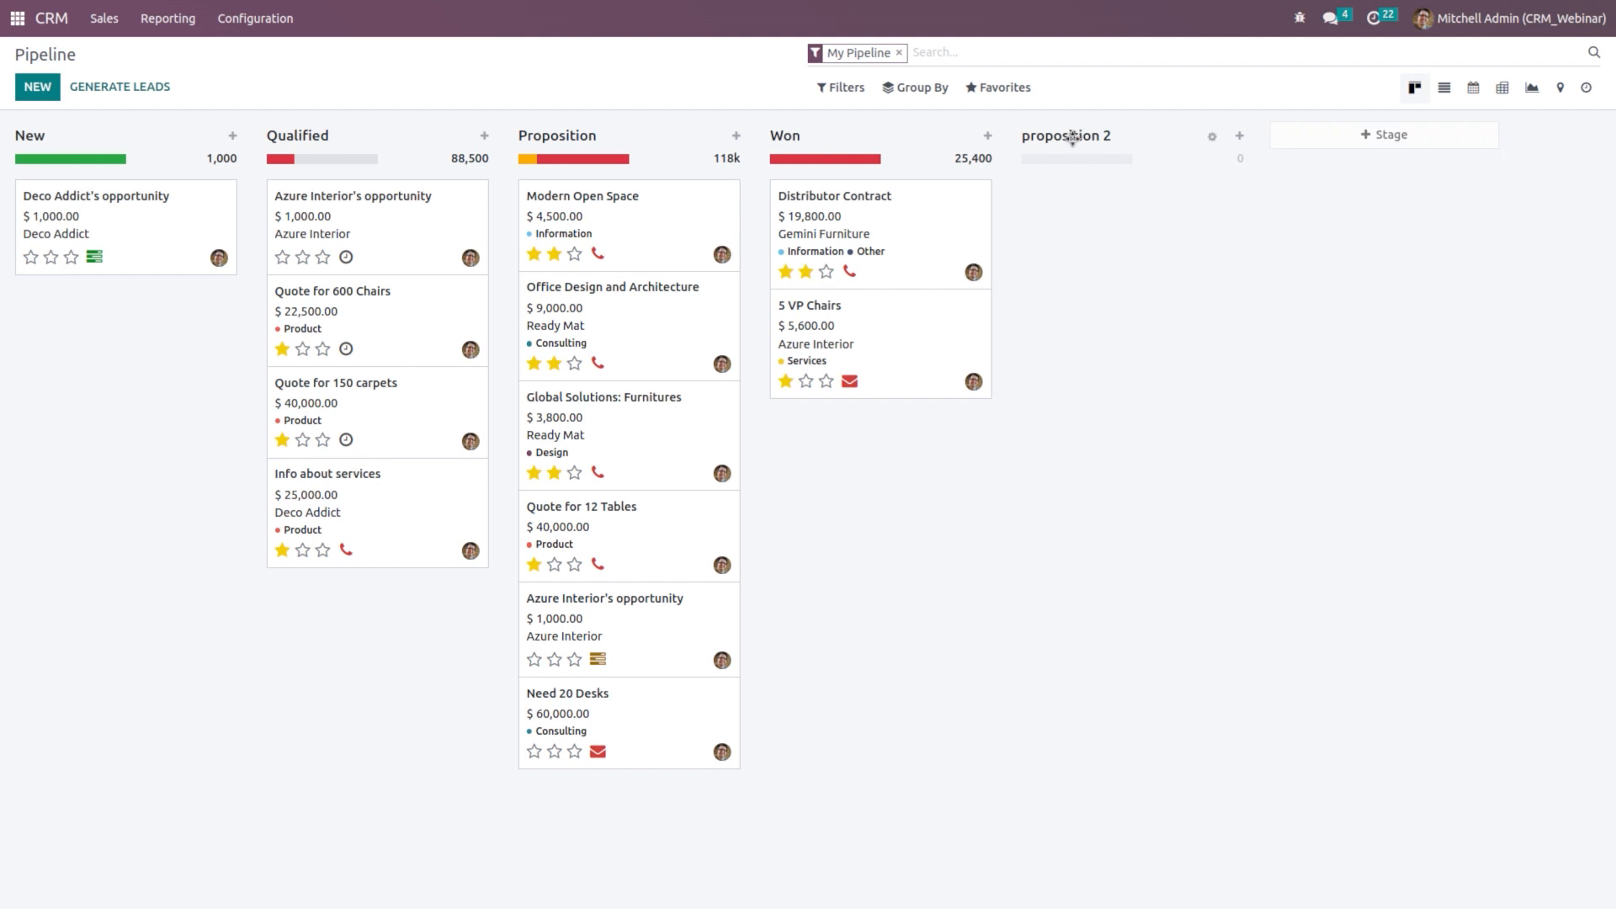
Step: Move the proposition 2 column between Proposition and Won, then fold and unfold it
drag(1072, 137, 794, 180)
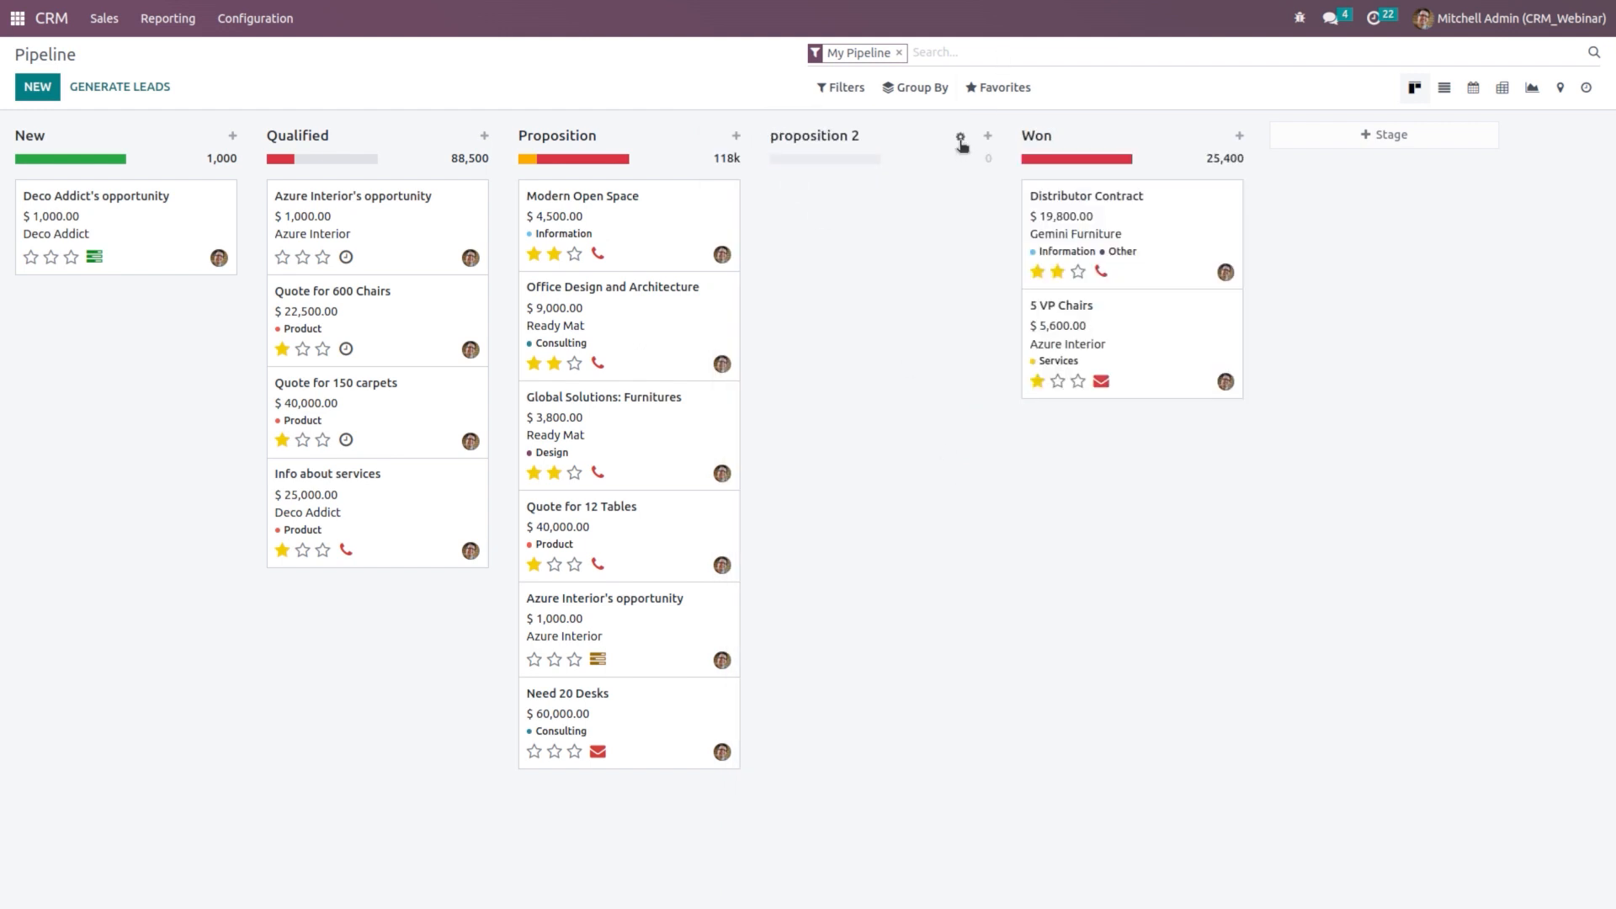
click(961, 137)
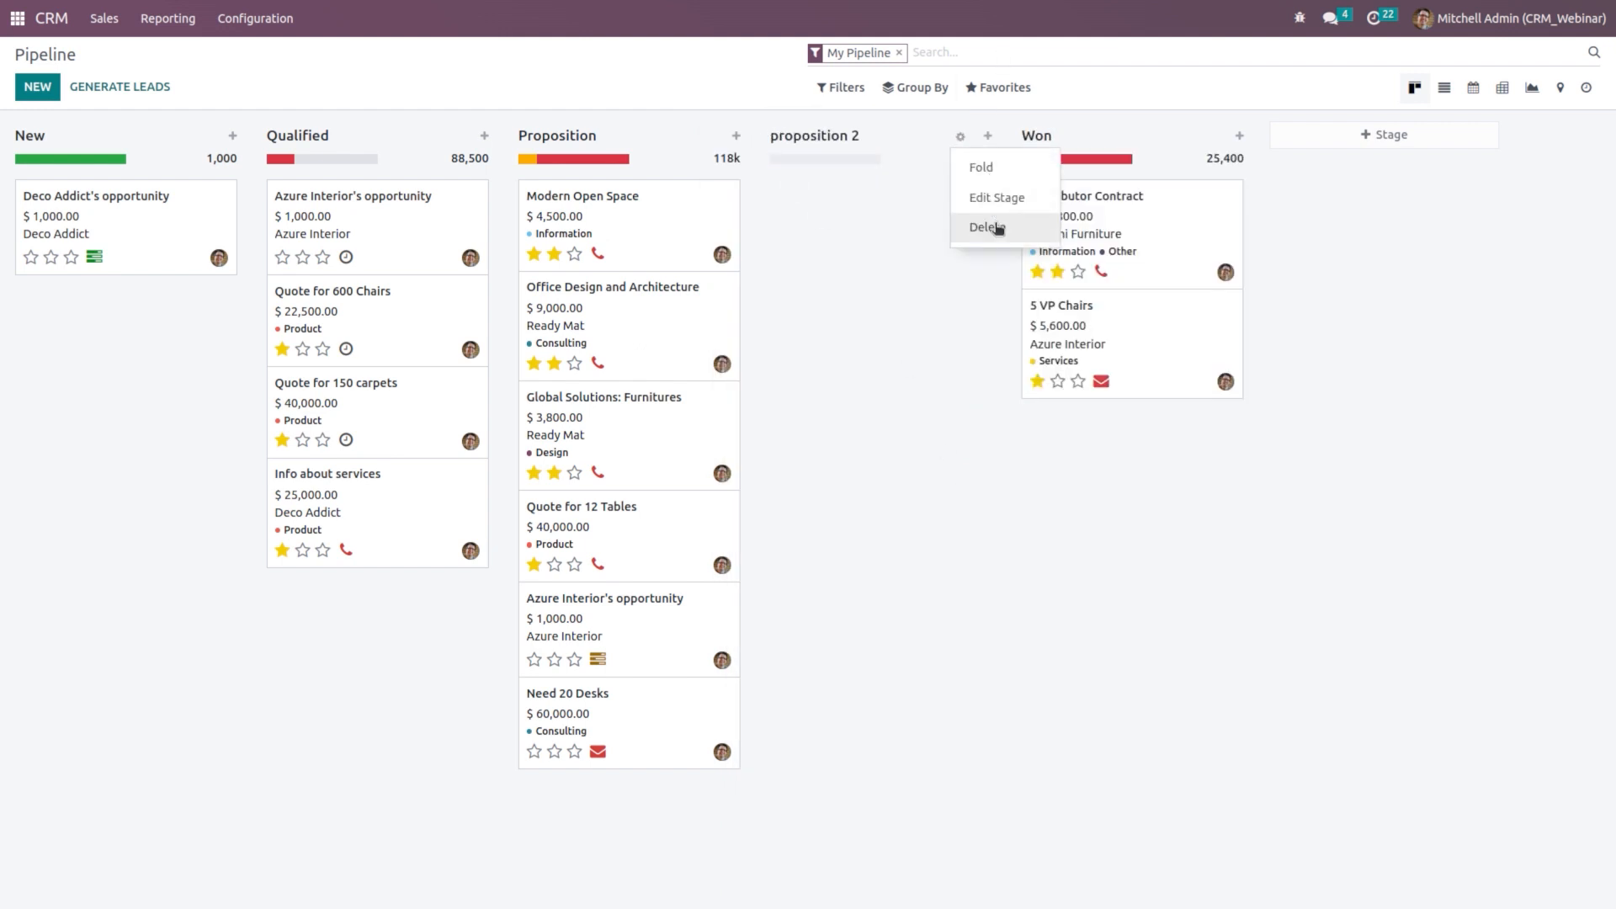
click(985, 172)
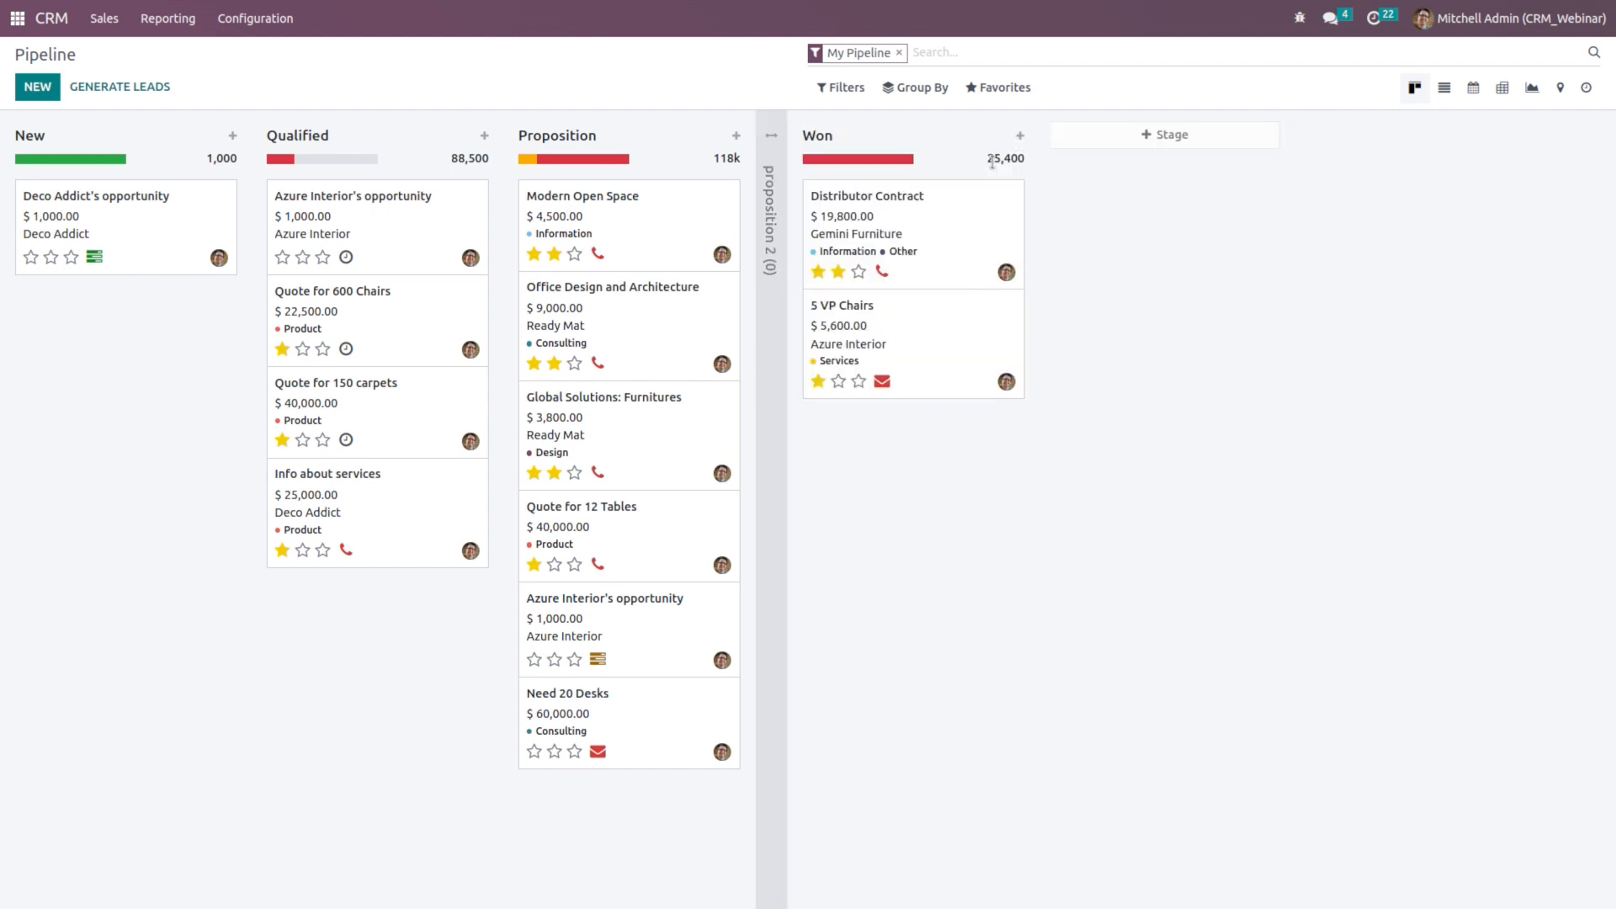
click(776, 168)
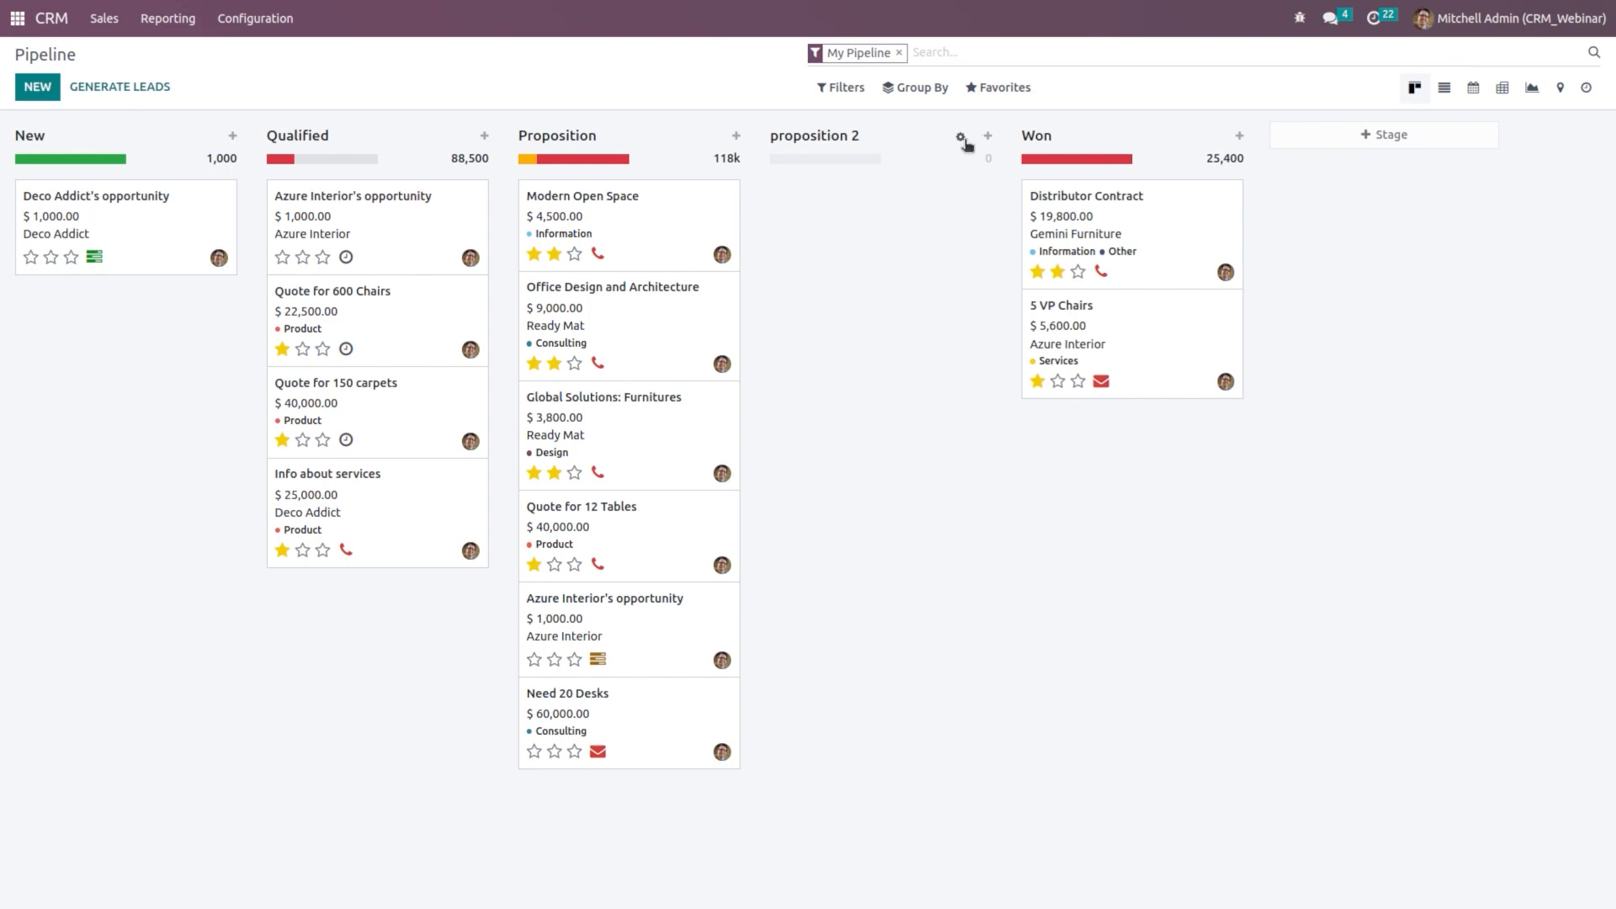
click(961, 139)
click(970, 202)
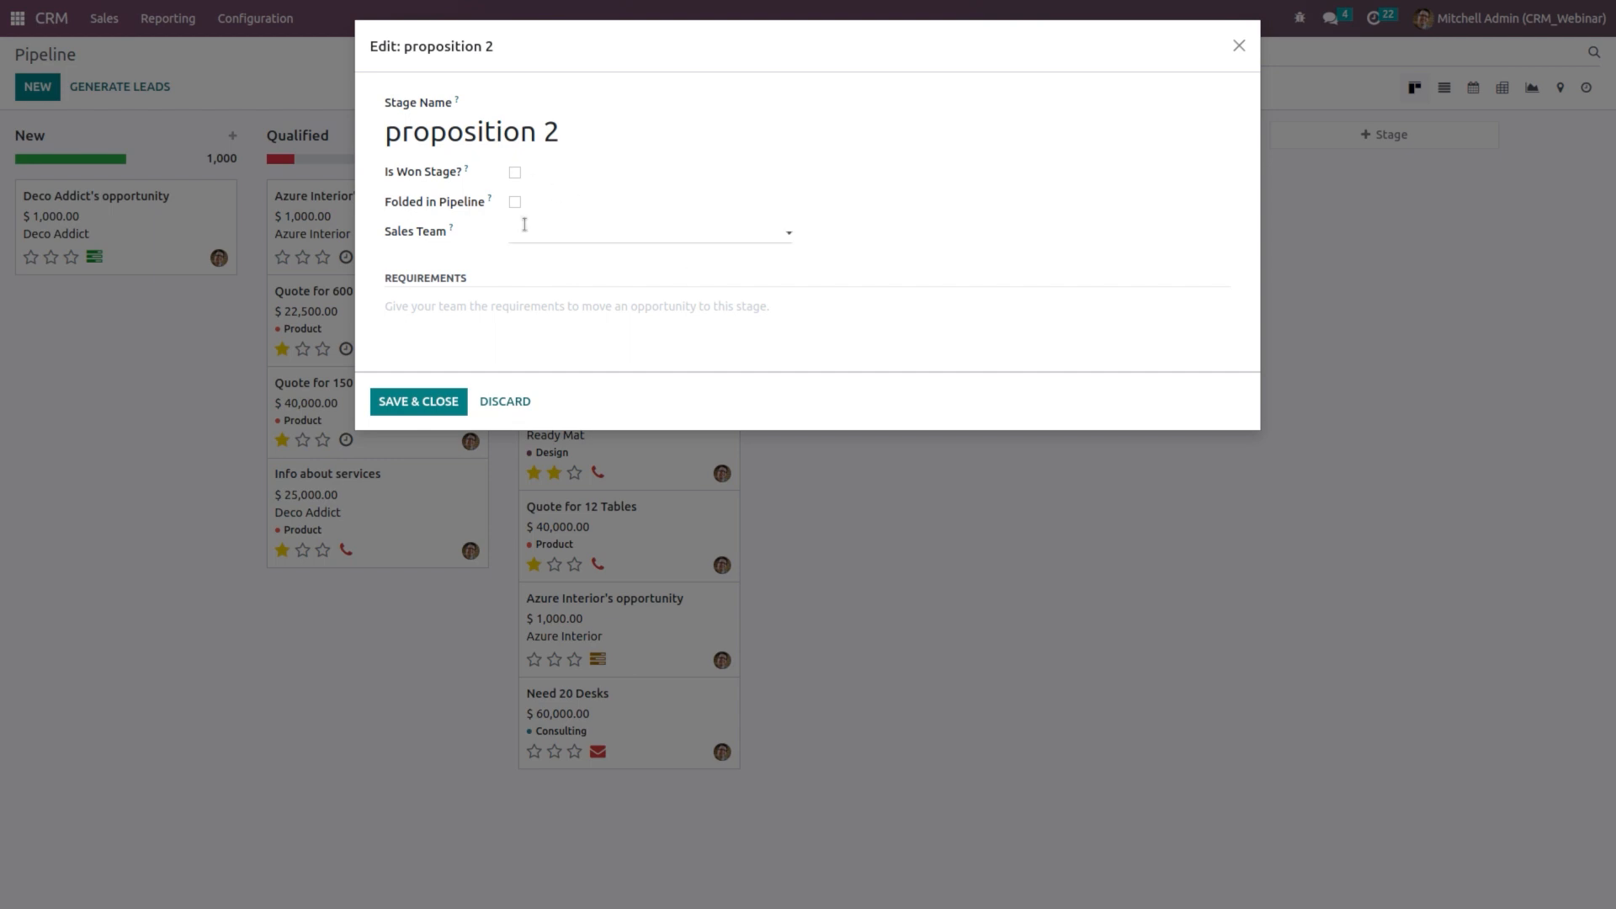
click(556, 232)
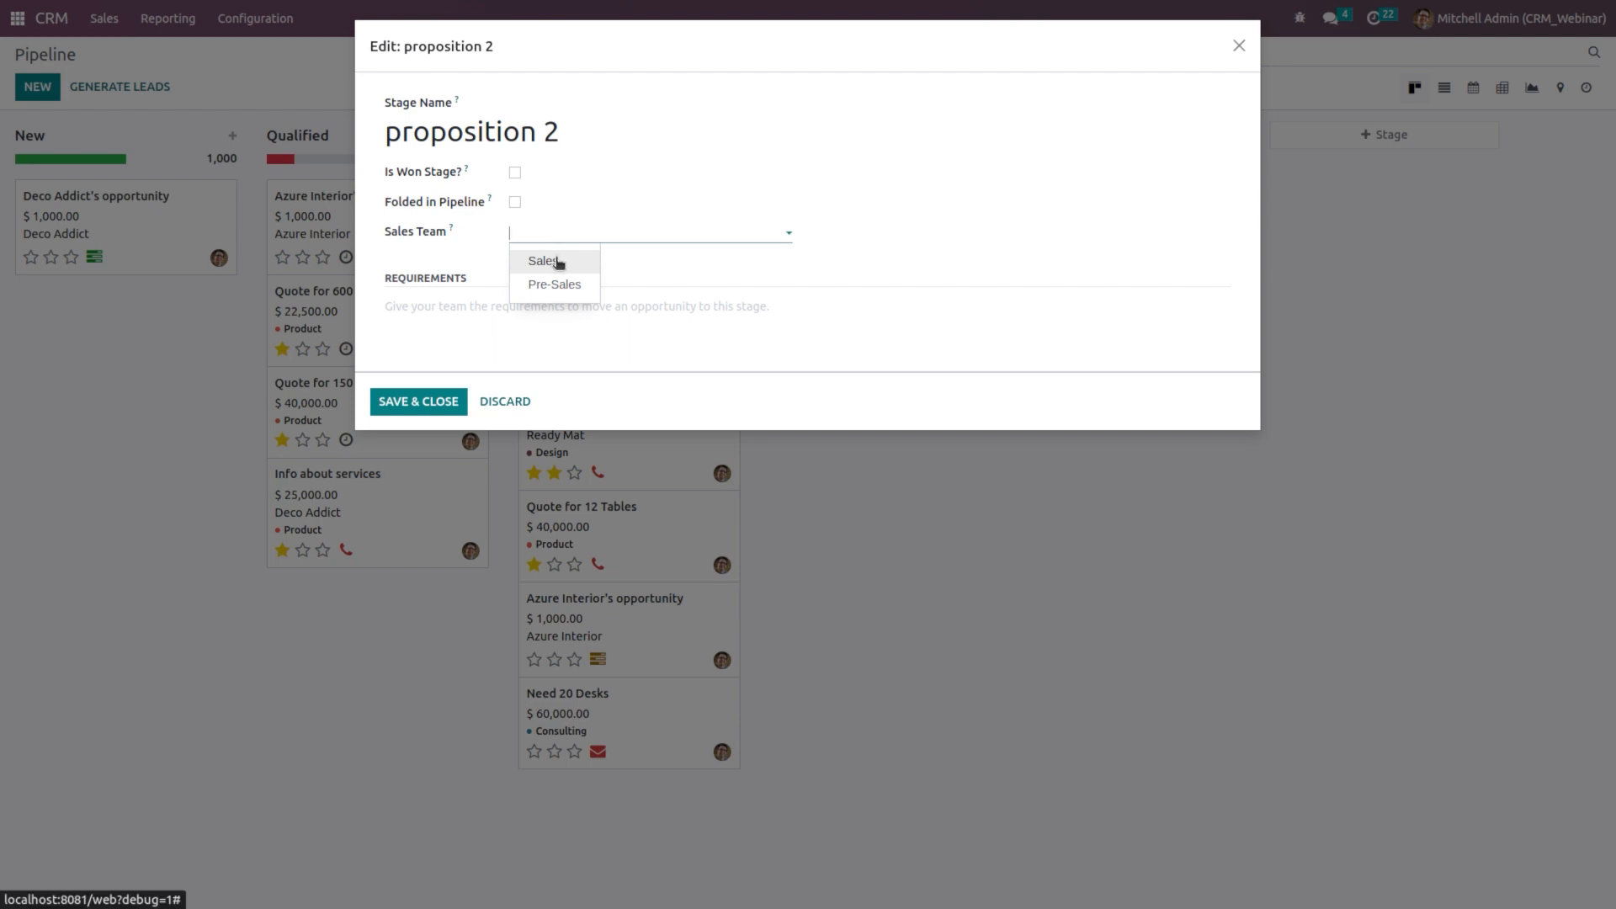
click(645, 295)
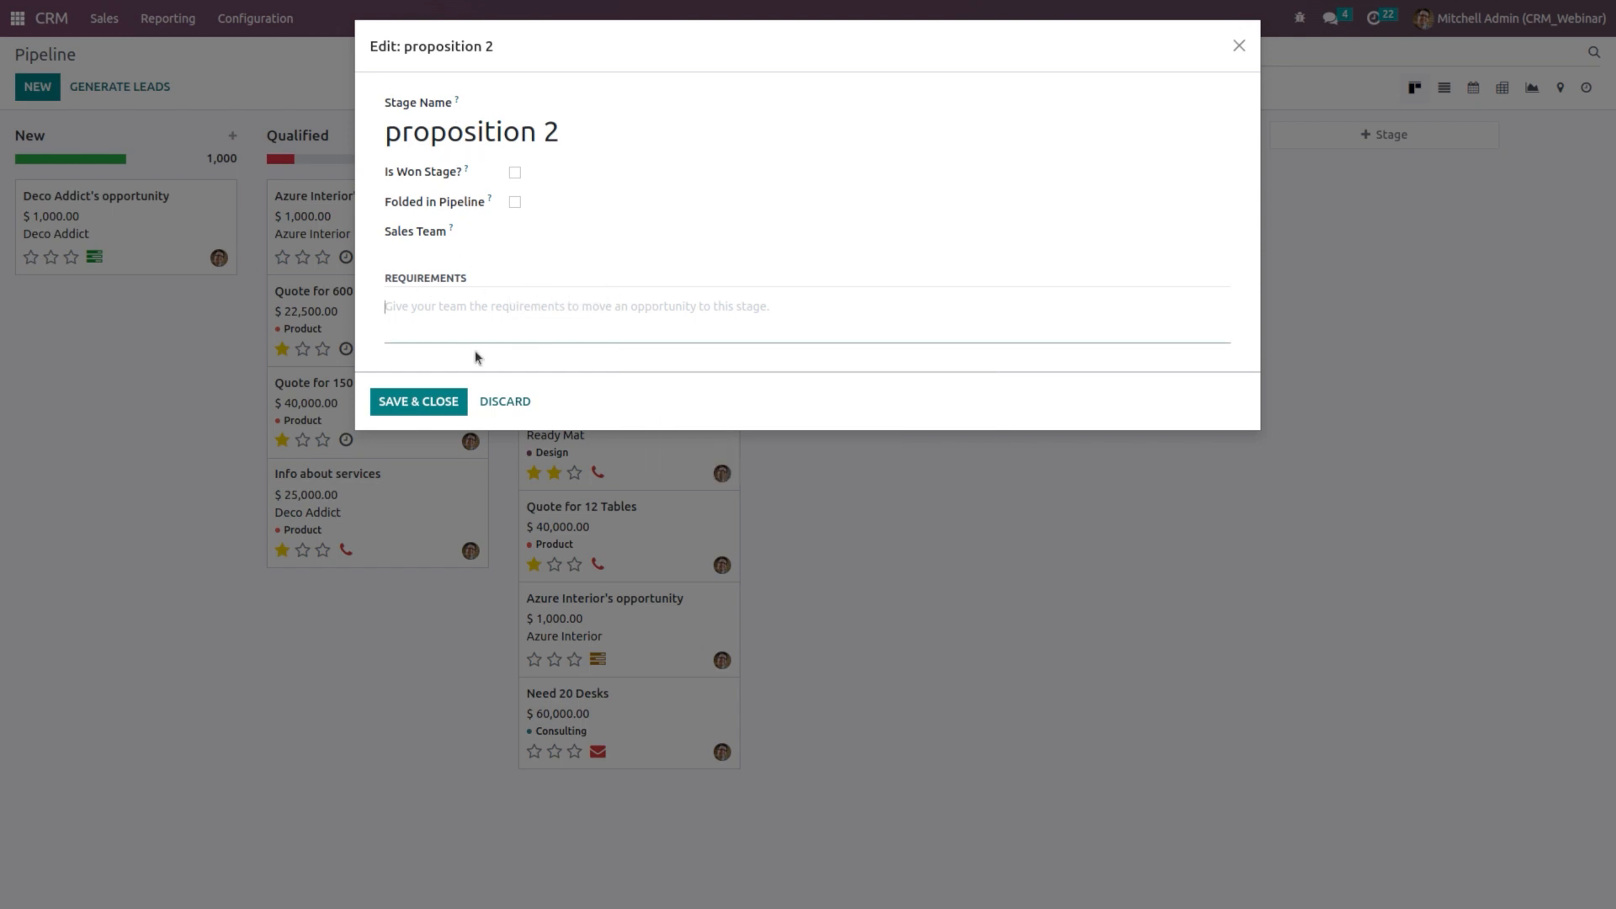
click(450, 396)
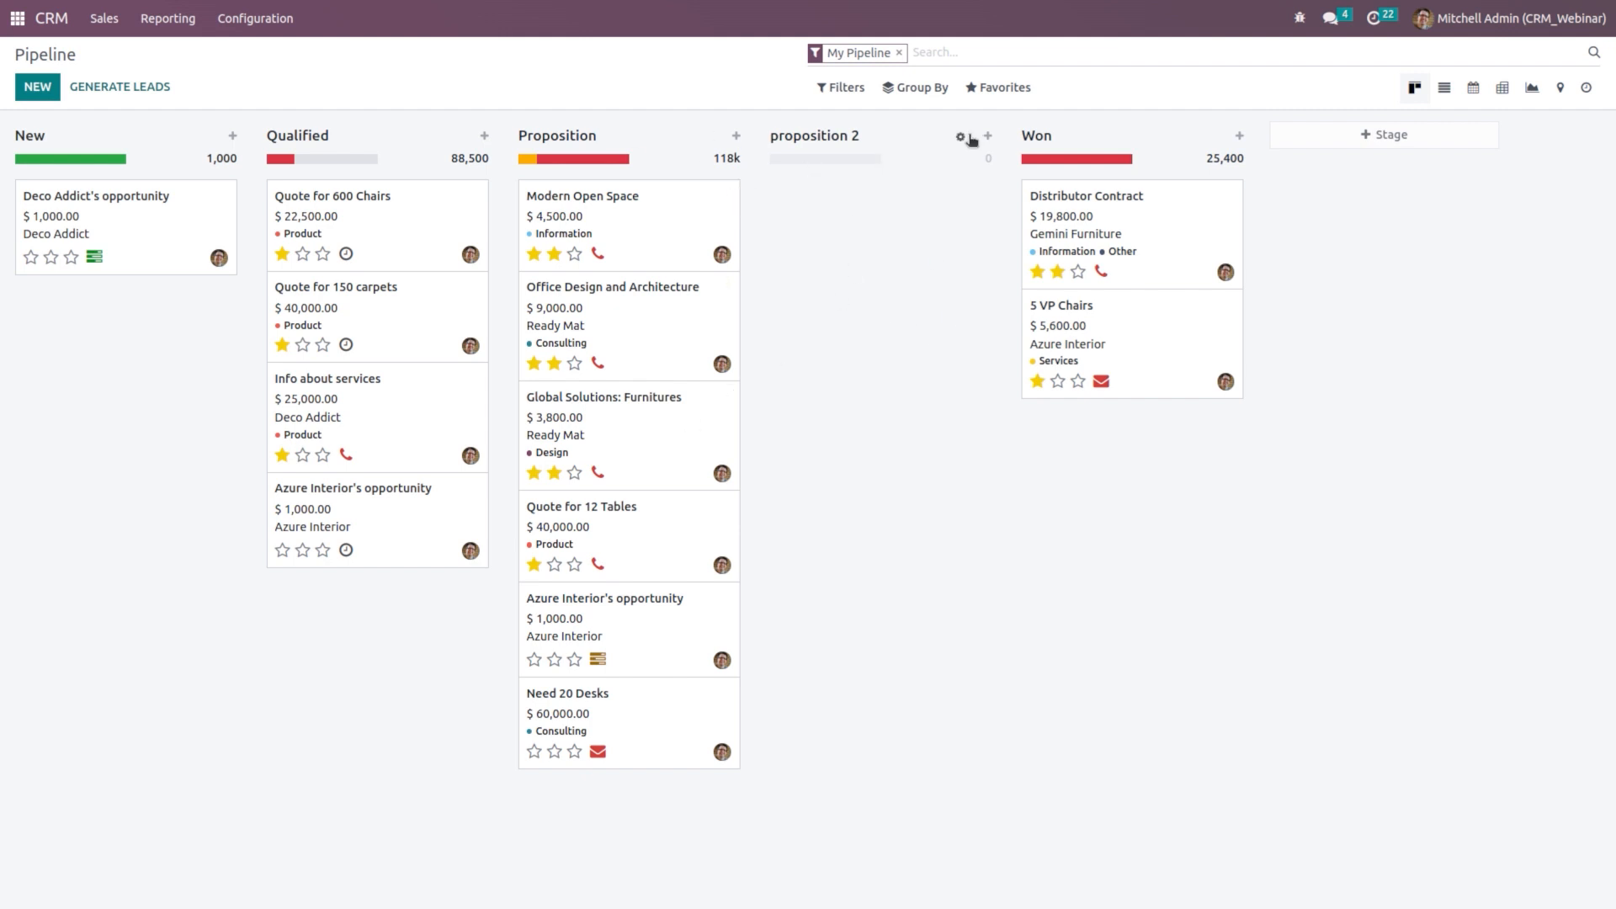
Step: Quick-add a Deco Addict opportunity with 10000 expected revenue to the New column
click(961, 136)
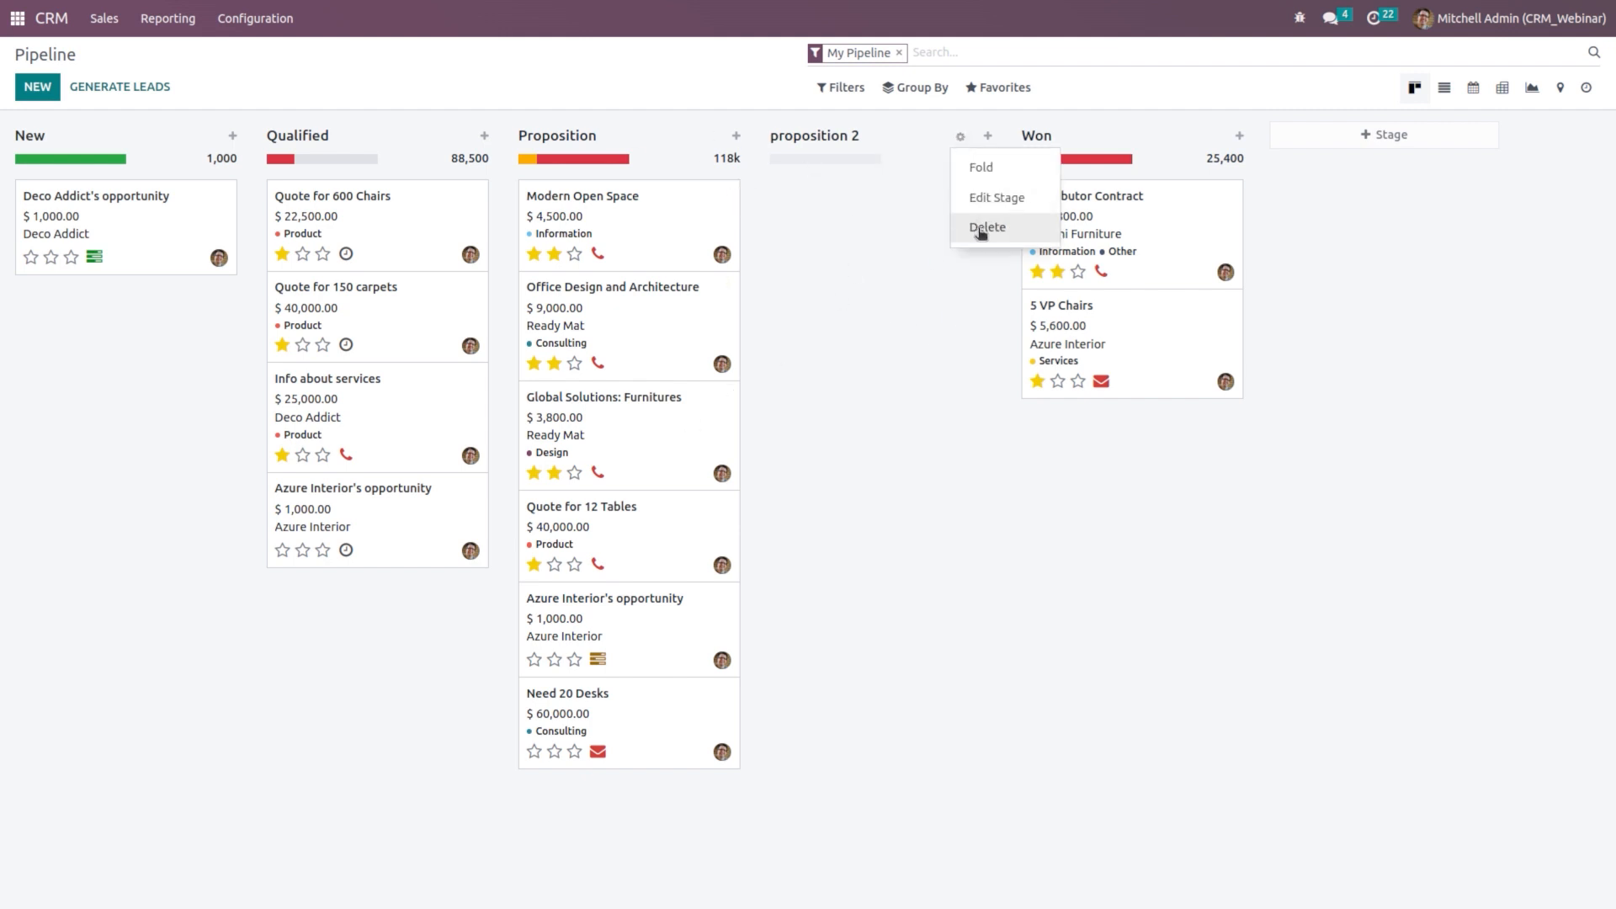
click(897, 294)
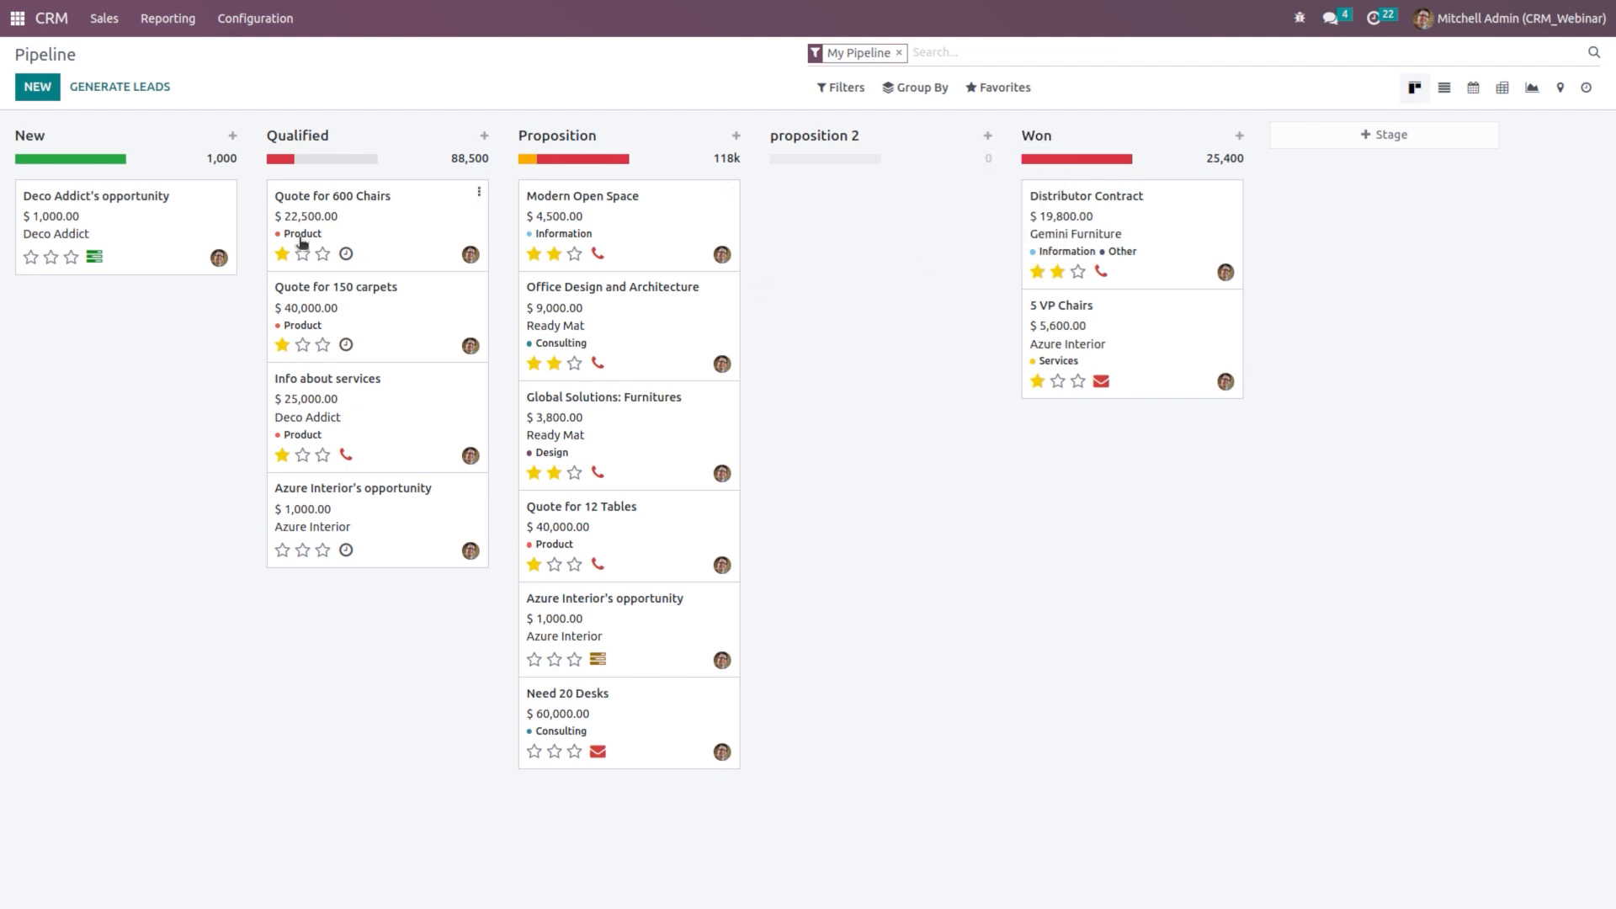
click(233, 137)
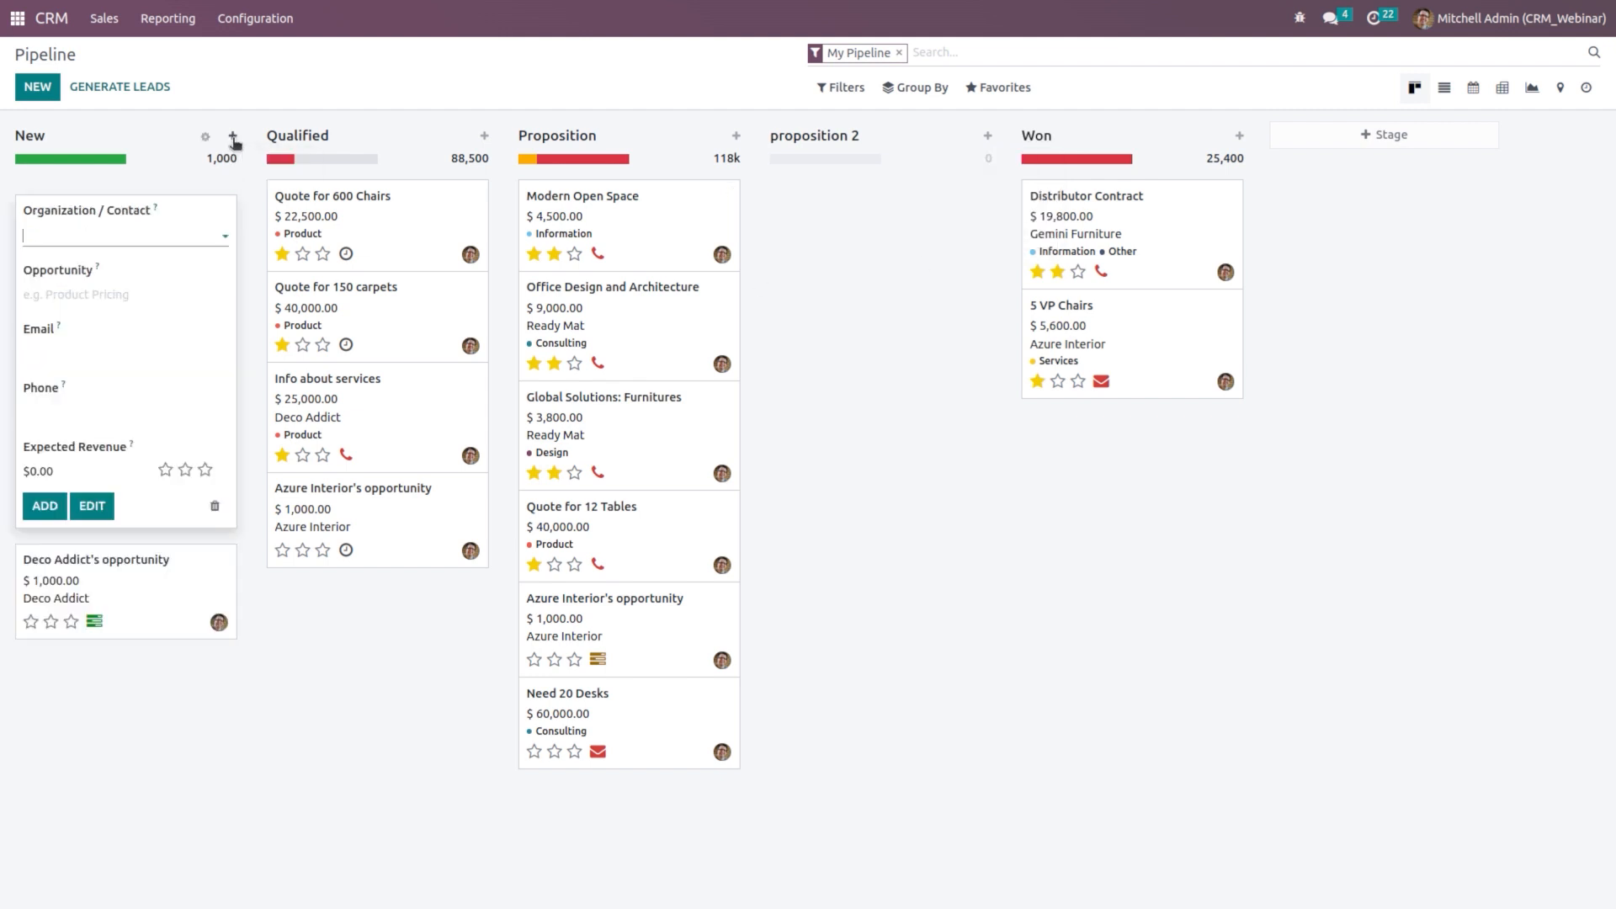
click(96, 233)
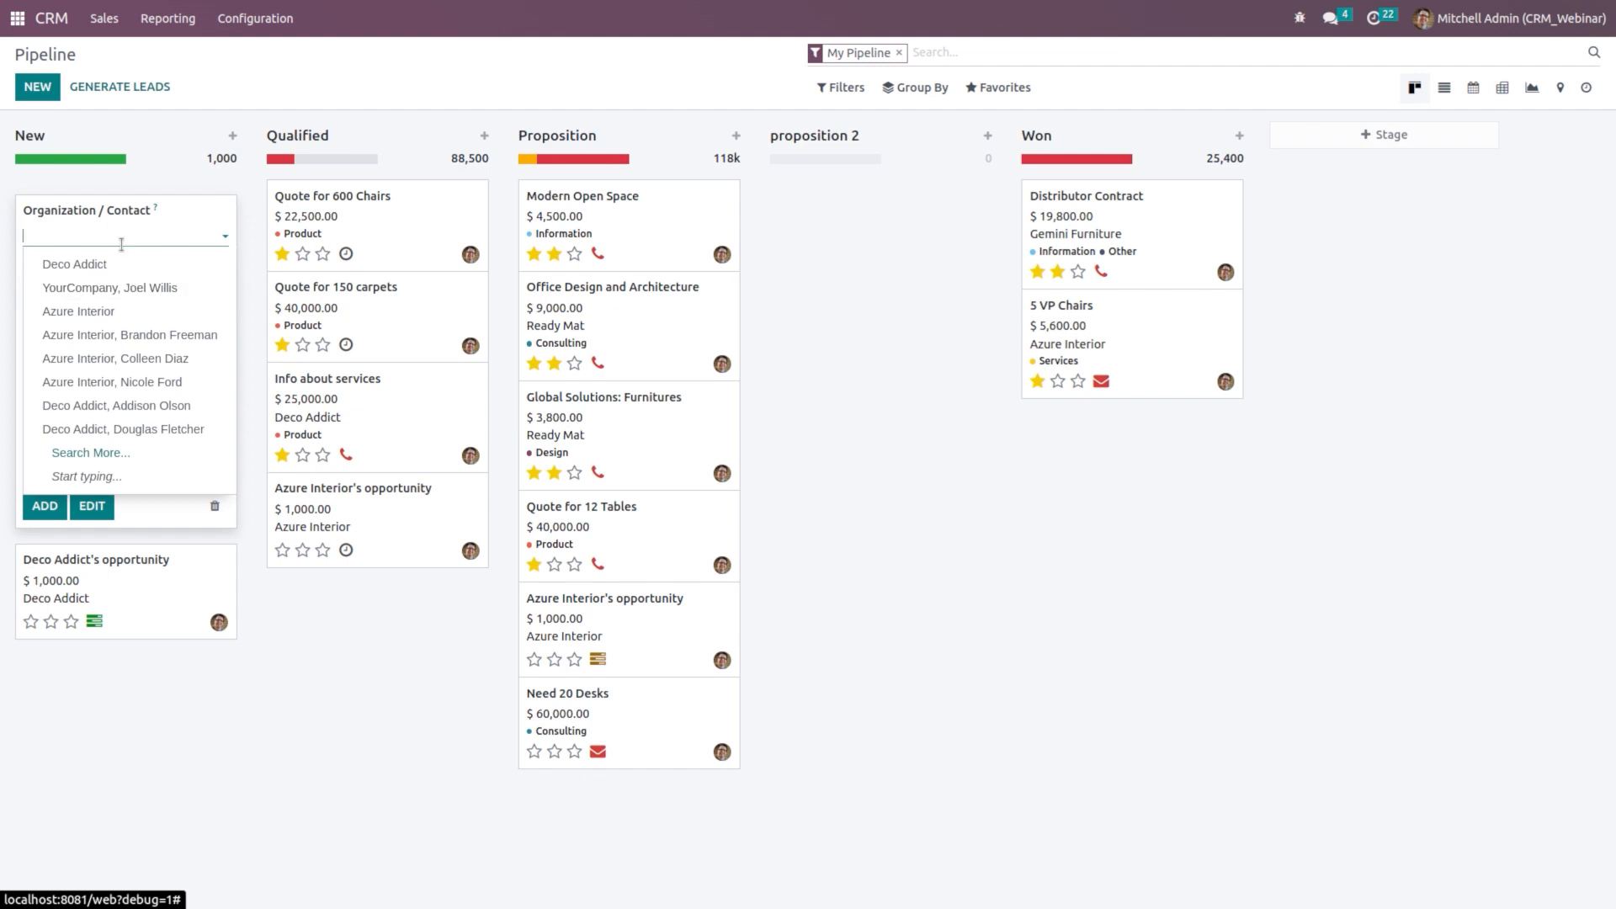
click(123, 264)
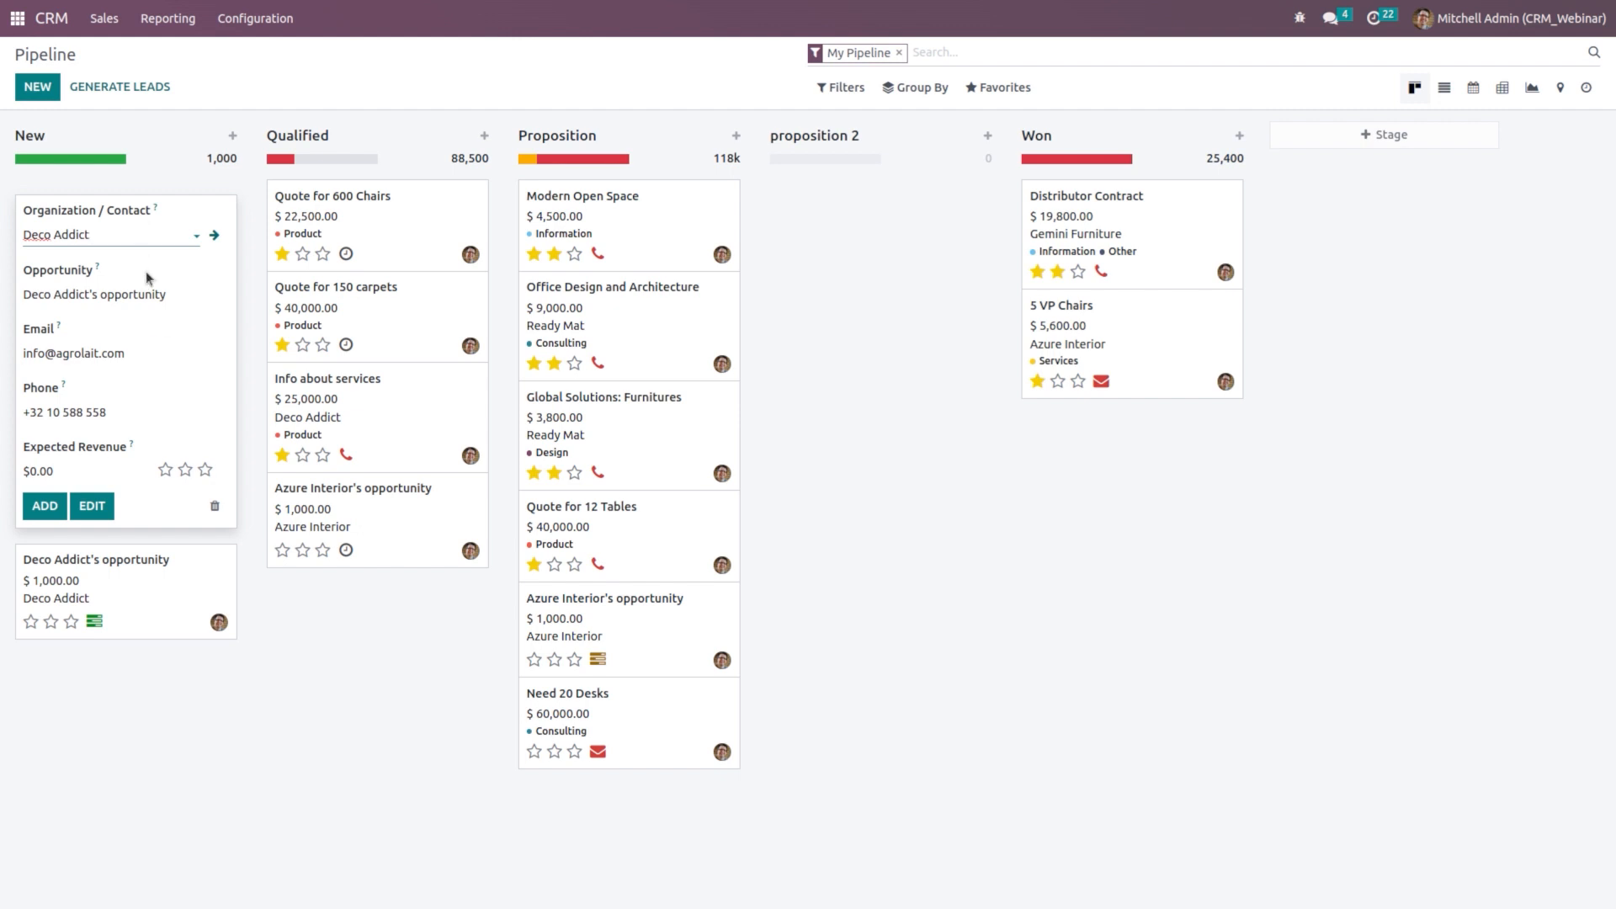
click(81, 474)
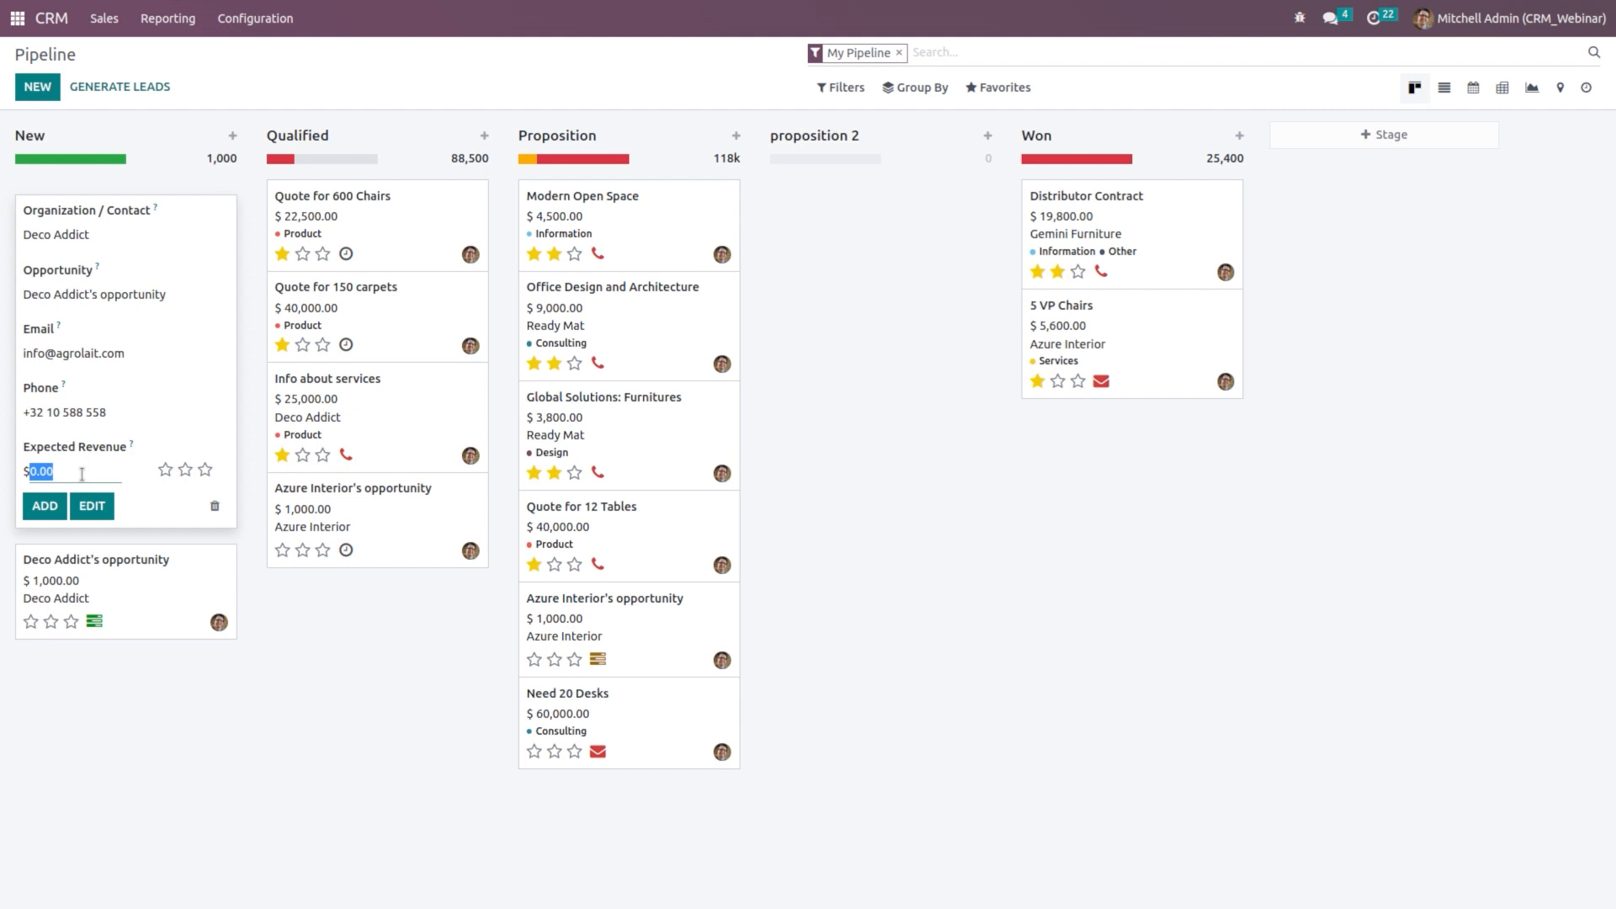
text(10000)
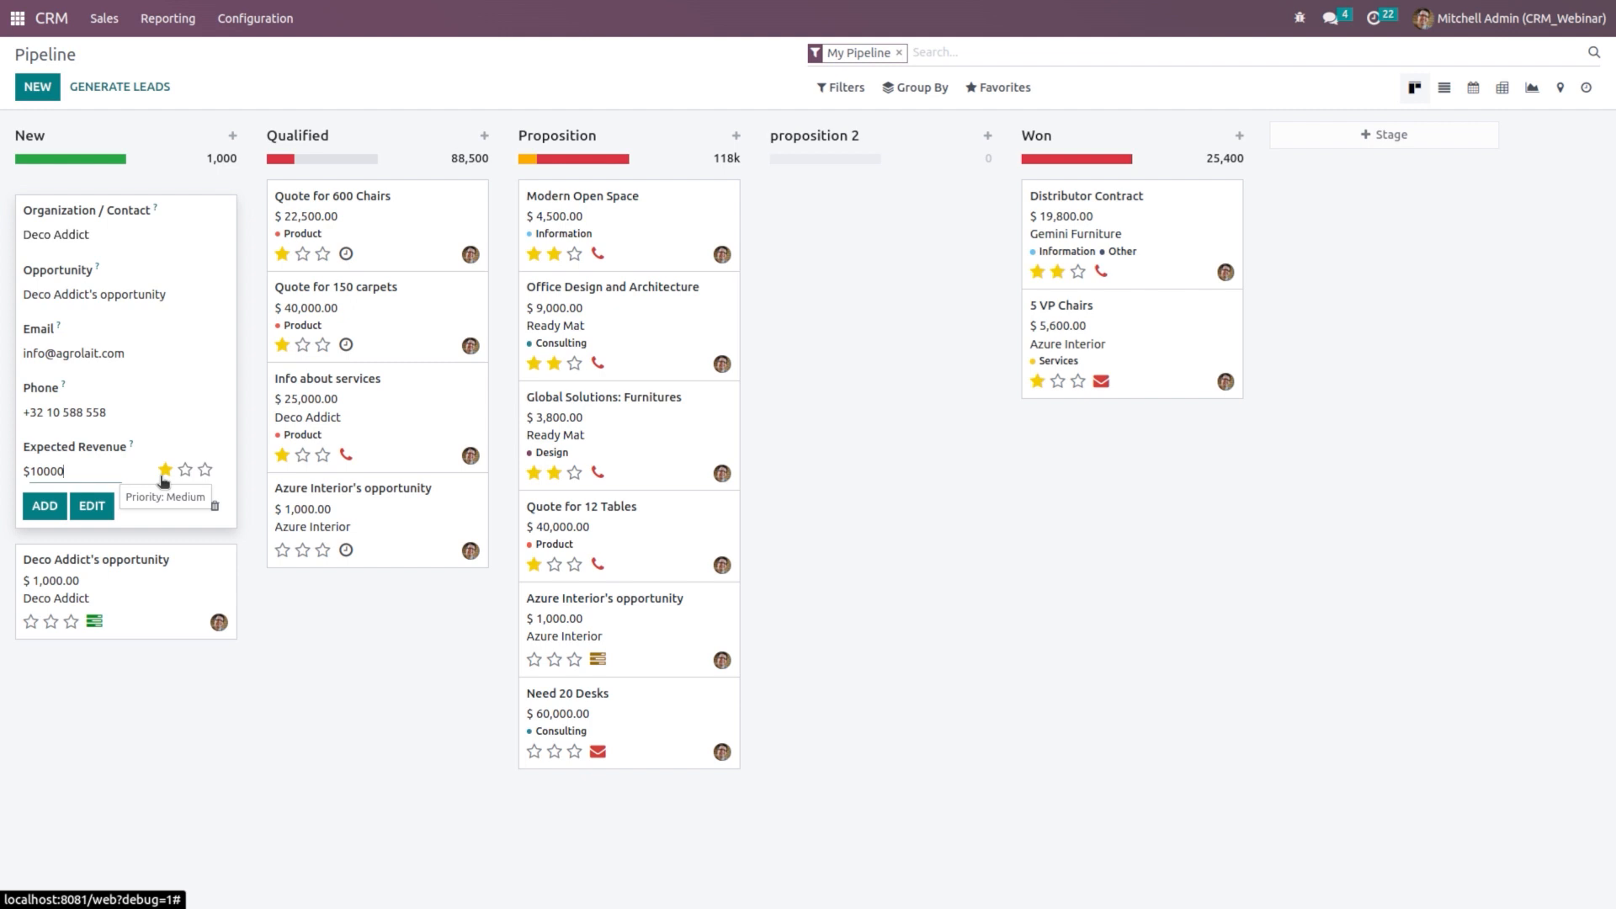
click(44, 506)
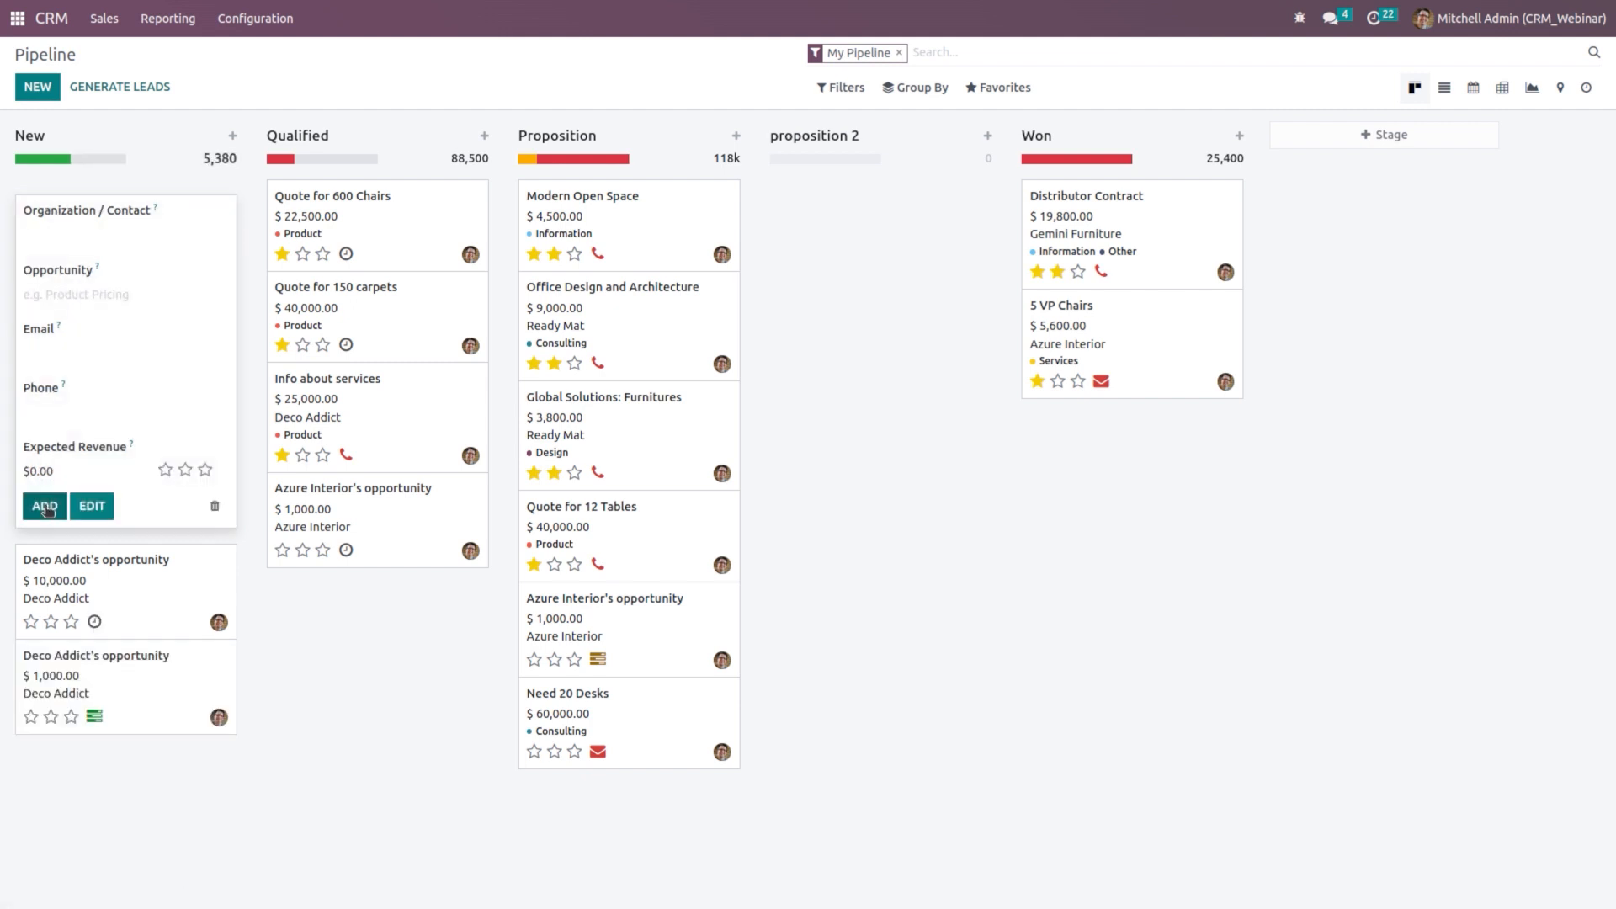
click(407, 714)
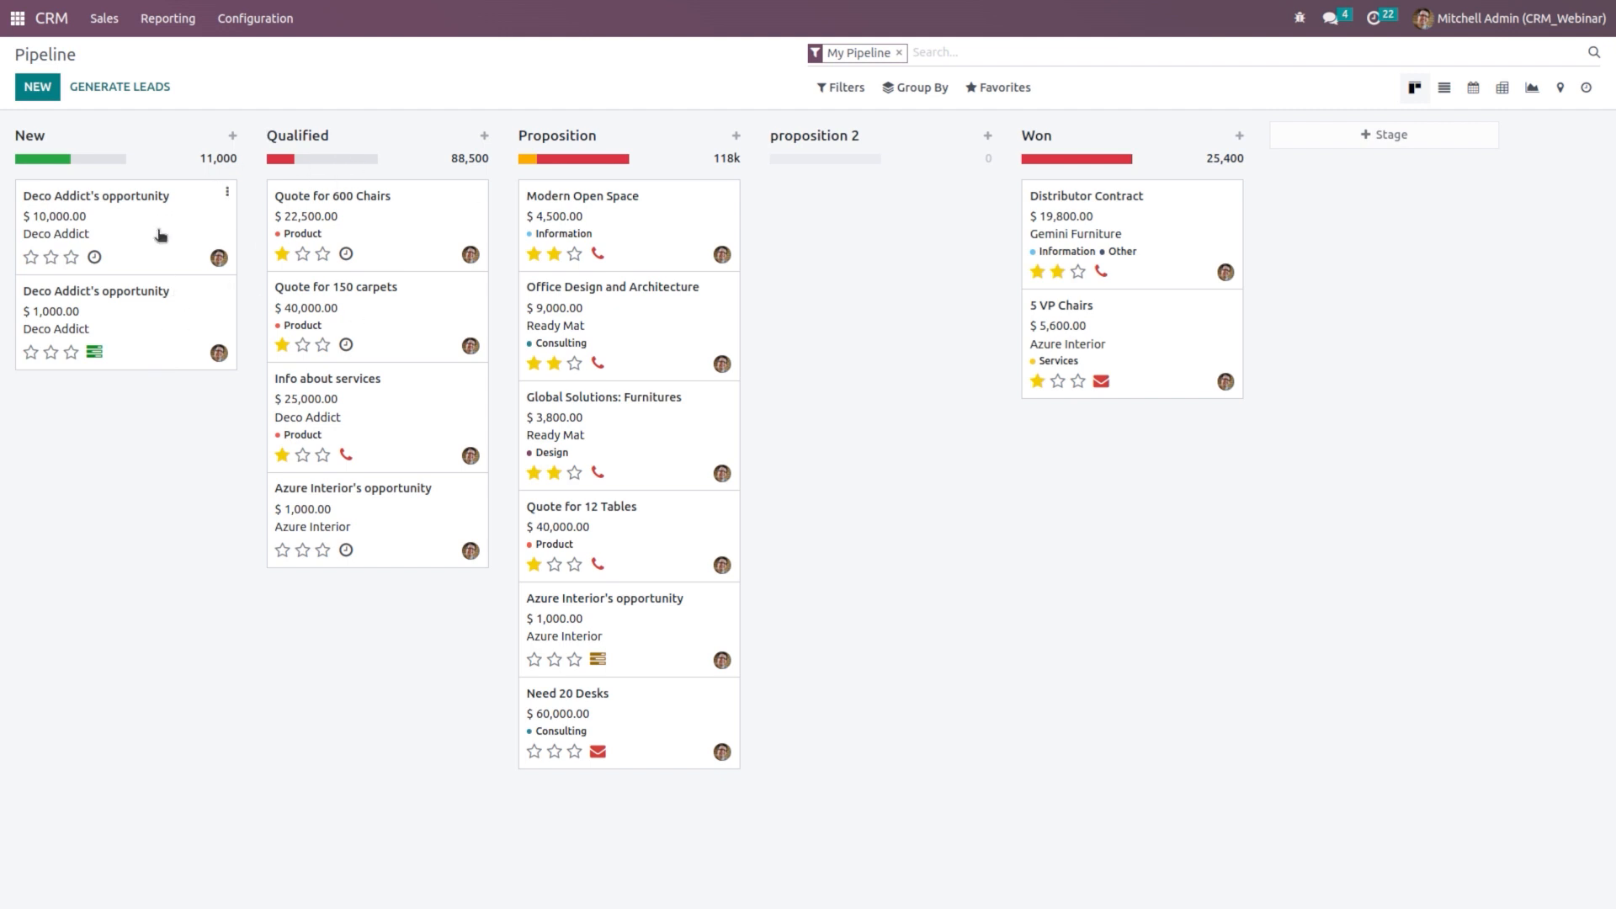
Step: Schedule a Call activity due 04/25/2023 on the $10,000 Deco Addict opportunity
click(95, 258)
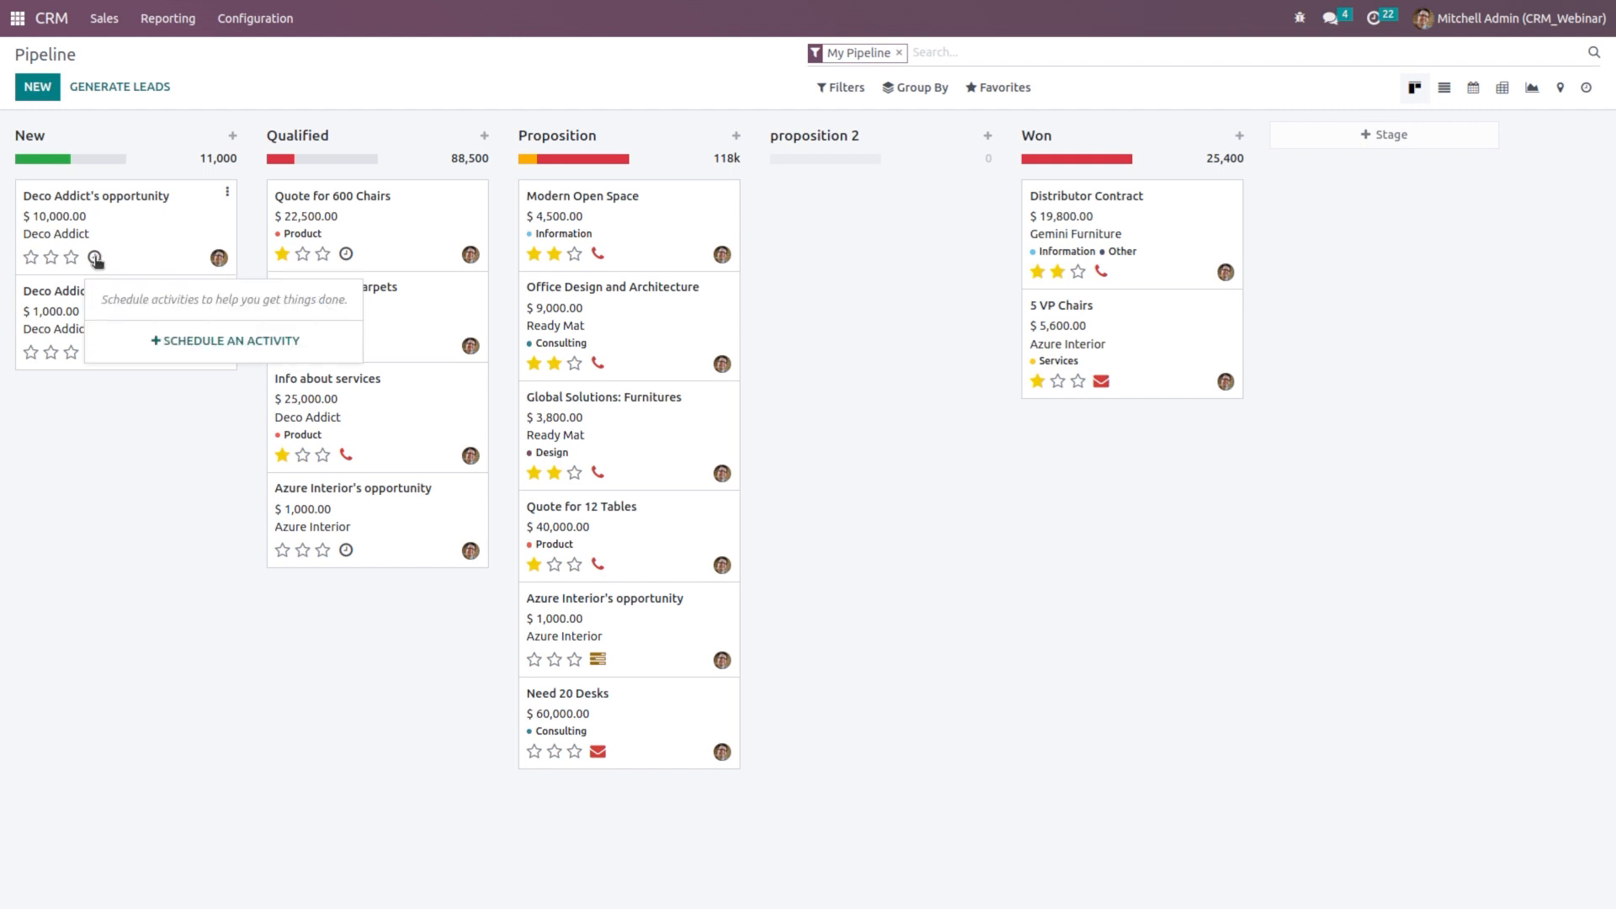
click(186, 338)
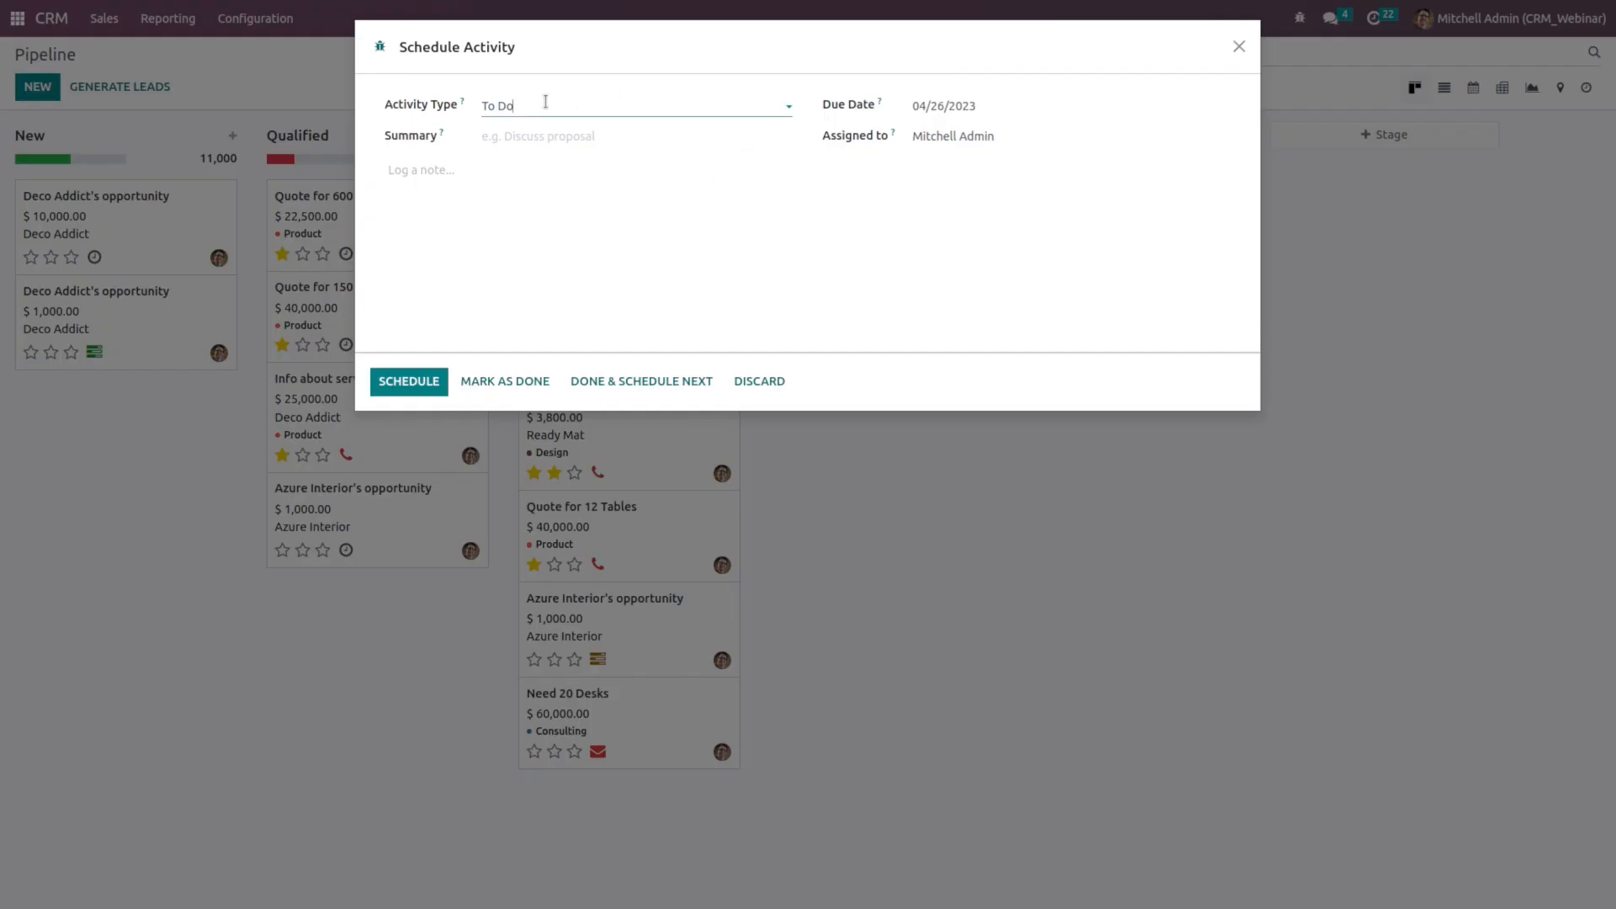
click(573, 105)
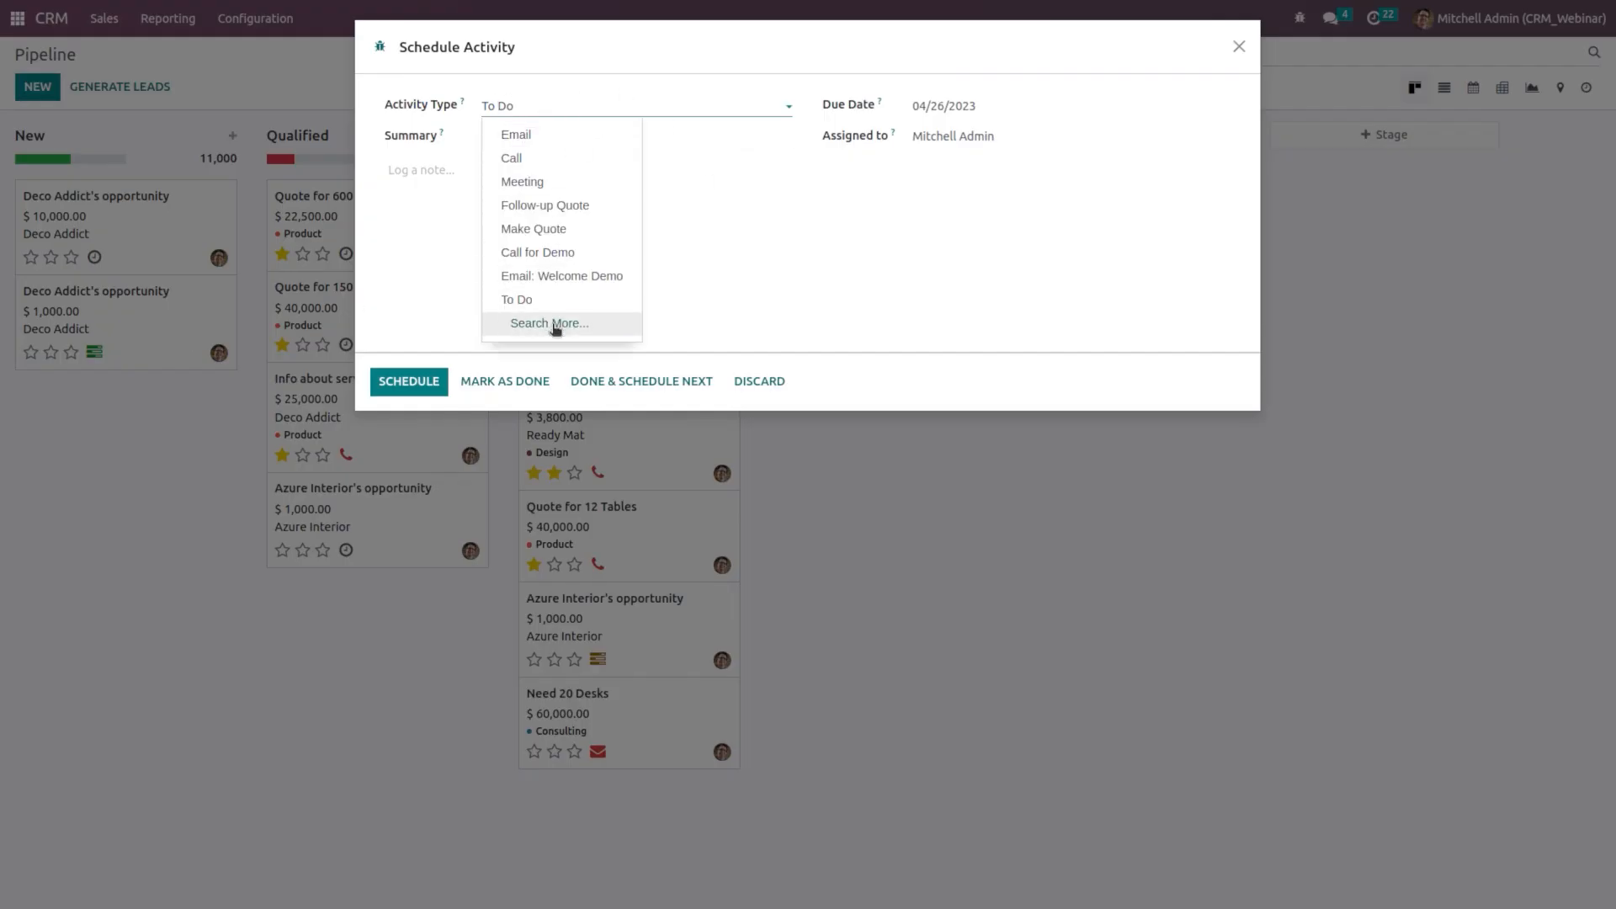
click(552, 157)
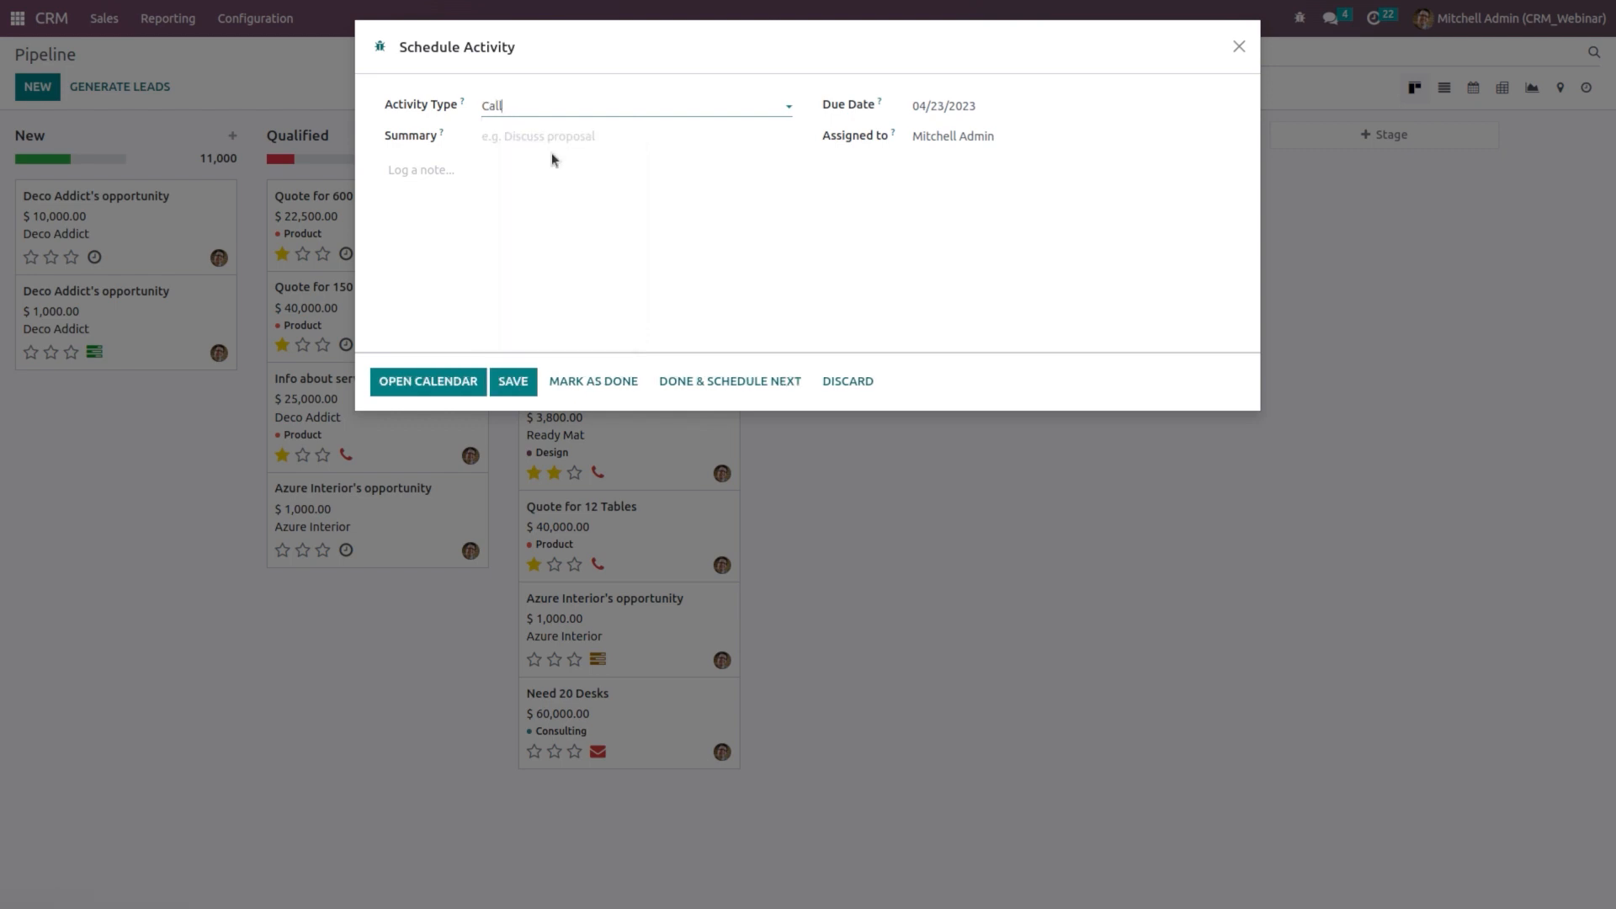
click(537, 128)
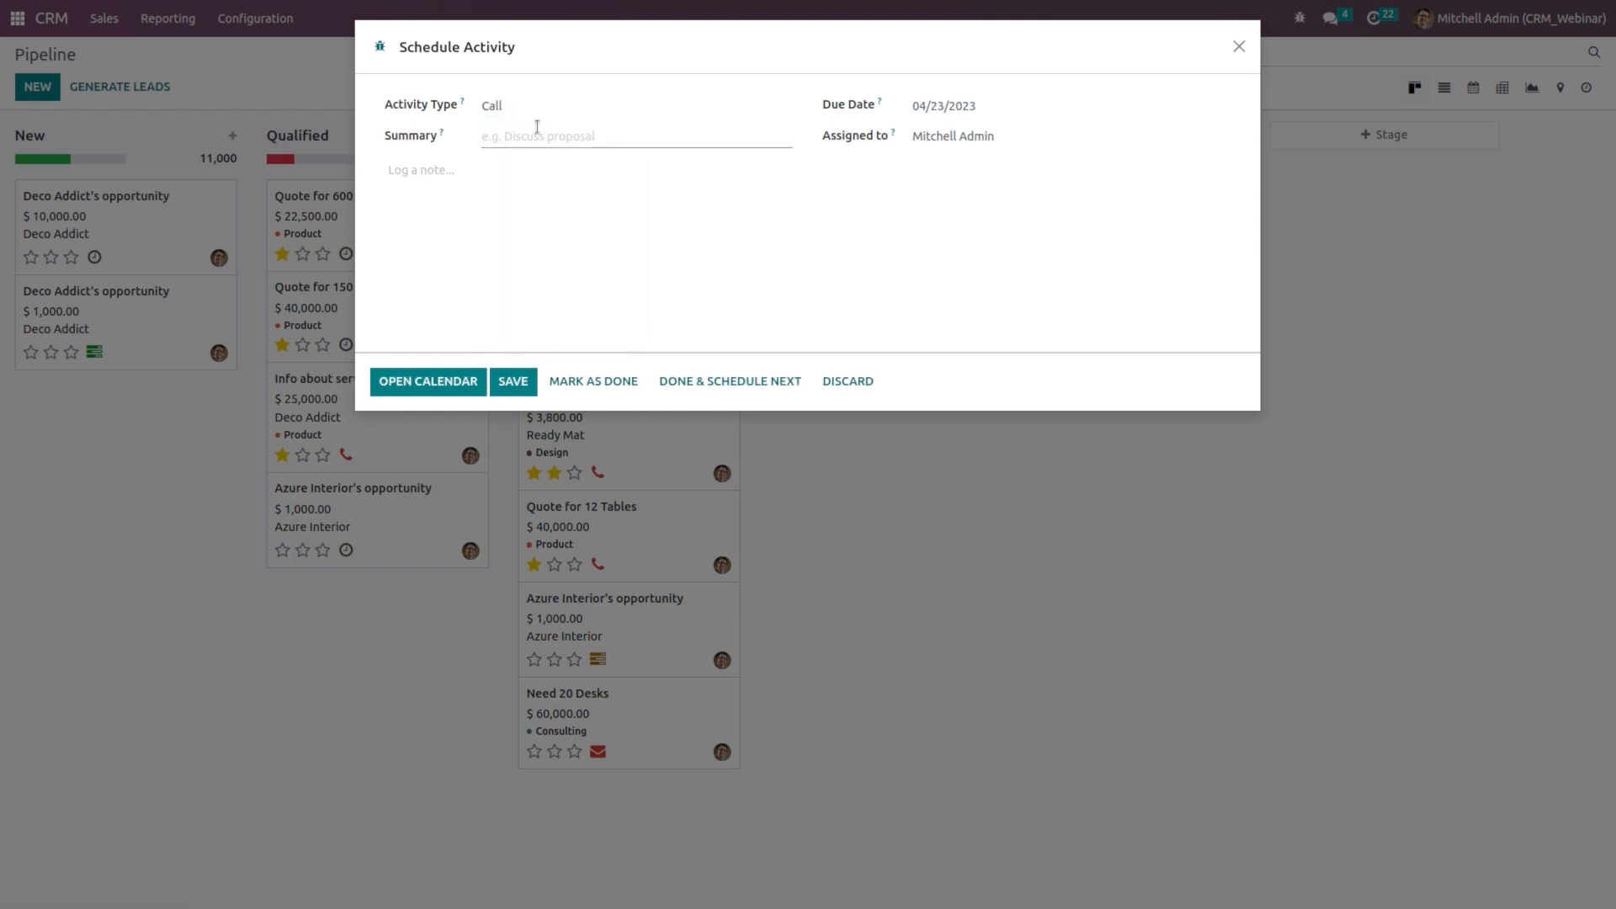
click(953, 108)
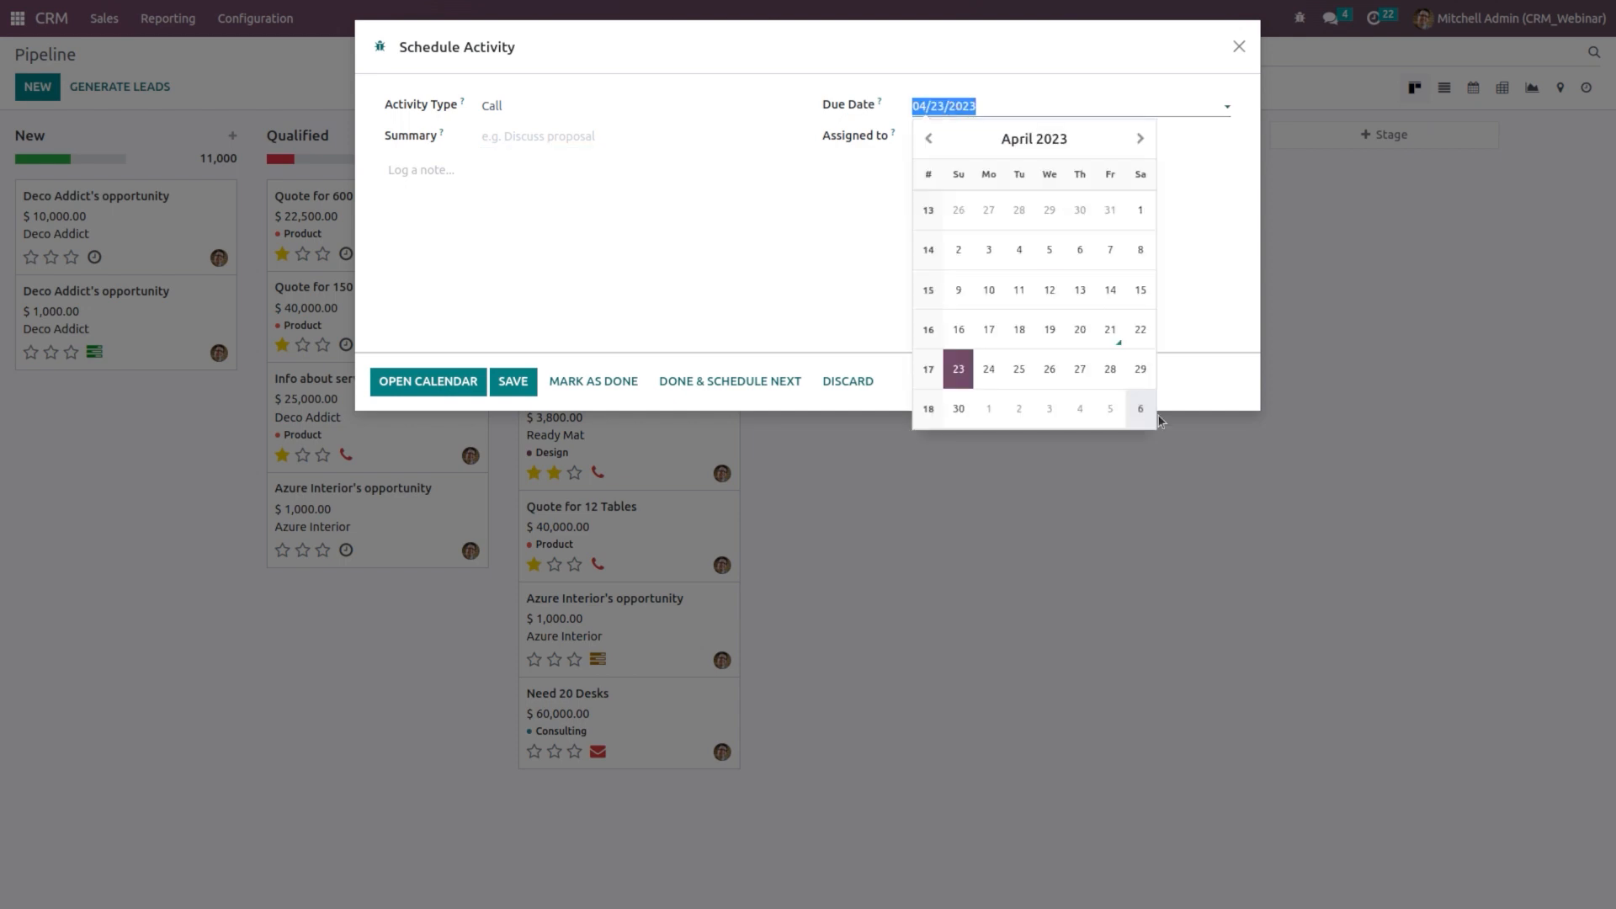
click(1014, 371)
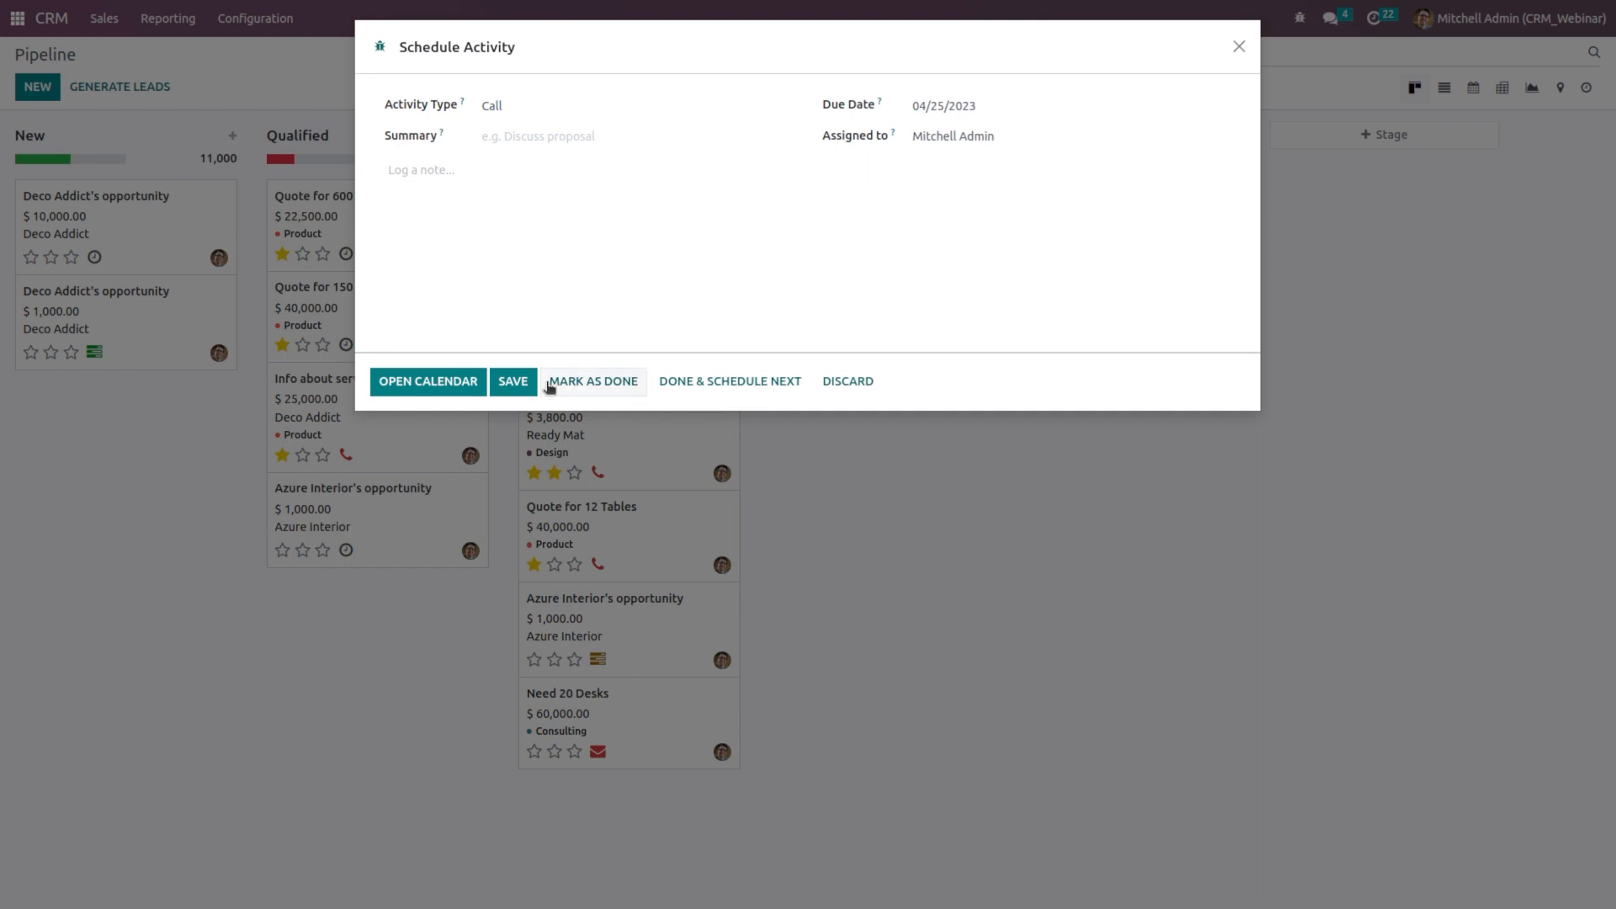
click(511, 386)
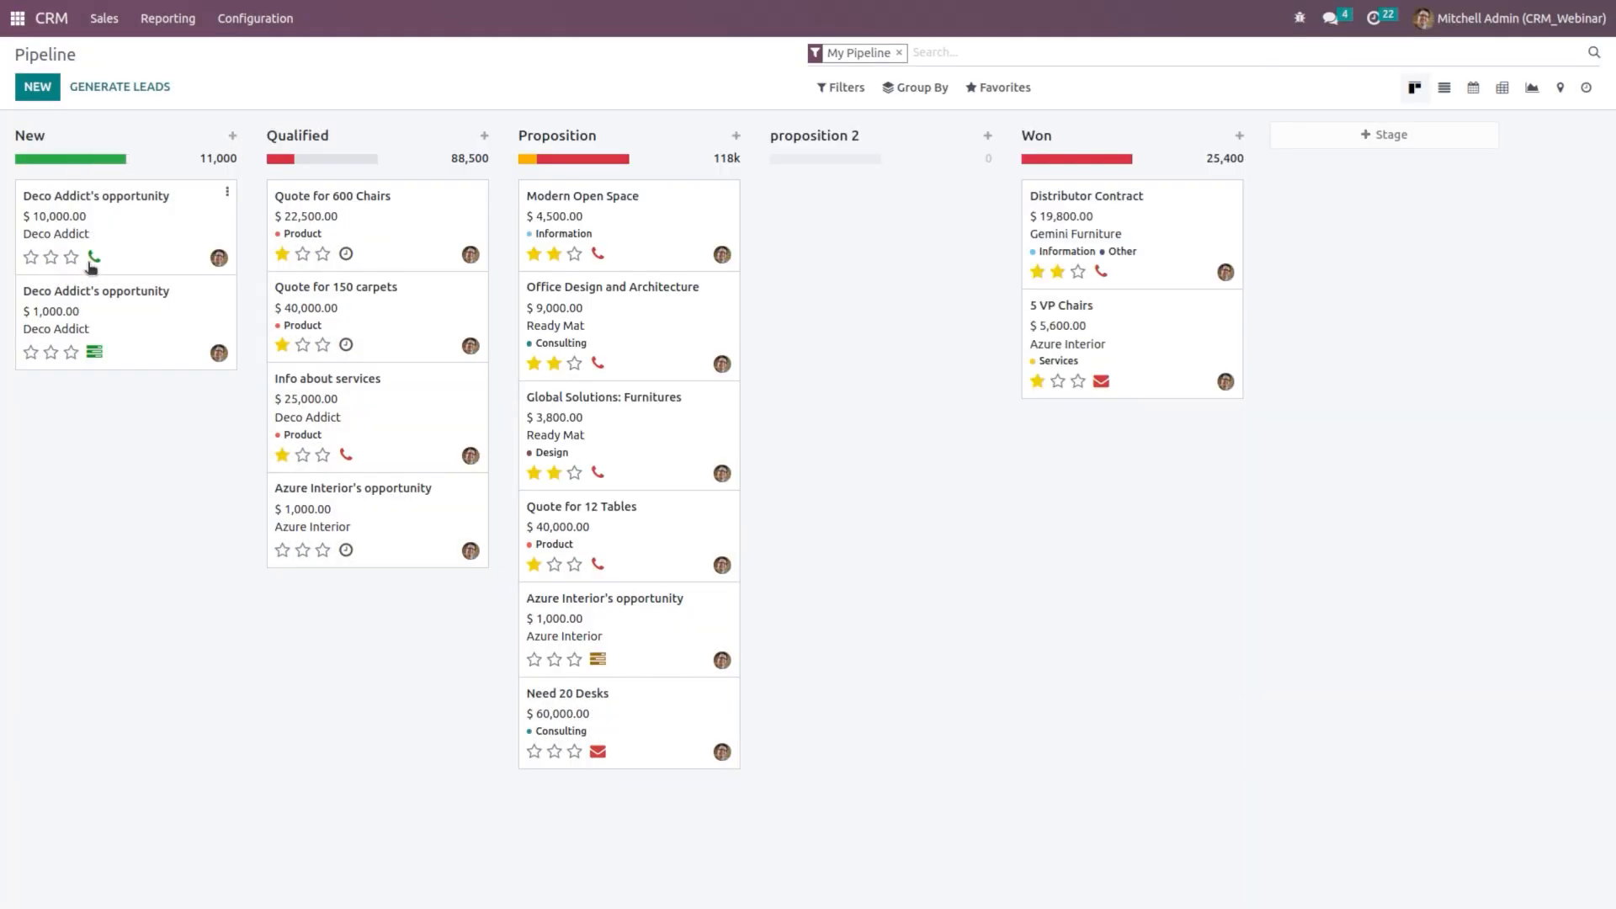
Step: Clear the My Pipeline search facet so every salesperson's opportunities appear
mouse_move(63, 165)
mouse_move(532, 165)
mouse_move(282, 167)
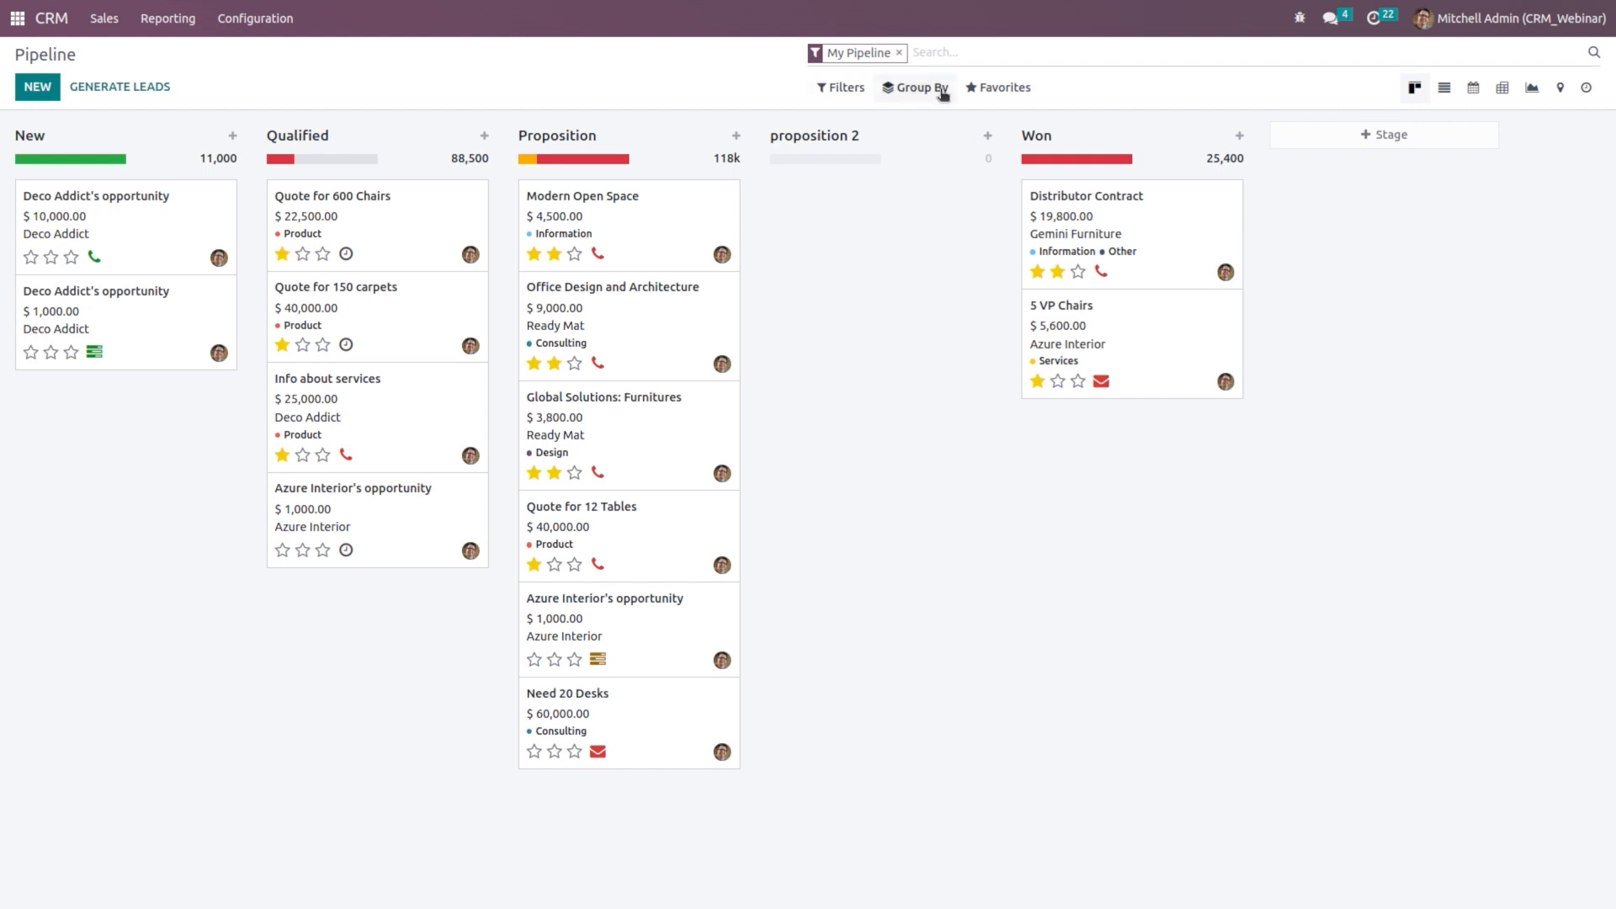
click(853, 93)
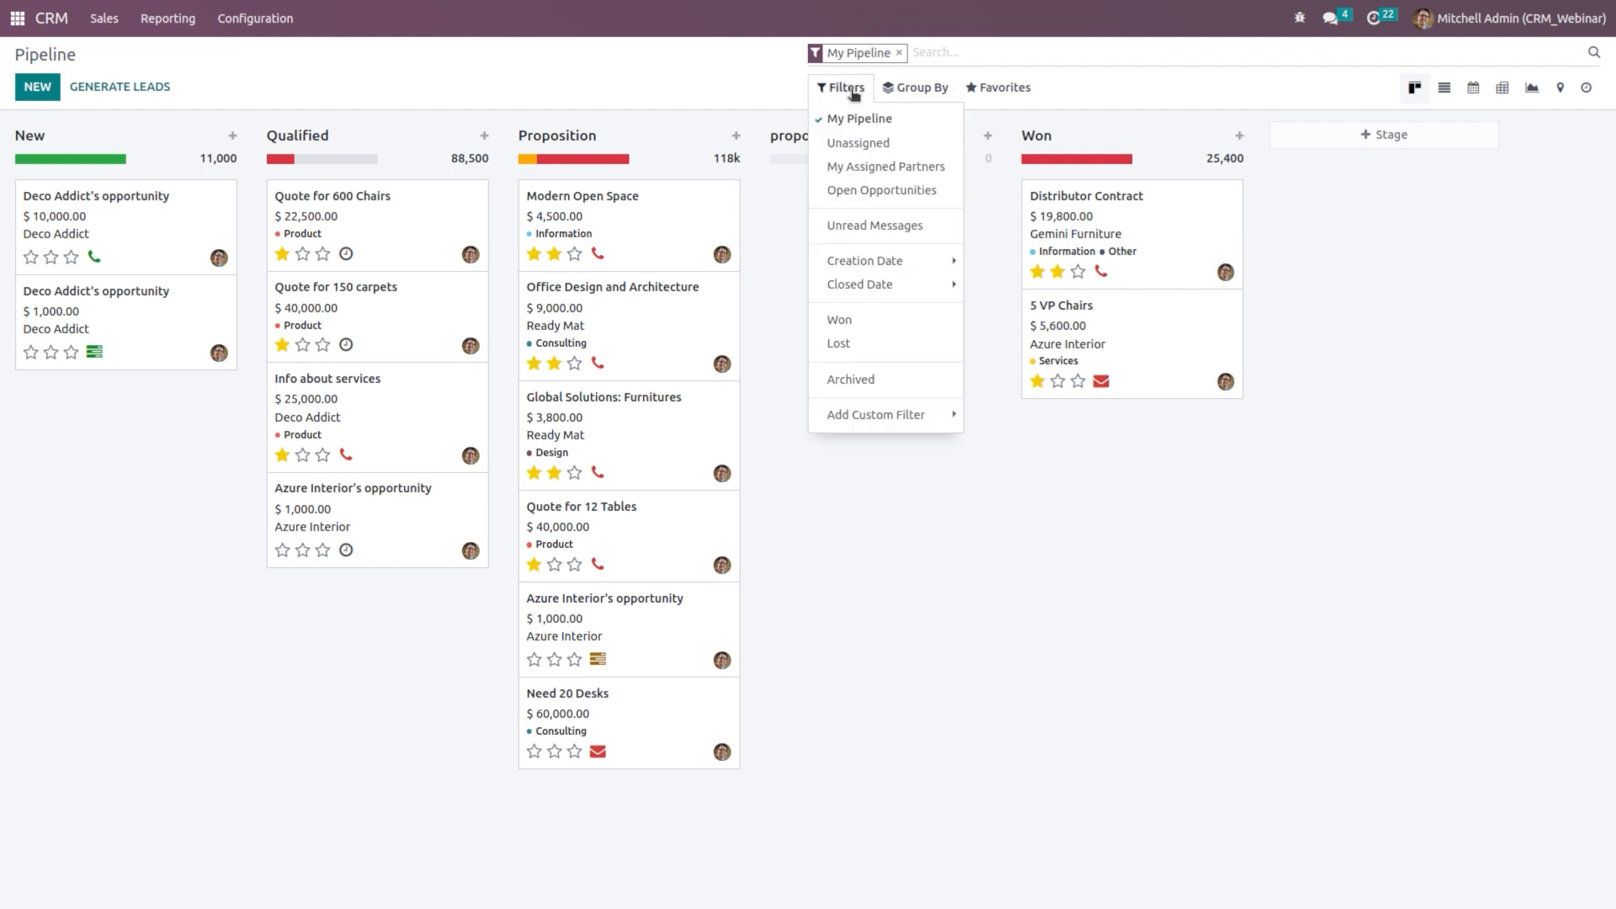
click(893, 88)
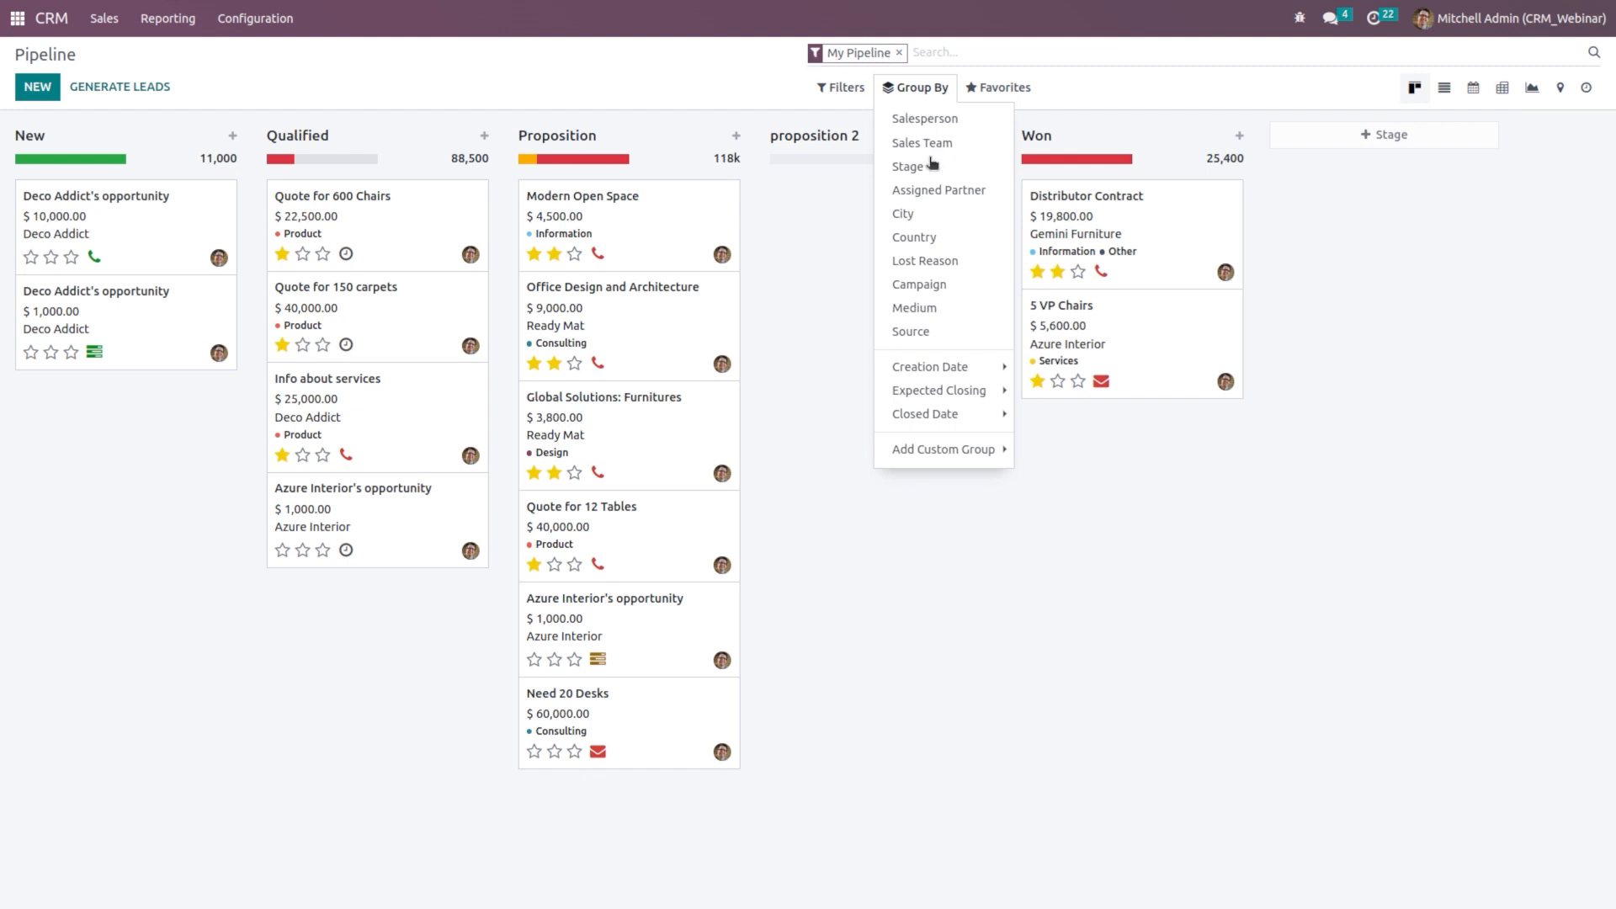
click(824, 91)
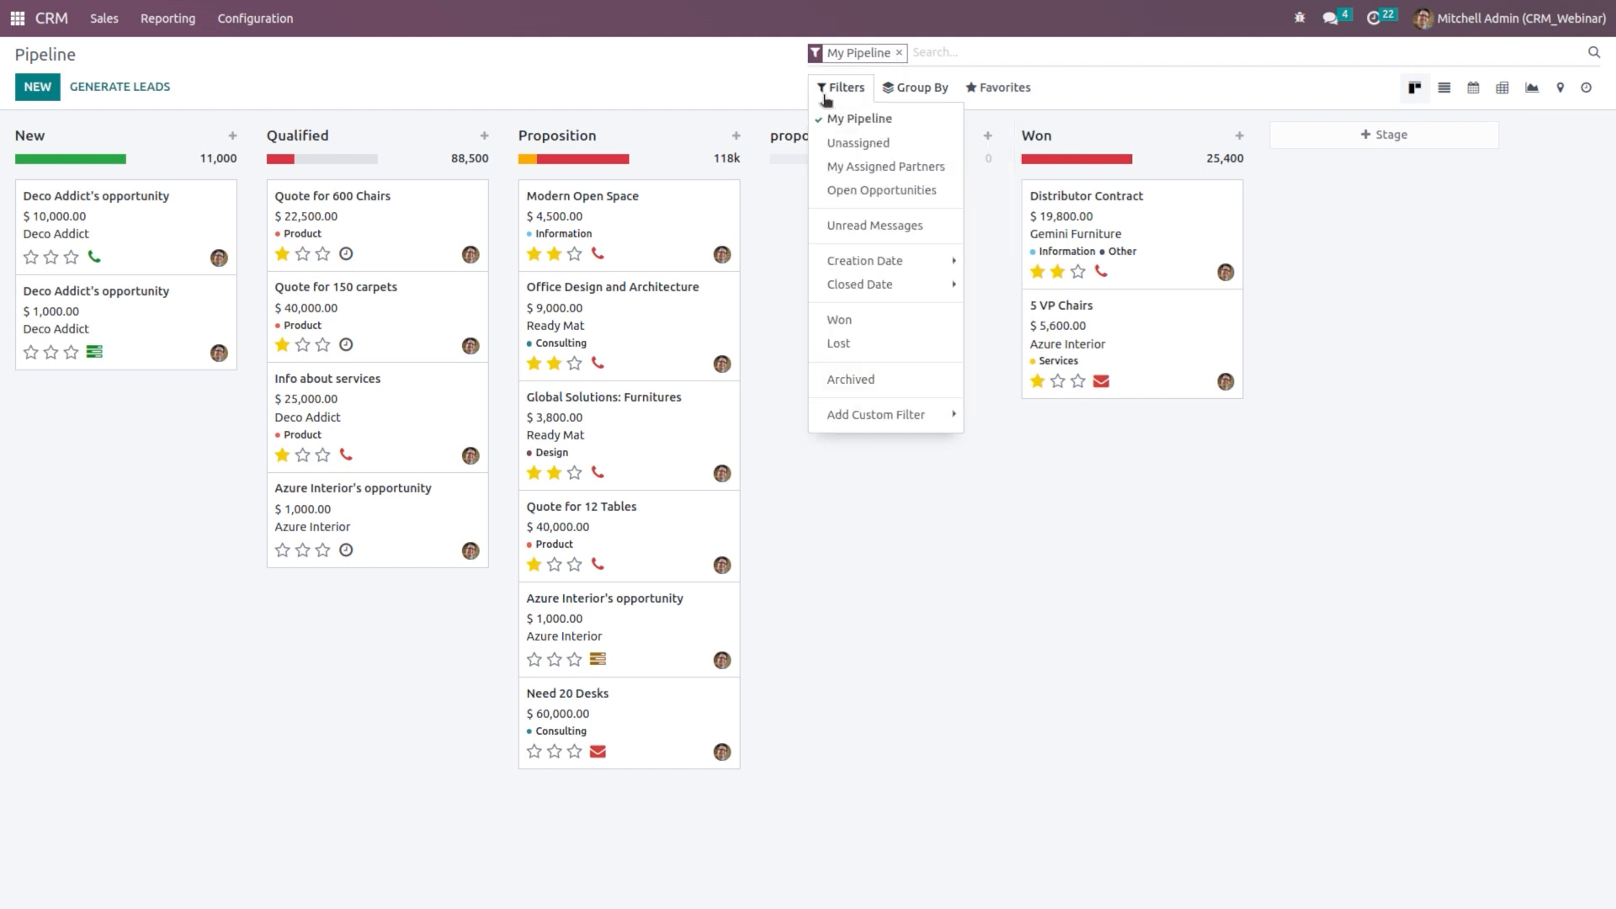
mouse_move(998, 88)
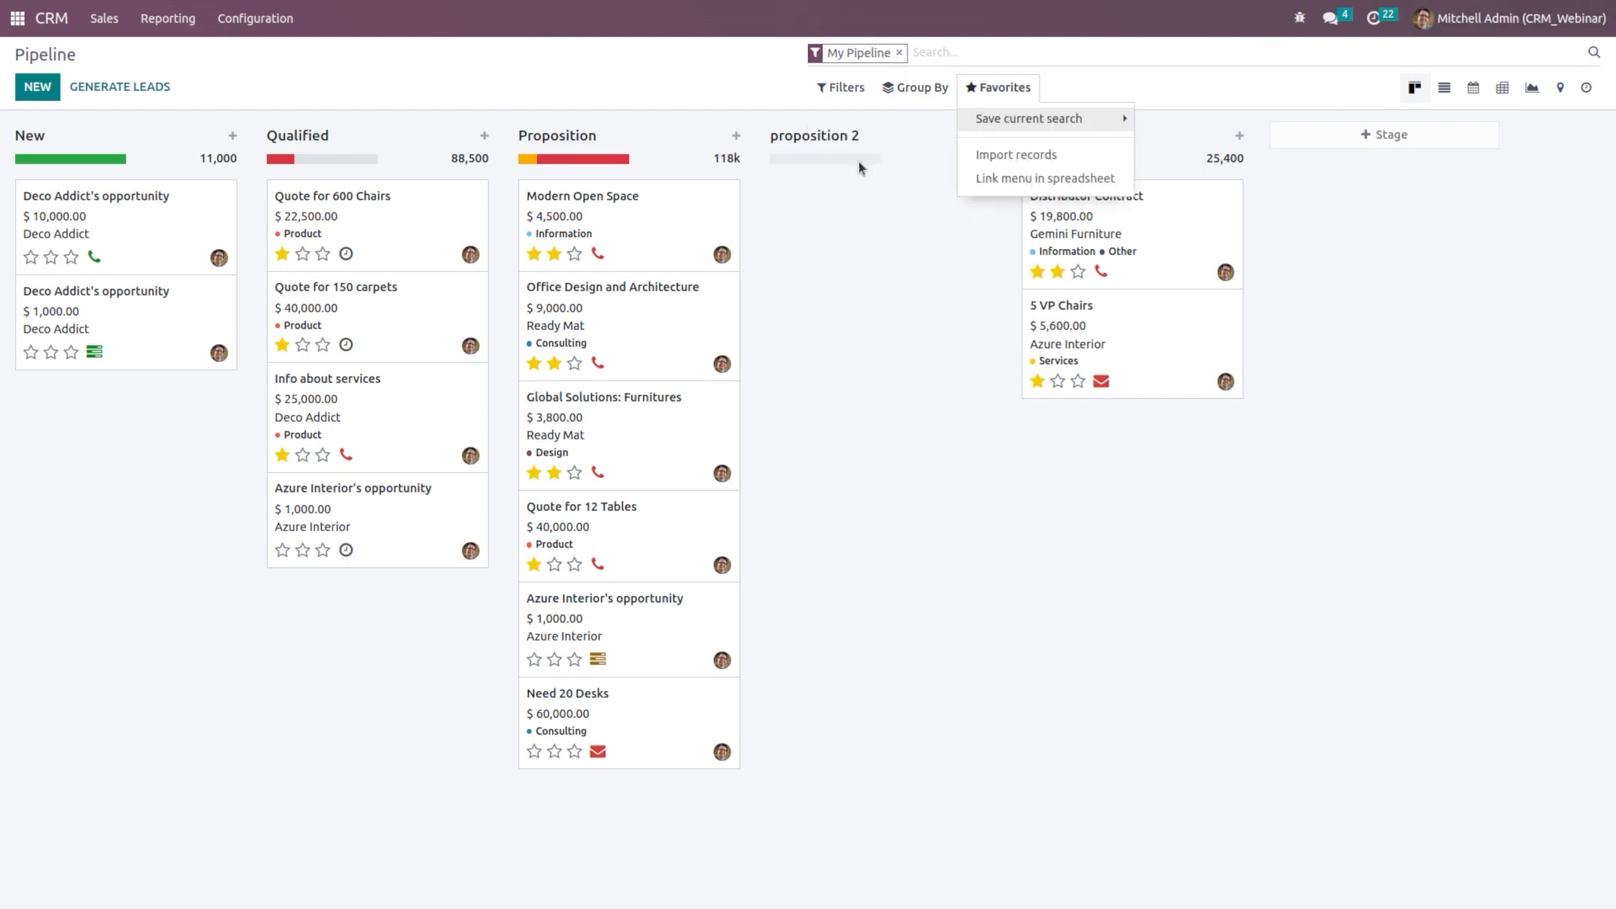
click(897, 88)
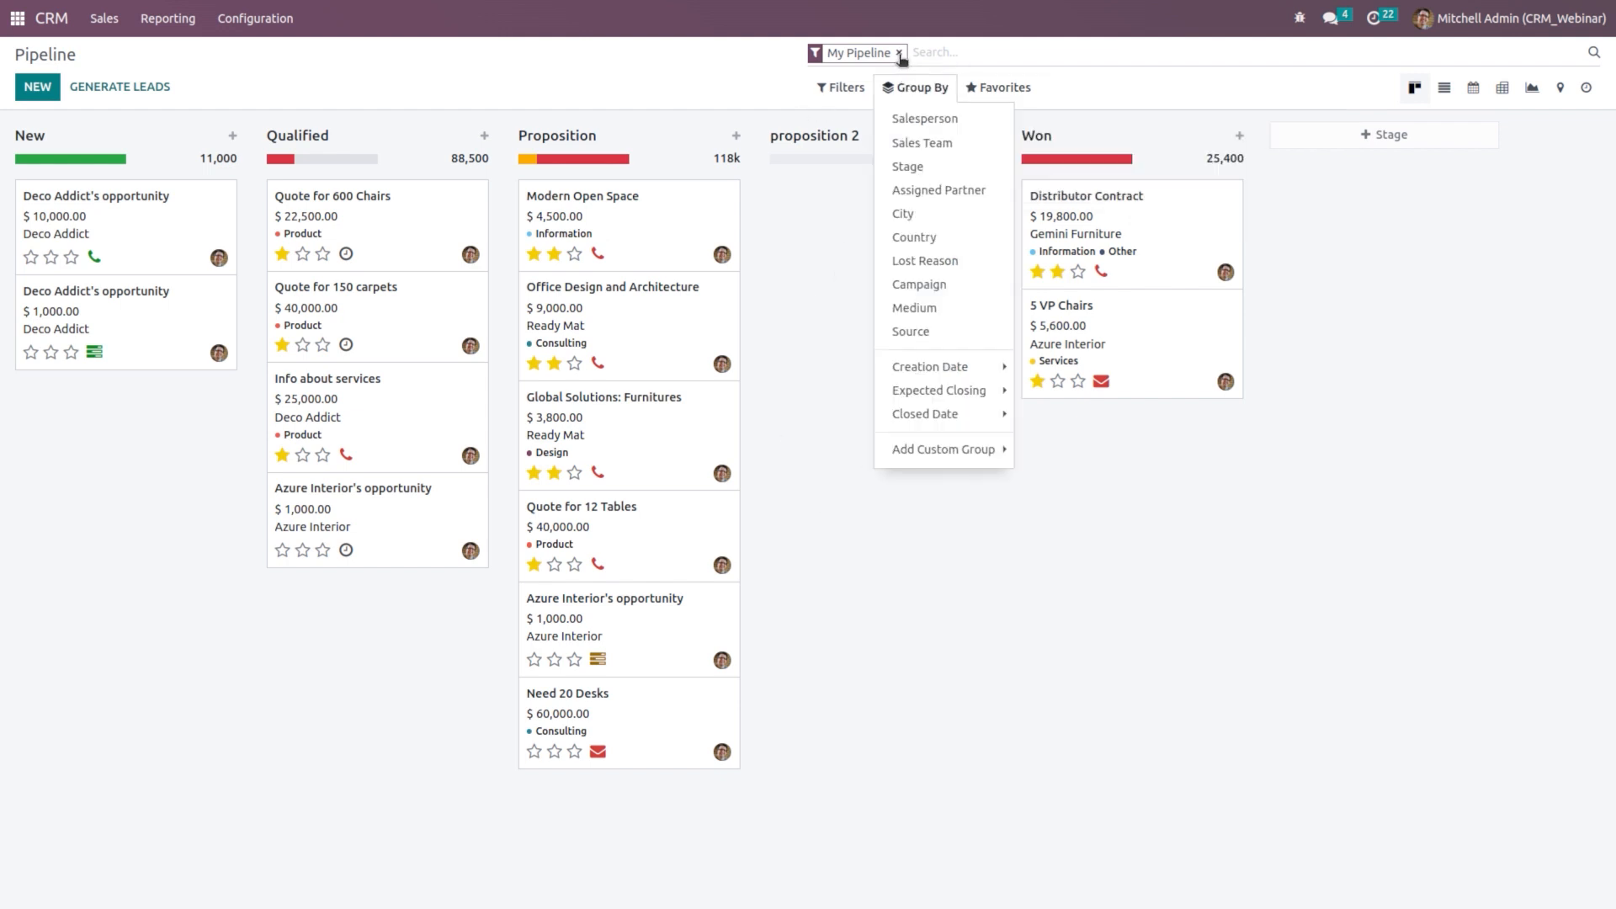
click(898, 53)
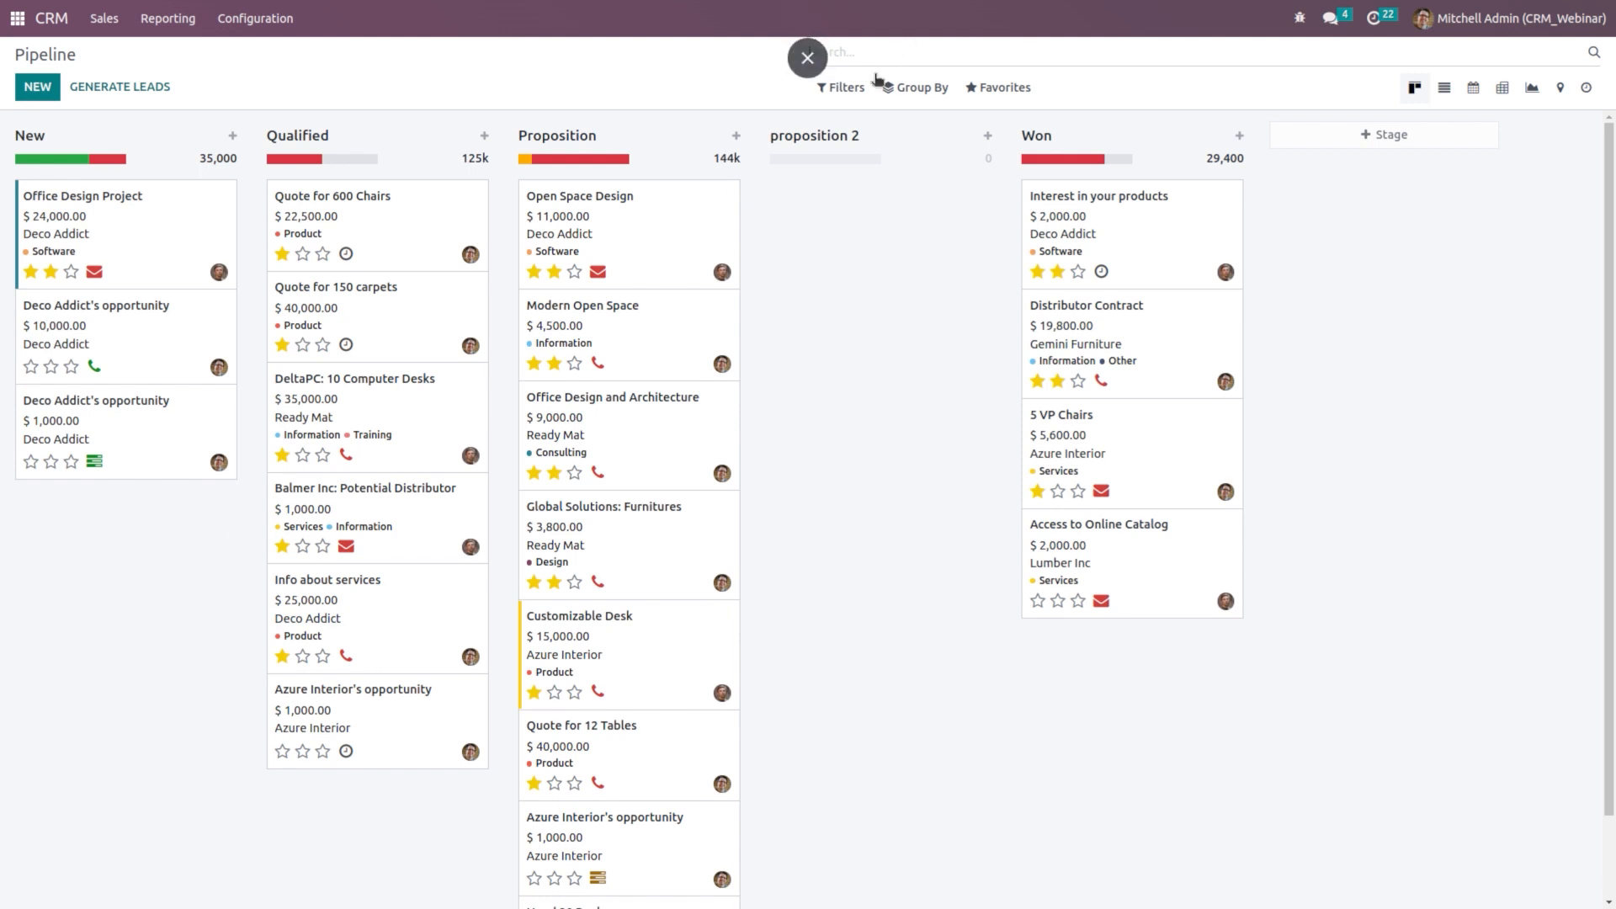
Step: Filter the pipeline to Won opportunities, then remove the Won filter
click(844, 87)
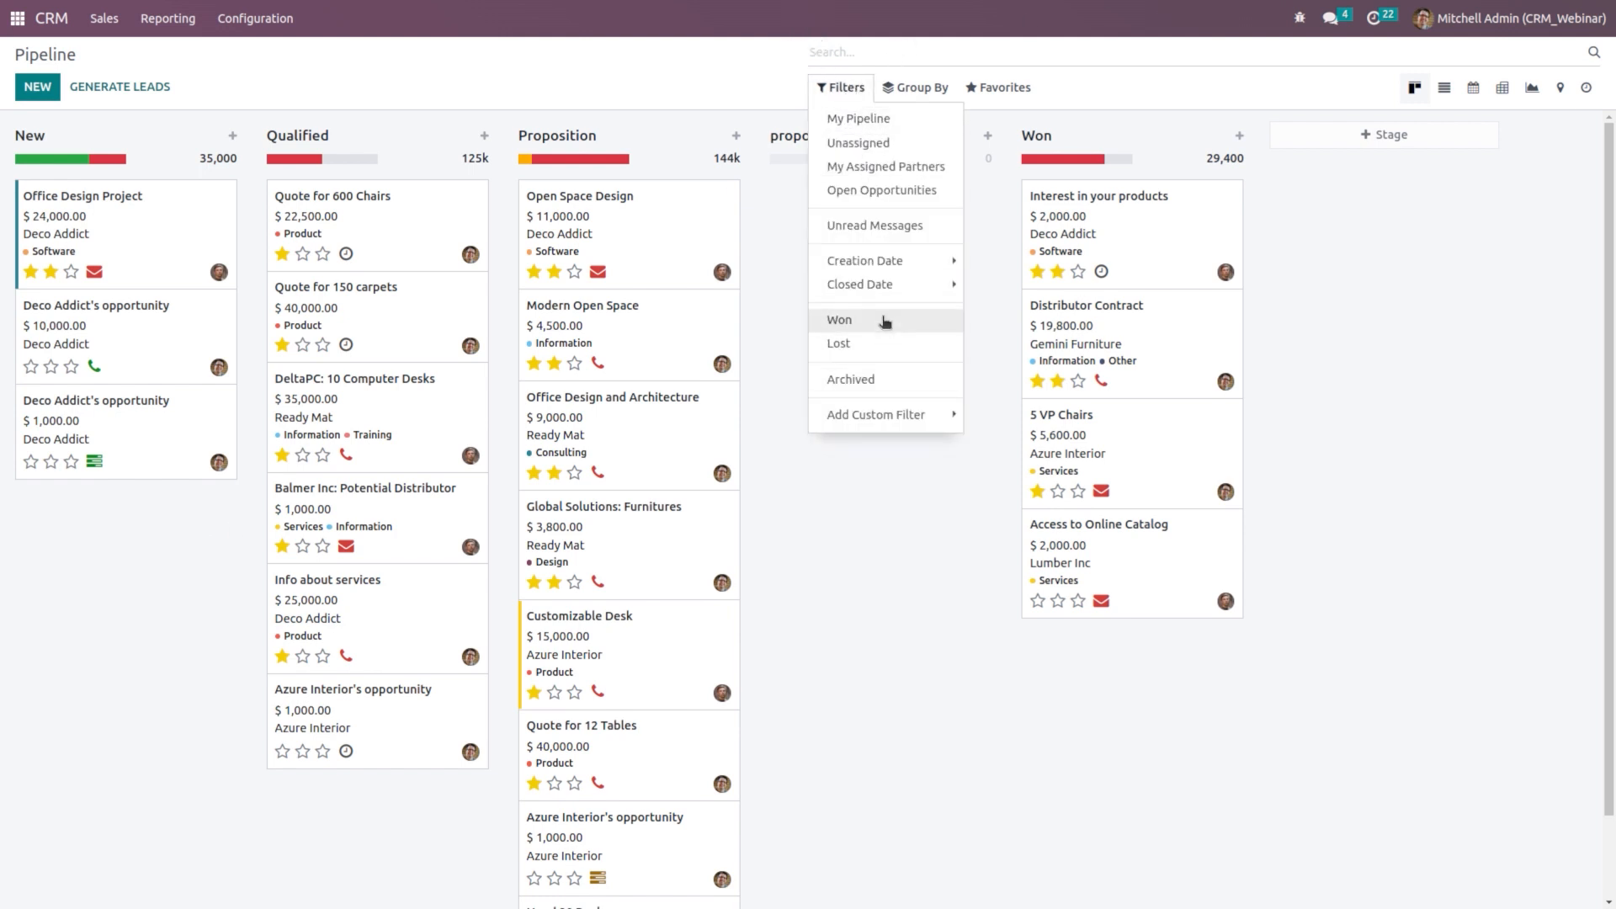
mouse_move(878, 296)
click(863, 331)
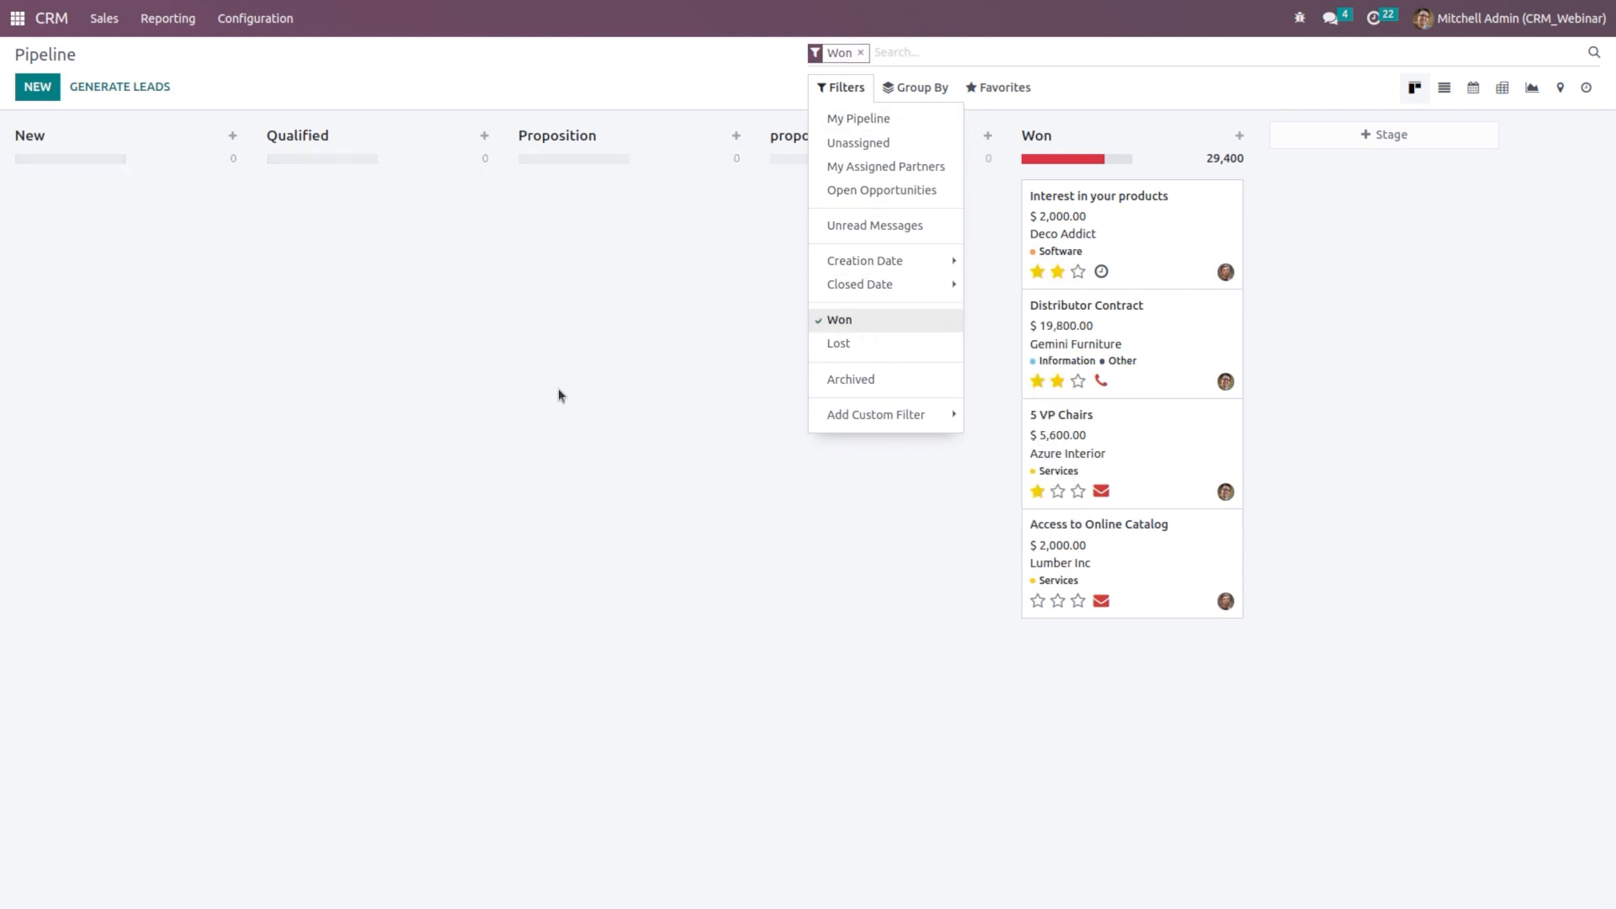
click(560, 396)
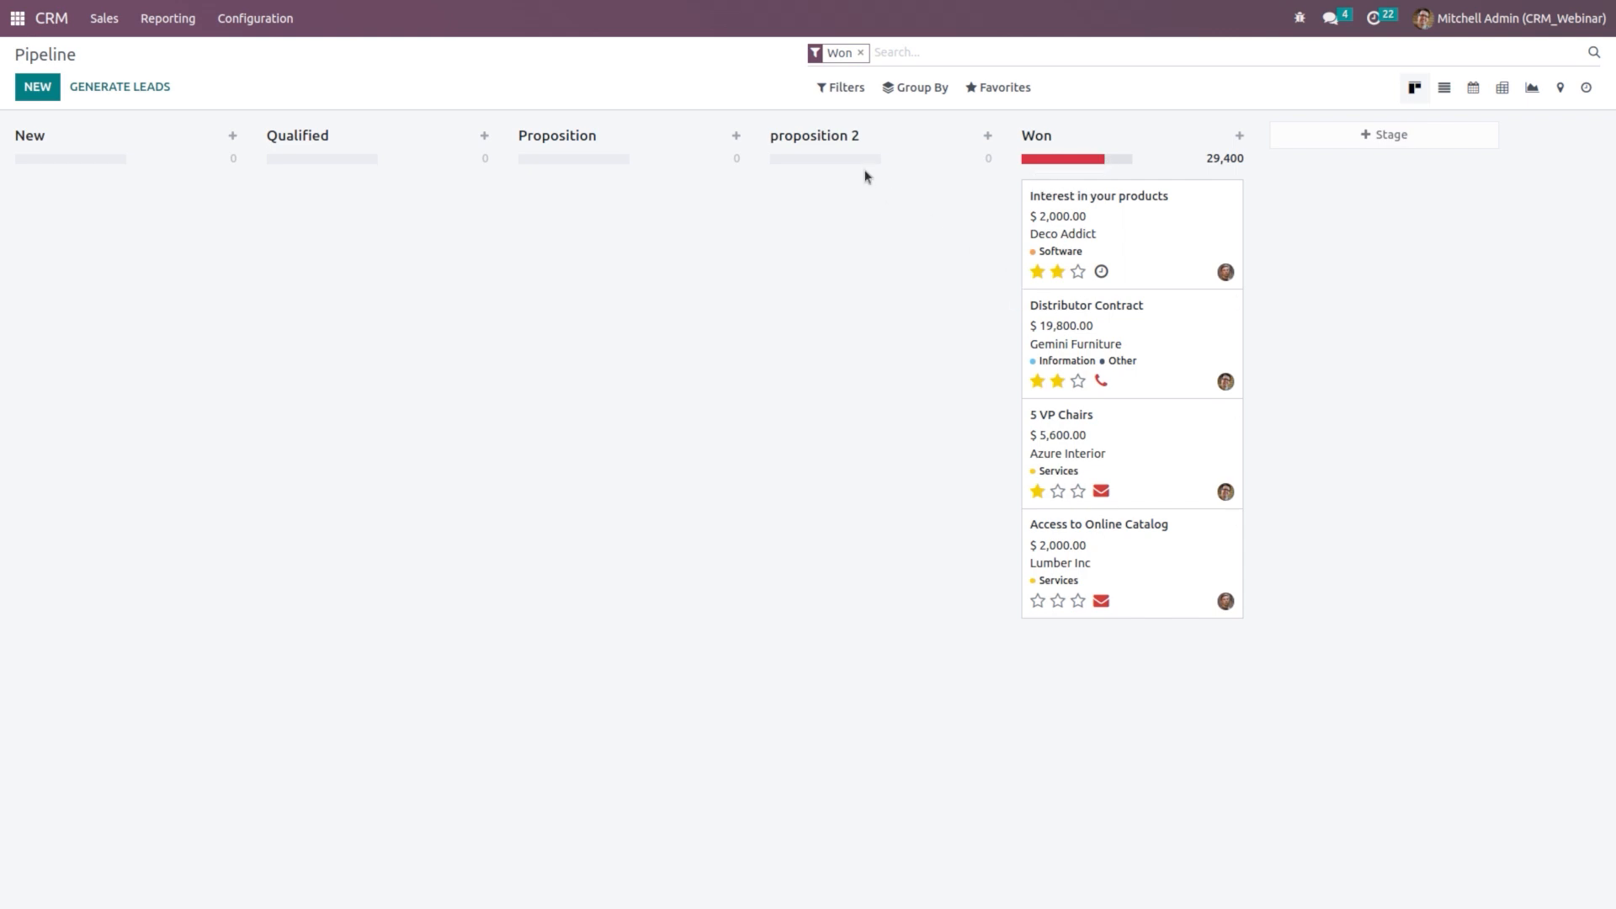
click(860, 53)
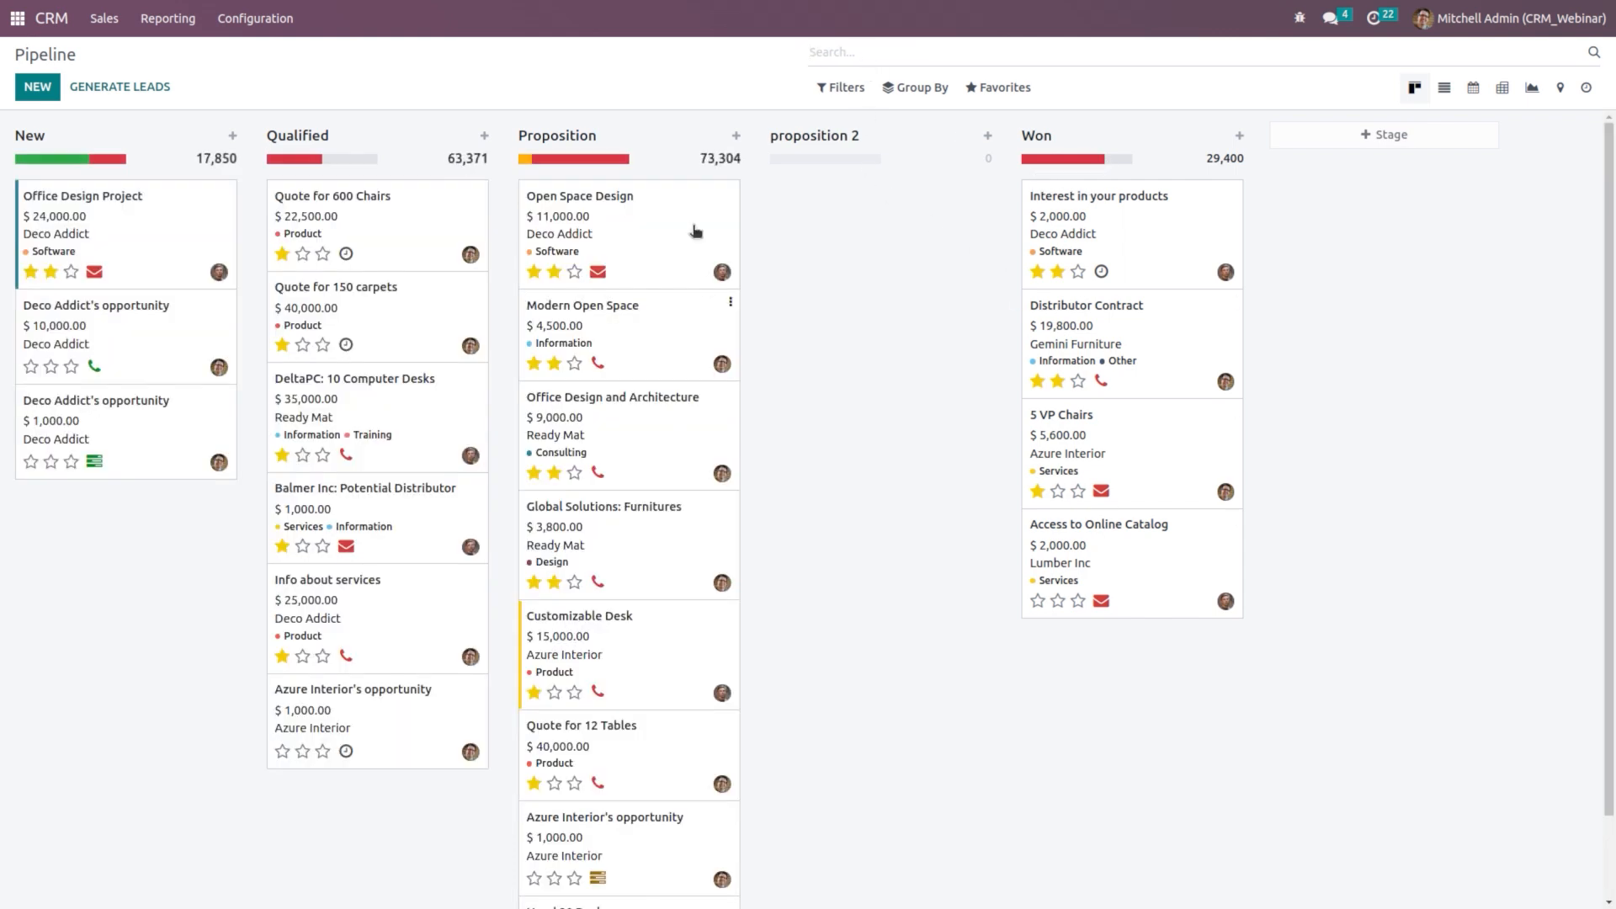
Step: Group by Salesperson, remove the grouping, and switch to the list view
click(894, 94)
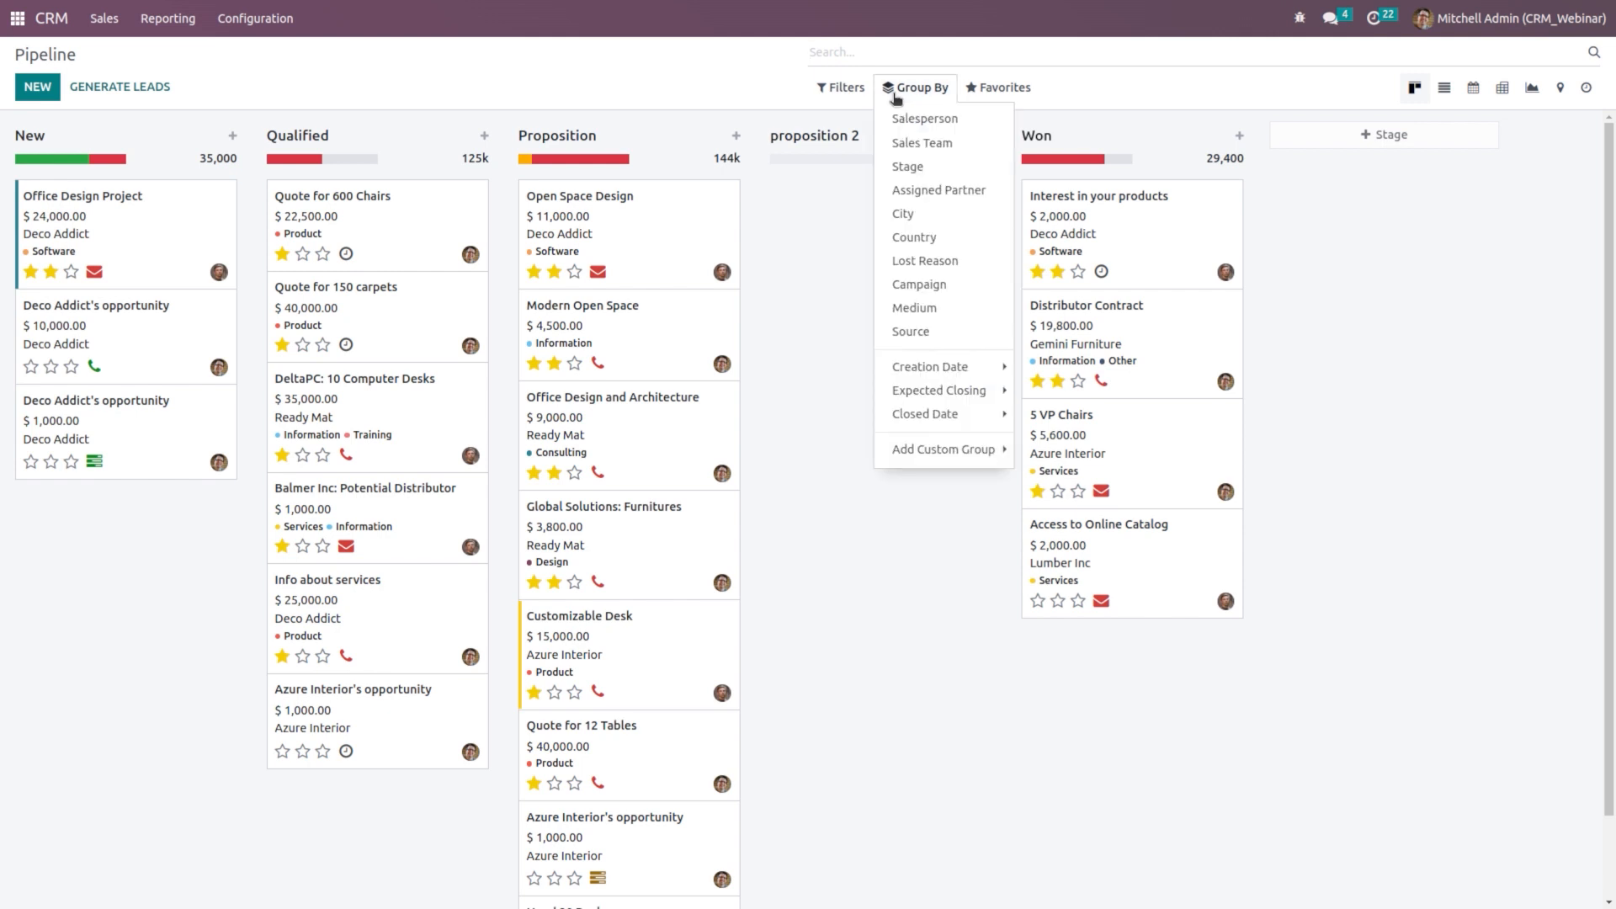
click(948, 122)
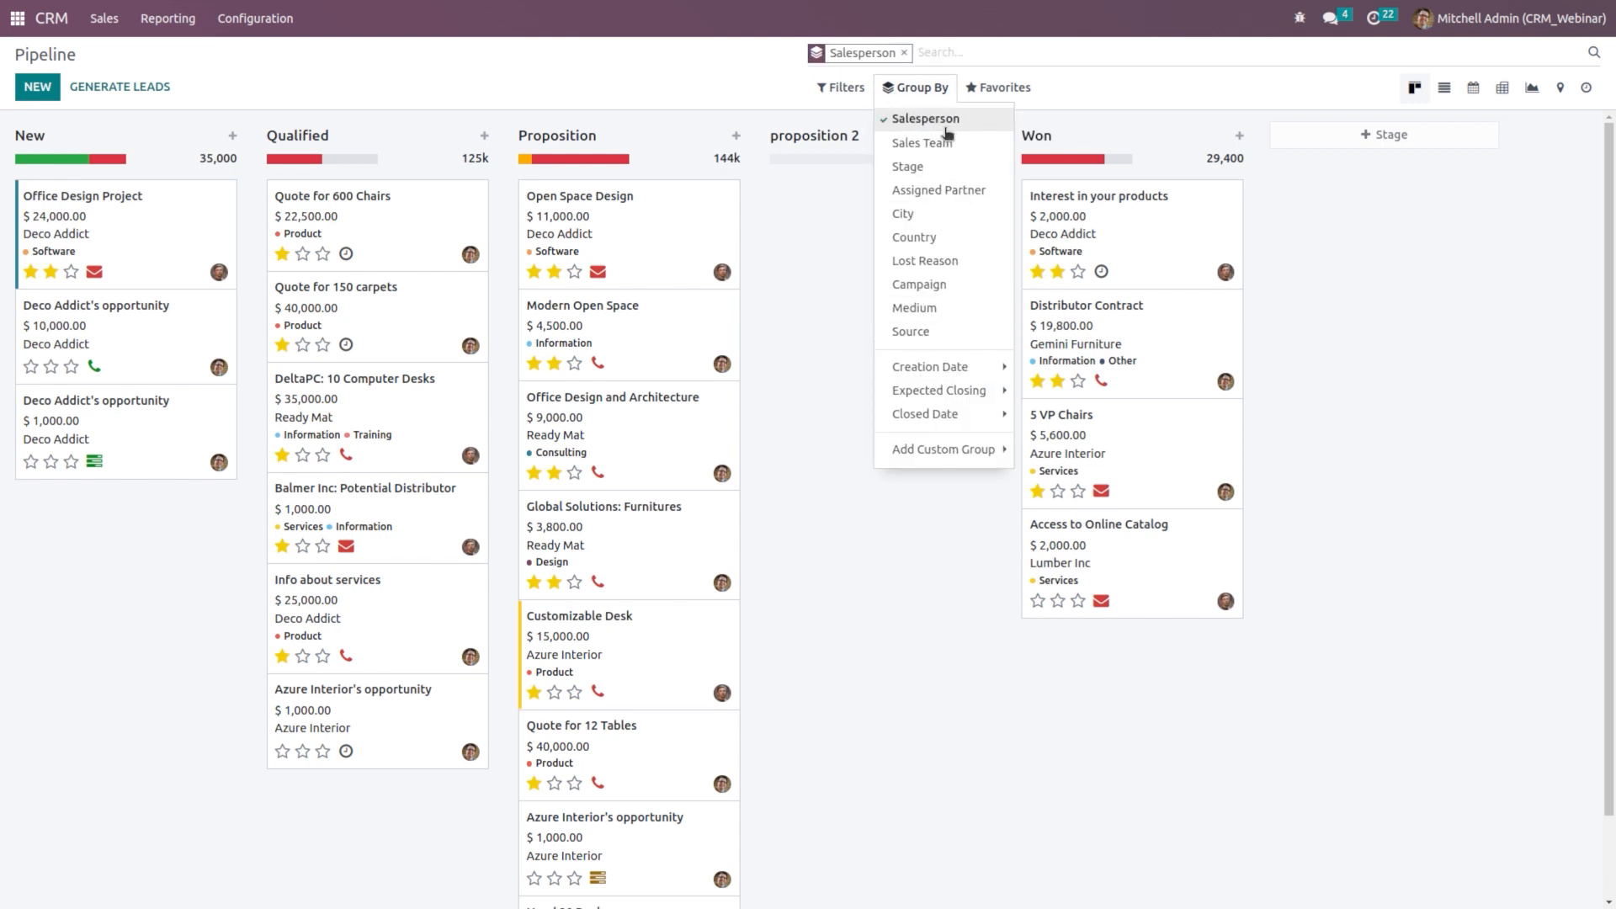
mouse_move(998, 87)
click(1091, 255)
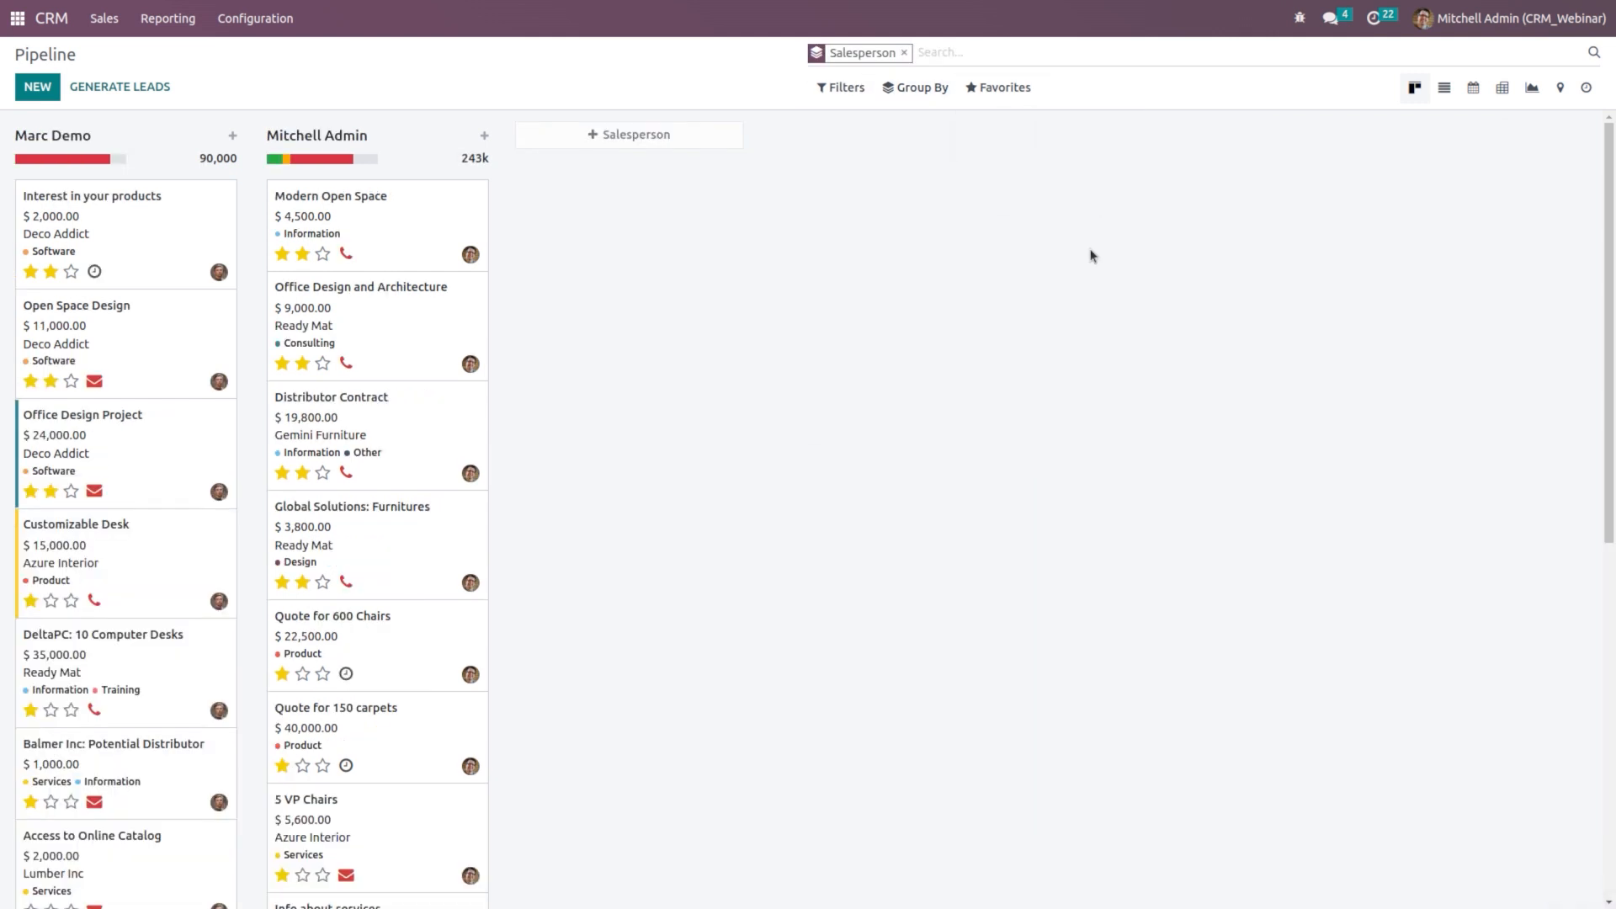
mouse_move(352, 158)
click(903, 53)
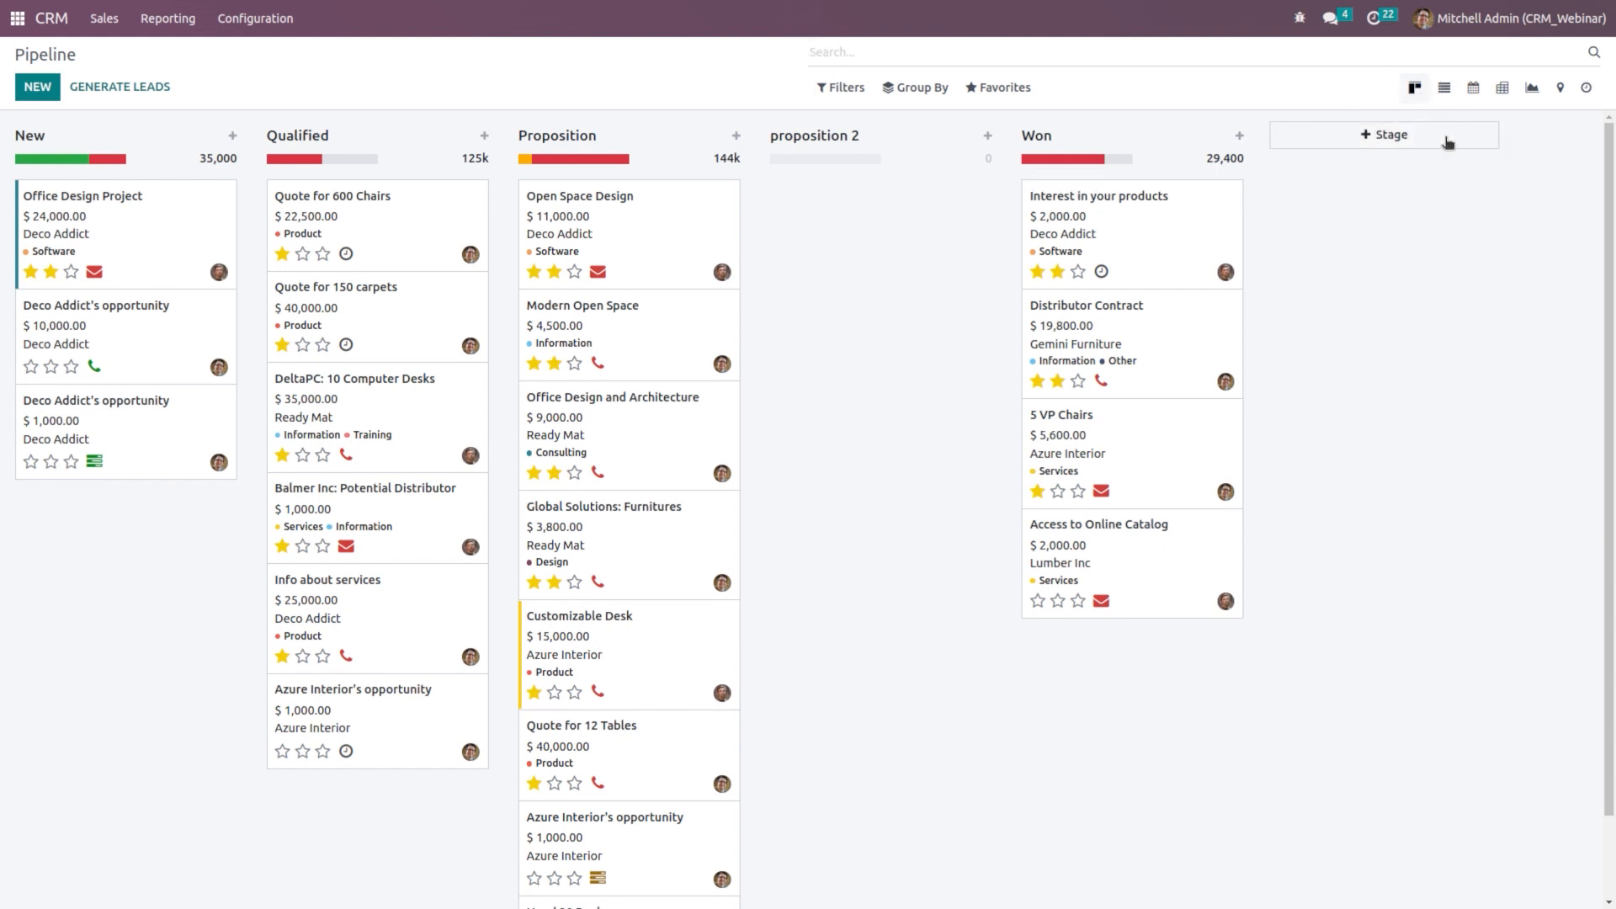
click(1443, 89)
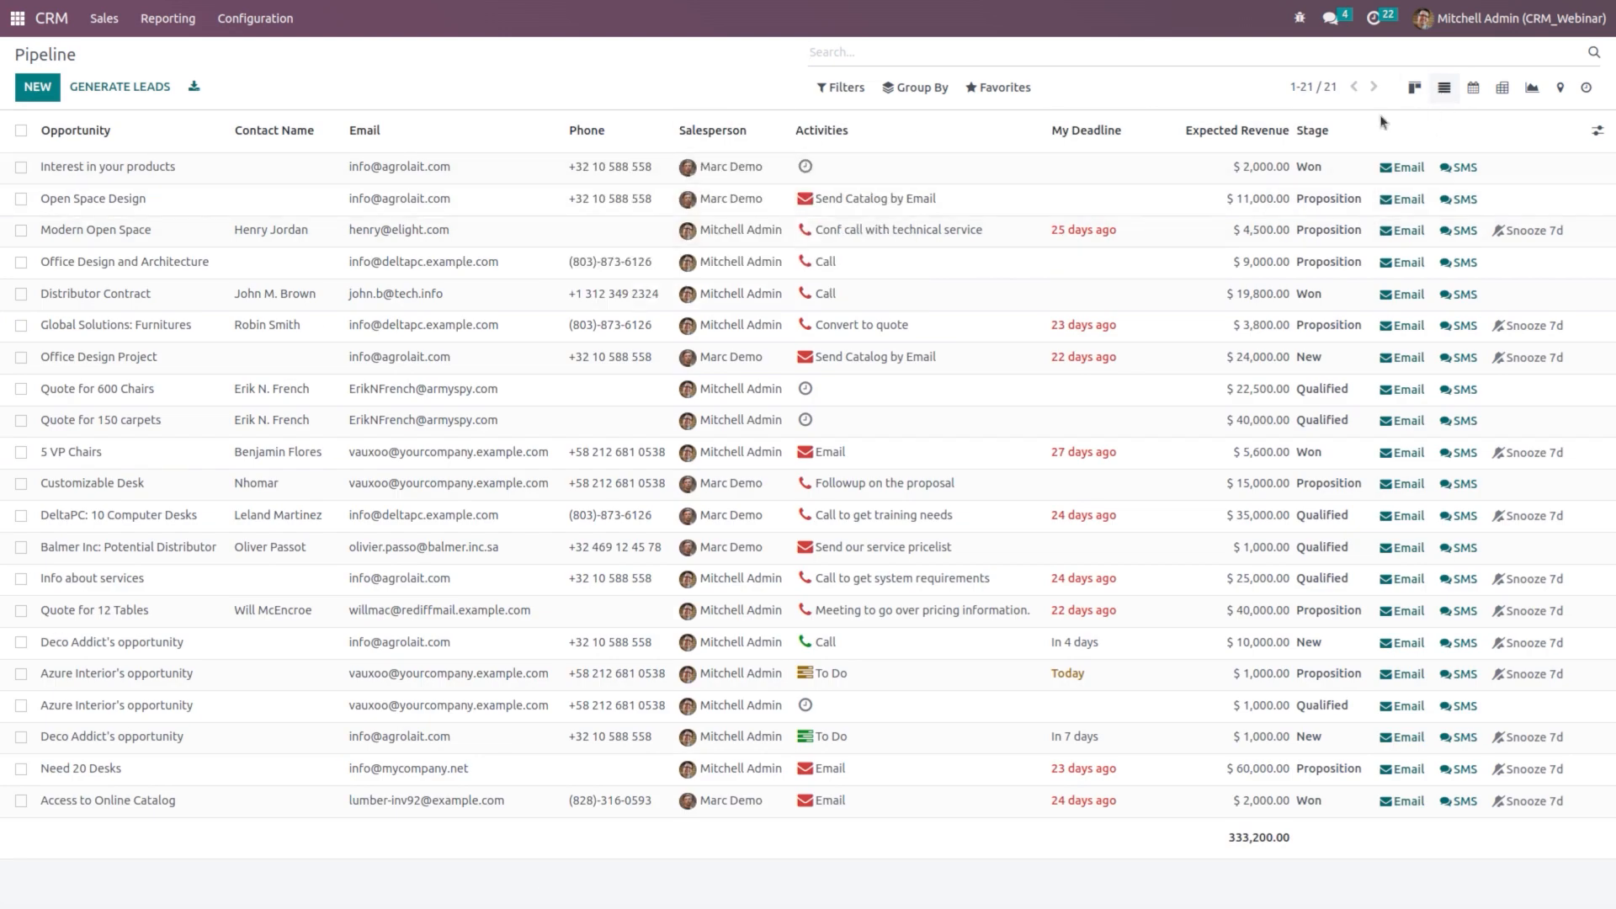
Step: Switch to the calendar view, then reload the default Pipeline kanban board
click(1474, 90)
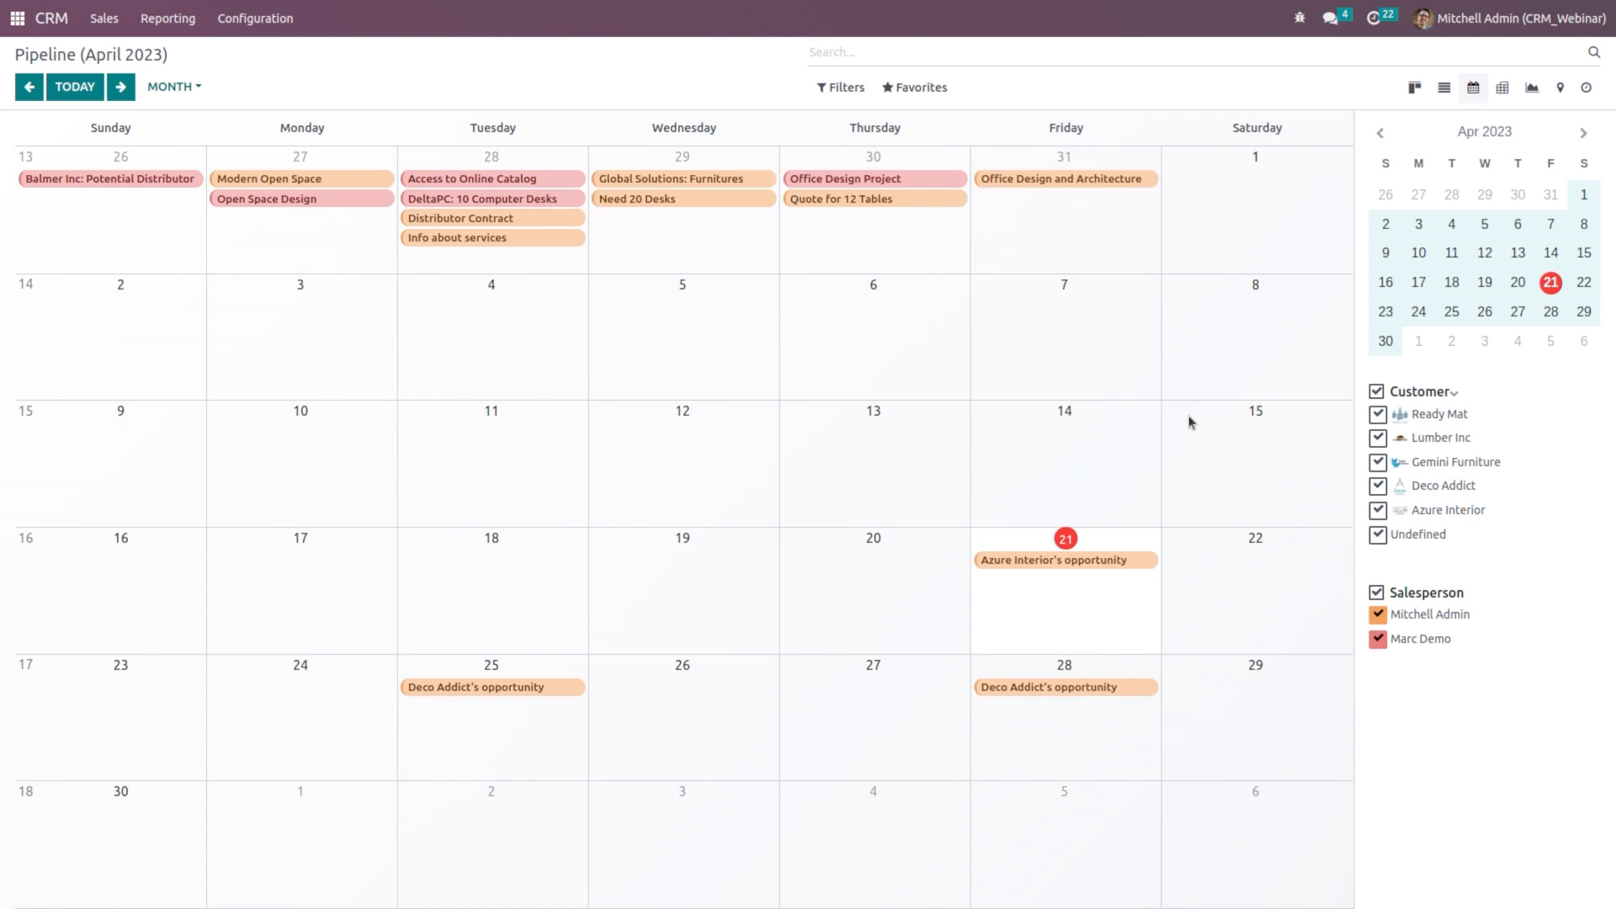
click(61, 28)
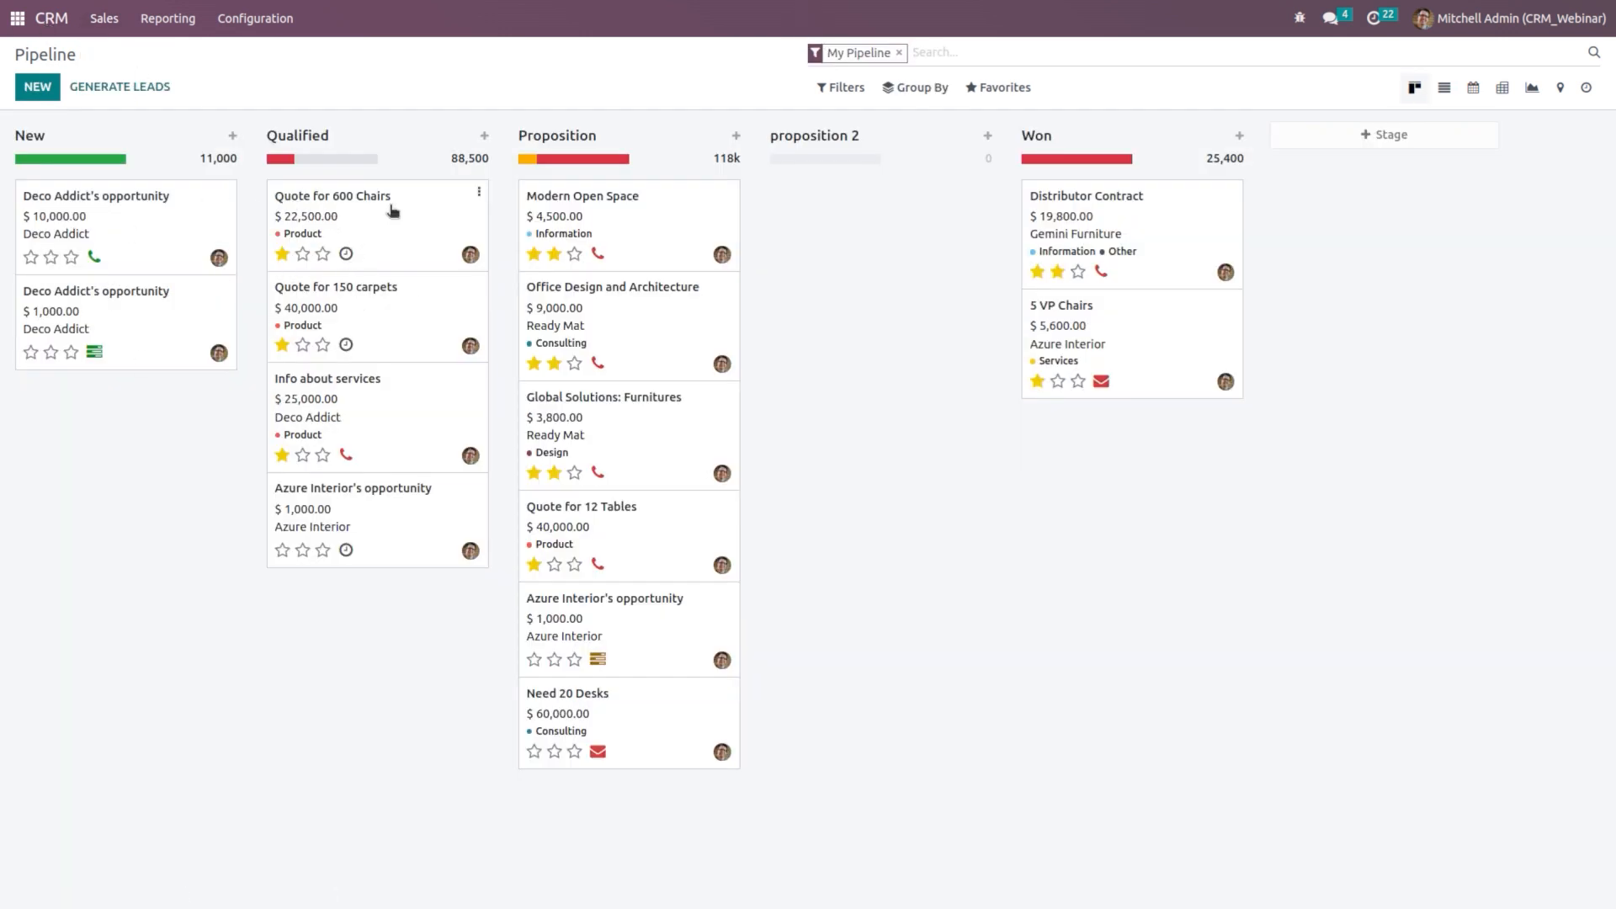
Step: Schedule a Call activity due 04/27/2023 on Quote for 600 Chairs
click(345, 254)
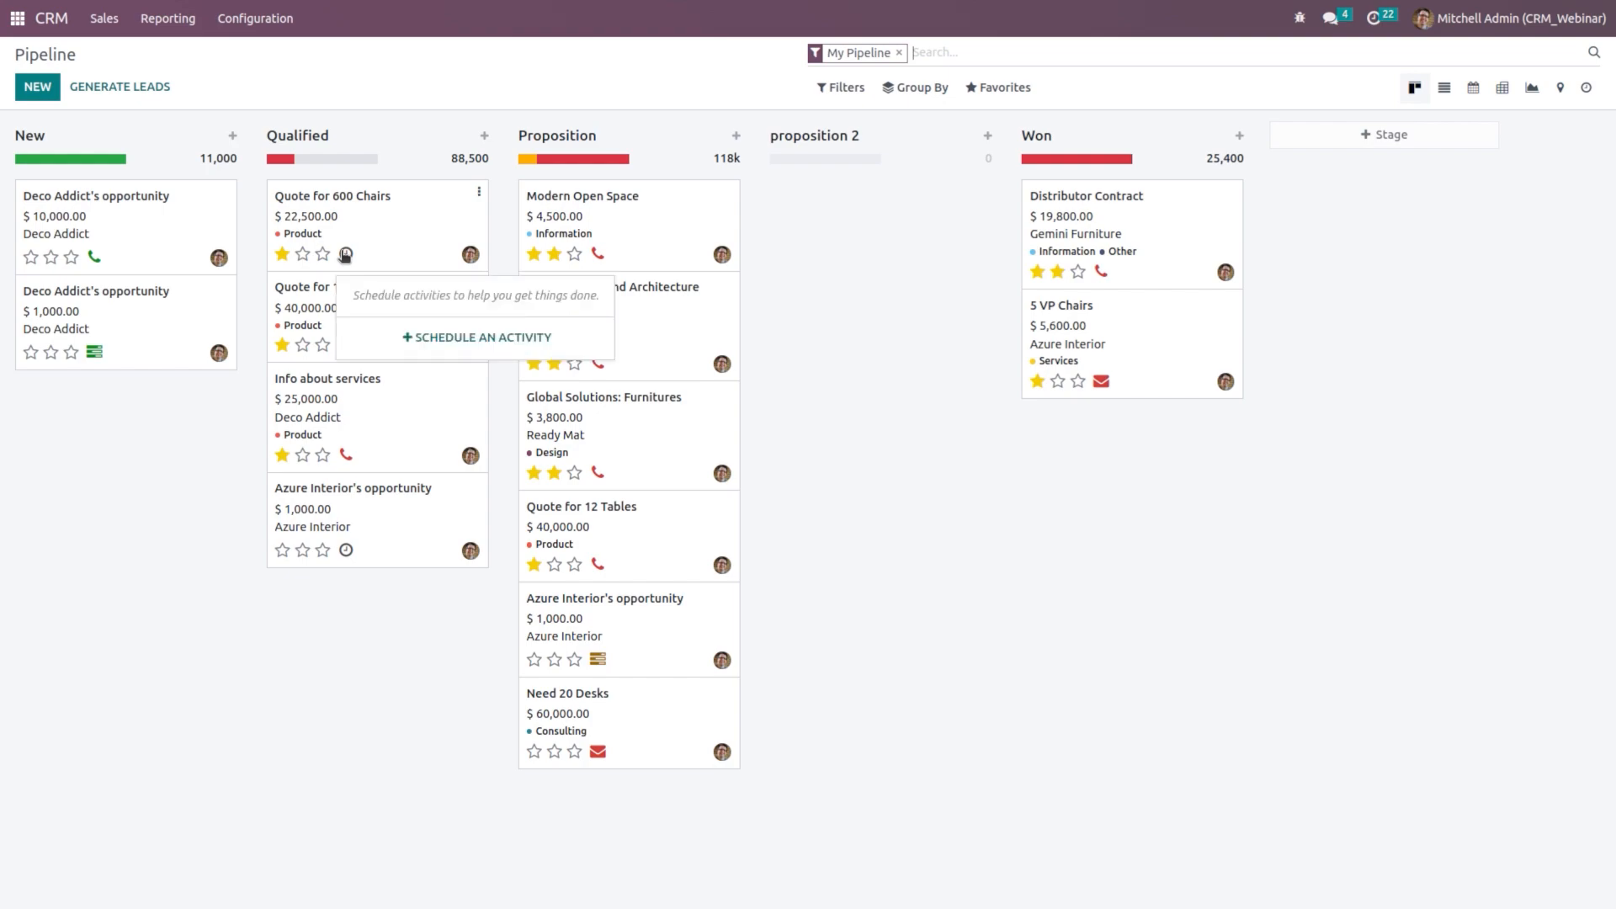
click(480, 350)
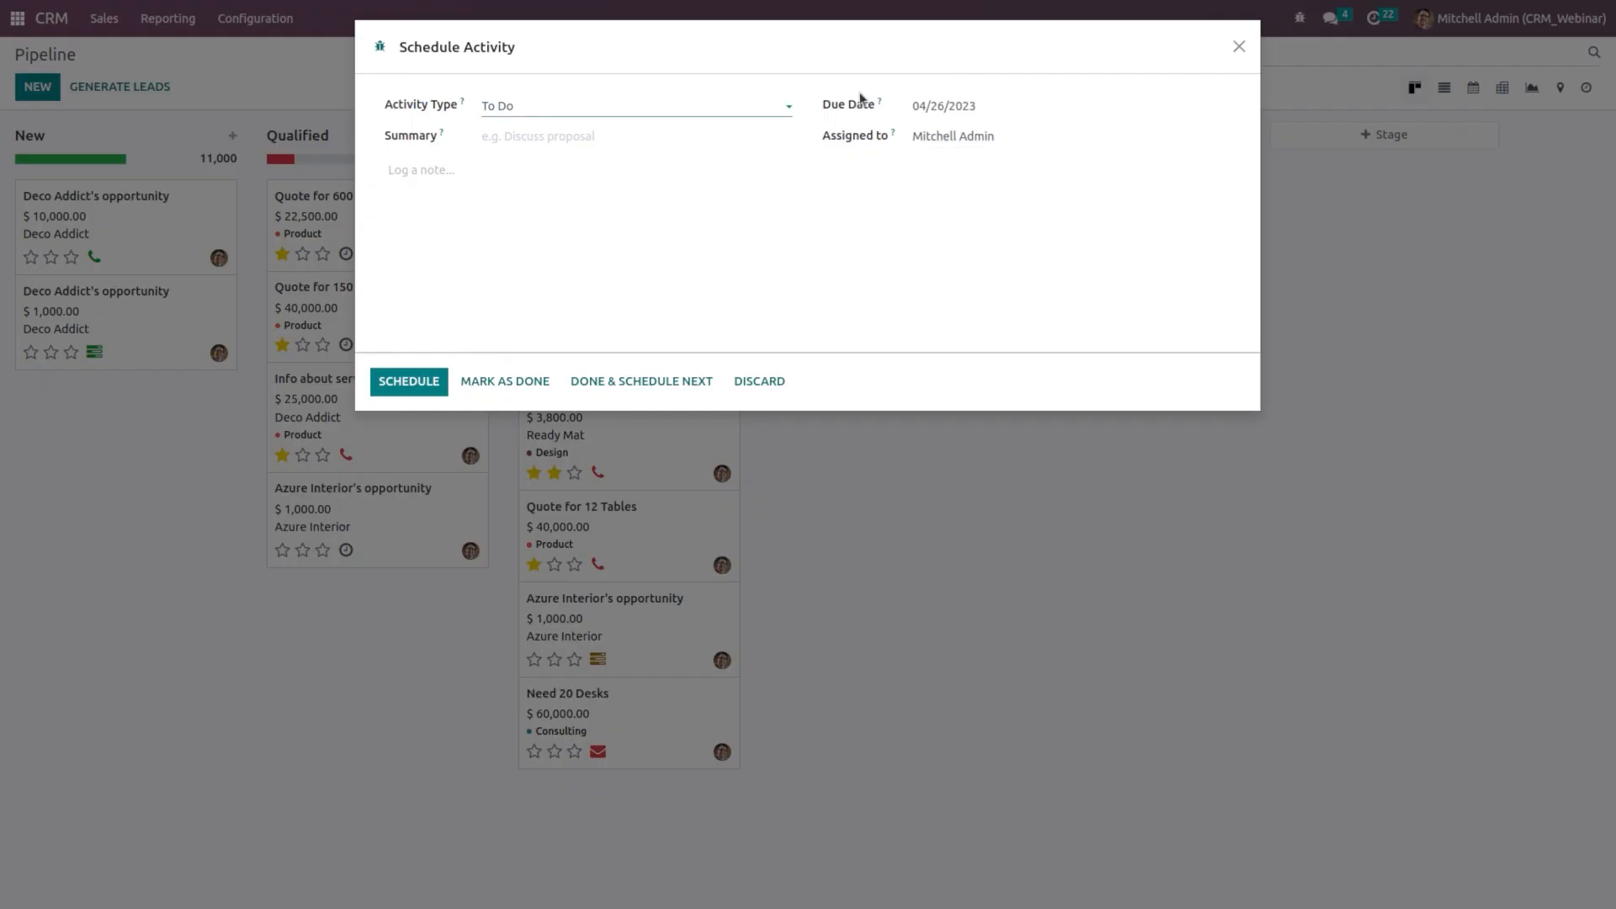
click(609, 105)
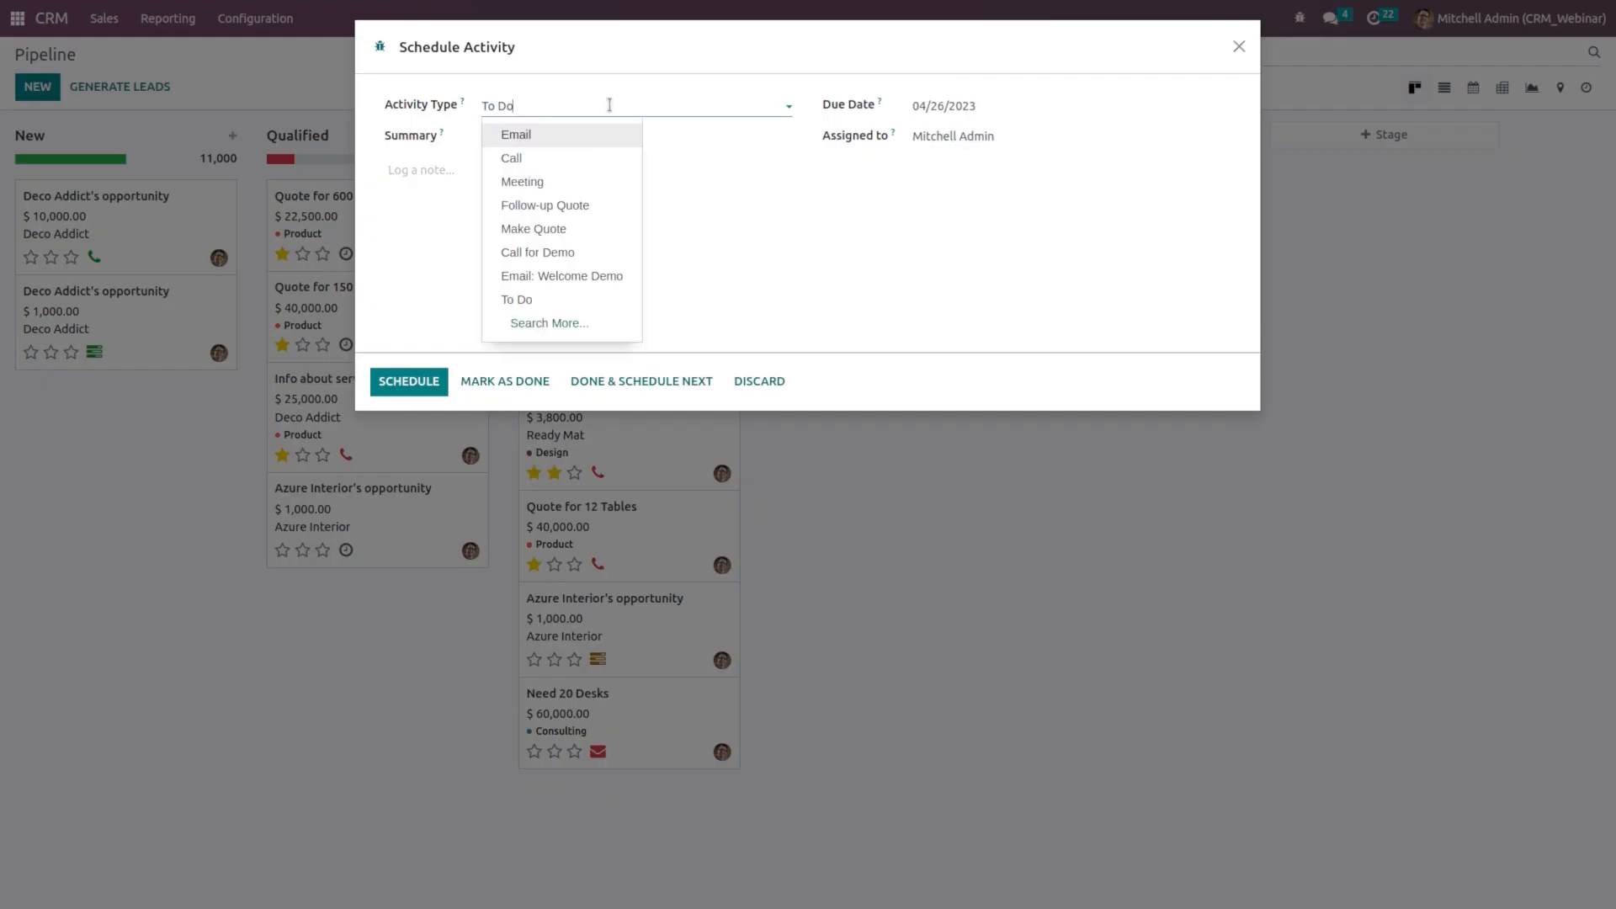
click(572, 184)
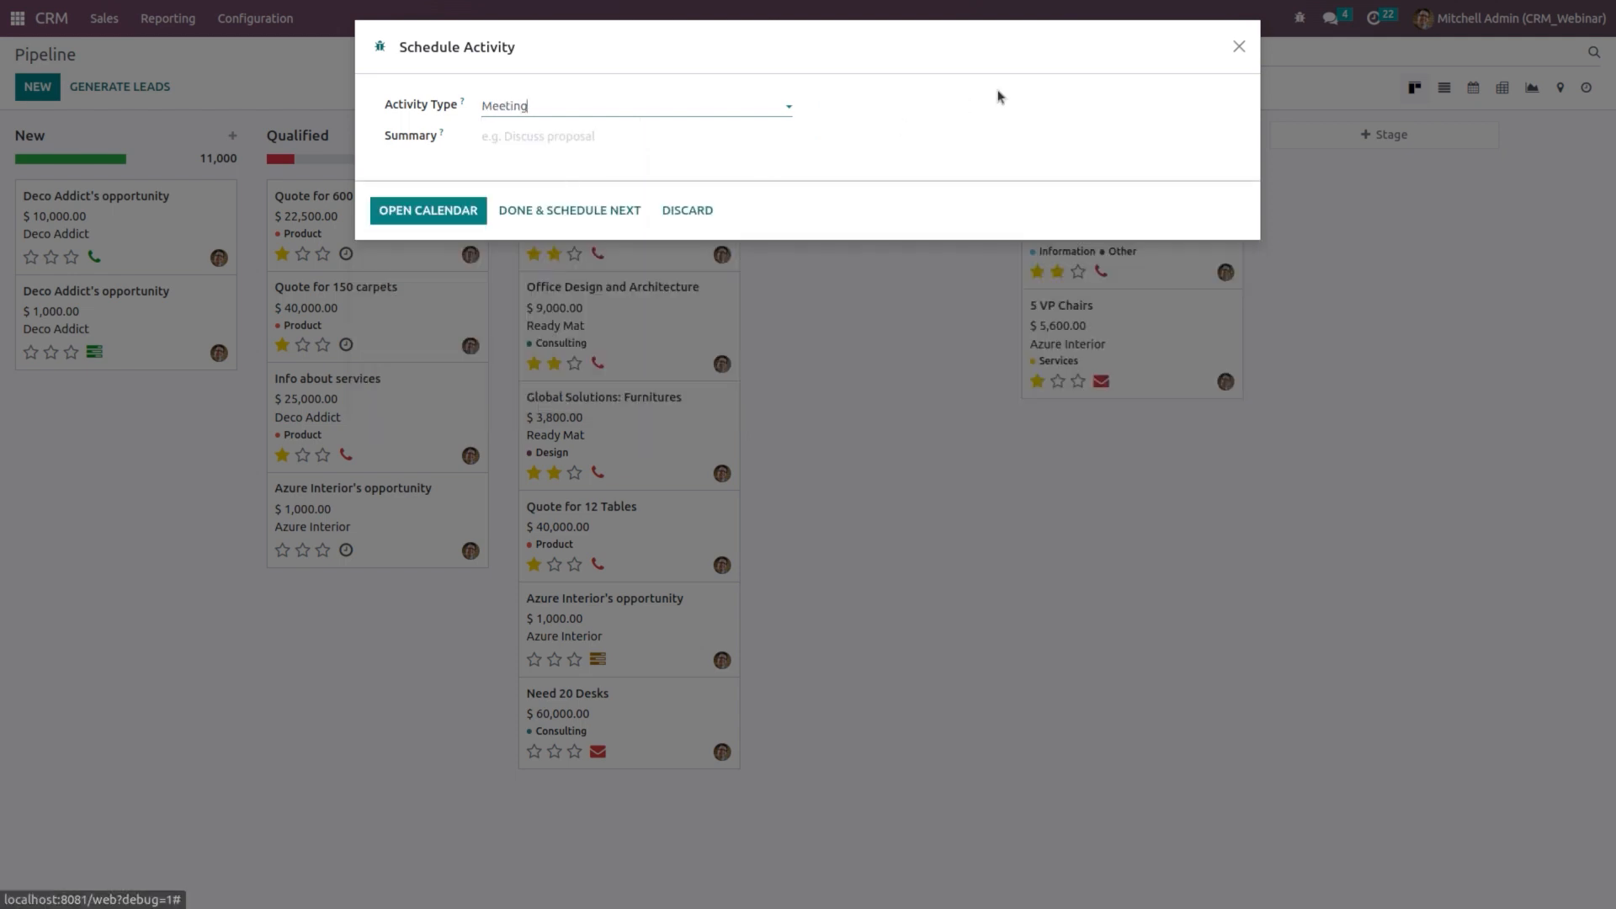
click(633, 102)
click(596, 161)
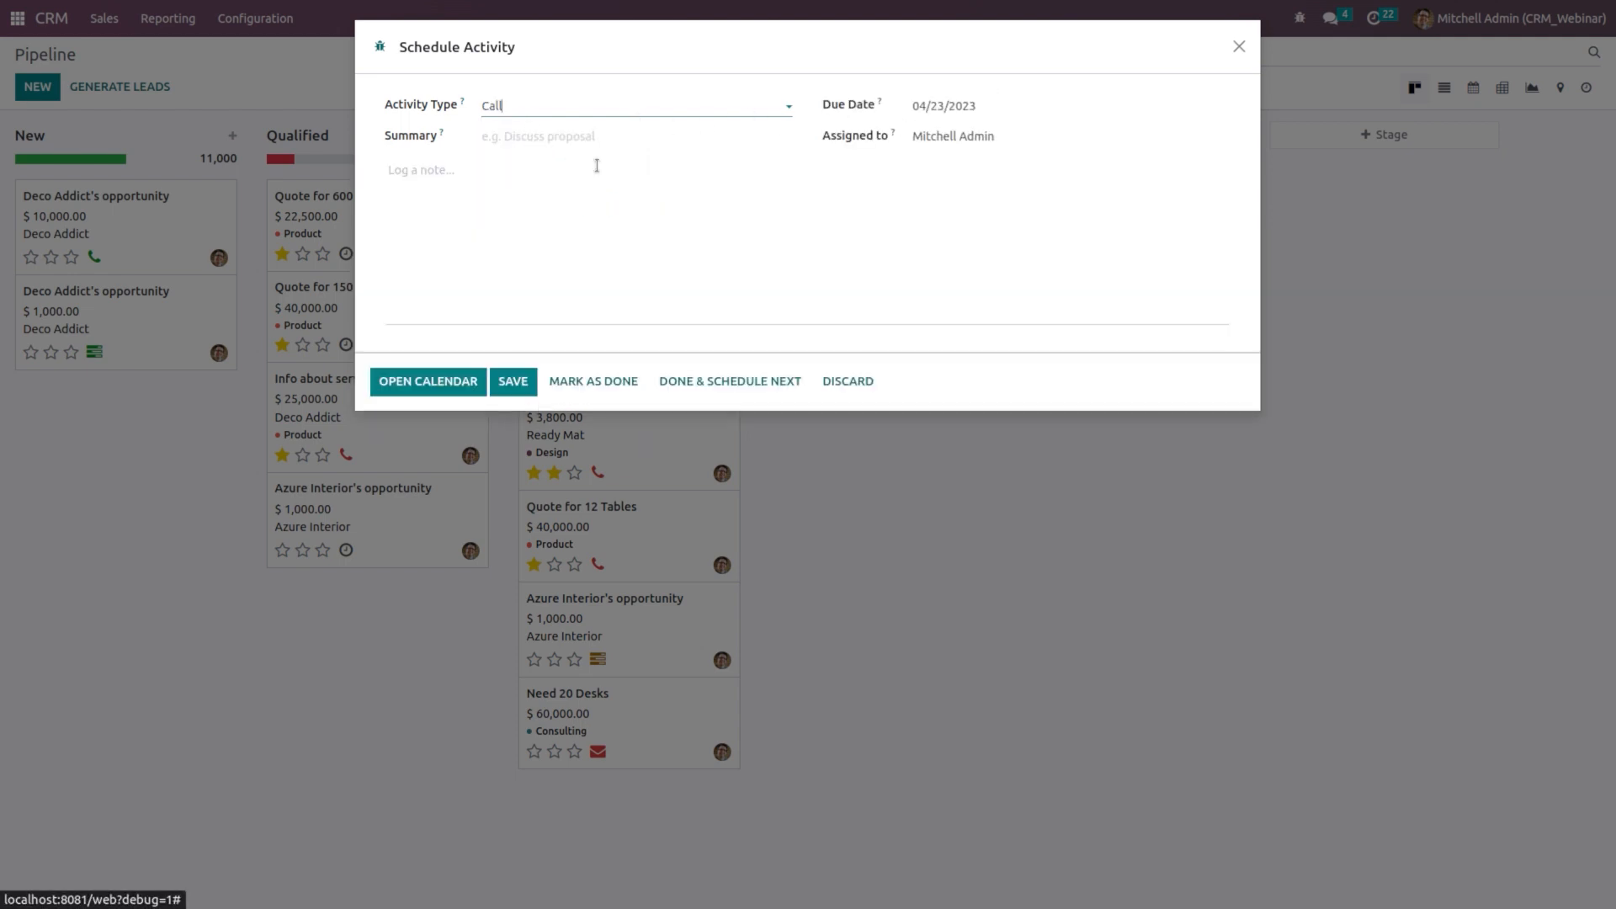
click(977, 105)
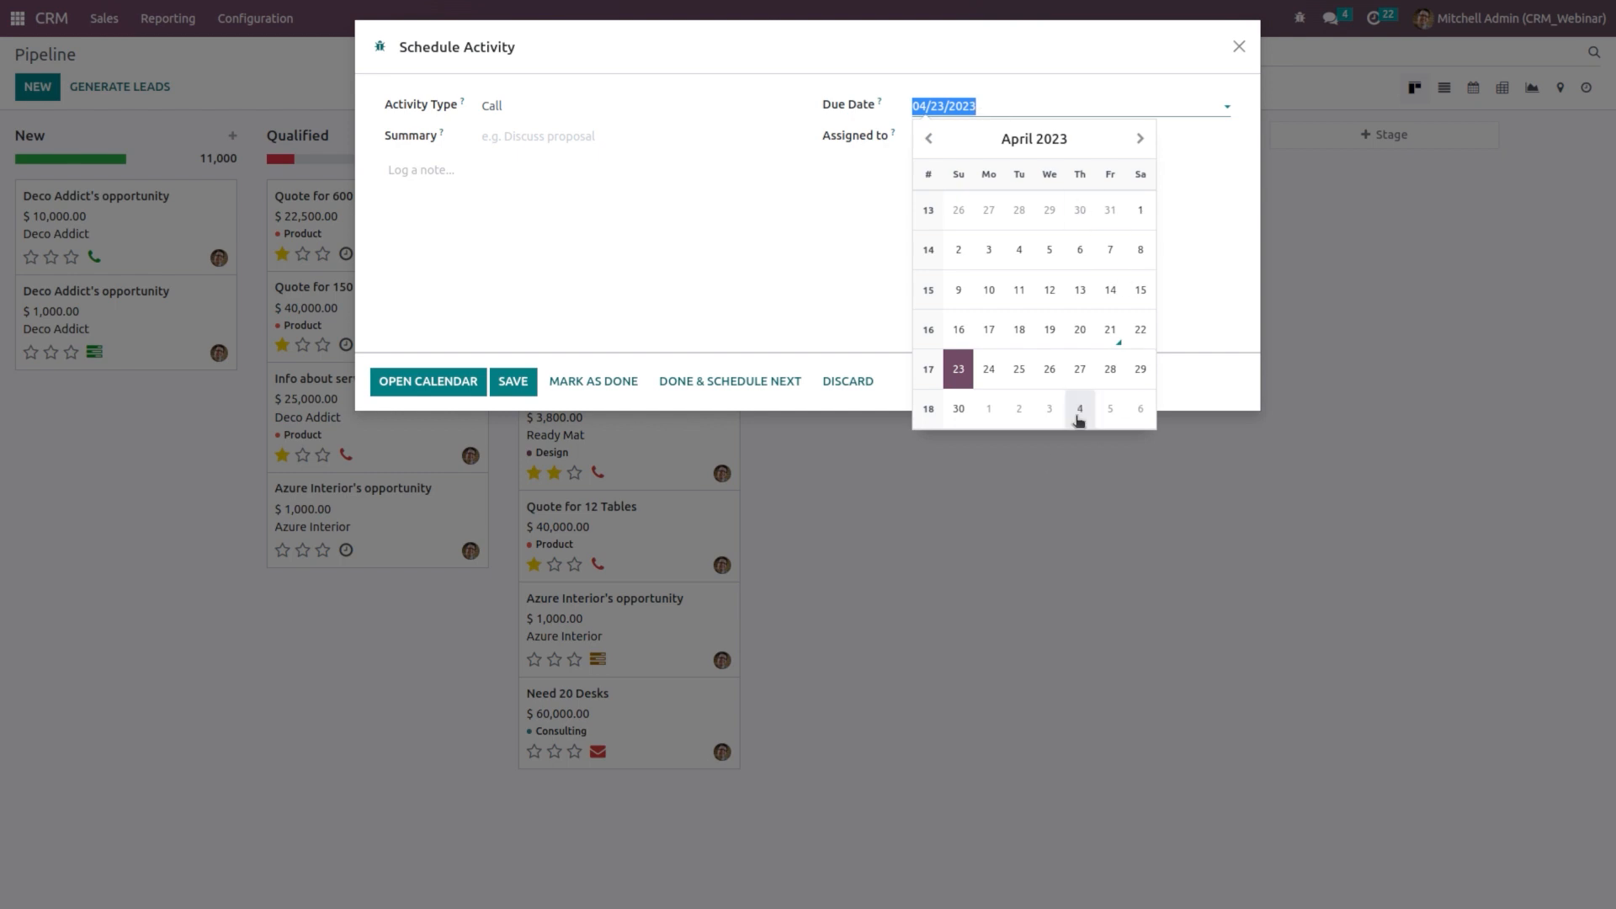
click(1078, 372)
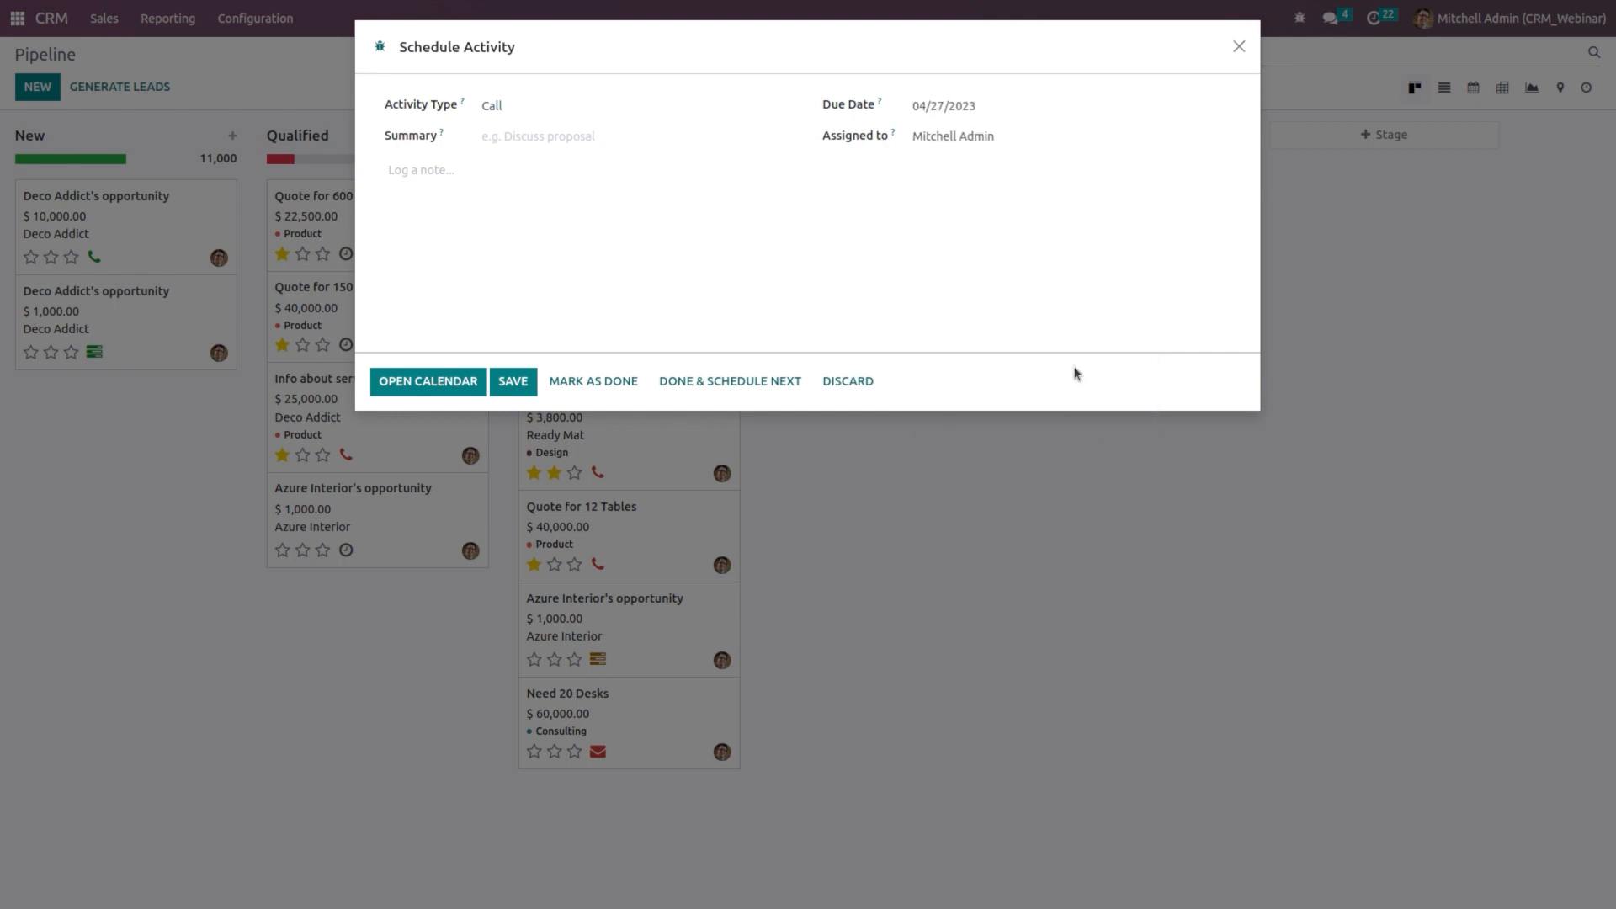
click(510, 378)
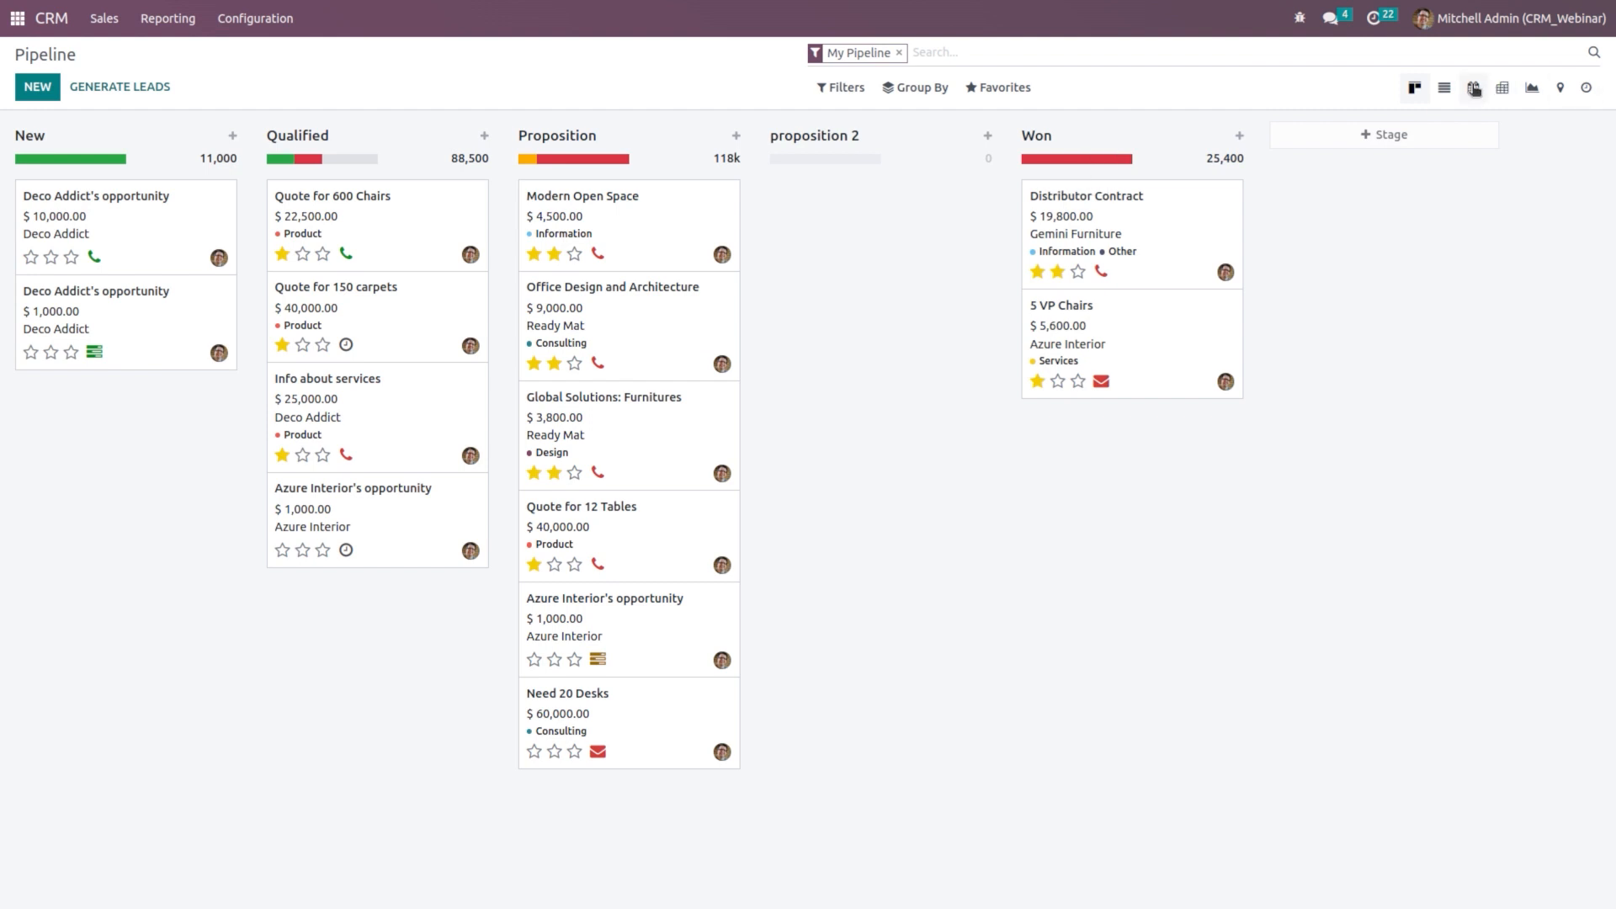
click(1473, 87)
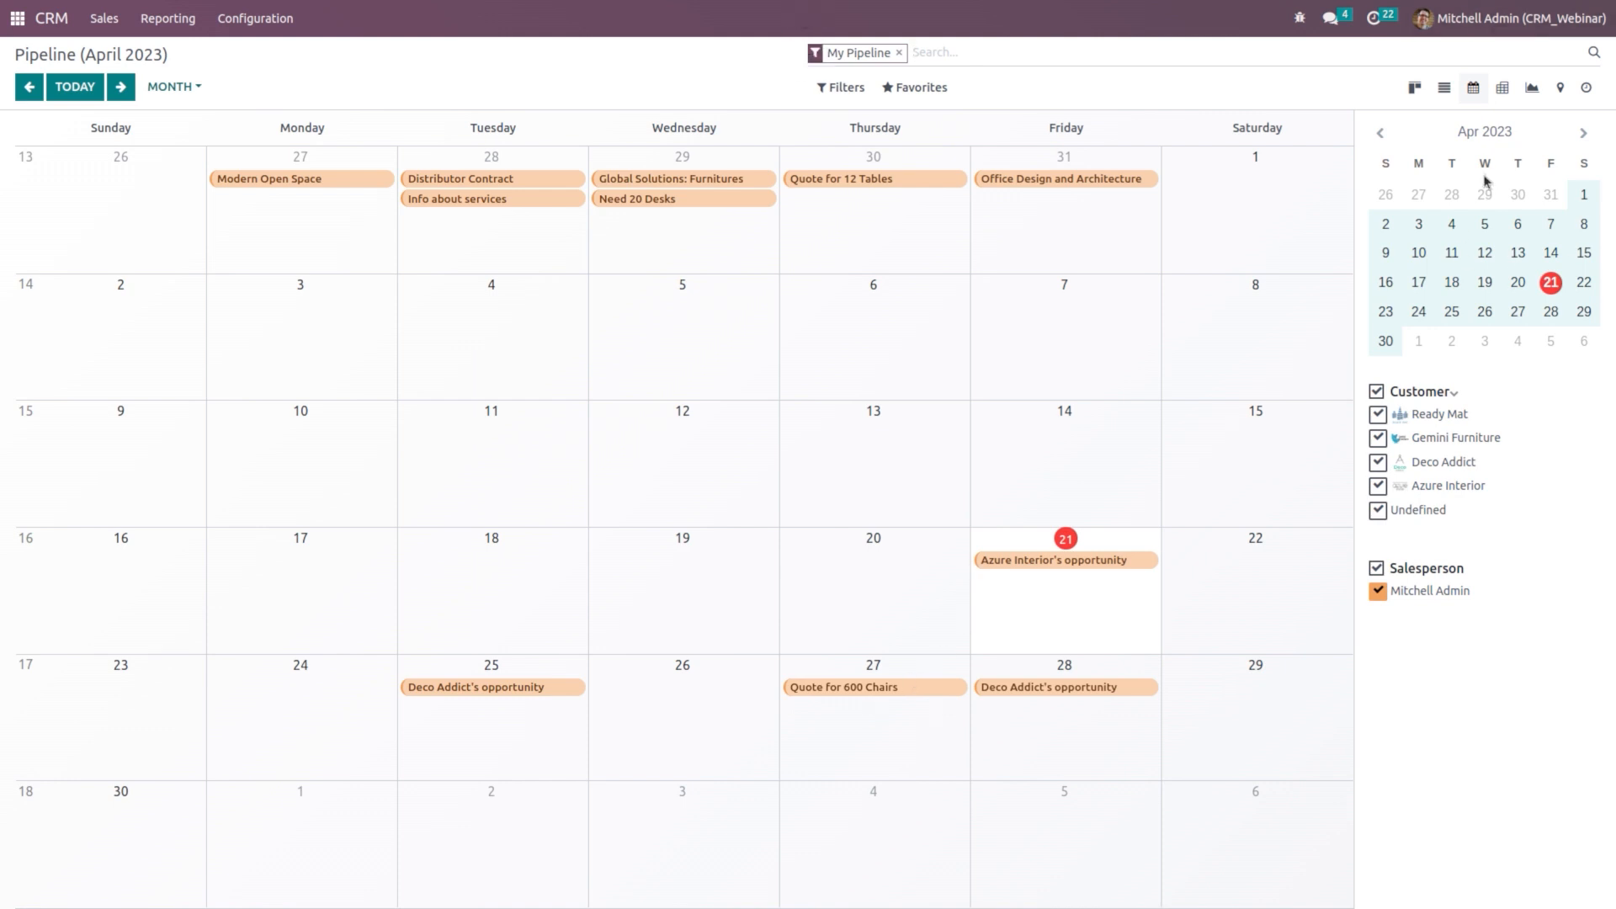
click(1491, 98)
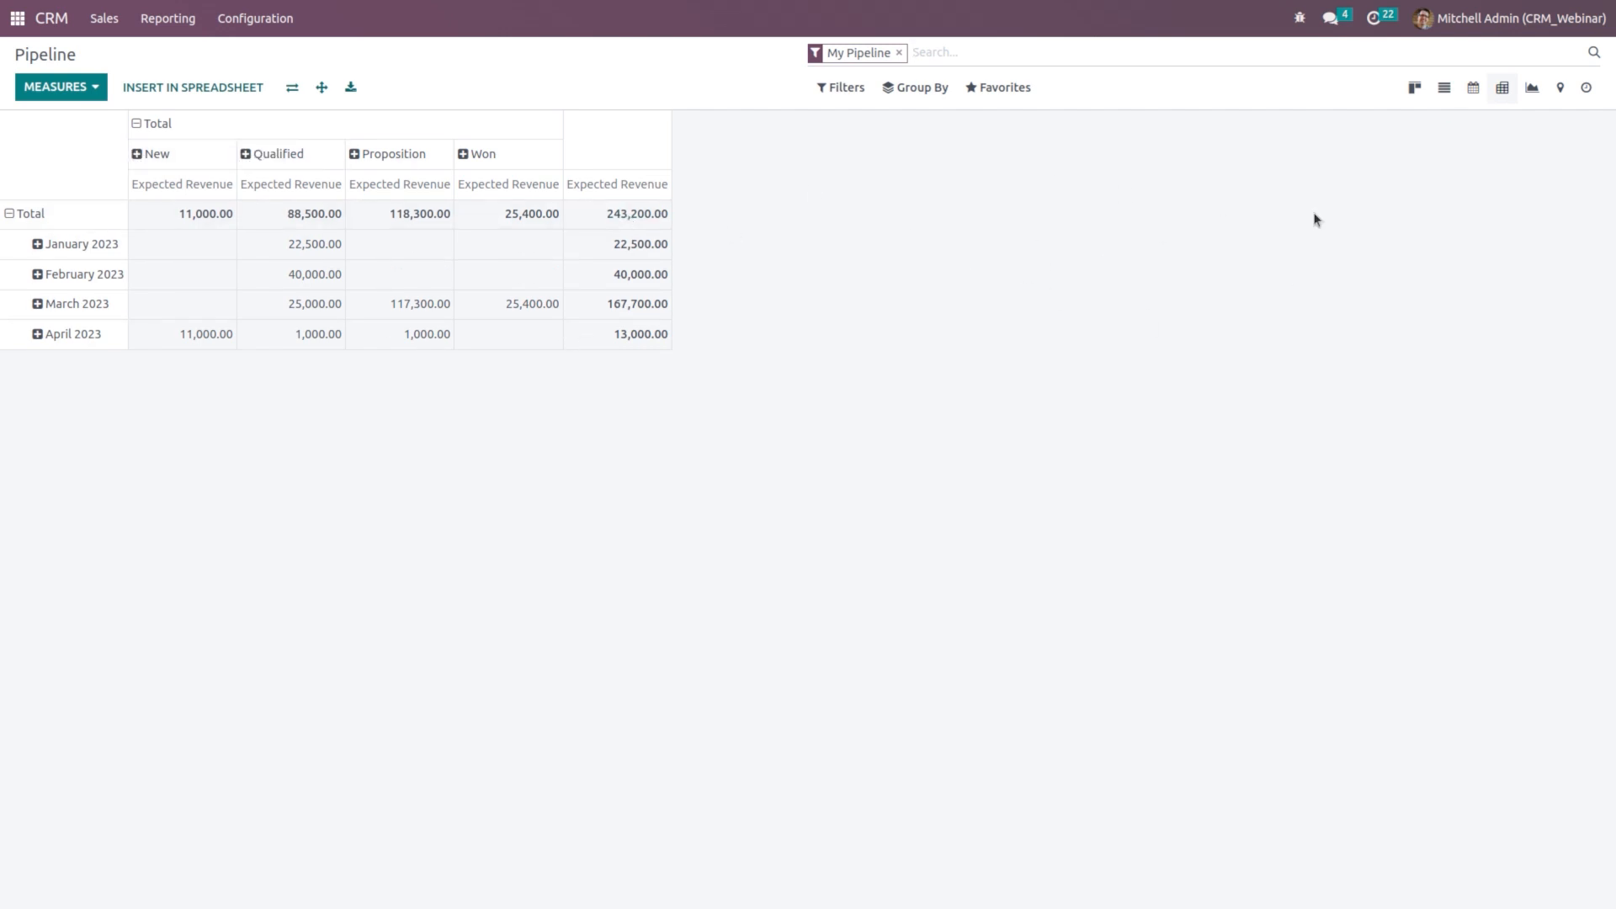
click(1532, 91)
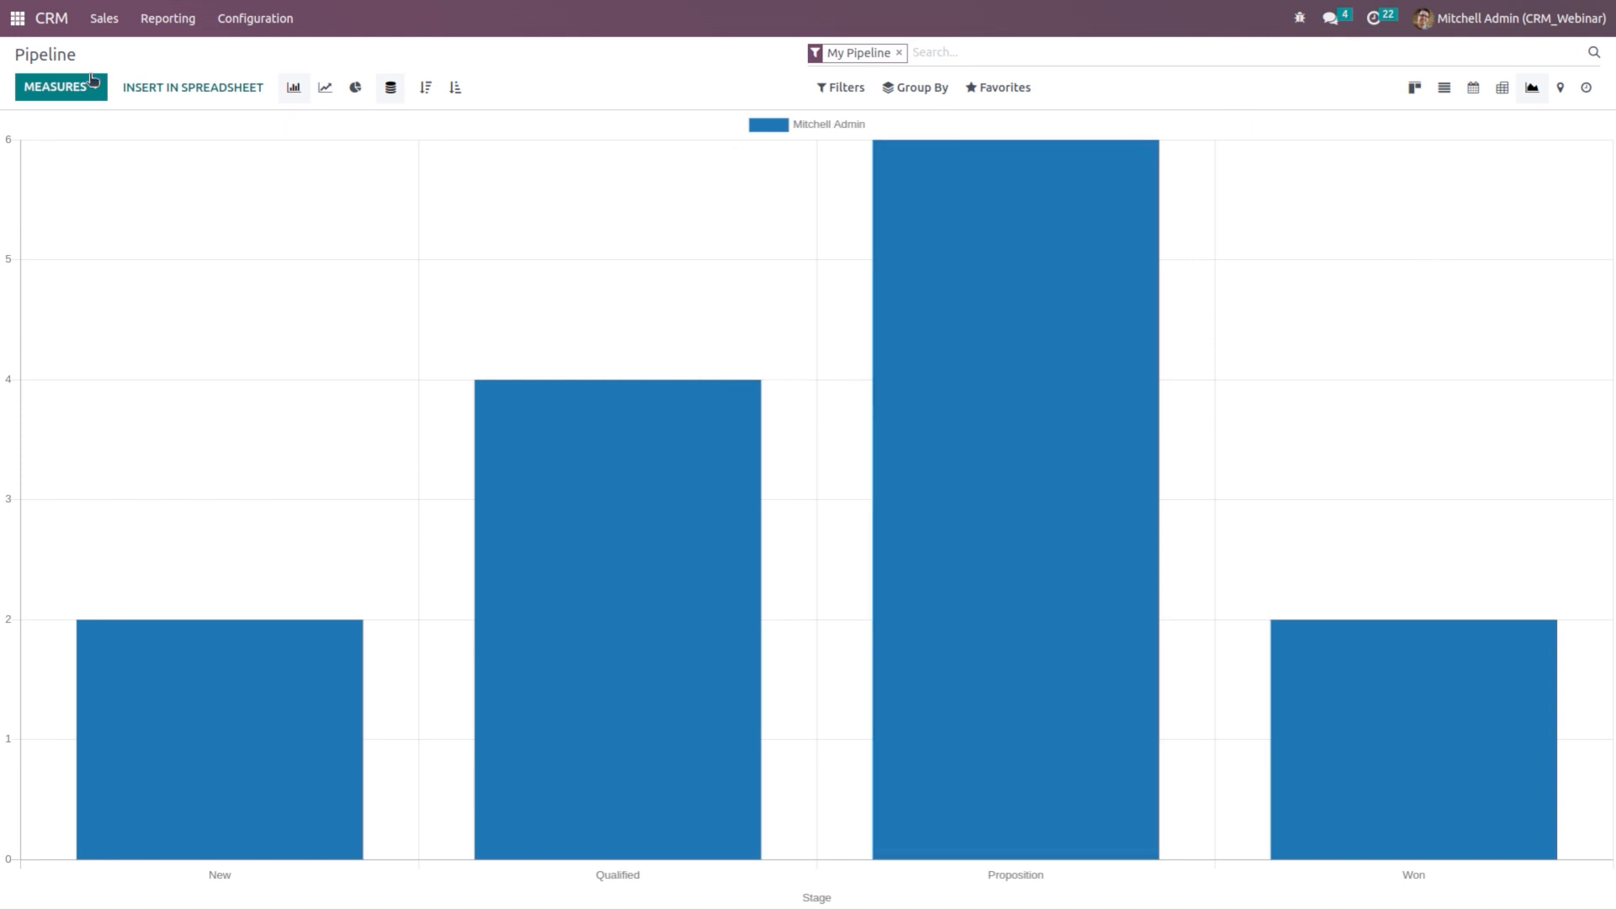
click(59, 86)
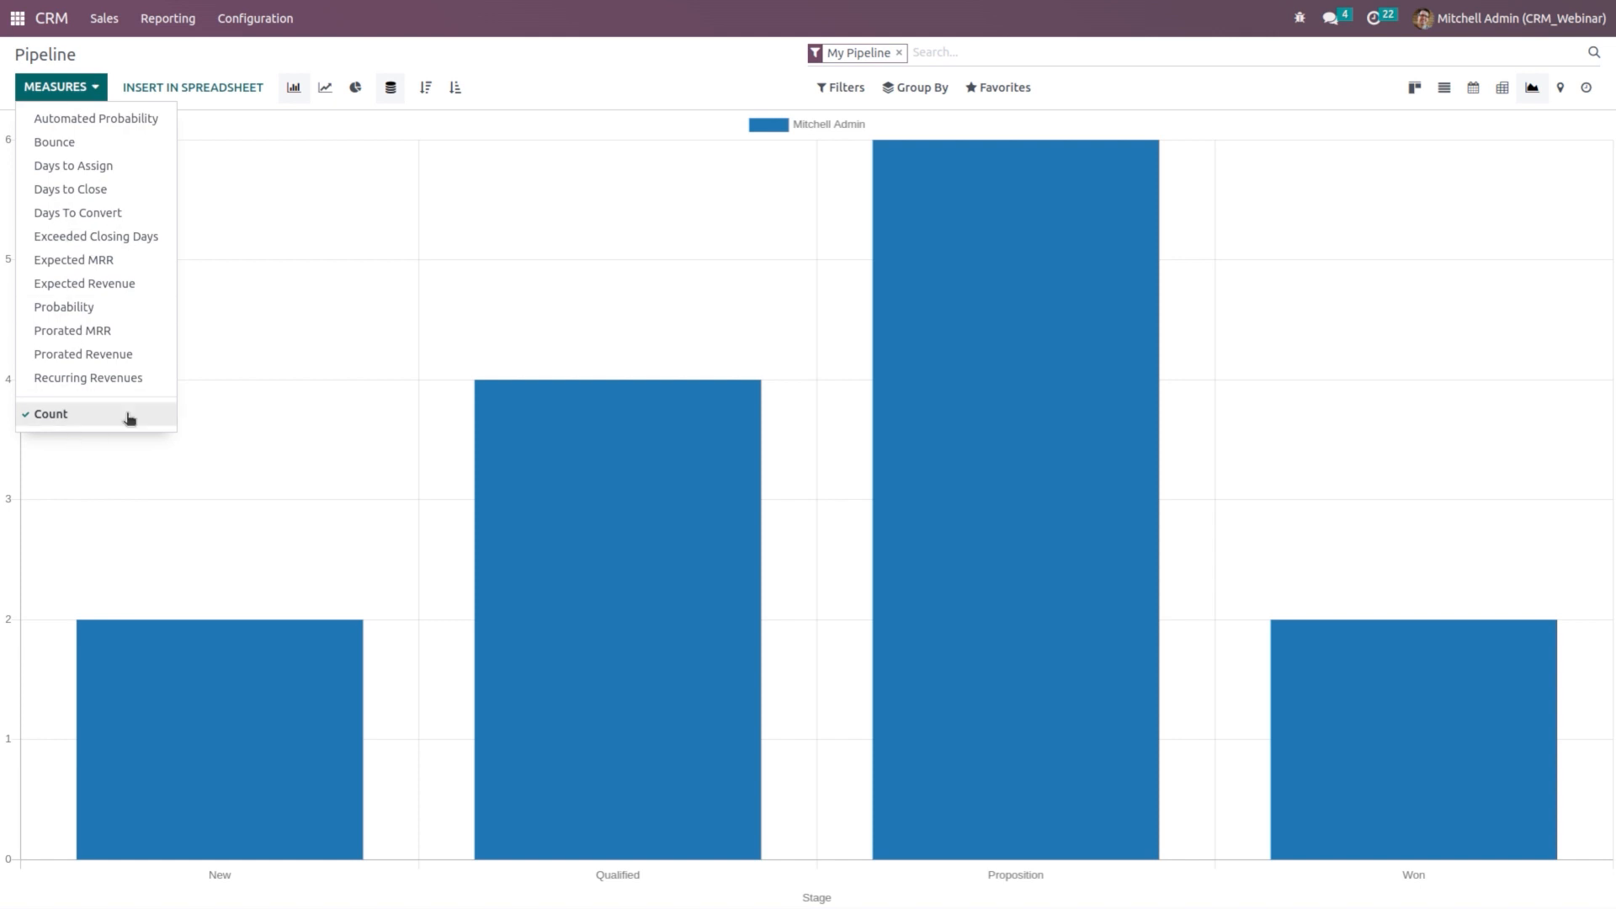
click(1559, 88)
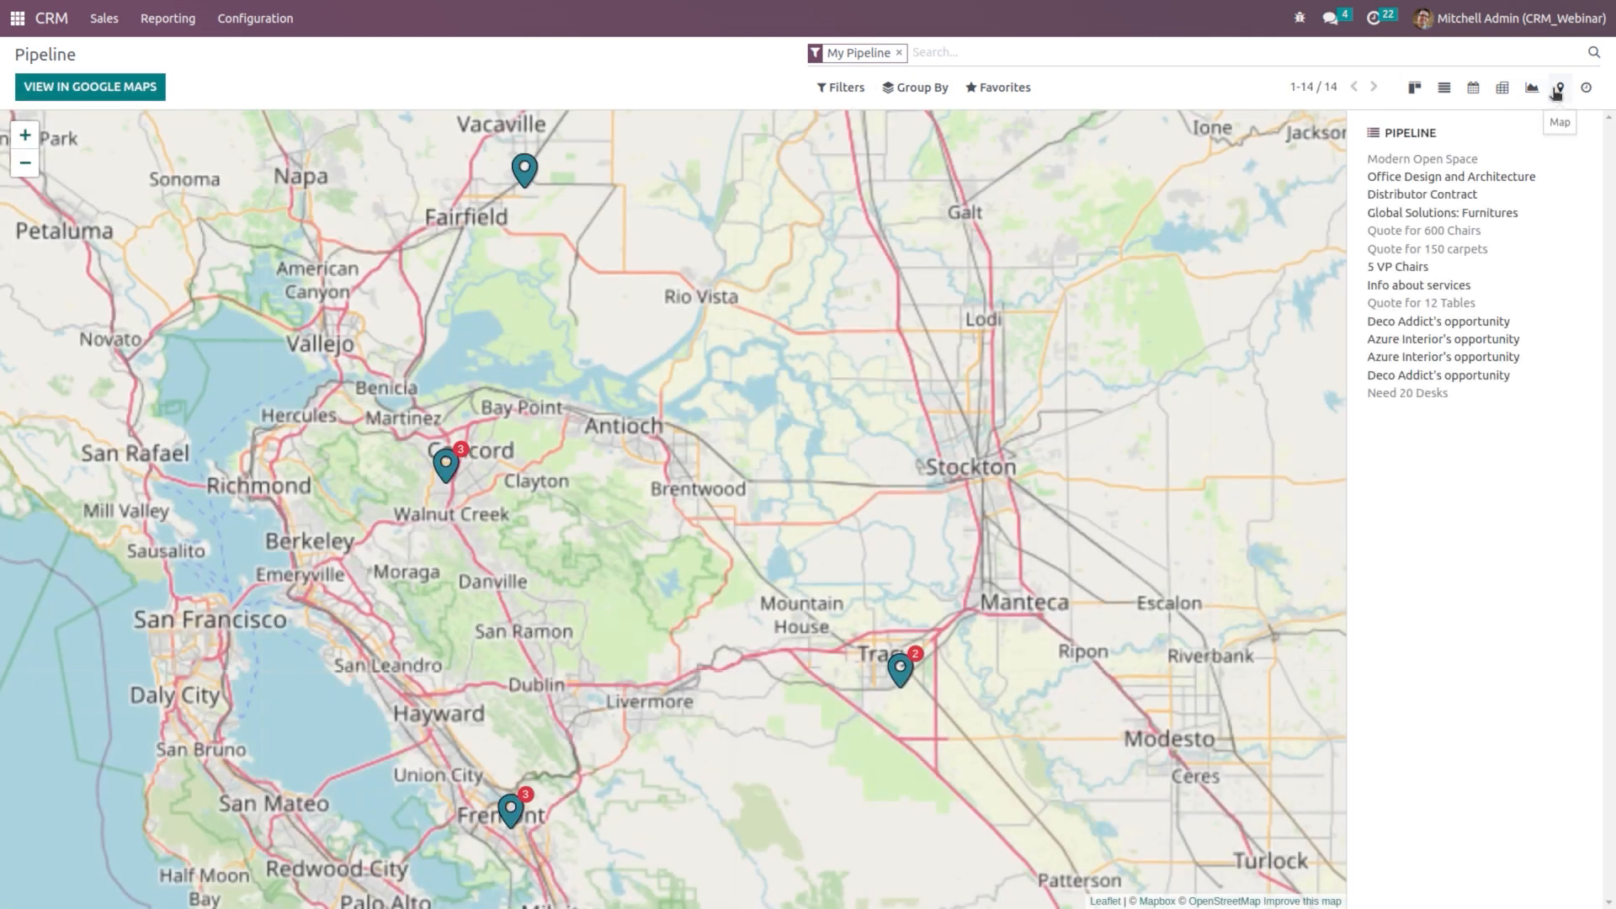
mouse_move(1420, 308)
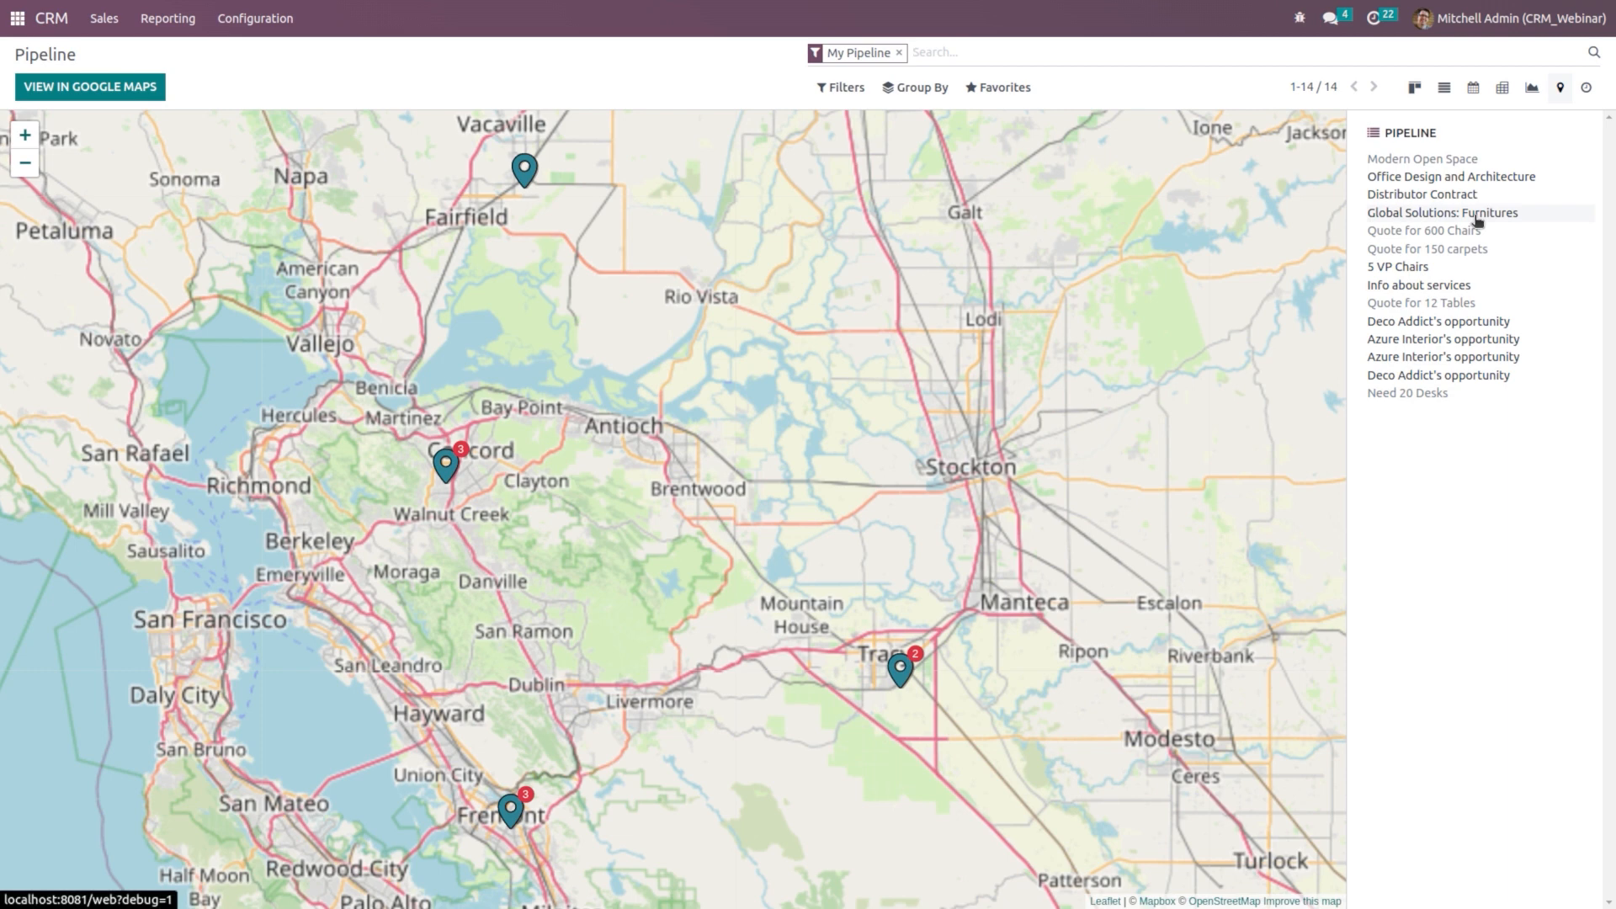
mouse_move(1402, 247)
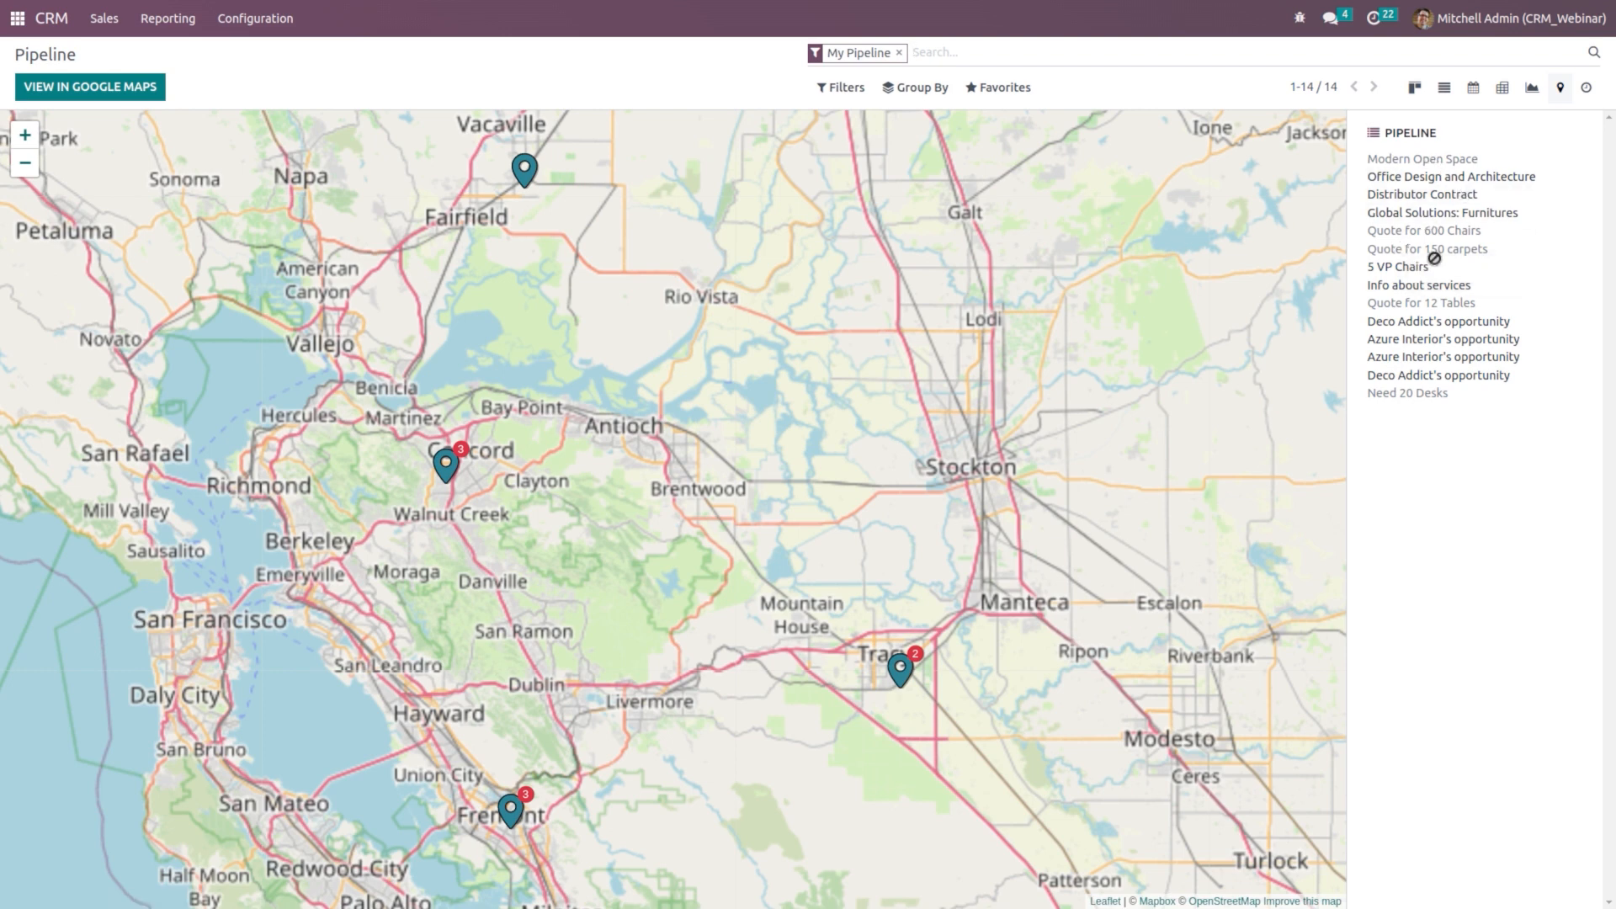
click(1584, 88)
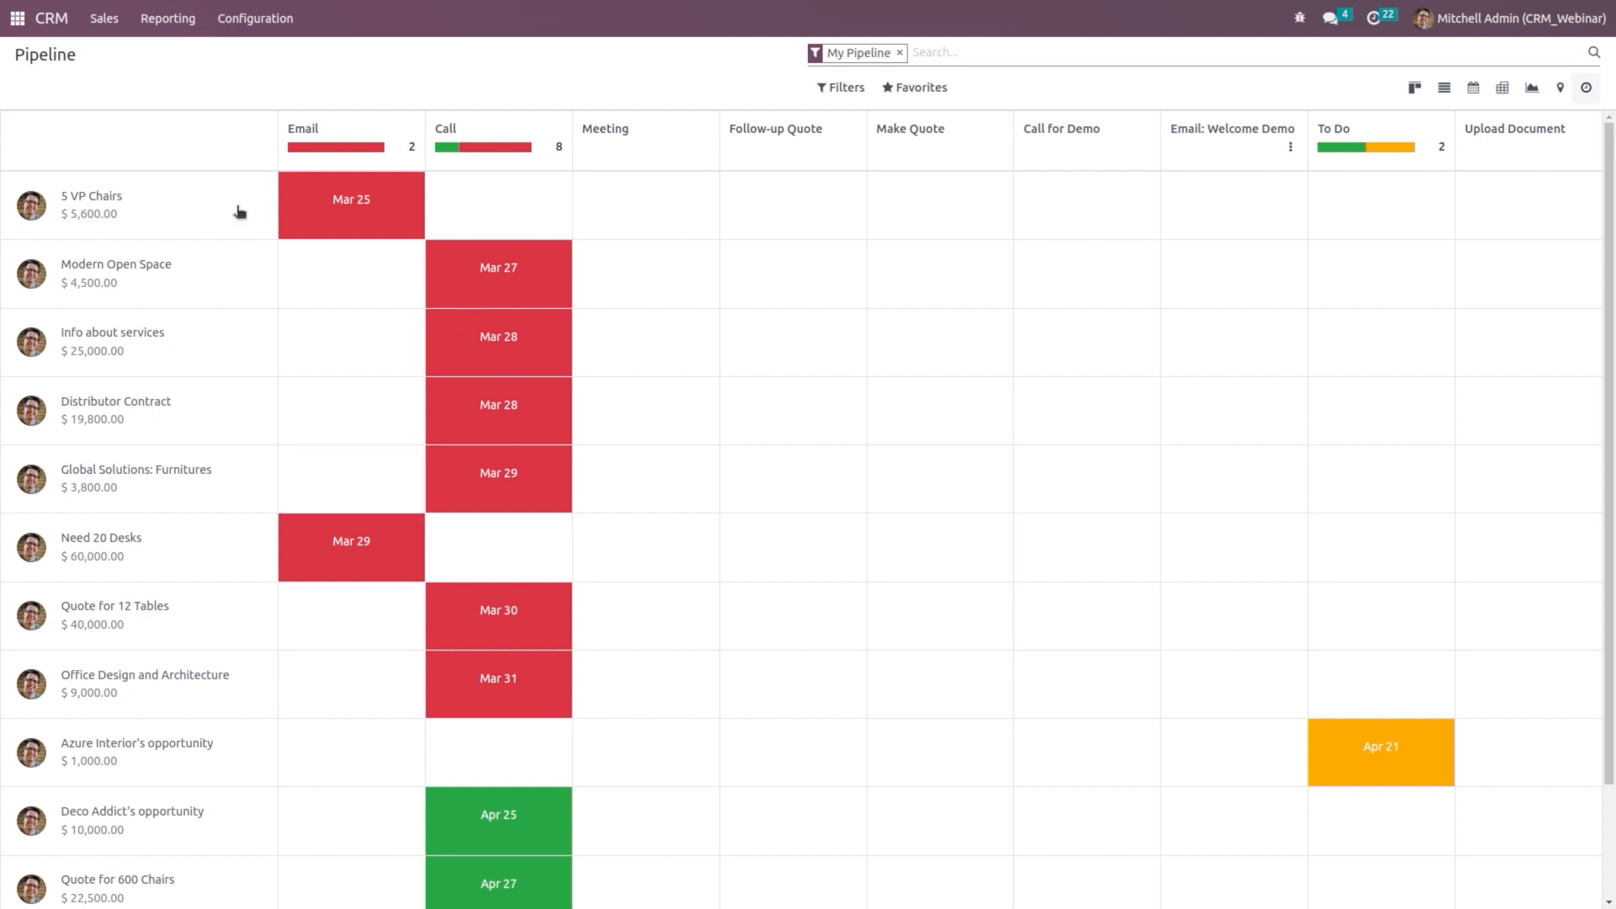
click(1422, 97)
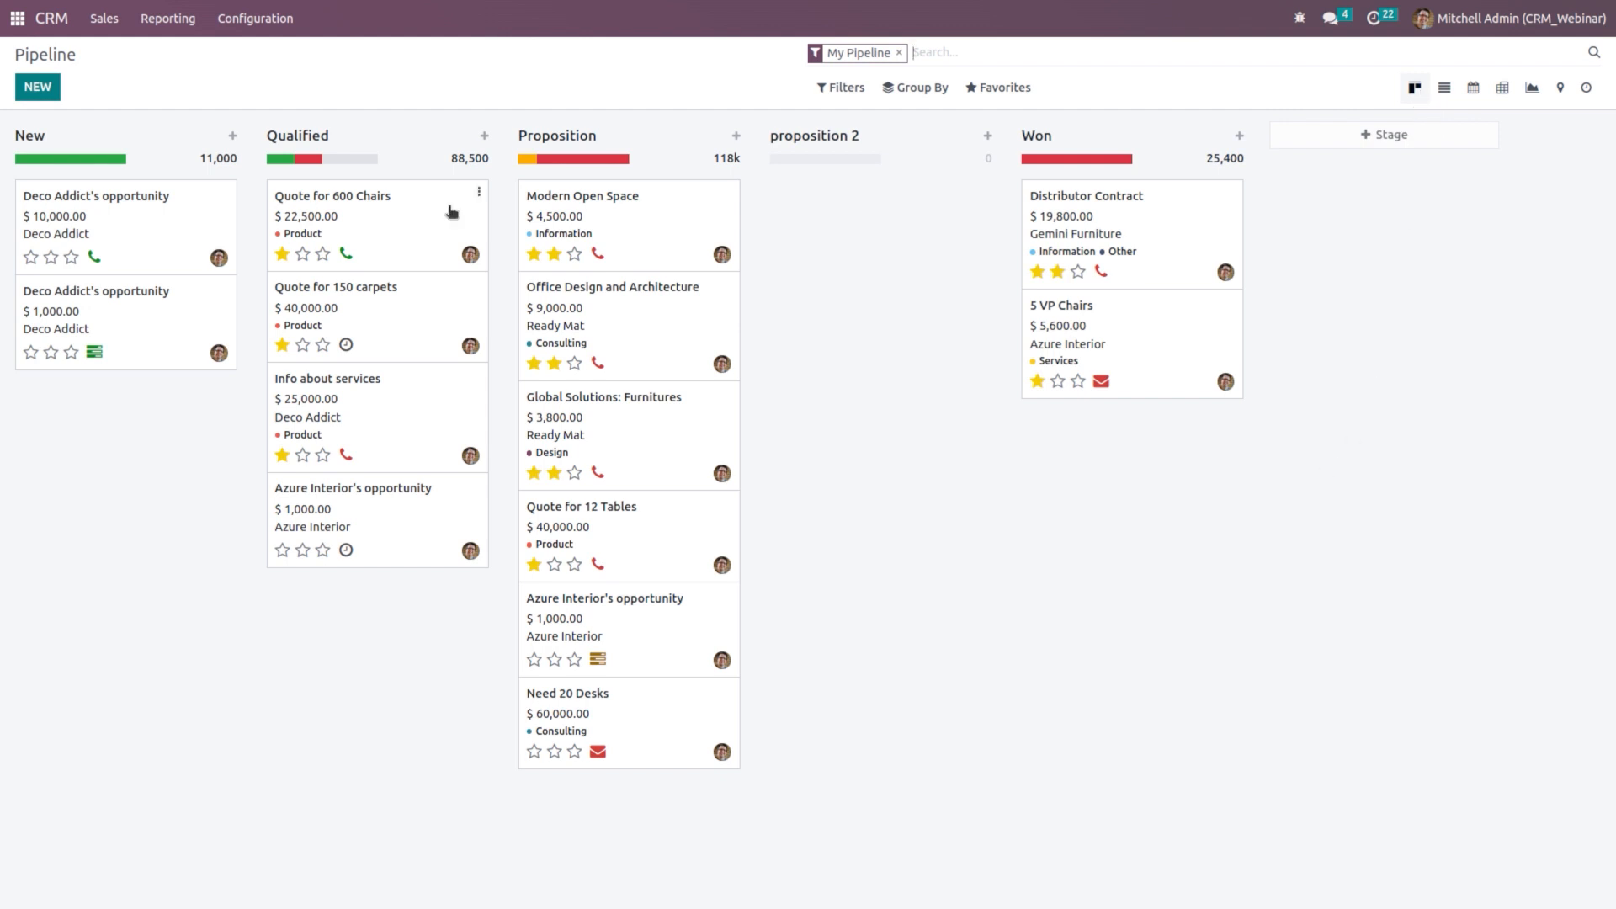
Step: Tick and save Recurring Revenues in CRM Settings, then go back to the Pipeline
mouse_move(201, 138)
click(239, 25)
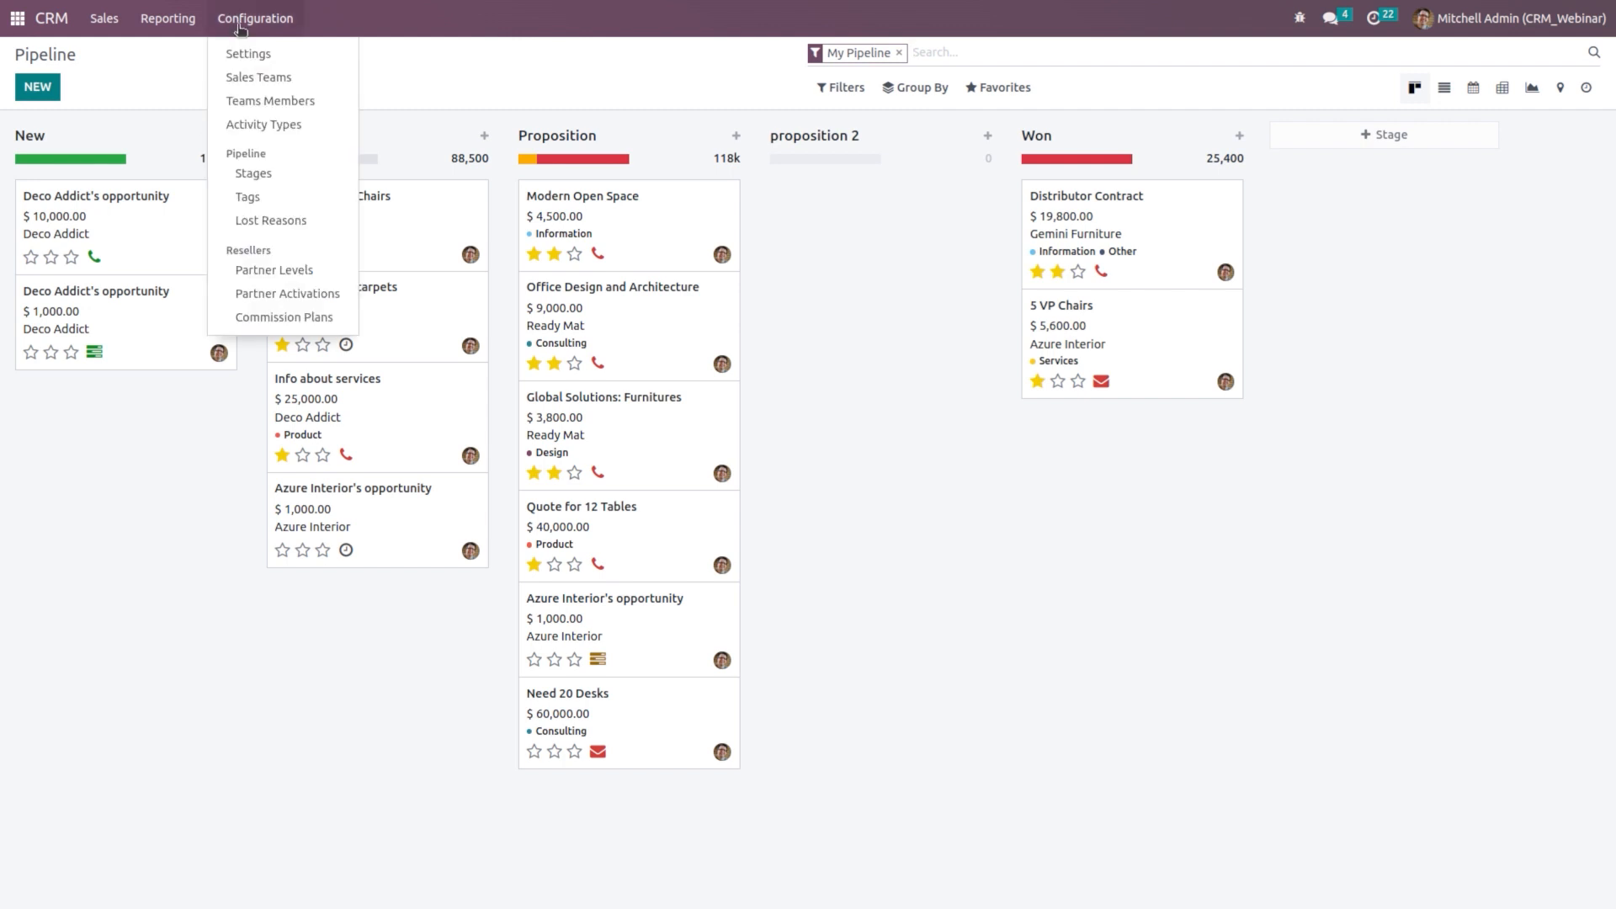
click(252, 56)
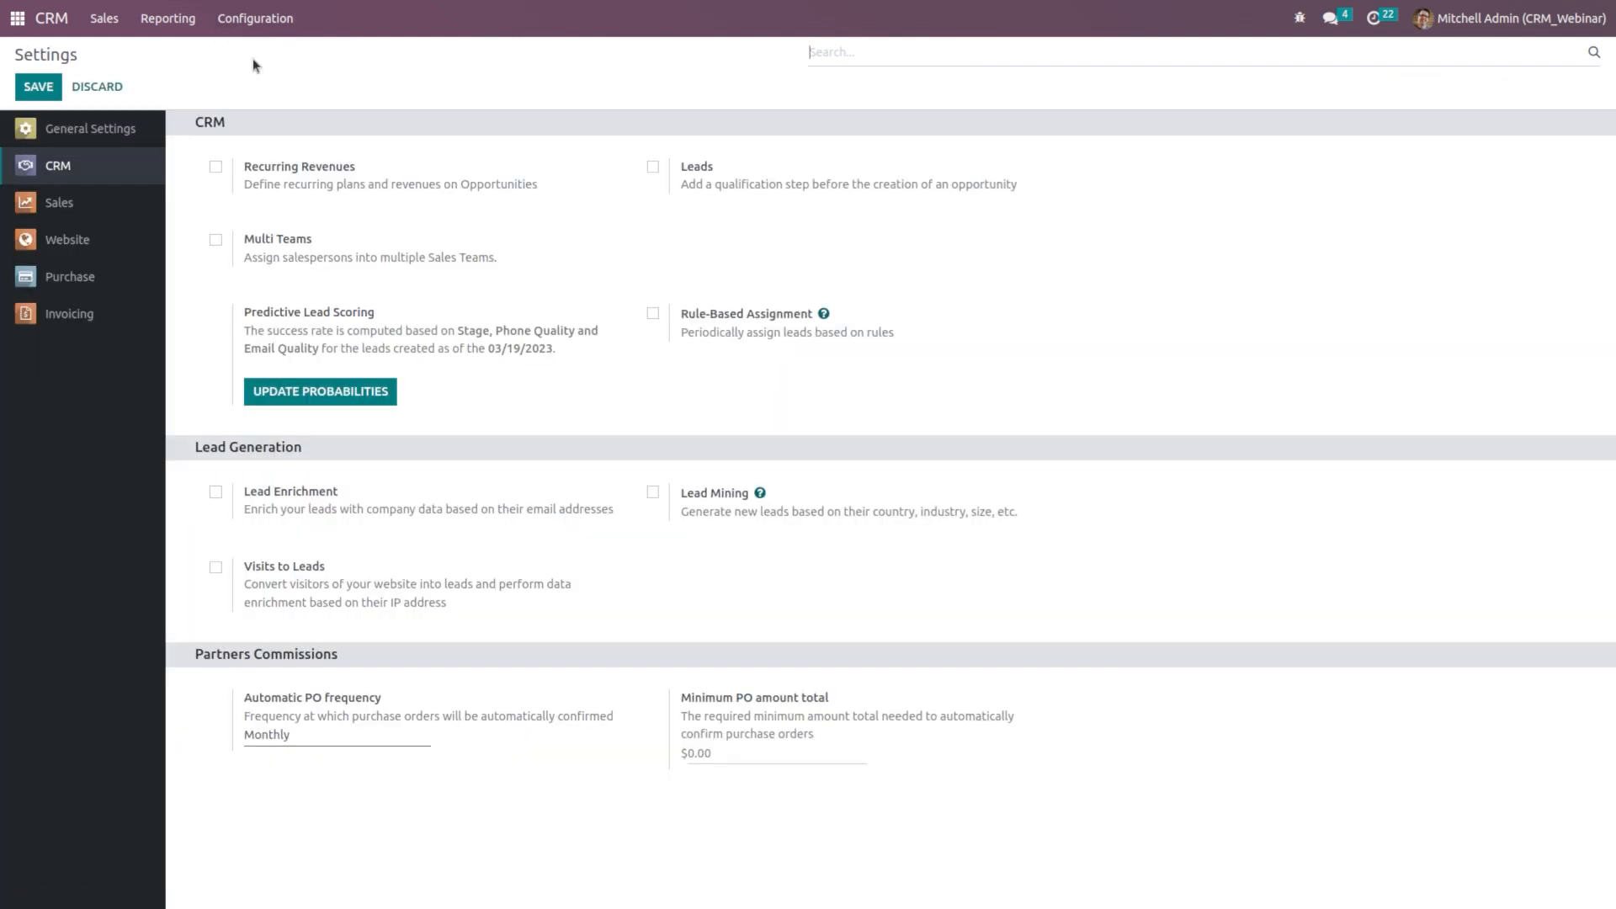
click(210, 166)
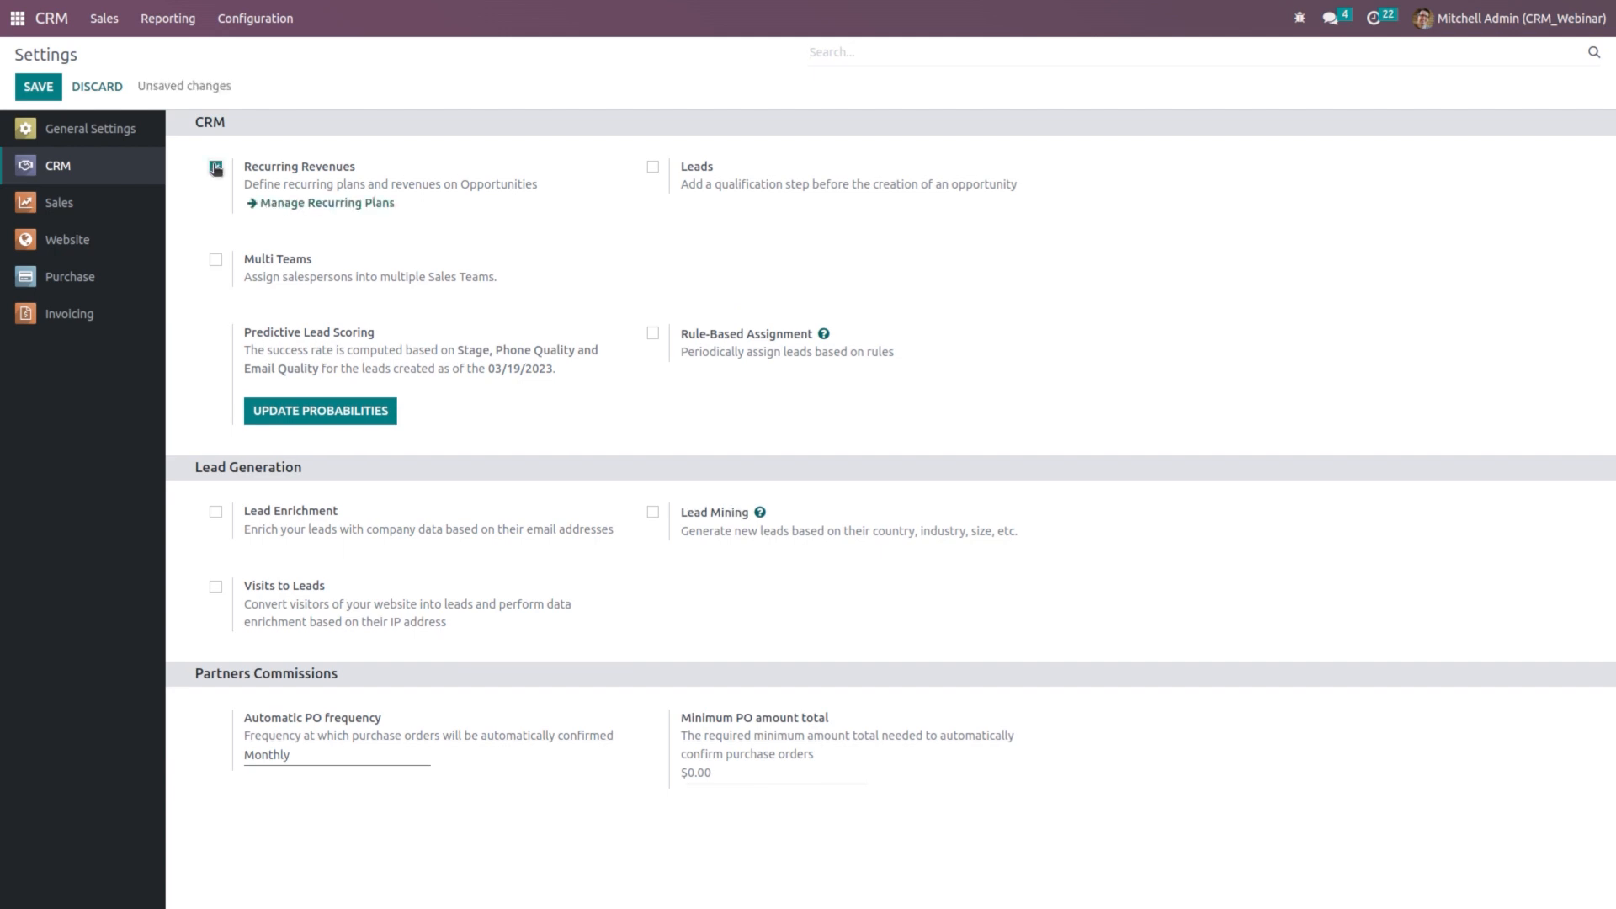
click(37, 84)
click(52, 18)
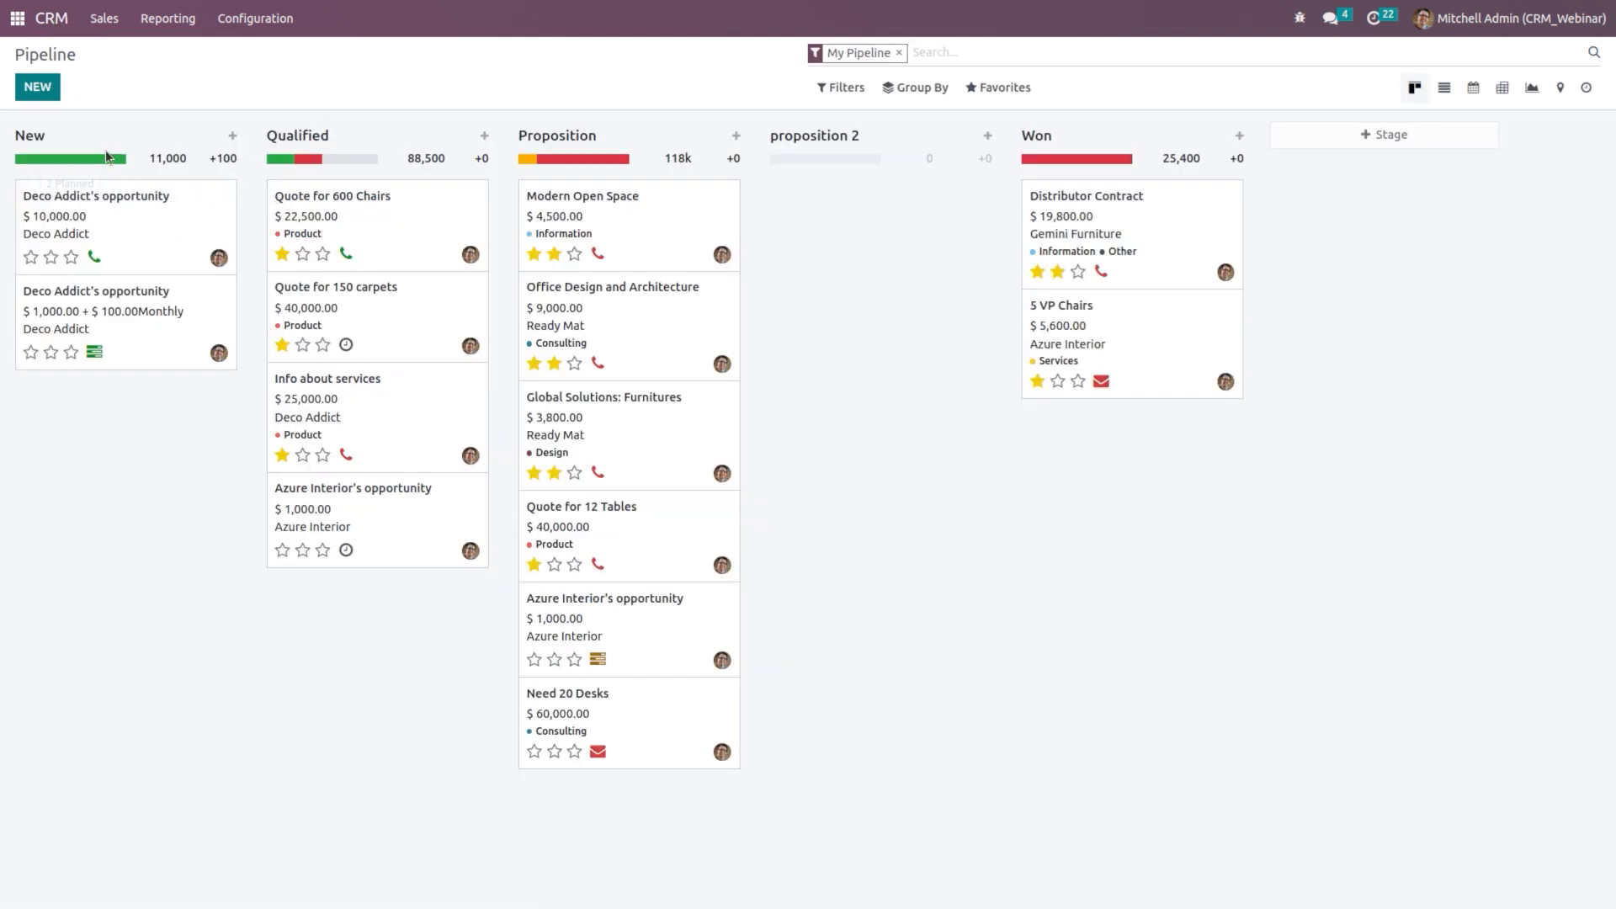
Step: Quick-add an Azure Interior opportunity: $1,000 expected, $100 Monthly recurring revenue
click(231, 136)
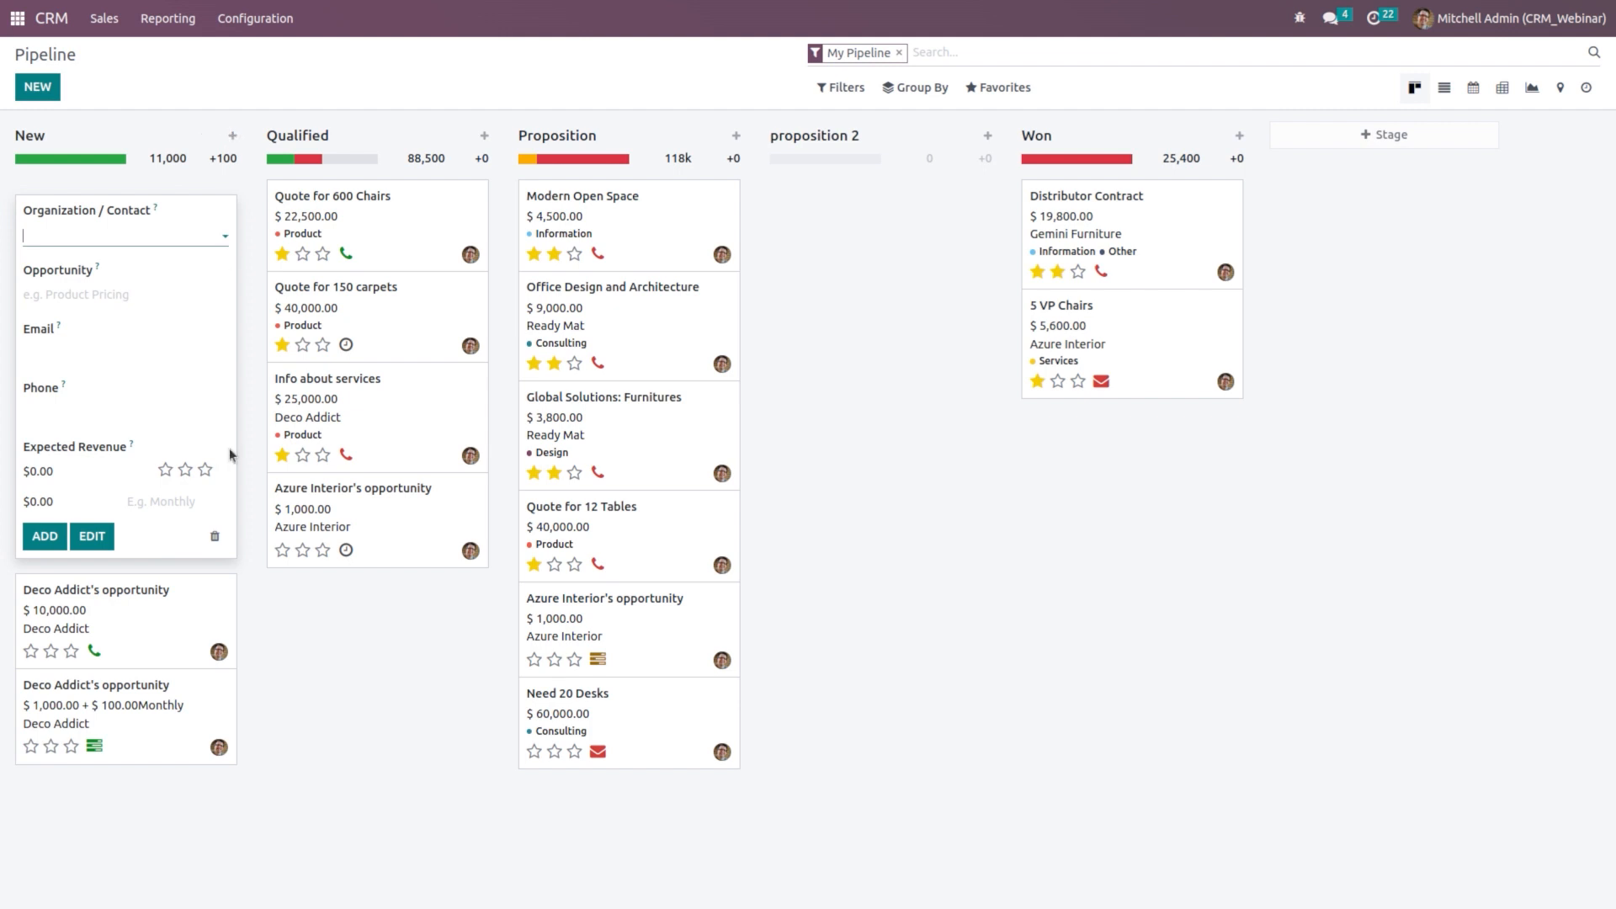
click(141, 234)
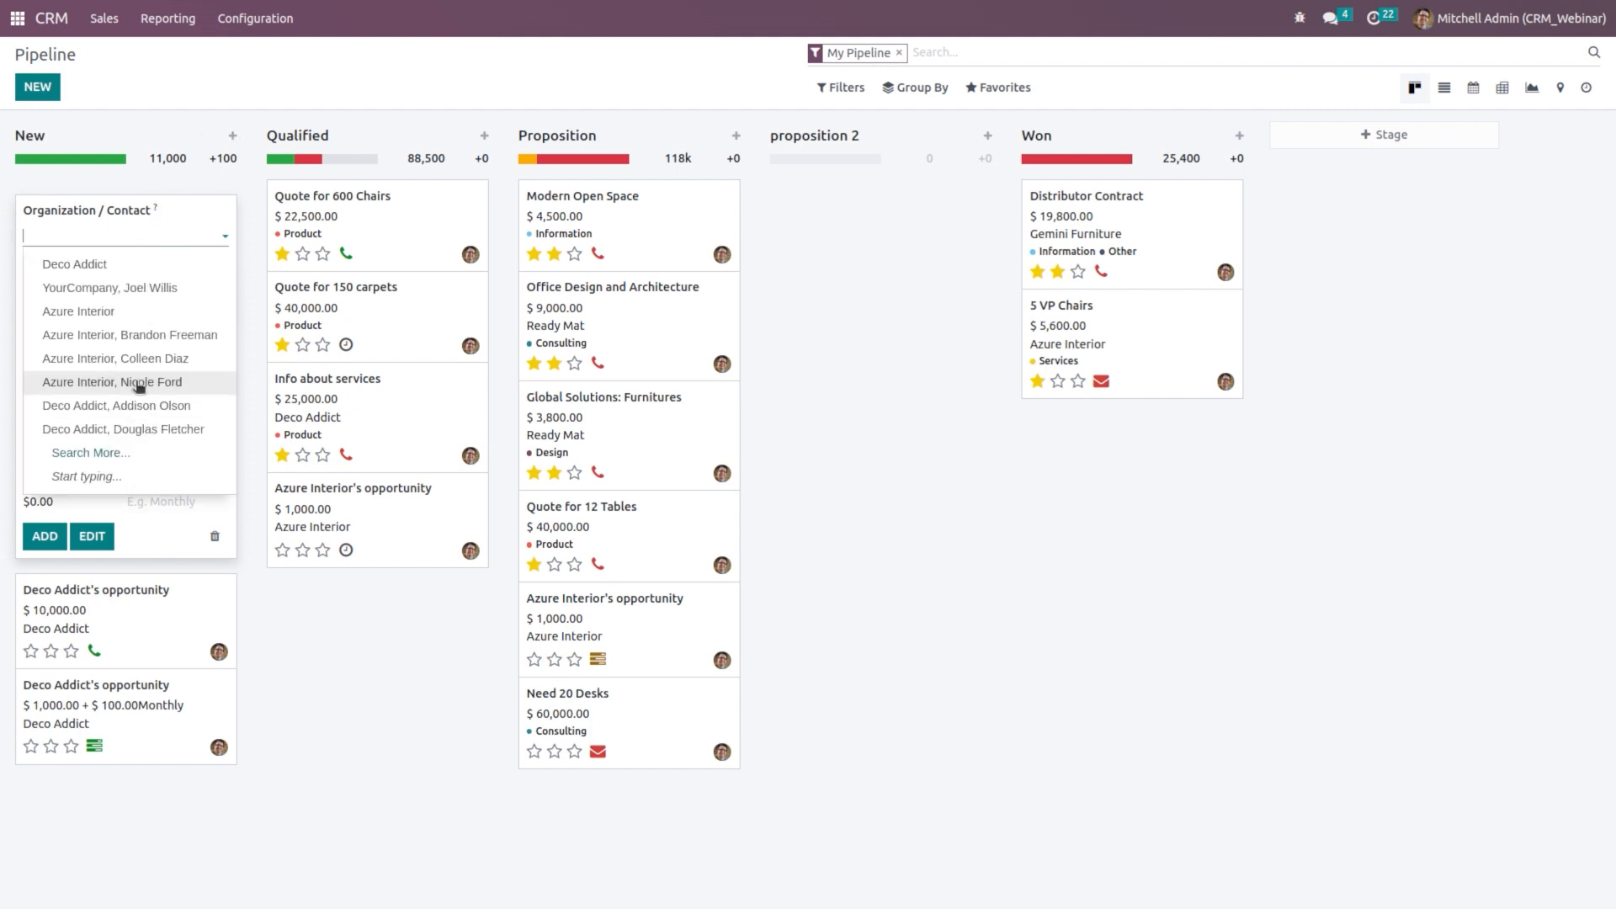
click(120, 359)
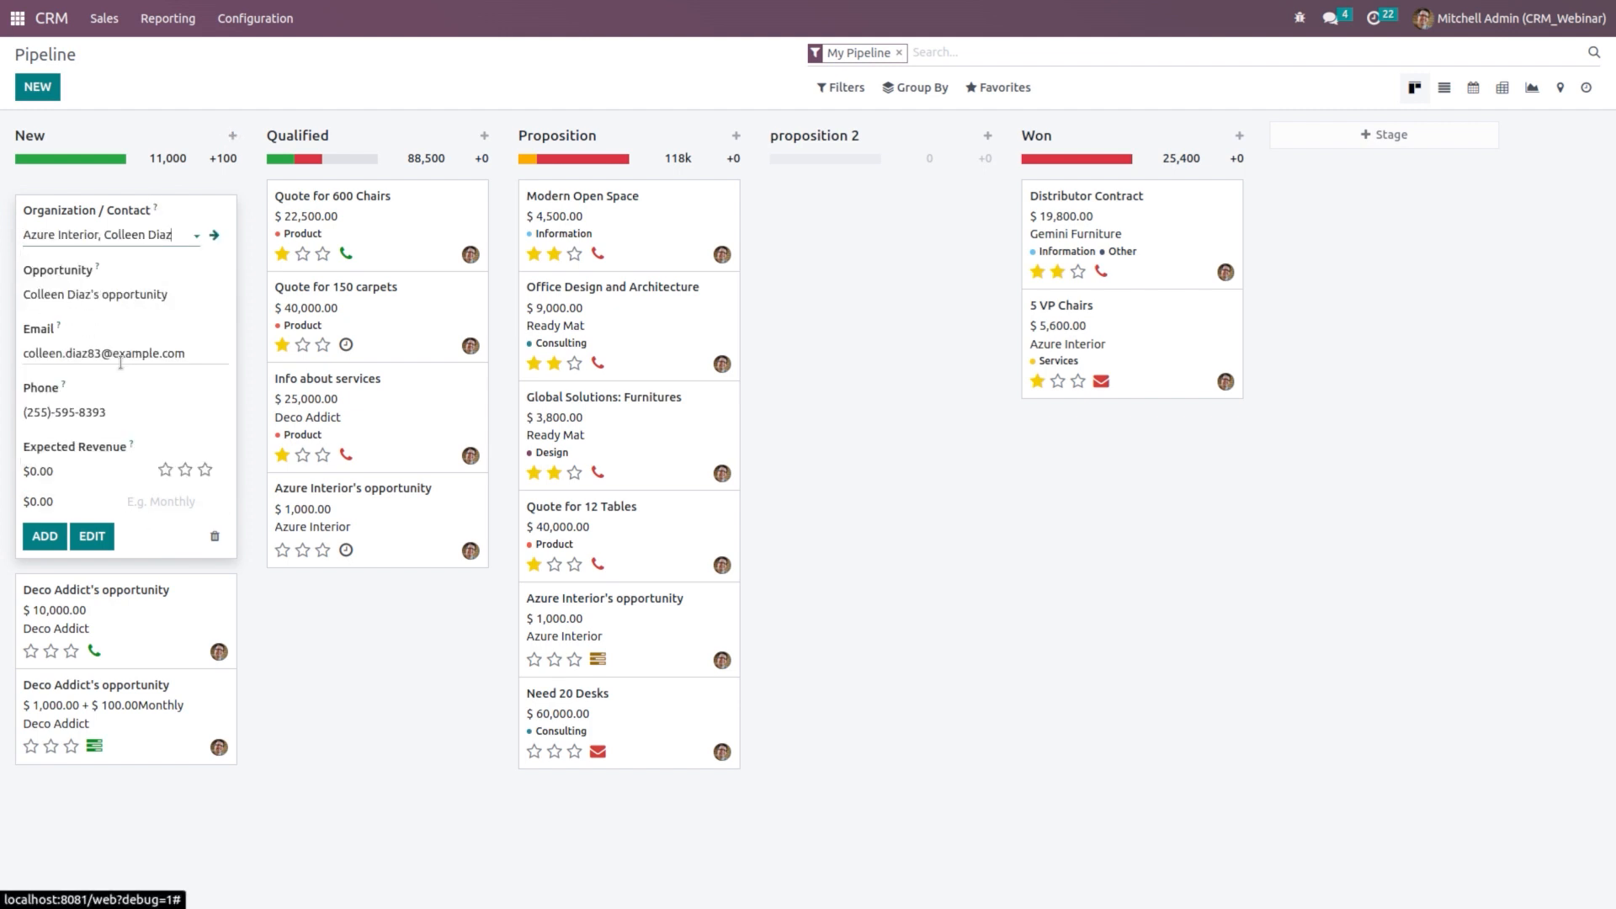
click(78, 475)
text(1000)
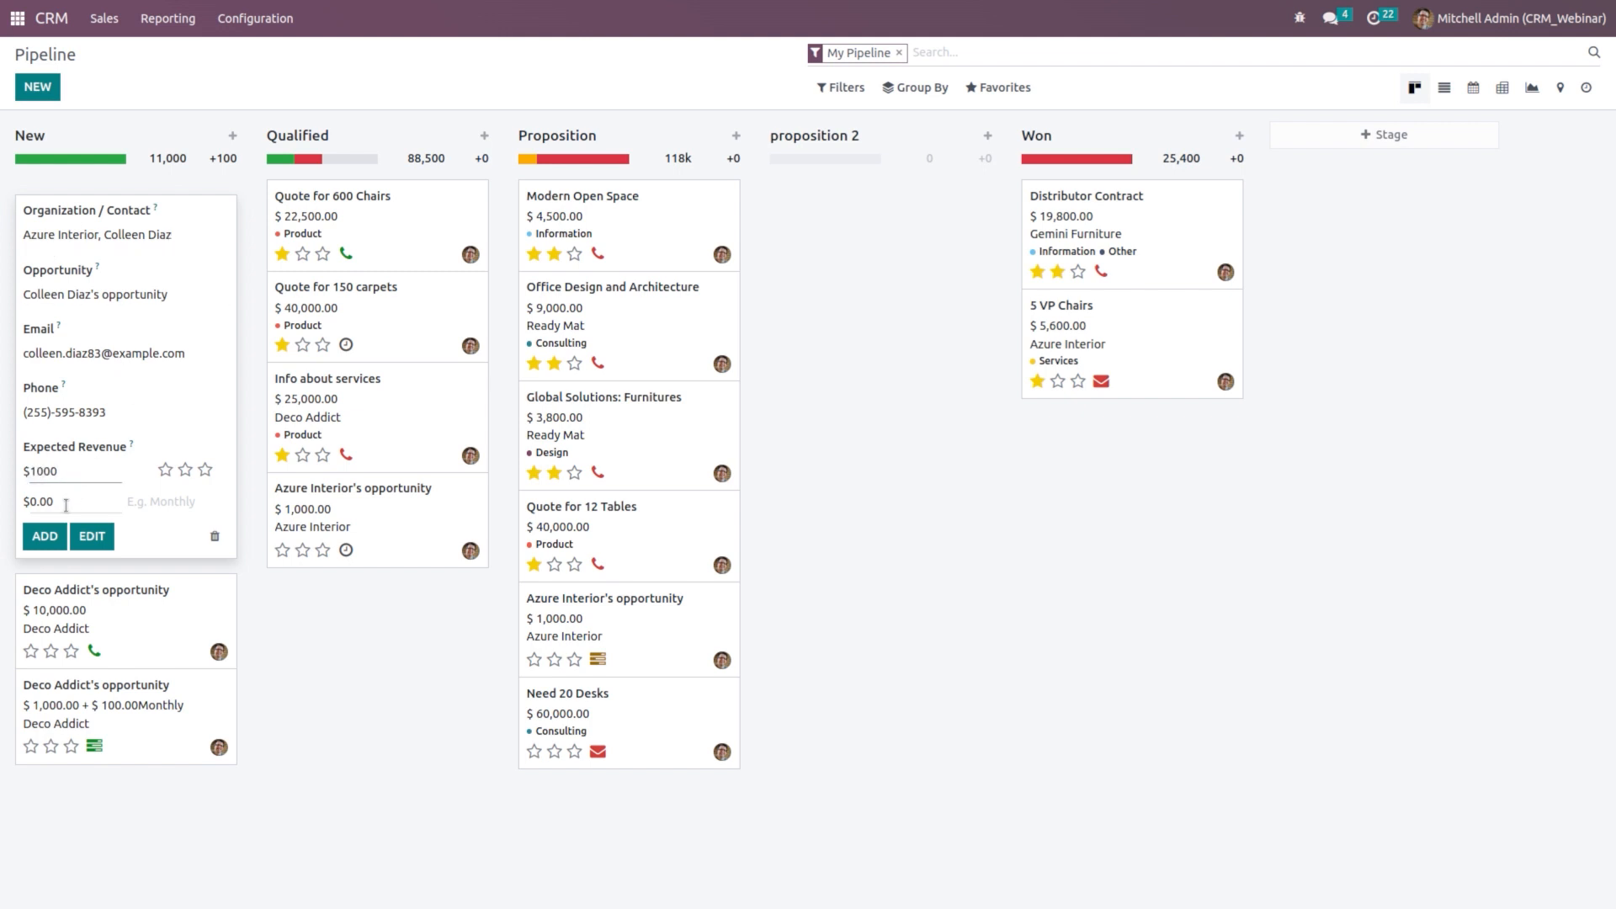
click(66, 505)
text(1)
click(189, 503)
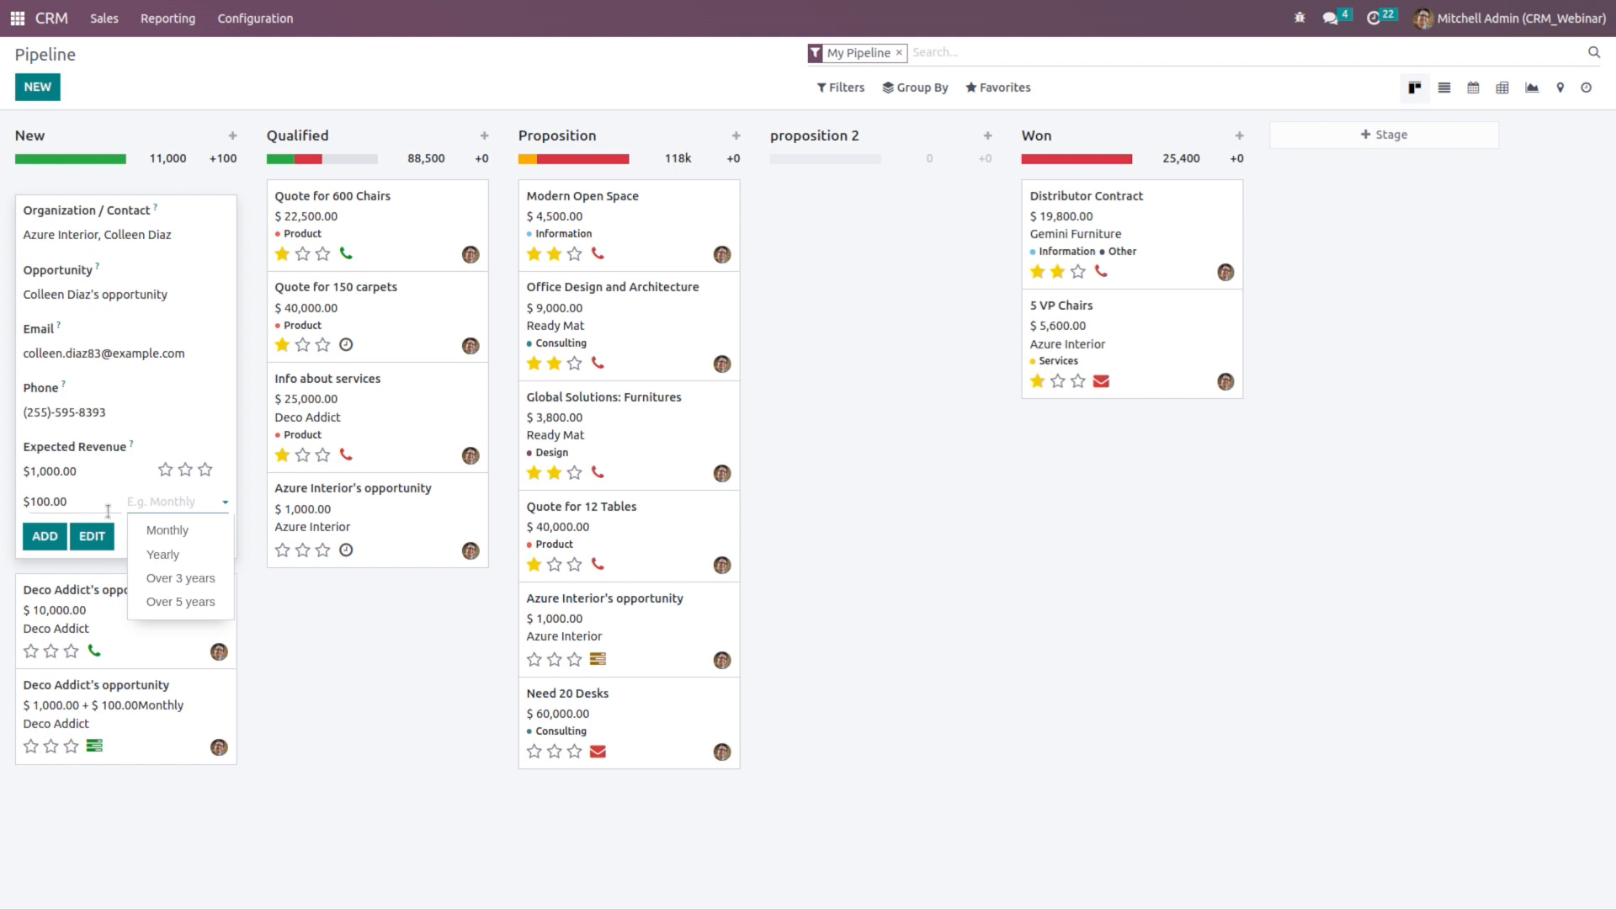
click(168, 530)
click(55, 532)
click(351, 683)
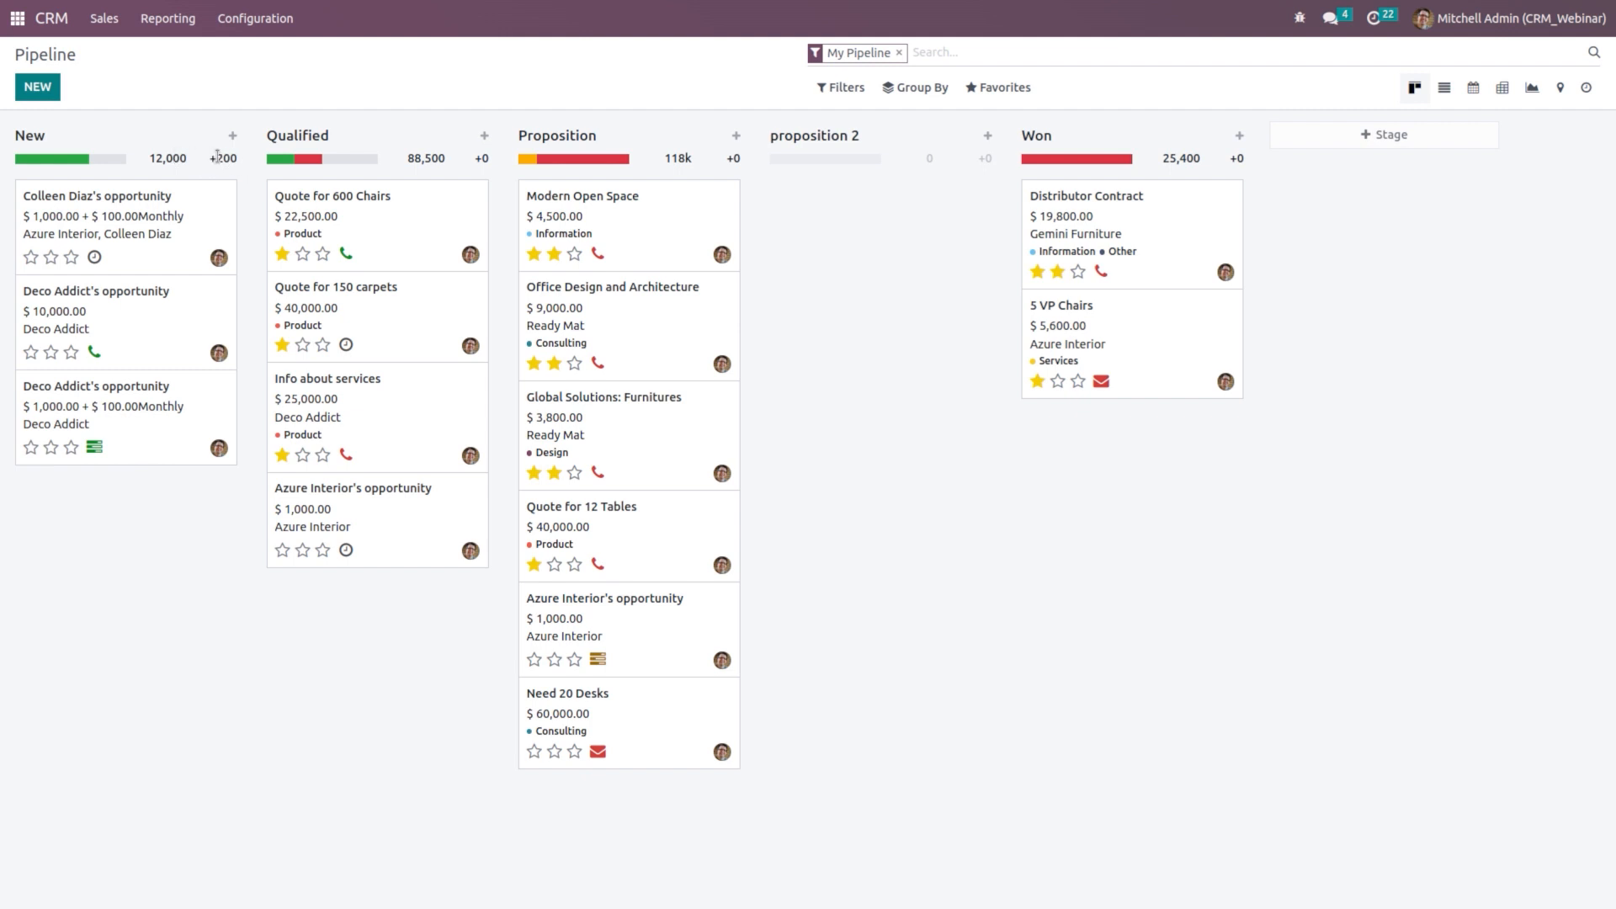
Step: Create a new recurring plan named '3 months'
click(267, 29)
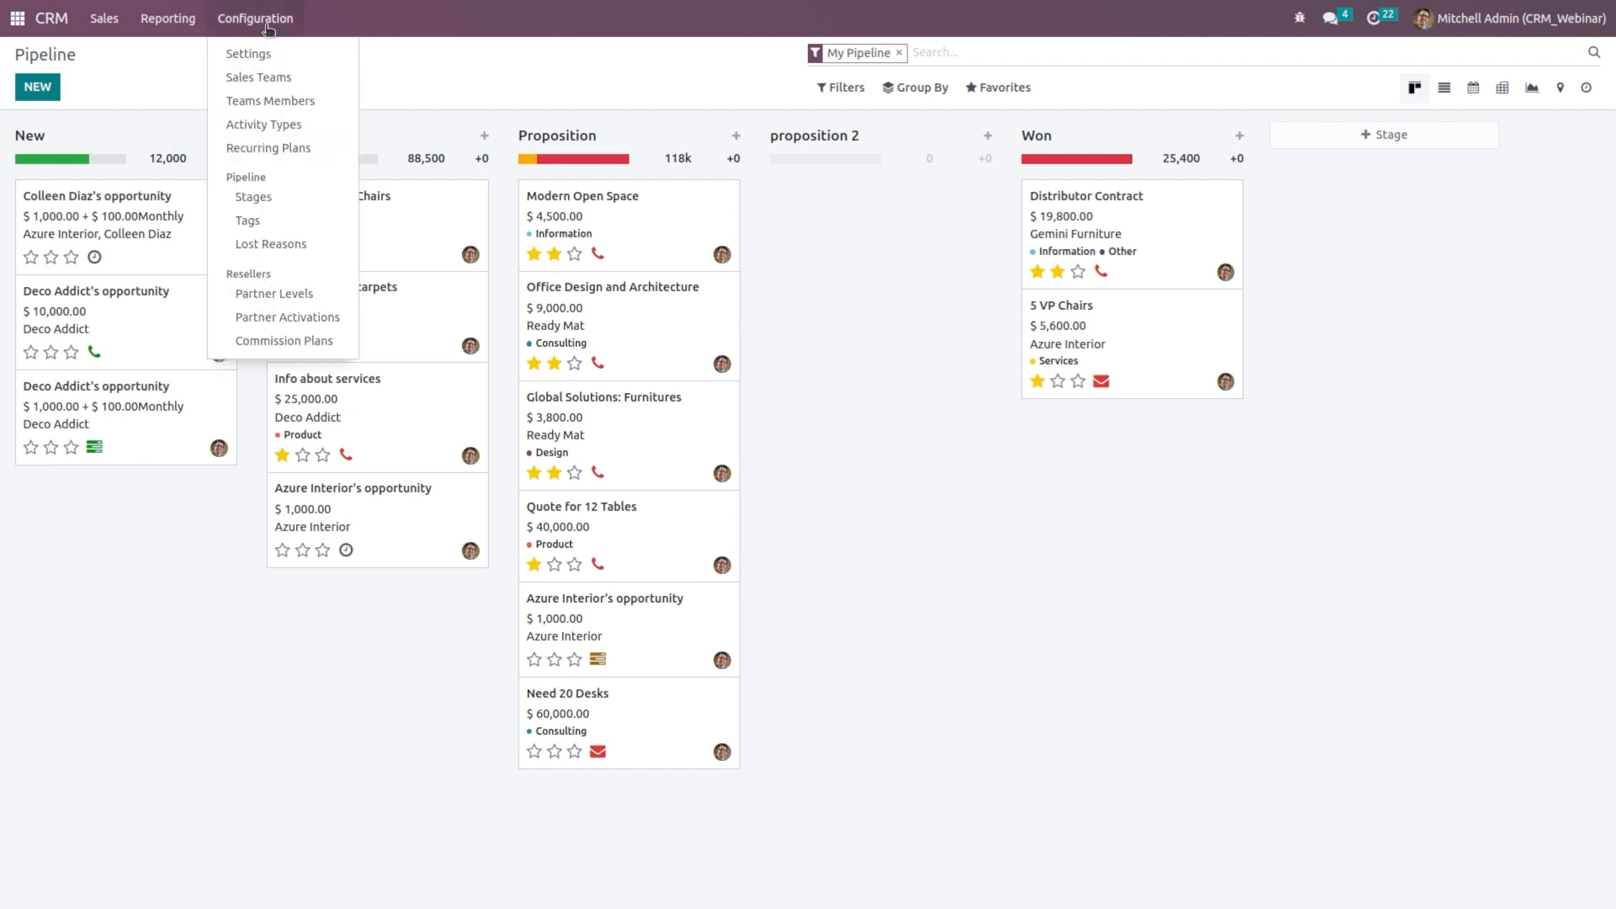
click(290, 148)
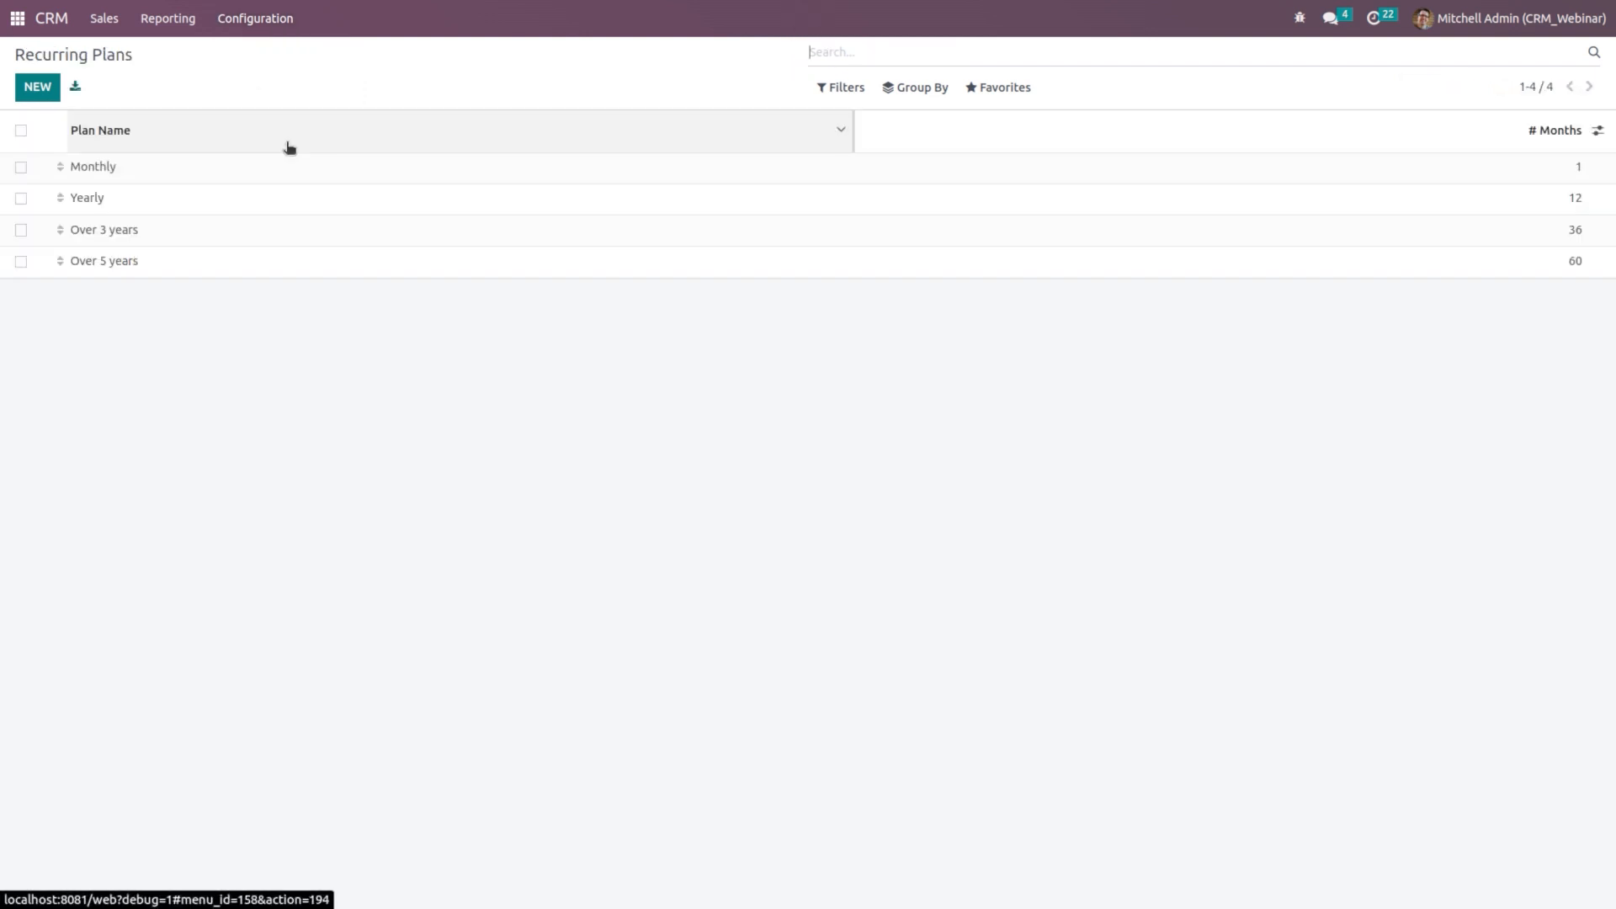
click(39, 89)
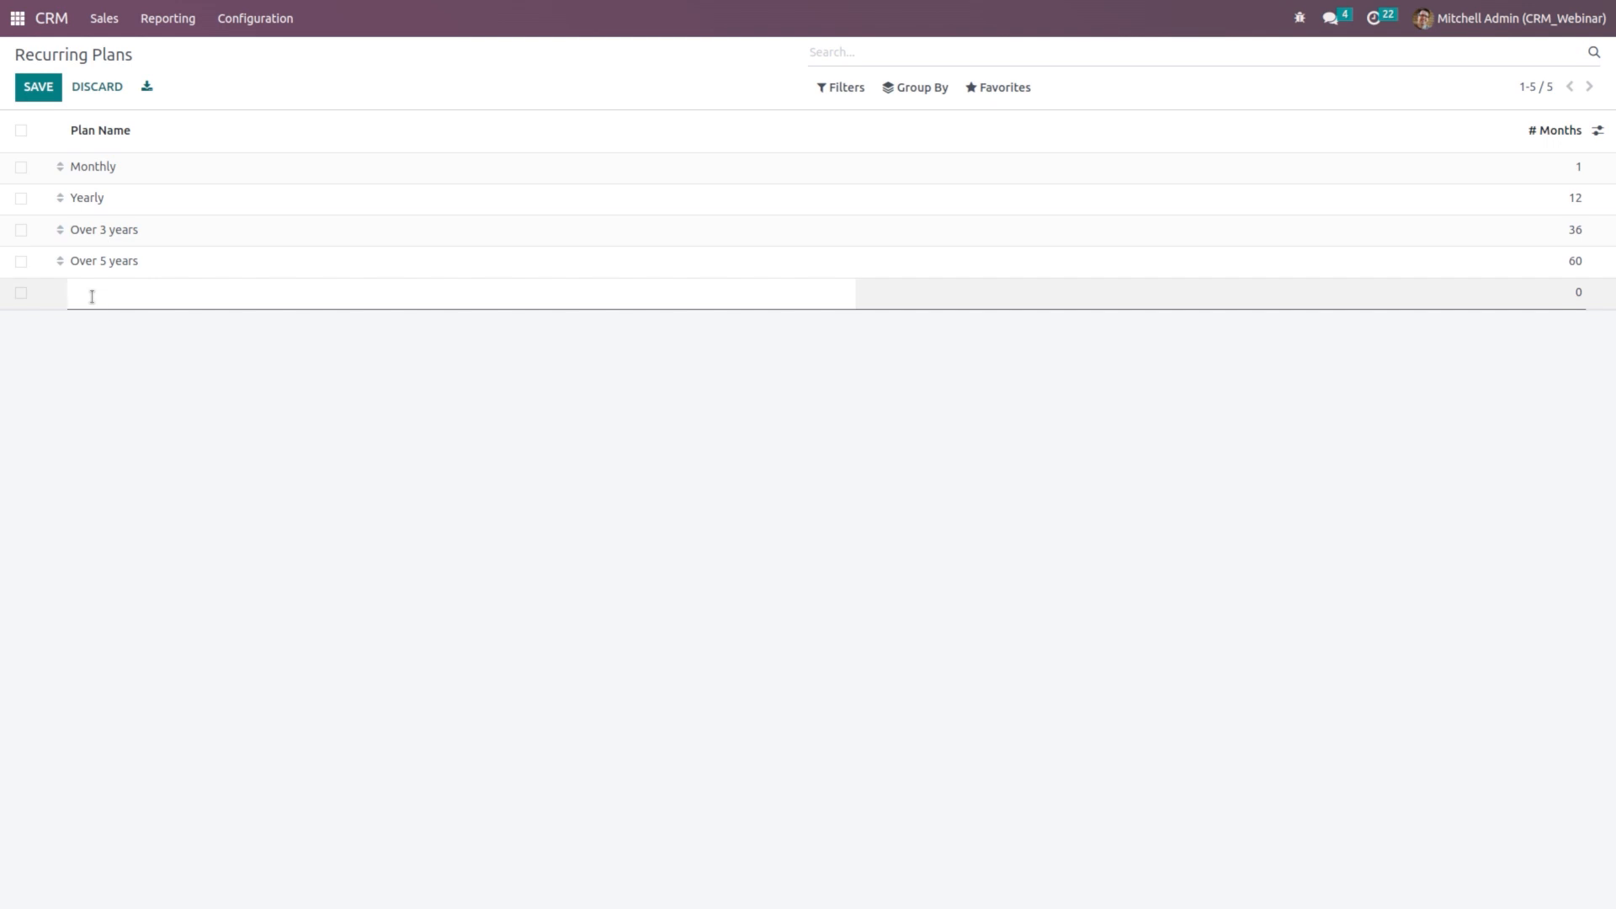
text(3 mionths)
key(BackSpace)
key(BackSpace)
key(BackSpace)
key(BackSpace)
key(BackSpace)
key(BackSpace)
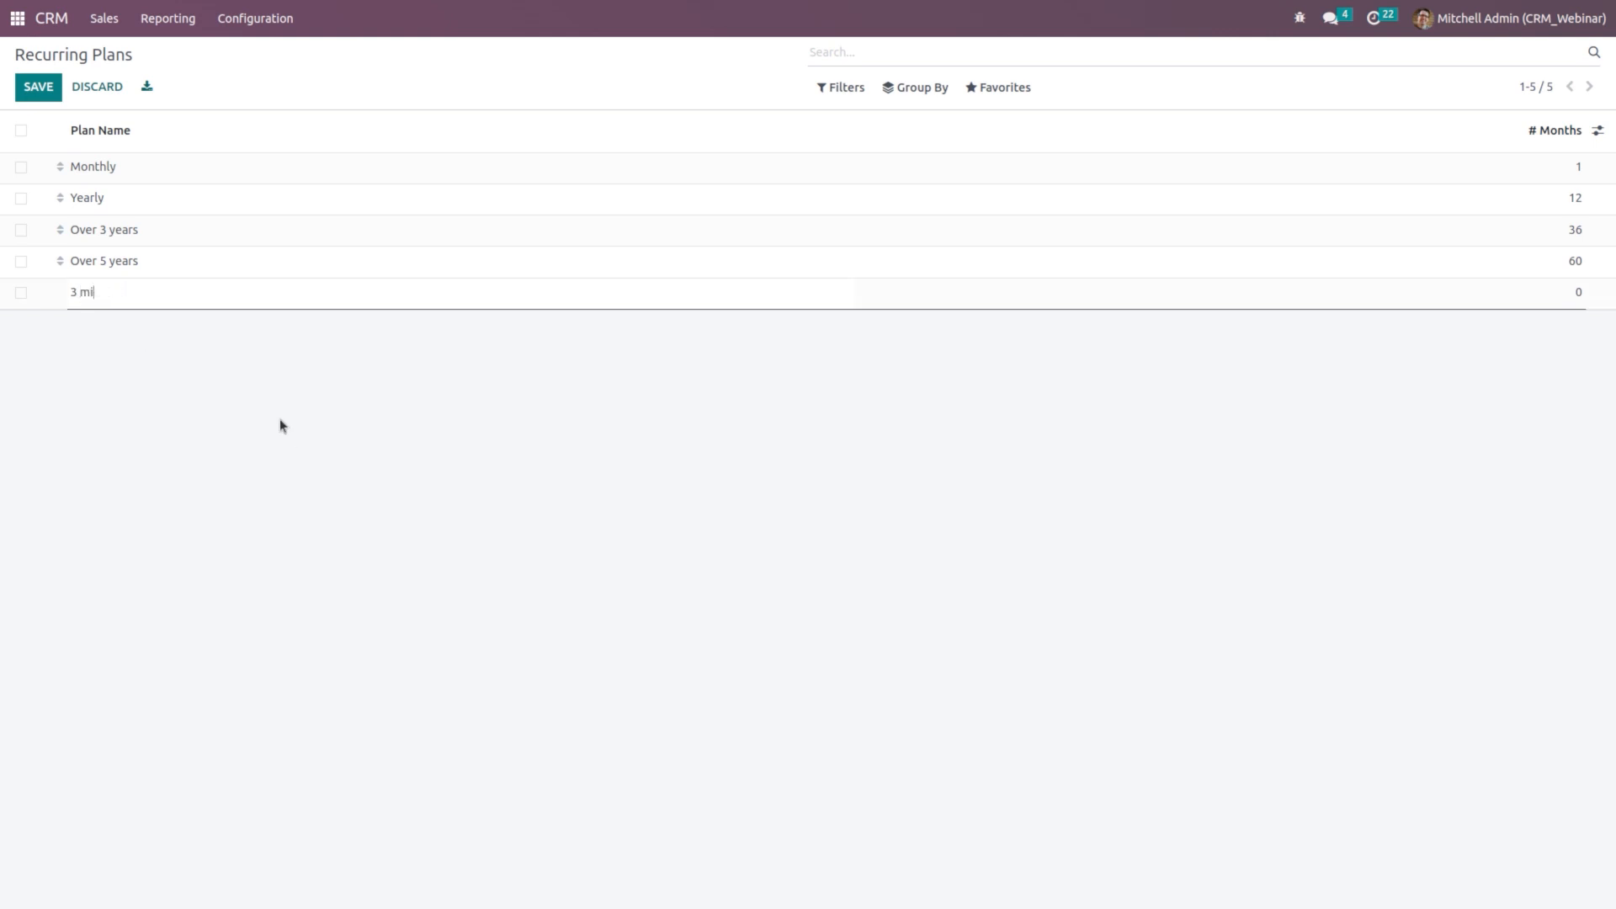
text(onths)
key(Return)
click(385, 486)
Step: Set the '3 months' plan's # Months to 3 and save it
click(1576, 292)
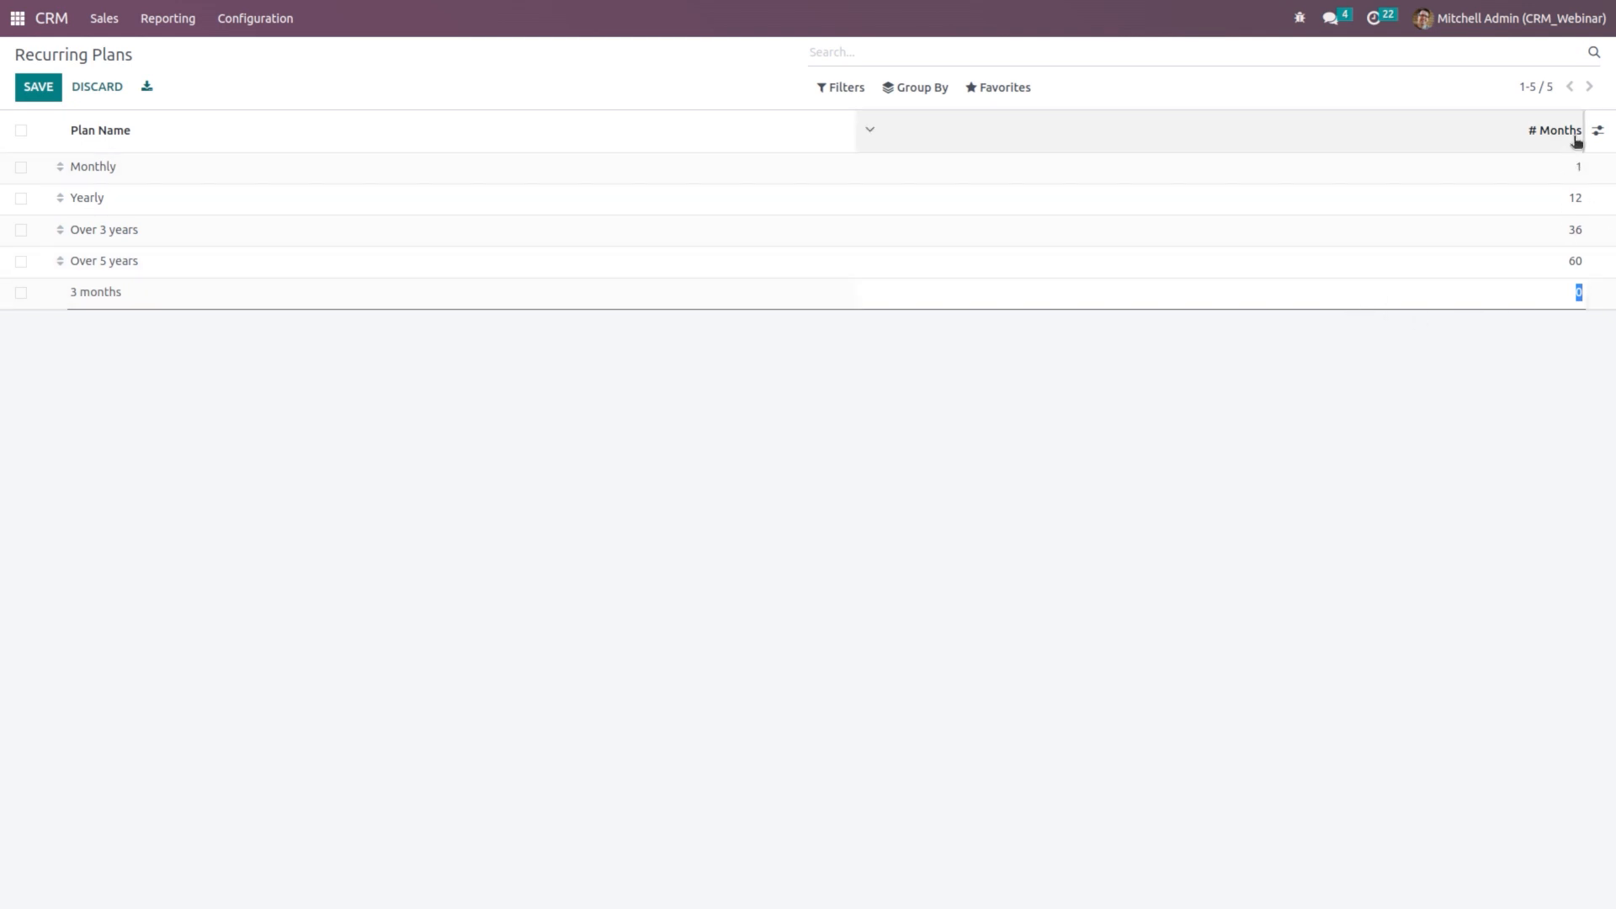
text(3)
click(1179, 422)
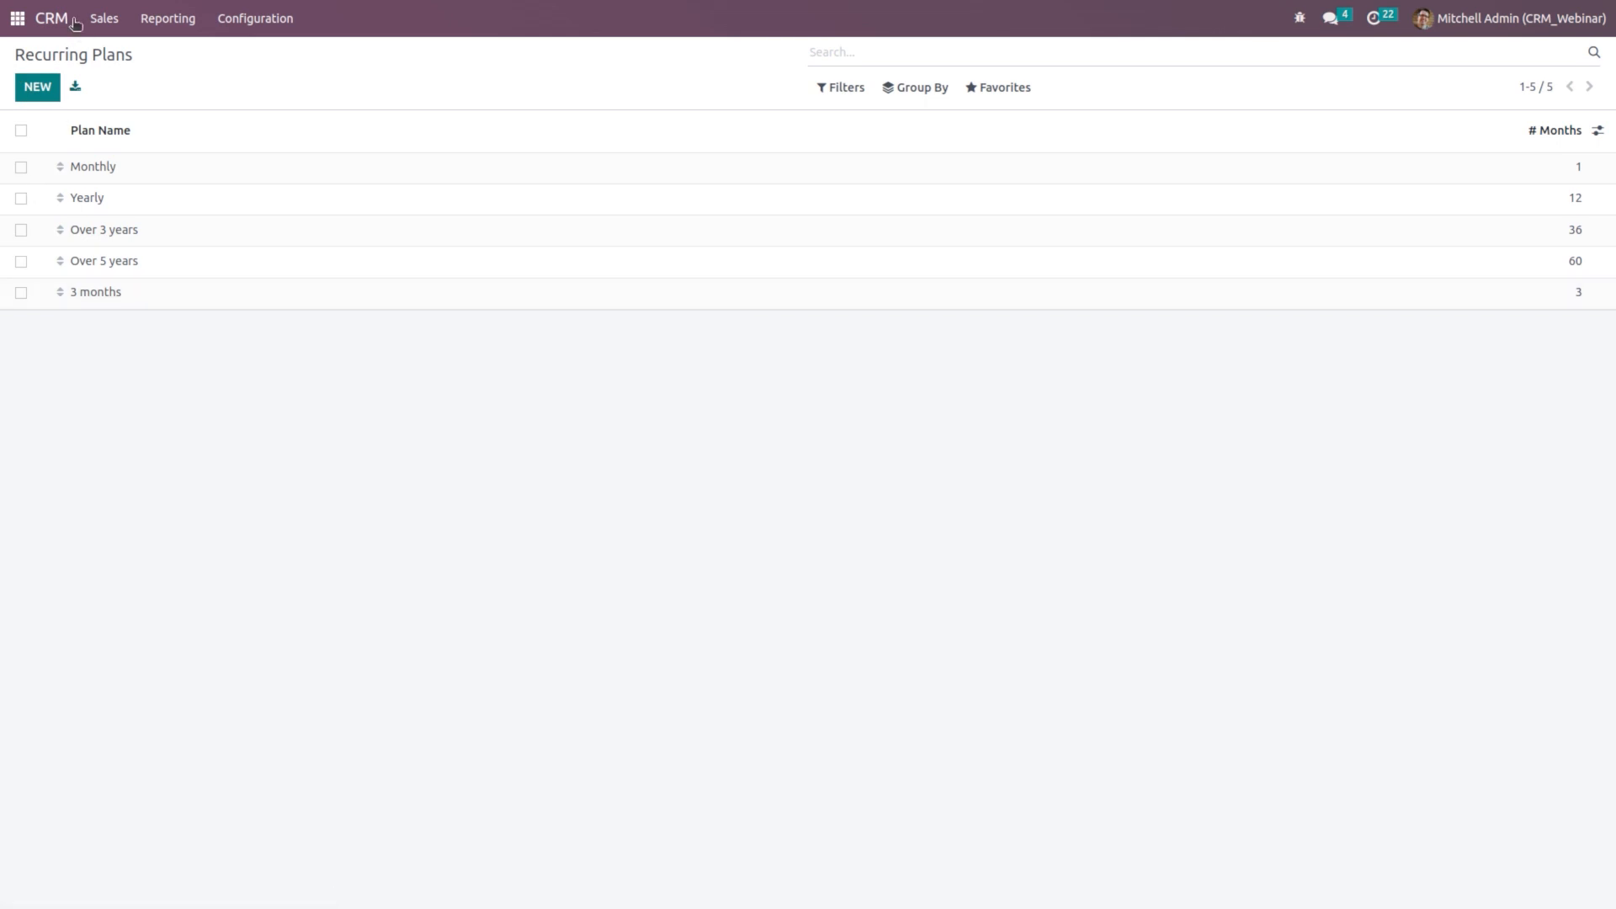
click(46, 13)
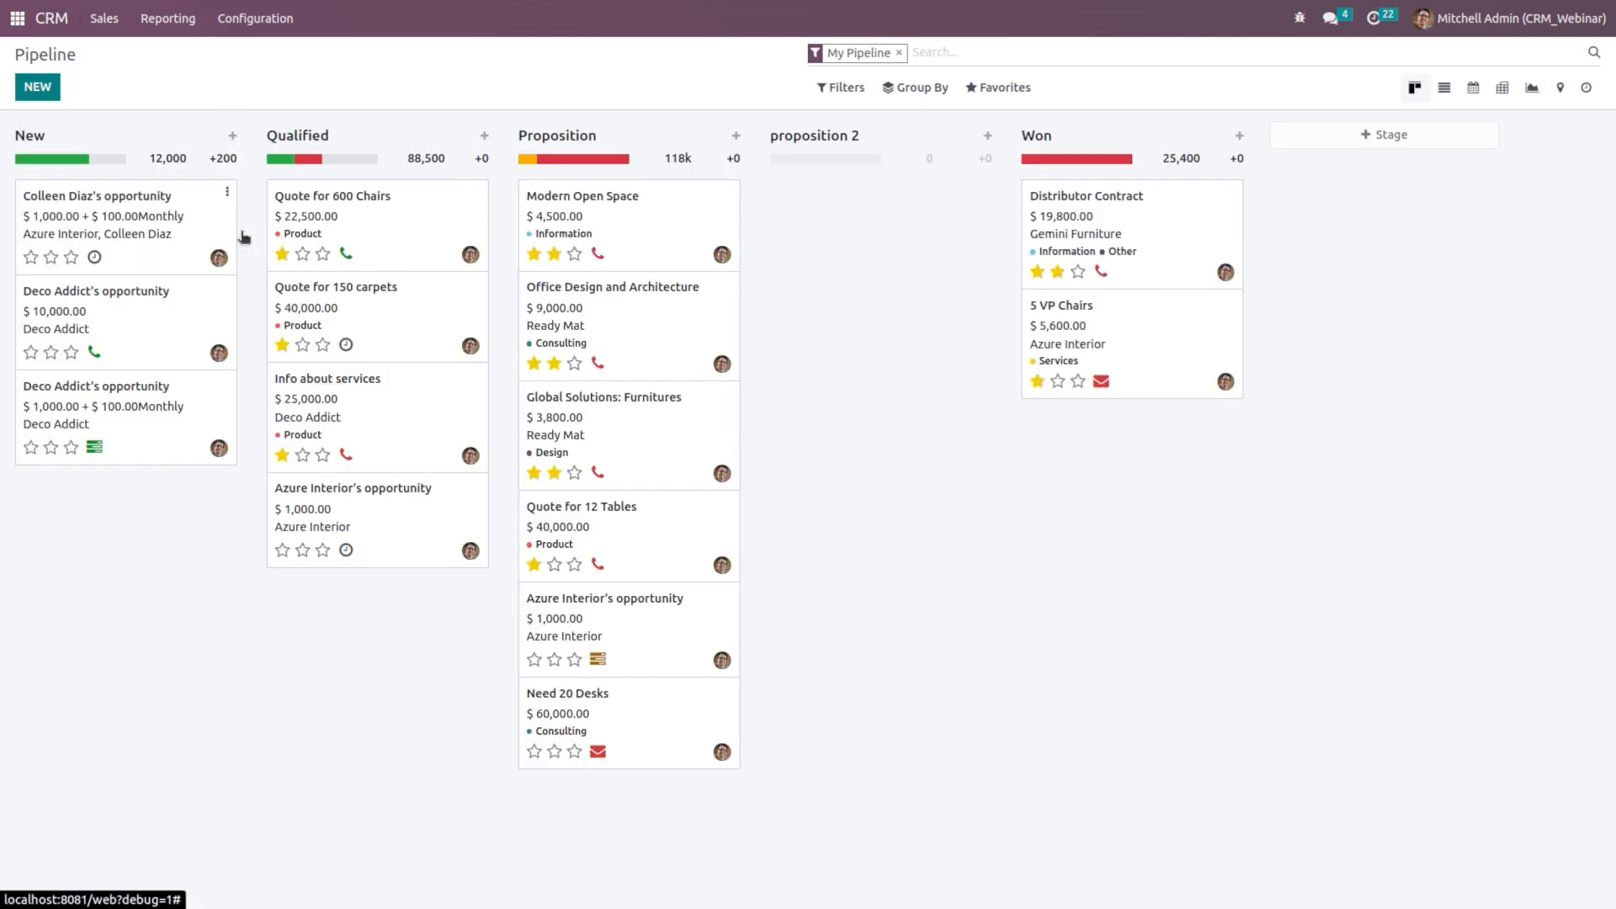
Step: Confirm that 3 months is a recurring plan choice on a quick New opportunity, then discard it
click(230, 139)
click(156, 503)
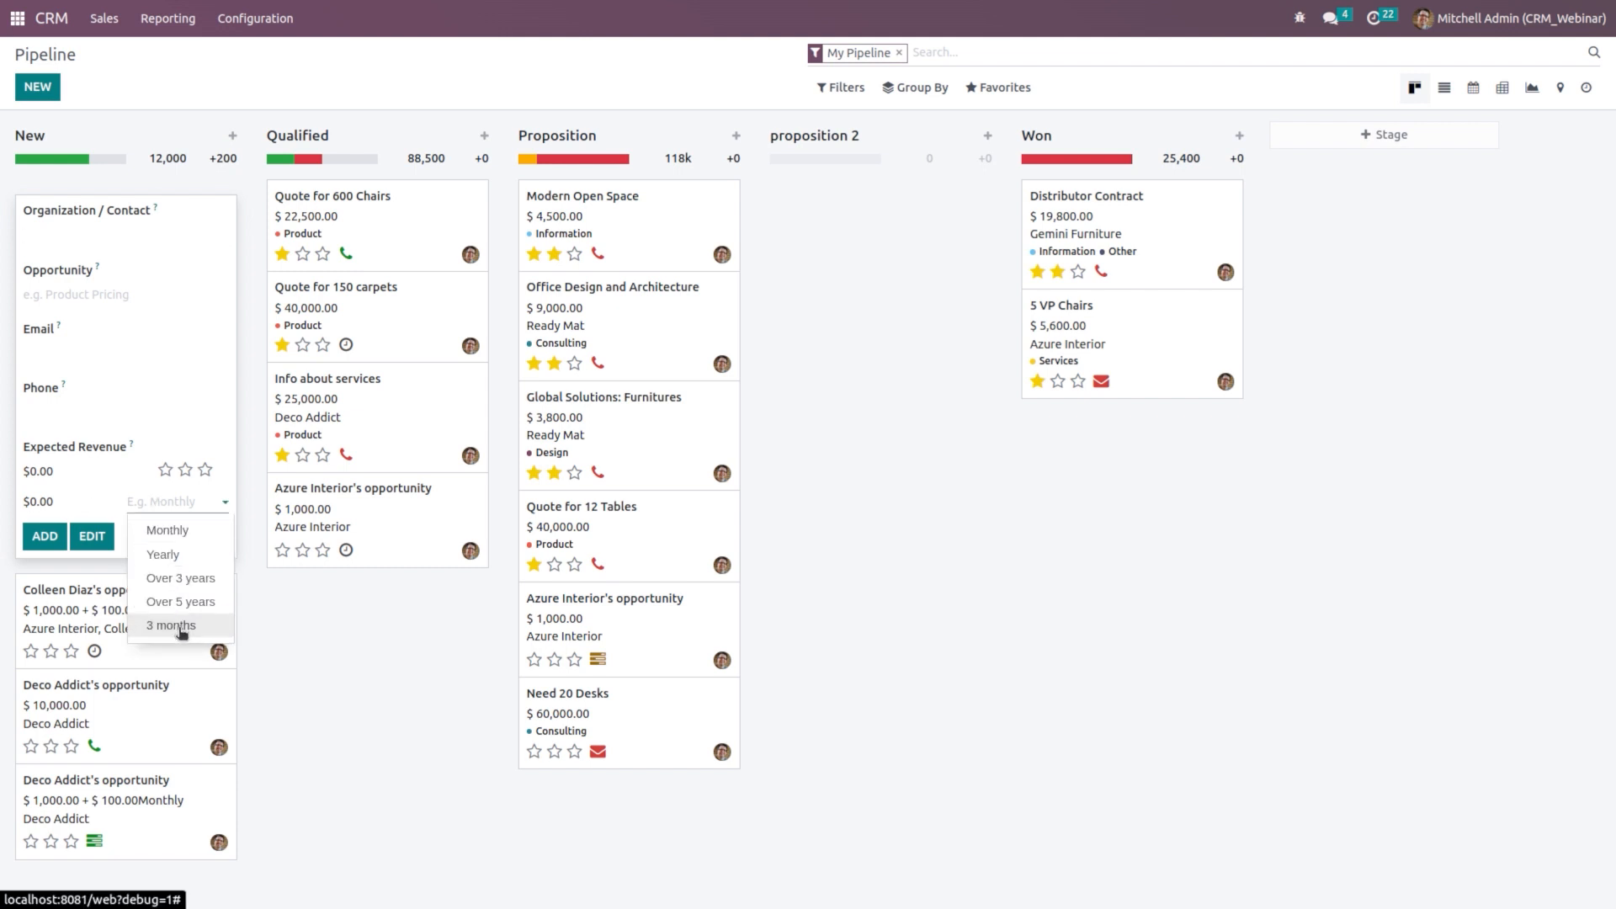
click(295, 706)
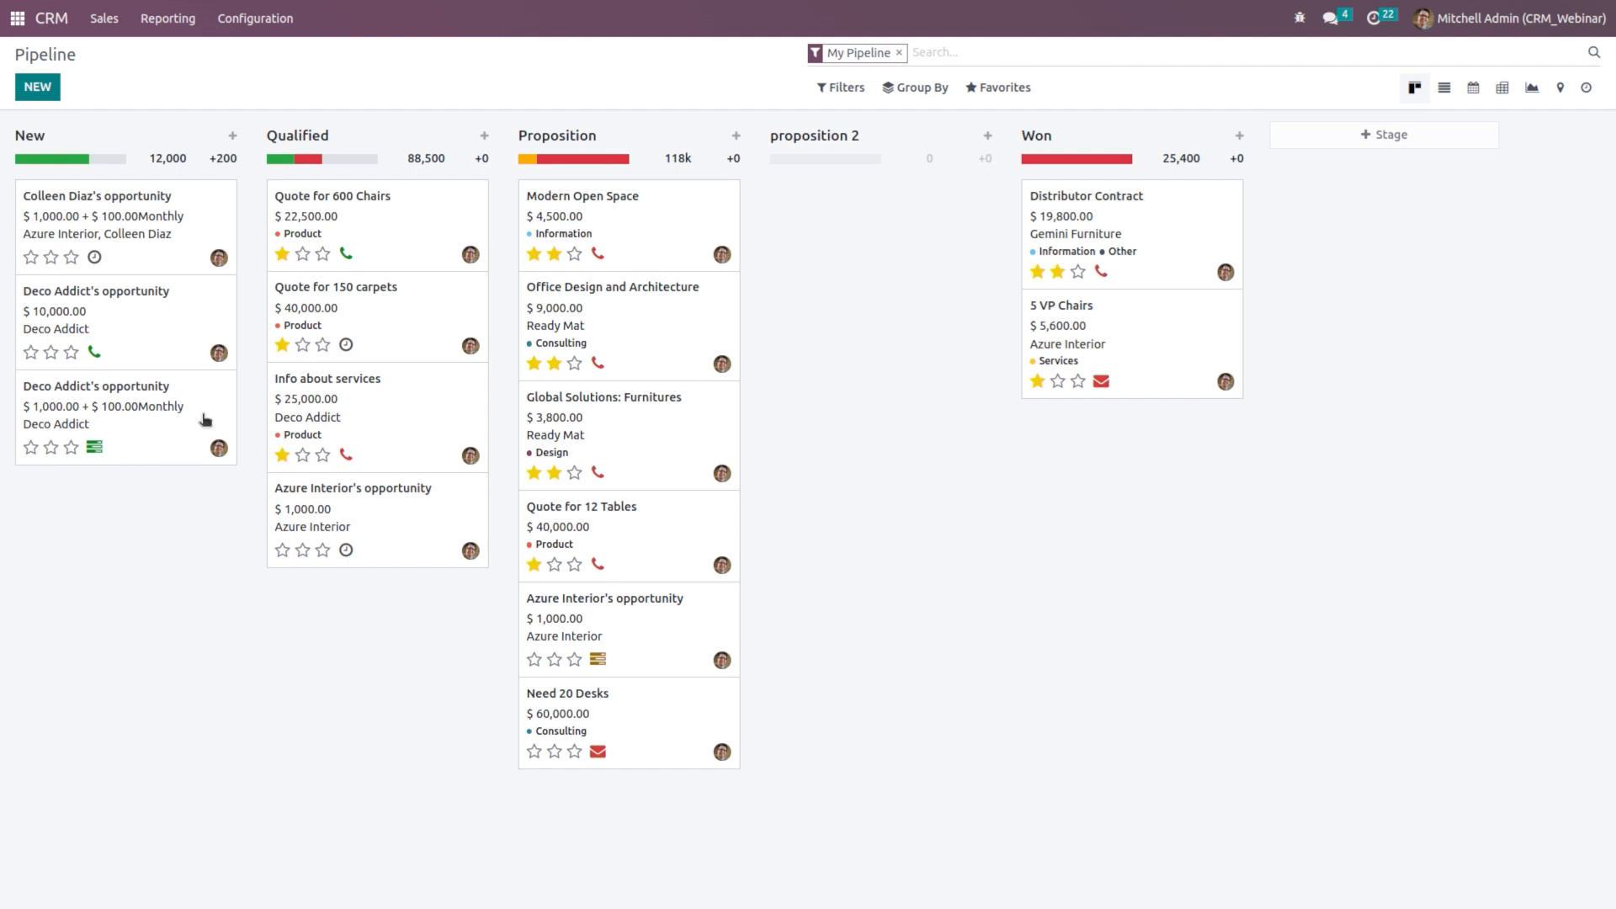
click(252, 17)
Step: Enable the Leads setting in CRM settings, save, and view the list of 24 leads
click(258, 54)
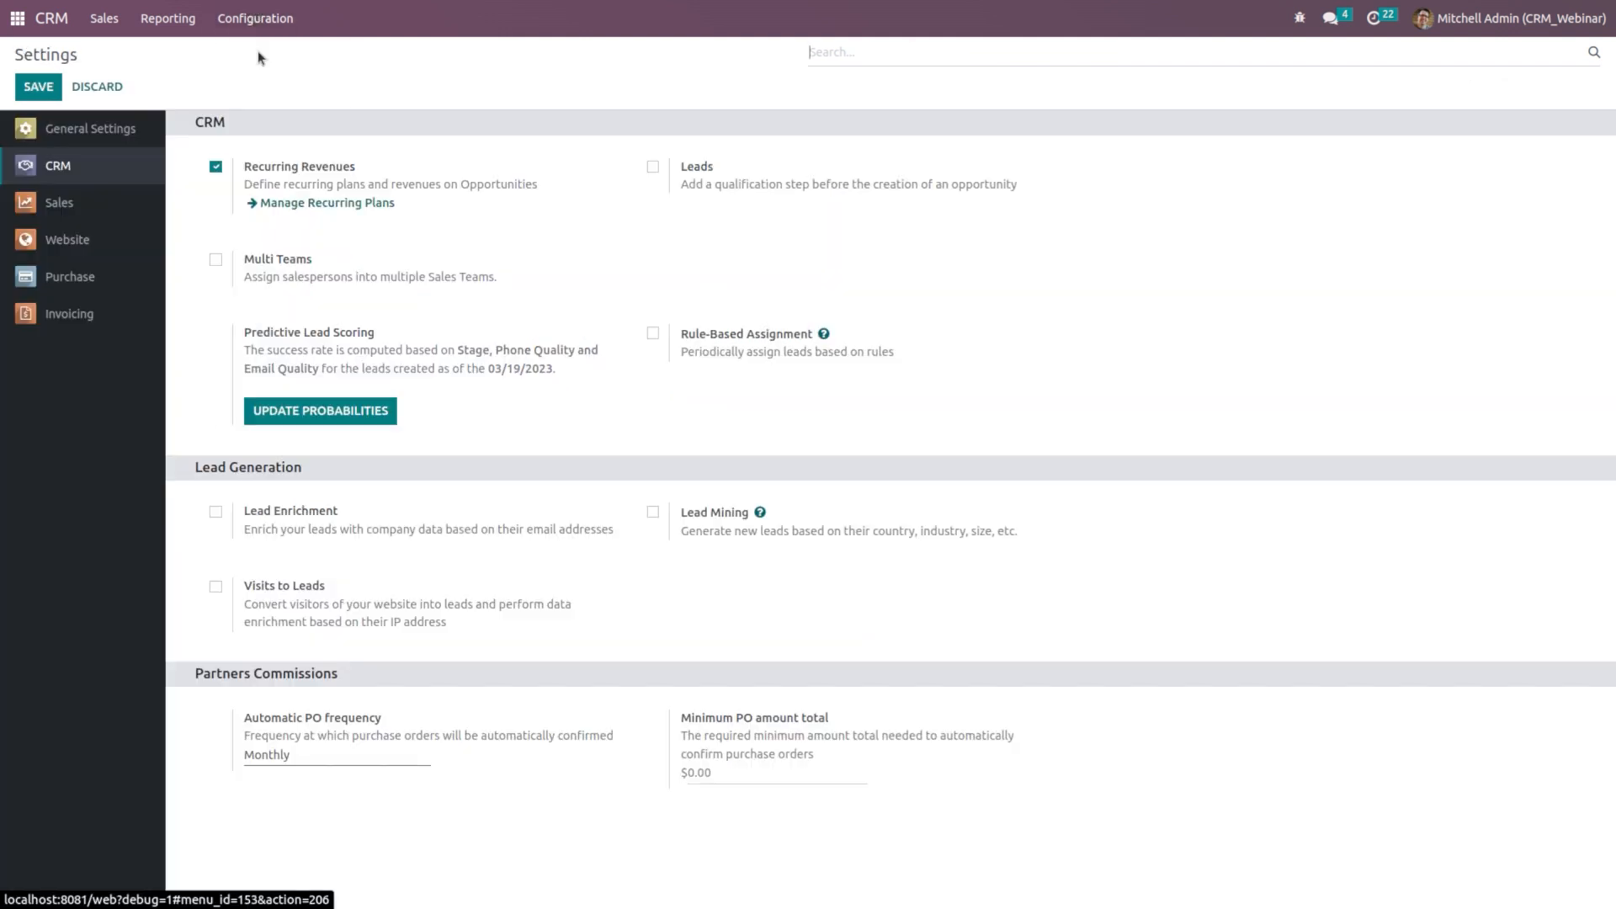
click(653, 167)
click(54, 90)
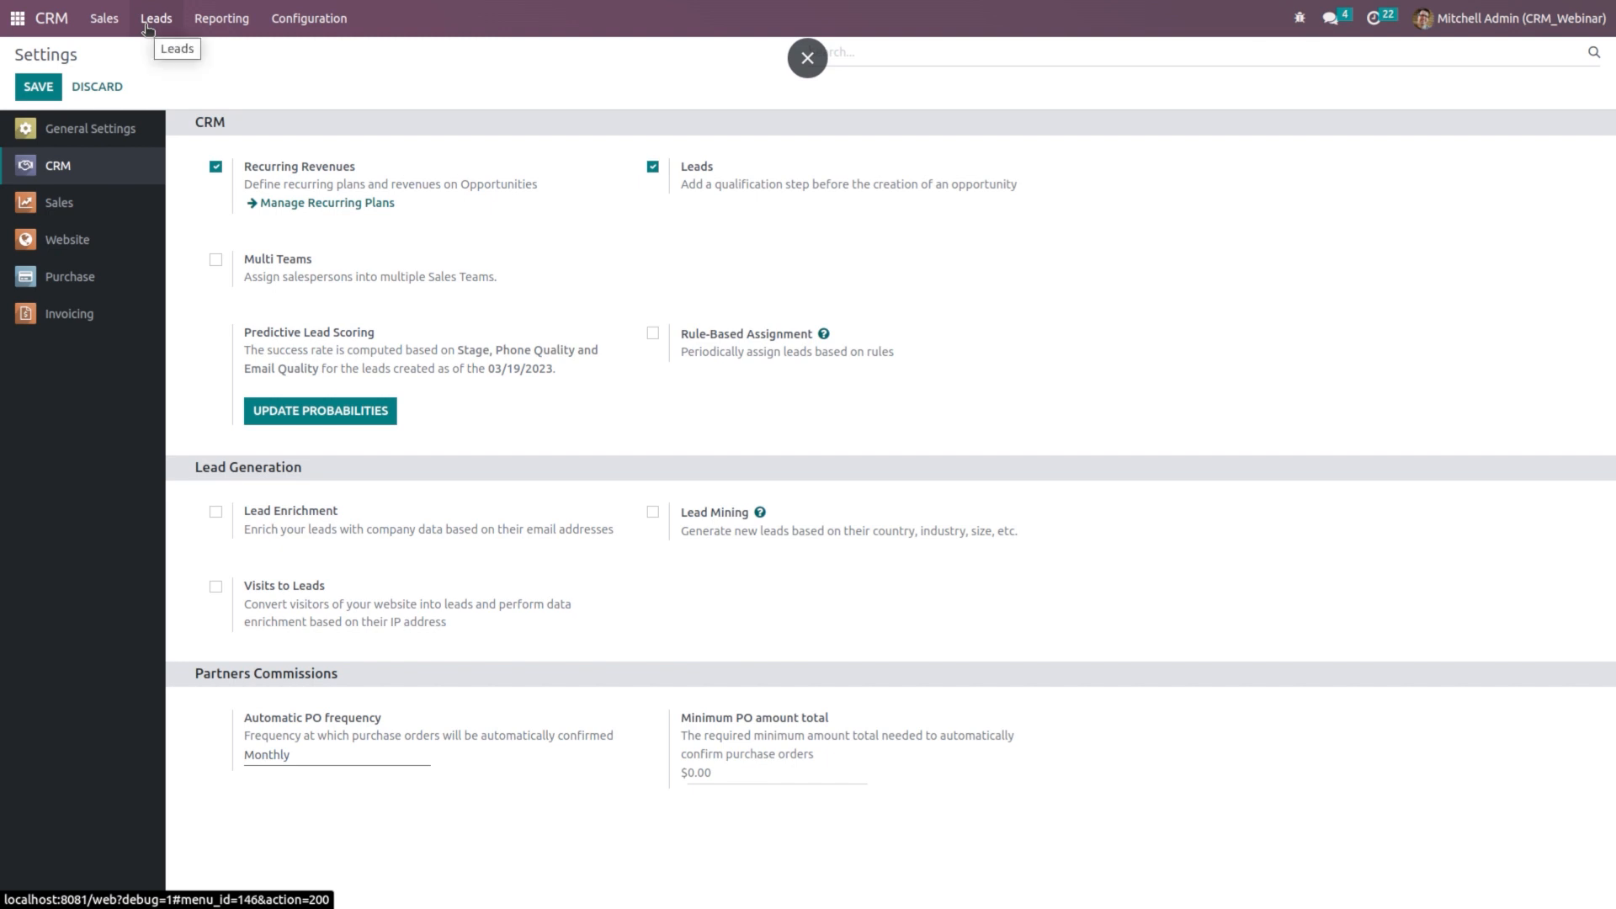
click(148, 31)
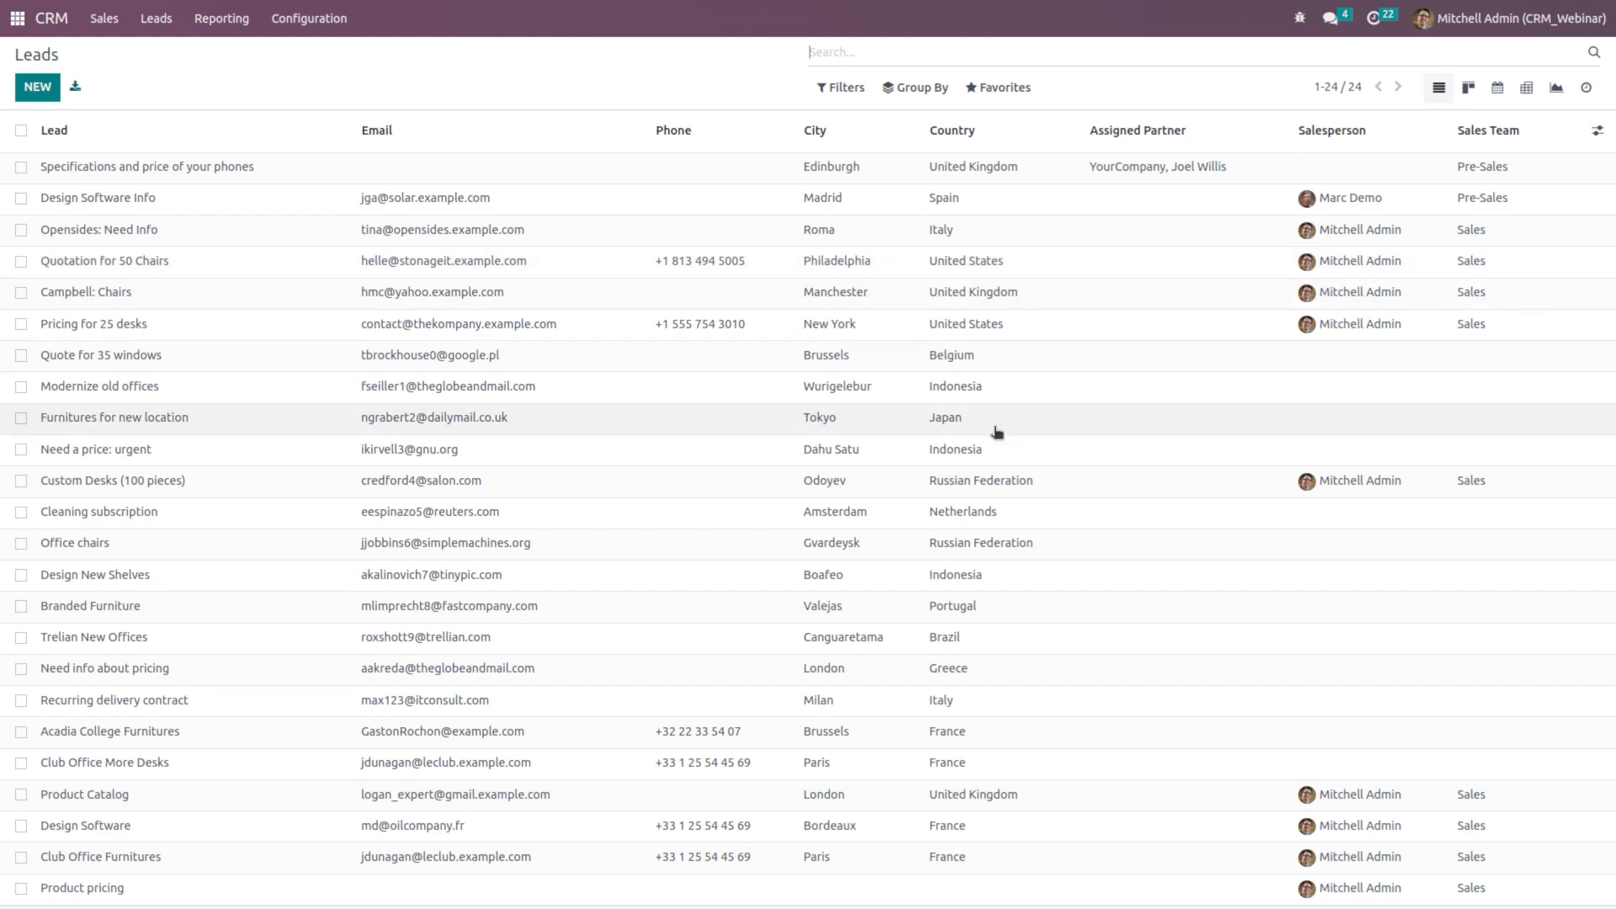
Step: Start a new lead named 'Product pricing'
click(38, 88)
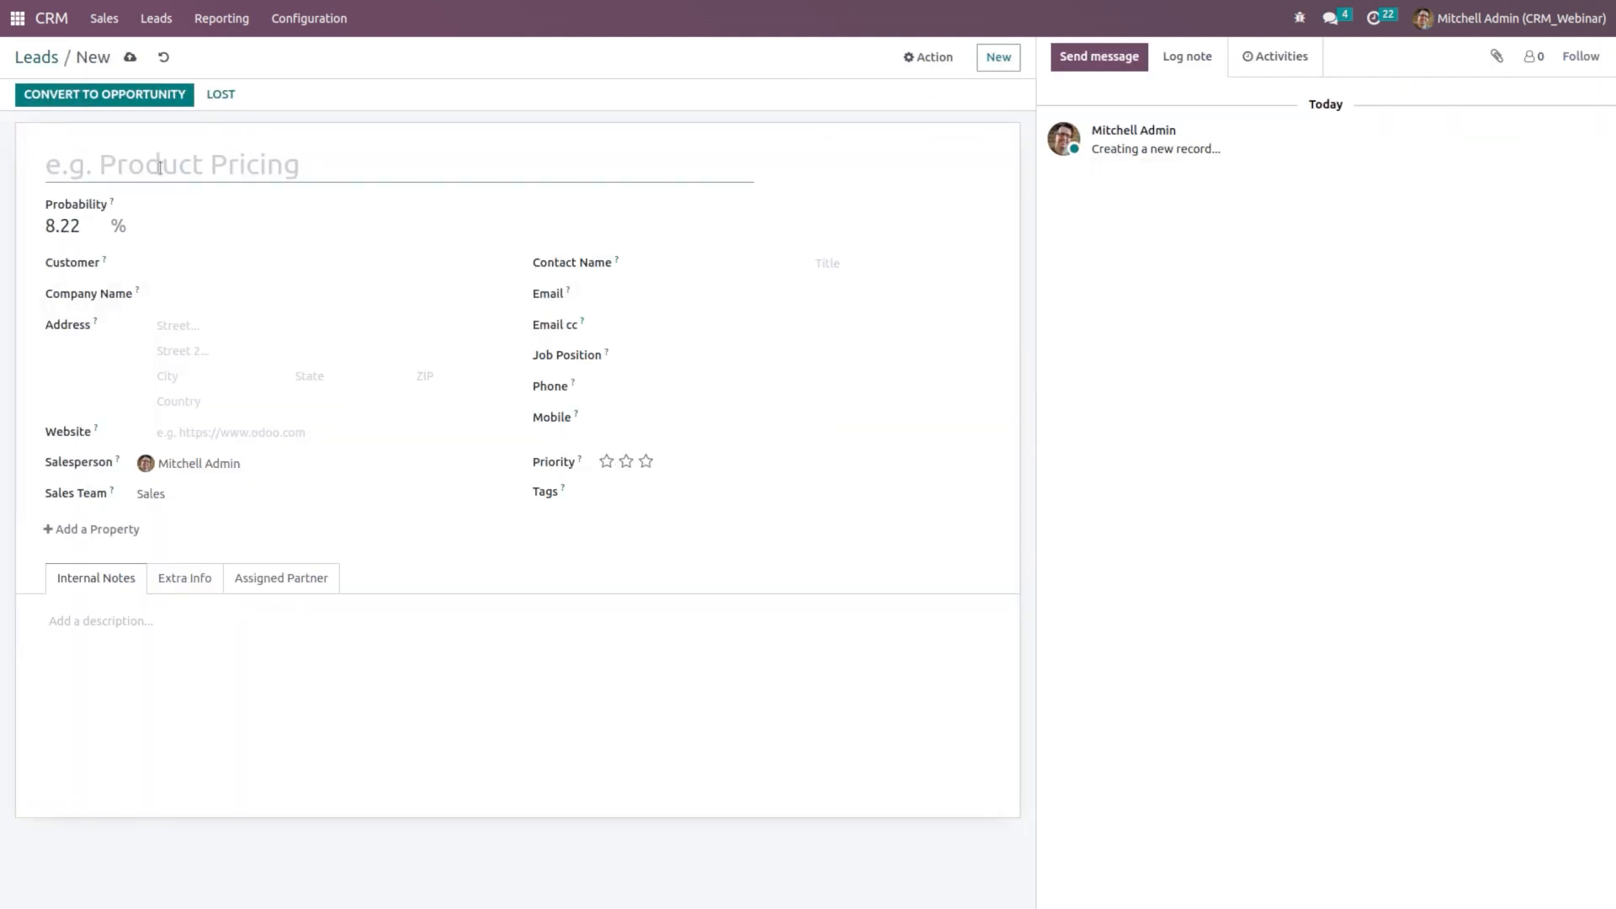
text(Pr)
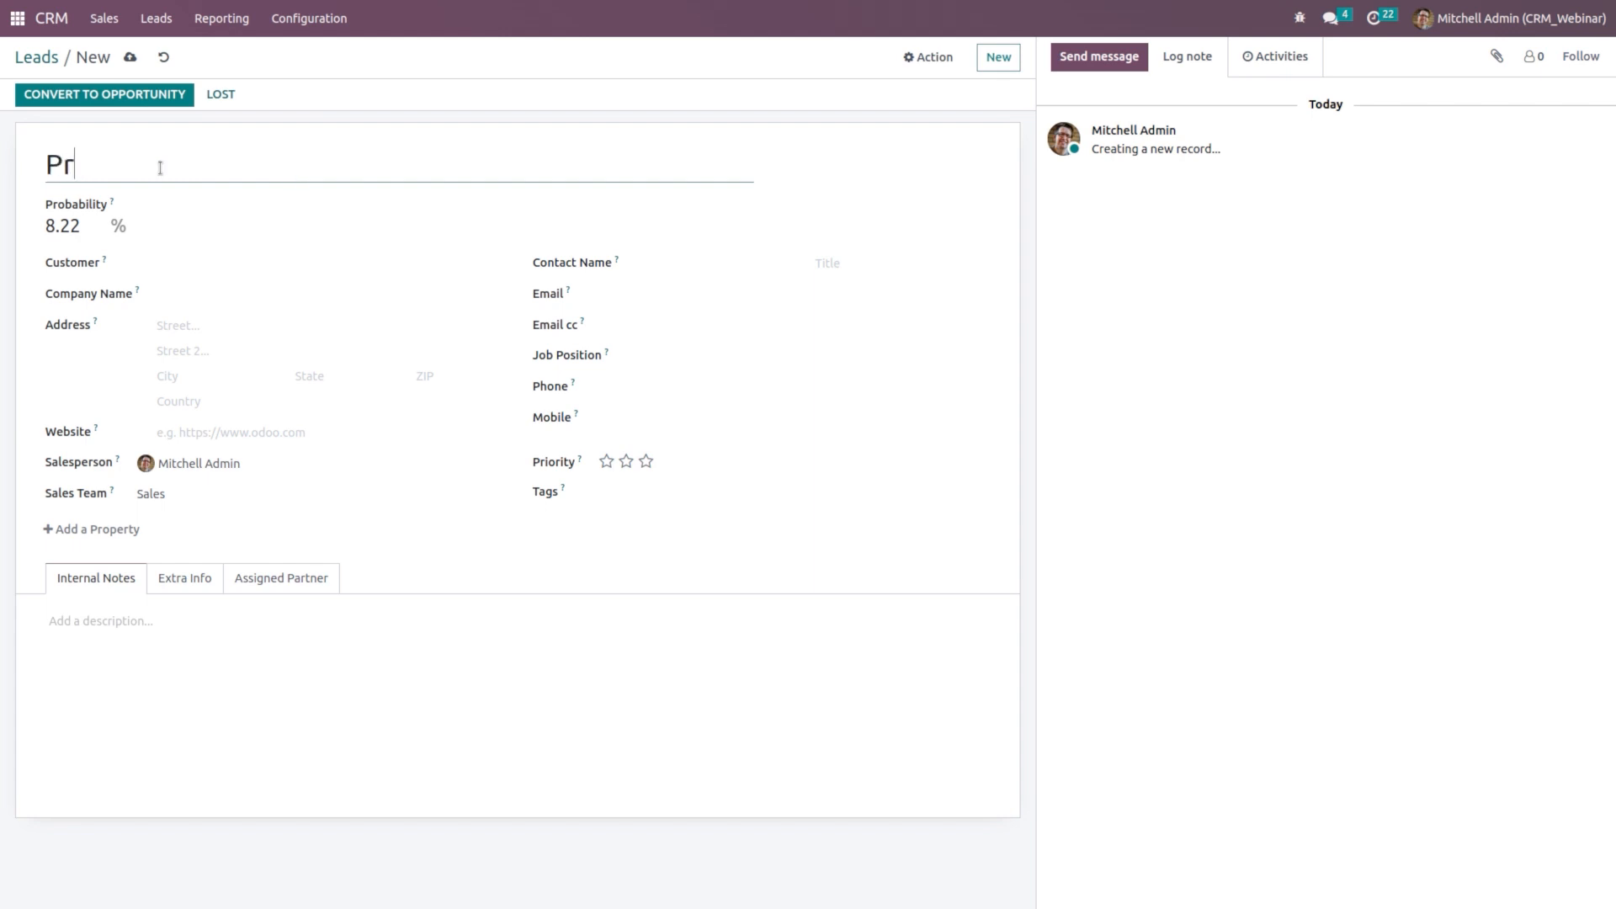
text(oduct pri)
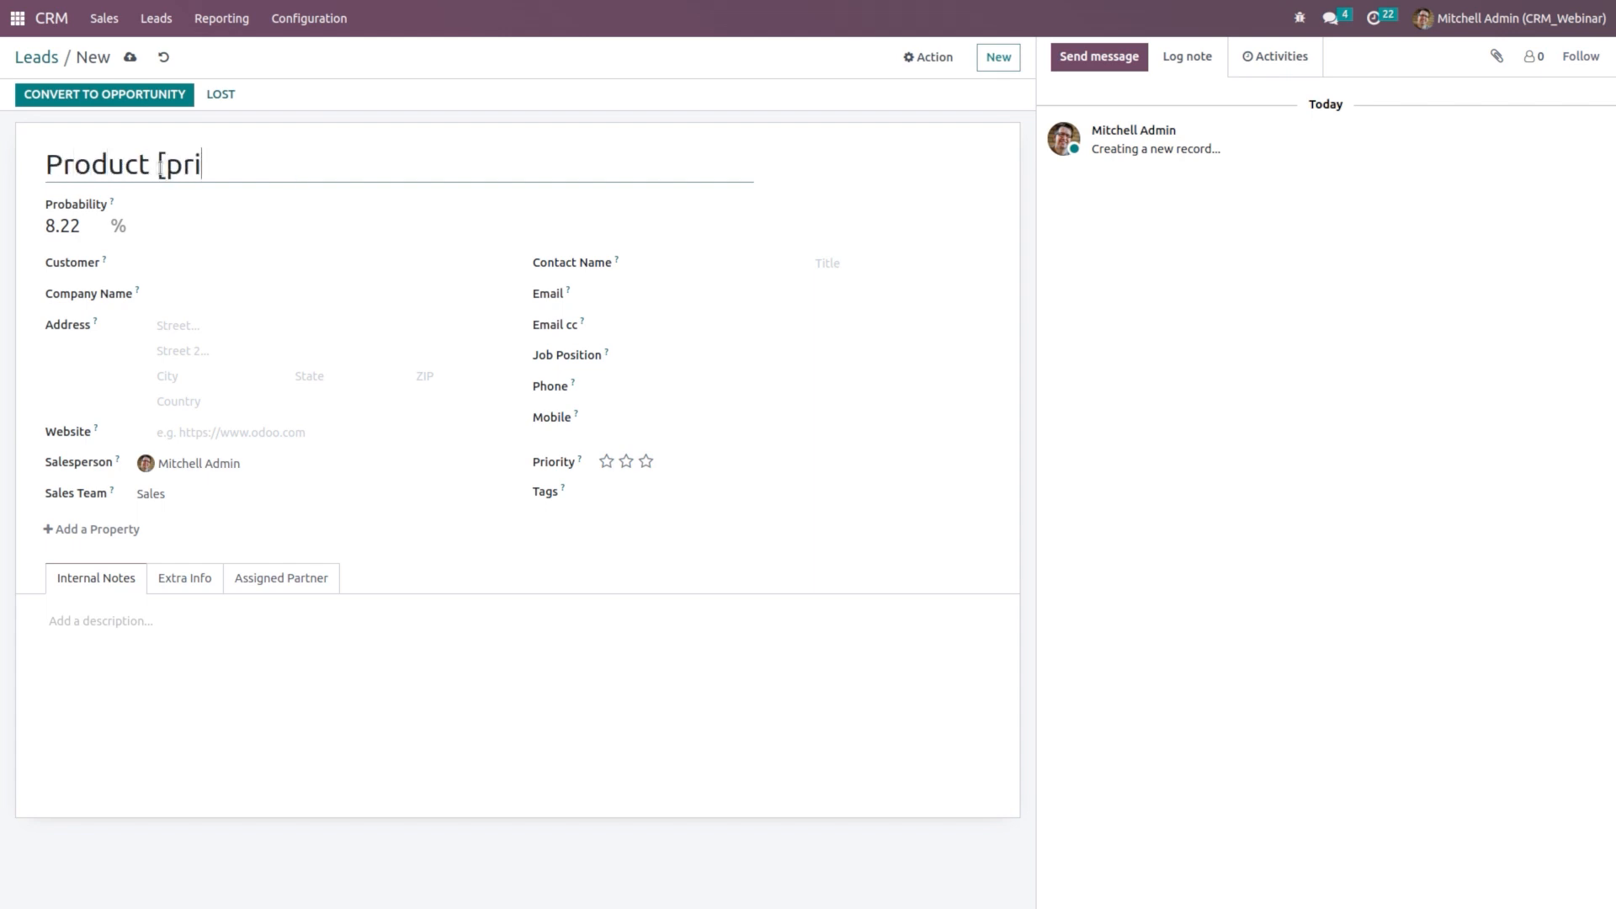
key(BackSpace)
key(BackSpace)
key(BackSpace)
text(pricing)
Step: Go to the CRM Configuration > Settings page
right_click(315, 22)
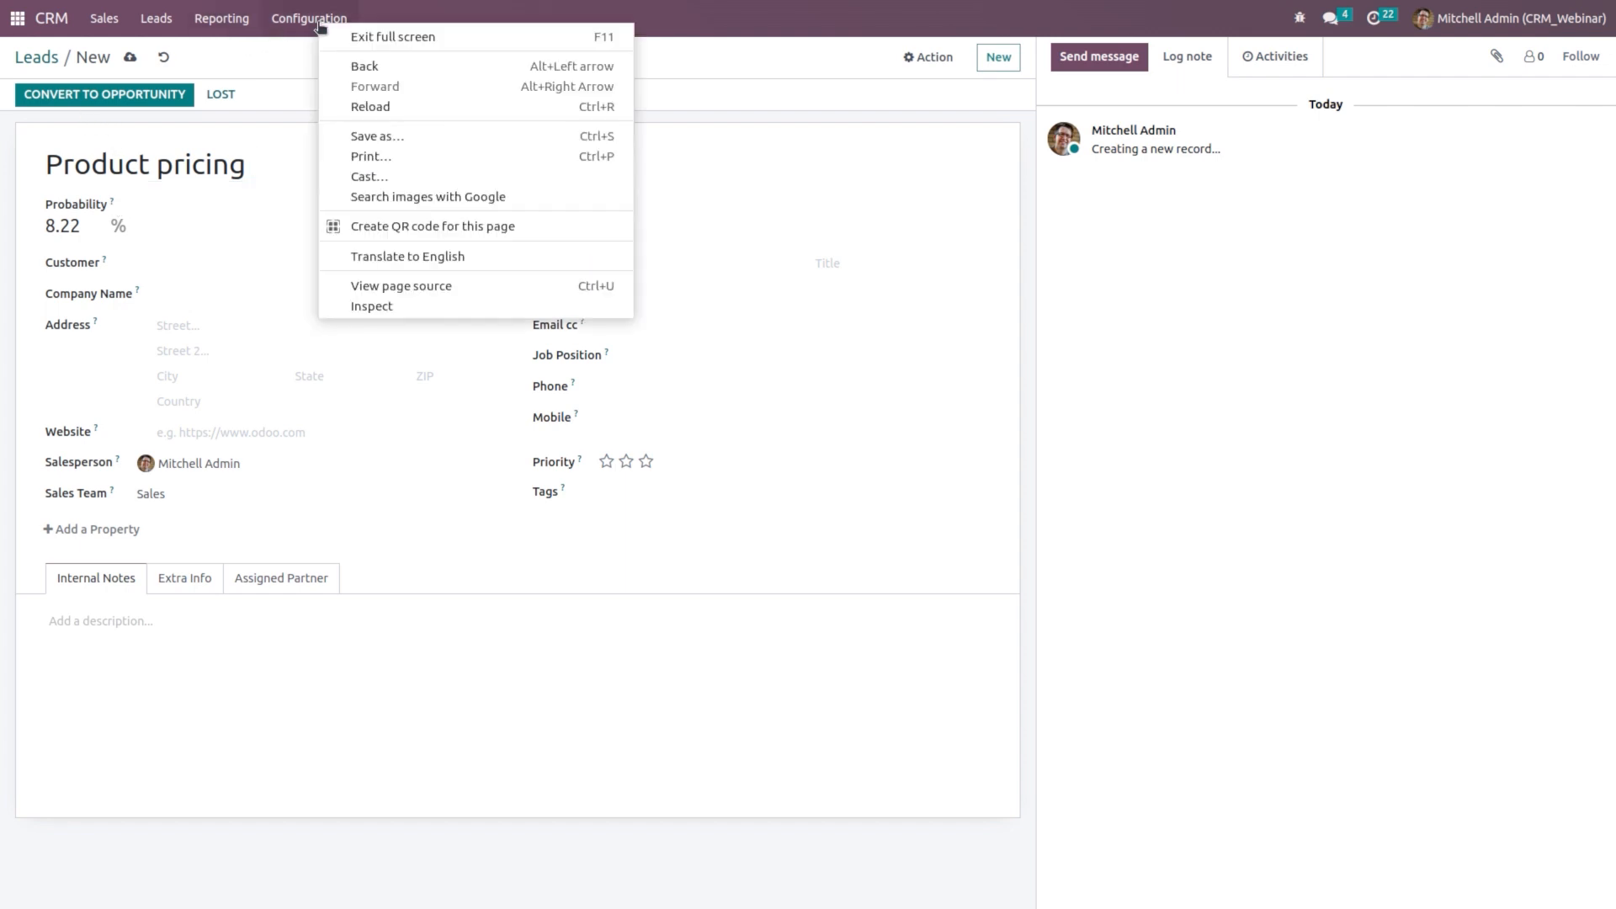
click(274, 18)
click(274, 18)
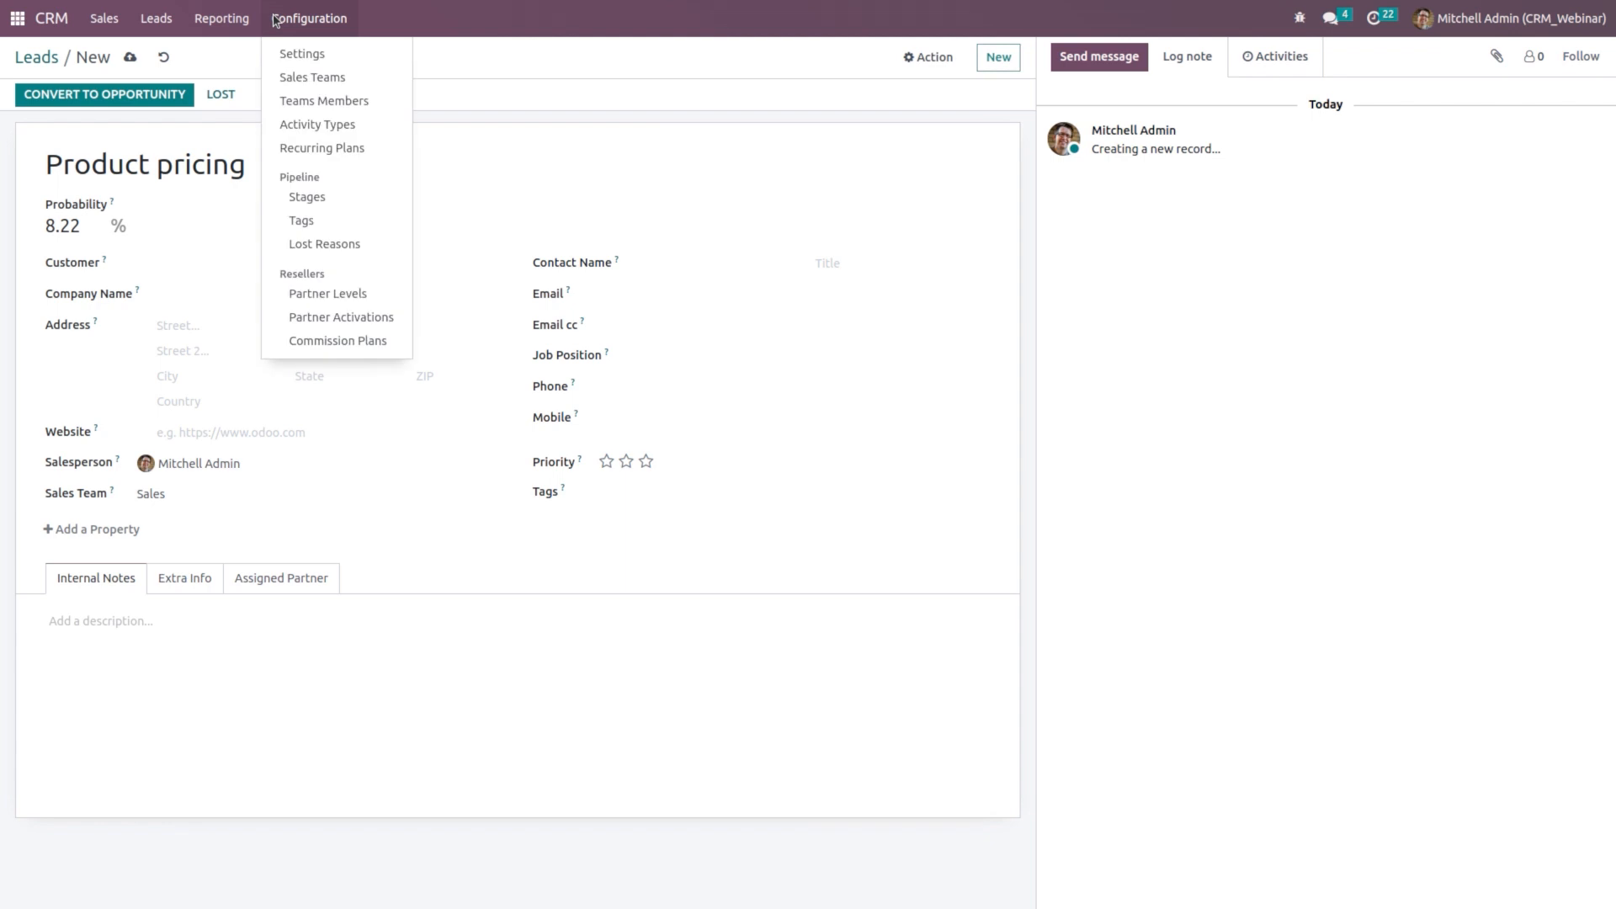
click(278, 48)
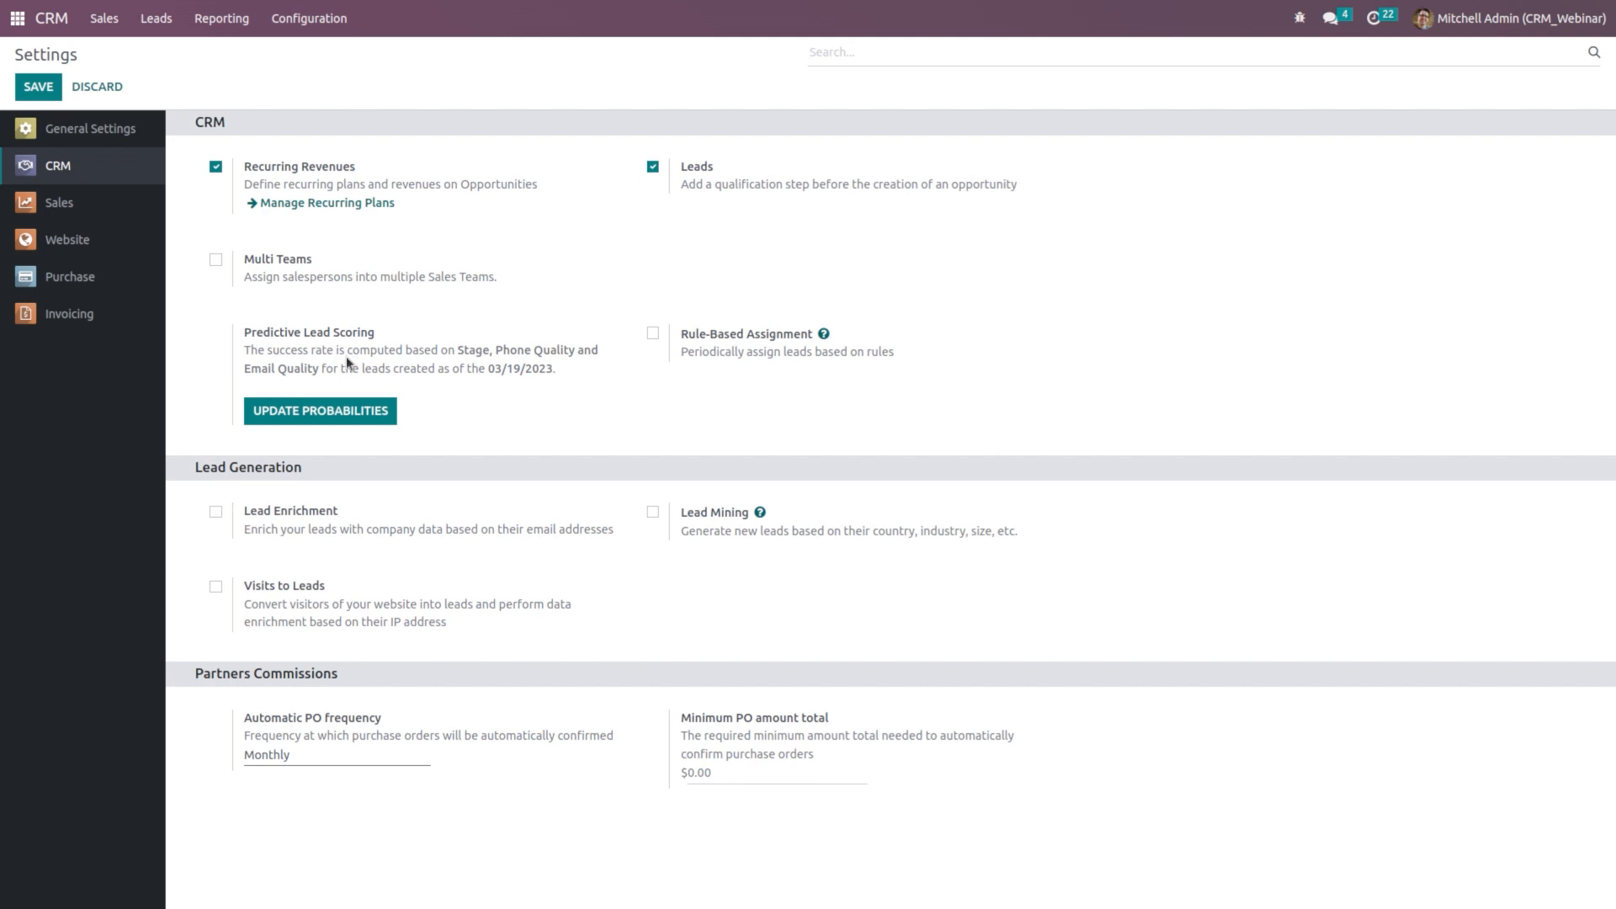
Step: Add Language and Country to the Predictive Lead Scoring fields and confirm the update
click(335, 409)
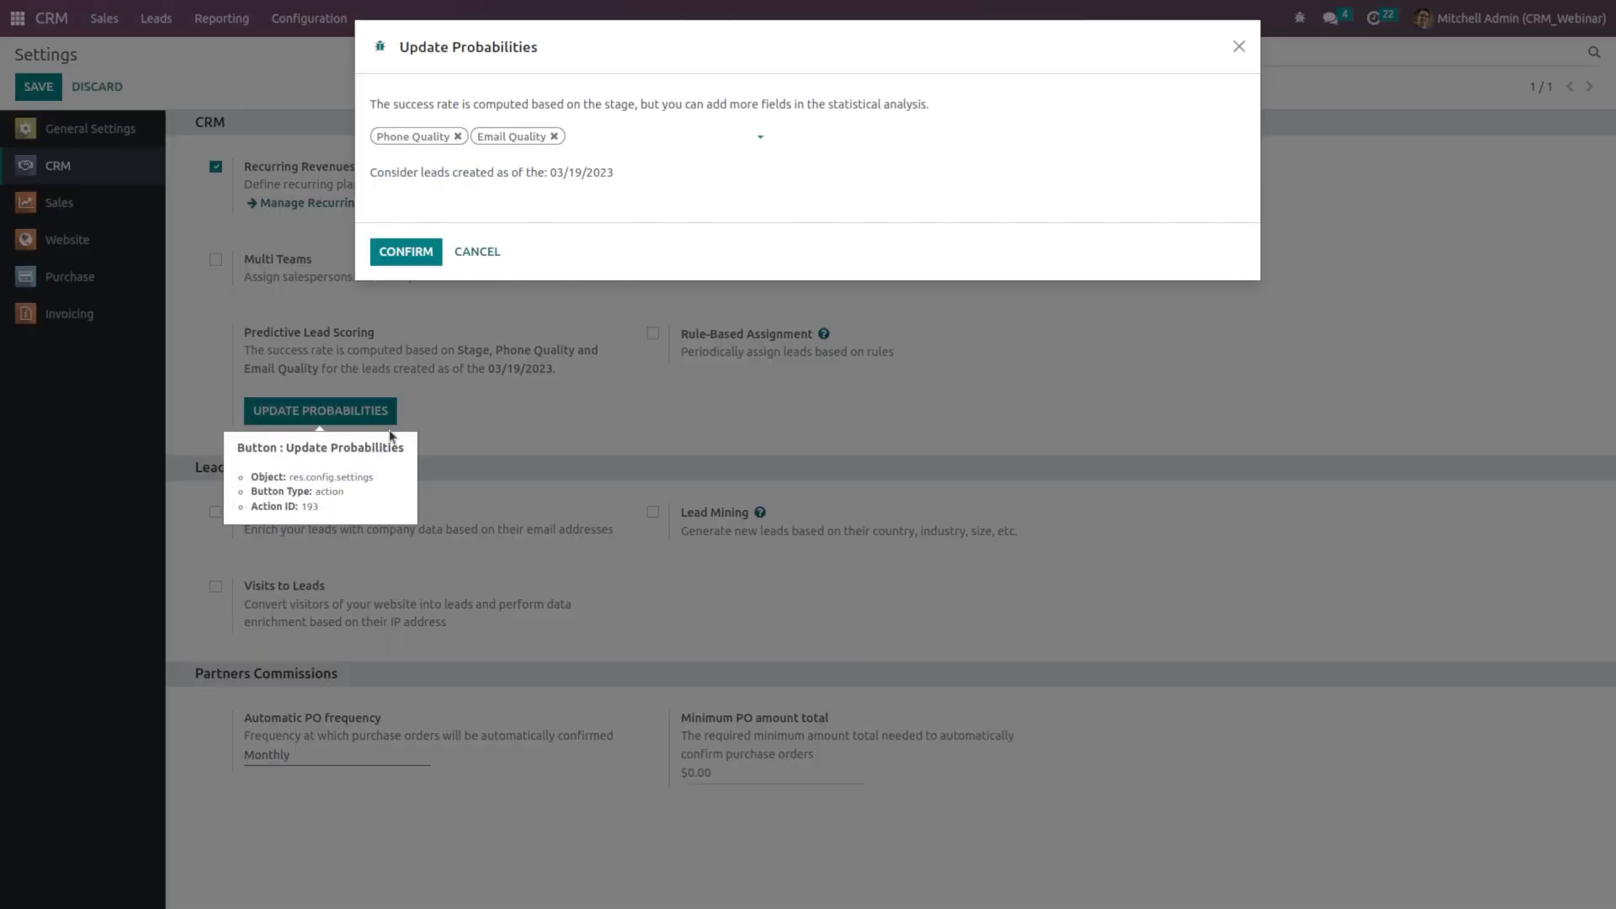
click(598, 134)
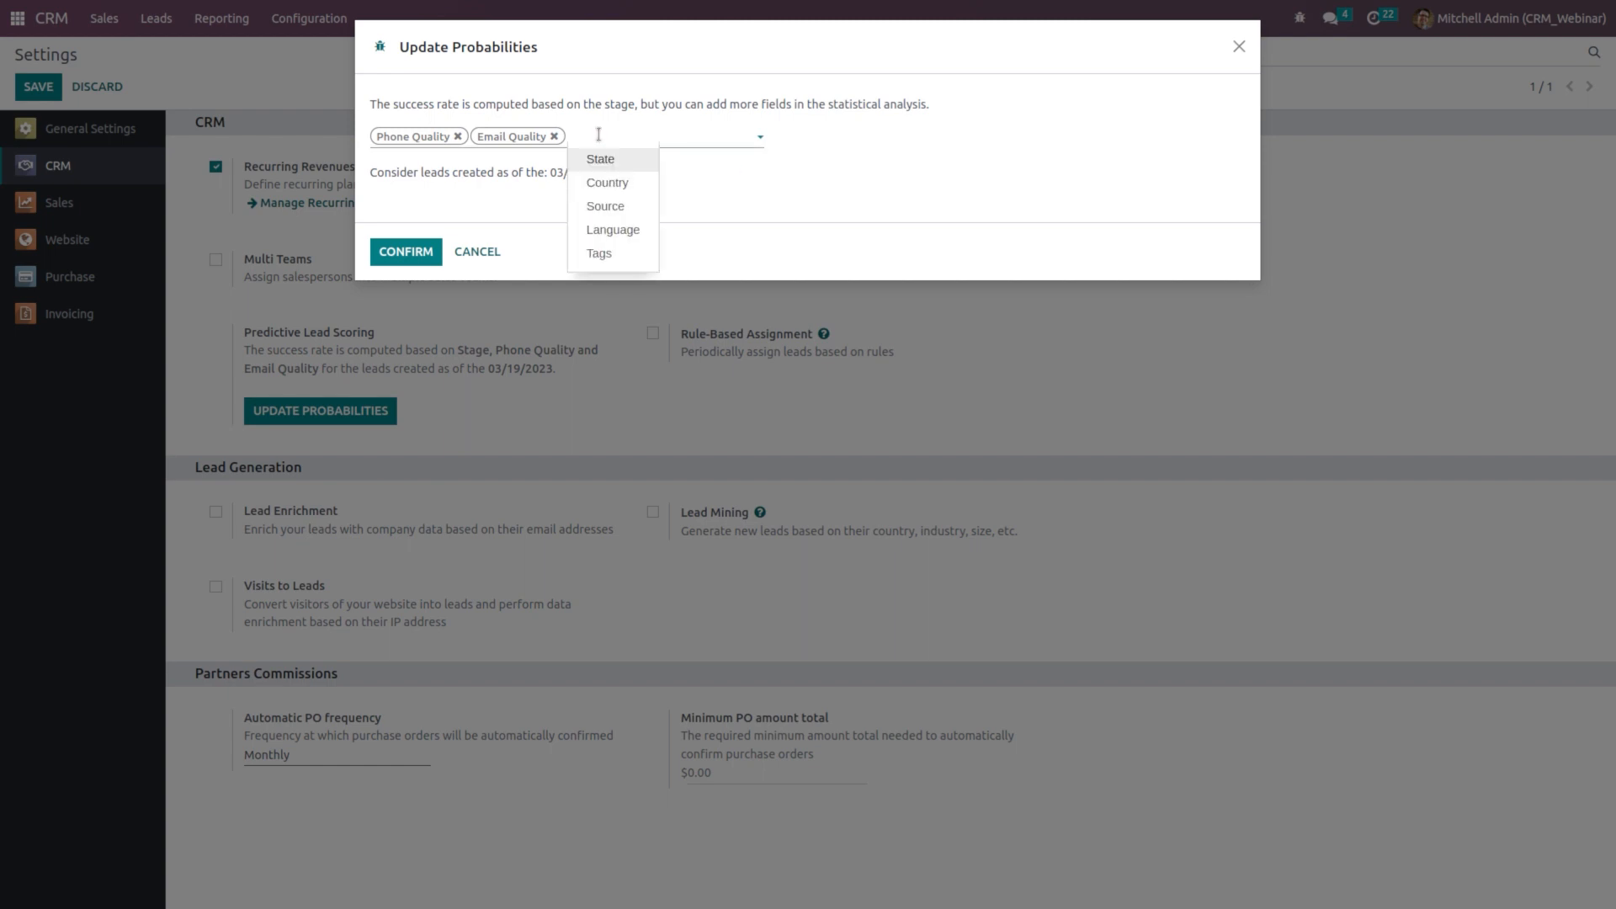
click(616, 229)
click(655, 135)
click(695, 193)
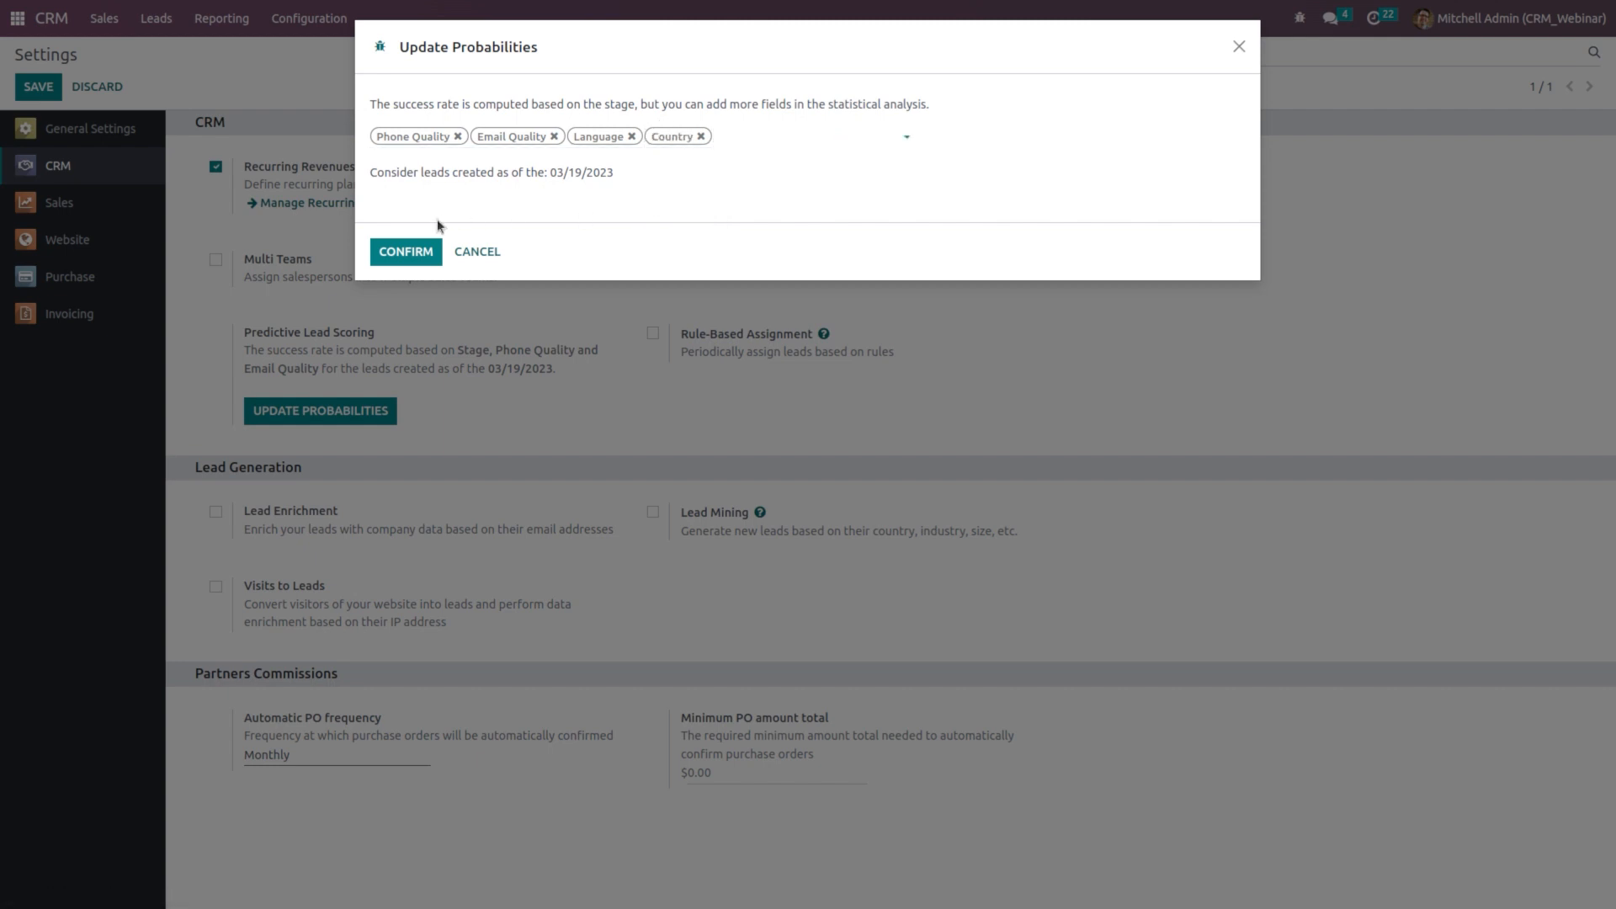
click(400, 250)
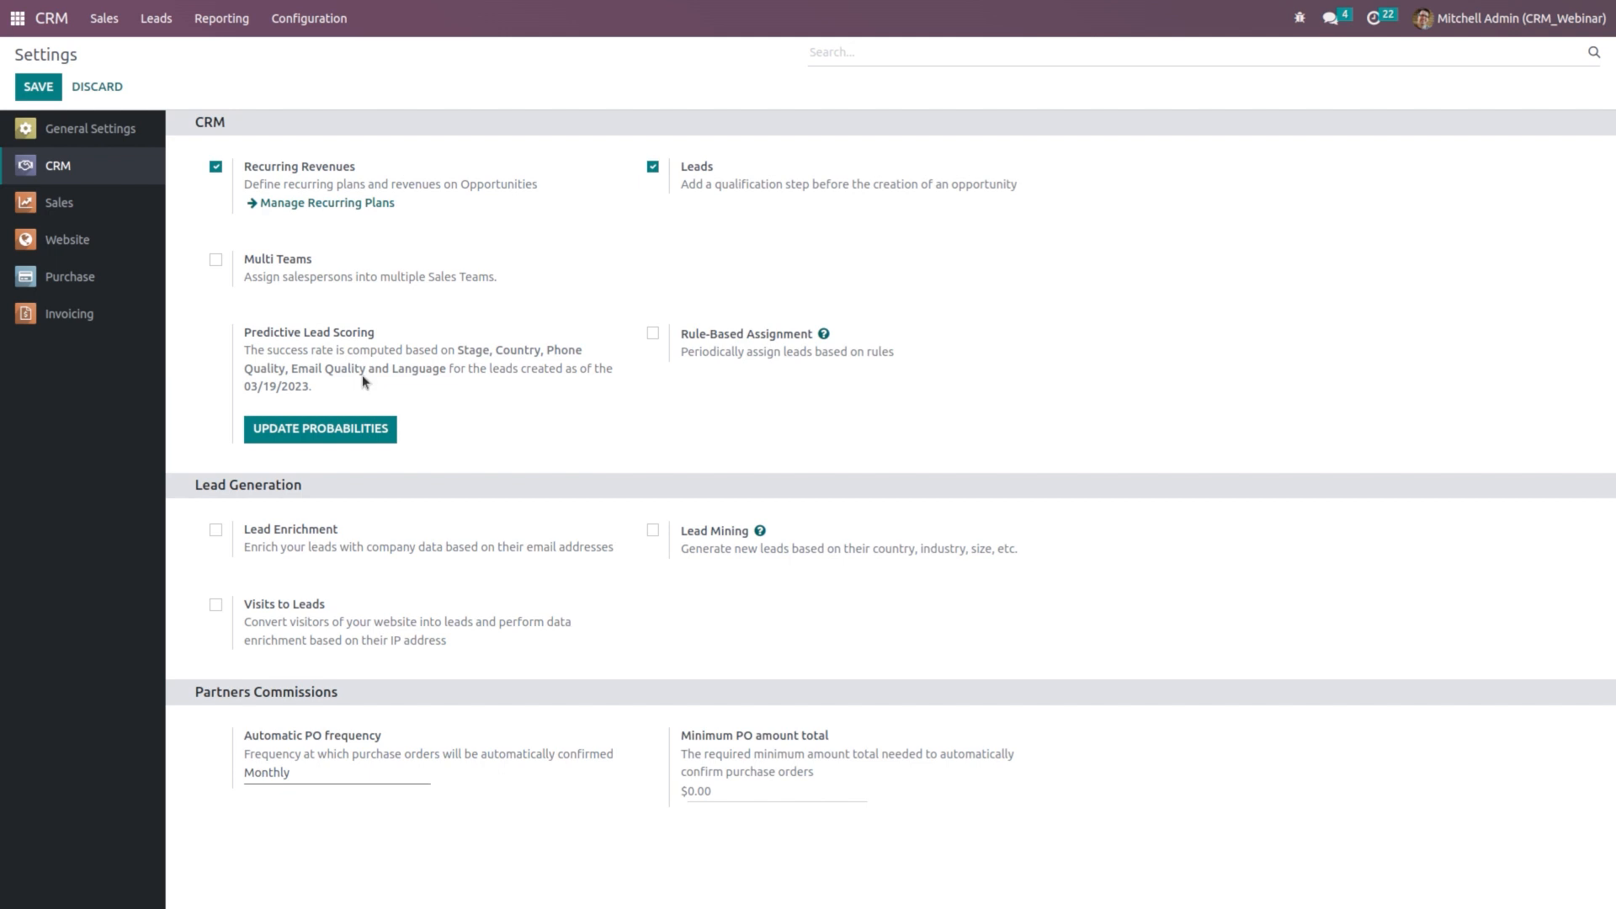
mouse_move(363, 380)
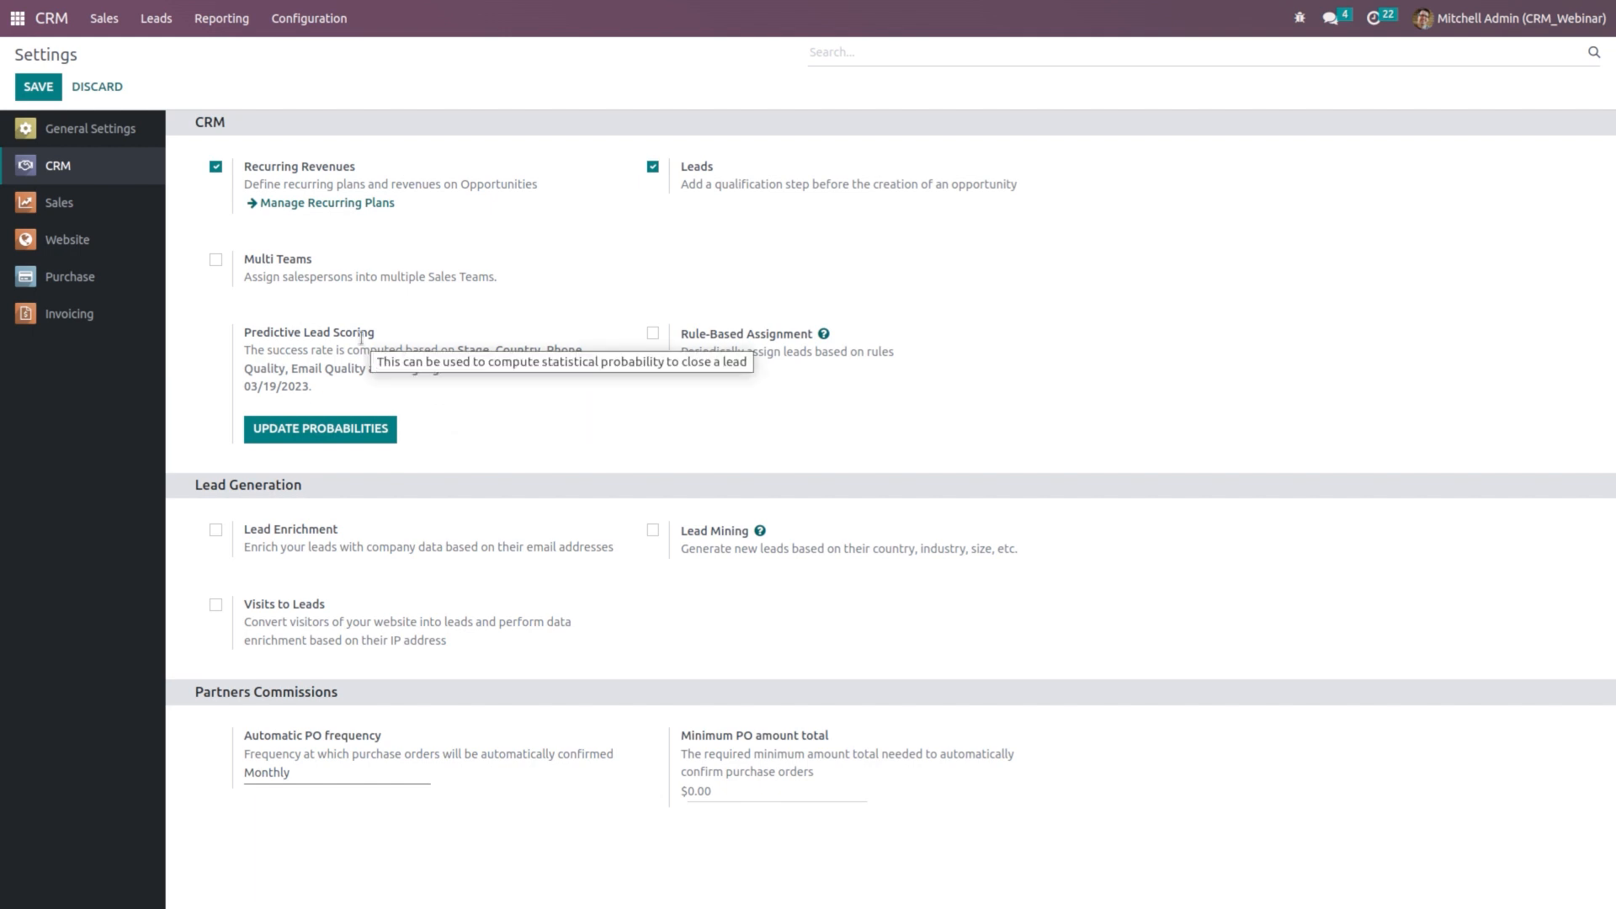
Step: Create a new lead titled 'product pricing' with Azure Interior as the customer
click(158, 17)
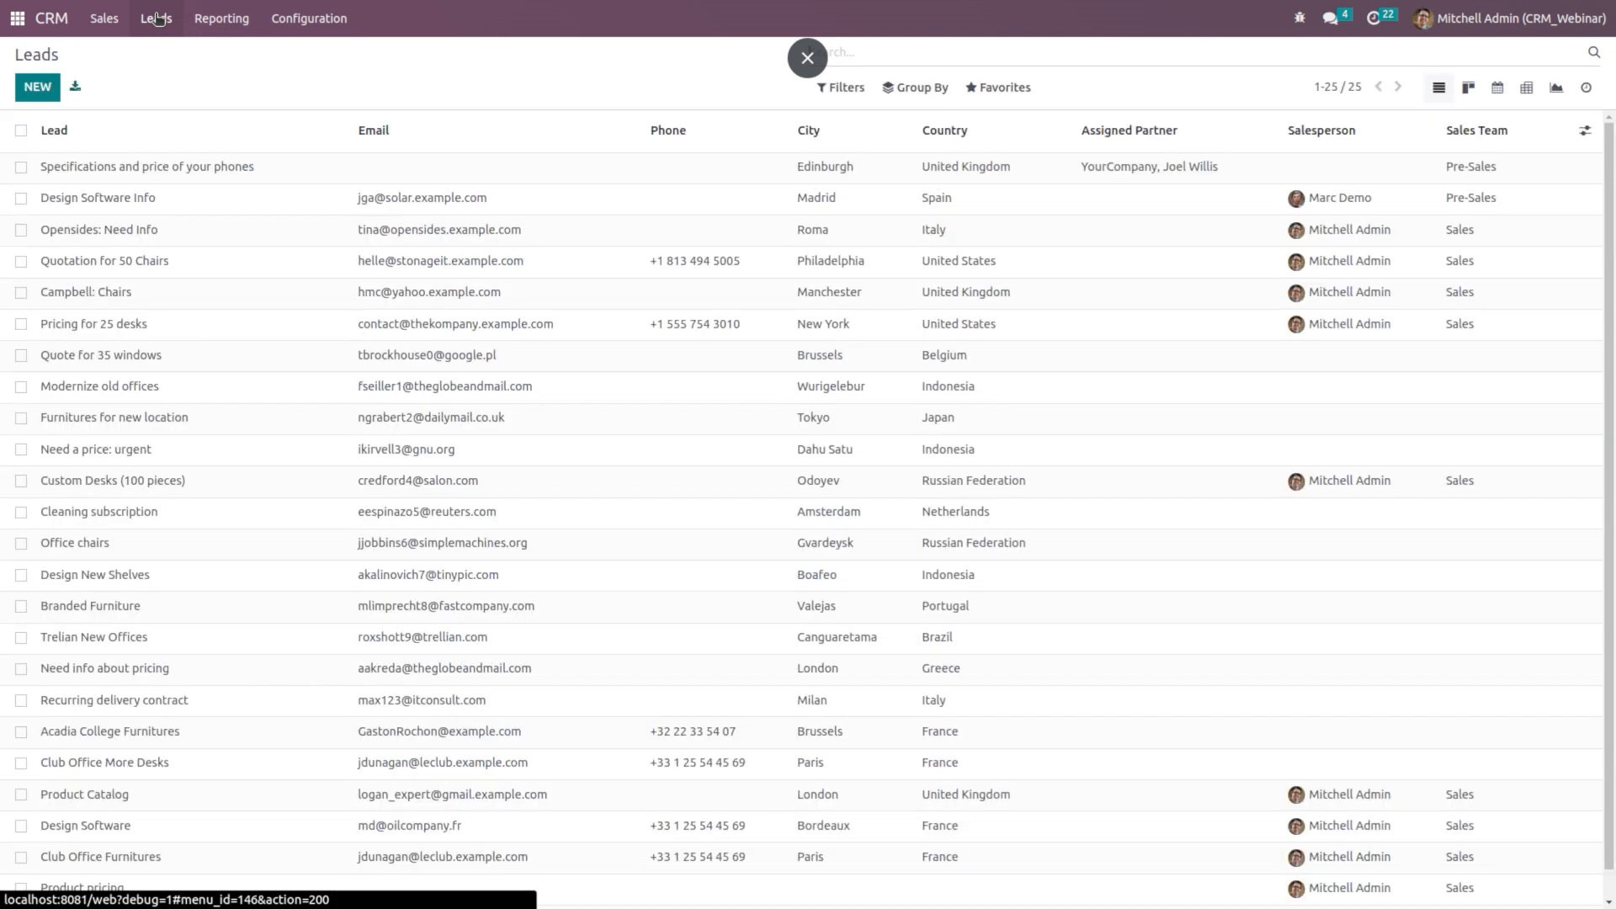
click(38, 87)
click(180, 166)
text(prod)
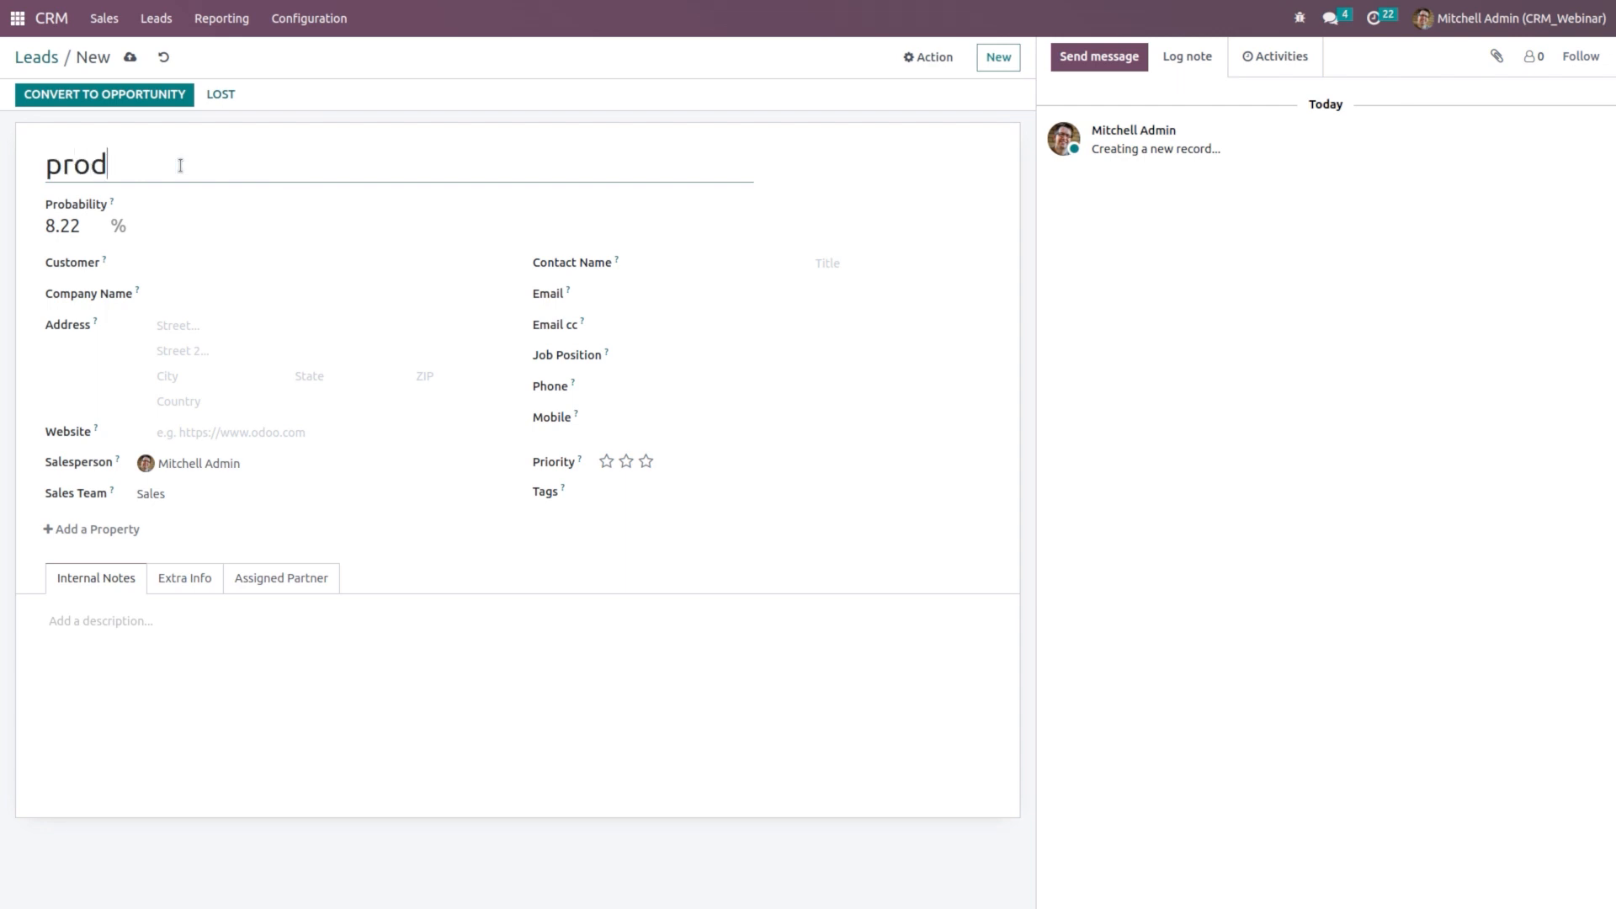
text(uct pricing)
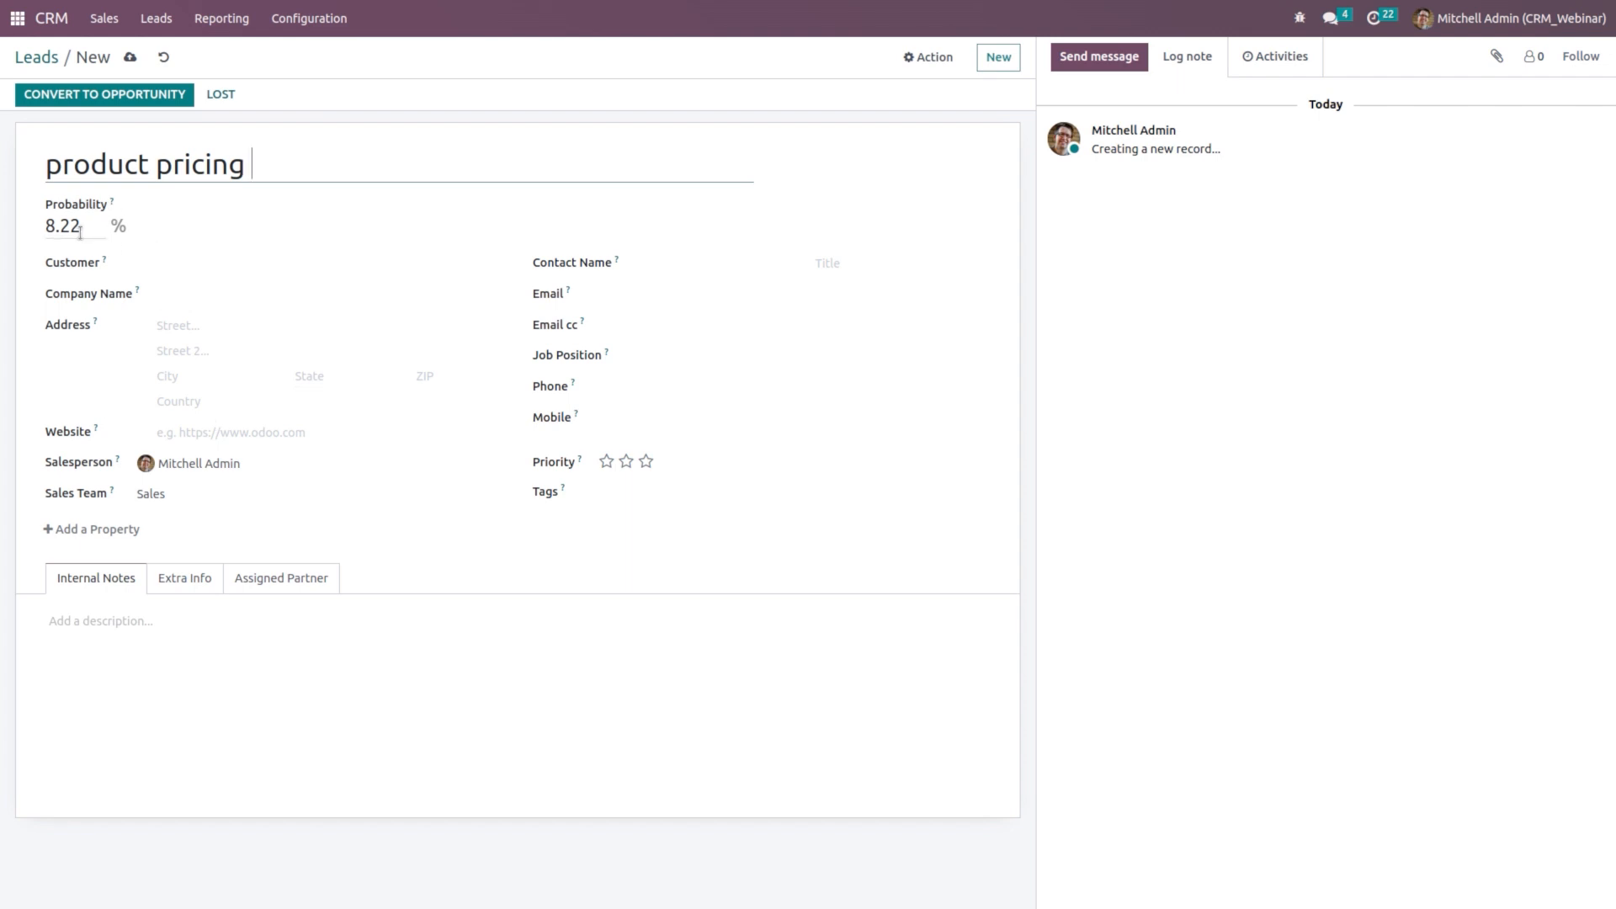
click(199, 261)
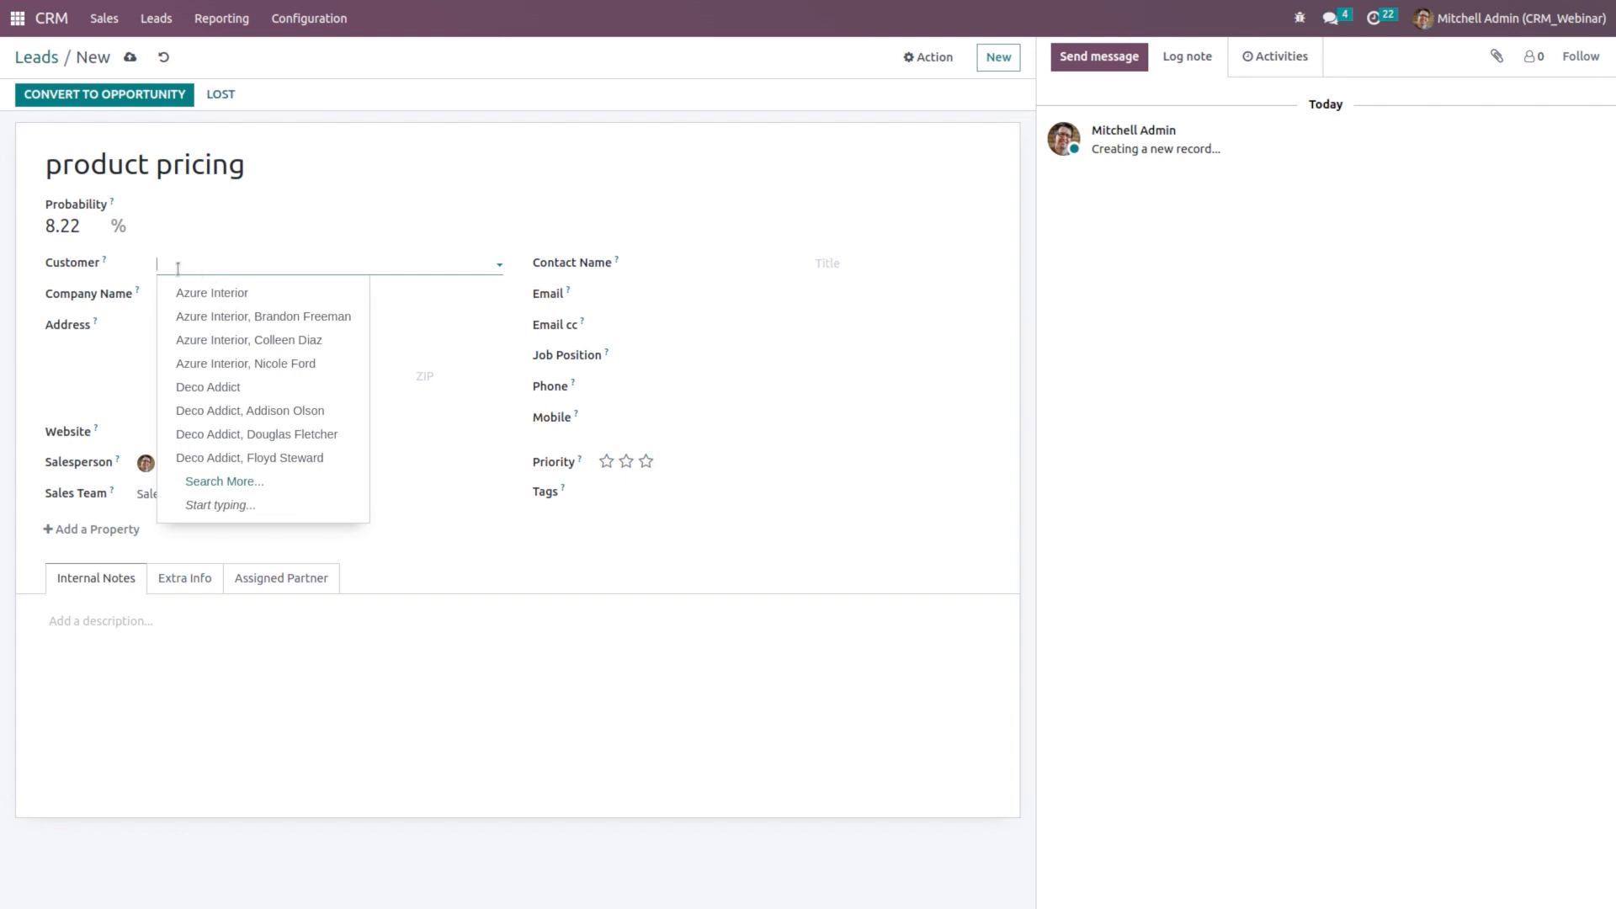
click(224, 292)
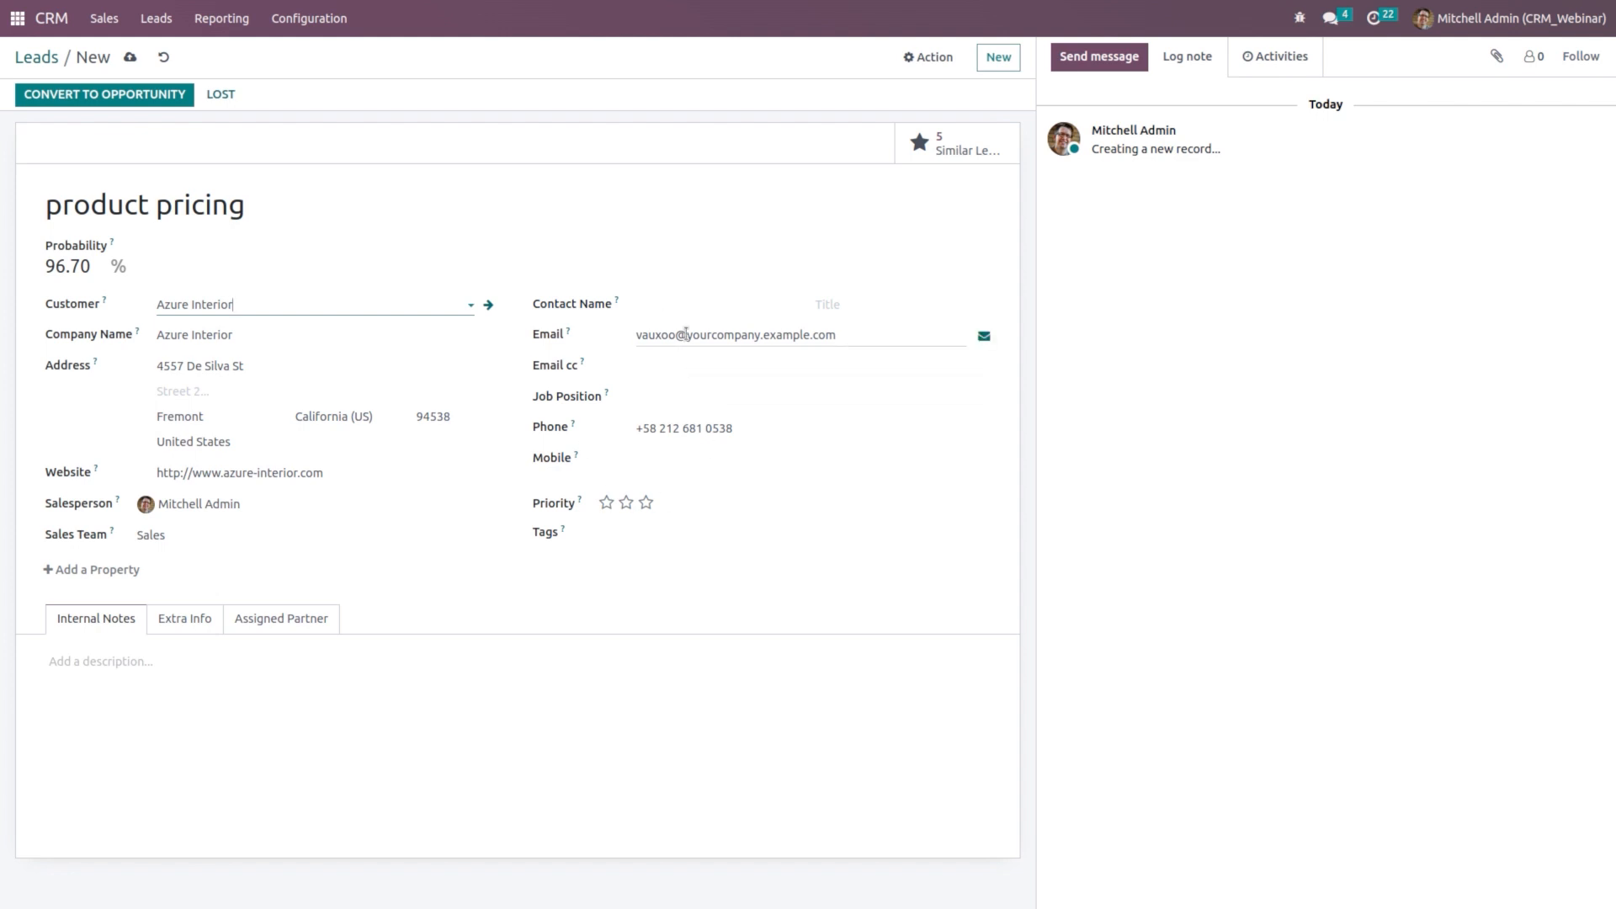
Step: Write 'Price info' in the product pricing lead's internal notes, correcting the typos
click(693, 400)
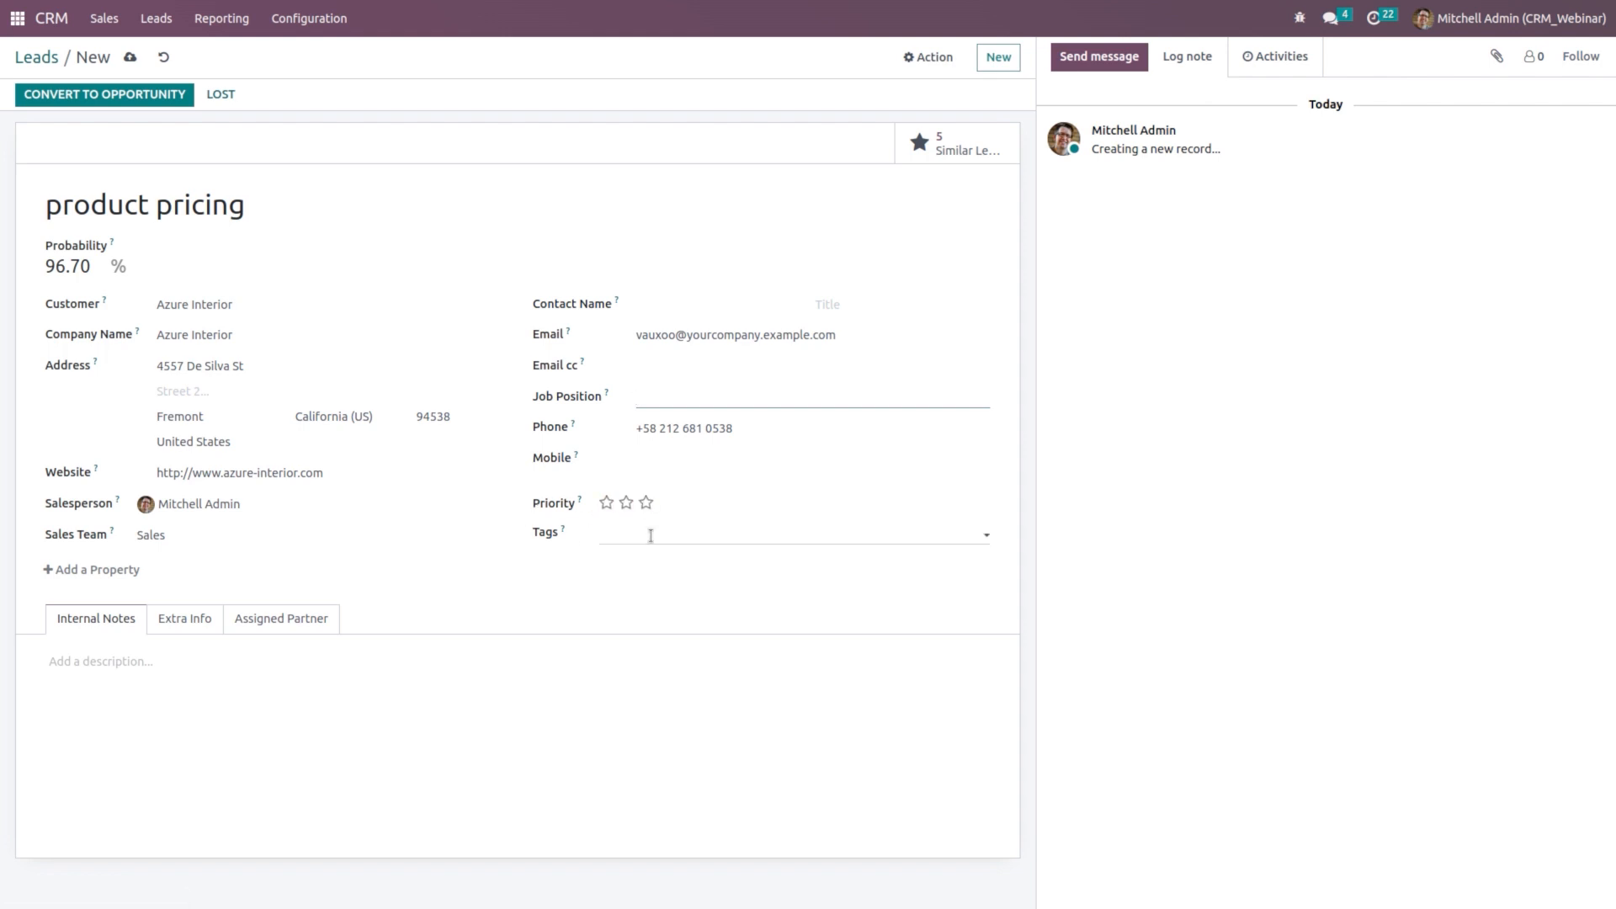
click(116, 654)
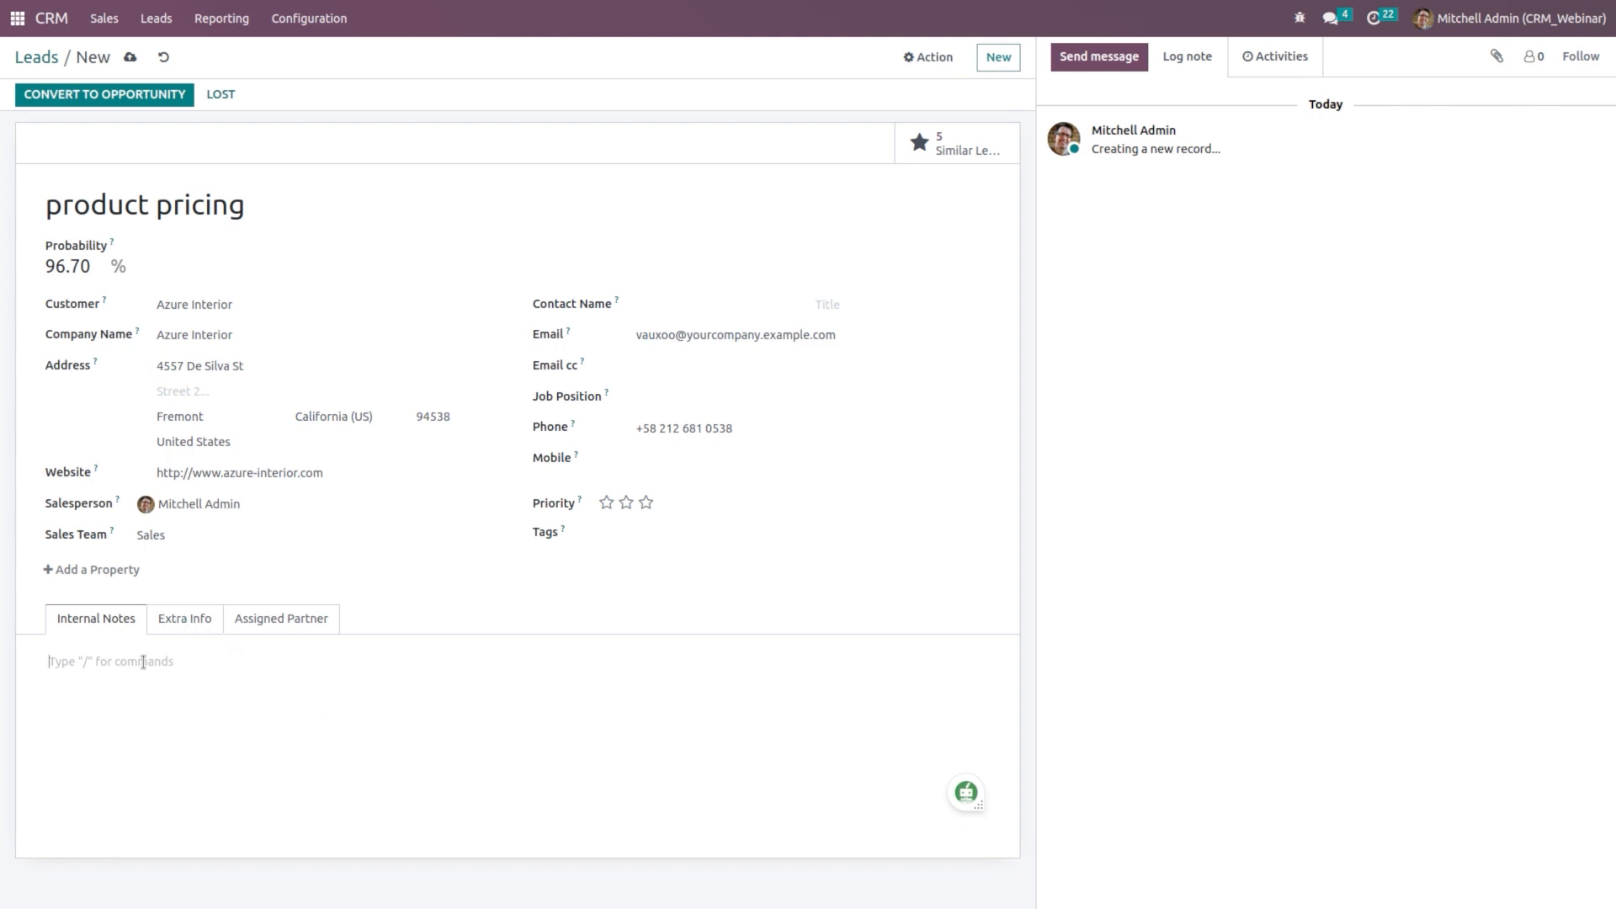
text(Pr)
text(ici)
text(=e)
key(BackSpace)
key(BackSpace)
key(BackSpace)
key(BackSpace)
text(e)
key(BackSpace)
text(ce info)
click(197, 623)
Step: Check the Extra Info Source and Referred By fields, leaving them empty, then view Assigned Partner
scroll(262, 704, down, 1)
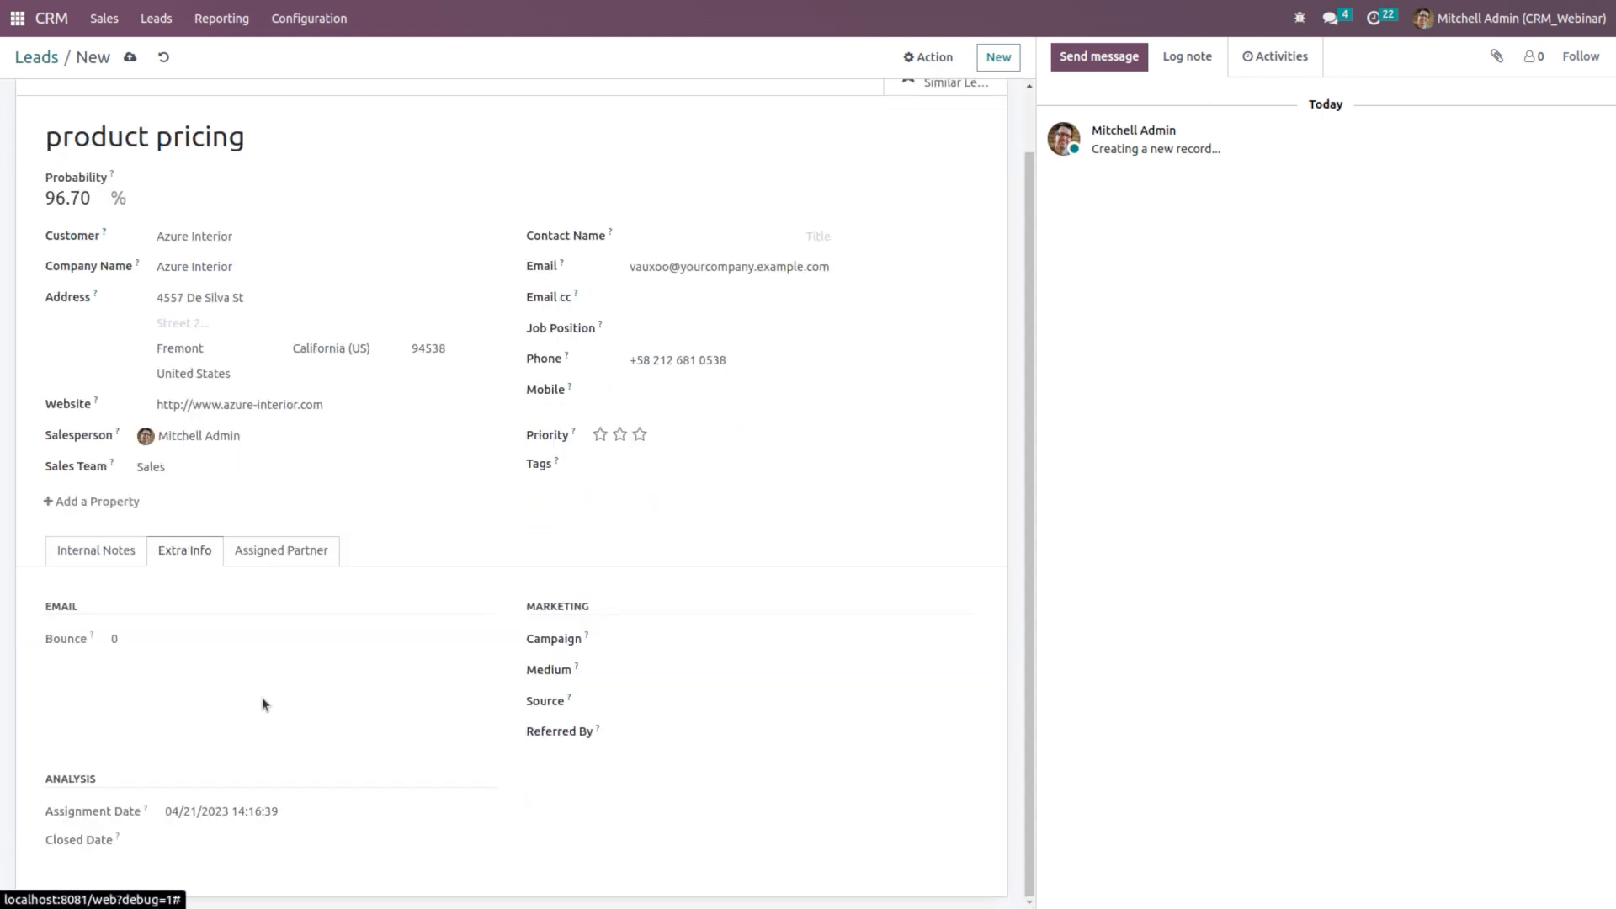
mouse_move(89, 637)
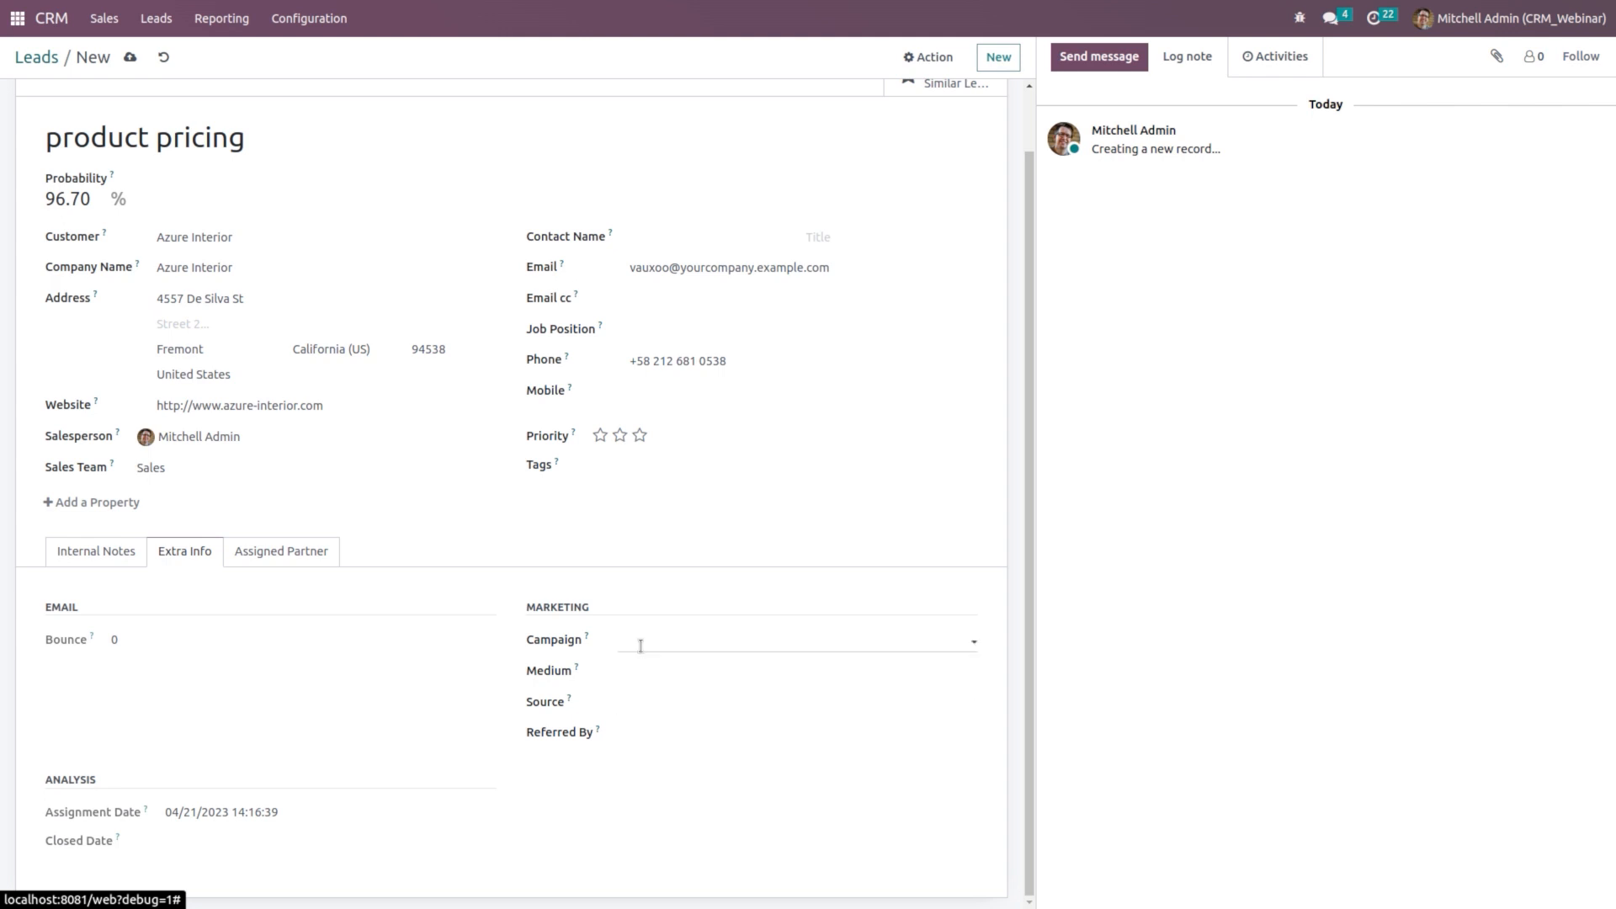
click(636, 702)
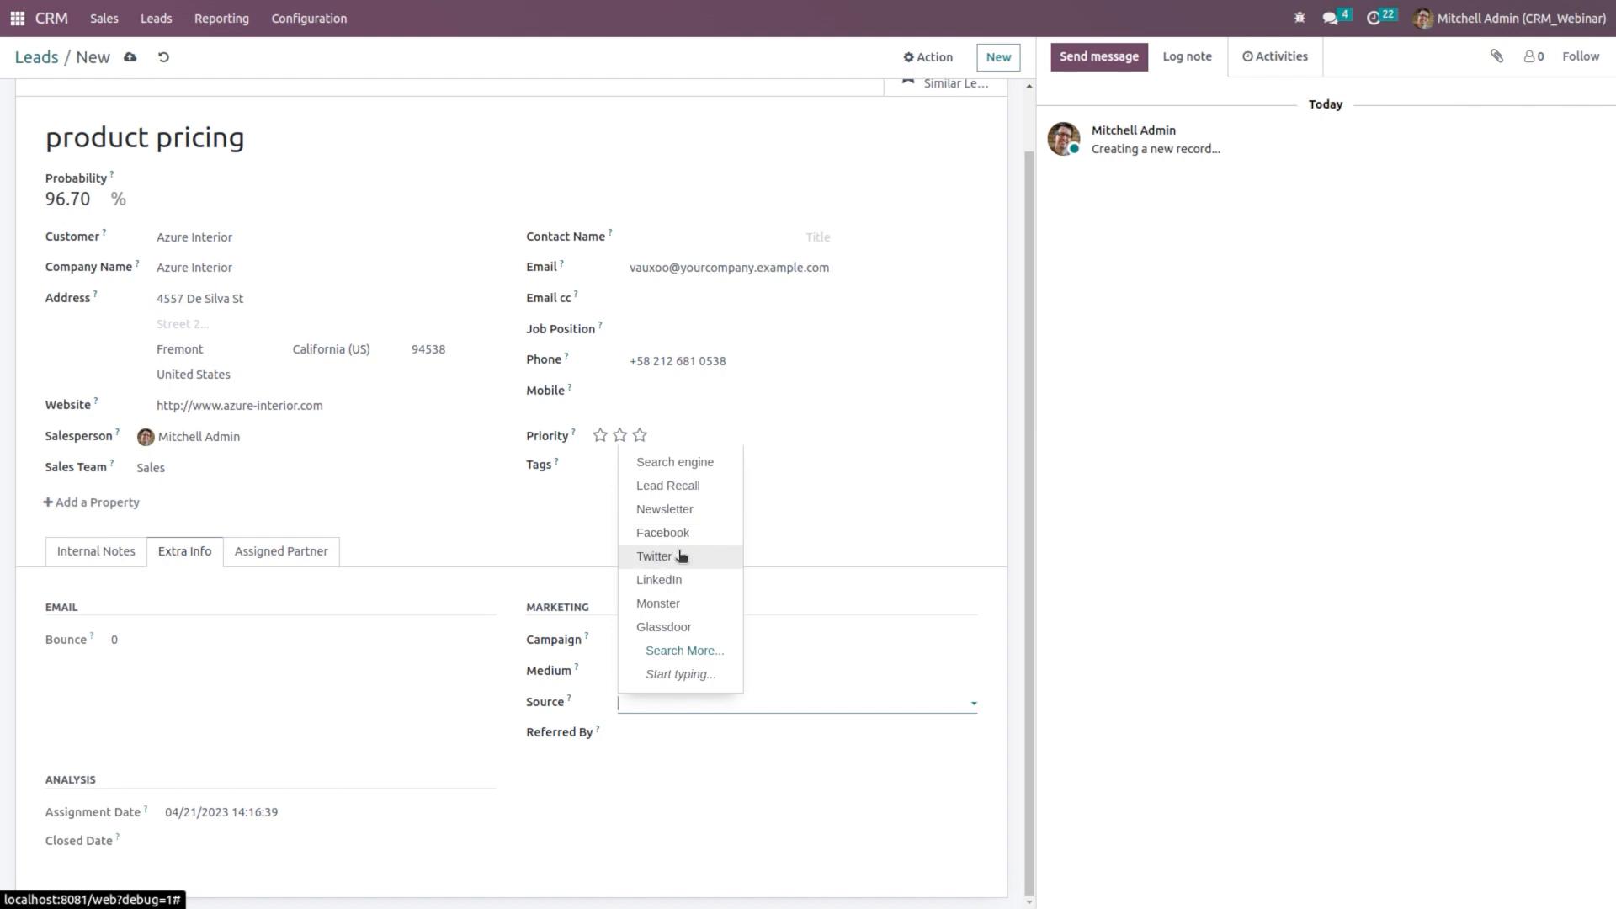
click(679, 734)
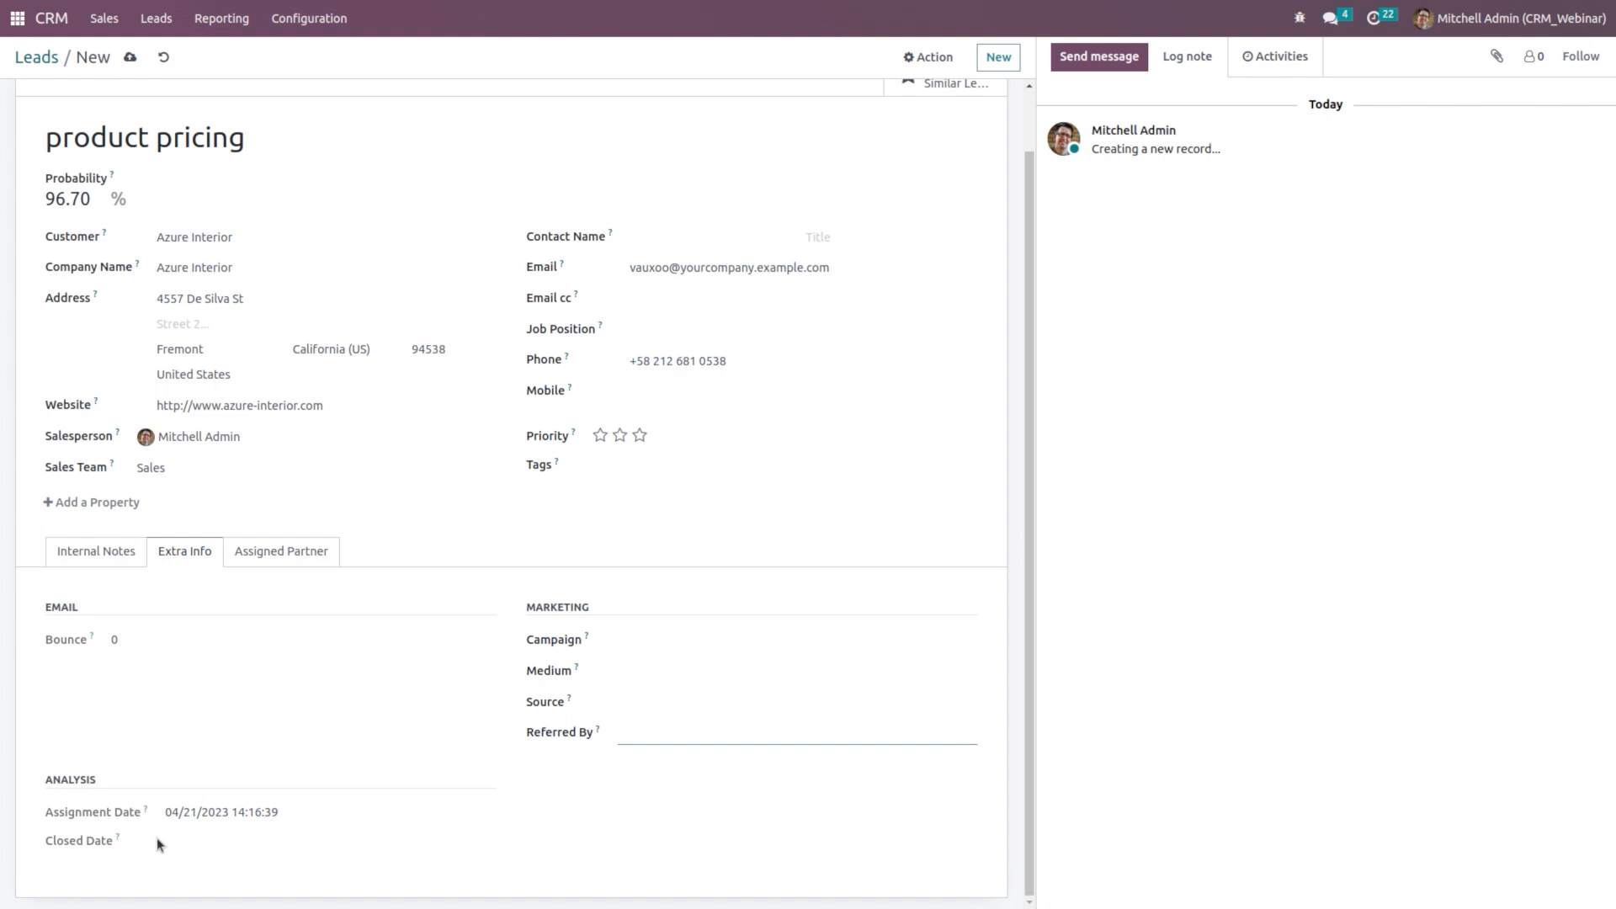
click(285, 557)
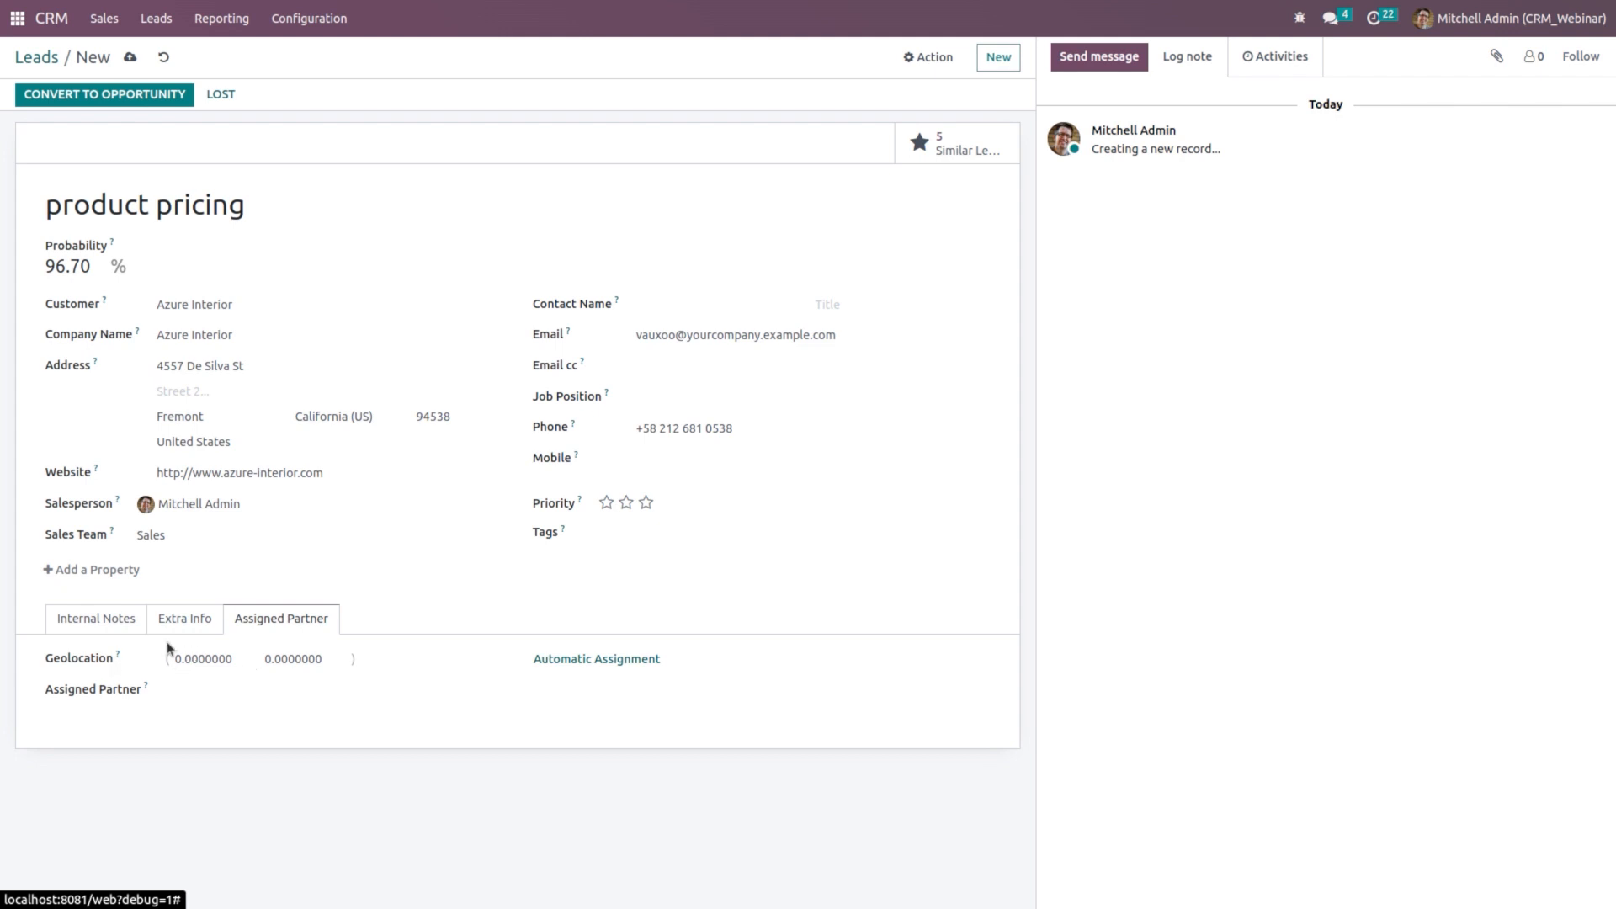
Step: Return to the Internal Notes tab and open the 5 Similar Leads view
click(81, 627)
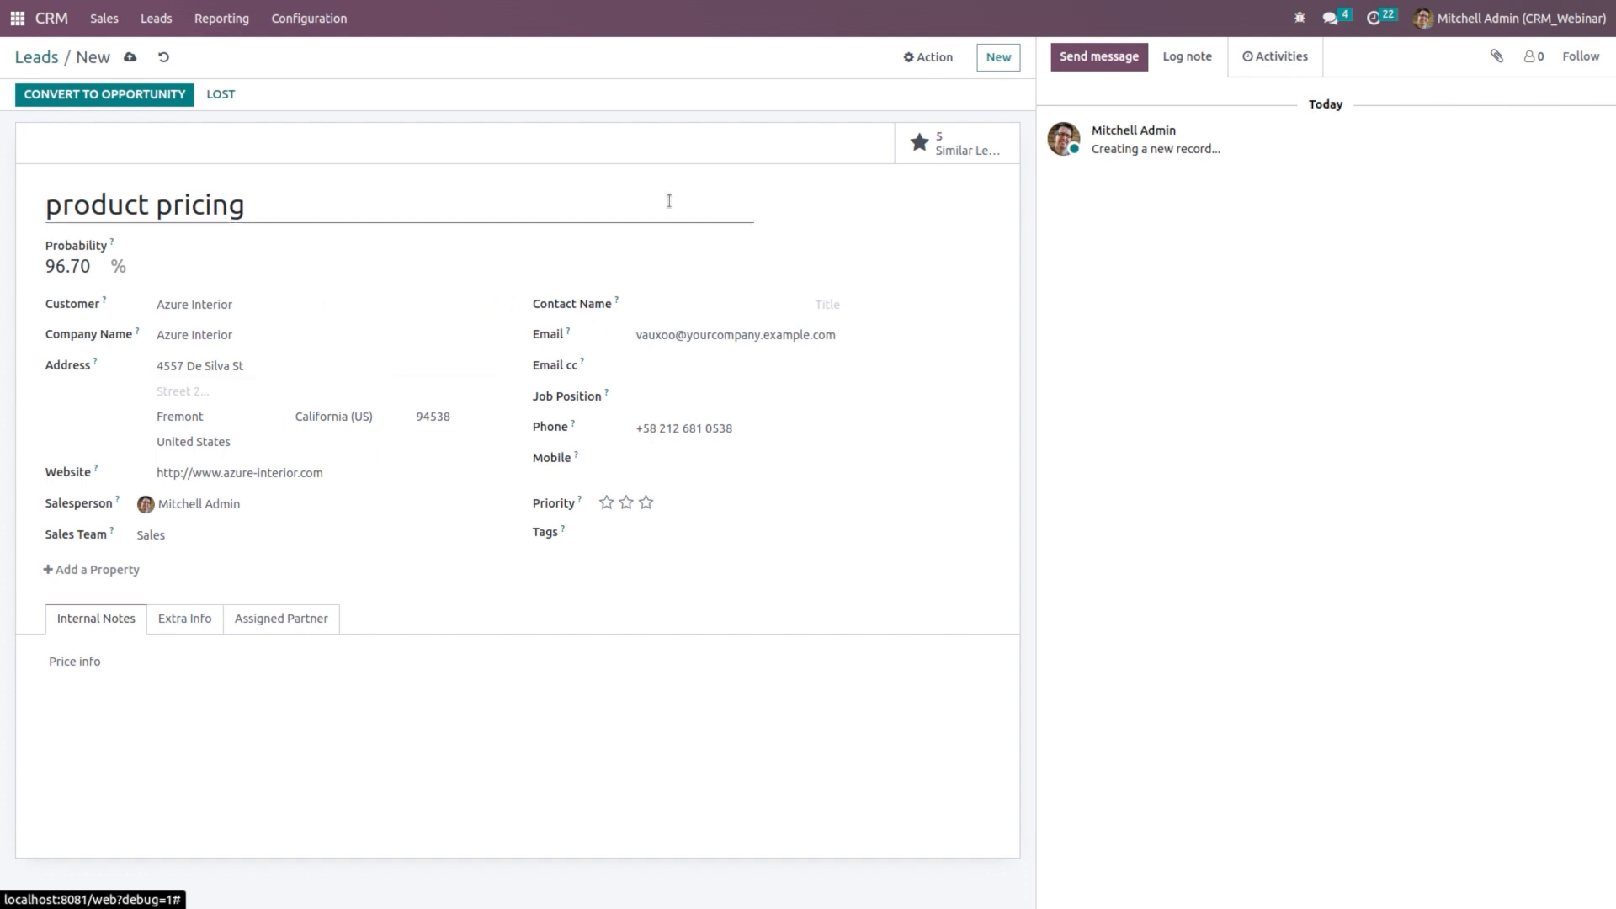
click(987, 152)
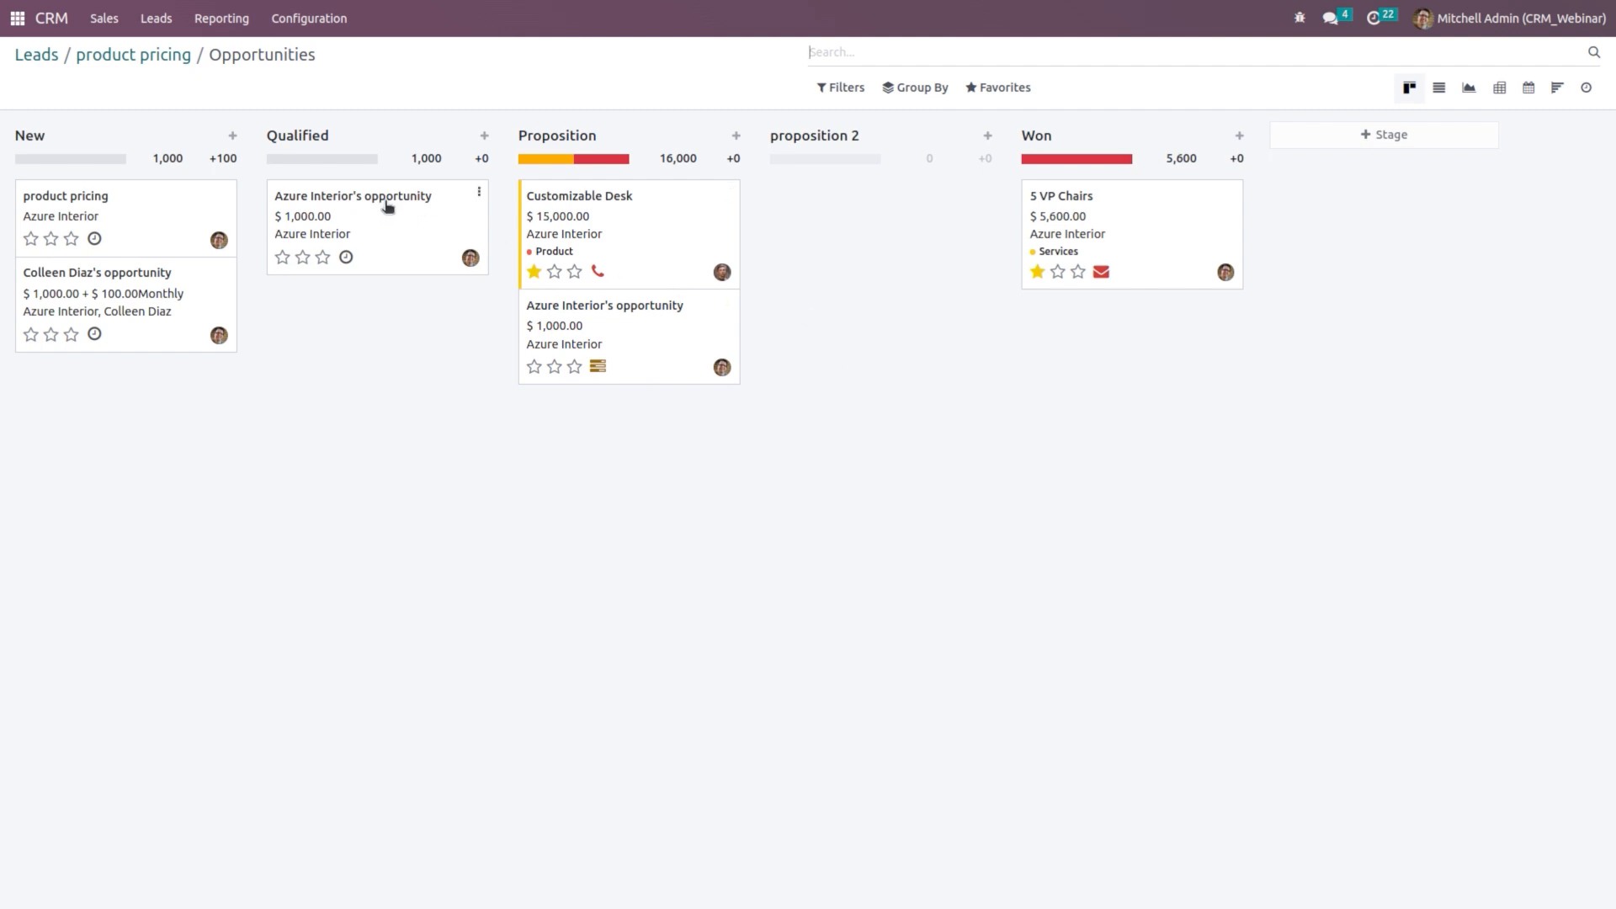
Step: Return to the product pricing lead form via its breadcrumb
click(152, 53)
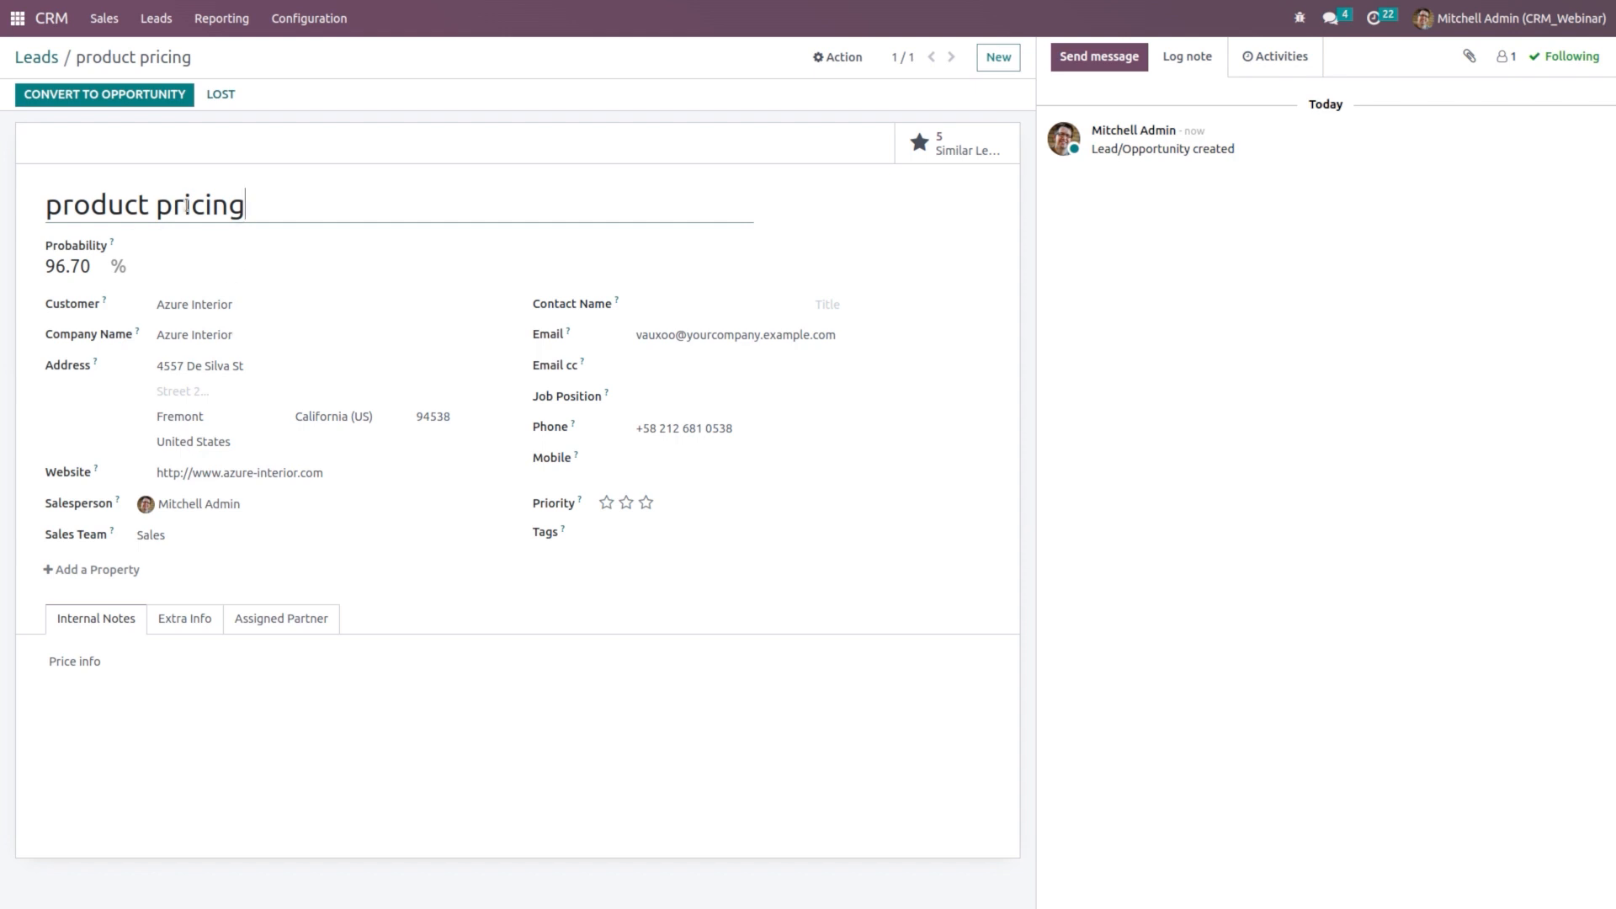
Step: Reopen the conversion dialog for the product pricing lead and select 'Convert to opportunity'
click(98, 98)
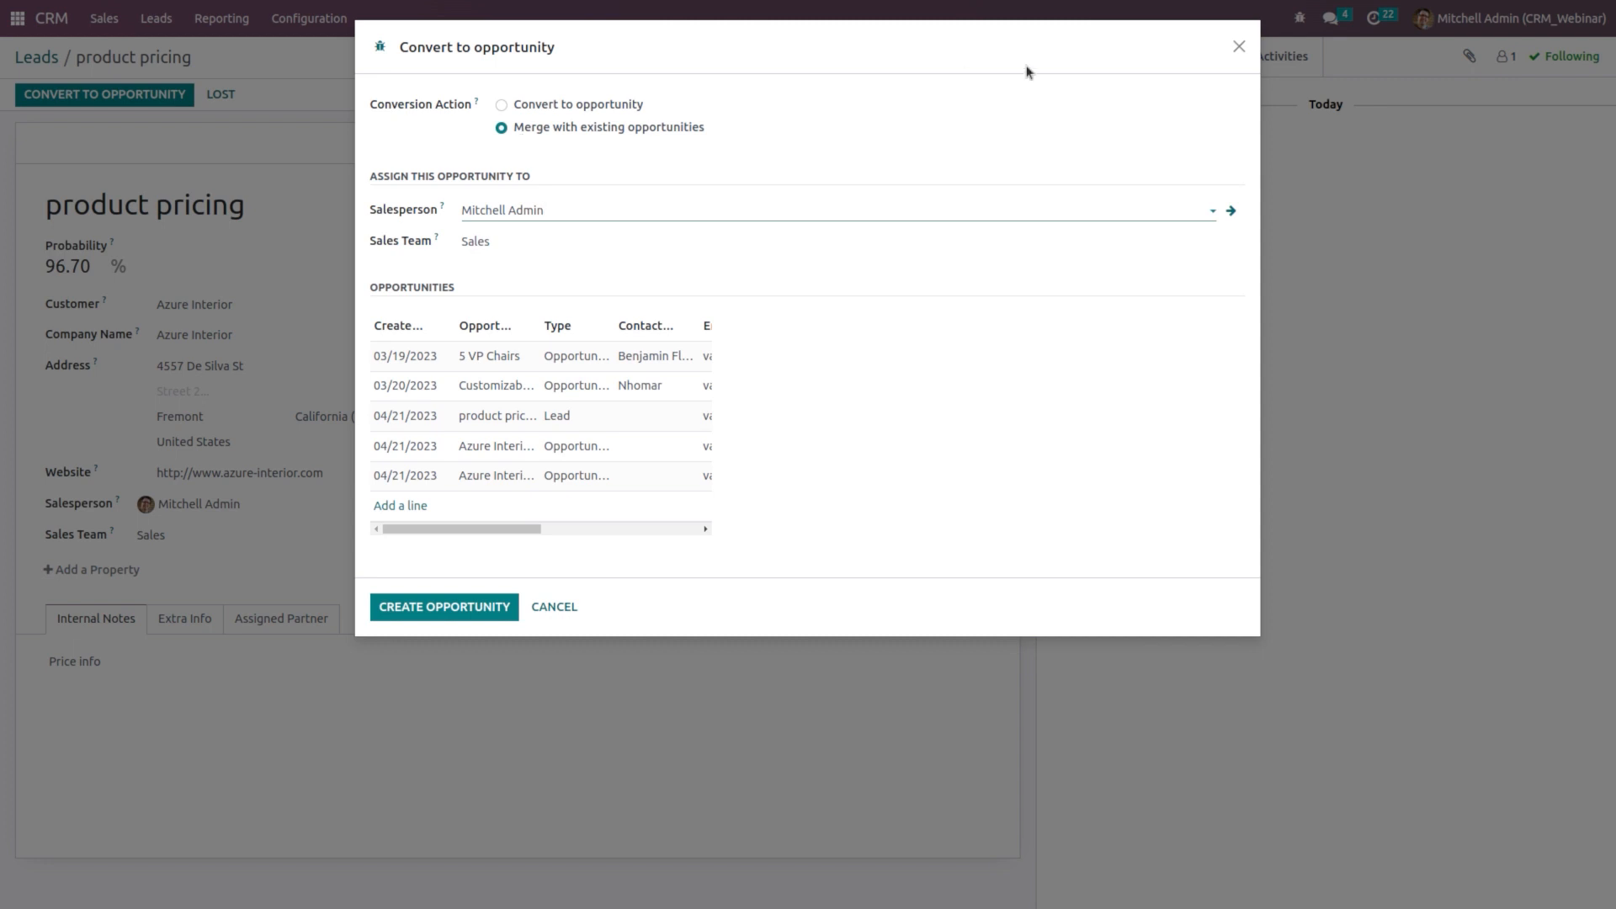
click(1239, 48)
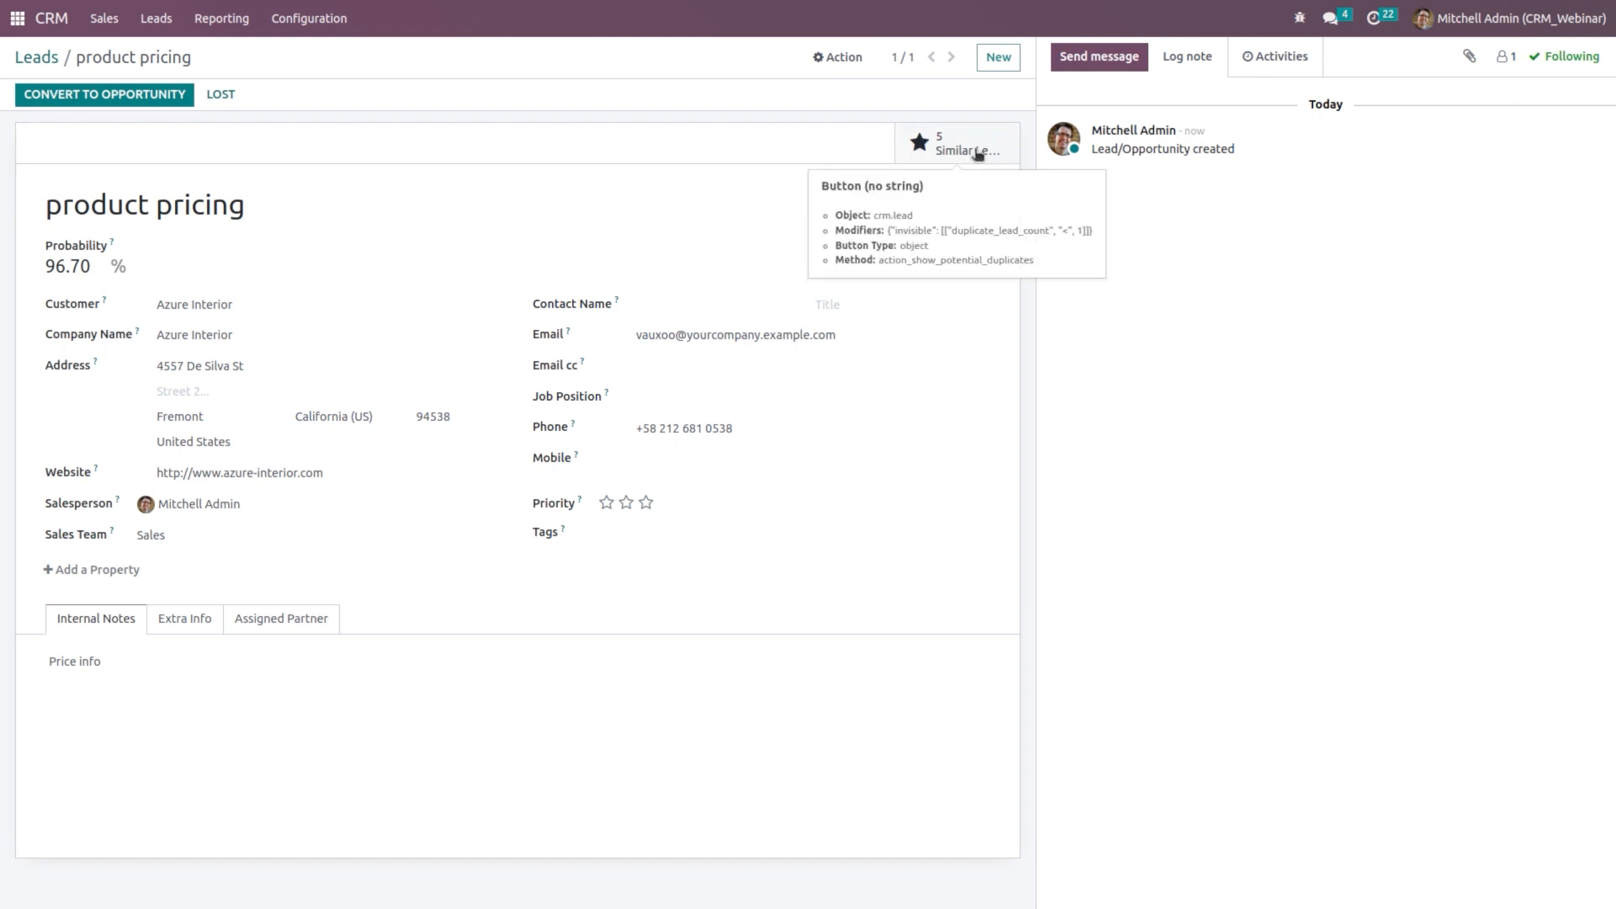
click(135, 95)
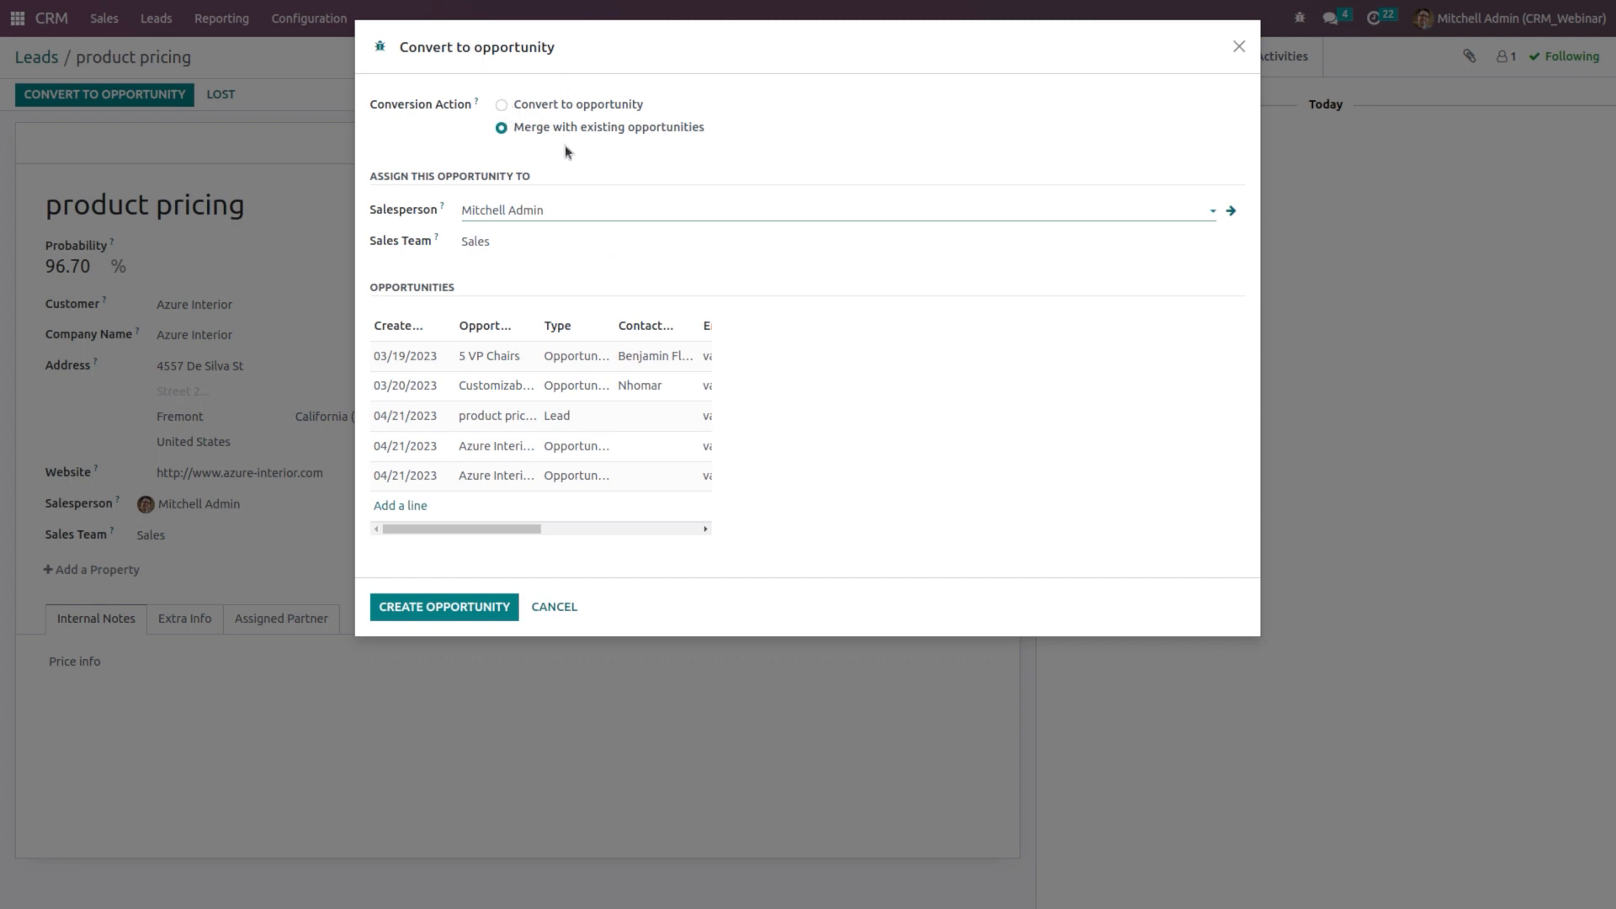
click(521, 109)
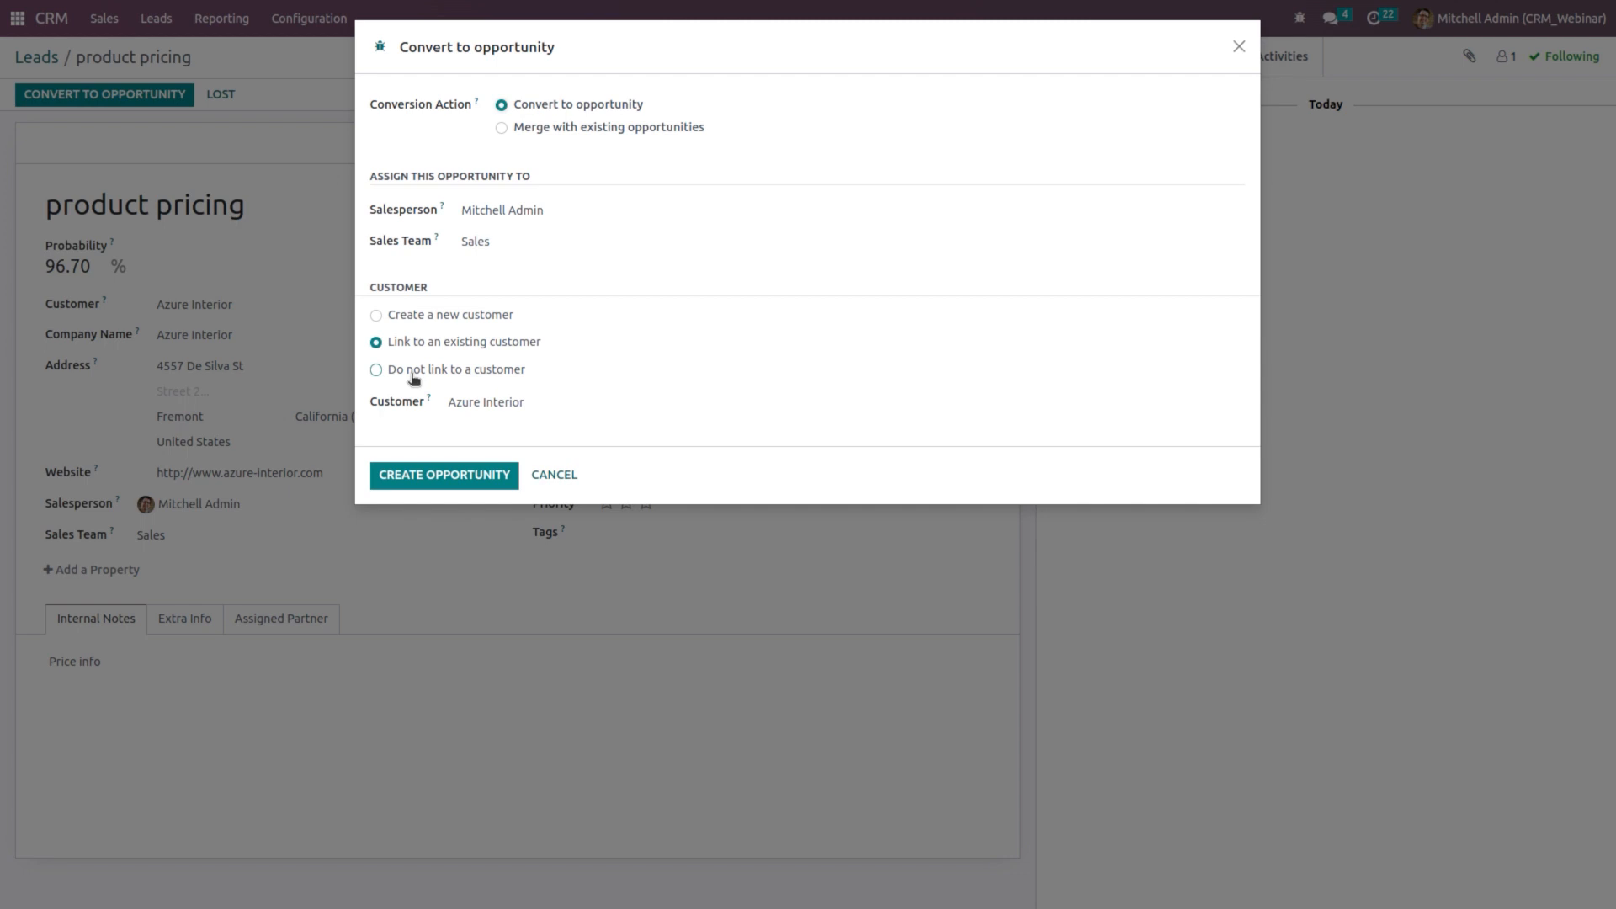
Step: Convert the product pricing lead to an opportunity linked to existing customer Azure Interior
click(413, 378)
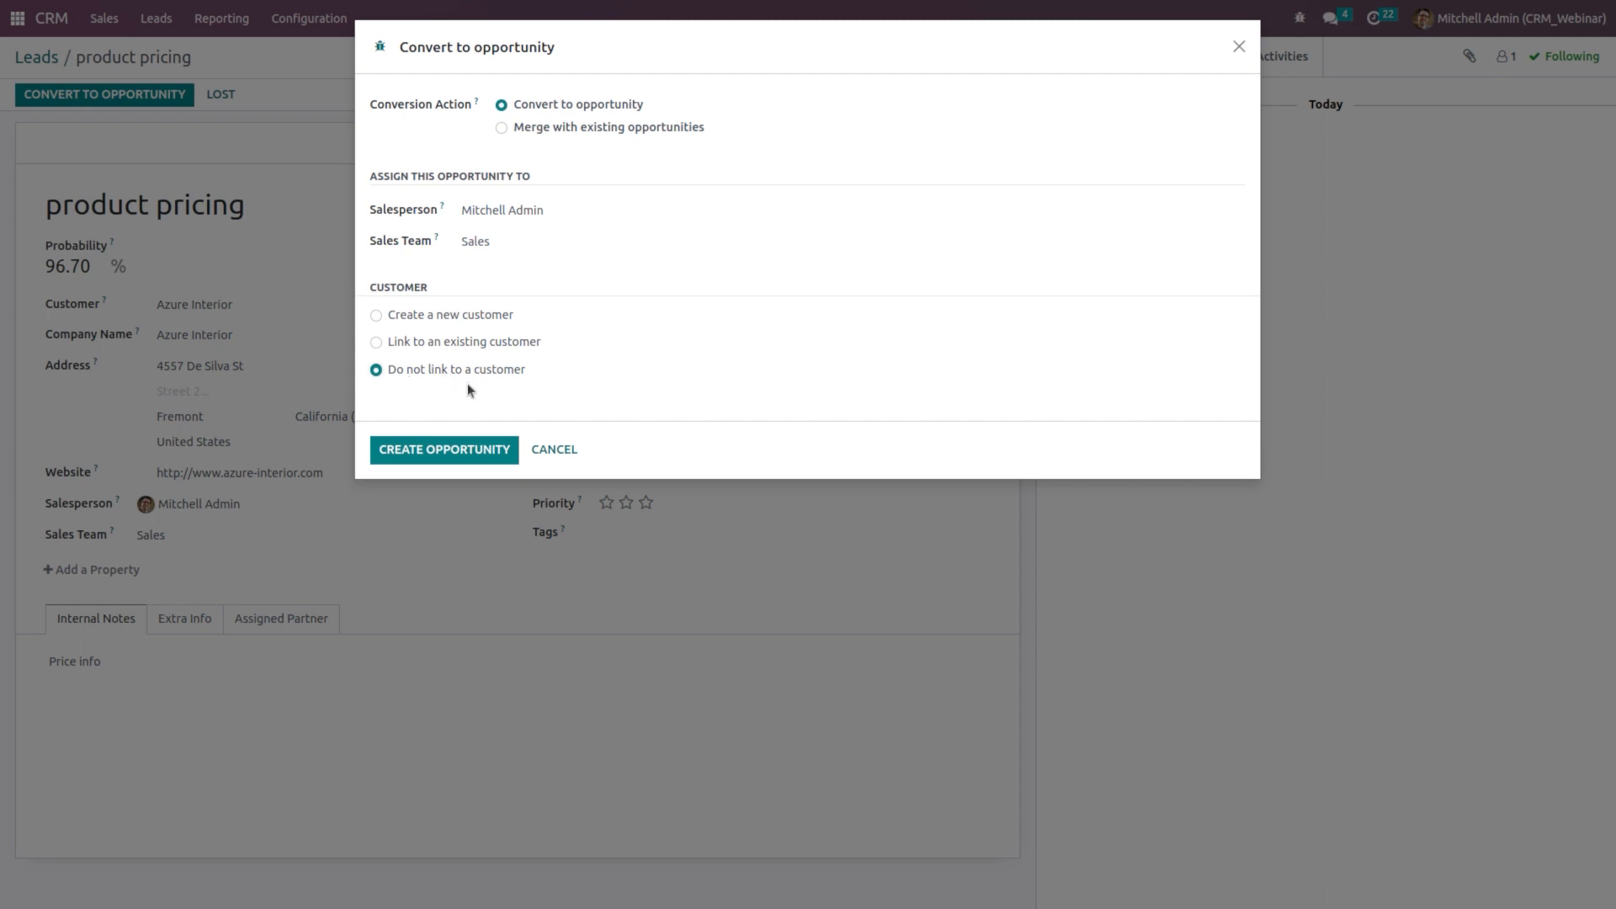
click(437, 320)
click(411, 346)
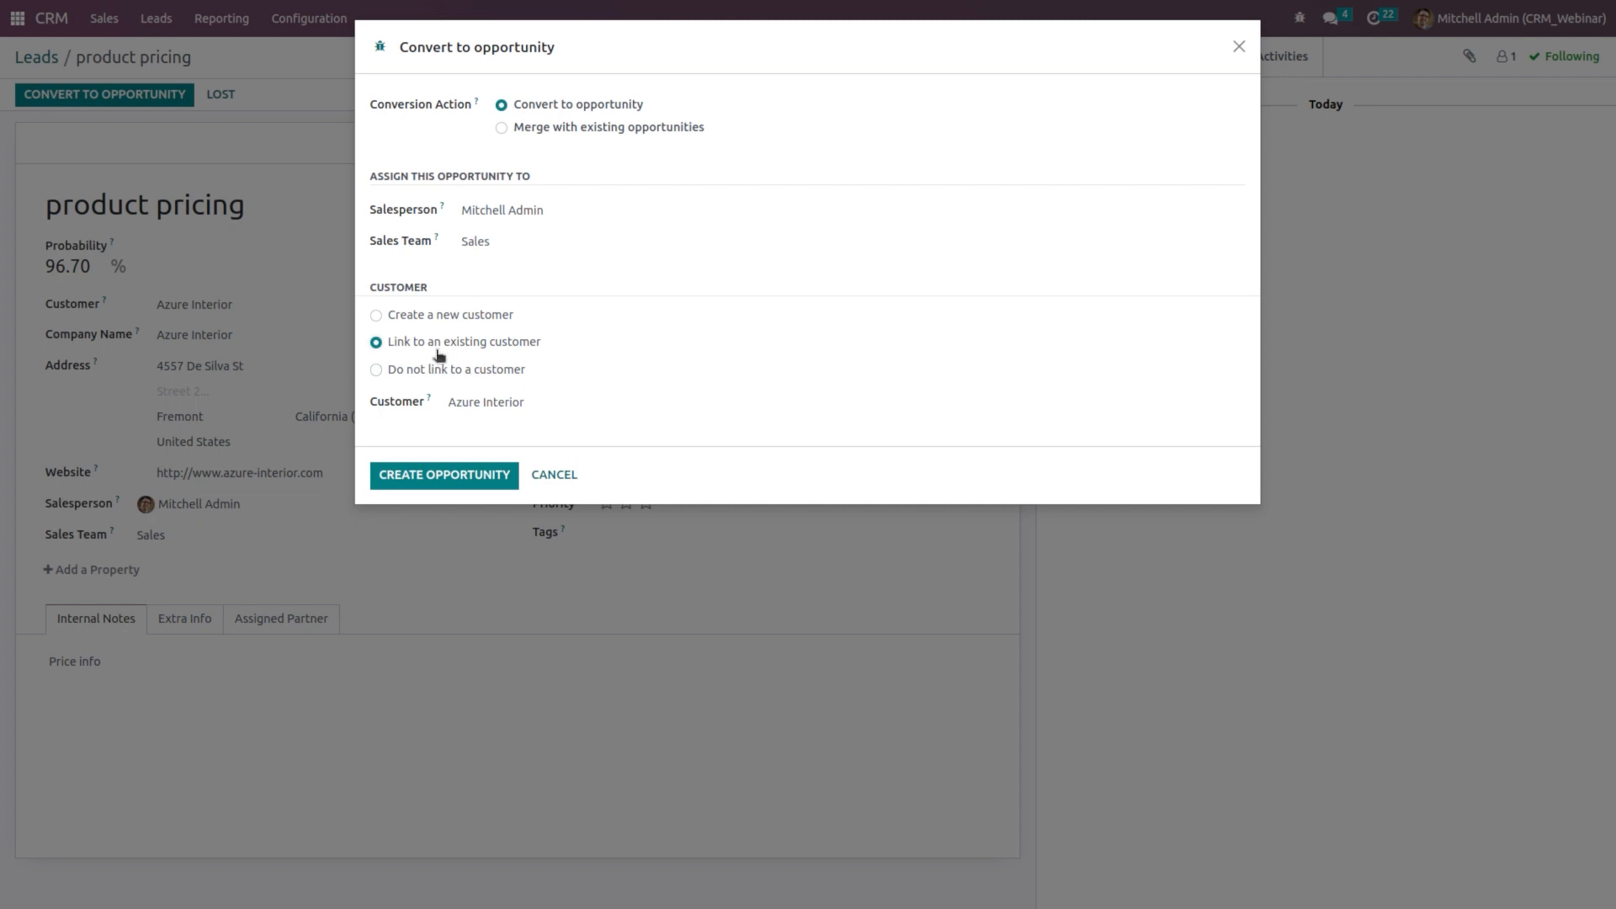
click(553, 401)
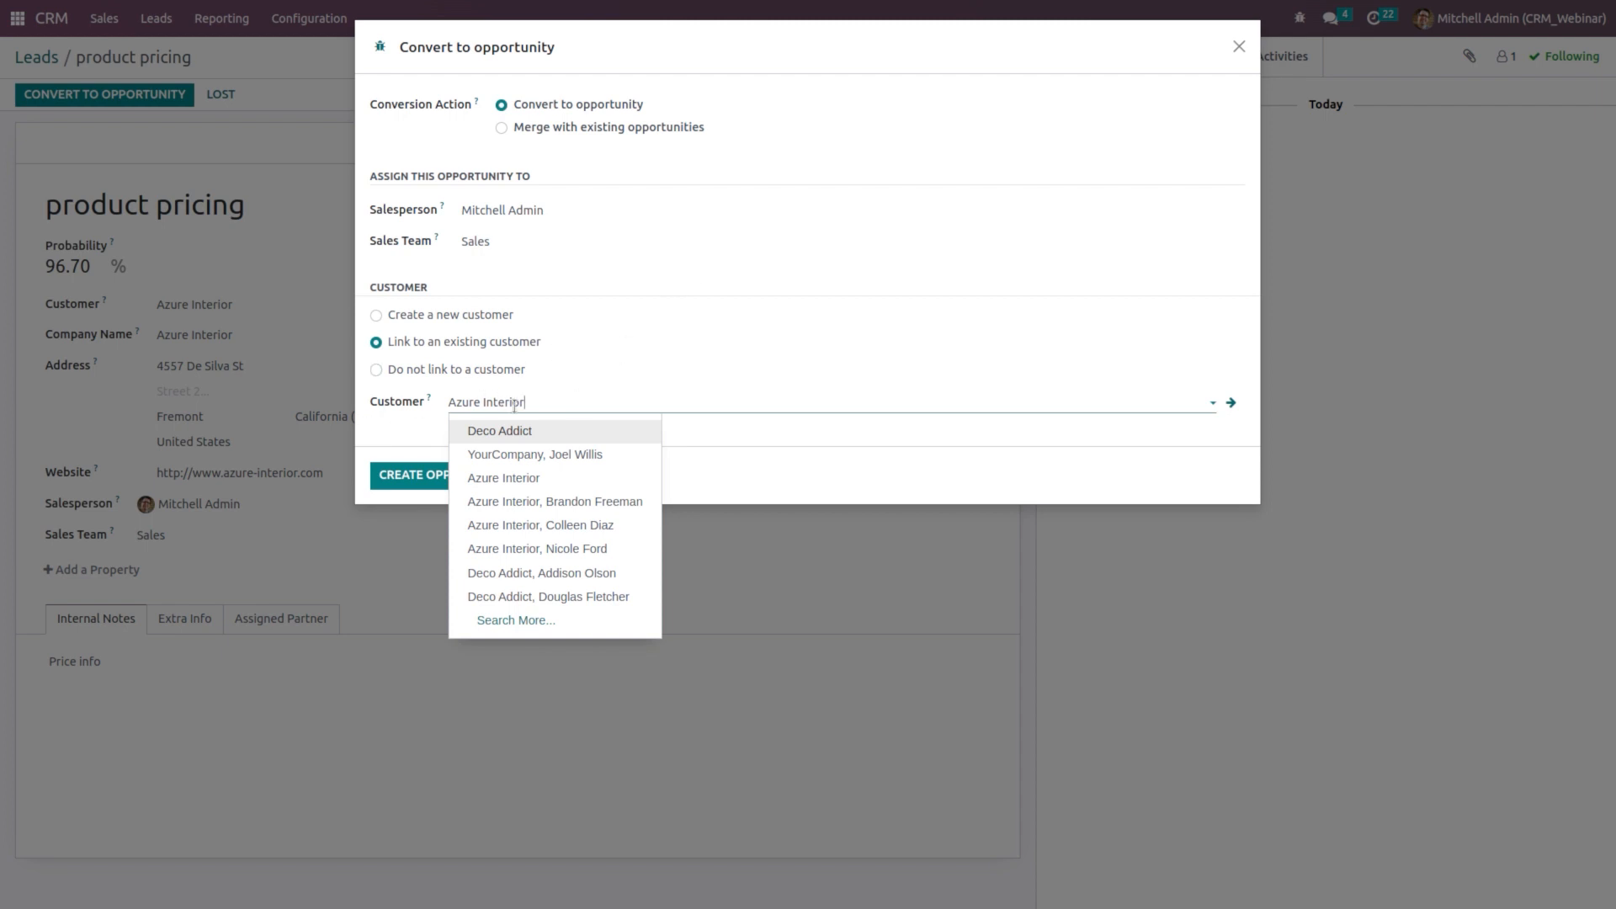
click(411, 436)
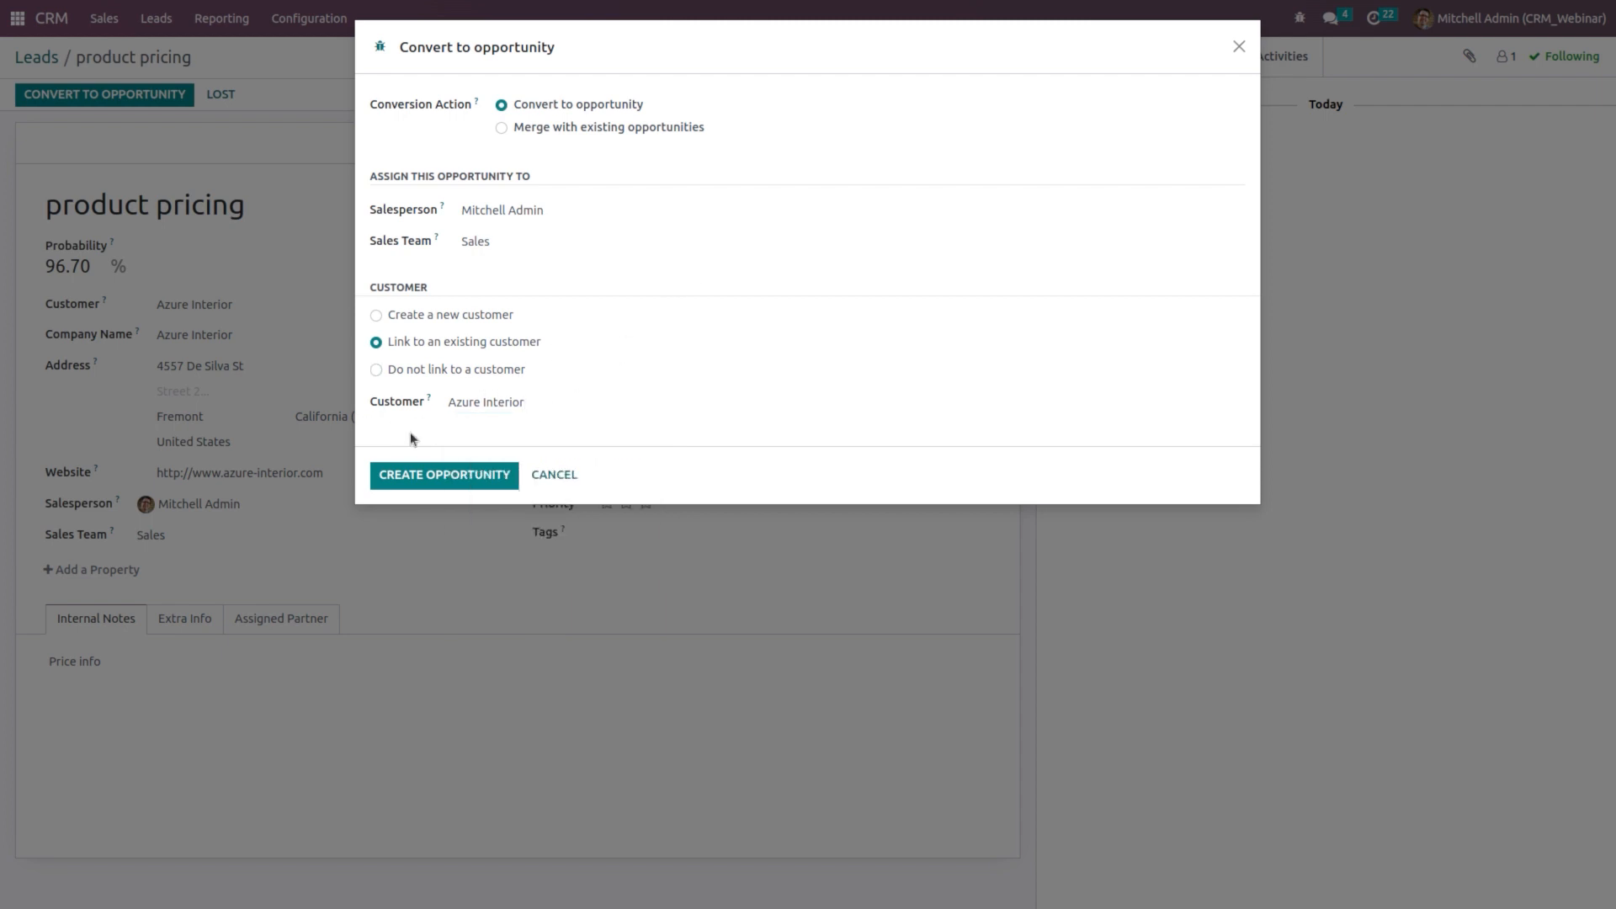
click(490, 473)
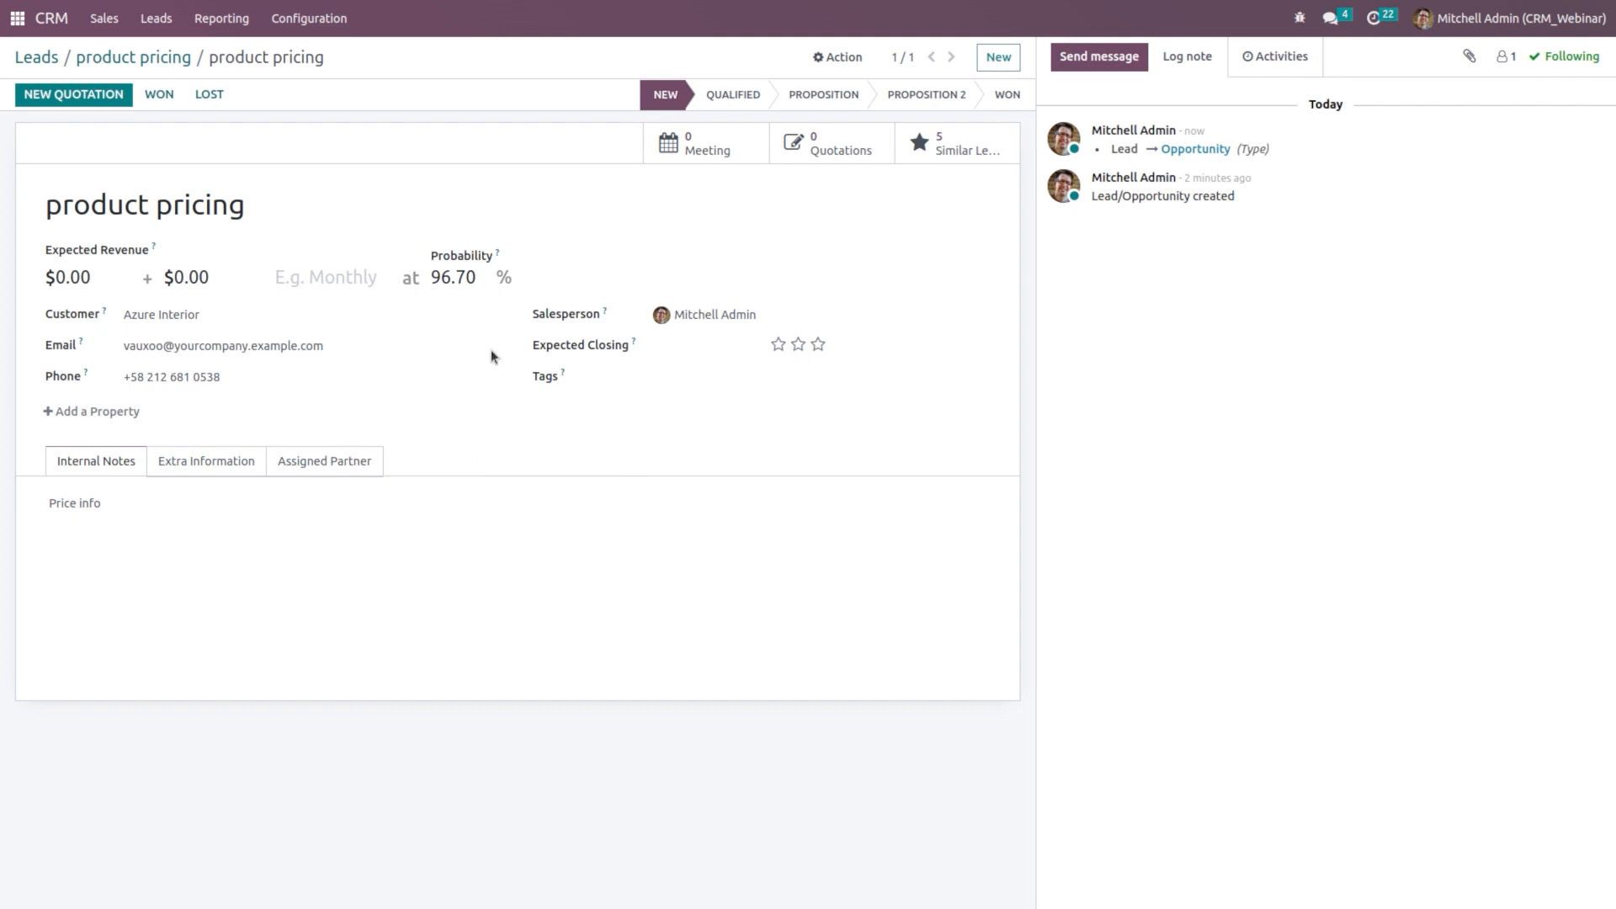
Step: Open the product pricing opportunity from the pipeline and view its details and internal notes
click(38, 59)
click(52, 19)
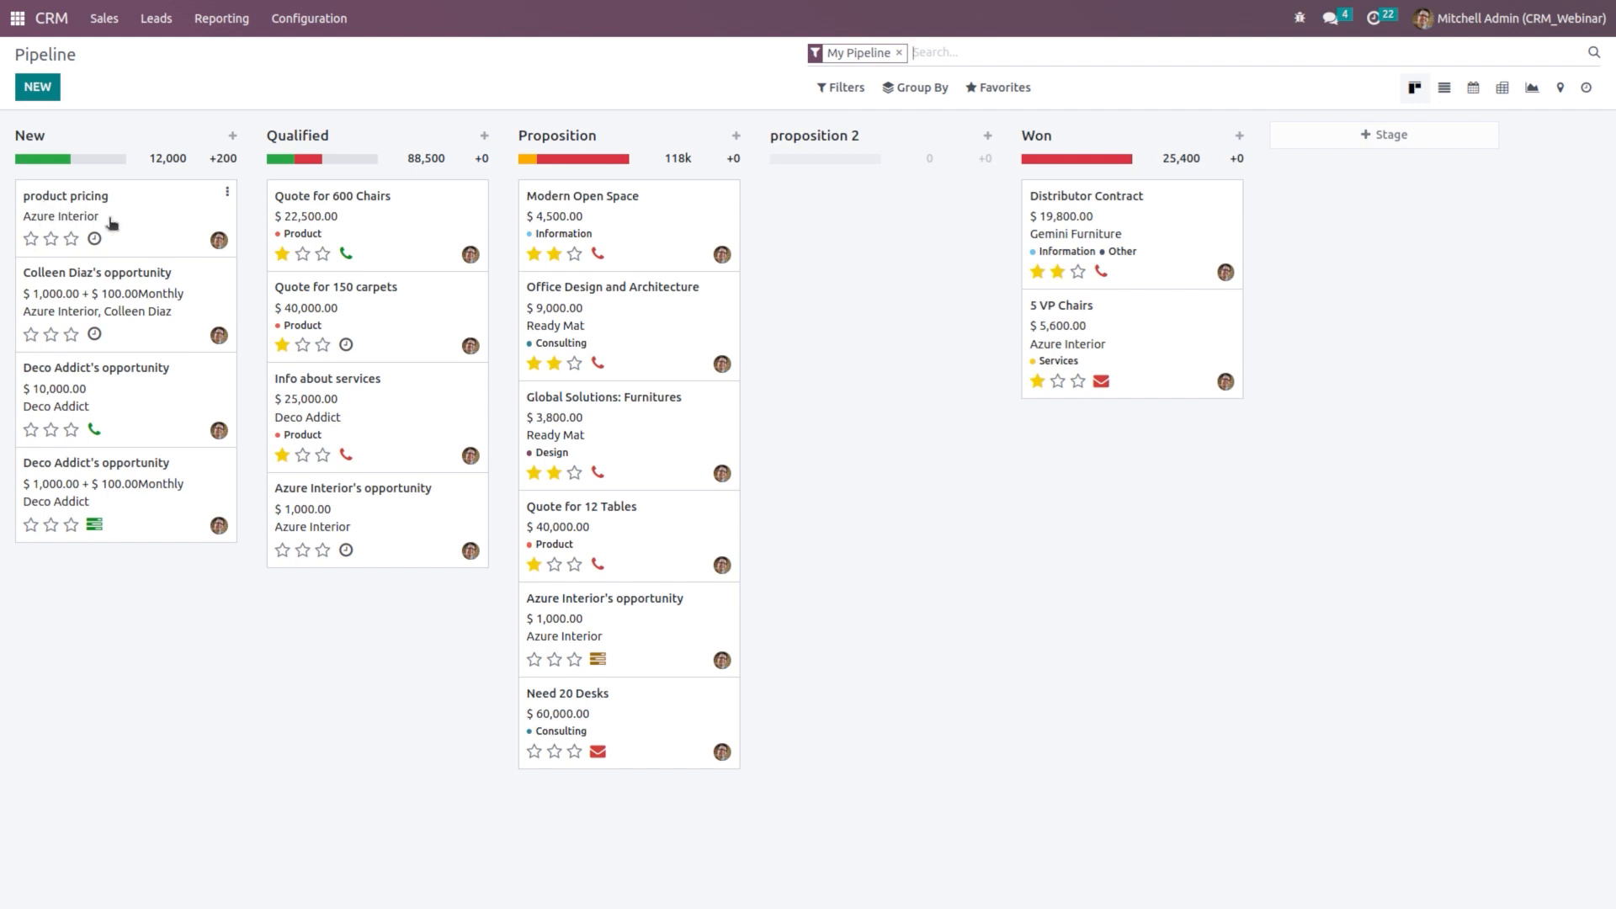
click(116, 223)
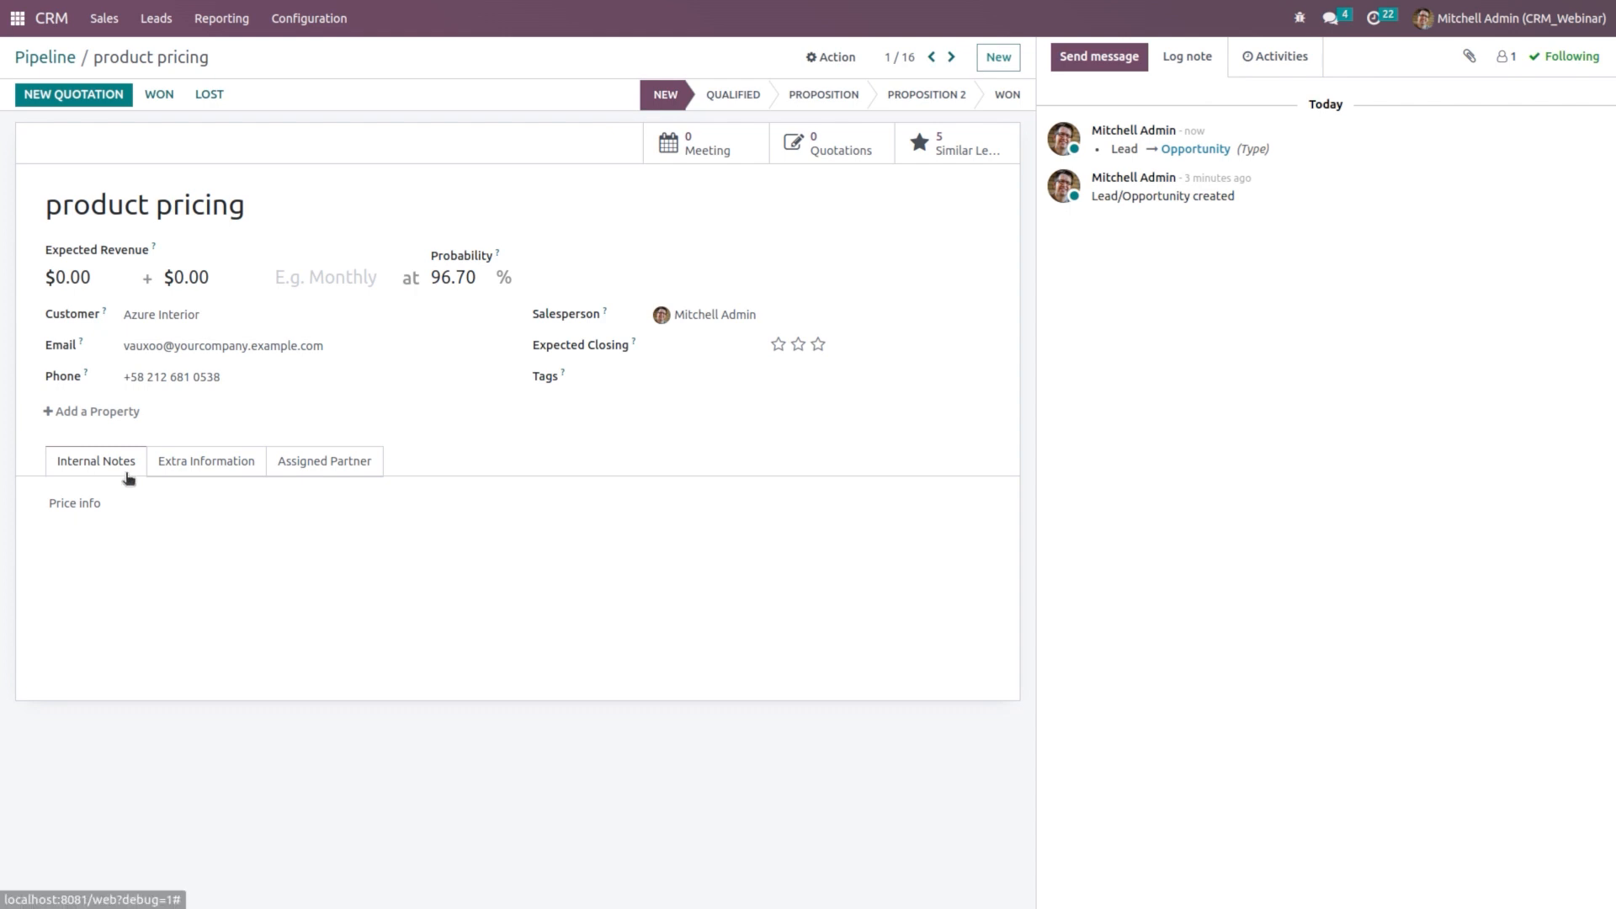
click(189, 463)
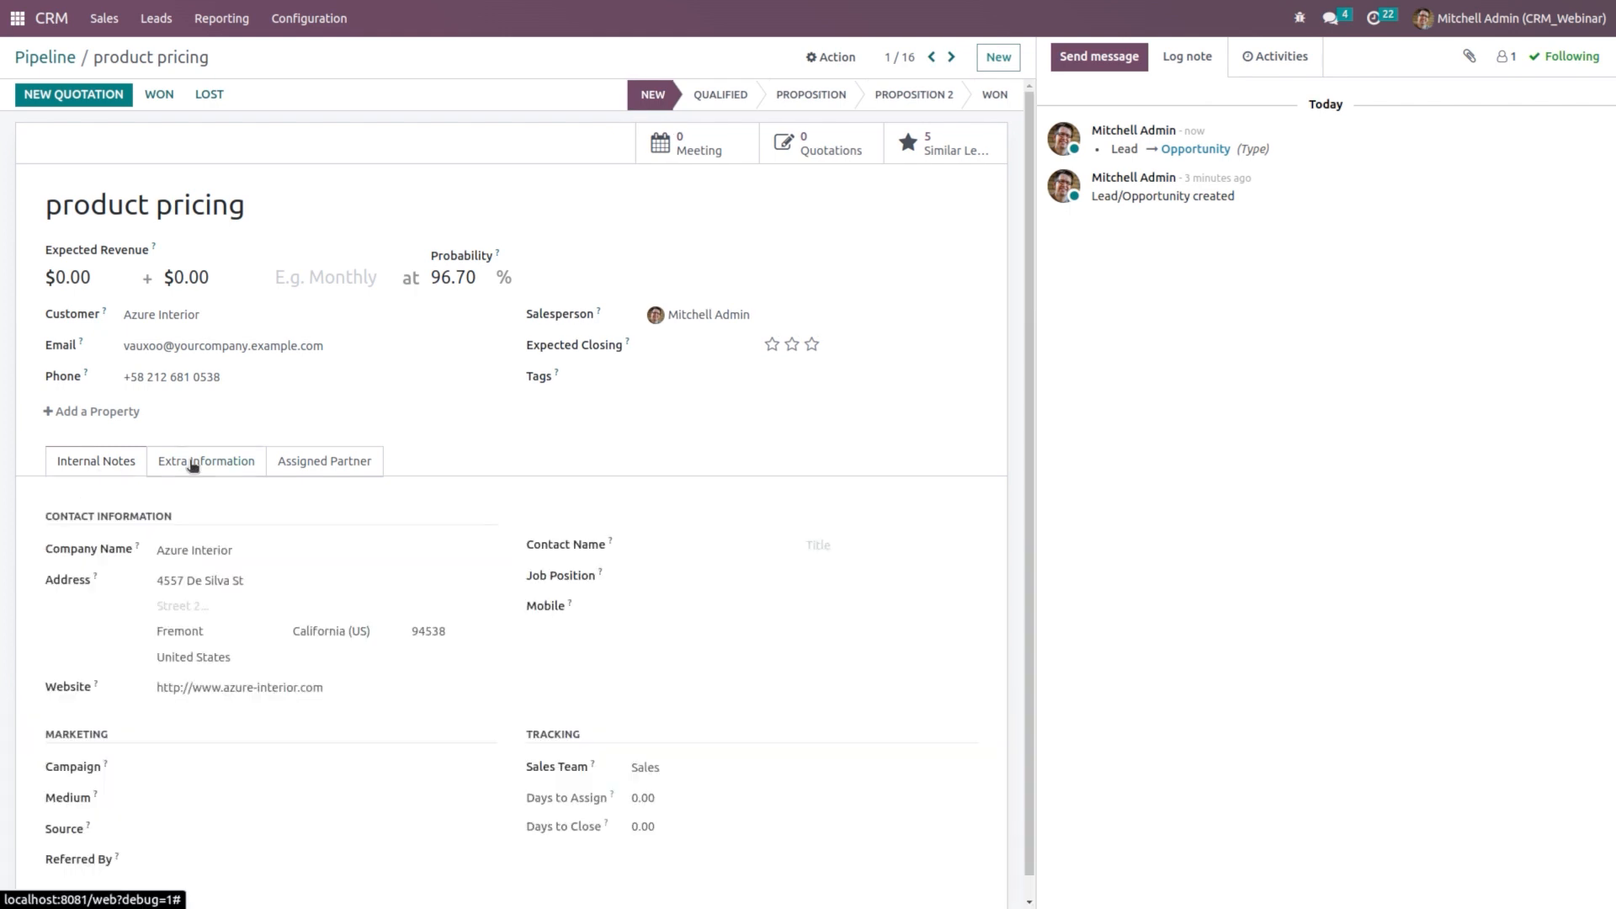
click(121, 459)
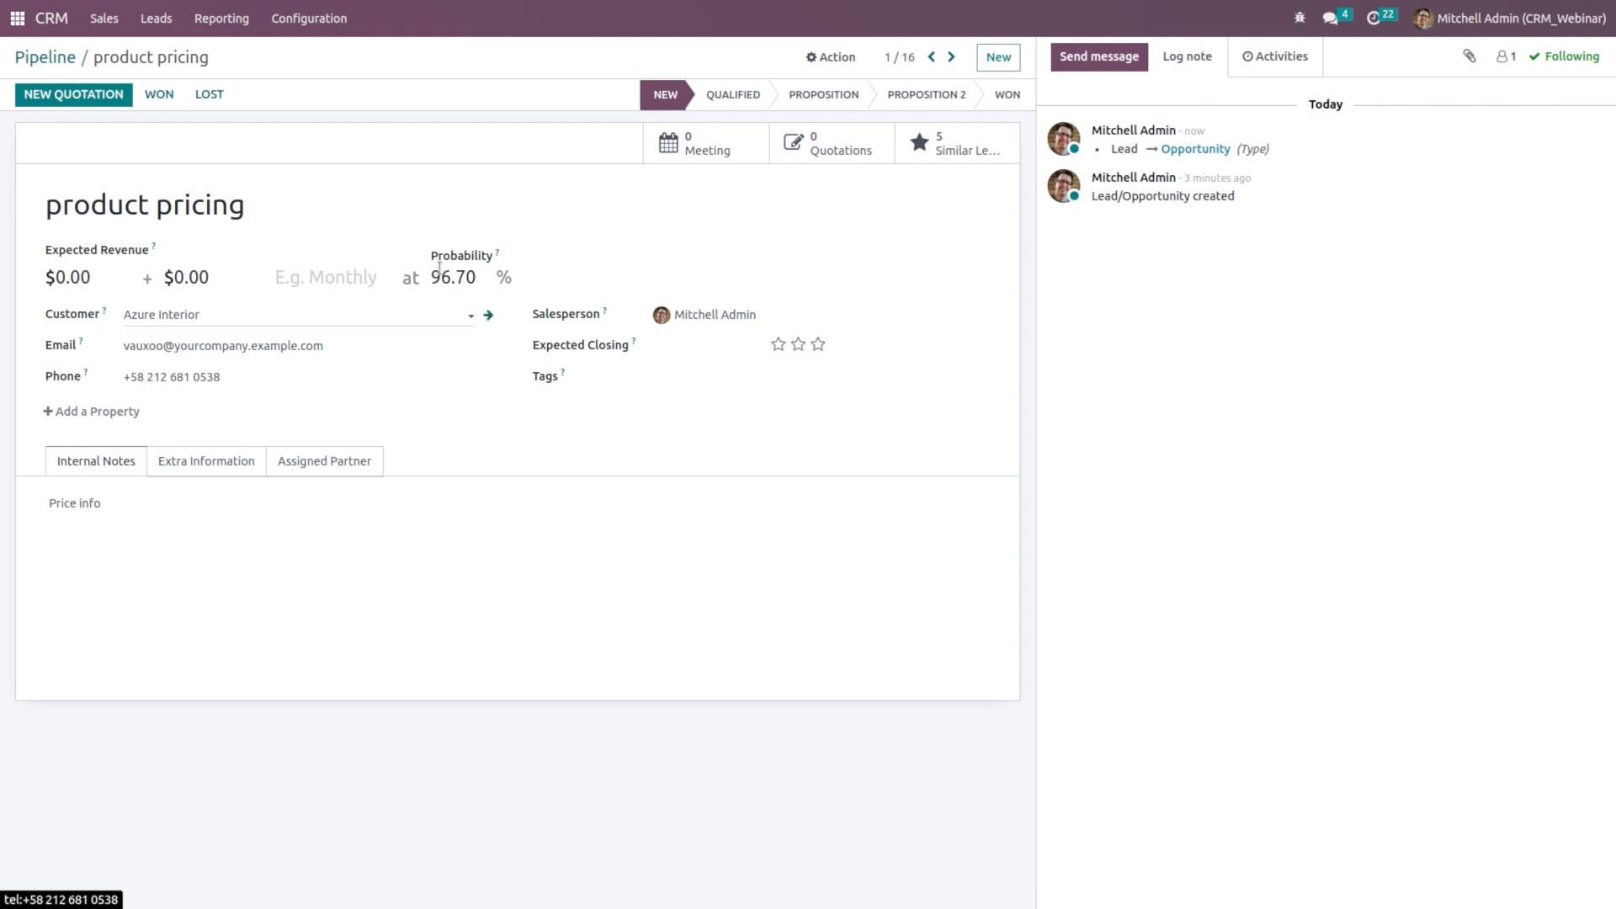
Step: Go back to the pipeline and reopen the product pricing card from the New column
click(43, 58)
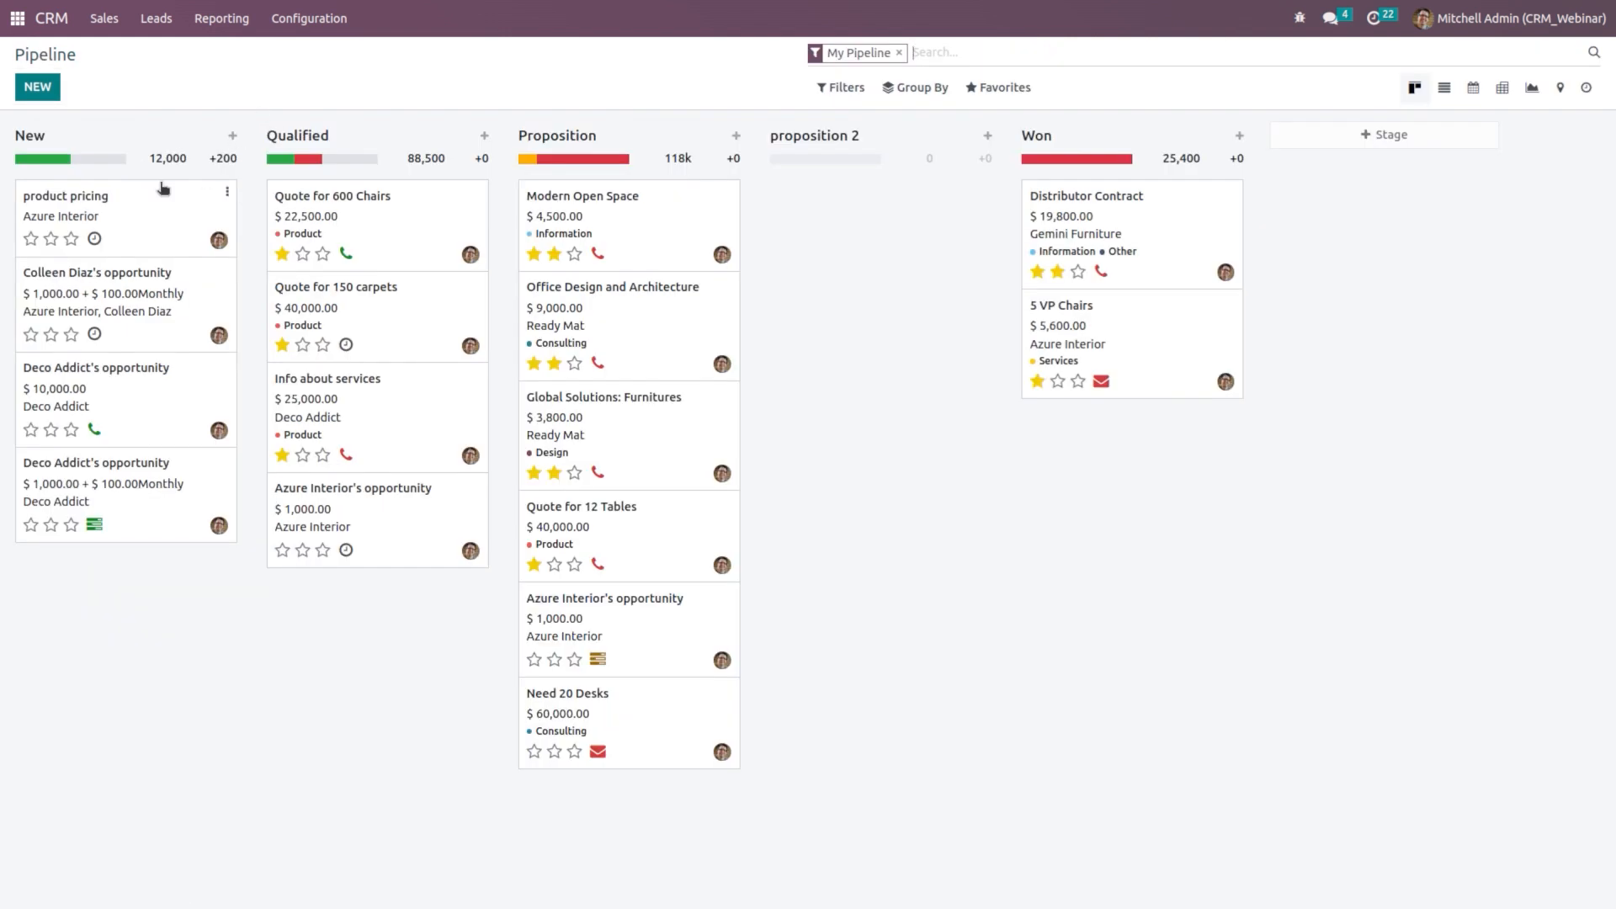
click(167, 239)
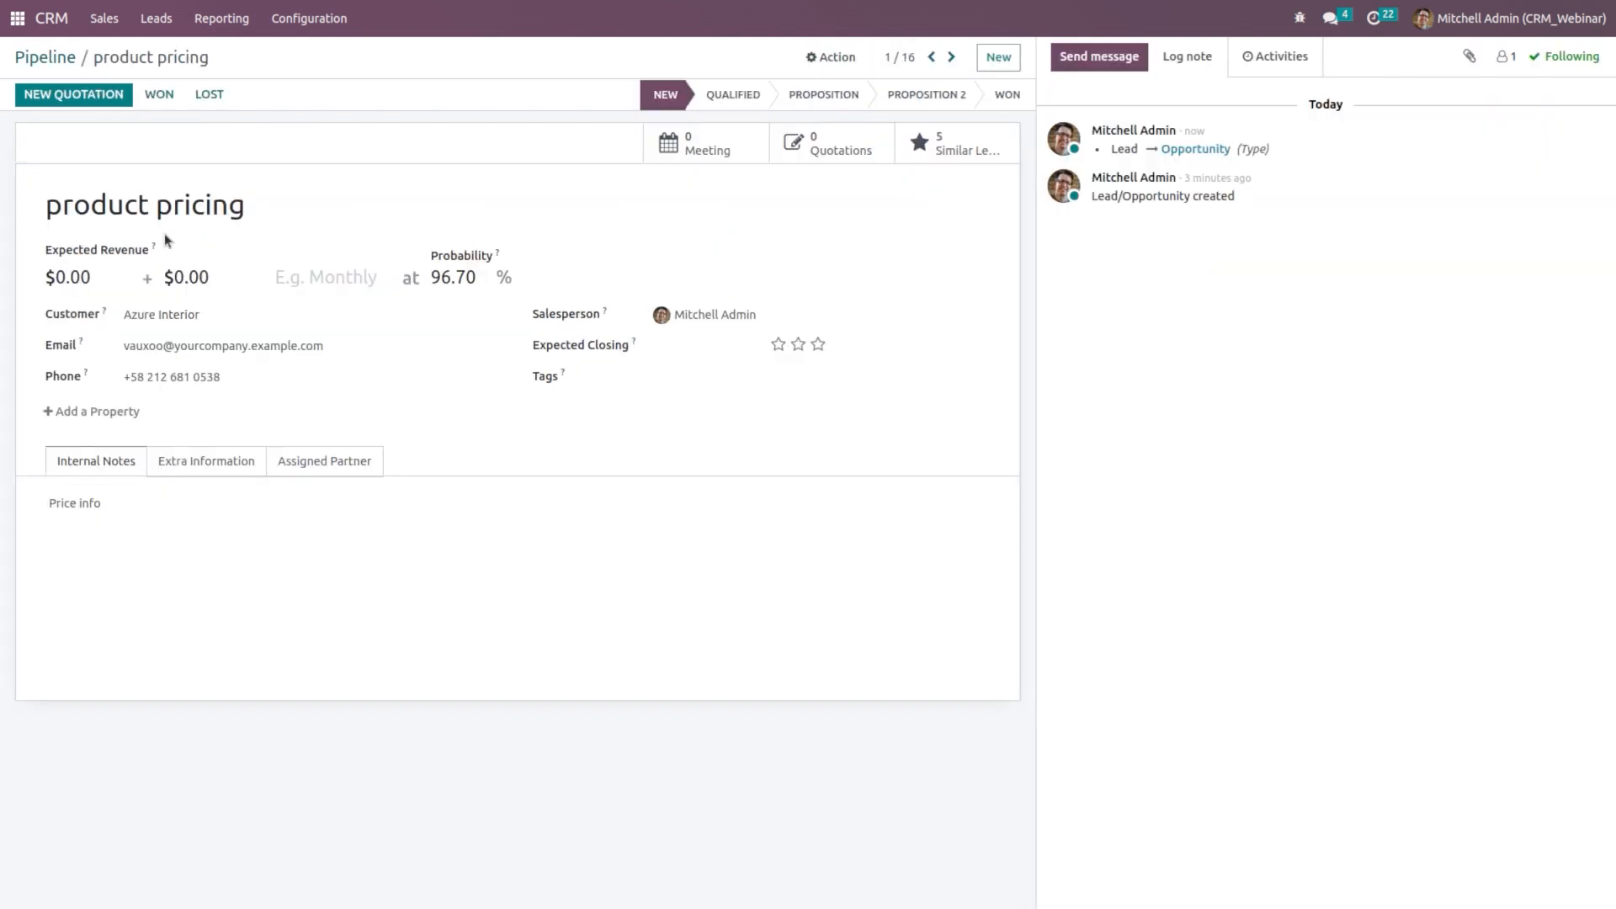
click(71, 61)
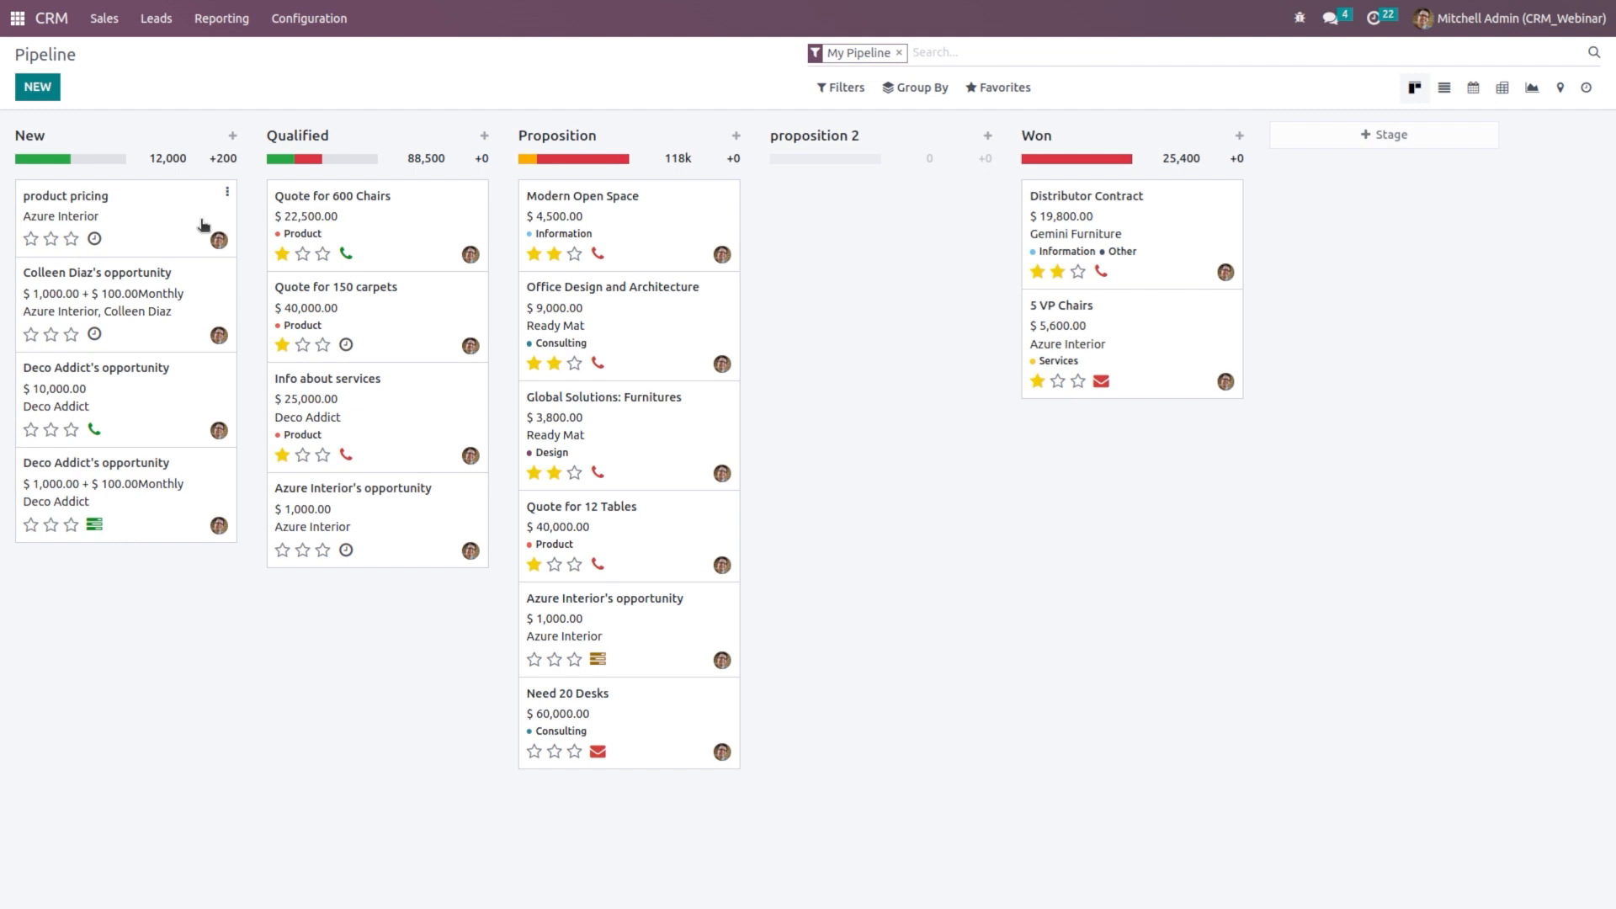
click(143, 206)
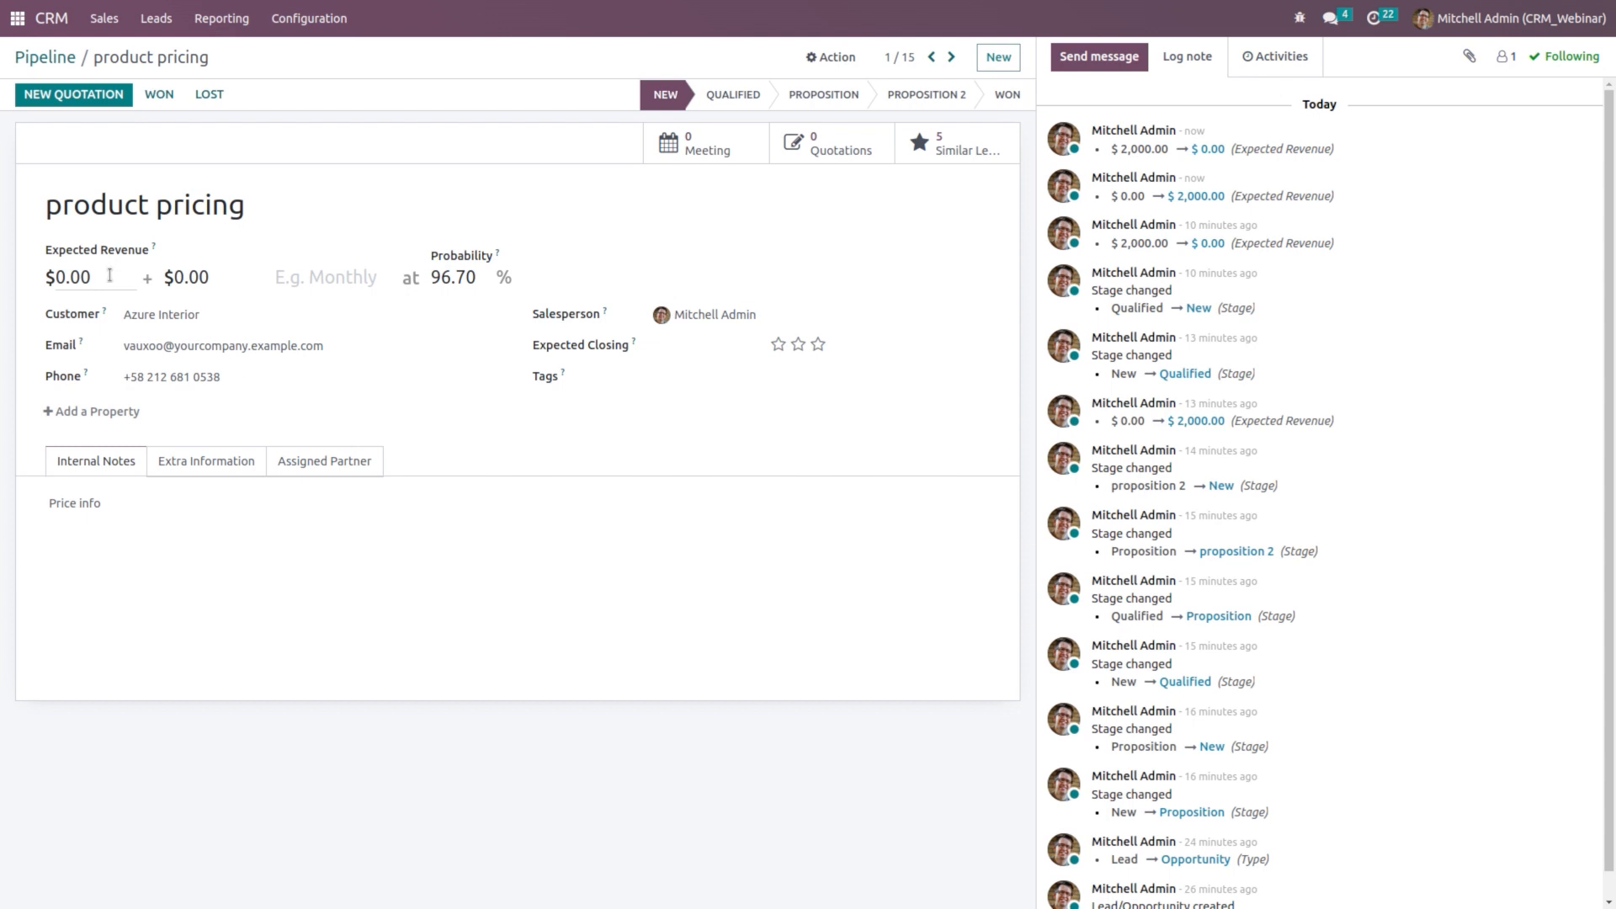
Step: Enter 2000 expected revenue and 100 recurring revenue on a Monthly plan
click(109, 276)
text(2000)
click(217, 281)
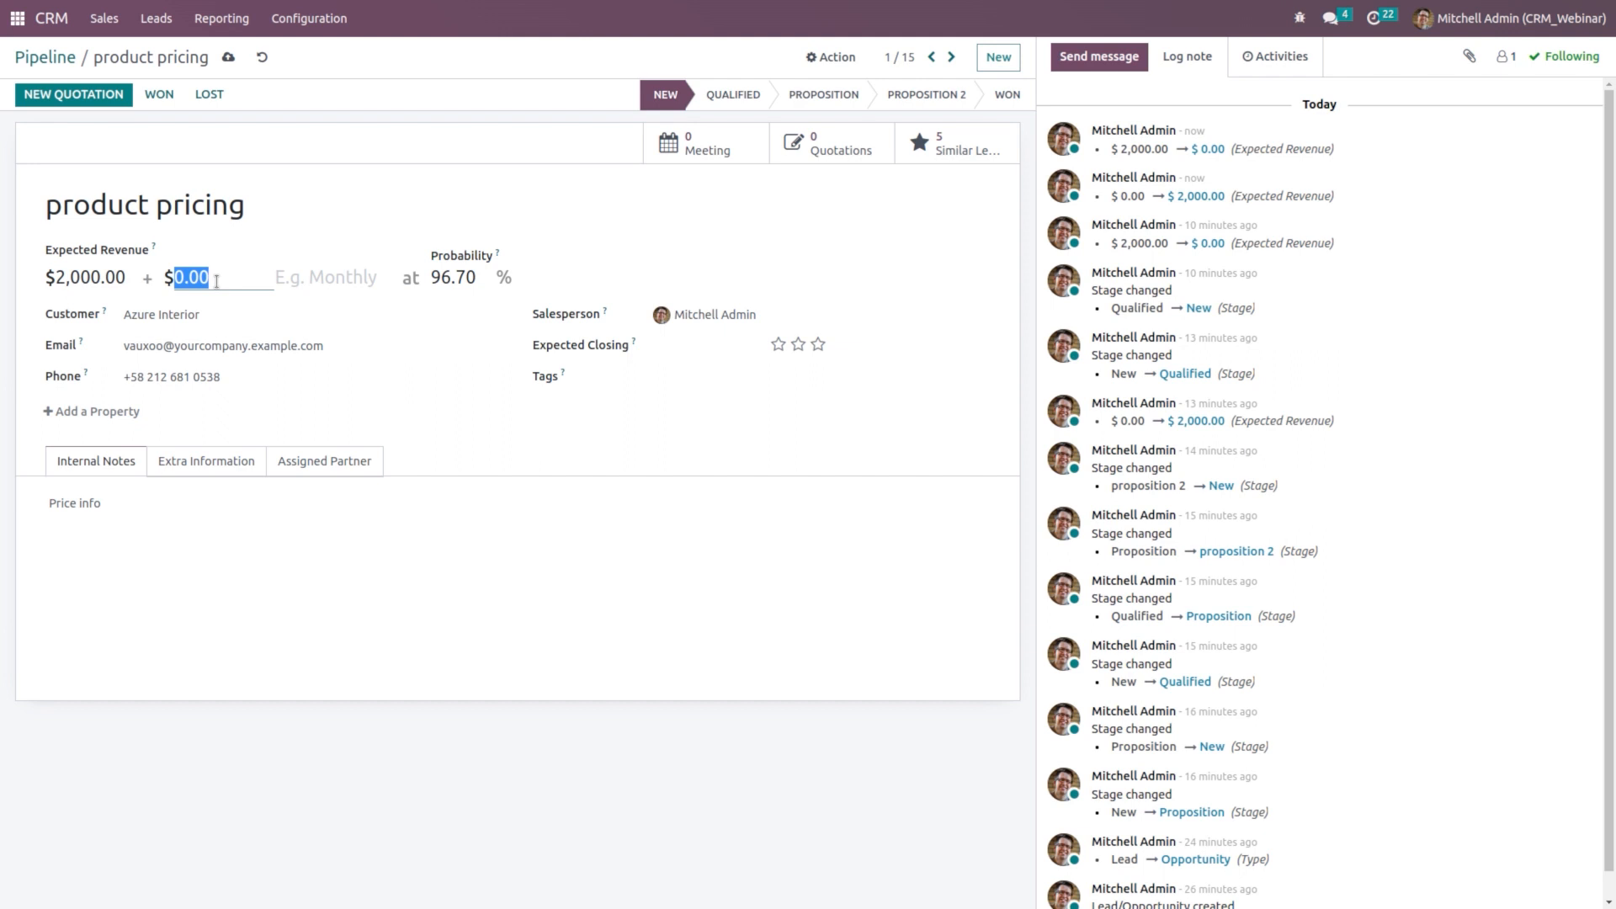
text(100)
click(318, 278)
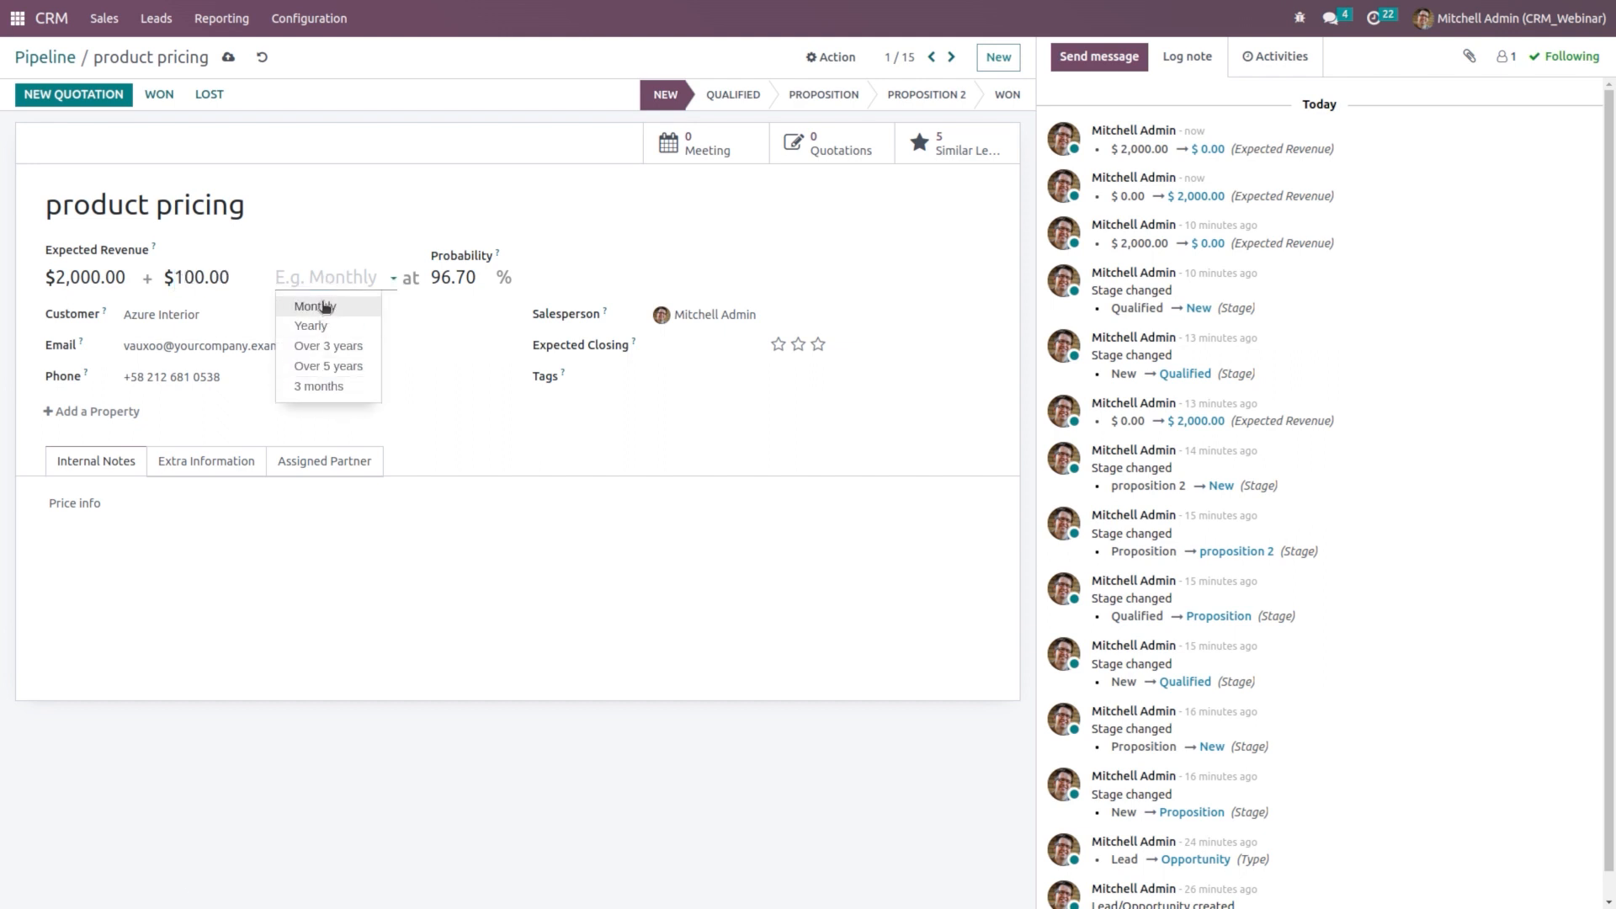
click(325, 306)
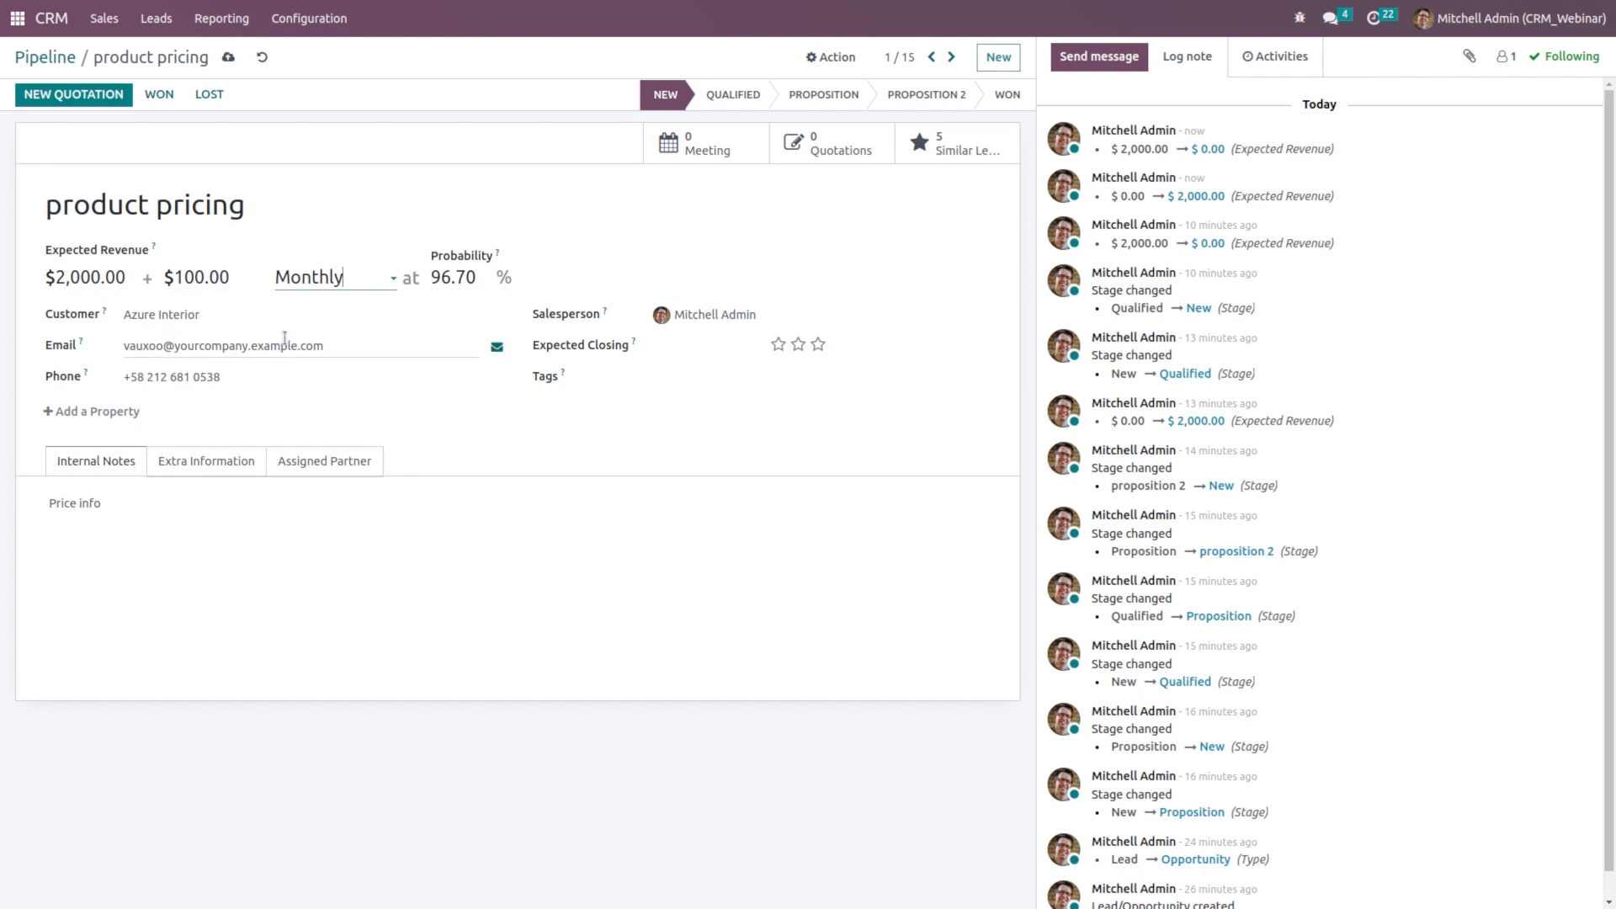
Step: Browse the opportunity's extra contact, tracking, assigned partner and internal notes sections
click(196, 460)
click(284, 463)
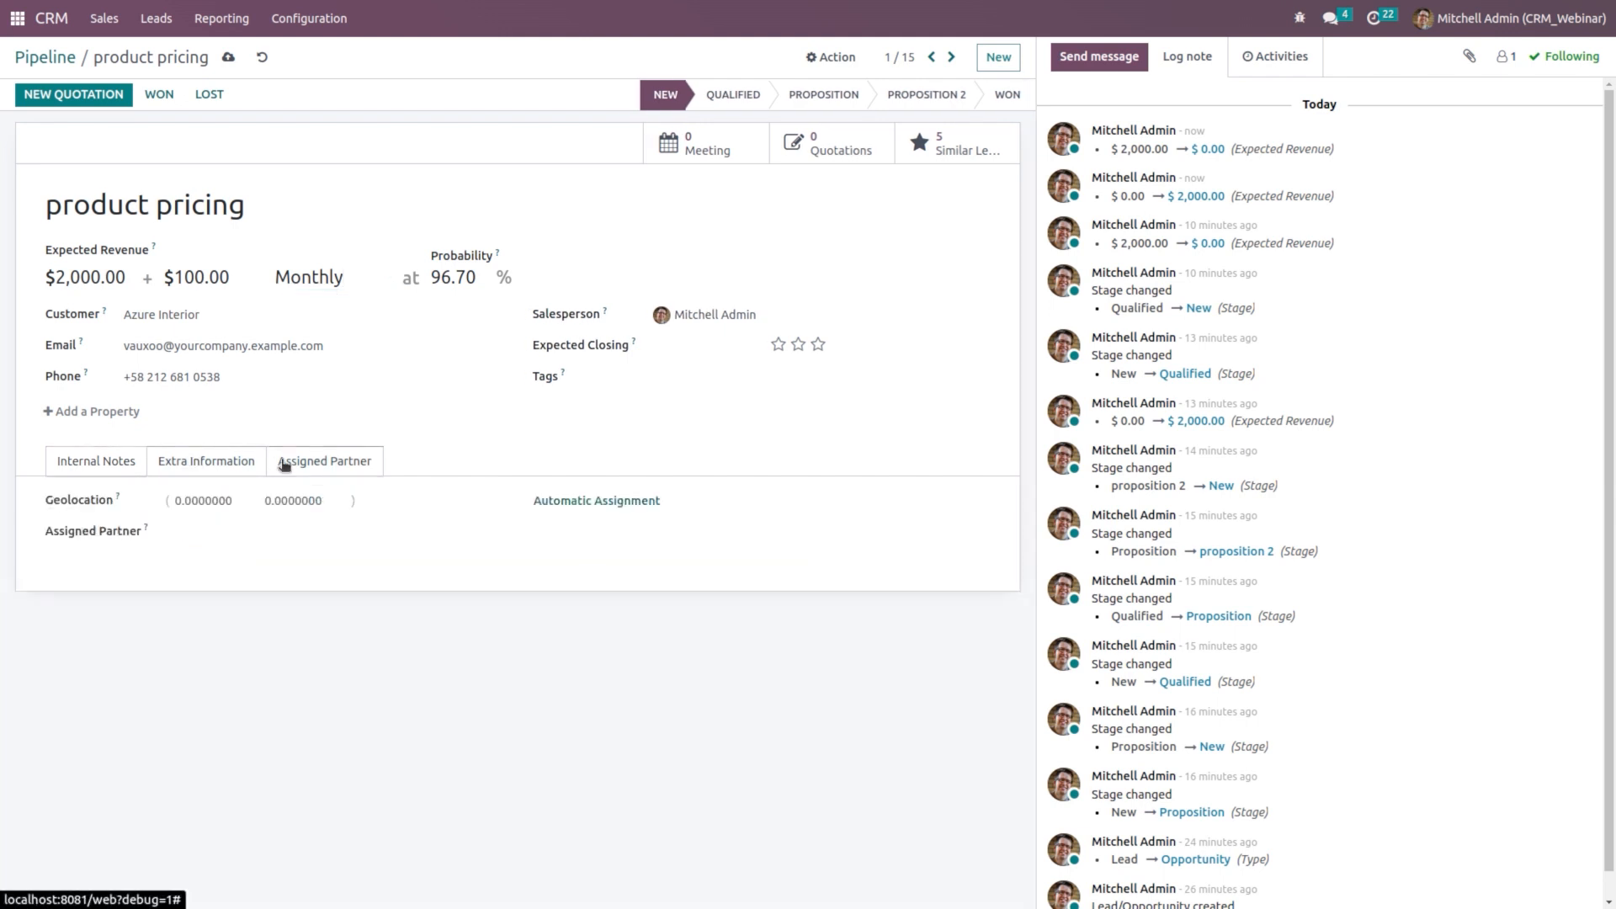
click(67, 467)
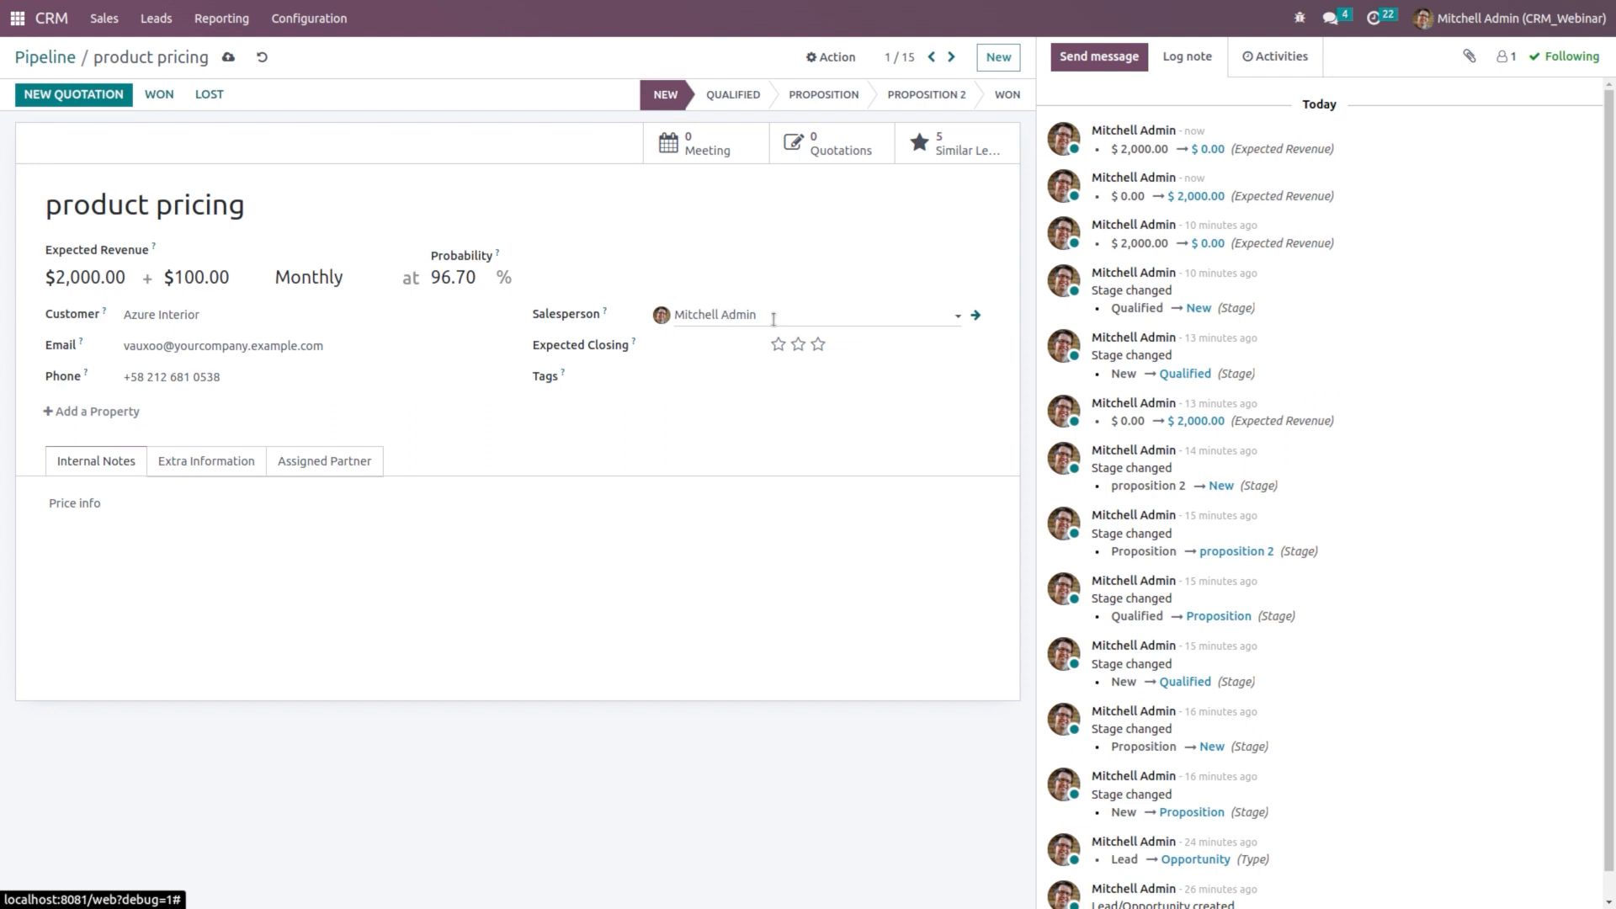
Step: Set the opportunity's expected closing date to April 30, 2023
click(728, 314)
click(714, 361)
click(697, 358)
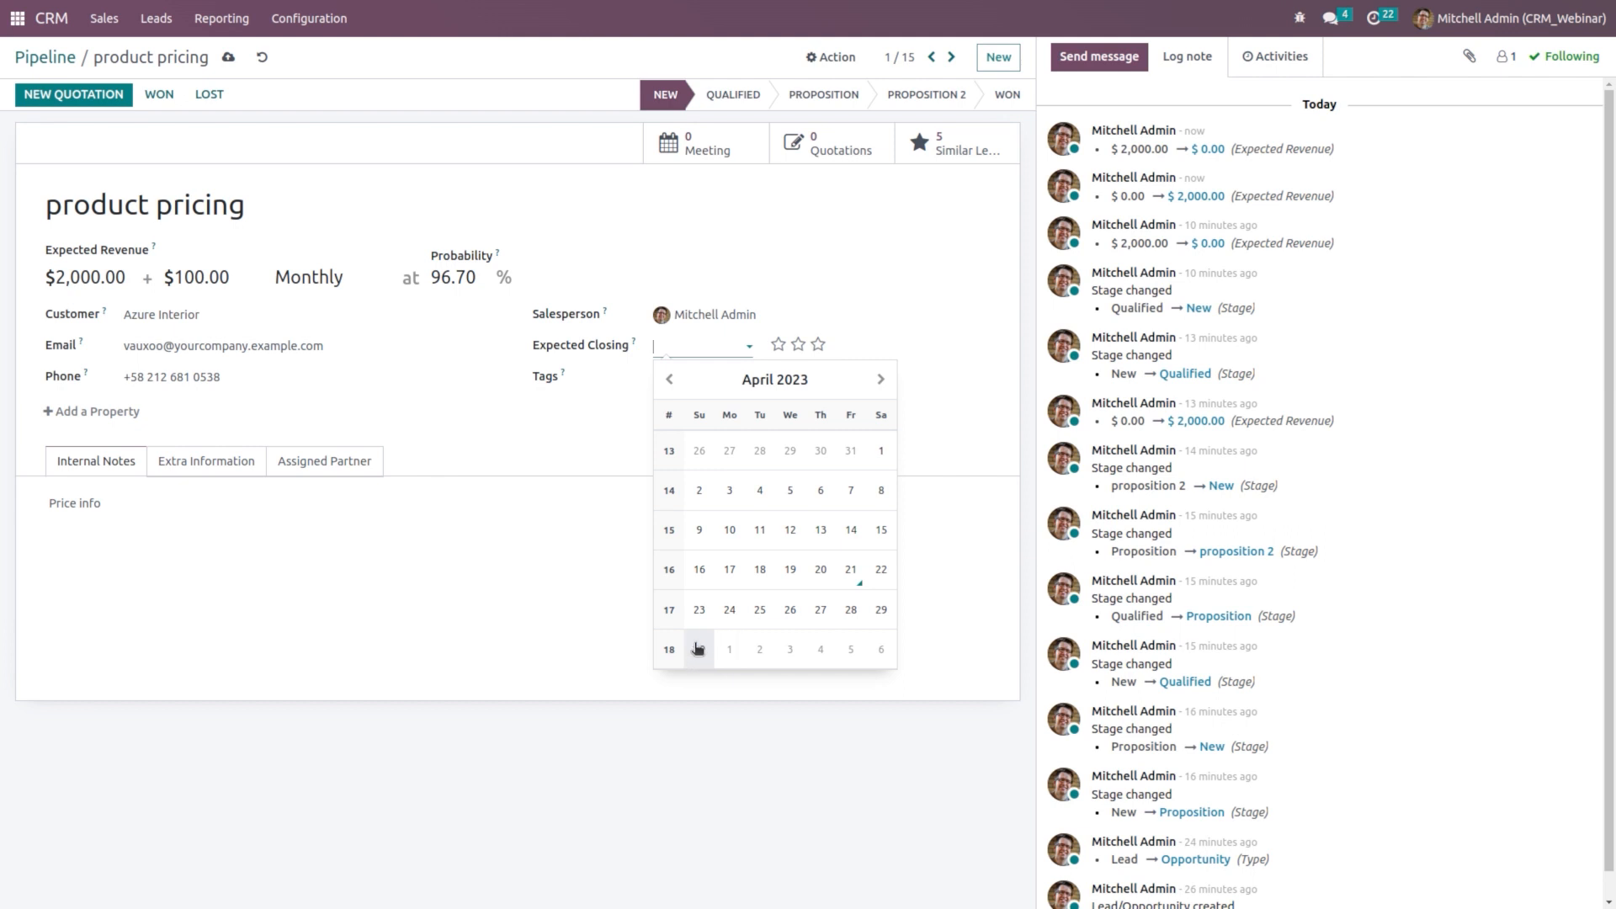
click(697, 650)
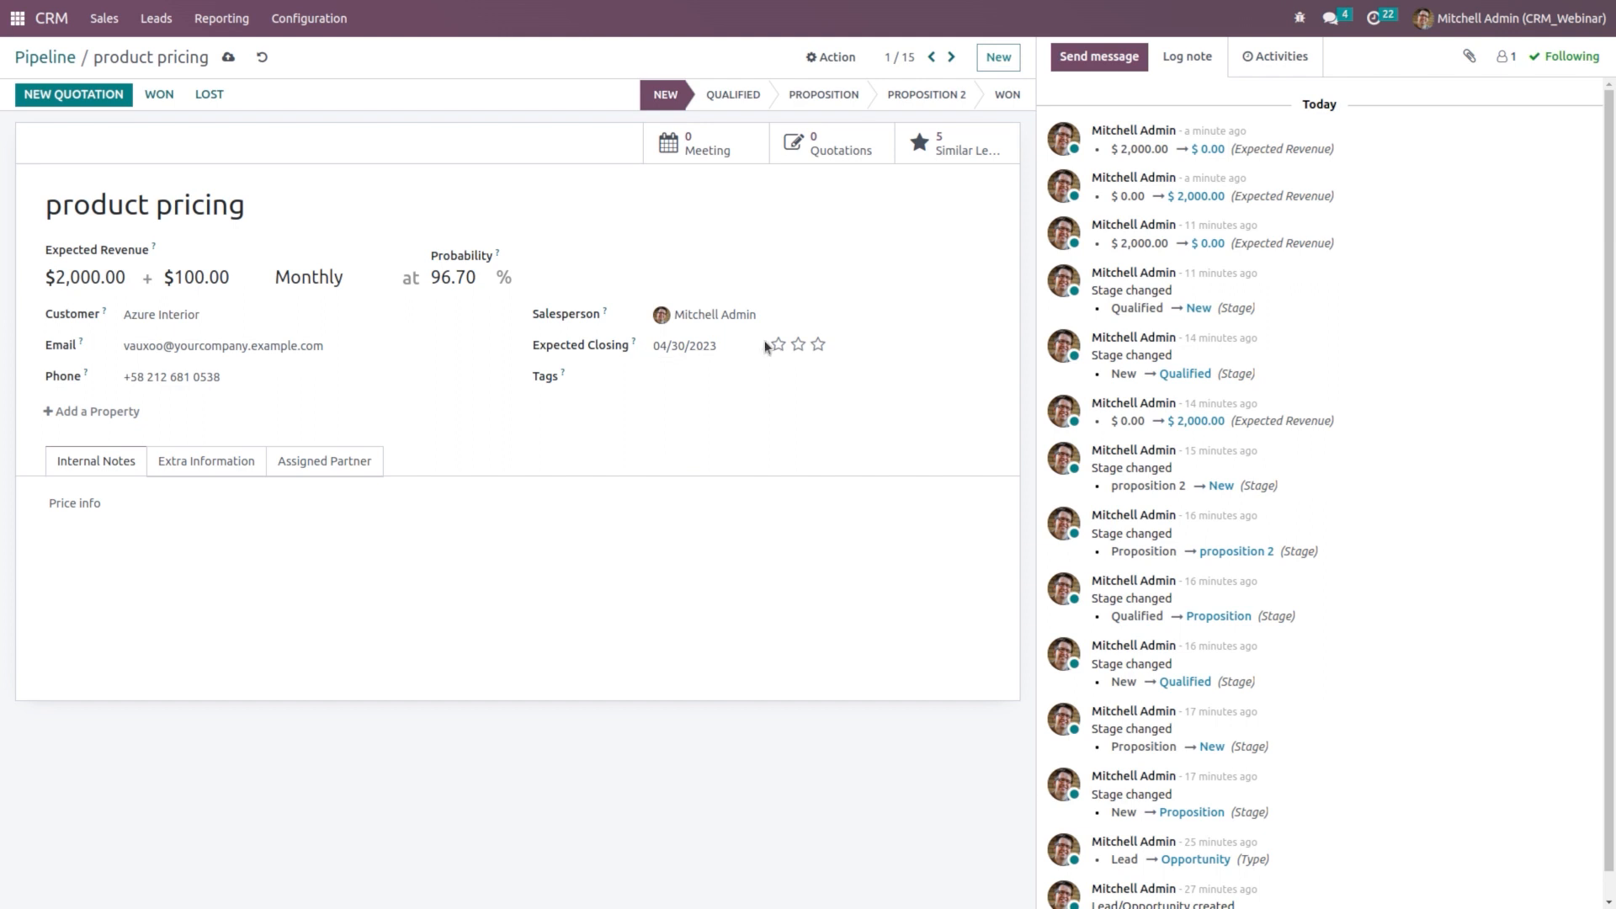
Step: Add the Product and Information tags to the opportunity
click(674, 376)
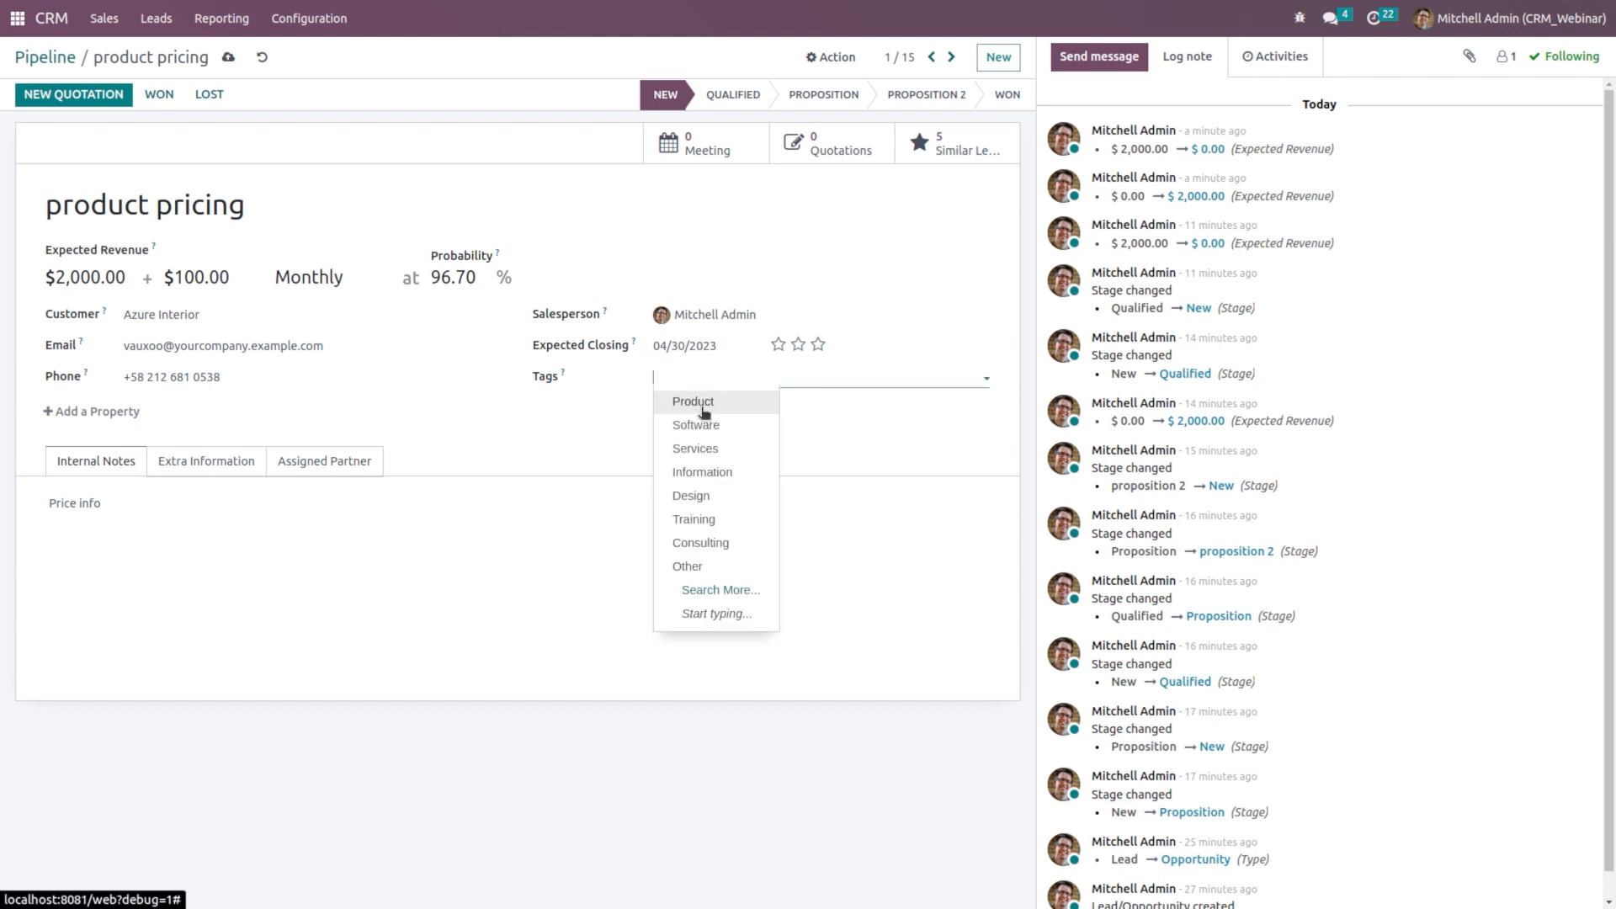
click(703, 411)
click(780, 382)
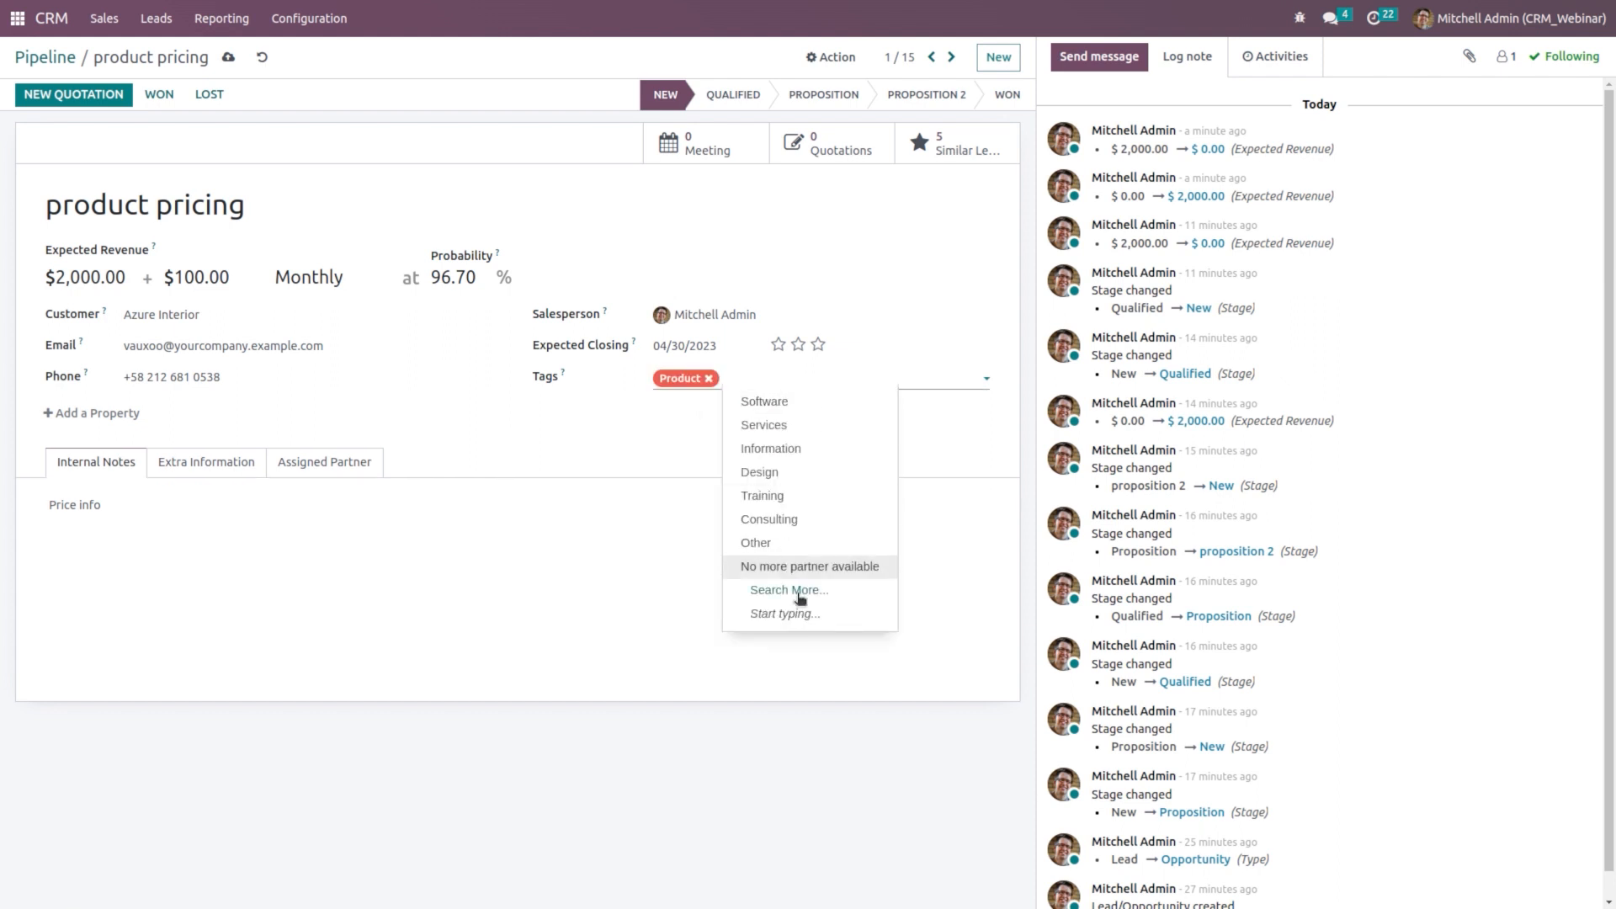
click(791, 452)
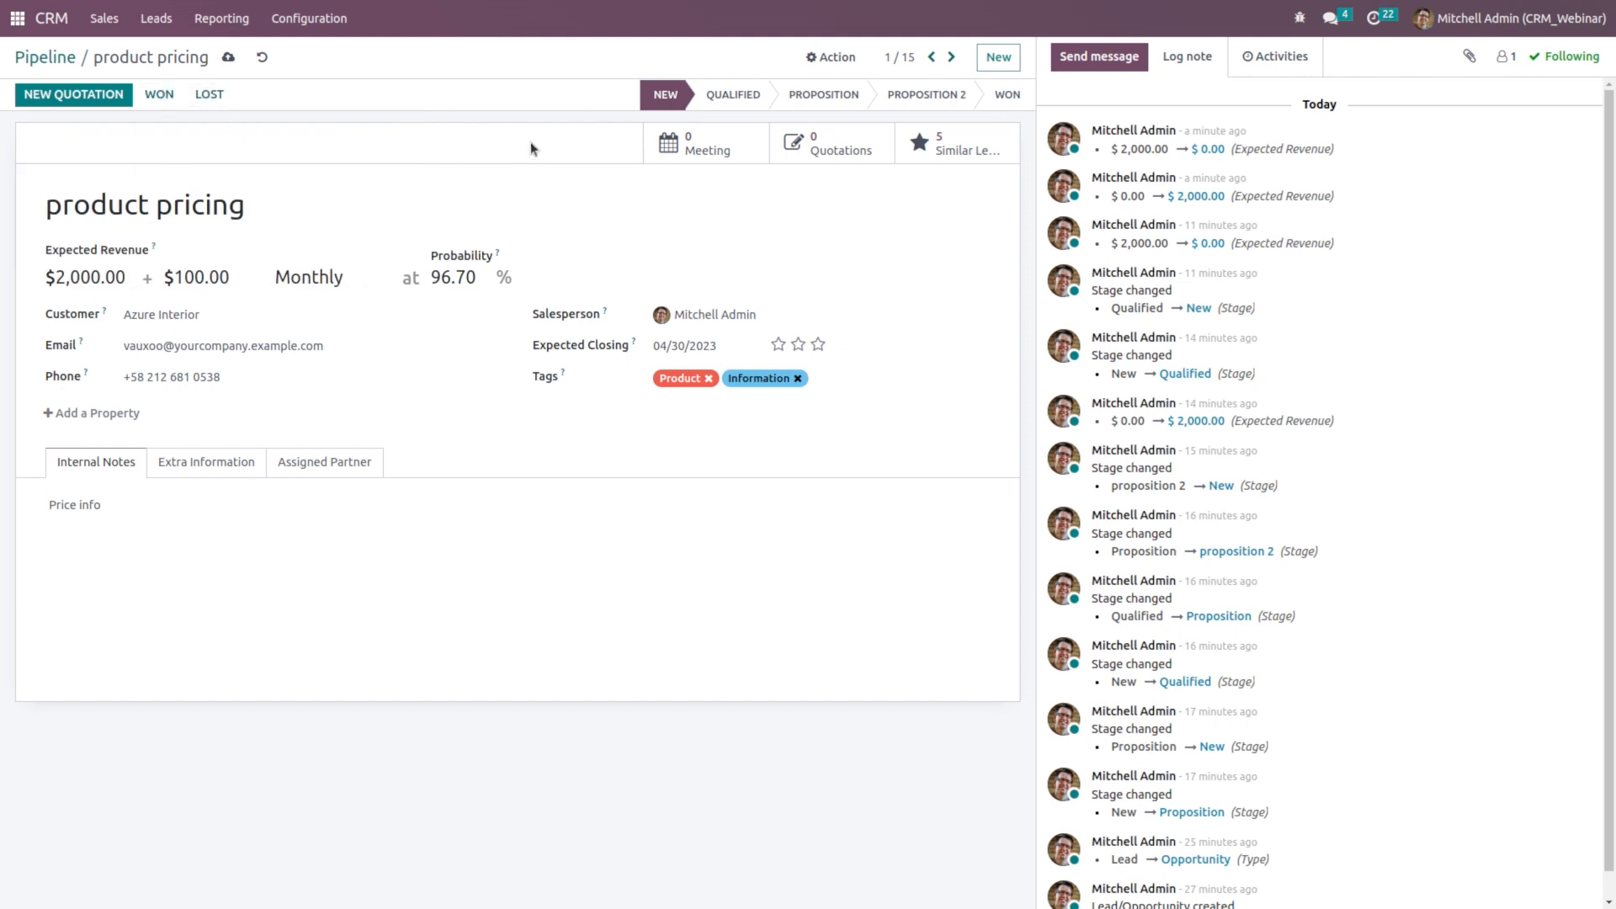
Step: Drag the product pricing card through Qualified and Proposition into Won, then open it
click(44, 58)
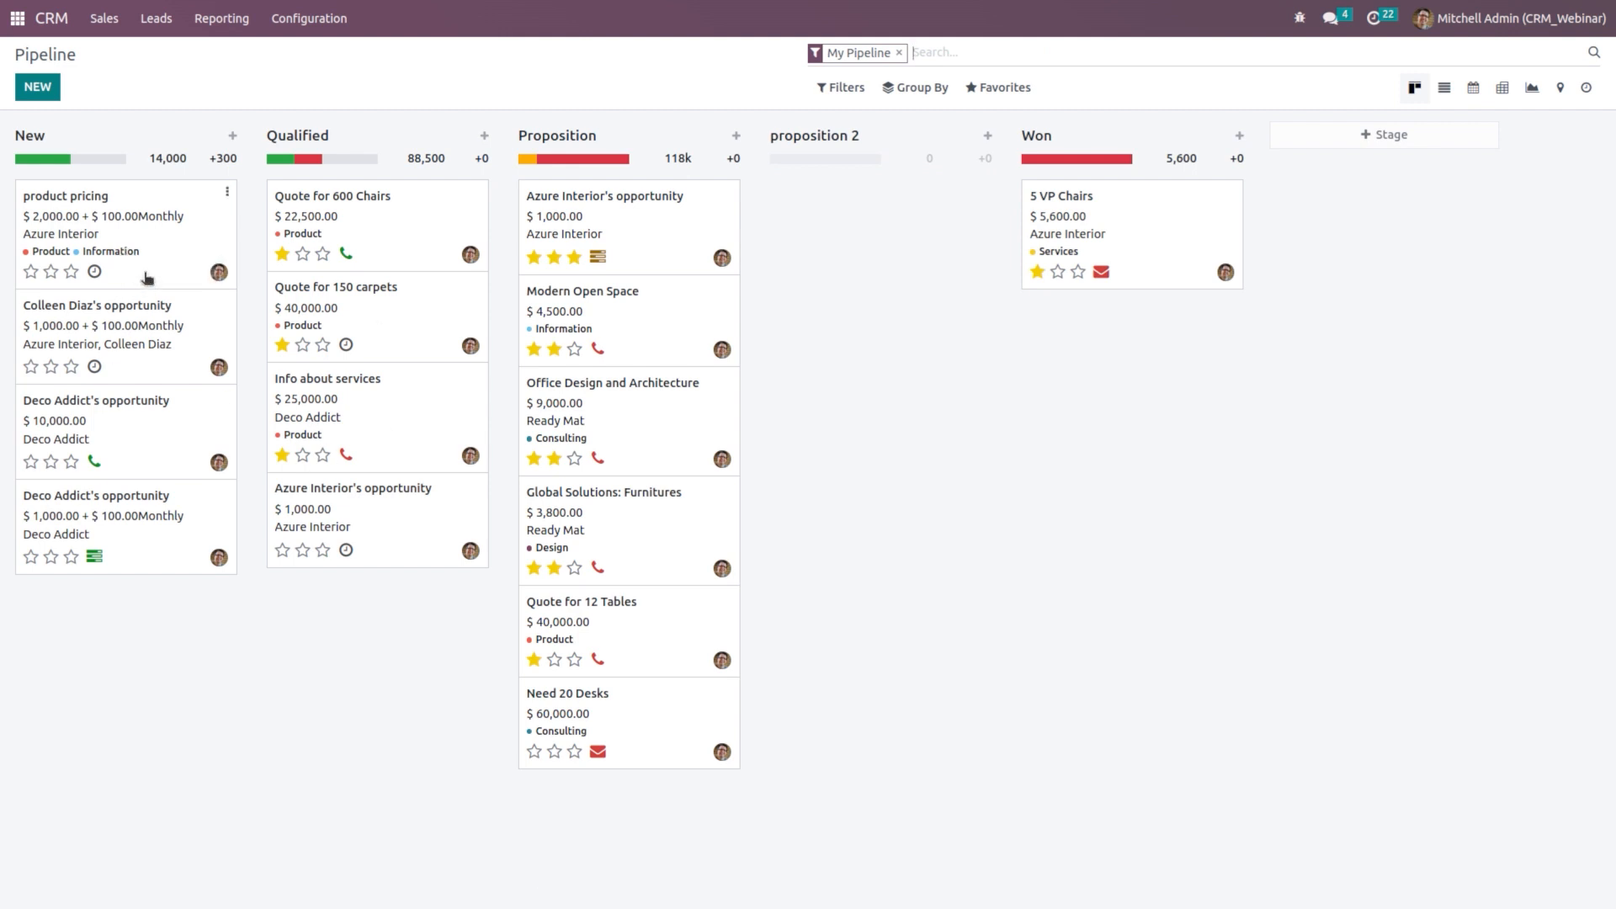
drag(147, 278, 400, 264)
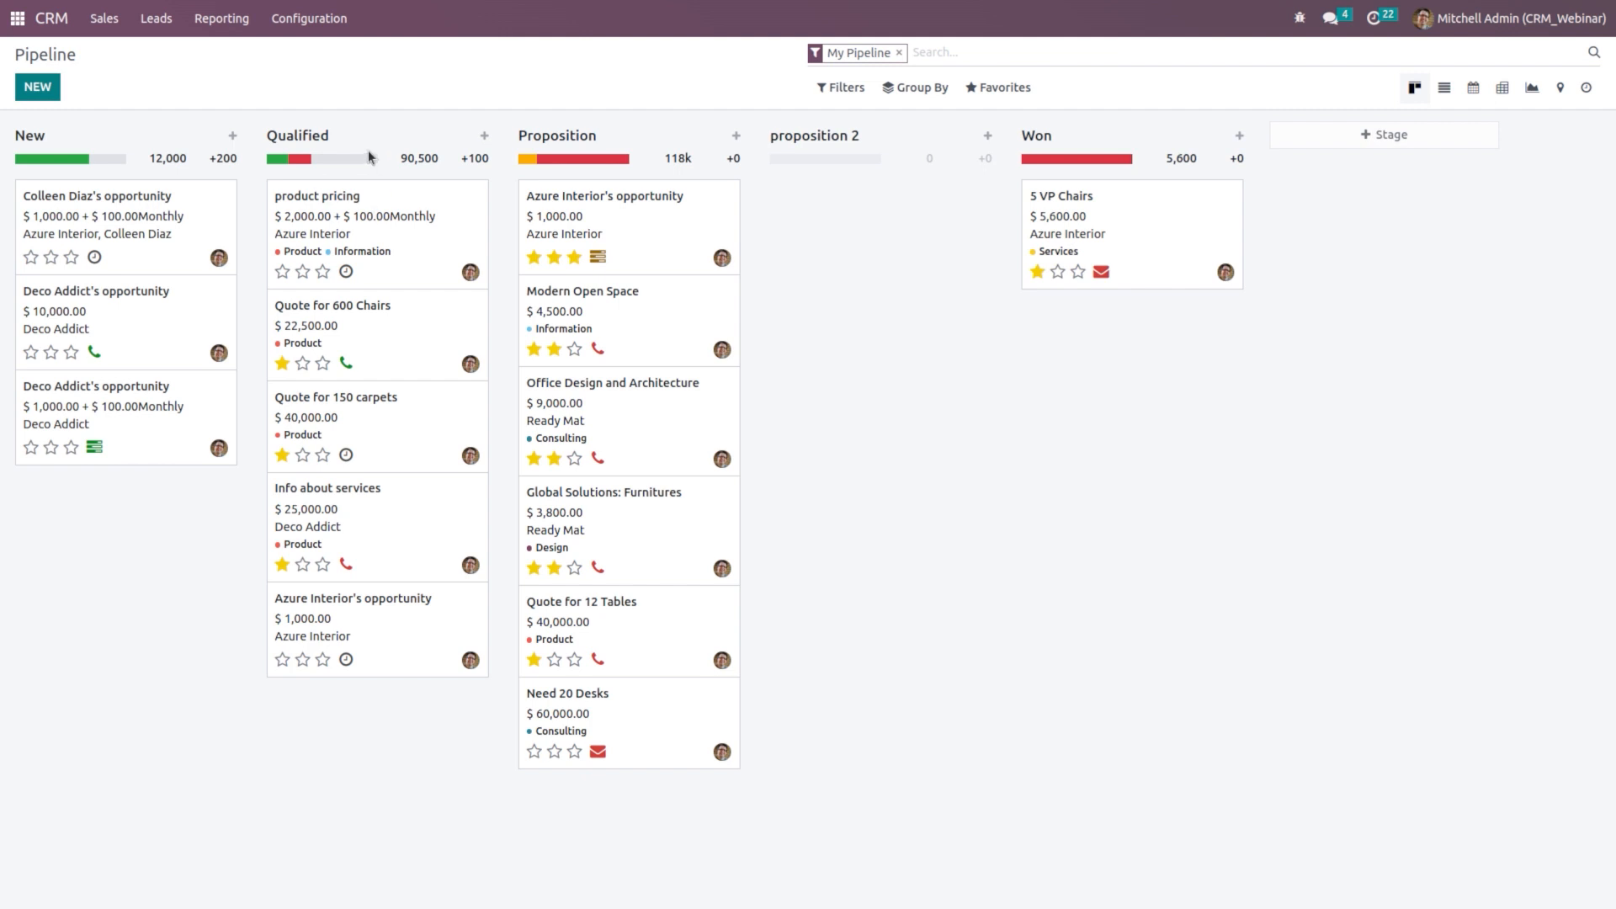
drag(402, 253, 852, 238)
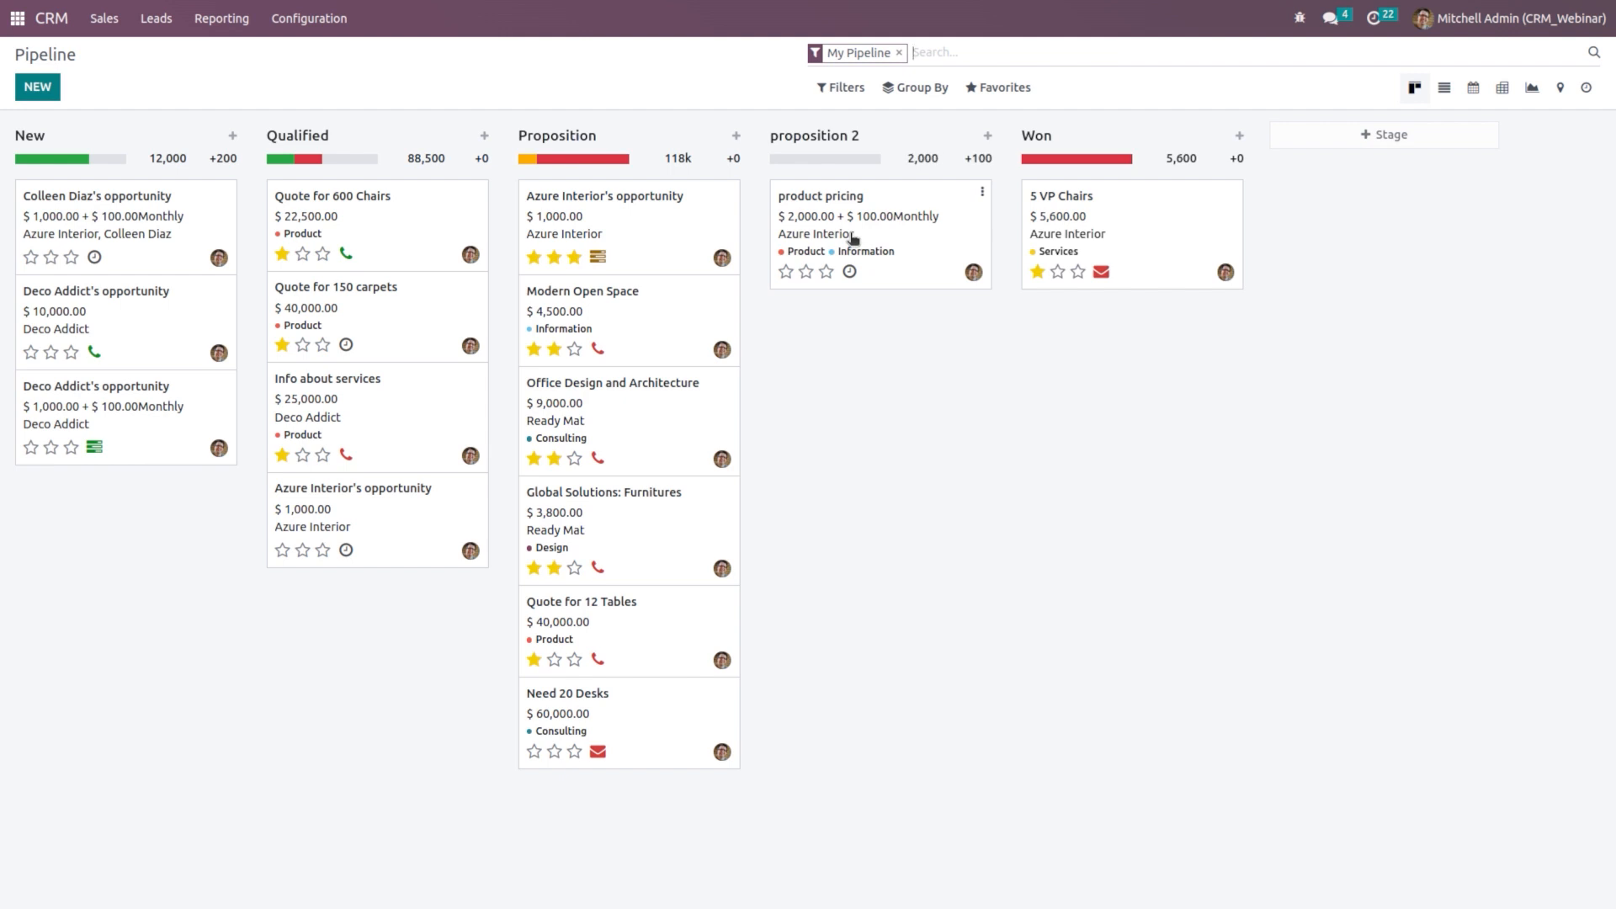
drag(902, 264, 1118, 310)
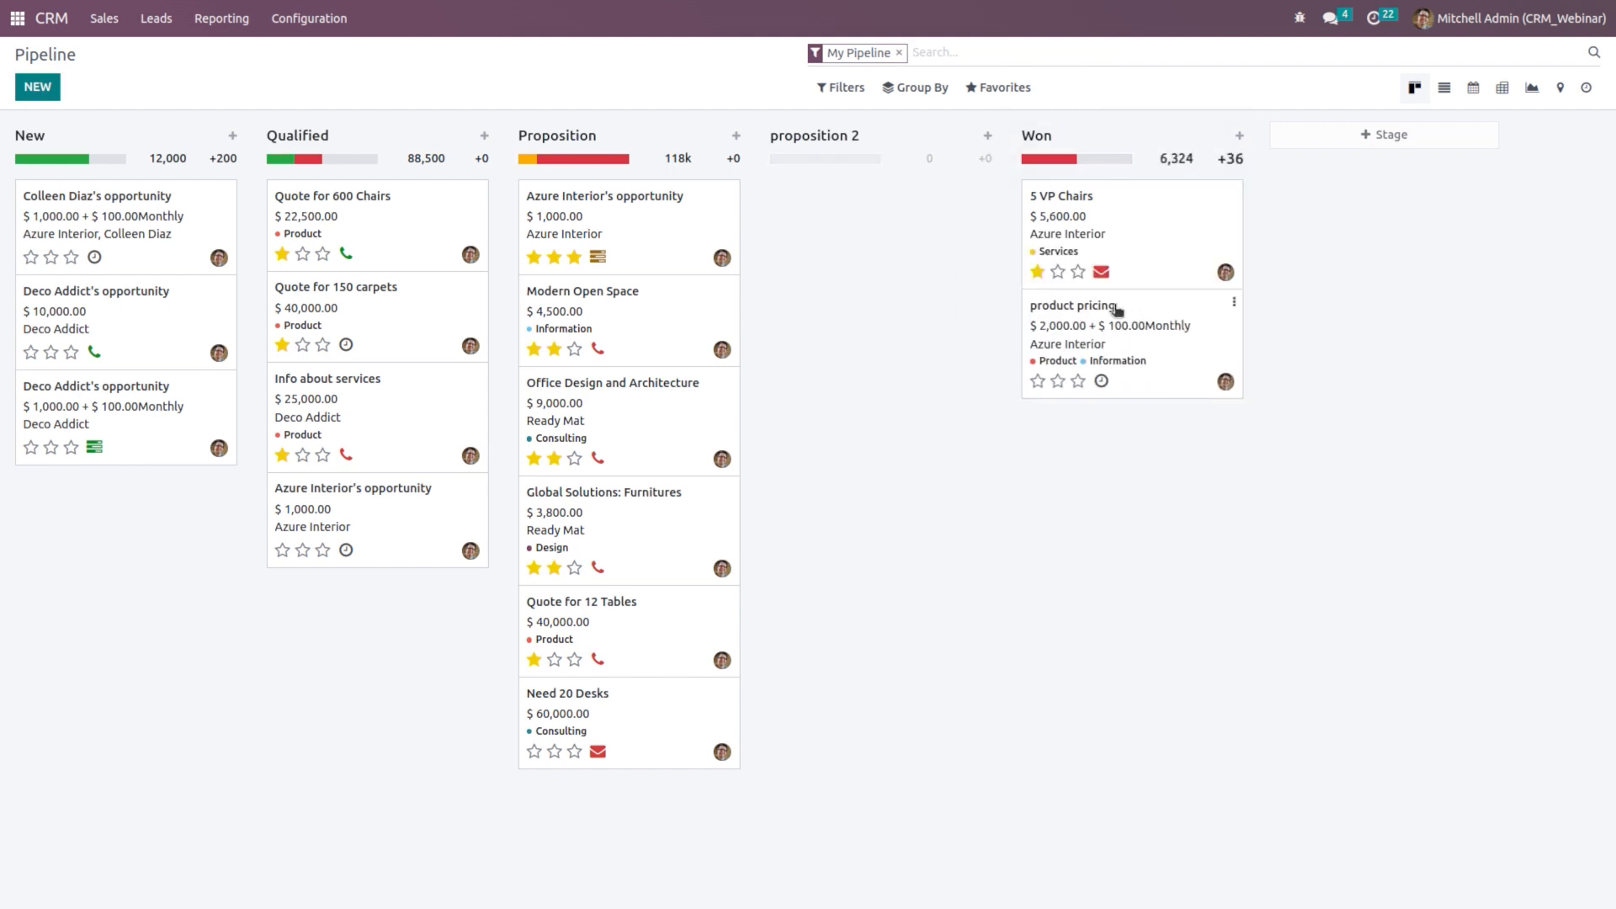
click(1141, 363)
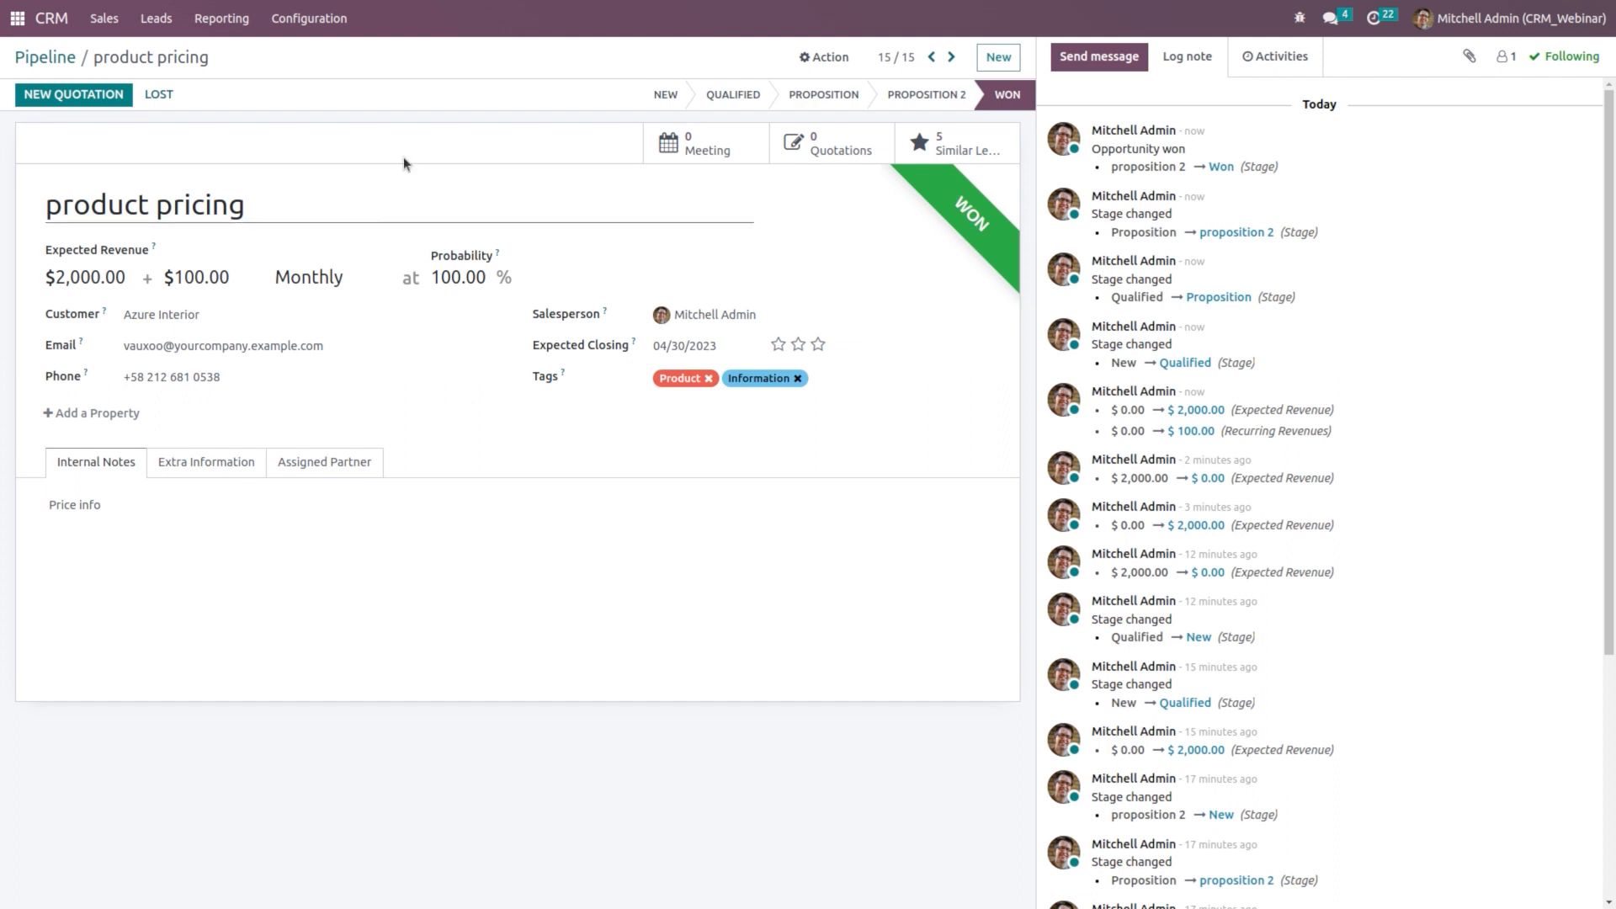
Step: Create and confirm a $295.00 quotation for one Acoustic Bloc Screens, then review the linked order
click(112, 102)
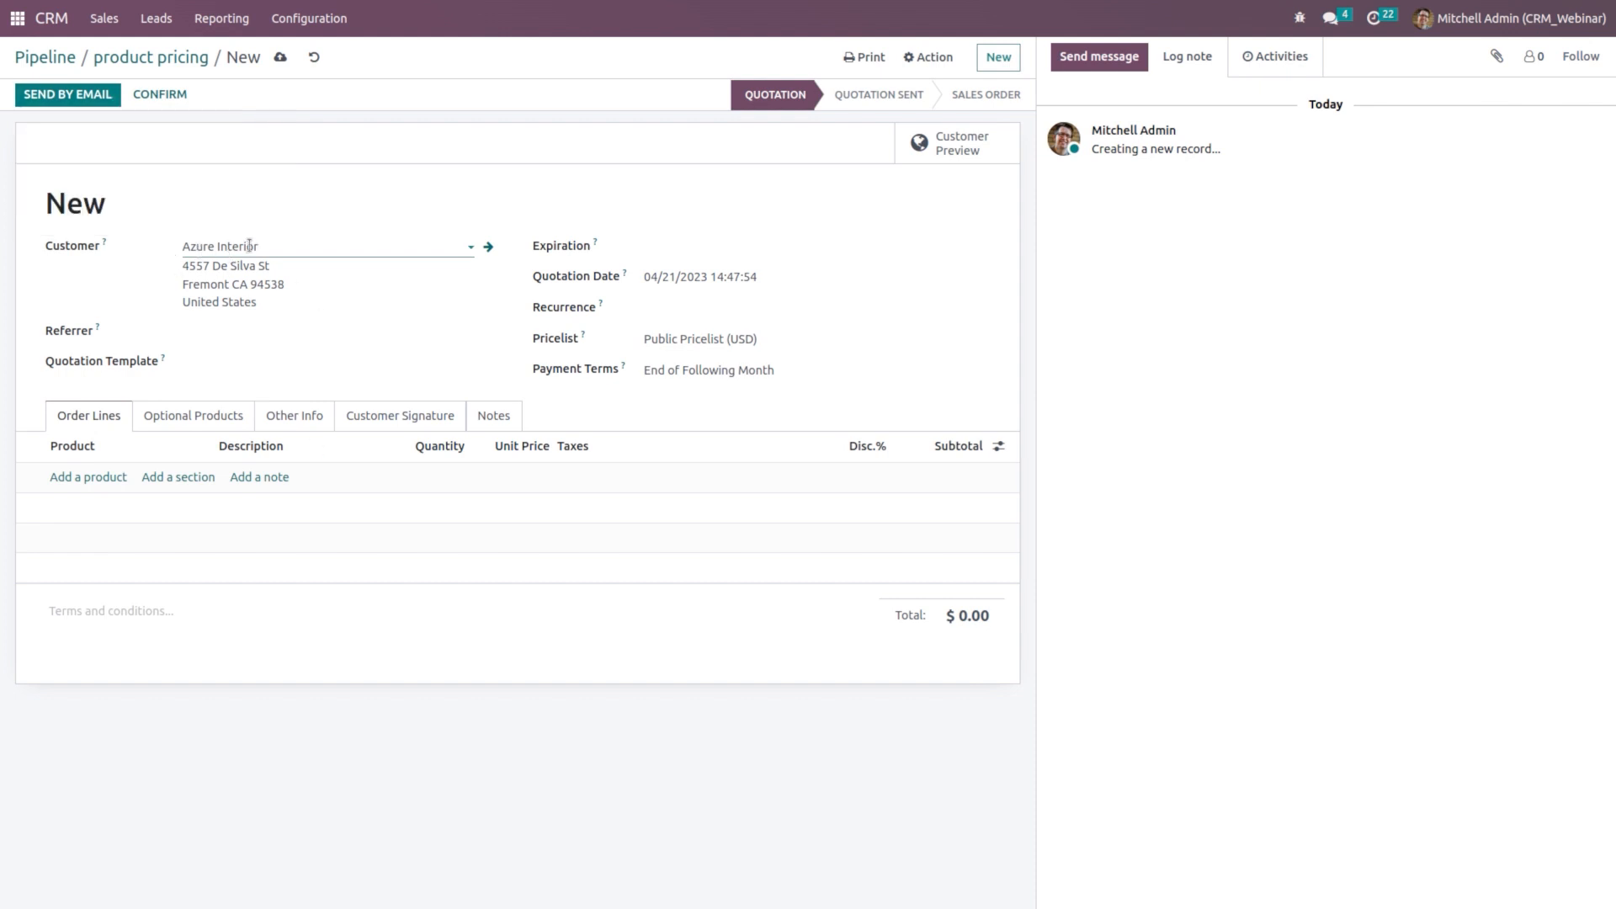
click(107, 478)
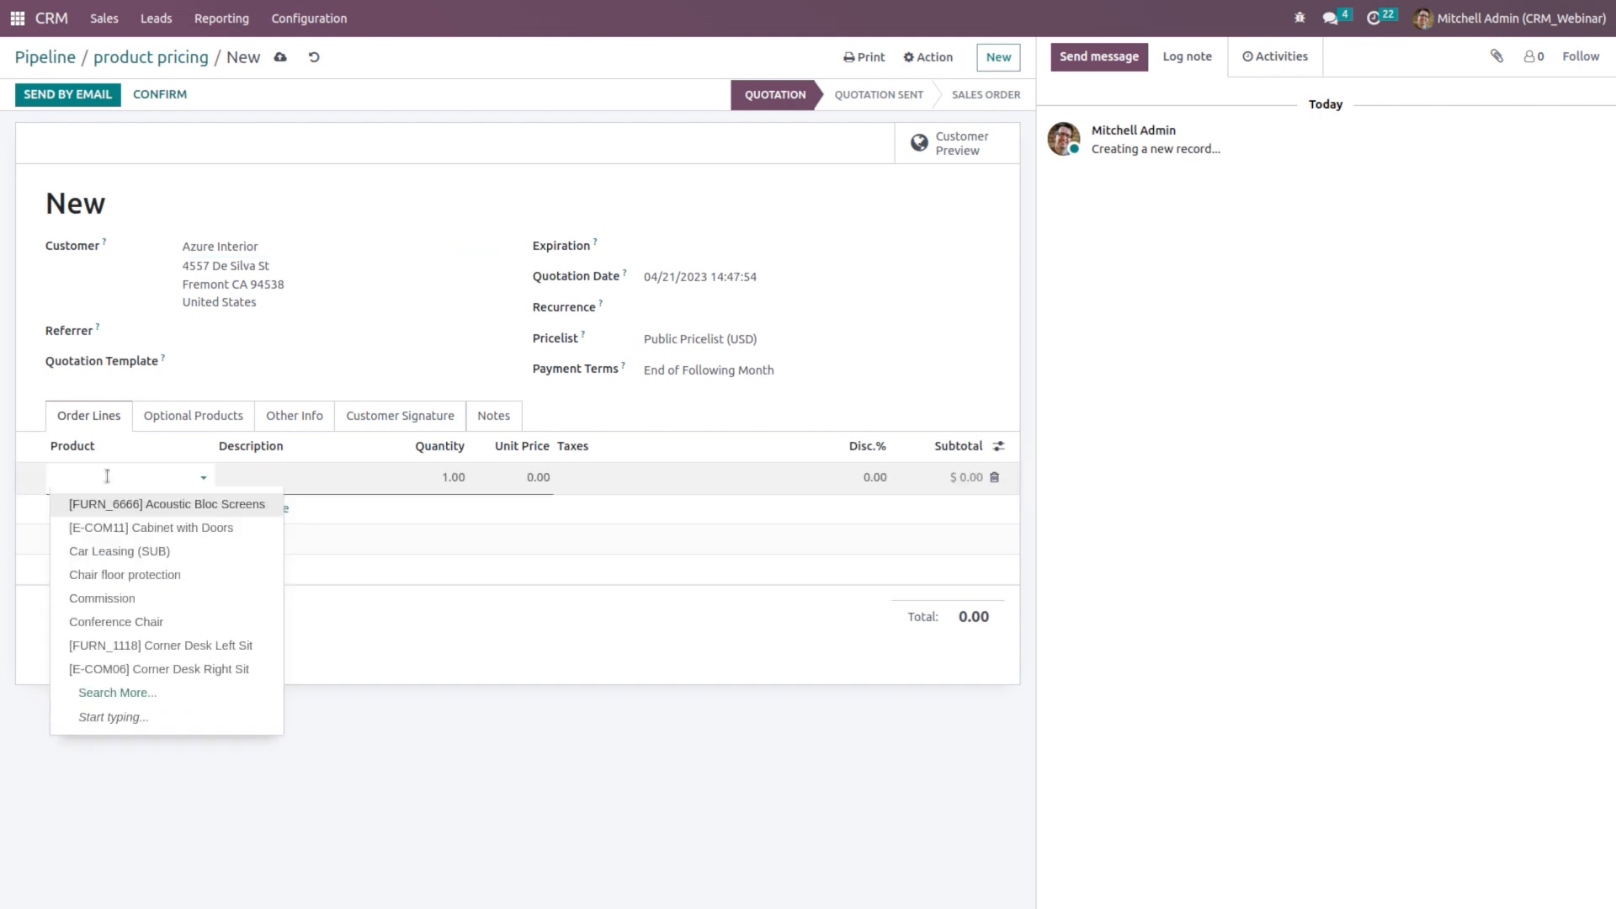
click(225, 508)
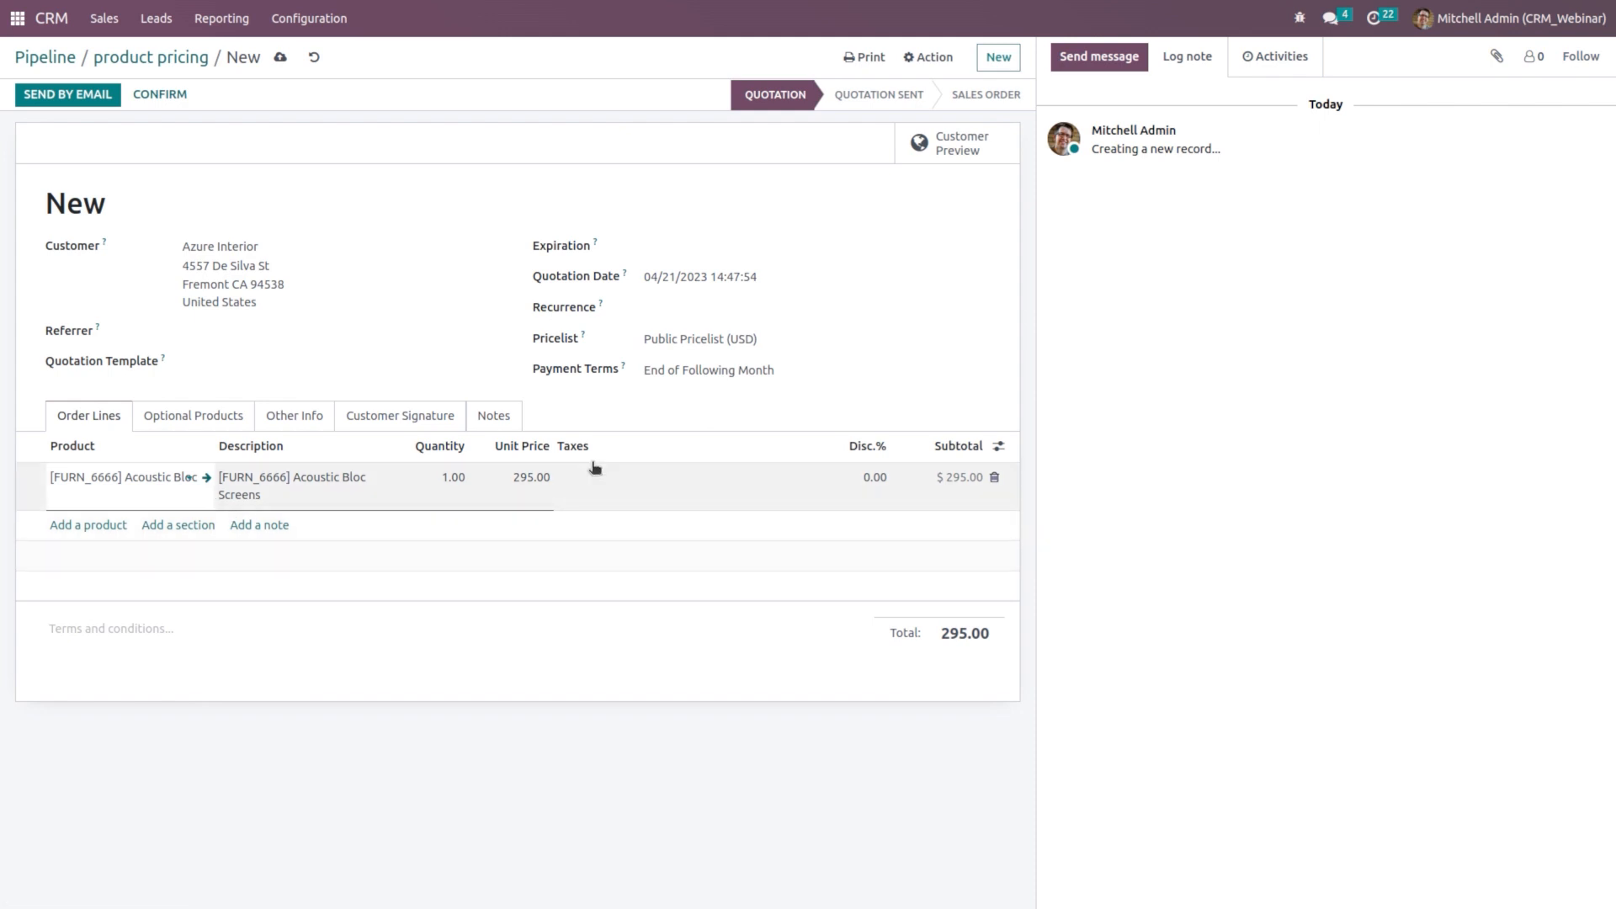
click(160, 94)
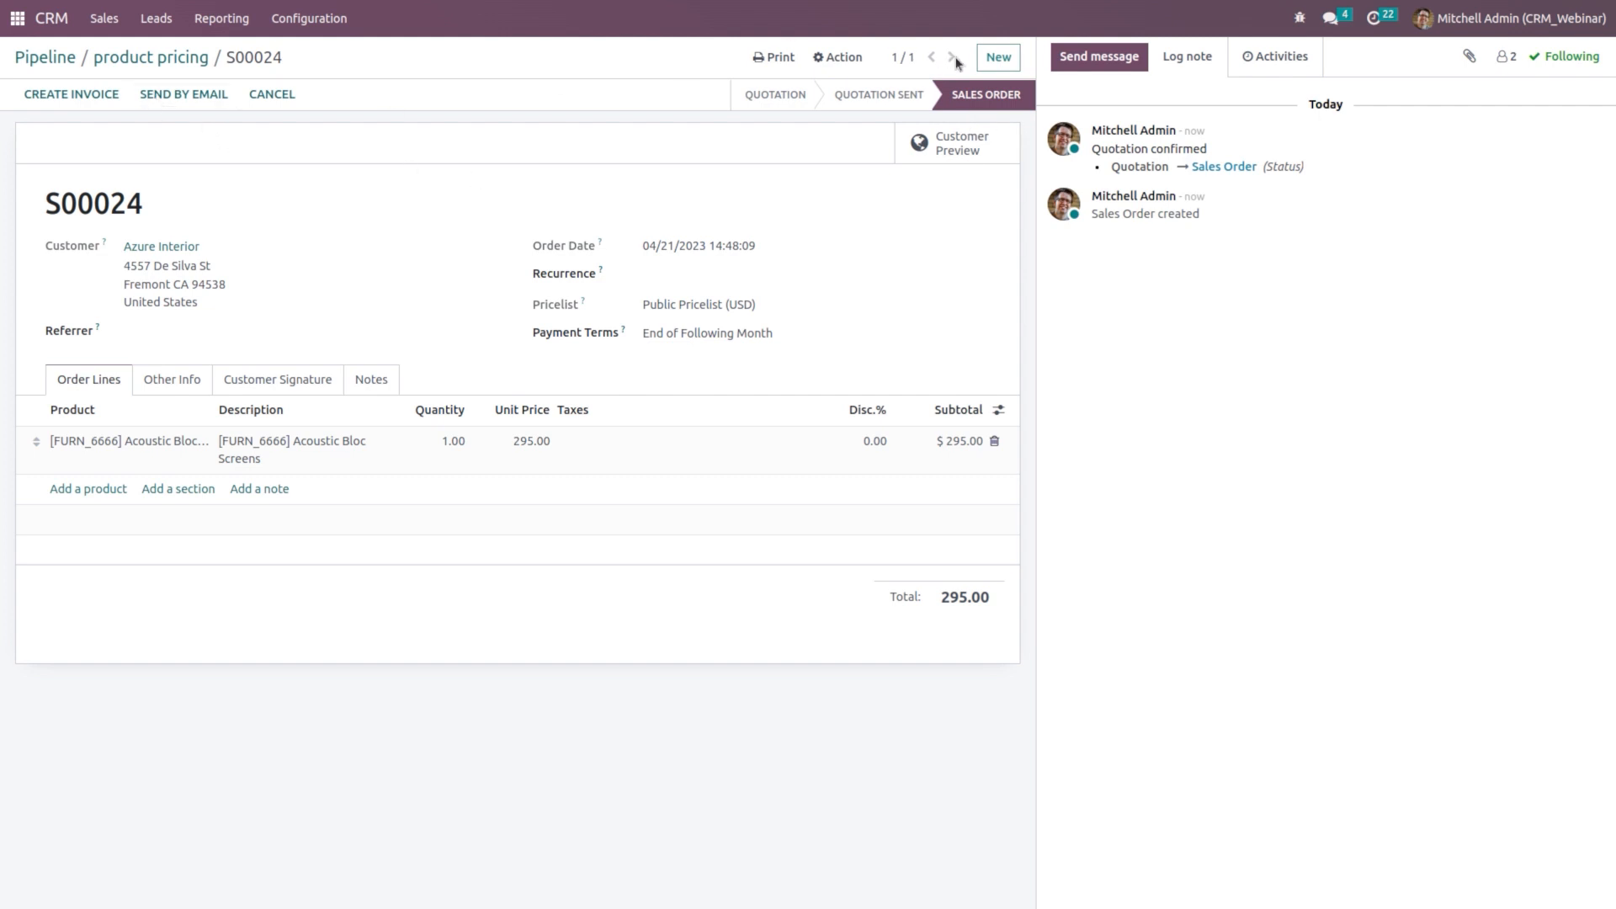
click(133, 61)
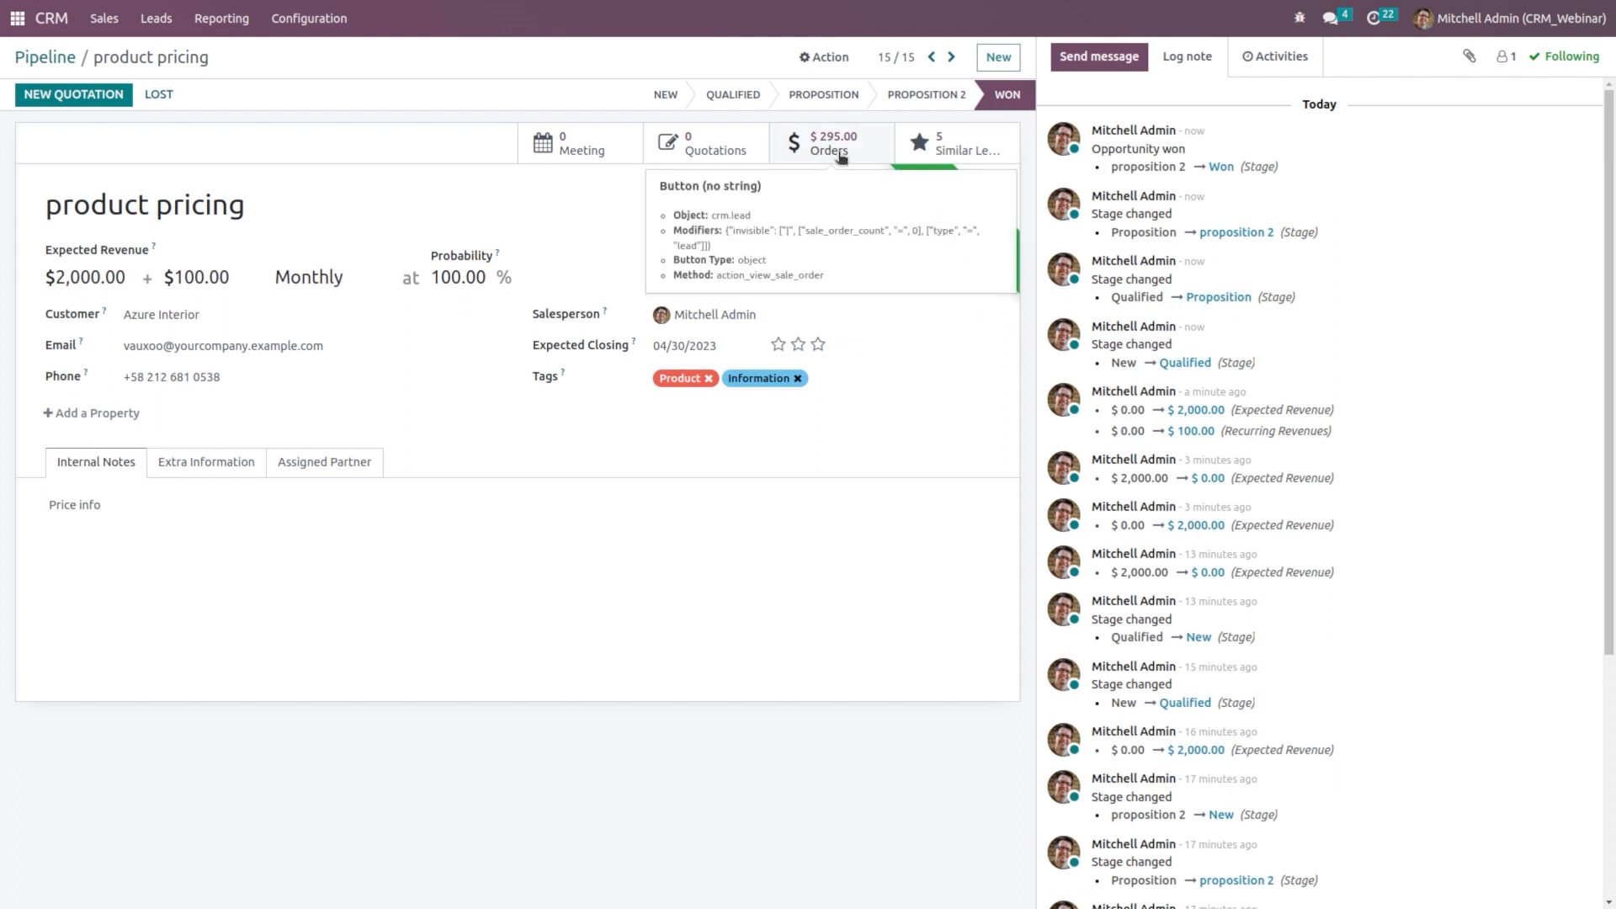
click(839, 158)
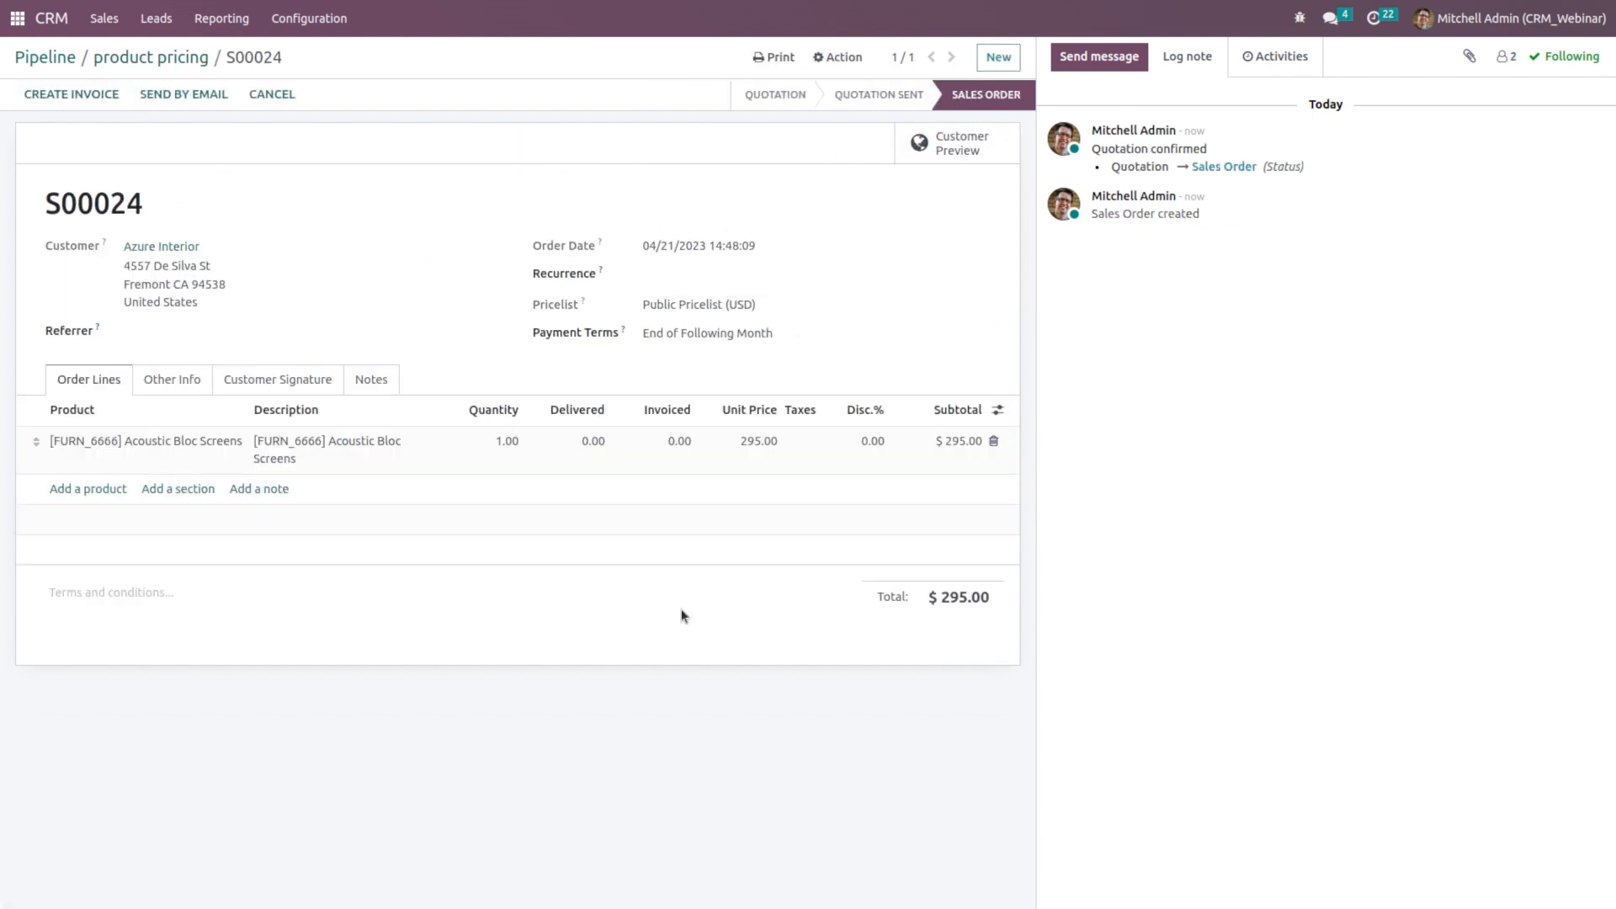
click(151, 58)
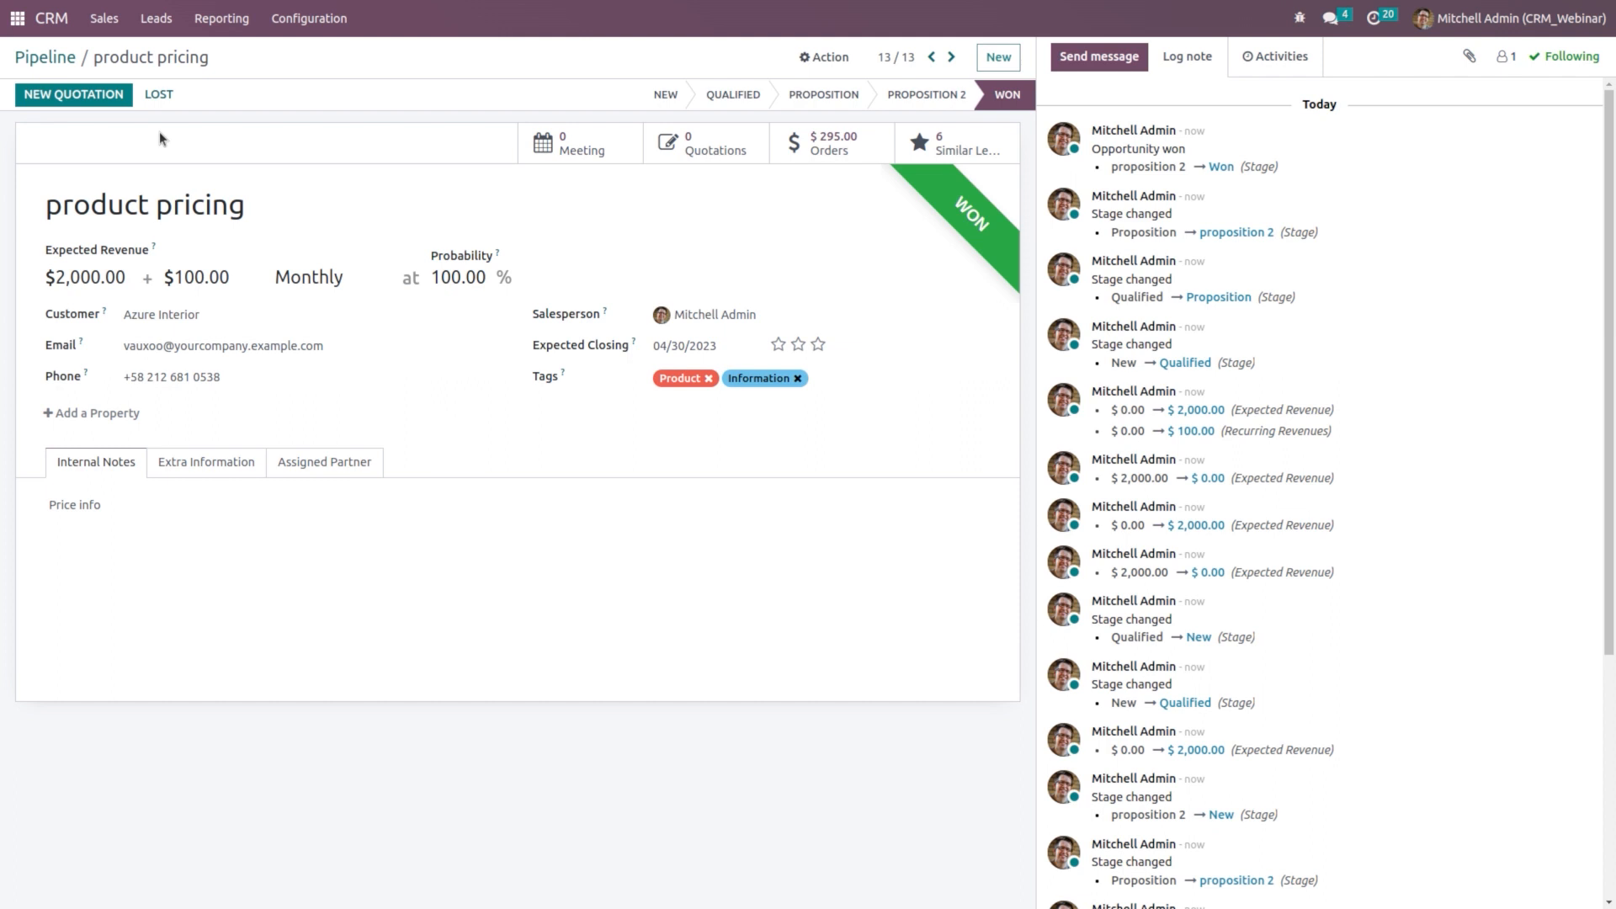
Step: Mark Office Design and Architecture lost as 'Too expensive', then restore it
click(43, 57)
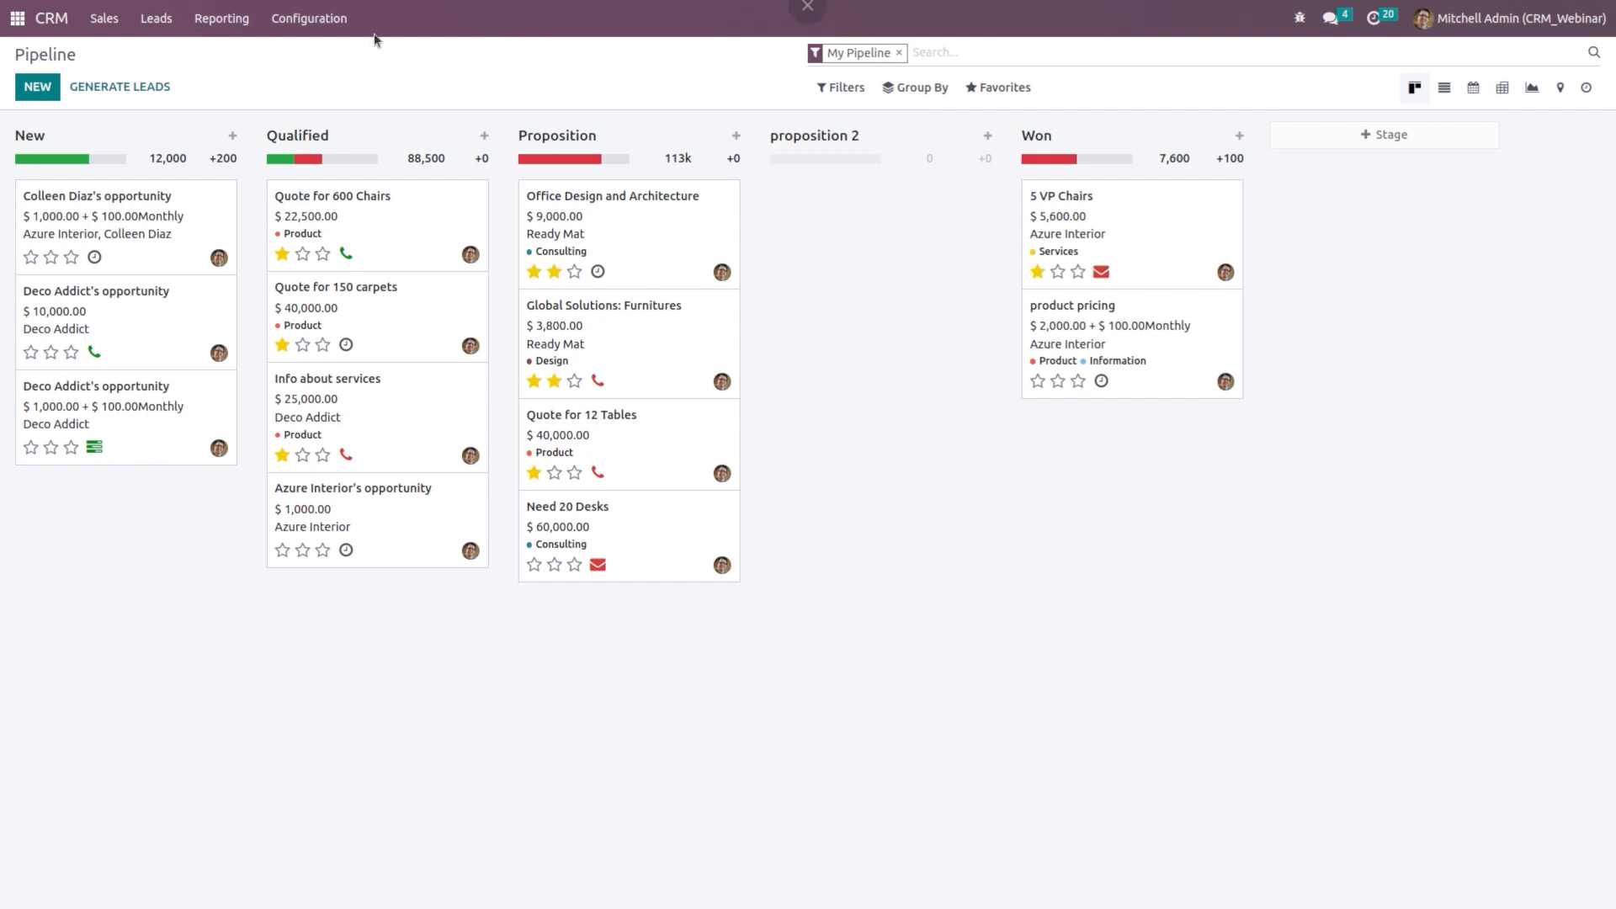
click(669, 222)
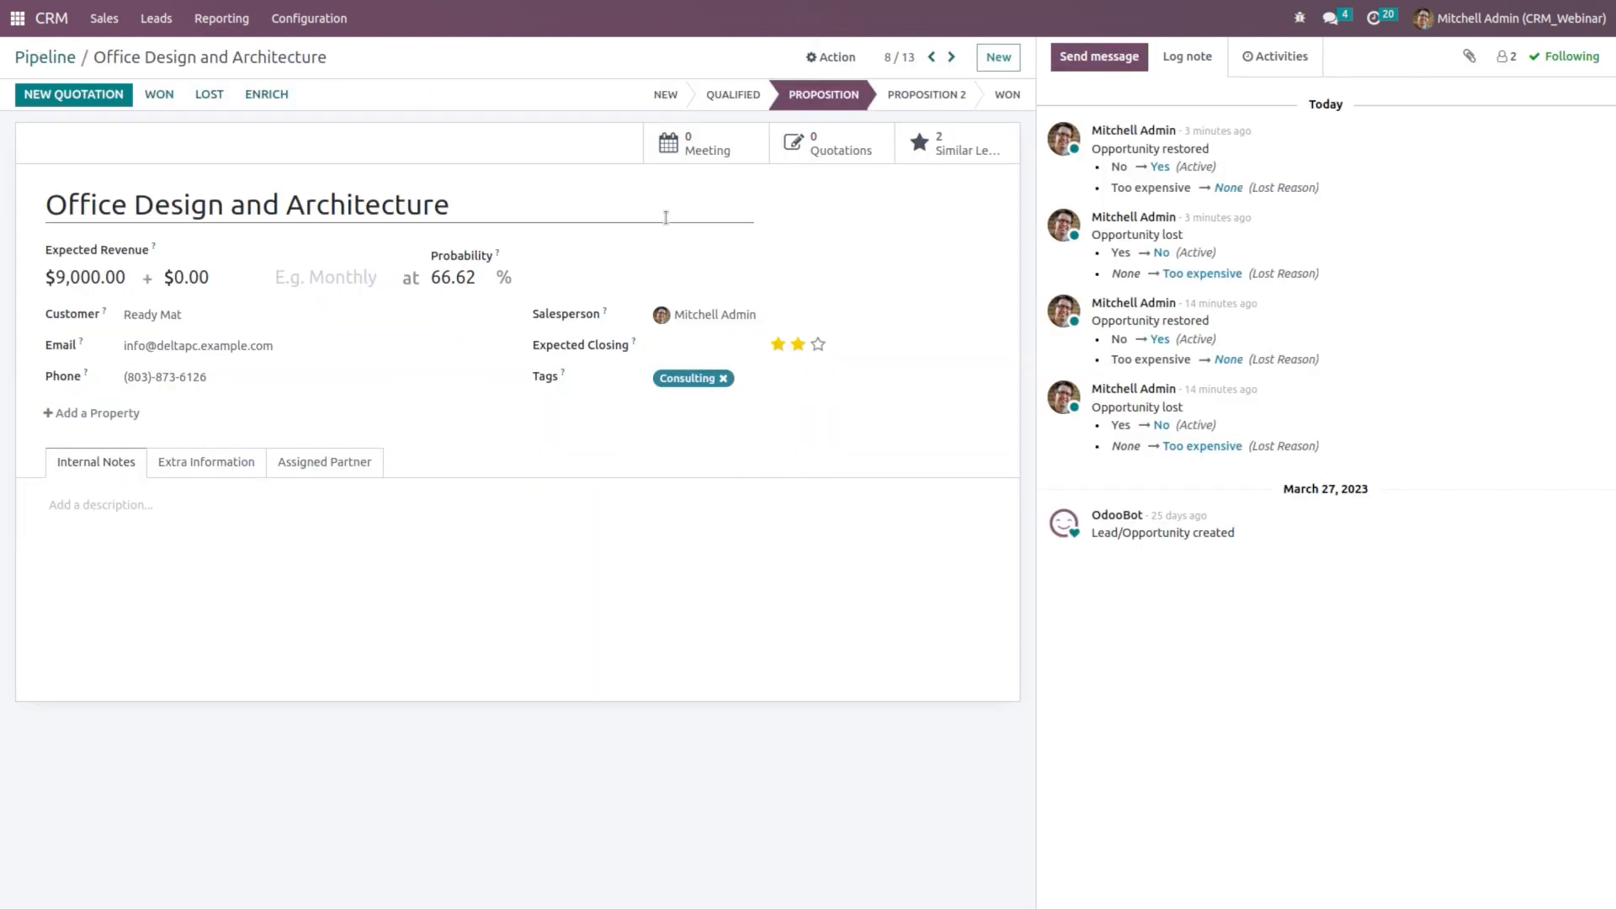
click(209, 101)
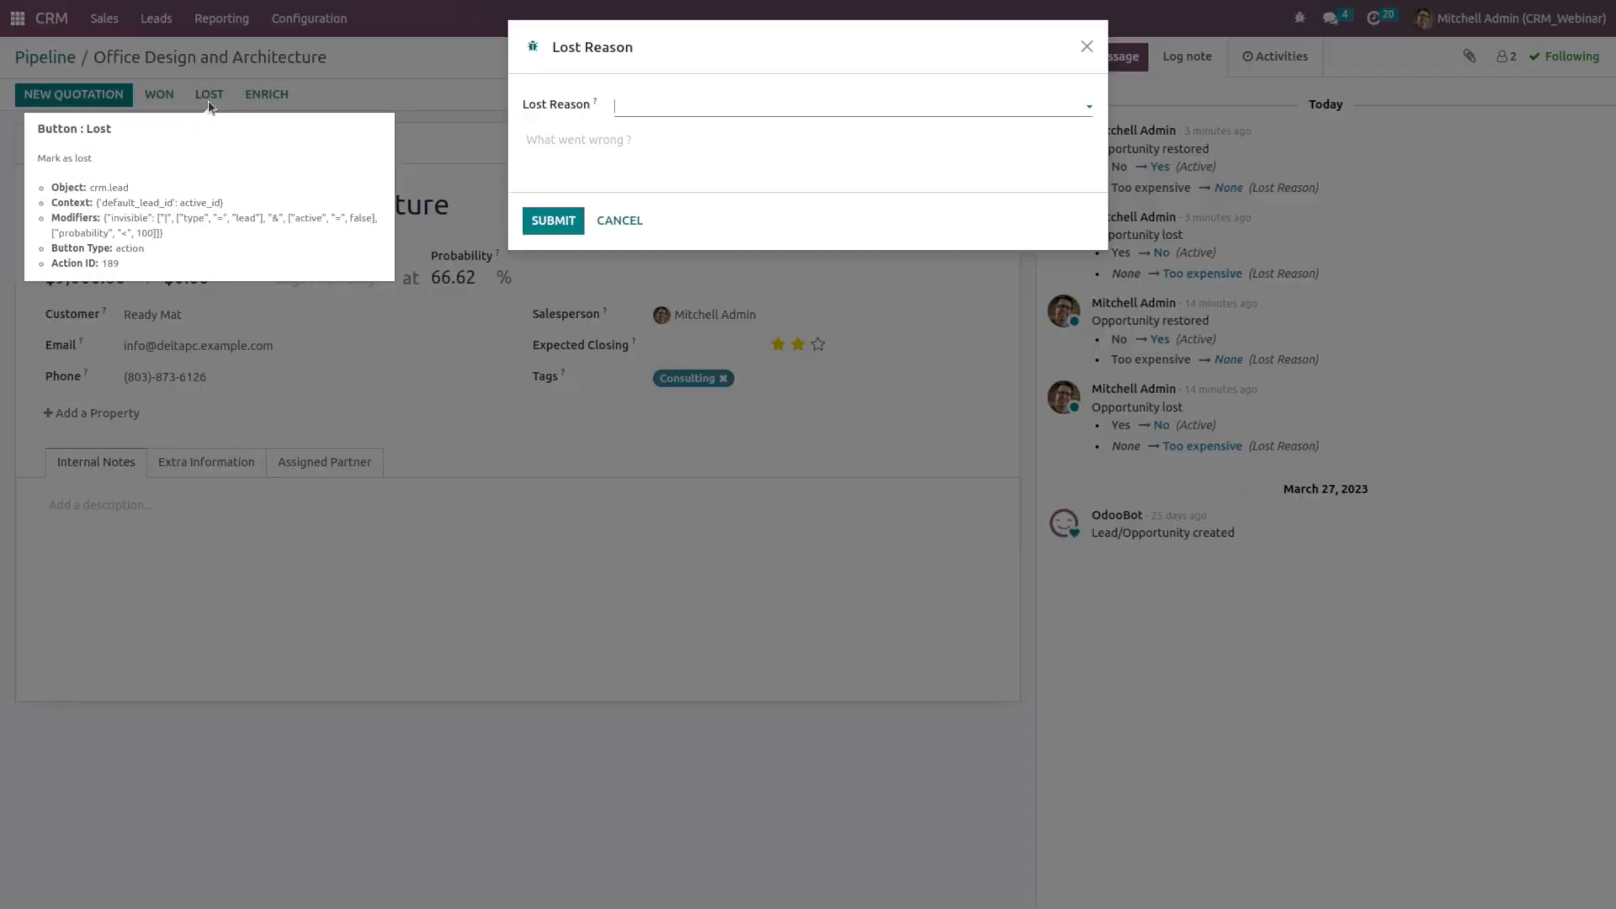
click(665, 102)
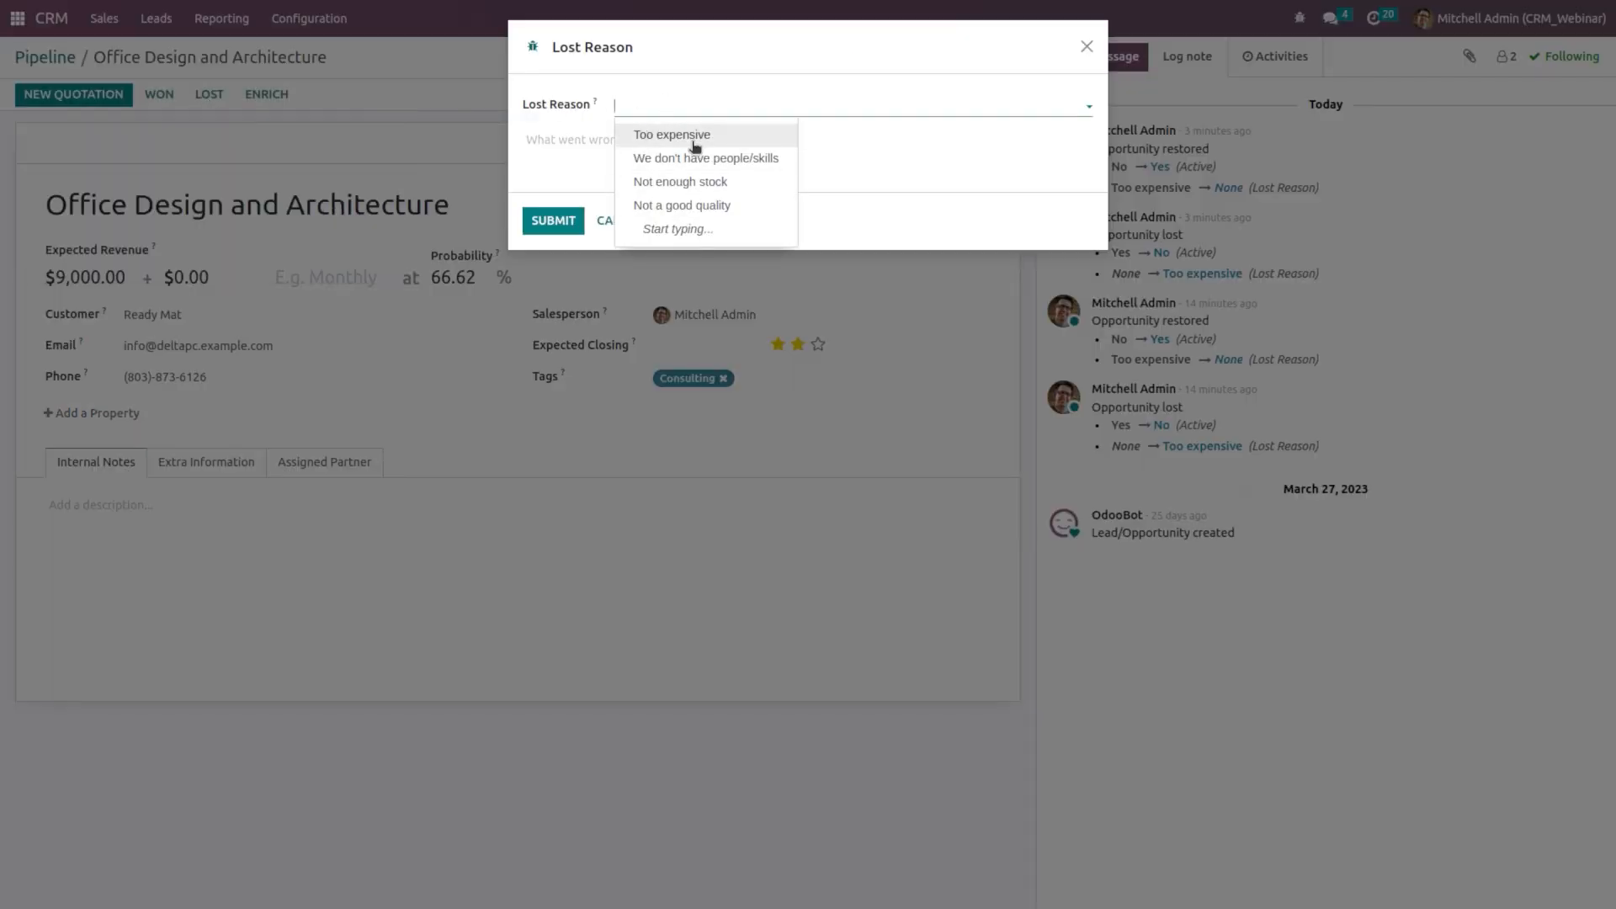
click(689, 137)
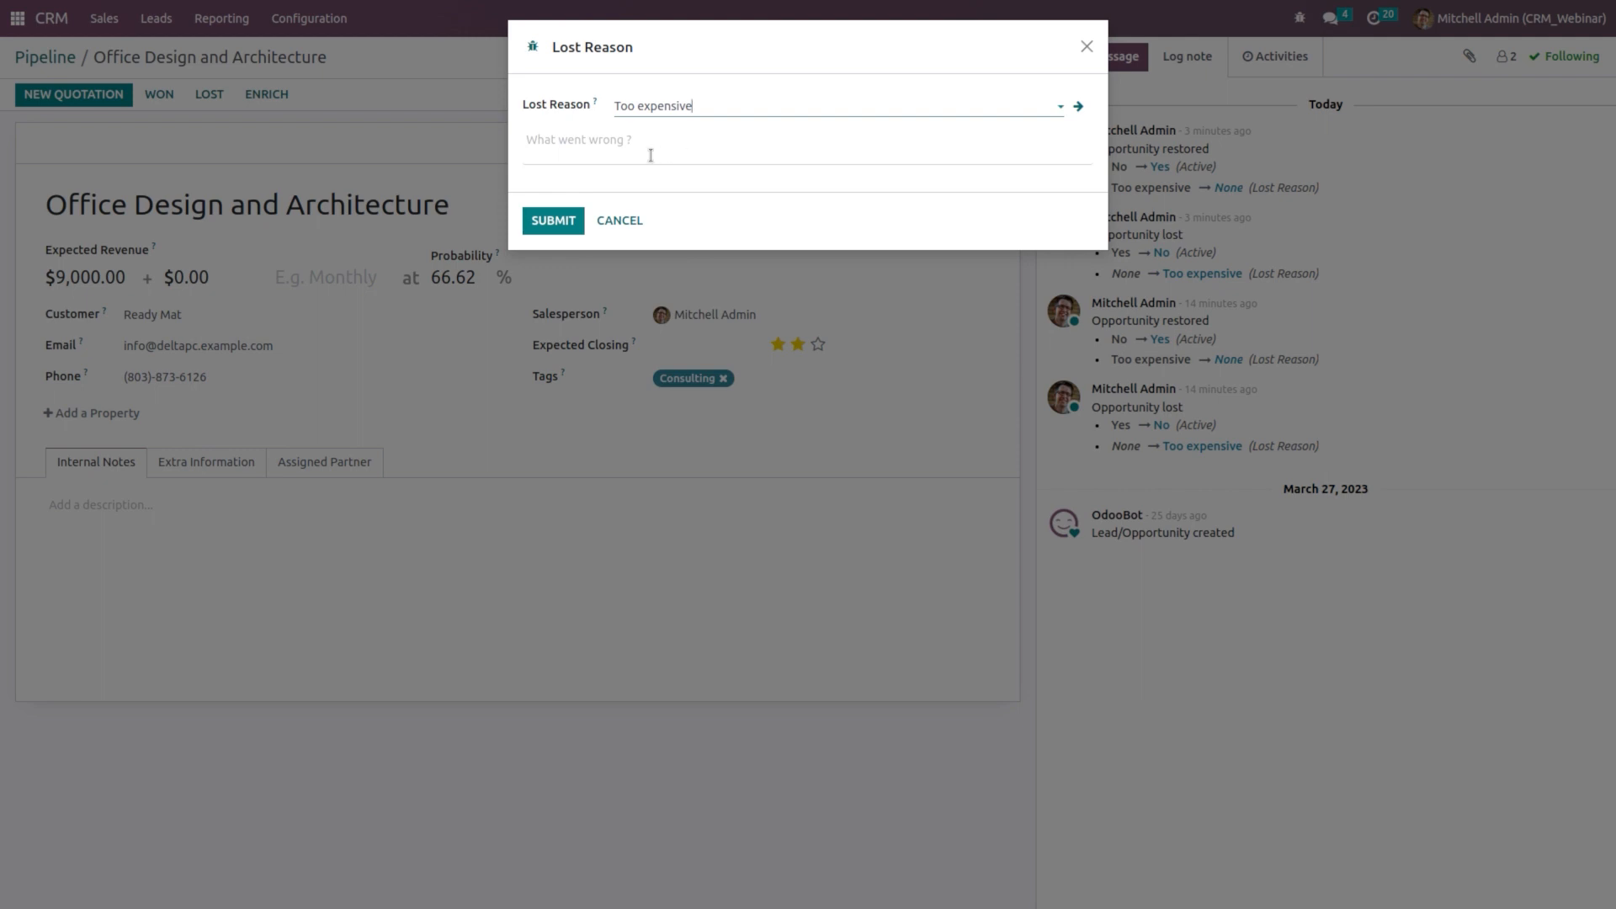
click(554, 219)
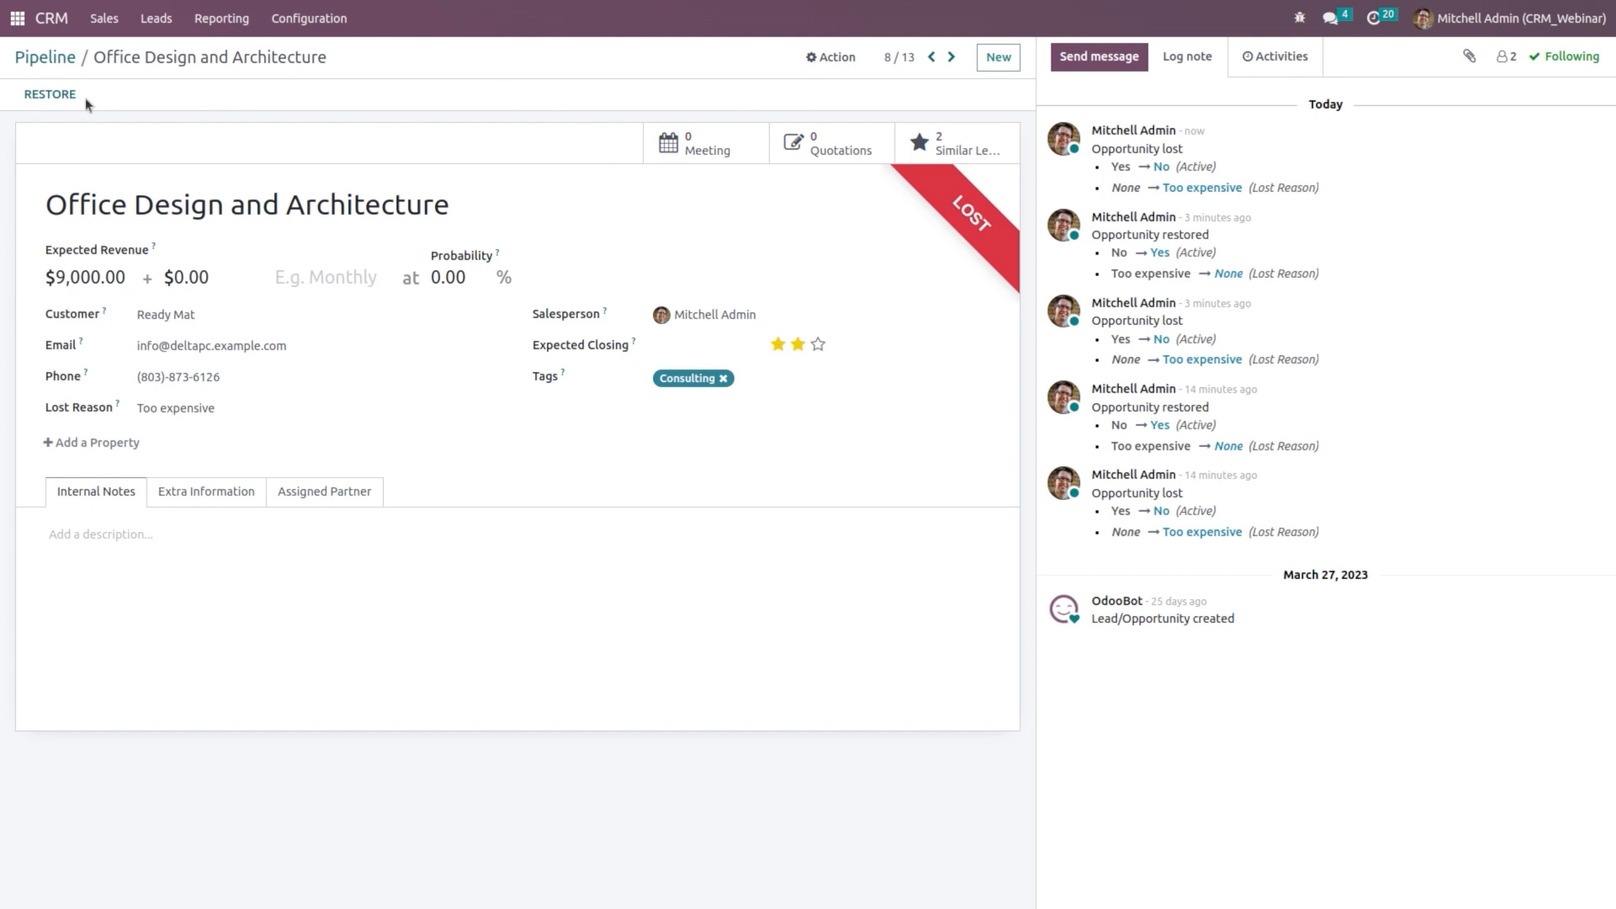
click(46, 96)
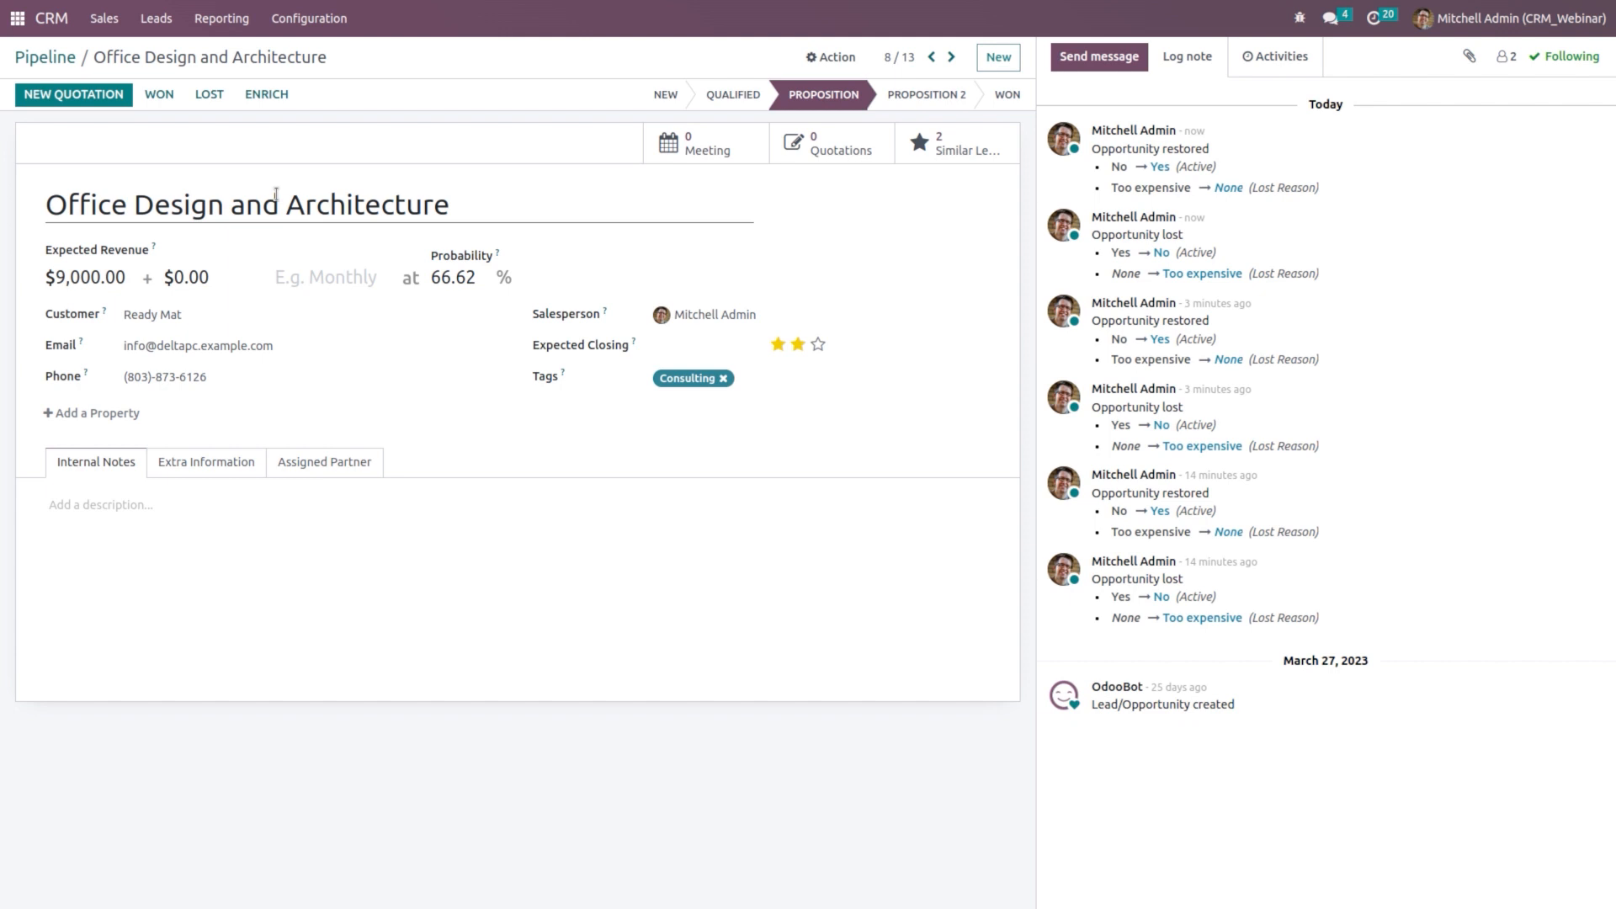
Step: Add and save 'Product quality' as a new entry under Configuration > Lost Reasons
click(308, 26)
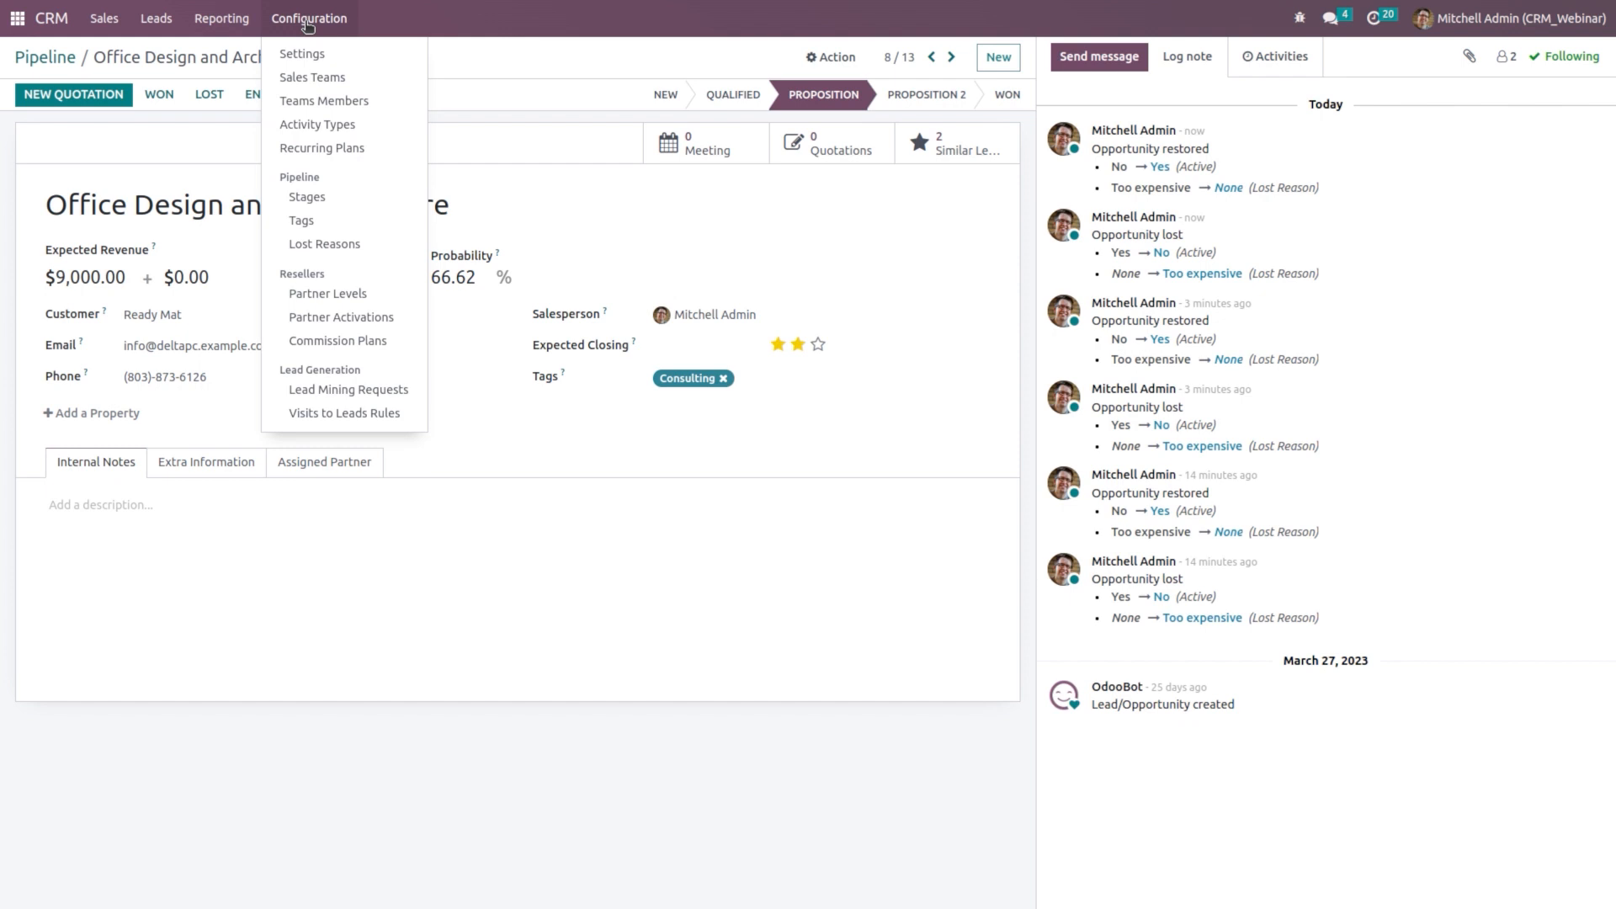
click(352, 246)
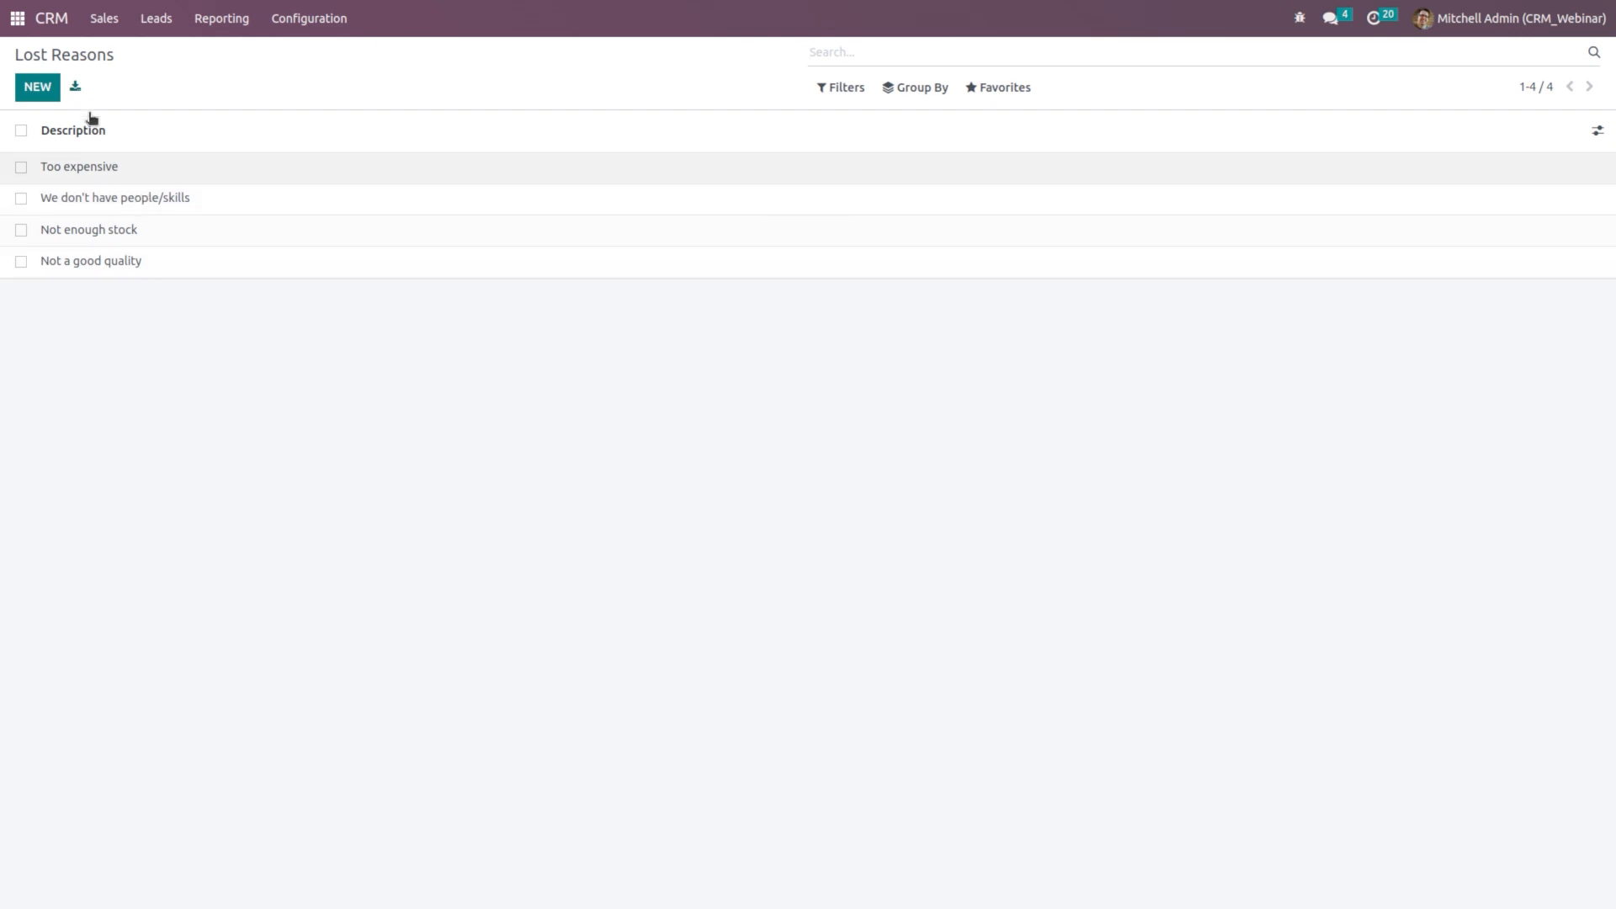
click(47, 93)
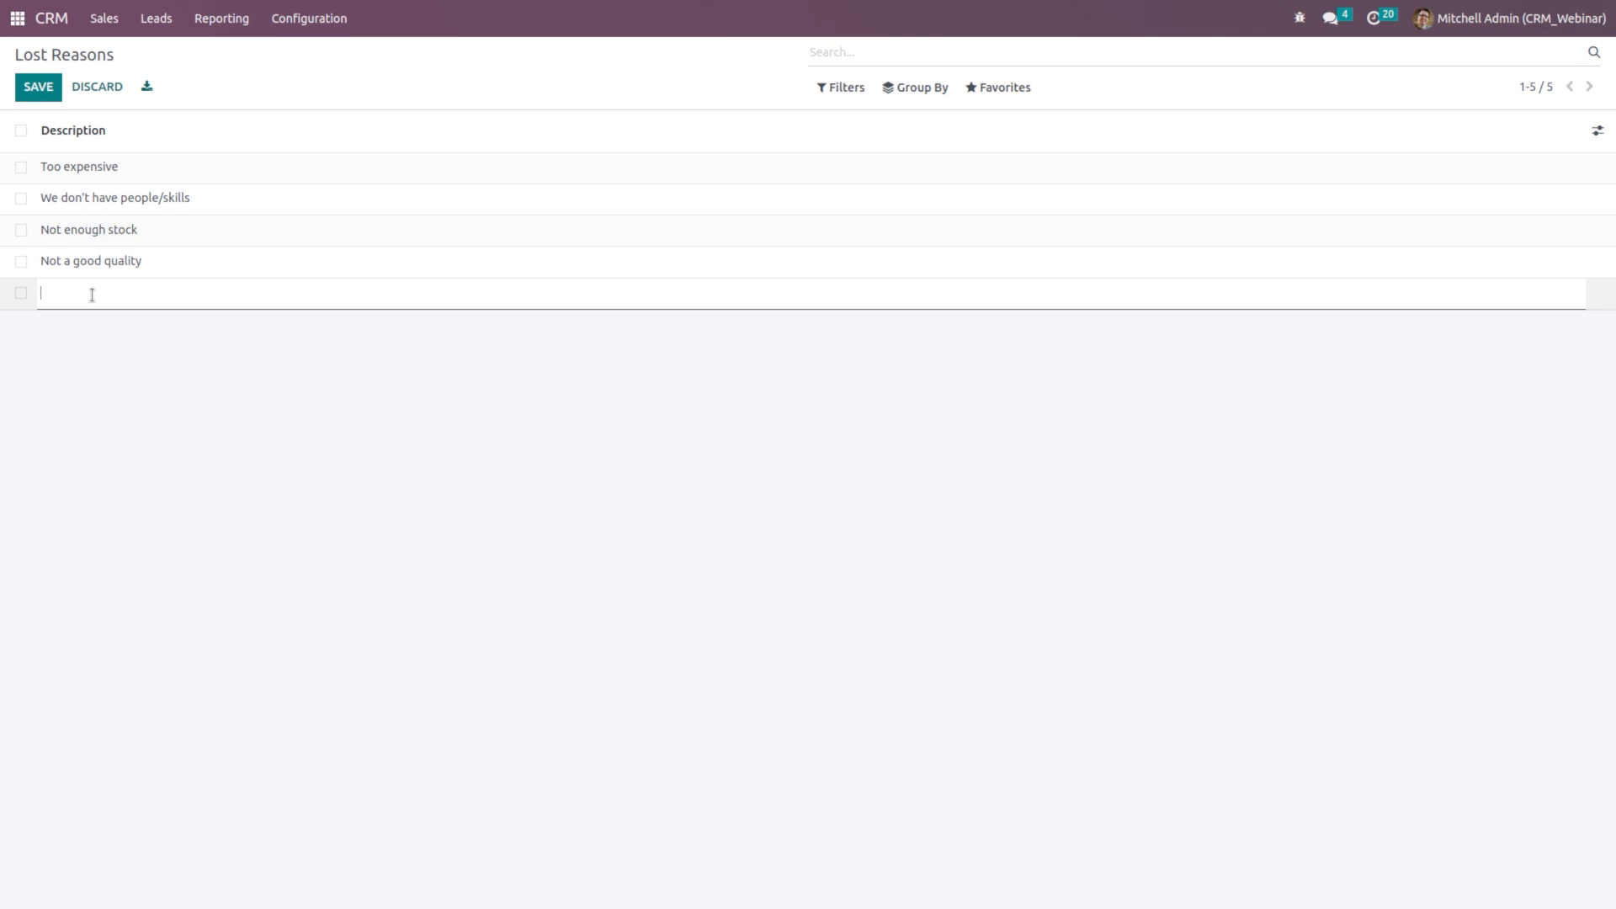
text(Product quality)
click(45, 96)
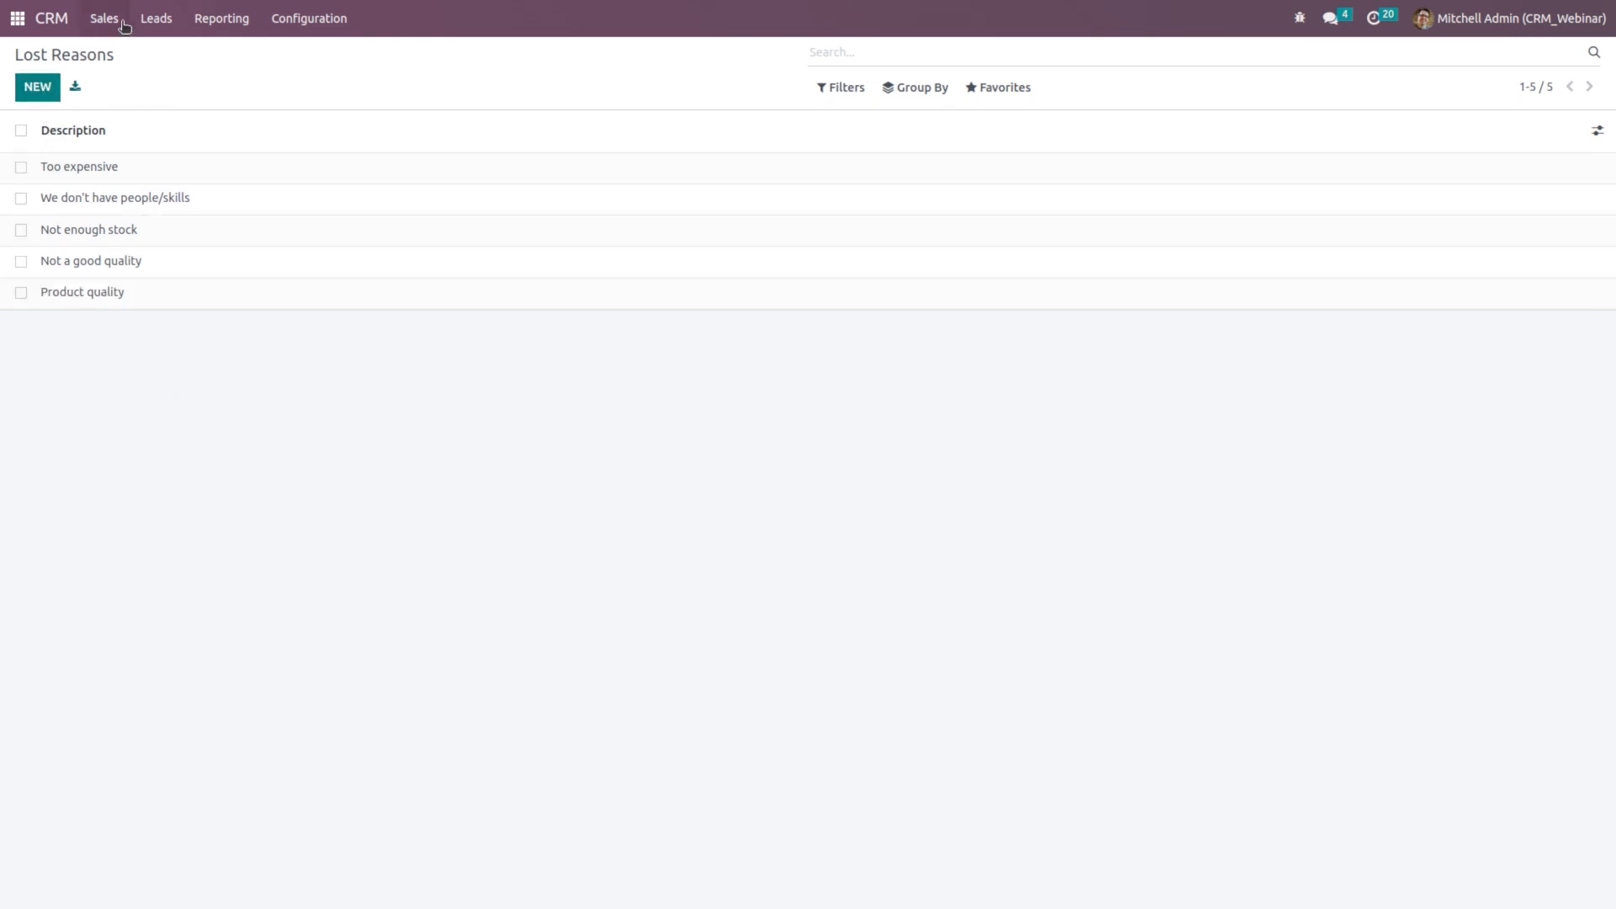
Step: Mark Office Design and Architecture lost with reason 'Product quality' and return to the pipeline
click(53, 19)
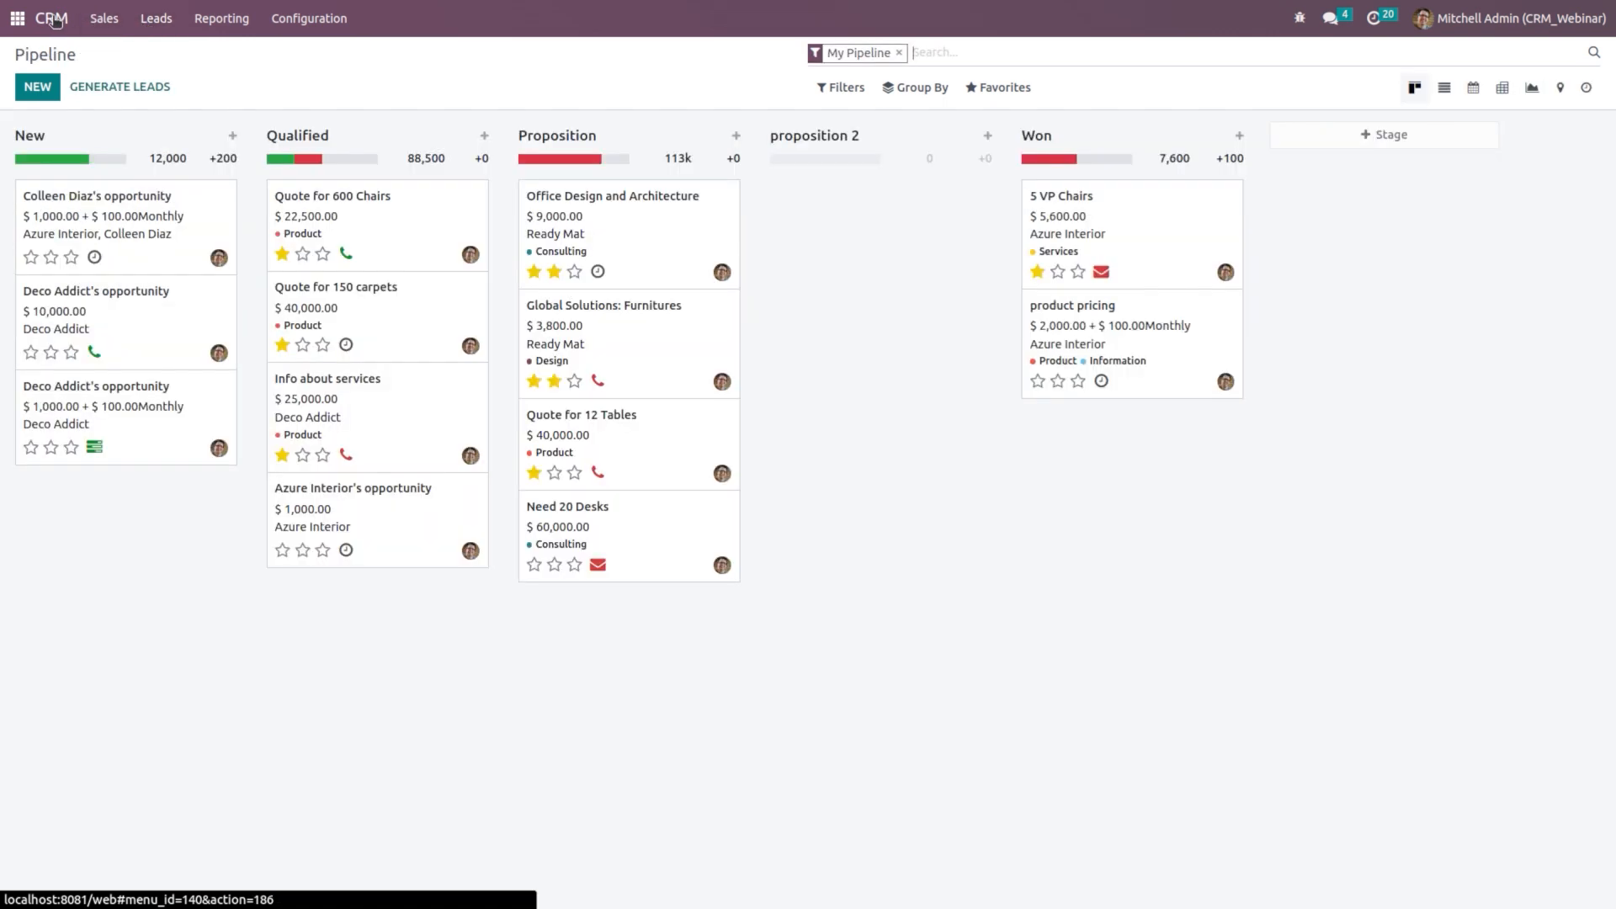
click(662, 240)
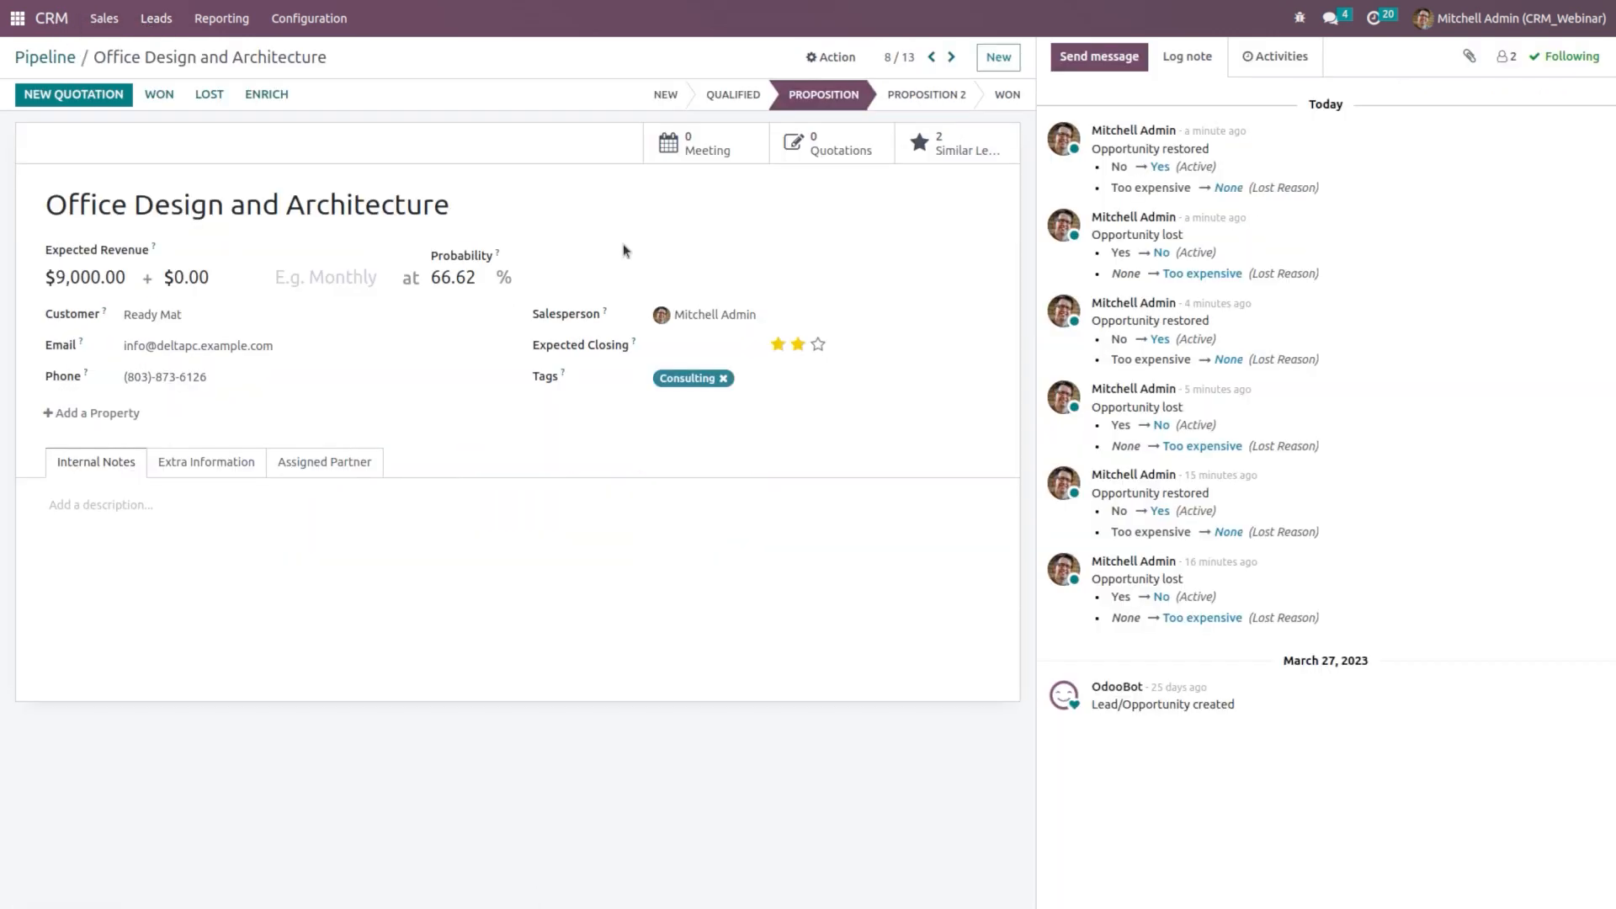
click(212, 96)
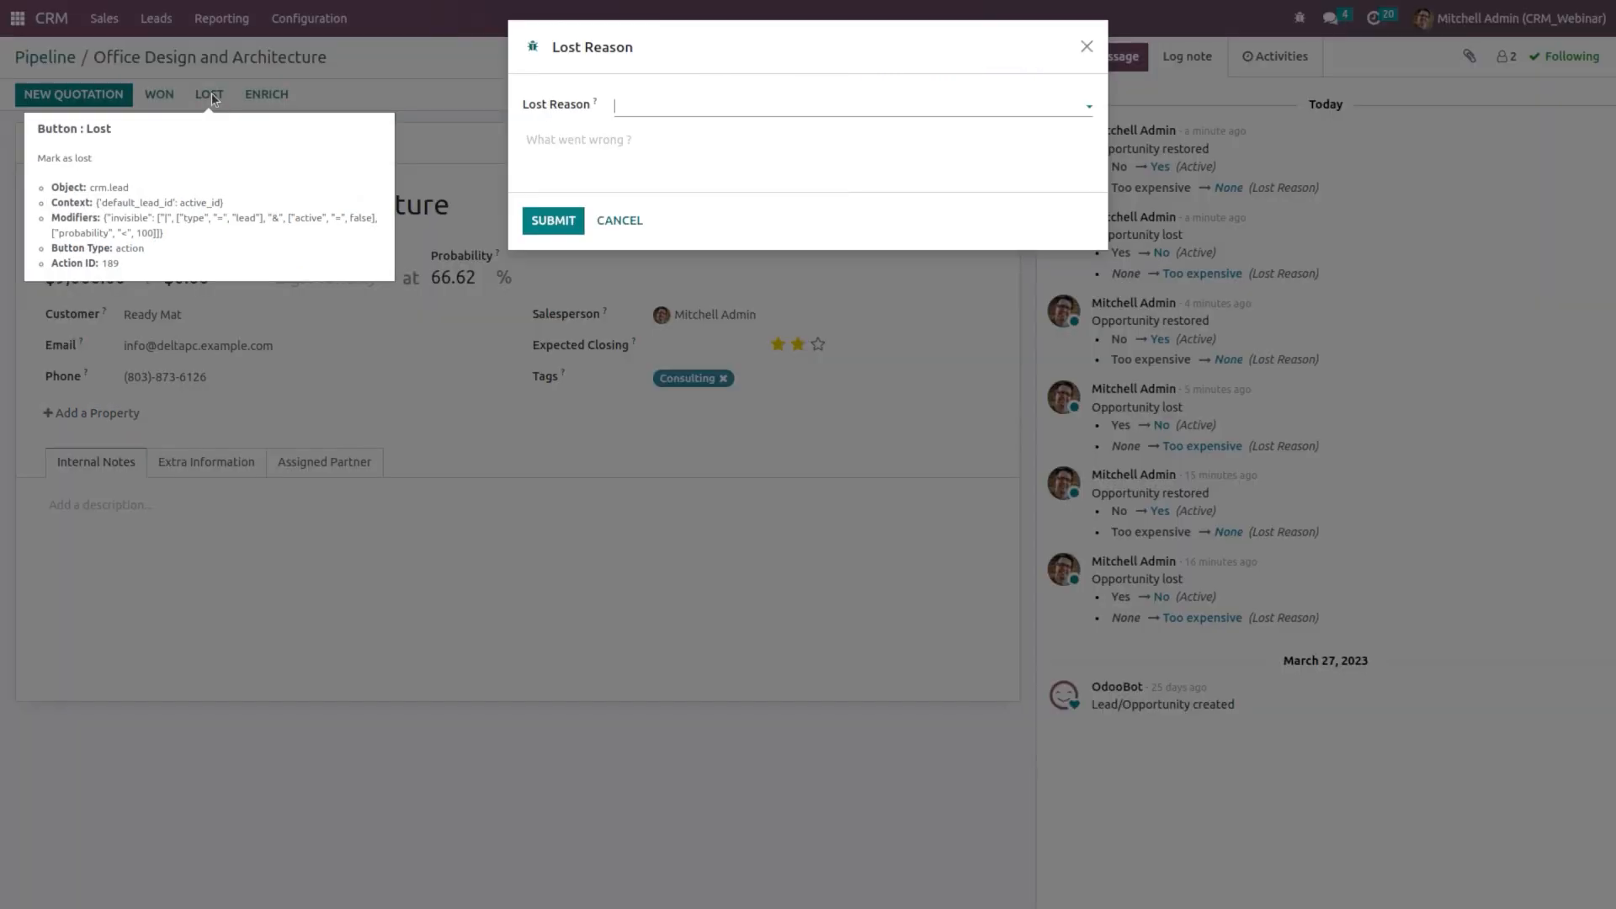
click(642, 107)
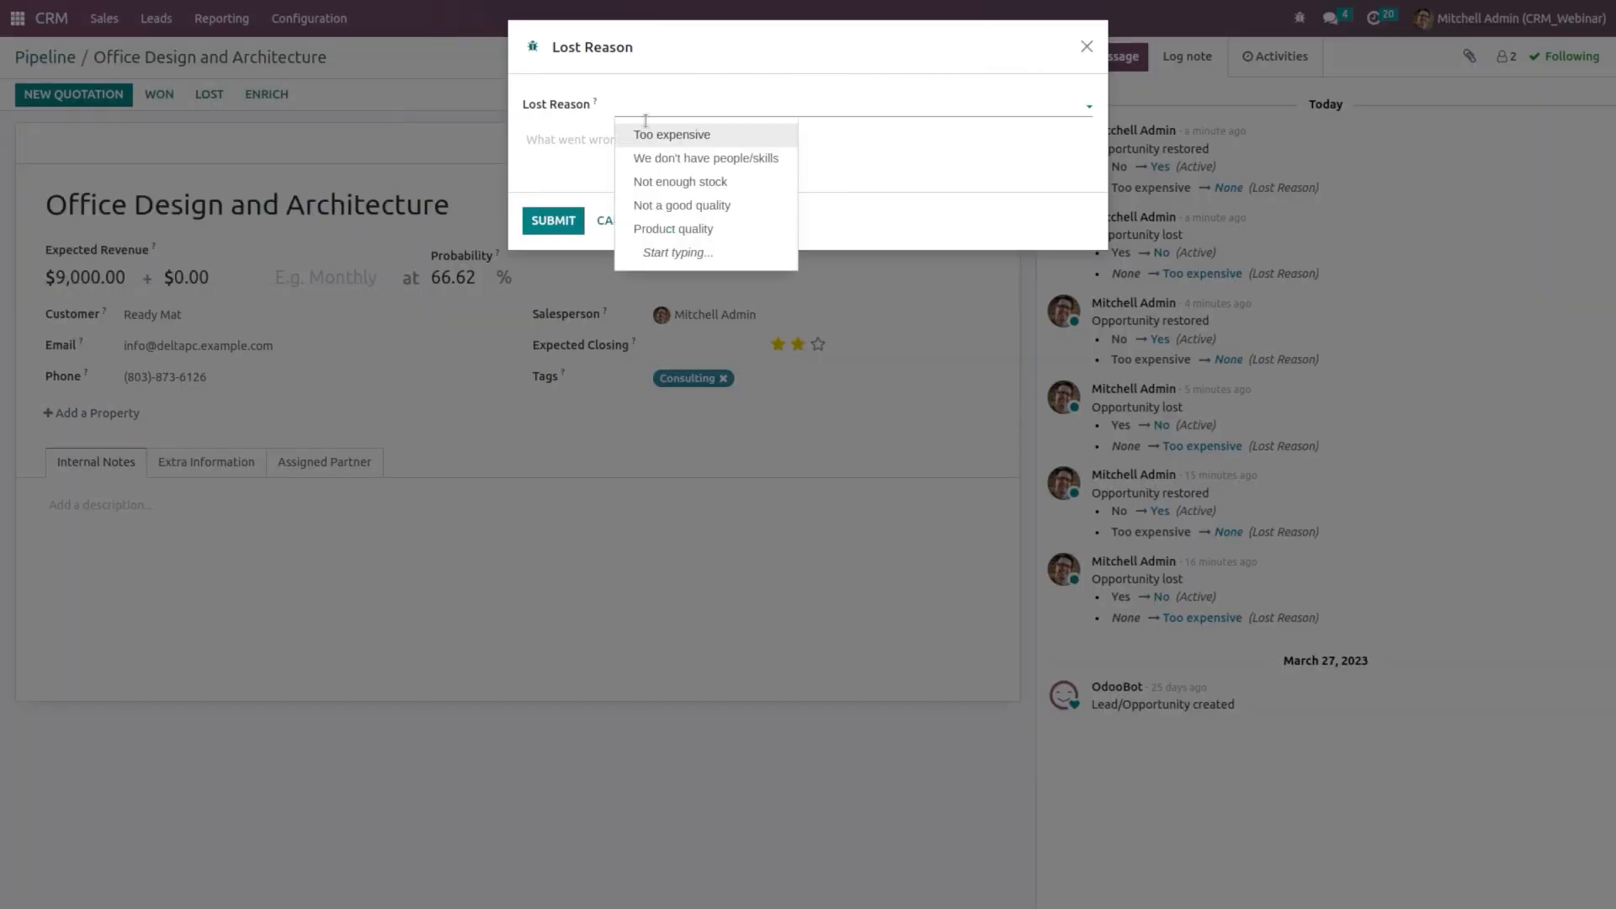
click(690, 230)
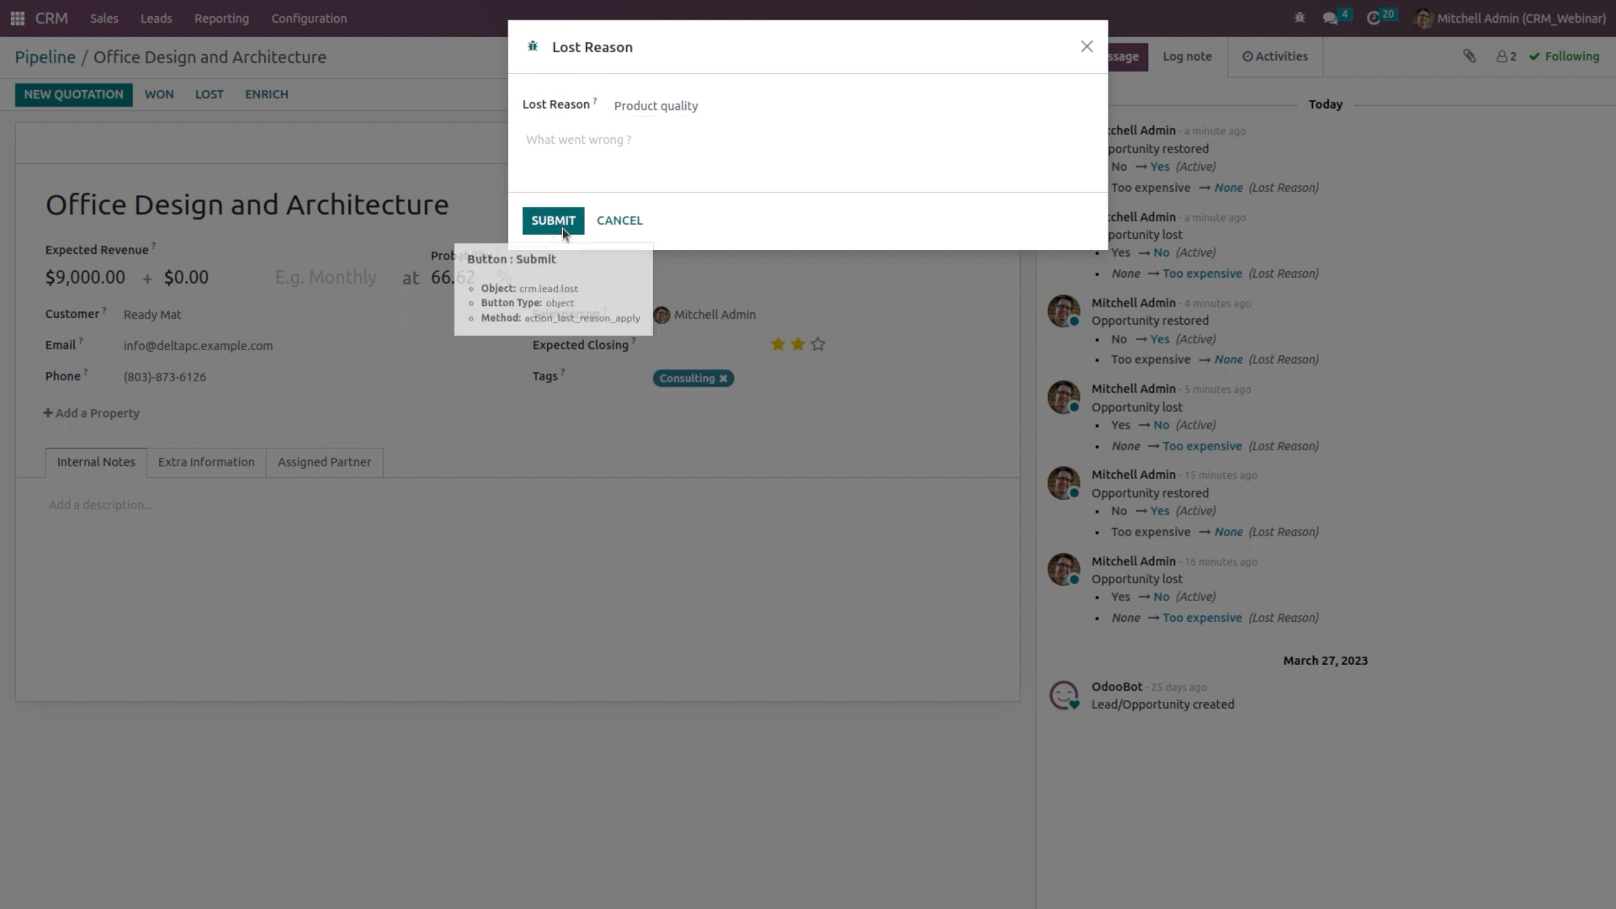
click(554, 234)
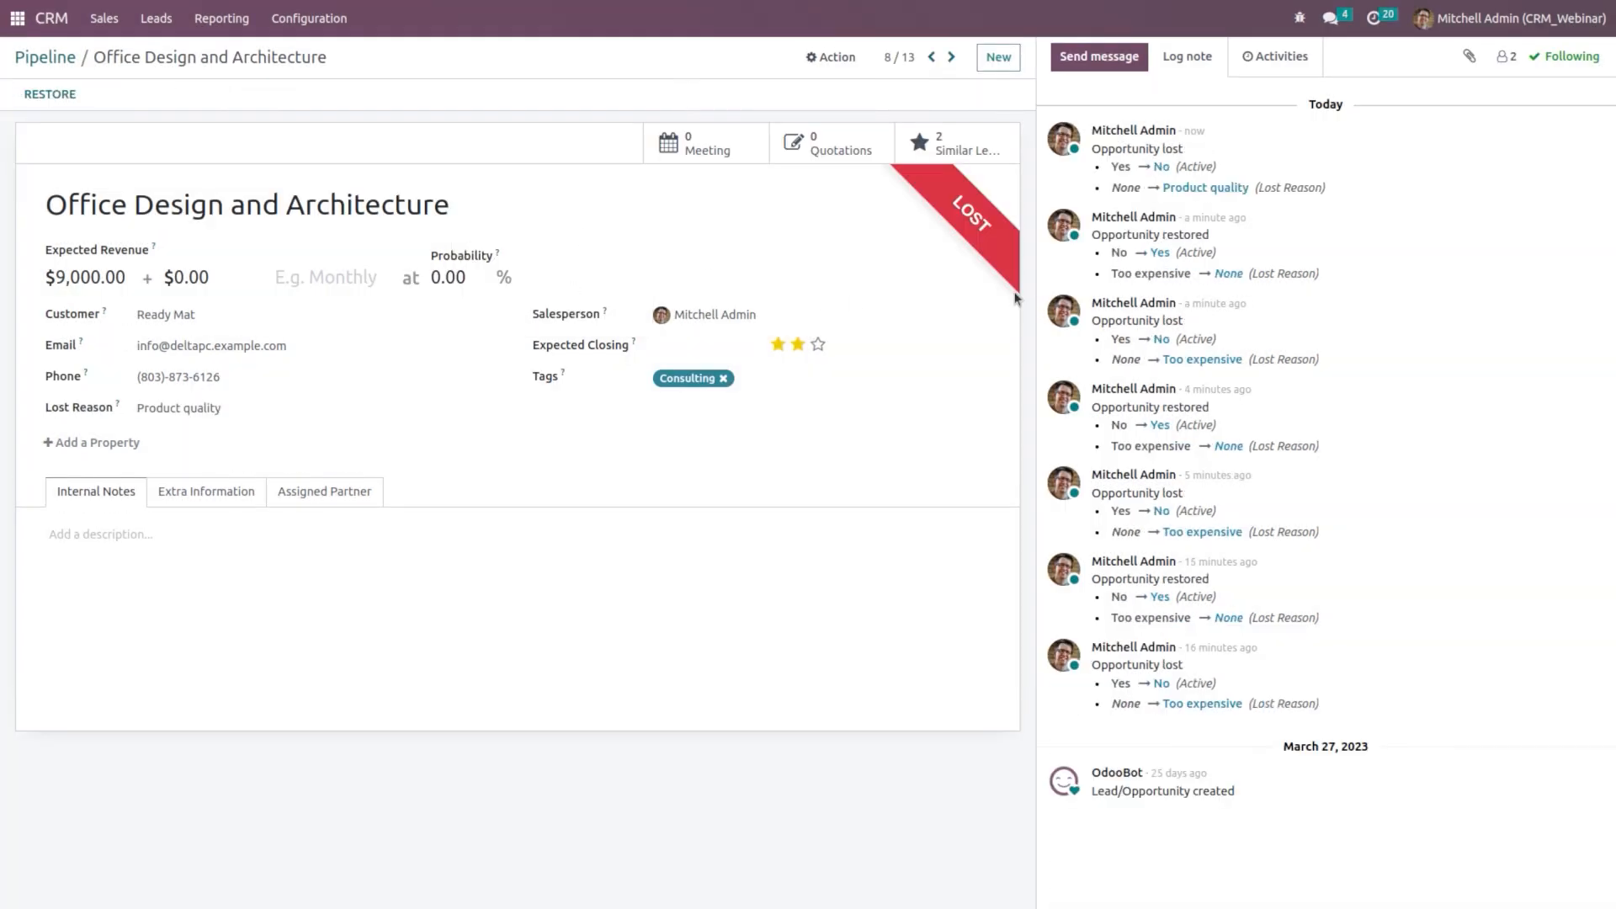
click(23, 63)
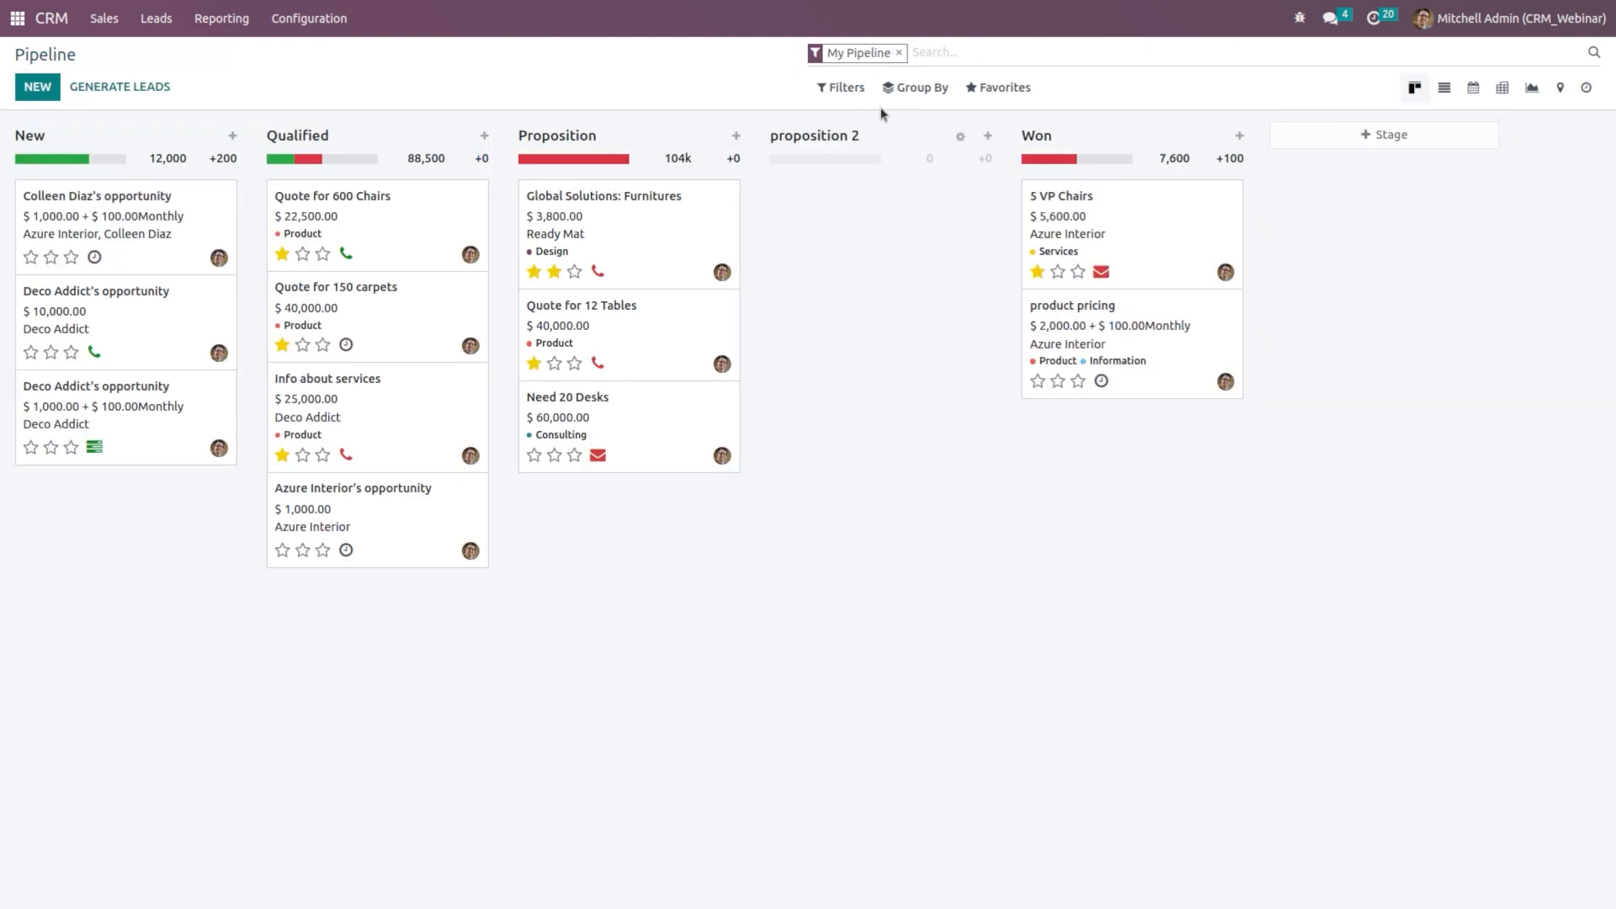
click(856, 96)
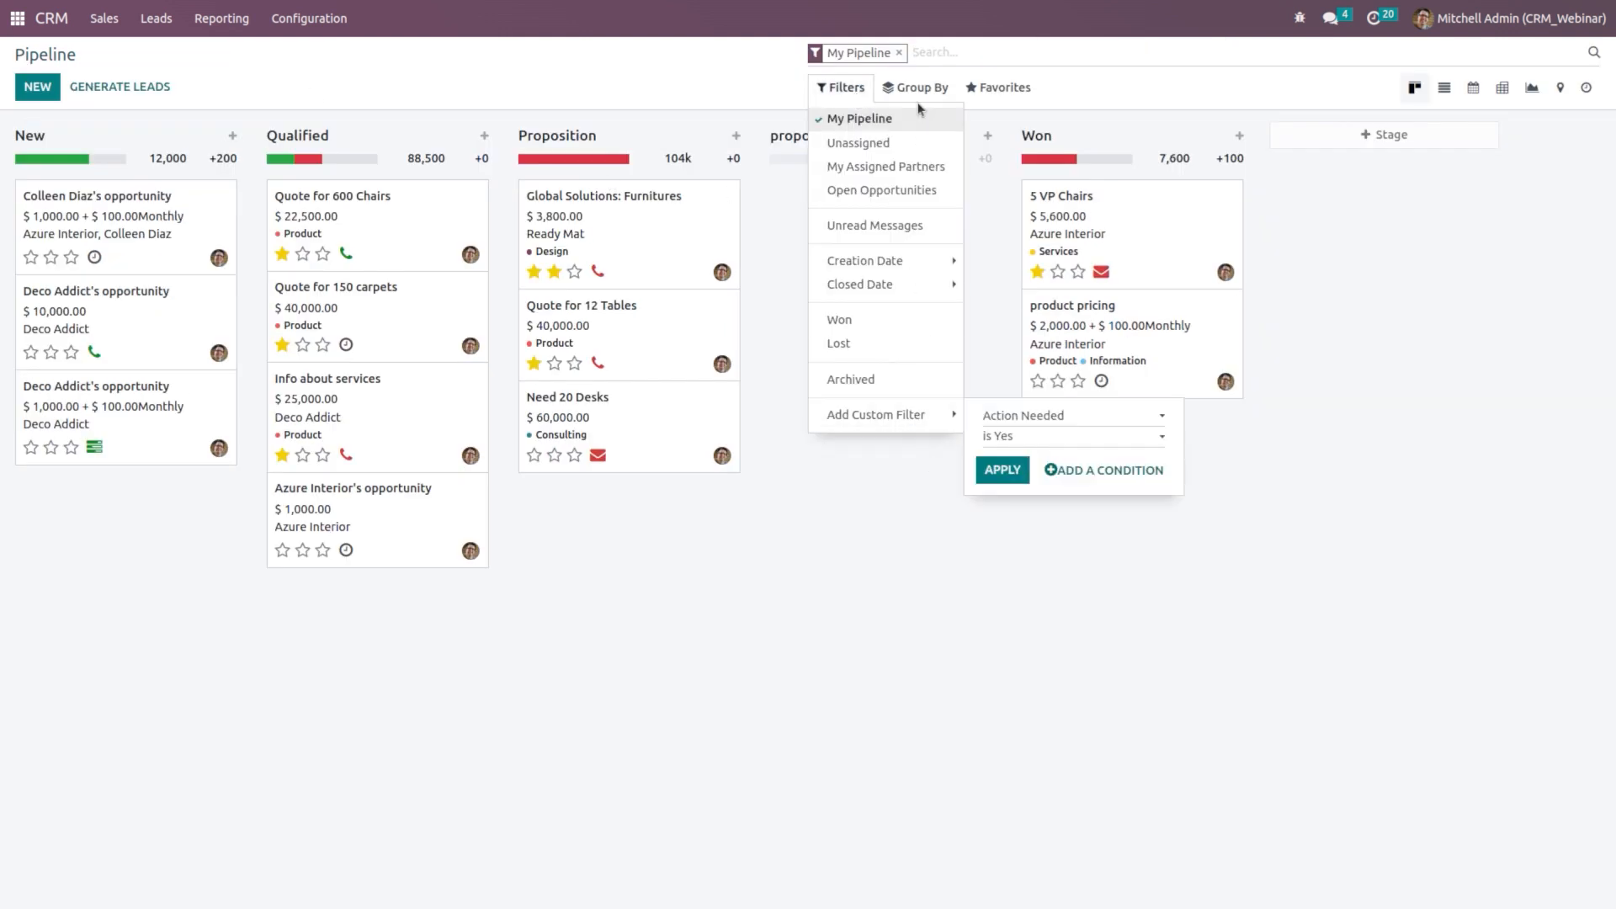
click(870, 343)
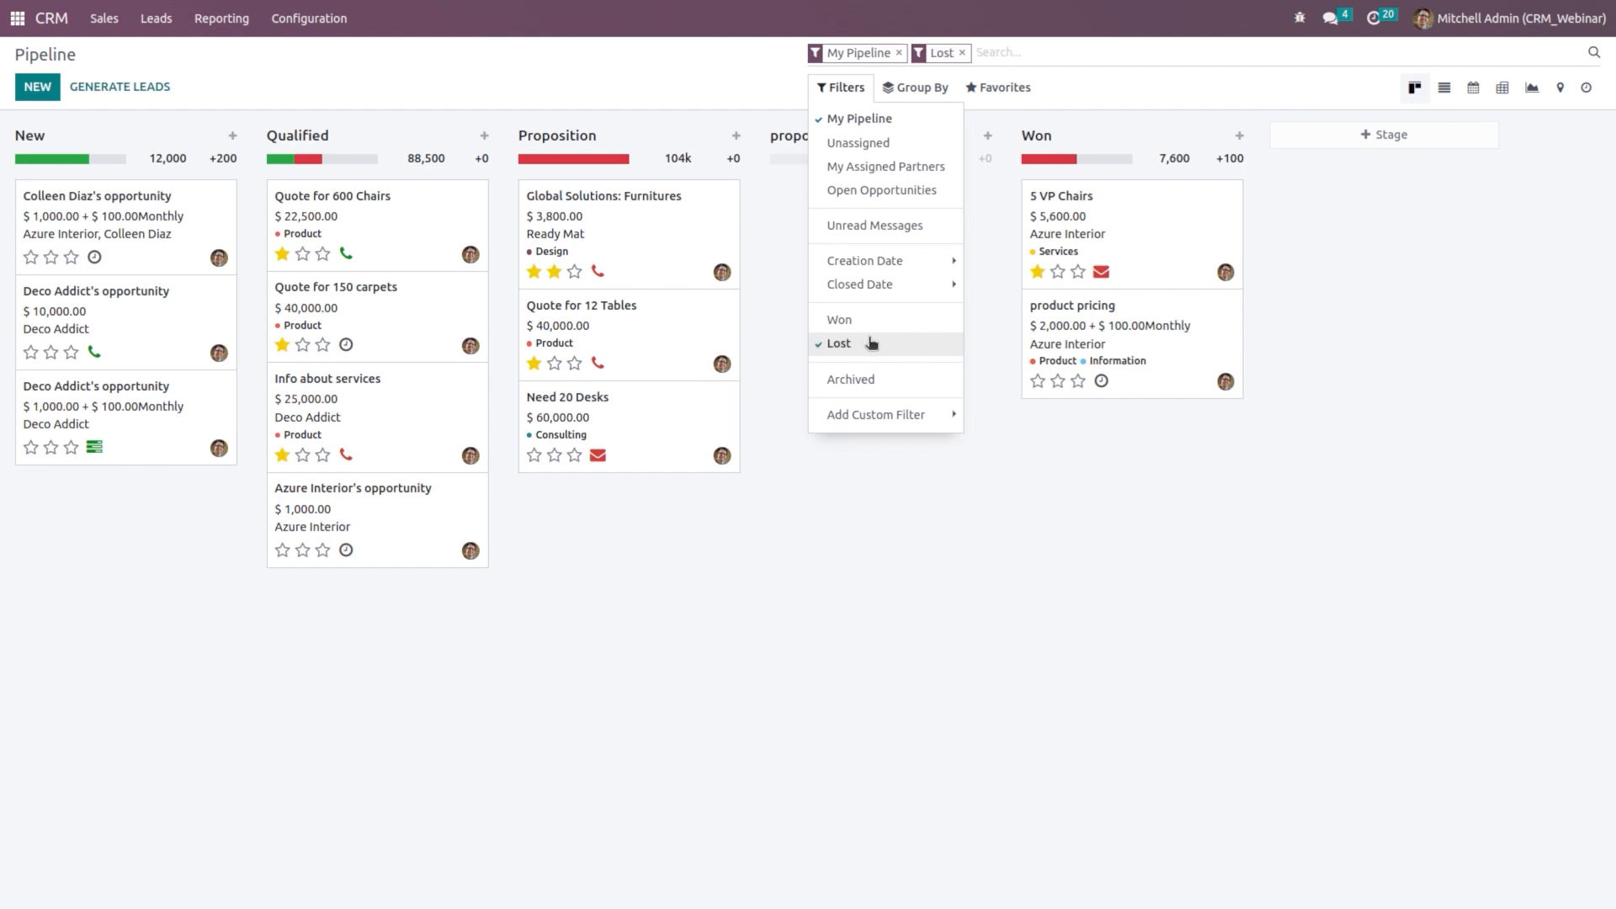
click(949, 638)
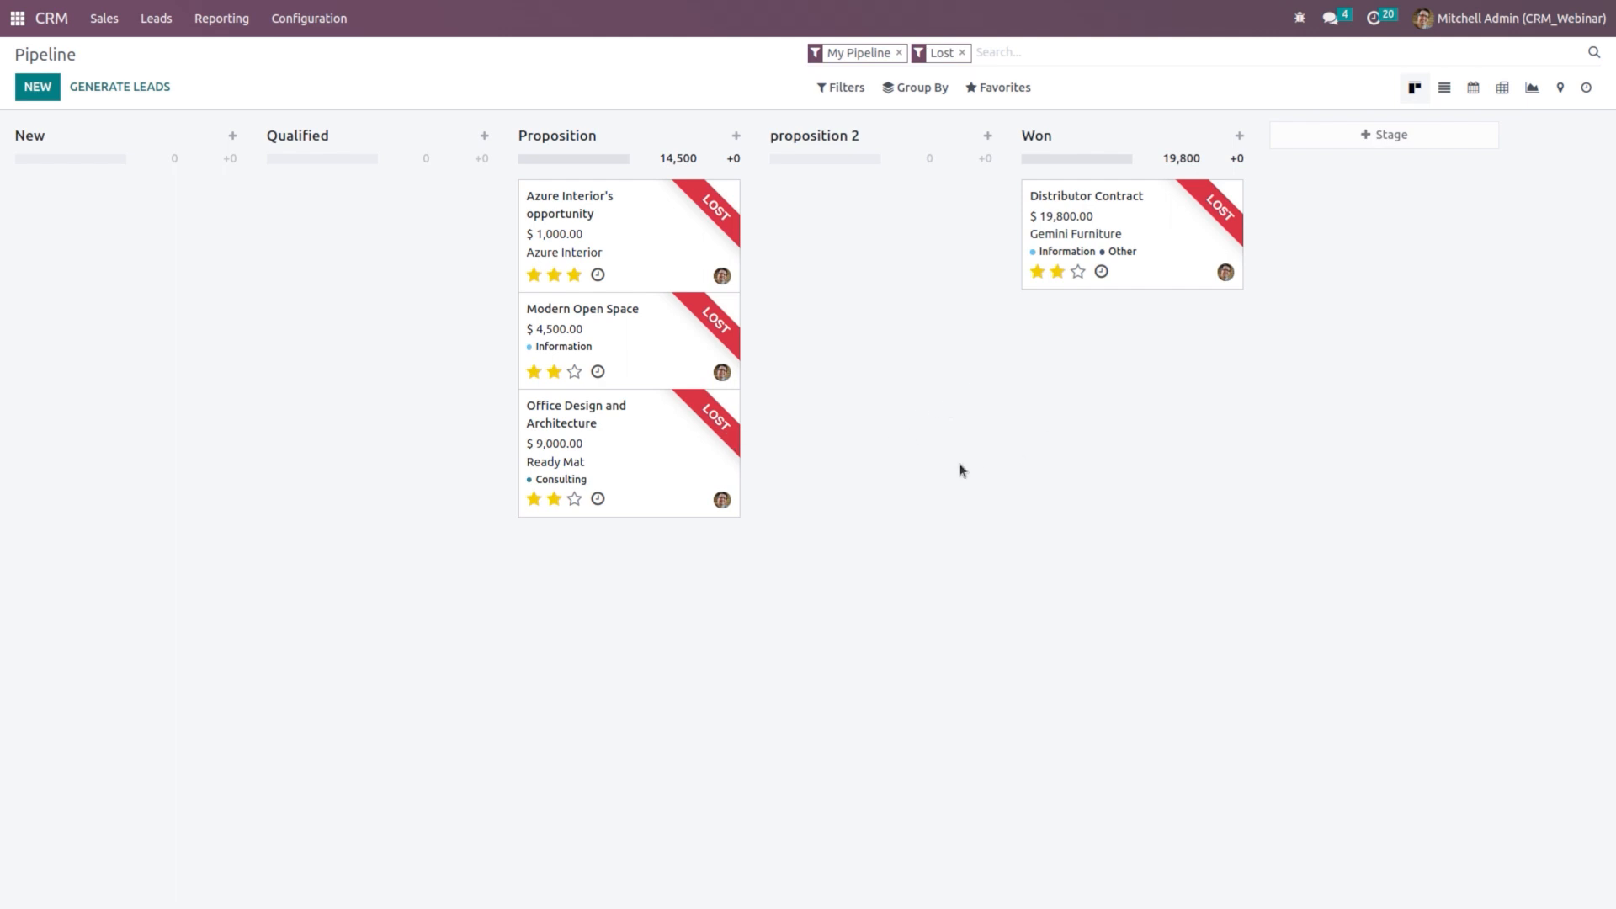
click(962, 52)
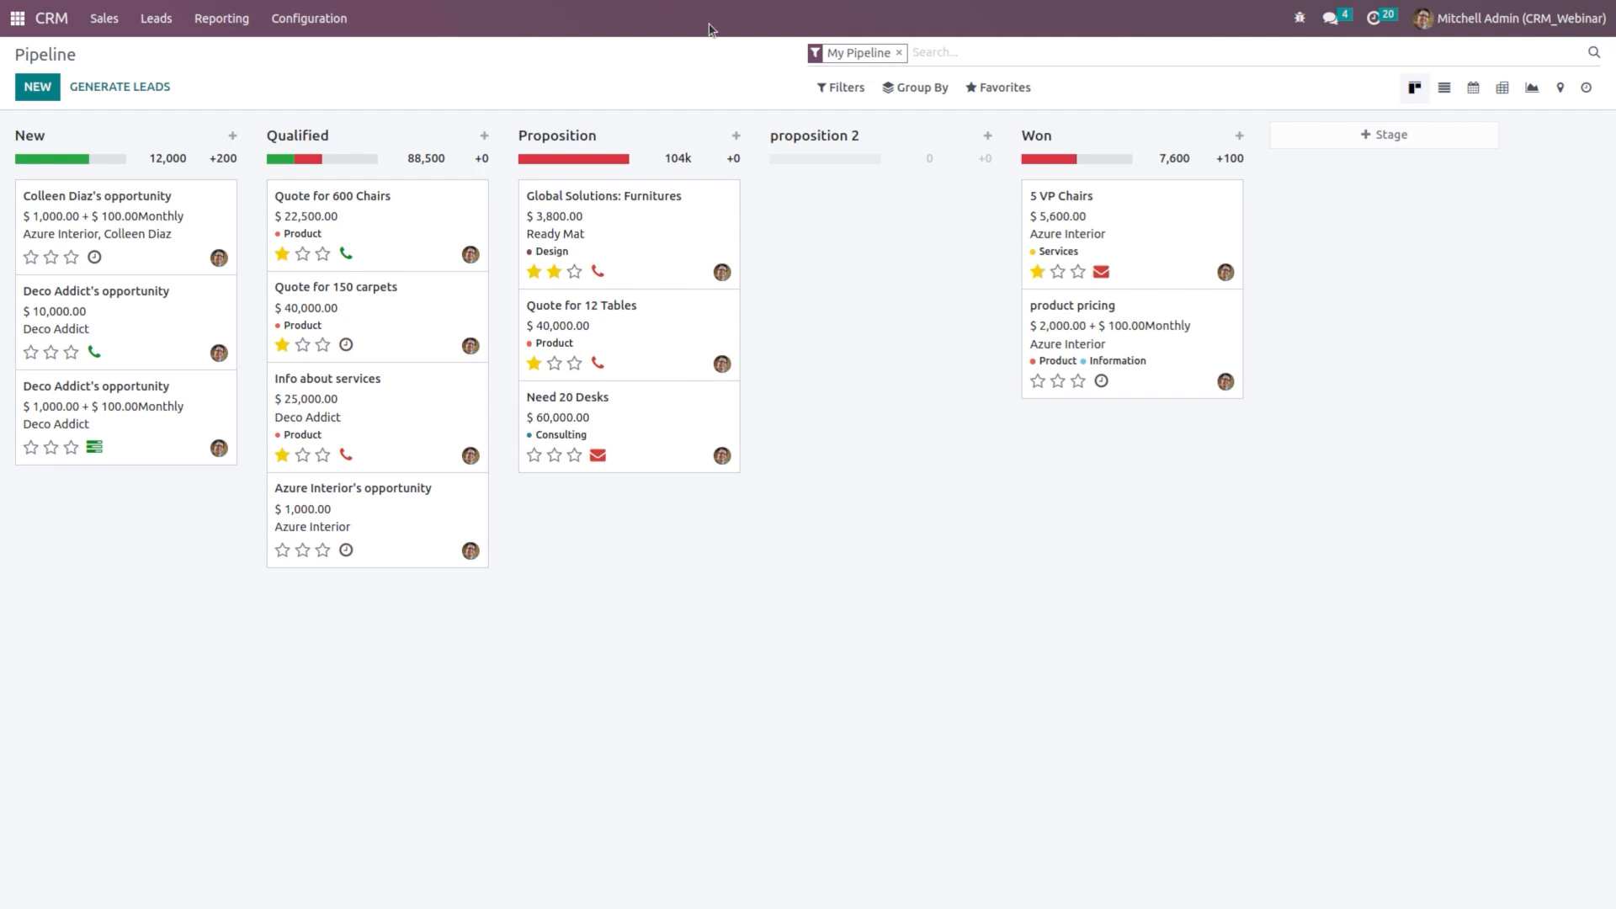
Step: Open CRM Configuration > Settings and scroll down to the Lead Generation options
click(300, 25)
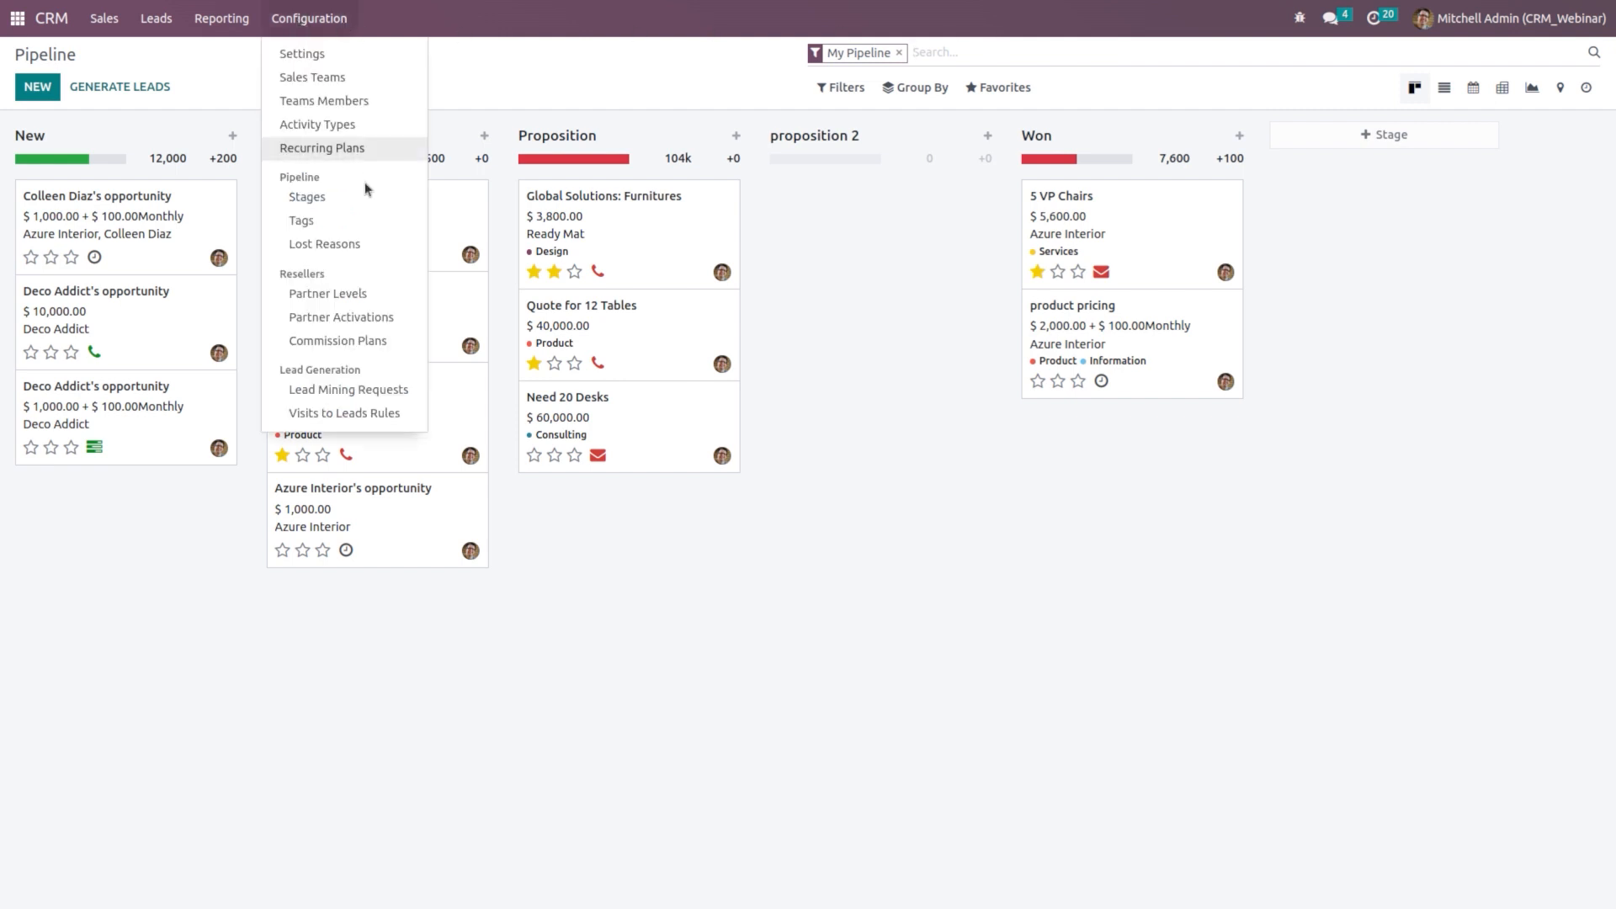
click(337, 62)
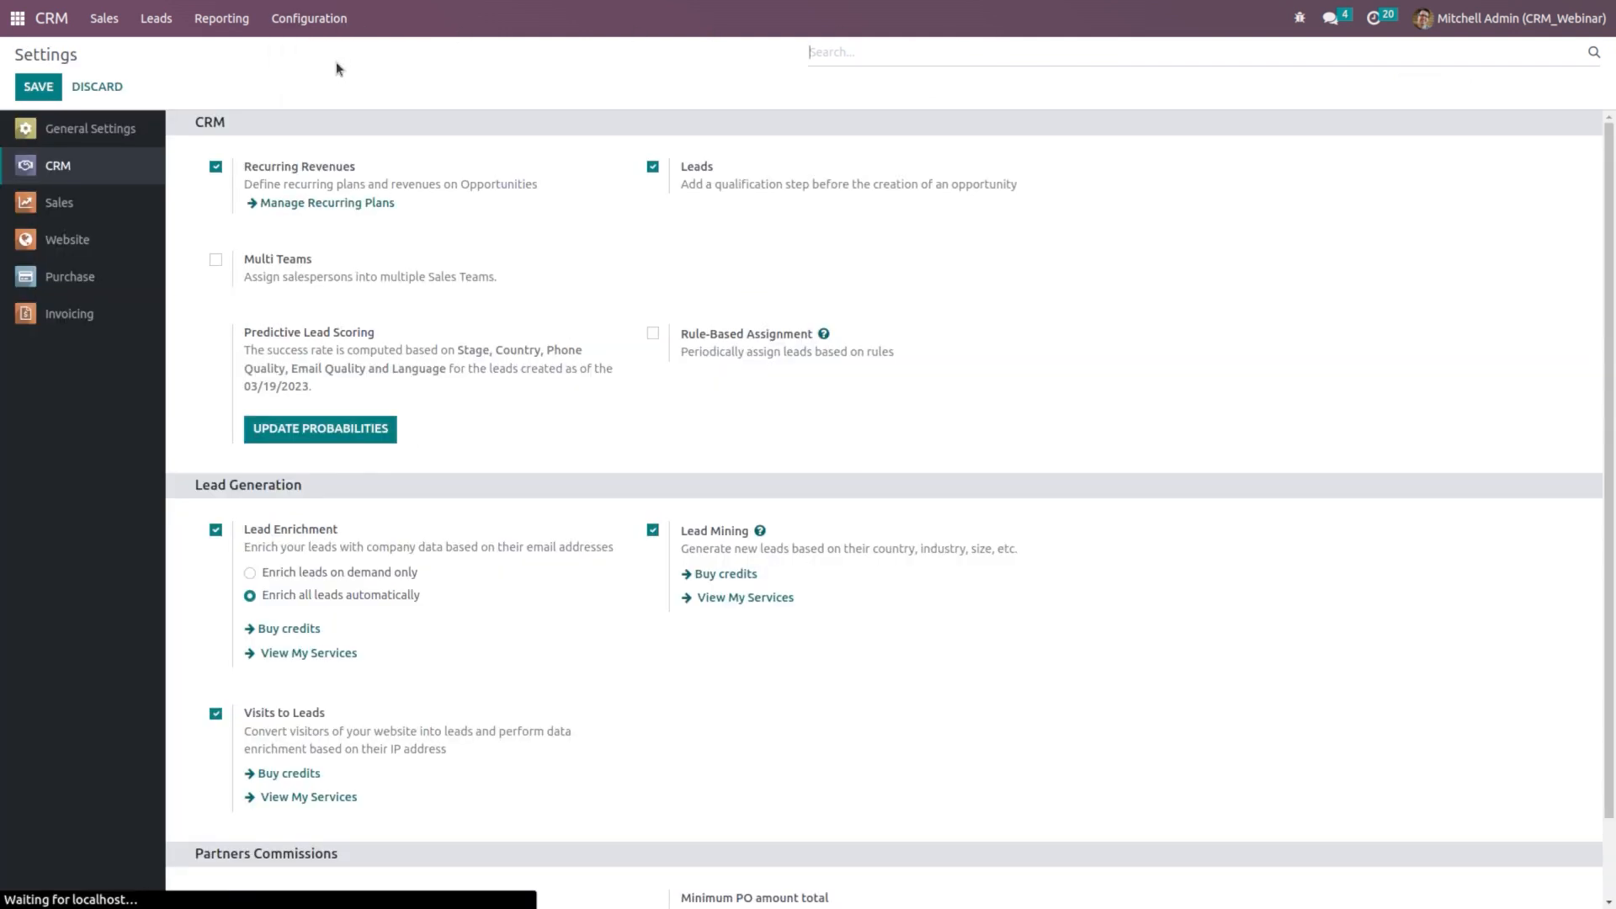
scroll(320, 236, down, 2)
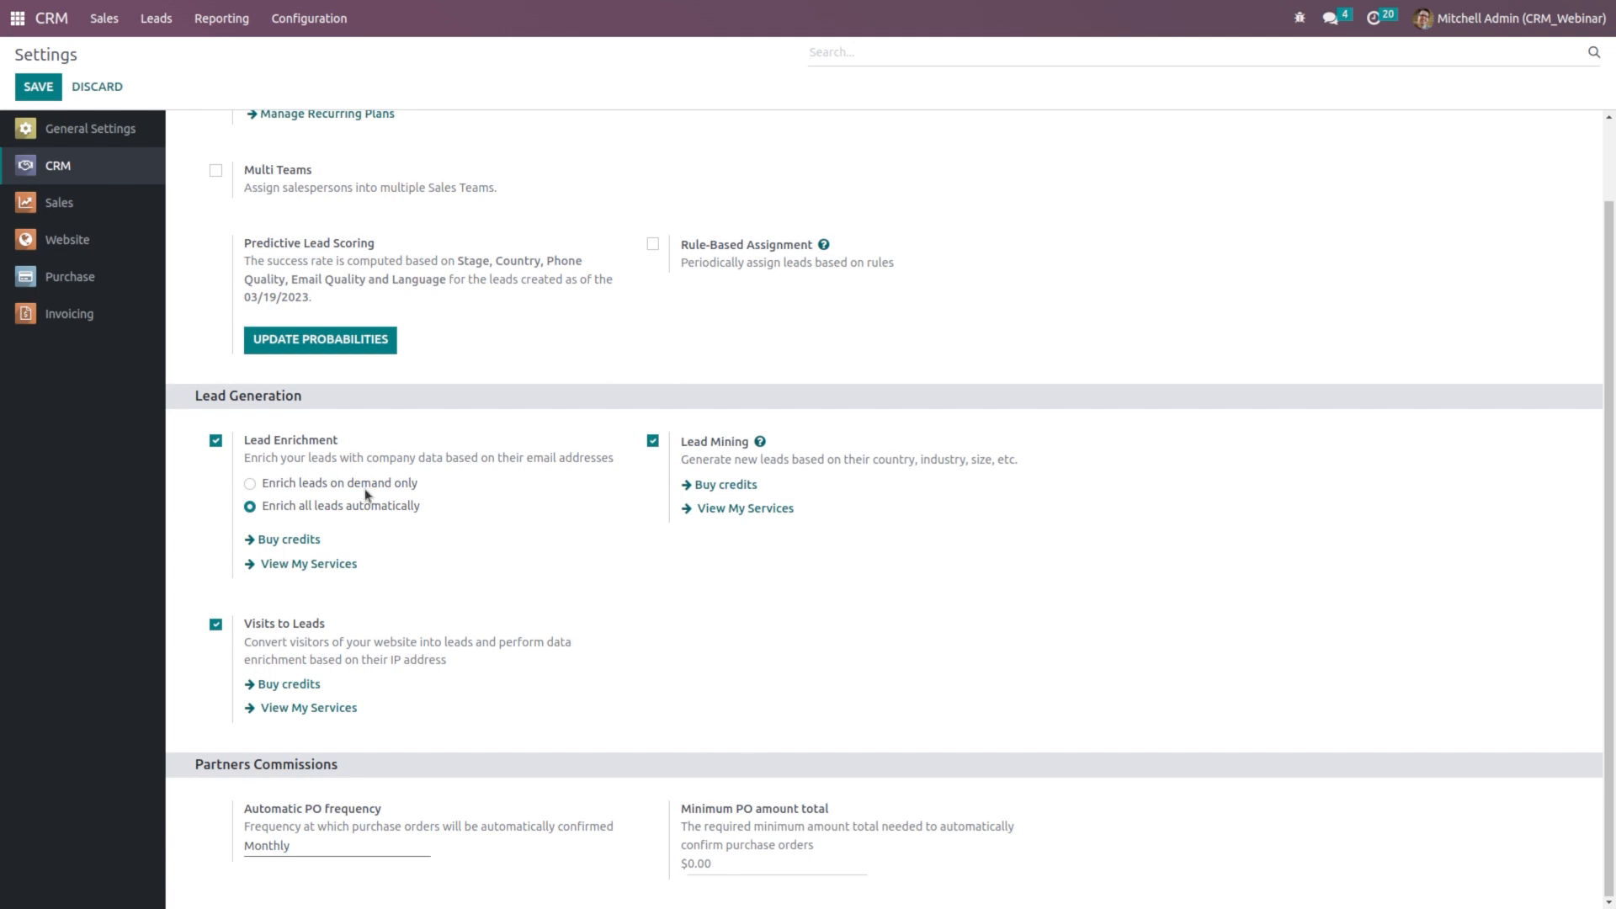
click(117, 32)
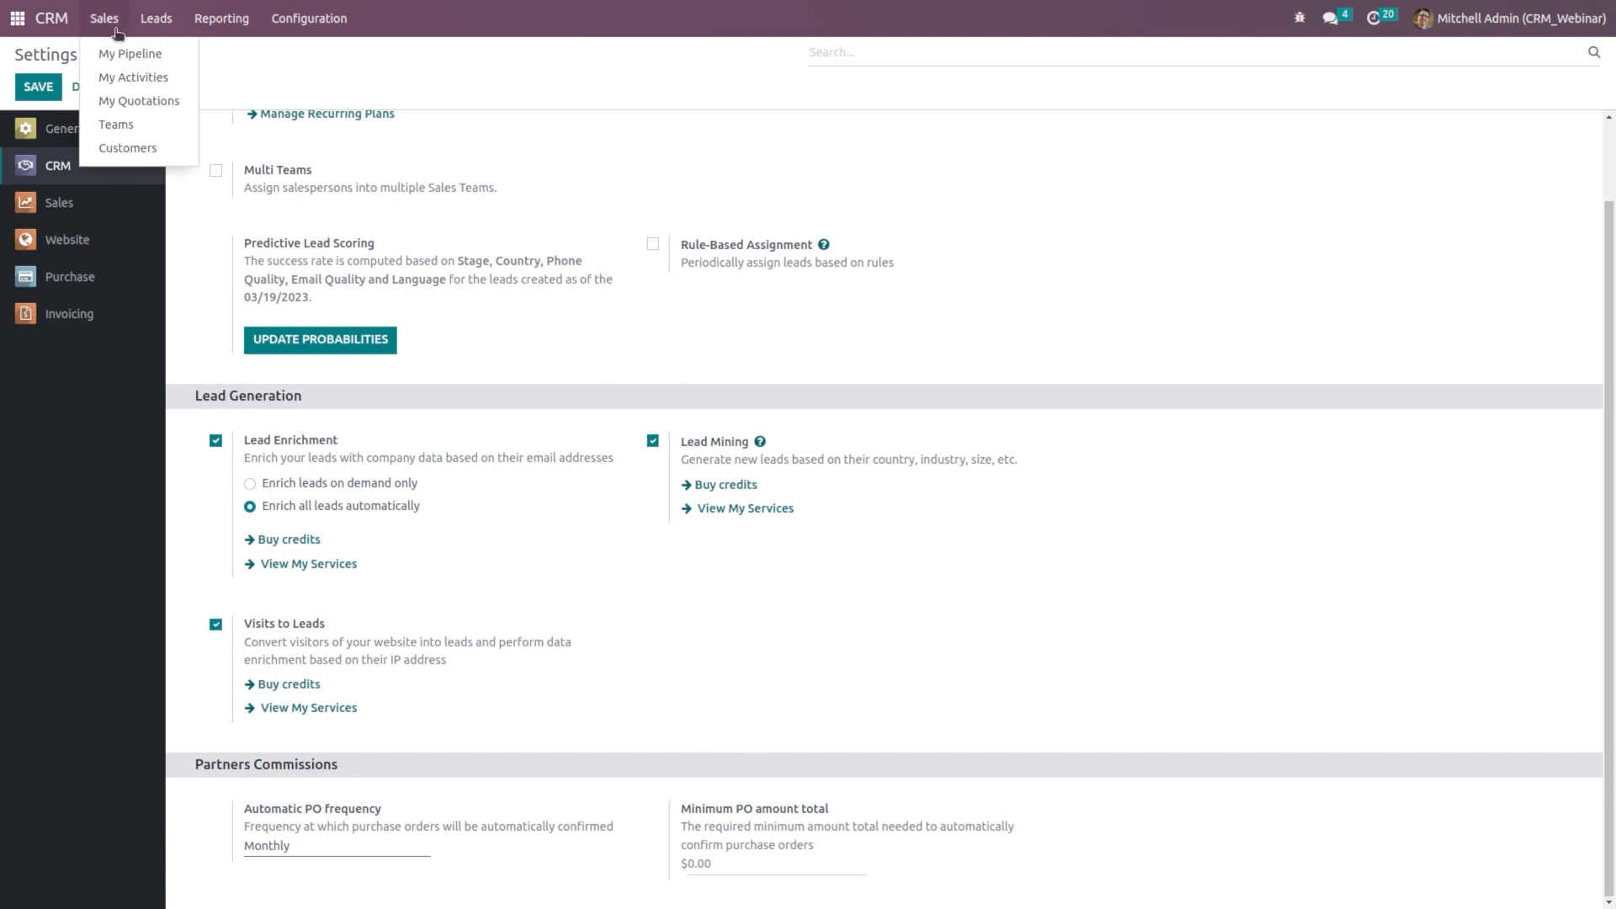
Step: Open the Quote for 600 Chairs opportunity from My Pipeline and request company-data enrichment
click(110, 53)
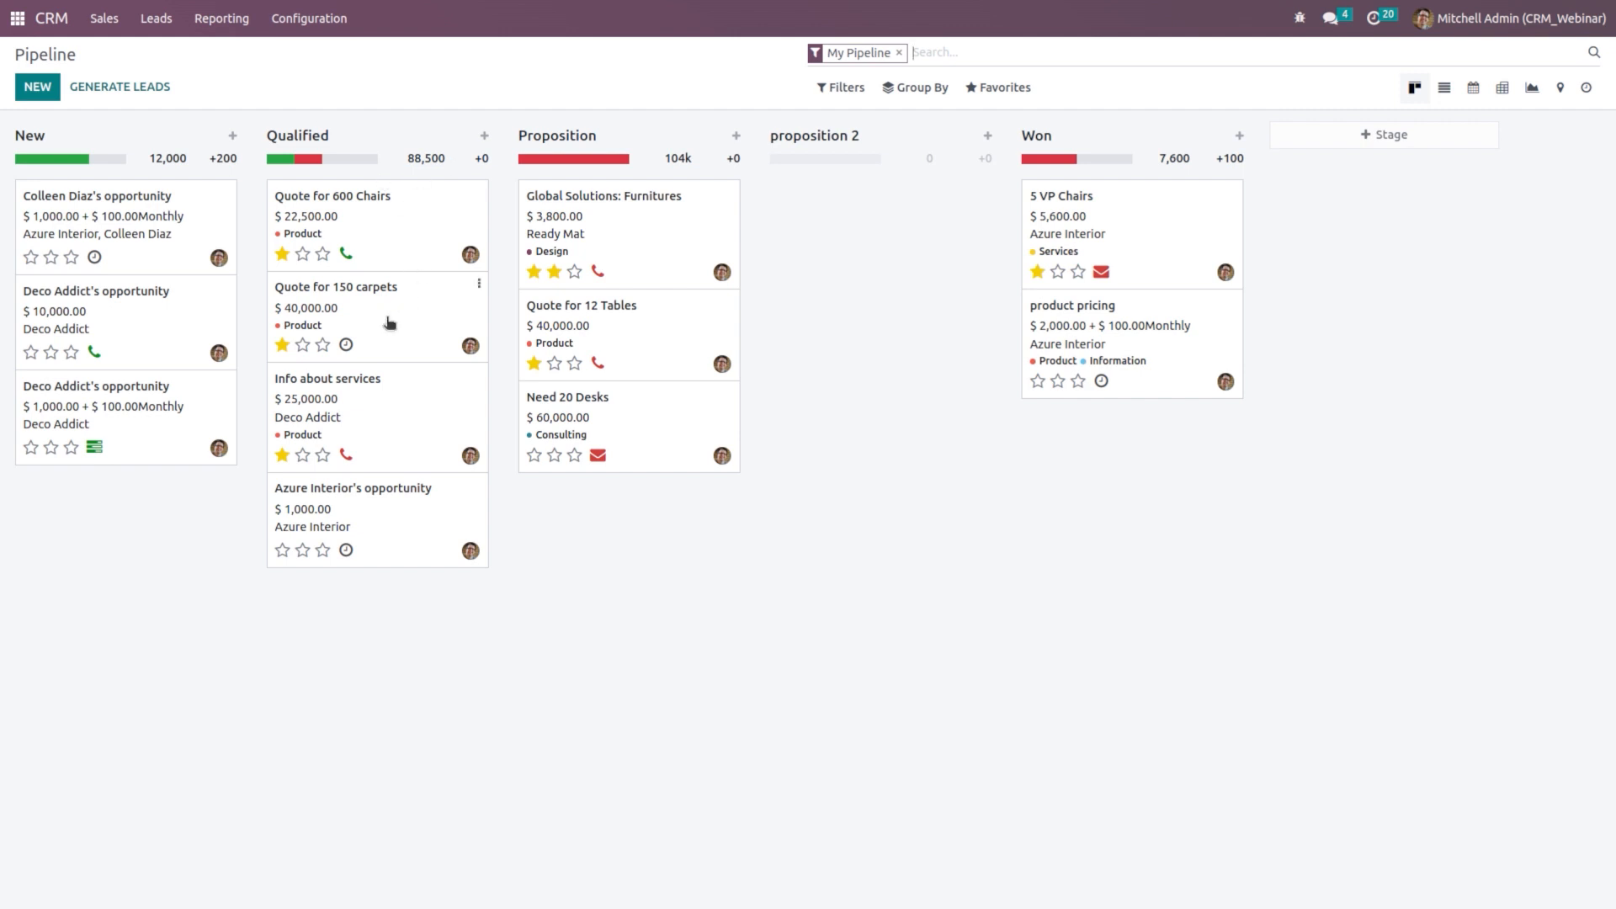
click(400, 229)
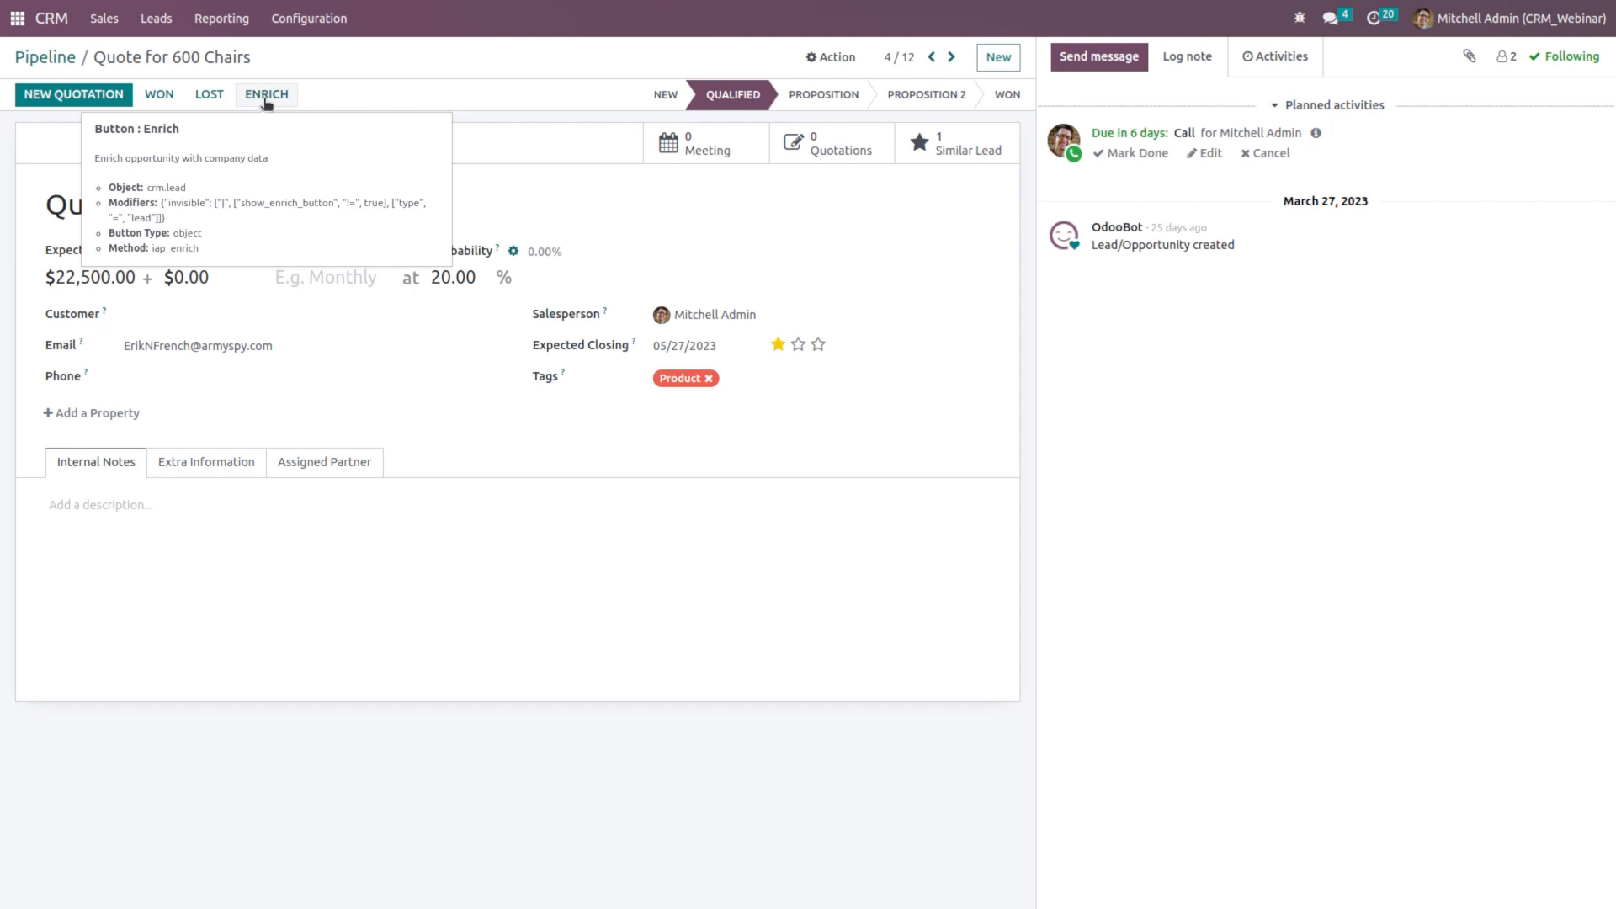
click(265, 99)
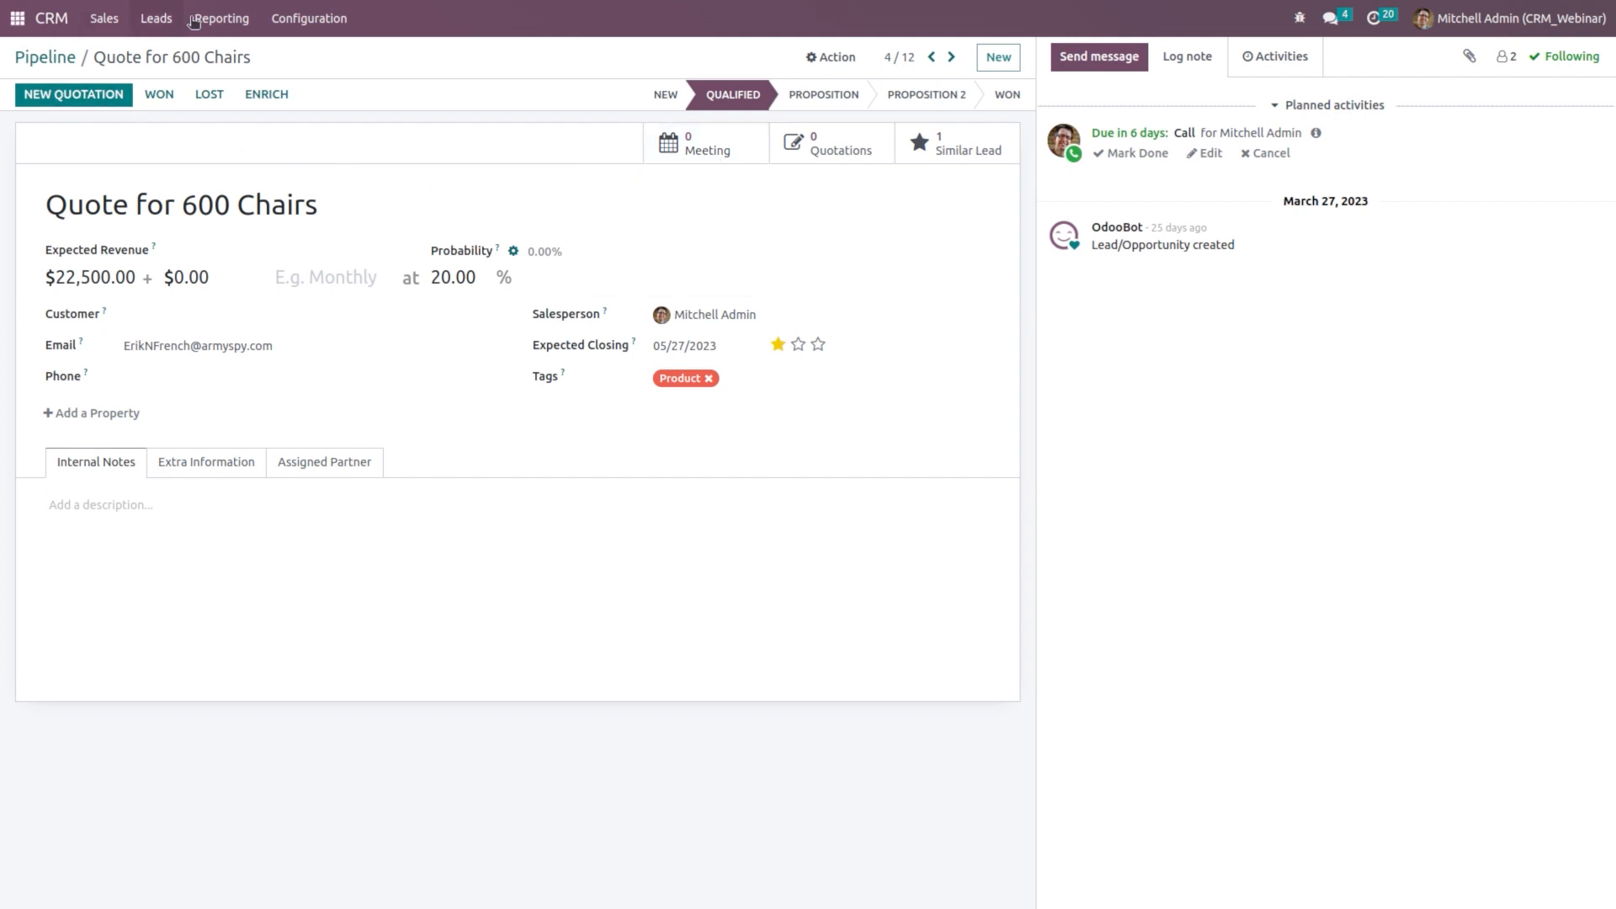
click(321, 19)
Step: Go from CRM Settings to the empty Lead Mining Requests list
click(332, 59)
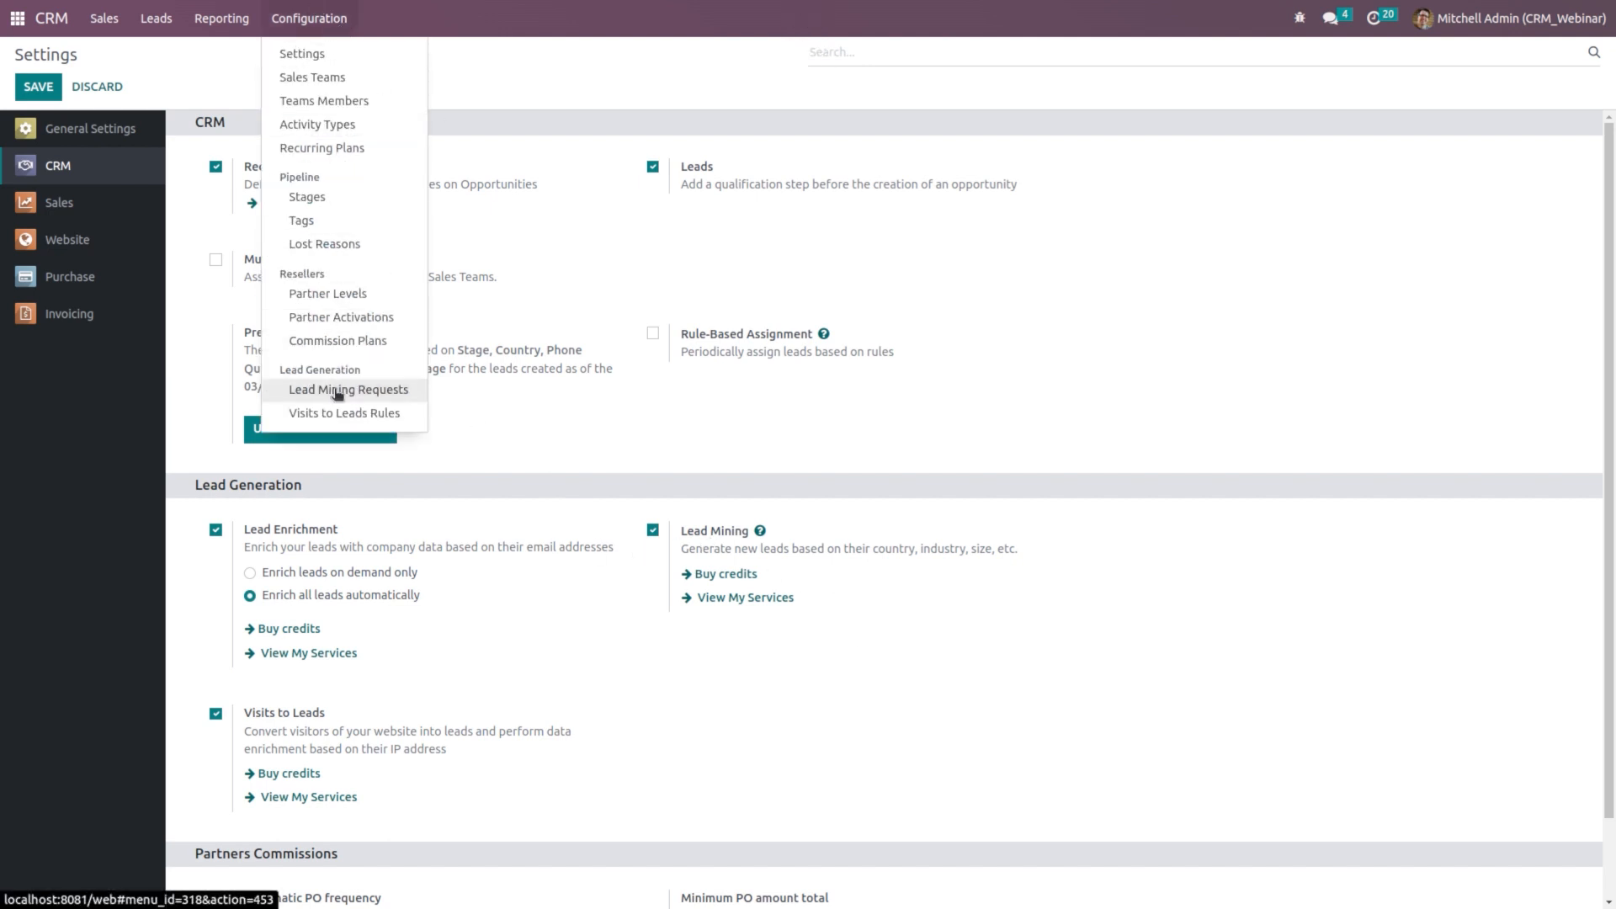
click(396, 390)
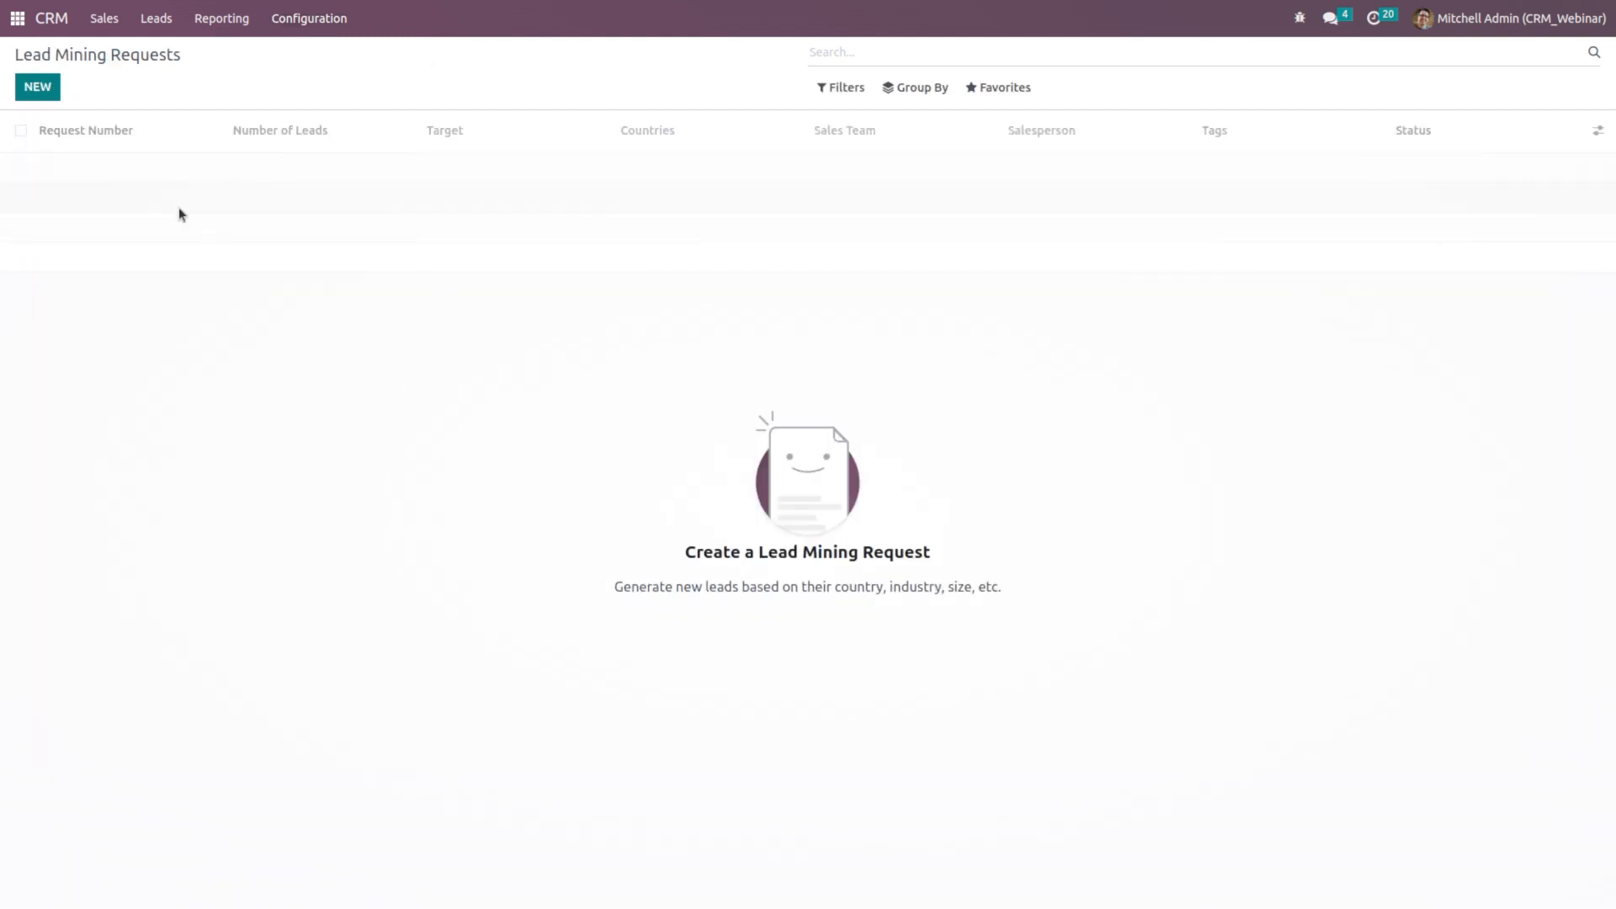
Step: Create a new lead mining request for 5 companies
click(42, 88)
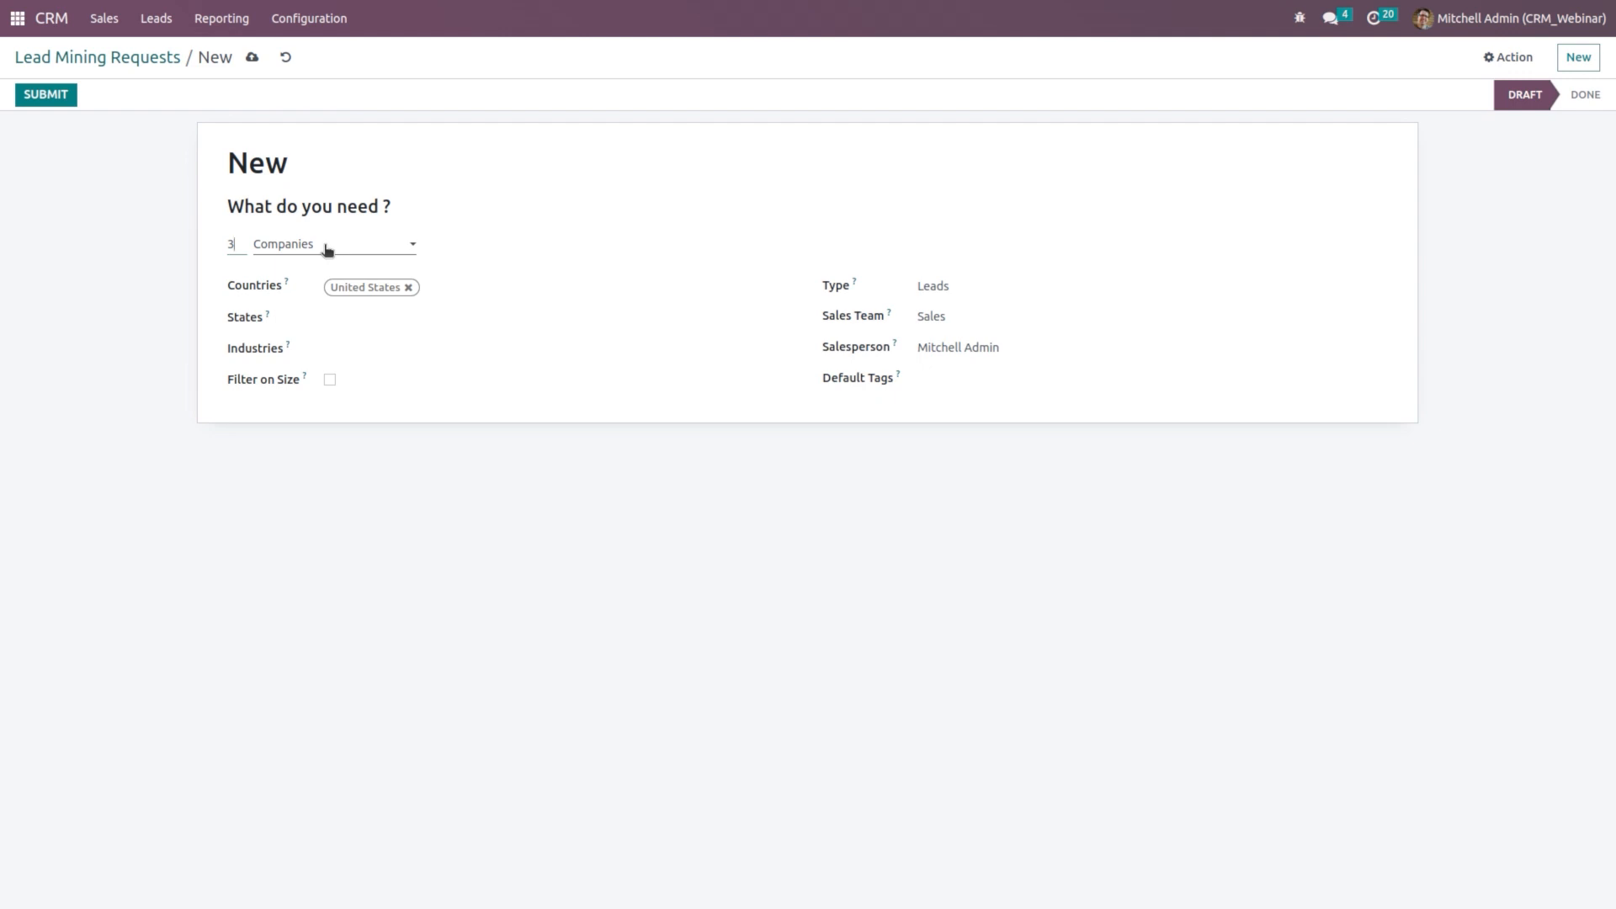
double_click(233, 243)
text(5)
click(355, 247)
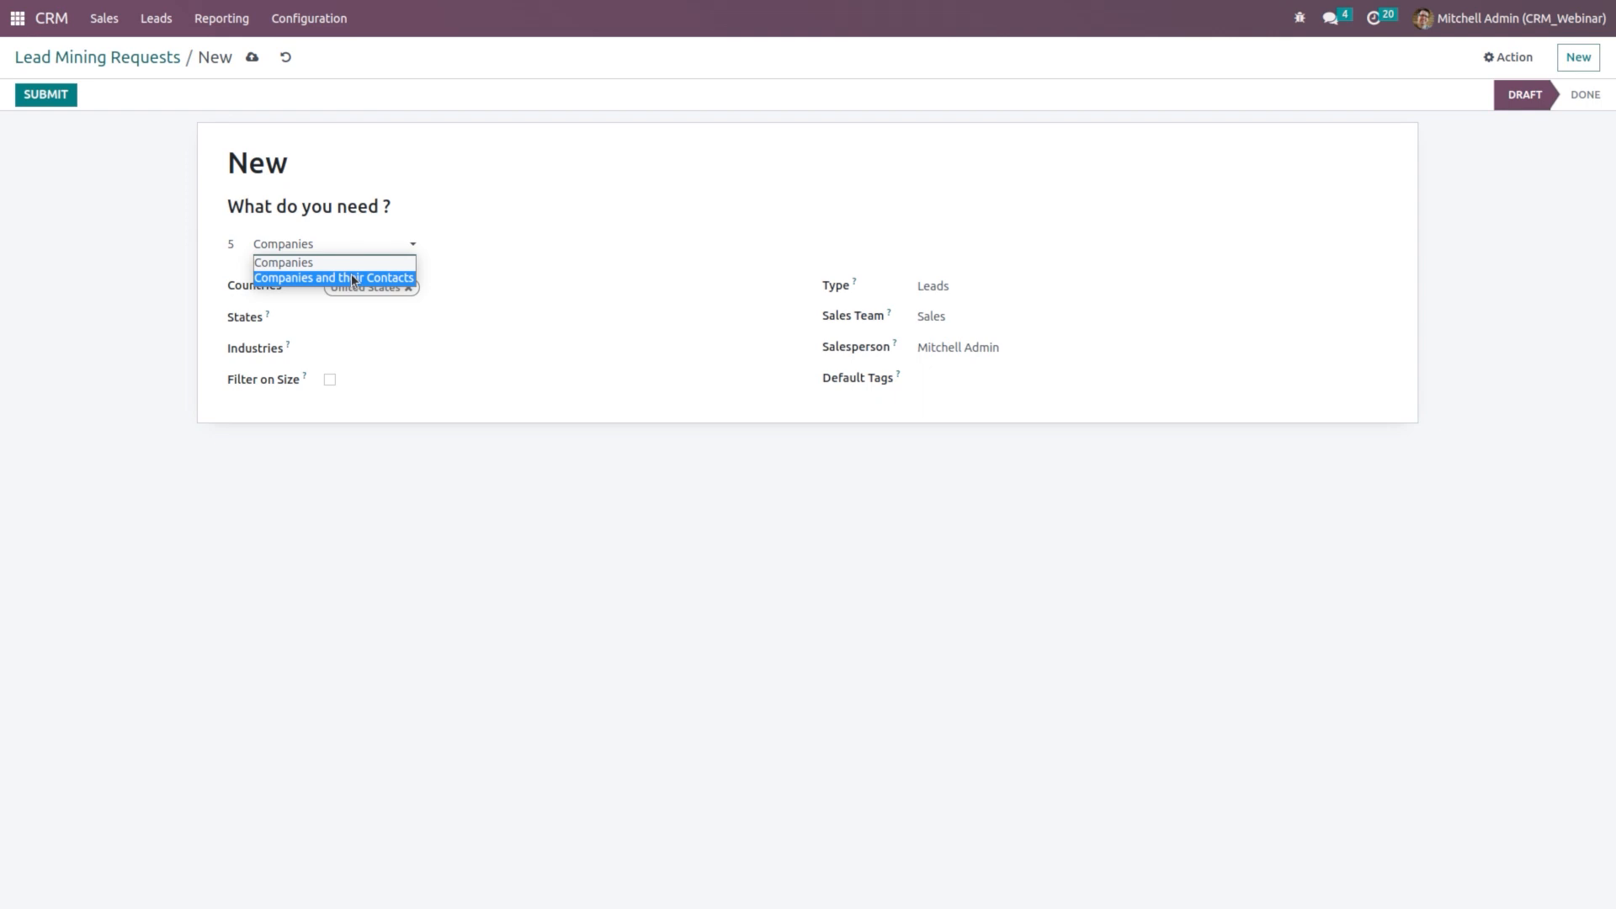
click(316, 264)
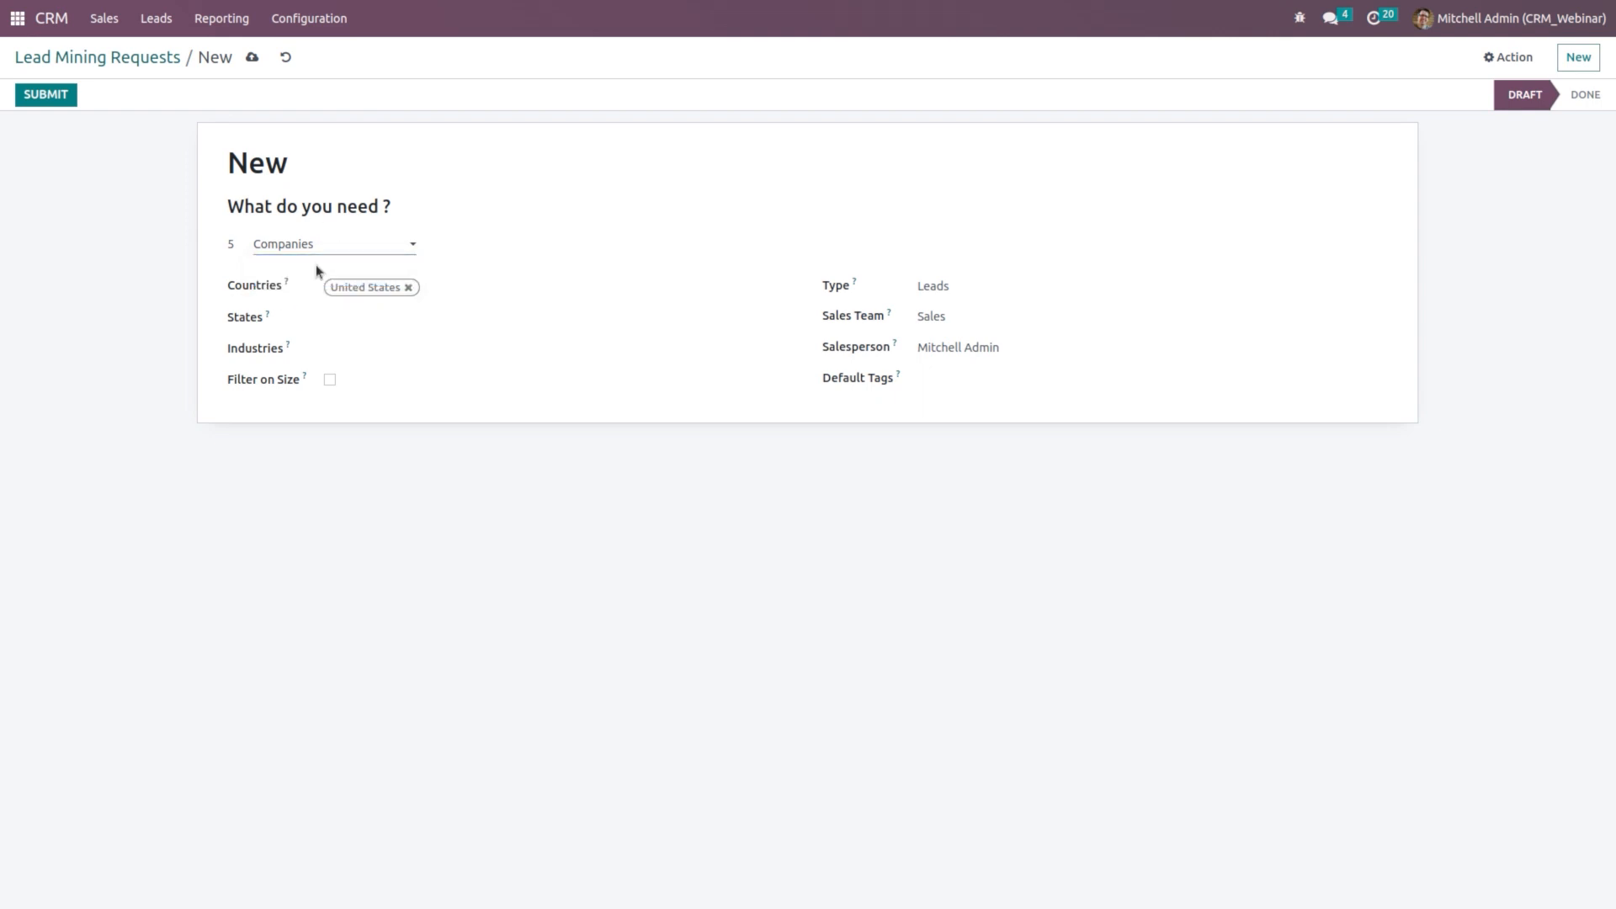
Step: Add Afghanistan to the countries and Retailing and Consumer Services to the industries
click(439, 284)
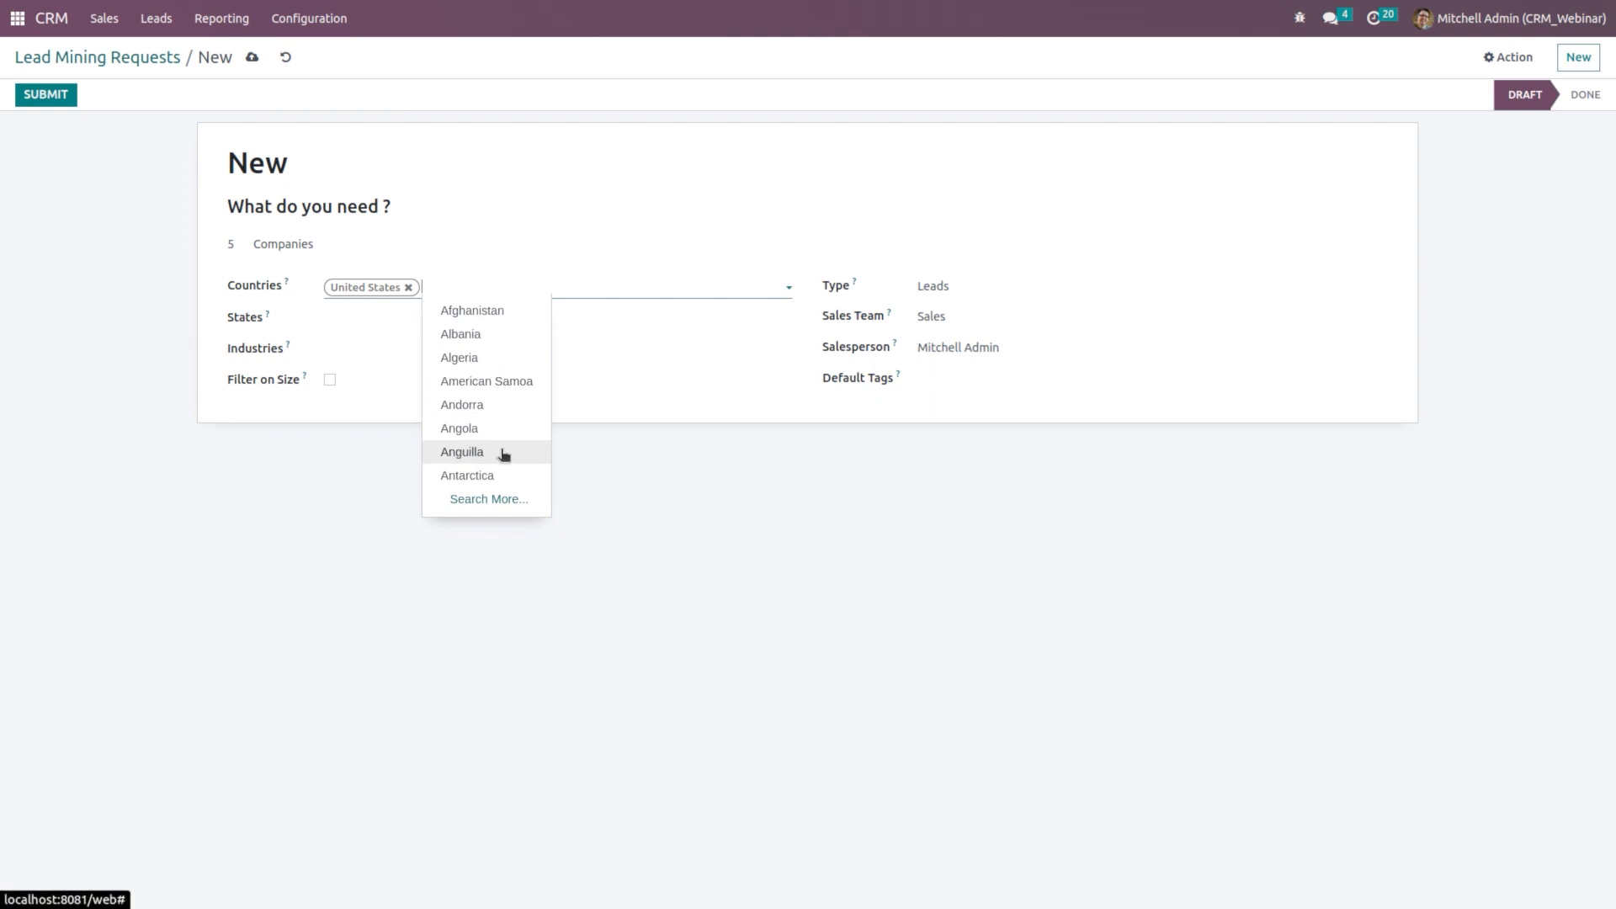
click(491, 310)
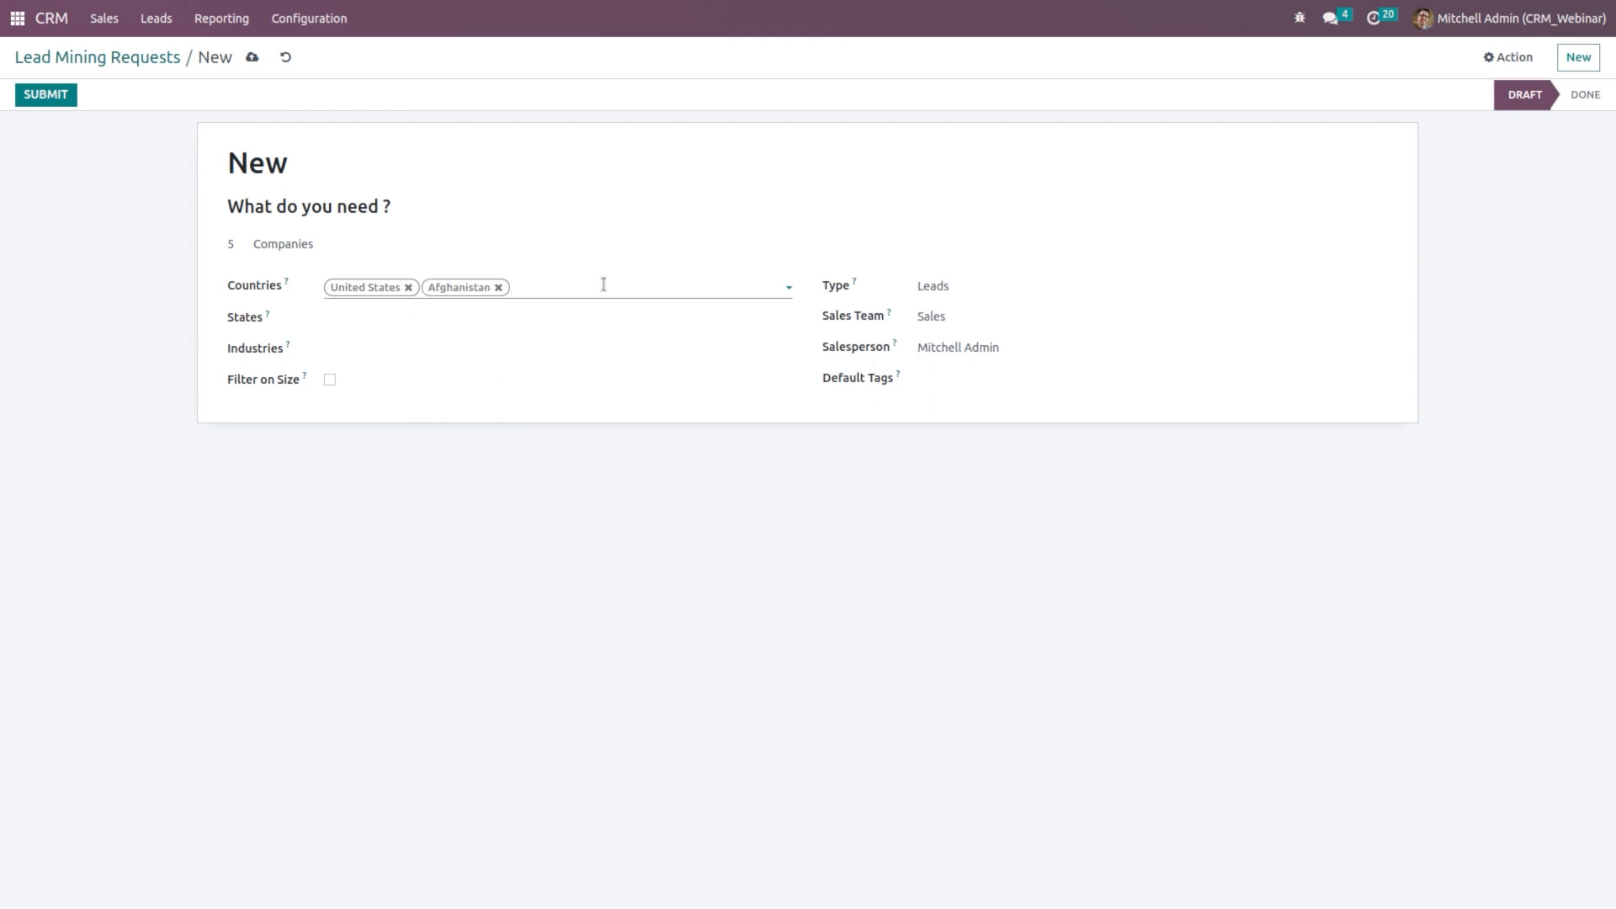
click(391, 322)
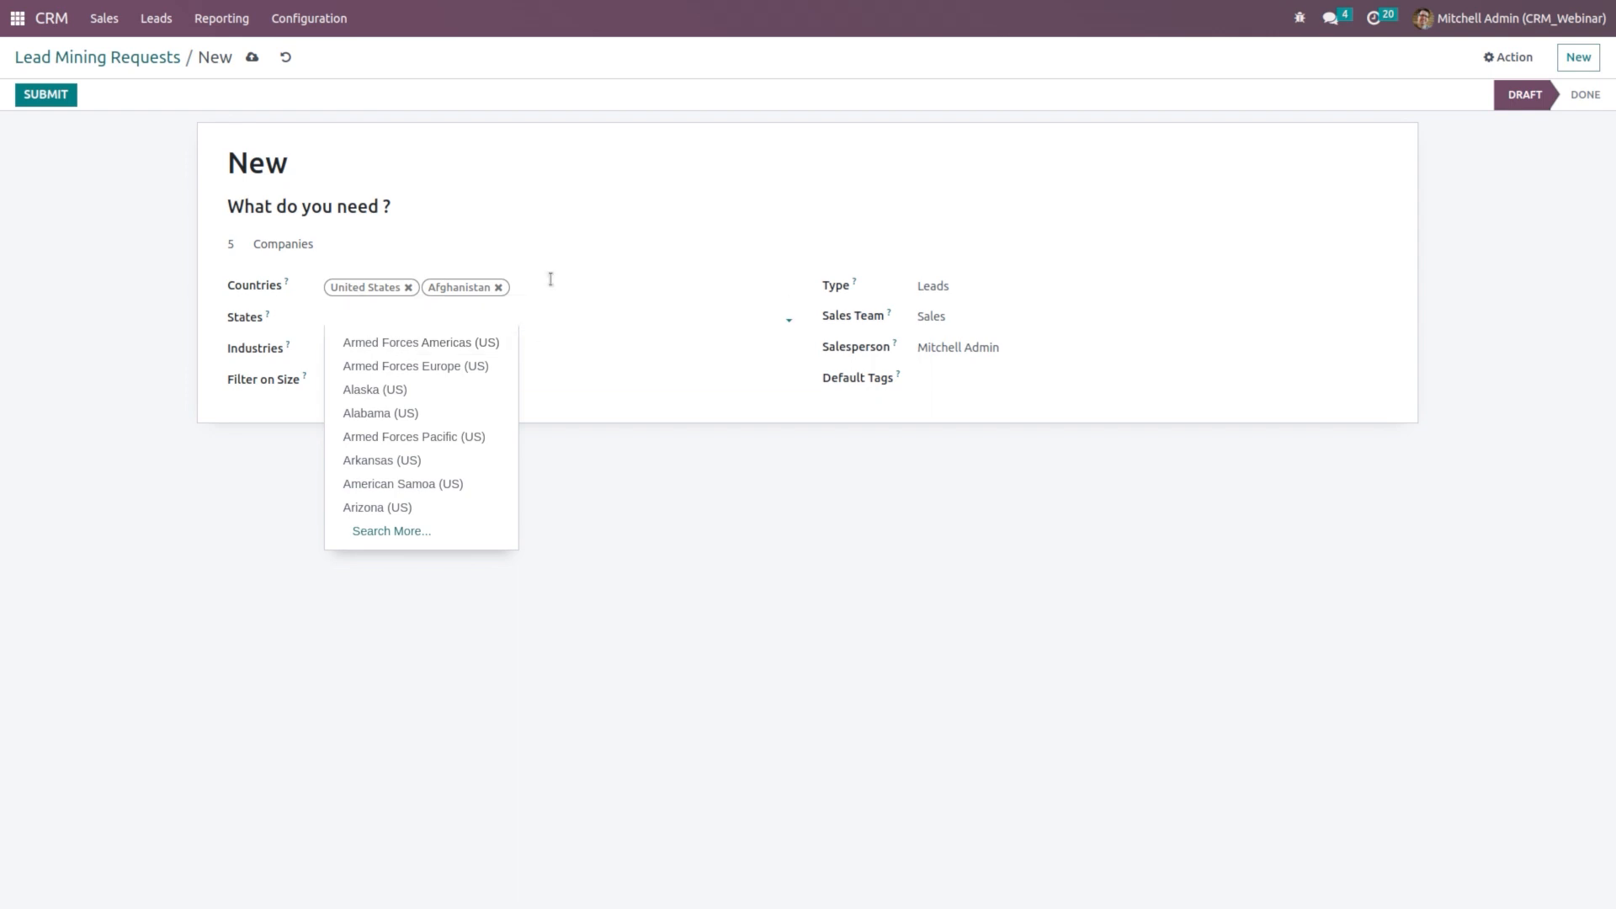
click(578, 281)
click(368, 361)
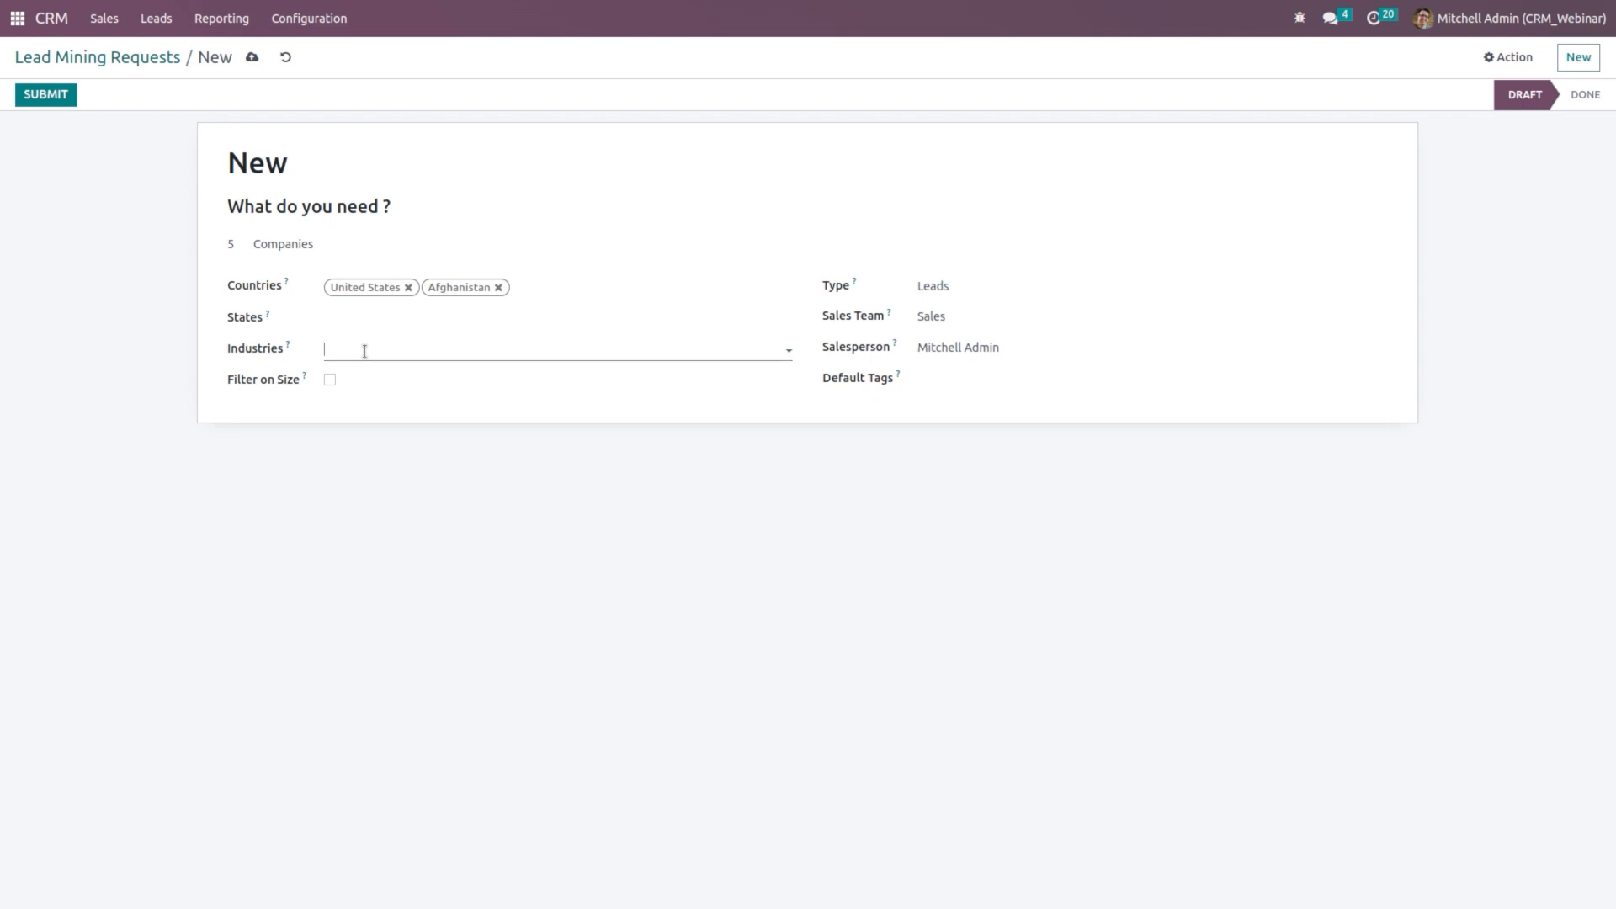
click(364, 351)
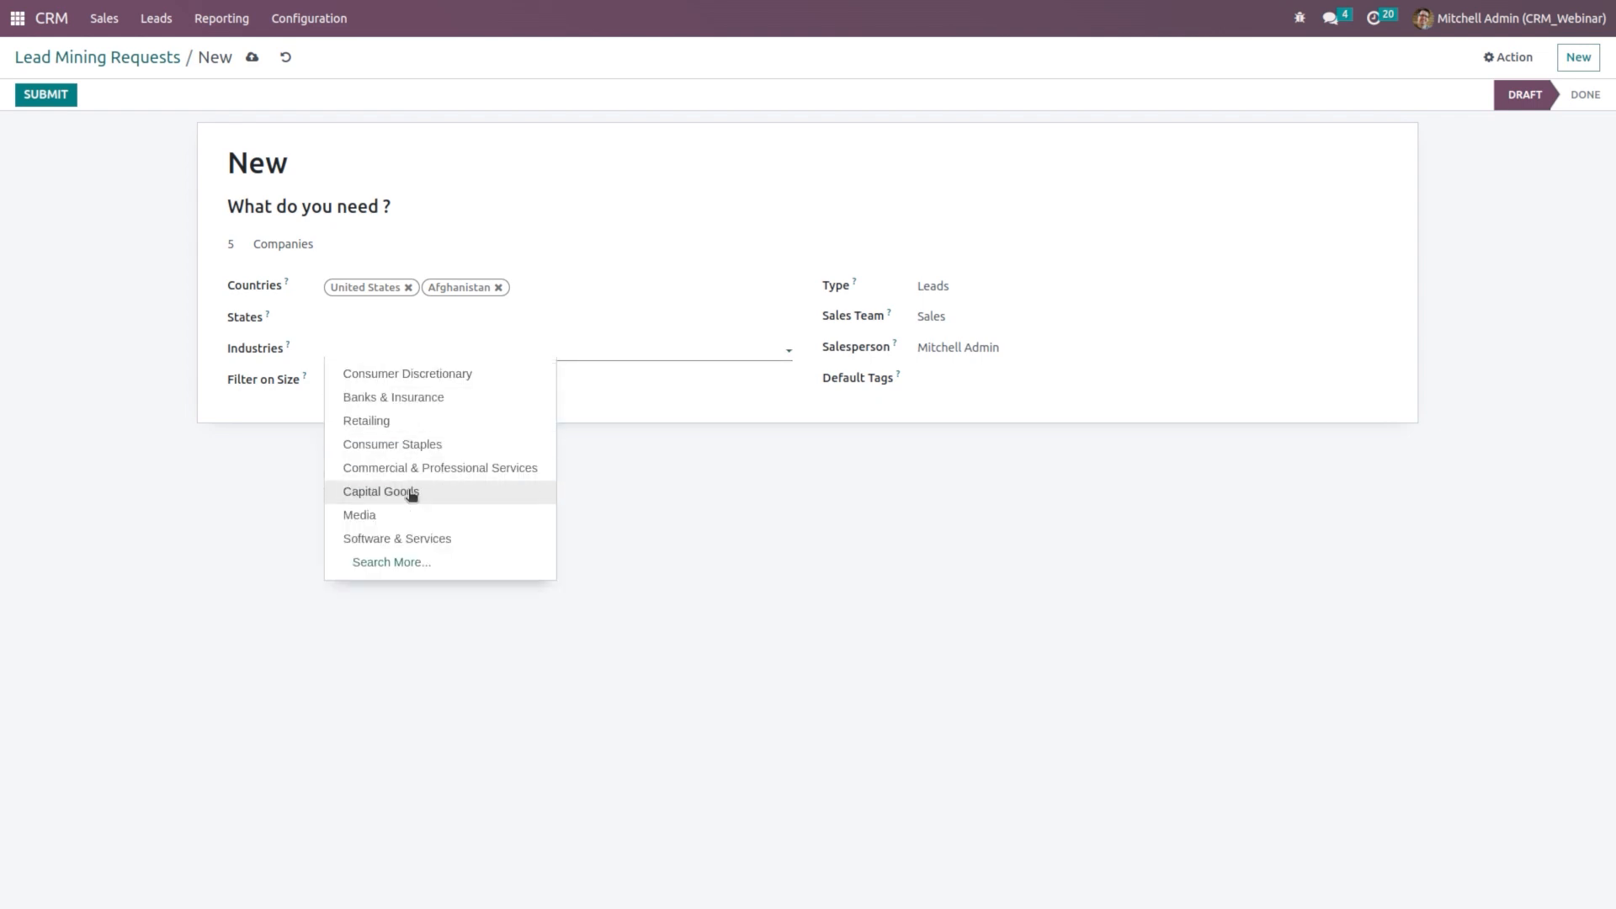
click(414, 422)
click(526, 353)
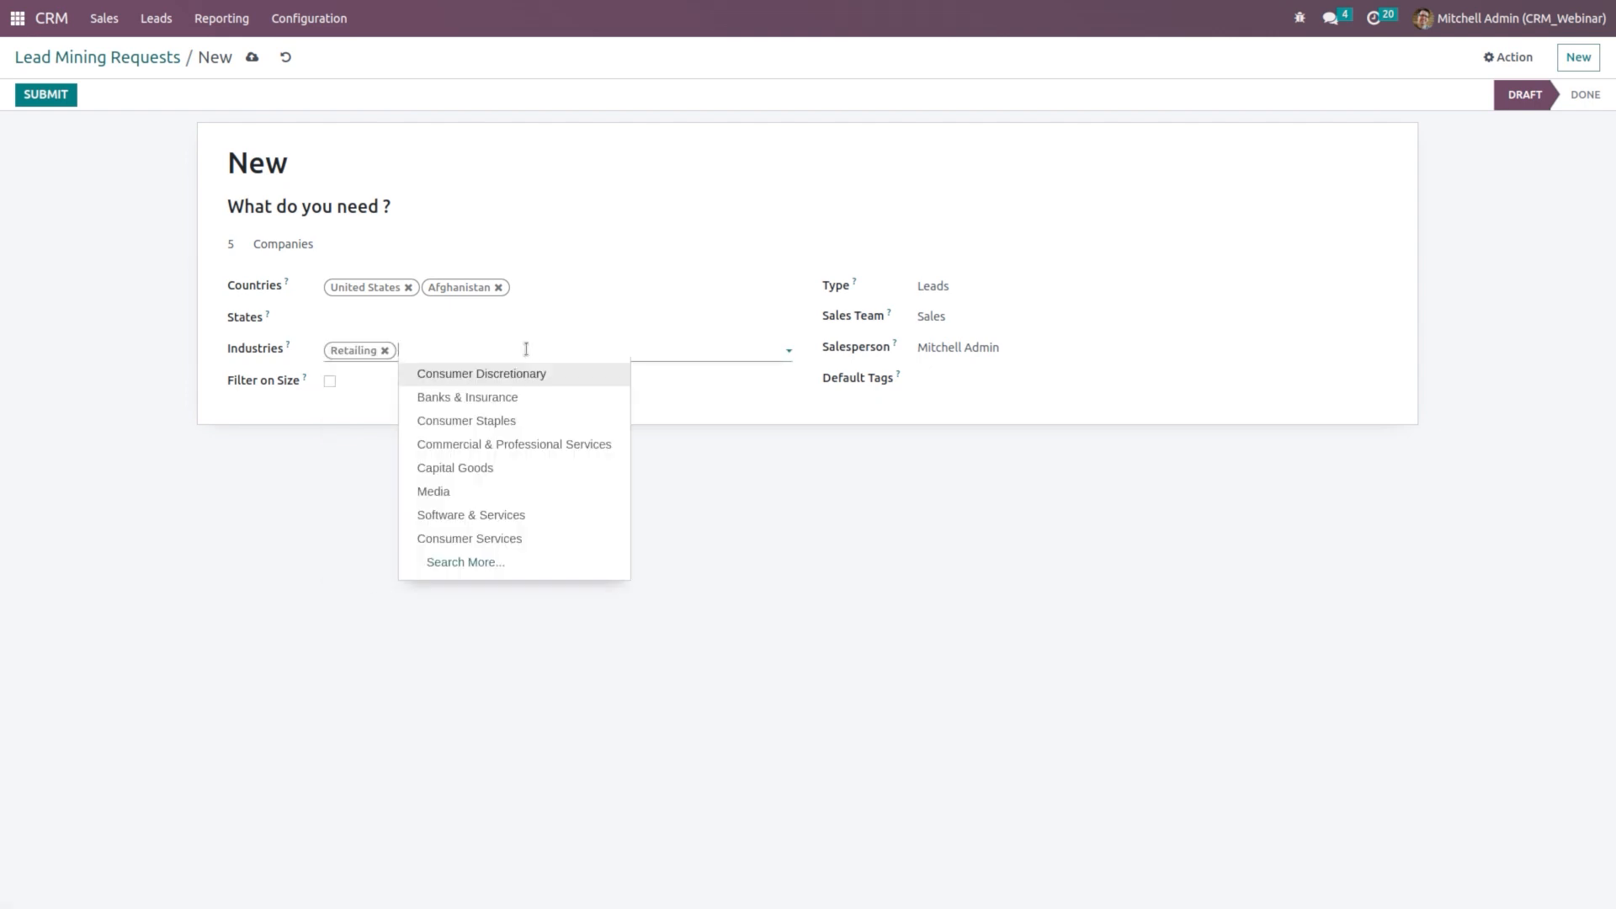
click(531, 536)
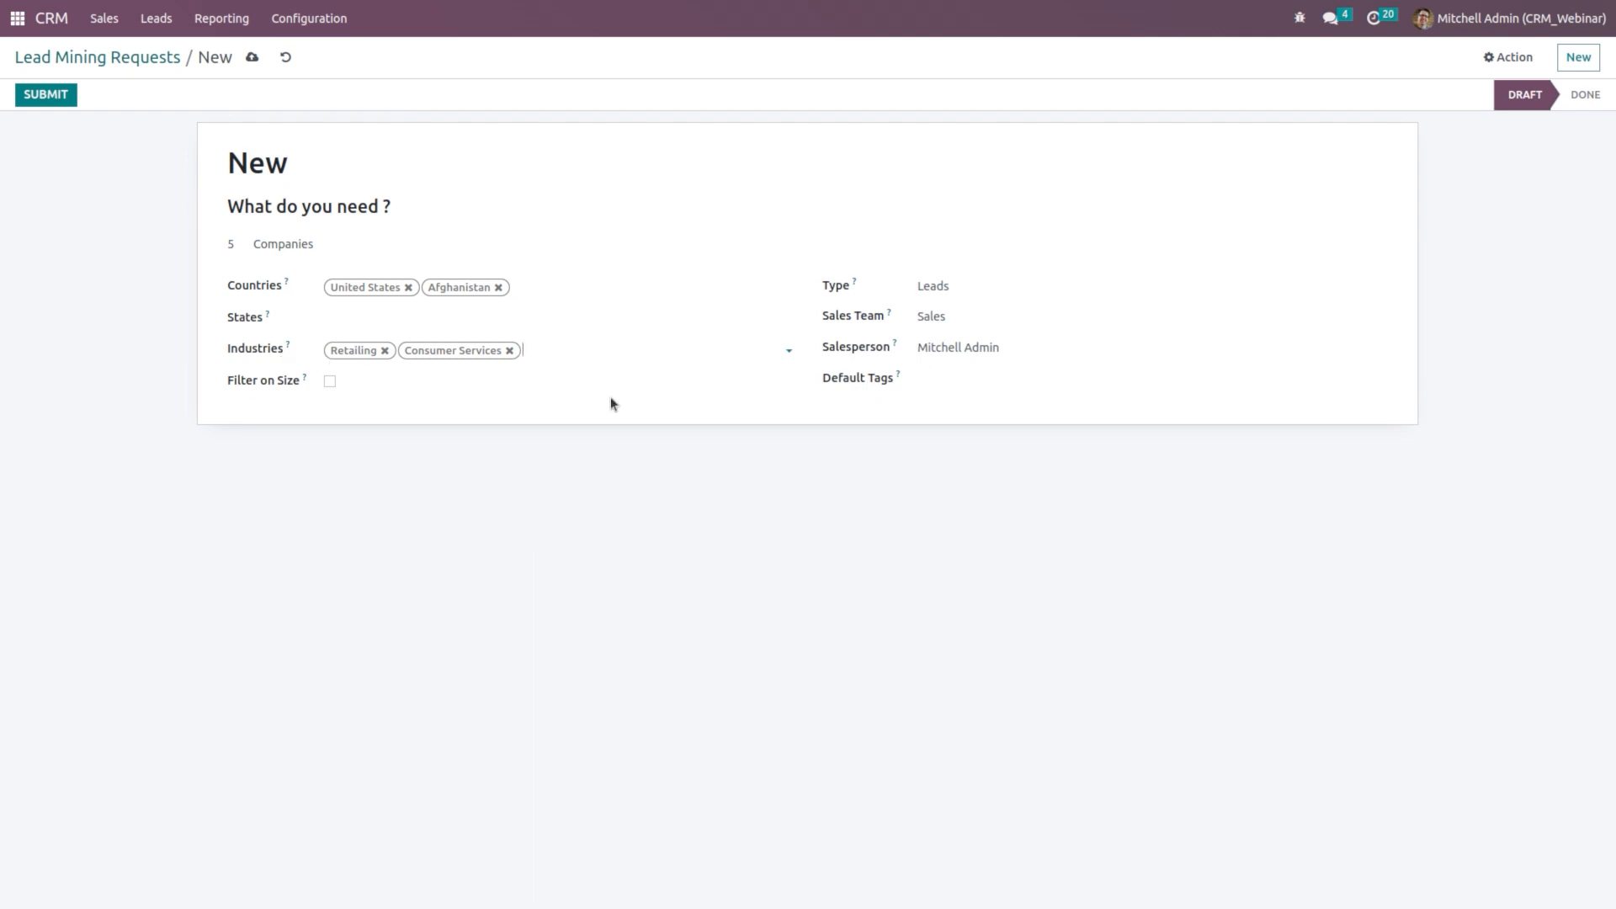
Step: Filter the request to companies of 1–200 employees and generate Opportunities
click(329, 383)
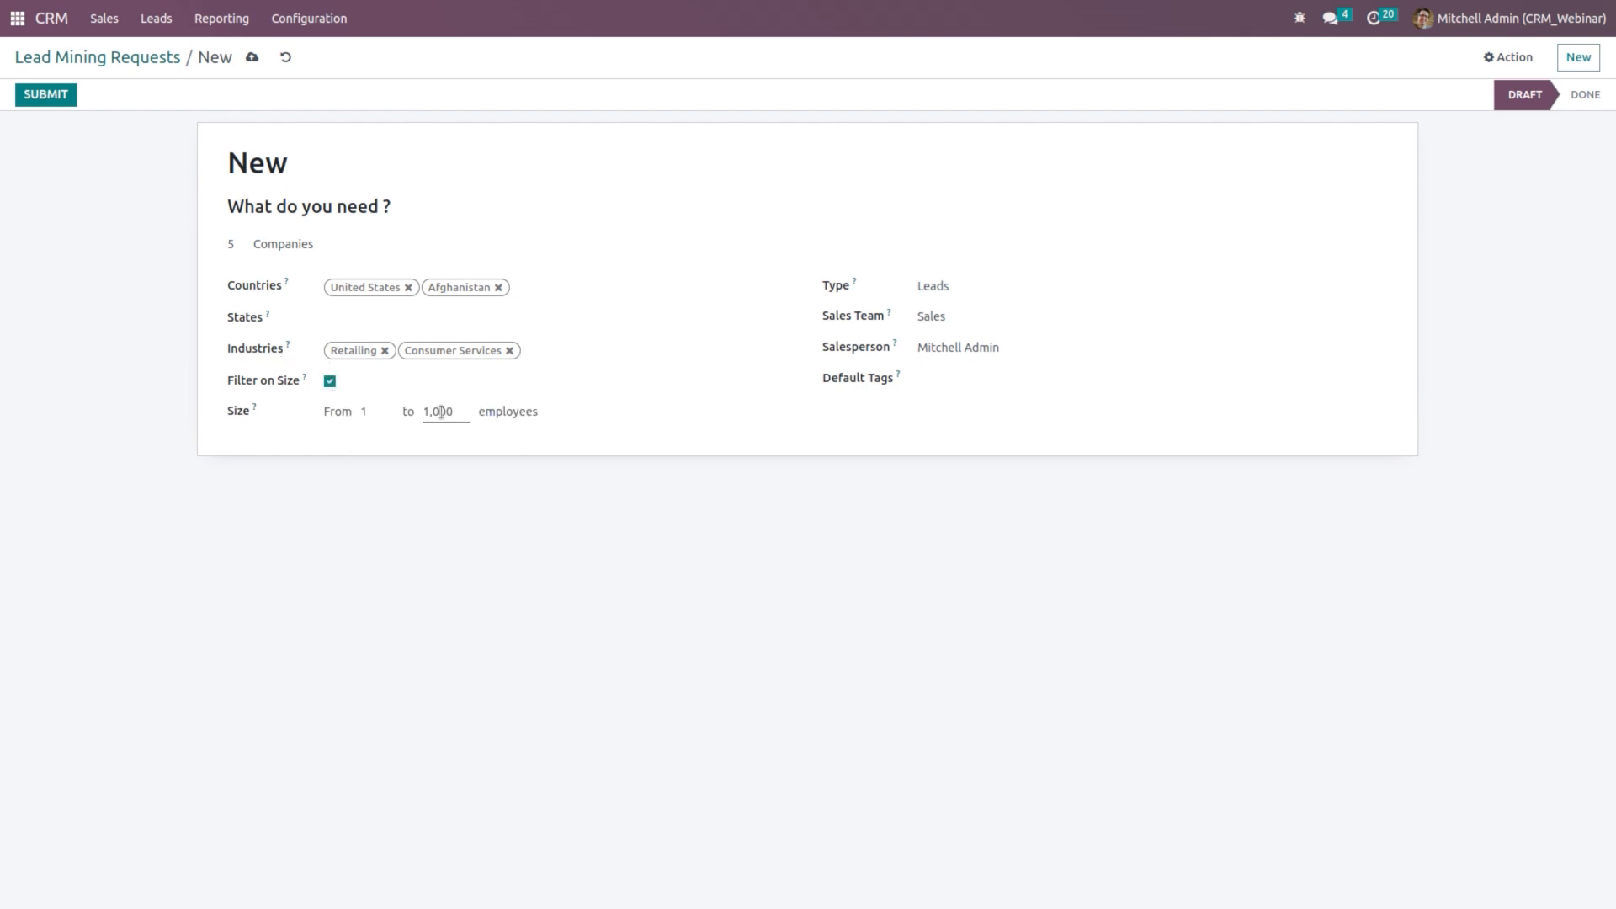
double_click(372, 409)
click(464, 412)
text(200)
click(712, 300)
click(964, 290)
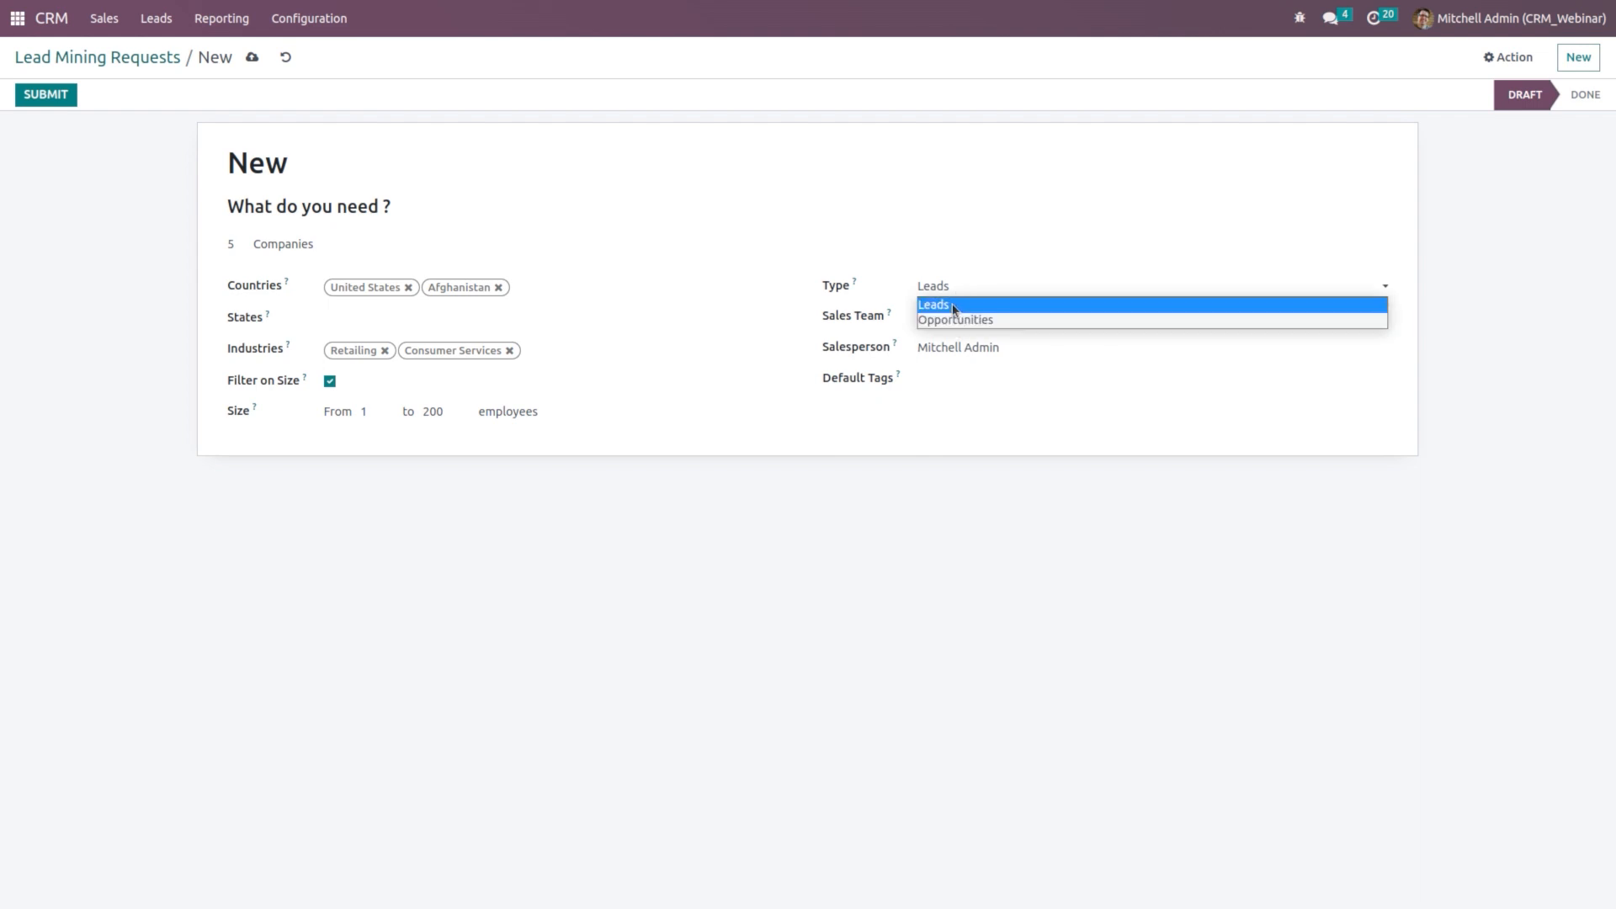
click(949, 320)
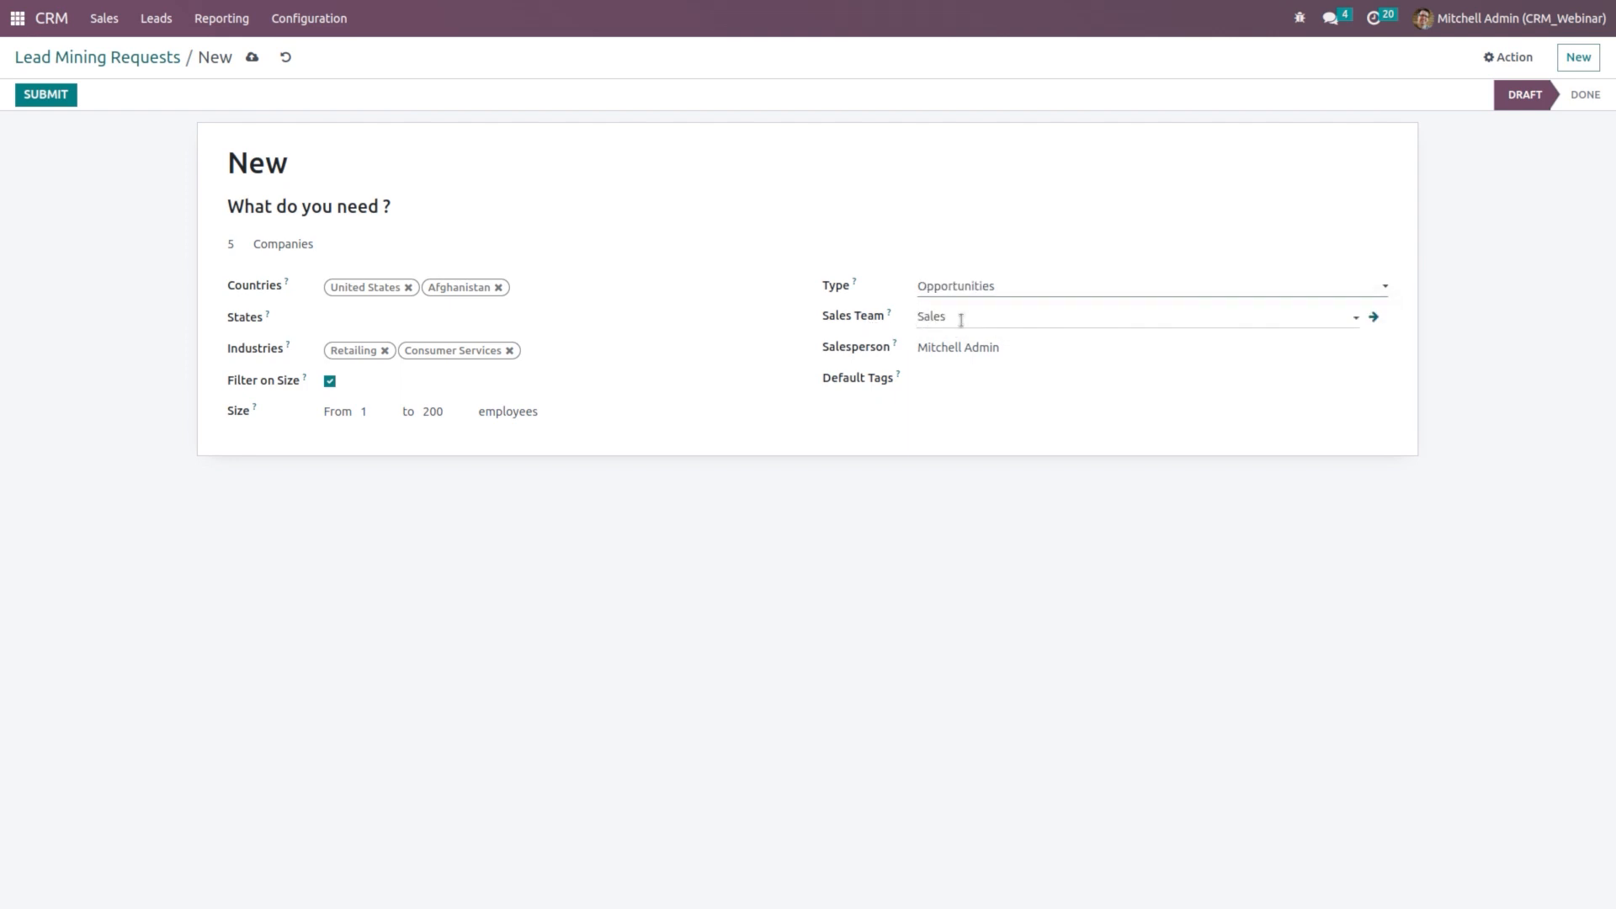
Step: Tag generated records with Product and Services, then submit the request
click(960, 318)
click(1078, 377)
click(1065, 337)
drag(1068, 361, 944, 377)
click(956, 379)
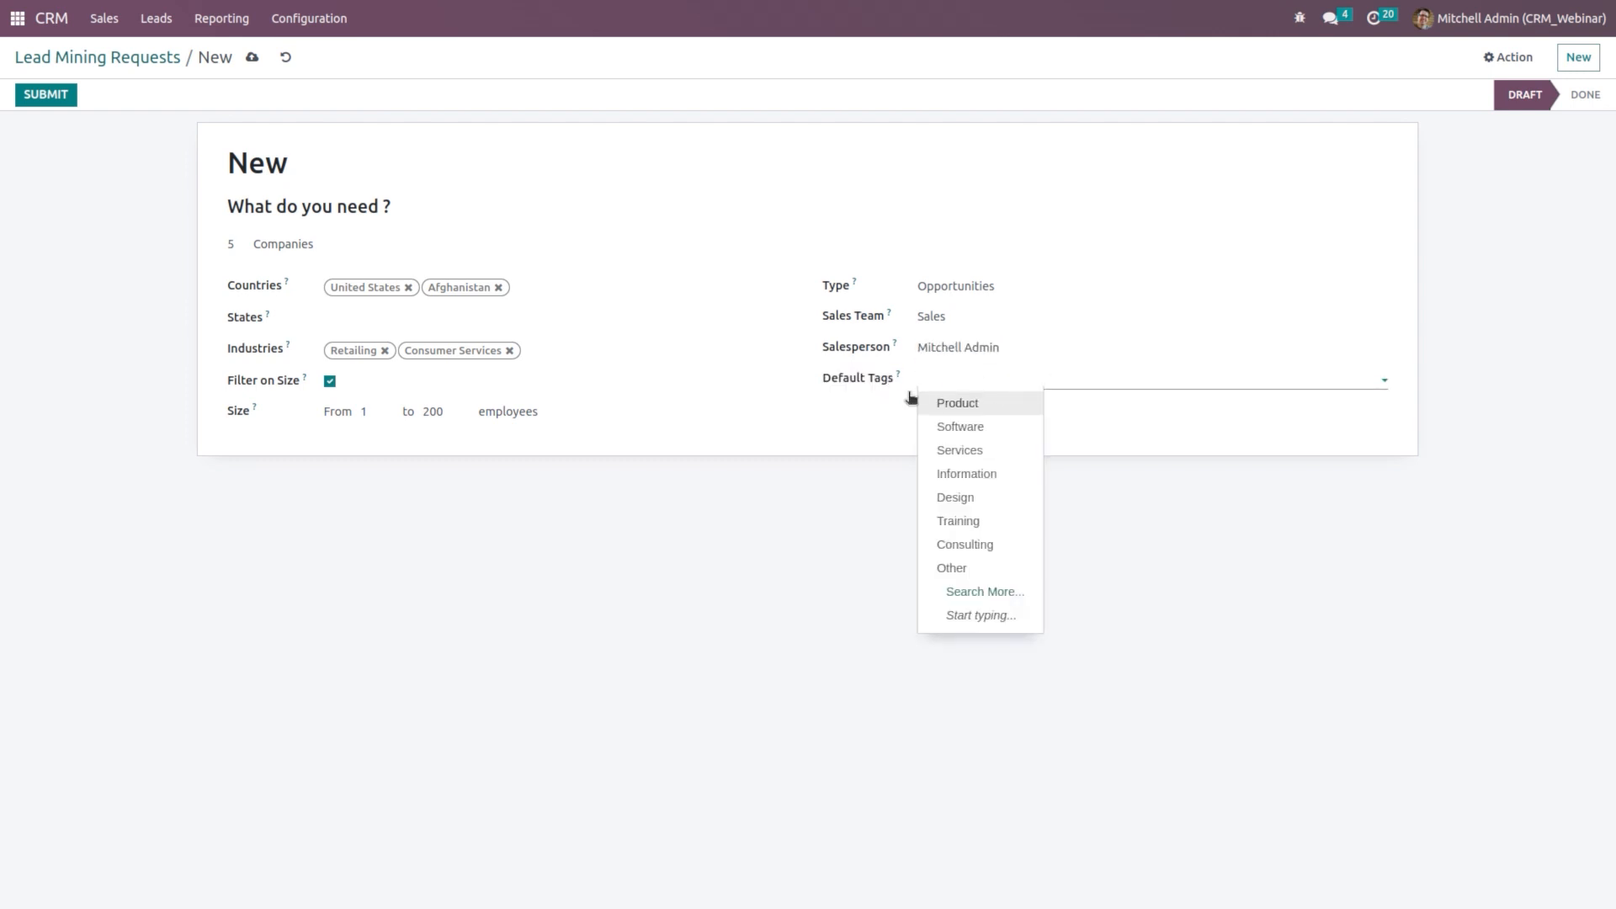
click(983, 404)
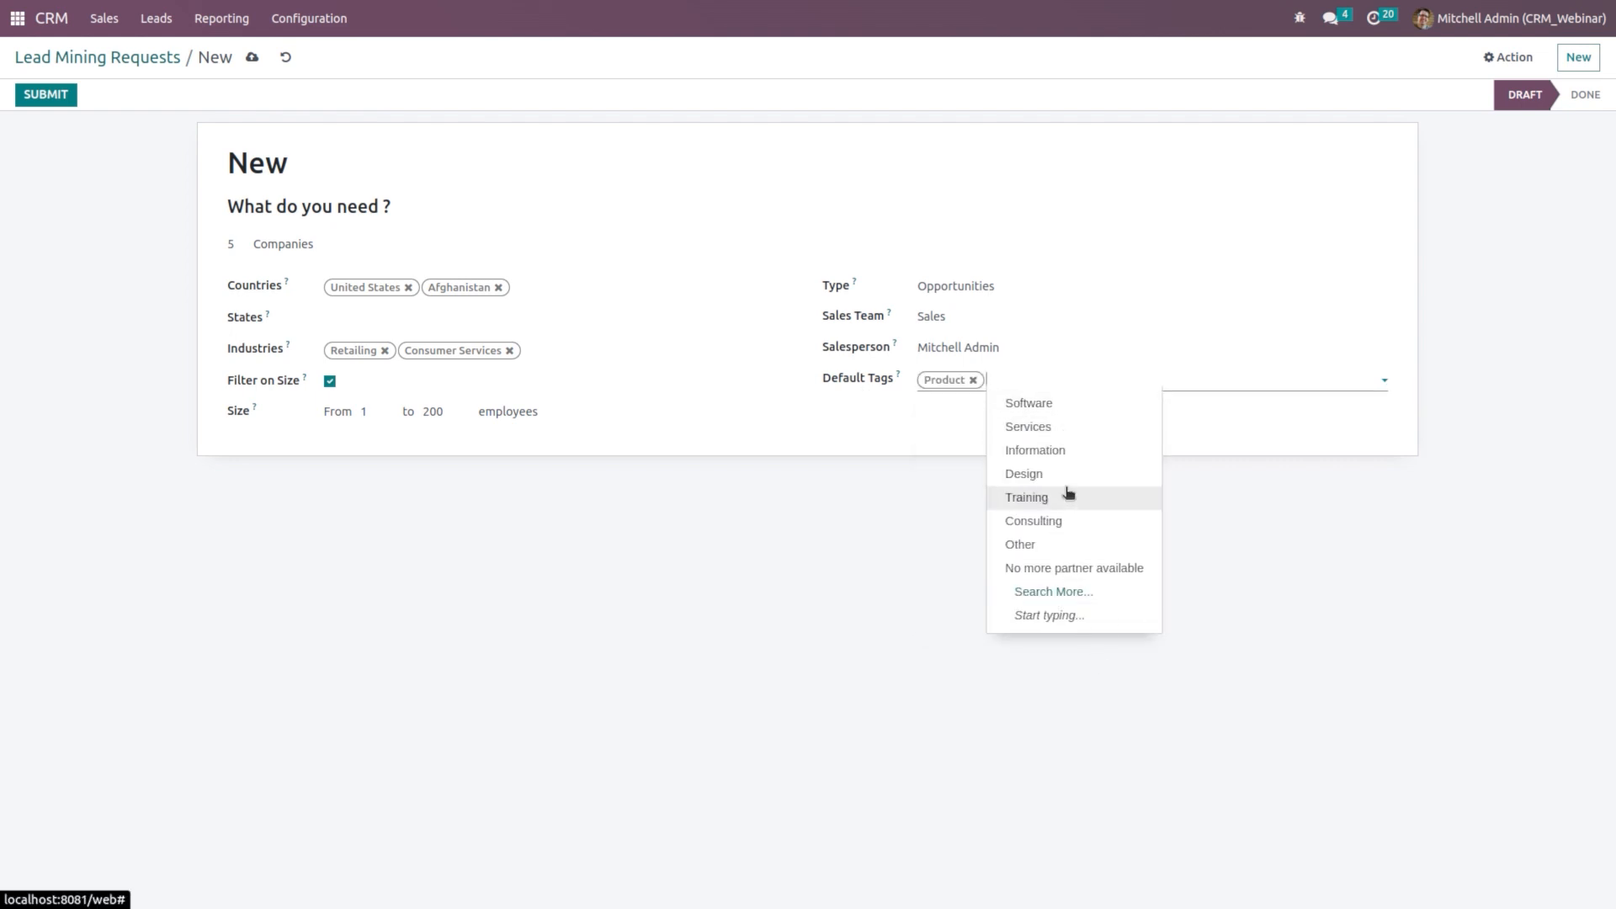
click(1064, 430)
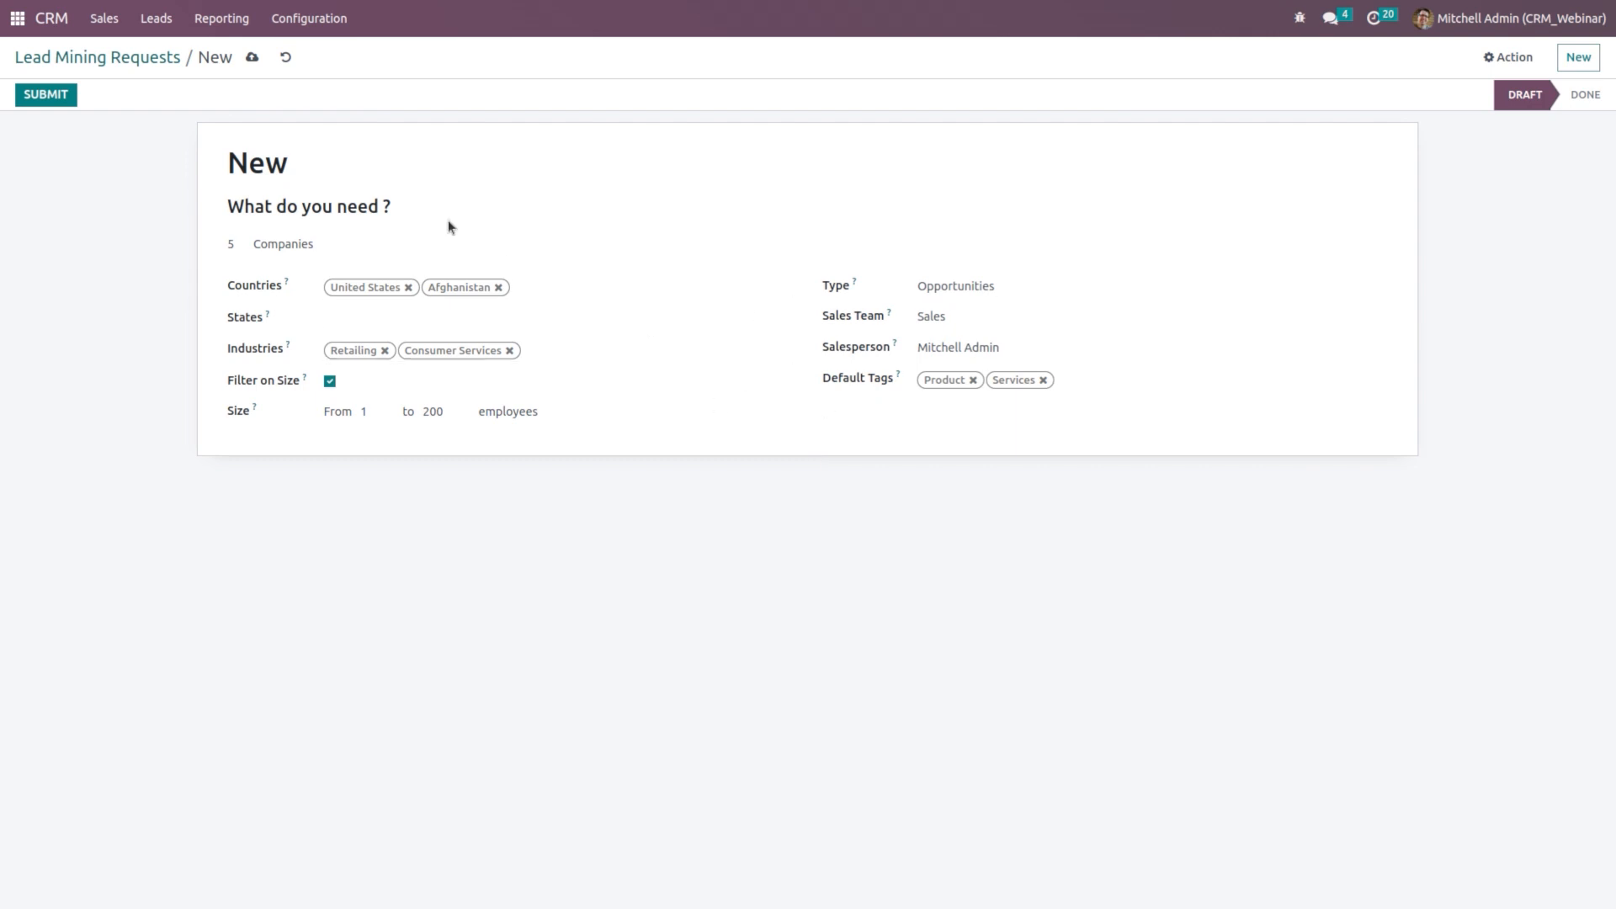
click(49, 103)
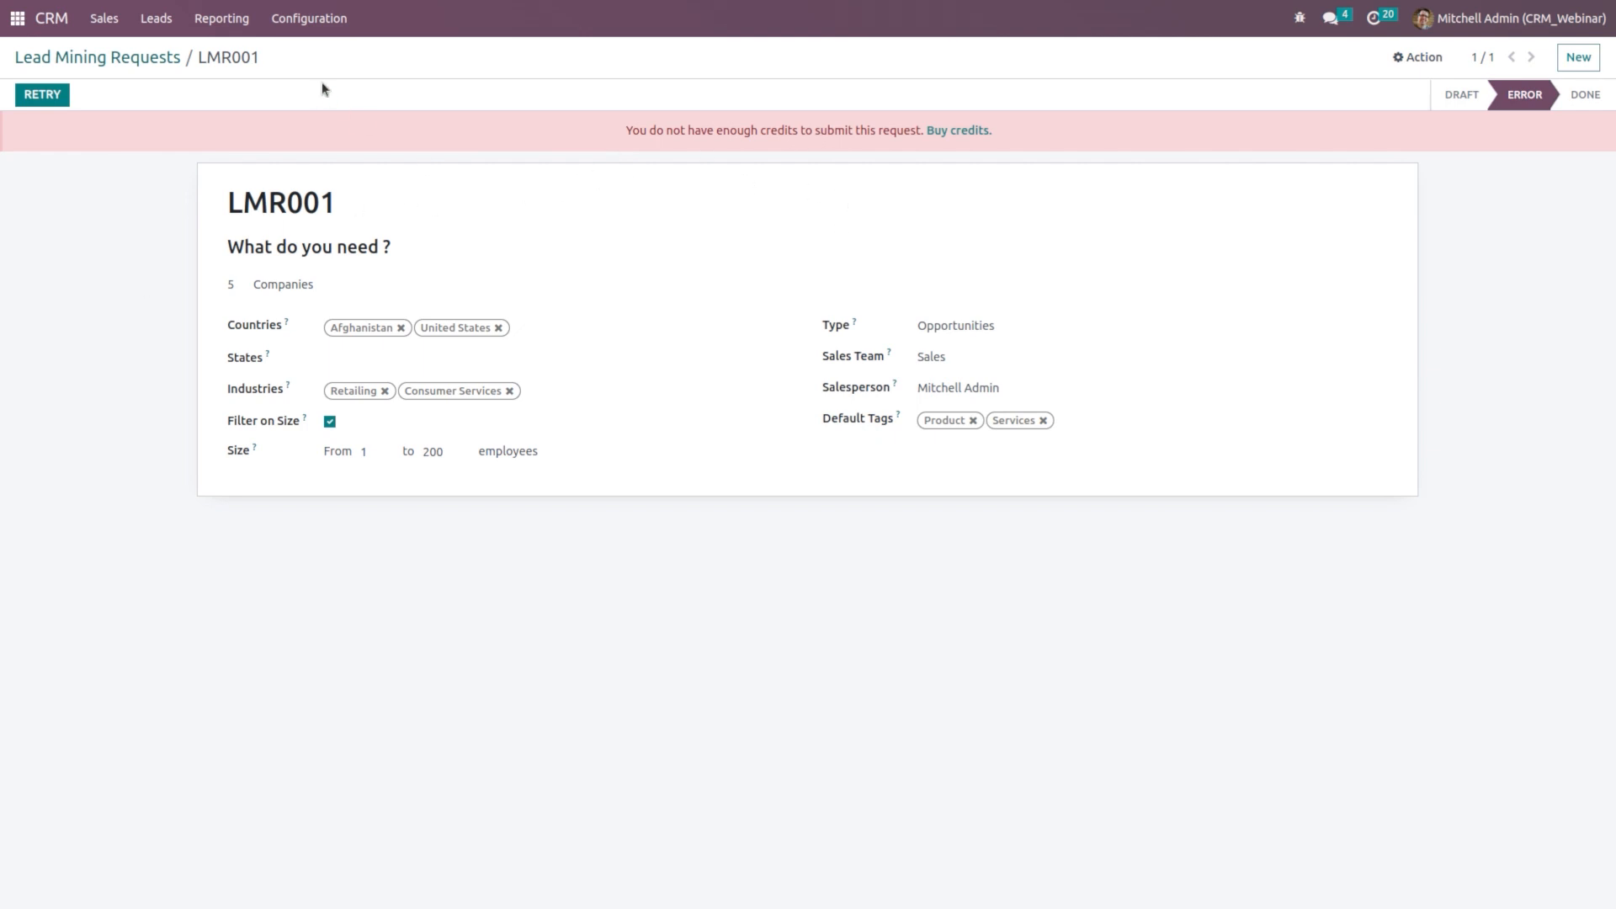
Step: Return to CRM Settings and scroll down to the Lead Generation section
click(317, 19)
click(337, 53)
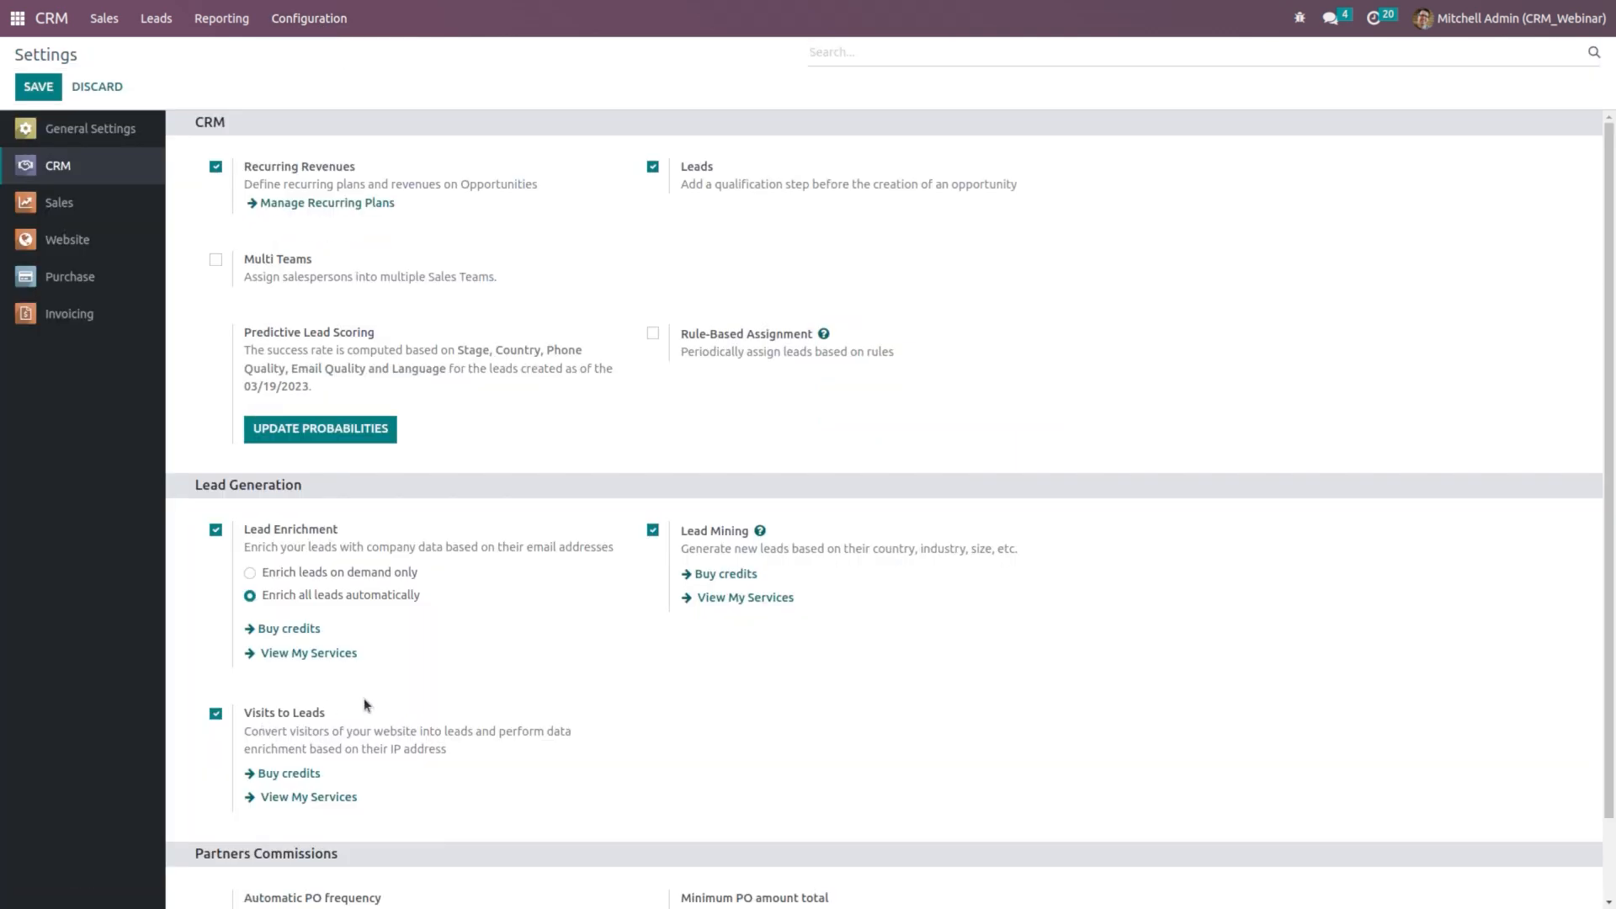
scroll(364, 705, down, 1)
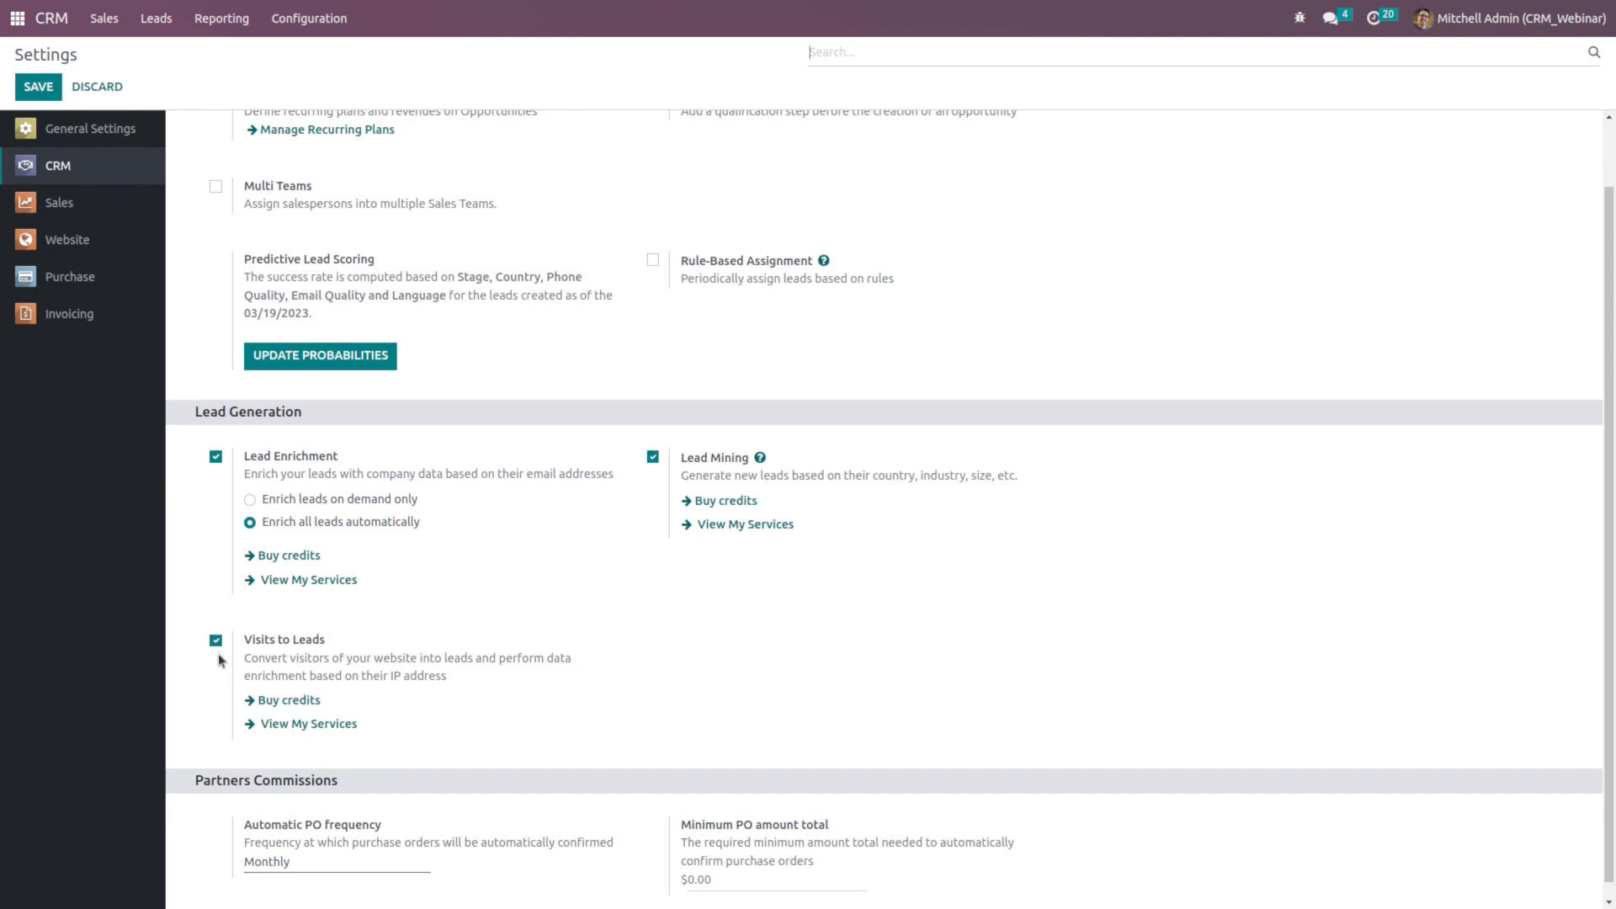
click(314, 9)
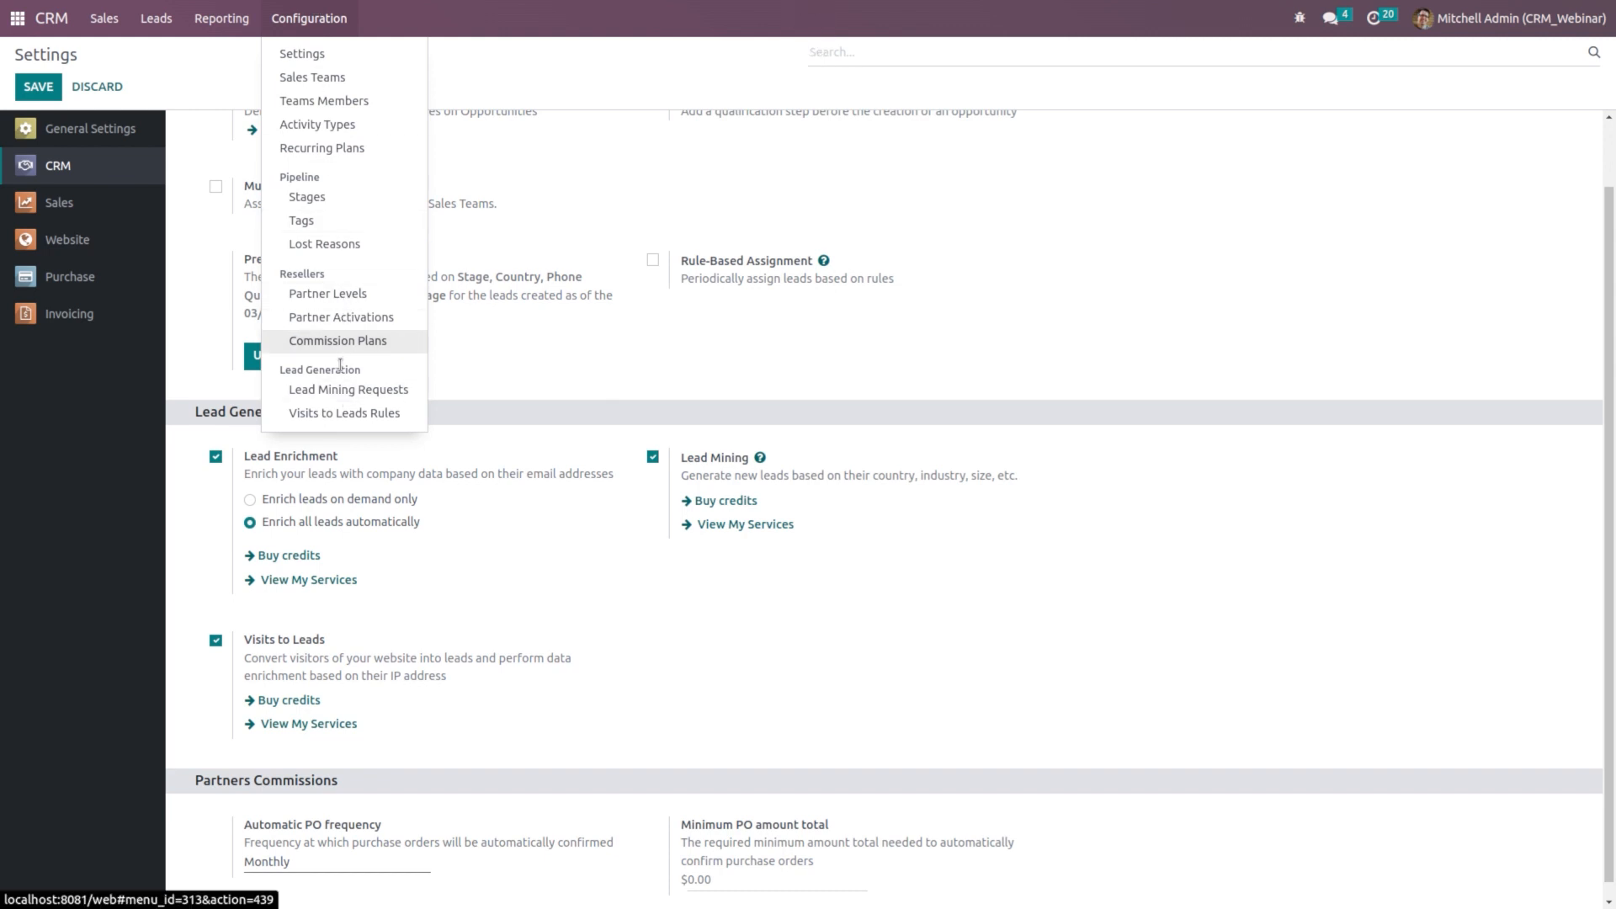
Step: Open the empty Visits to Leads Rules list and start a new rule
click(373, 414)
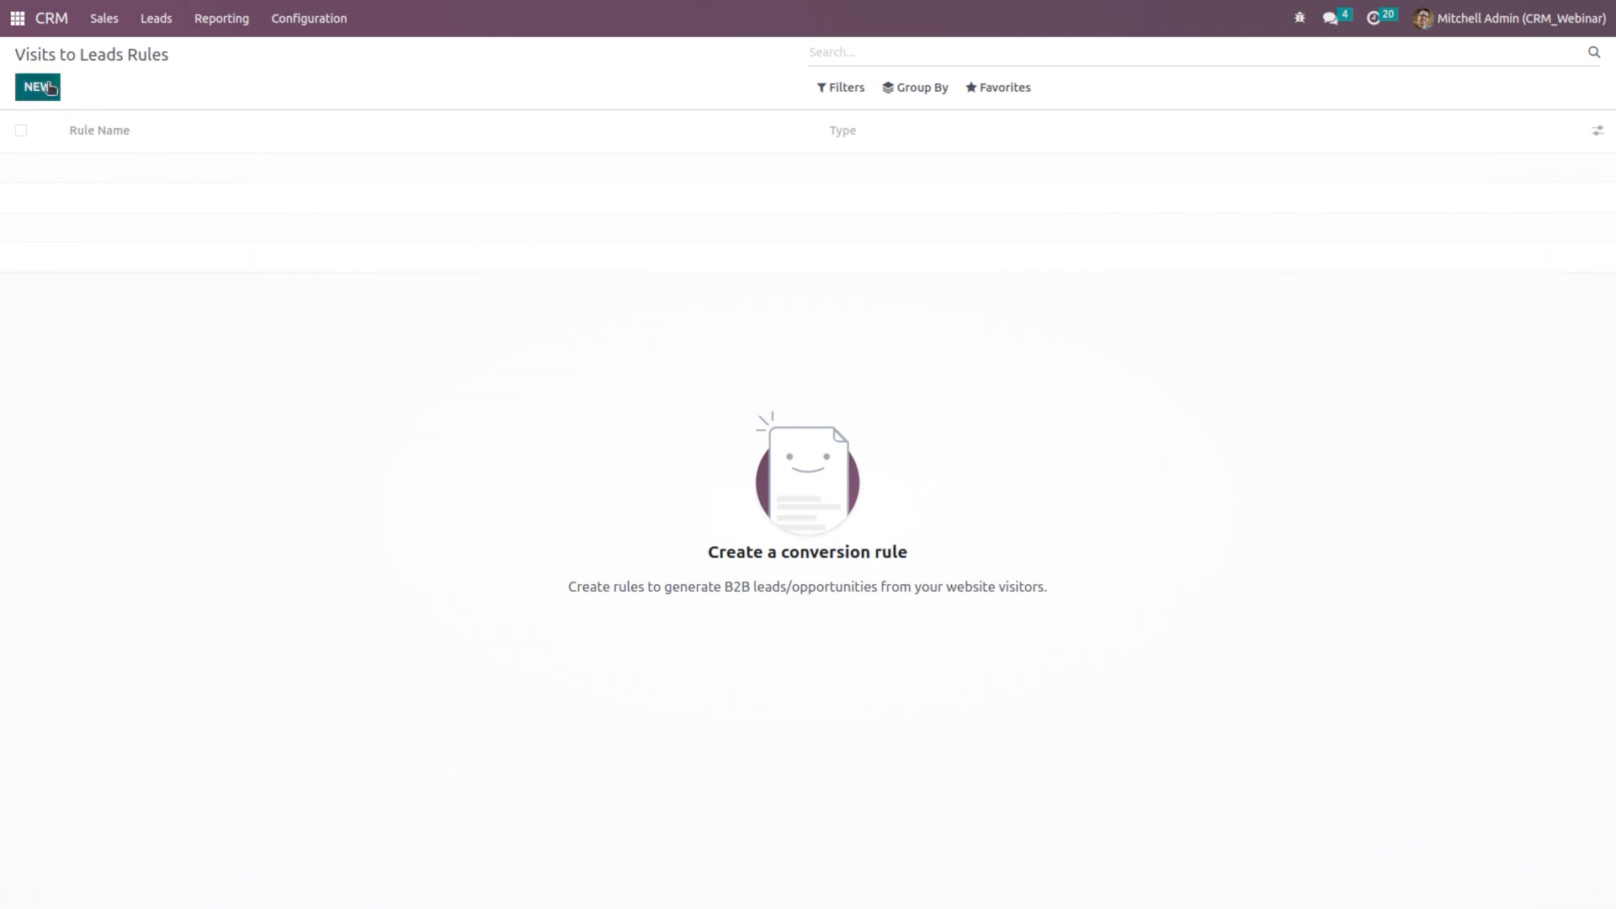
click(48, 88)
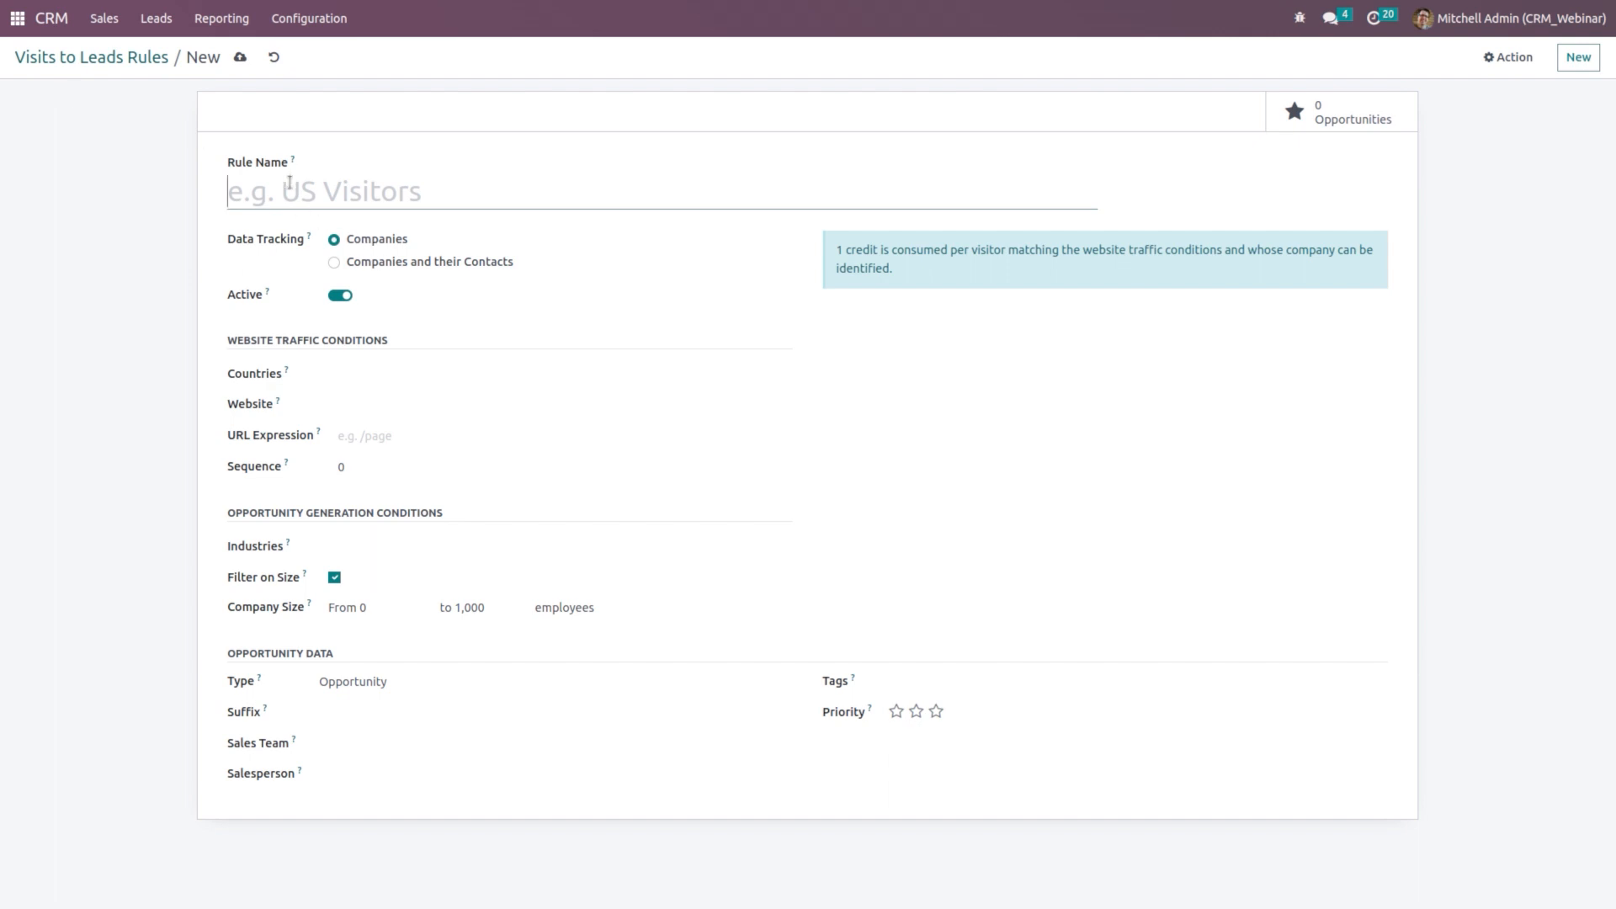
Step: Name the new rule 'US Rules' and have it track Companies and their Contacts
text(US Rules)
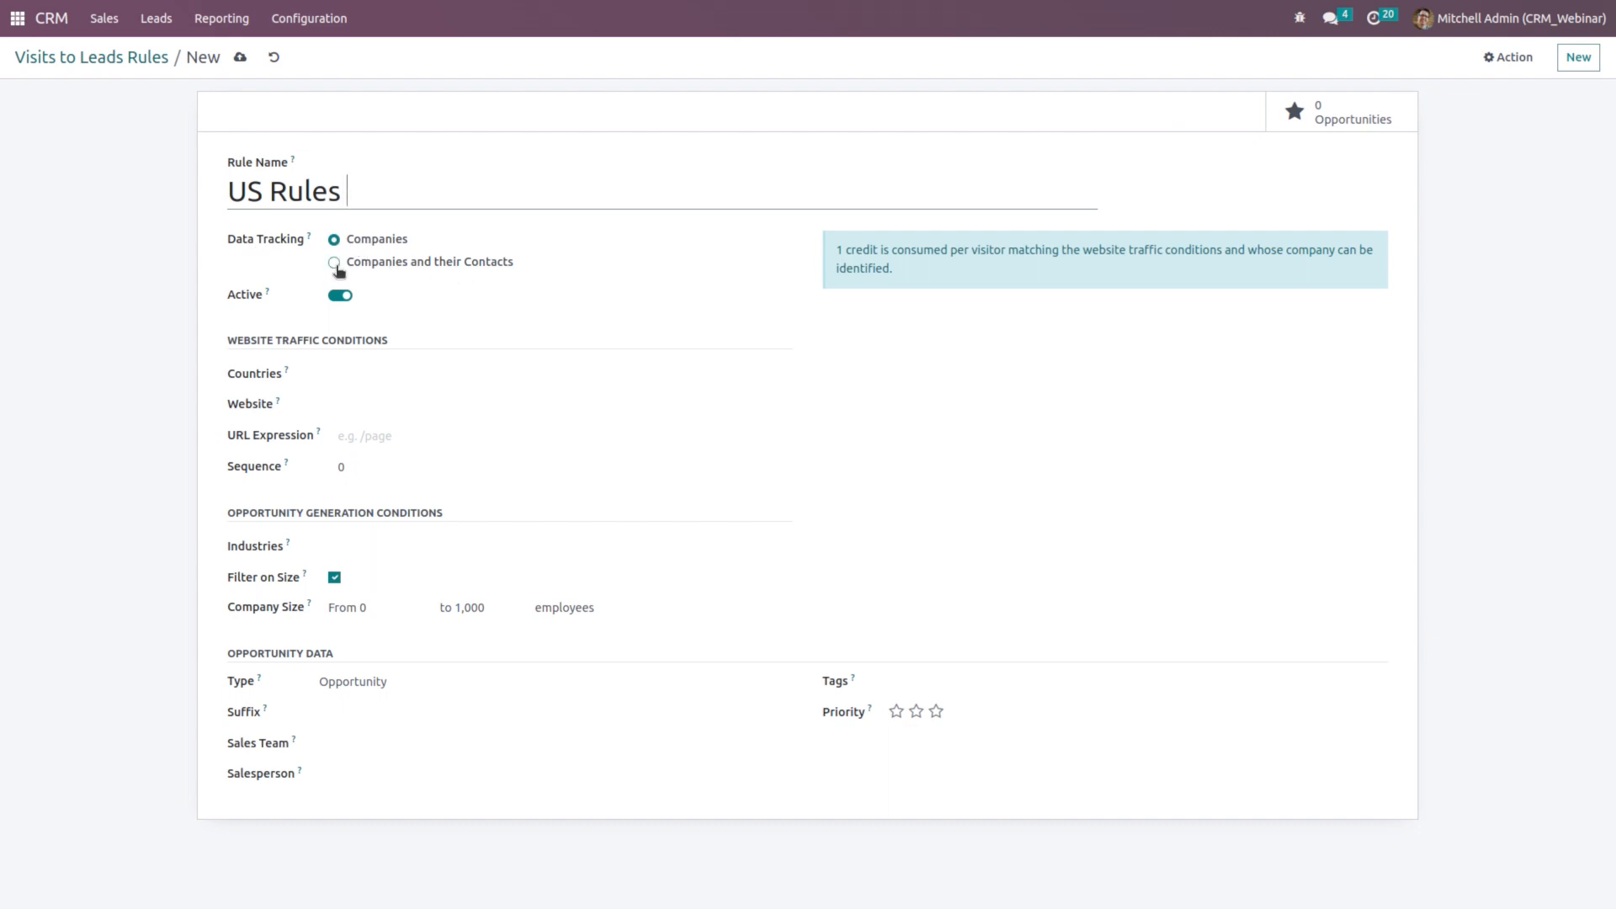
click(335, 265)
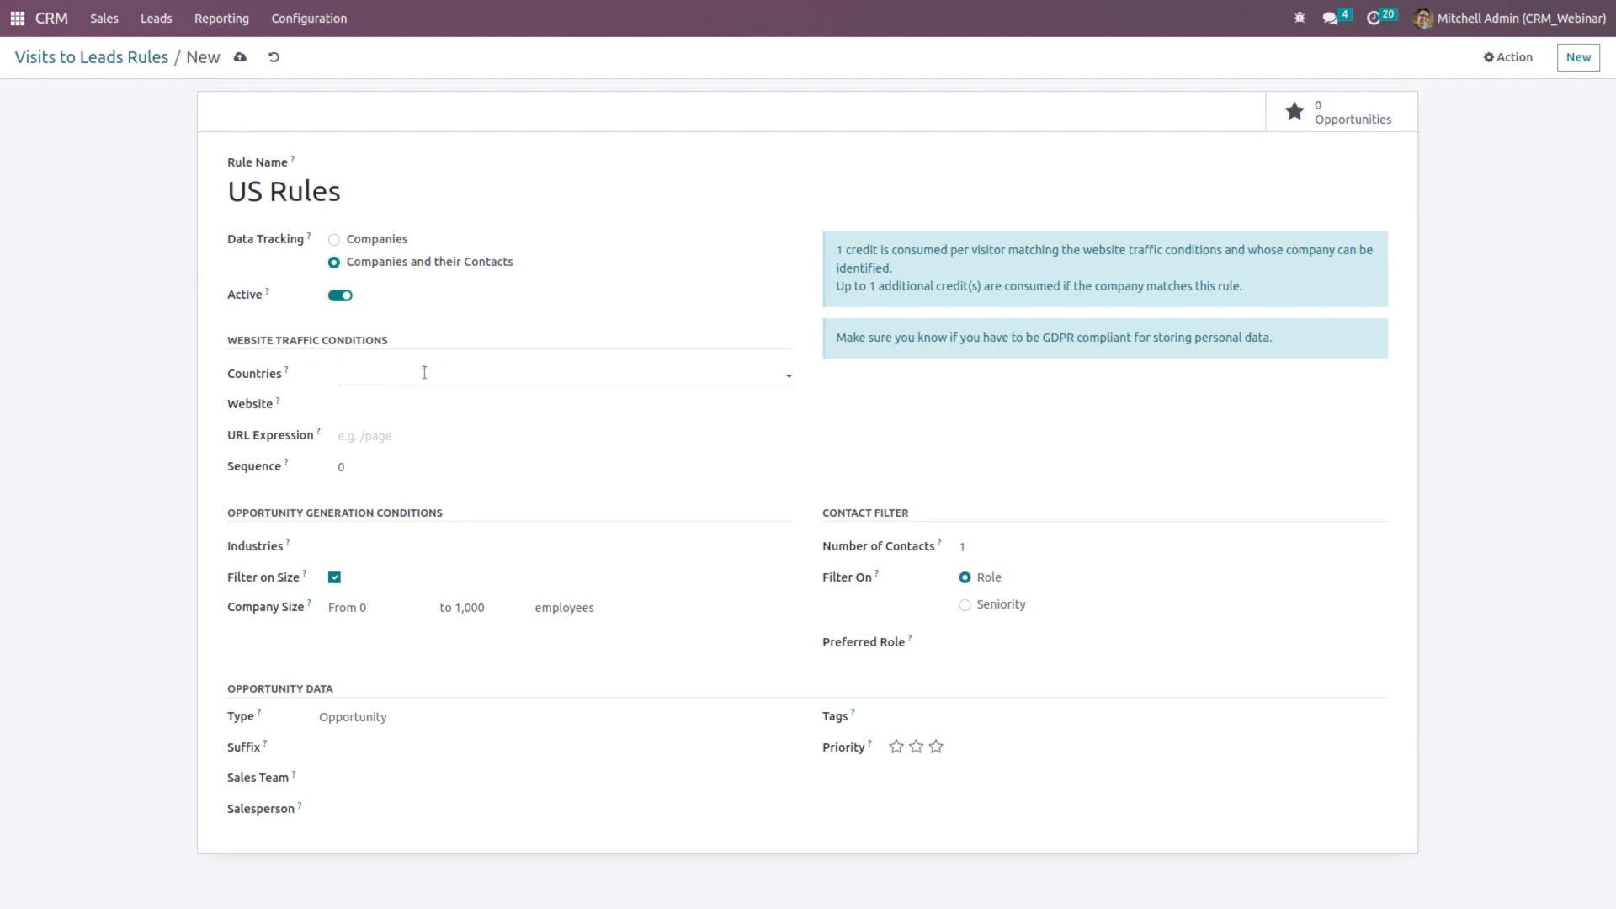
click(381, 376)
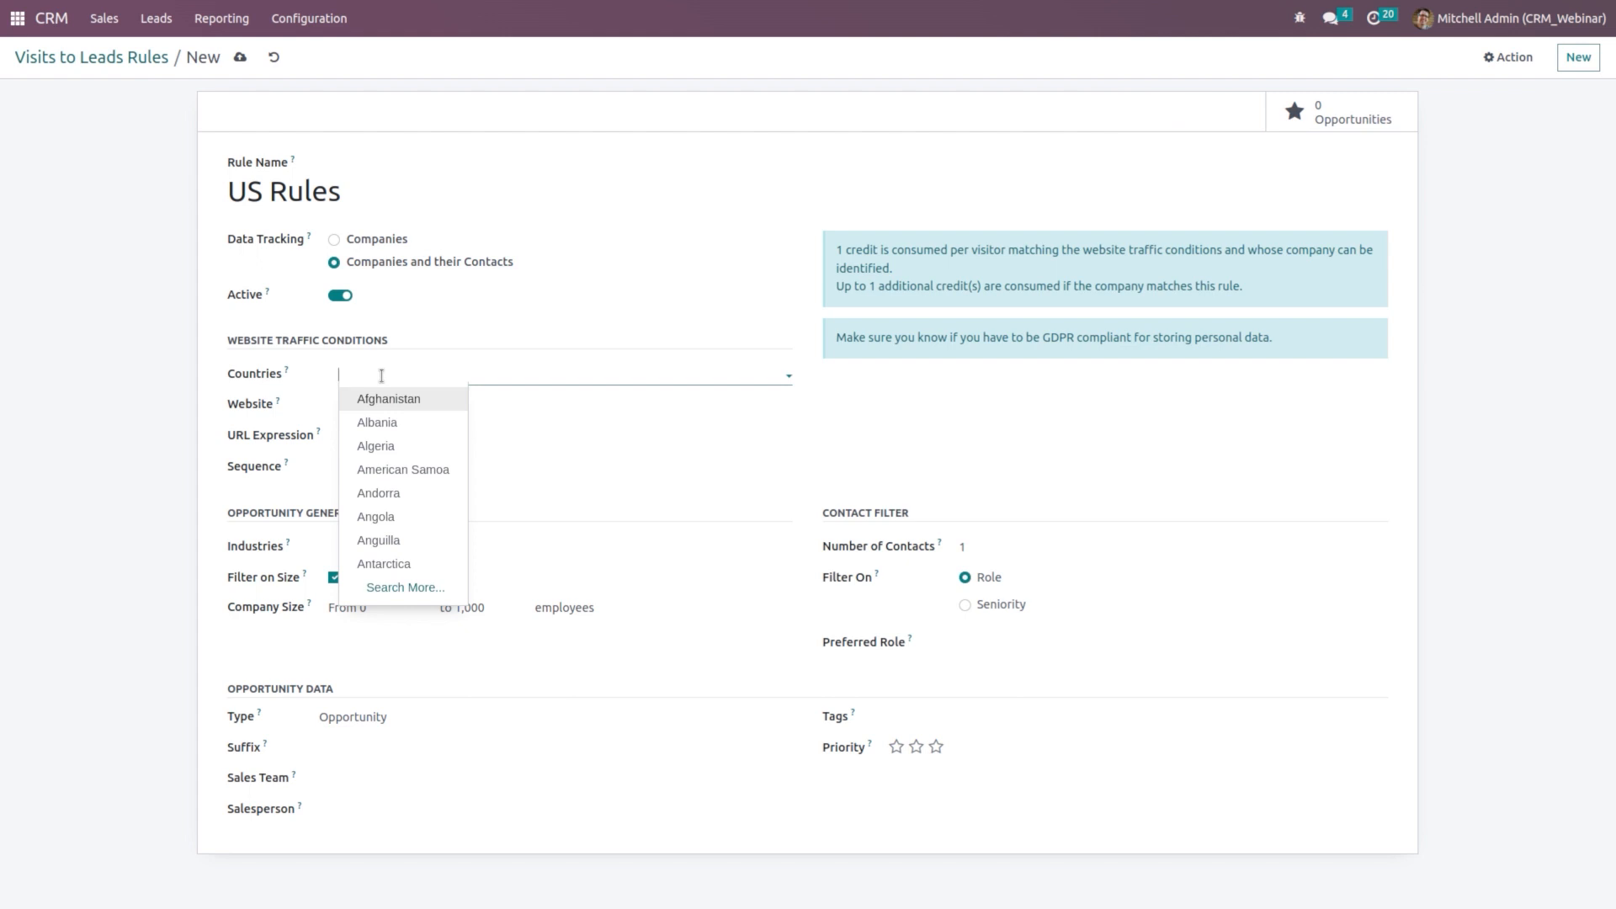
Step: Add Algeria and Anguilla to the rule's target countries
click(421, 446)
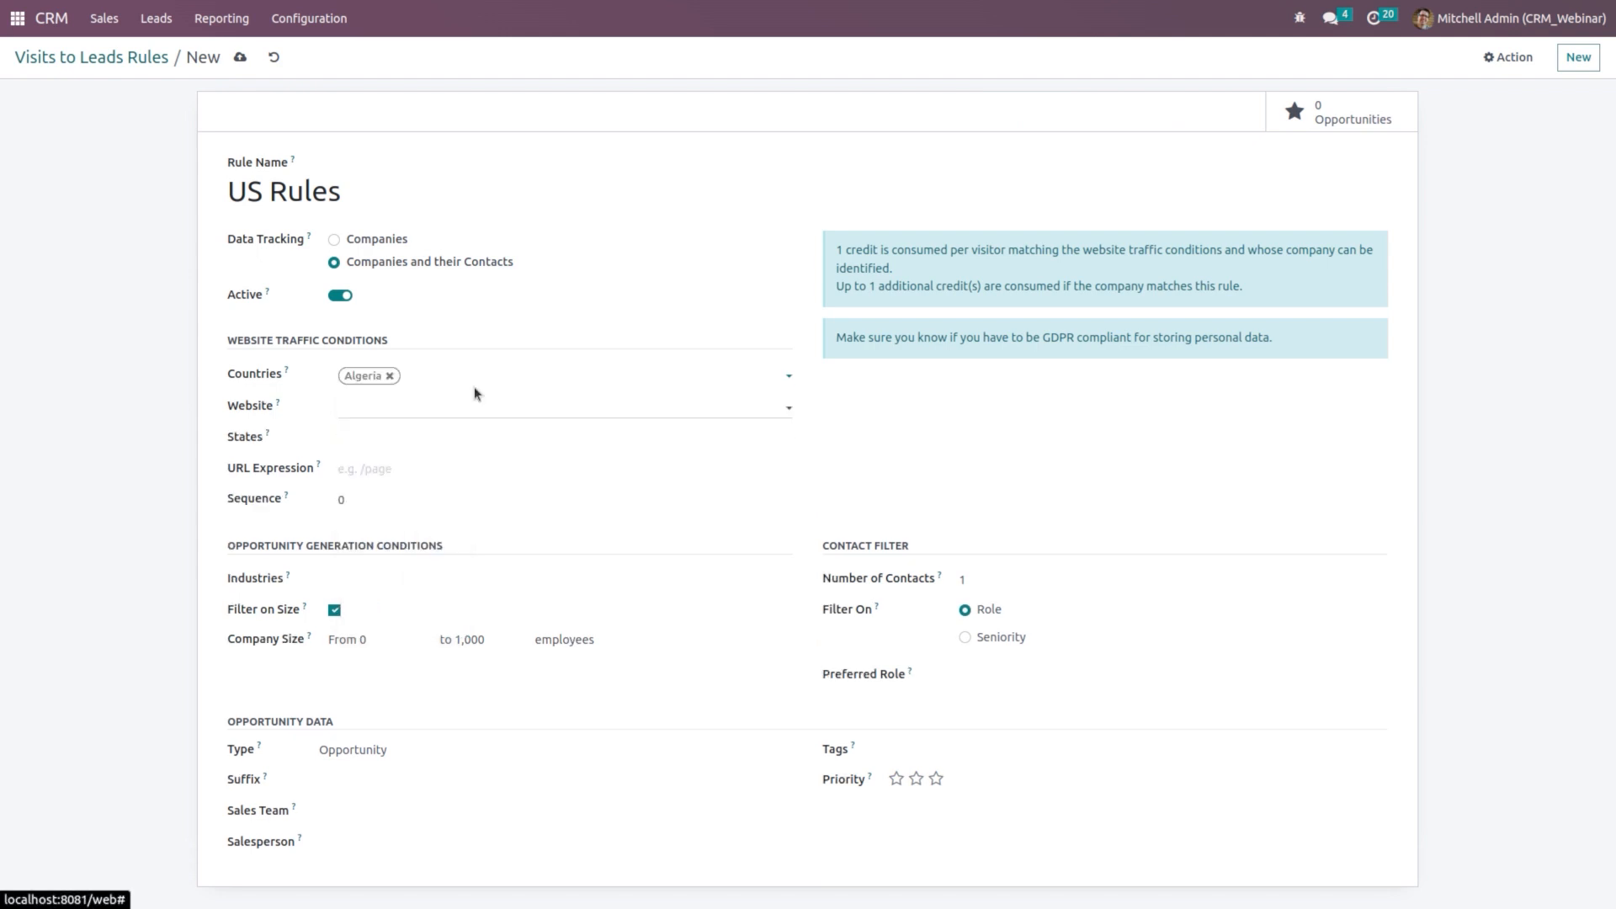
click(481, 375)
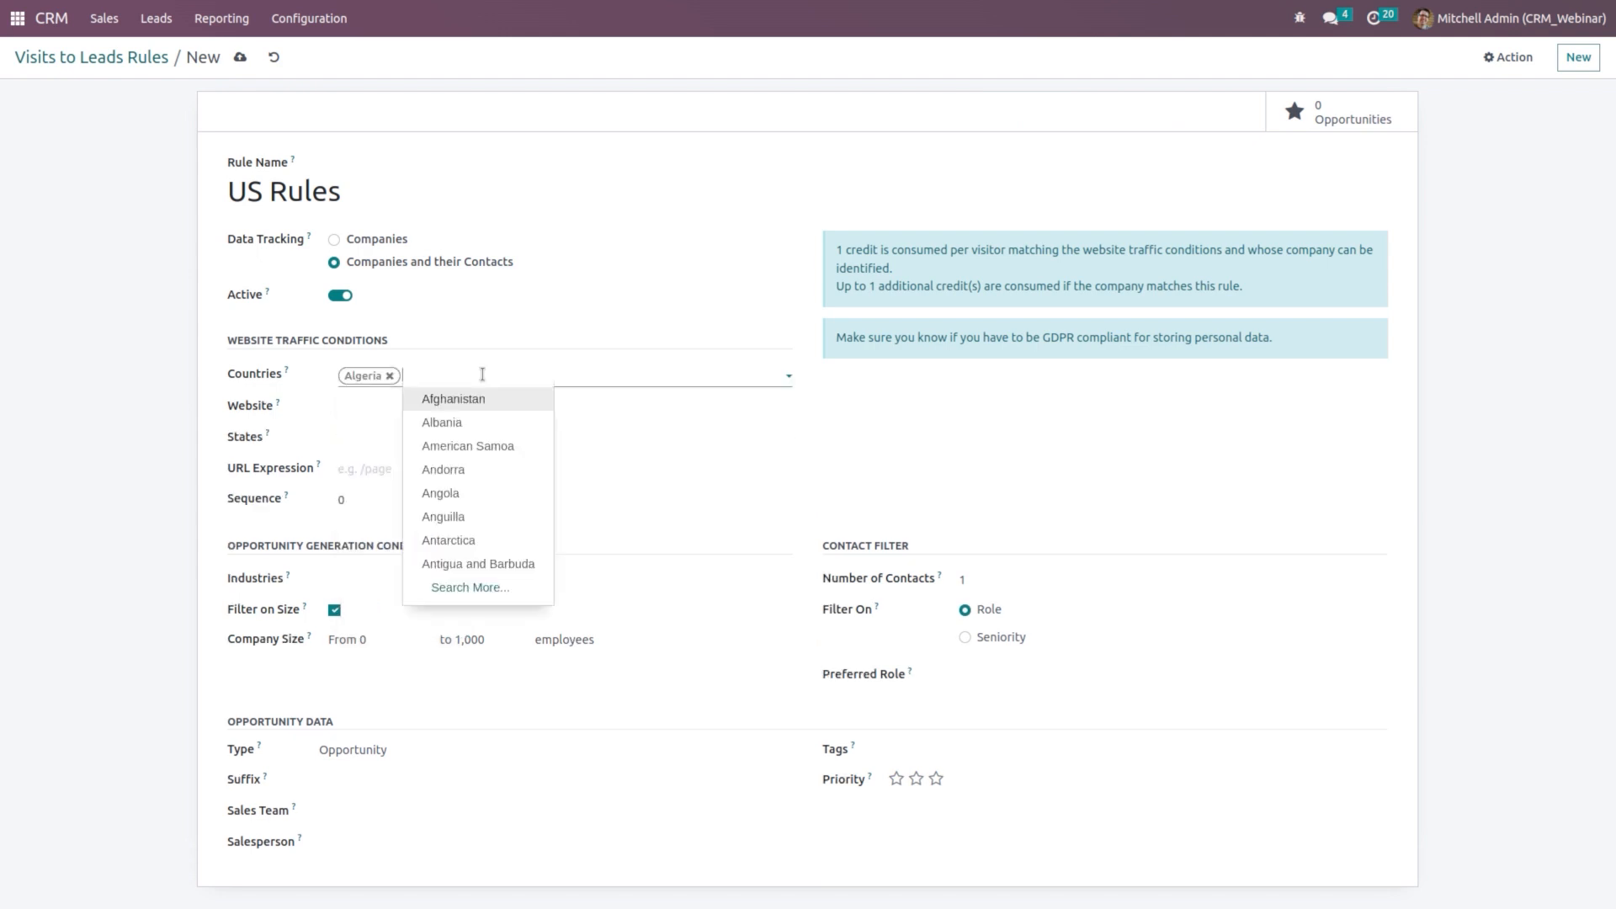
click(479, 517)
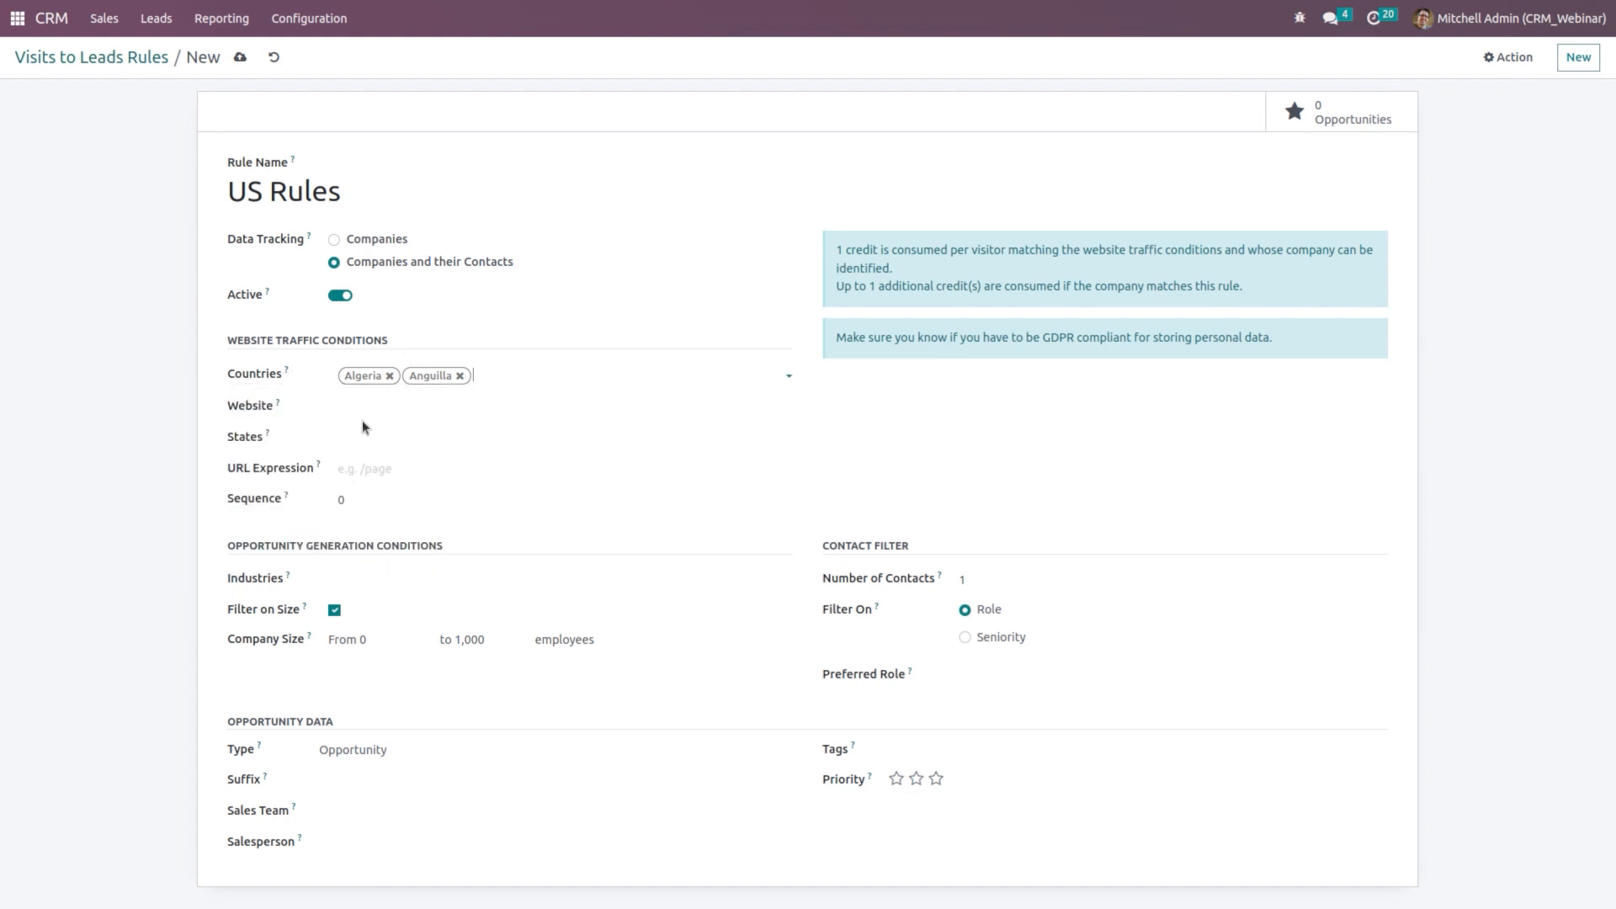
Step: Limit the rule to My Website, leaving States, URL Expression and Sequence 0 unchanged
click(399, 404)
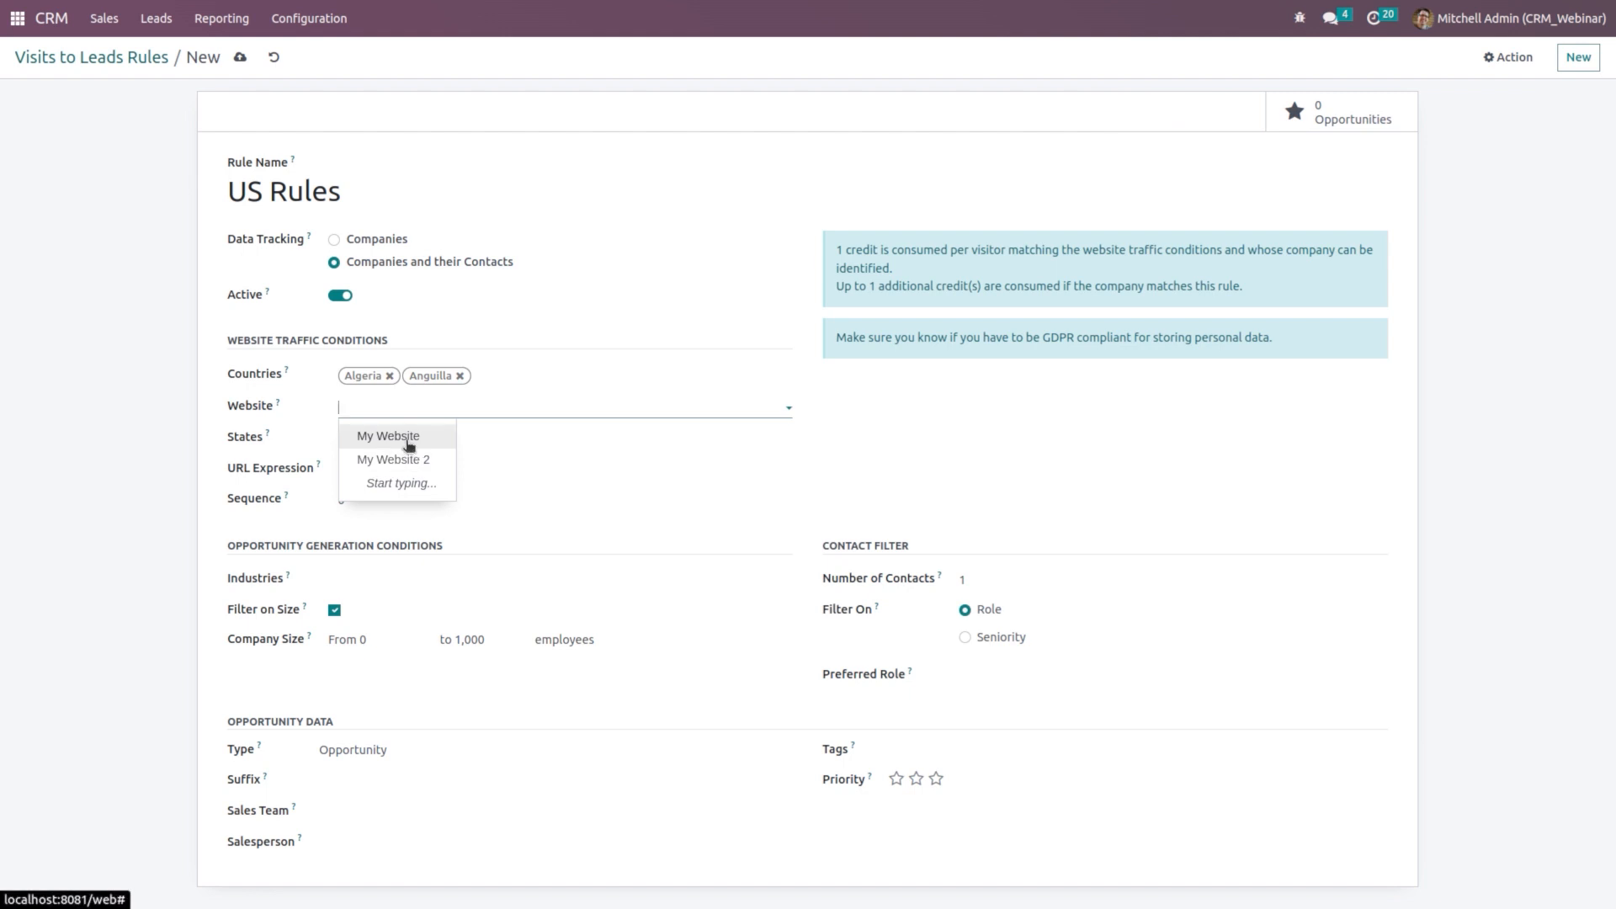
click(404, 436)
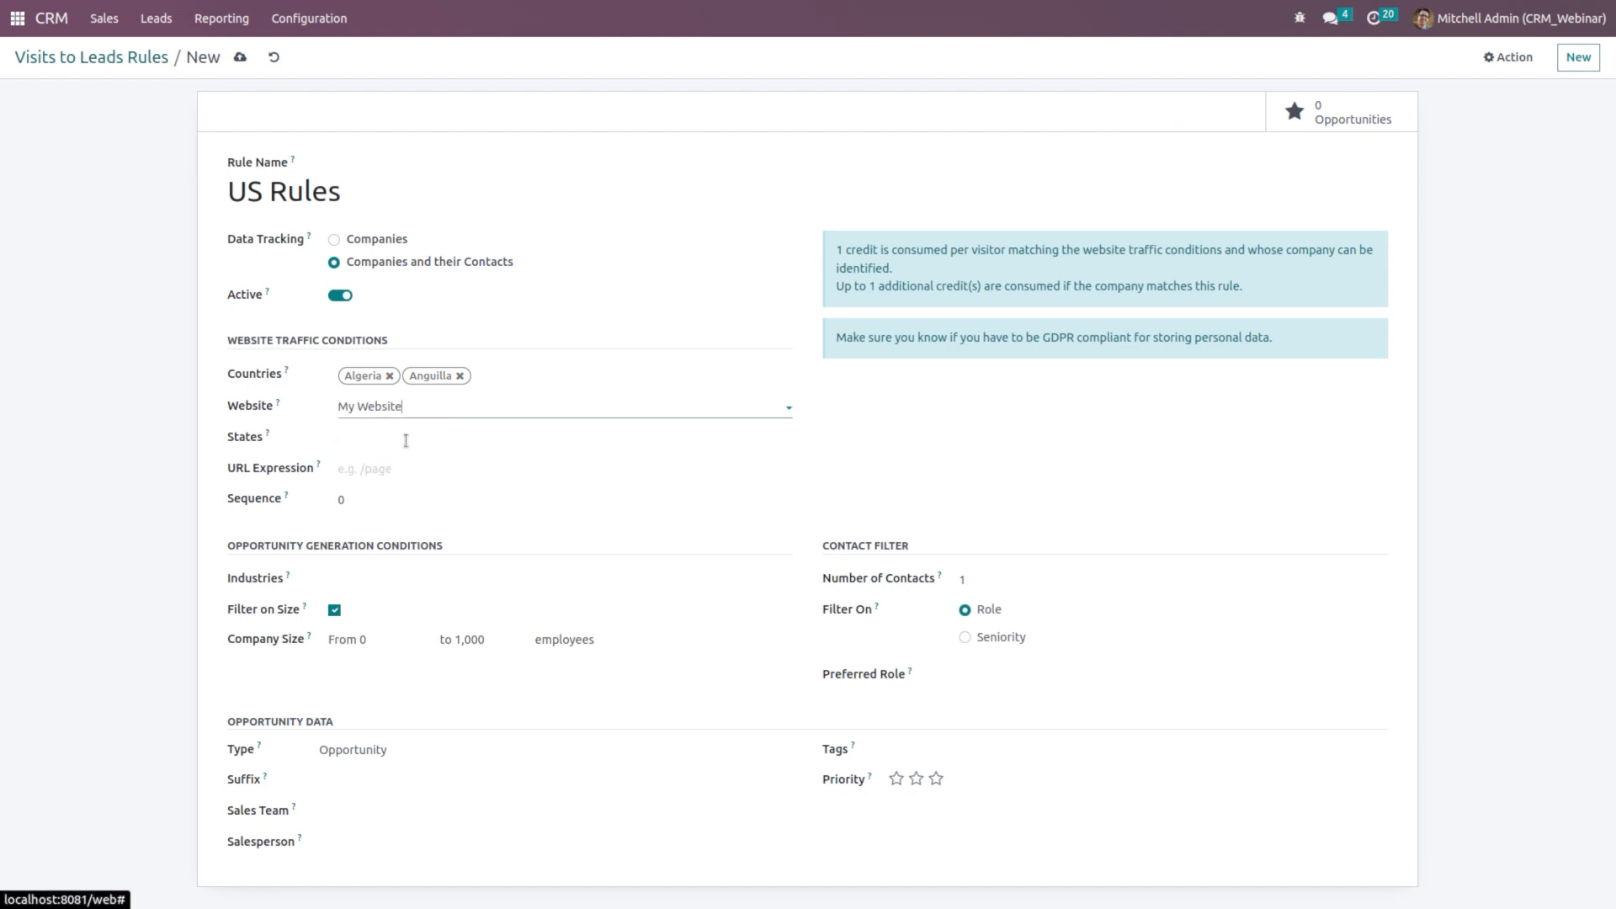
click(460, 413)
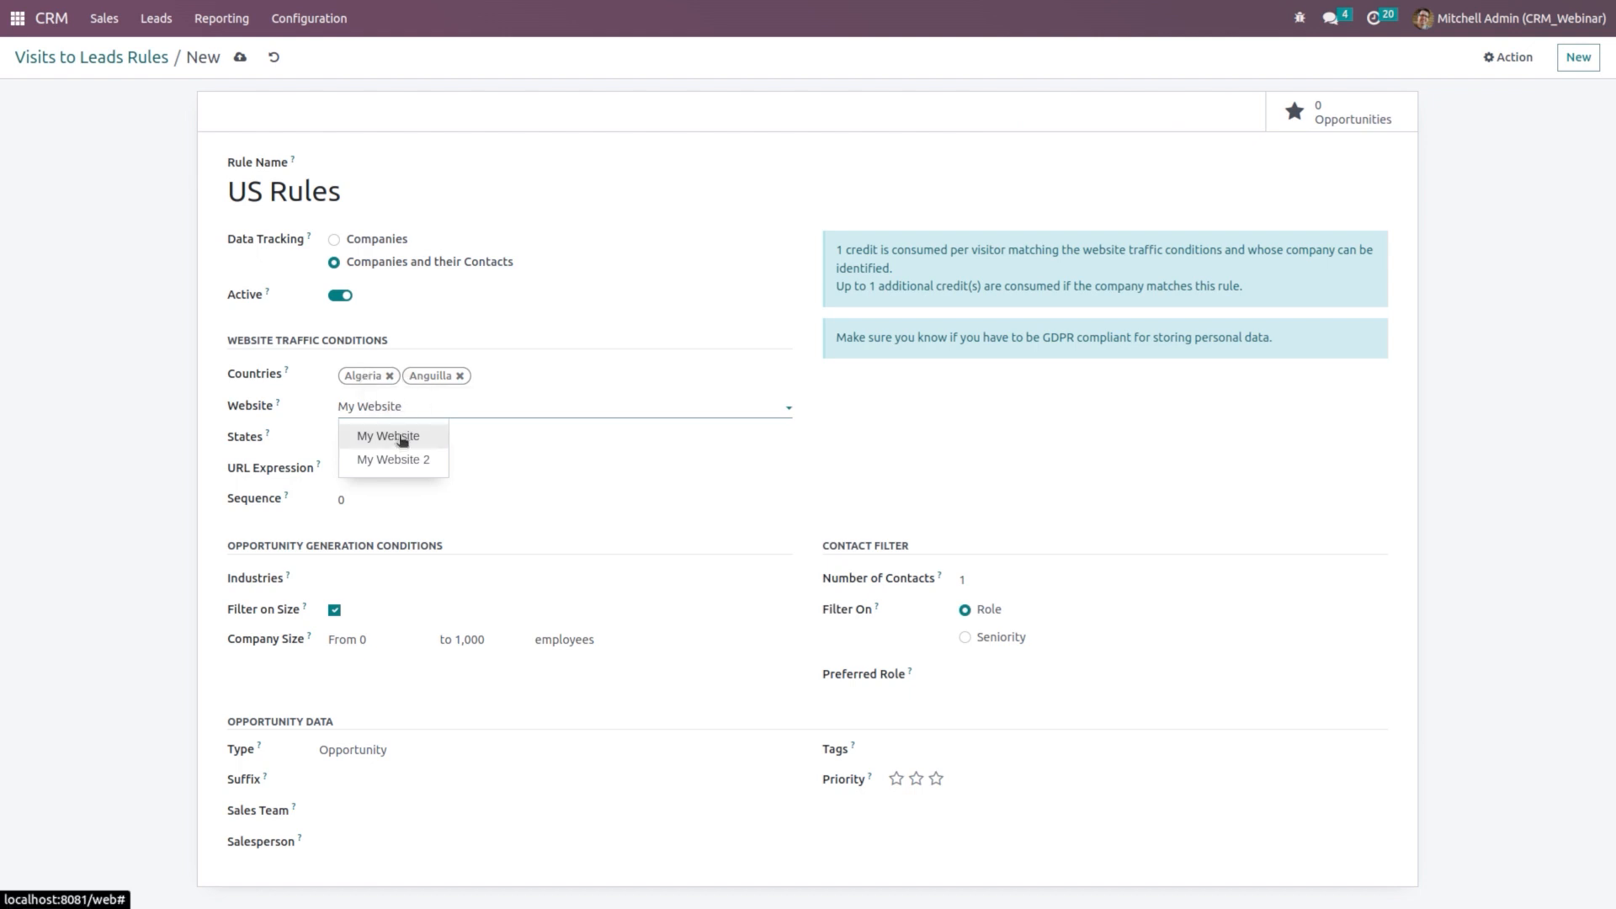
click(531, 463)
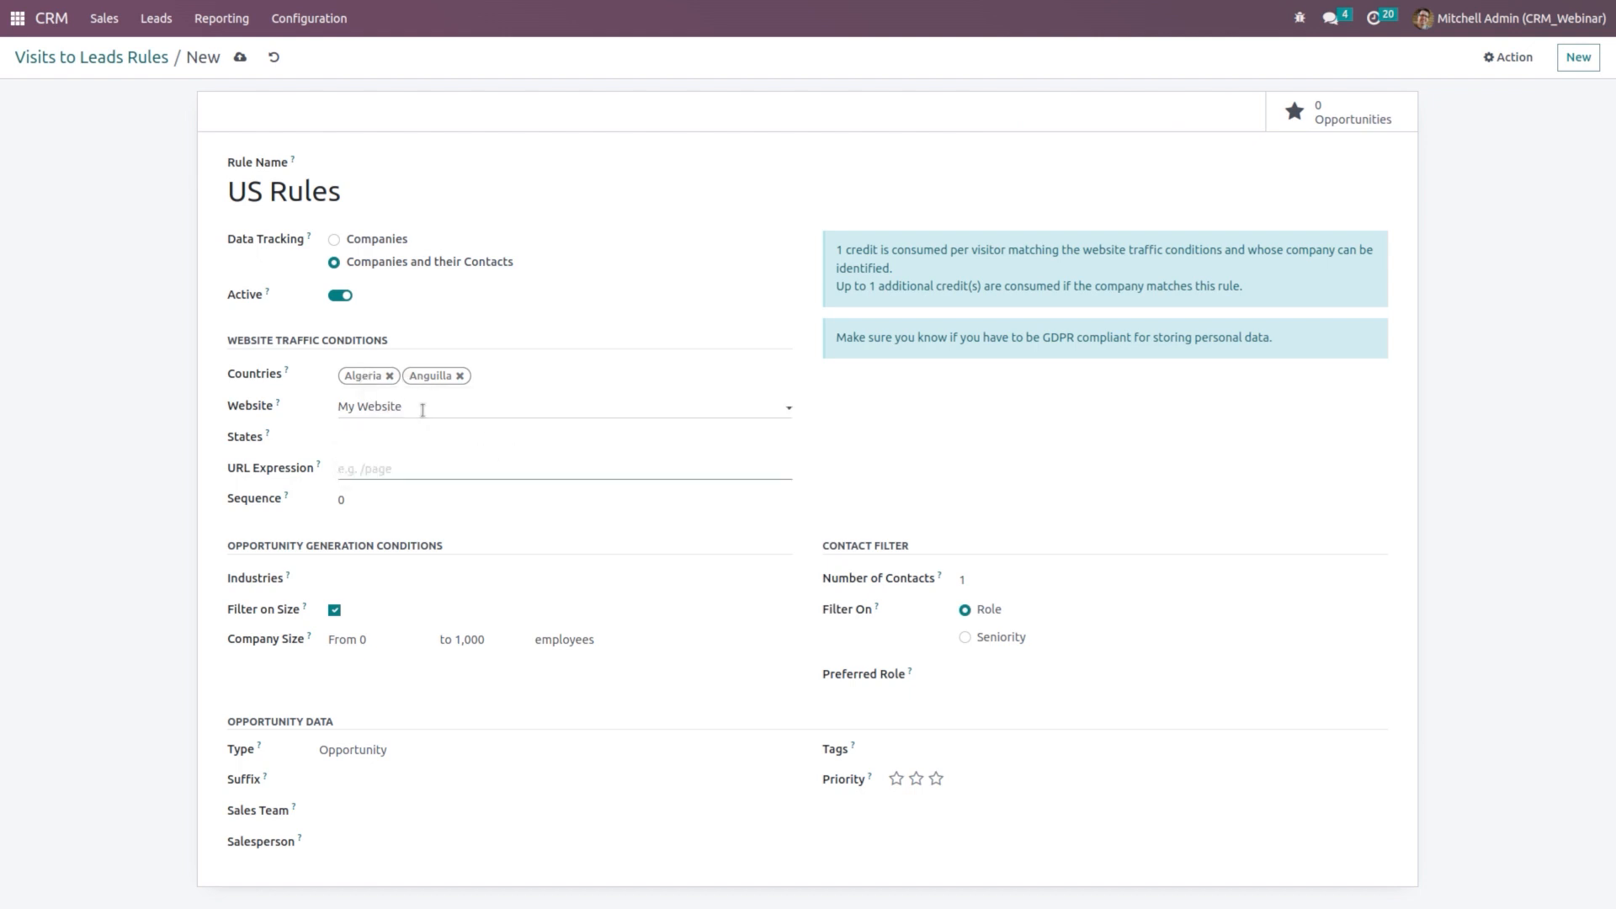
click(406, 431)
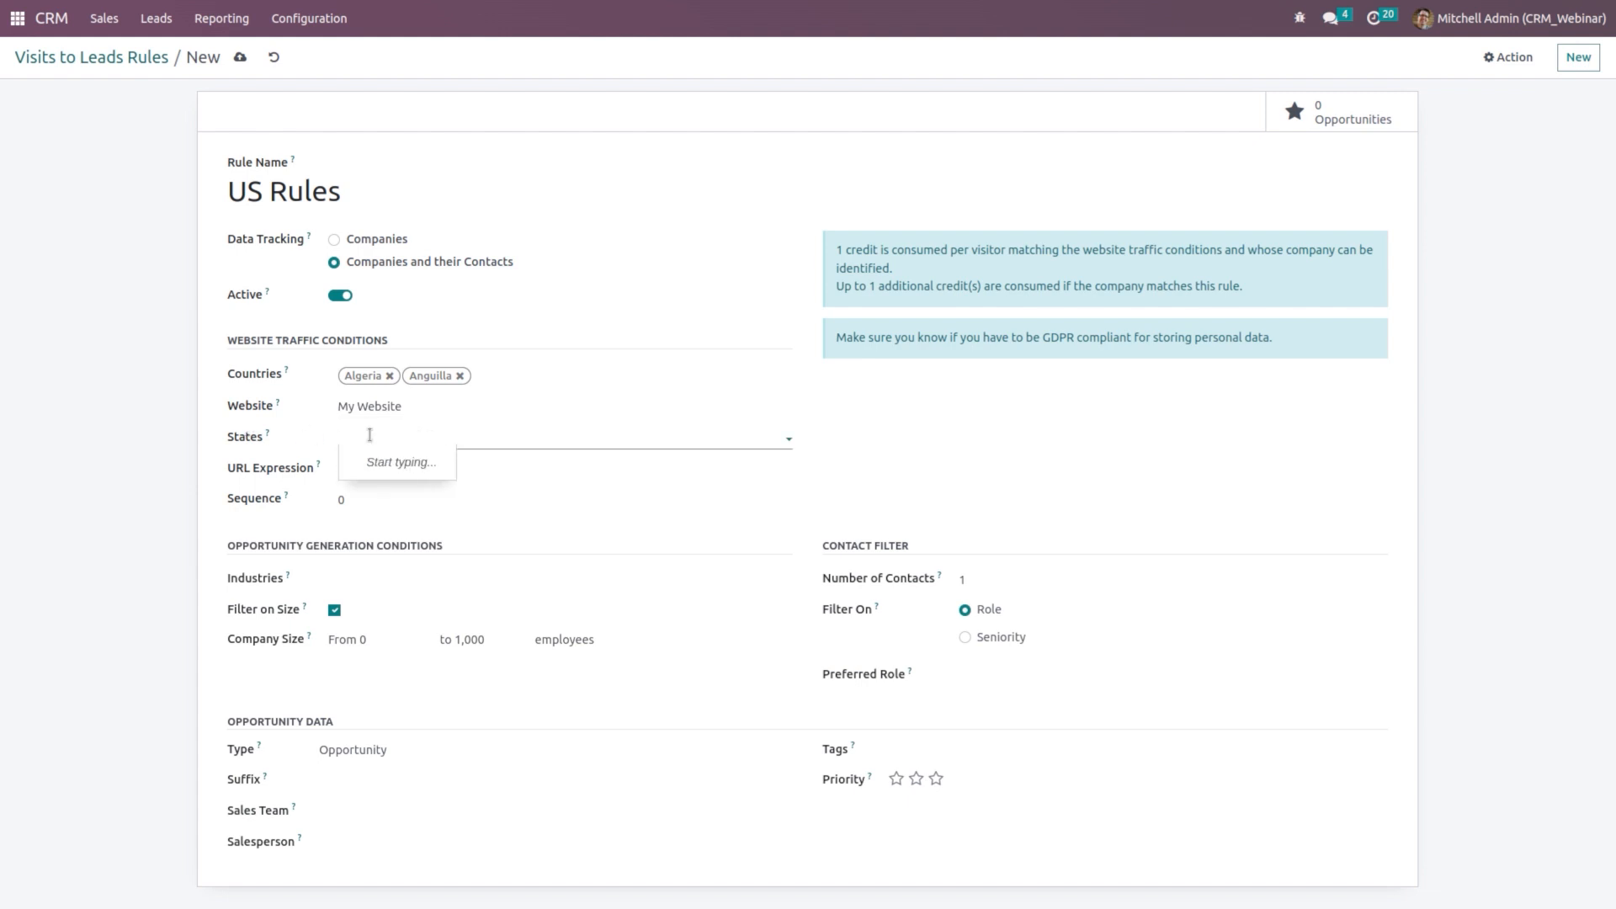
click(552, 466)
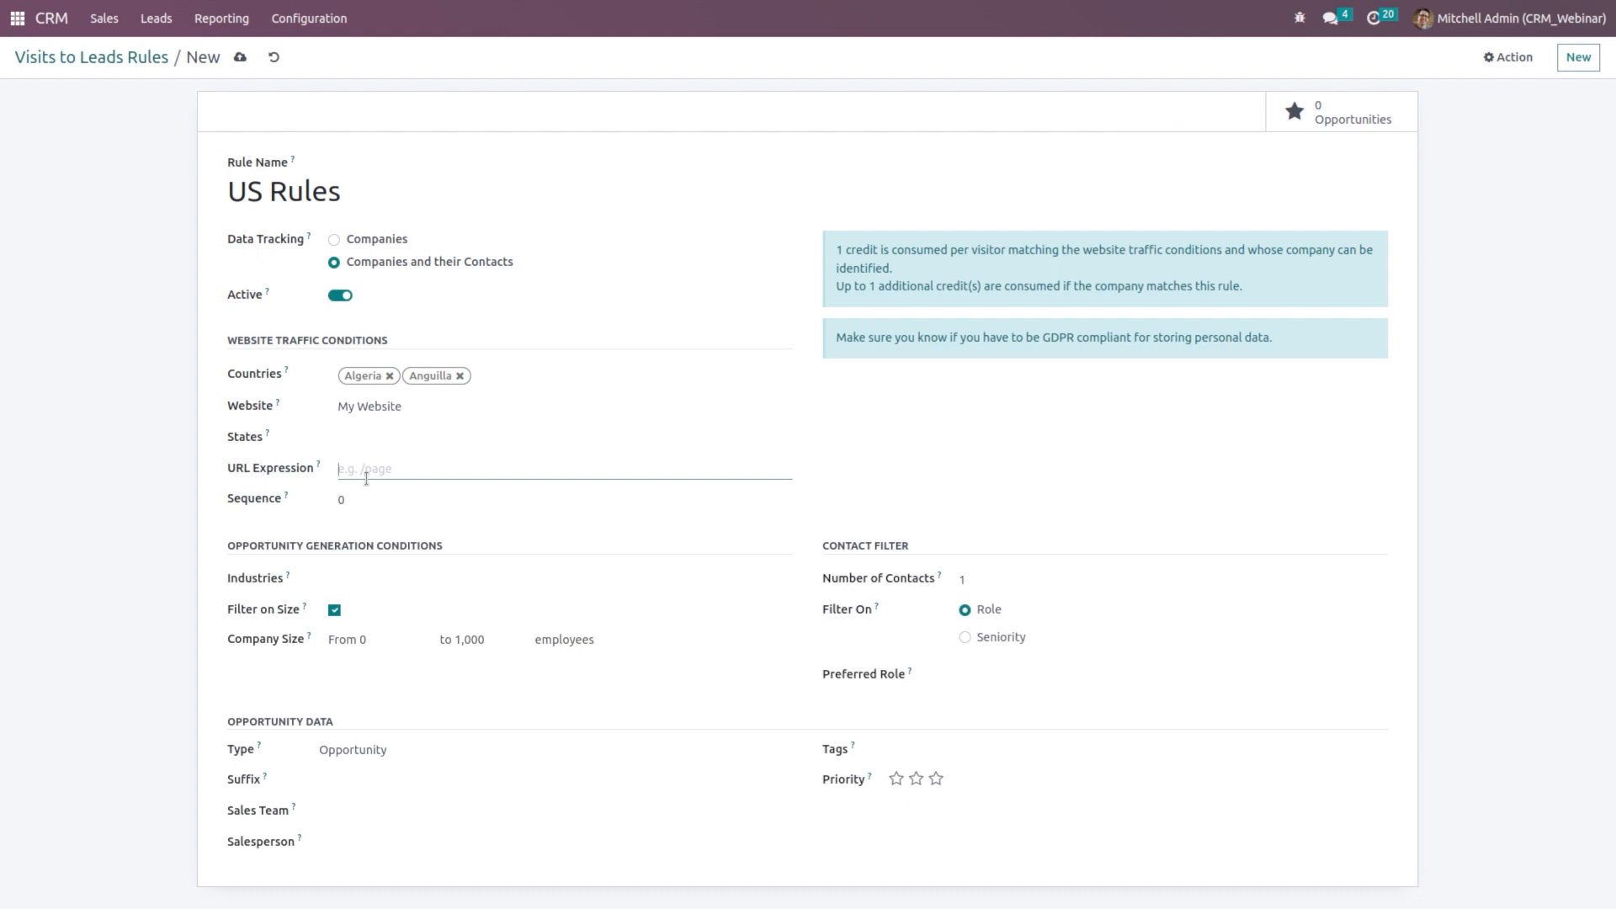
mouse_move(318, 465)
click(383, 500)
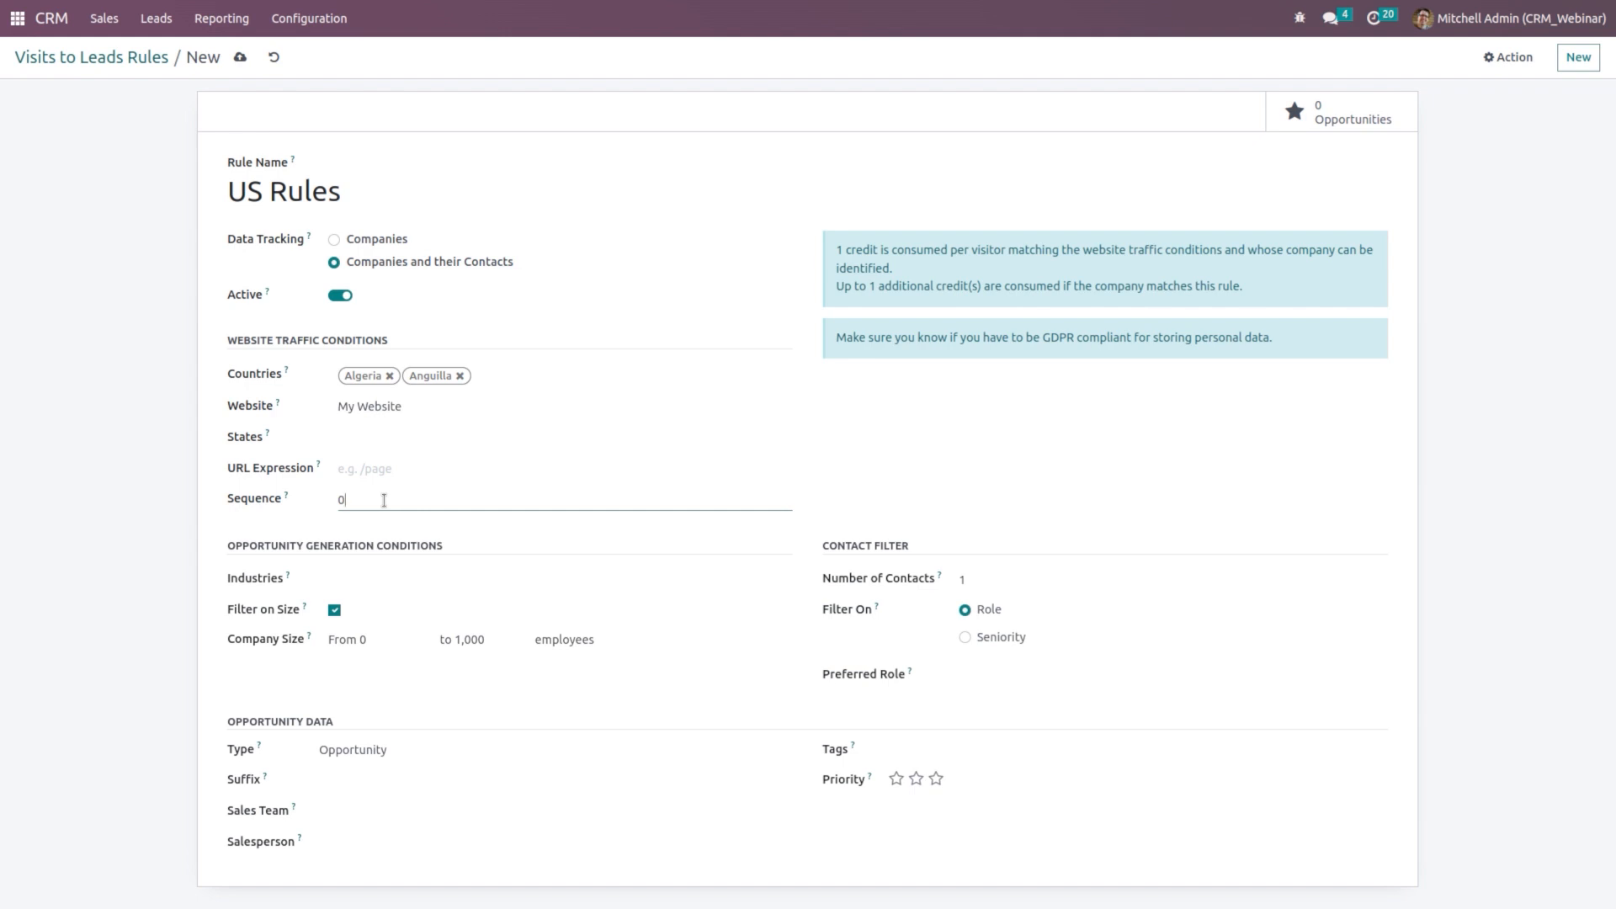
Step: Add Media and Software & Services to the rule's industries
click(402, 584)
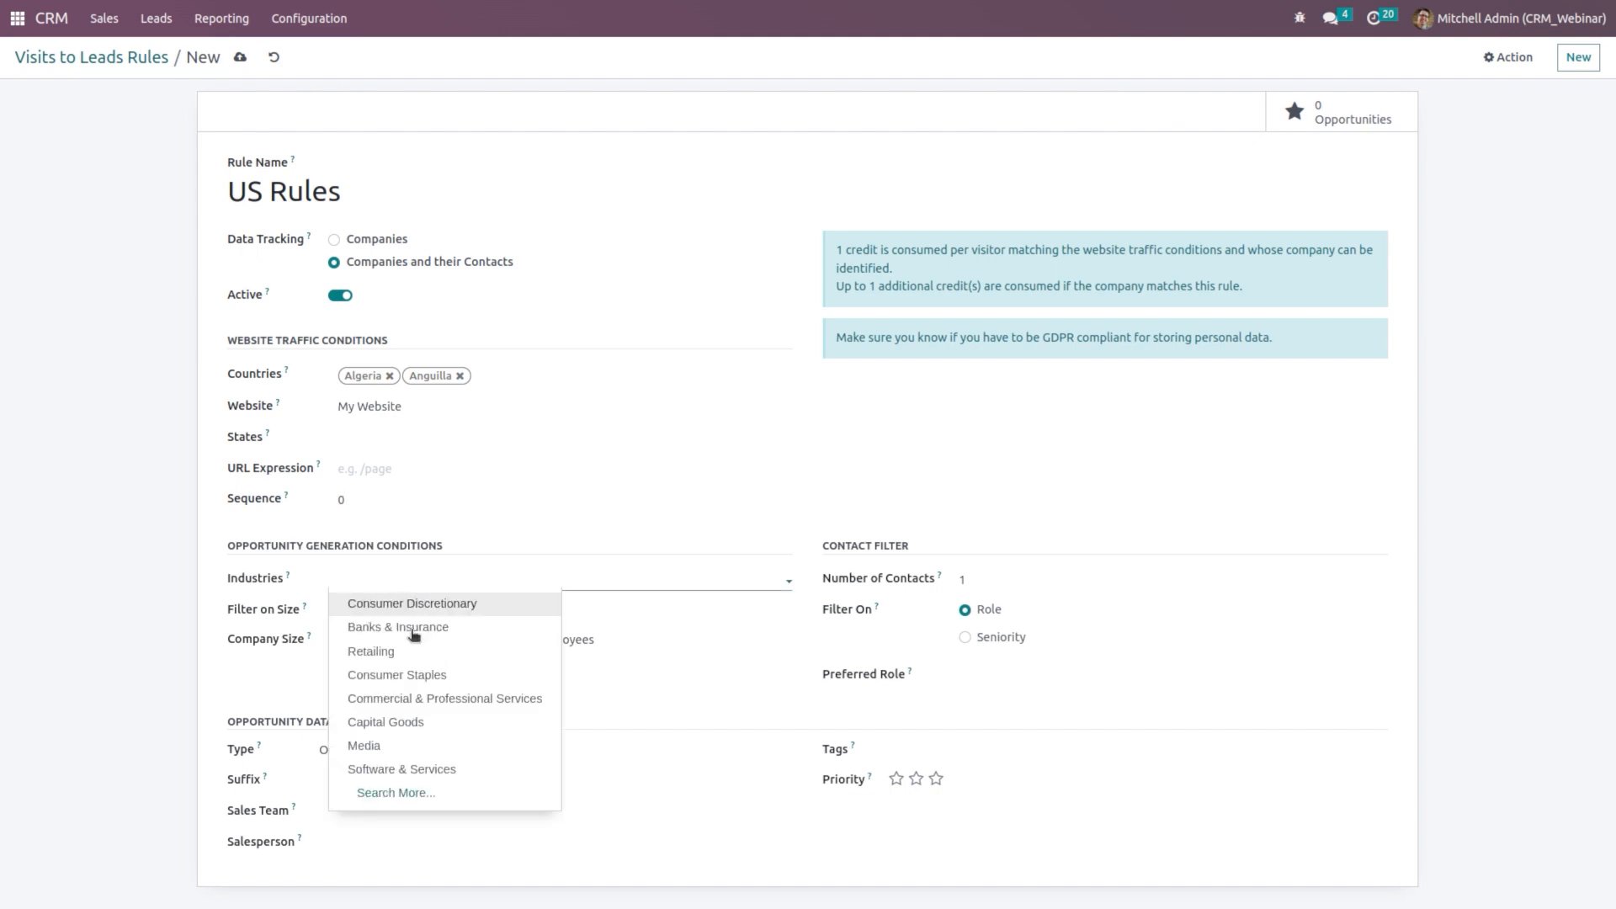
click(426, 742)
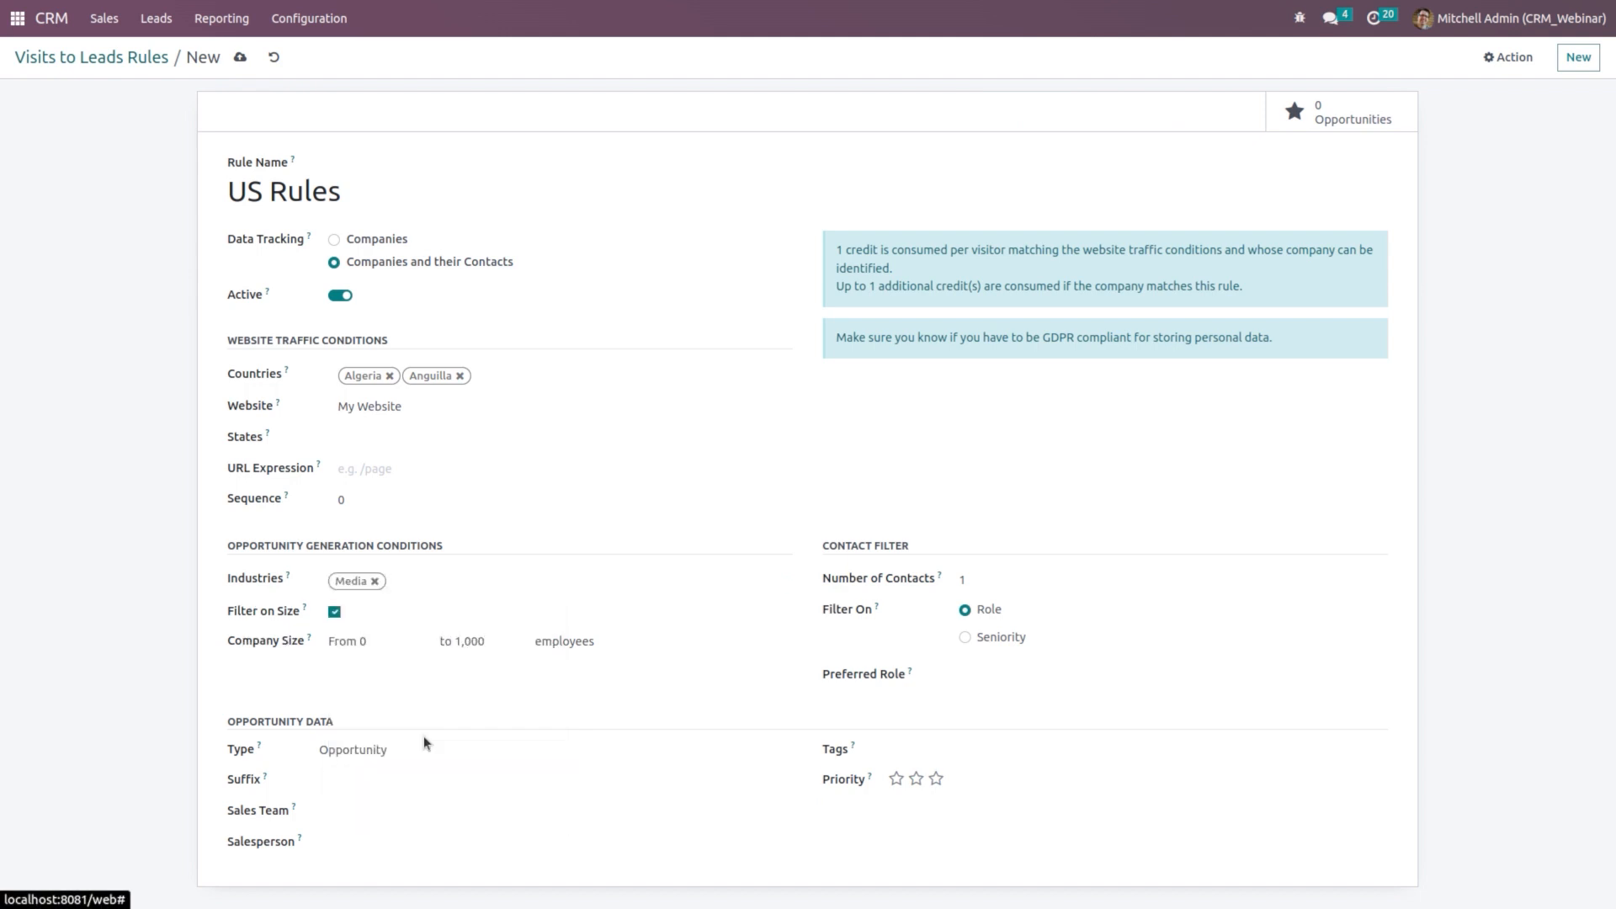
click(458, 589)
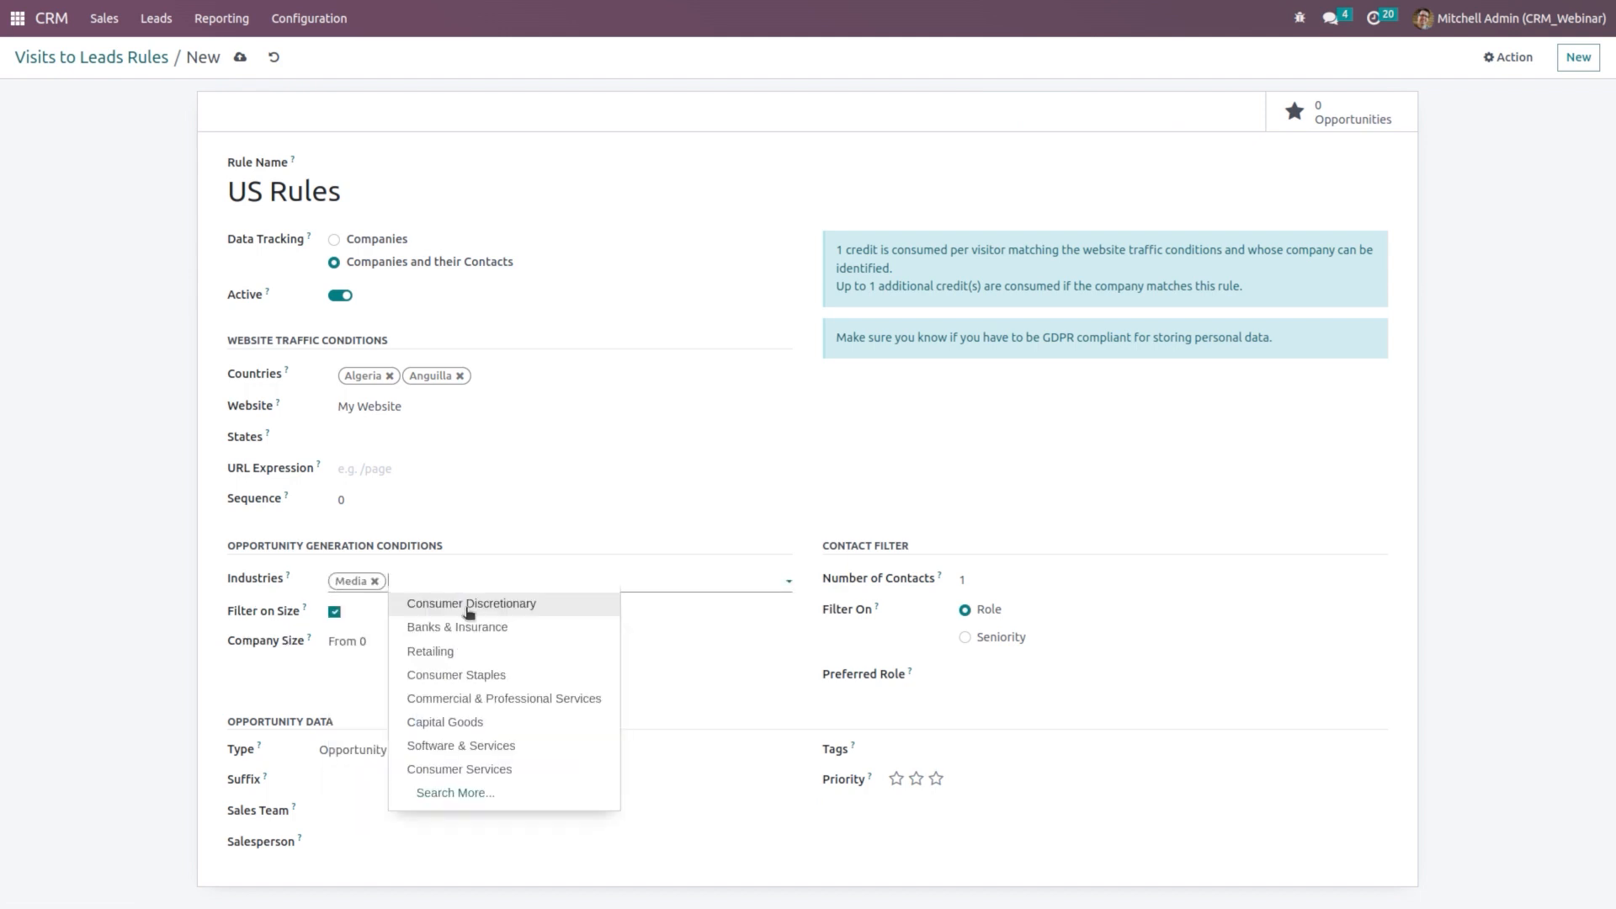
click(485, 747)
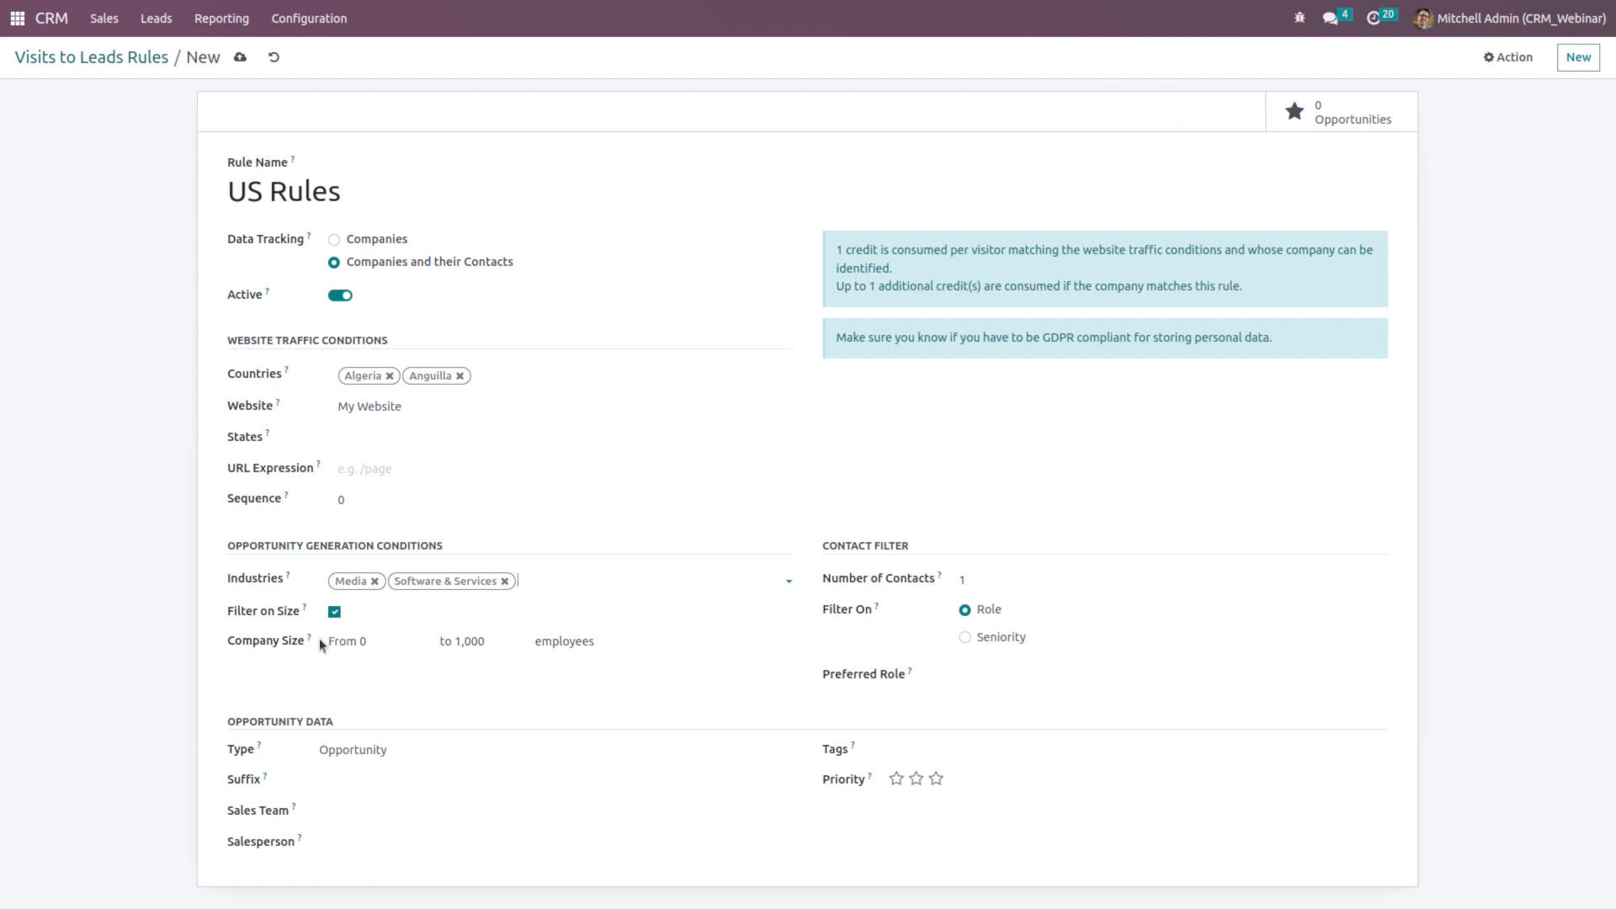
Step: Set the company size range from 1 to 500 employees
click(378, 641)
double_click(378, 641)
text(1)
double_click(487, 643)
text(500)
click(589, 639)
click(421, 756)
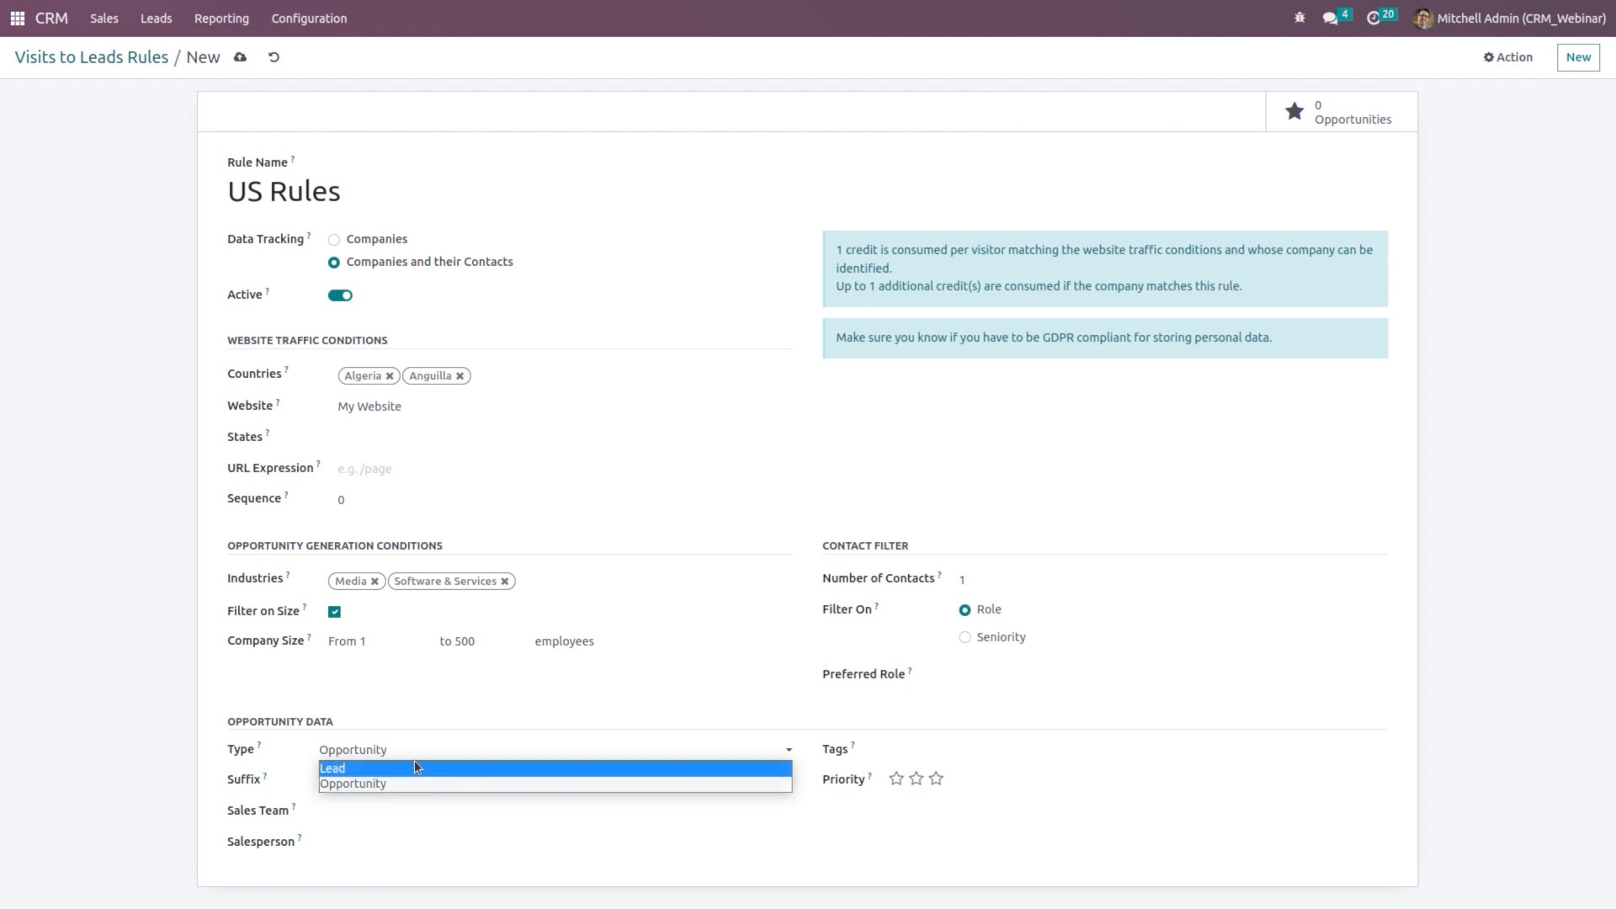
Step: Switch the rule to generate Leads, leaving Suffix, Sales Team and Salesperson empty
click(412, 766)
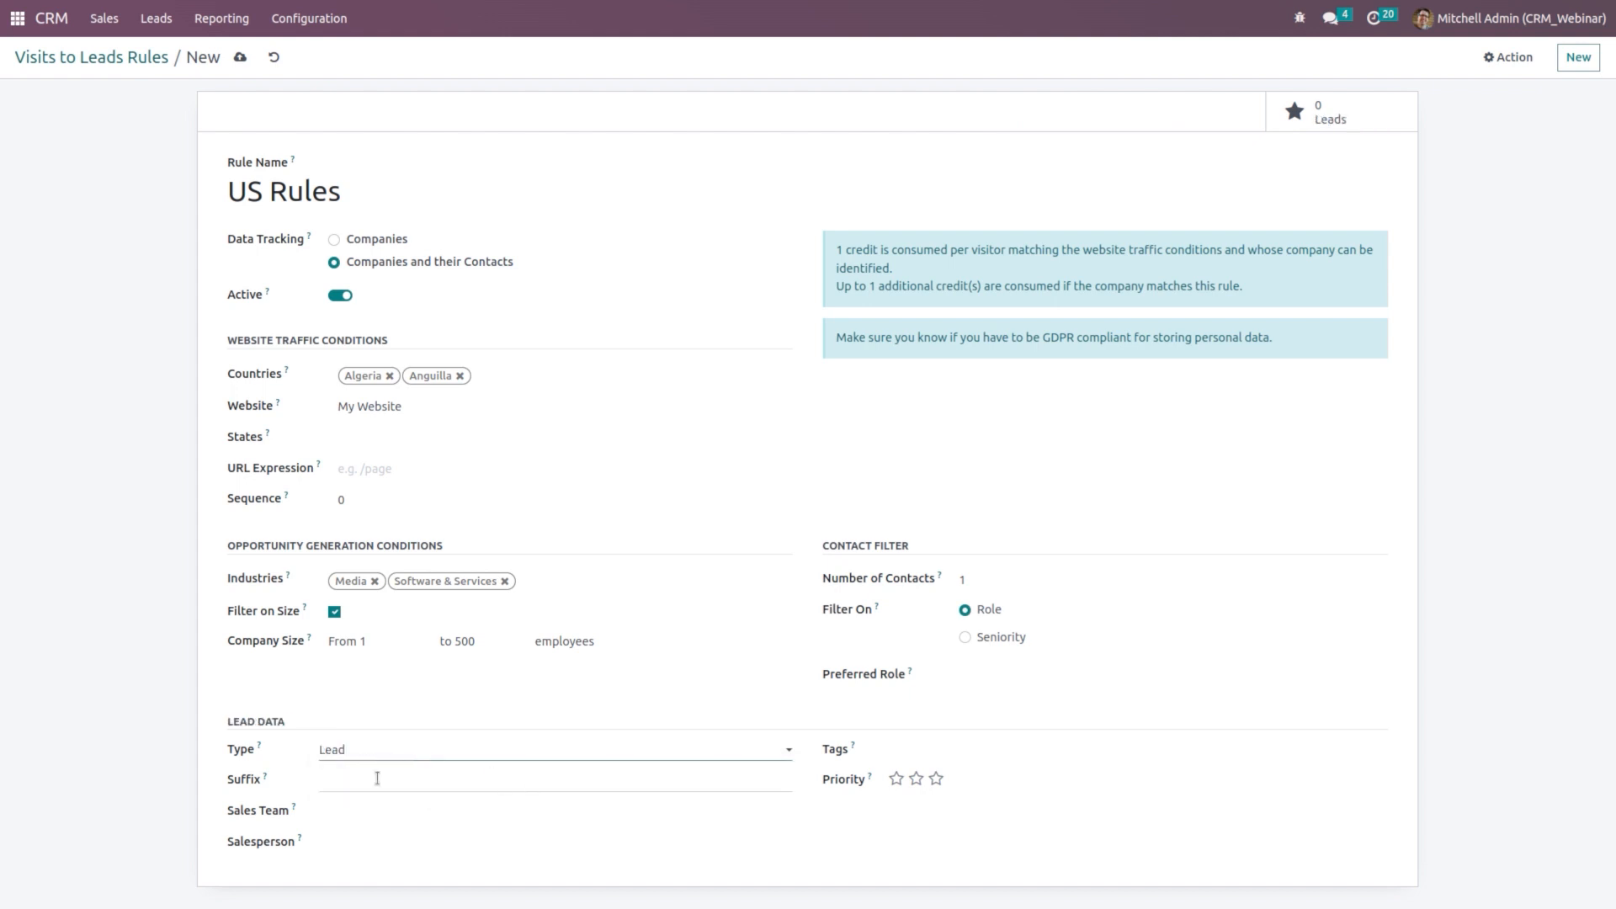
click(351, 785)
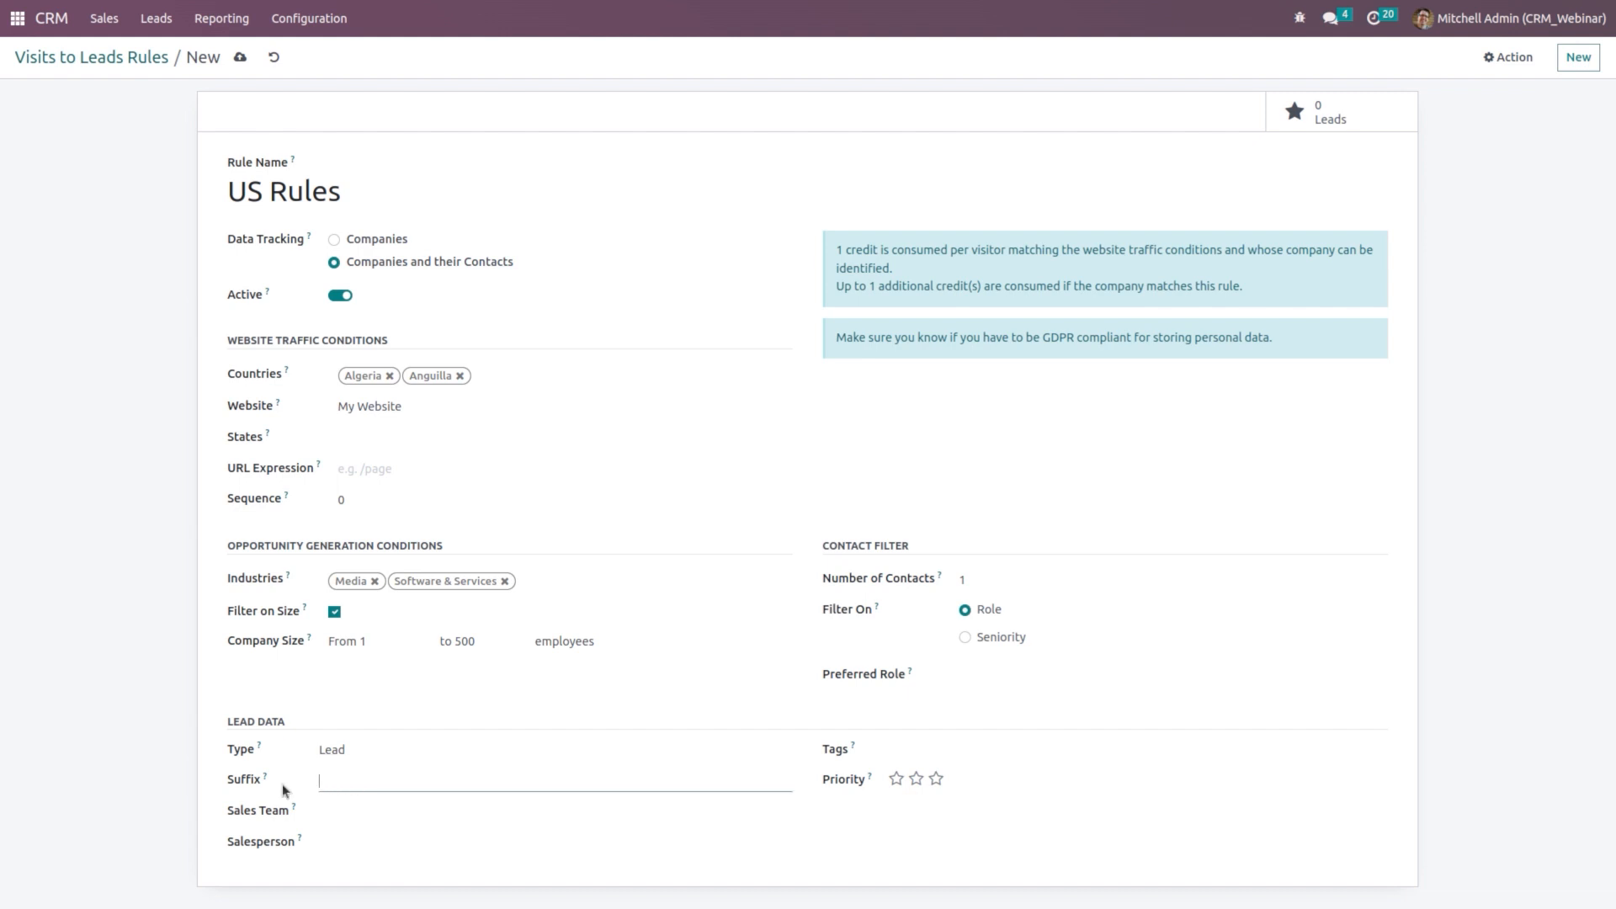
mouse_move(266, 784)
click(335, 816)
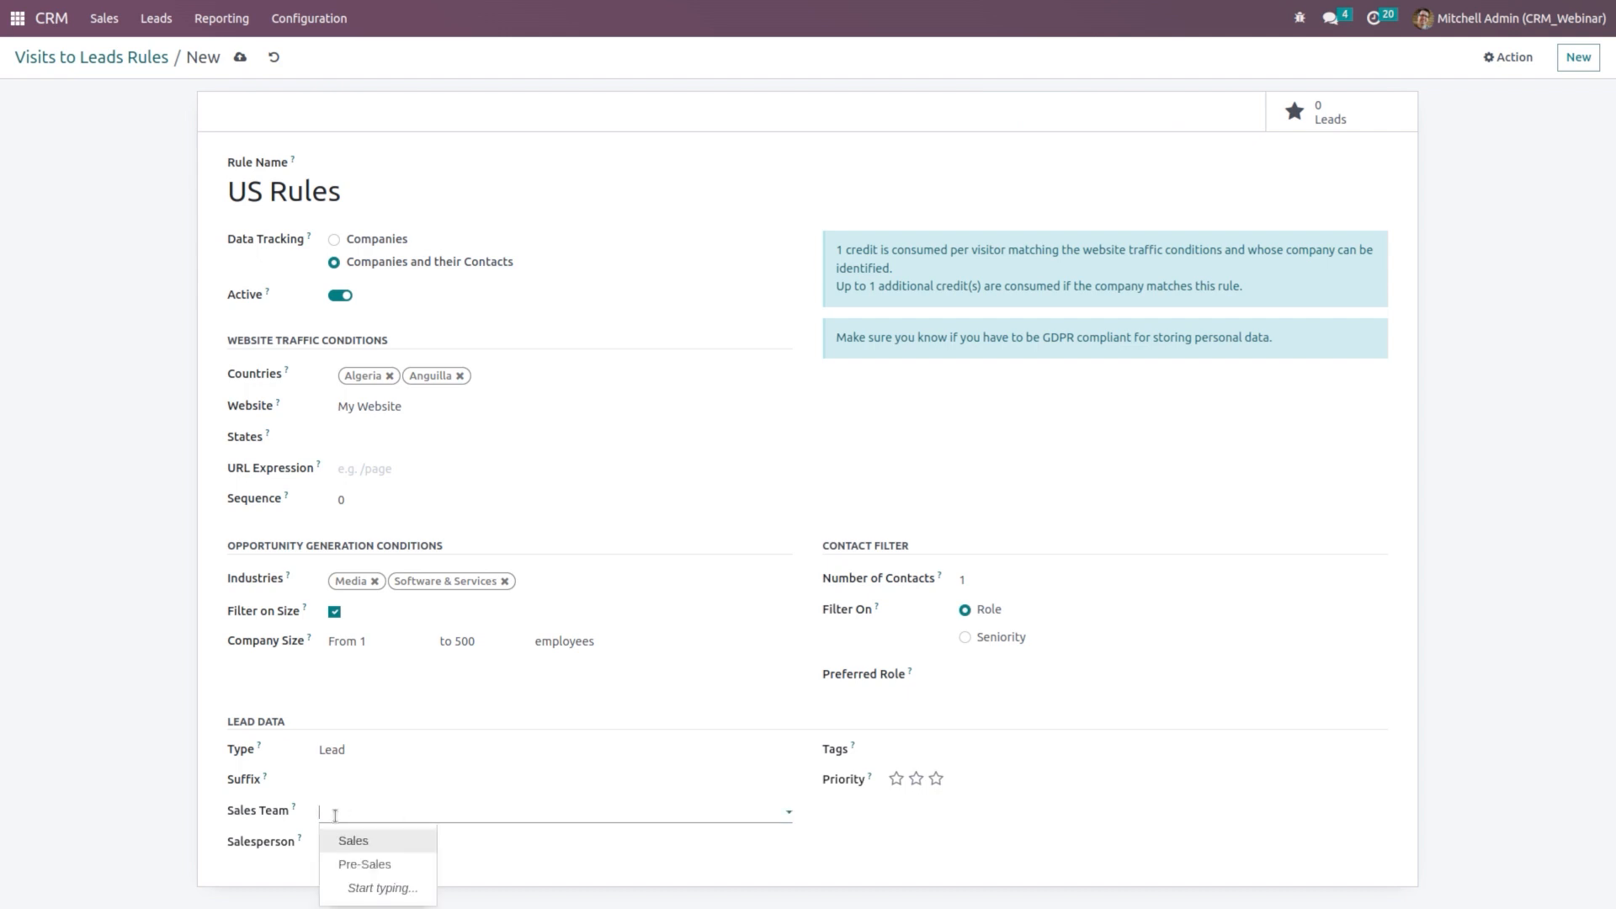
click(484, 845)
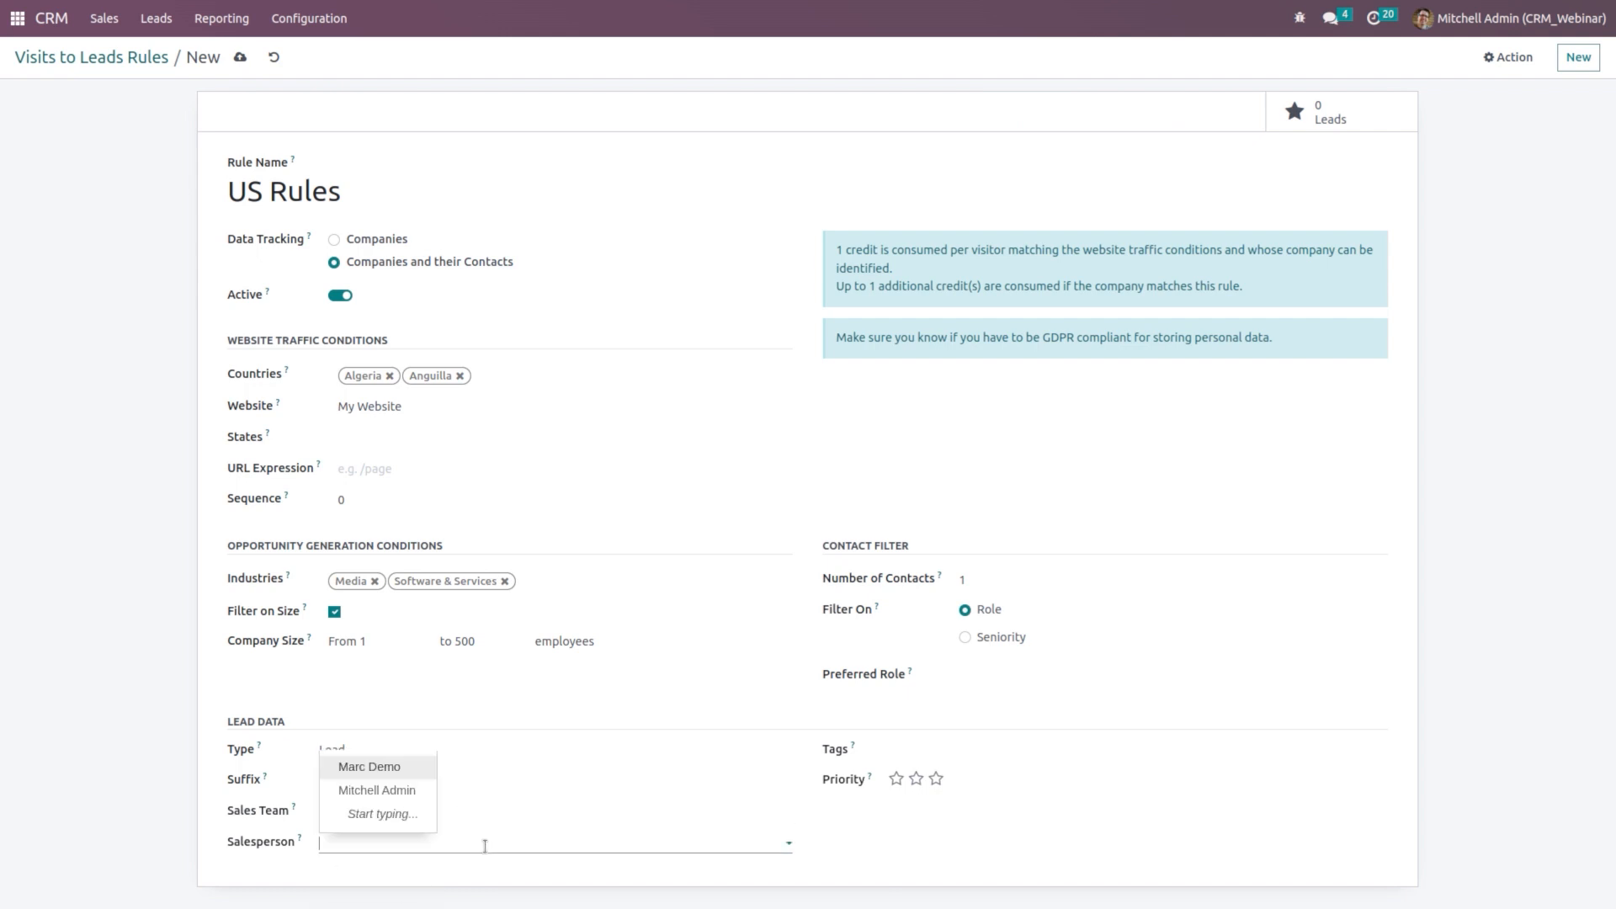
click(484, 846)
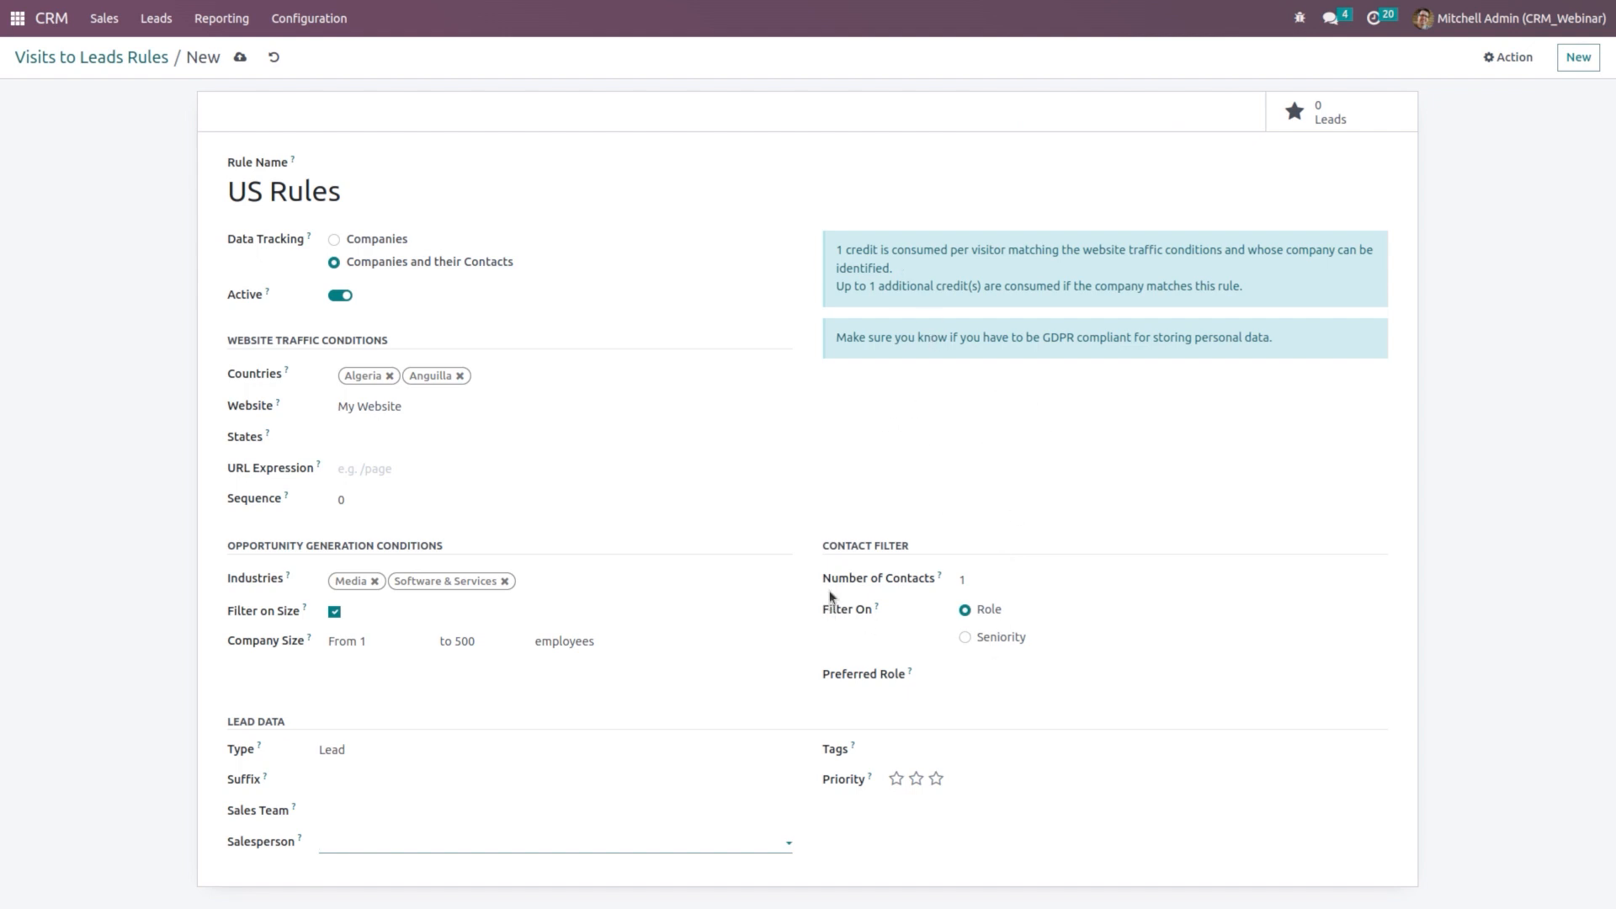
Step: Set the contact filter's Number of Contacts to 5 per company
click(986, 587)
text(5)
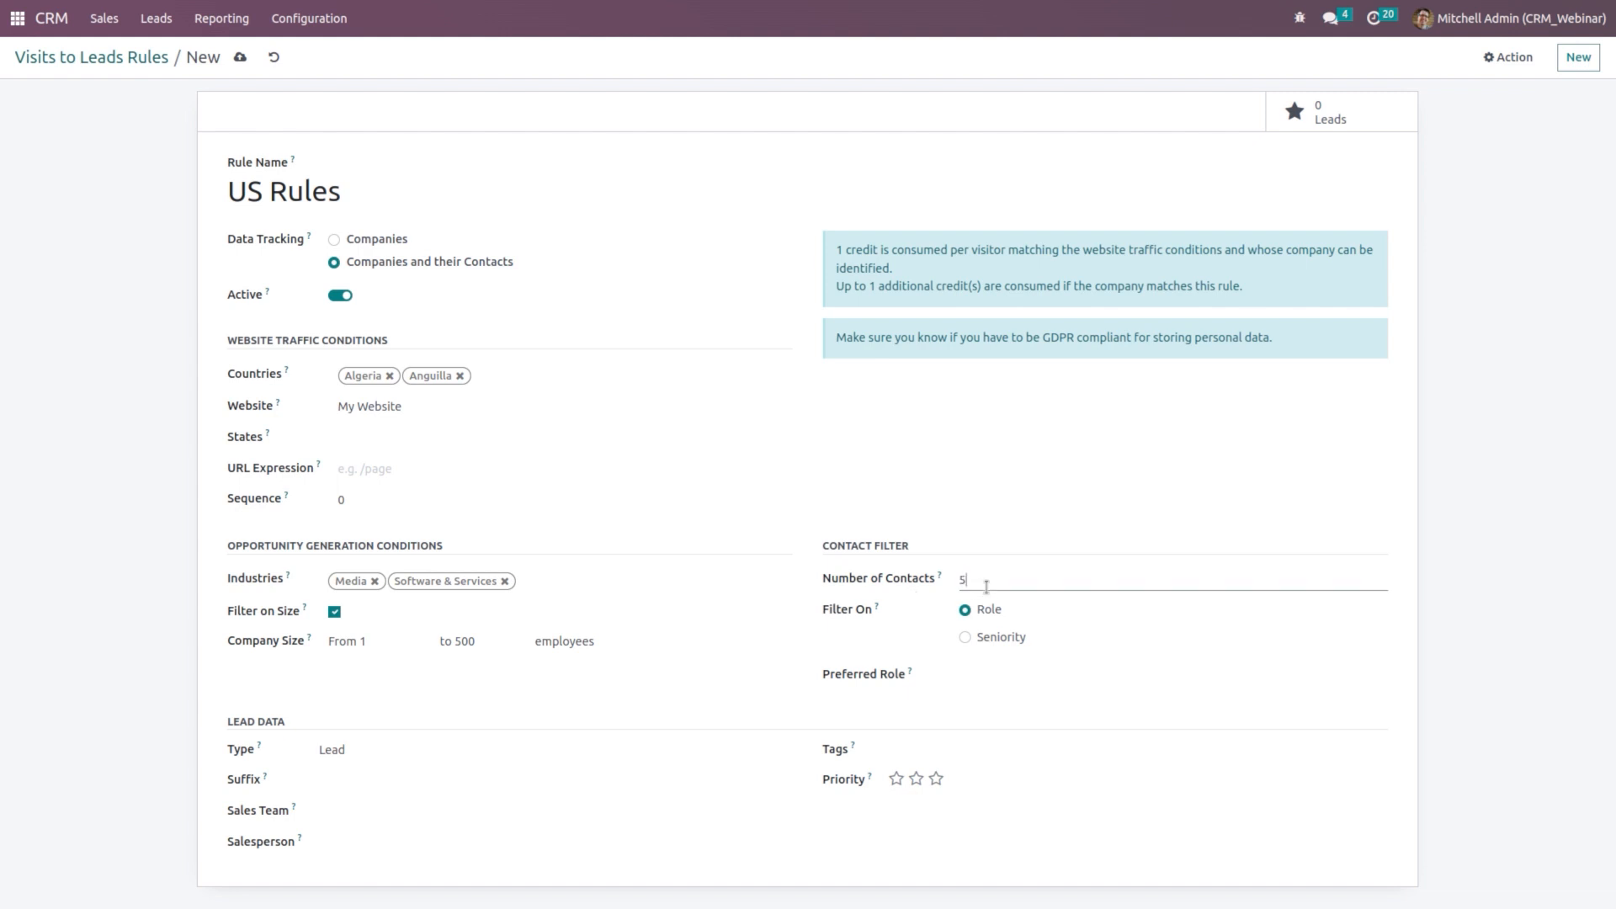
click(1134, 652)
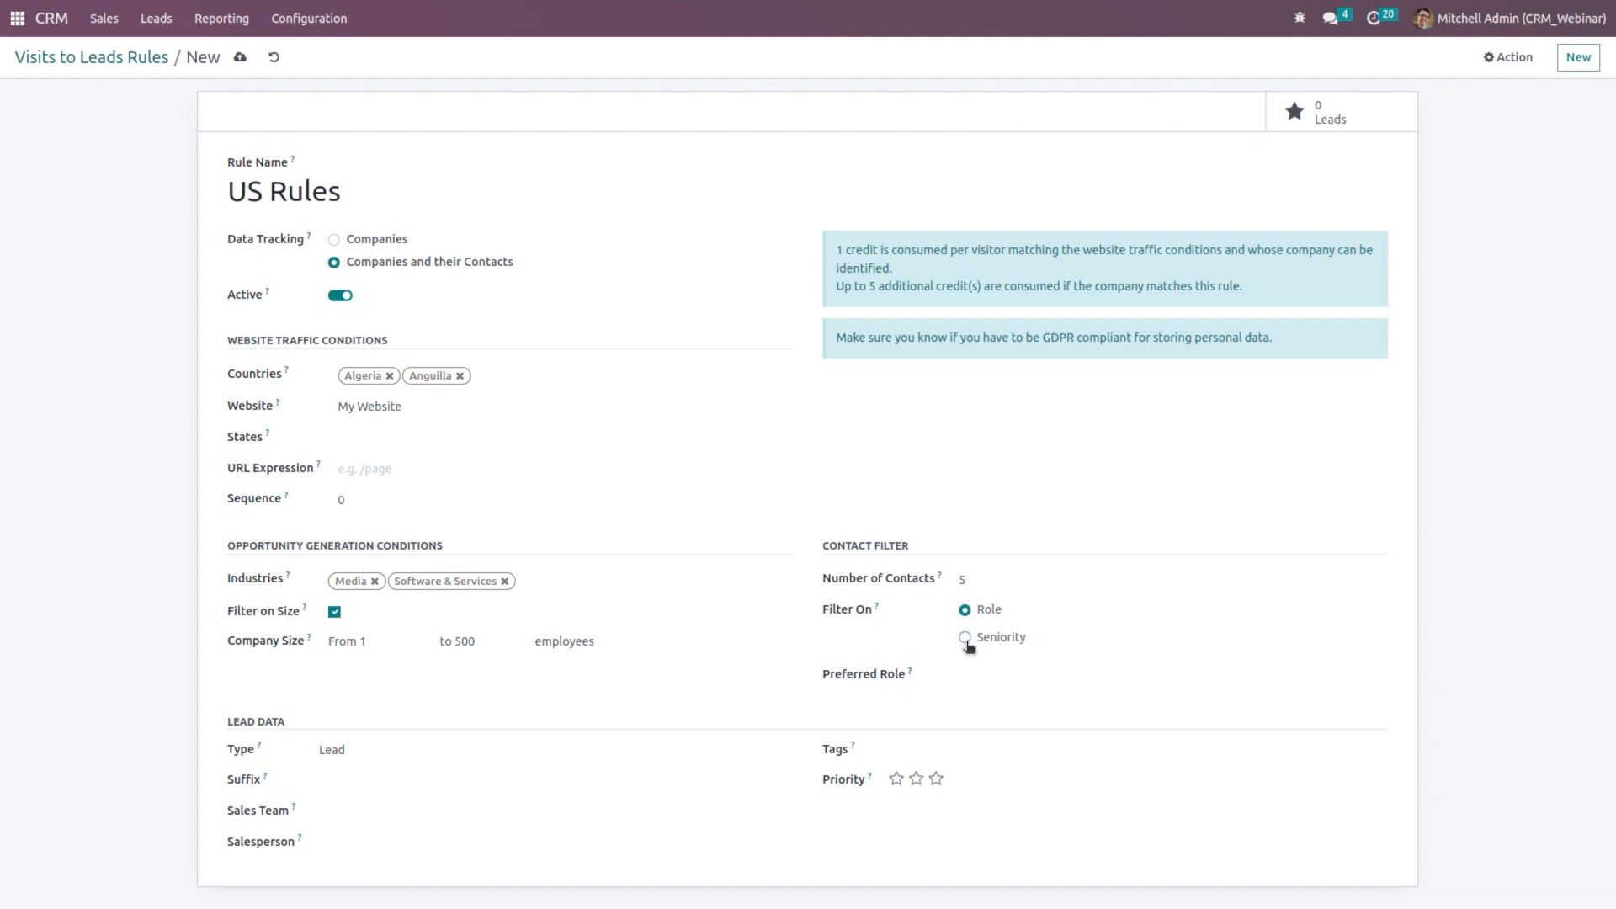
Step: Filter collected contacts by Seniority set to Manager, leaving Tags empty
click(993, 671)
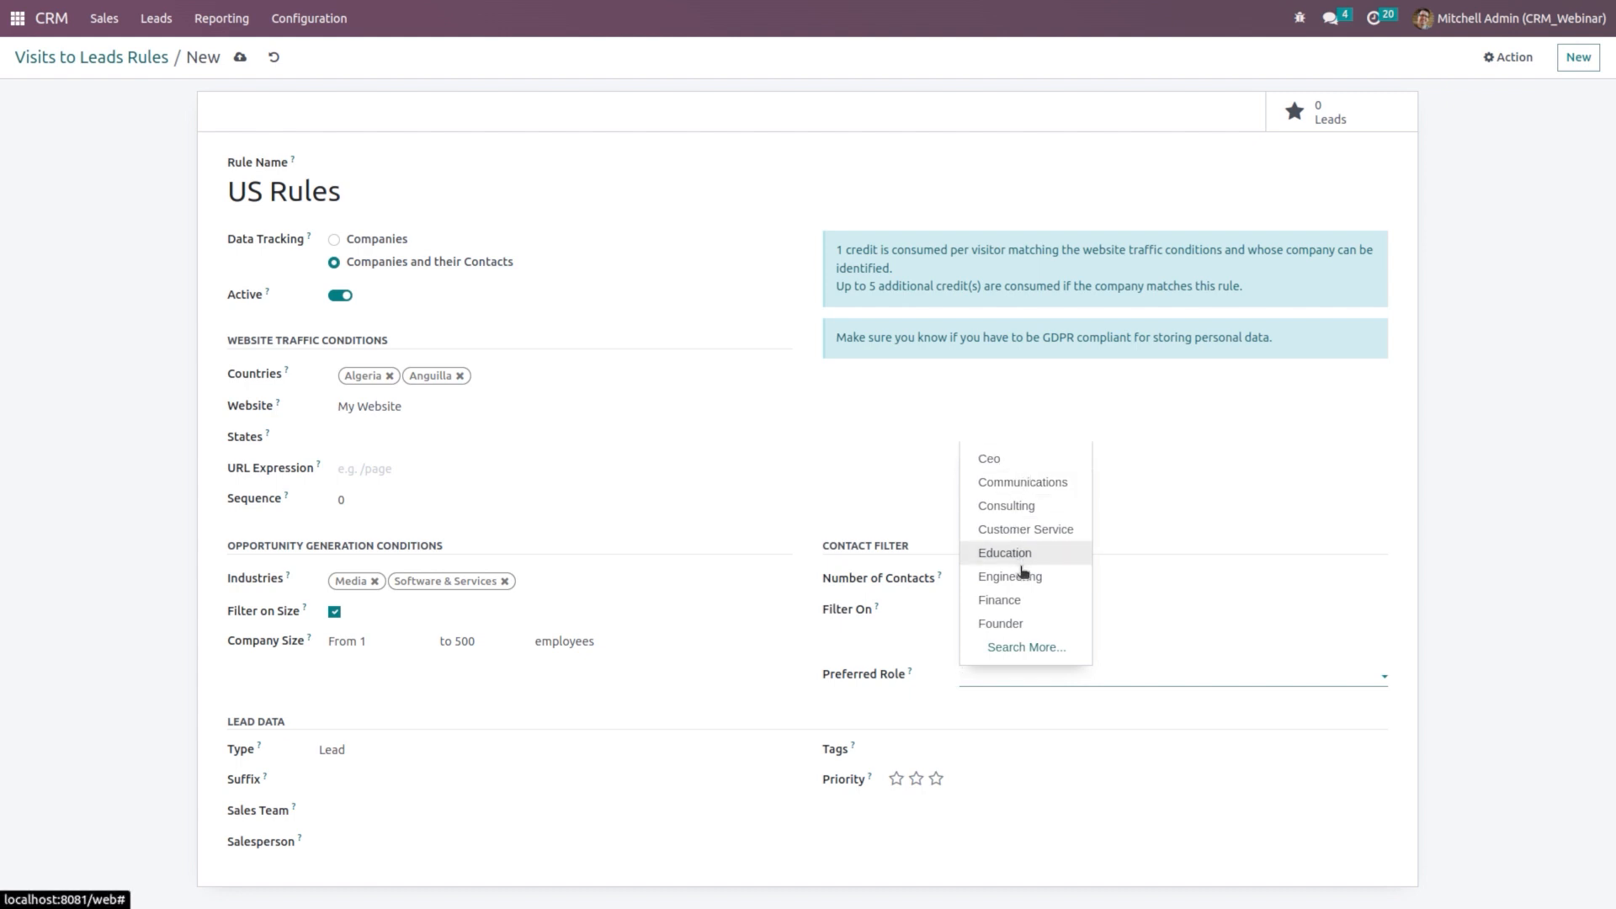
click(1098, 581)
text(5)
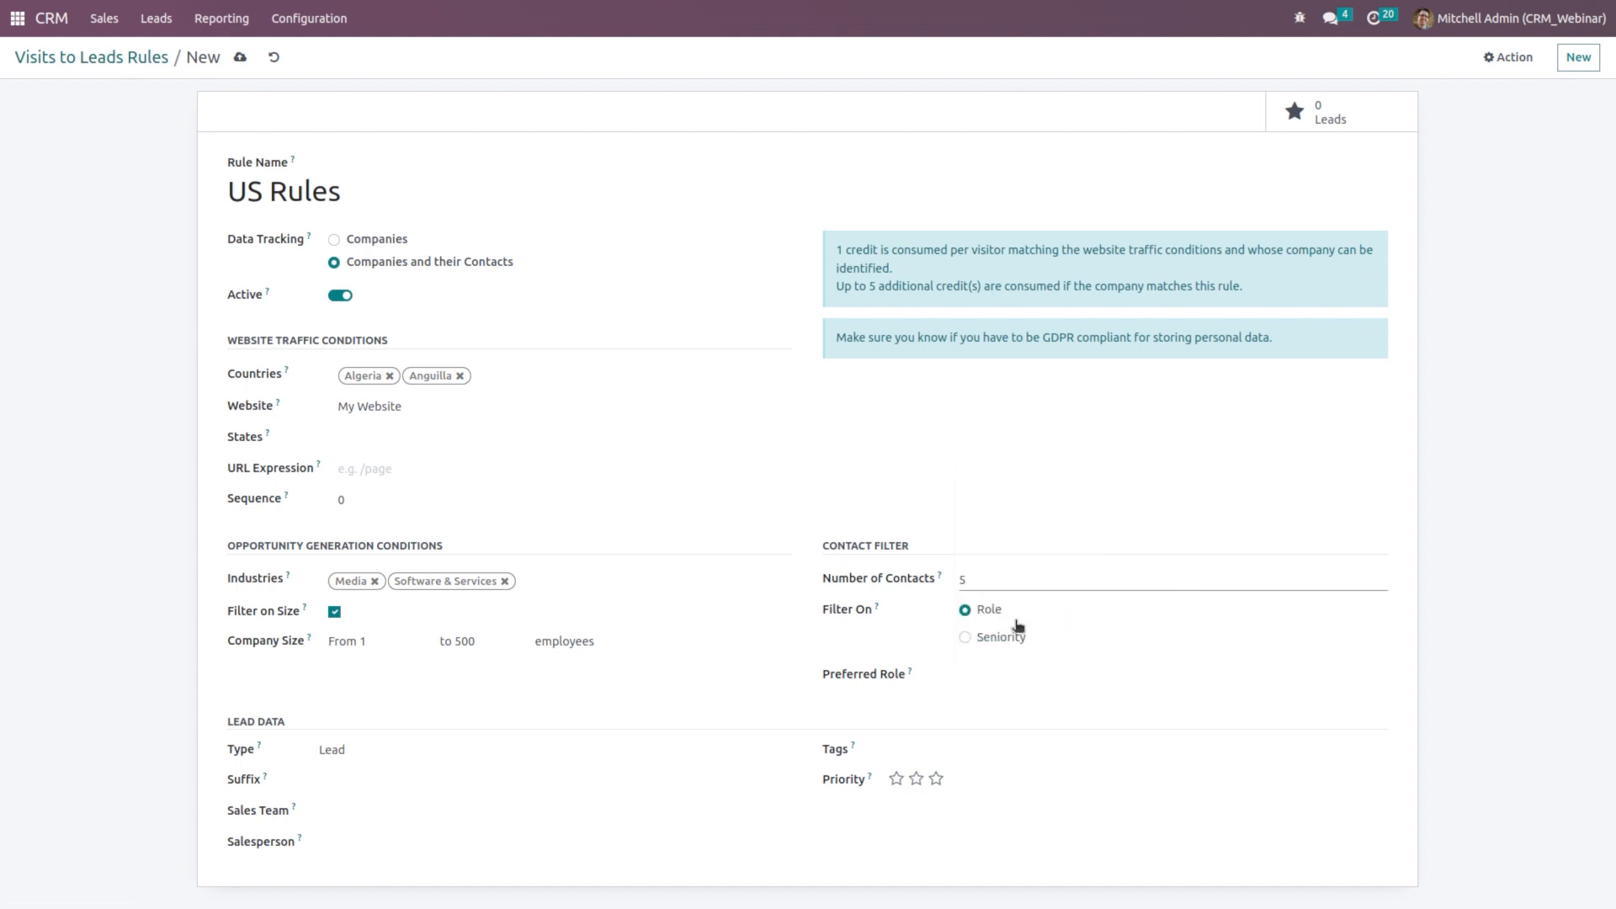
click(997, 640)
click(968, 677)
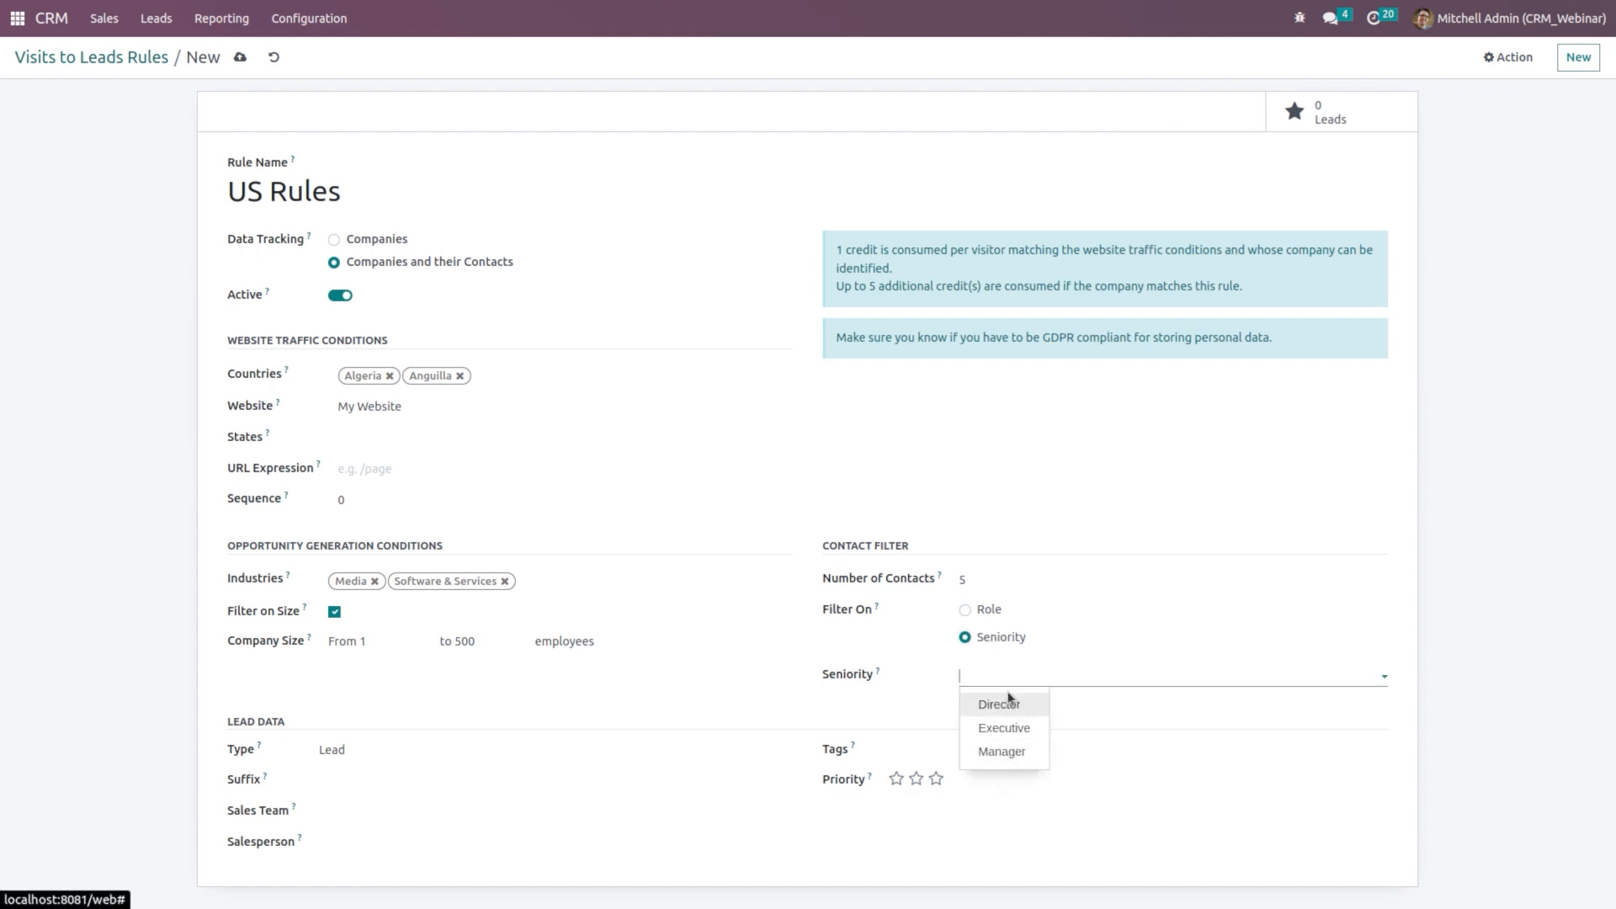
click(1002, 752)
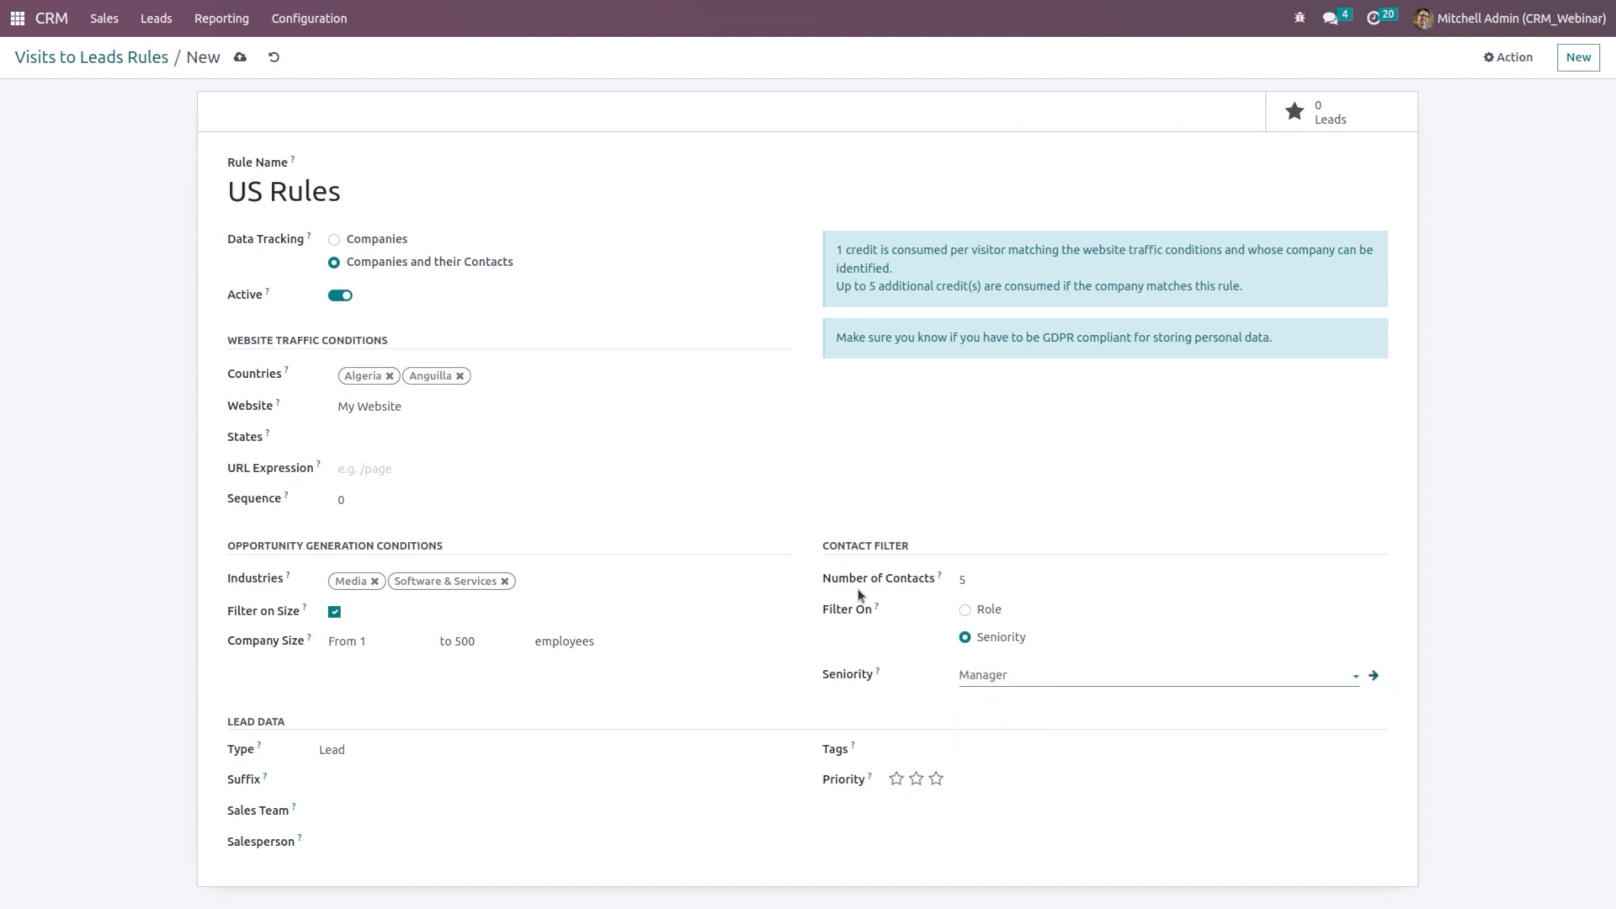
click(945, 748)
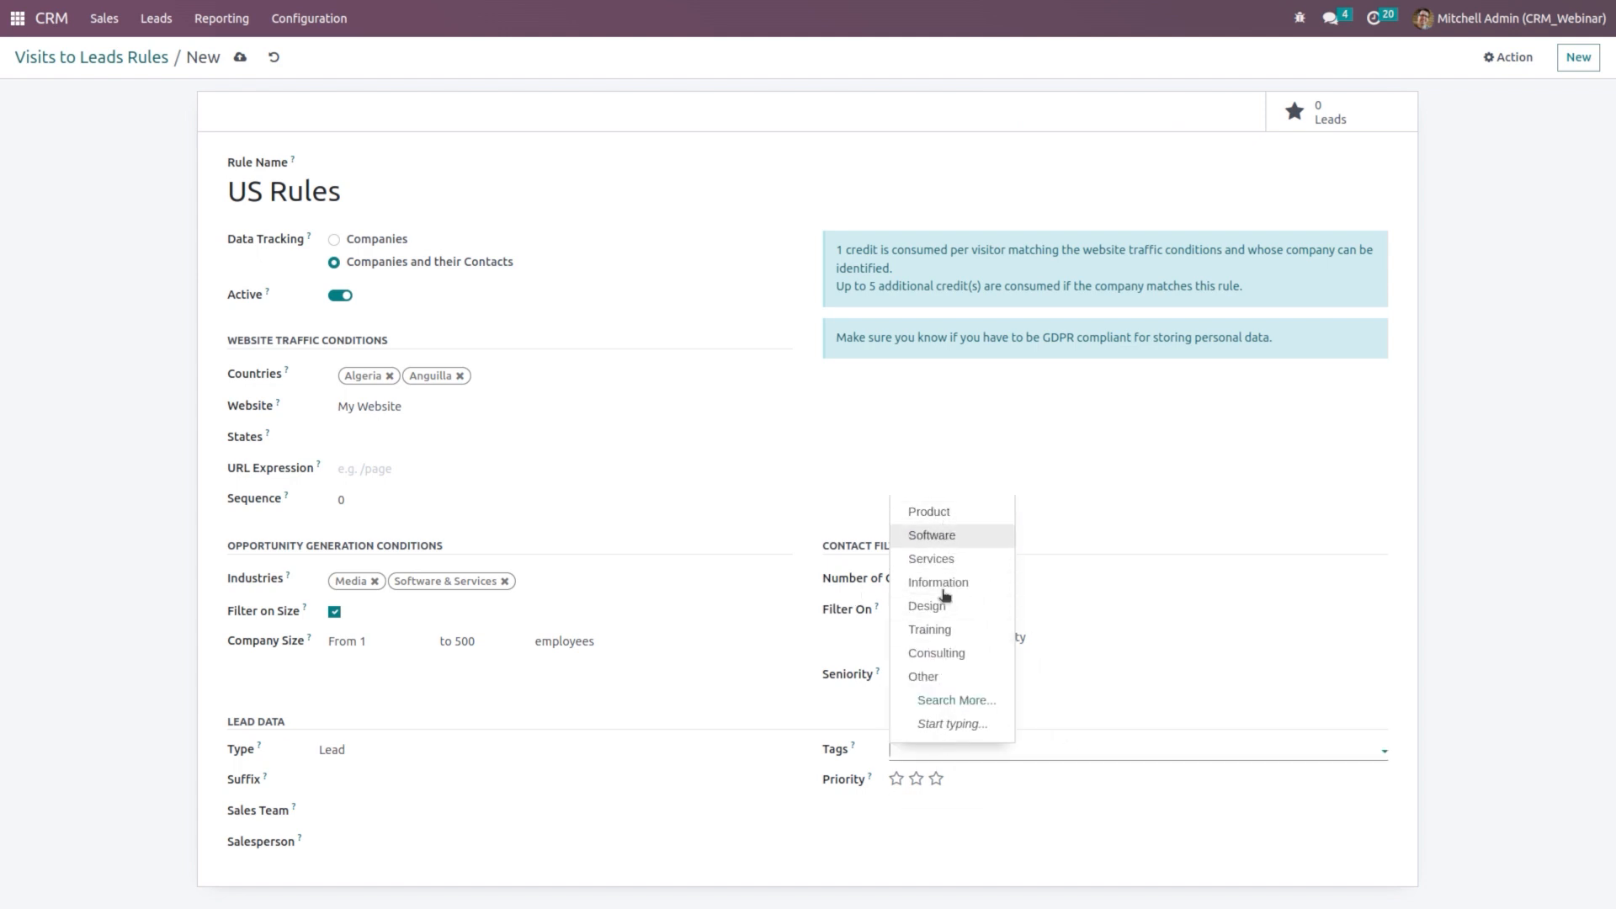
click(968, 815)
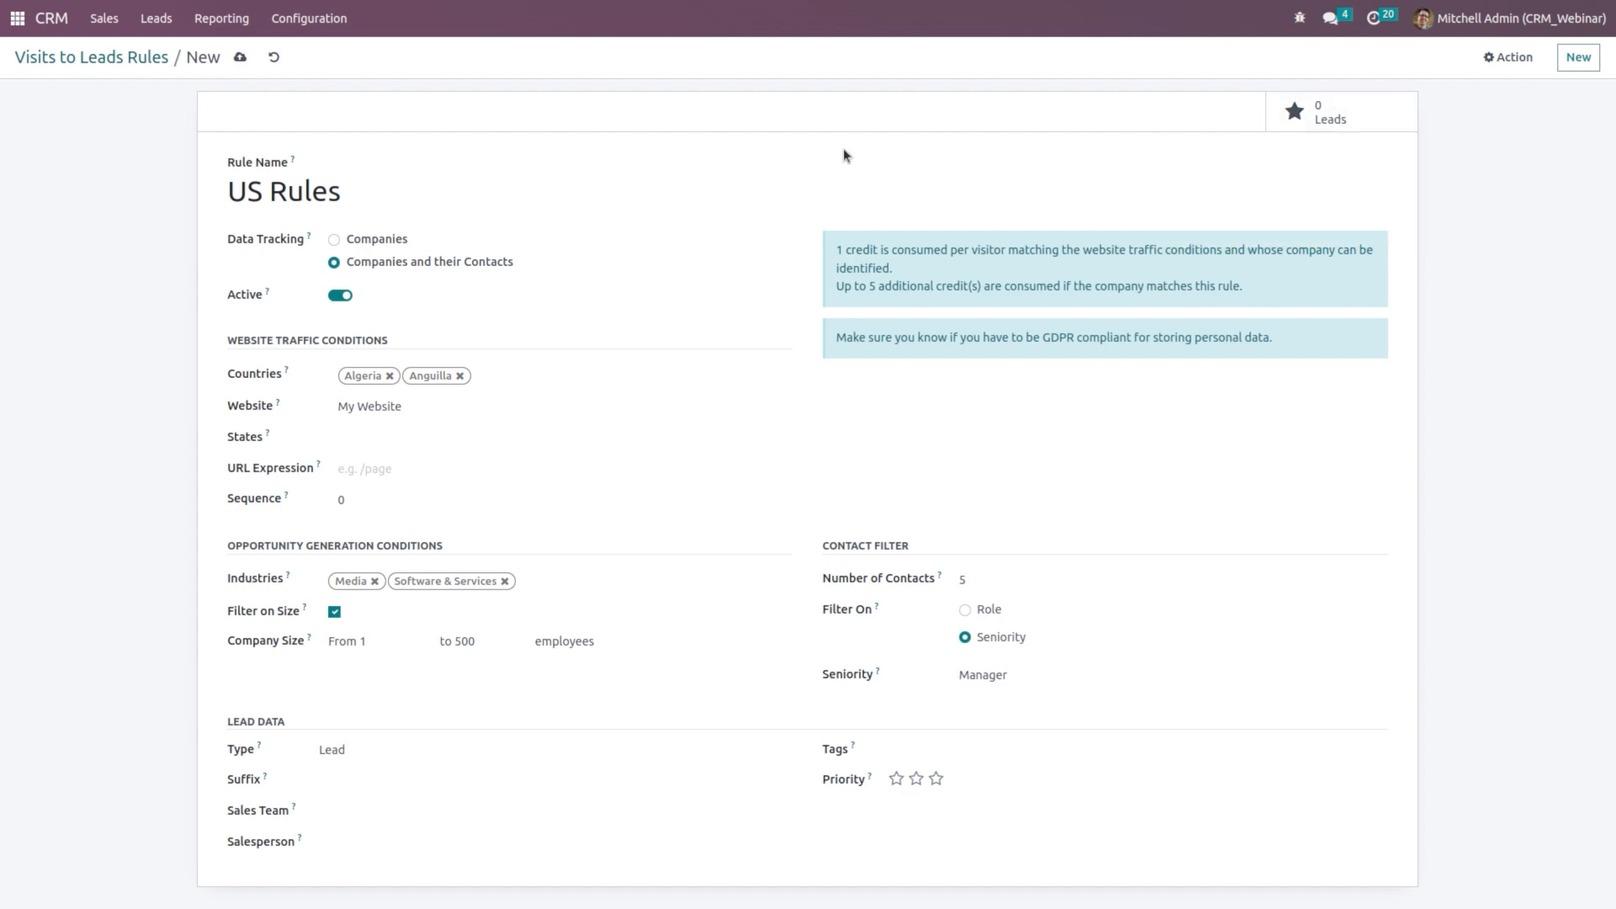
Step: Save the US Rules rule, confirm it in the Visits to Leads Rules list, then return to the CRM pipeline
click(243, 57)
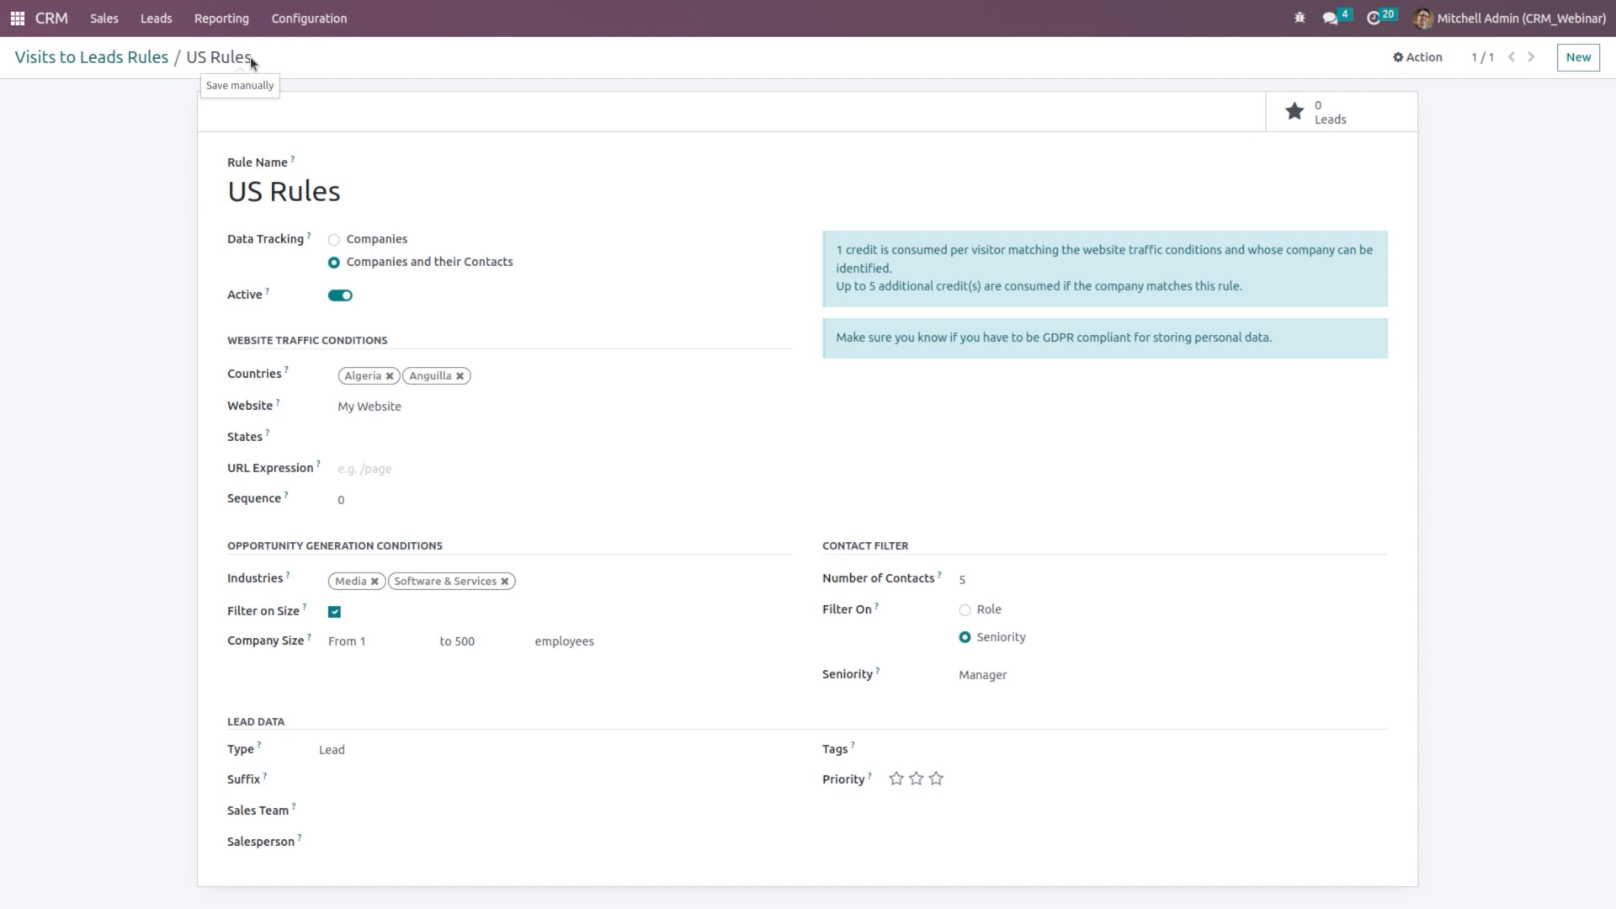
click(59, 58)
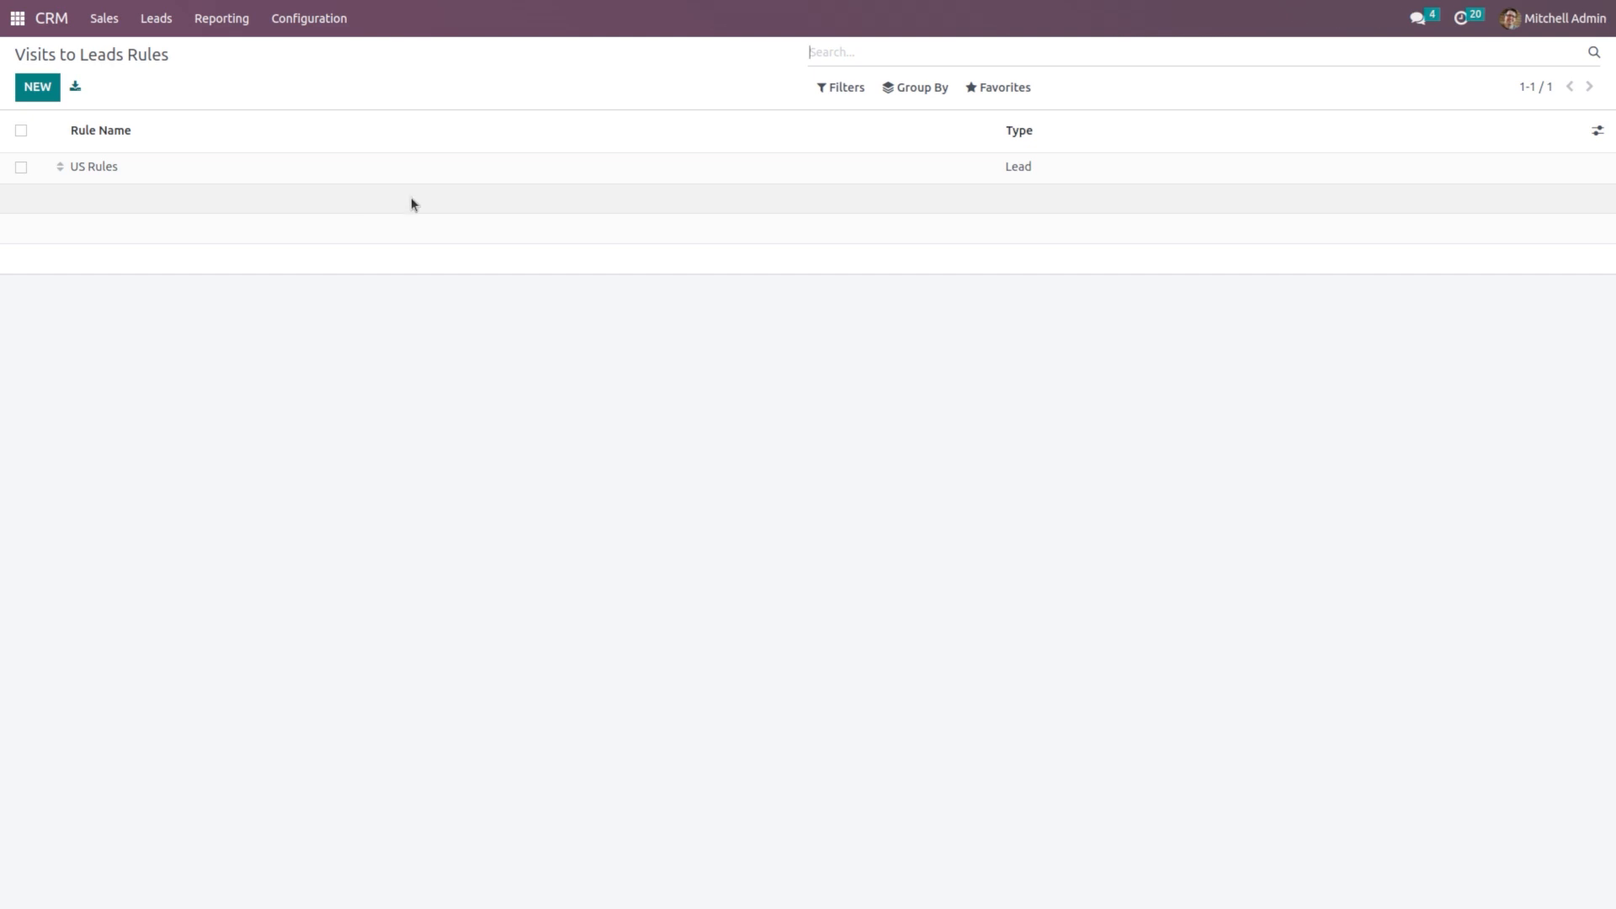
click(49, 25)
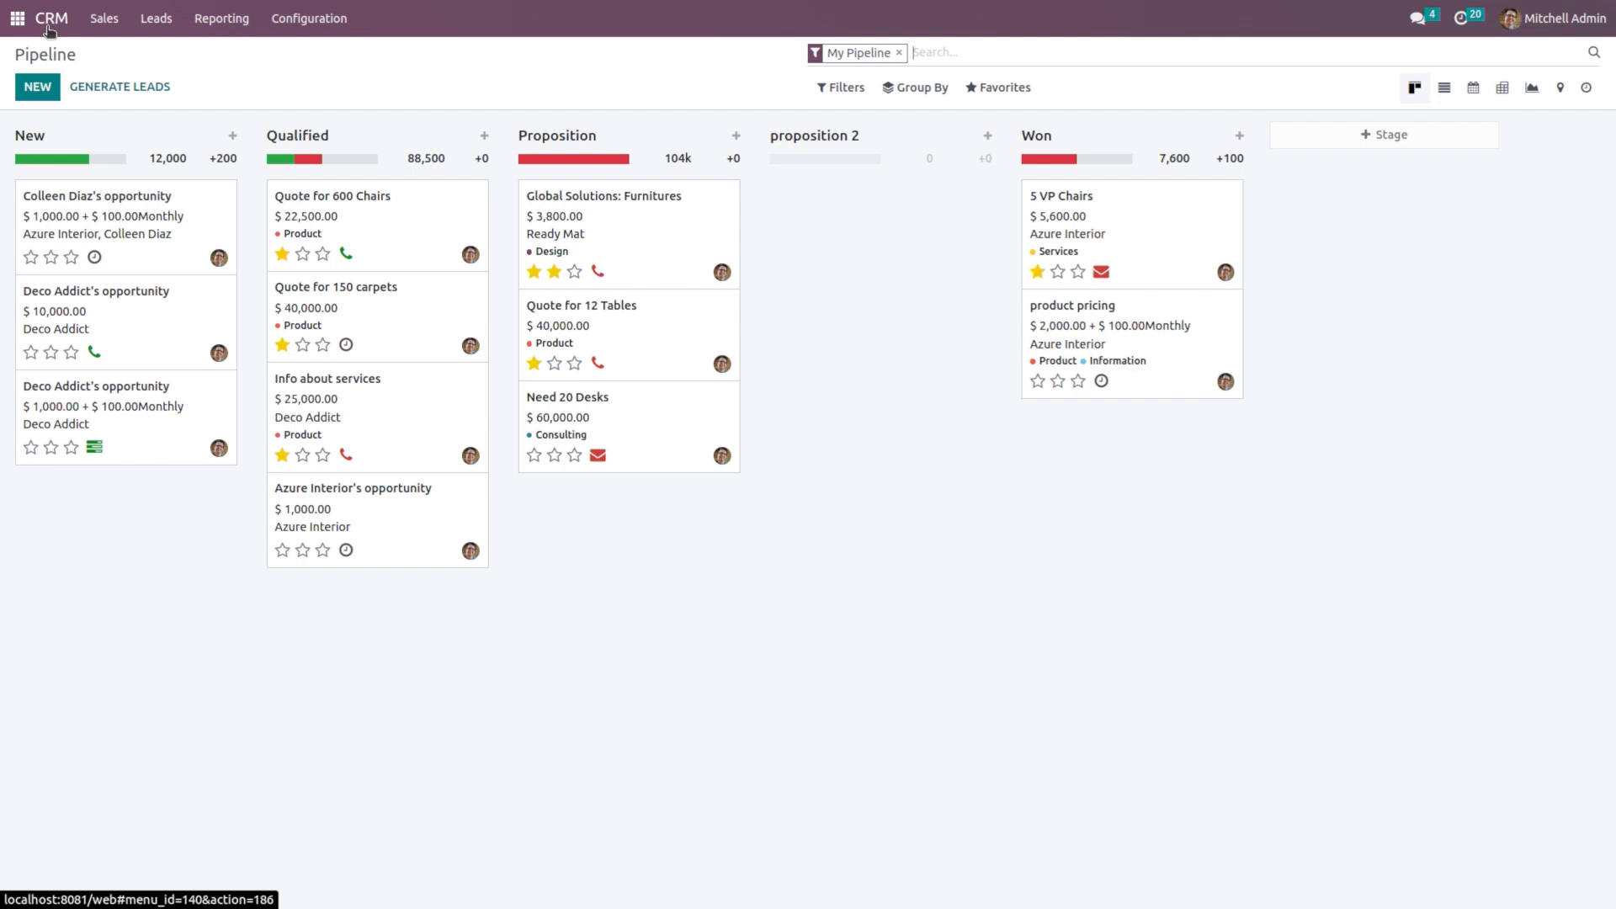
Step: Open the Pre-Sales sales team and follow its custom email domain link to General Settings
click(304, 18)
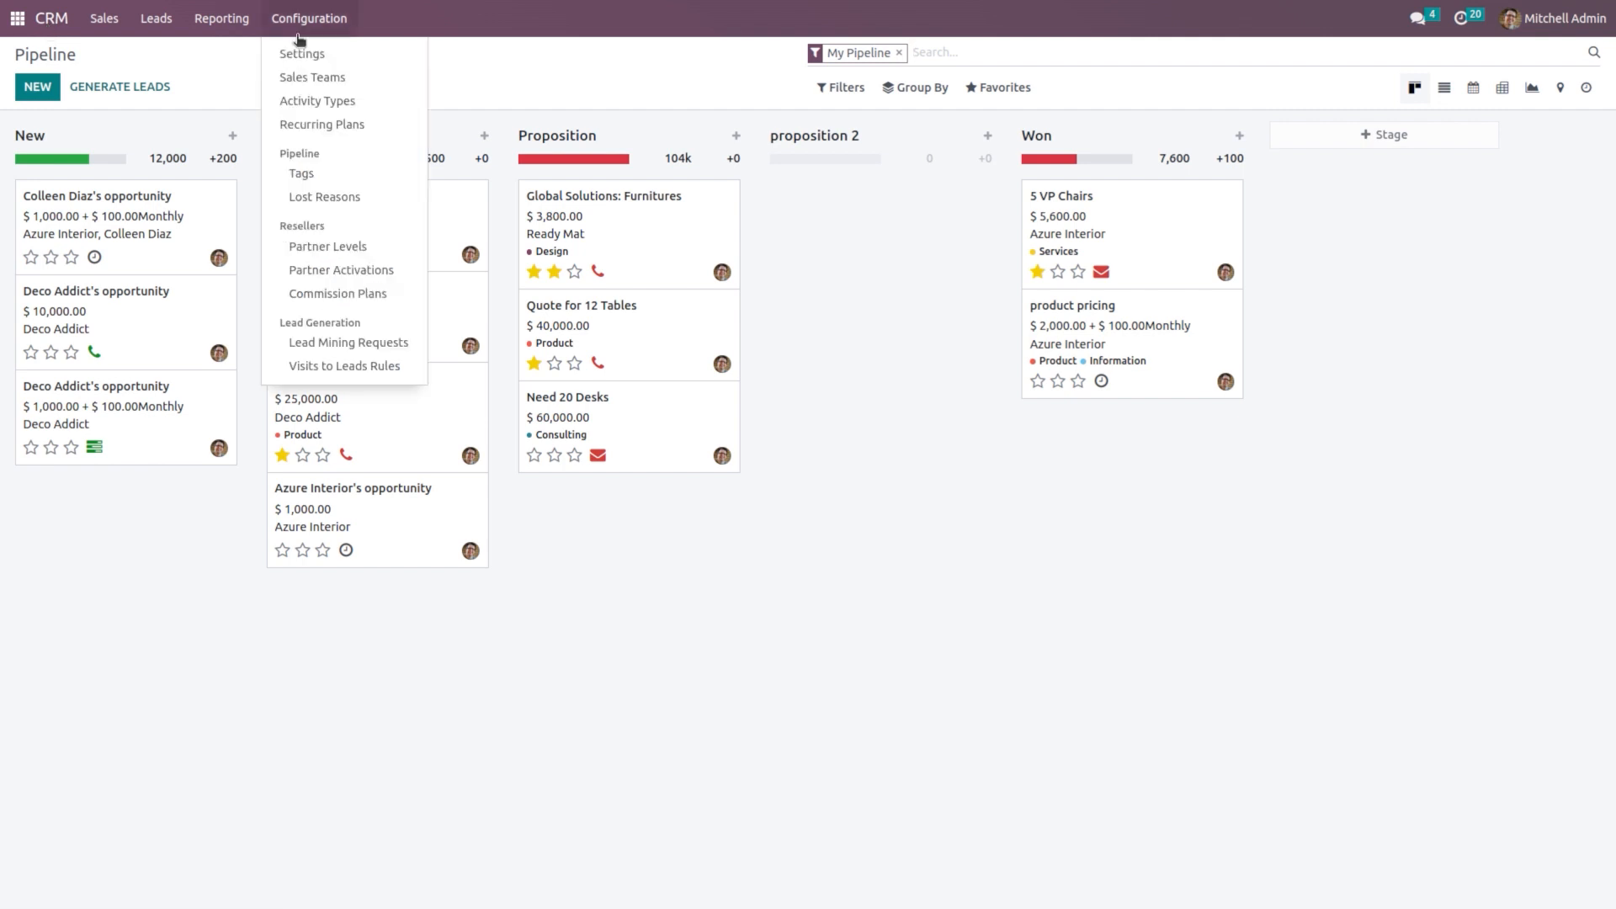
click(346, 79)
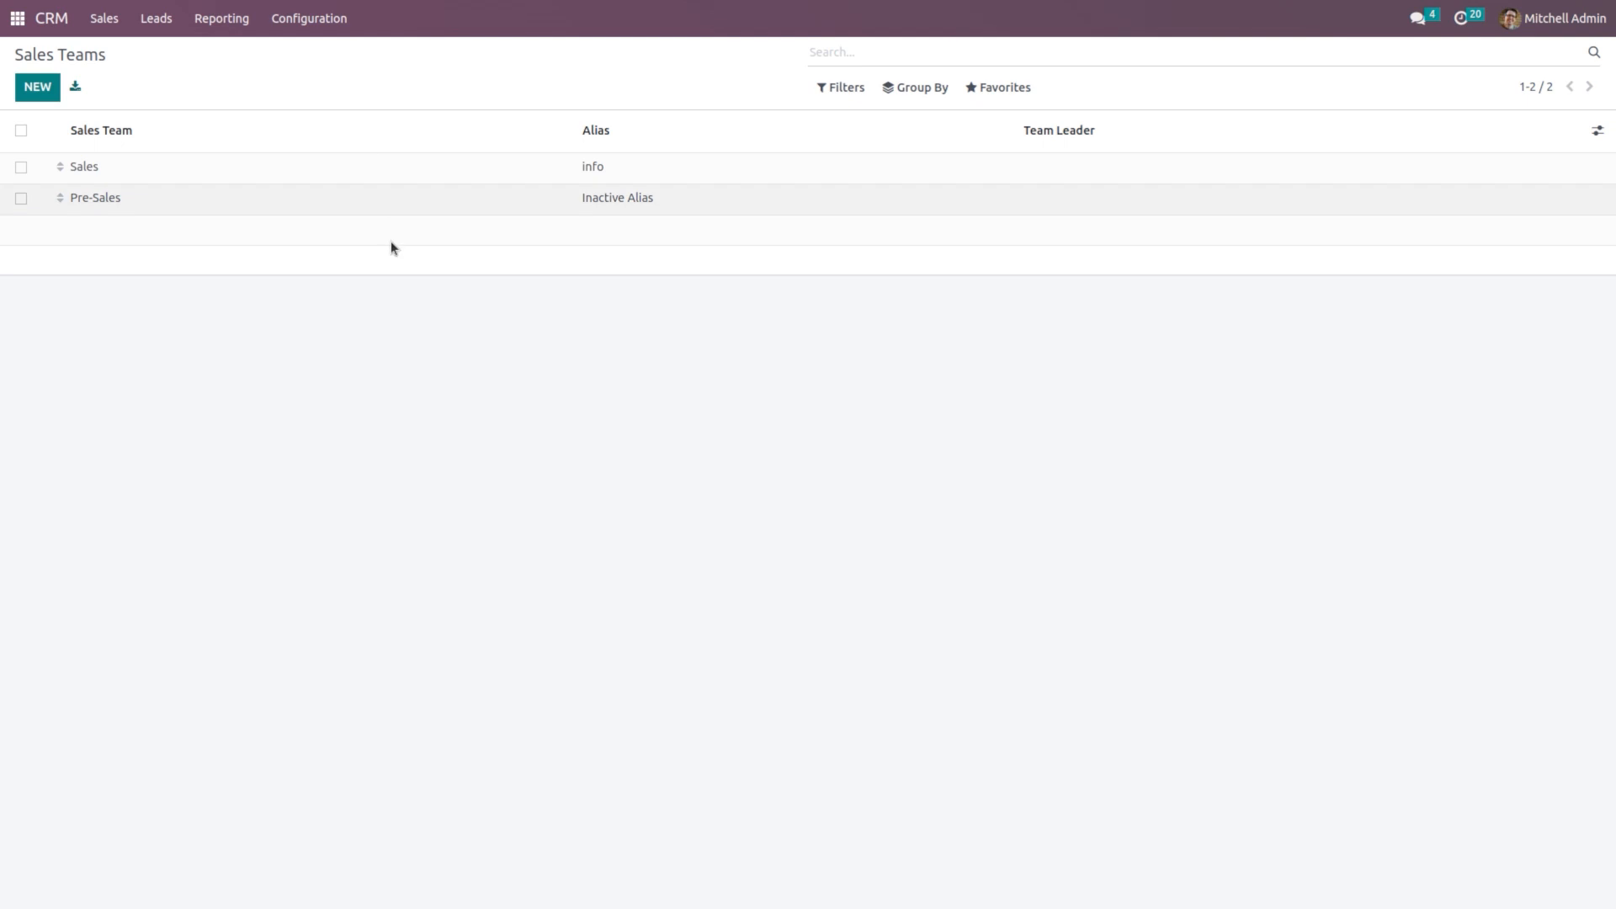
click(346, 205)
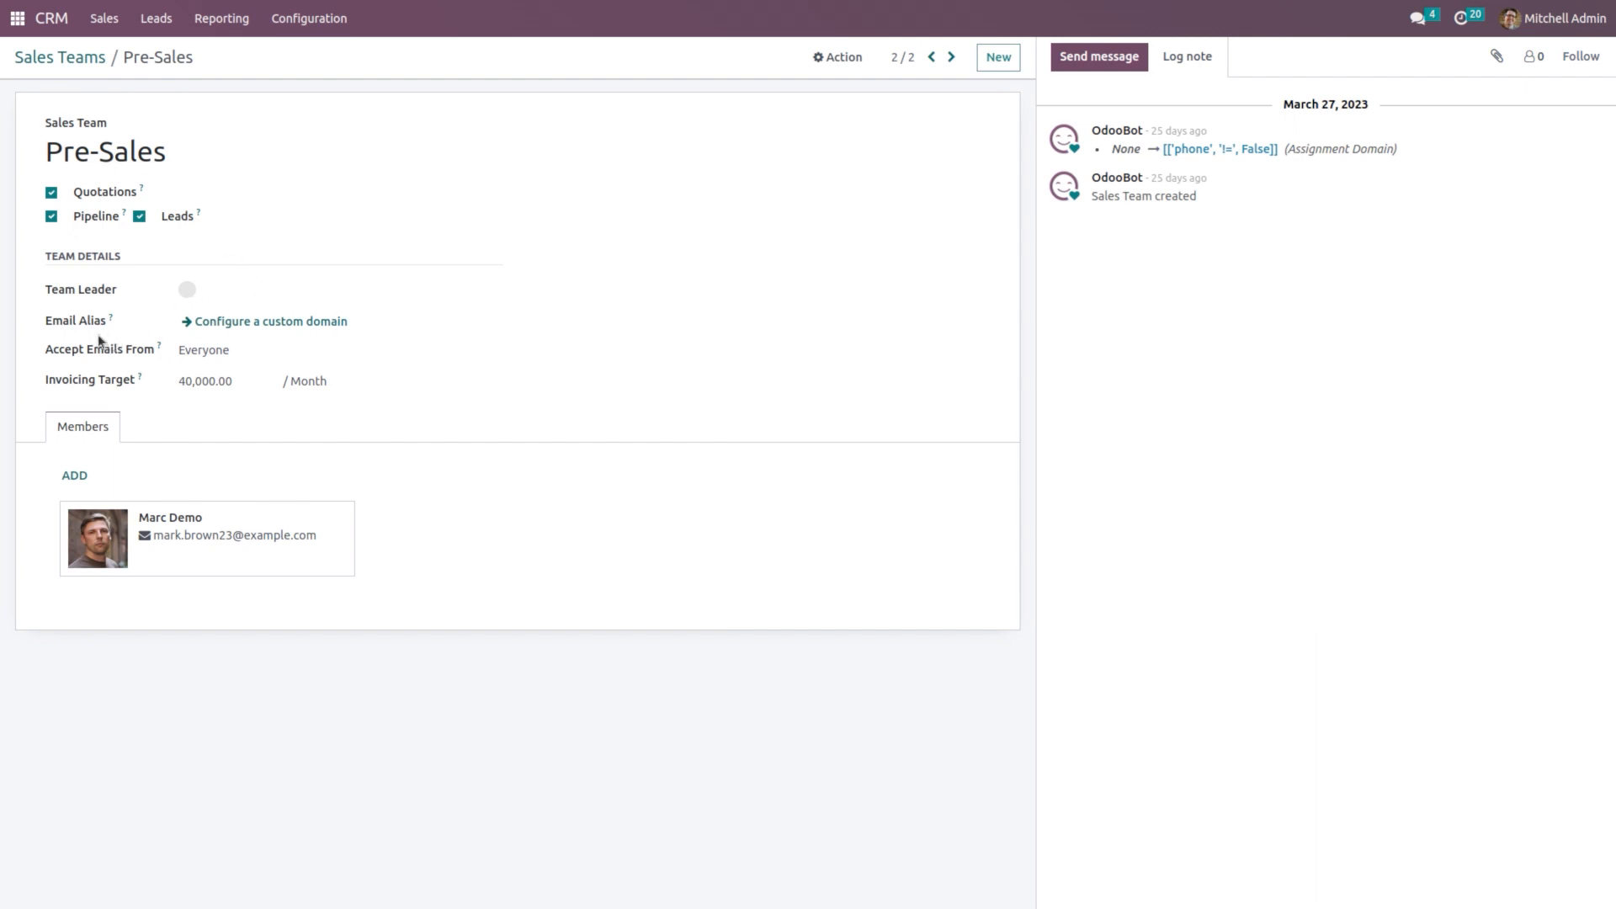
click(237, 319)
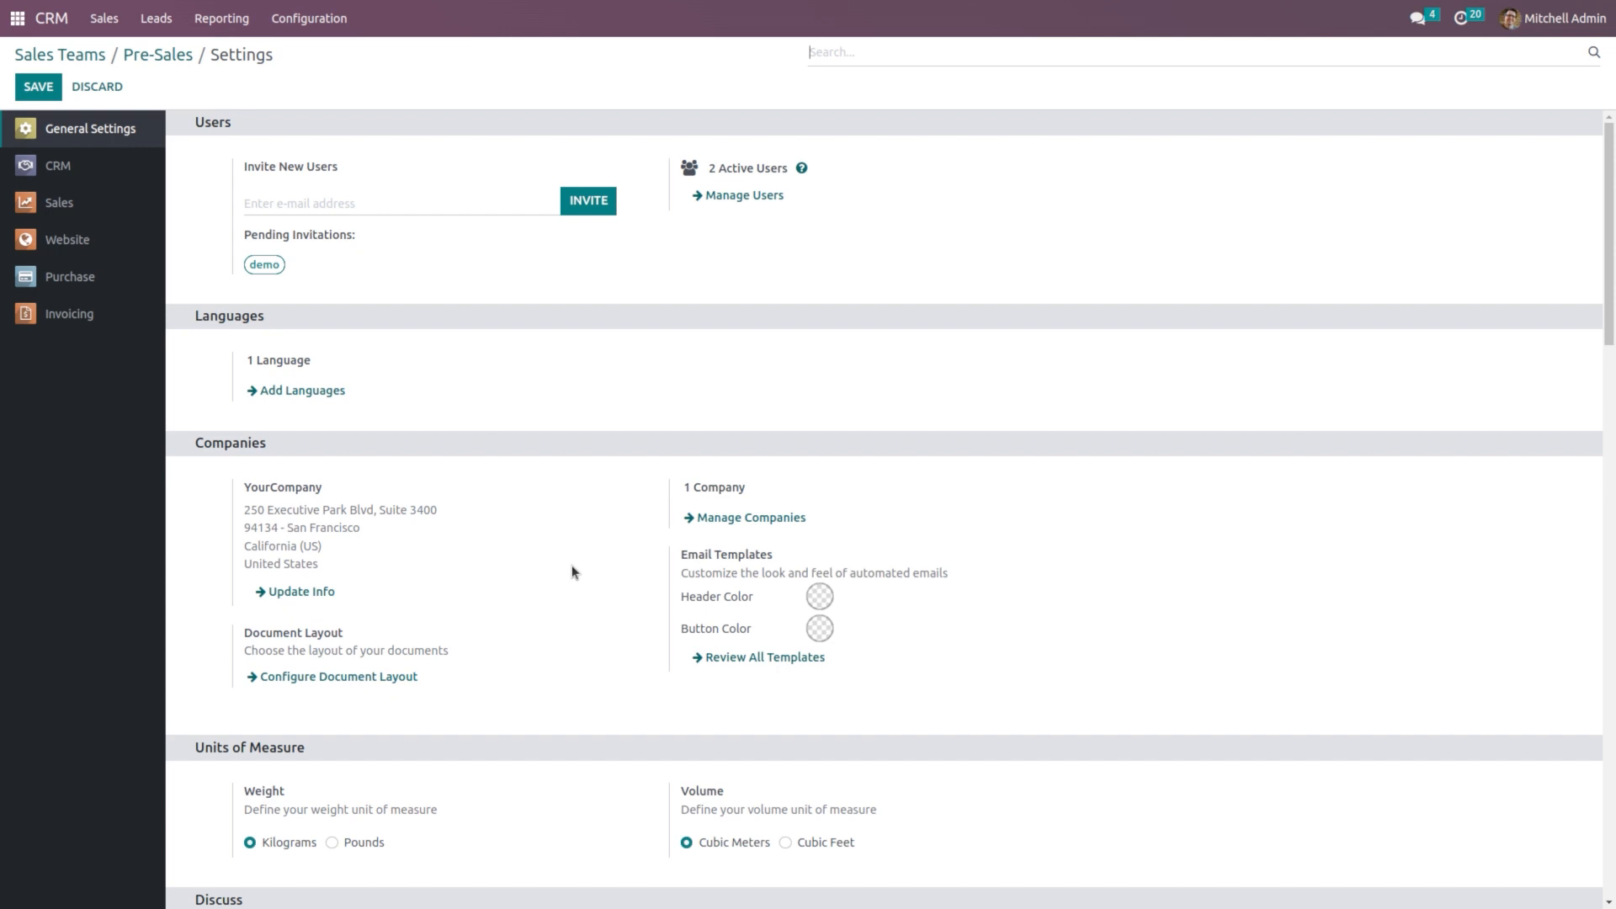
Step: Set the custom email Alias Domain to gmail.com, then go to Incoming Email Servers
text(custom)
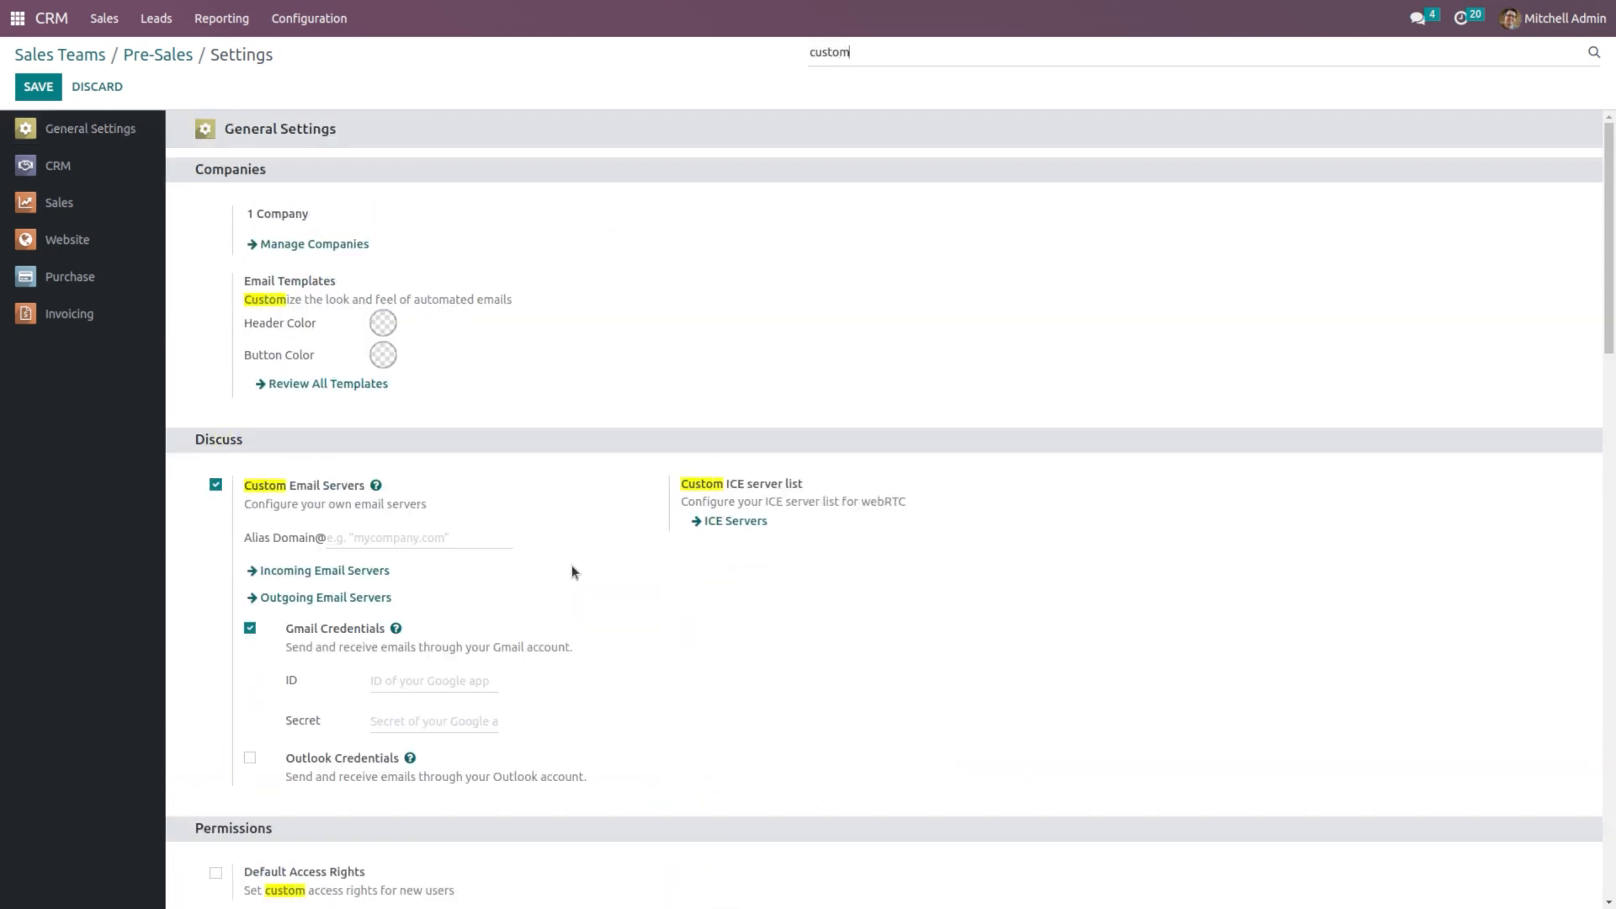
click(410, 532)
text(gmail.com)
mouse_move(352, 572)
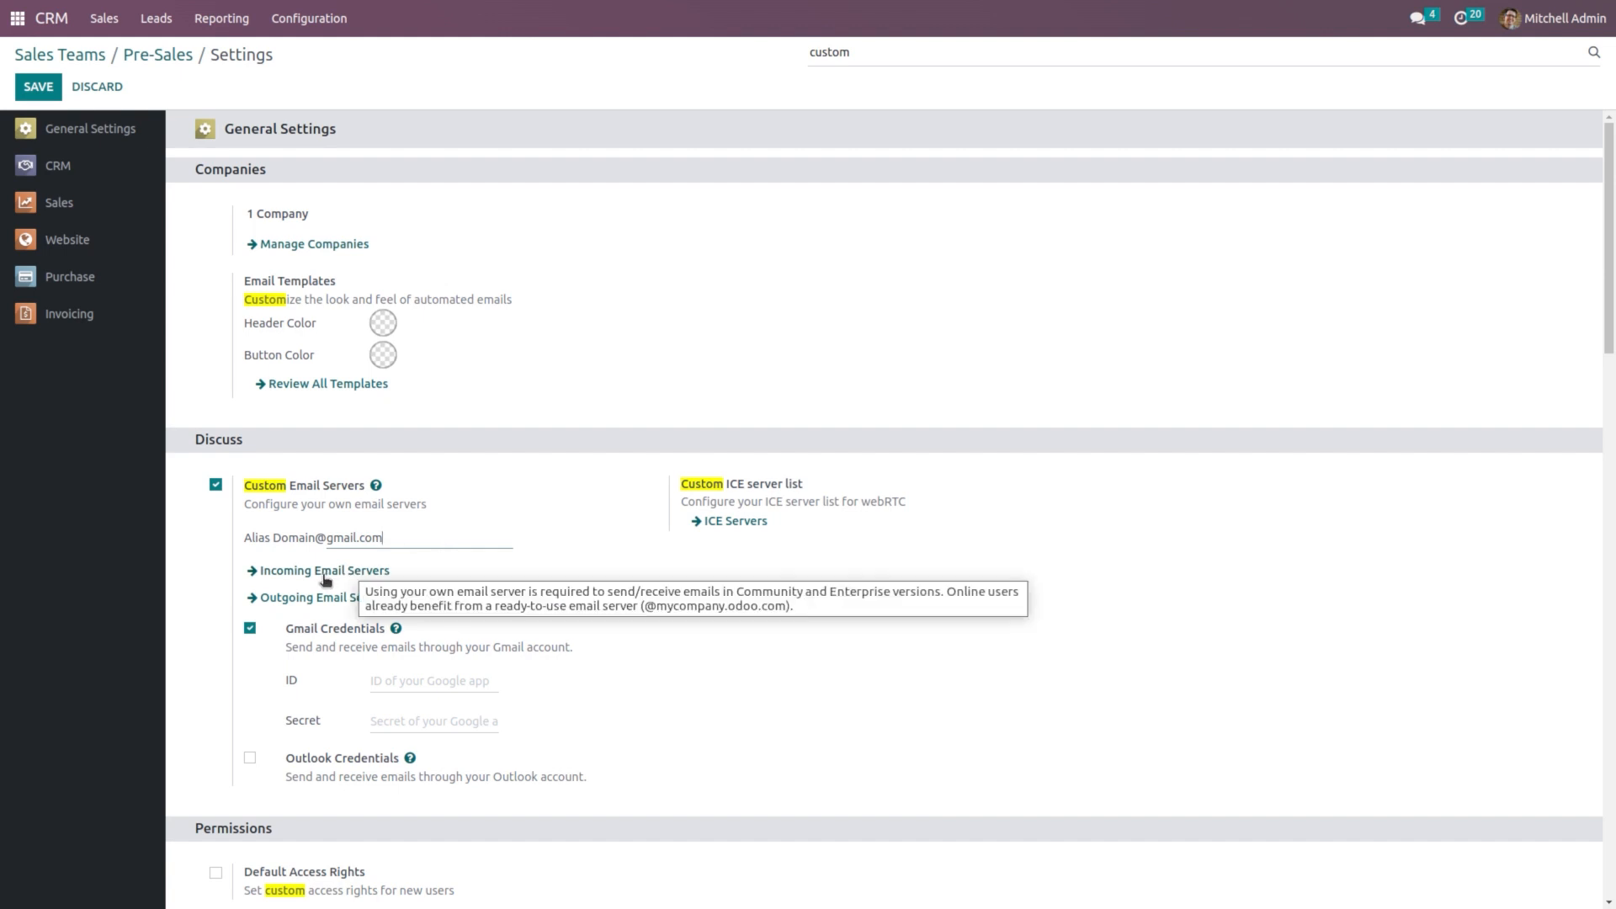
key(alt)
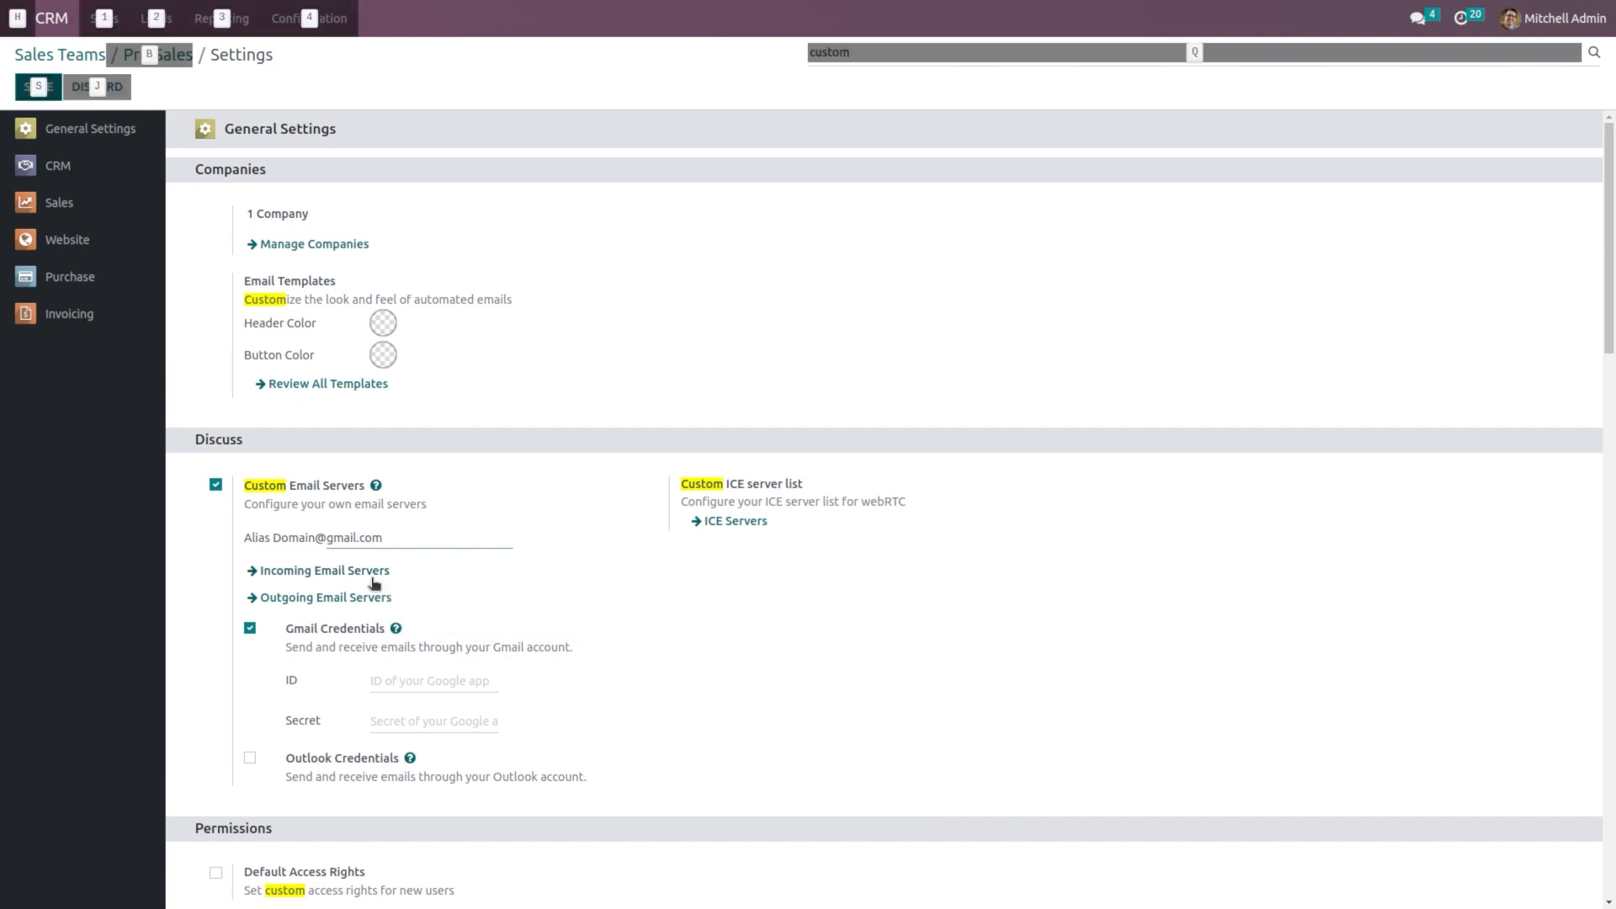
click(372, 575)
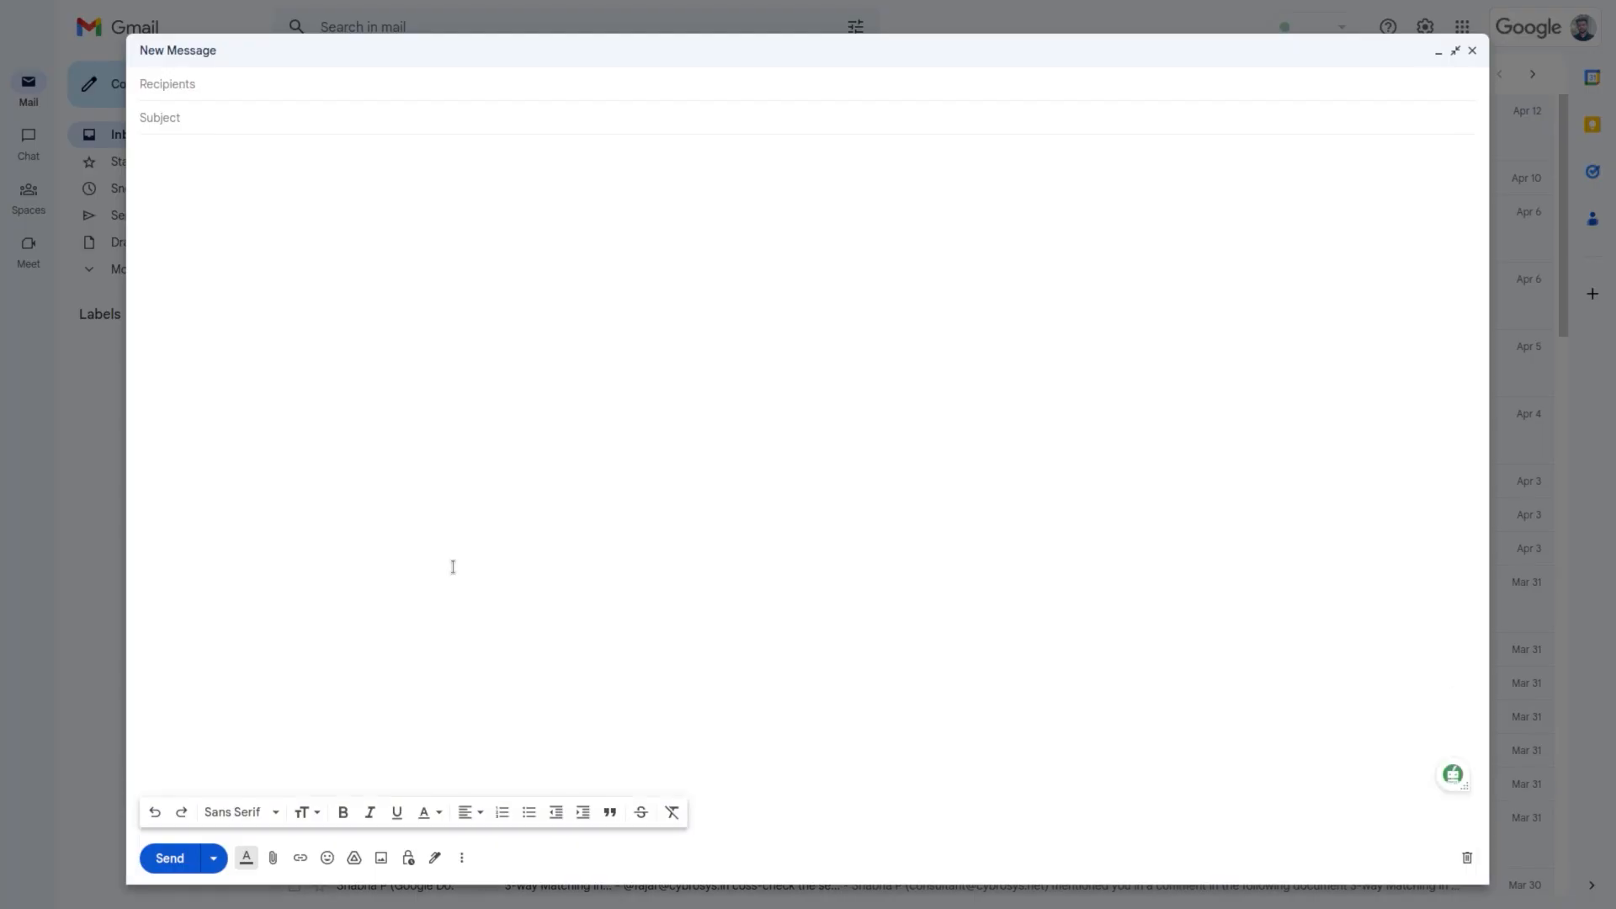
Step: Email the demo mailbox from Gmail with subject 'Price enquiry' and body 'Send us the price list of products'
click(360, 80)
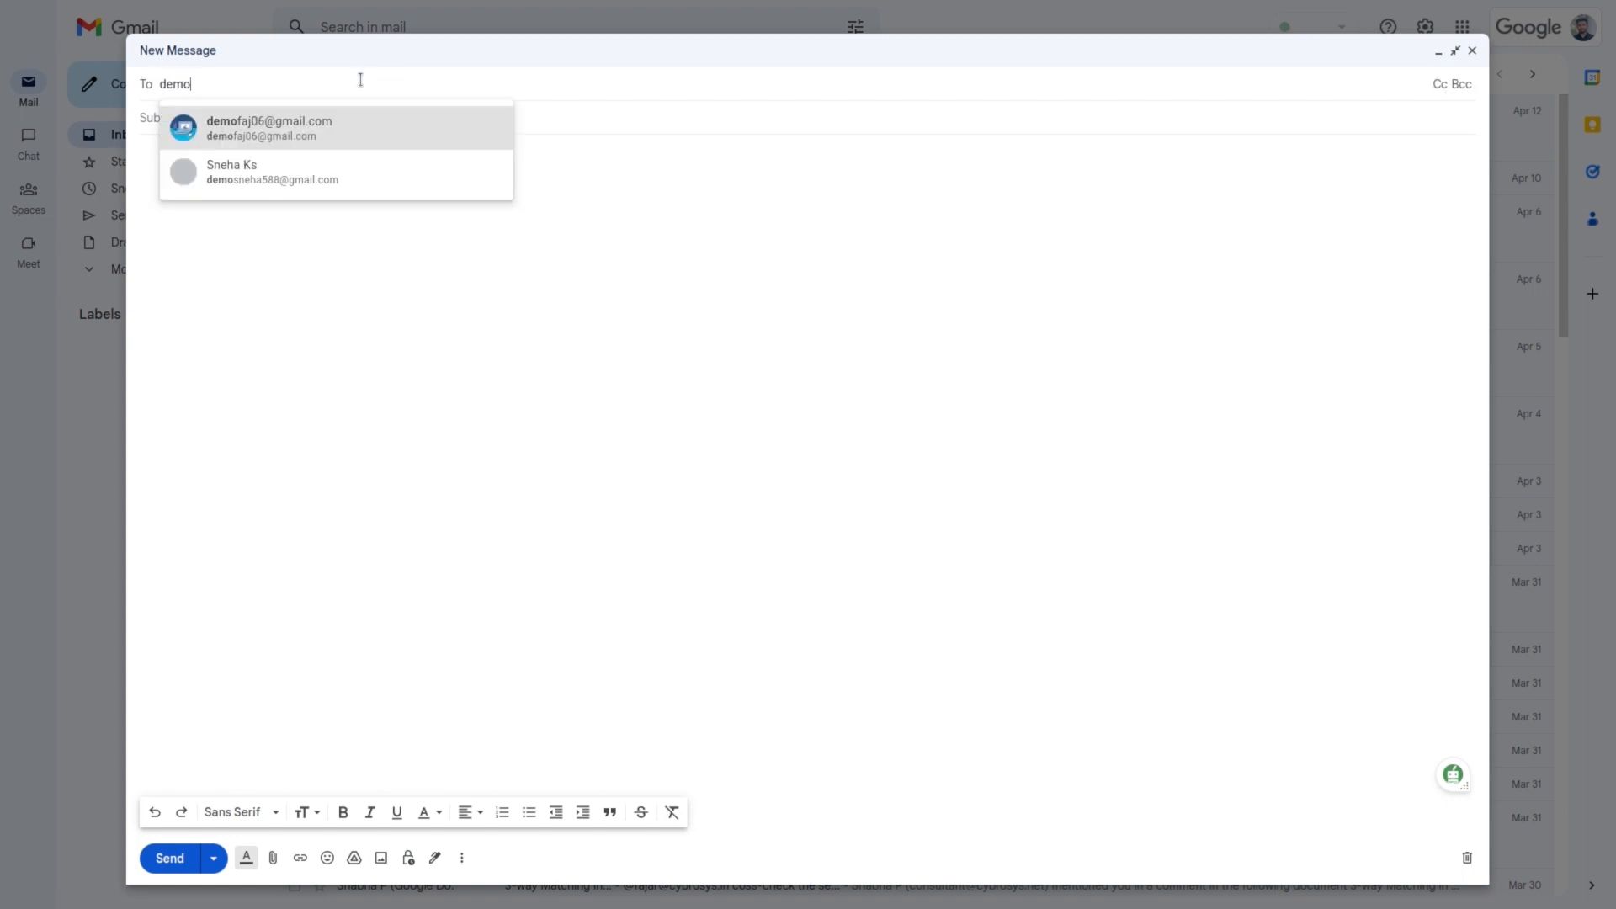
key(Return)
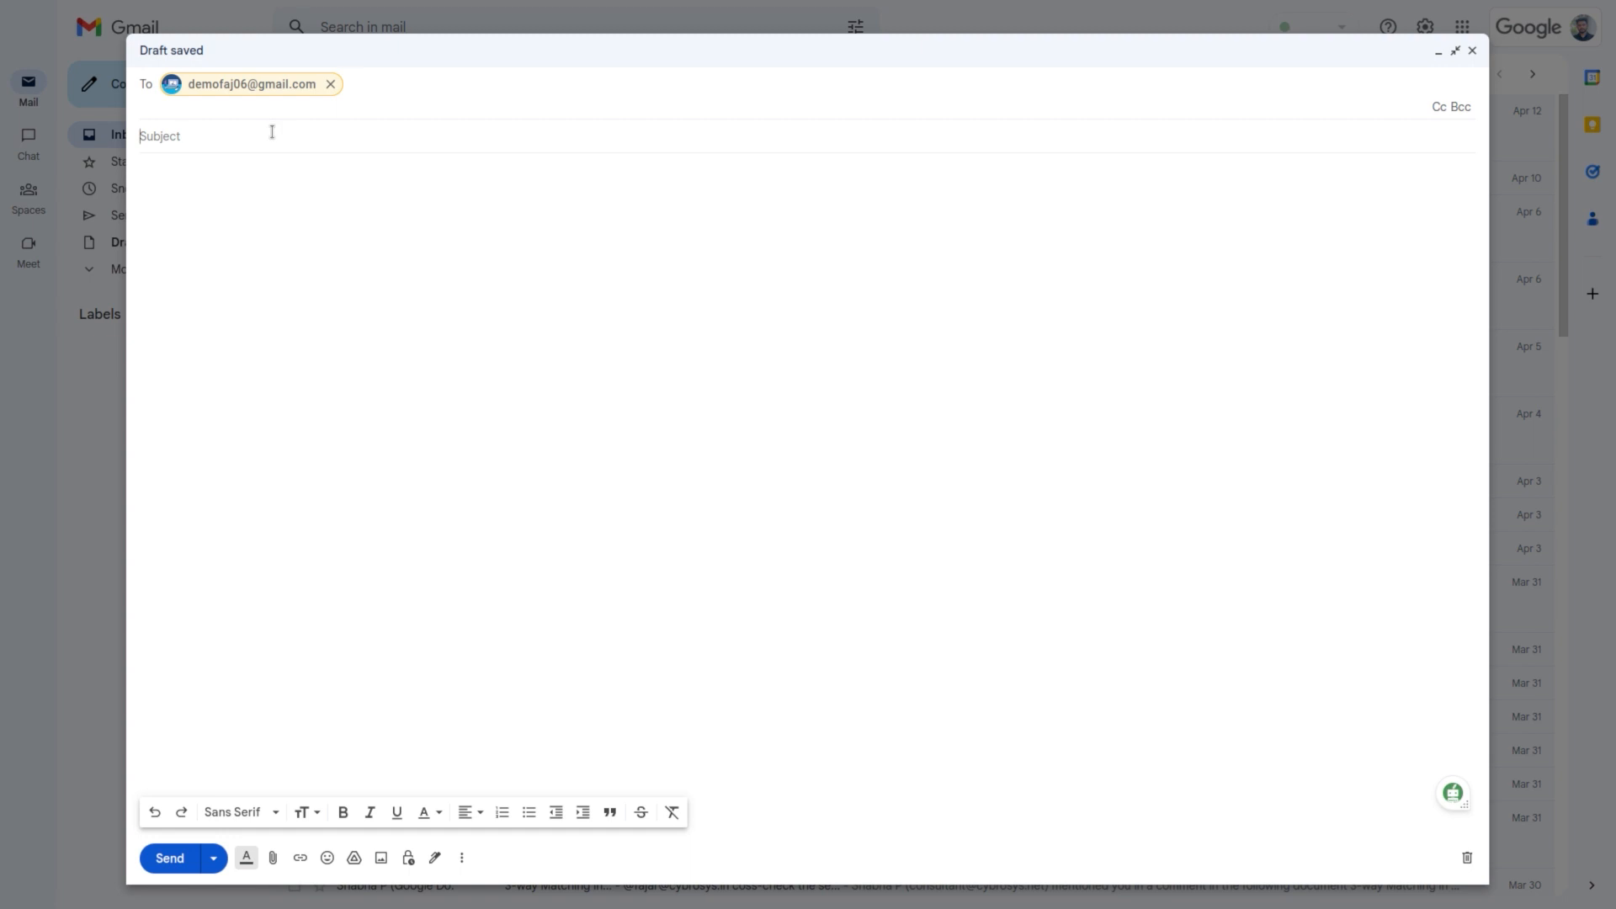
click(272, 132)
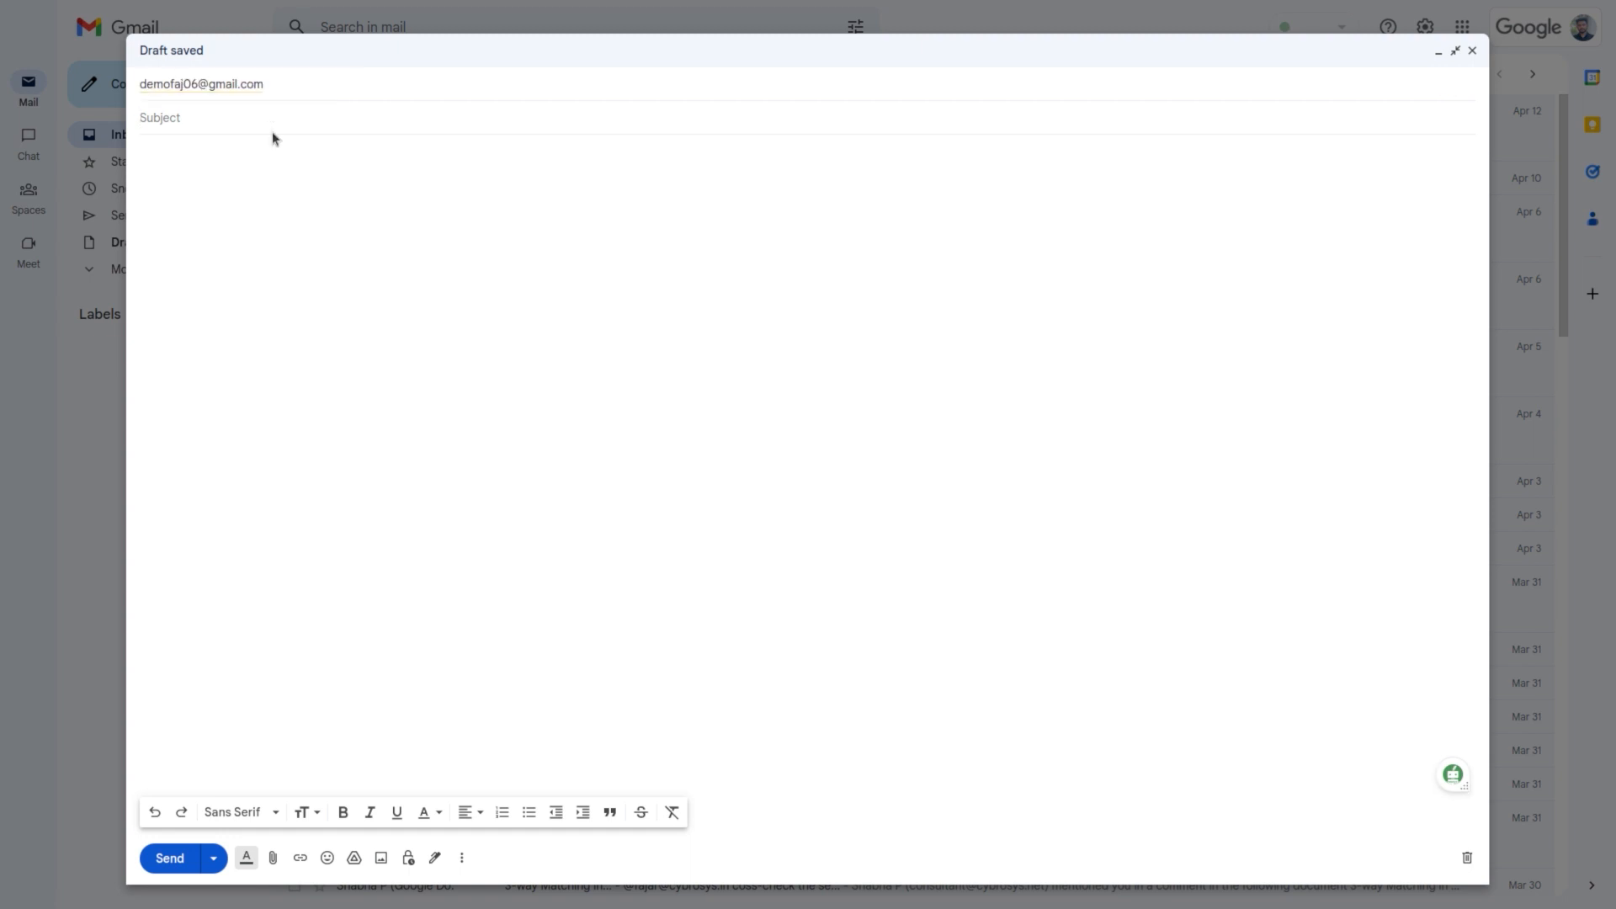
text(Price enquiry)
click(282, 176)
text(Send us the )
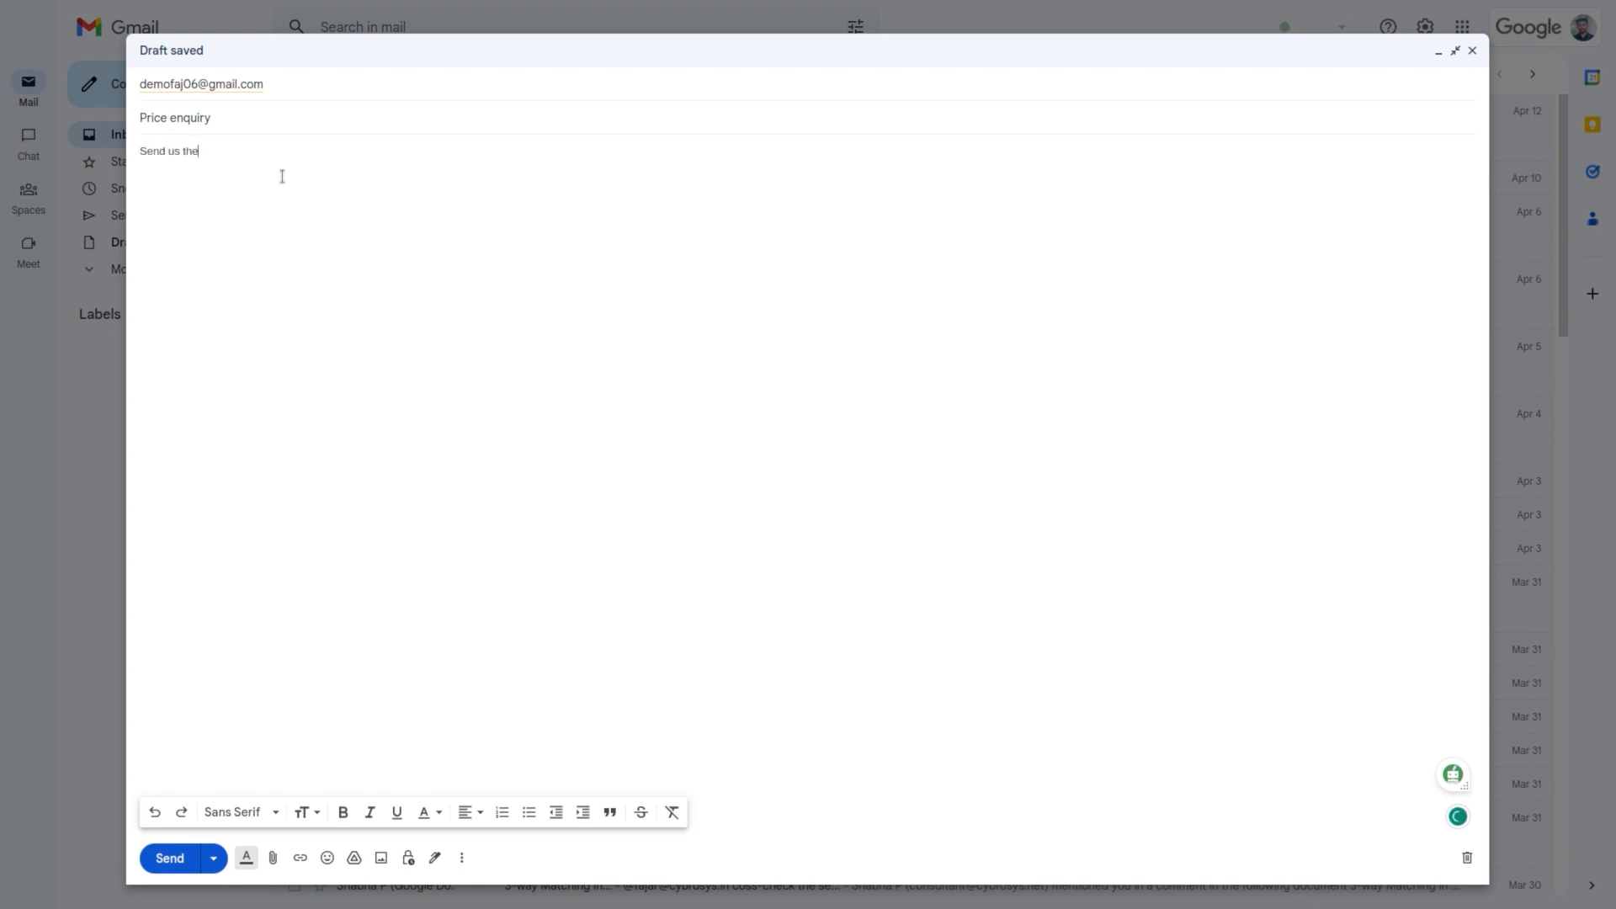
text(price list of products)
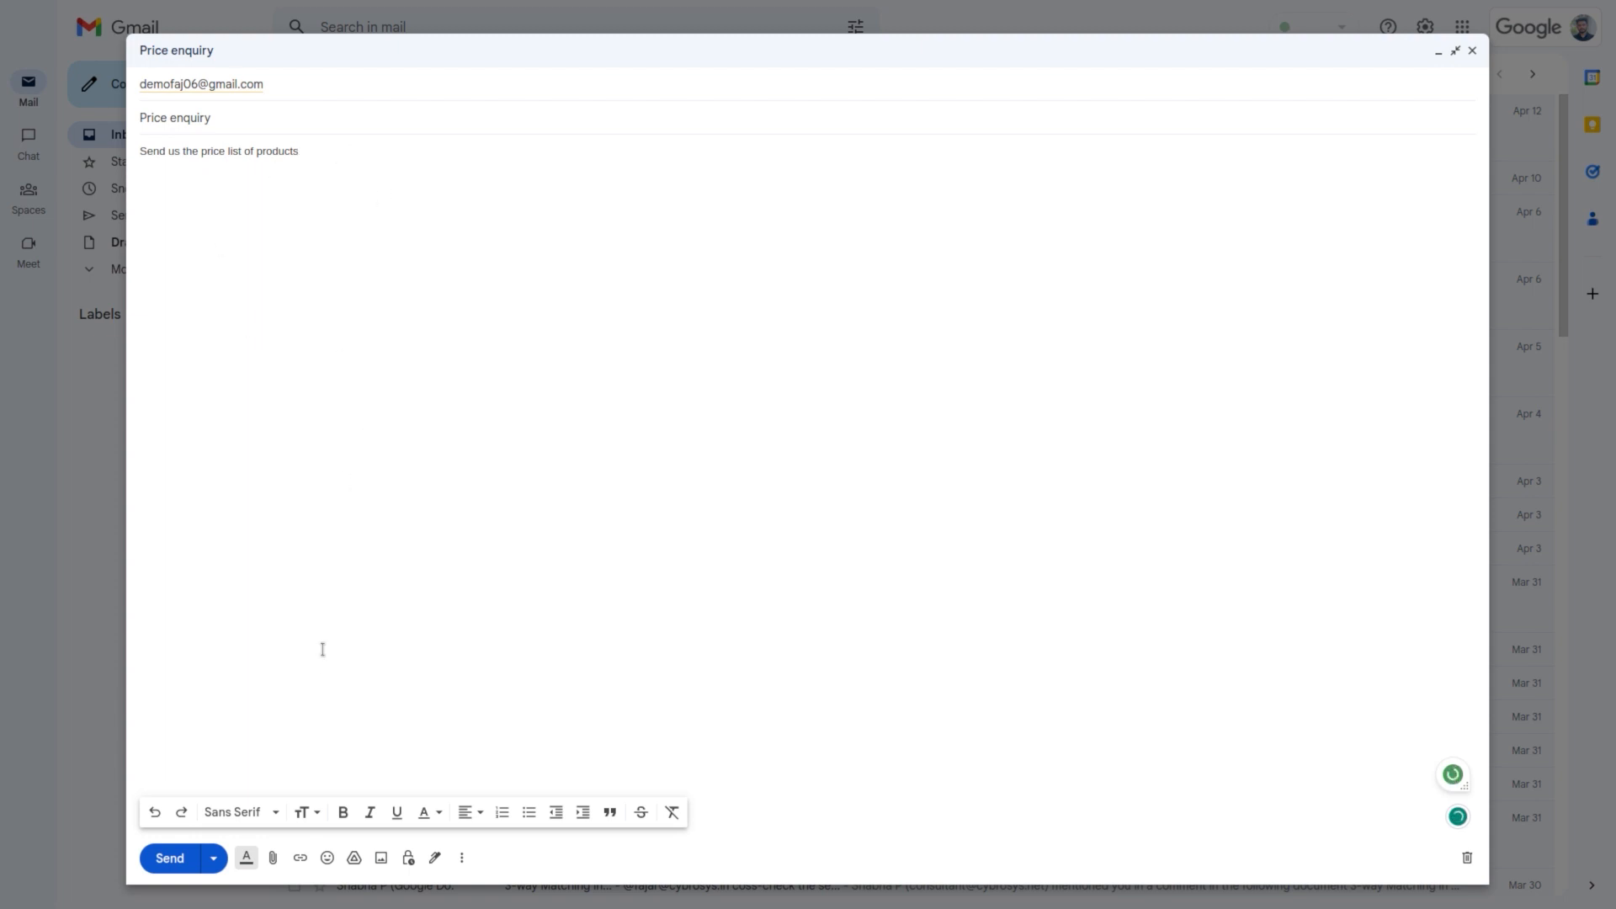
click(171, 857)
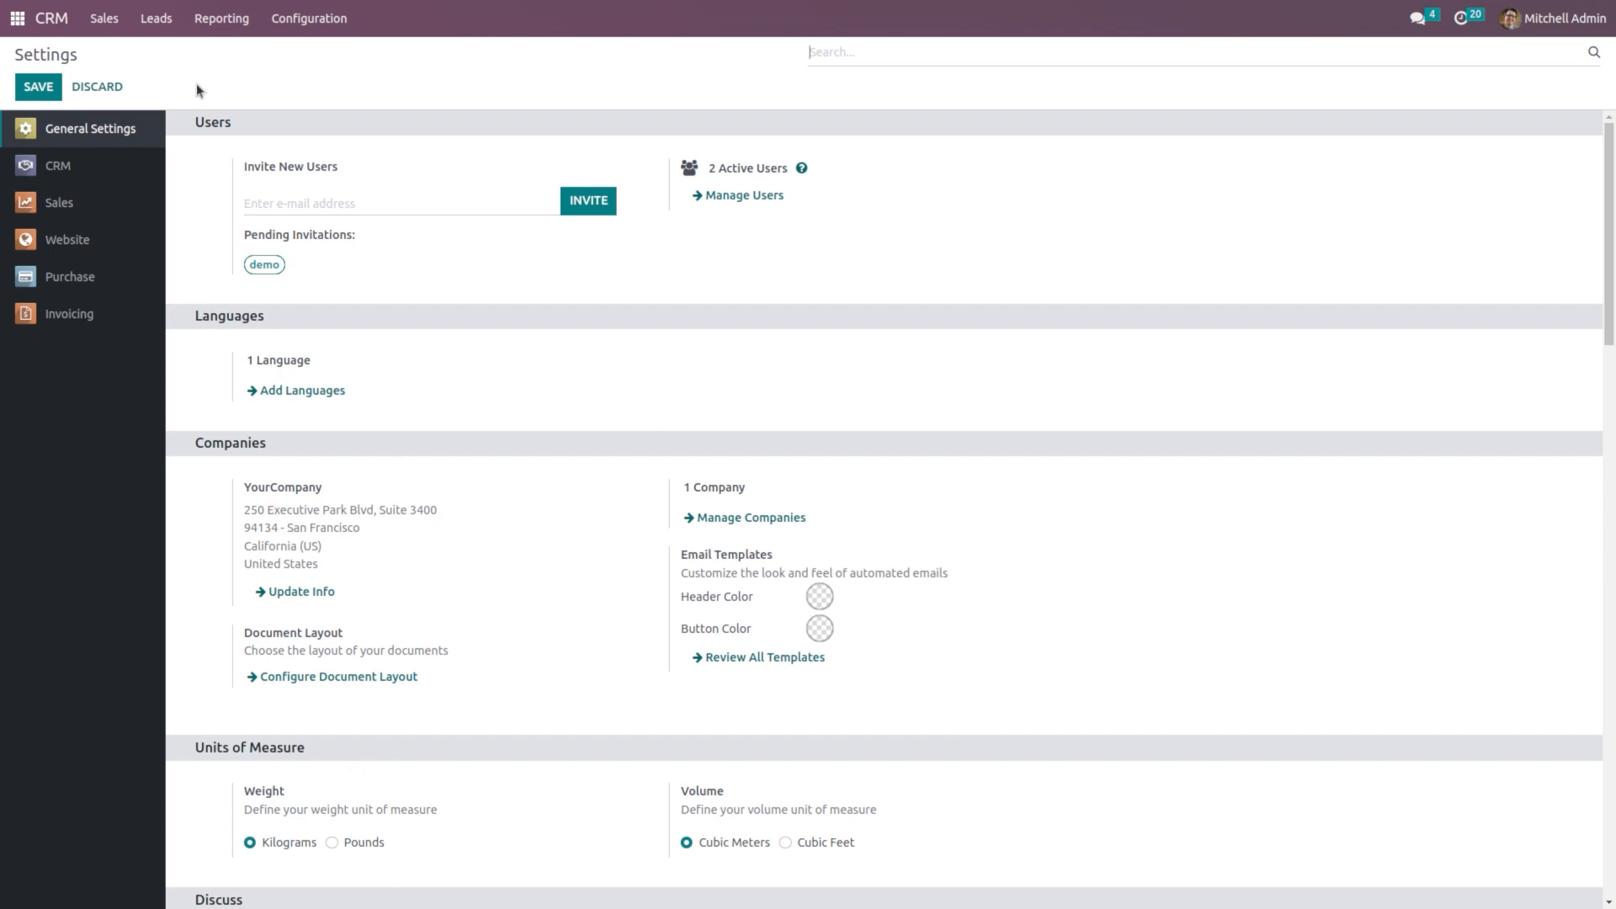
Step: Check the CRM Leads list for incoming leads
click(165, 31)
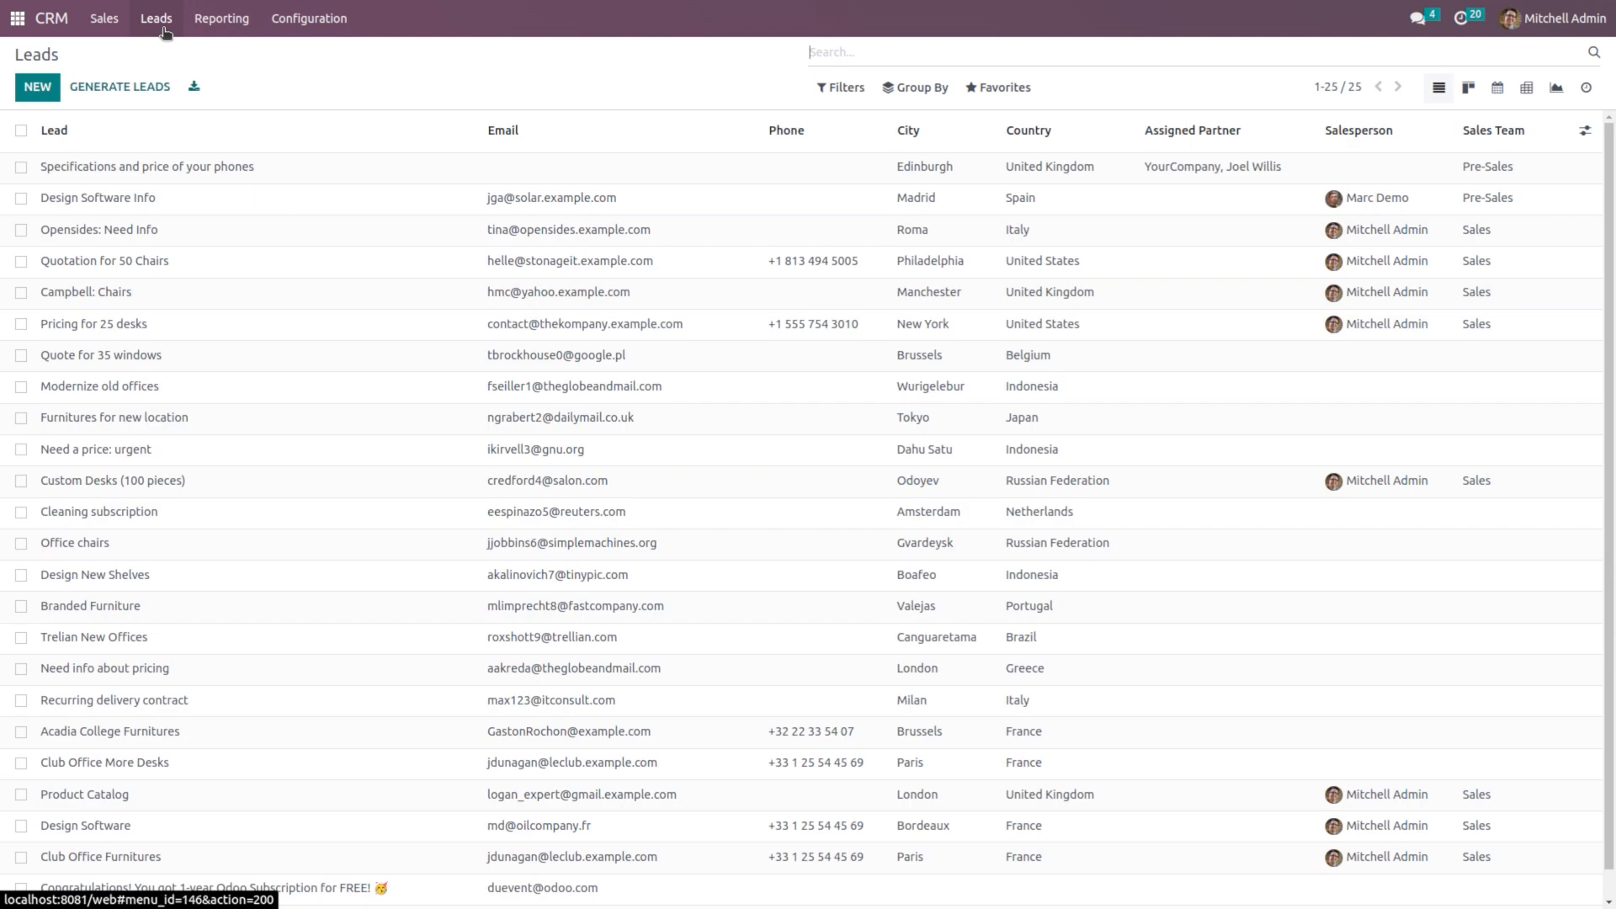
scroll(291, 564, down, 1)
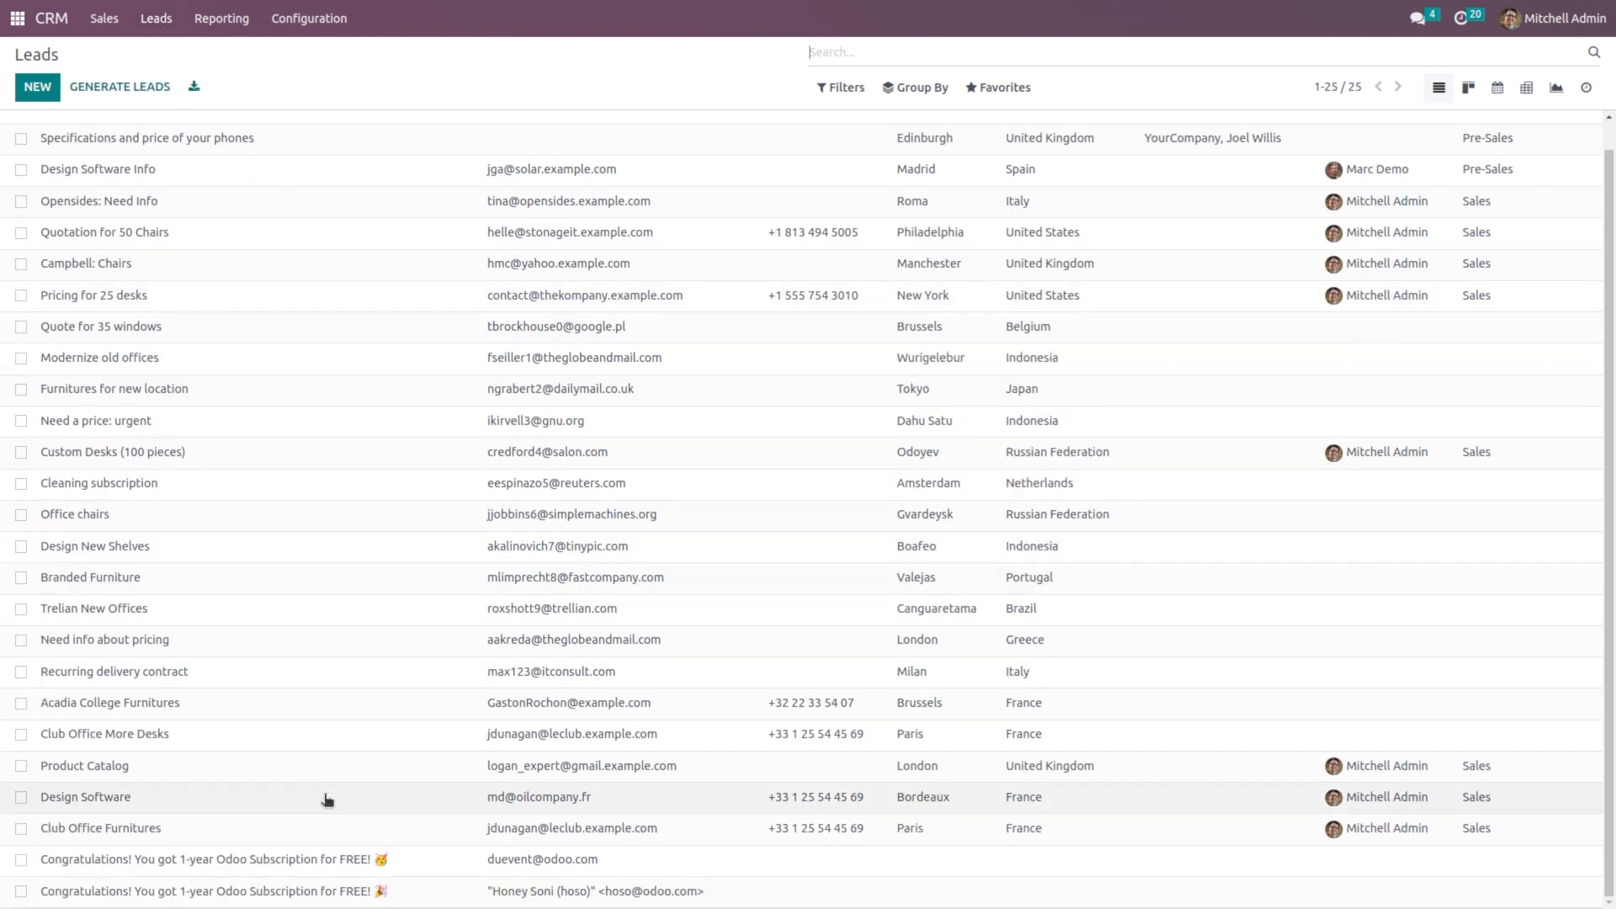
scroll(327, 800, up, 1)
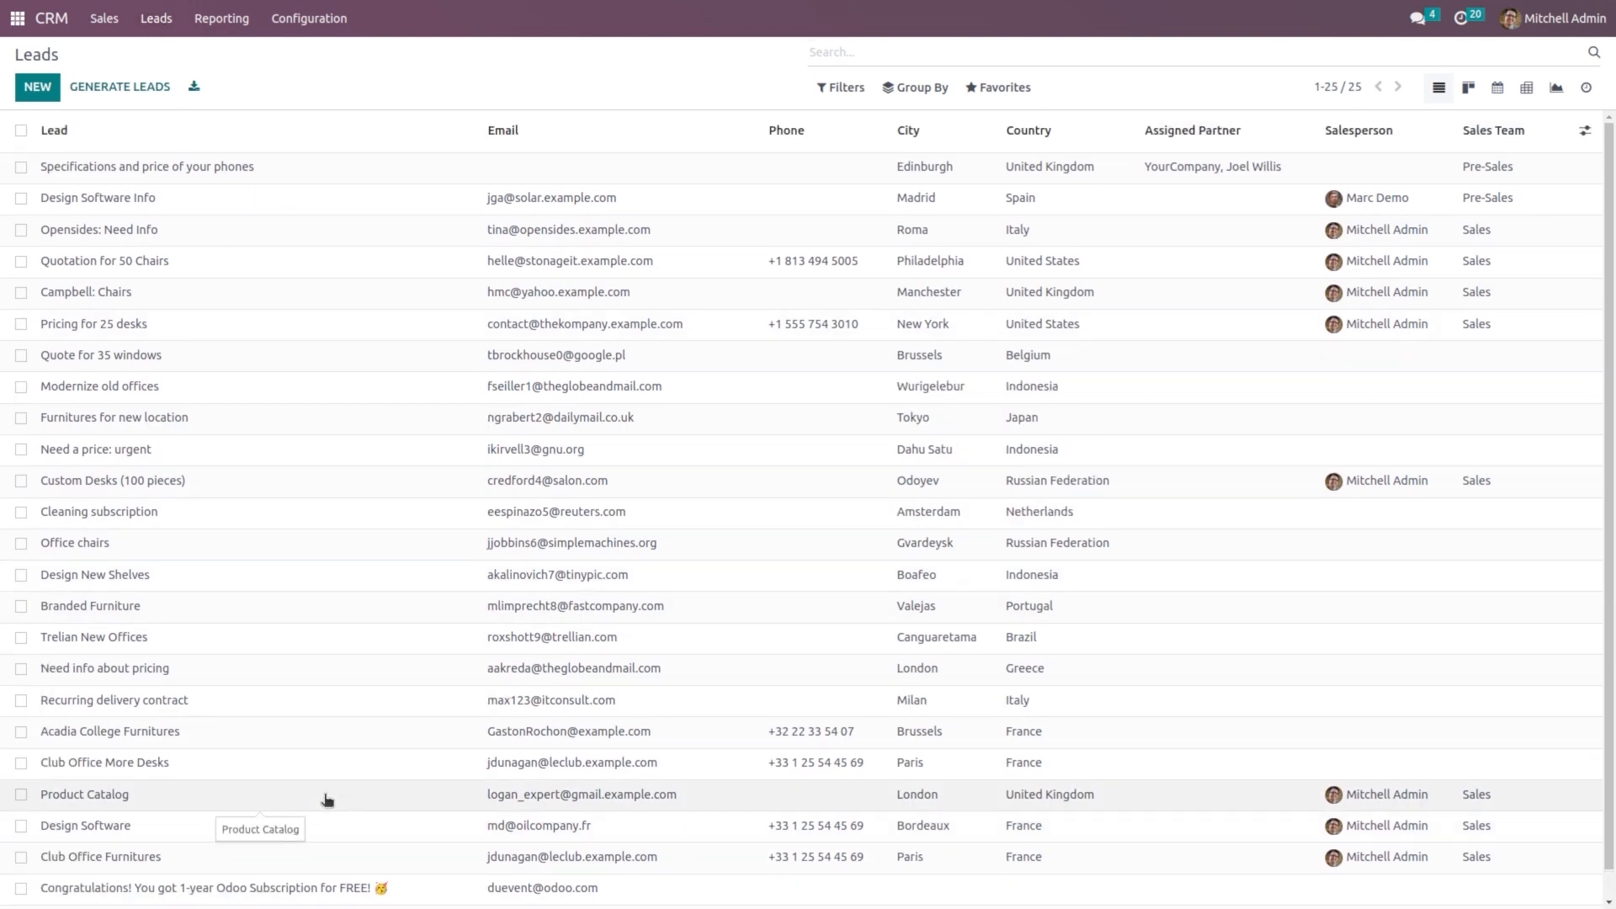
scroll(327, 800, down, 1)
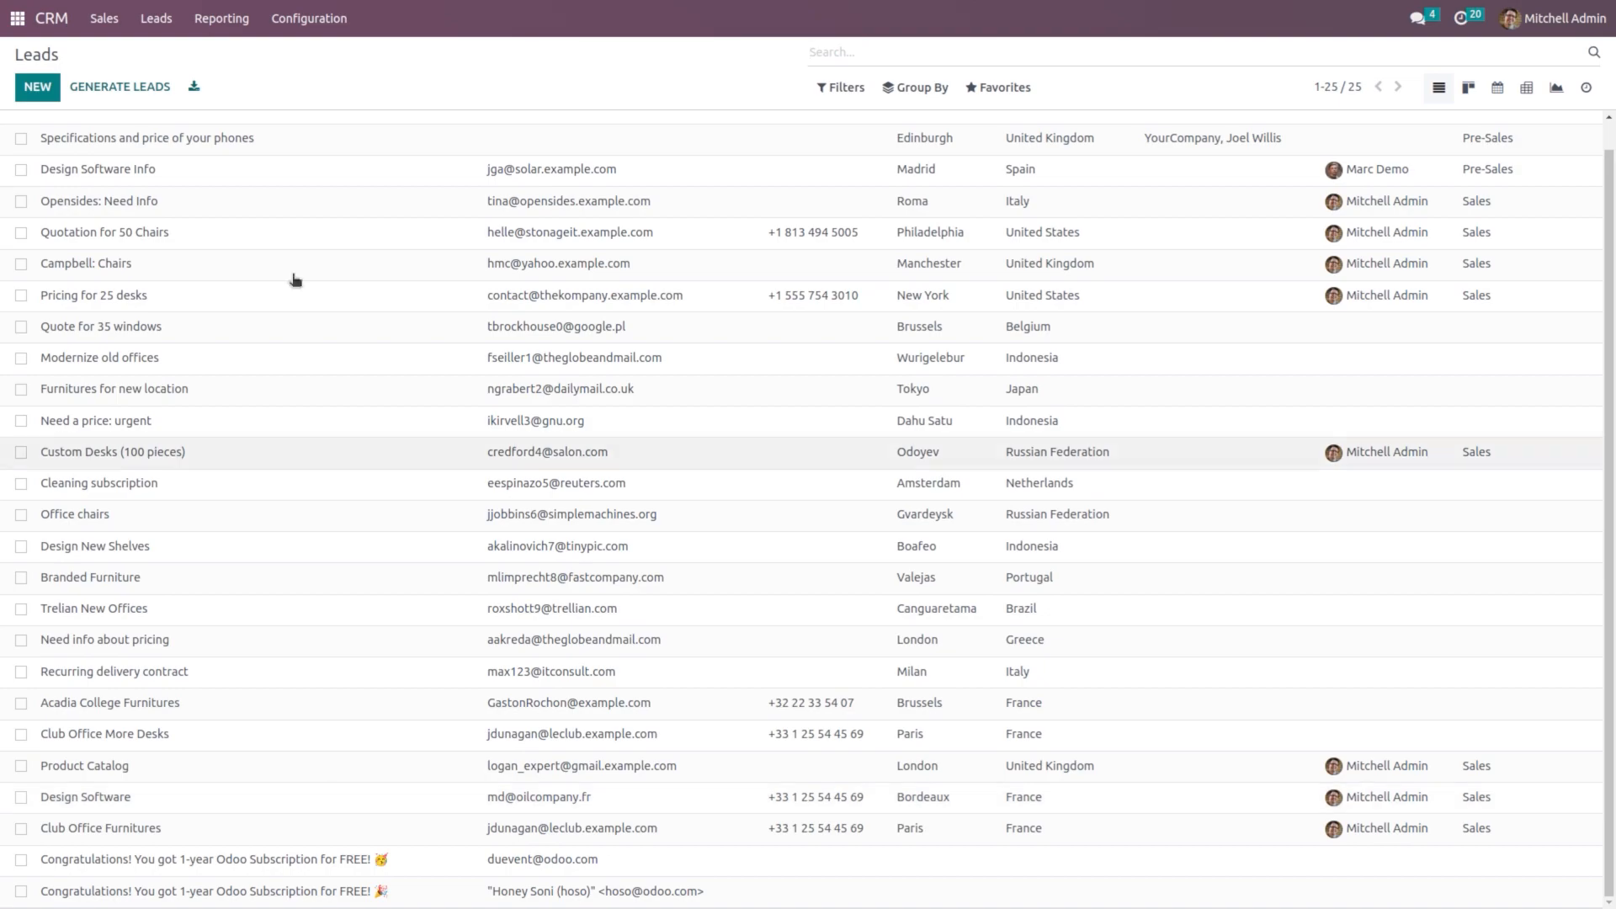
Step: Activate developer mode from the Settings app's Developer Tools section
click(6, 25)
click(458, 324)
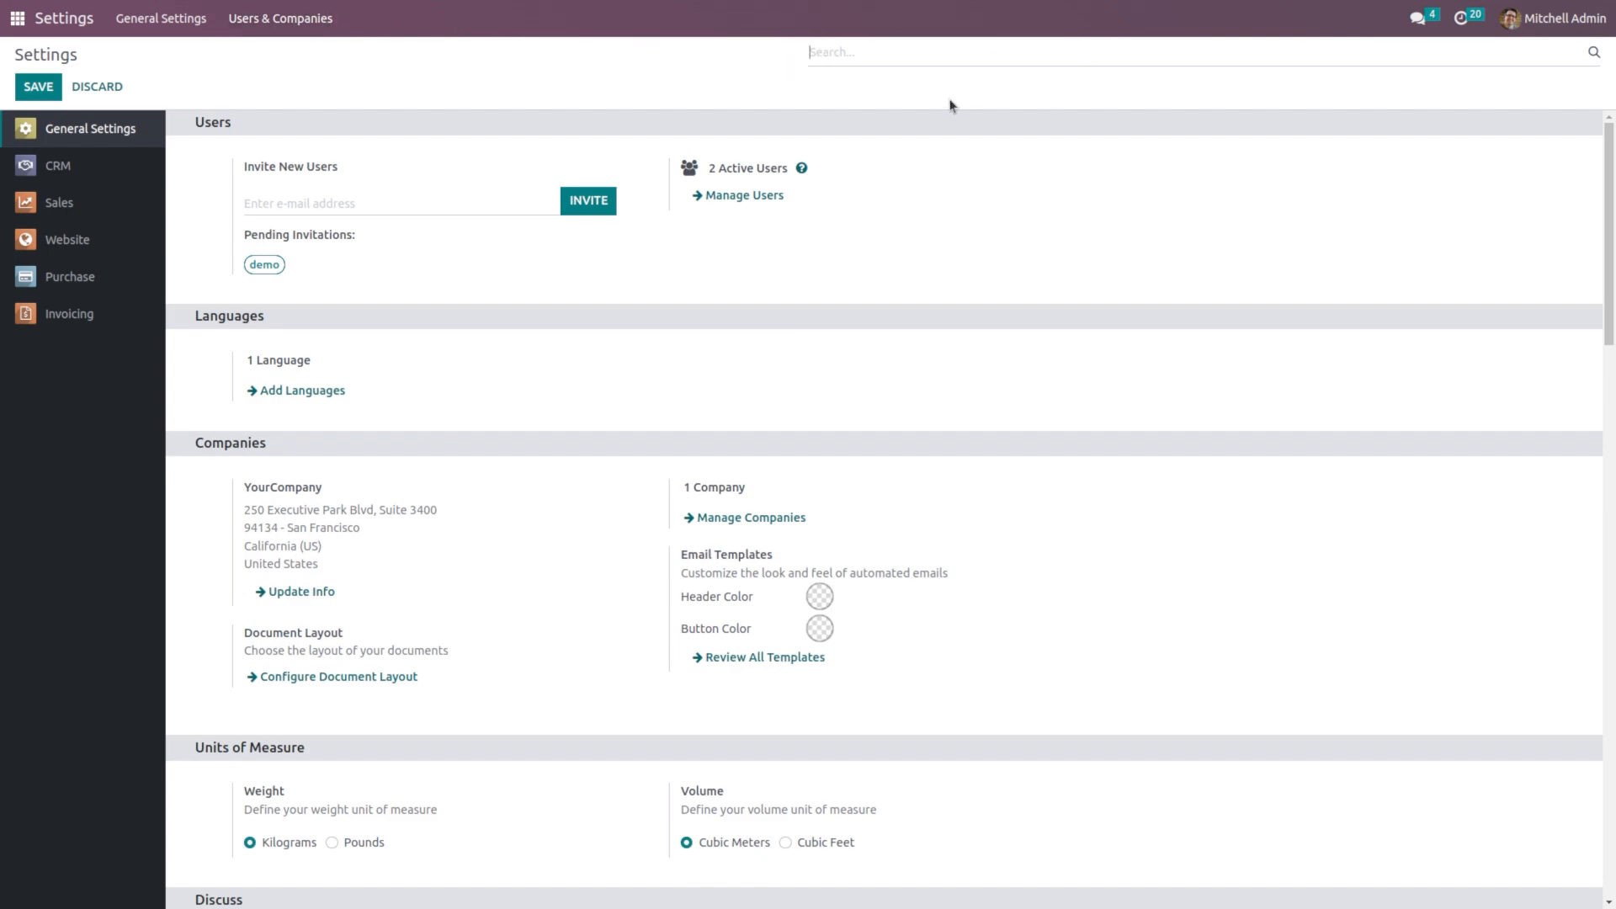
scroll(820, 526, down, 20)
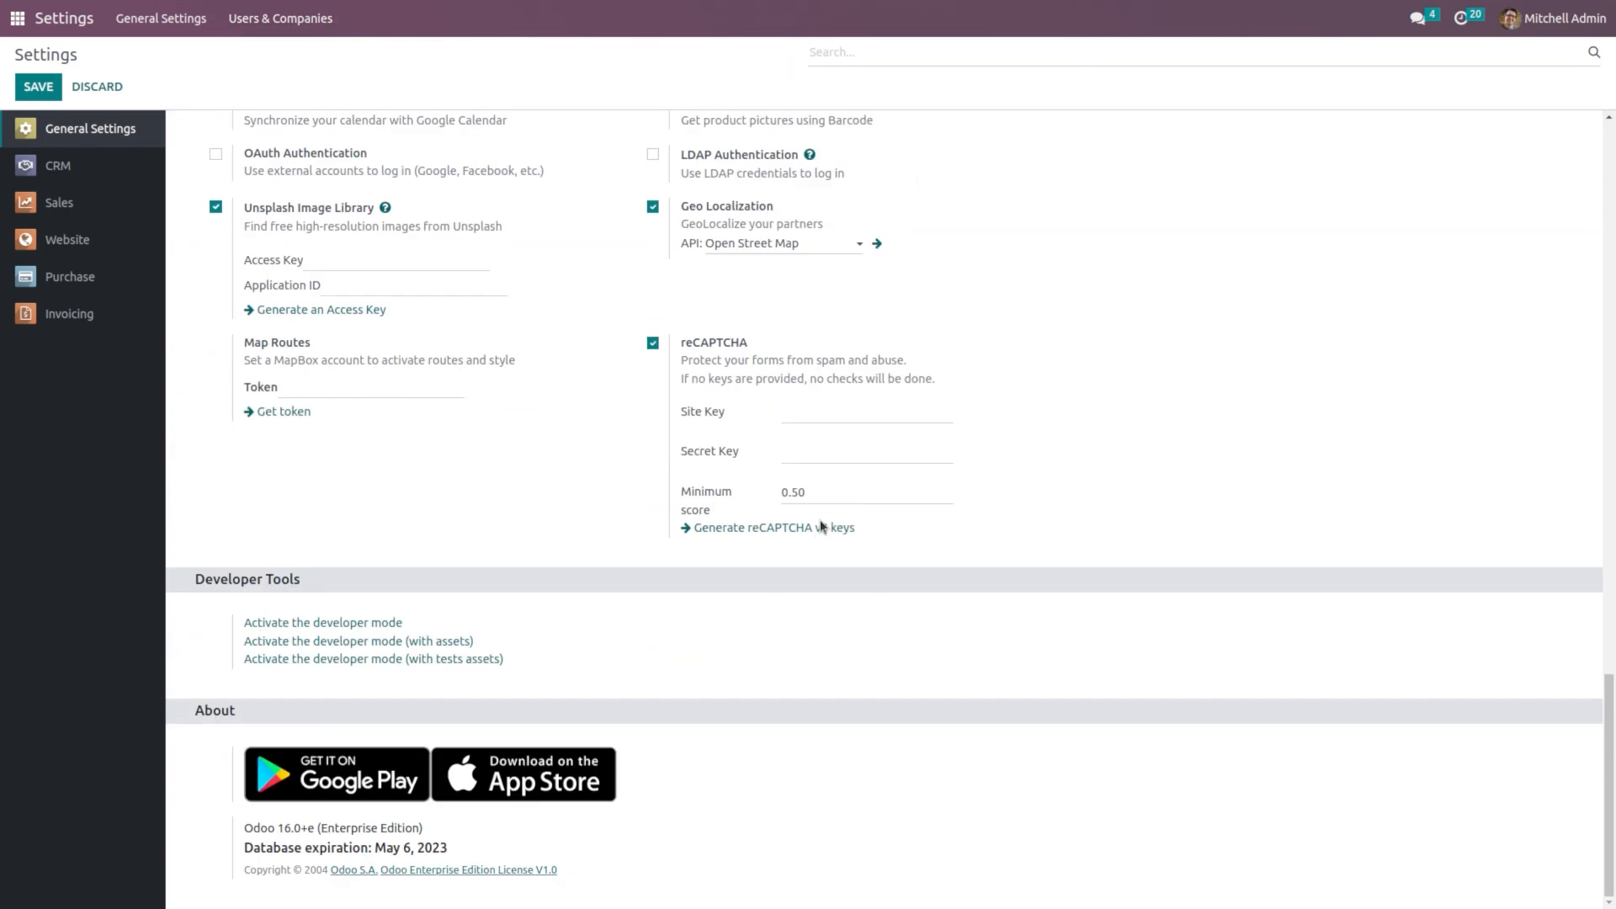
click(340, 624)
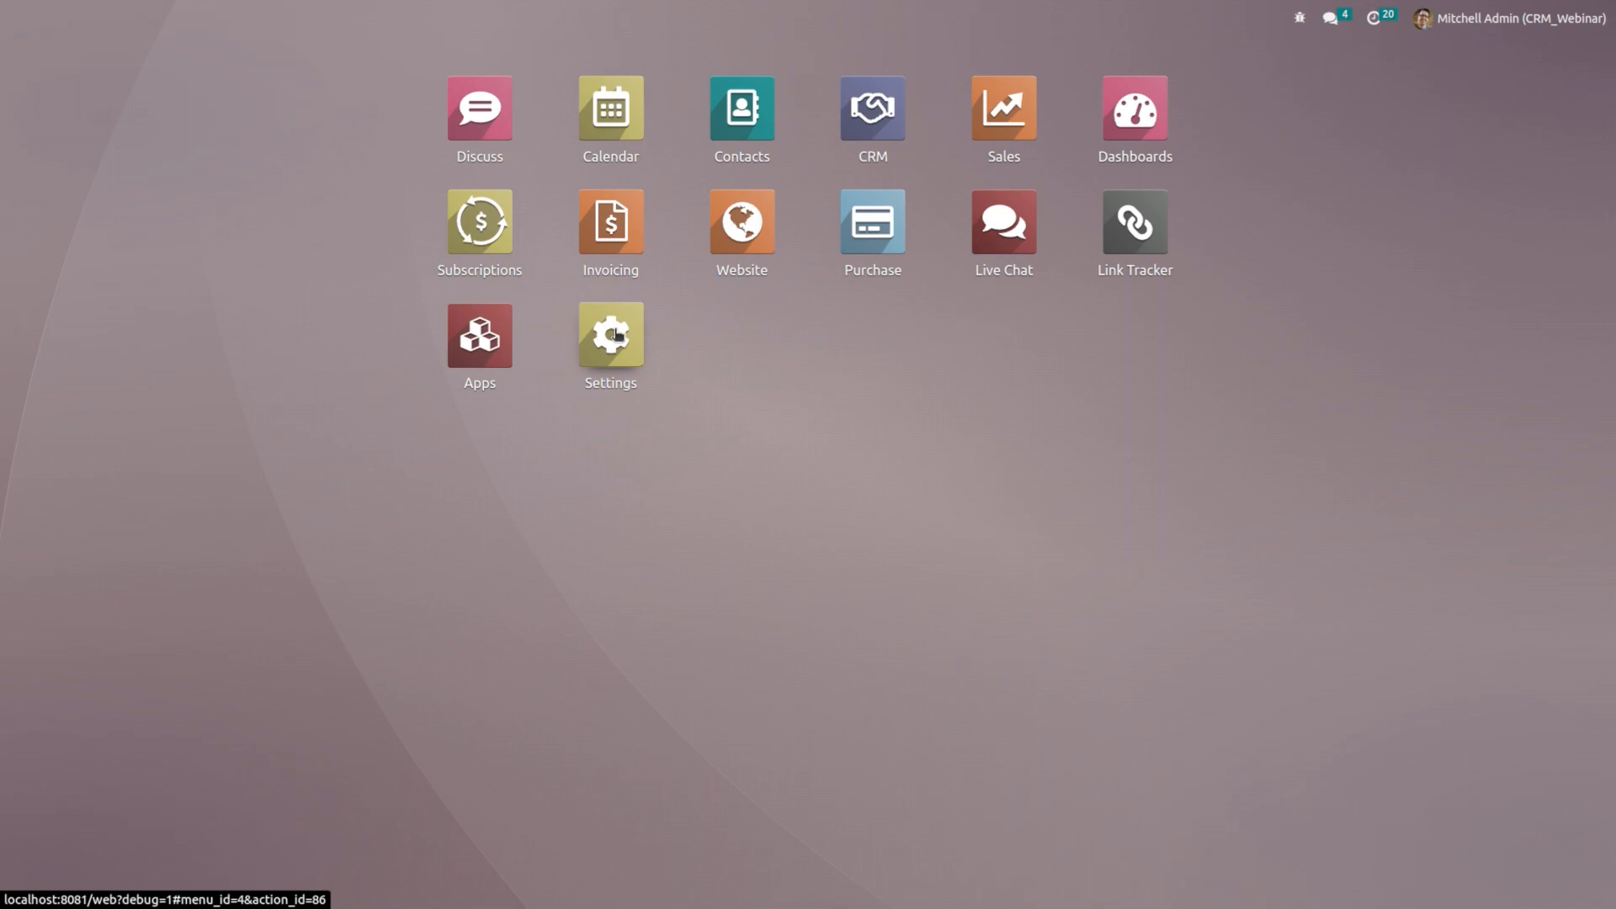
Step: Run Fetch Now on the 'demo' server under Technical > Incoming Mail Servers
click(616, 335)
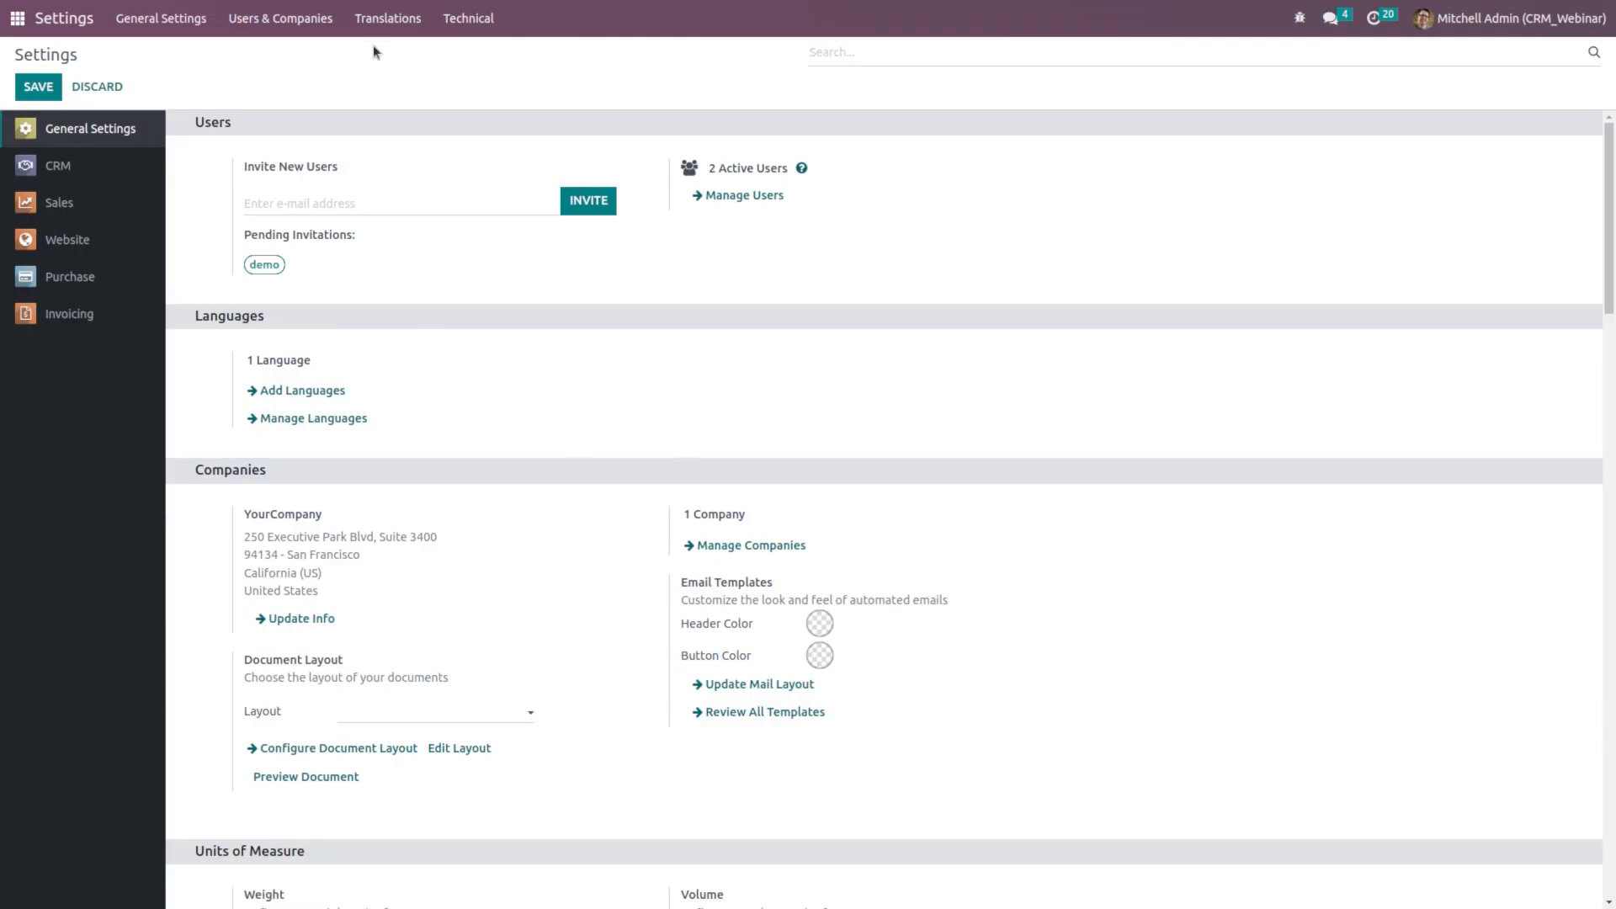
click(482, 18)
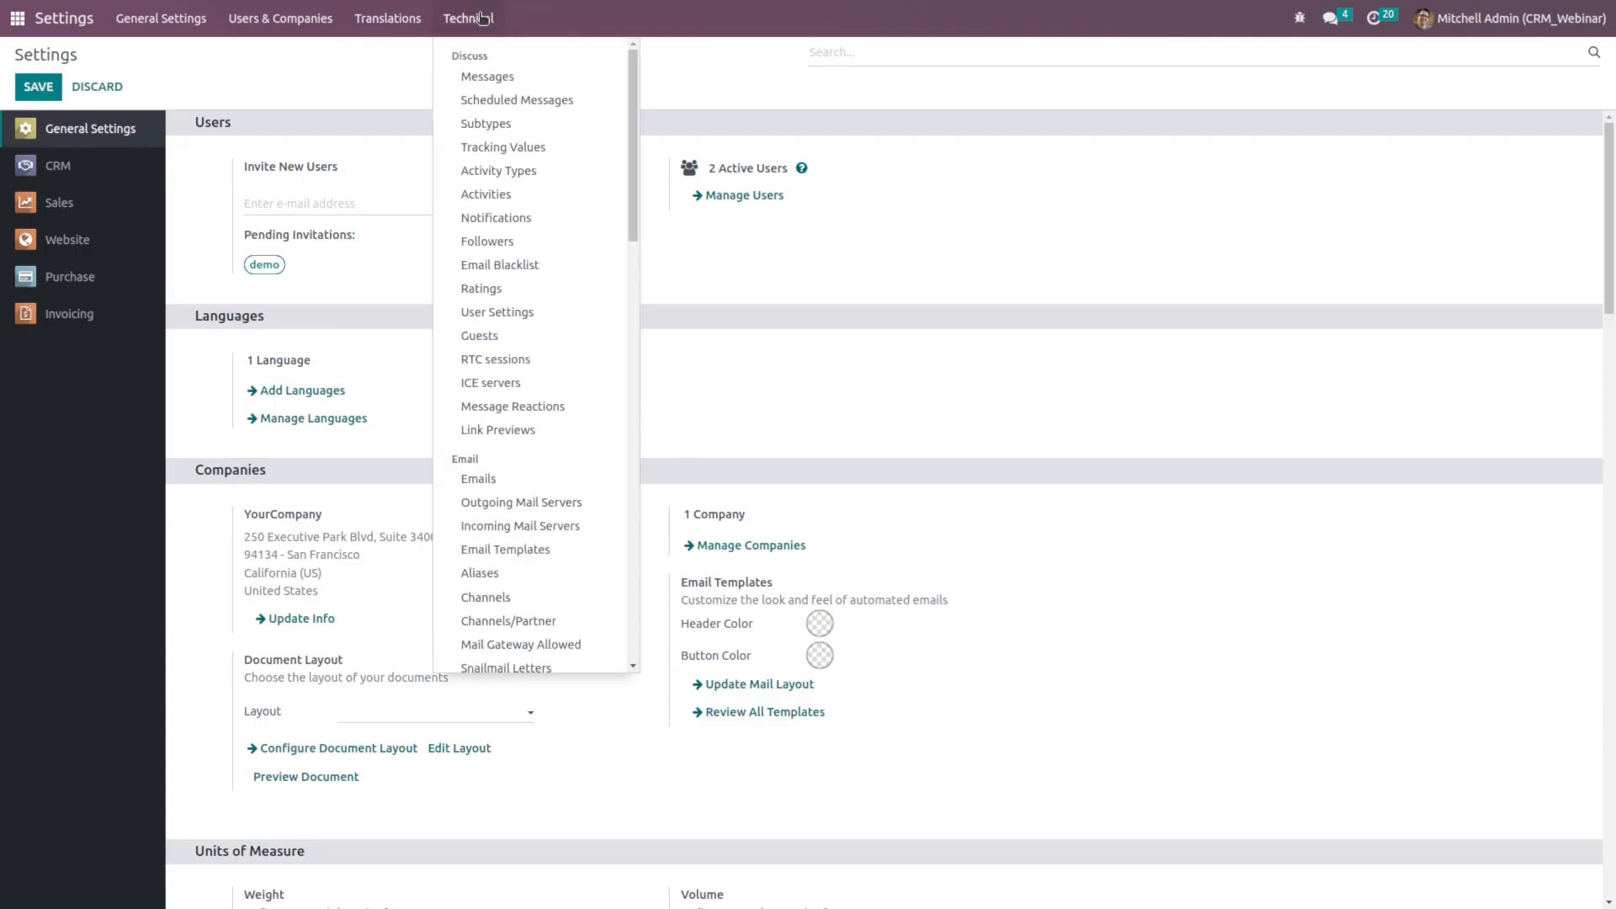
click(559, 528)
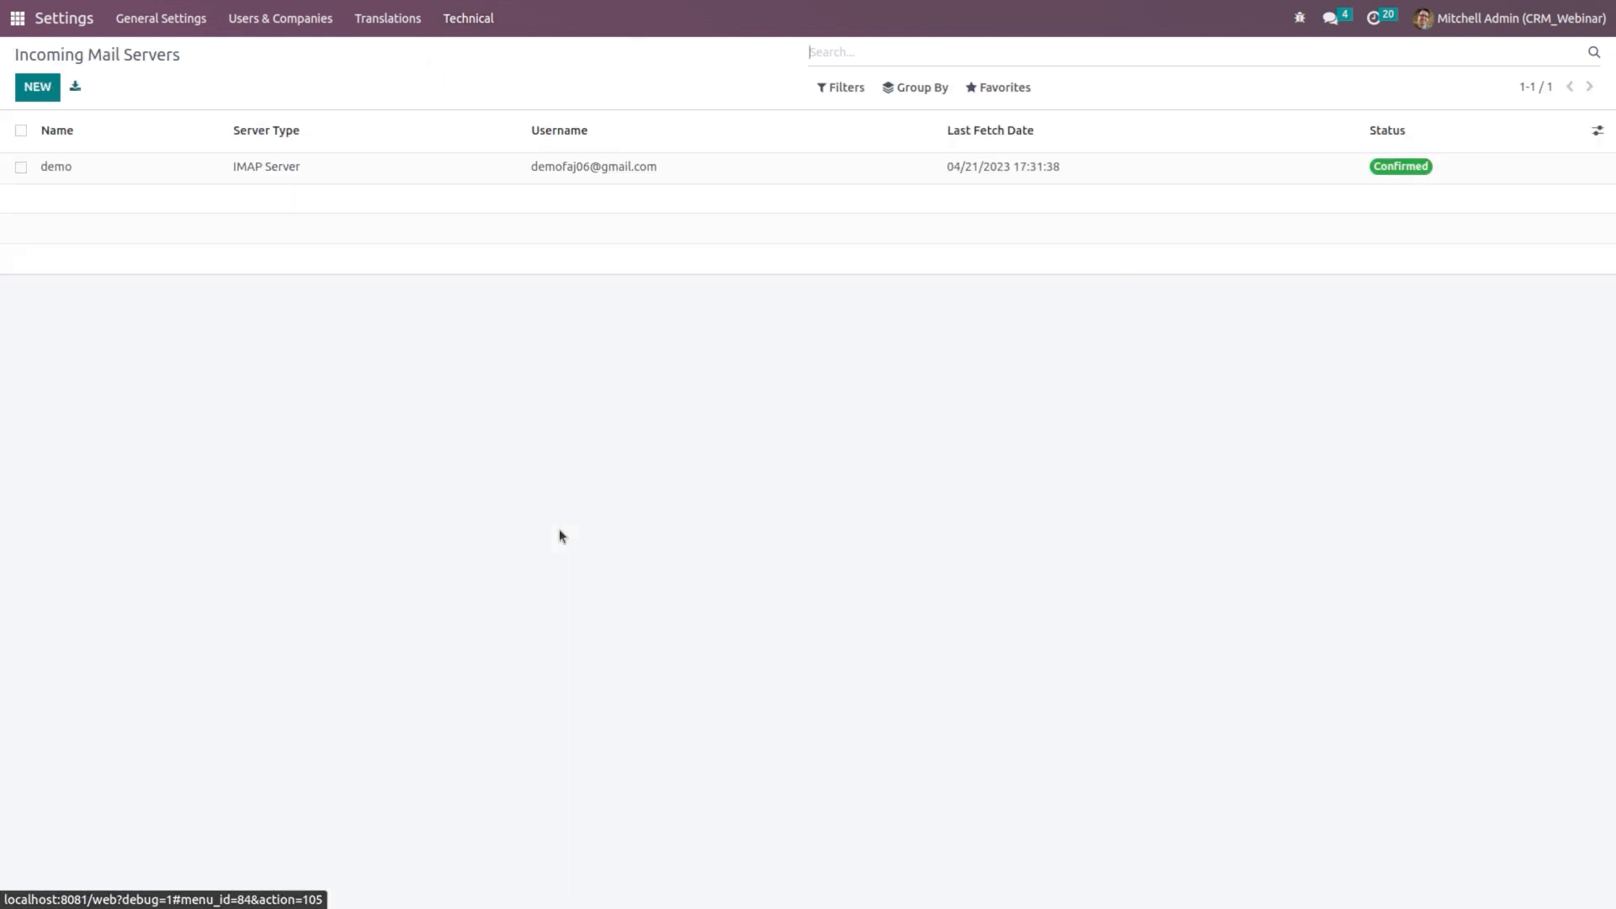
click(197, 165)
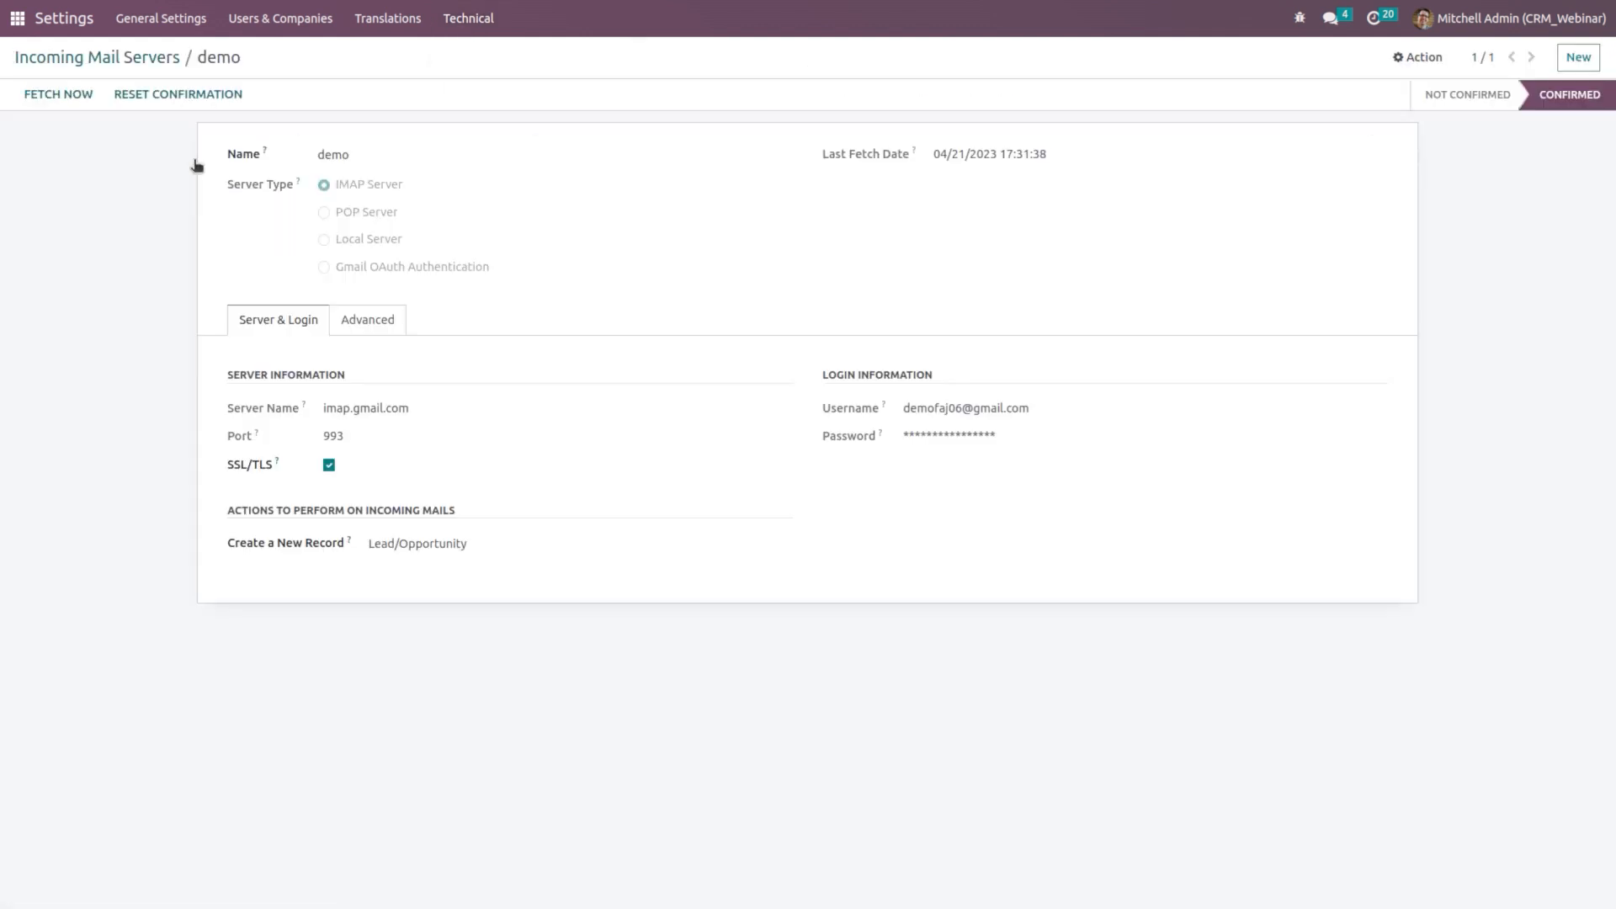
click(56, 95)
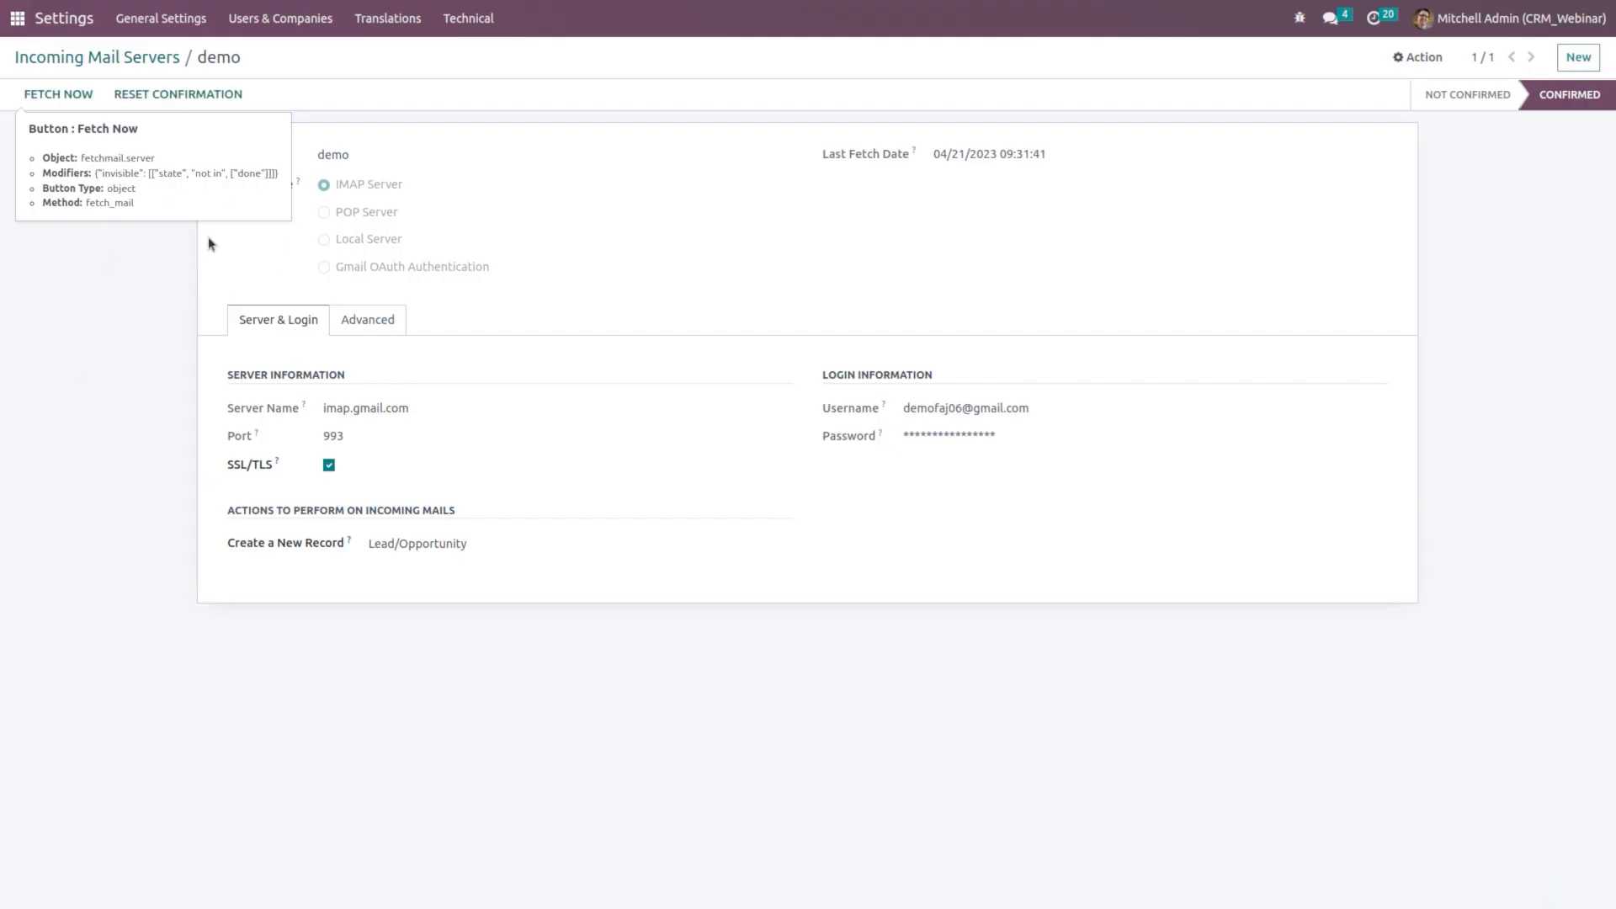
click(65, 30)
click(17, 26)
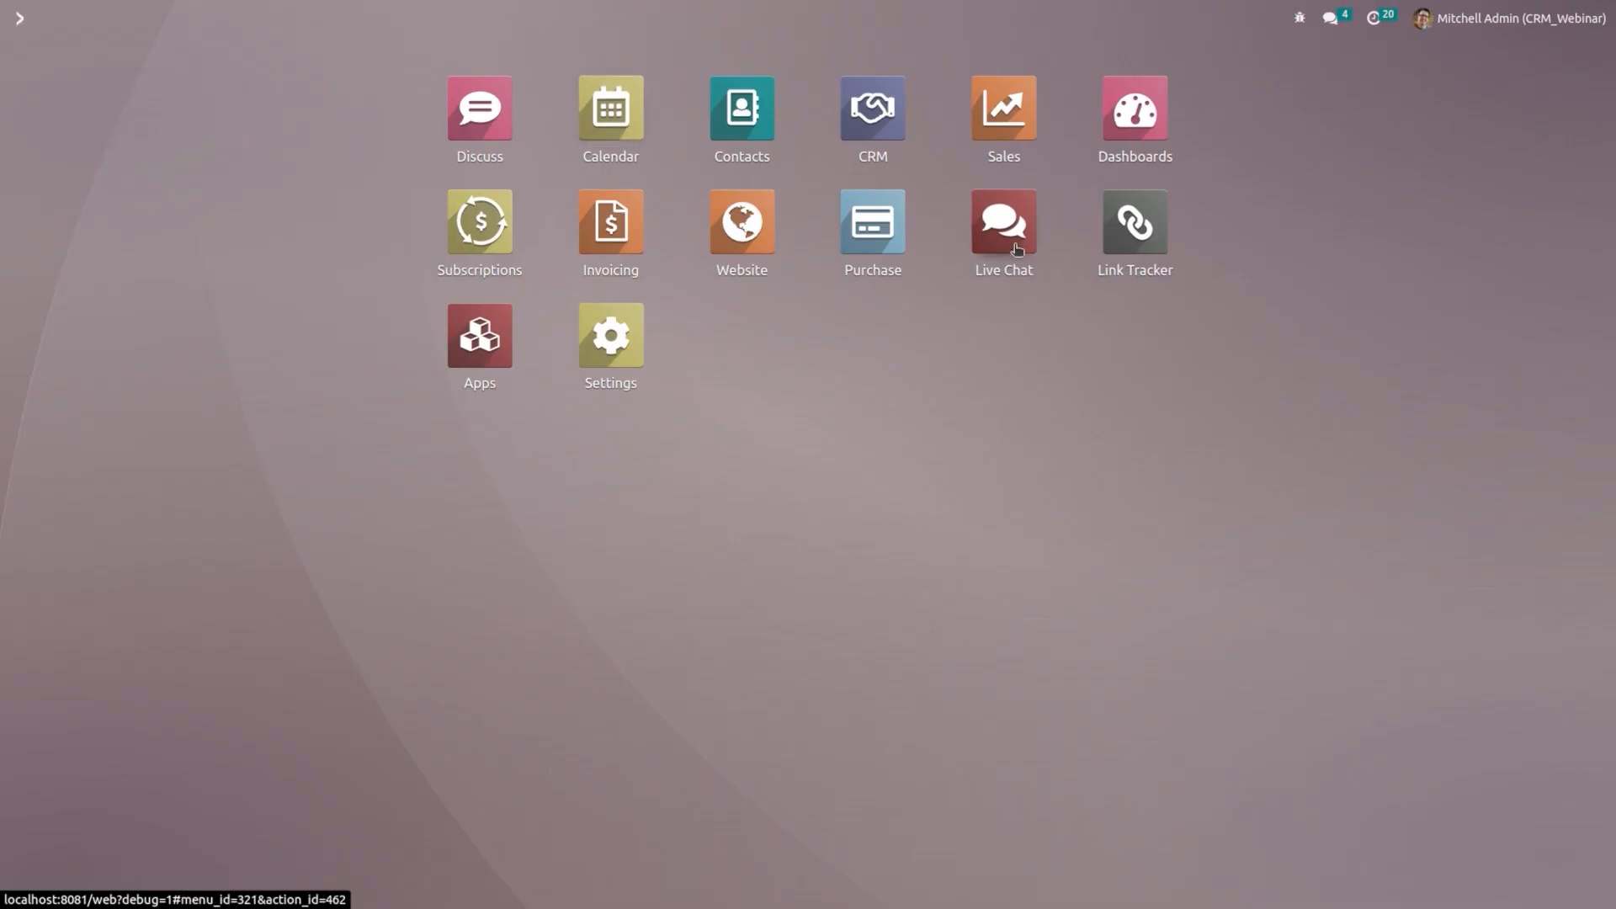
Step: Open the 'Price enquiry' lead created from the fetched email in the CRM Leads list
text(crm)
key(Return)
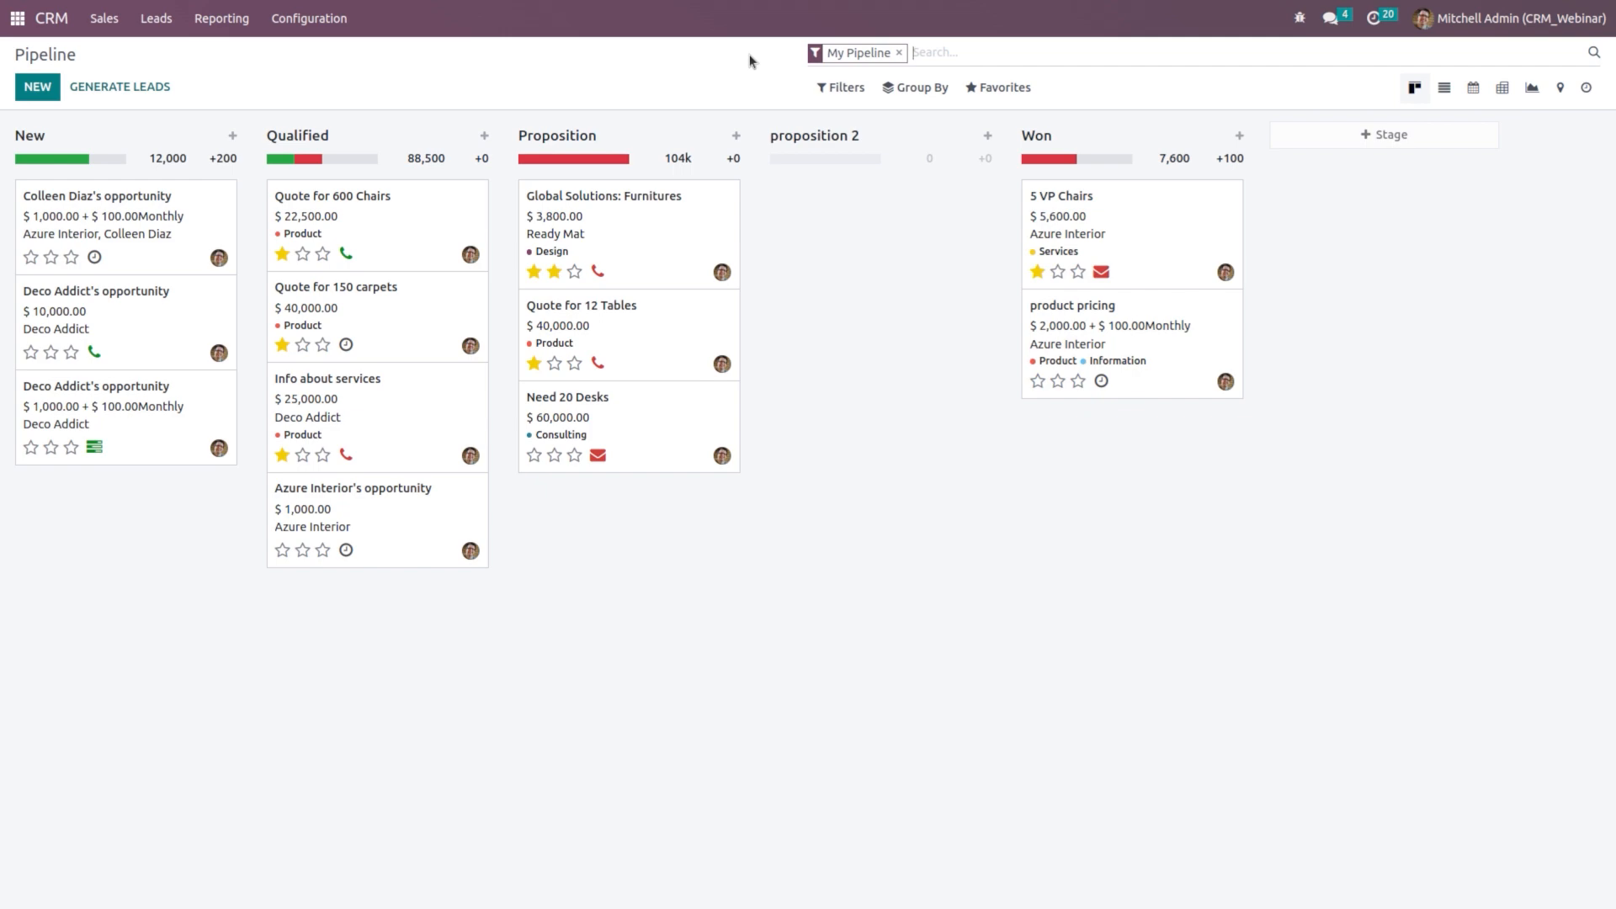
click(156, 17)
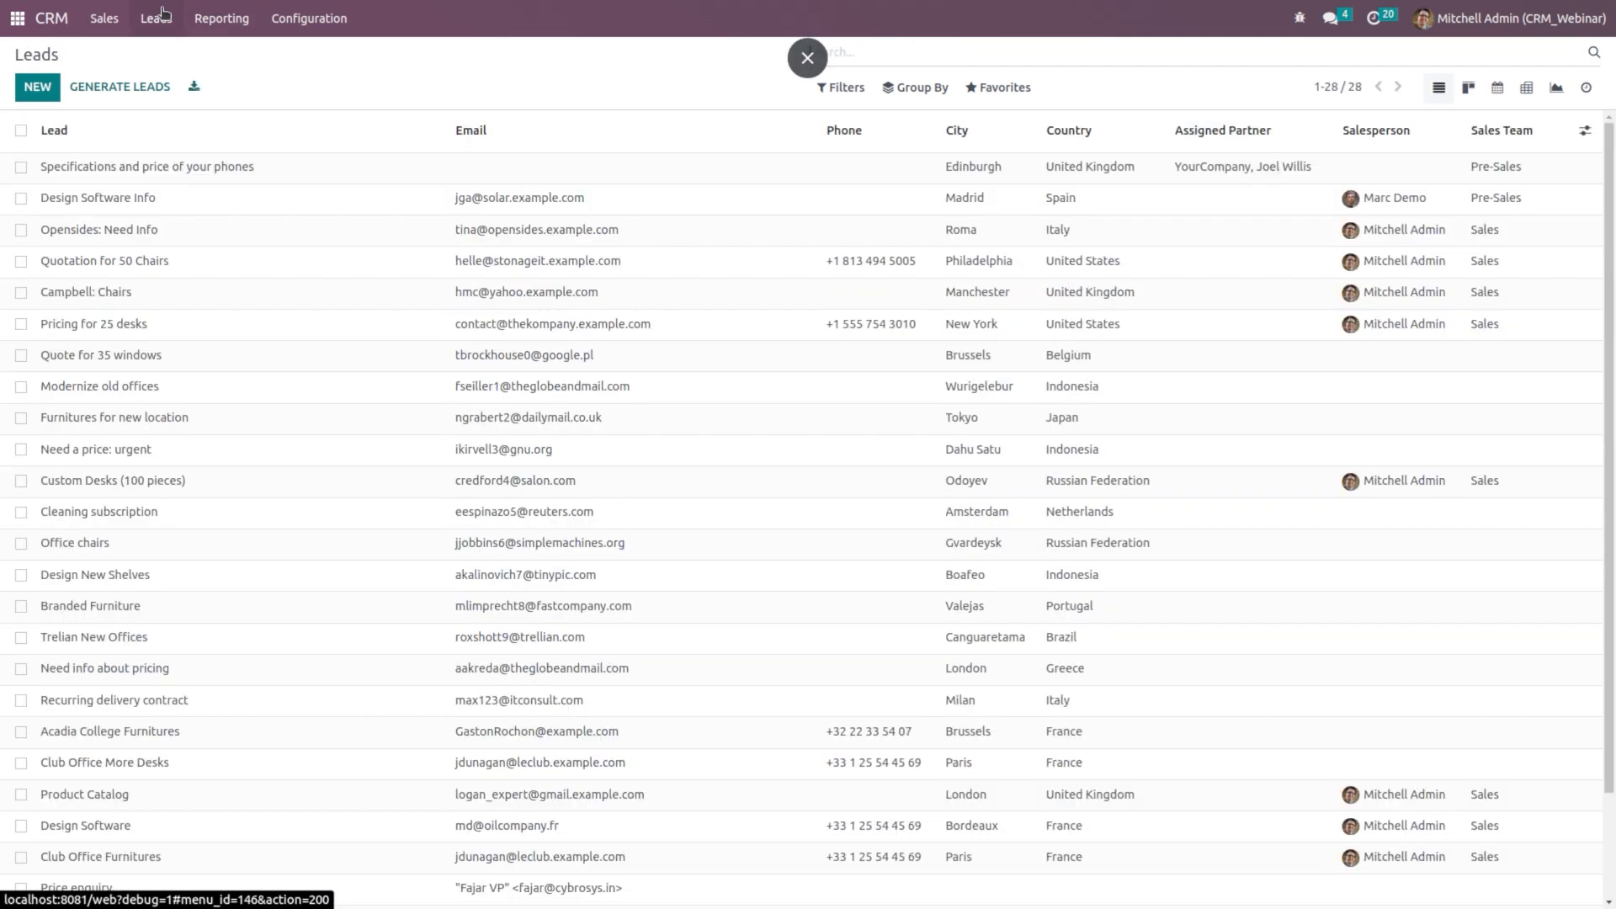
scroll(336, 477, down, 2)
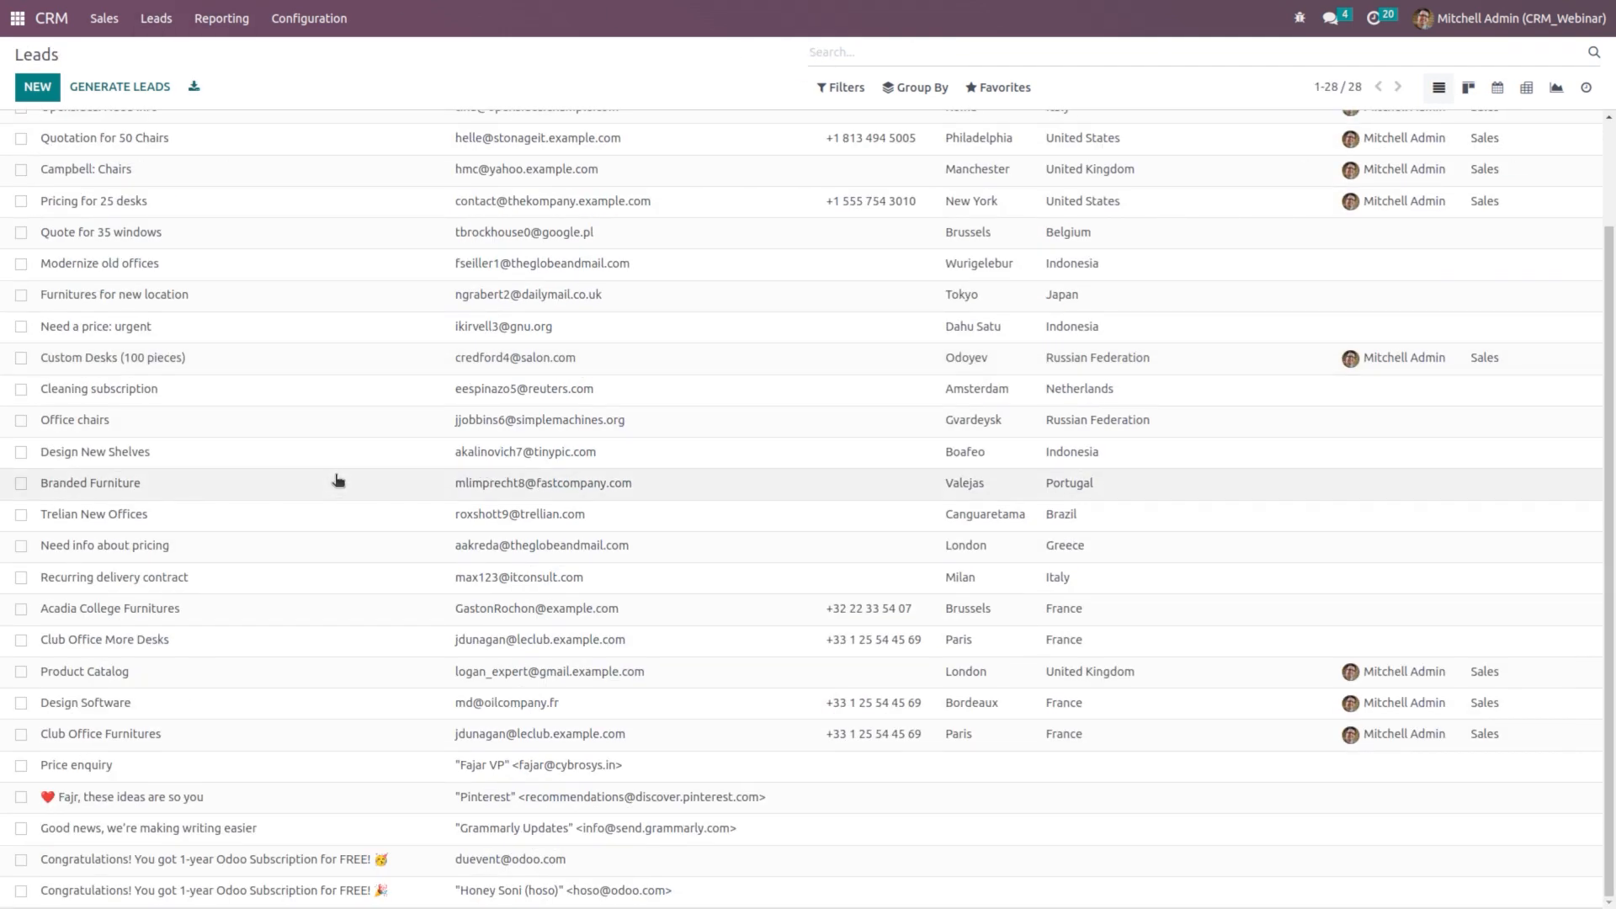
scroll(338, 481, up, 1)
scroll(339, 480, down, 1)
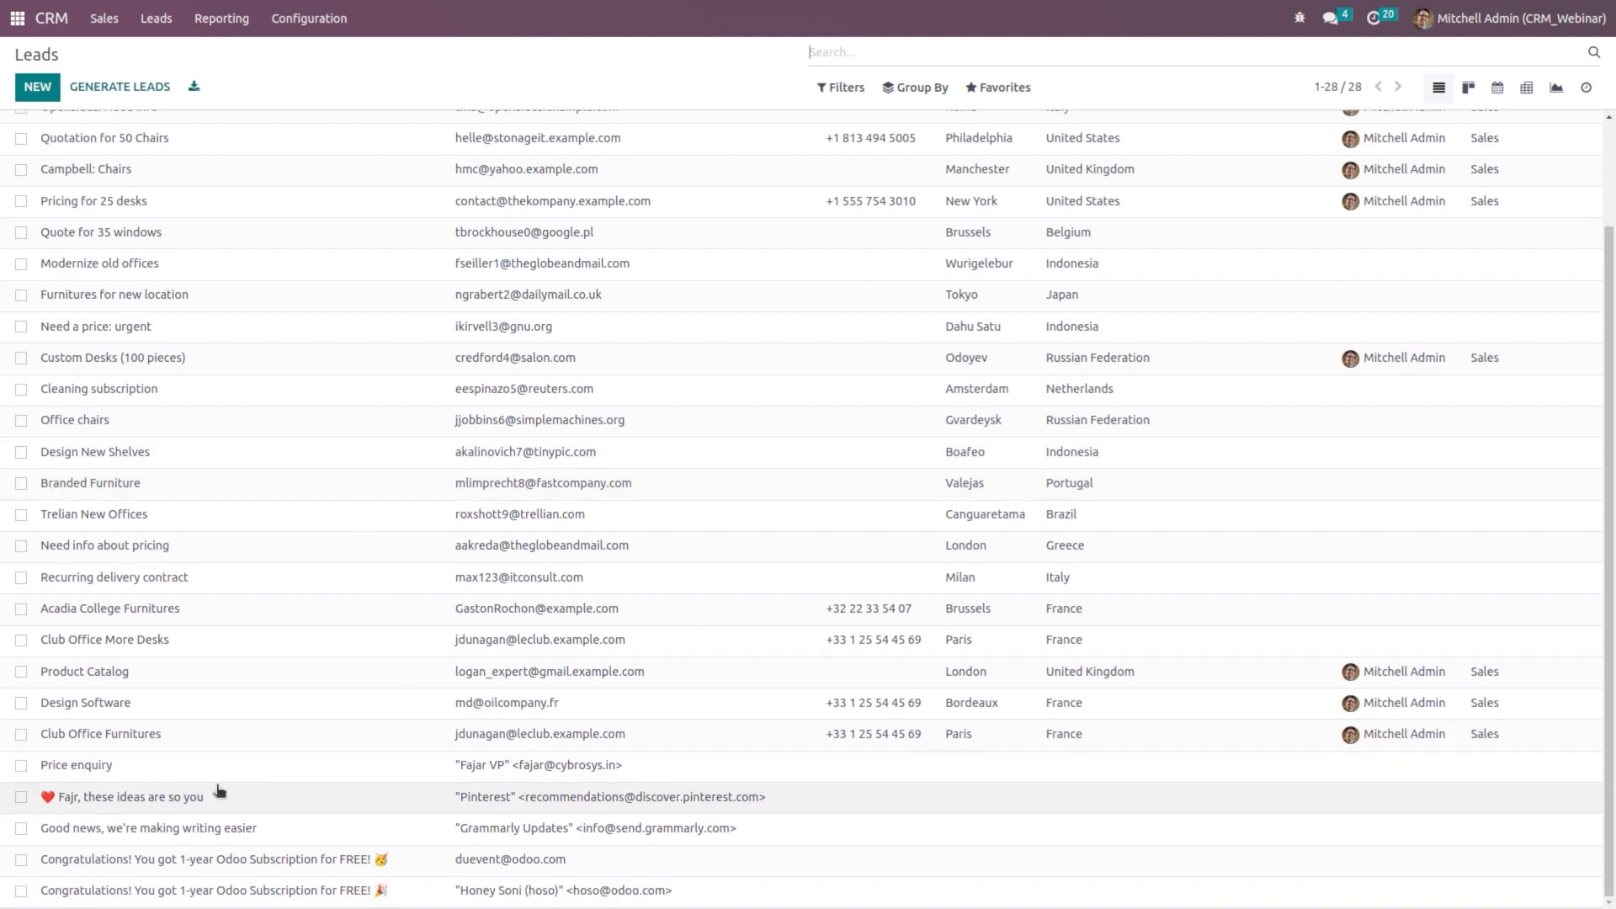
click(166, 772)
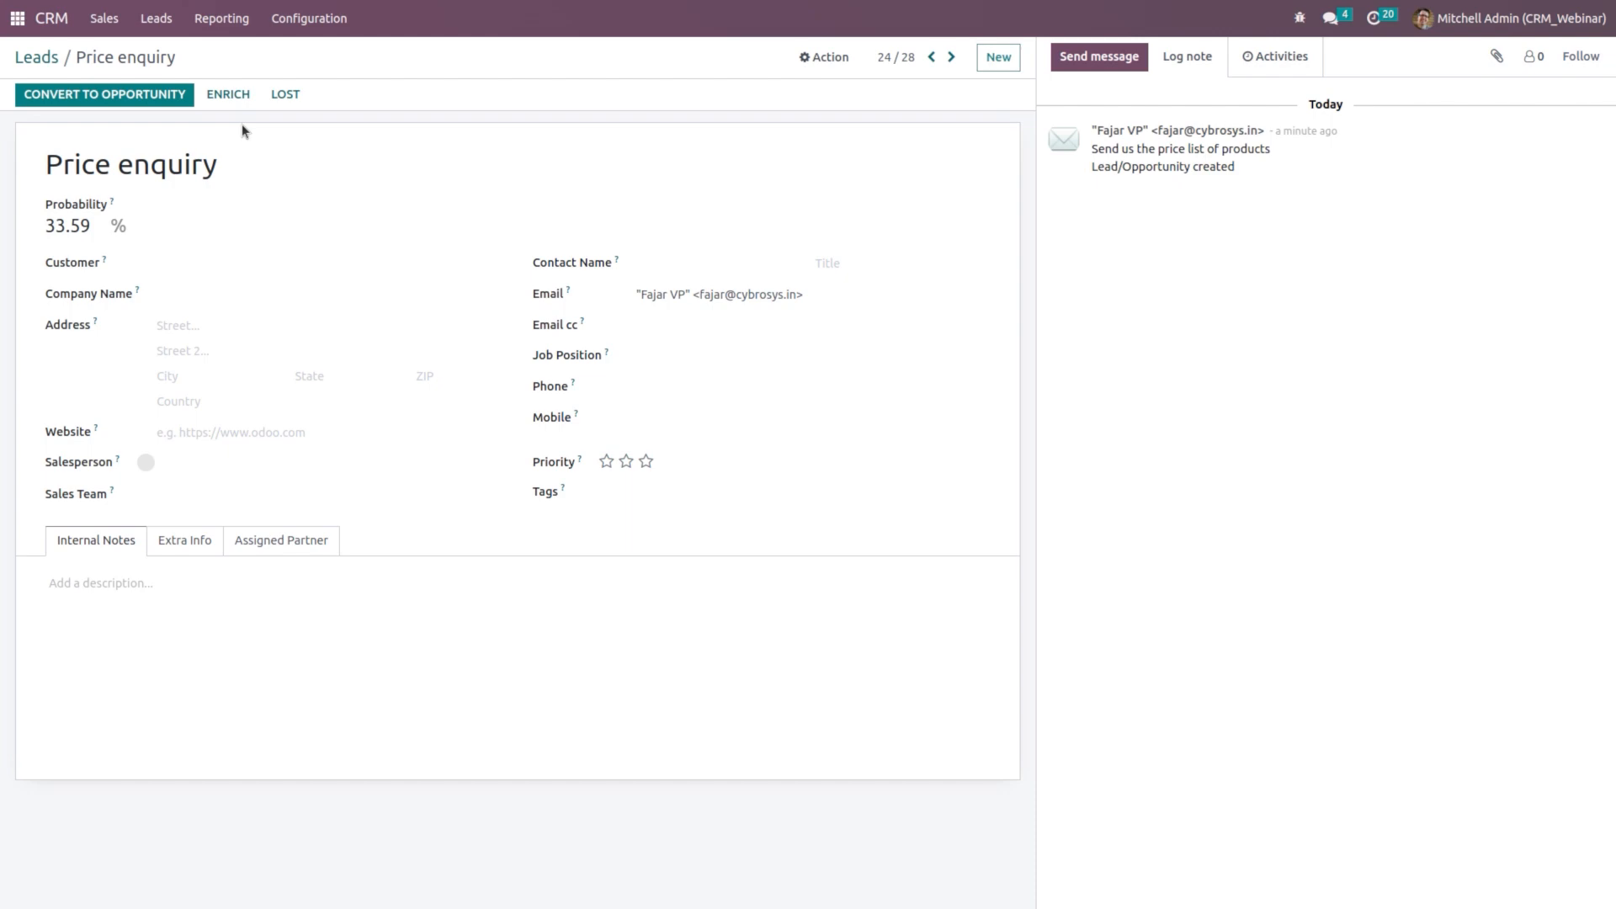
Step: Open the Website app, dismiss the live chat, and go to the Contact us page
click(10, 25)
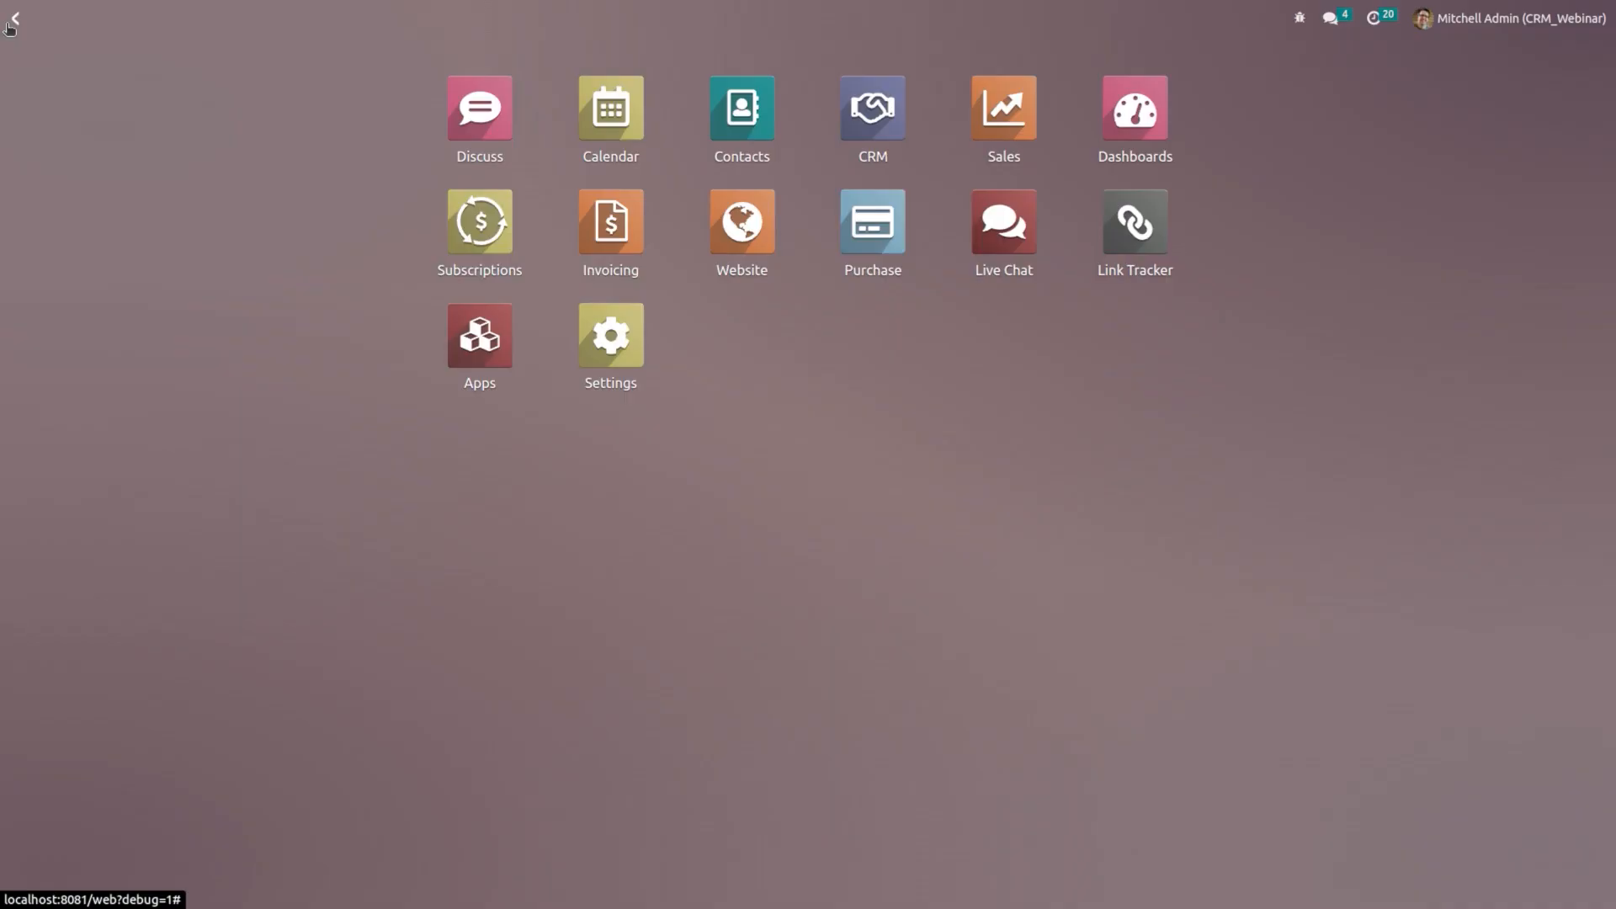
text(web)
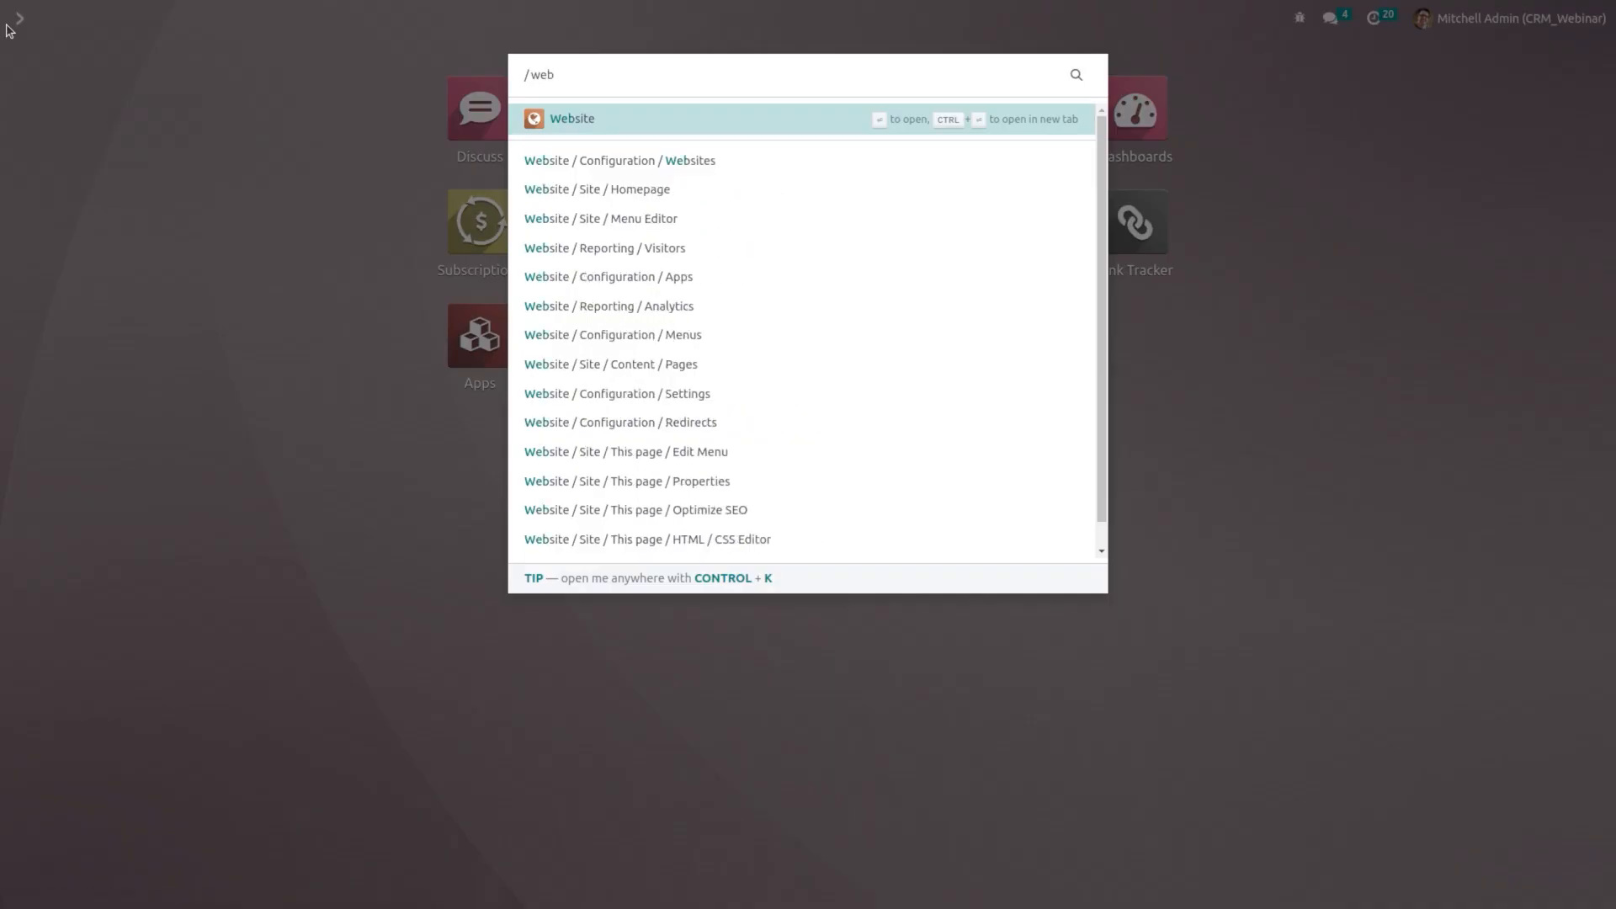
key(Return)
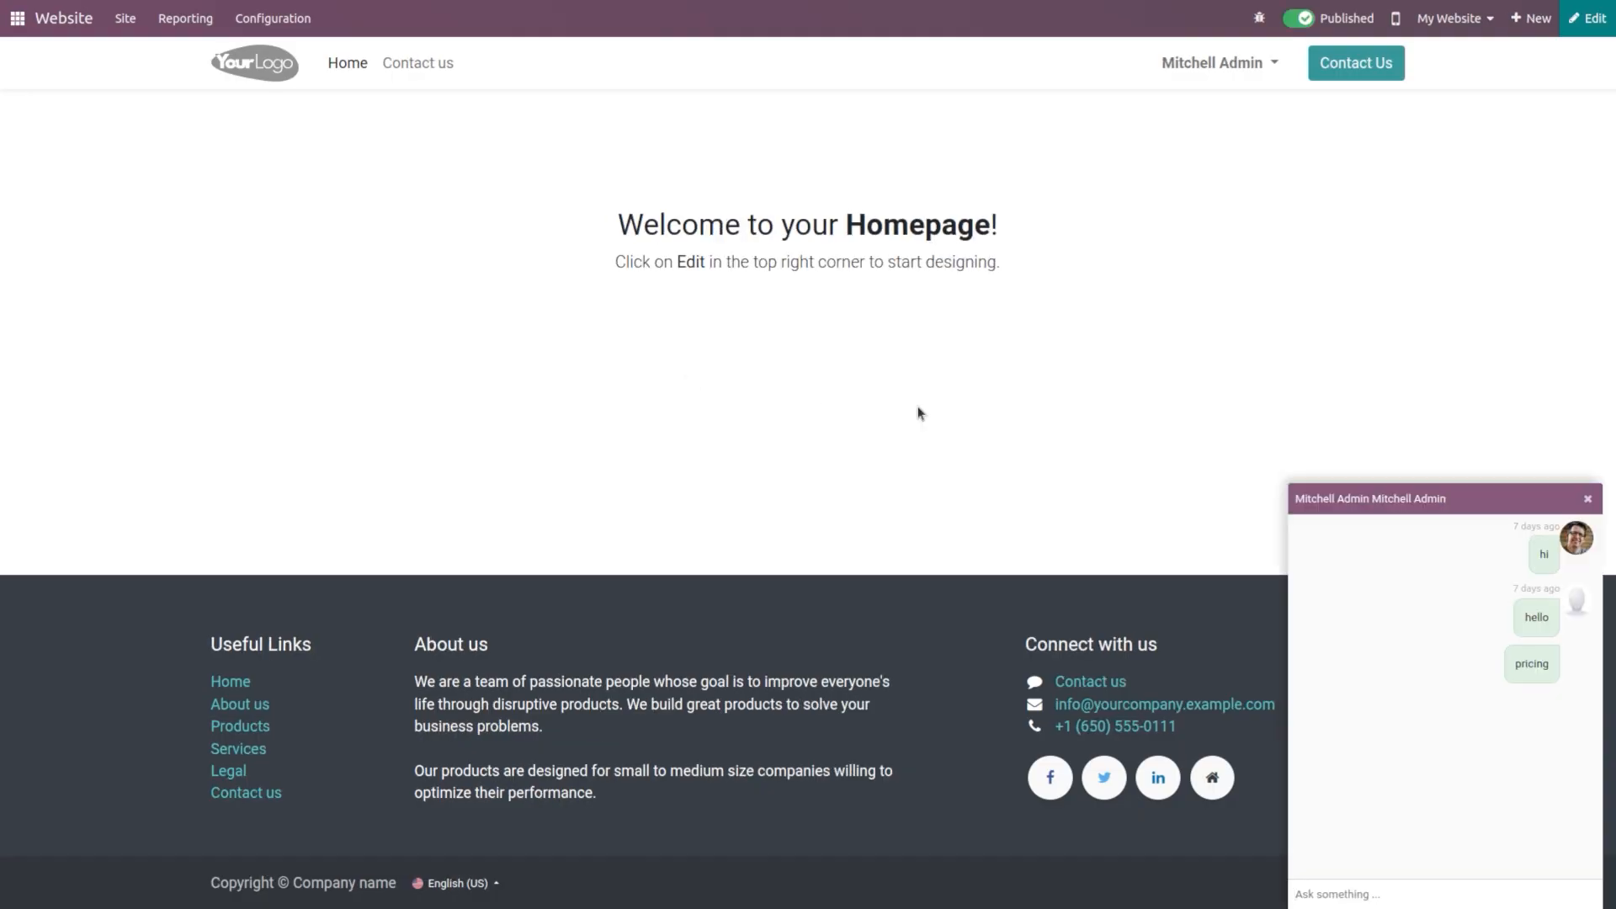
click(1588, 498)
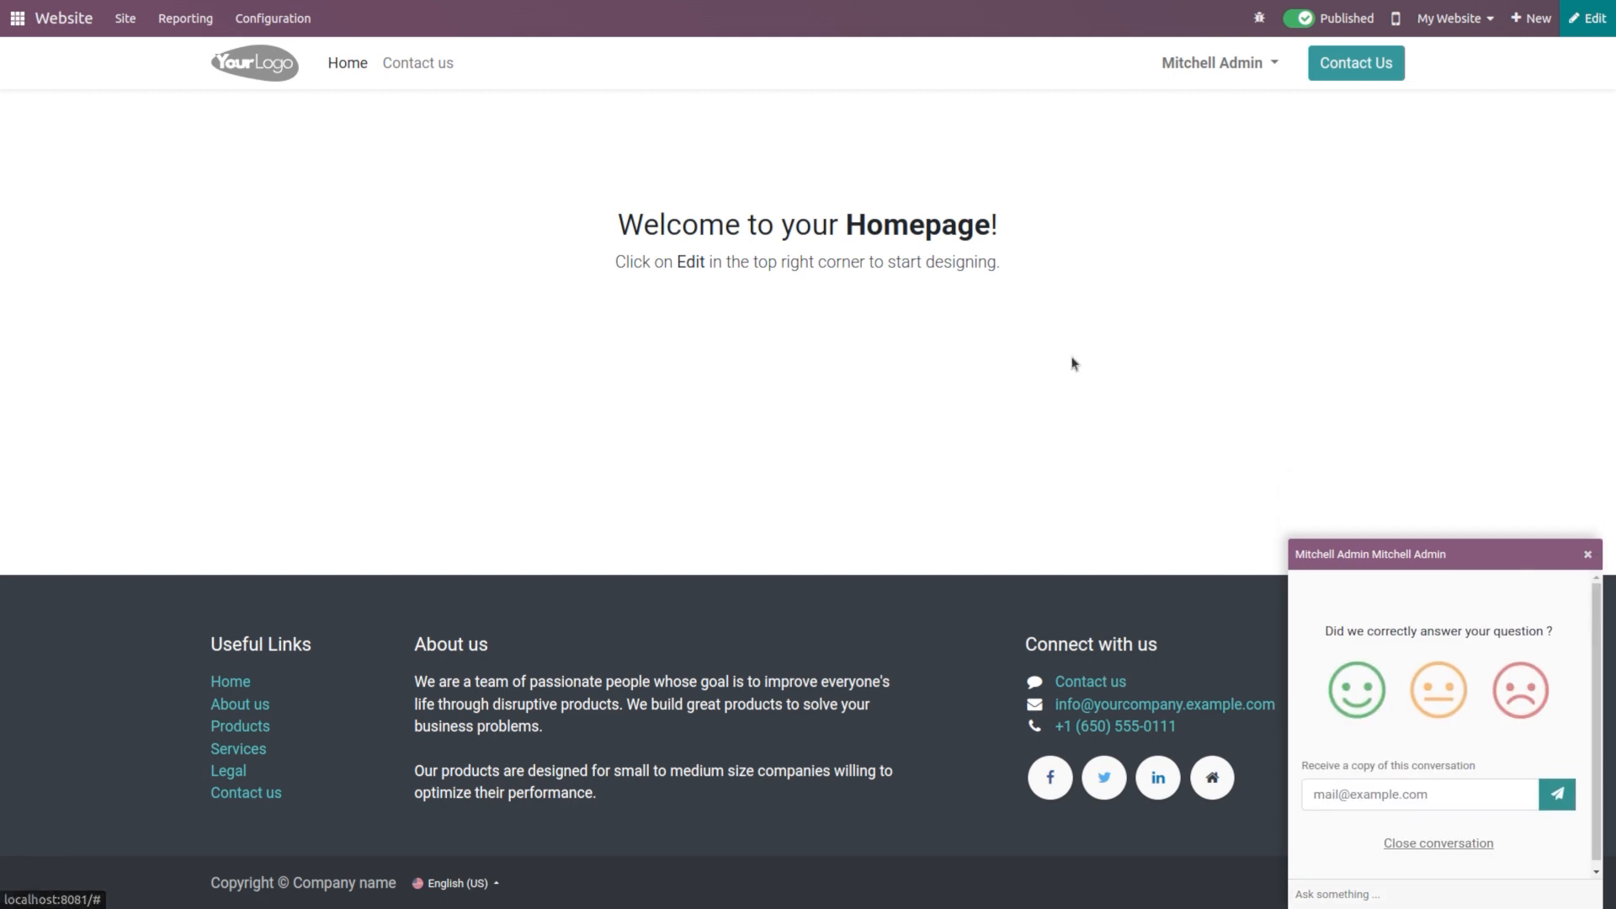
click(1587, 556)
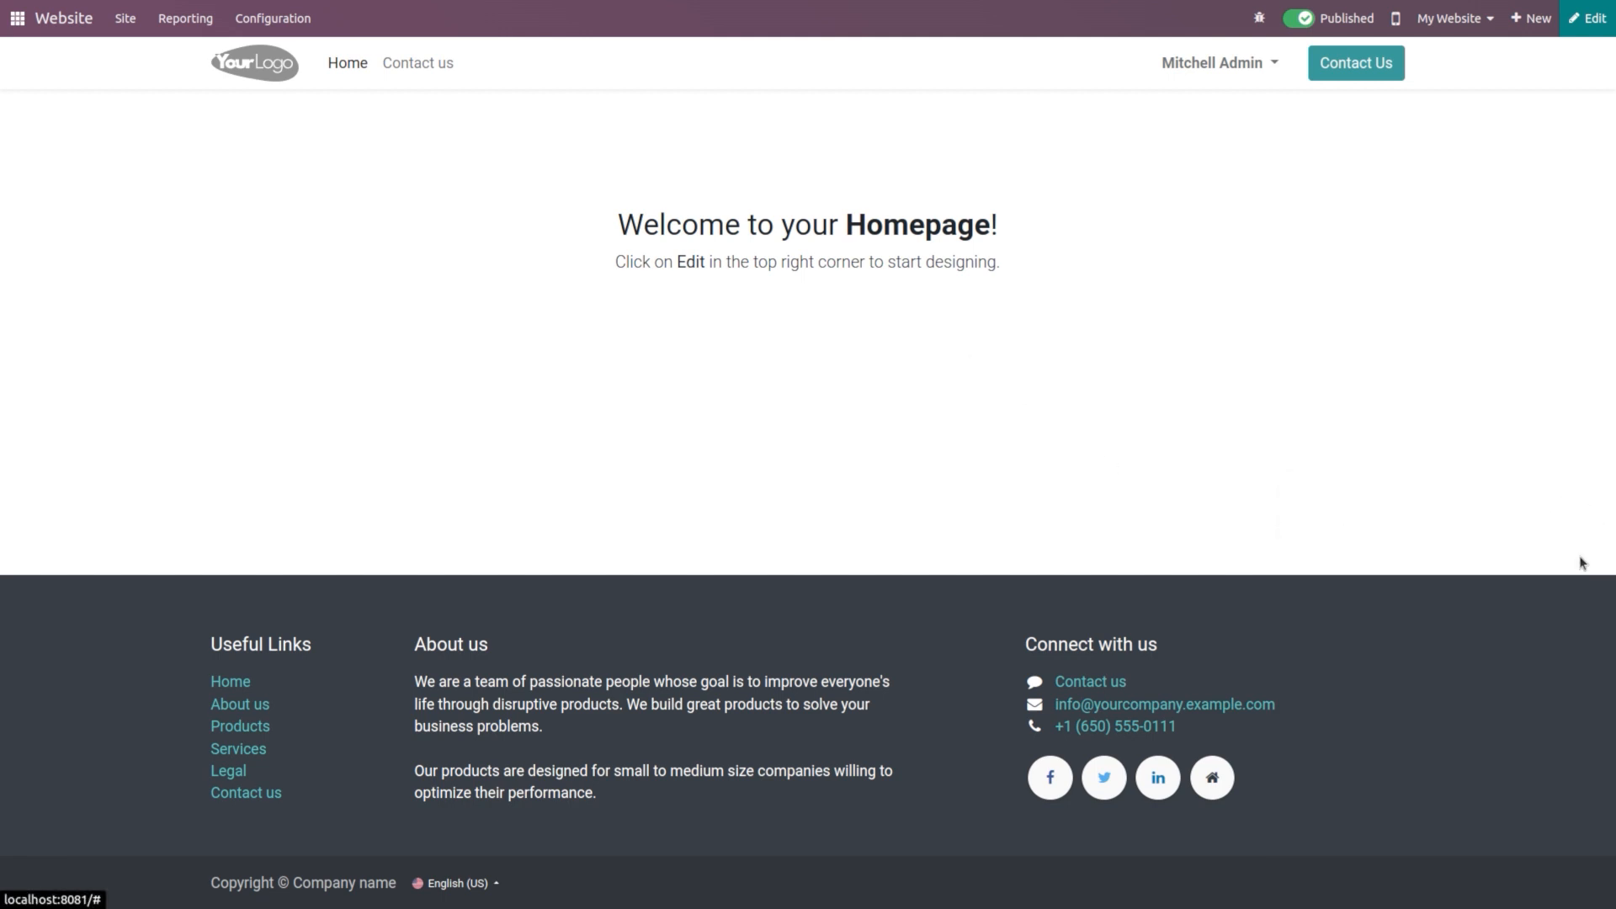
click(1347, 77)
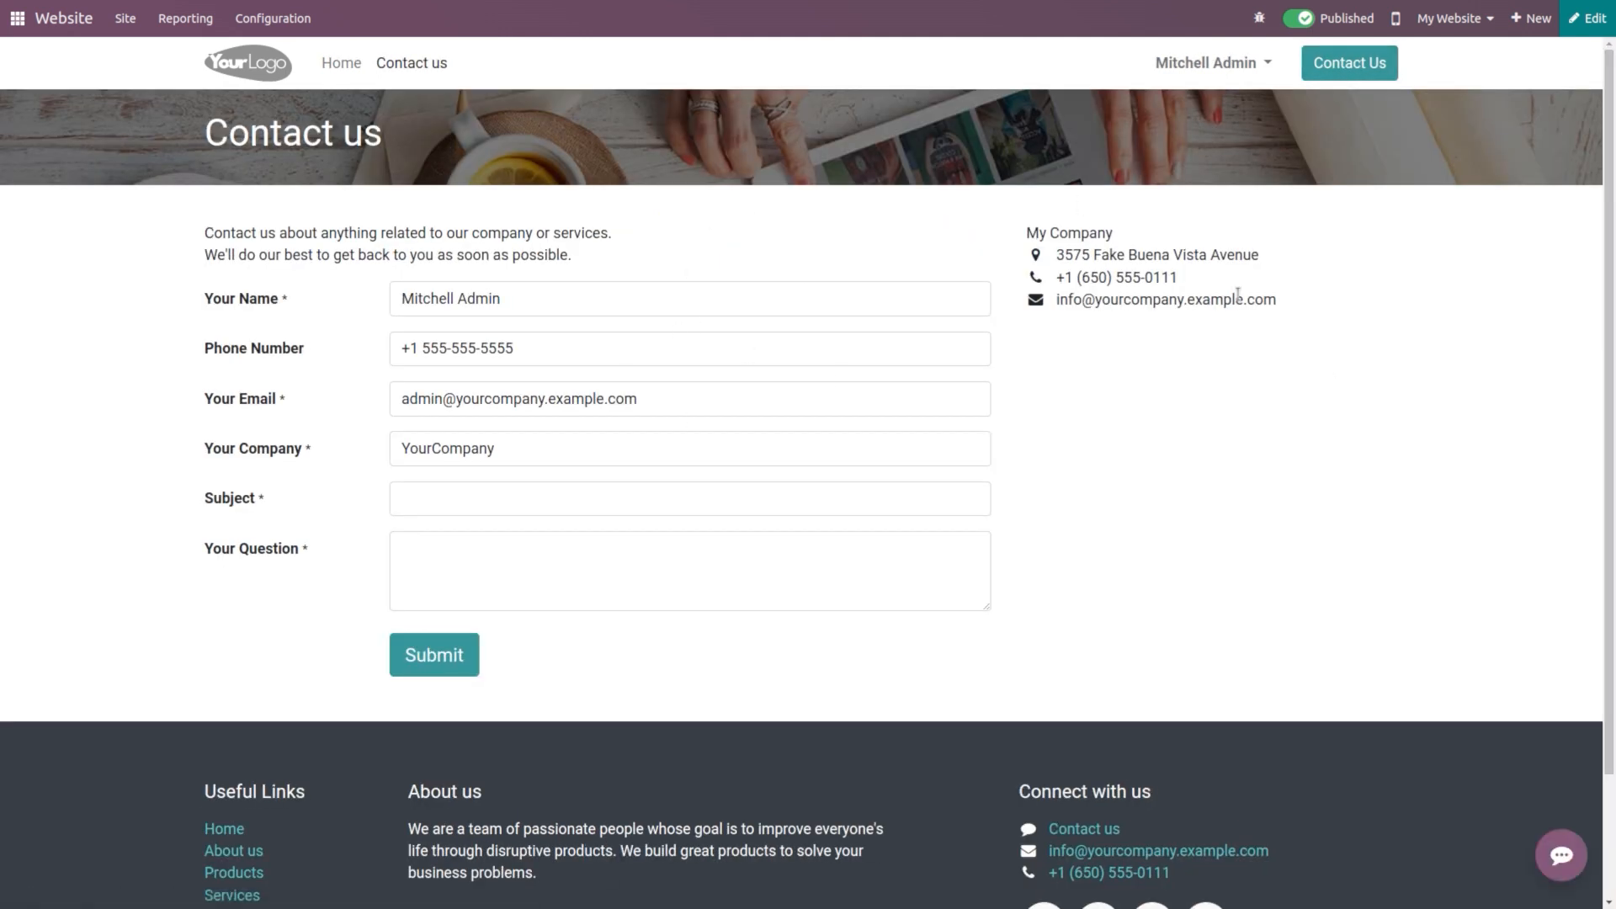
Step: Clear the prefilled name, phone, email and company fields on the Contact us form
click(867, 305)
double_click(866, 304)
key(ctrl+a)
key(BackSpace)
click(871, 353)
key(BackSpace)
key(BackSpace)
key(BackSpace)
key(BackSpace)
key(BackSpace)
key(BackSpace)
key(BackSpace)
key(BackSpace)
key(BackSpace)
key(BackSpace)
key(BackSpace)
key(BackSpace)
key(BackSpace)
key(BackSpace)
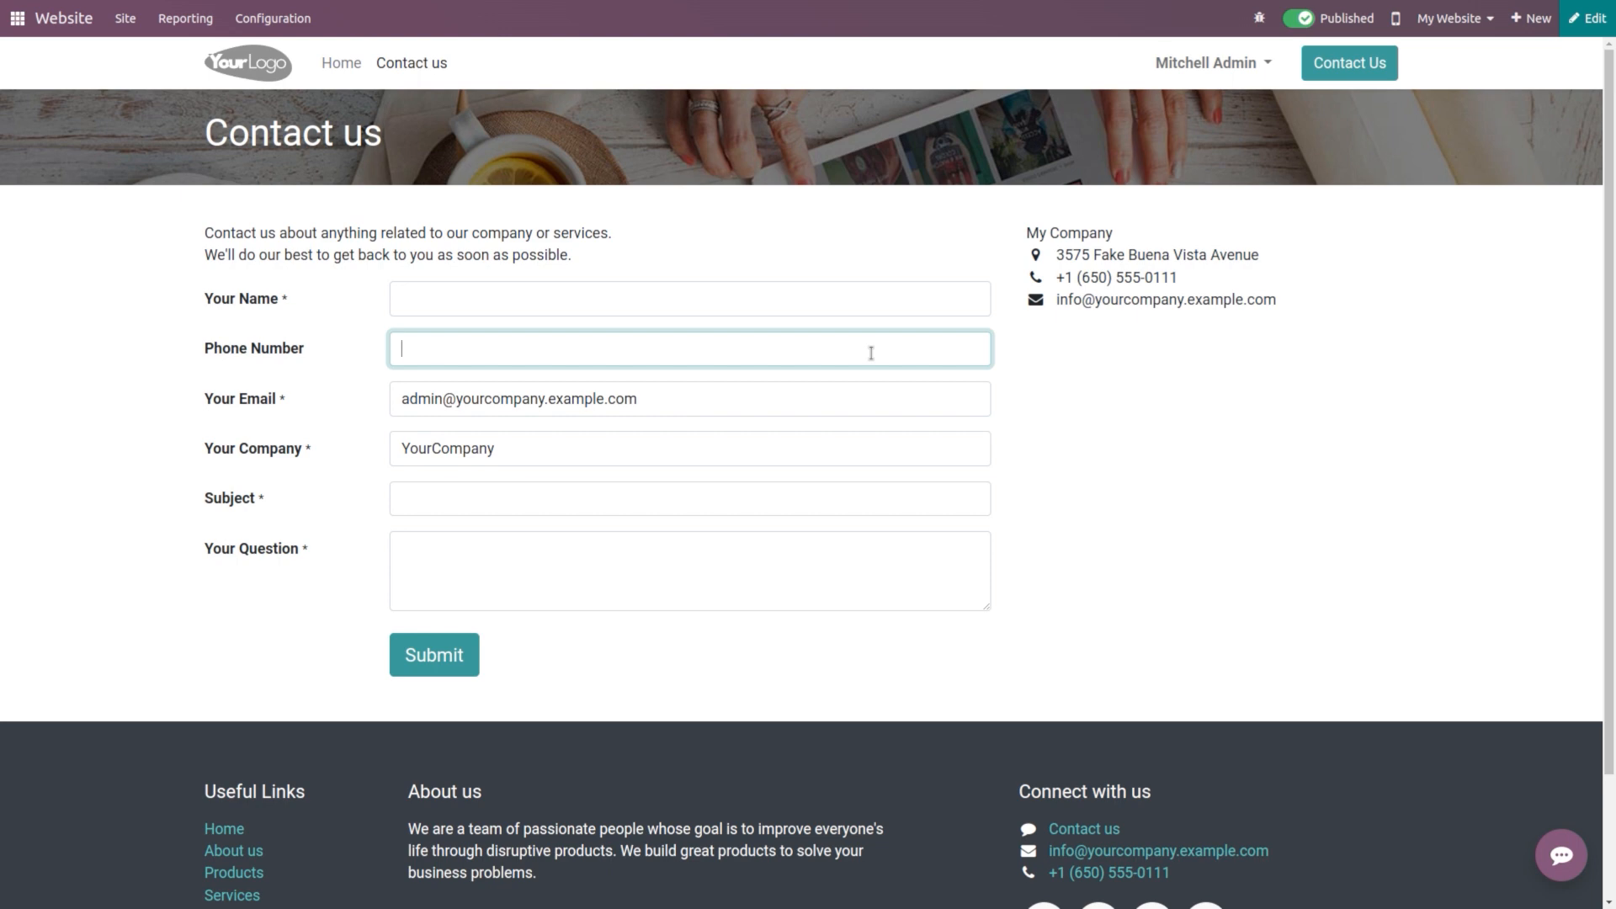
click(856, 391)
key(BackSpace)
key(BackSpace)
key(BackSpace)
key(BackSpace)
key(BackSpace)
key(BackSpace)
key(BackSpace)
key(BackSpace)
key(BackSpace)
key(BackSpace)
key(BackSpace)
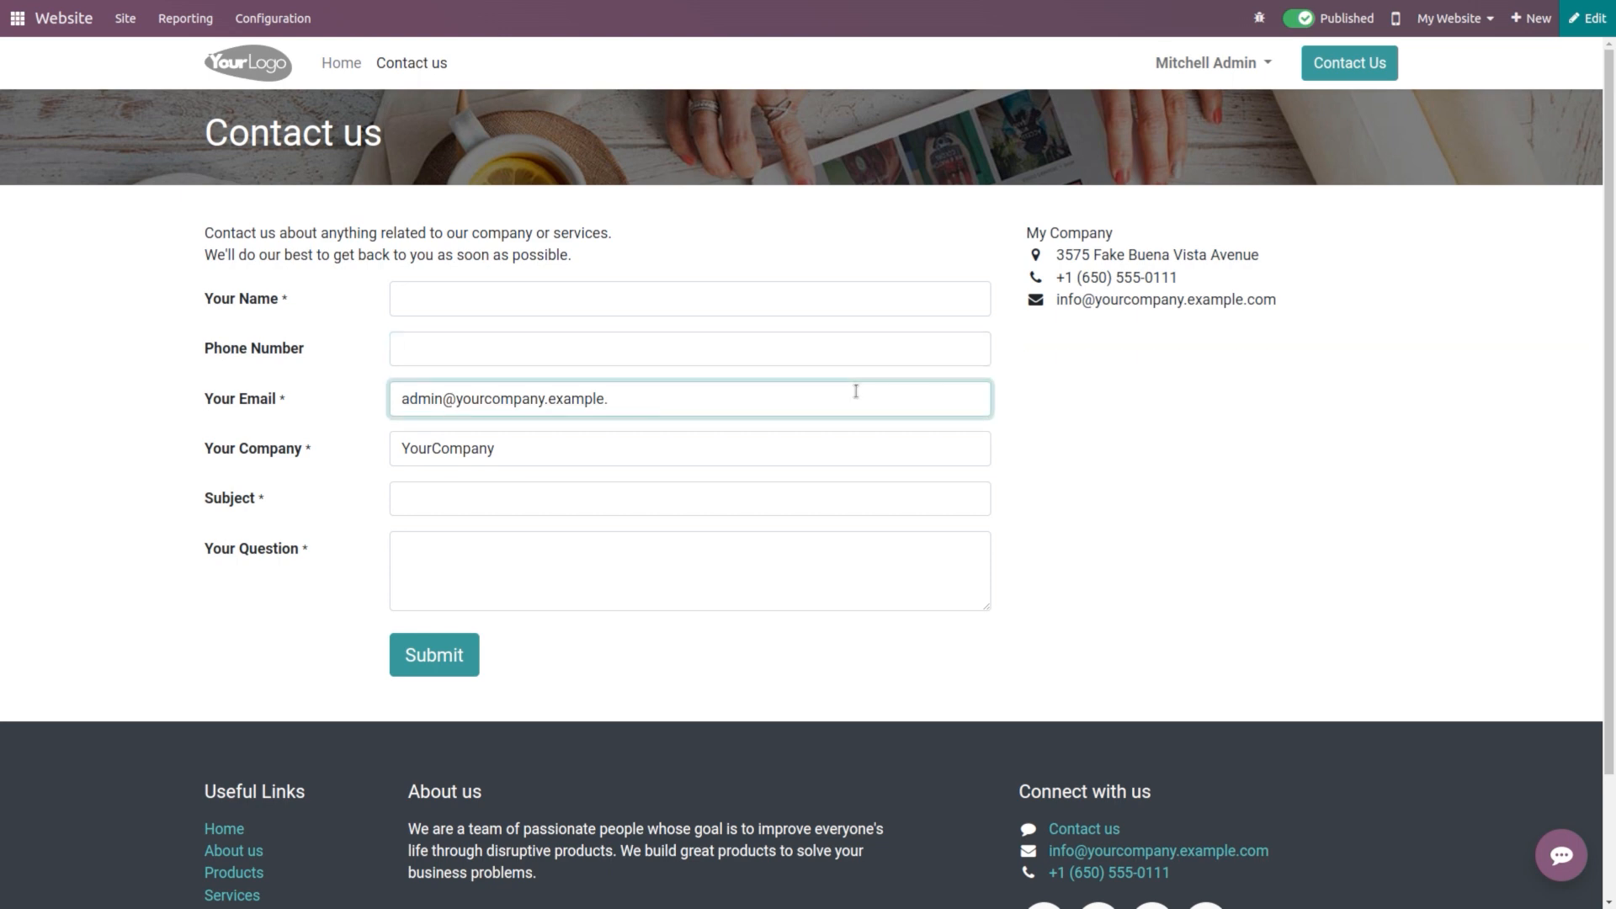
key(BackSpace)
key(BackSpace)
key(BackSpace)
key(BackSpace)
key(BackSpace)
key(BackSpace)
key(BackSpace)
key(BackSpace)
key(BackSpace)
key(BackSpace)
key(BackSpace)
key(BackSpace)
key(BackSpace)
key(BackSpace)
key(BackSpace)
key(BackSpace)
key(BackSpace)
key(BackSpace)
click(853, 435)
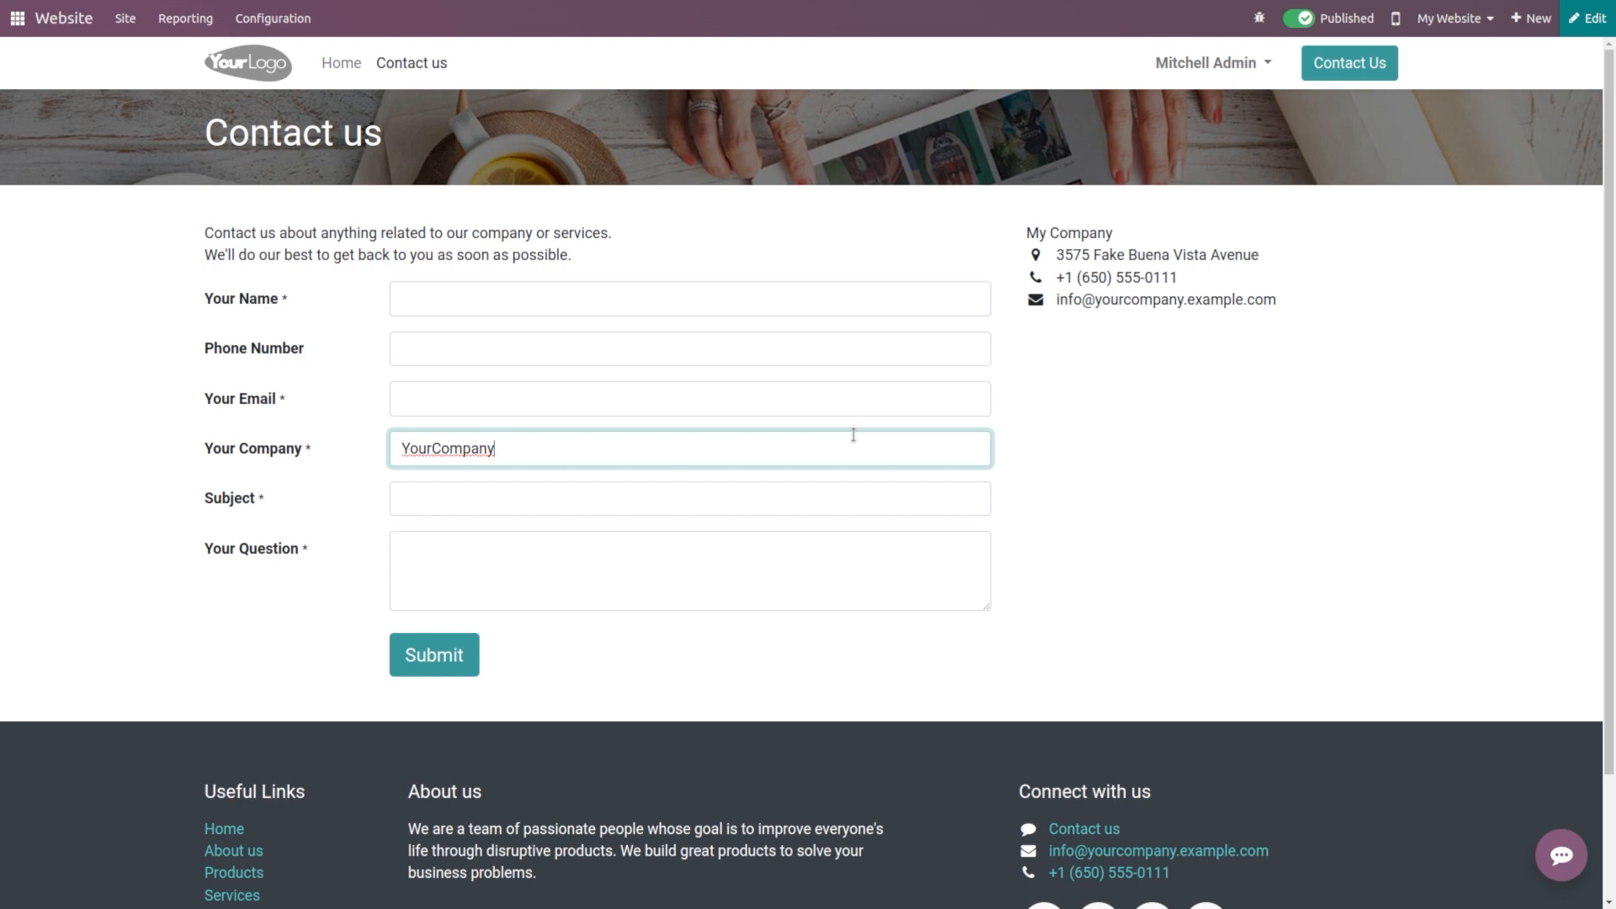
key(BackSpace)
key(BackSpace)
key(BackSpace)
key(BackSpace)
key(BackSpace)
key(BackSpace)
key(BackSpace)
key(BackSpace)
key(BackSpace)
key(BackSpace)
key(BackSpace)
click(1001, 423)
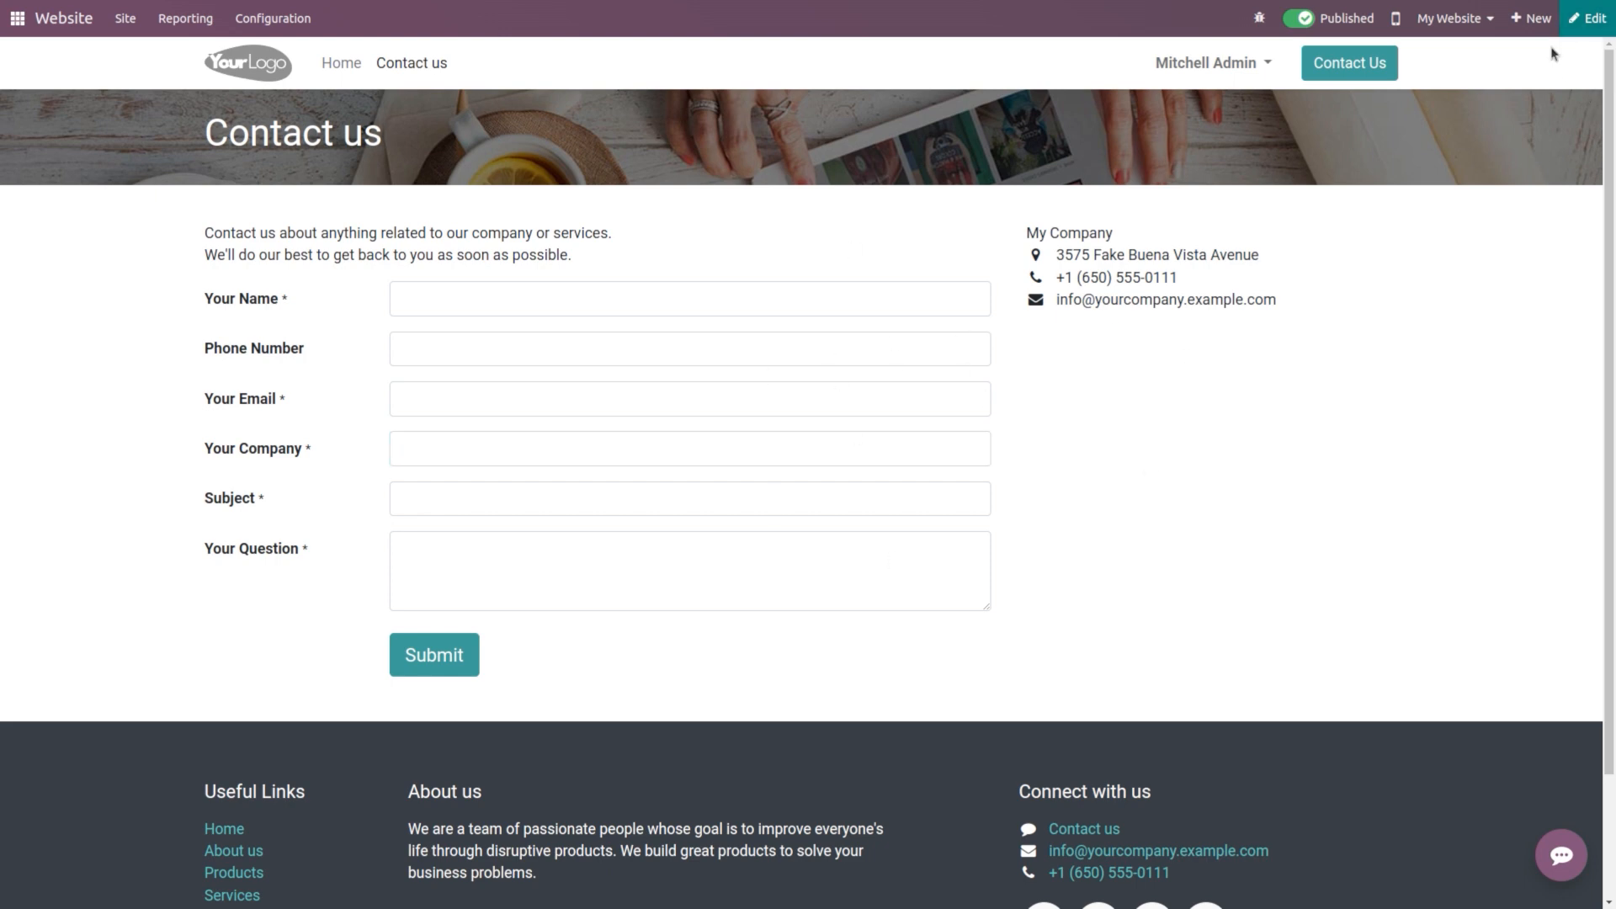
click(1594, 16)
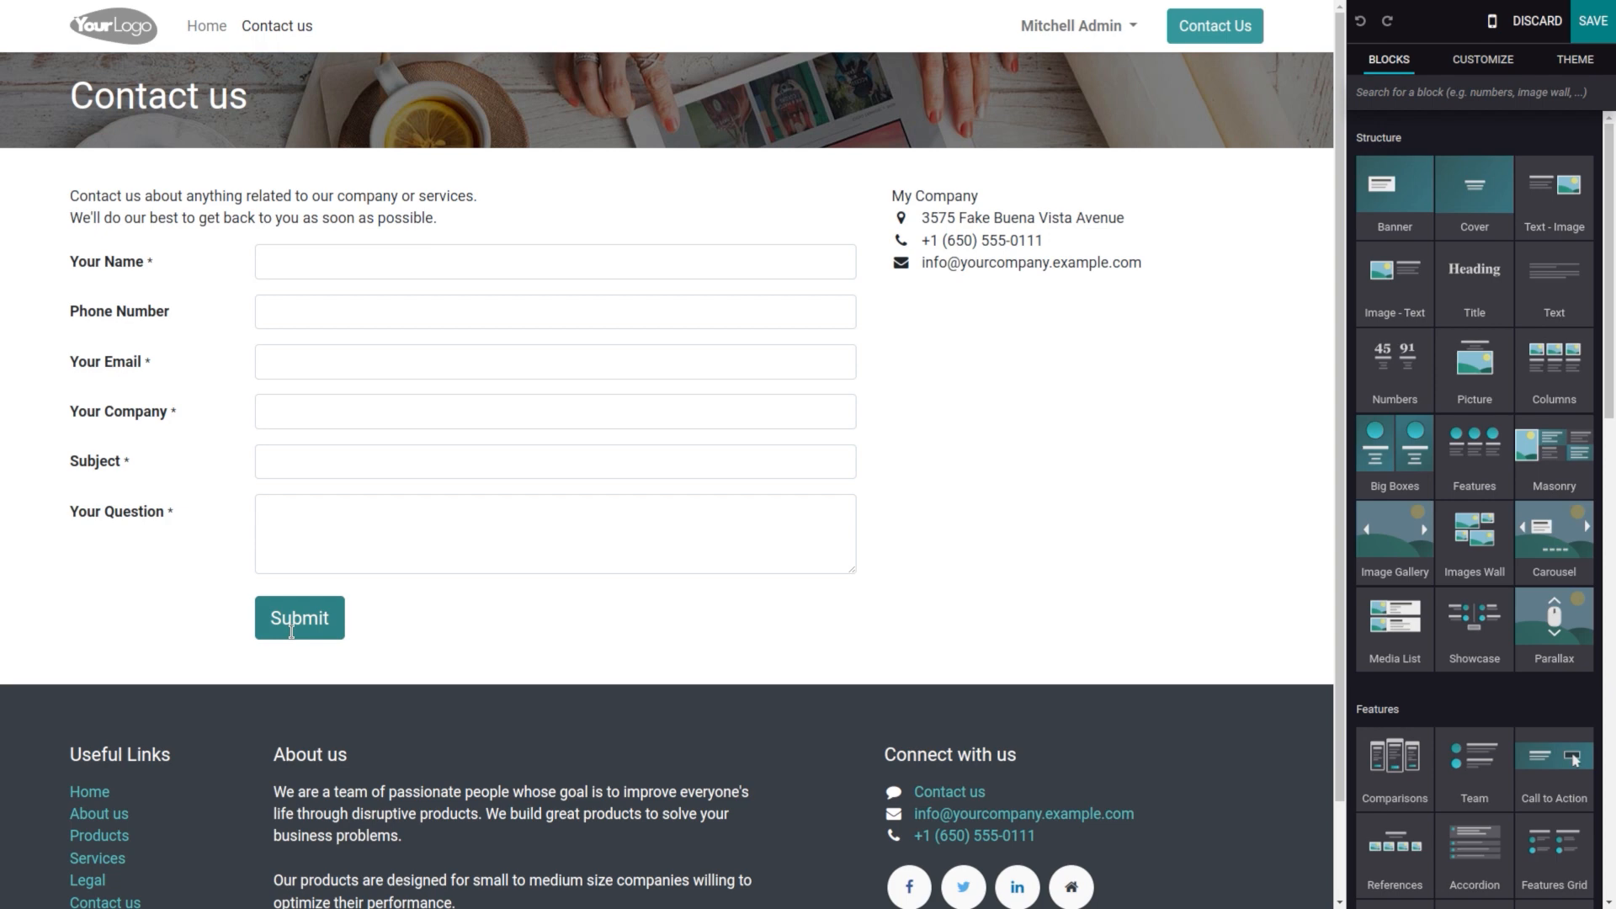
Step: Set the contact form's Submit action to Create an Opportunity and save the page
click(291, 623)
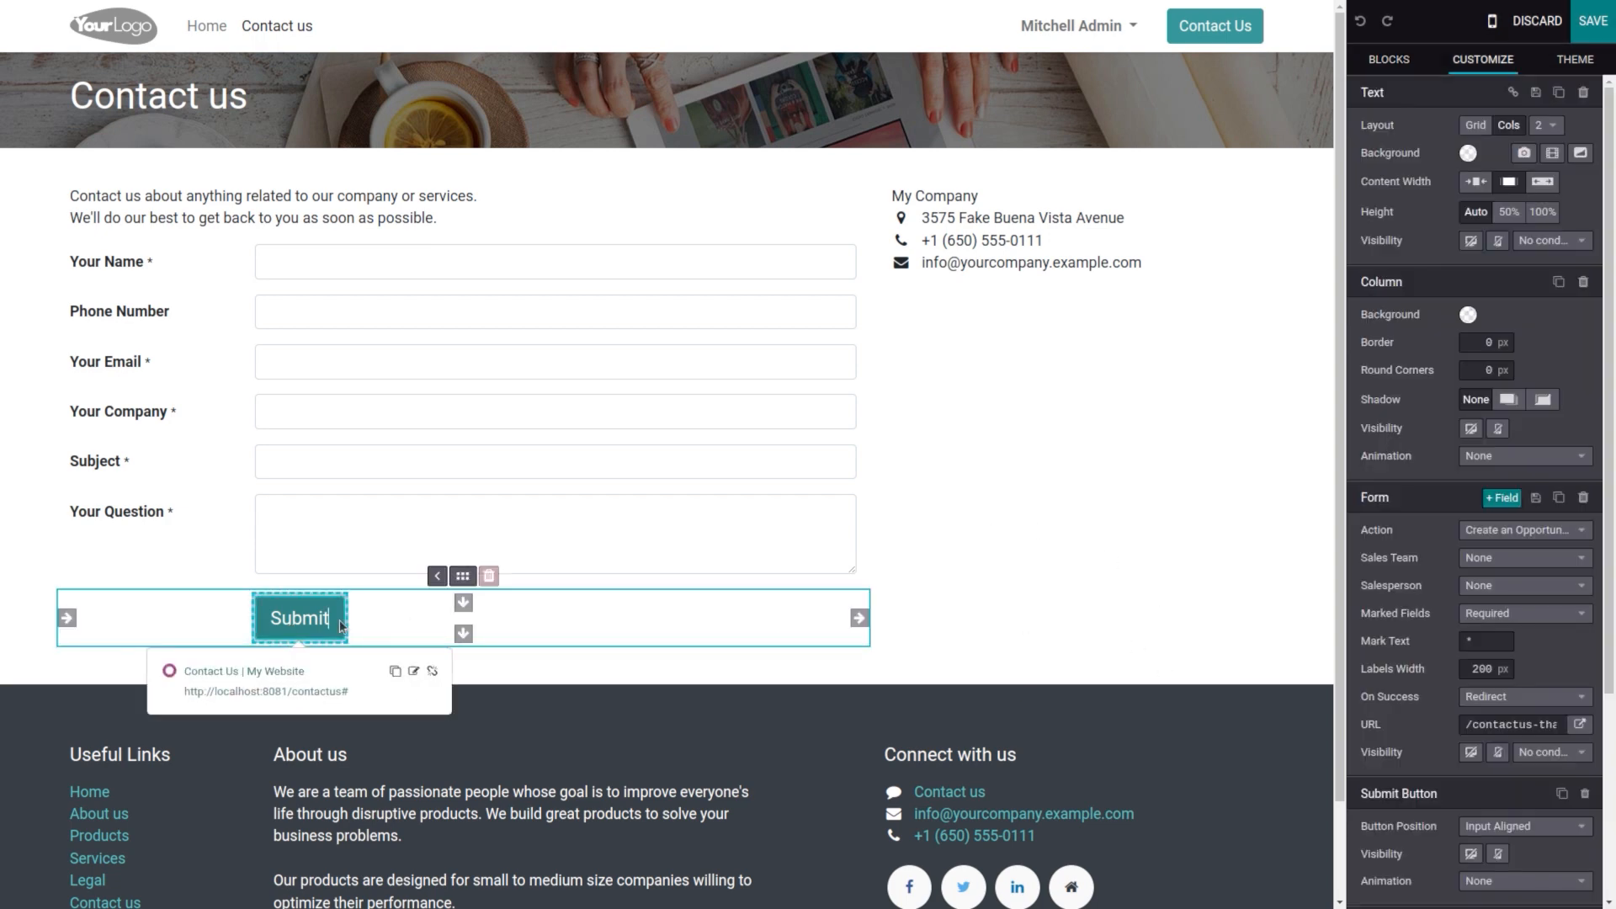
click(1526, 530)
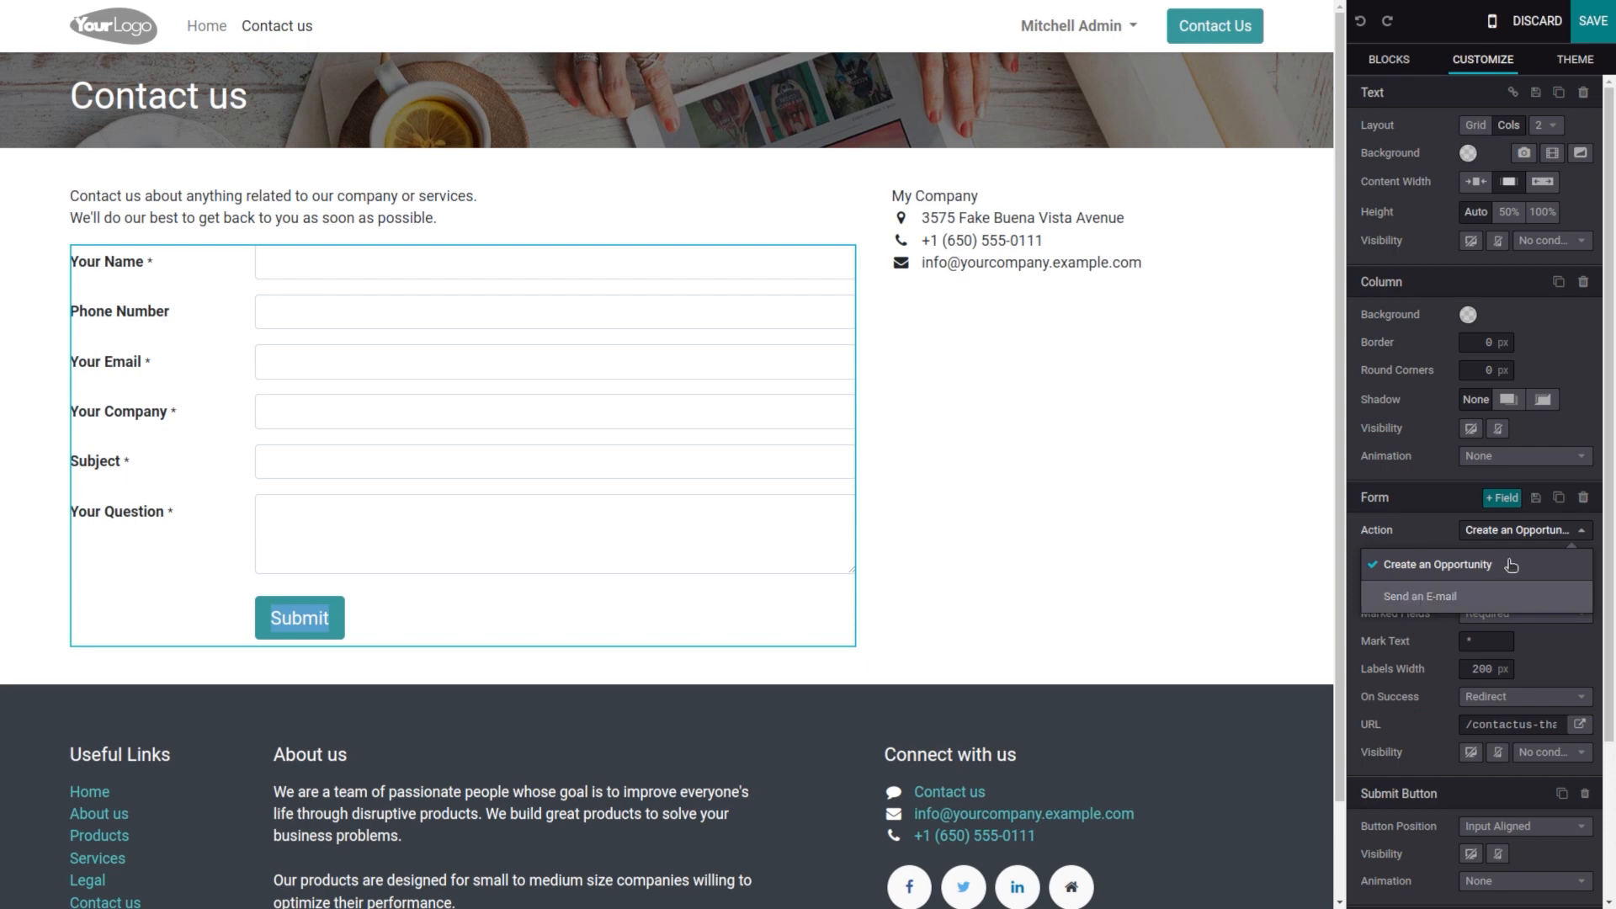
click(1447, 571)
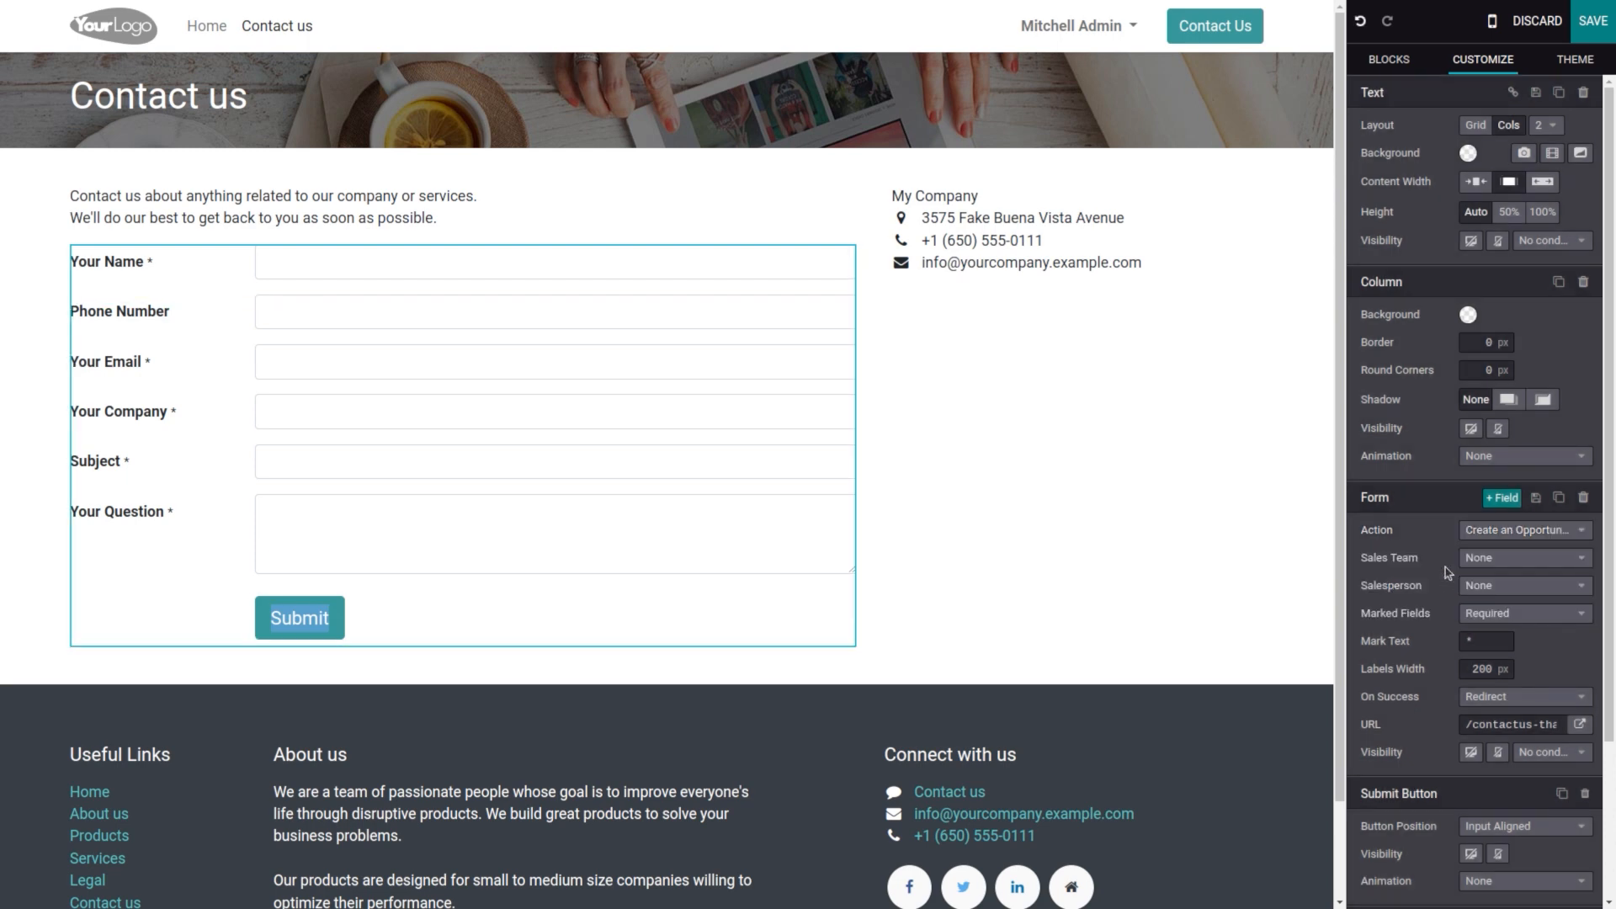
click(1599, 17)
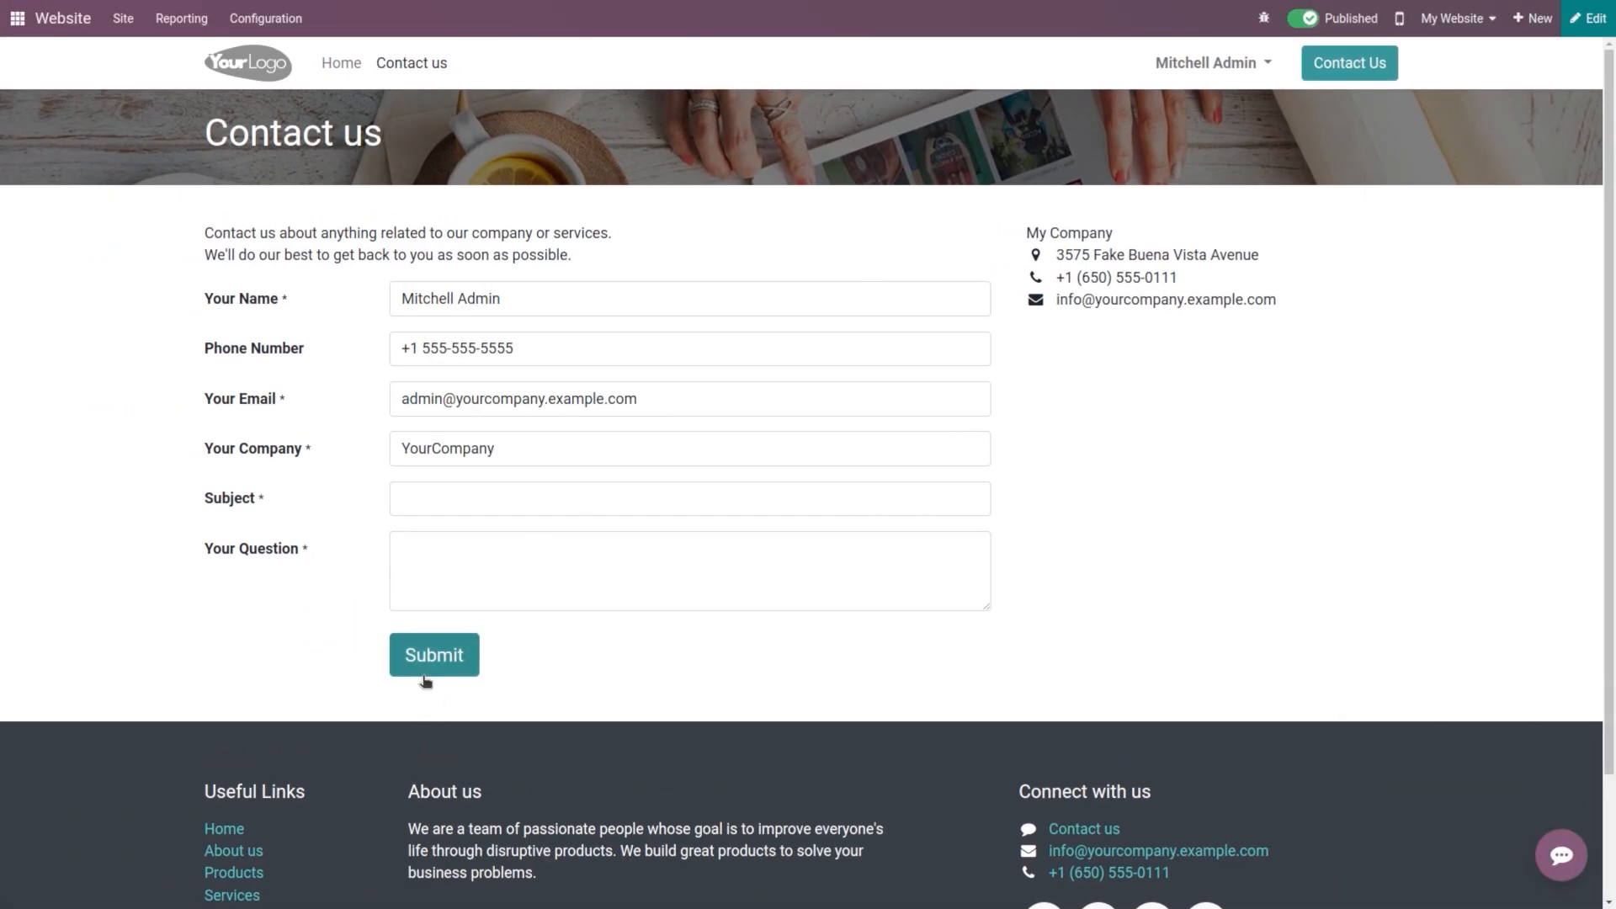
Step: Clear the prefilled name, phone, email and company values from the live contact form
click(530, 304)
key(ctrl+BackSpace)
key(ctrl+BackSpace)
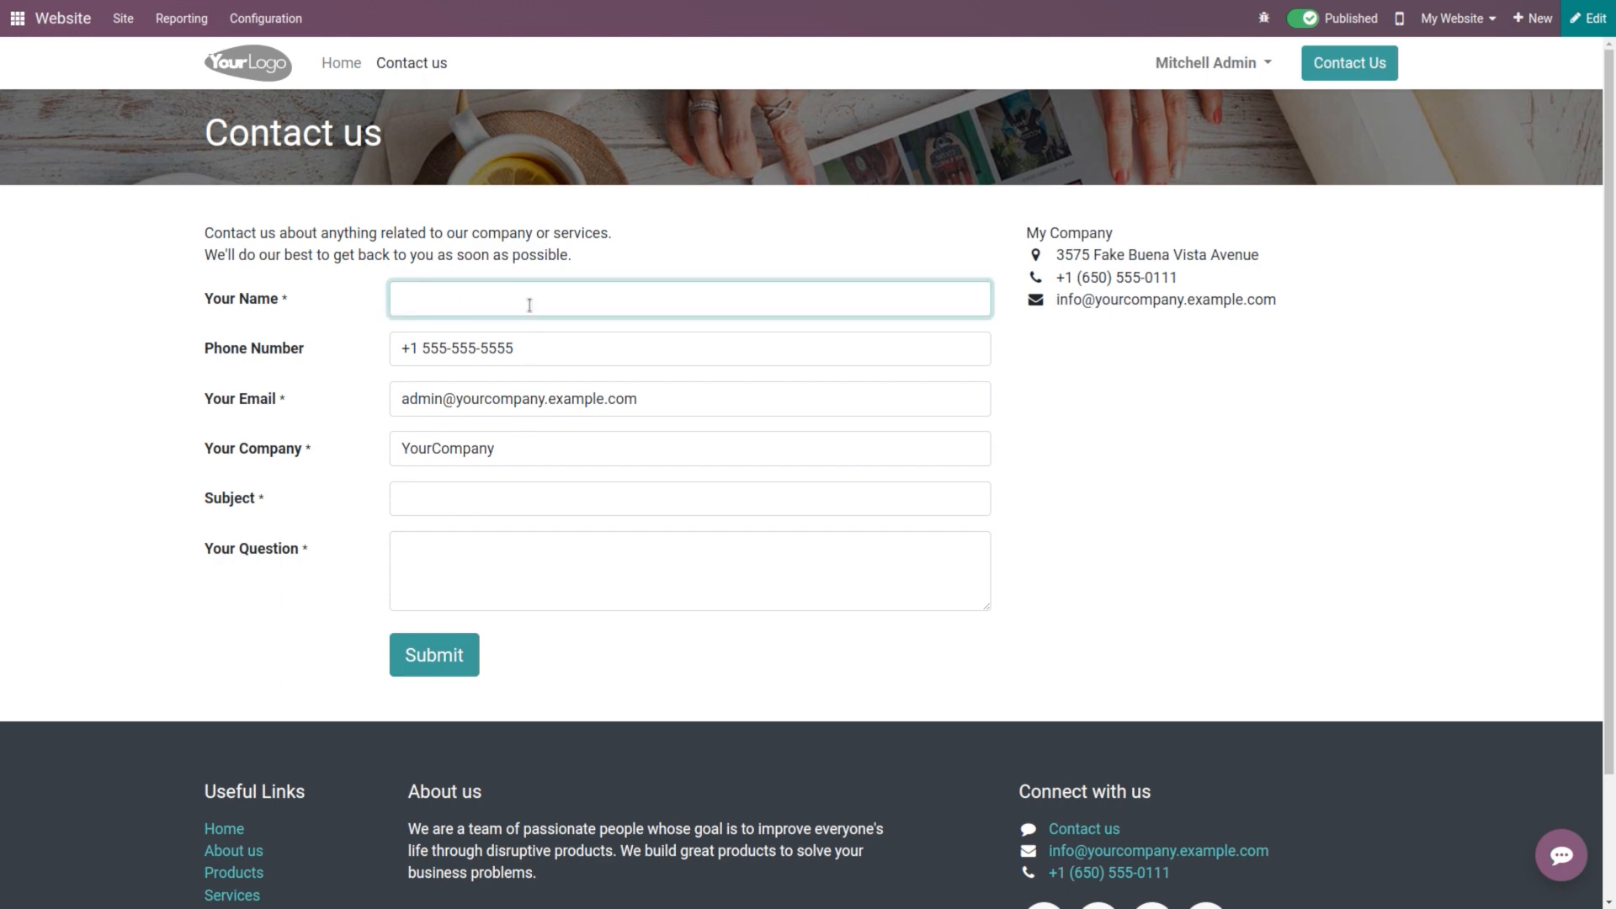
click(566, 343)
key(BackSpace)
key(BackSpace)
key(BackSpace)
key(BackSpace)
key(BackSpace)
key(BackSpace)
key(BackSpace)
key(BackSpace)
key(BackSpace)
key(BackSpace)
key(BackSpace)
key(BackSpace)
key(BackSpace)
key(BackSpace)
key(BackSpace)
text(5)
key(BackSpace)
click(672, 394)
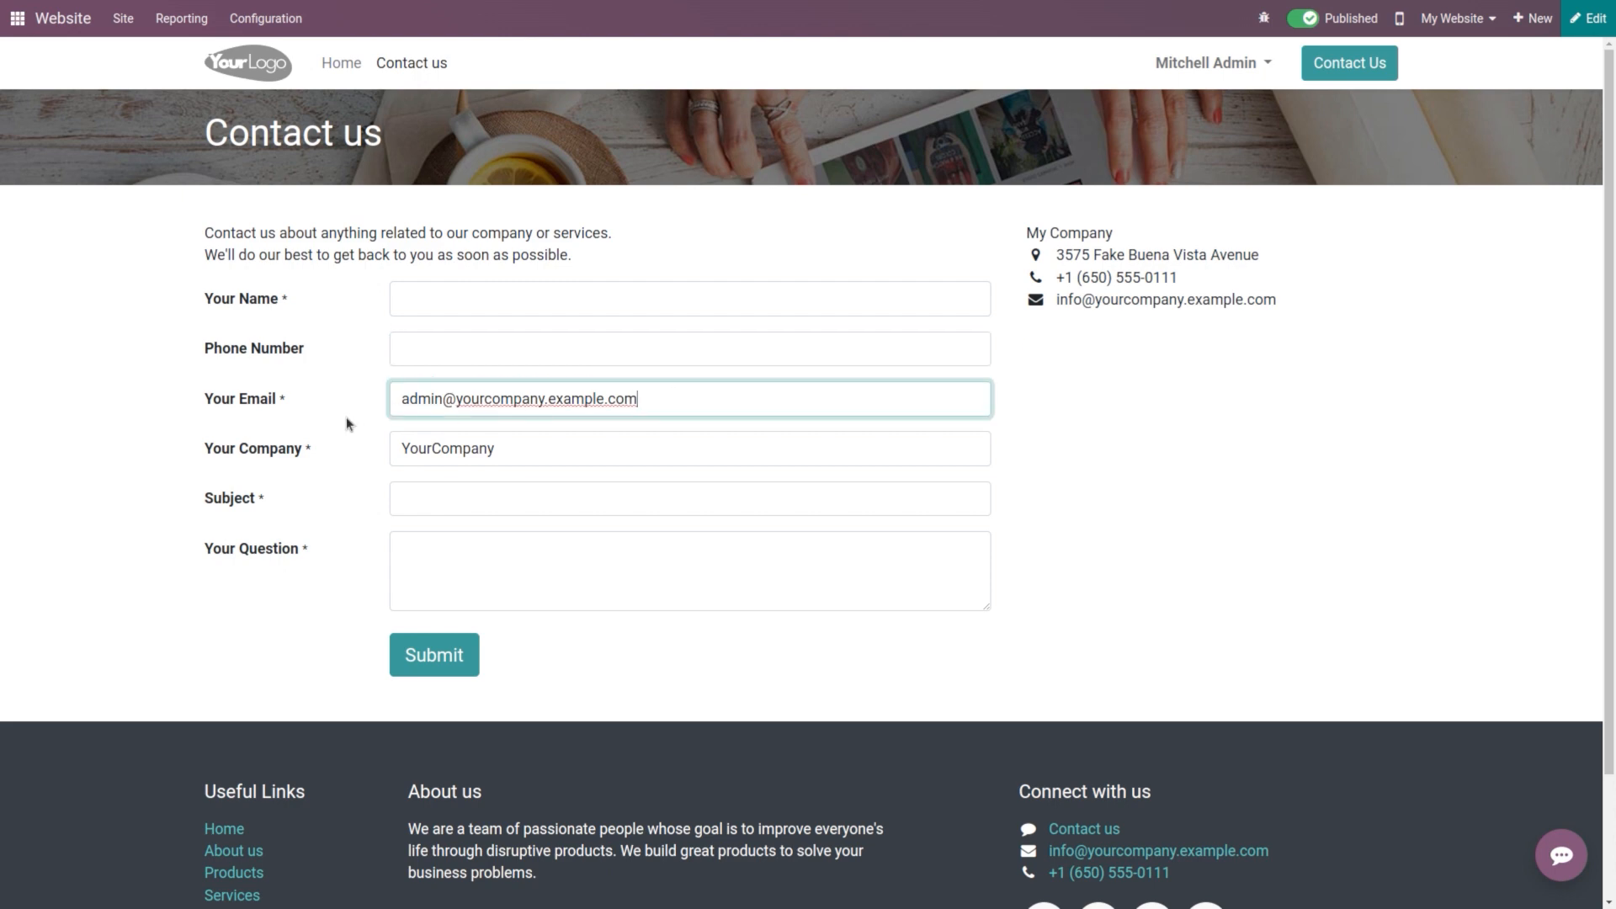
key(ctrl+a)
key(BackSpace)
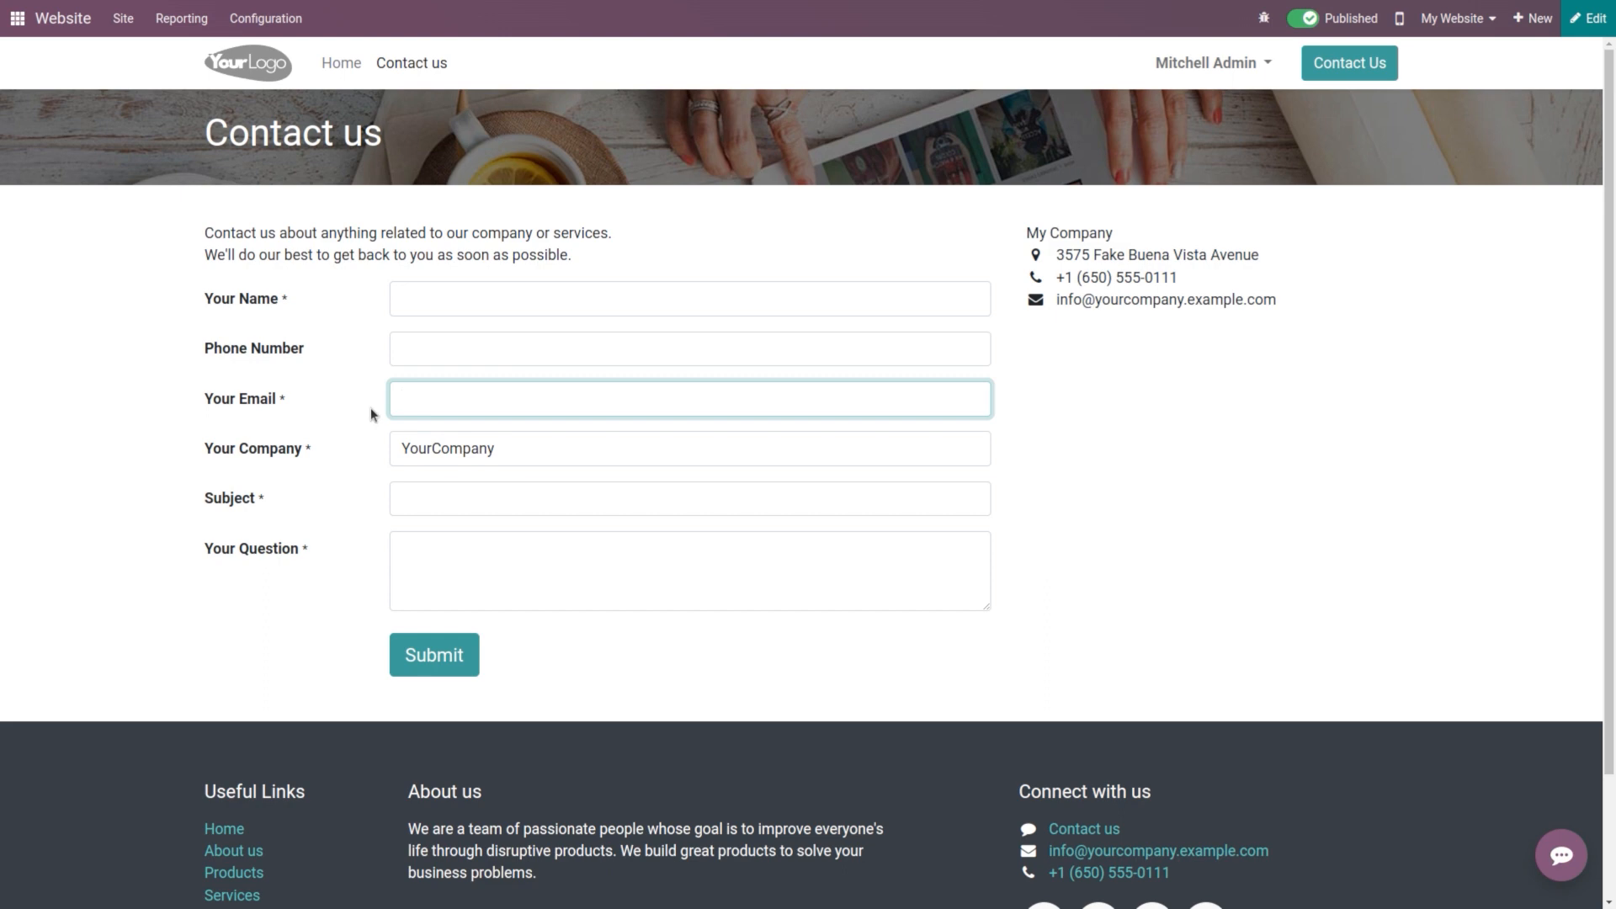
click(531, 444)
key(ctrl+a)
key(BackSpace)
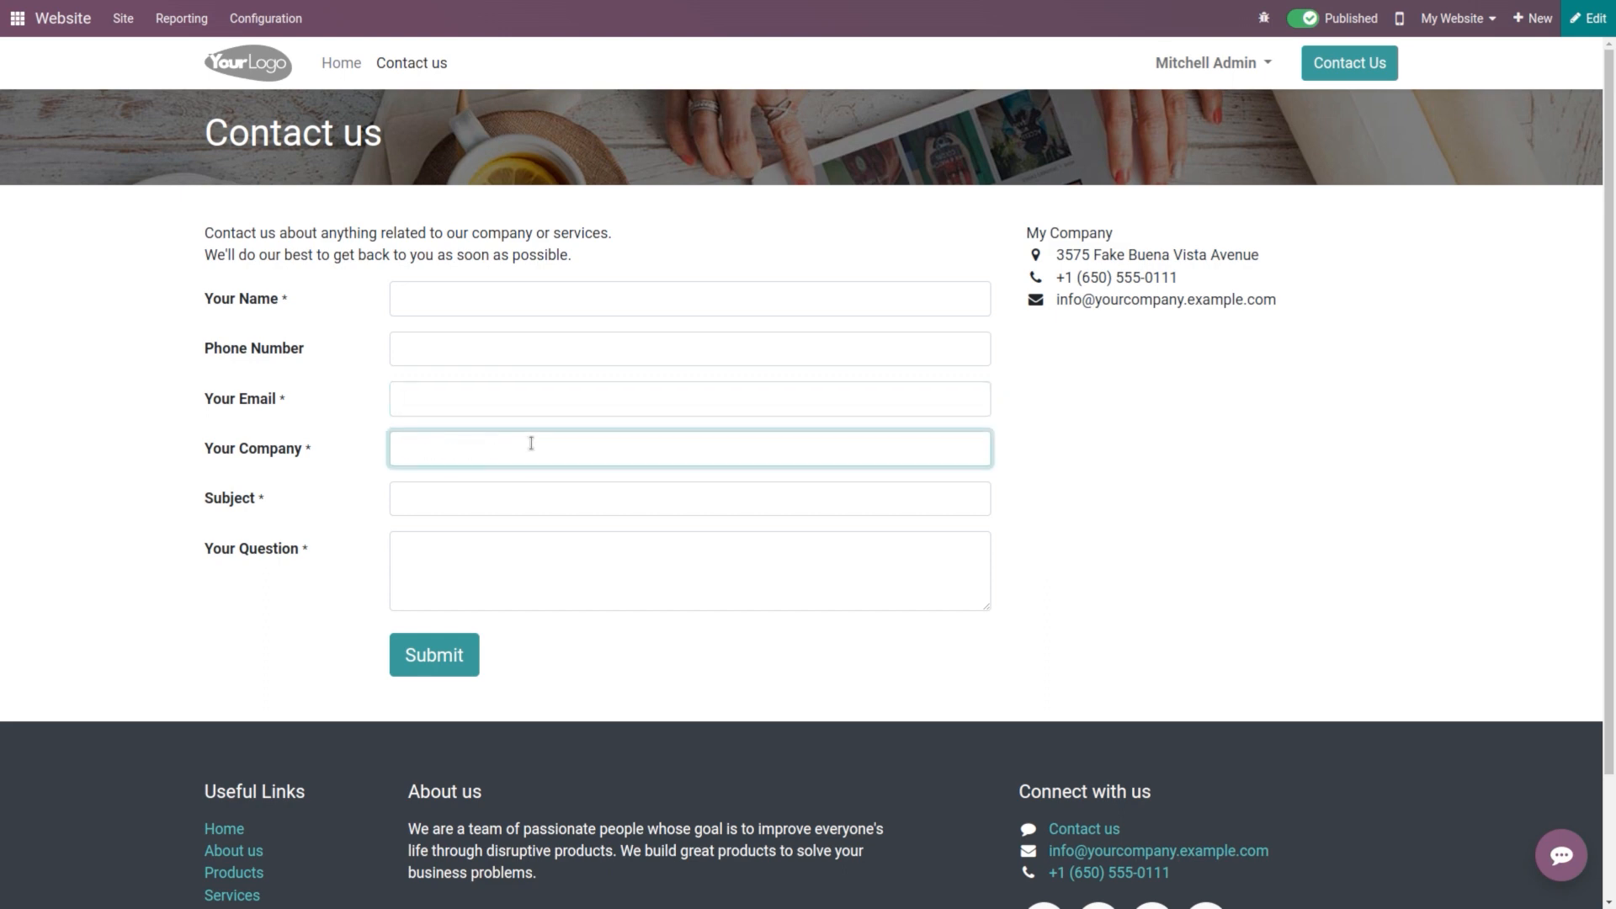
click(514, 298)
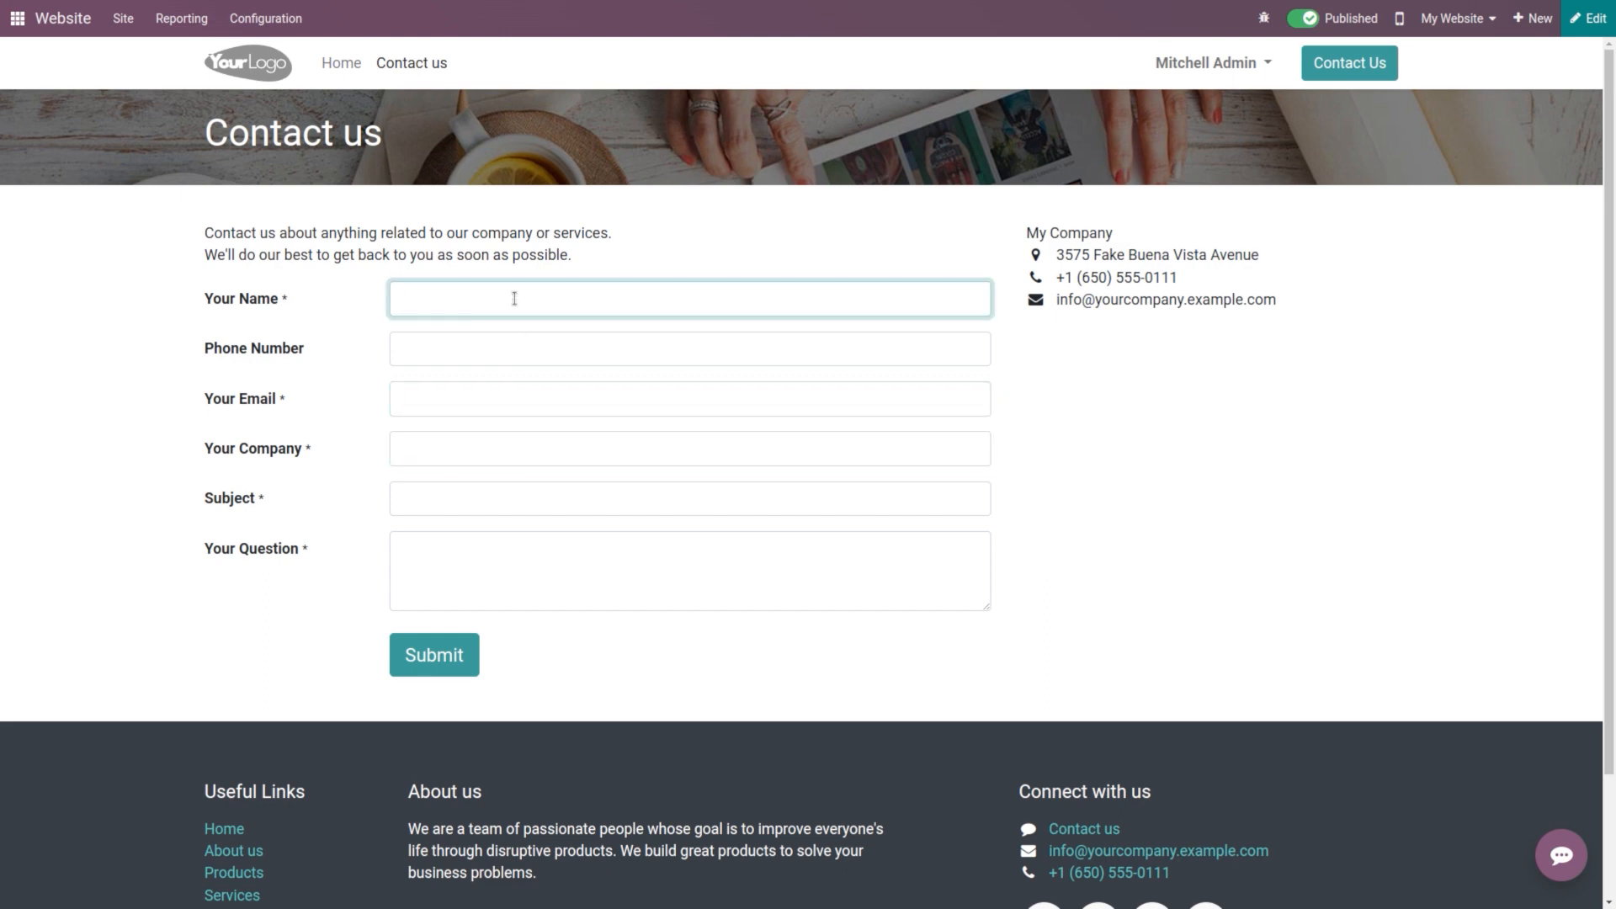
Step: Fill in contact details, subject 'Product demo' and question 'When will be the demo?', then submit
click(513, 330)
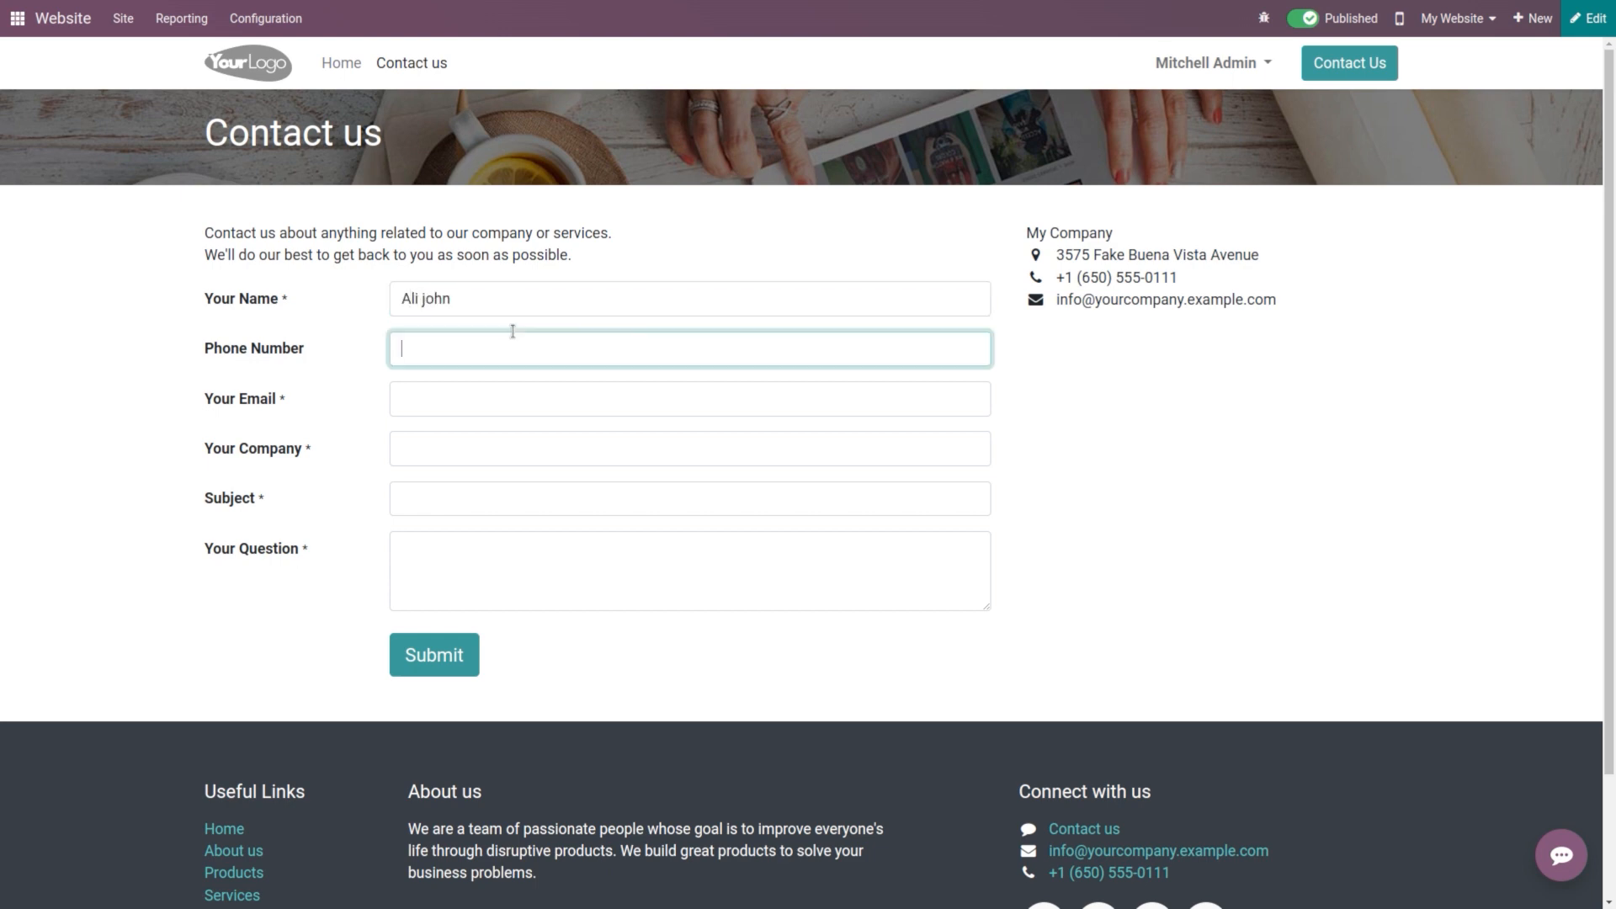
text(64523)
click(493, 394)
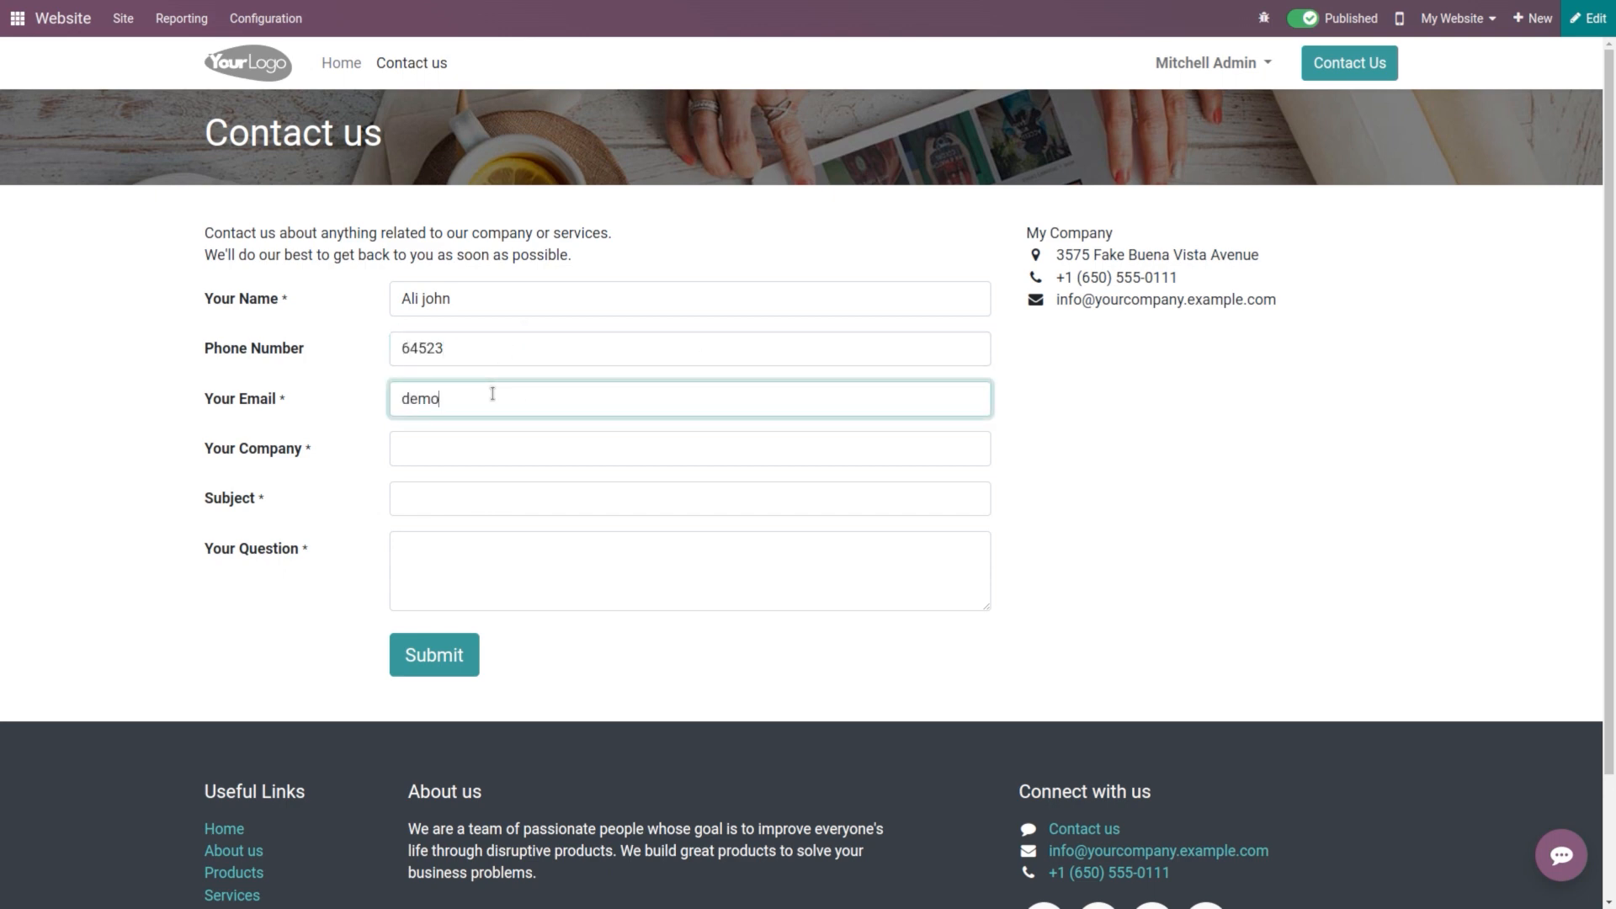
click(468, 441)
text(My company)
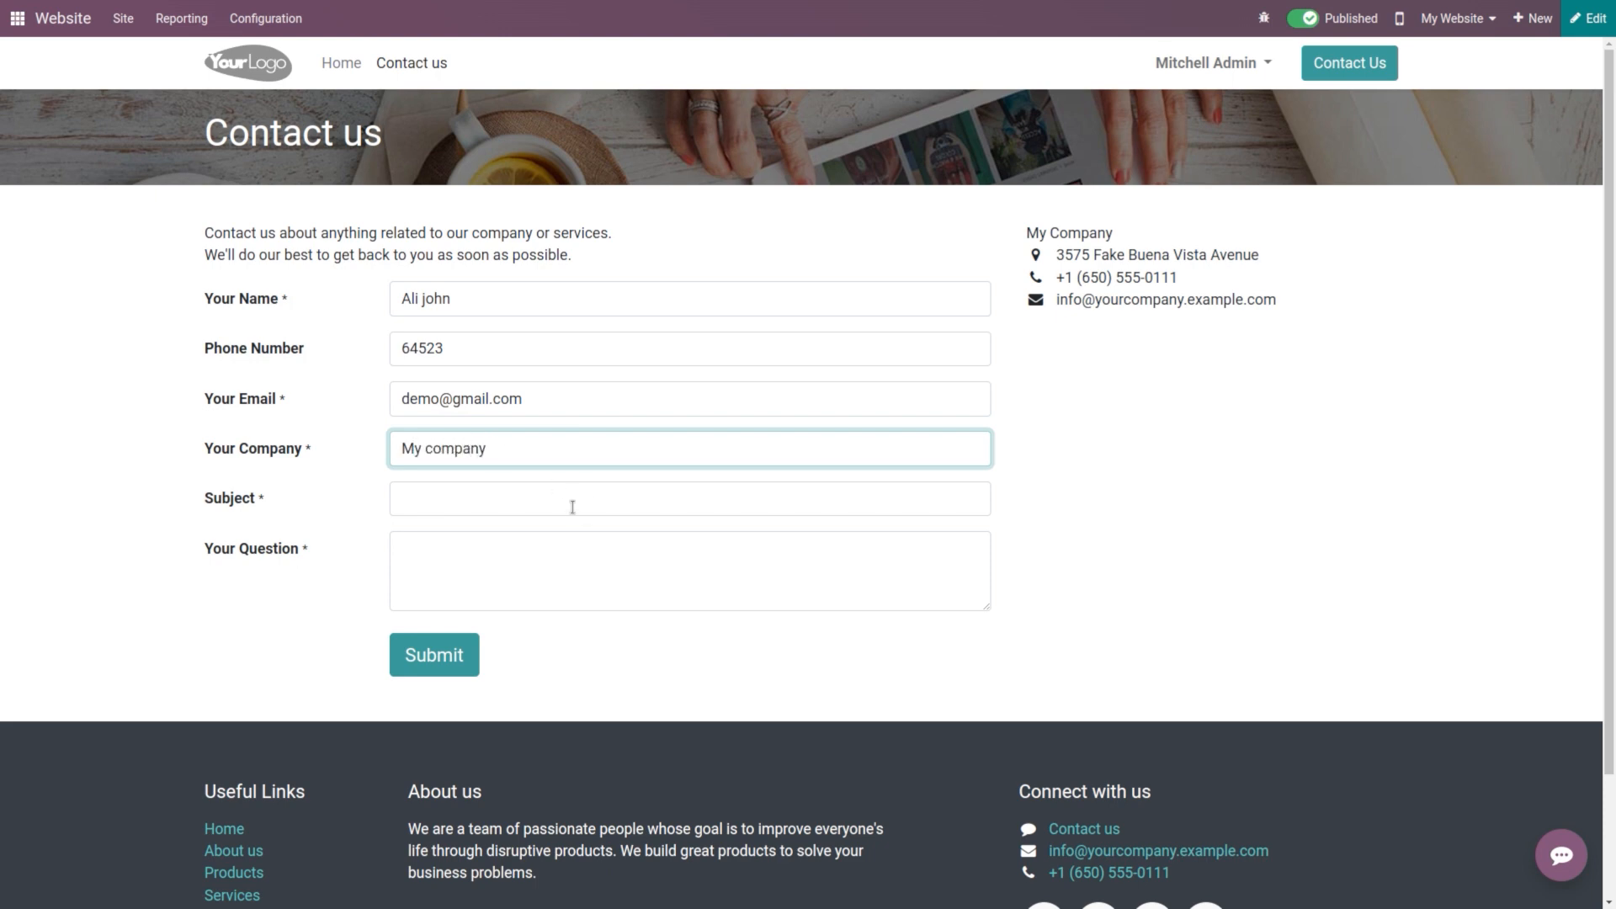
click(570, 506)
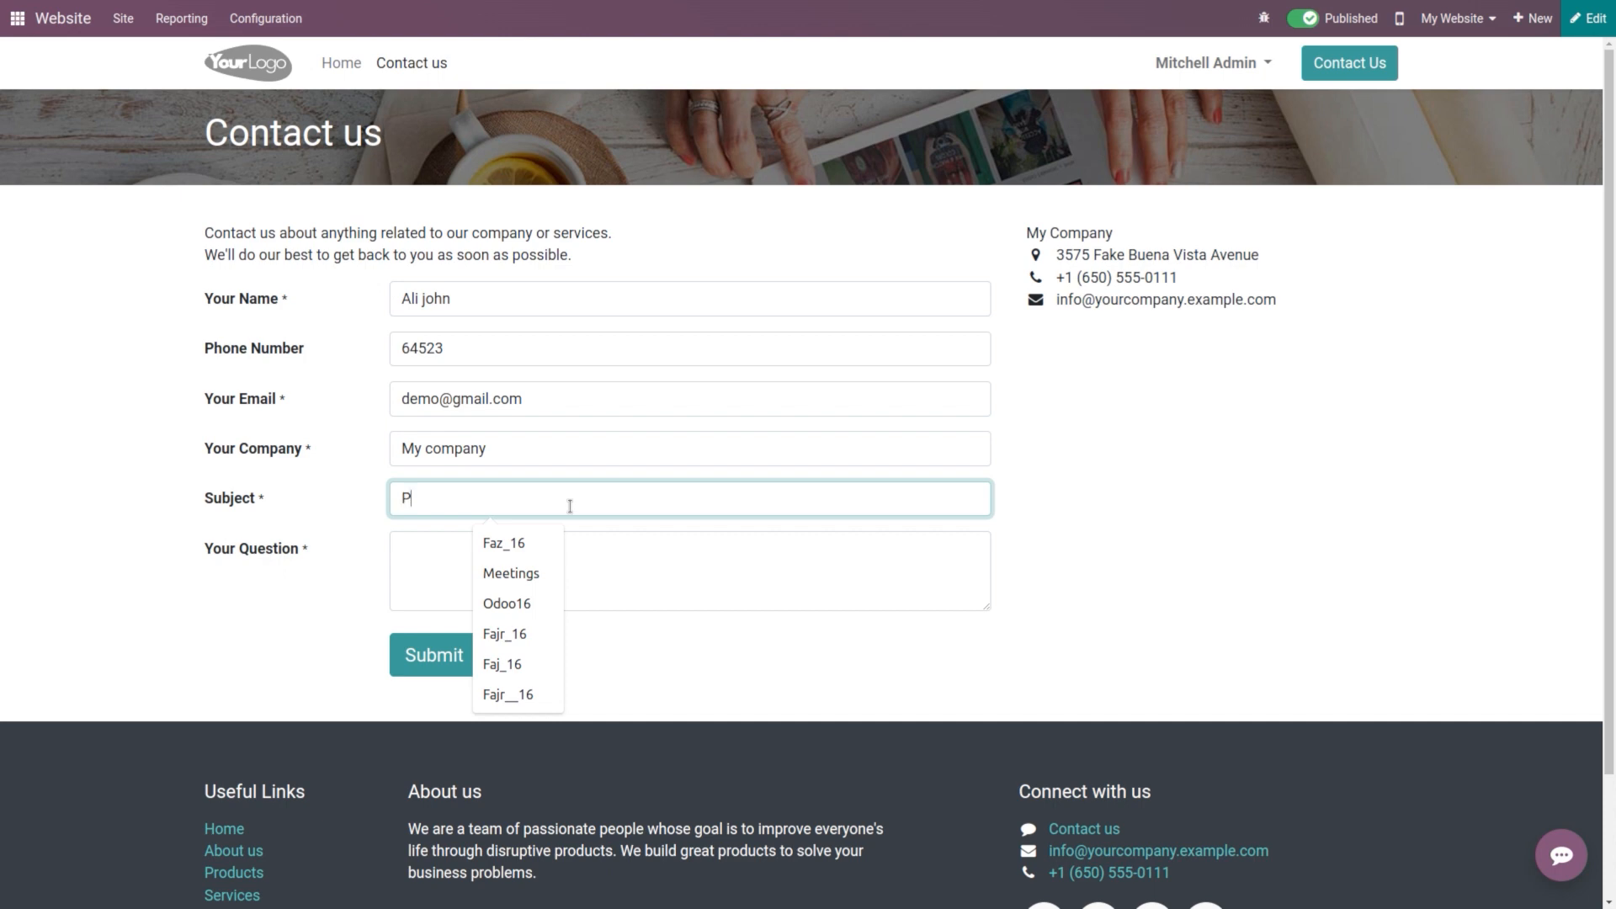
text(Product demo)
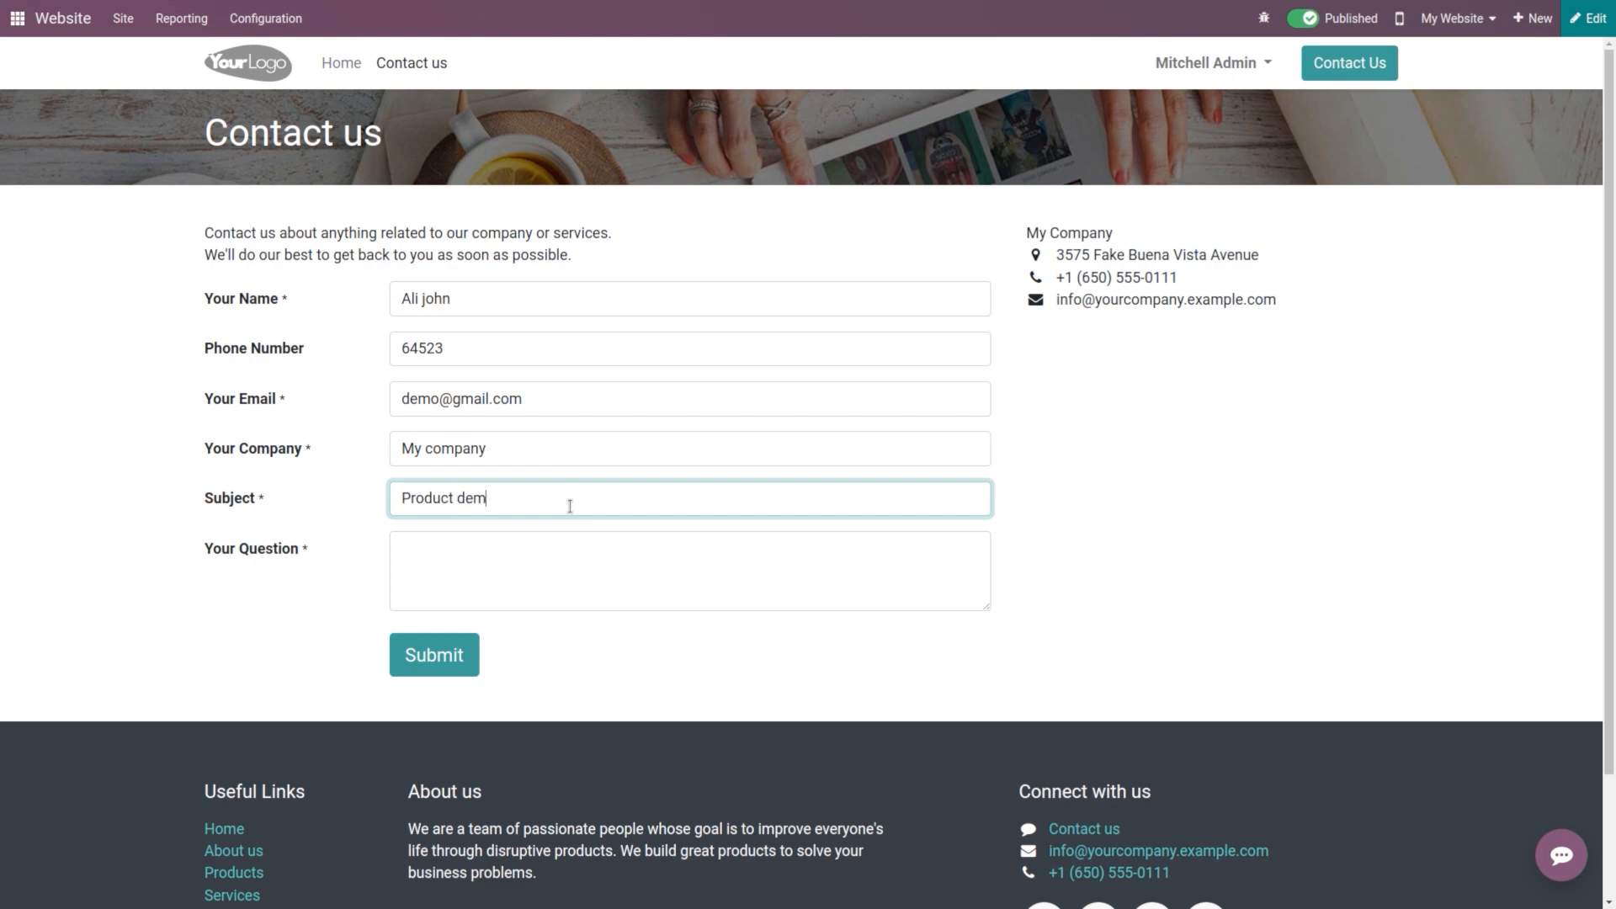
click(591, 582)
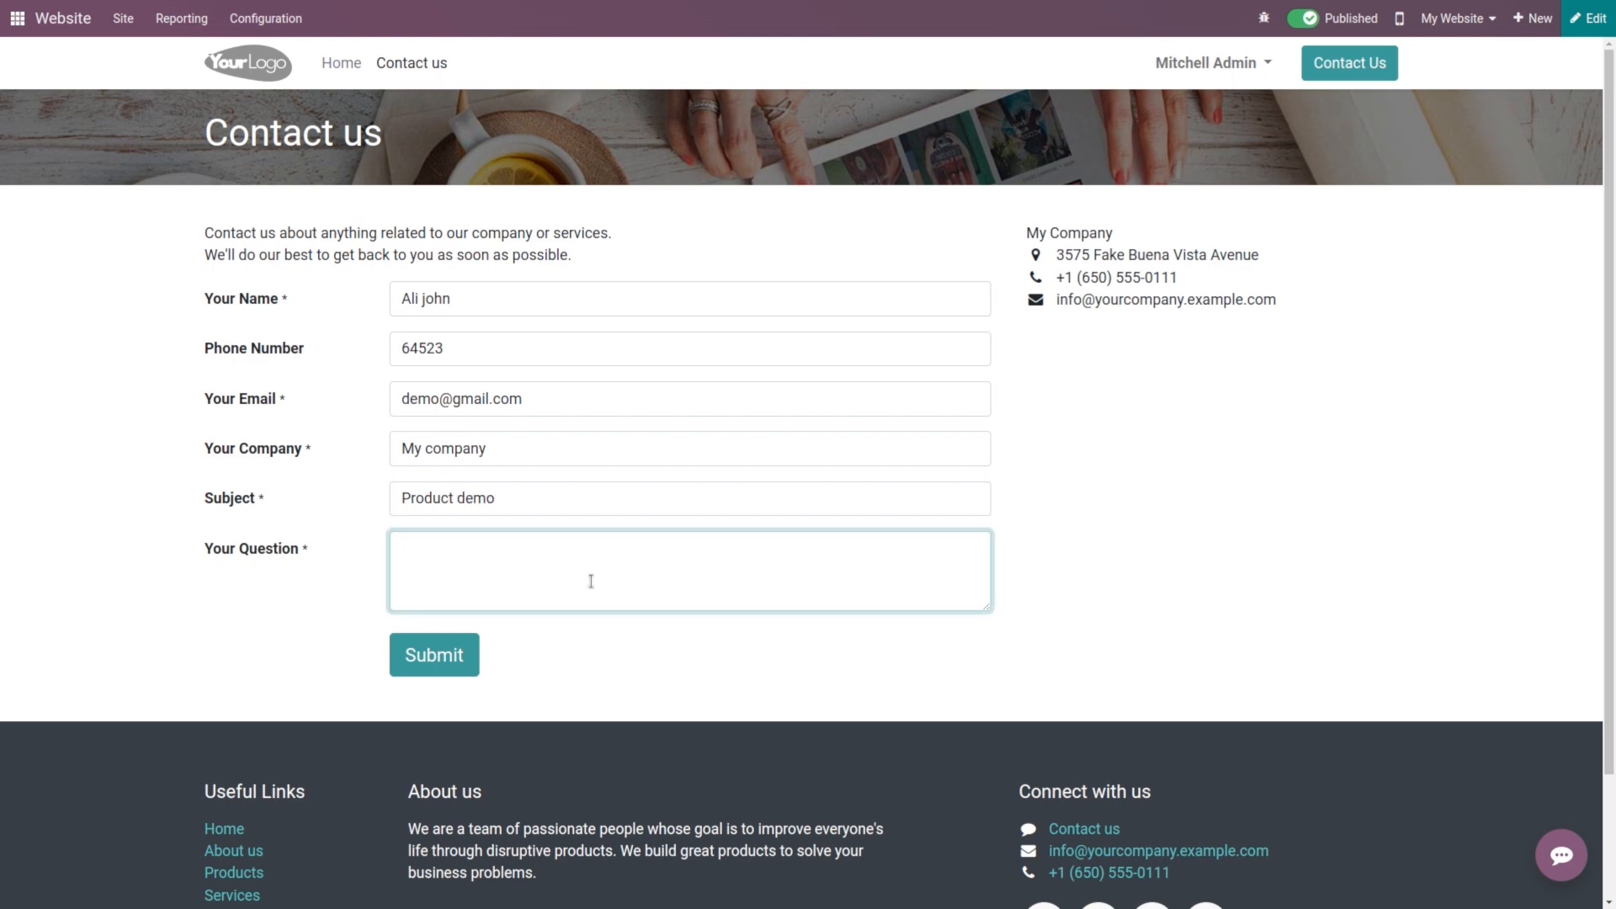
text(When will be the demo?)
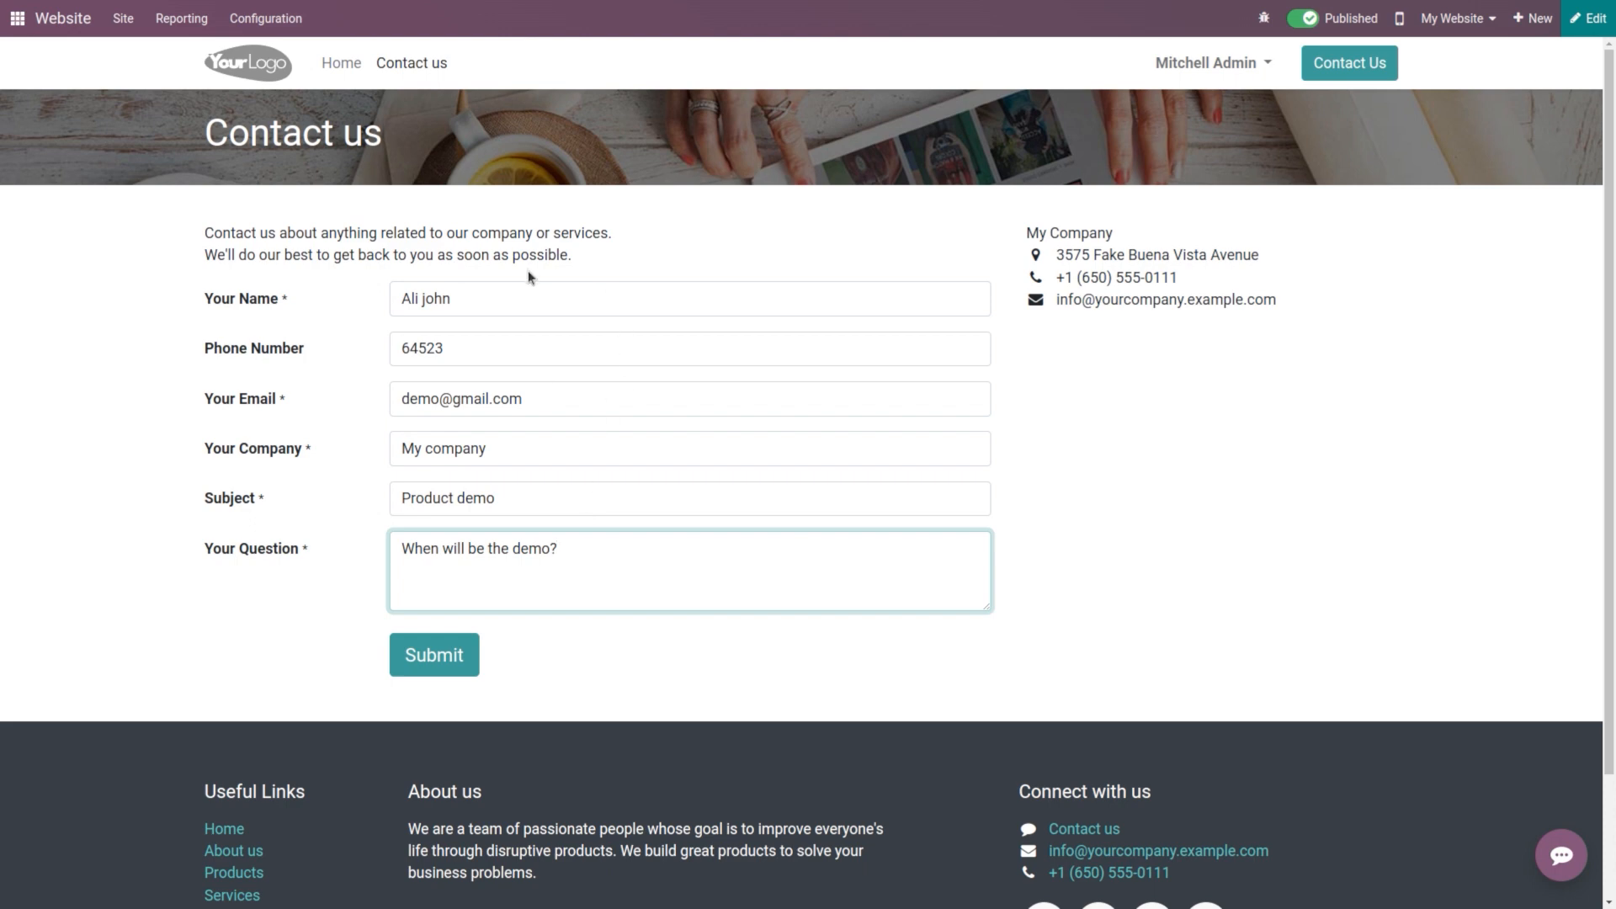
click(455, 658)
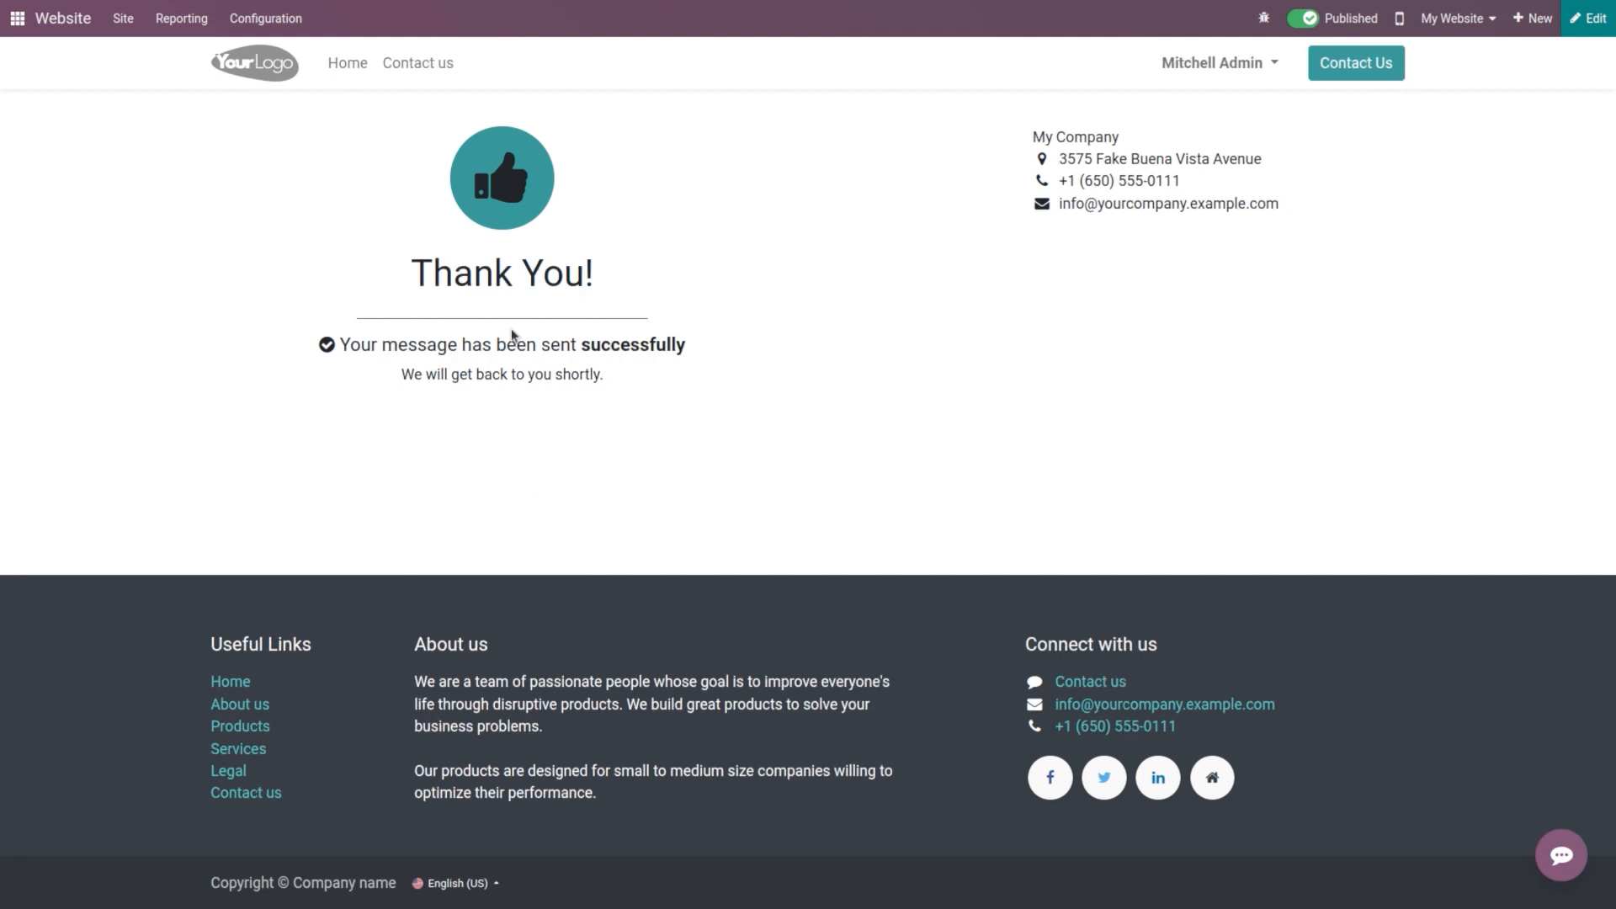
Step: Open the new 'Product demo' lead from the website form in the CRM Leads list
click(18, 20)
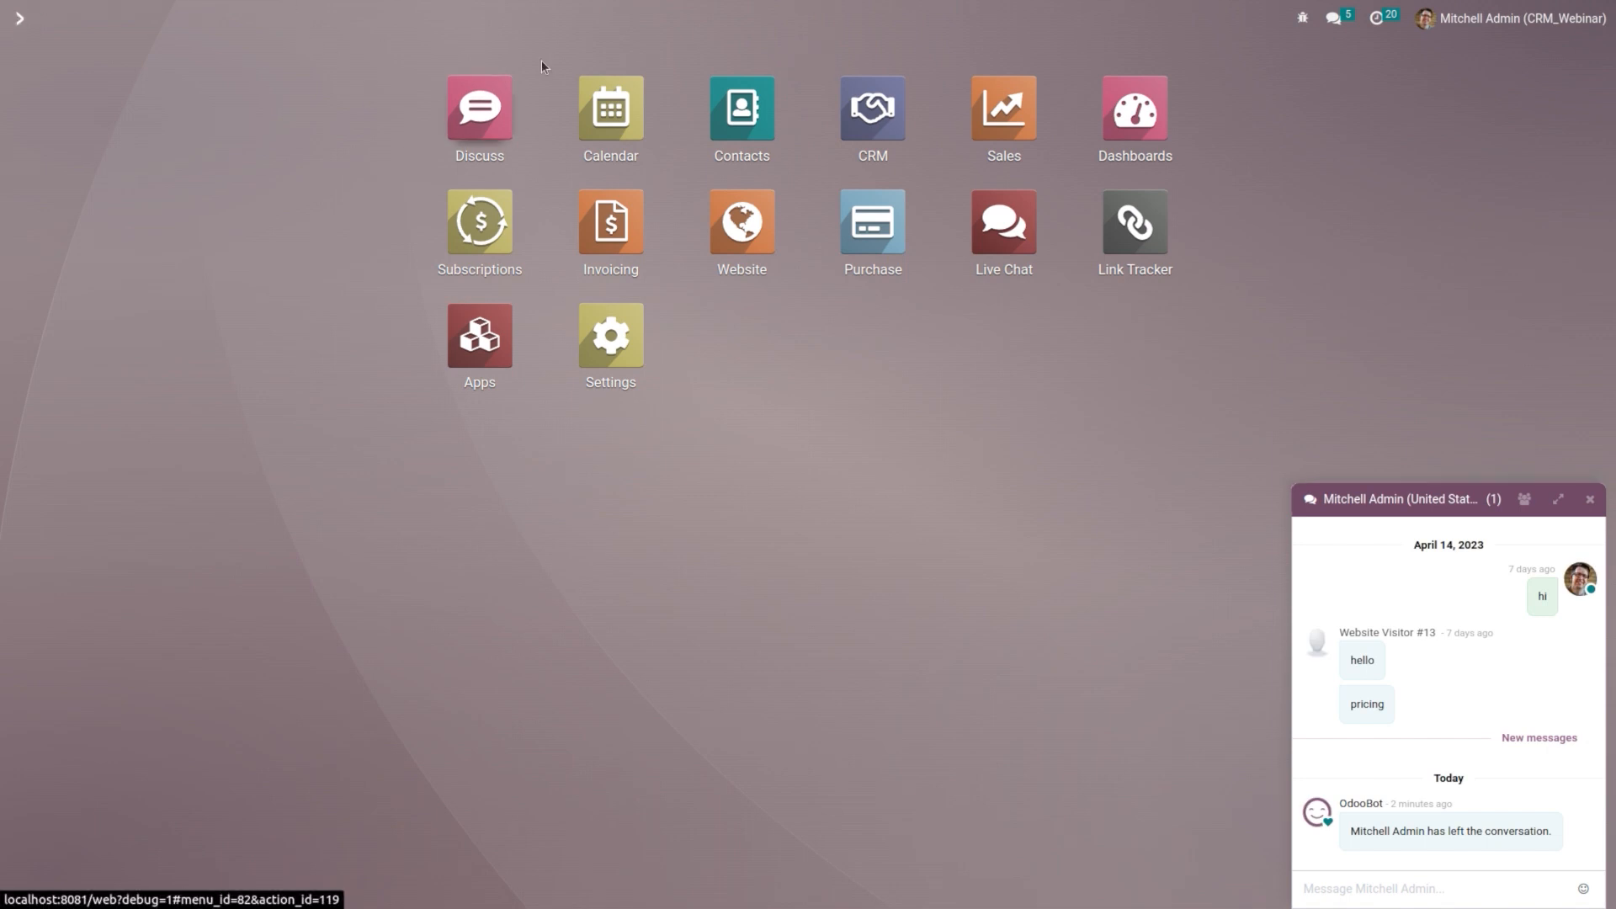
click(897, 111)
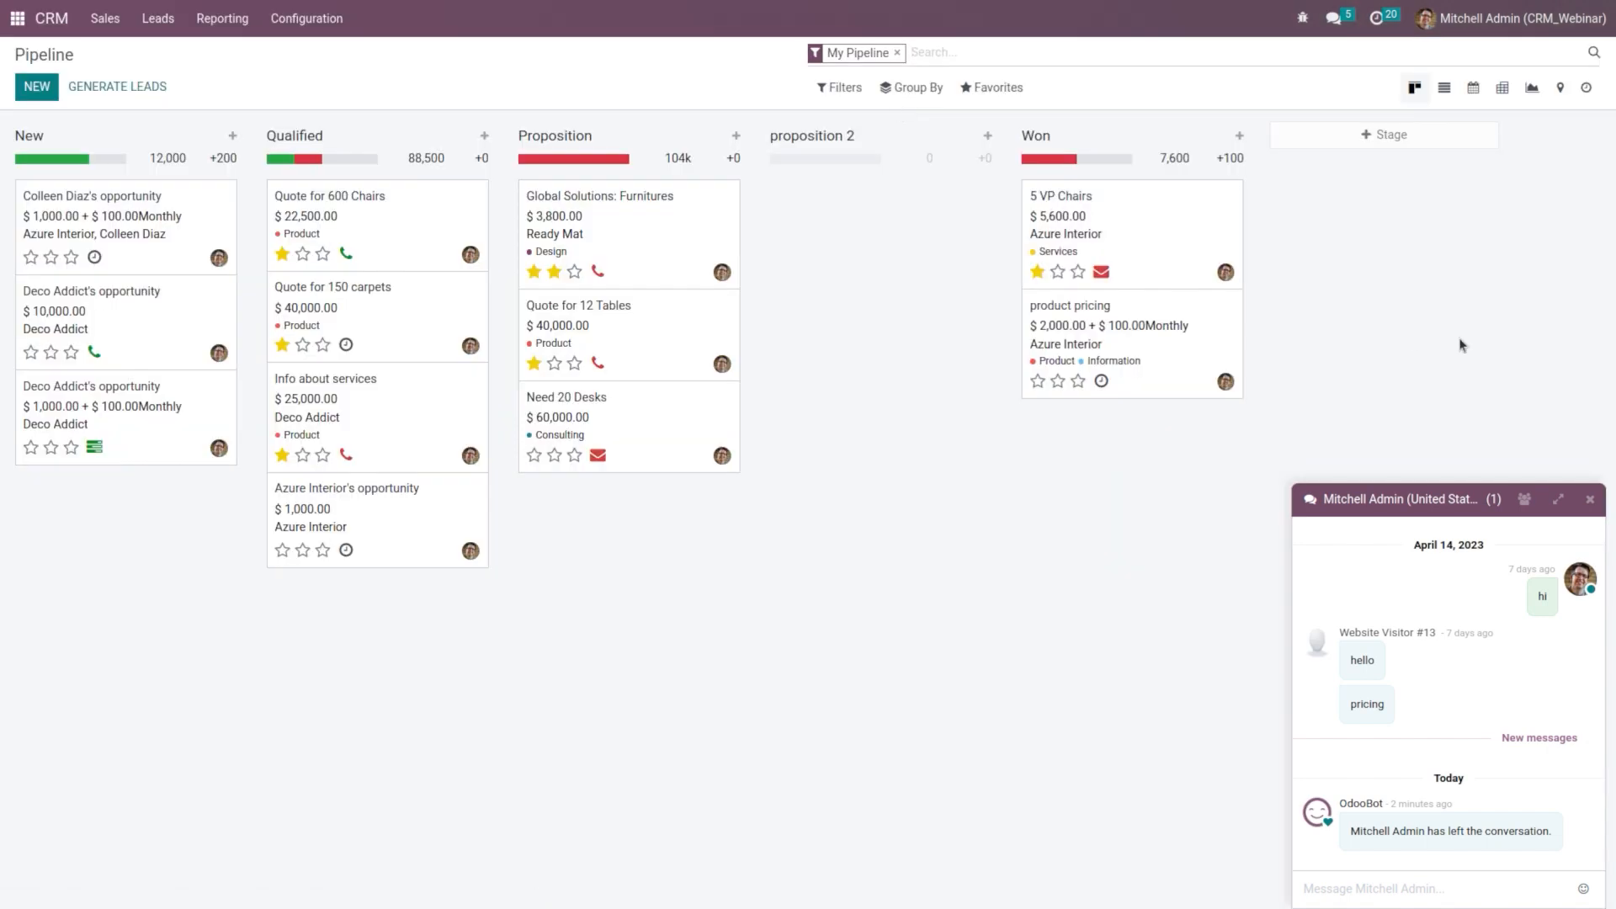
click(1590, 499)
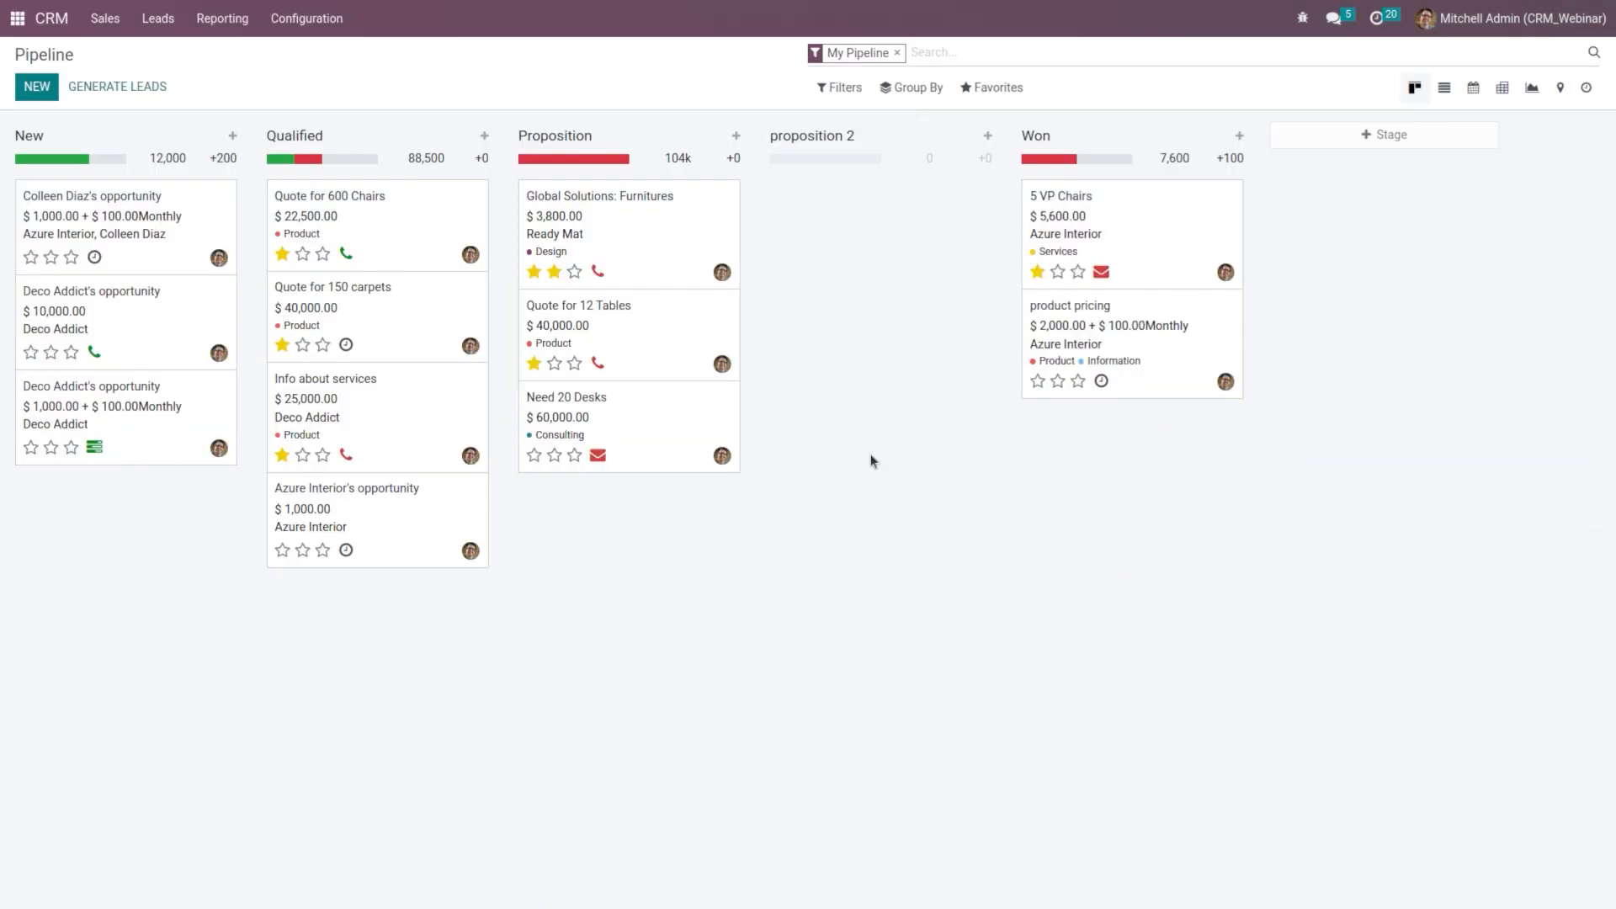
click(159, 18)
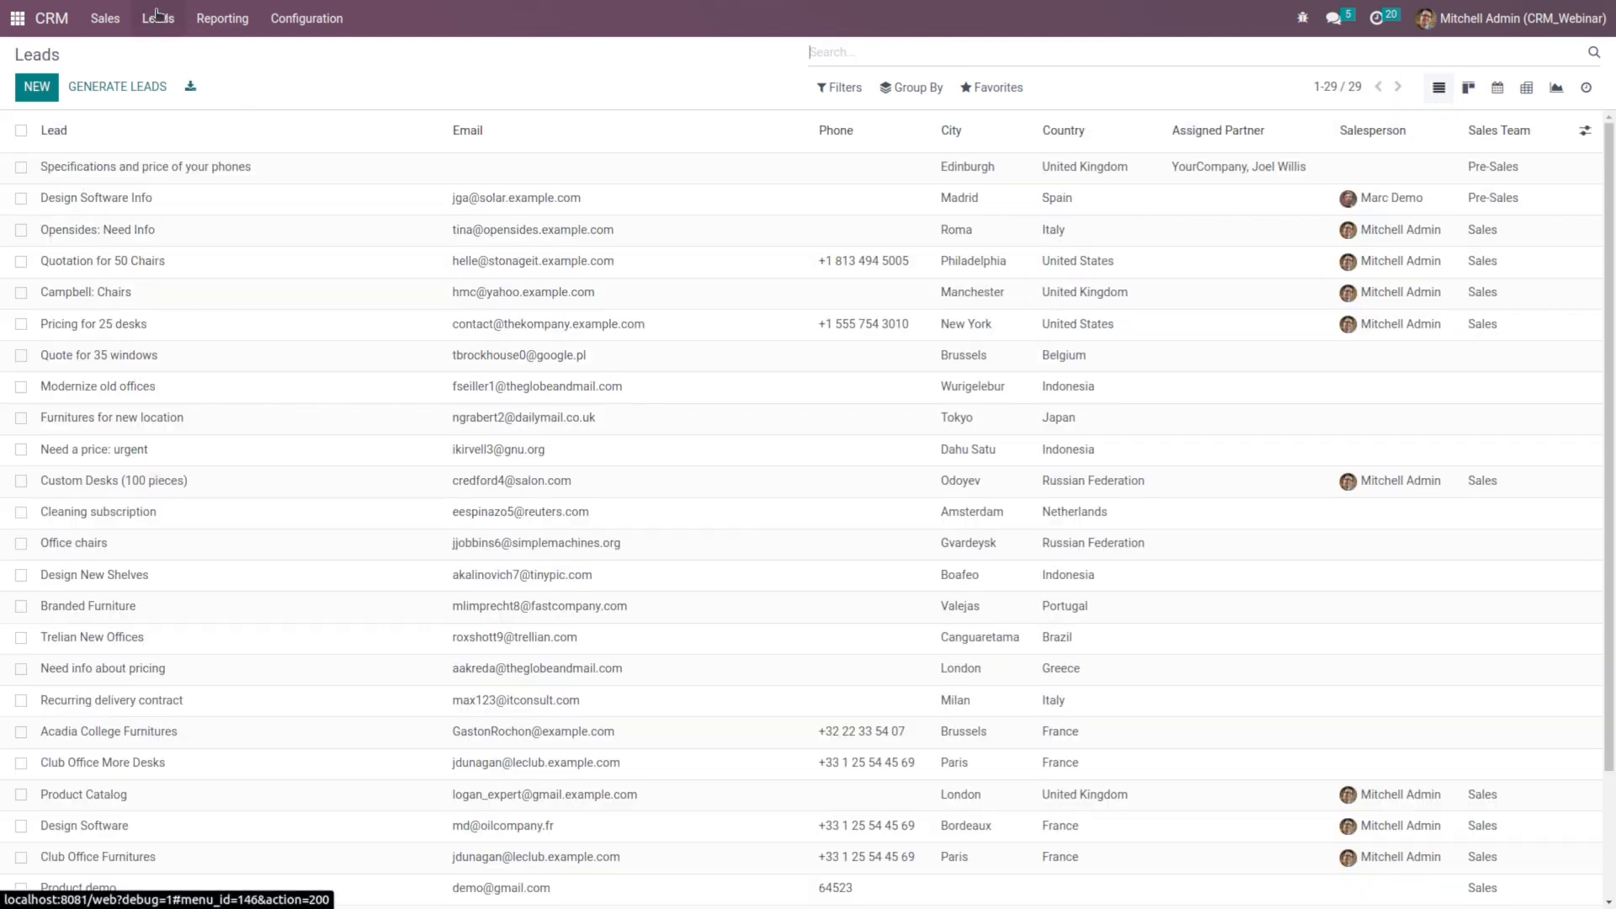
scroll(337, 727, down, 2)
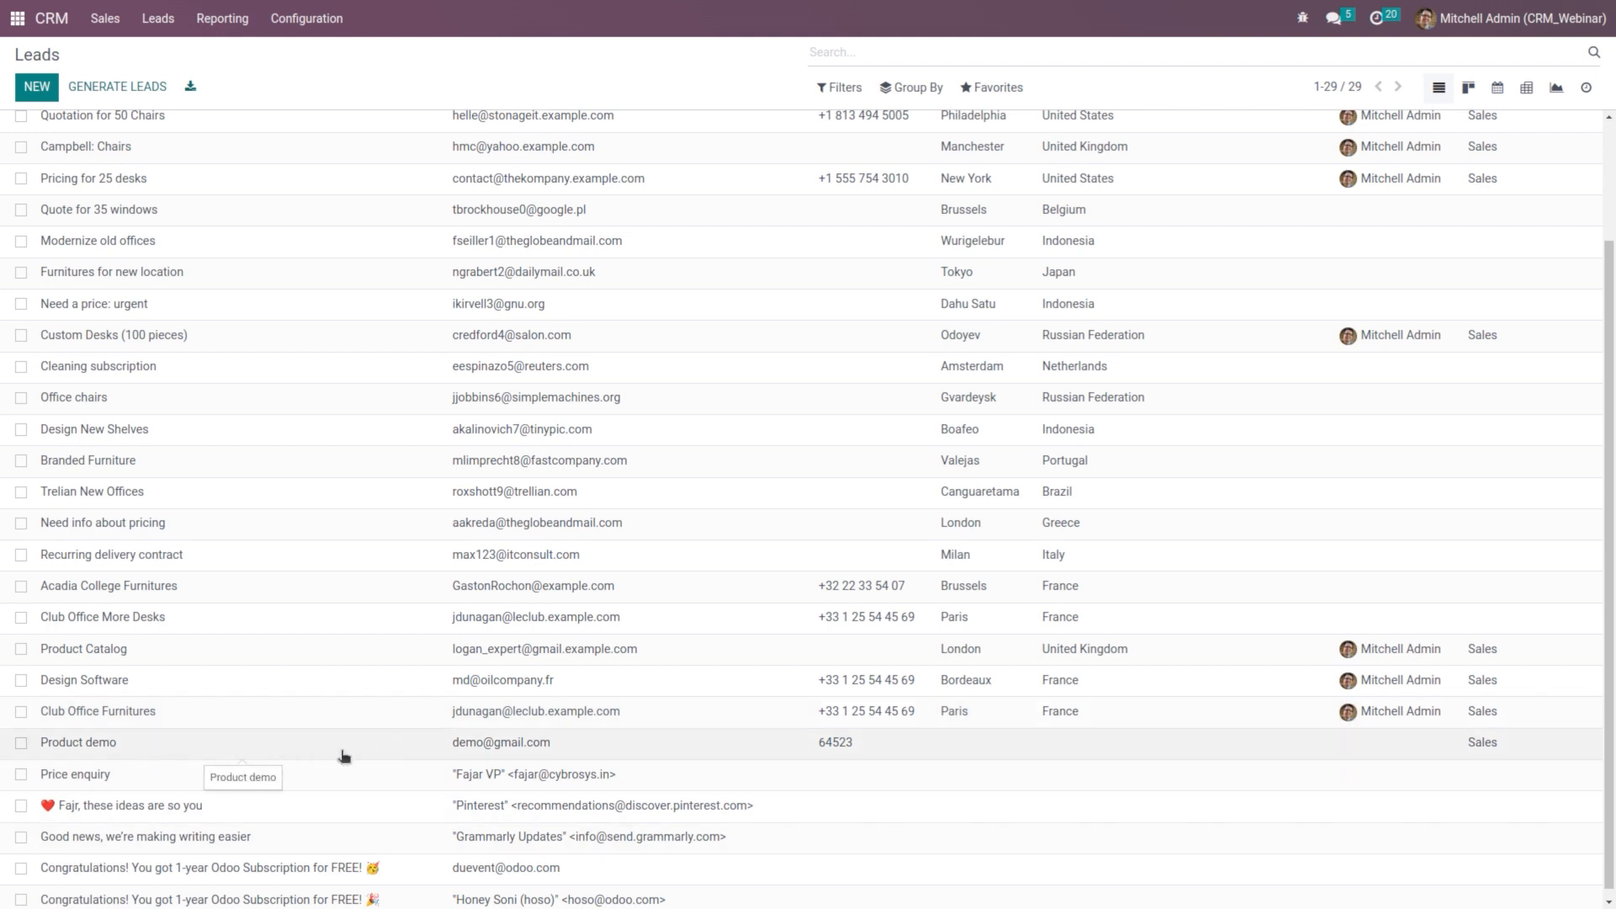
scroll(332, 632, up, 2)
scroll(286, 673, down, 2)
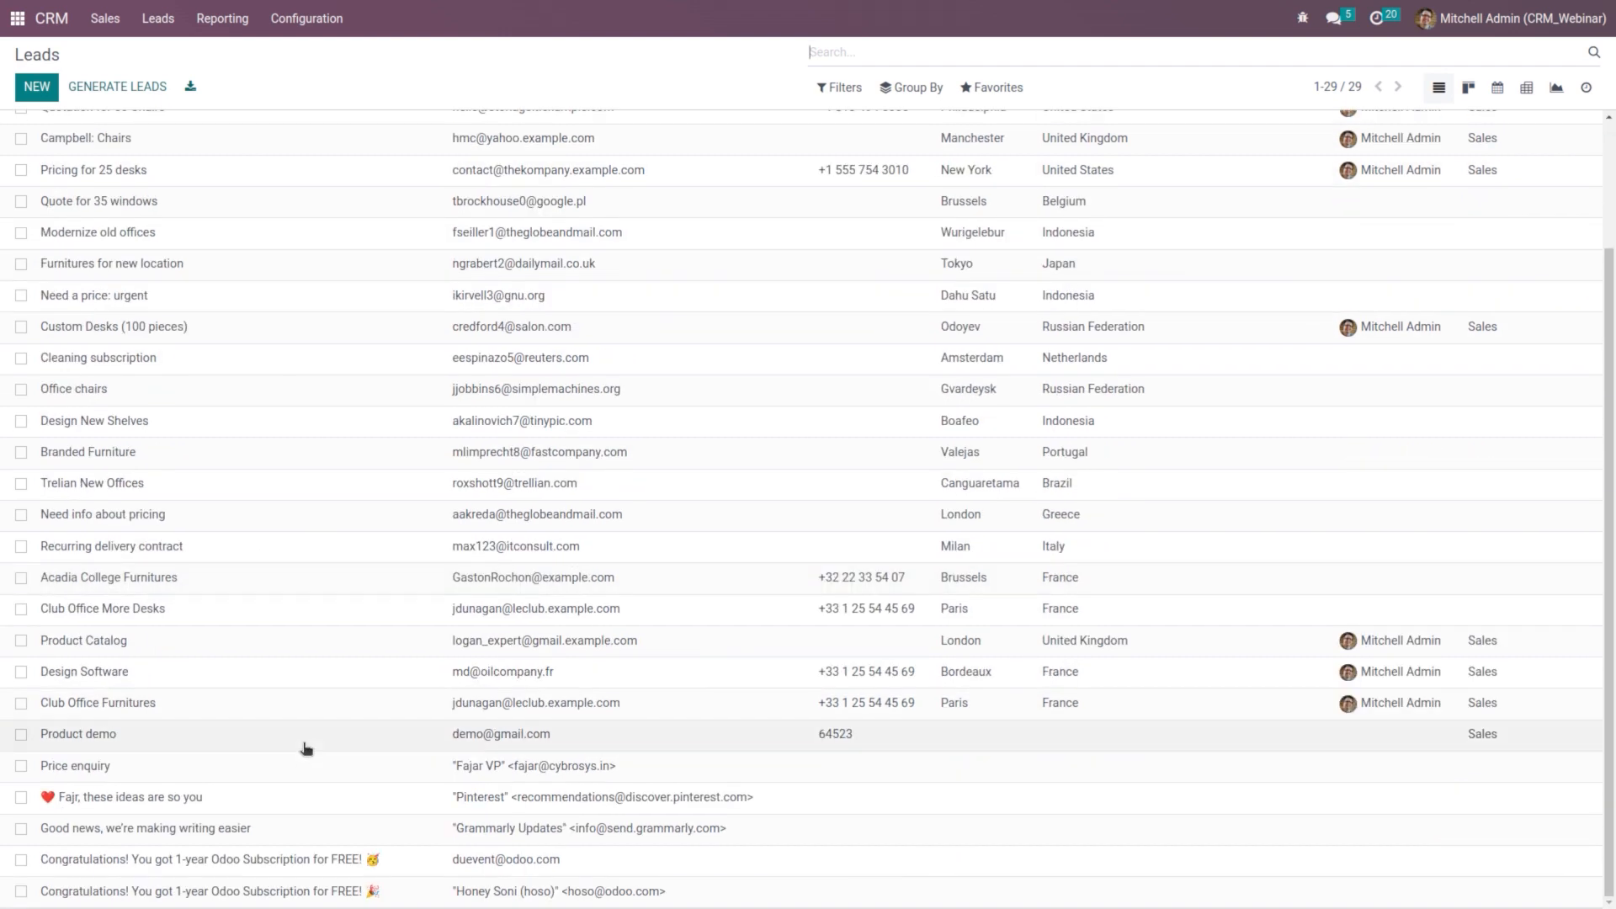
click(227, 747)
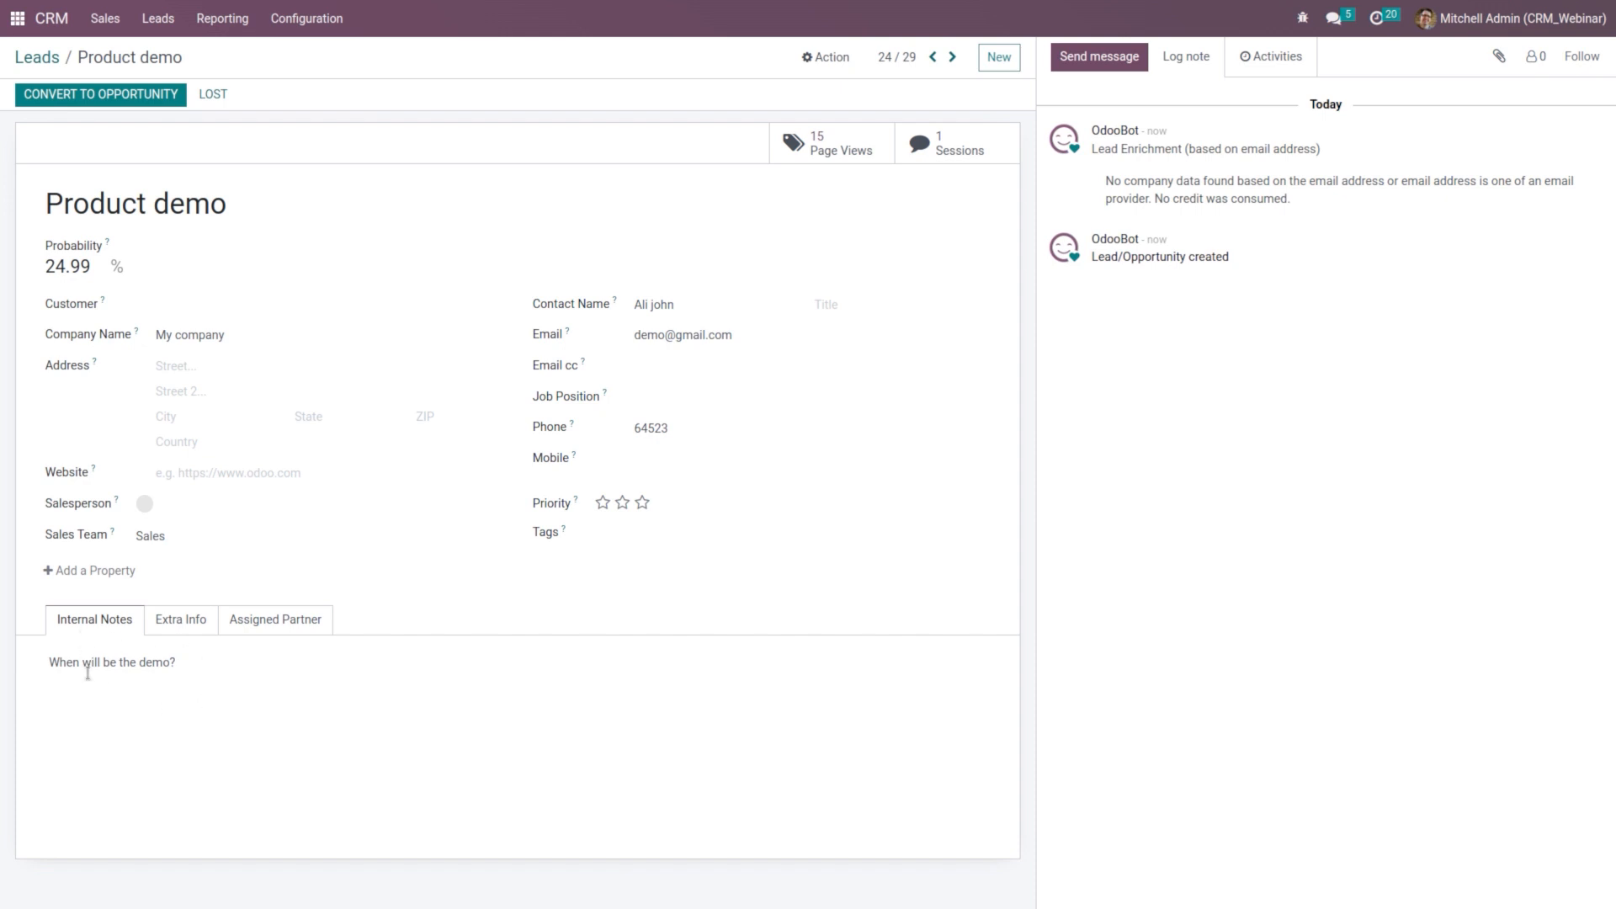
Step: Review the Product demo lead's Extra Info: medium Website, team Sales, bounce count 0
click(201, 623)
scroll(240, 791, down, 1)
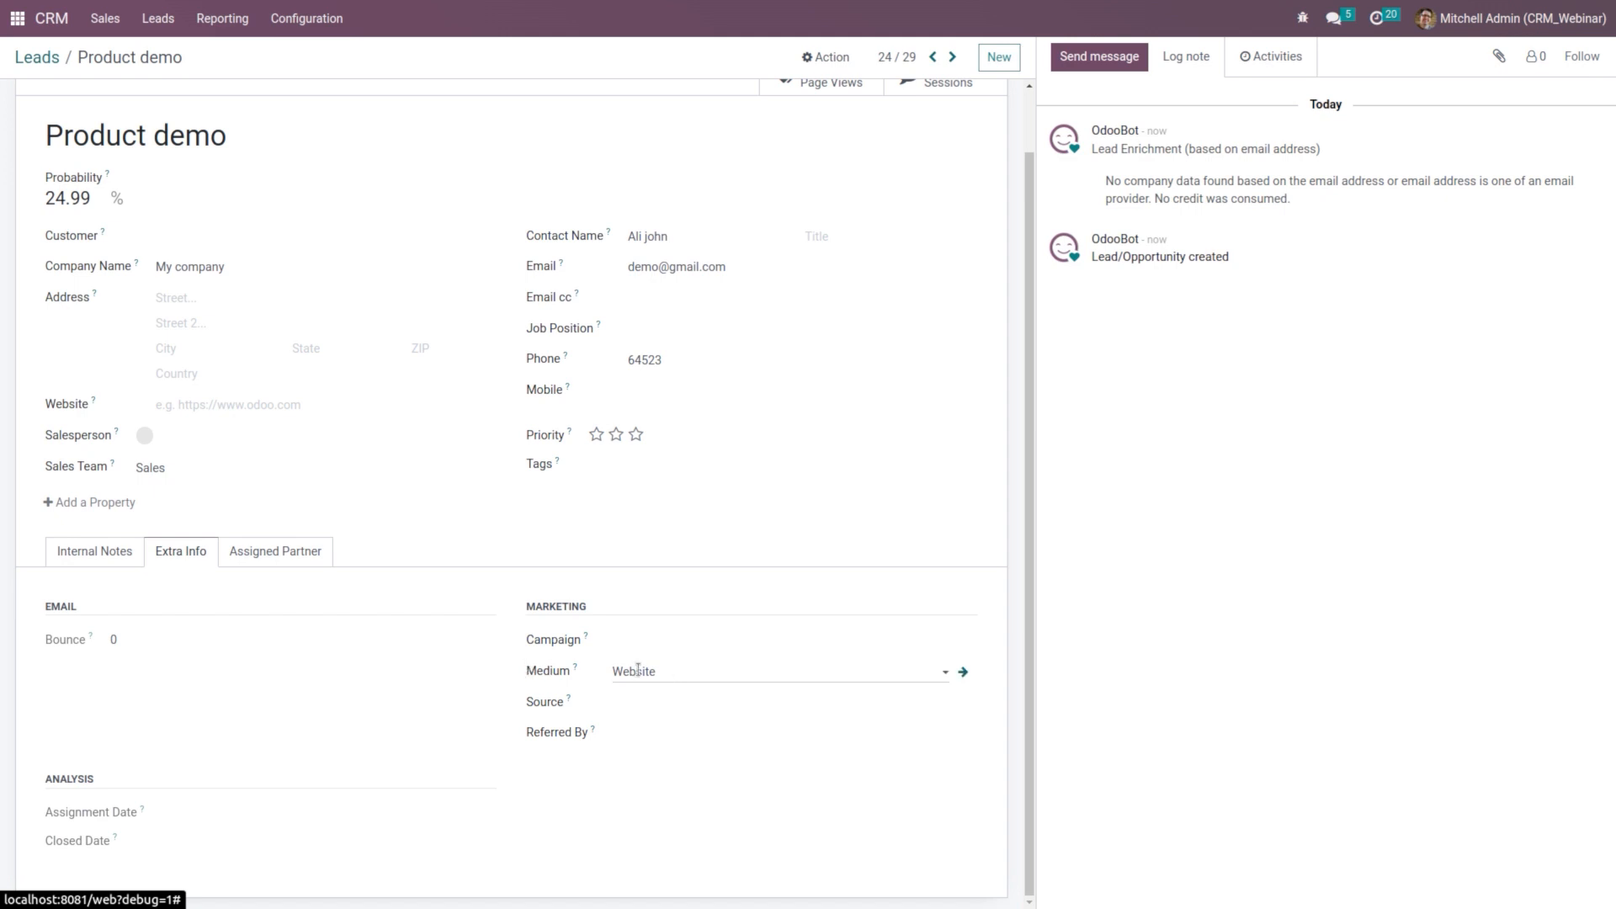
scroll(471, 574, up, 1)
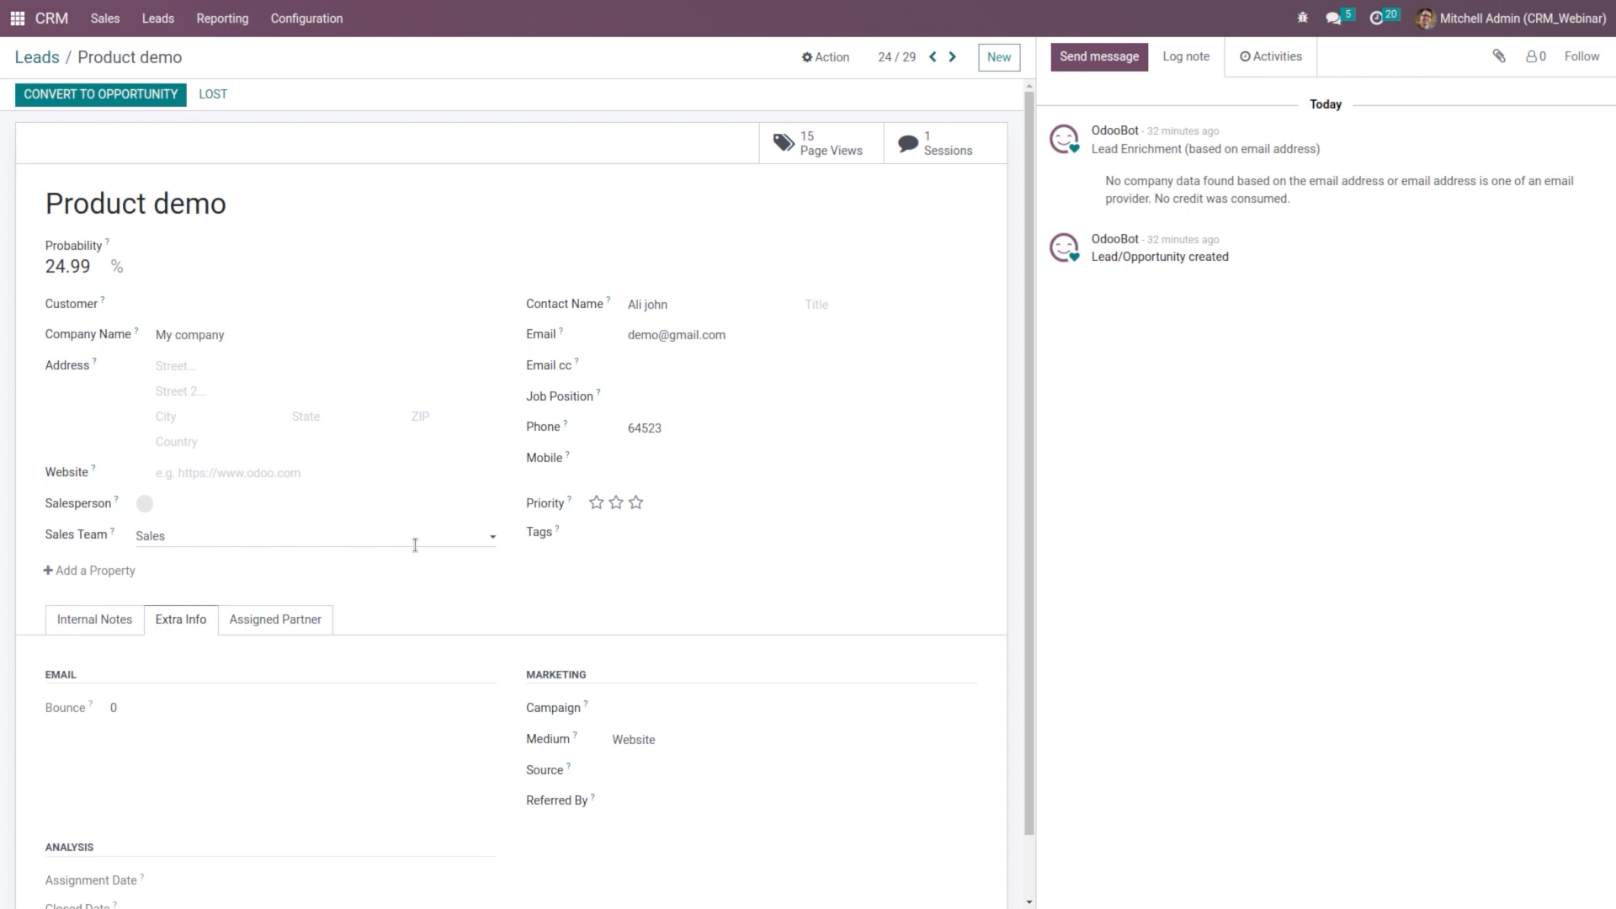
click(306, 18)
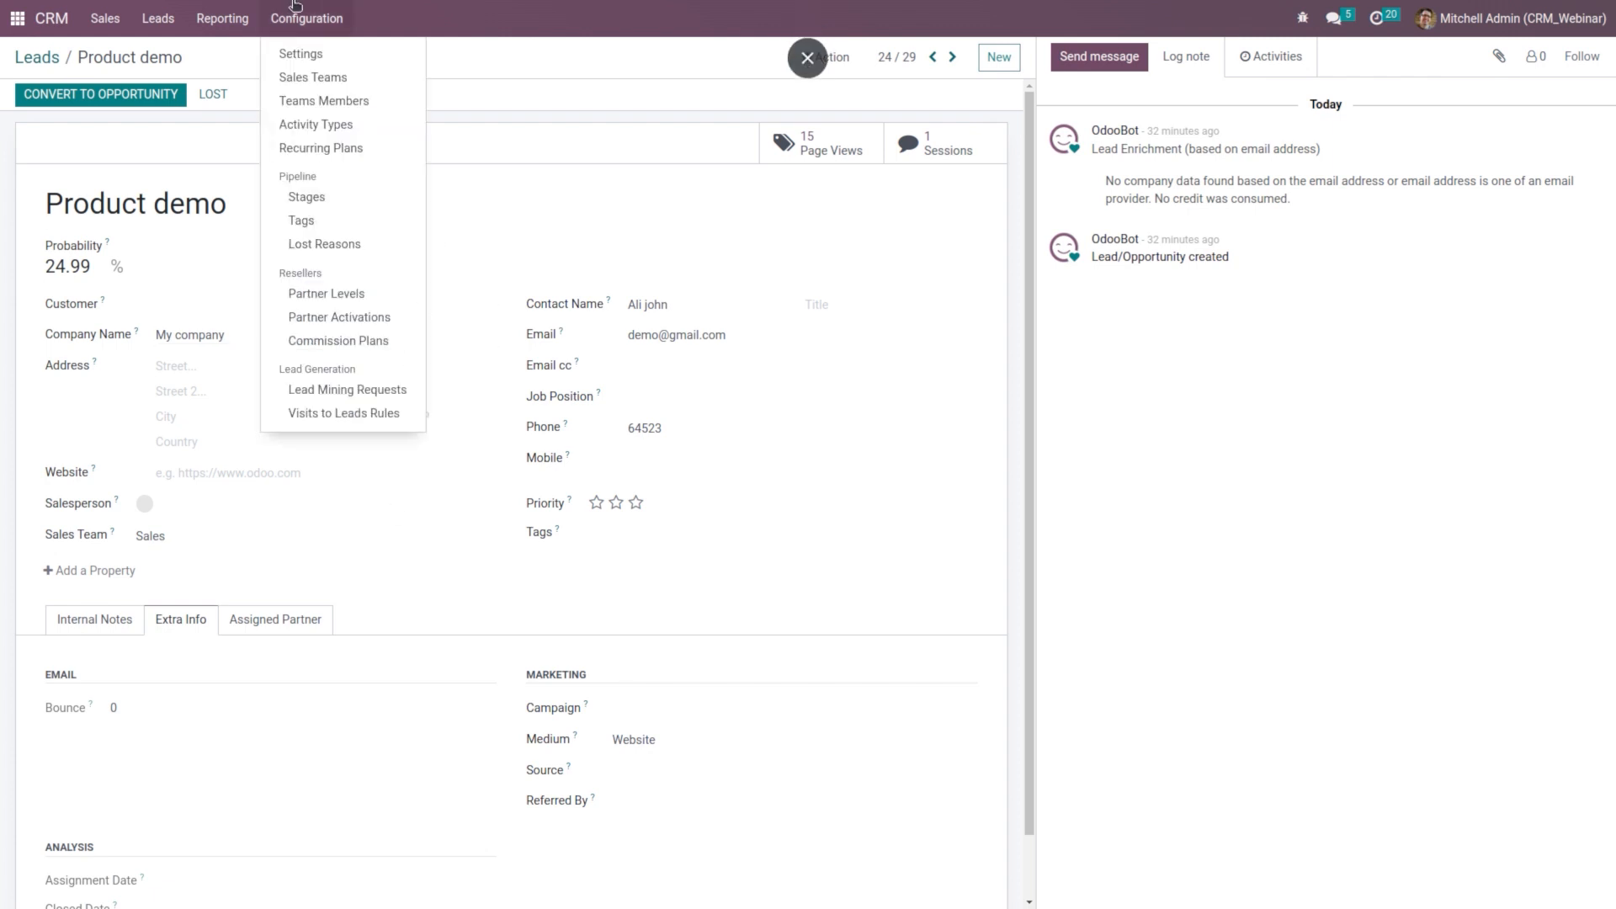
Step: Start a new sales team from the Sales Teams list
click(347, 85)
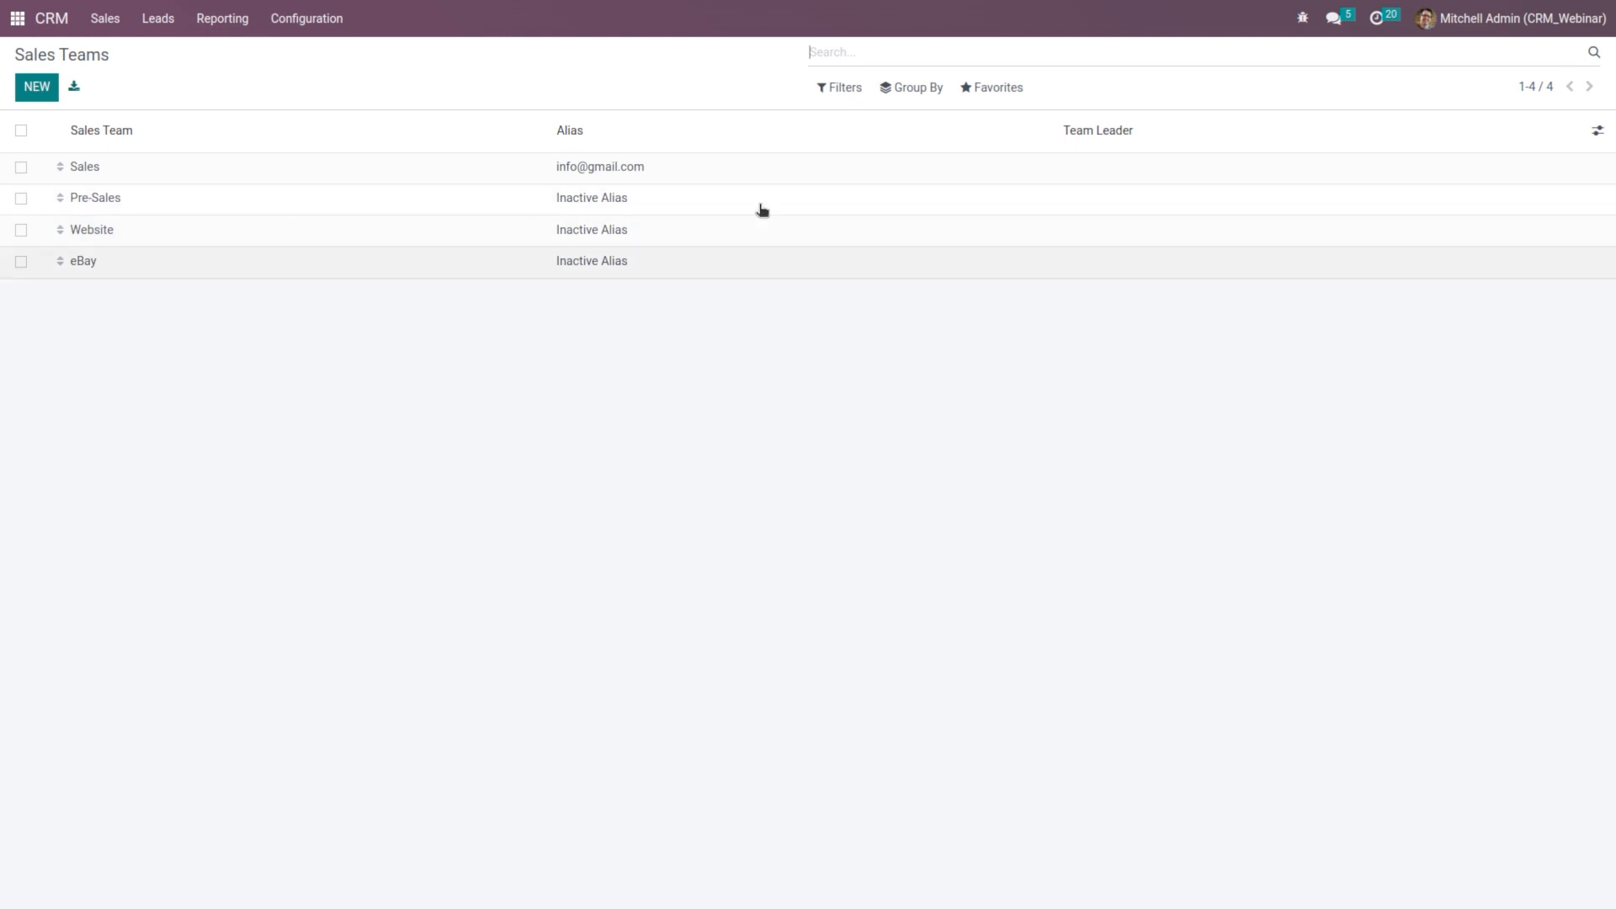
click(31, 91)
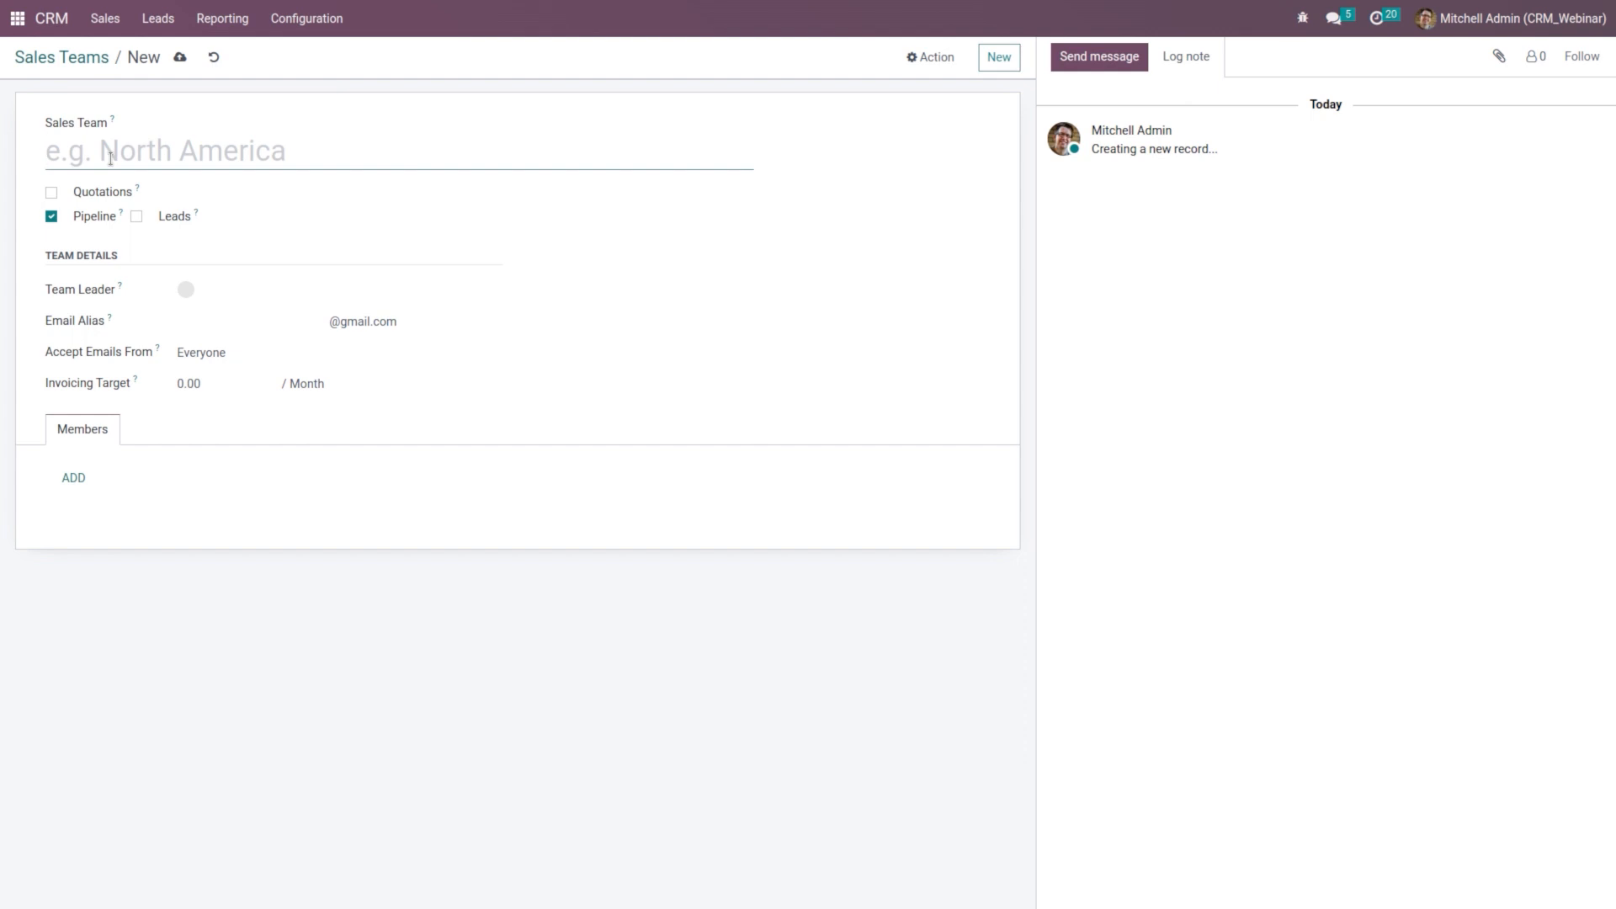
Step: Name the new team Northern Region and enable Quotations and Leads
text(Nort)
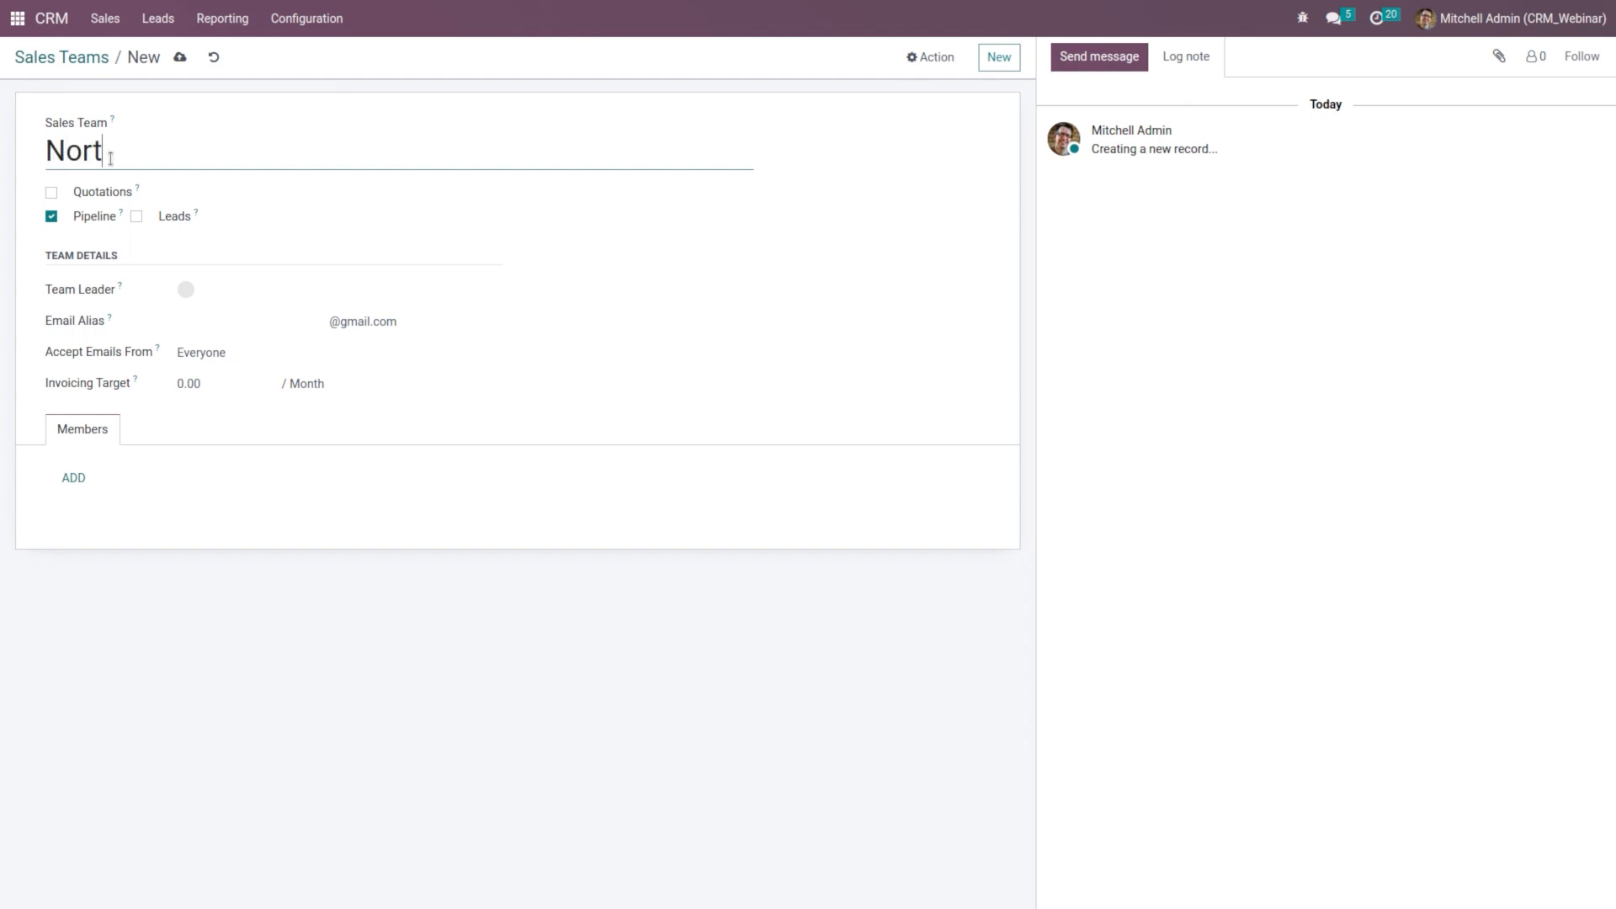
text(hern Re)
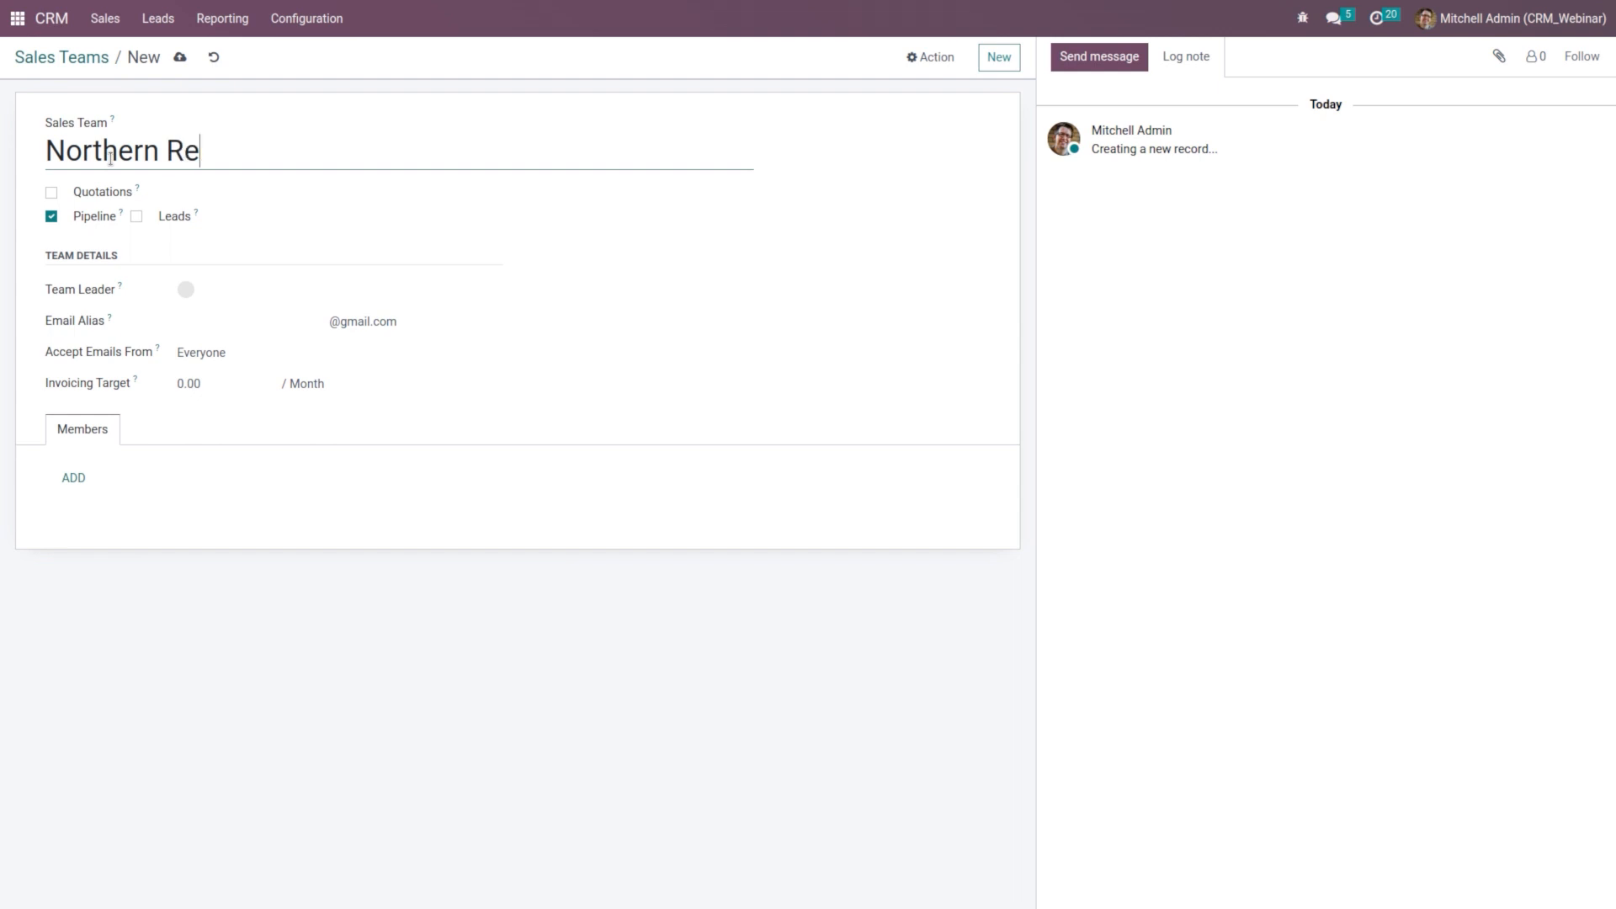
text(gion)
click(51, 193)
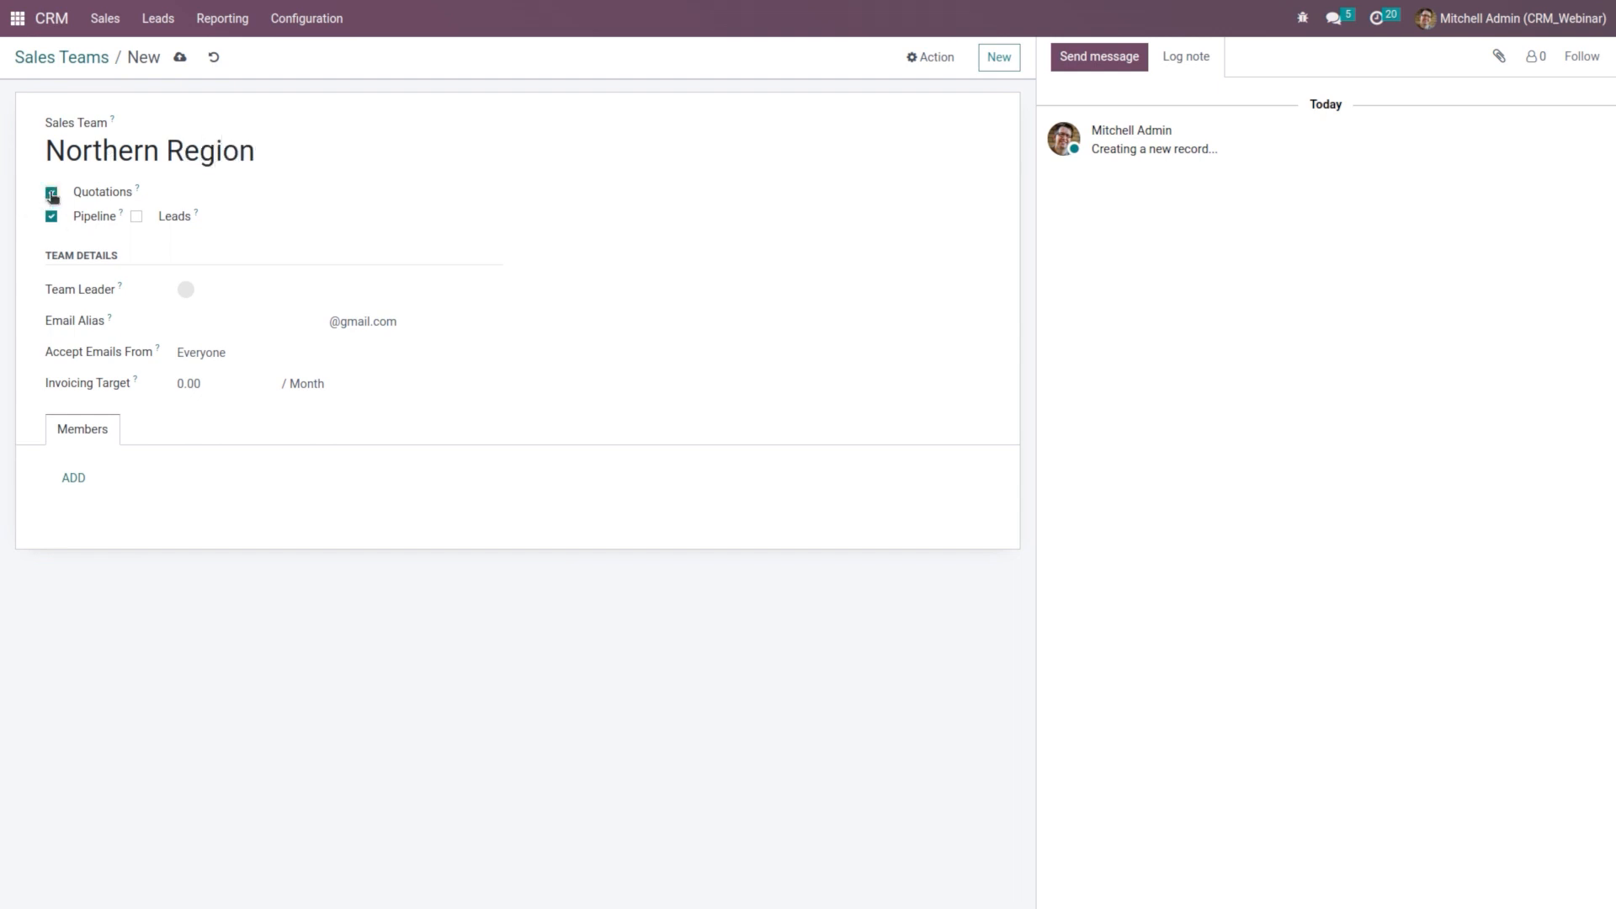
click(136, 217)
Step: Pick a team leader, keep Everyone as email senders, and set a 10,000.00 invoicing target
click(238, 297)
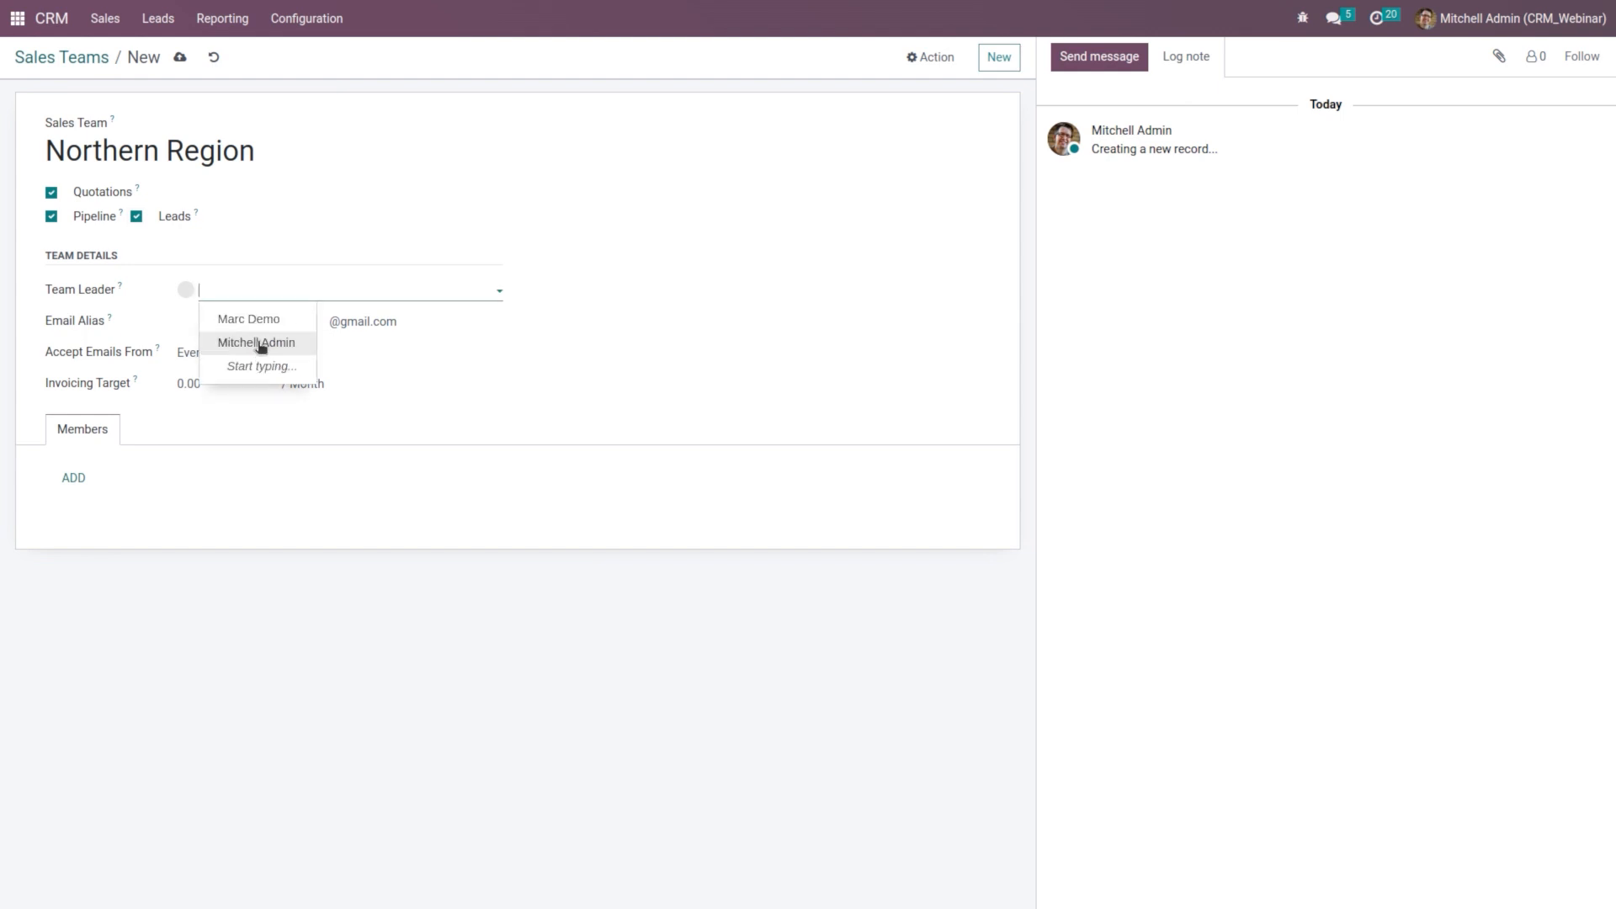
click(252, 325)
click(264, 319)
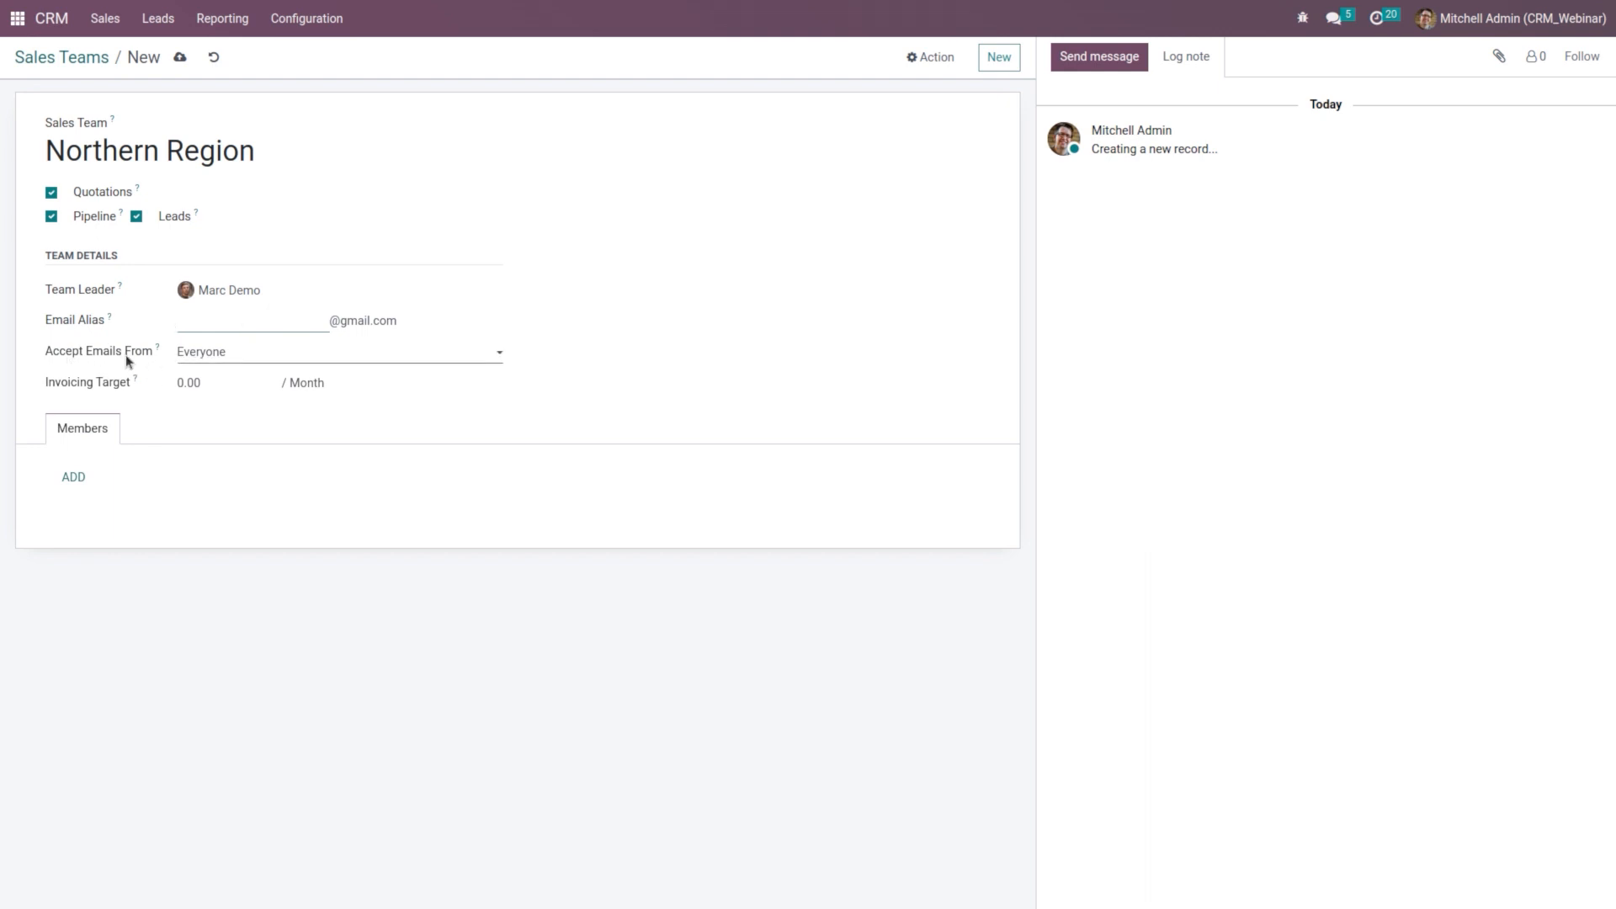
click(213, 353)
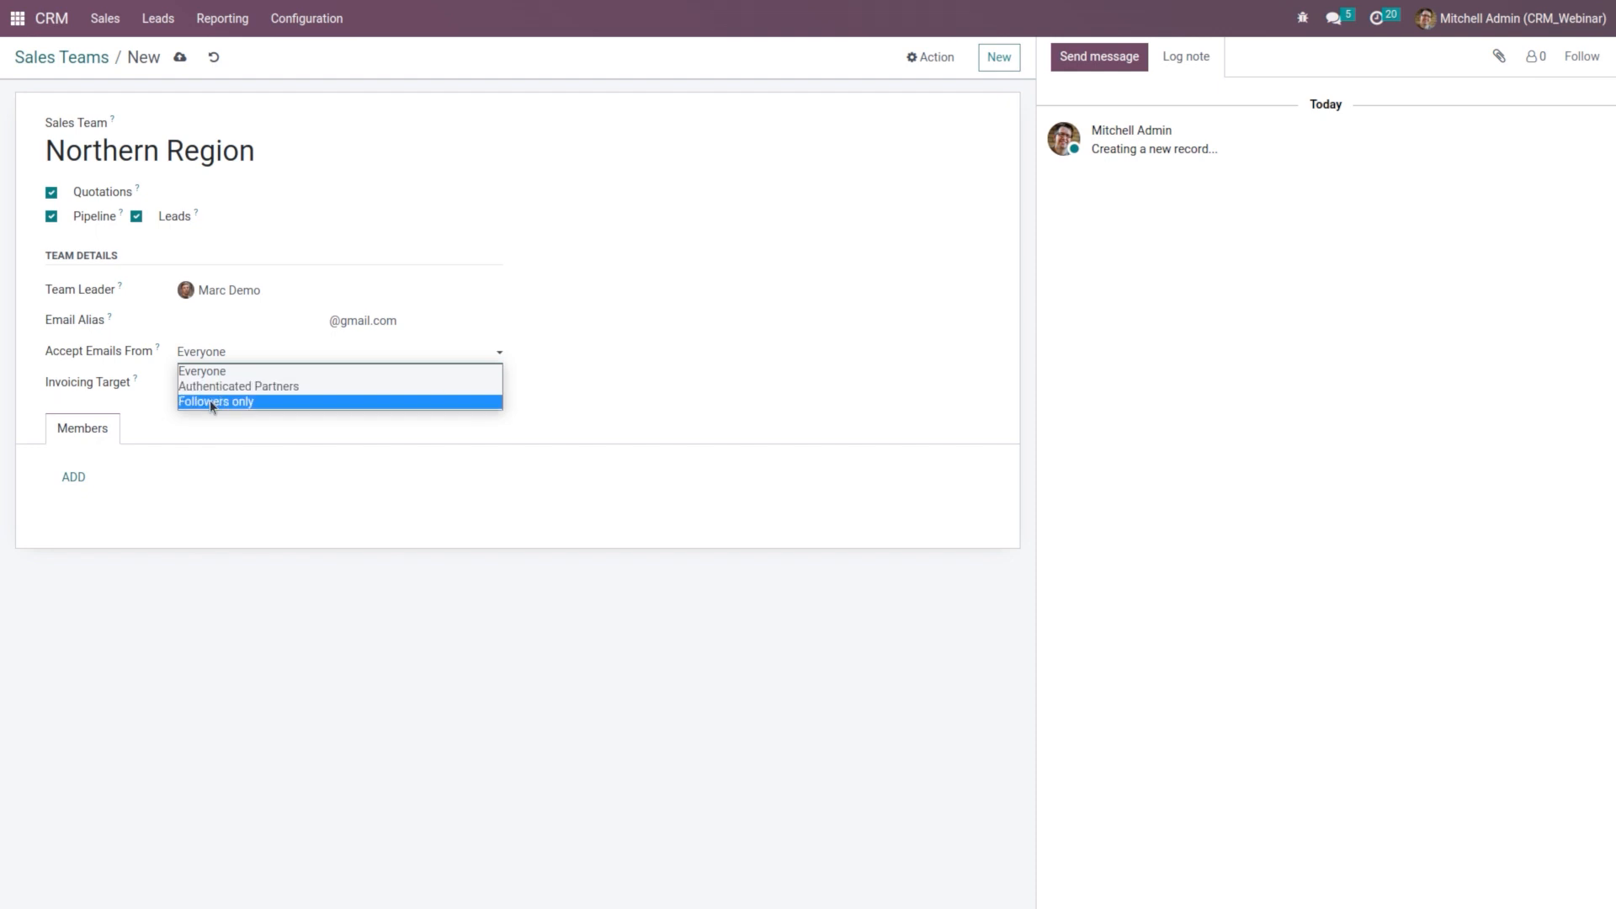
click(236, 432)
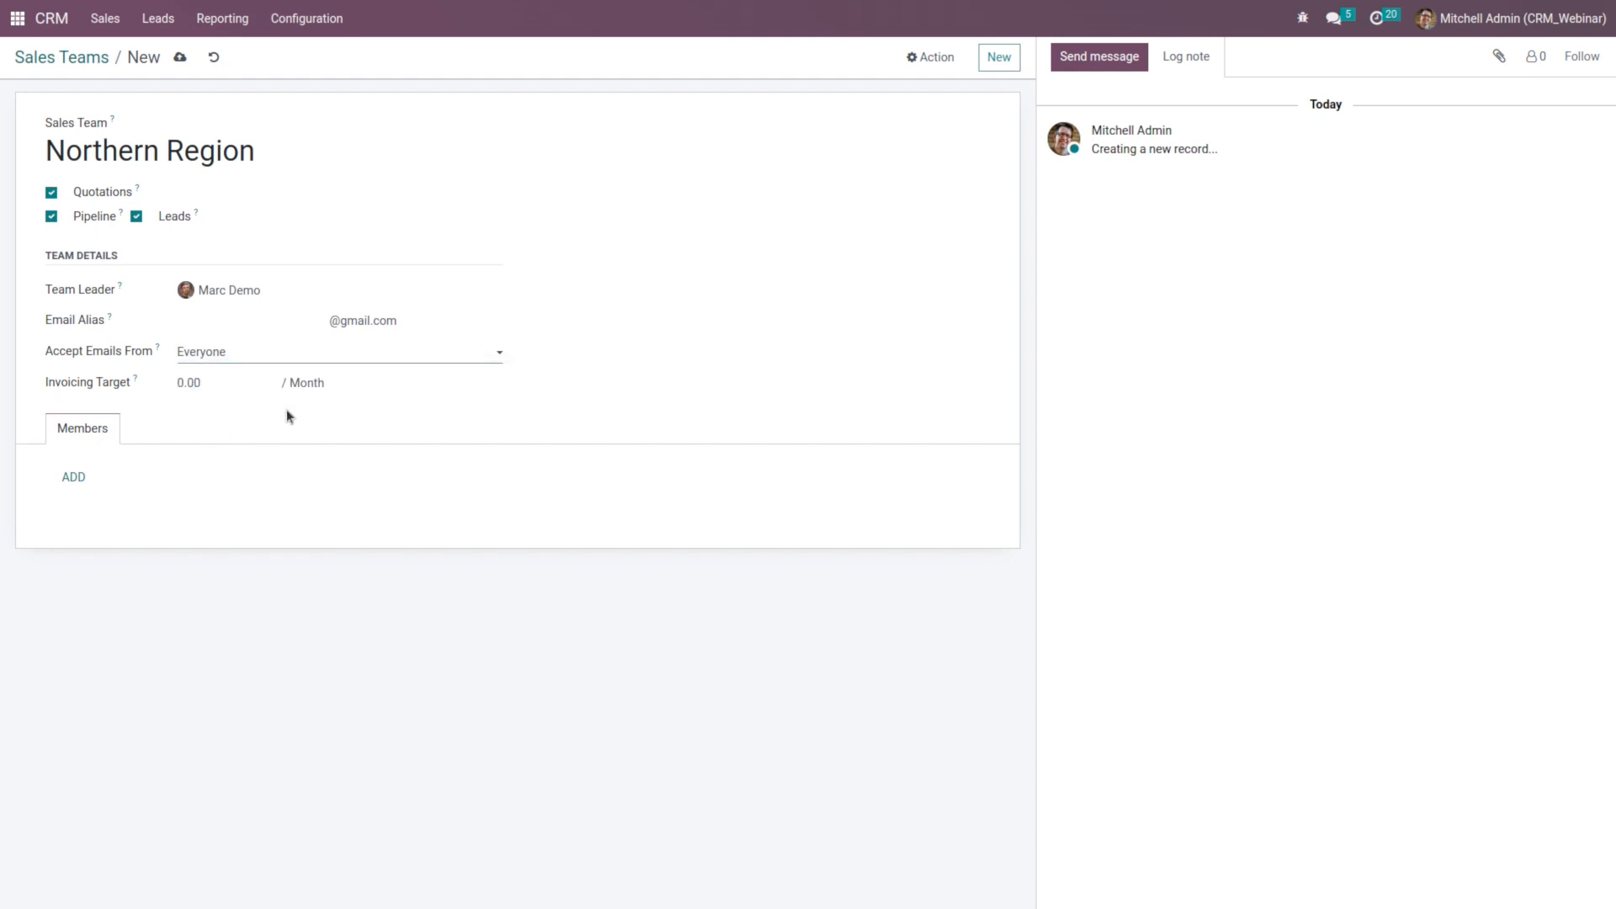
click(228, 389)
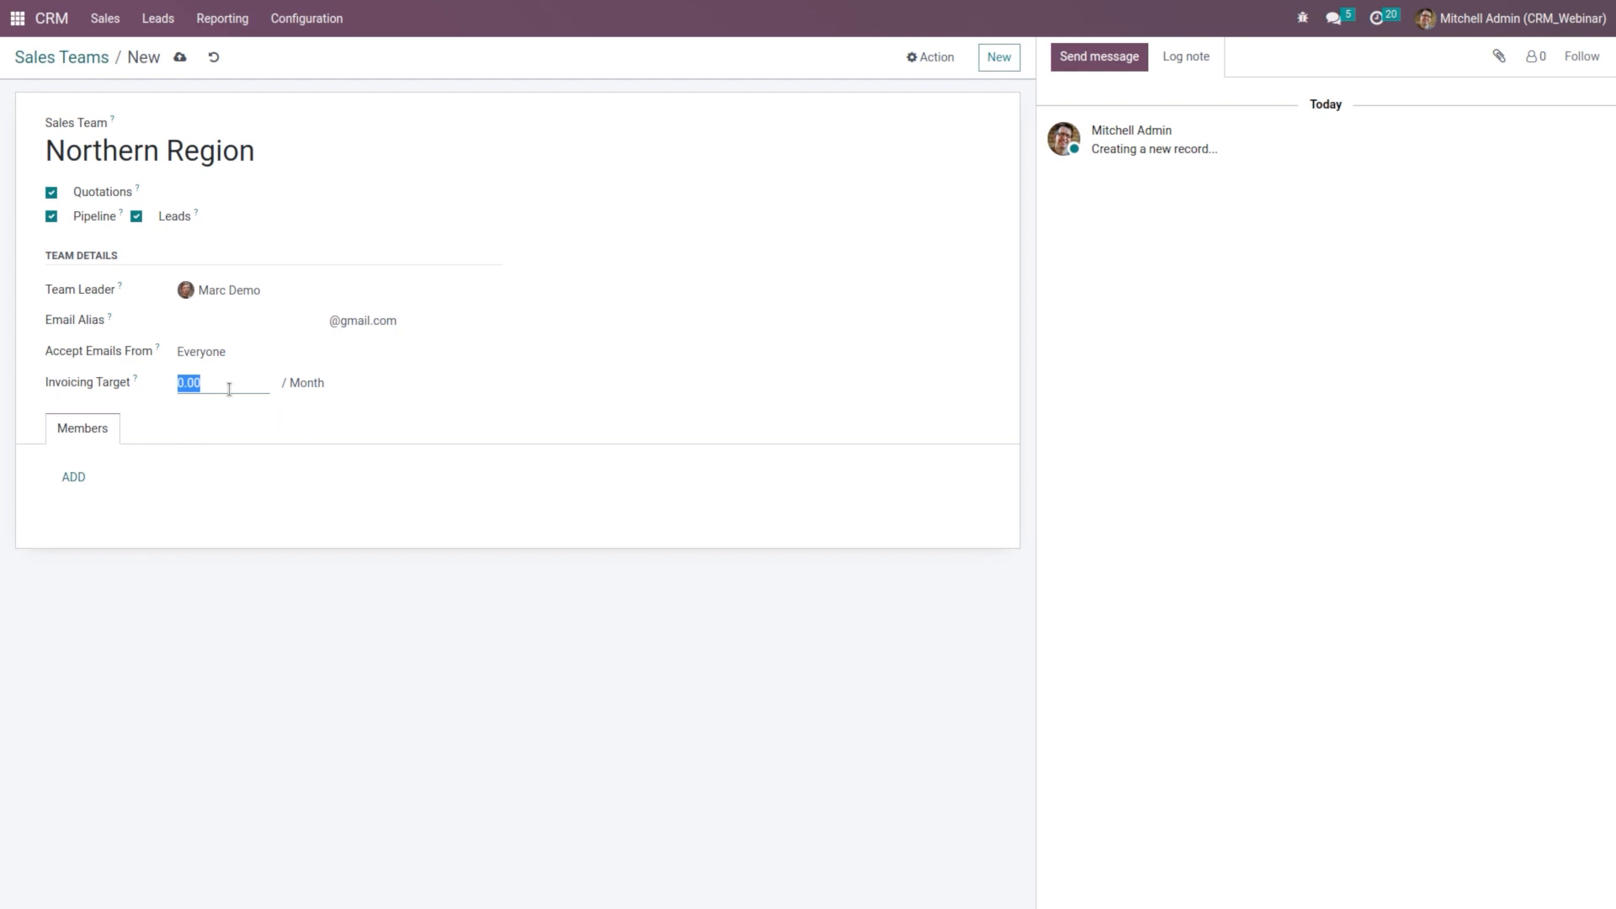
text(10000)
click(460, 415)
Step: Add both salespersons as Northern Region members and save the team
click(84, 481)
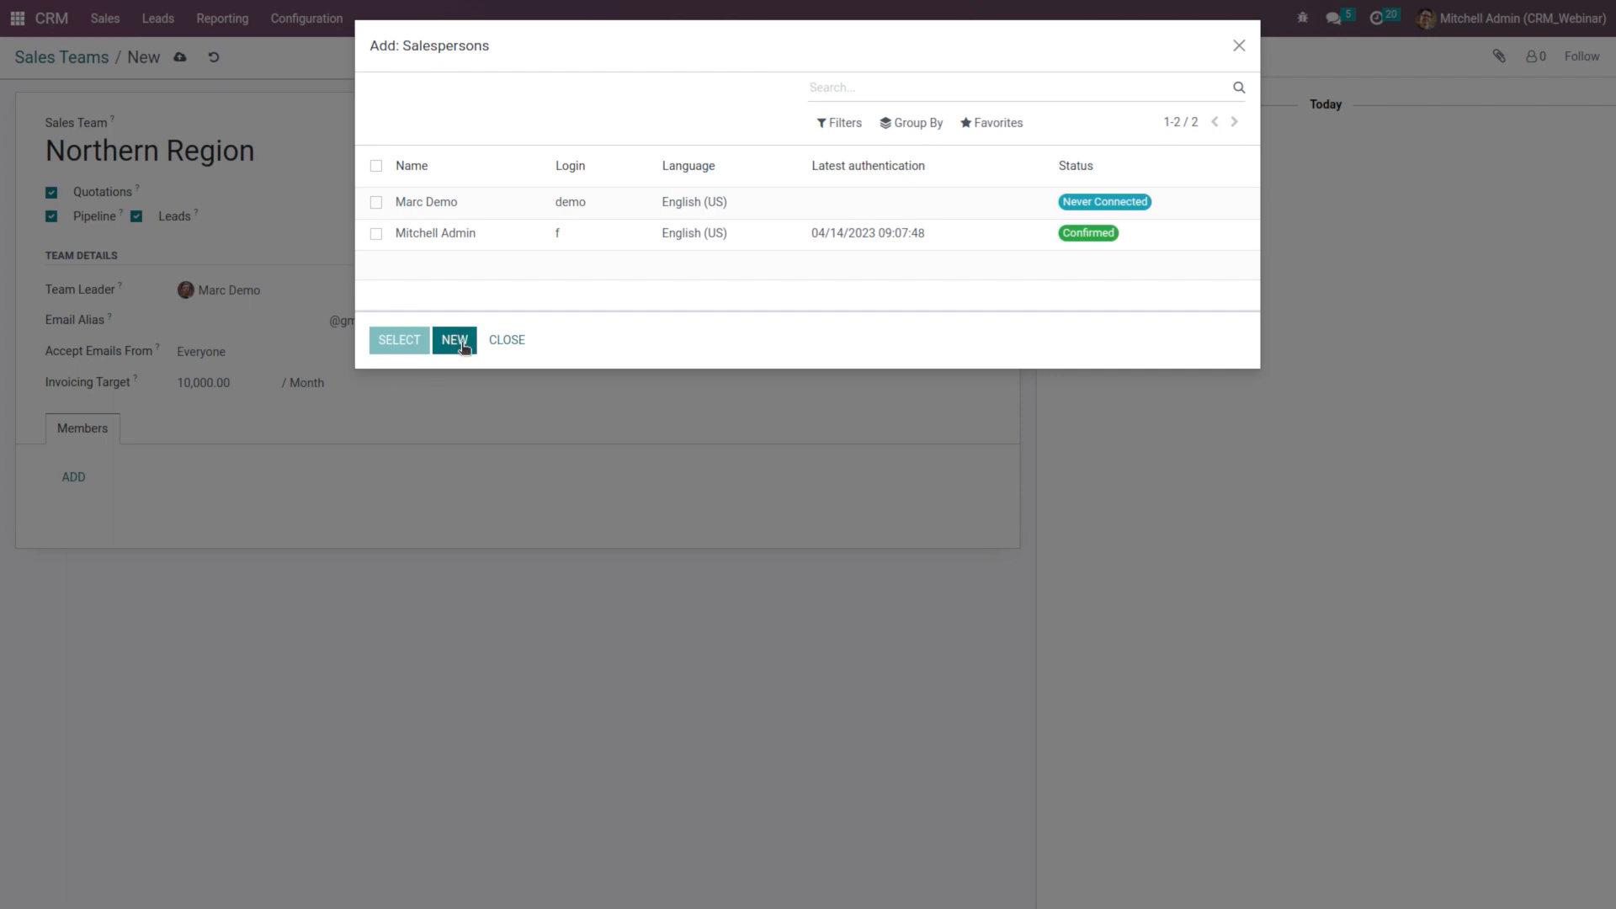
click(376, 202)
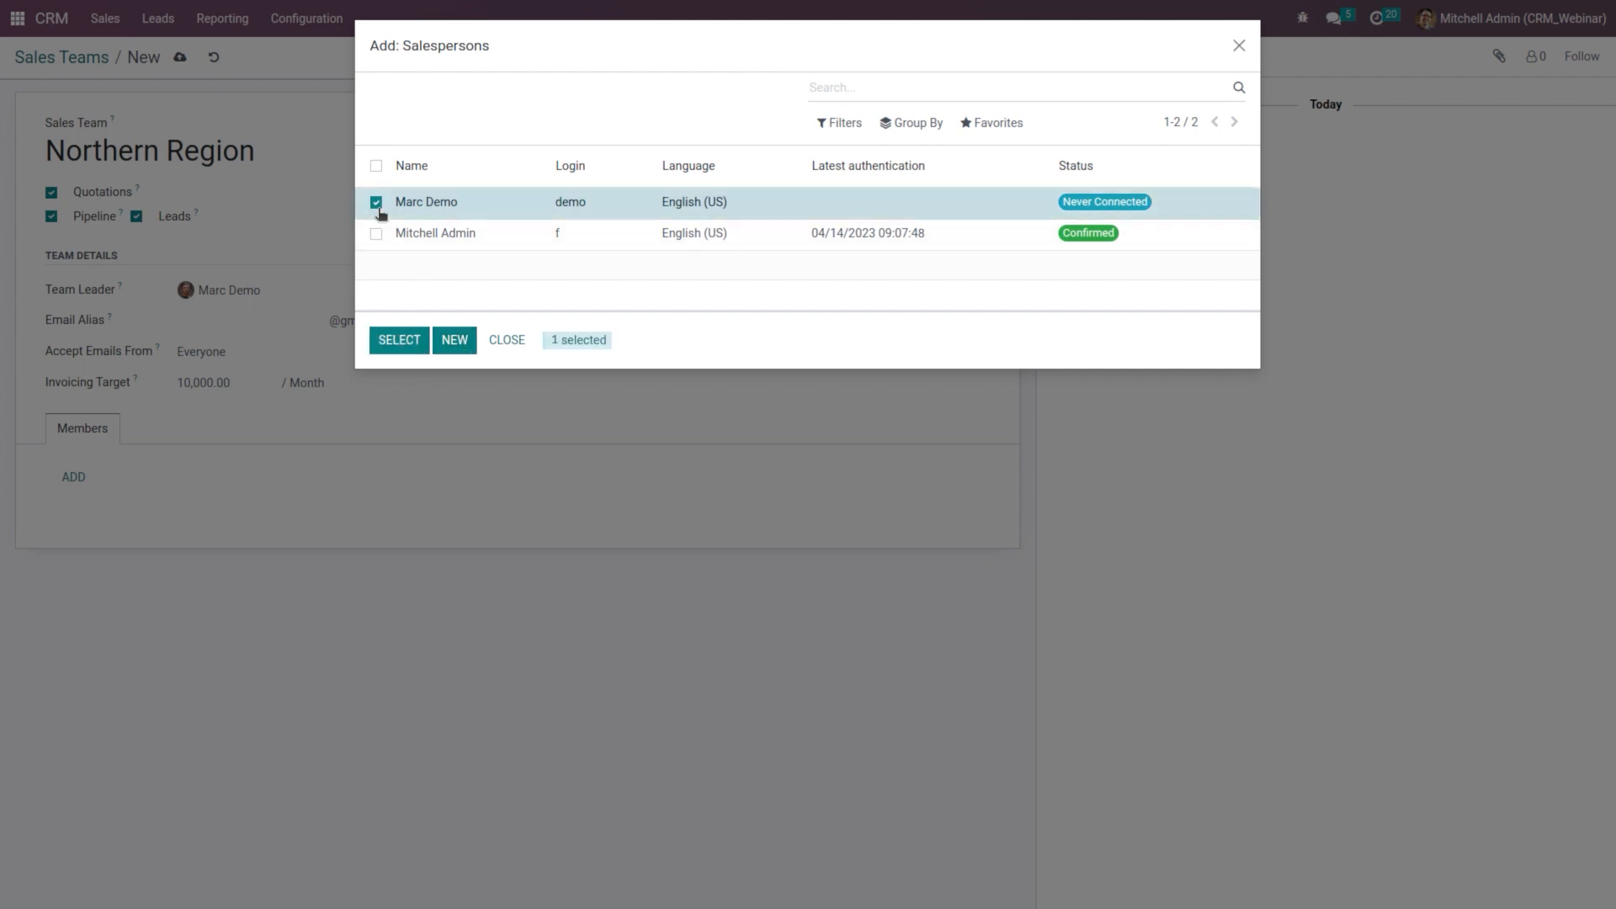
click(376, 233)
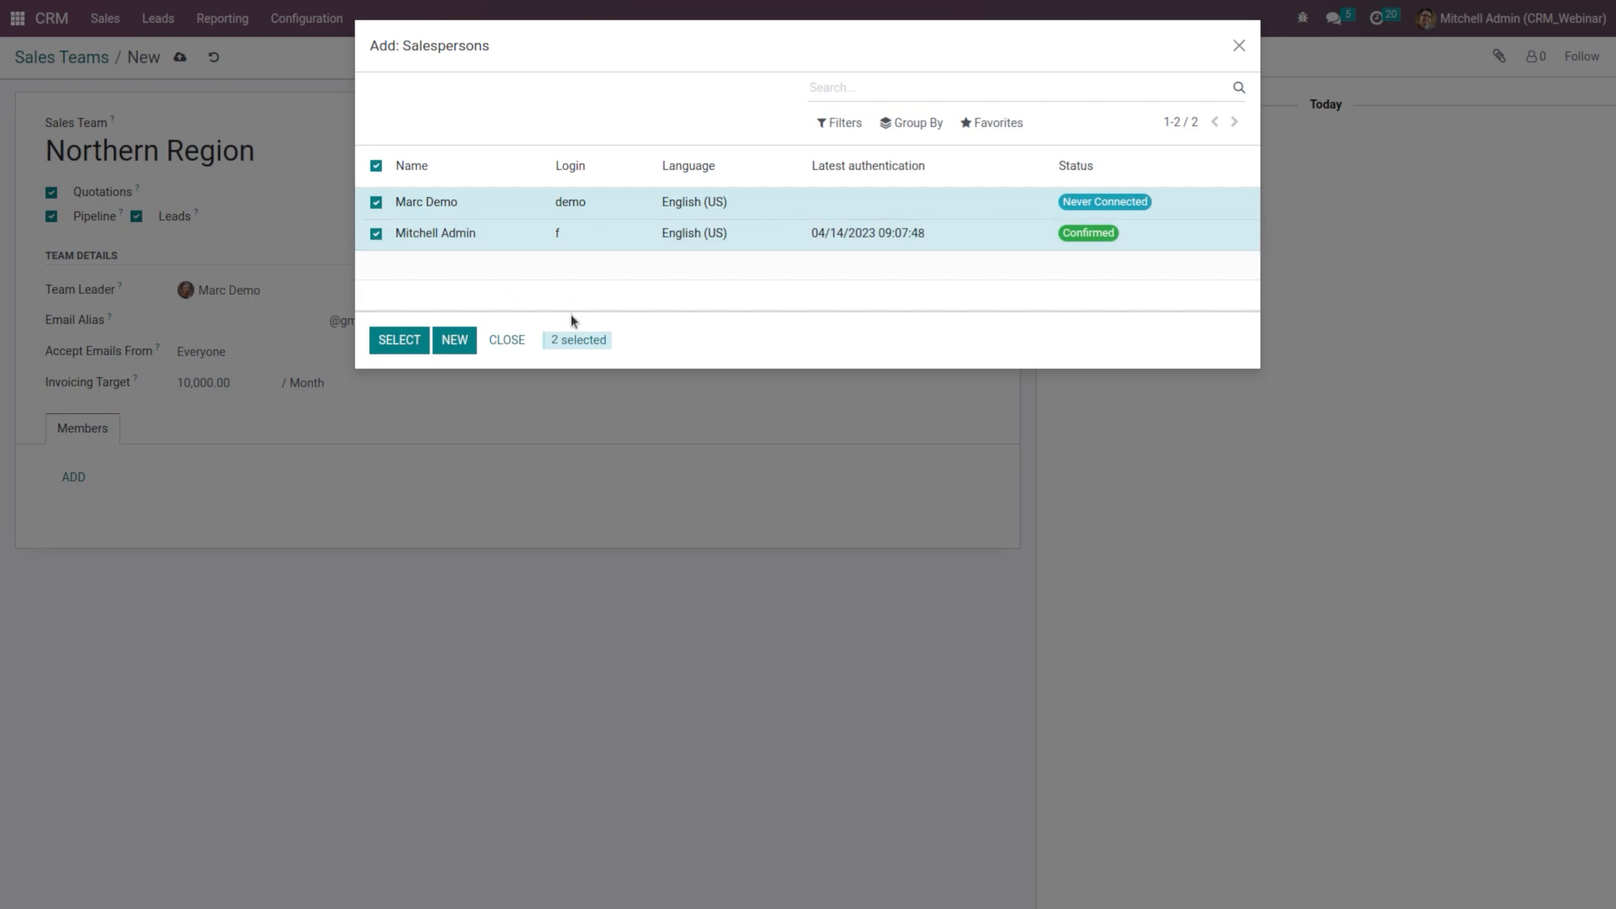
click(399, 340)
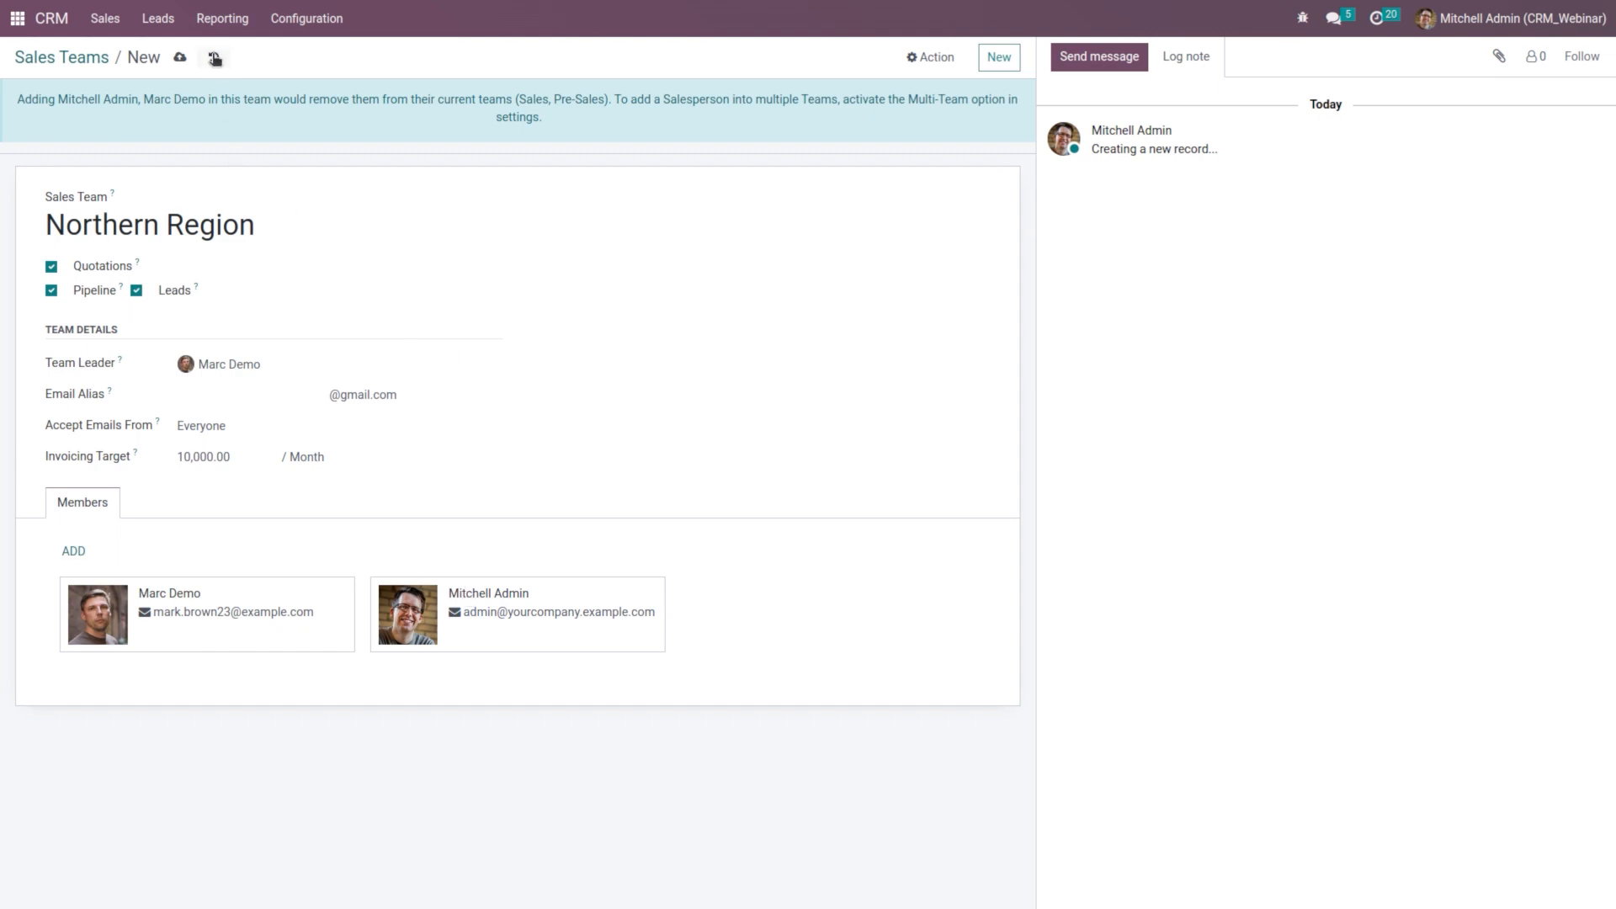
click(189, 57)
Step: Enable Multi Teams in CRM settings and view the Teams dashboard with Northern Region
click(296, 23)
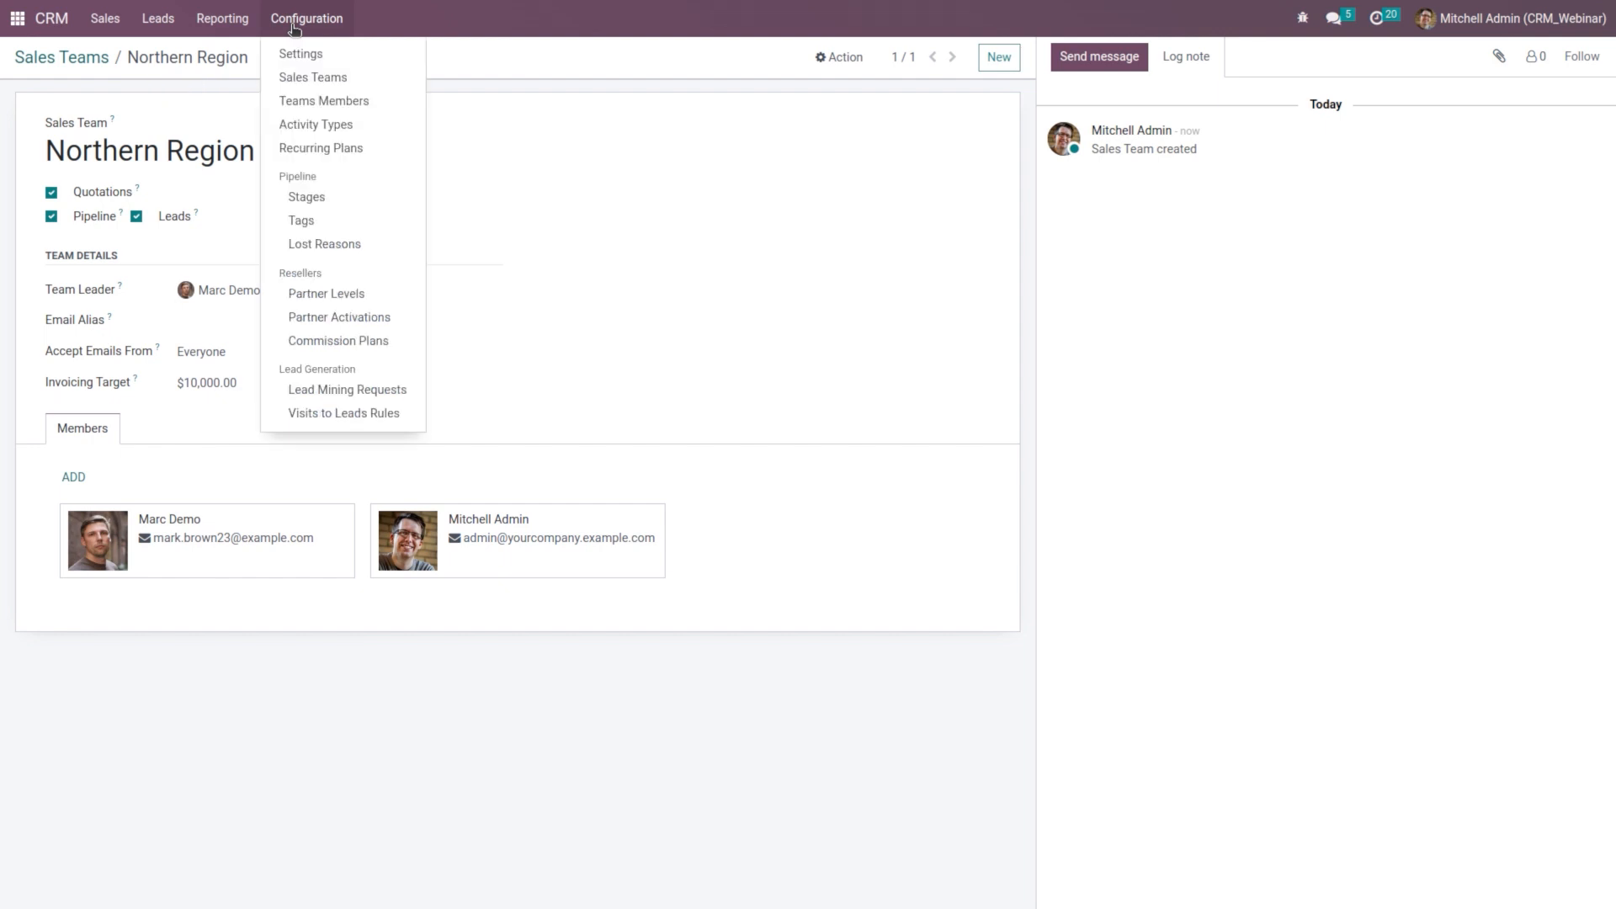
click(303, 52)
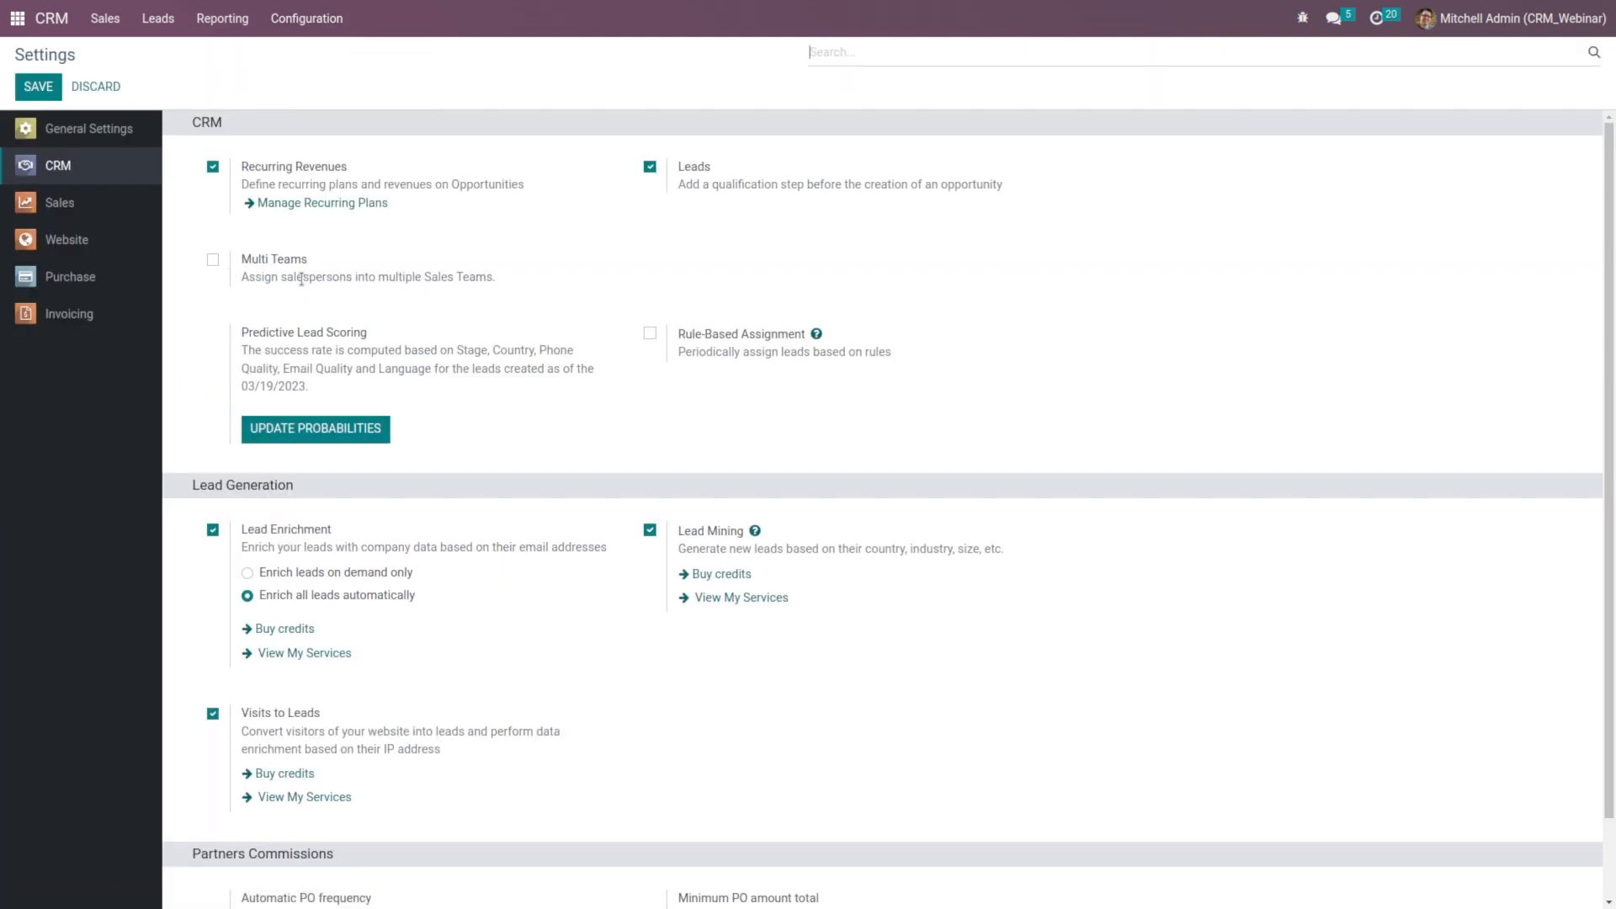
click(214, 260)
click(42, 90)
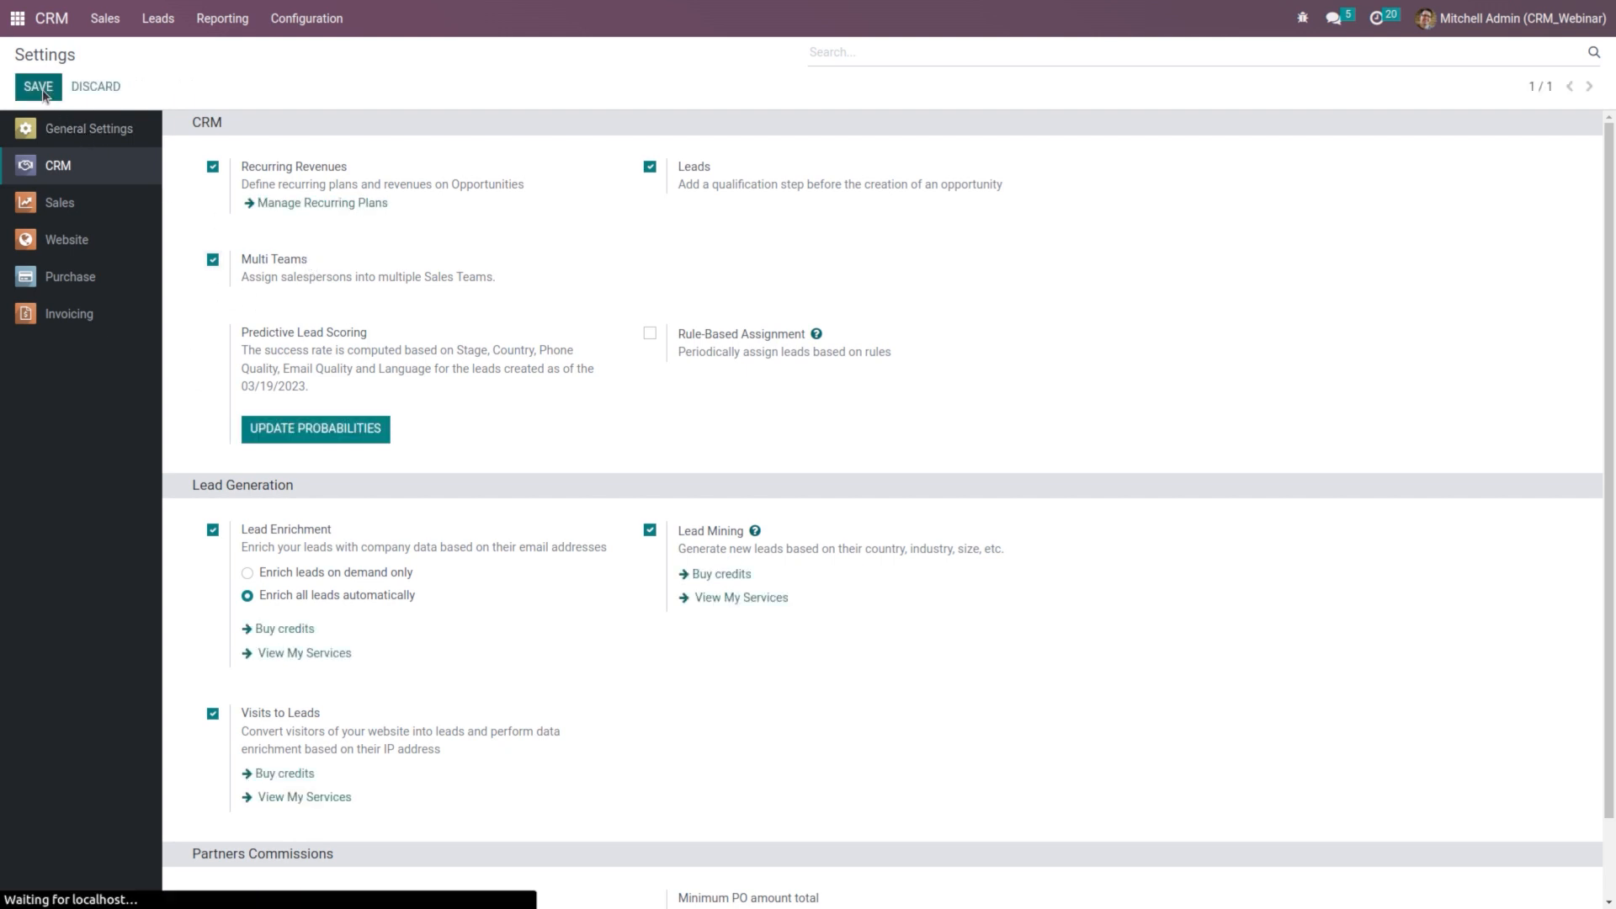
click(97, 20)
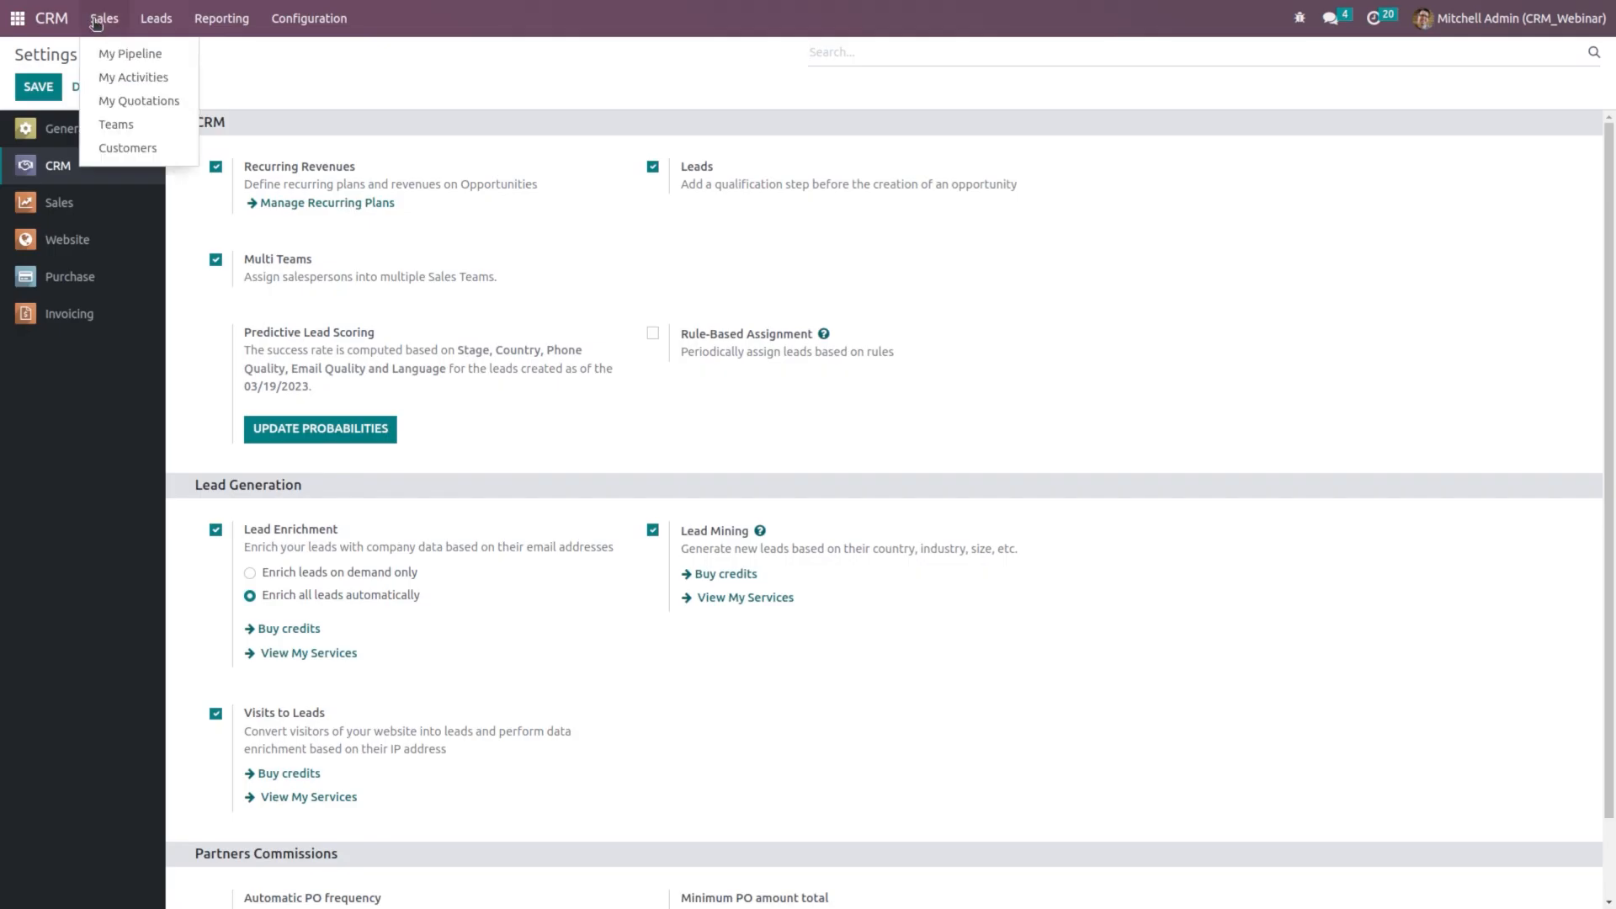
click(118, 125)
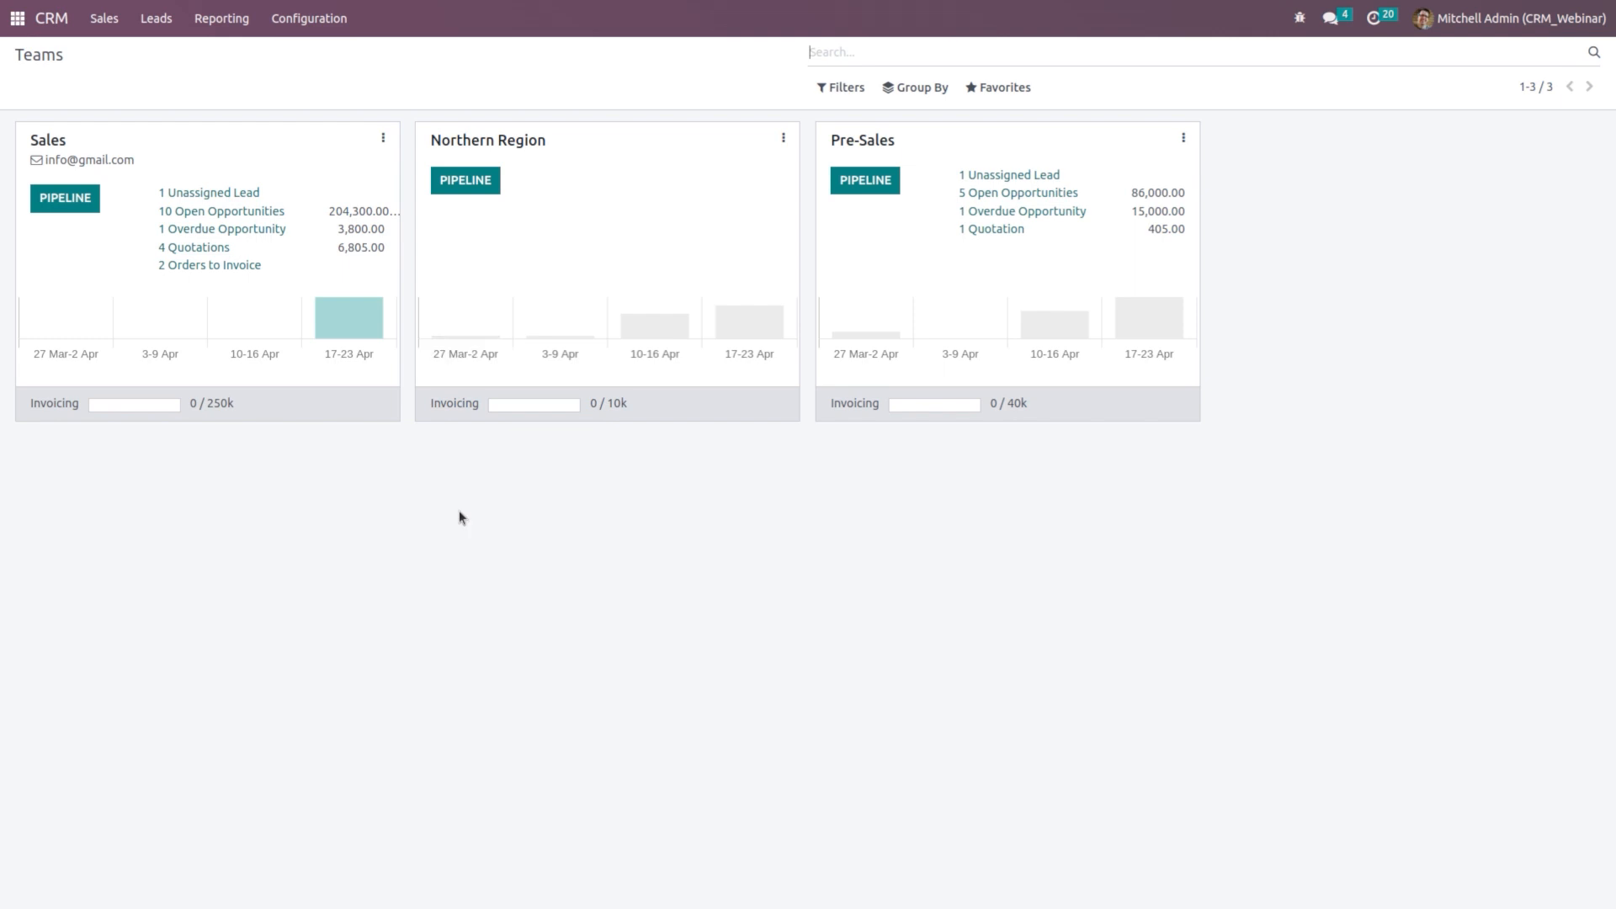
Step: Show the Sales team card's menu with View, New and Reporting shortcuts
click(384, 139)
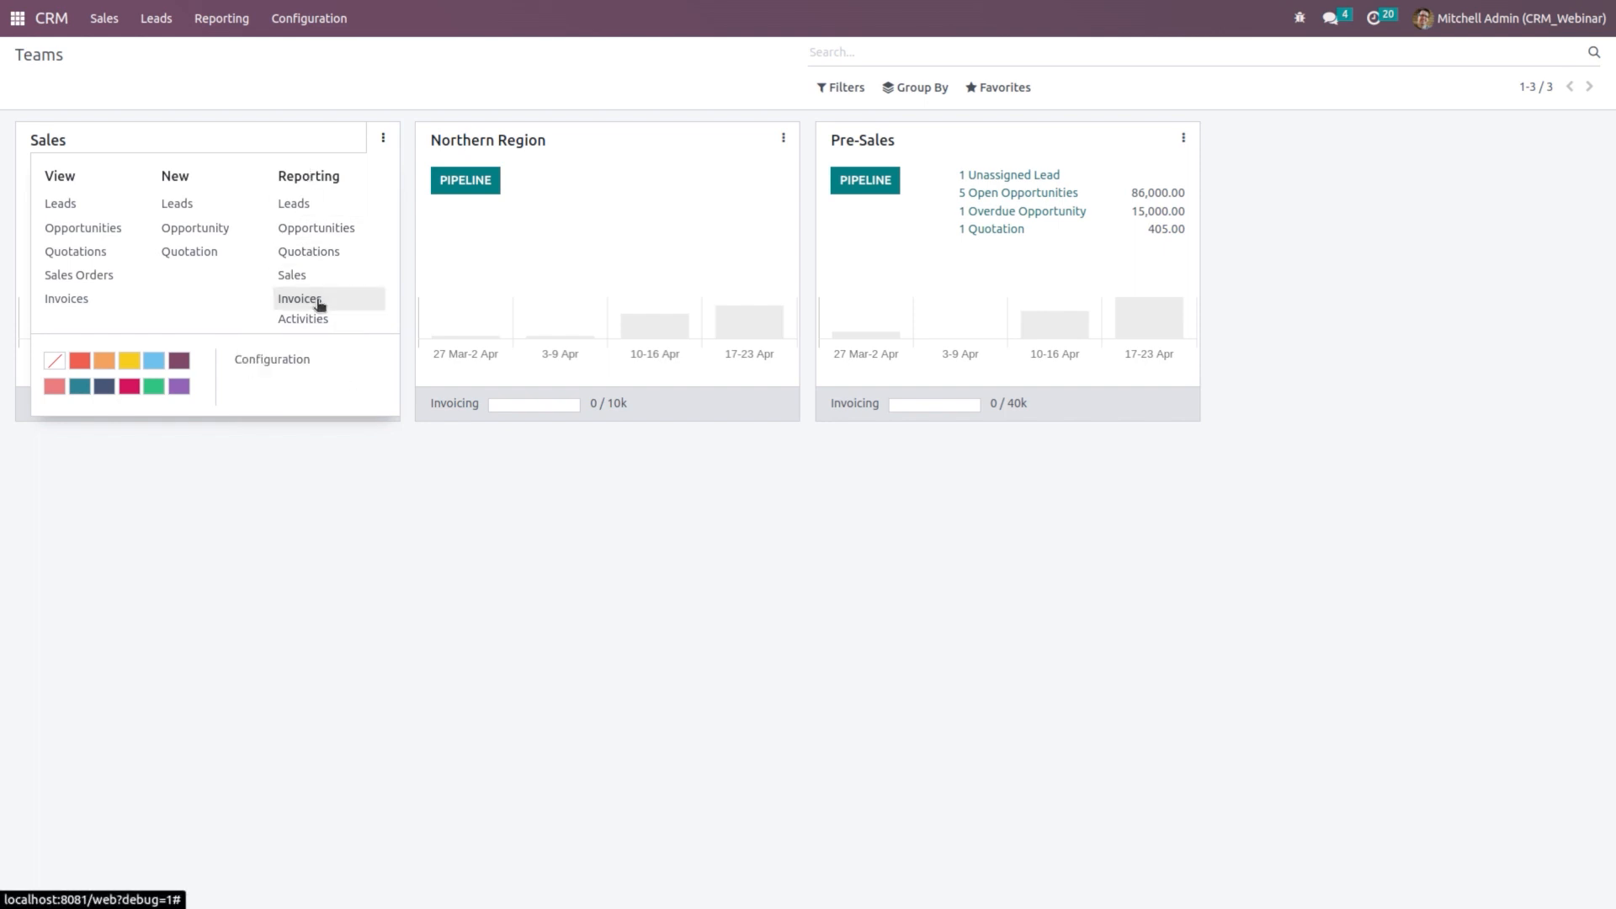
Step: Create a new lead assigned to the Northern Region sales team
click(371, 543)
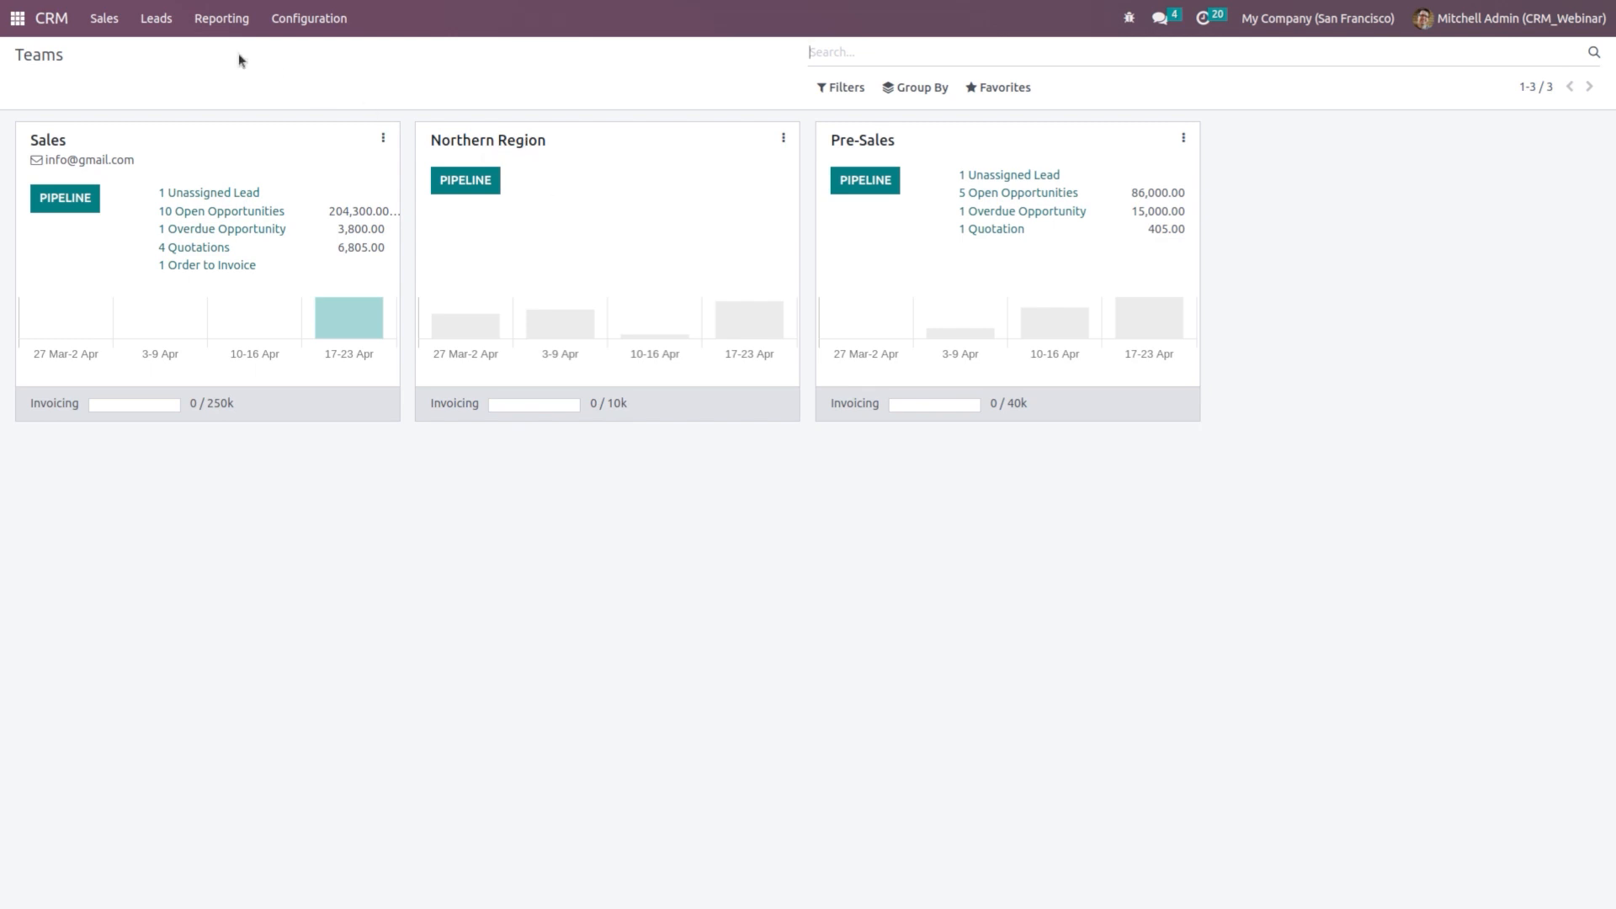
click(157, 17)
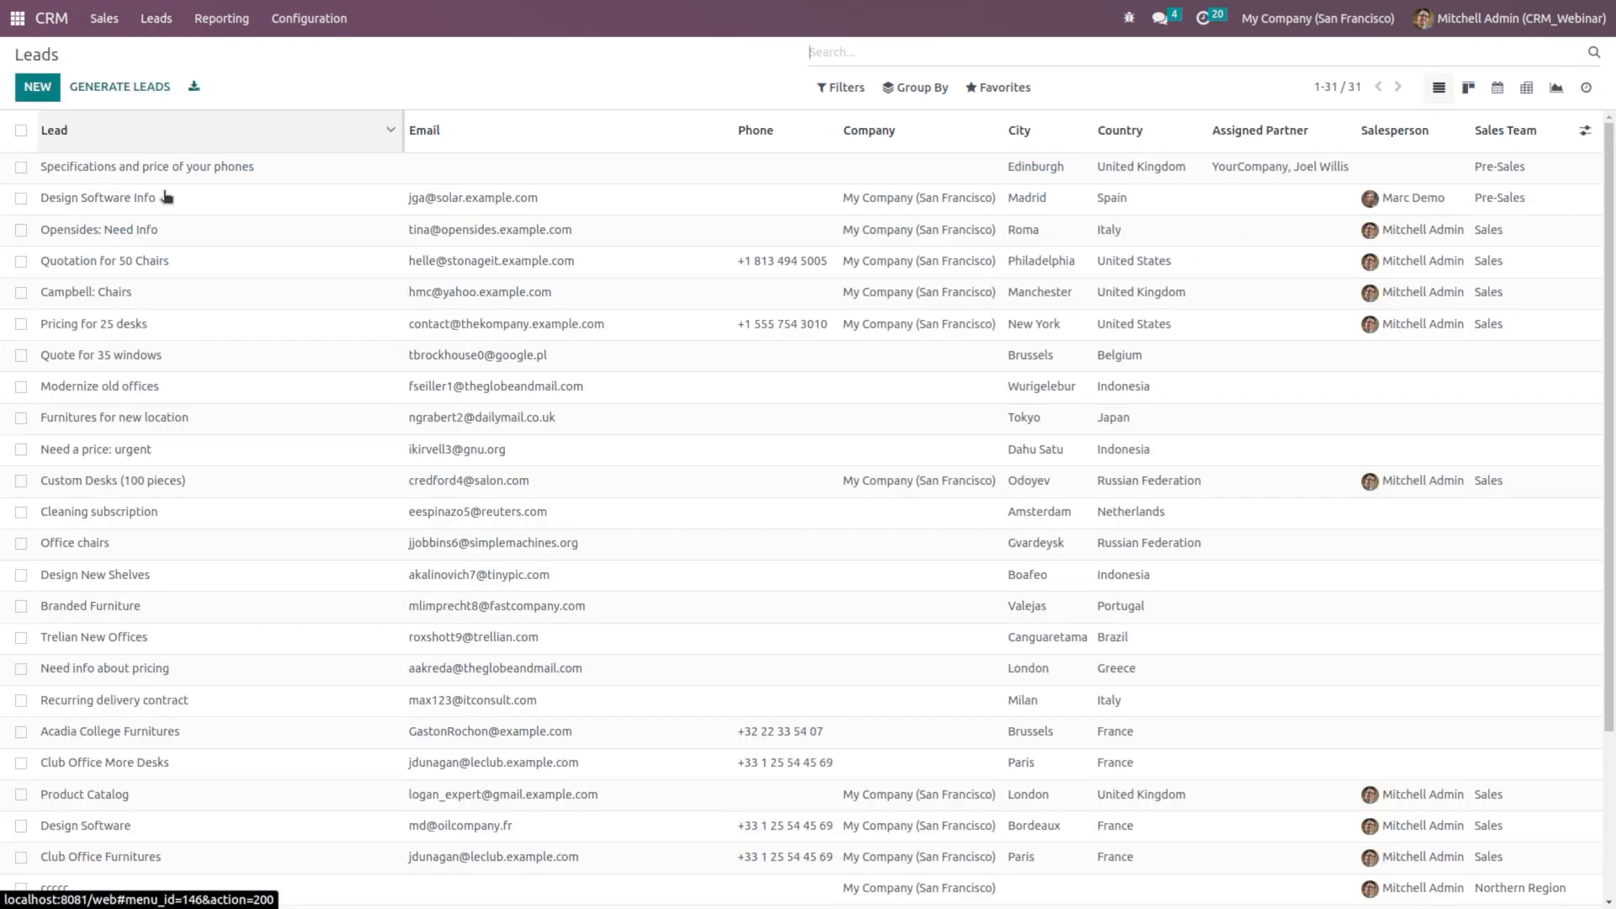
click(37, 87)
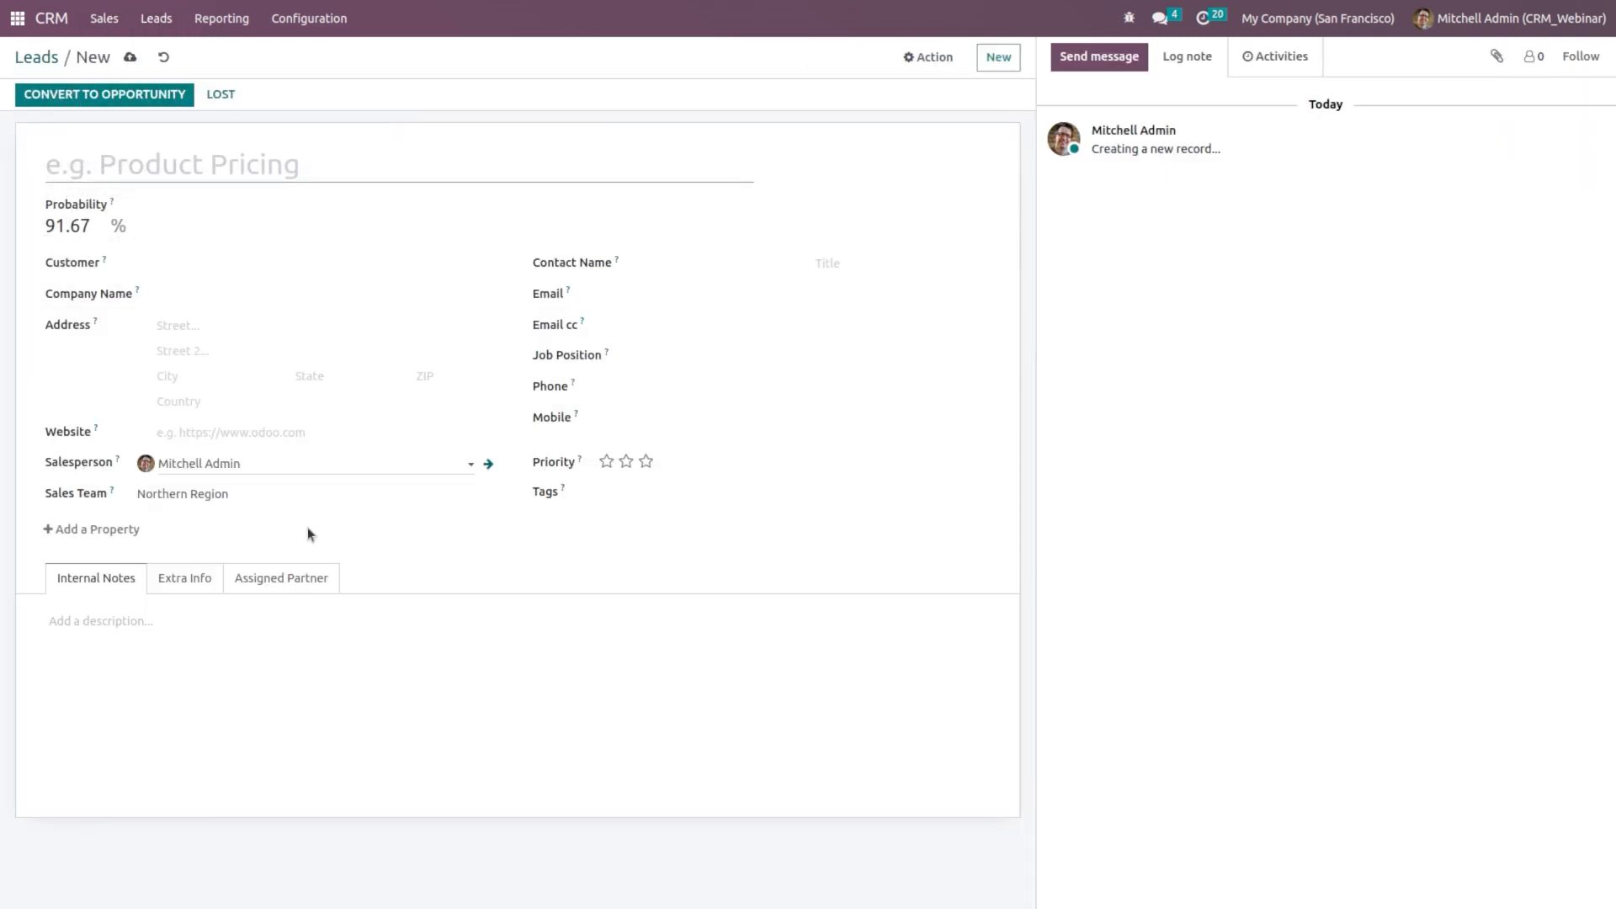
click(251, 496)
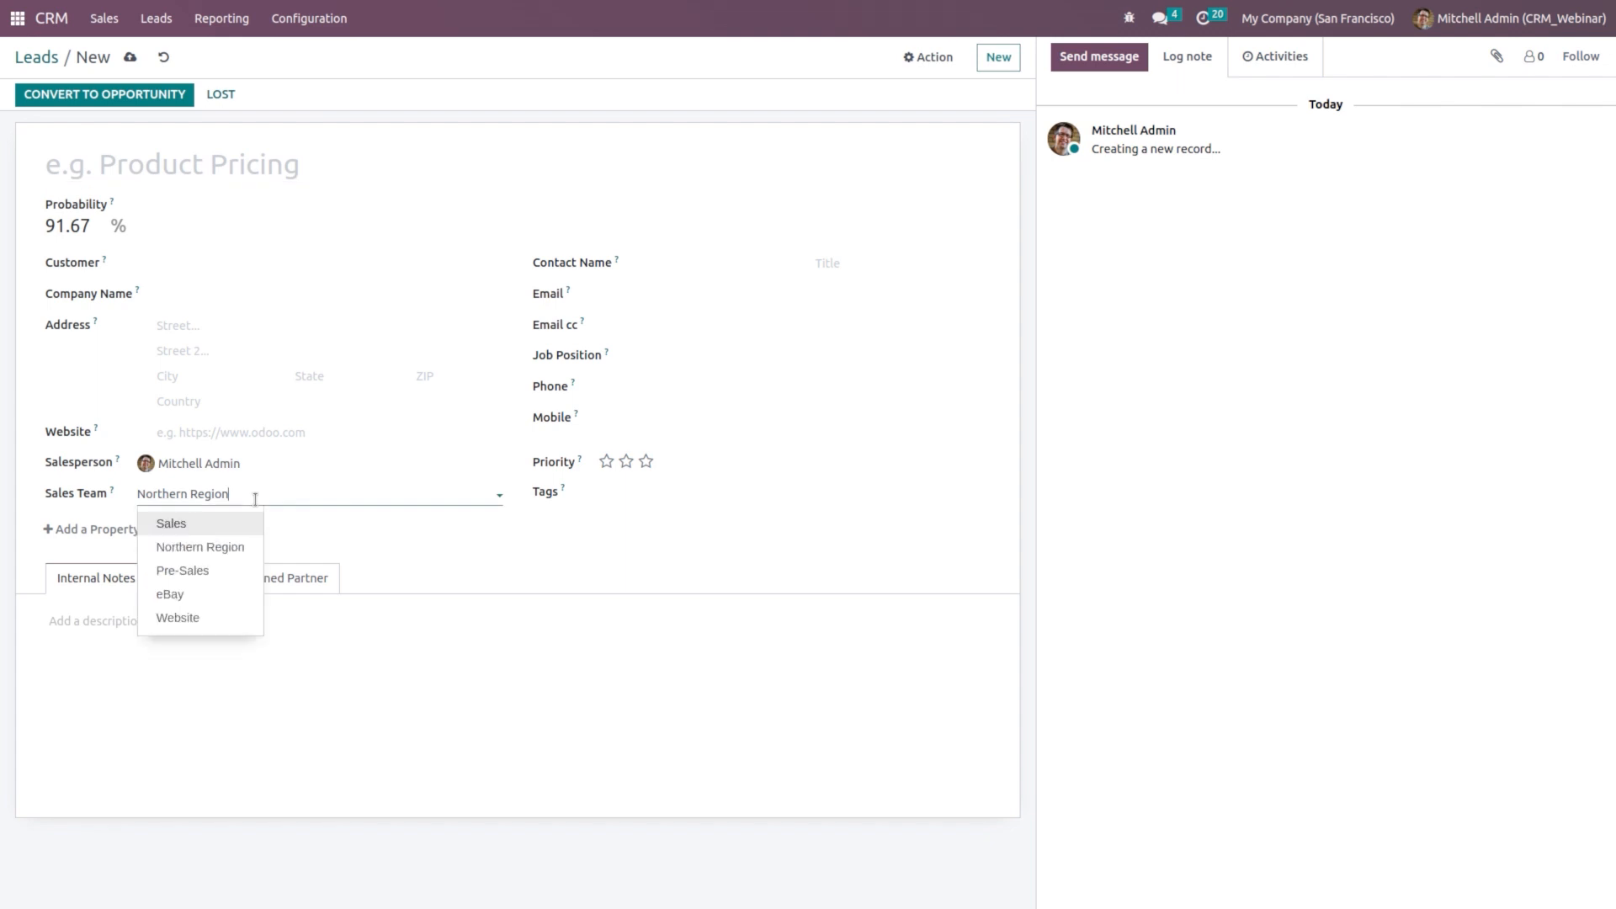
click(271, 488)
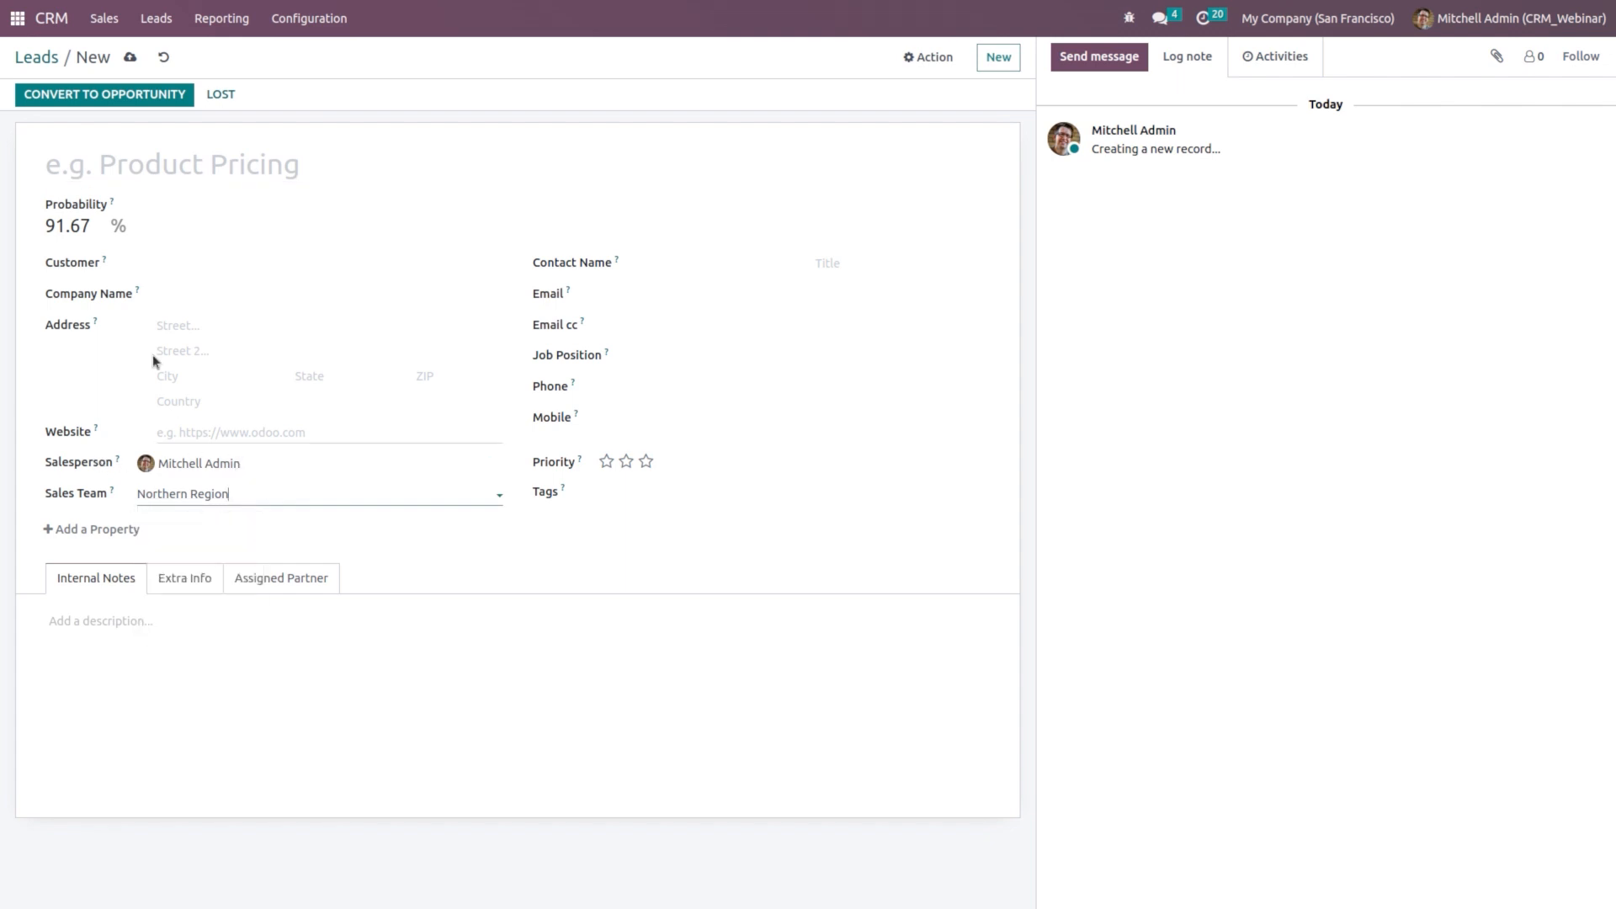
Step: Title the lead 'Quot for products', set customer Deco Addict, save it, and choose Convert to Opportunity
click(178, 162)
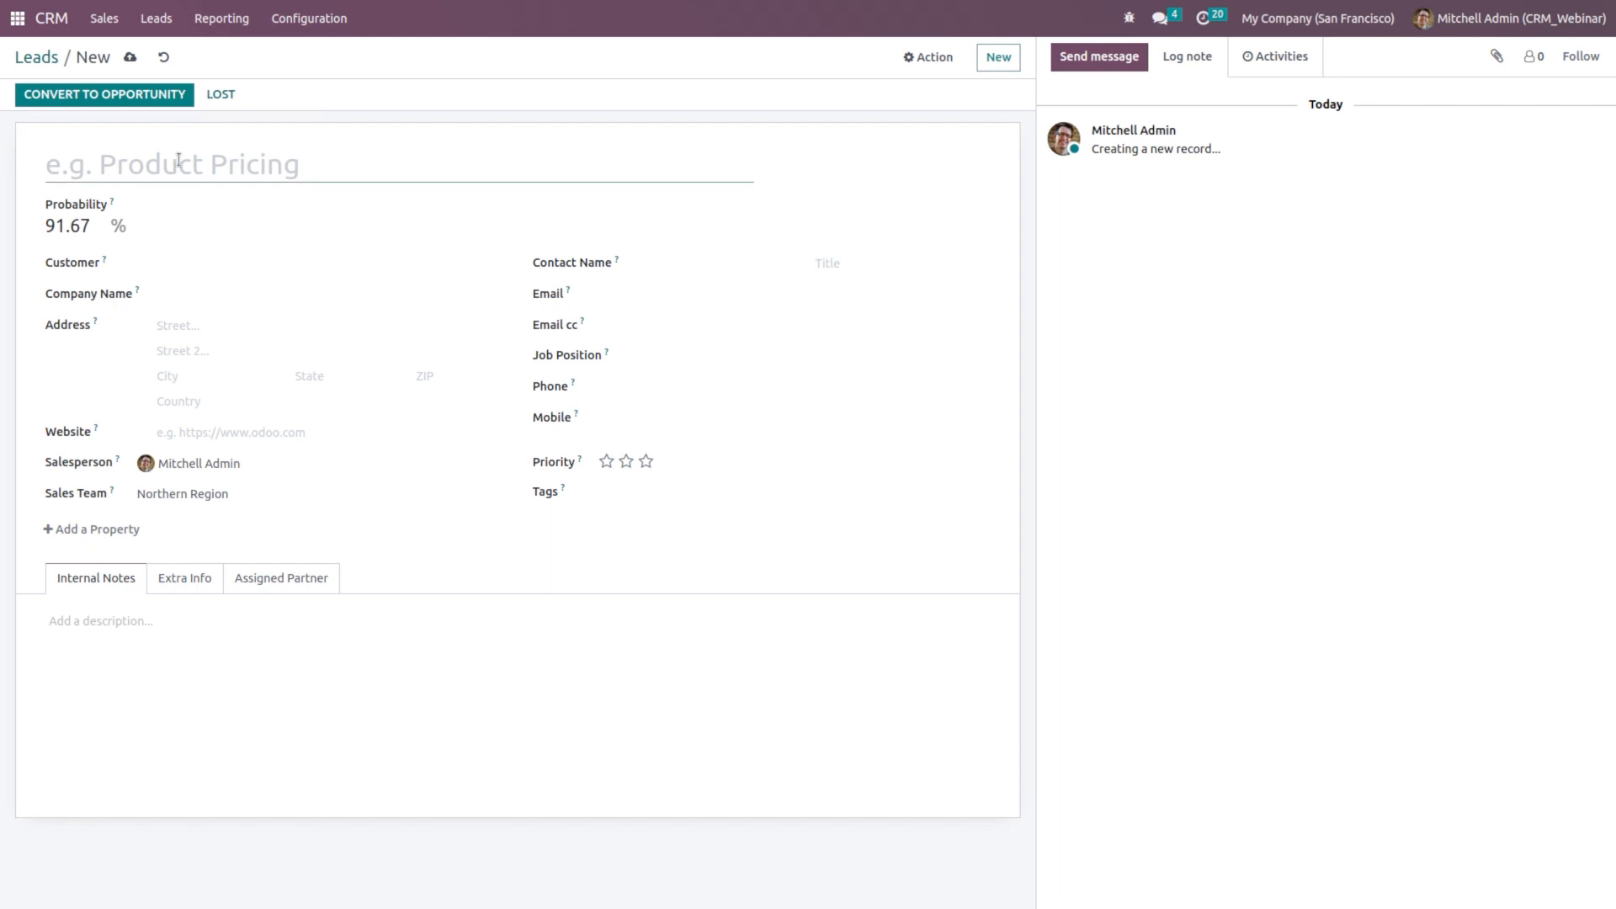
text(Qut)
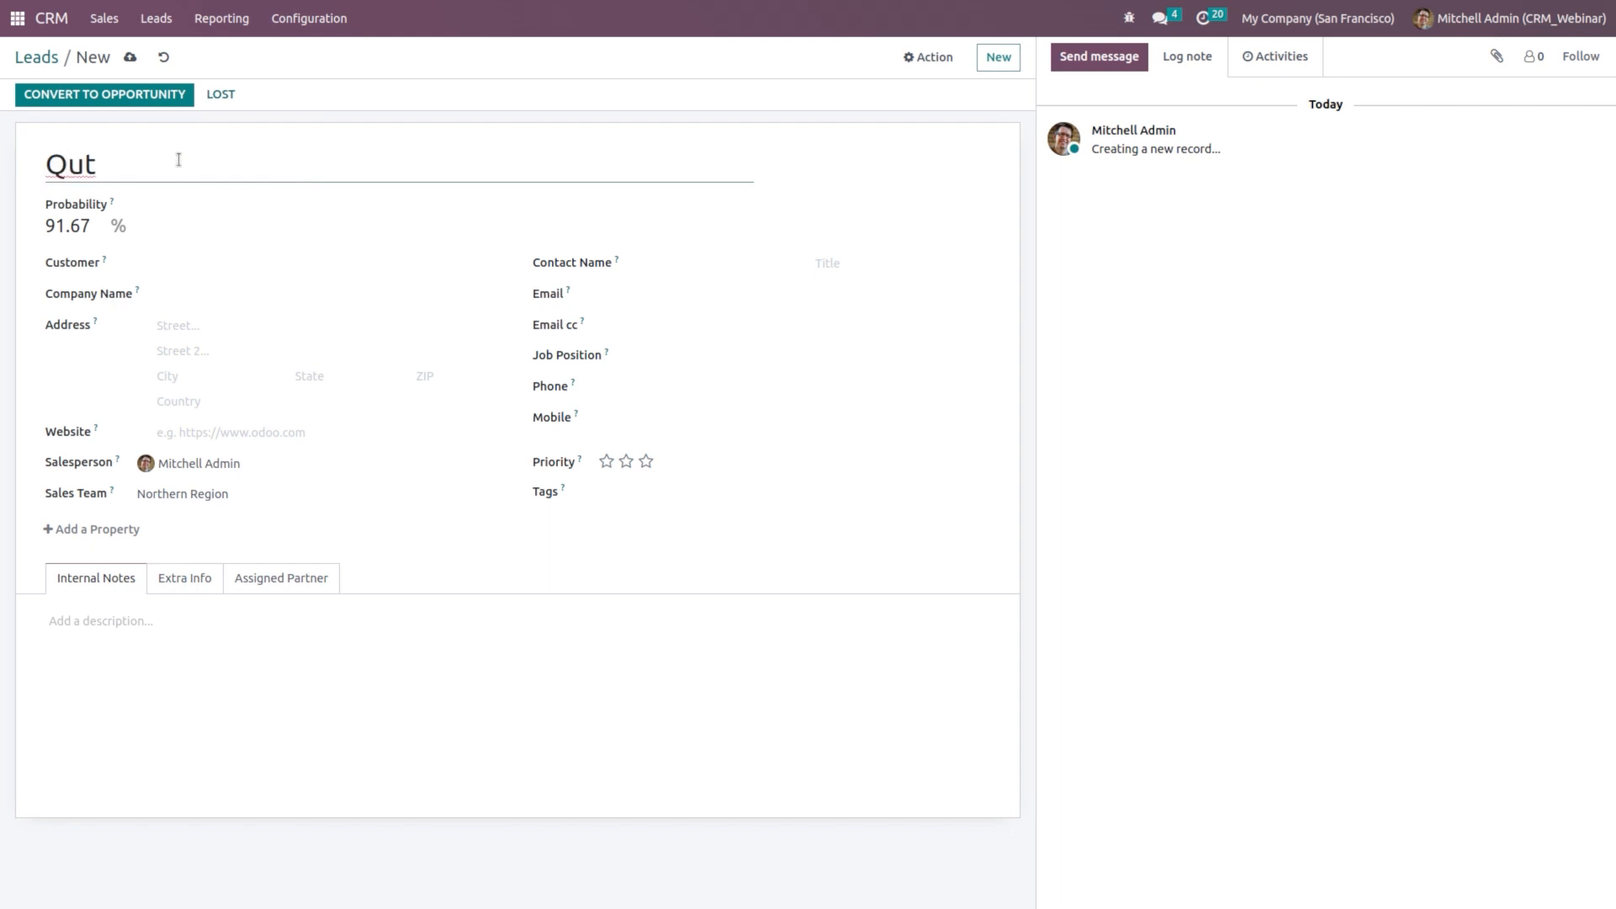
key(BackSpace)
key(BackSpace)
text(ot for products)
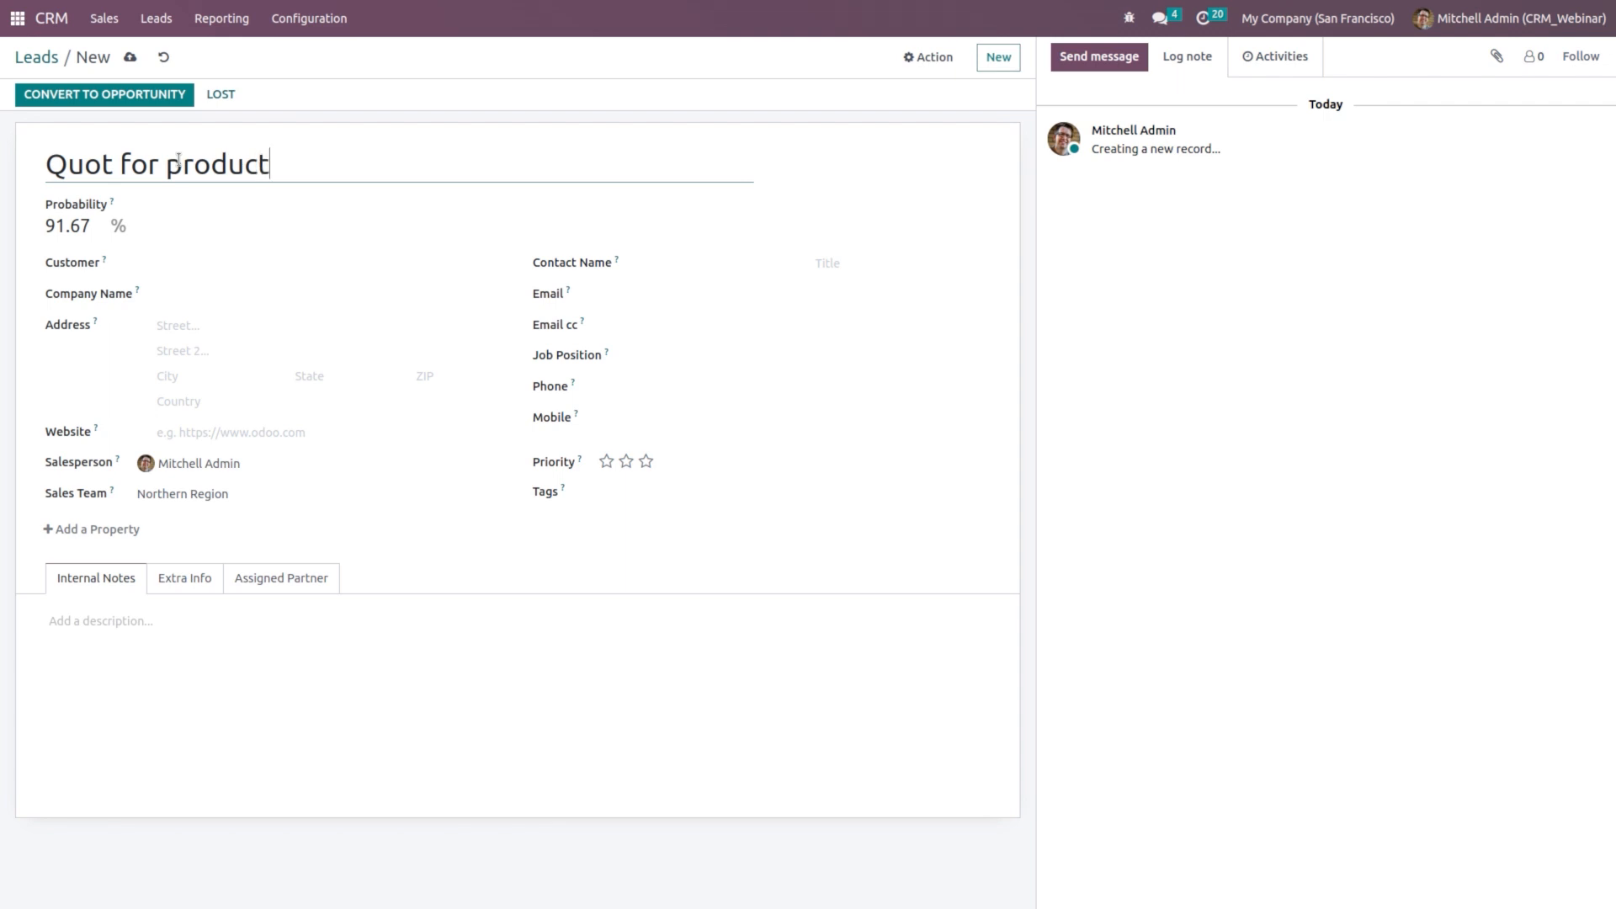
click(269, 266)
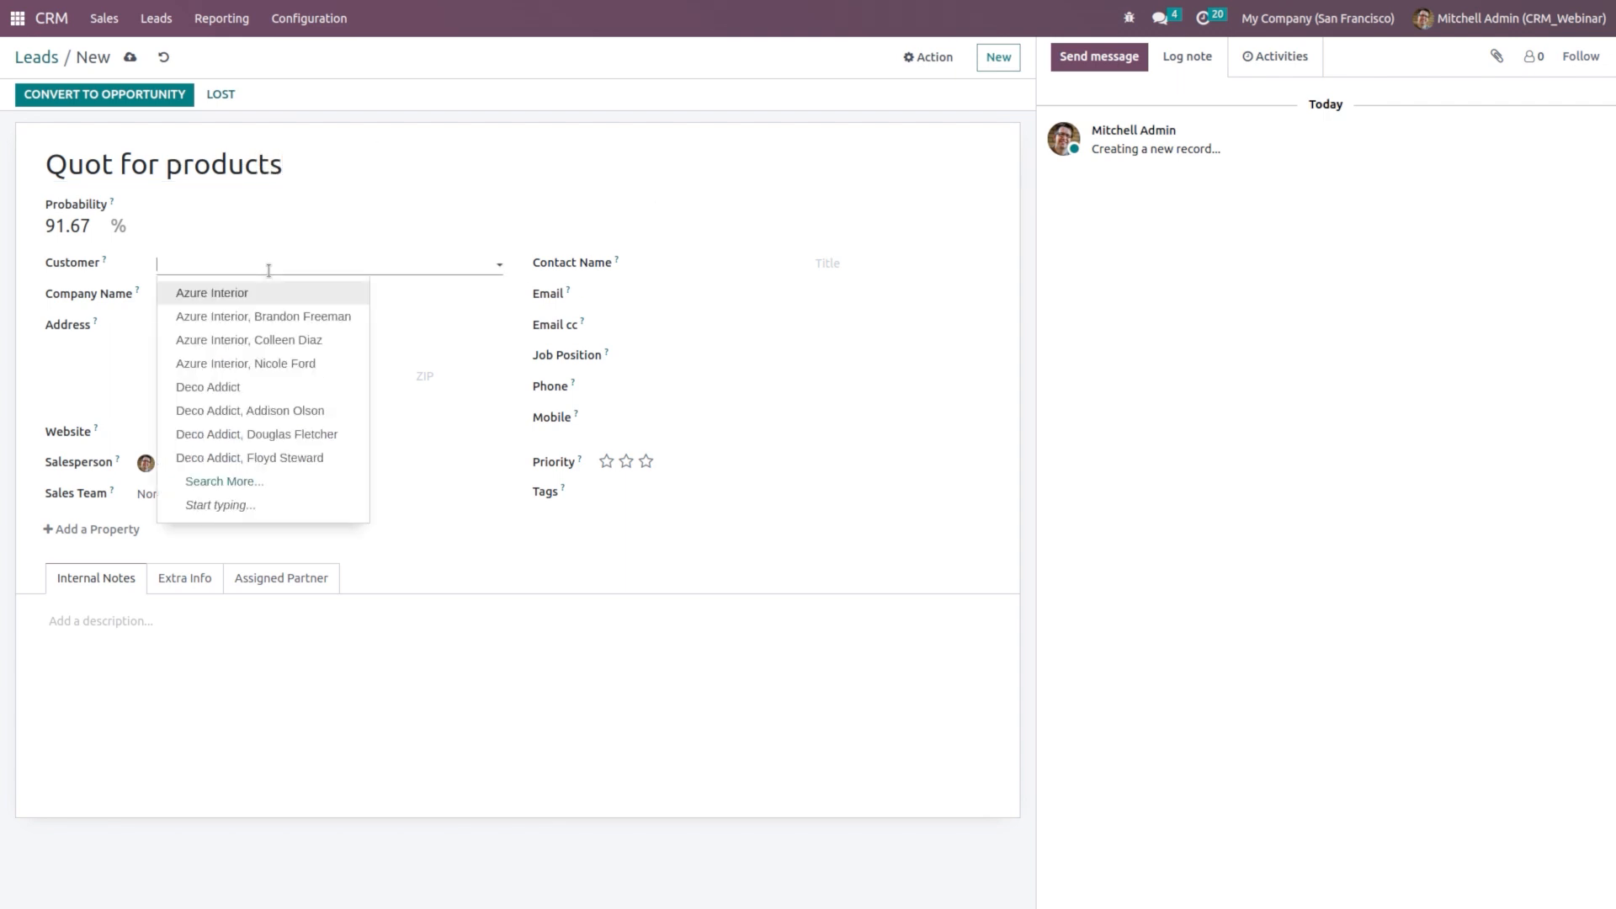
click(275, 387)
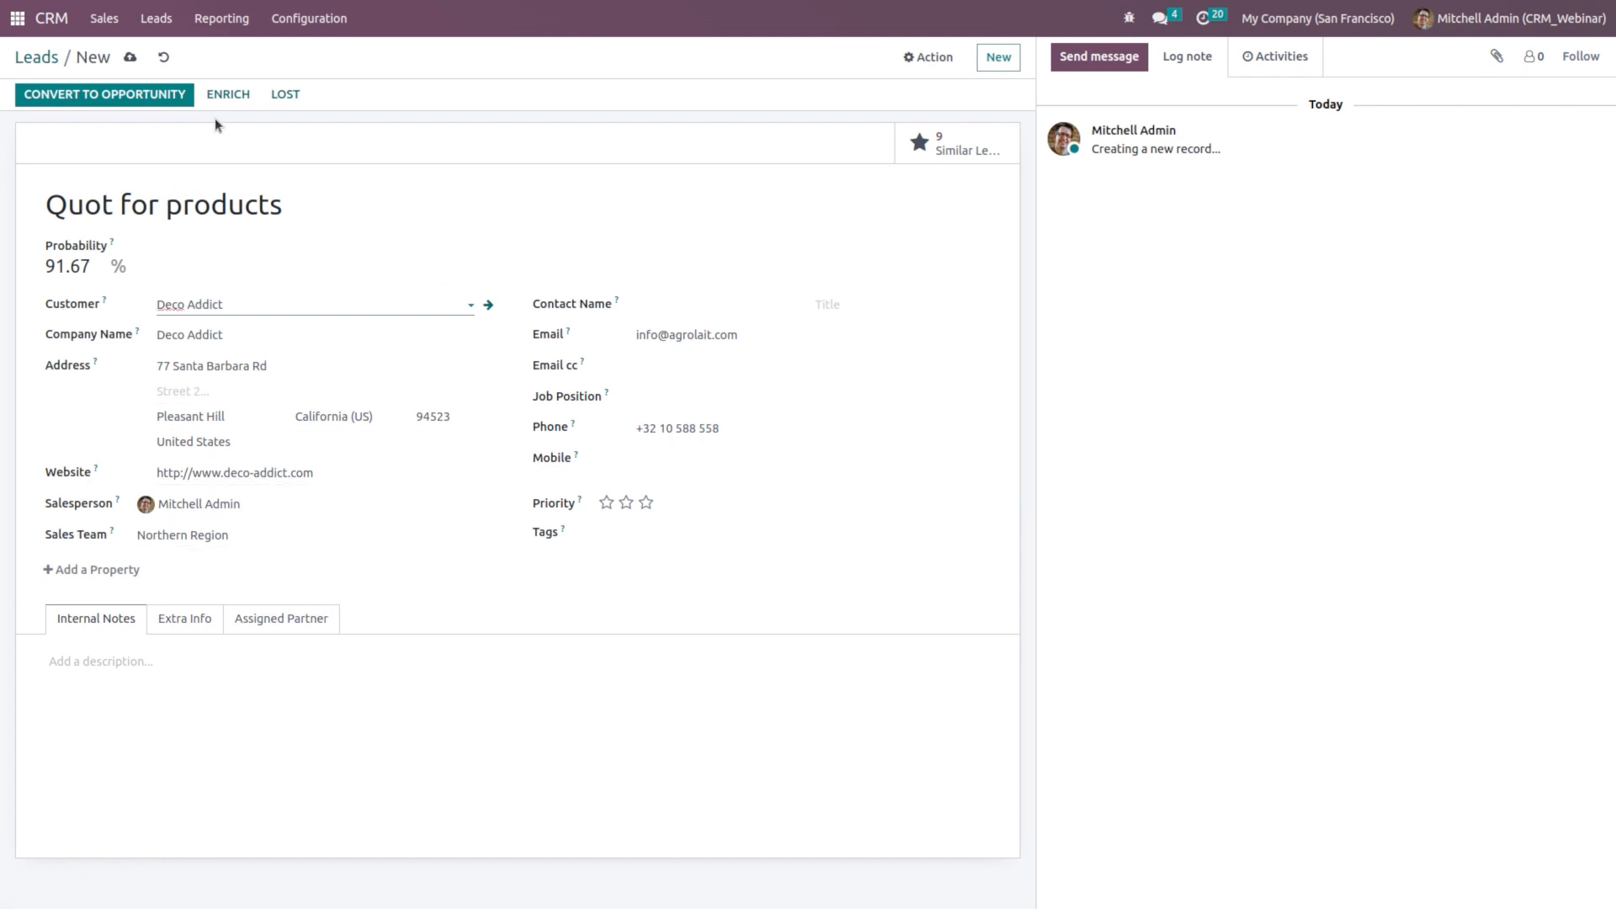
click(129, 56)
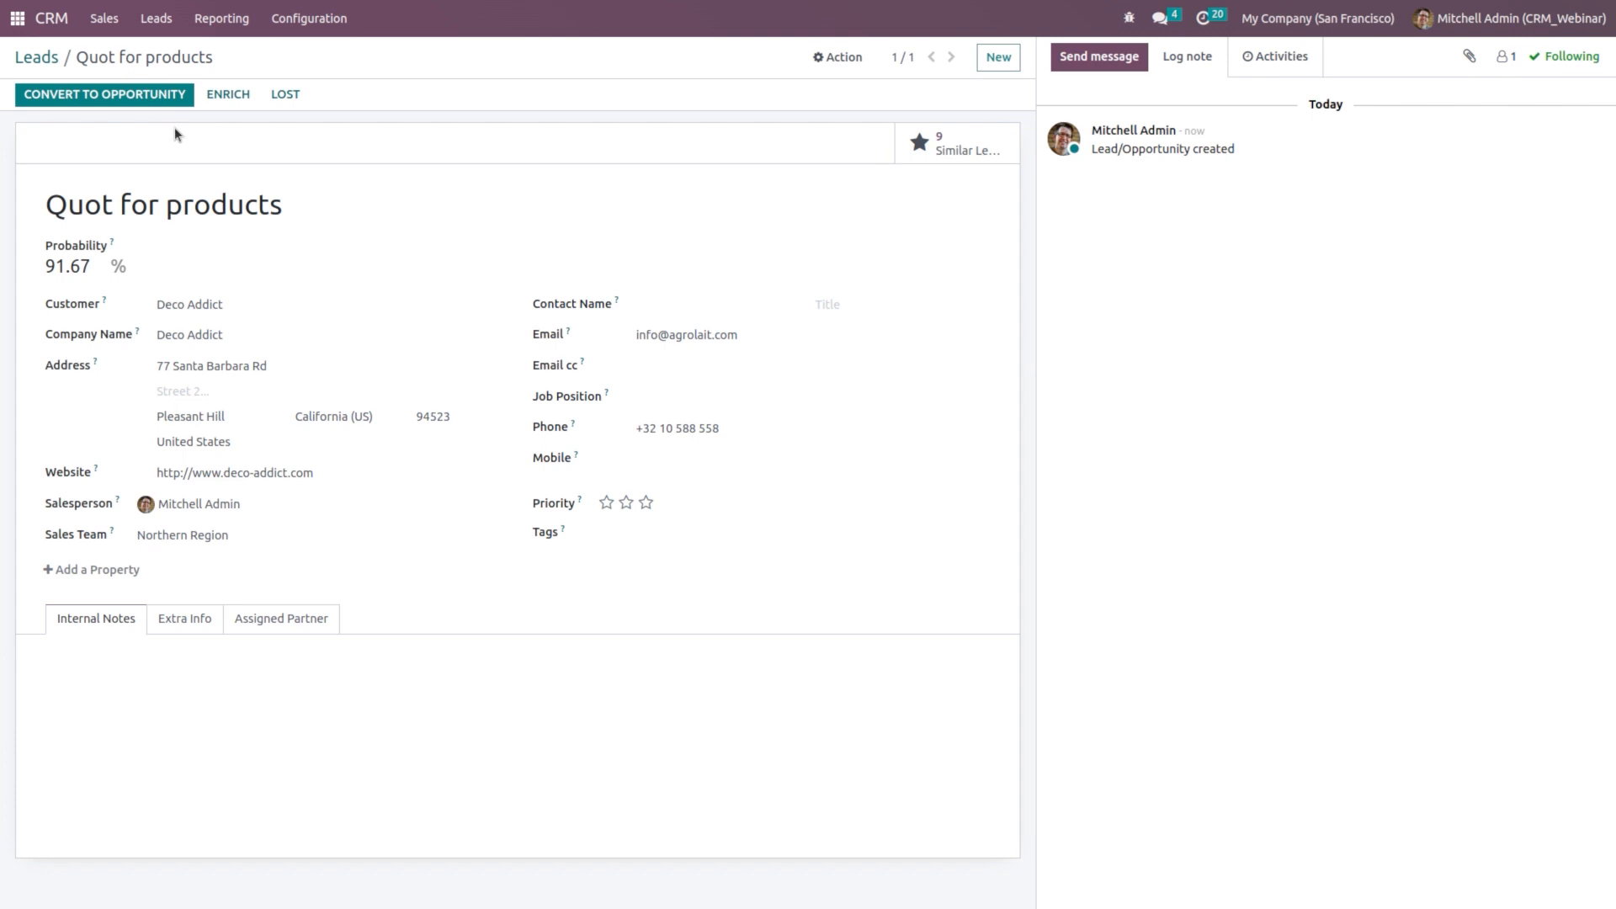
click(149, 93)
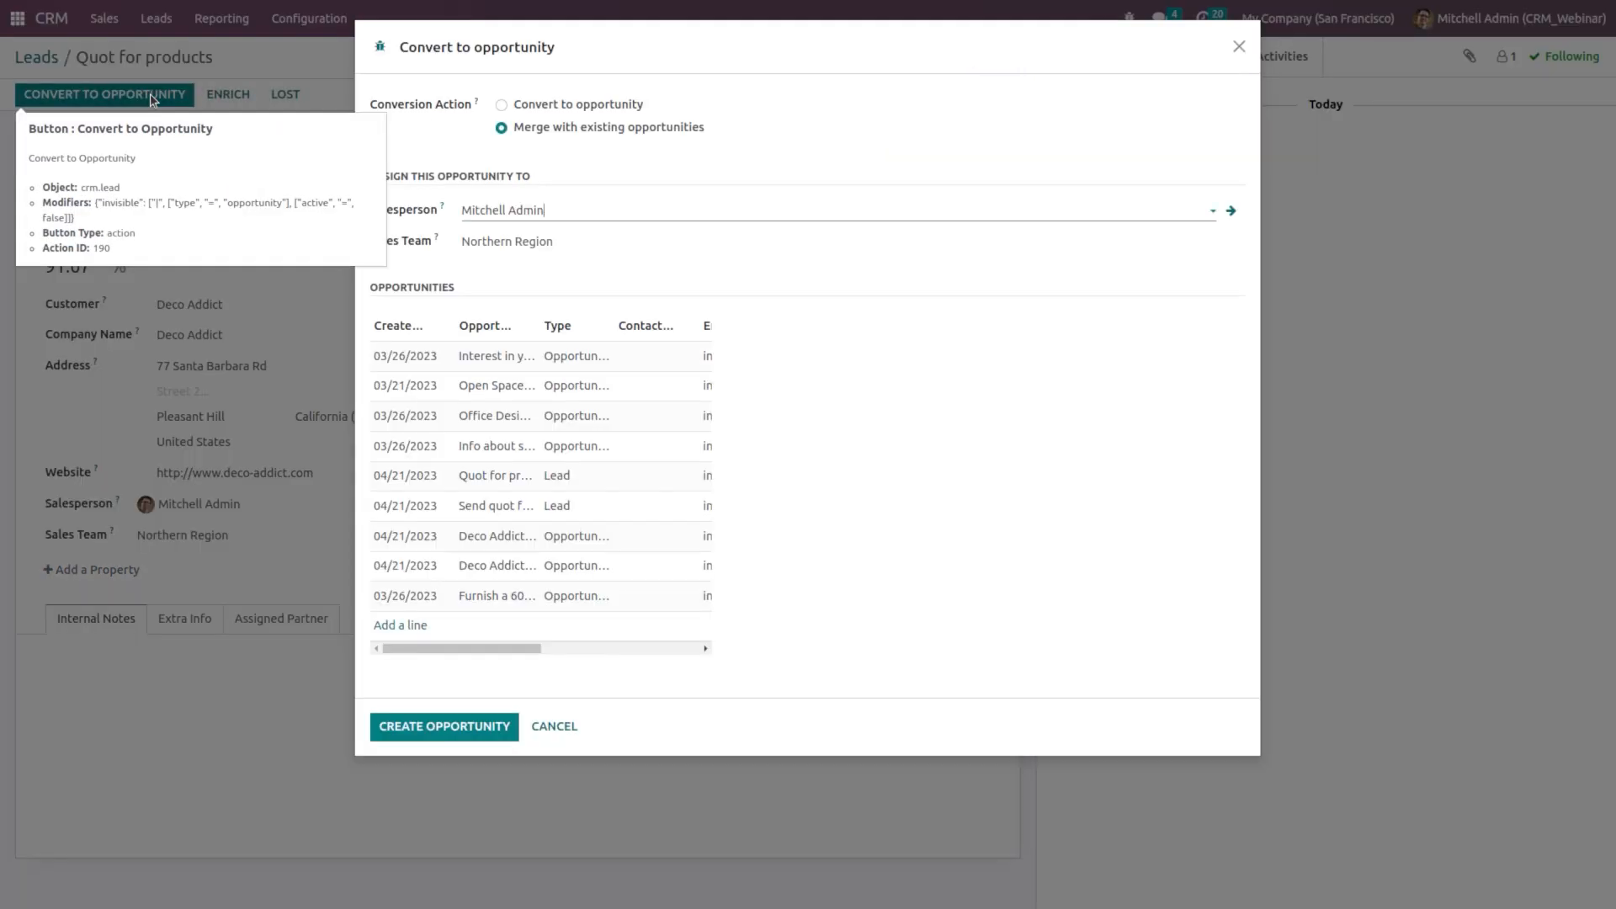
Step: Convert 'Quot for products' into a new opportunity without merging
click(598, 106)
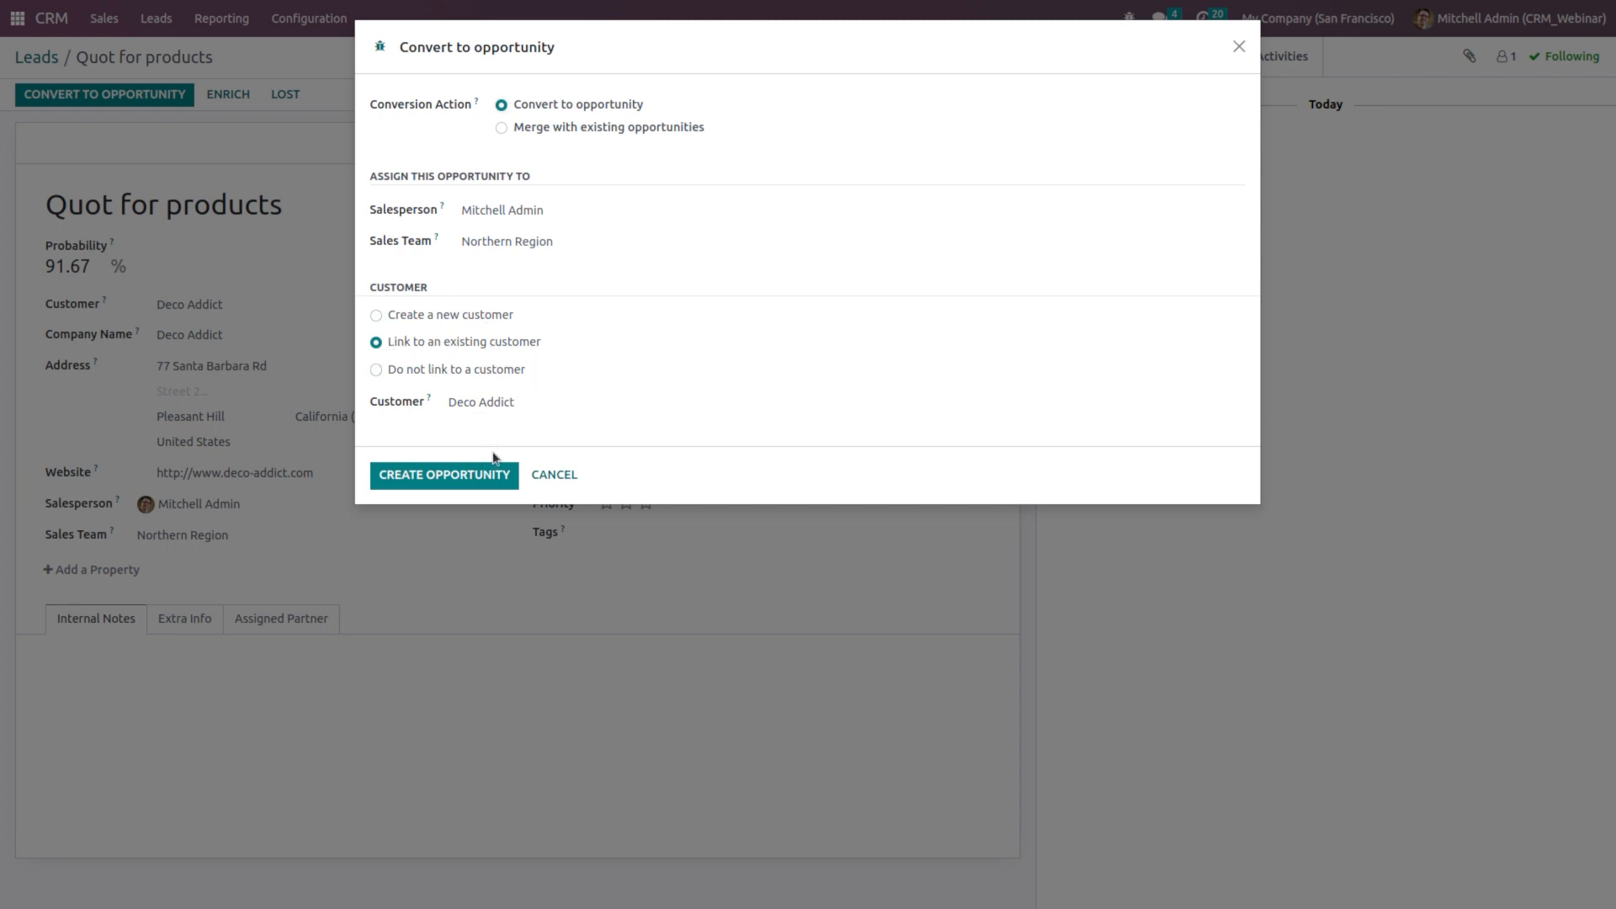
click(466, 485)
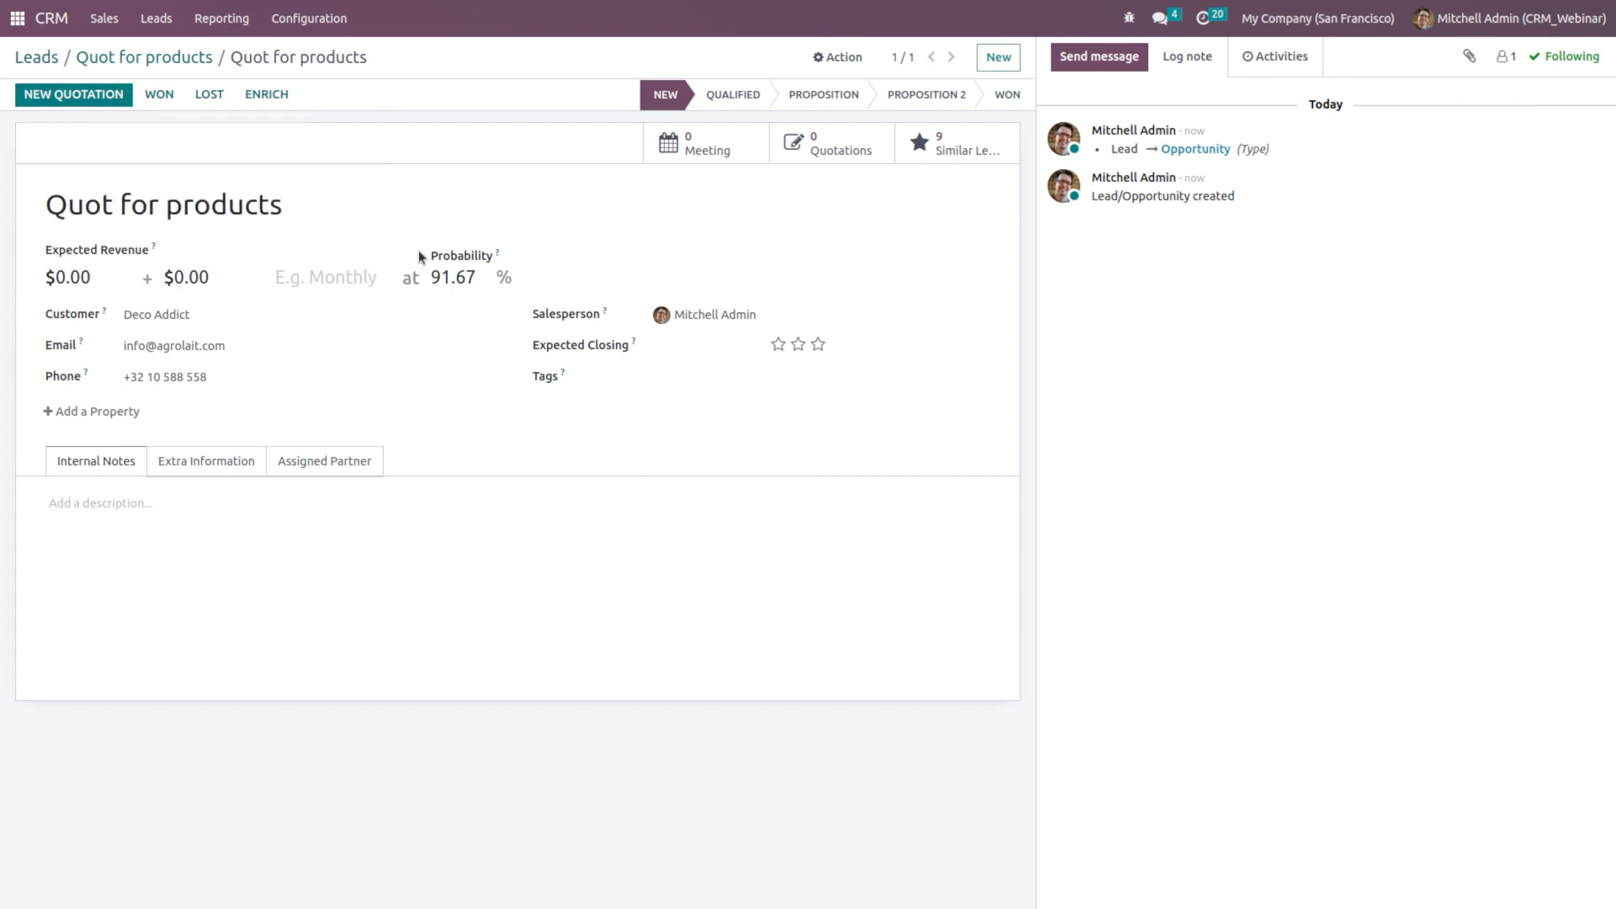
click(110, 30)
Step: Move the Quot for products card into the Won stage of the pipeline
click(139, 127)
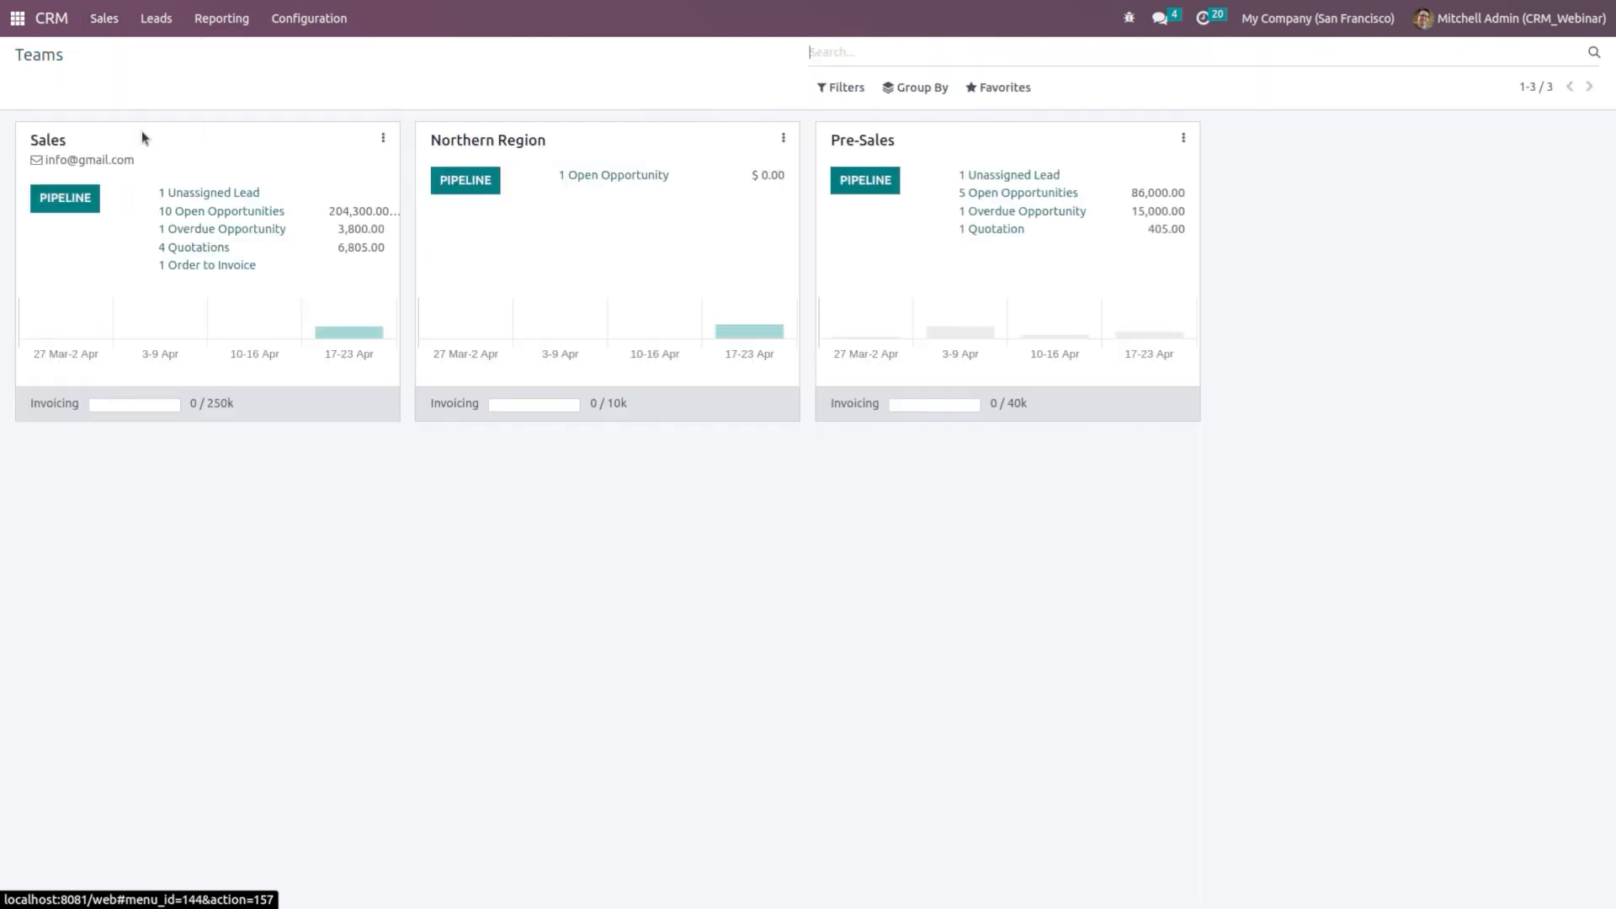
mouse_move(748, 320)
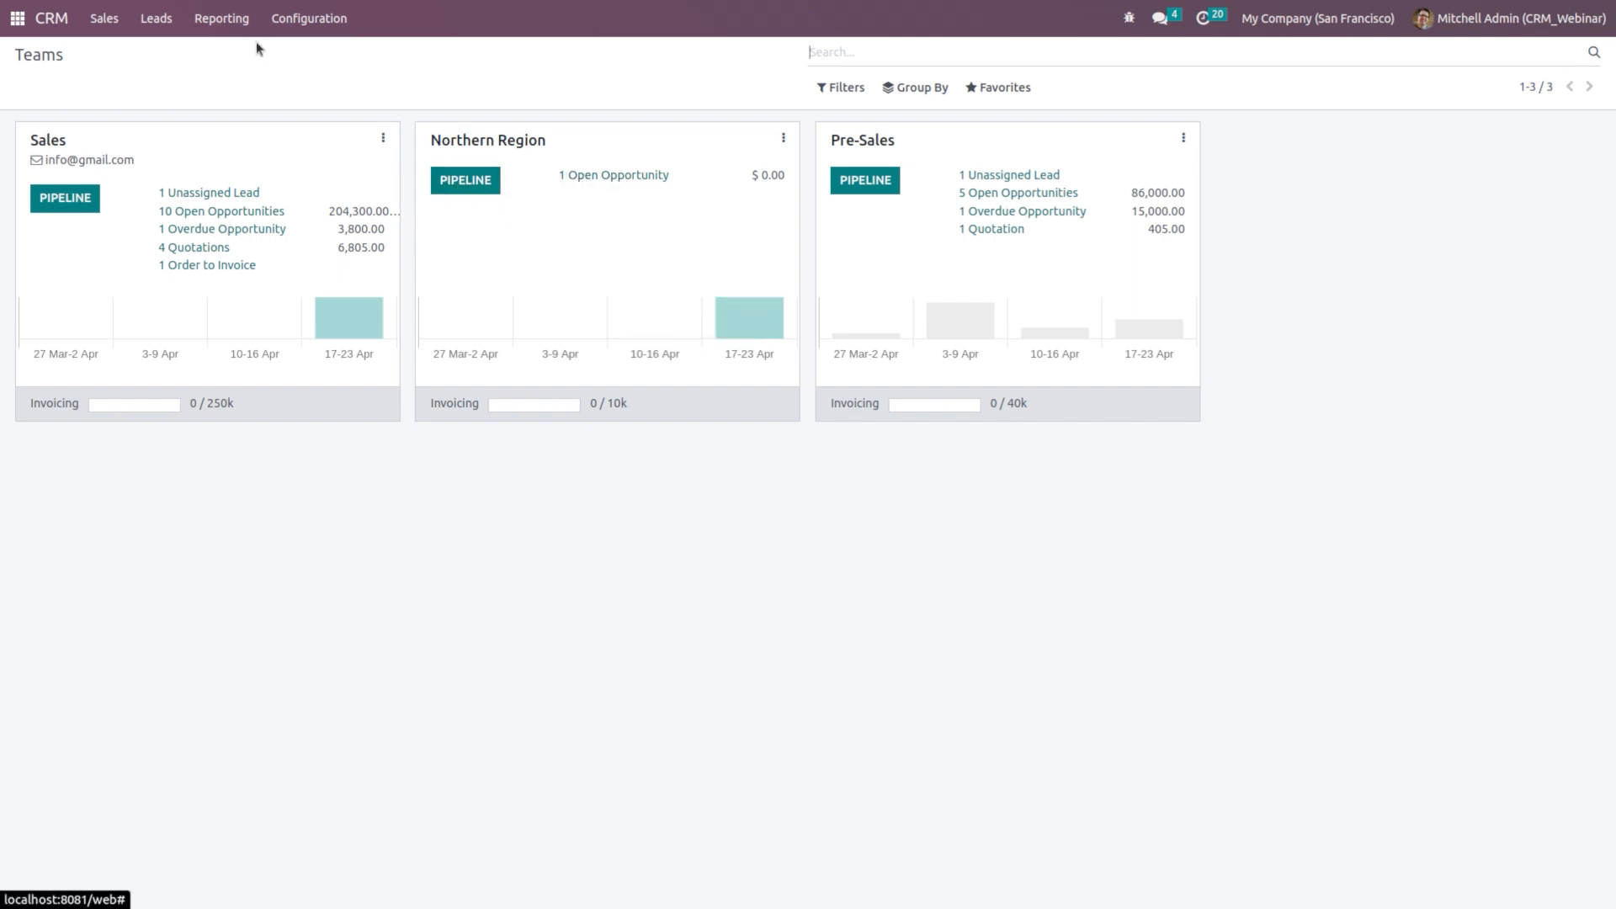
click(64, 25)
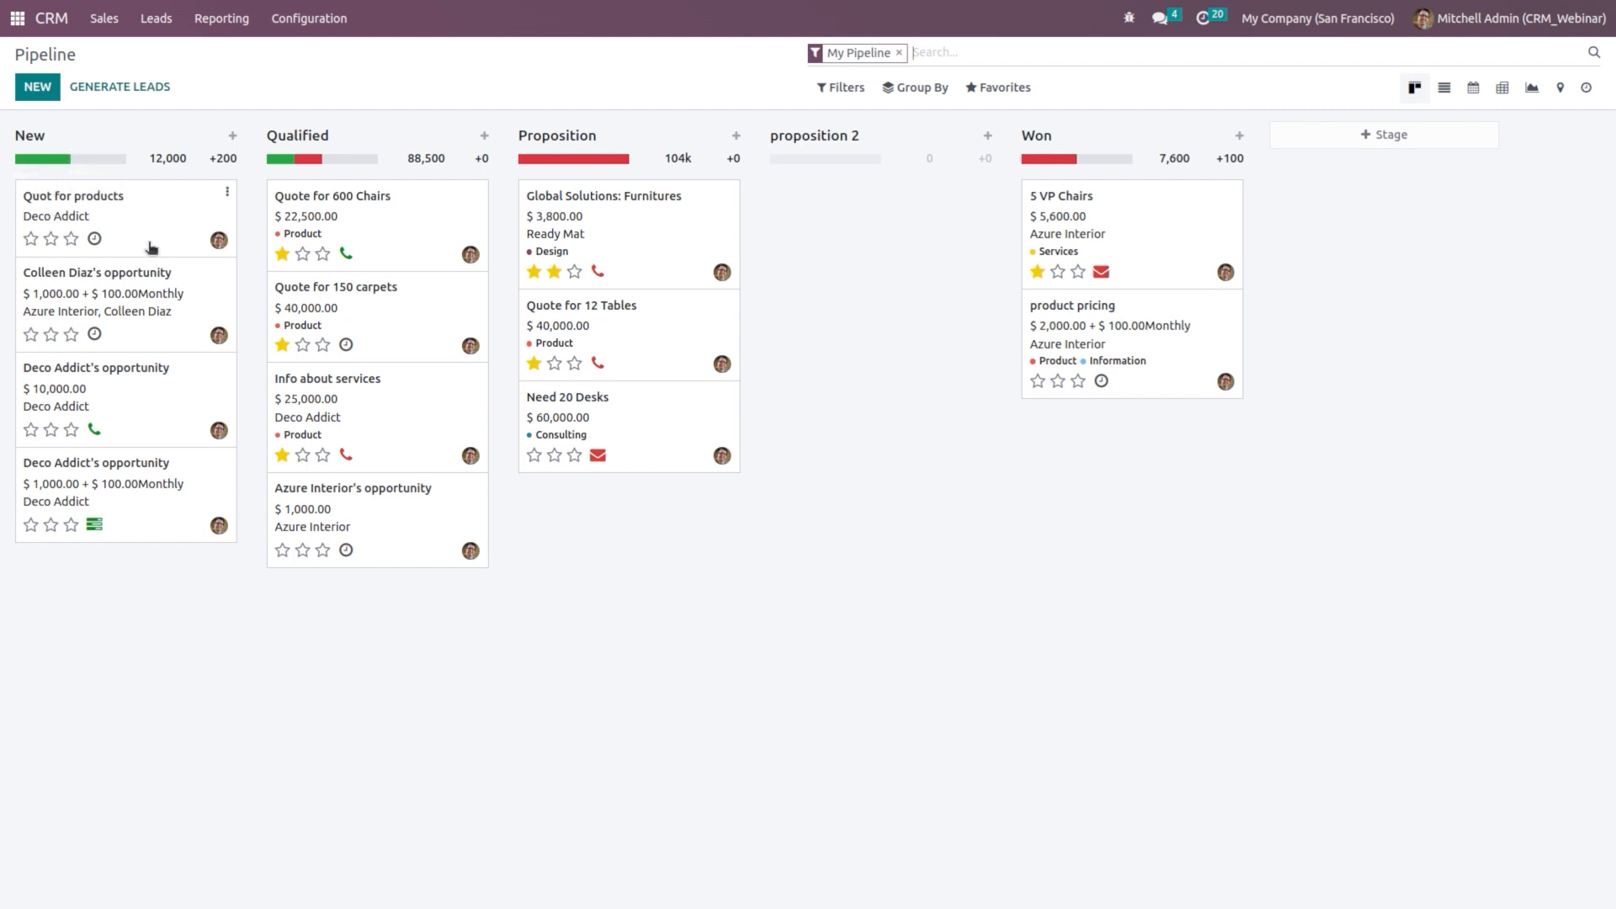
drag(152, 248, 1153, 253)
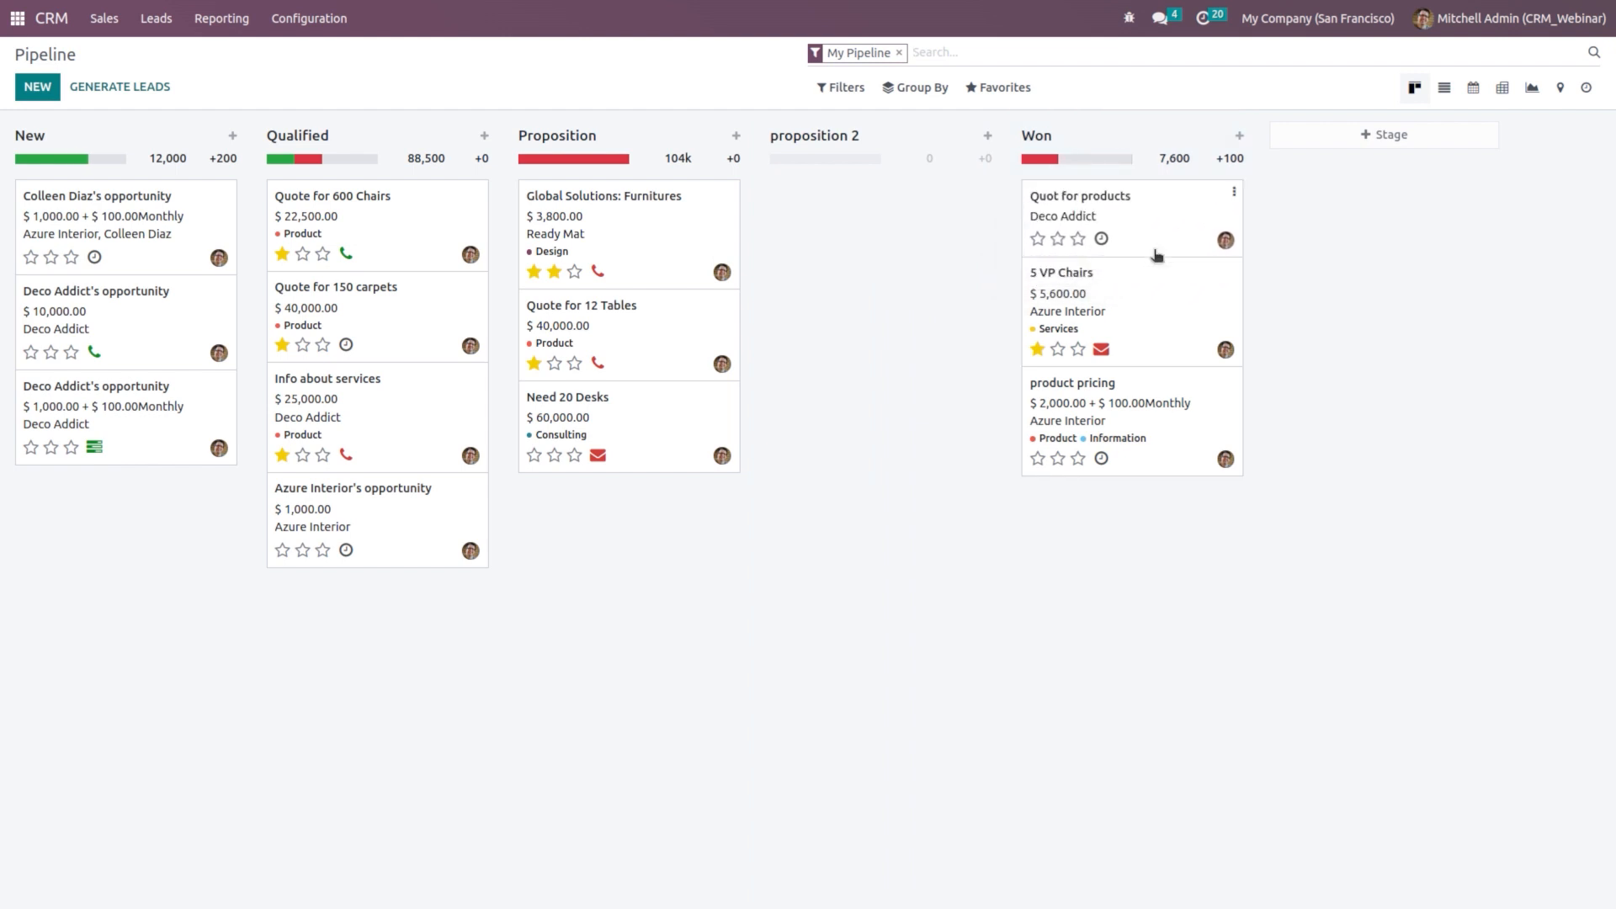
Step: Set the opportunity's expected revenue to $2,000.00 and start a new quotation
click(1180, 226)
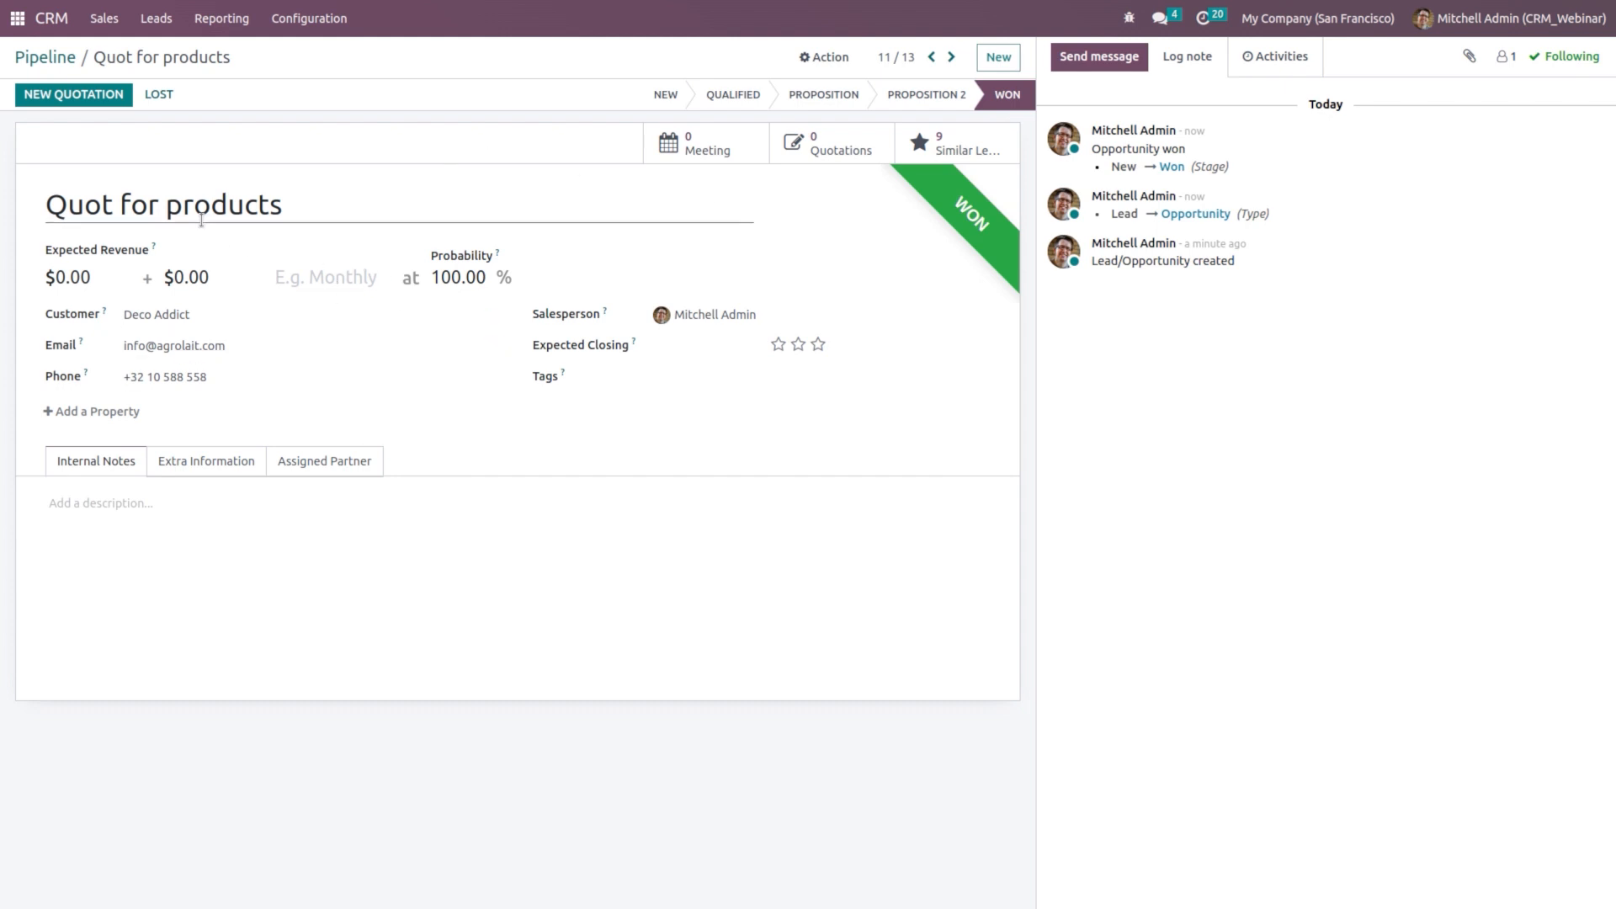
click(99, 287)
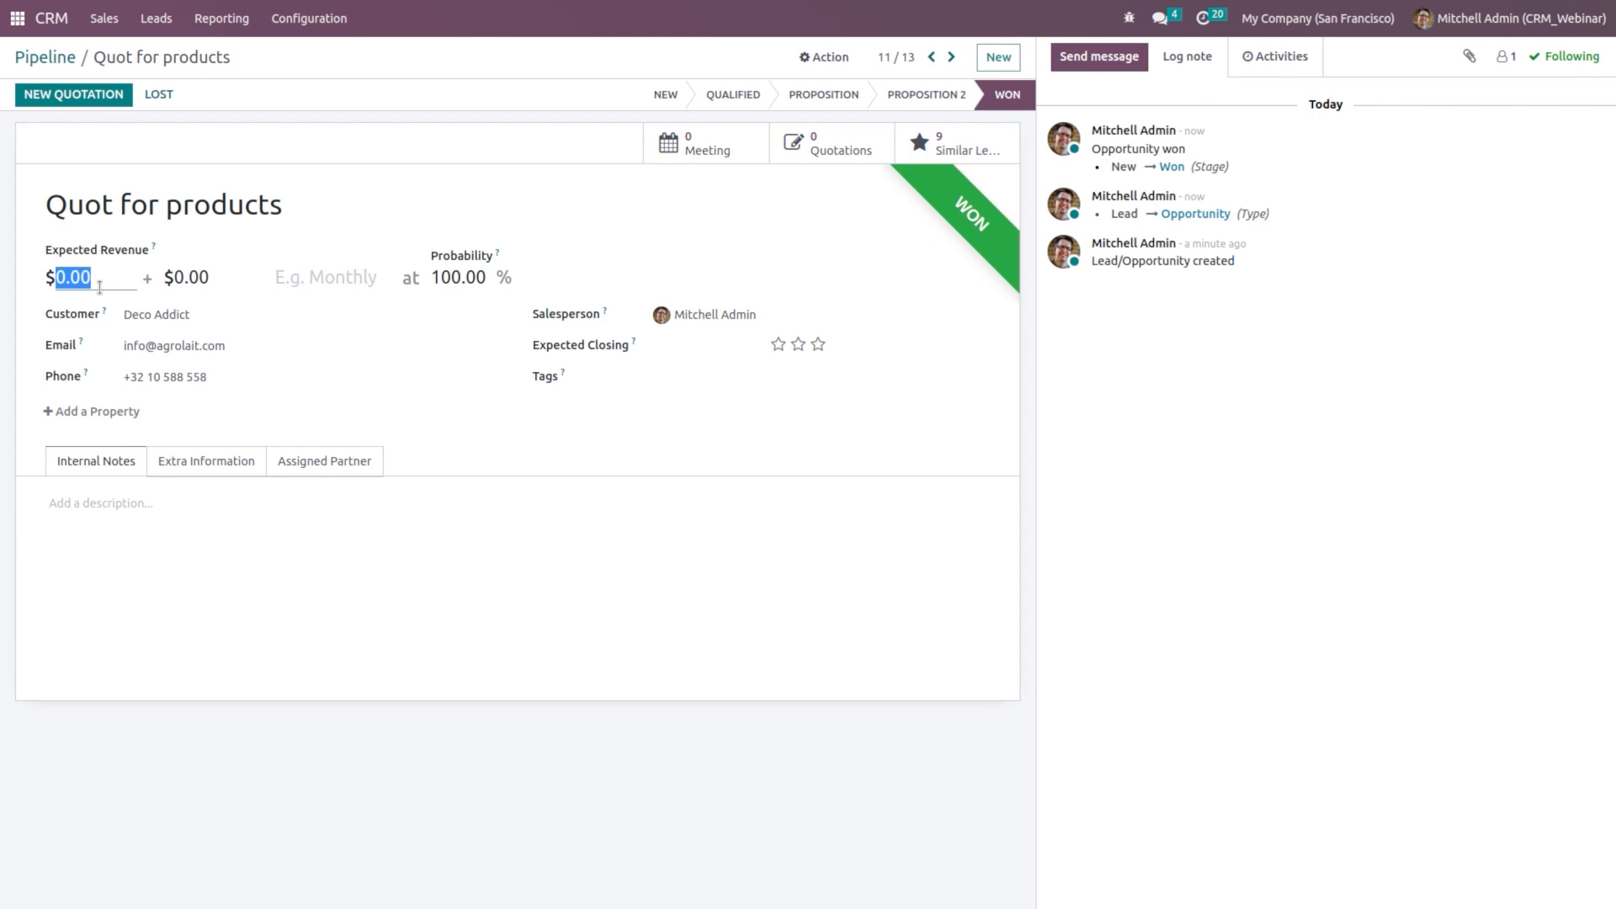
text(2000)
click(630, 488)
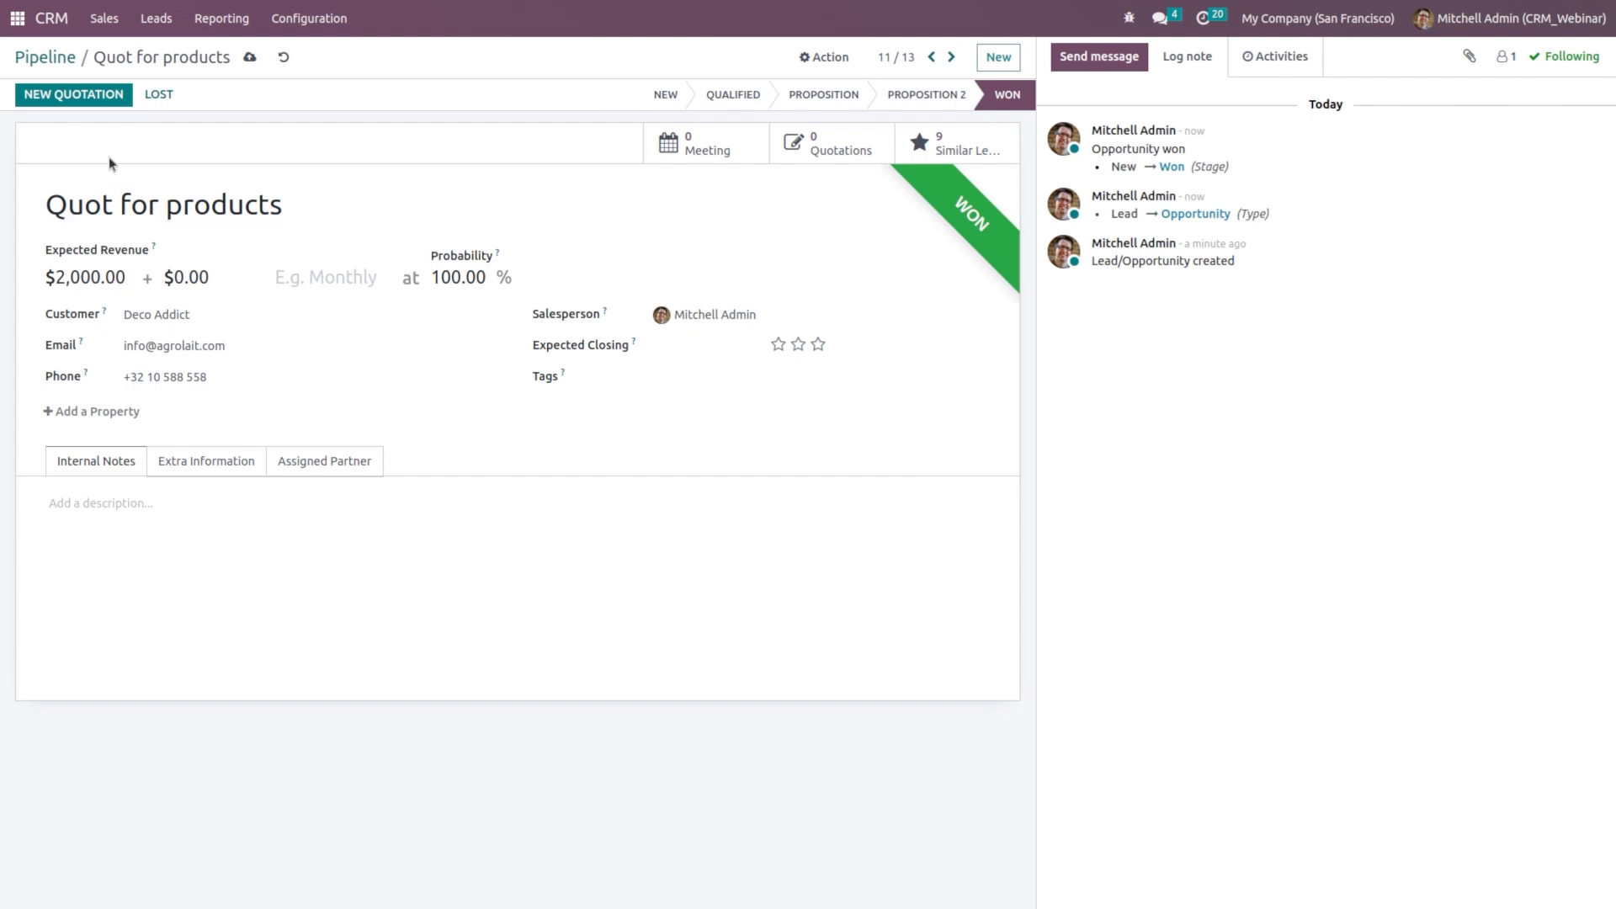
click(89, 92)
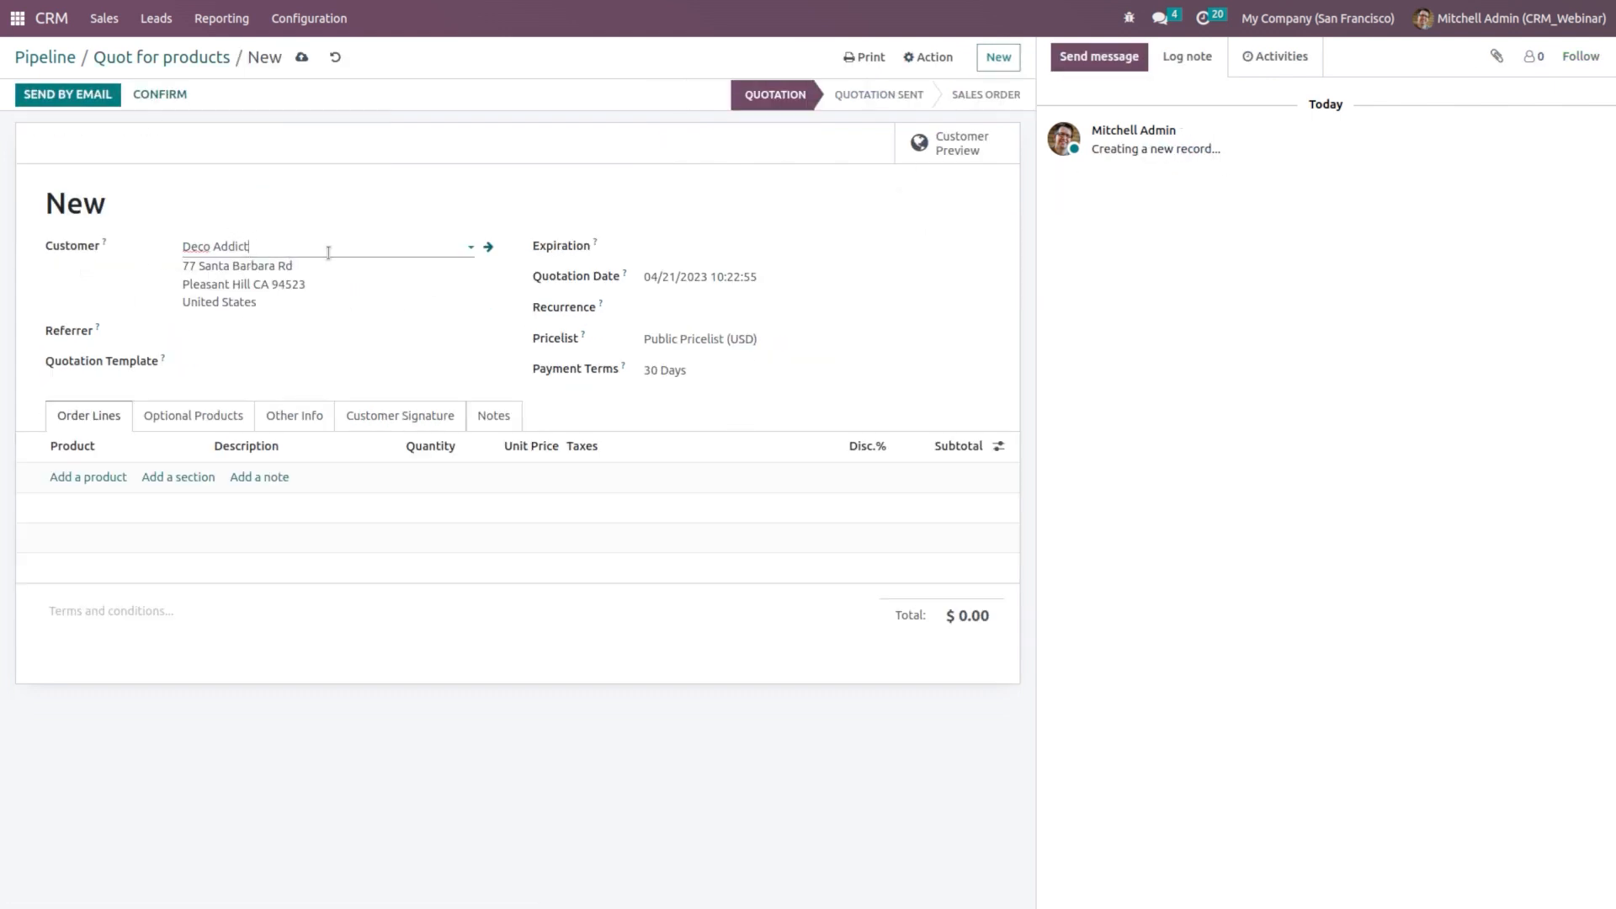
Step: Add a Three-Seat Sofa at 1,500.00, confirm as sales order S00031, and start invoicing
click(81, 478)
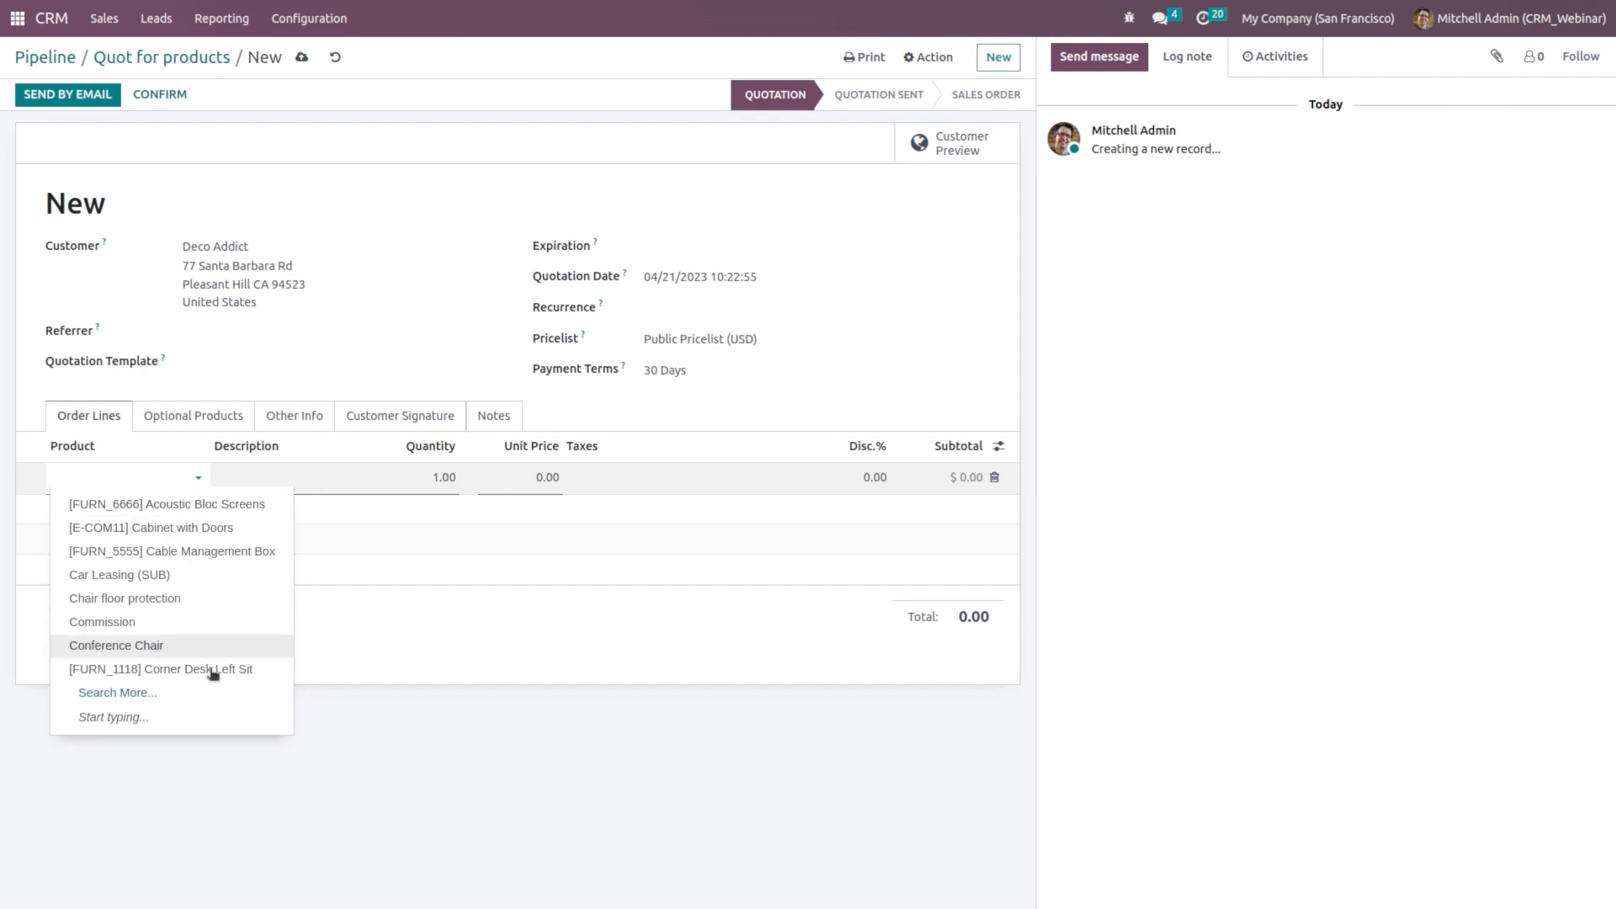
text(sc)
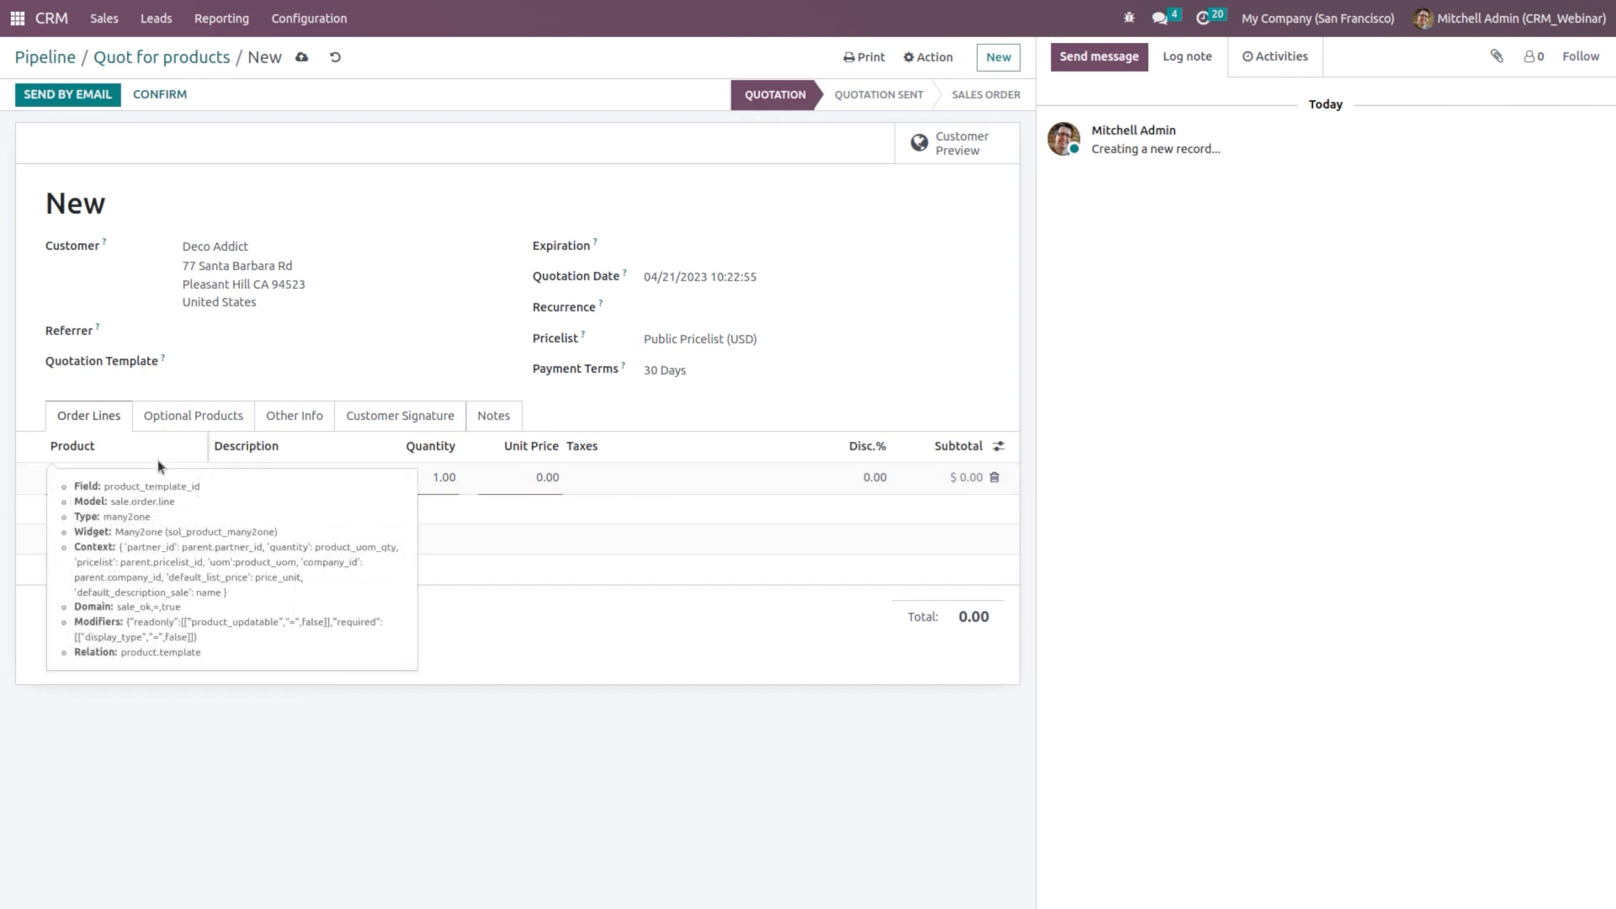
text(fa)
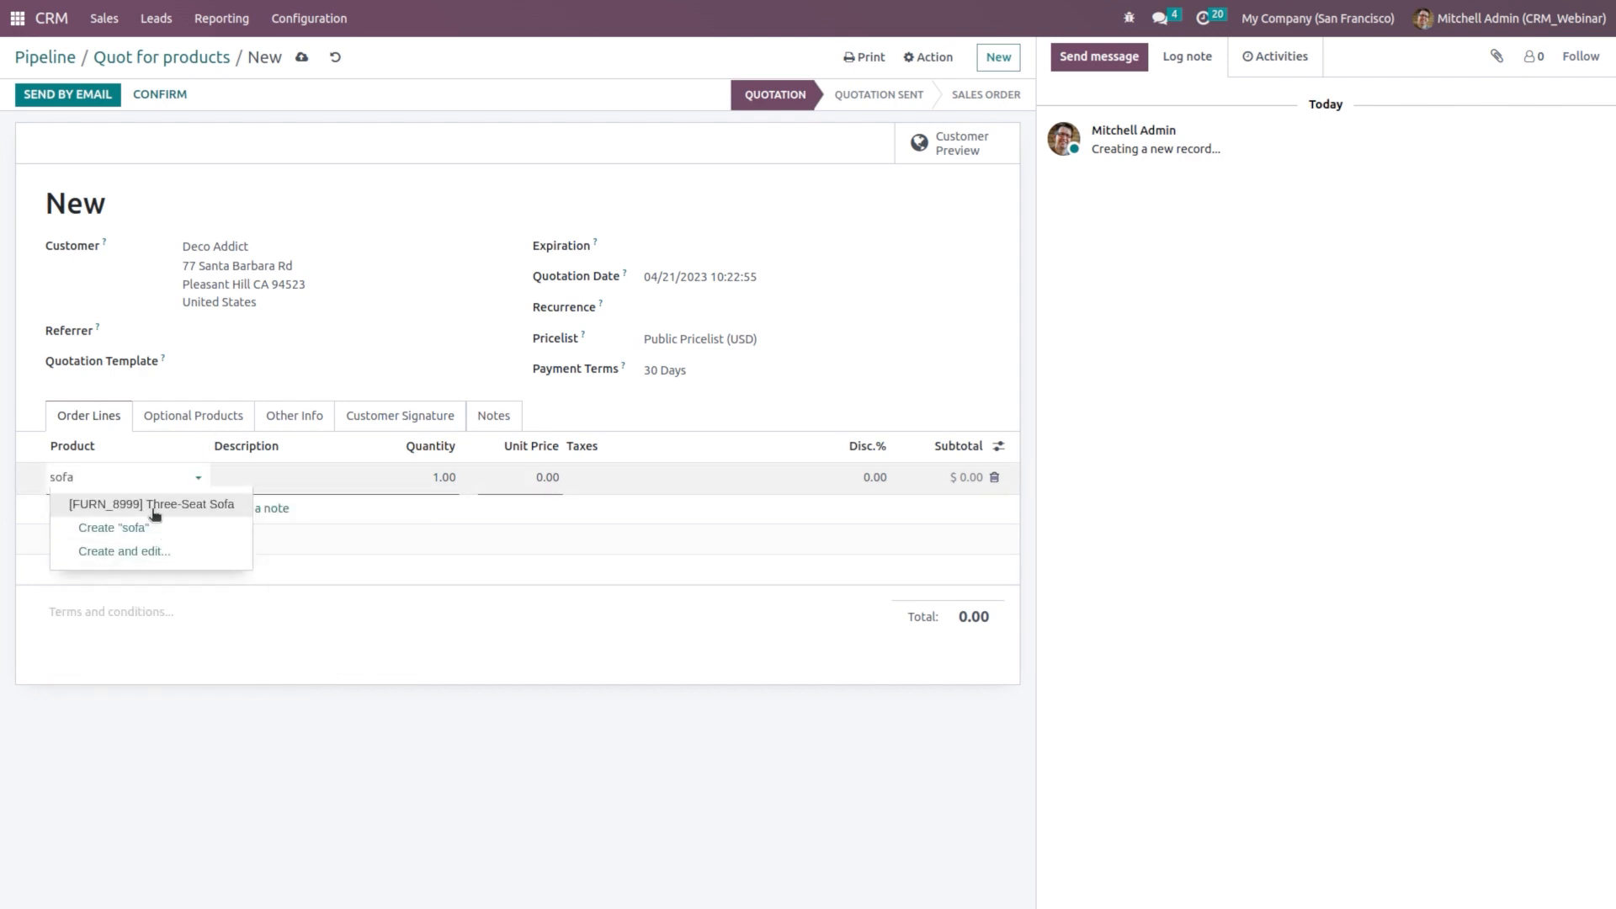
click(154, 512)
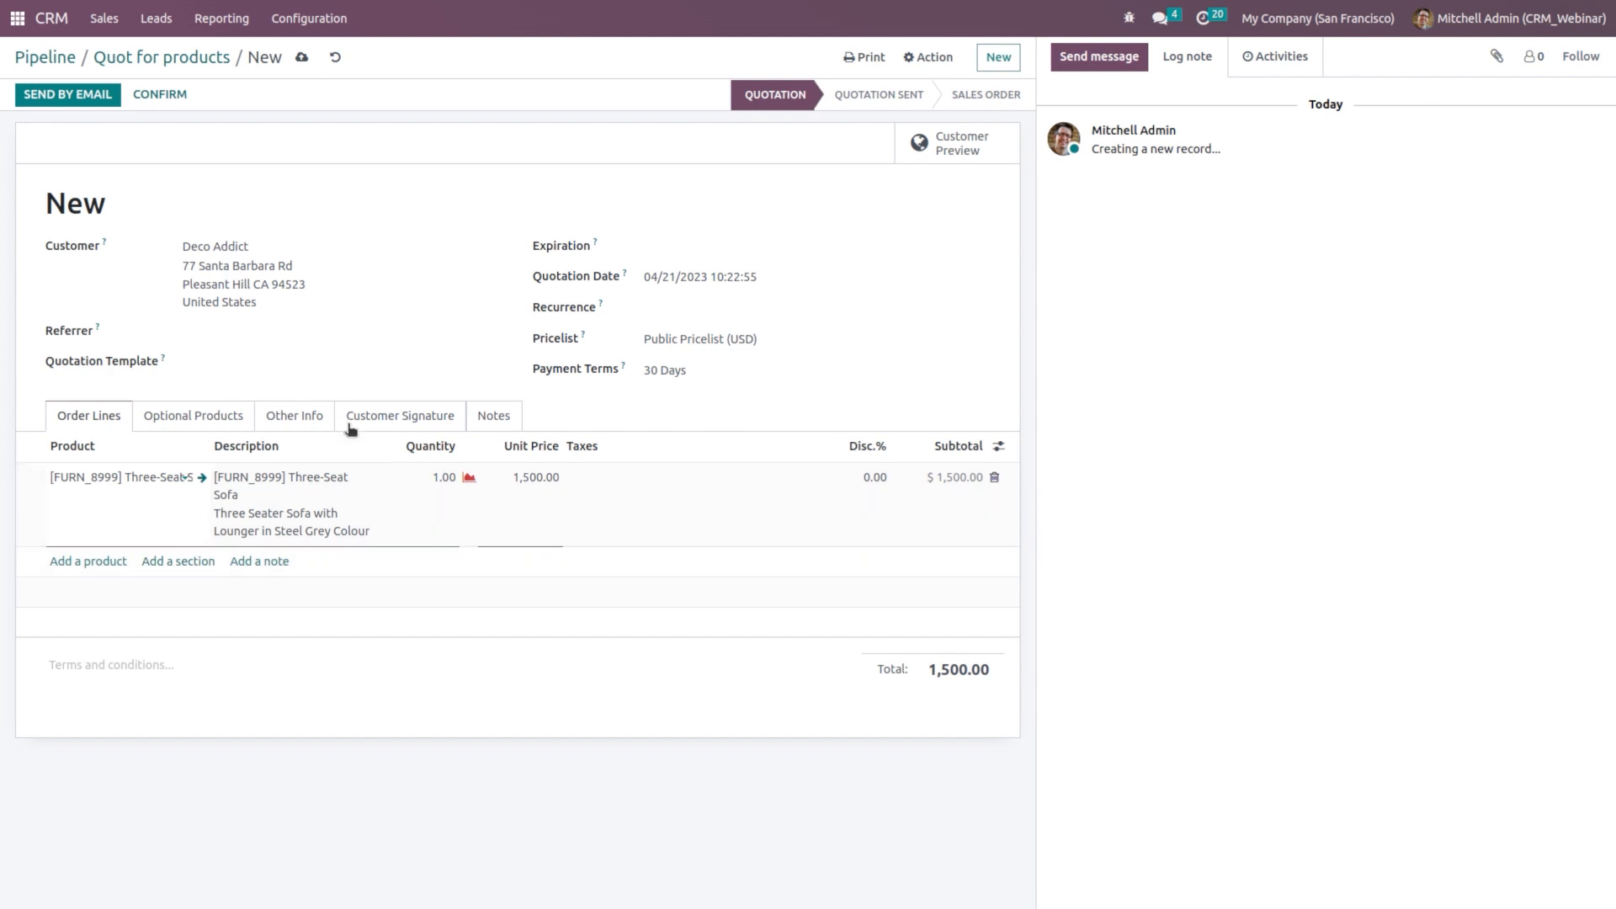
click(162, 95)
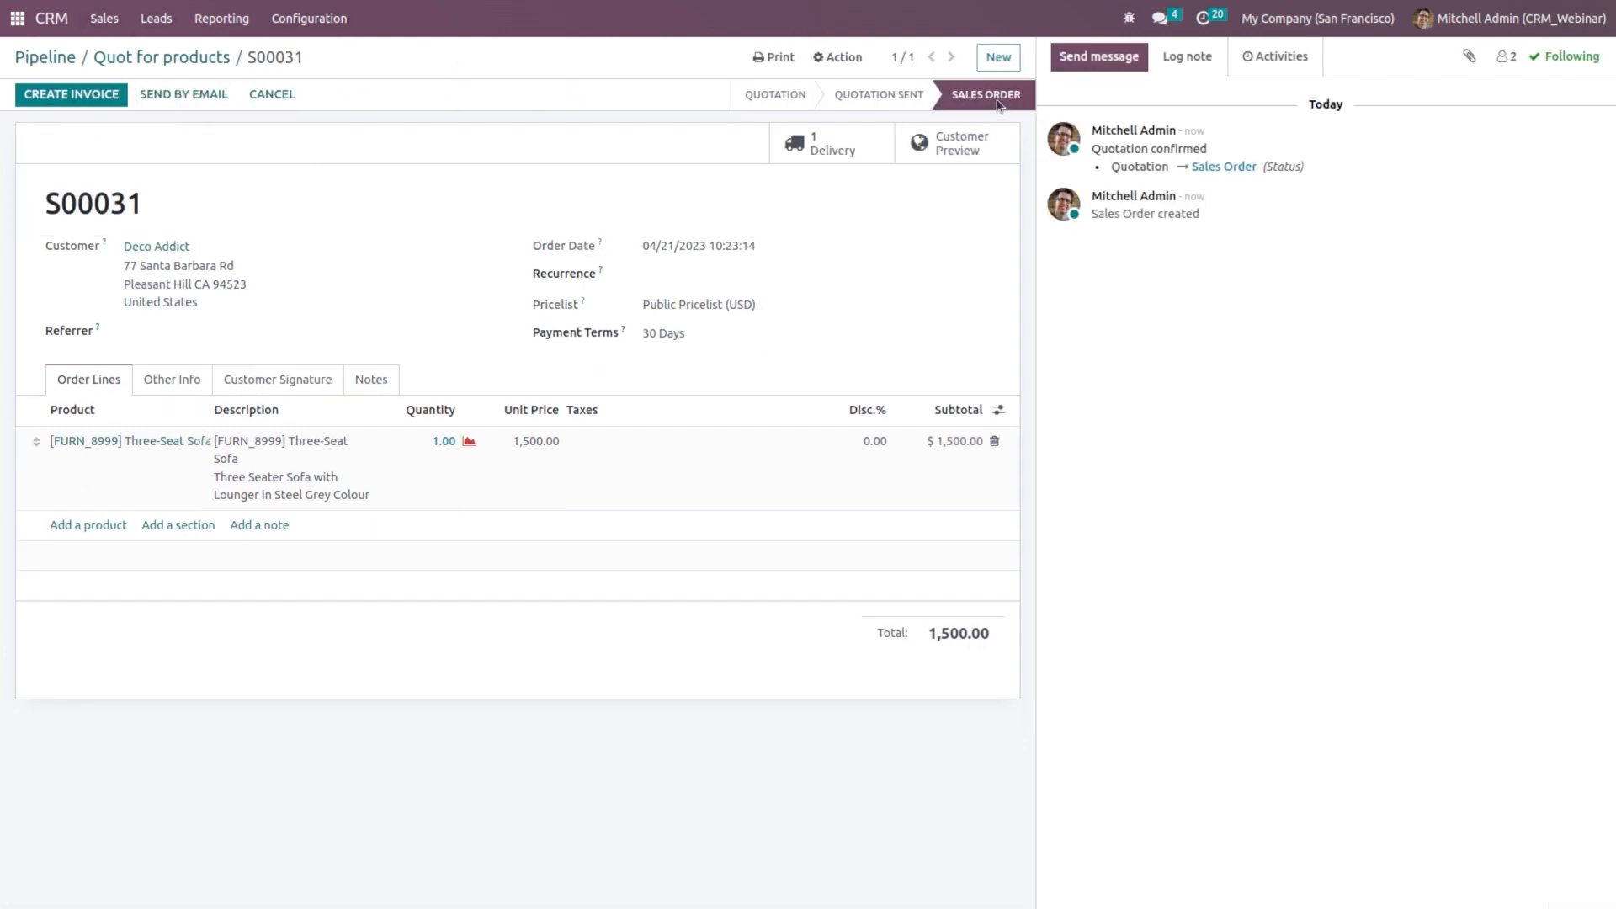
click(65, 96)
Step: Create and post invoice INV/2023/00008, register the full 1,500.00 payment, and return to S00031
click(537, 263)
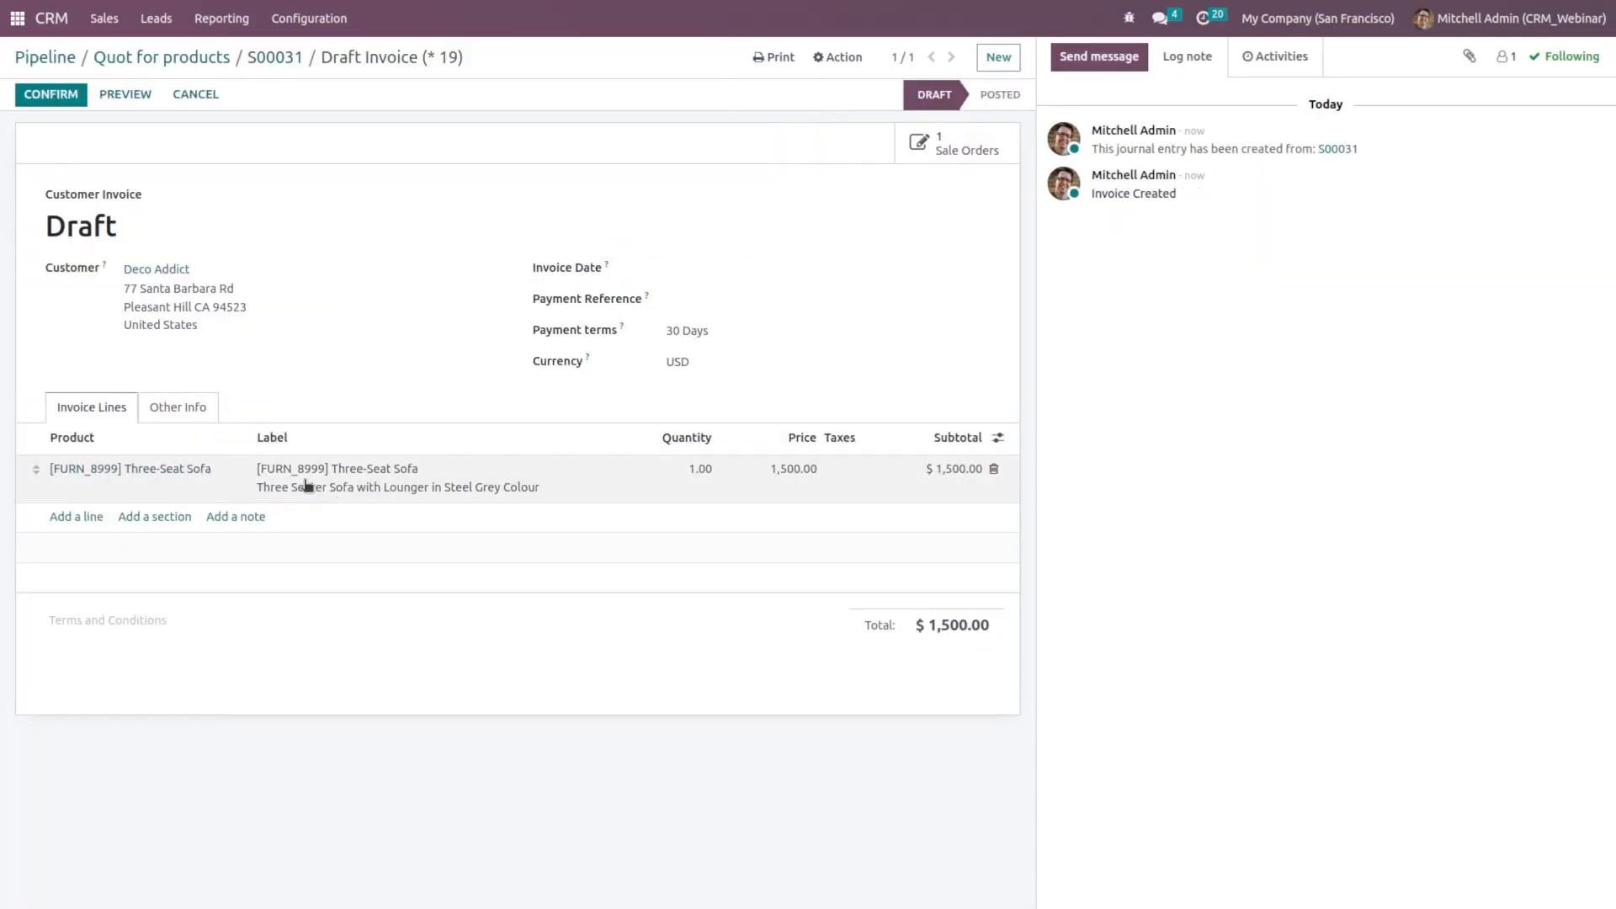
click(58, 98)
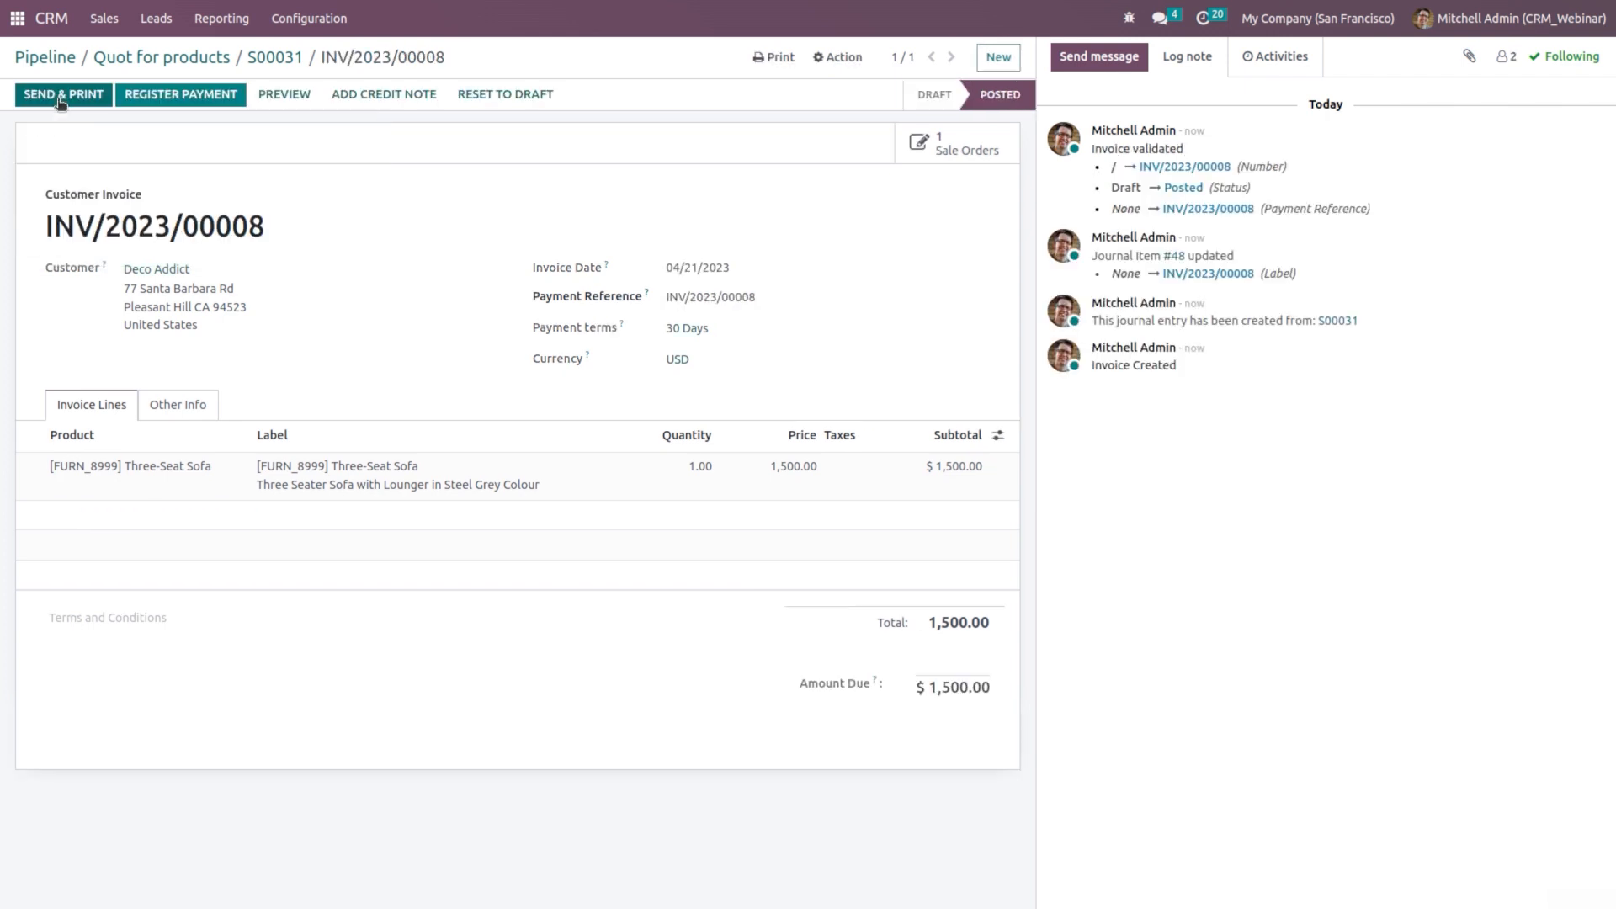
click(180, 98)
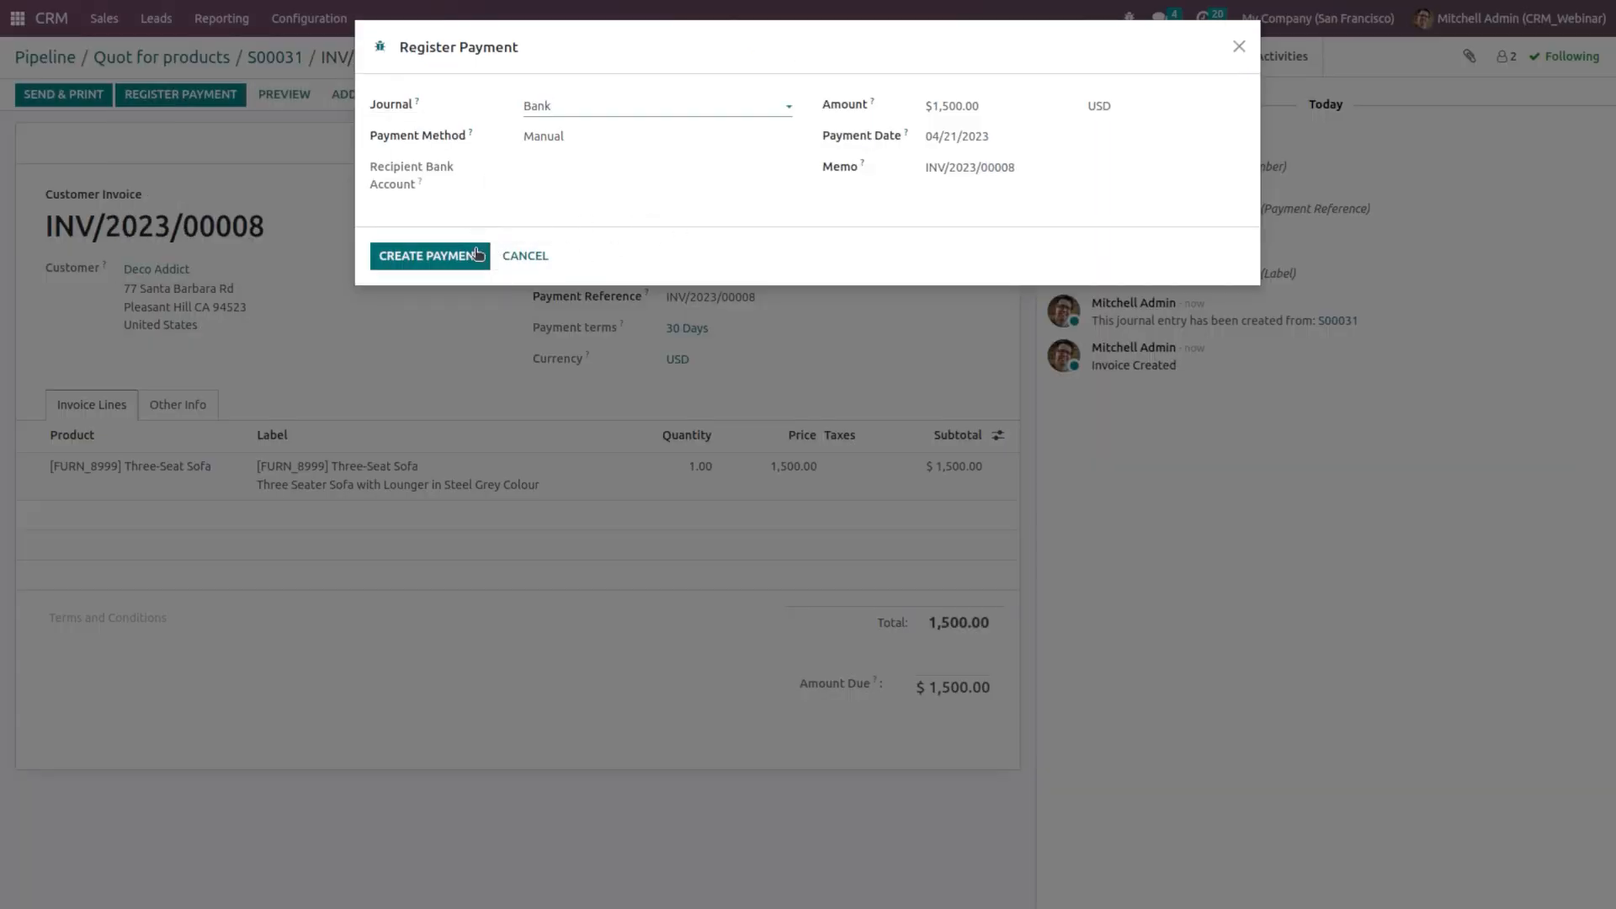
click(477, 254)
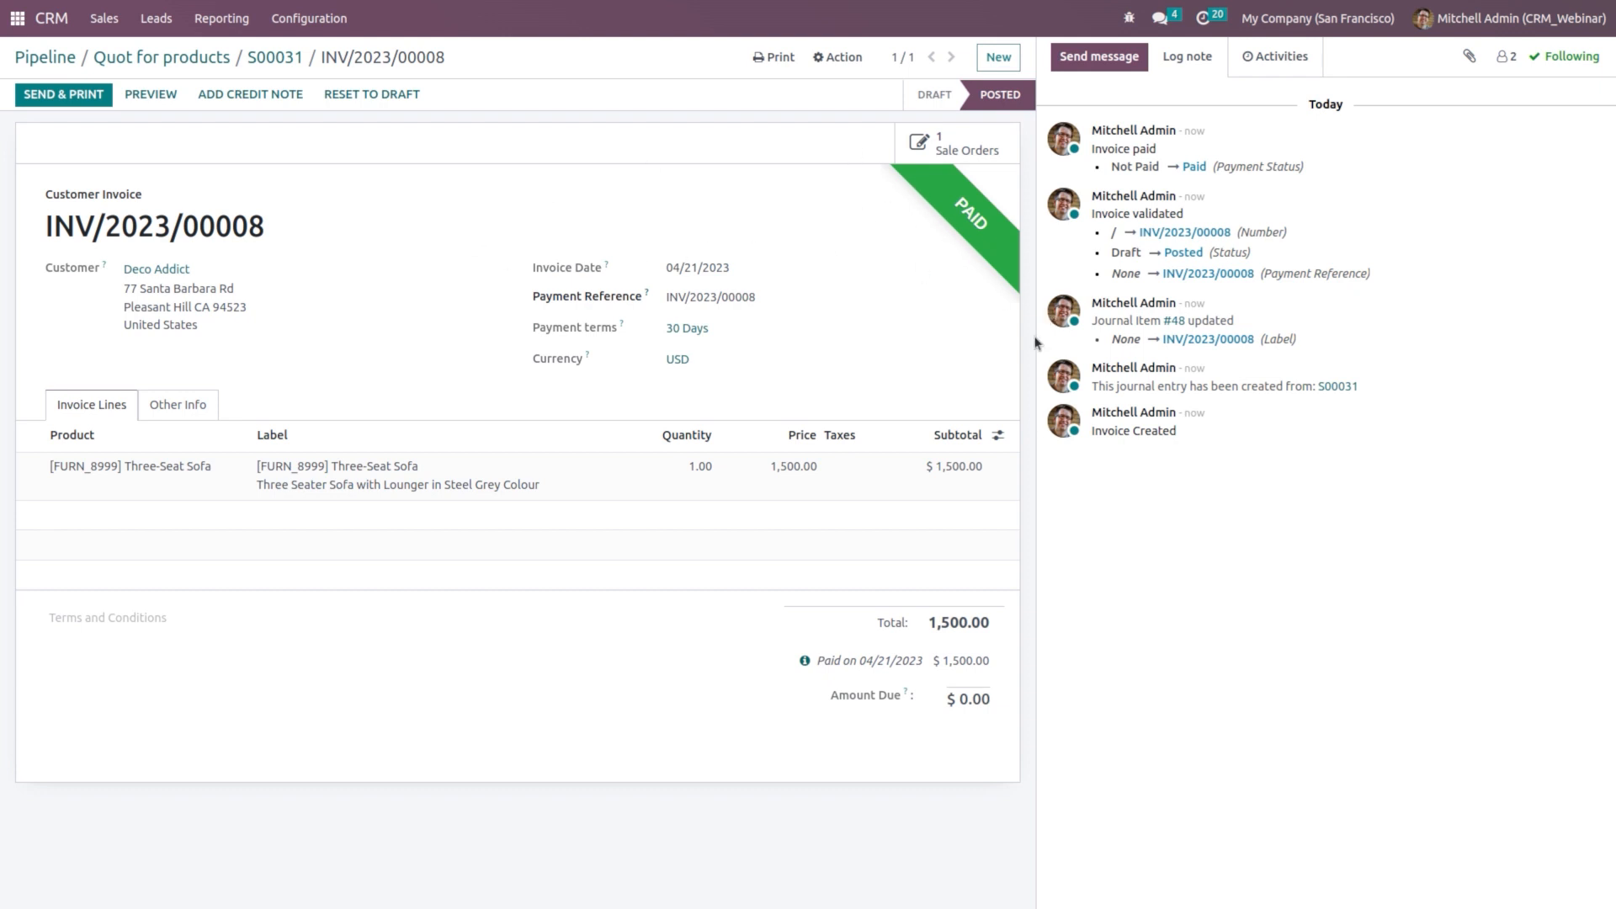
click(276, 57)
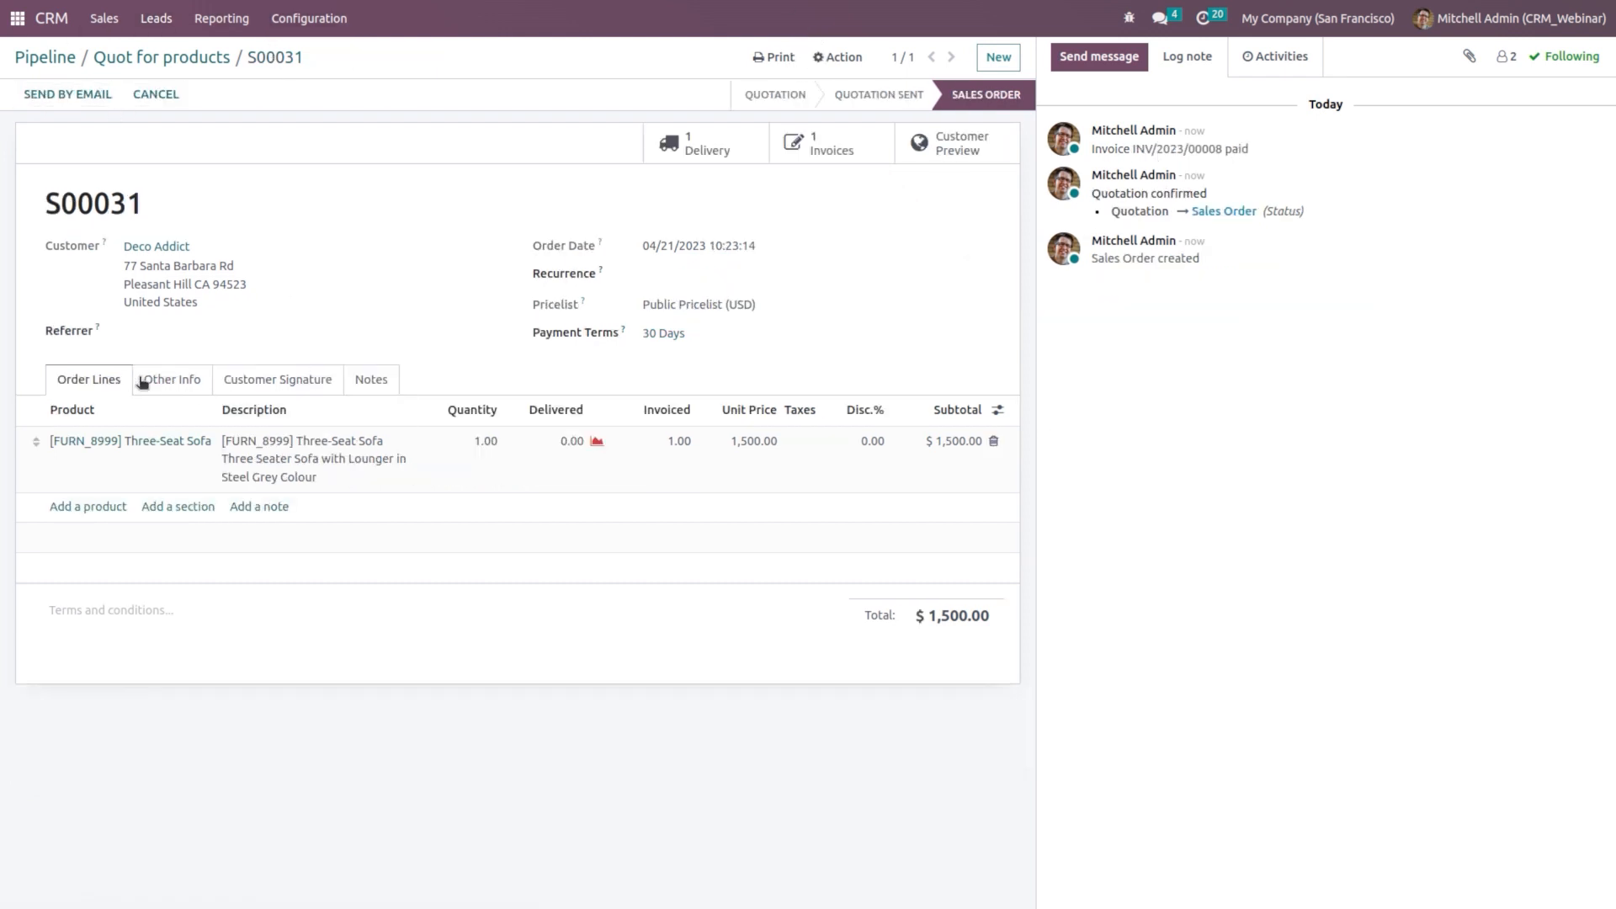
Step: Review S00031's Other Info details, then switch to the Sales Teams dashboard
click(170, 381)
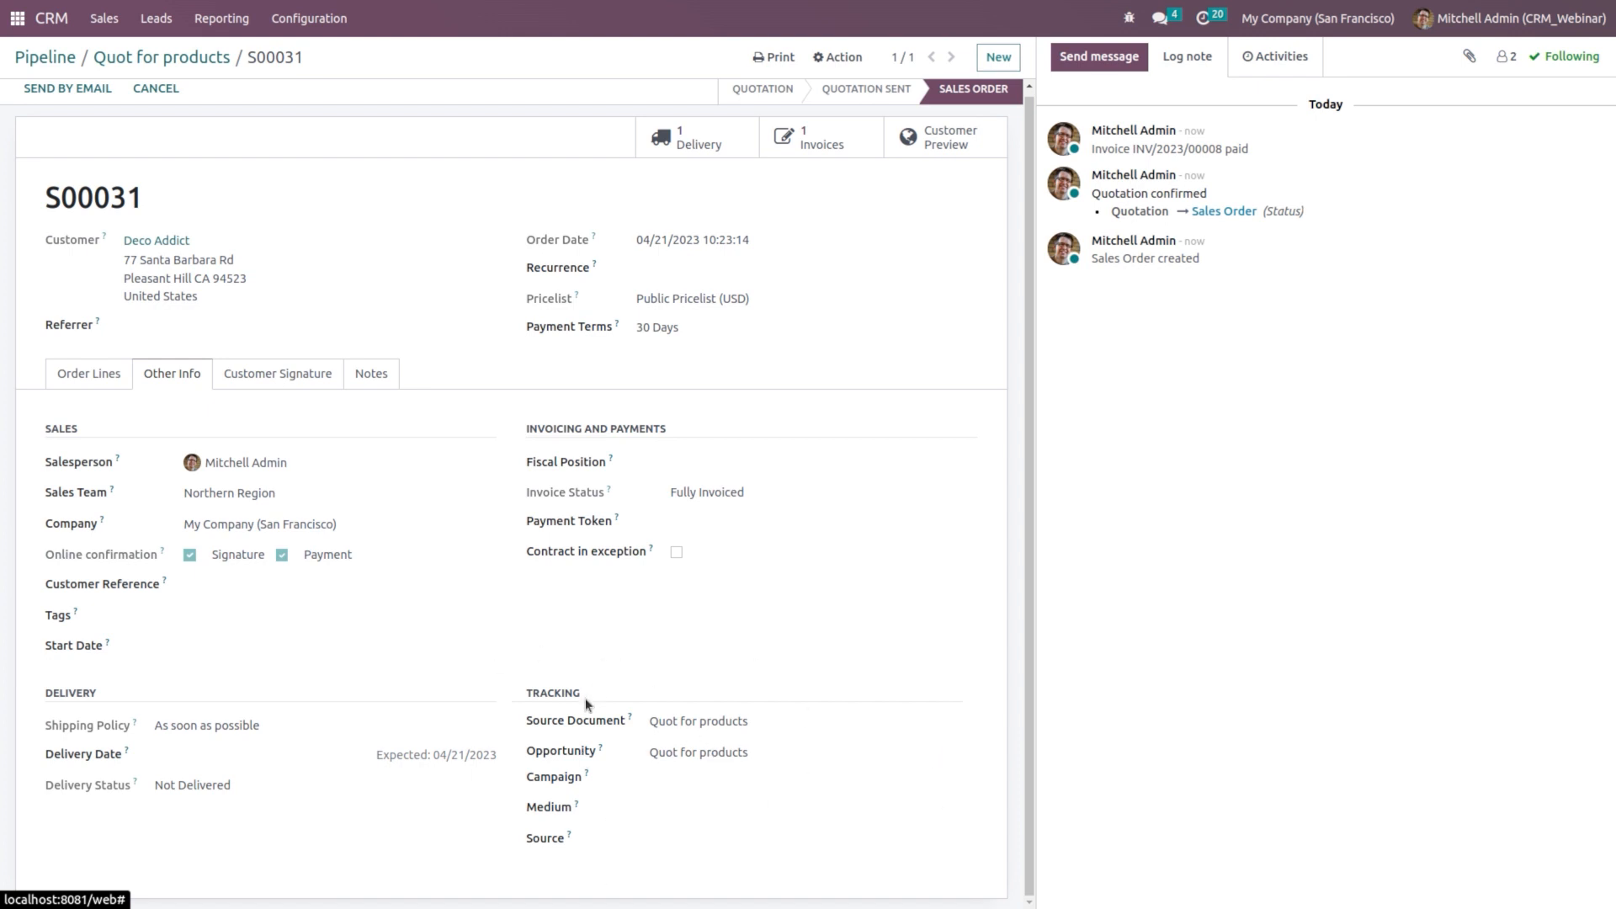
click(115, 15)
click(139, 128)
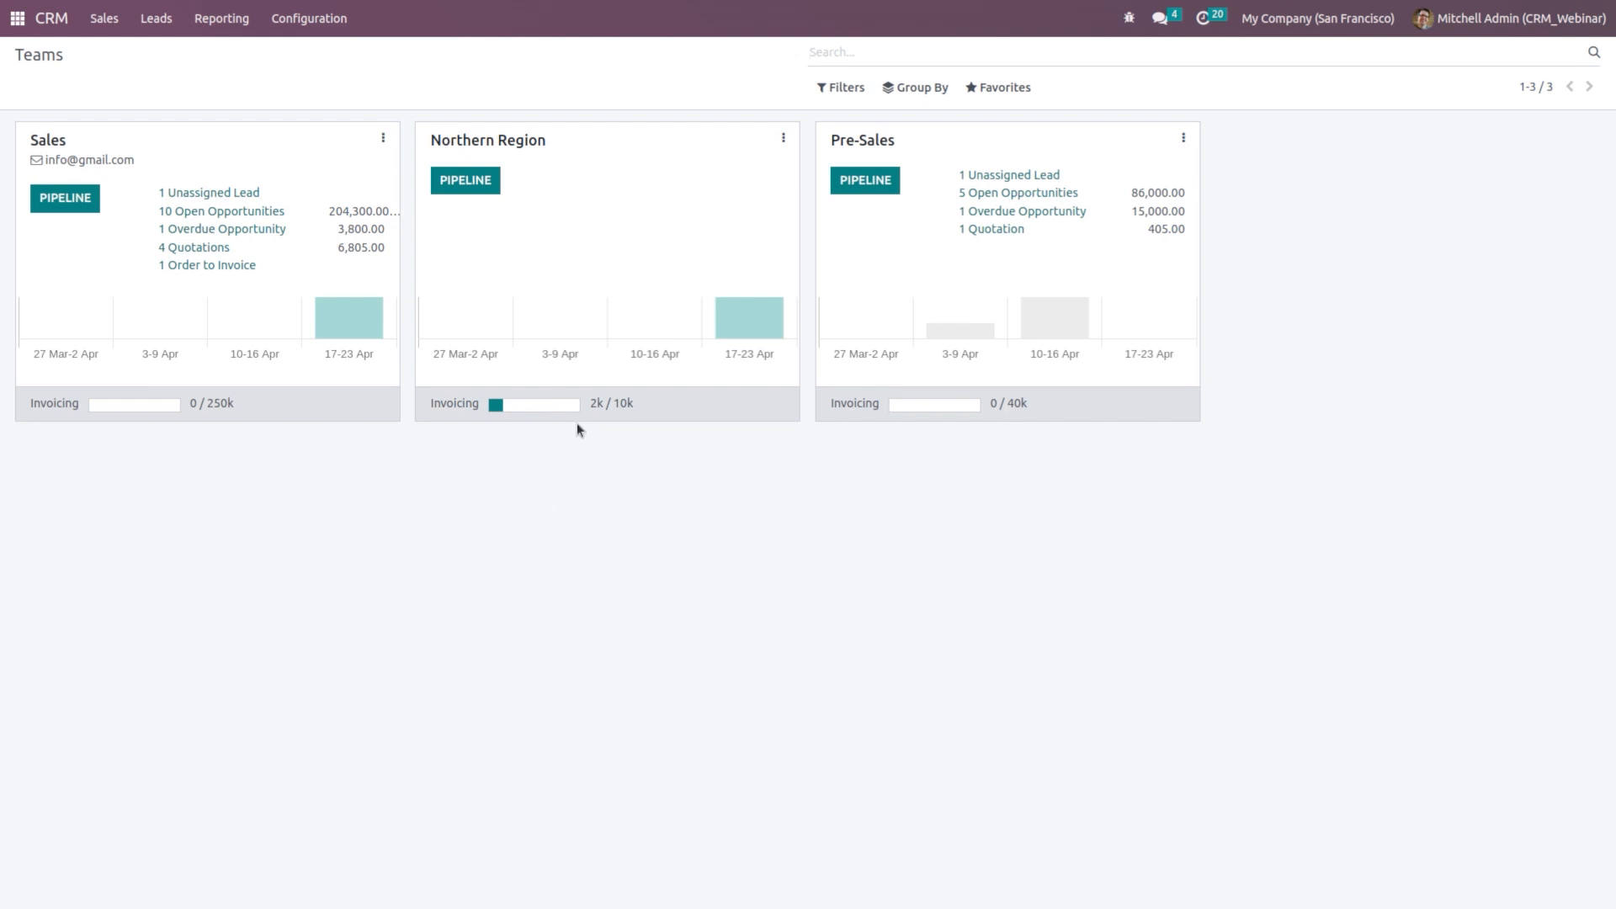
click(317, 18)
Step: Enable and save Rule-Based Assignment in CRM settings, keeping the running mode on Manually
click(319, 60)
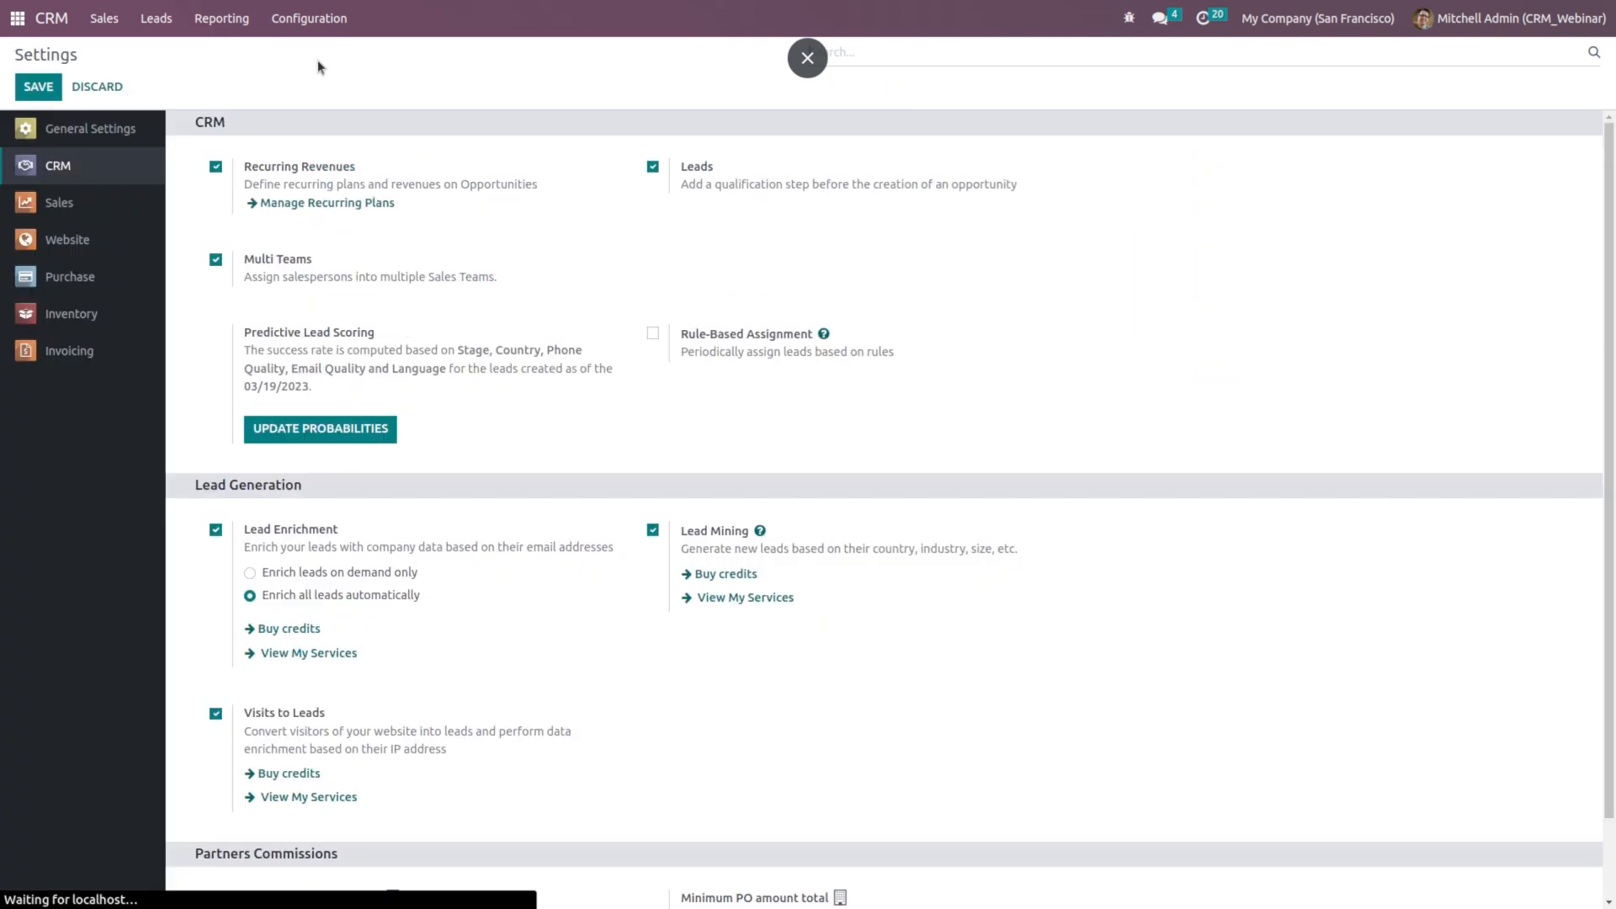
click(653, 336)
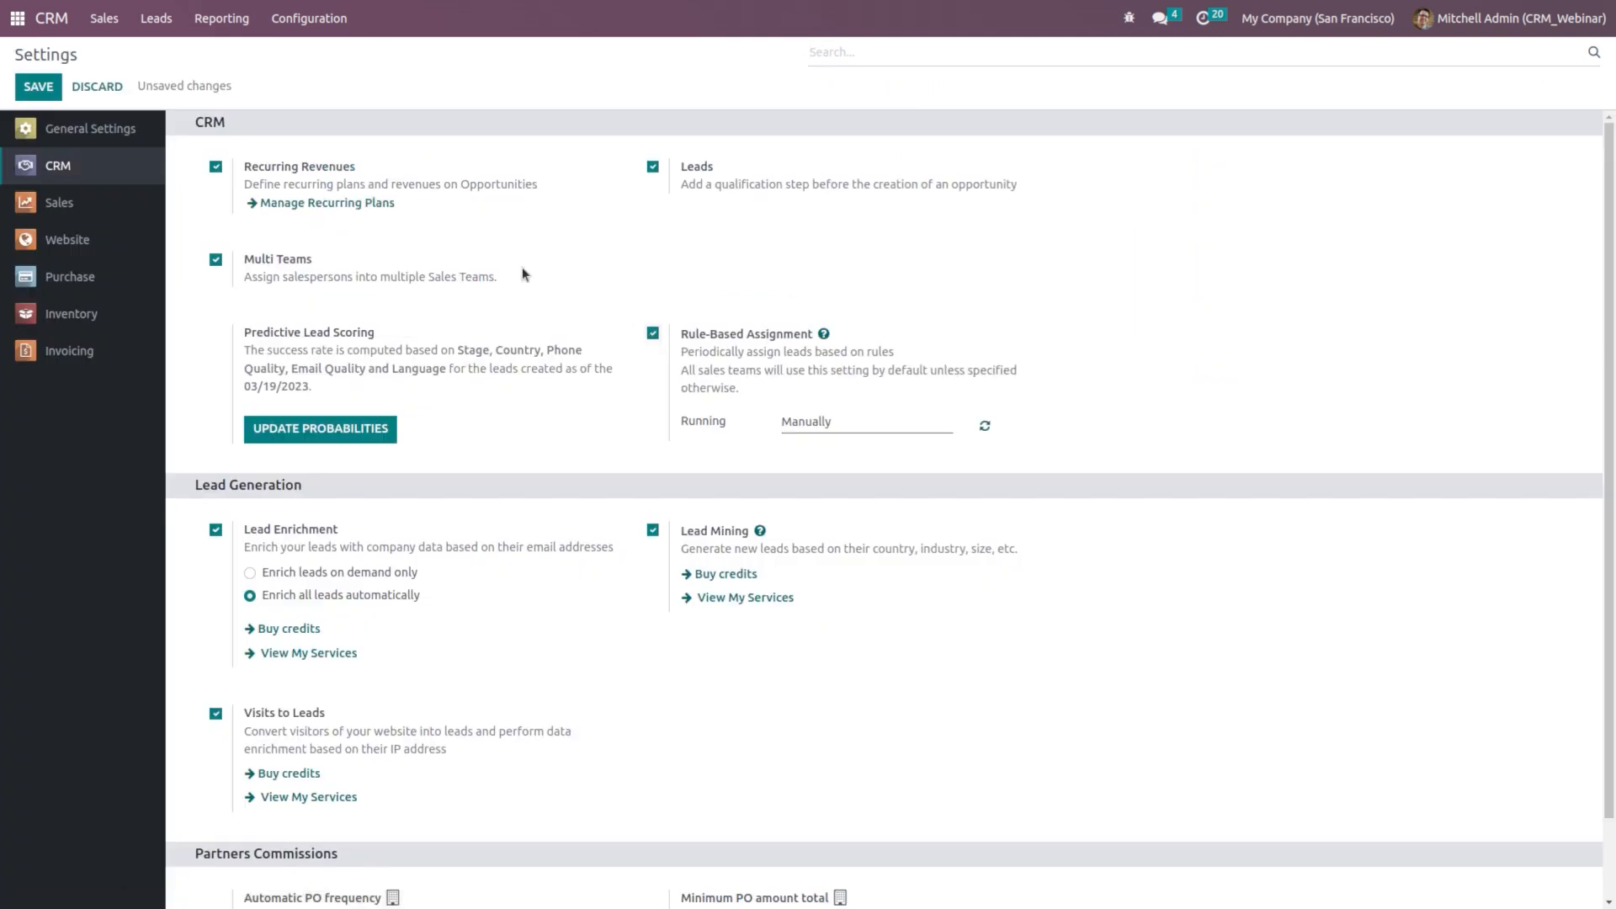
click(42, 88)
click(859, 428)
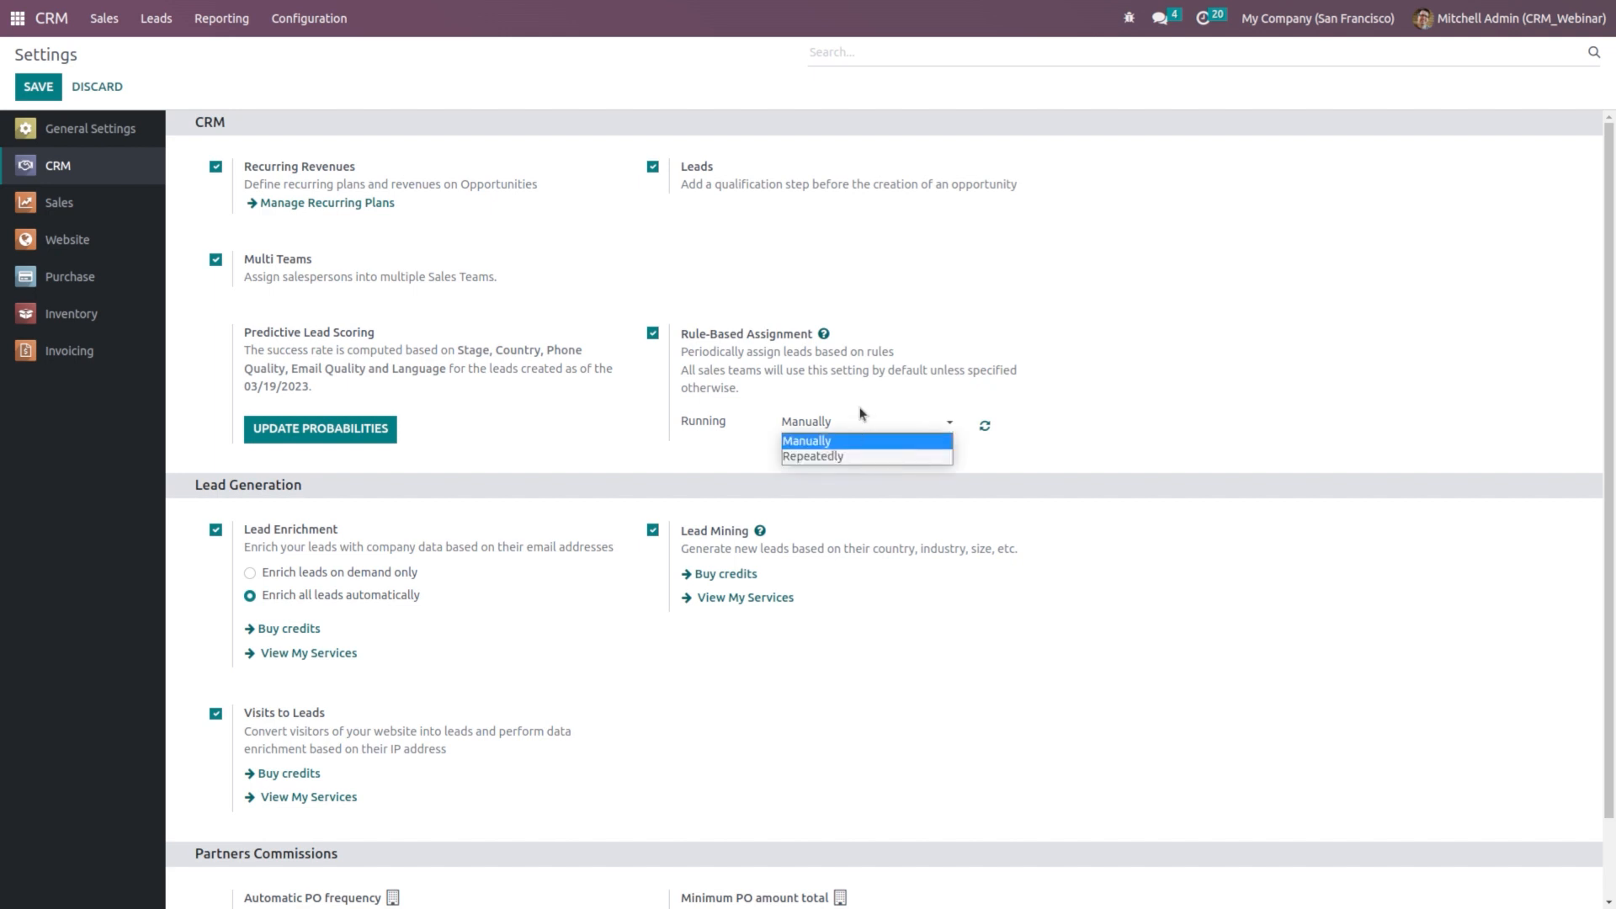
click(864, 416)
click(852, 427)
click(1172, 376)
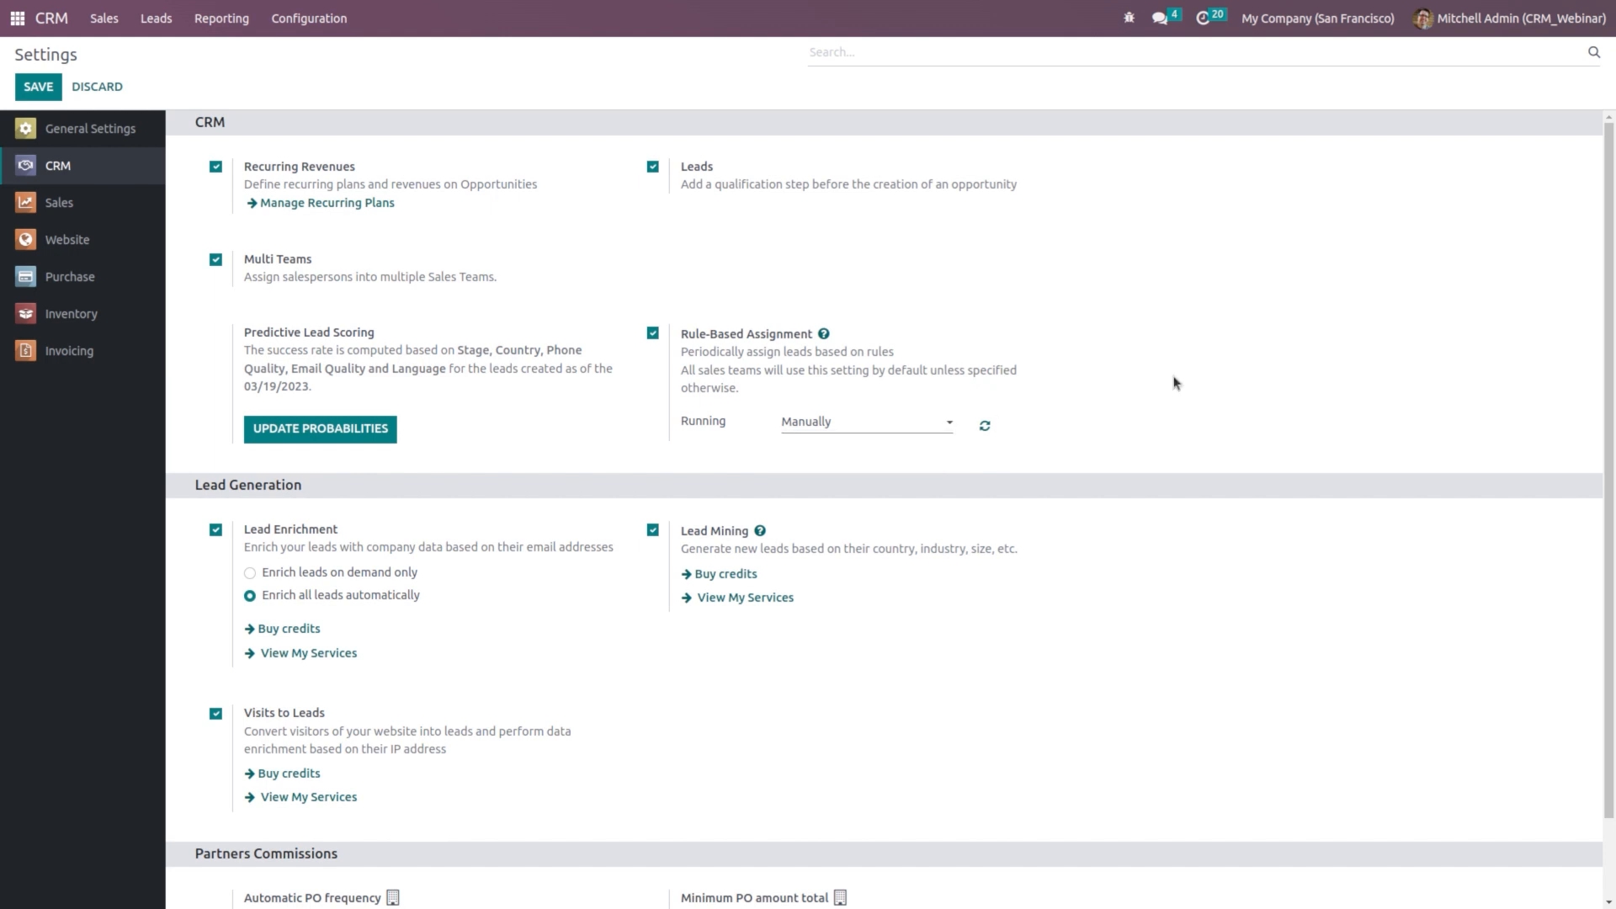
click(328, 18)
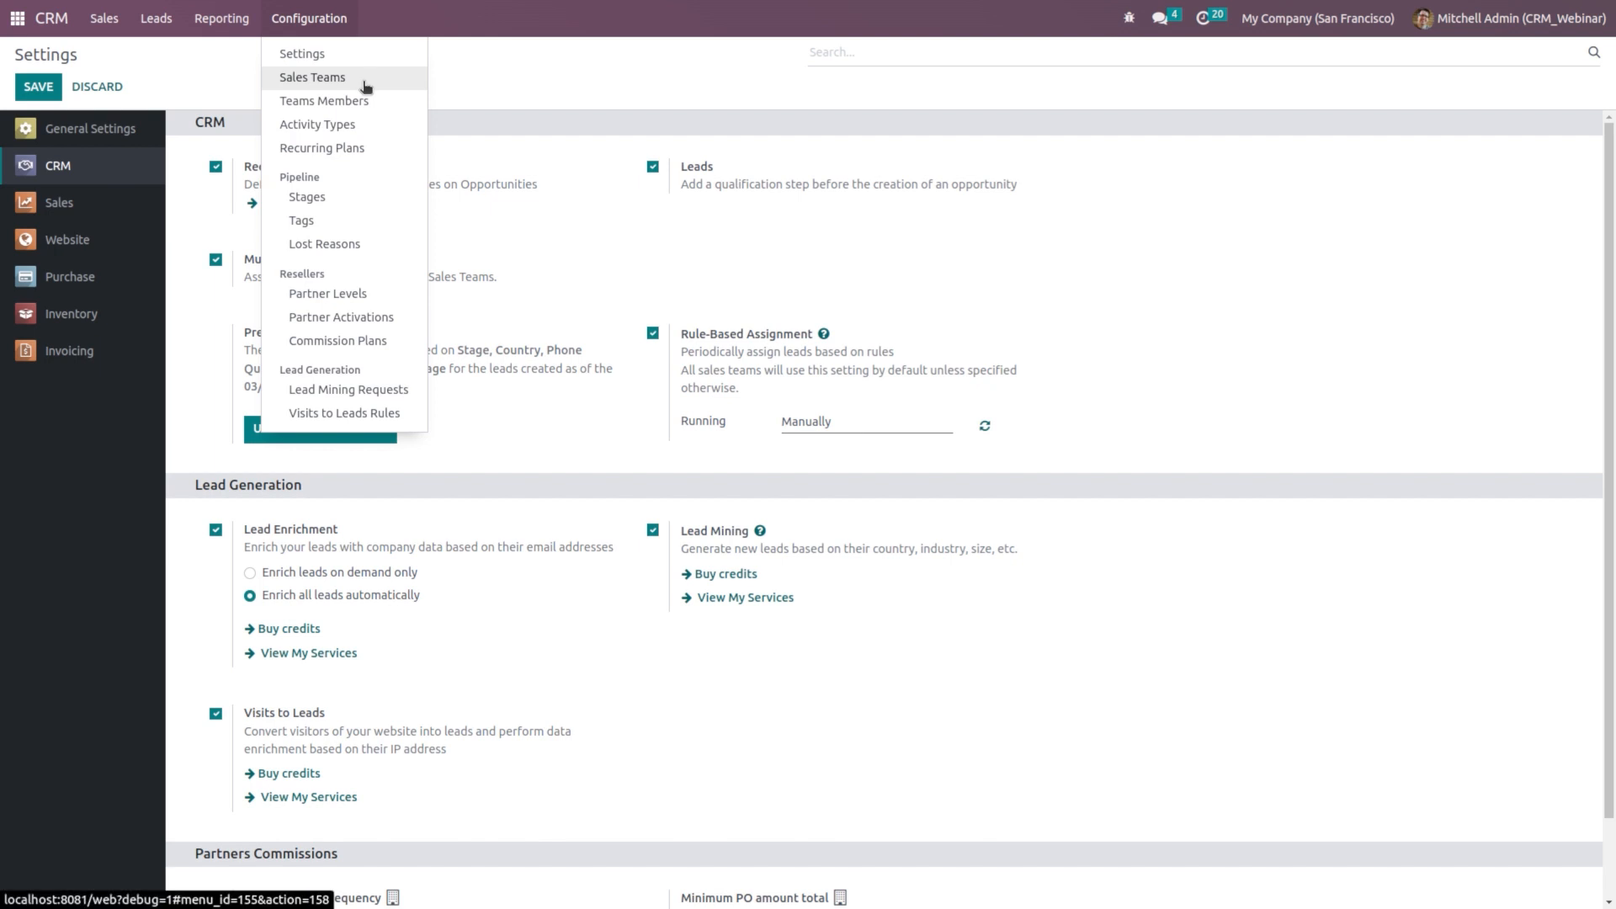
Step: Create and save a 'New sales' team with Quotations and Leads enabled, then edit its domain
click(362, 80)
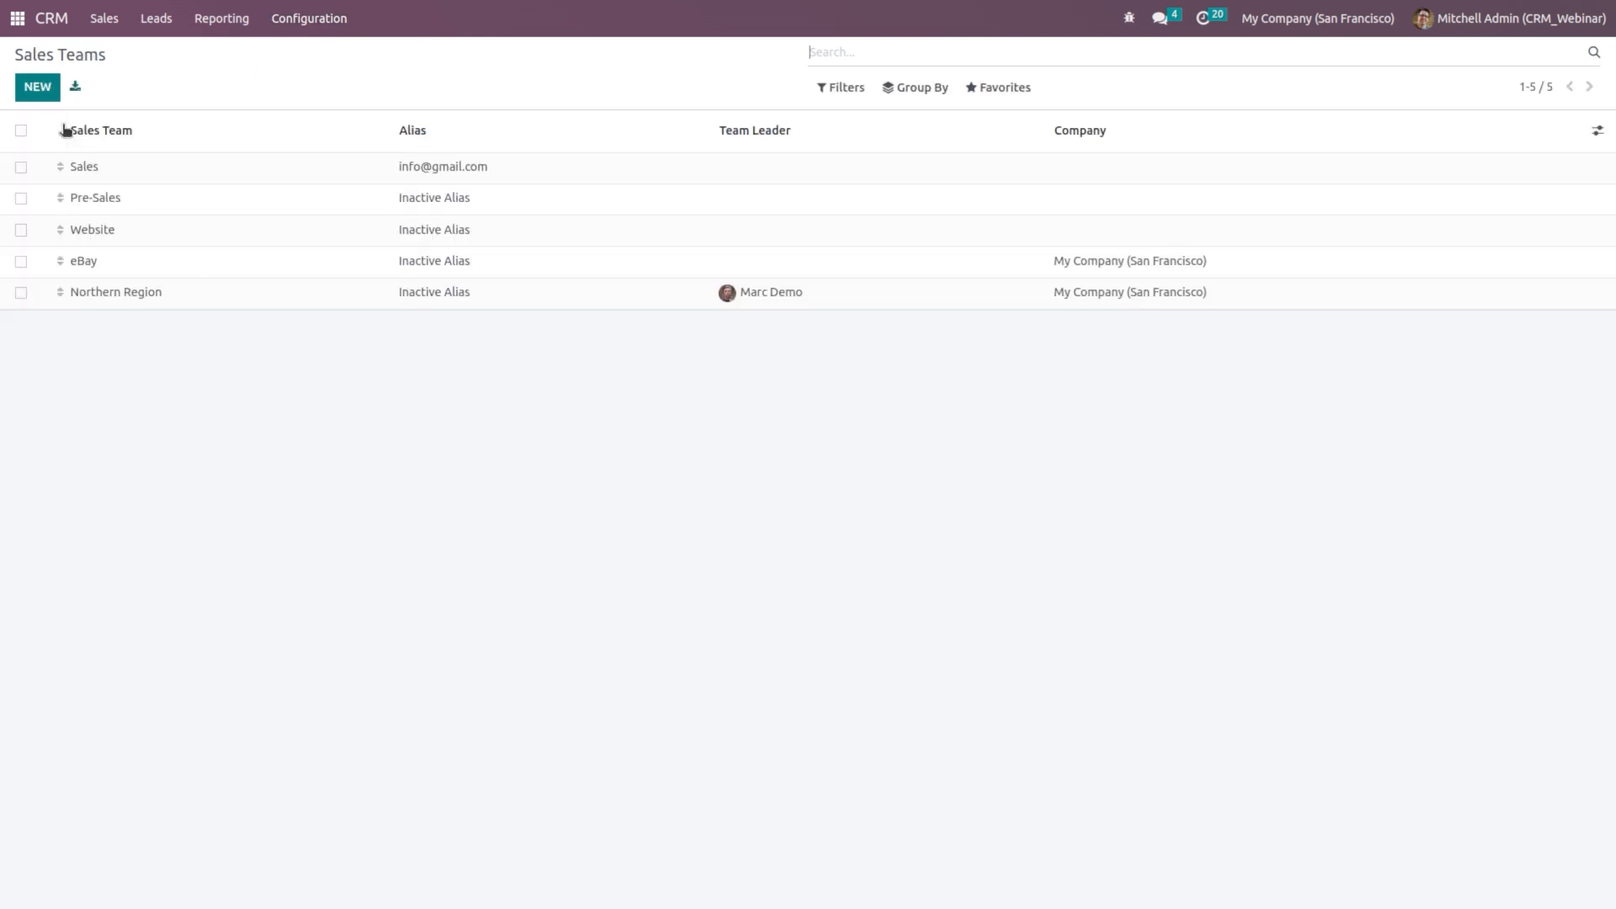
click(37, 88)
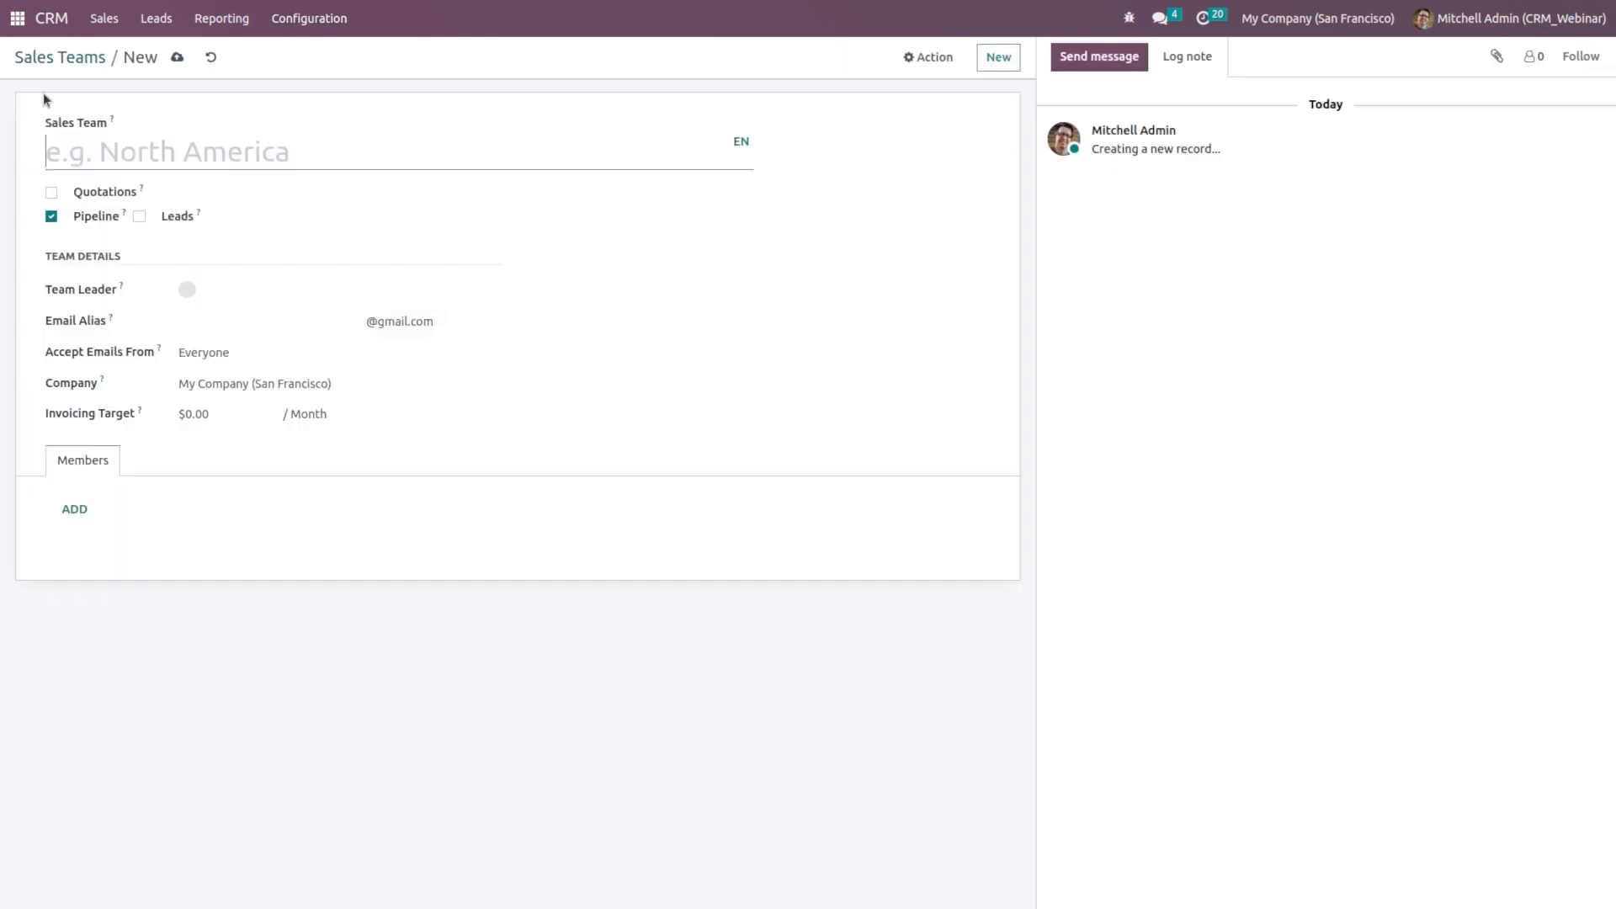
text(New )
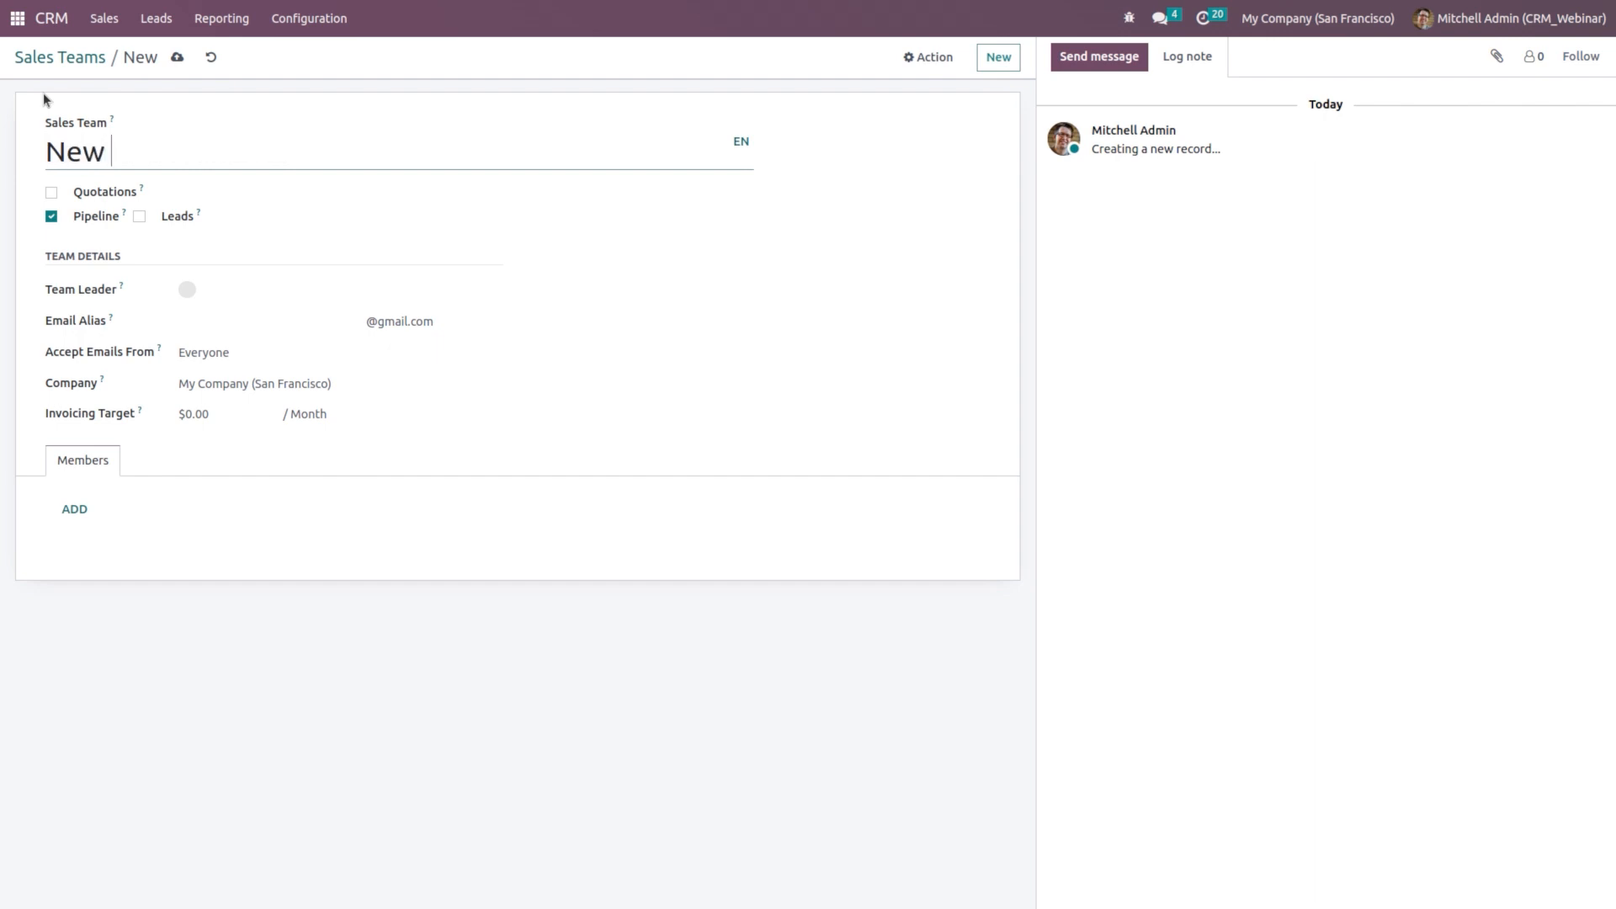
text(sales)
click(52, 192)
click(139, 216)
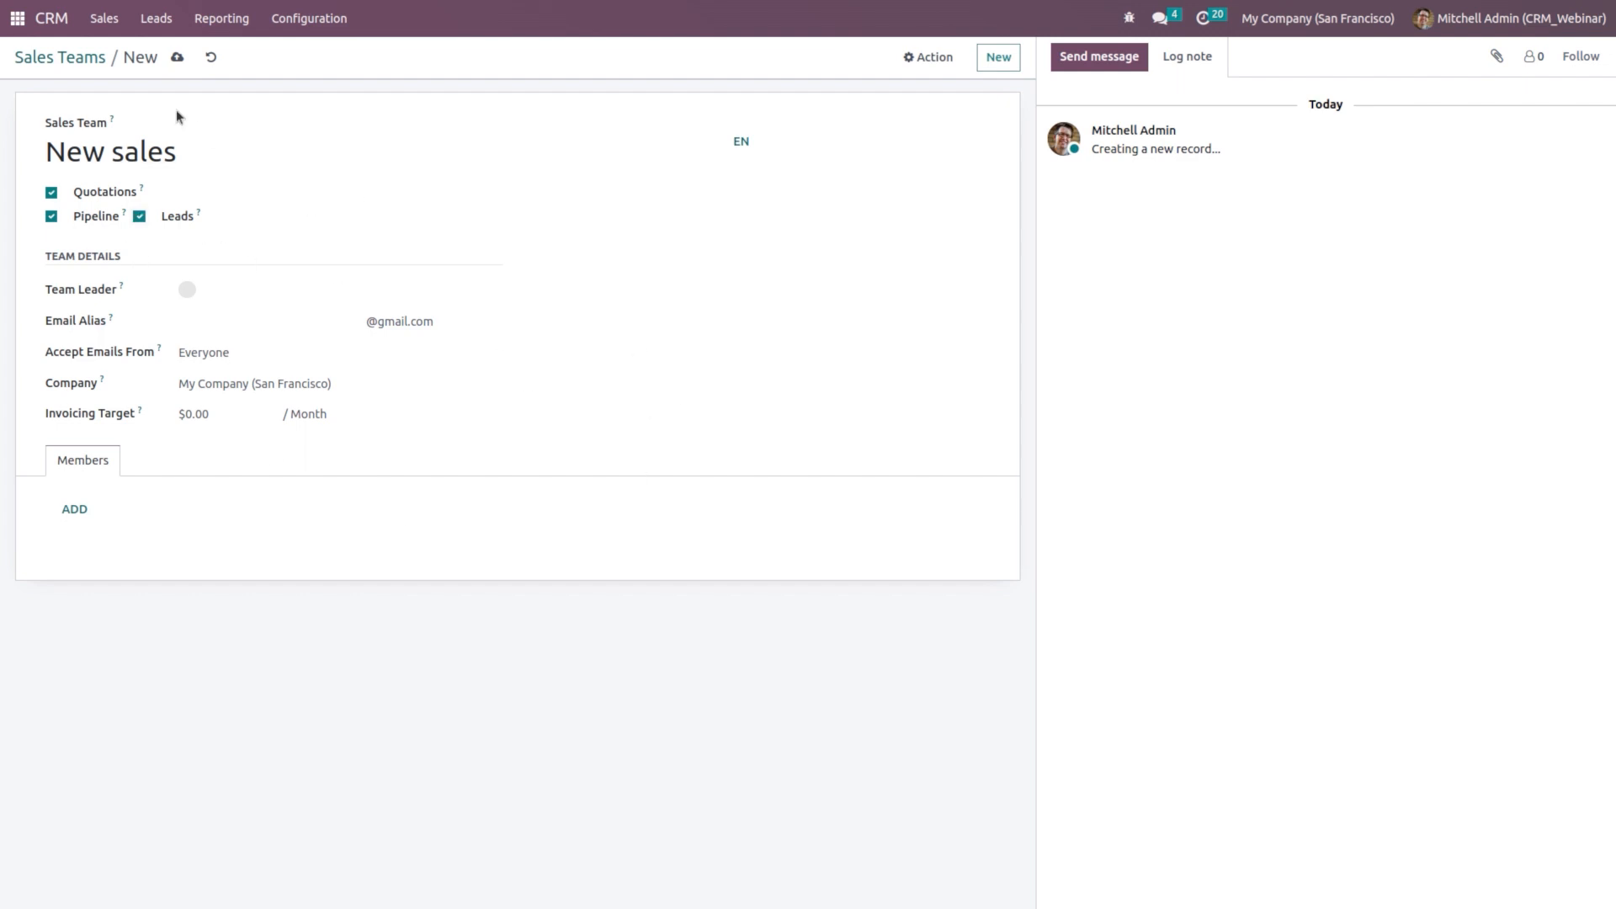
click(177, 57)
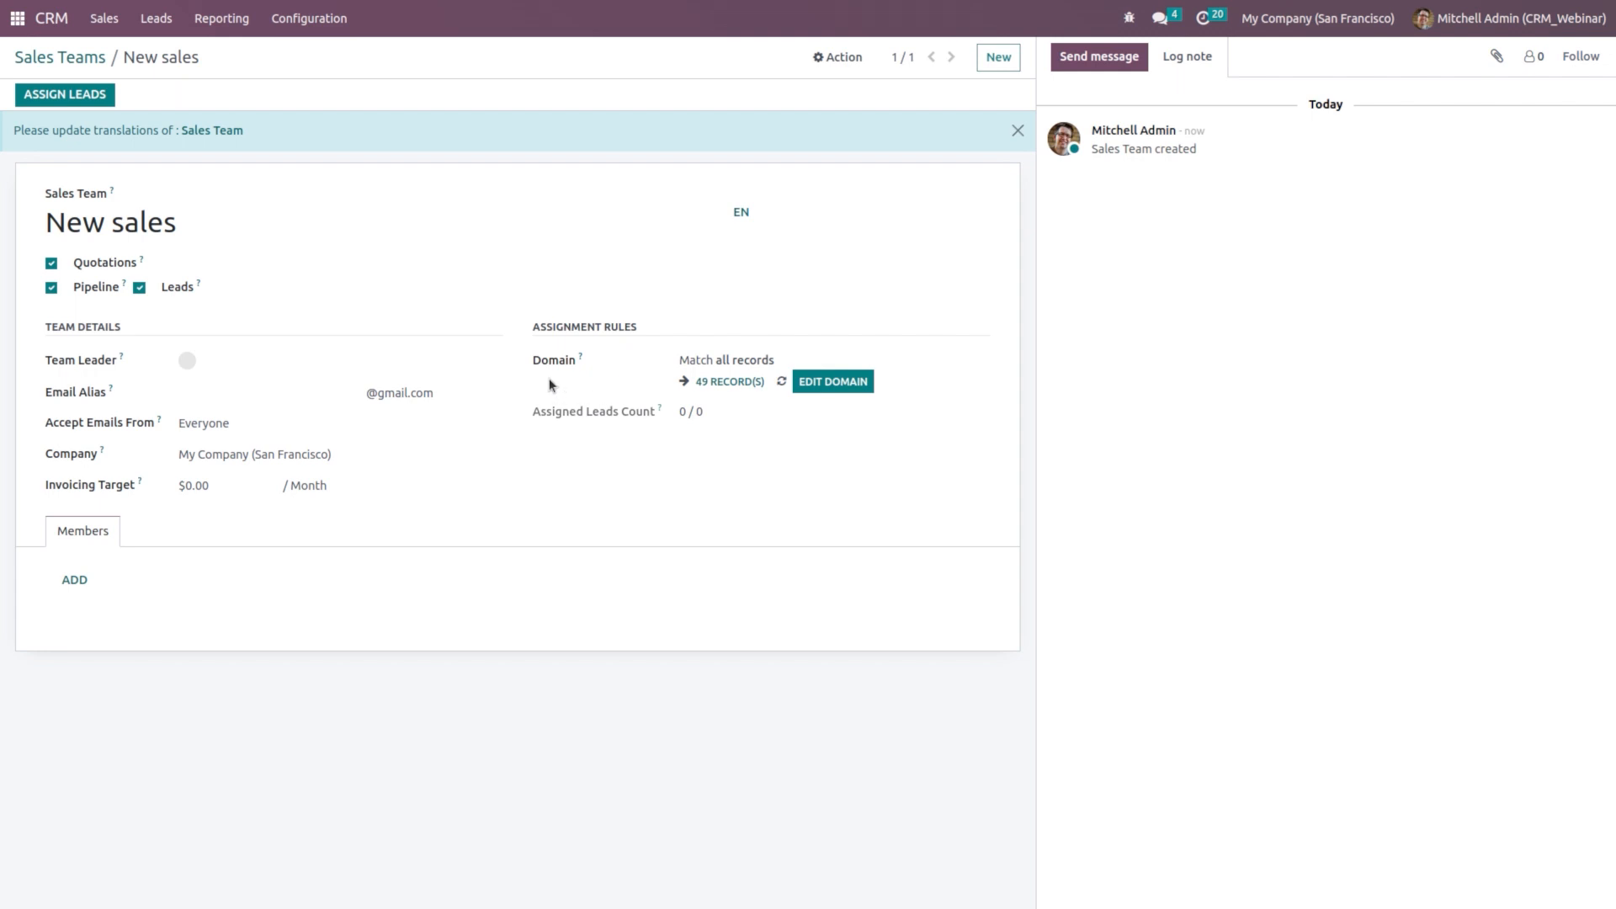
click(819, 382)
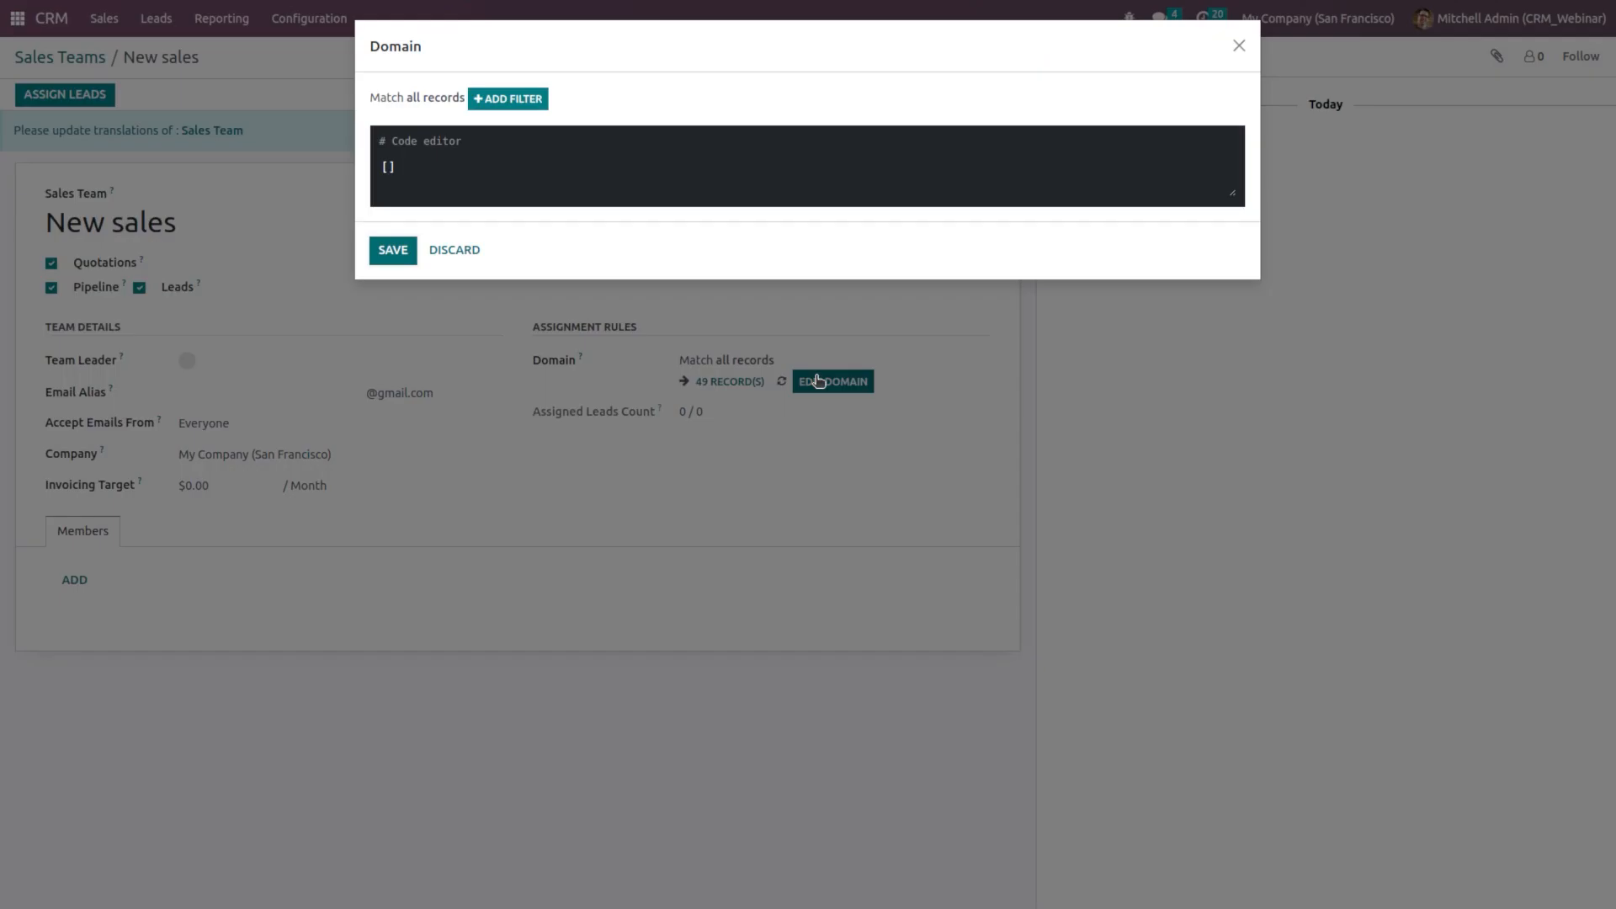
Step: Add a domain rule matching leads whose Country contains 'Arab emirate'
click(507, 100)
click(508, 114)
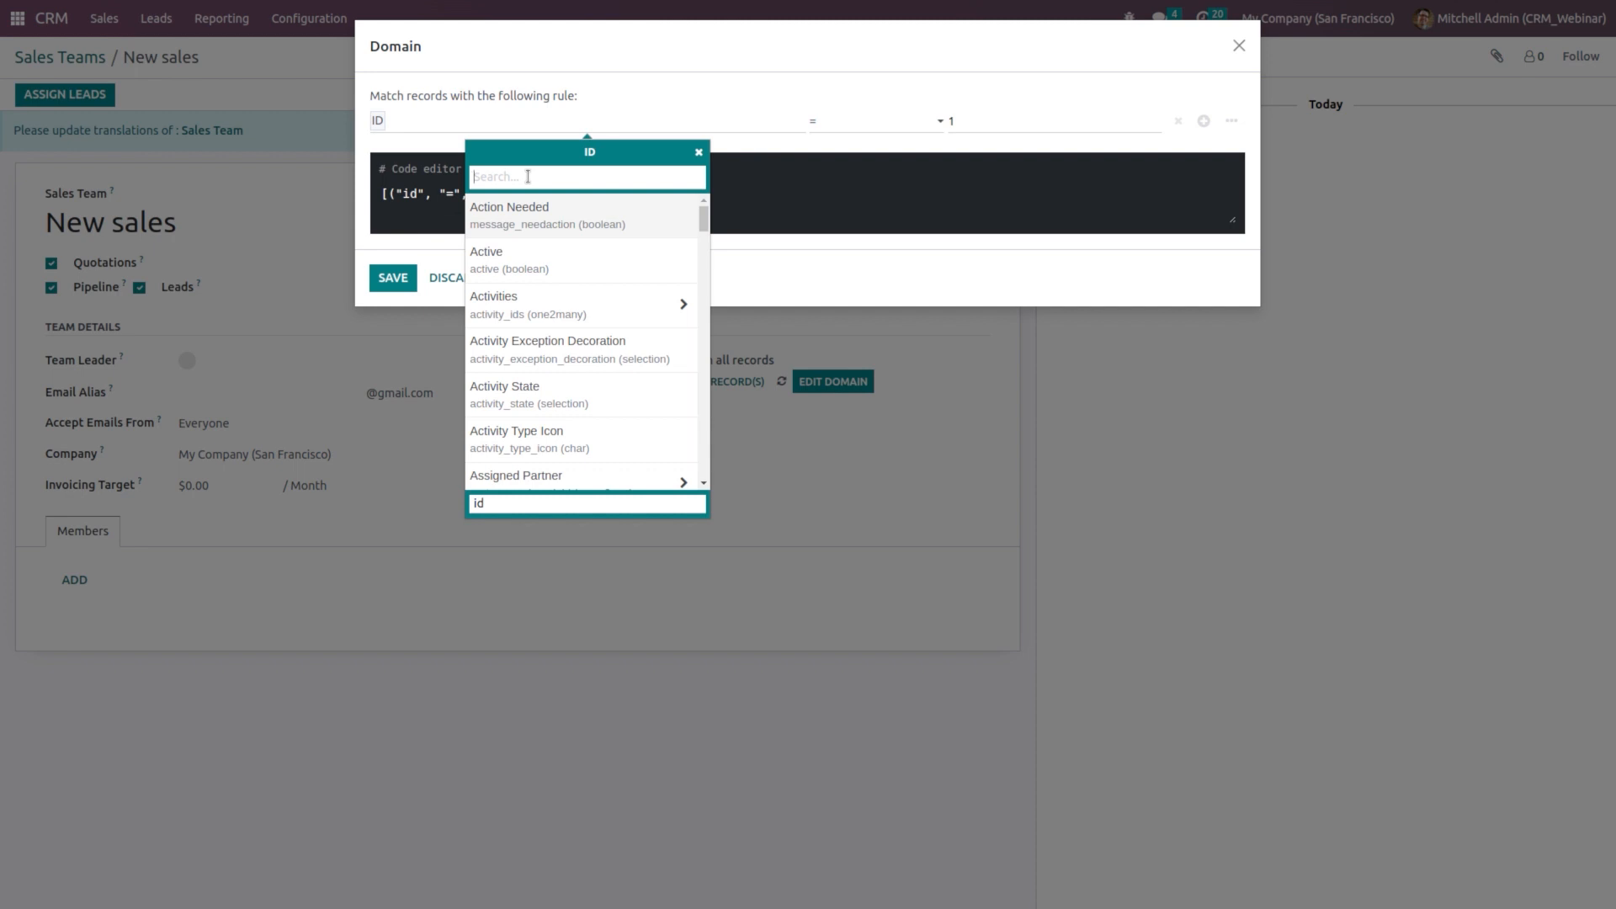
text(Countr)
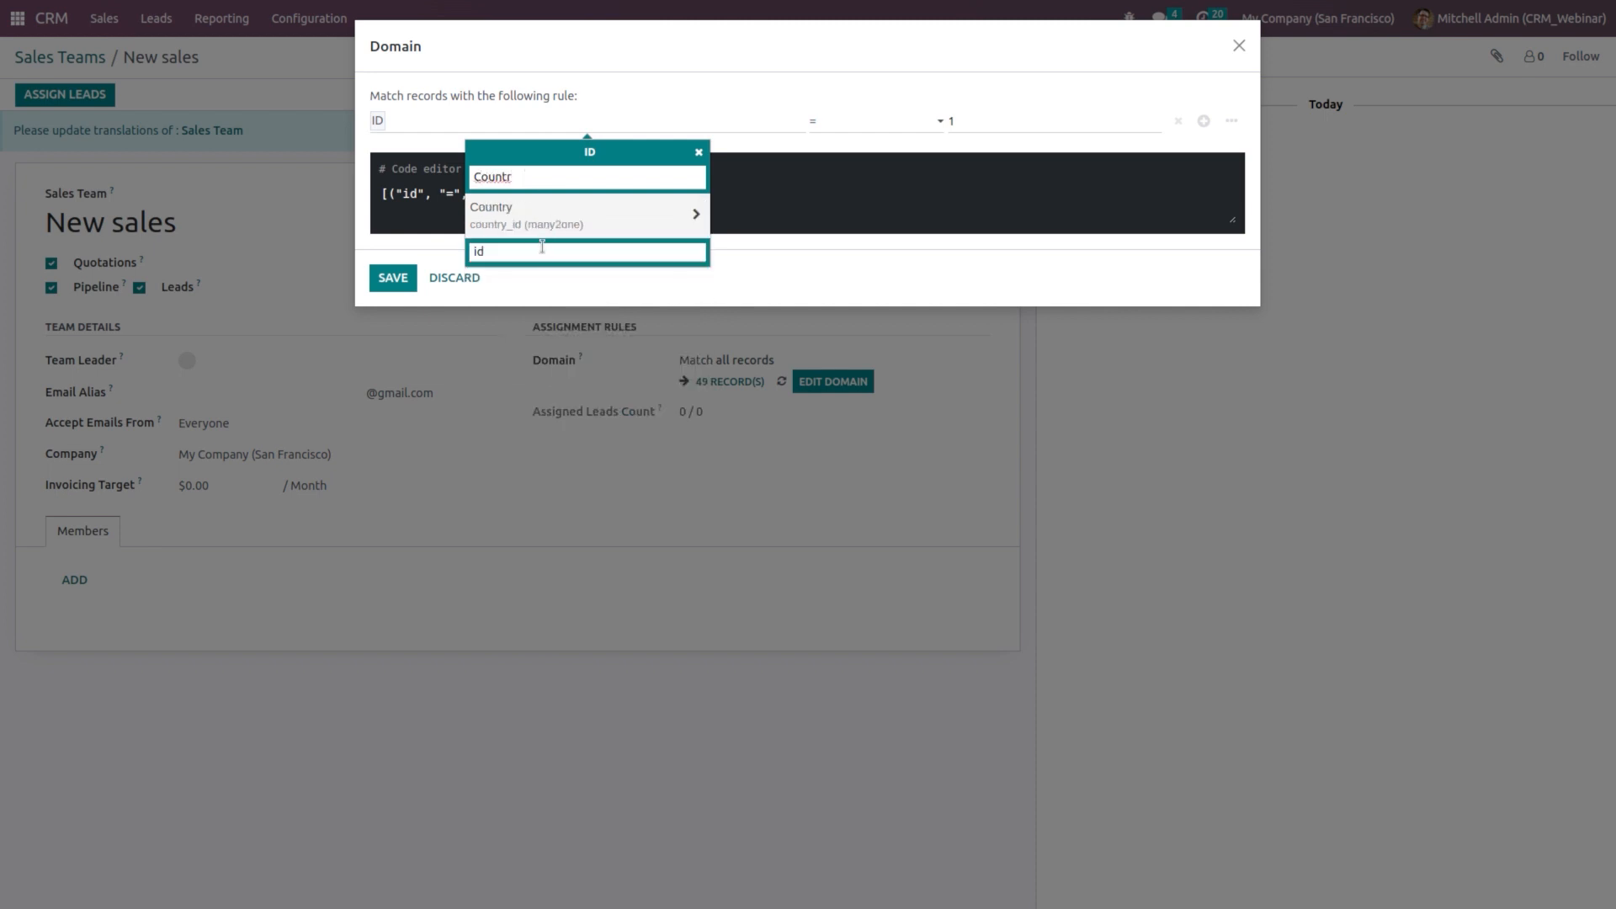
click(540, 221)
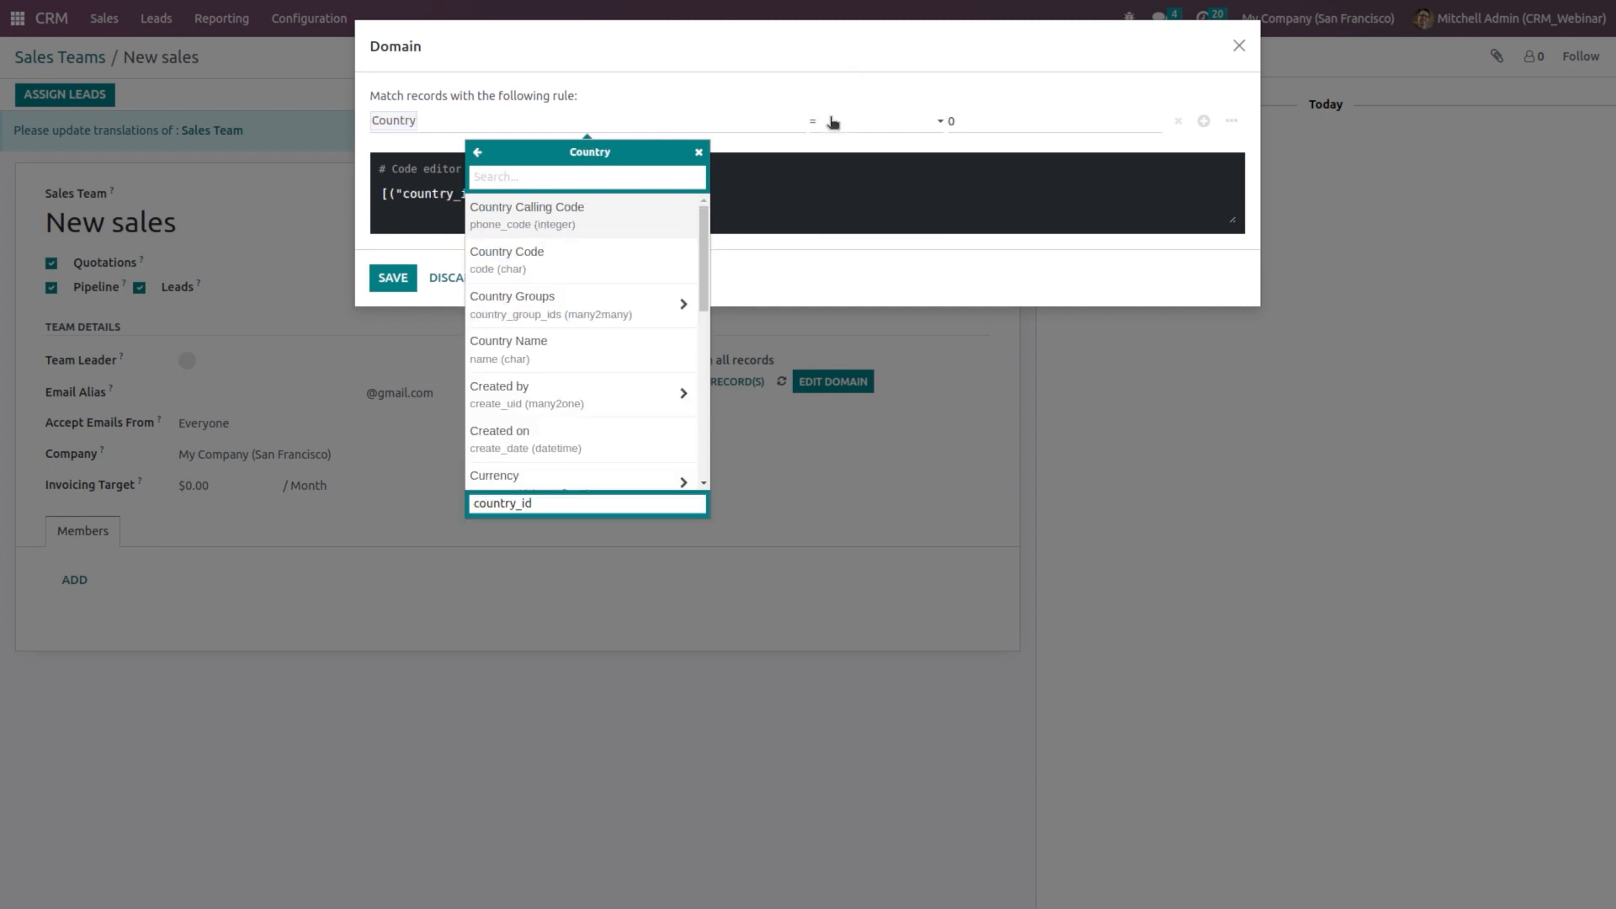
click(833, 123)
click(859, 170)
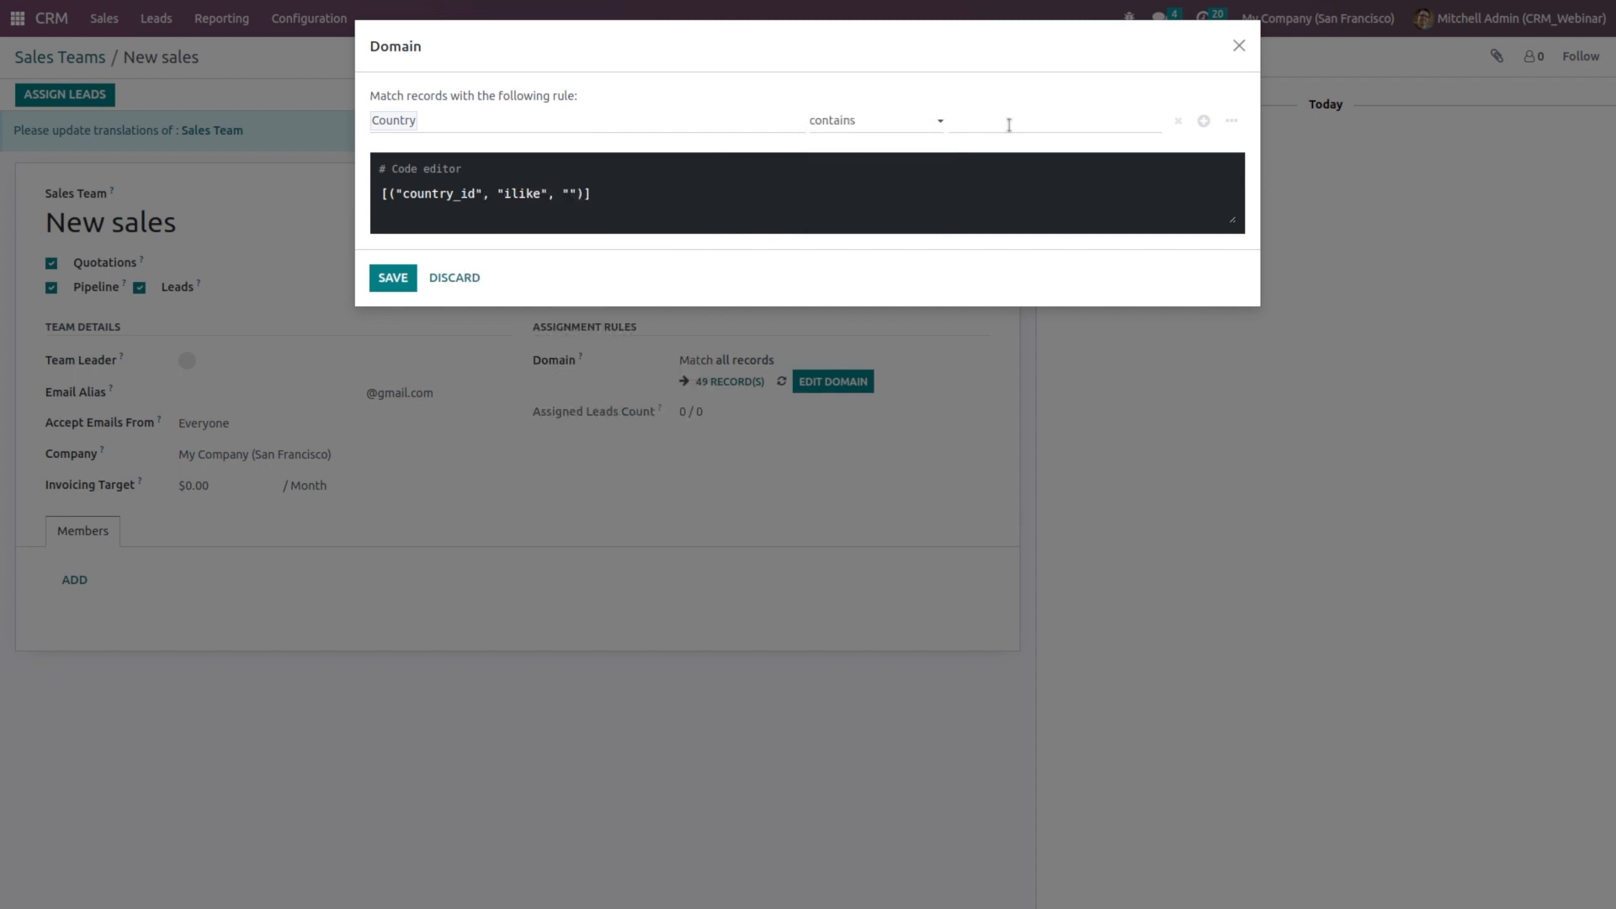
text(Arab emirate)
click(402, 284)
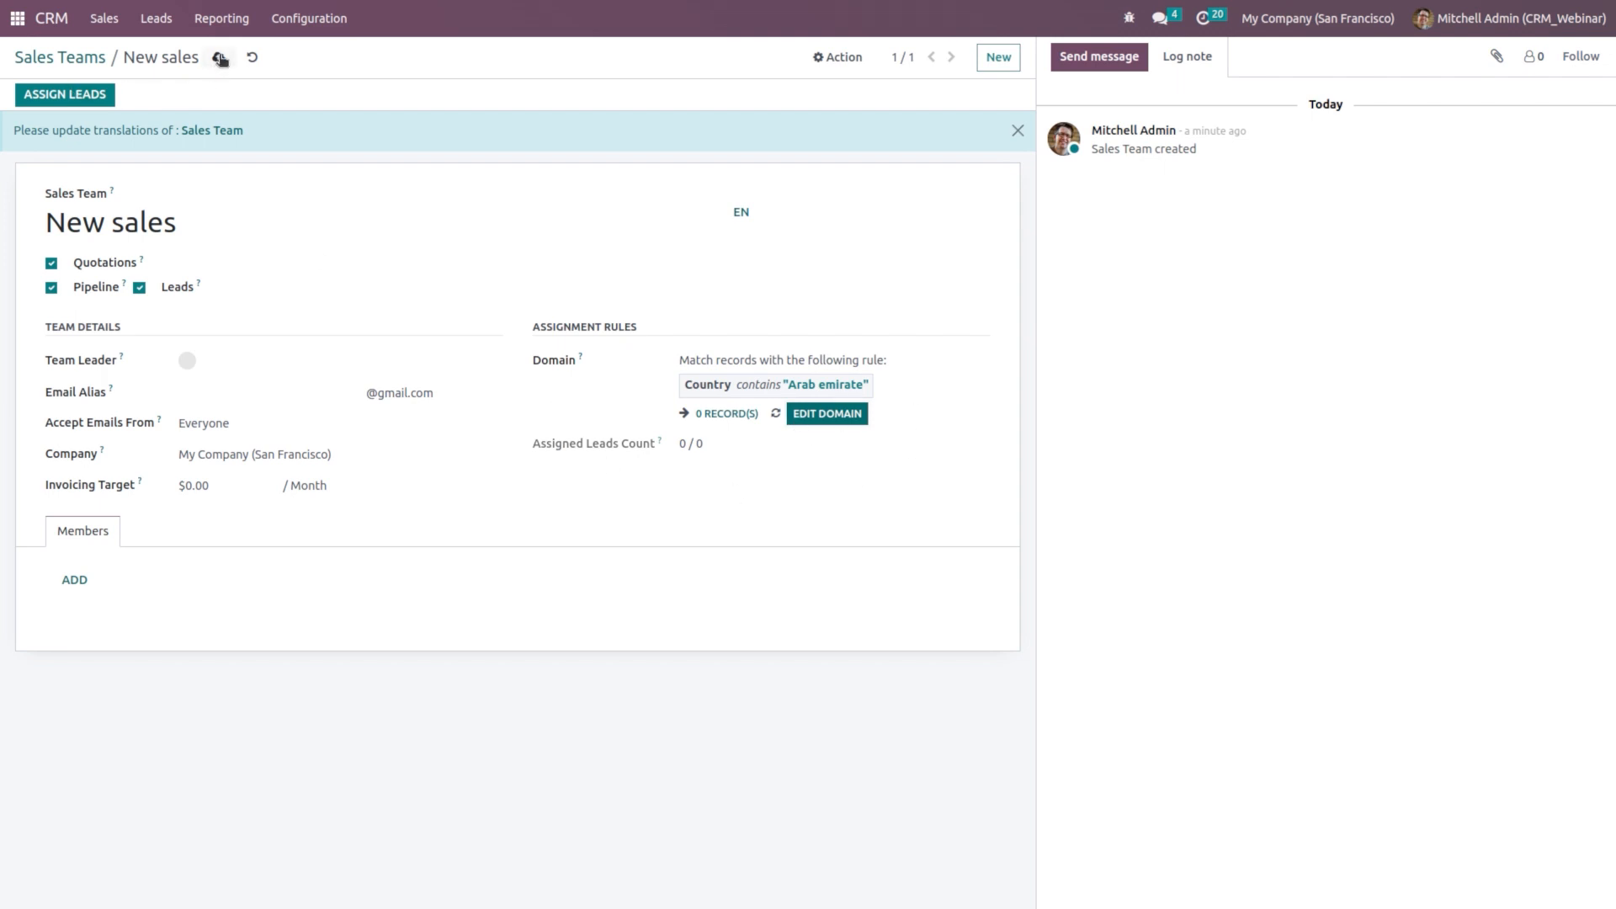
Step: Save the New sales team and begin a new lead
click(221, 57)
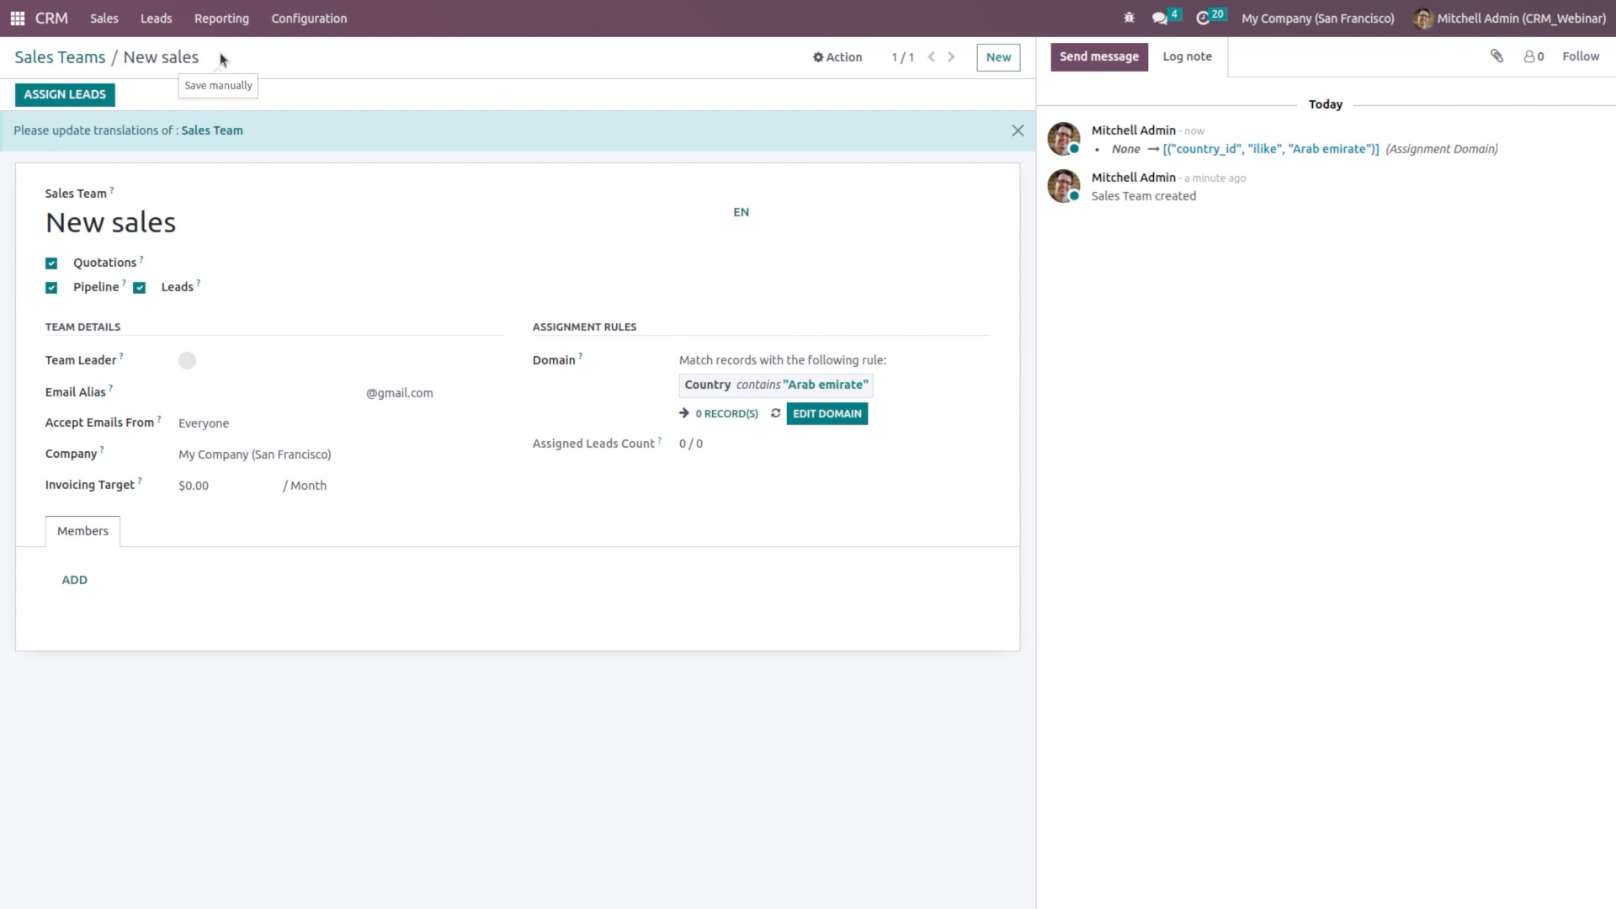
click(153, 22)
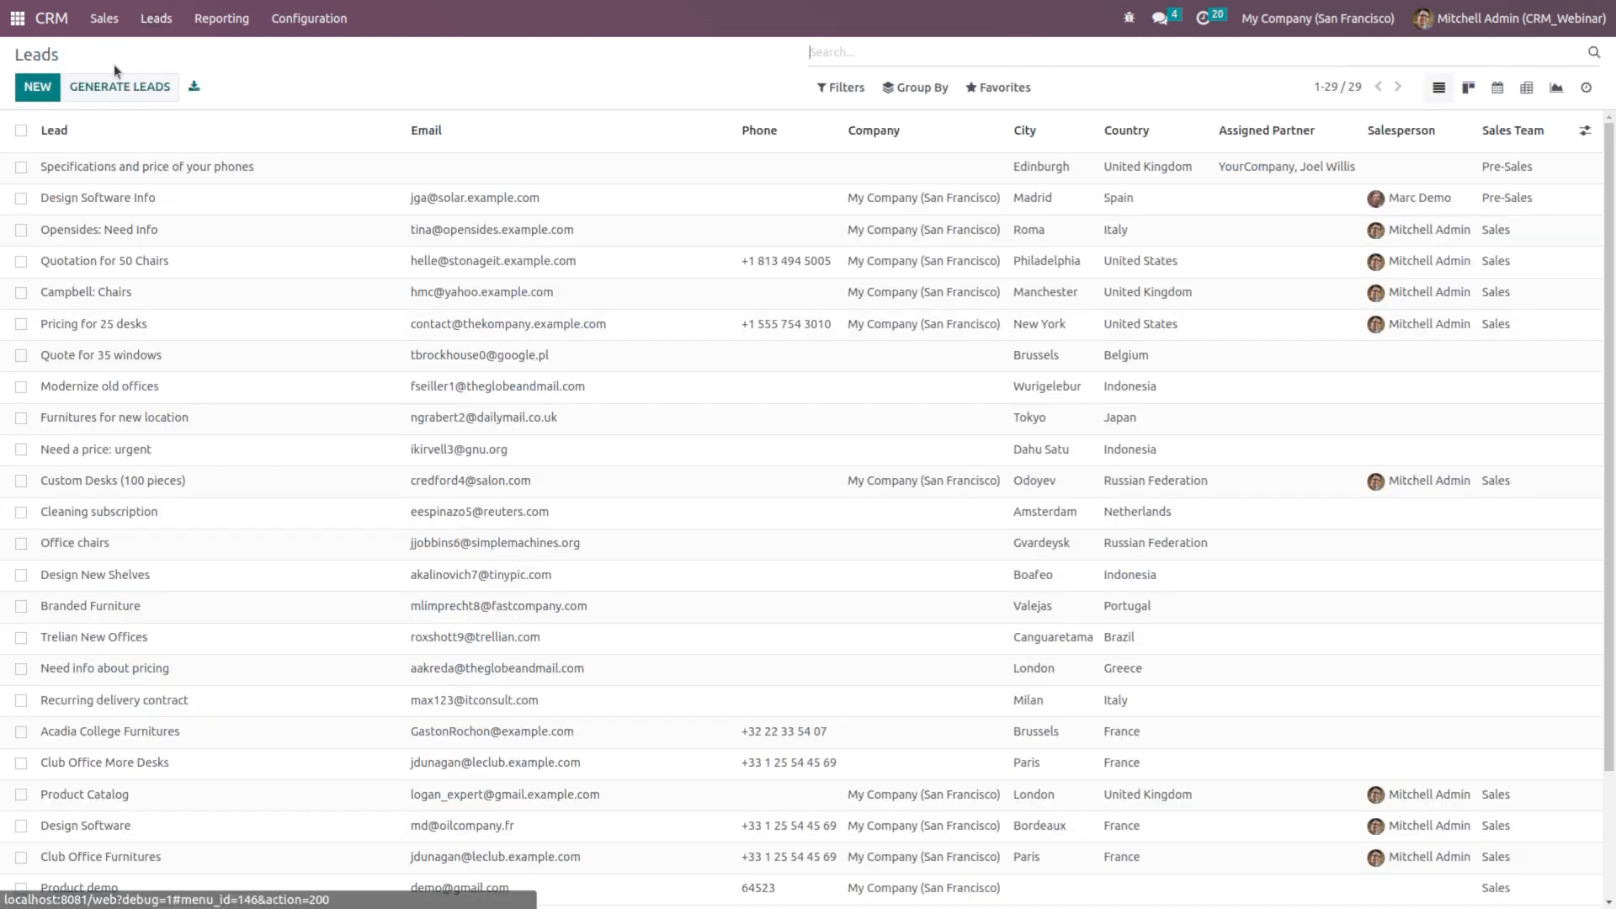
click(34, 88)
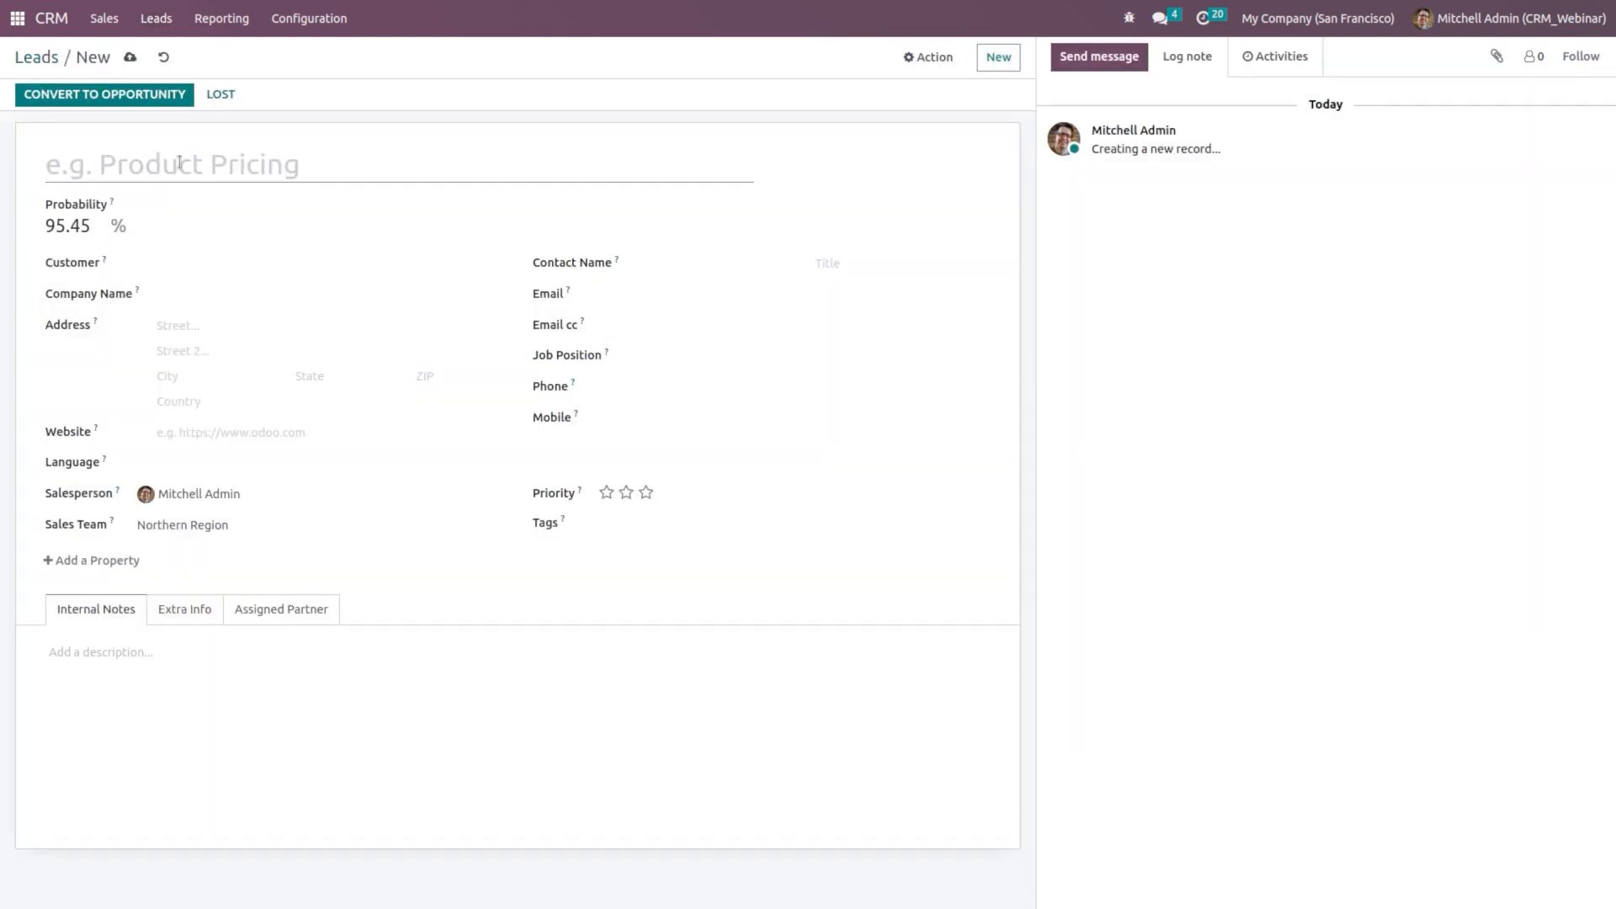
Step: Title the lead 'Product pricing' with company faz and country United Arab Emirates
text(Pr)
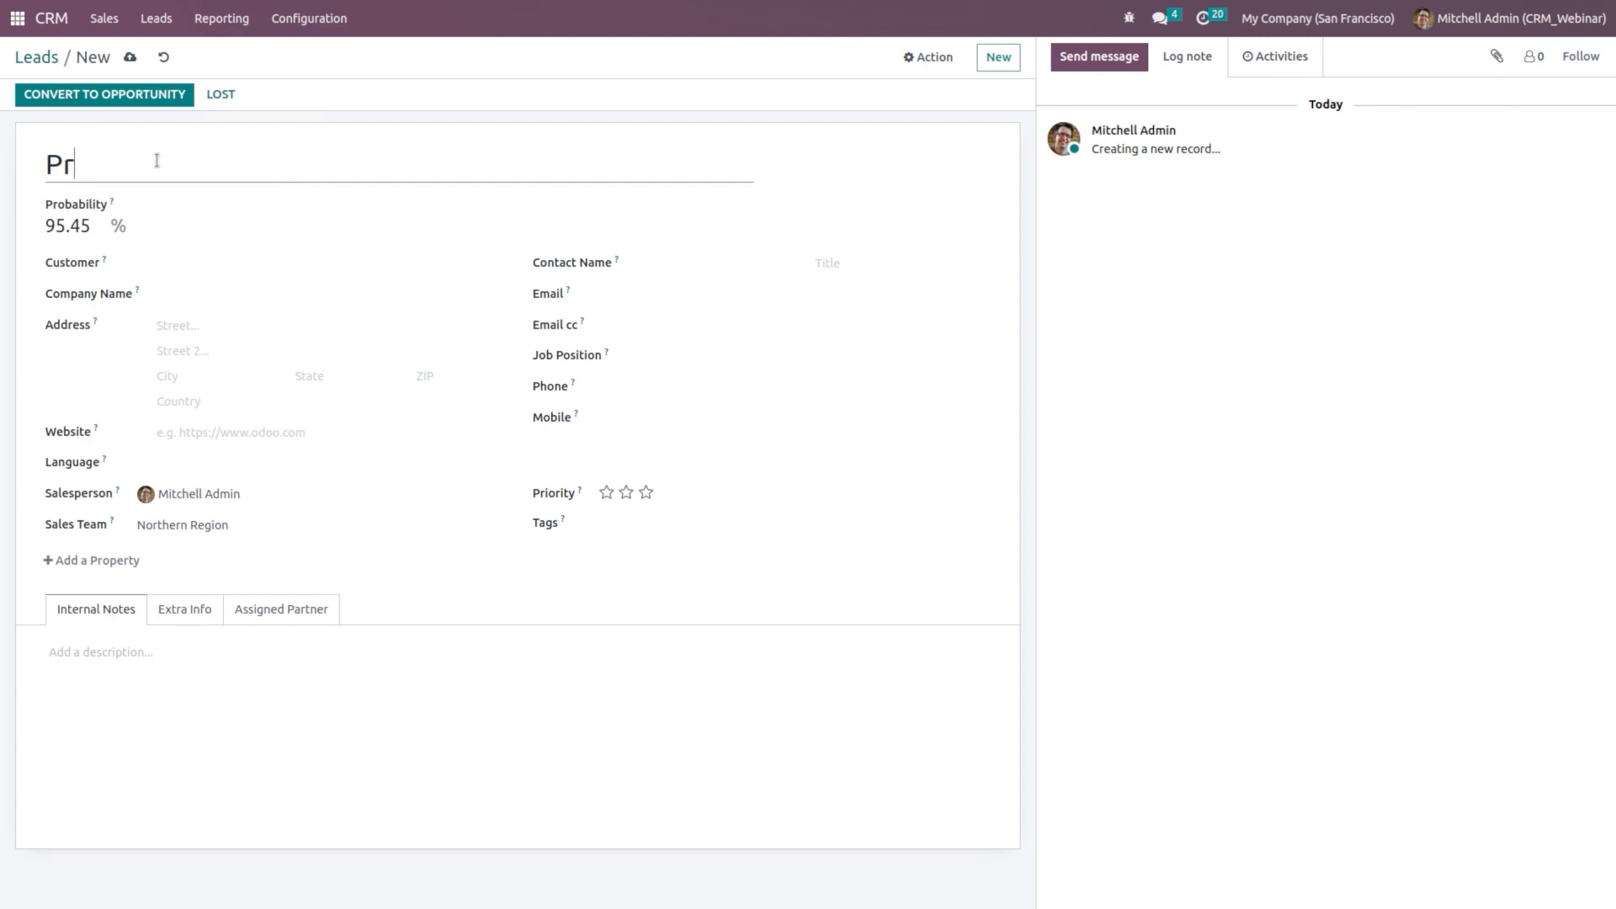
text(oduct pricing)
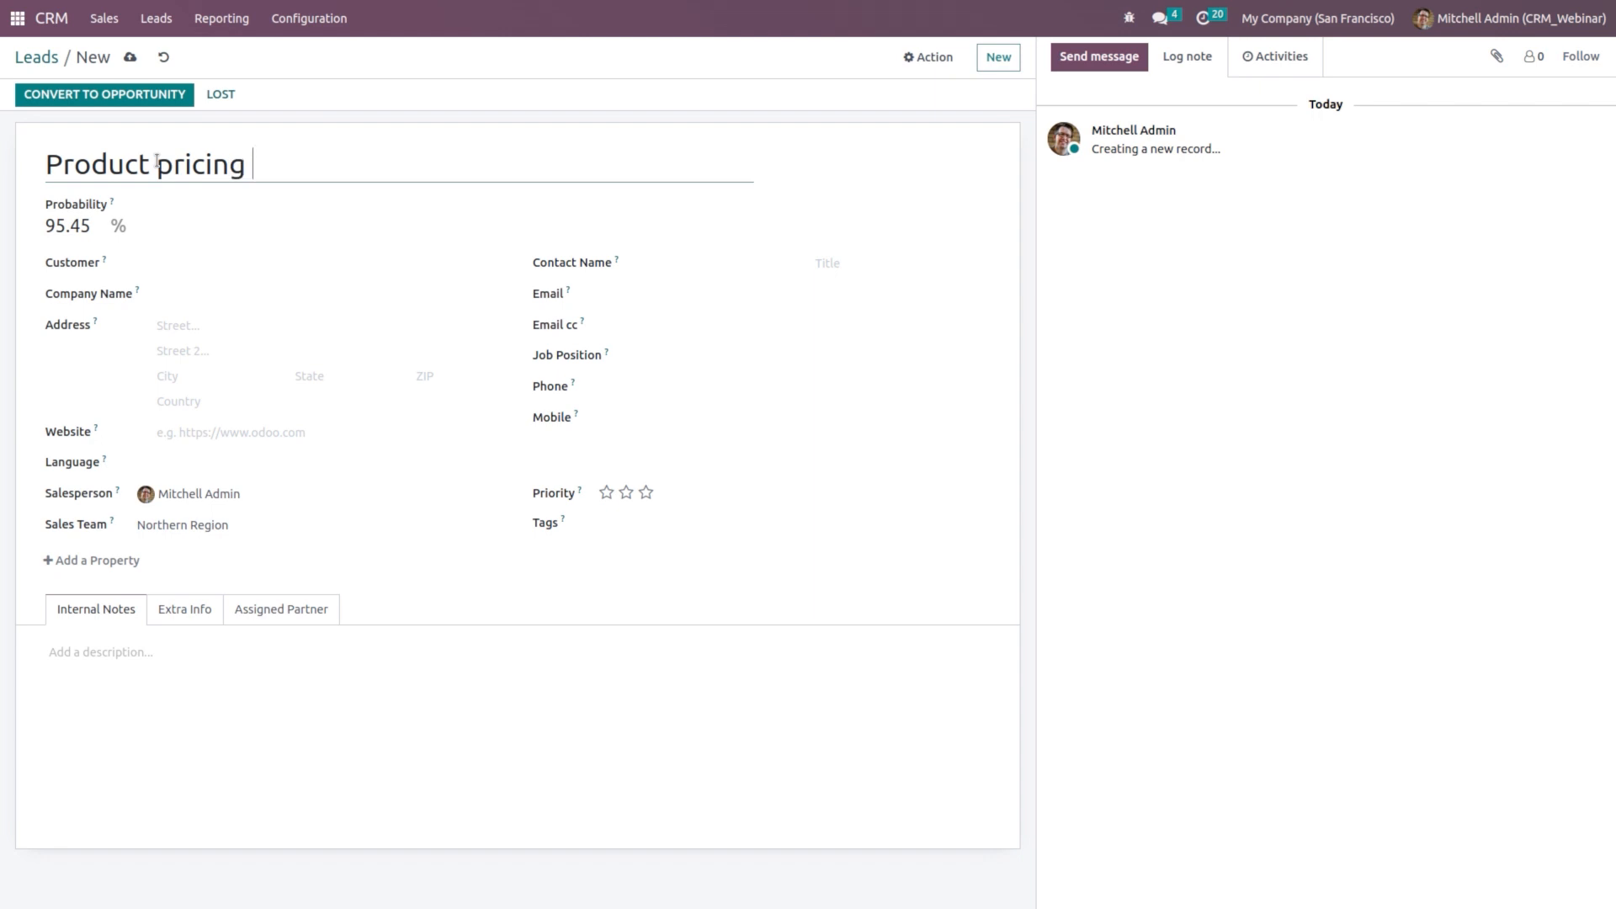
click(218, 301)
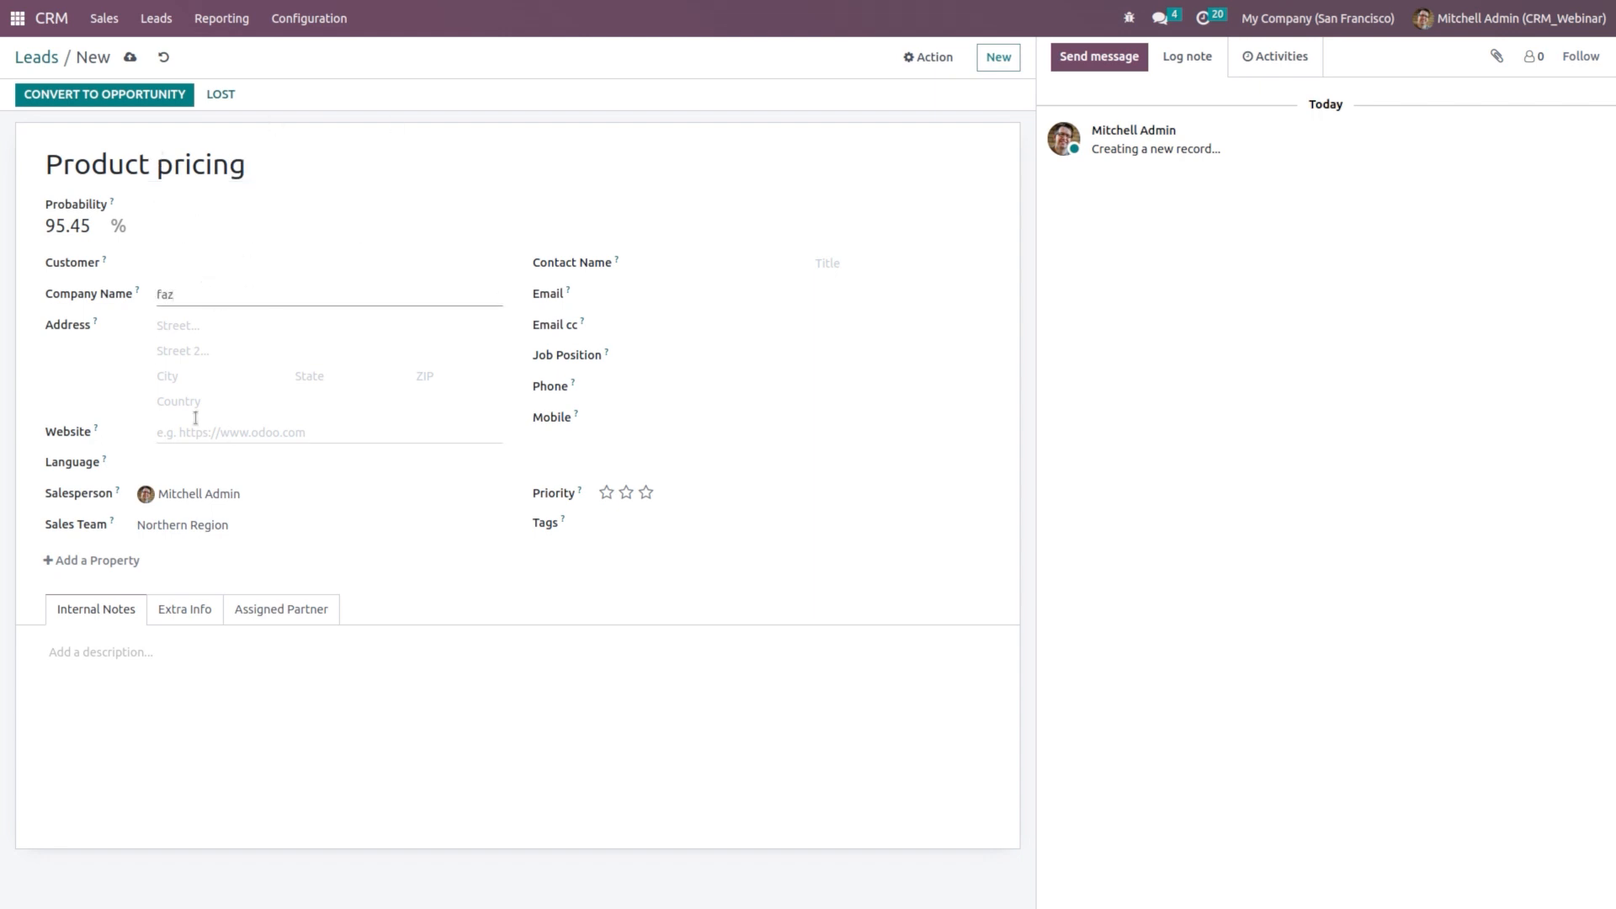
click(255, 401)
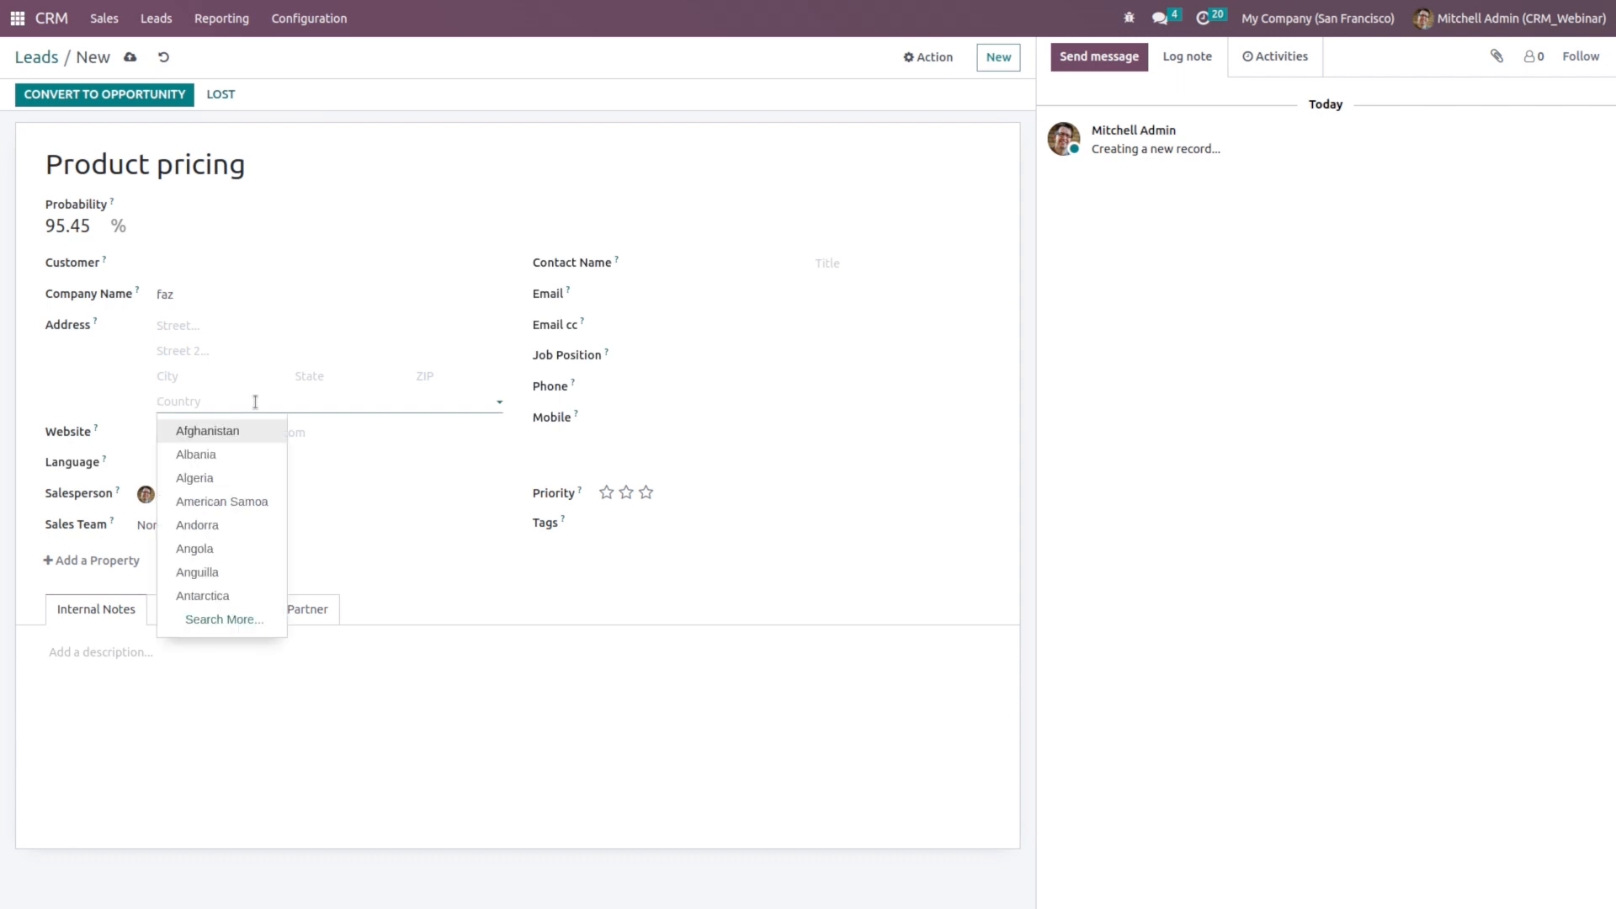
text(unit)
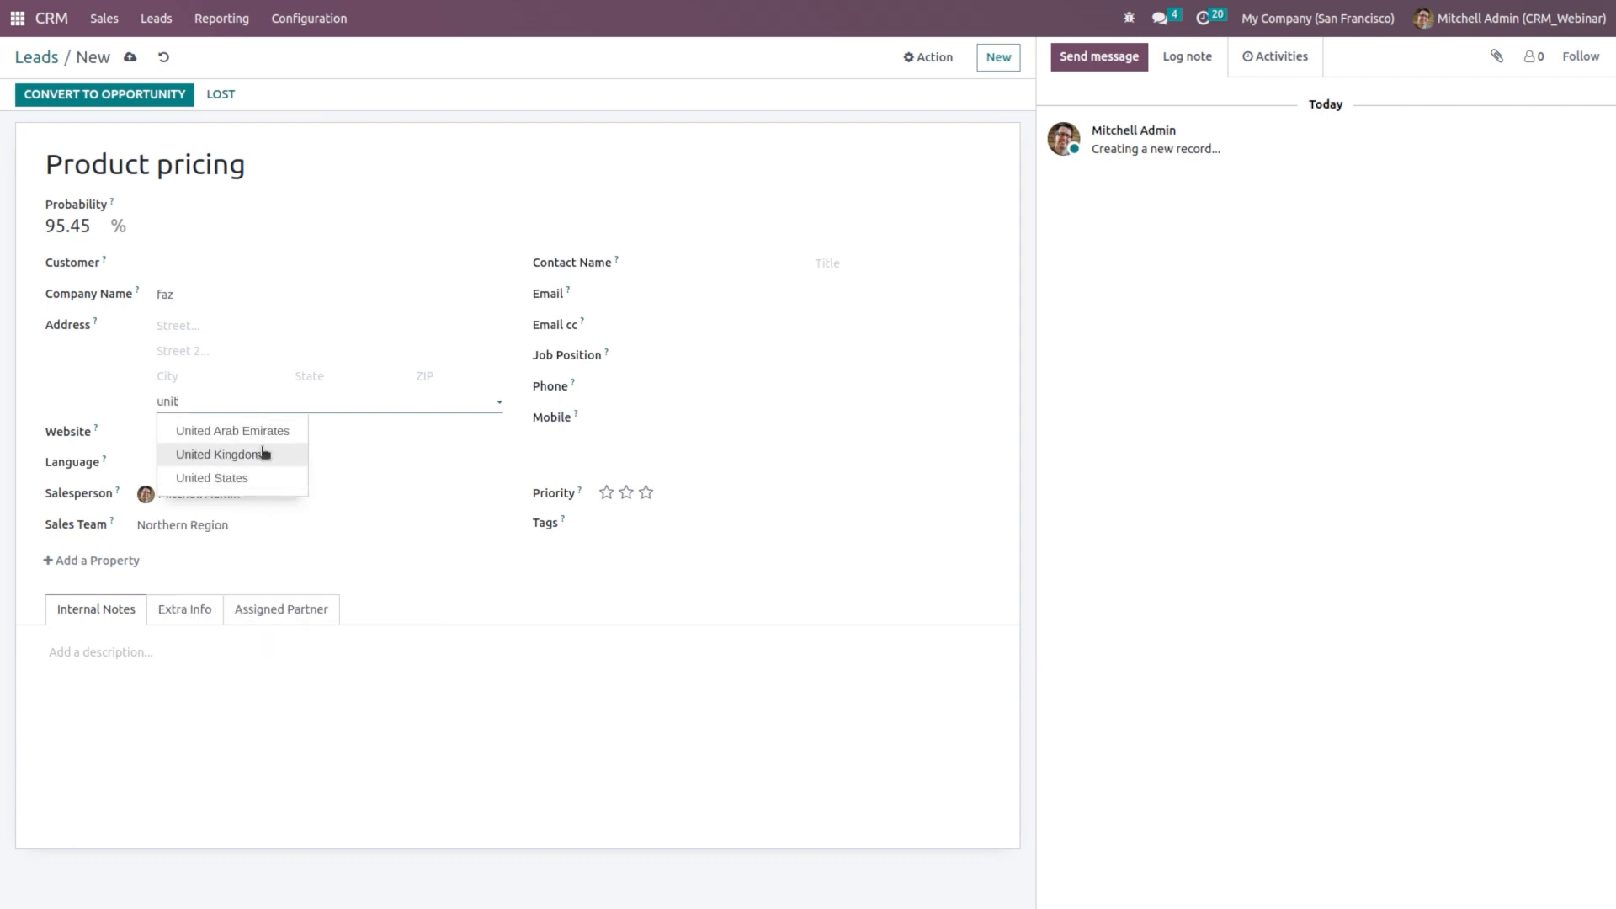
click(259, 436)
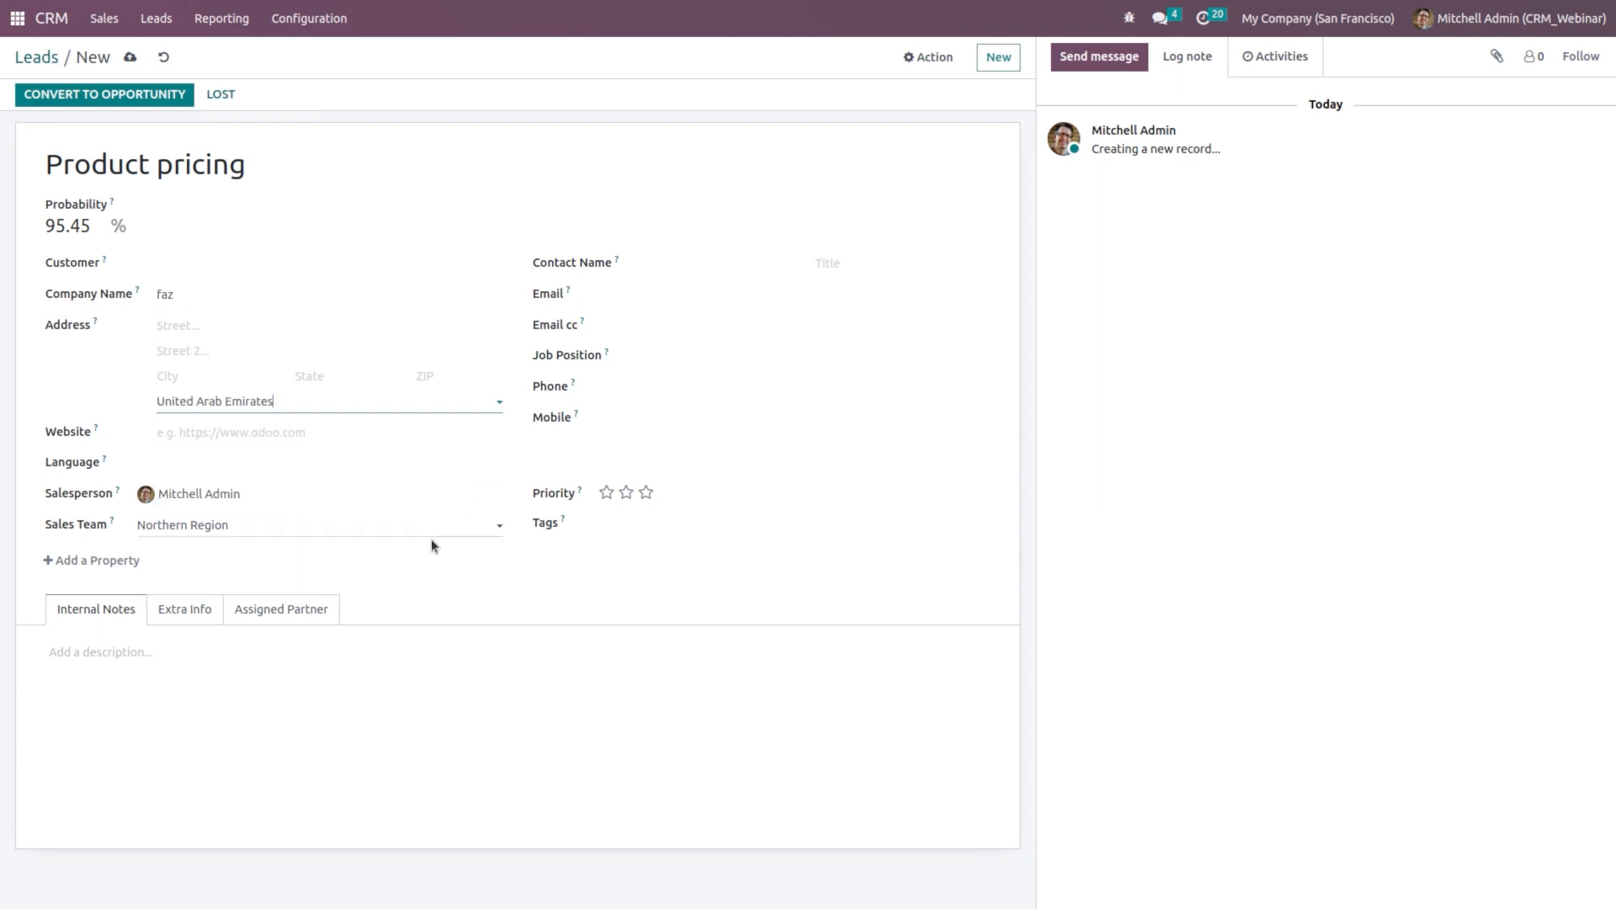
Step: Remove the Northern Region sales team and save the lead
click(271, 523)
key(BackSpace)
key(BackSpace)
key(BackSpace)
key(BackSpace)
key(BackSpace)
key(BackSpace)
key(BackSpace)
key(BackSpace)
key(BackSpace)
key(BackSpace)
key(BackSpace)
key(BackSpace)
key(BackSpace)
key(BackSpace)
key(BackSpace)
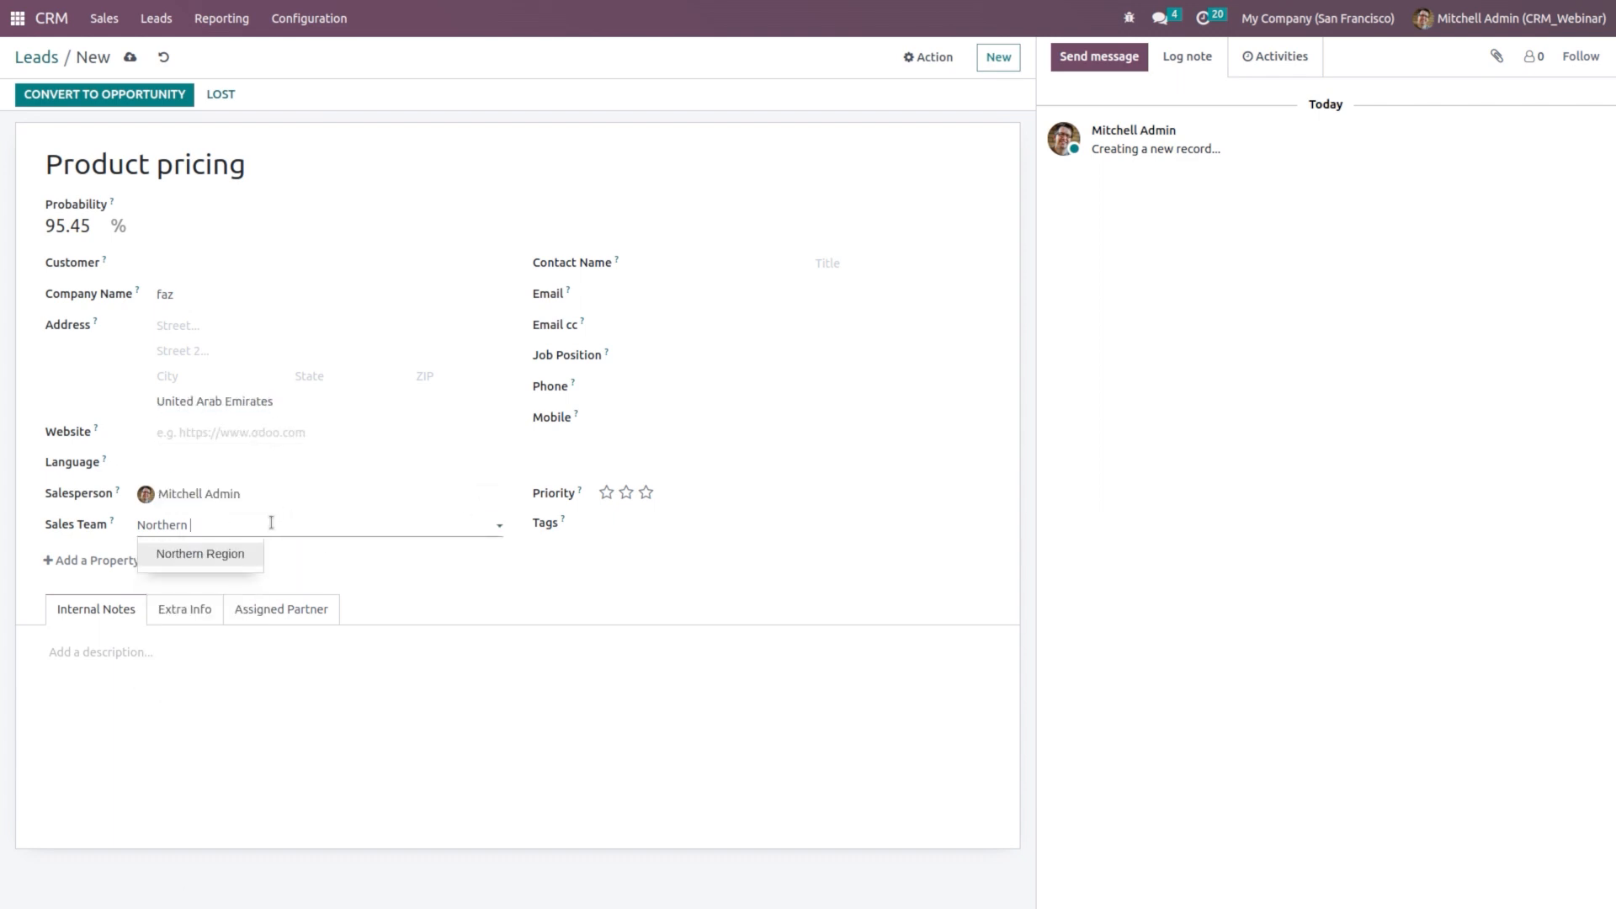
click(490, 650)
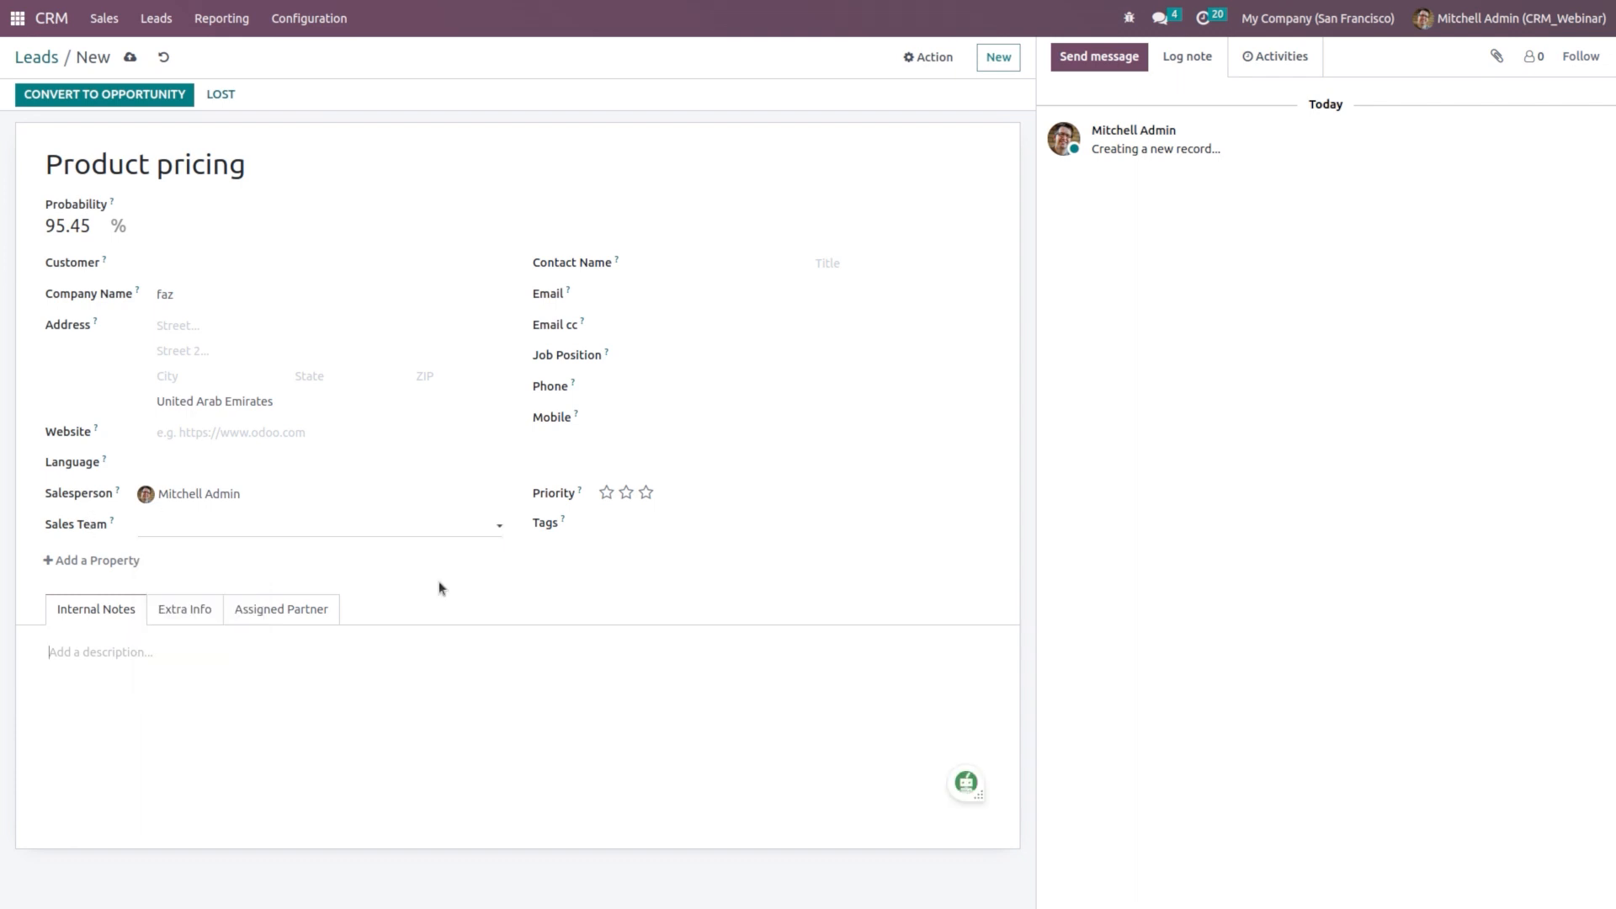
click(128, 58)
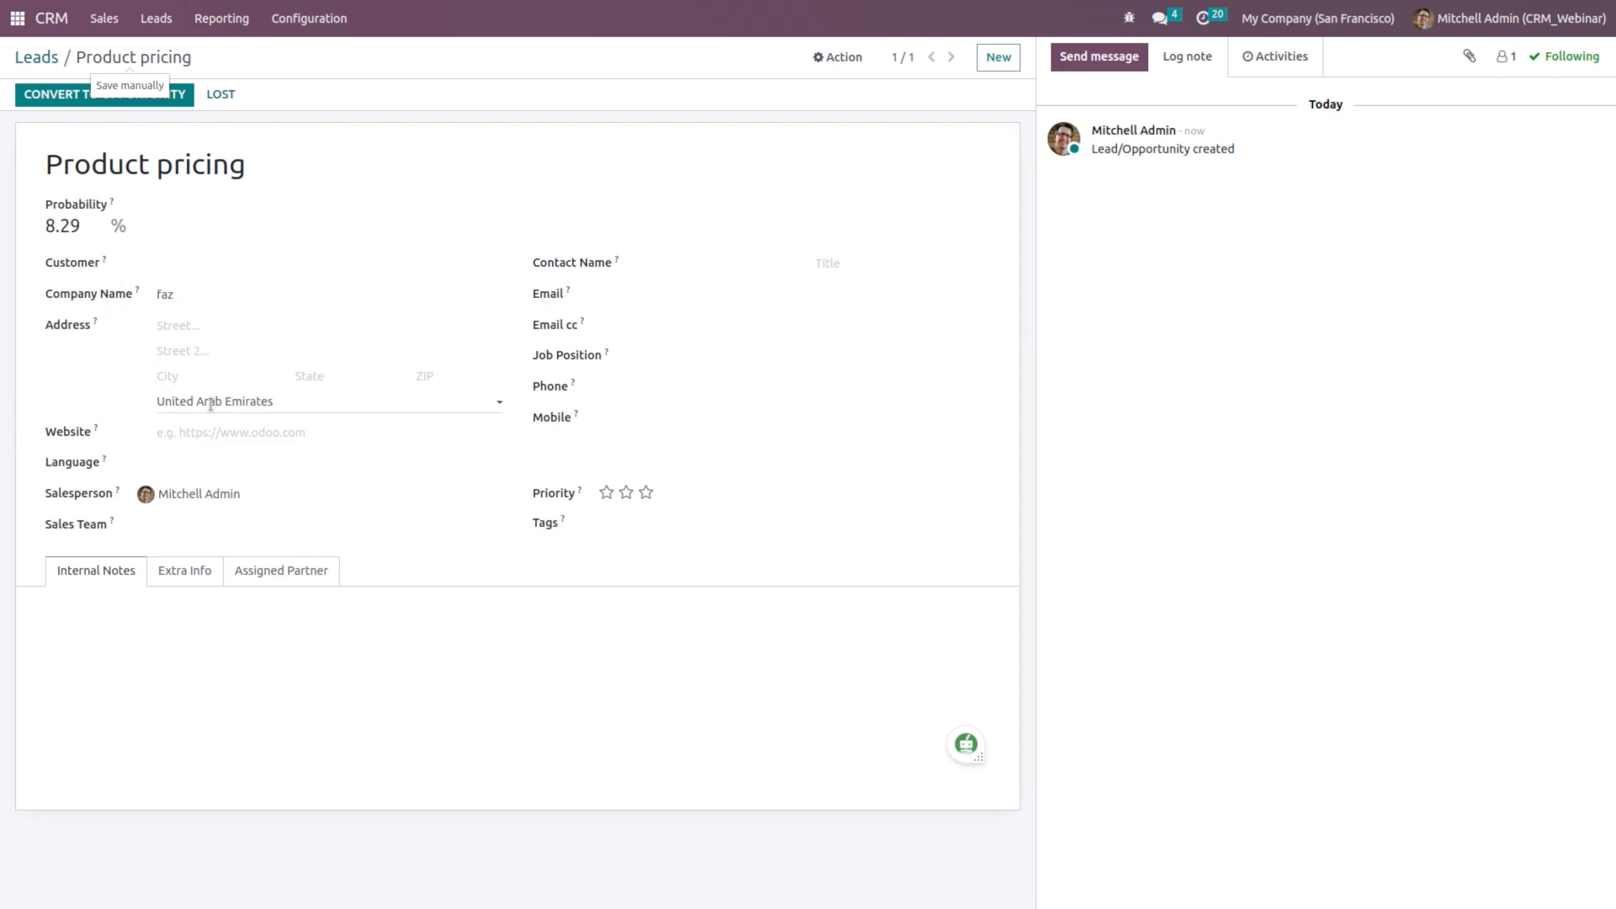
Step: Open the New sales team, preview its one matching lead, and run Assign Leads
click(308, 25)
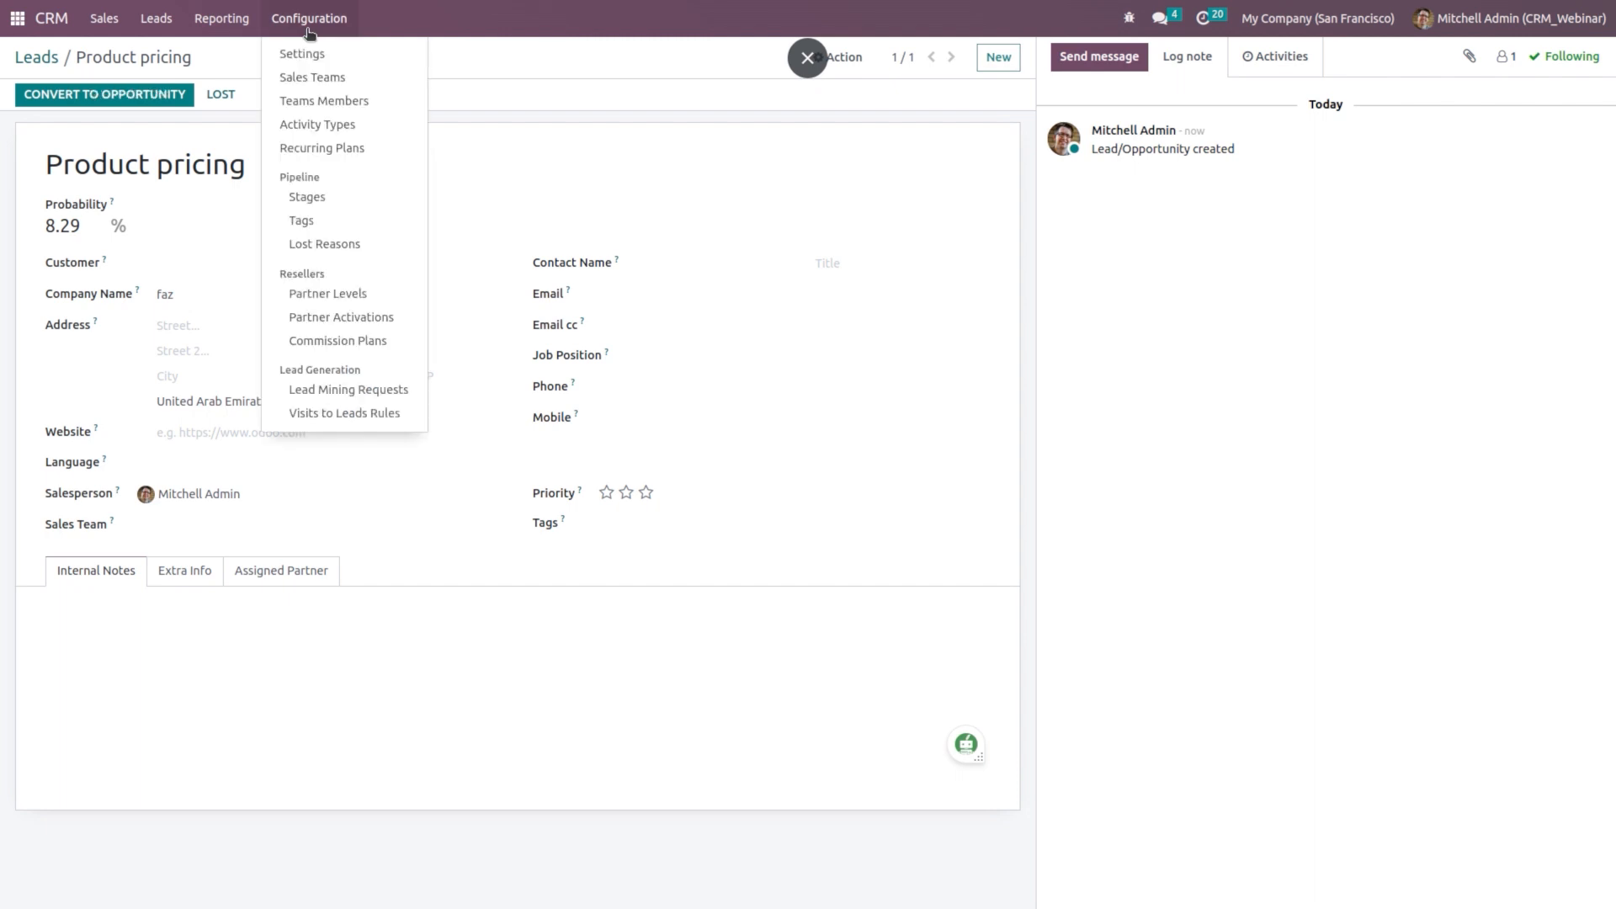
click(331, 76)
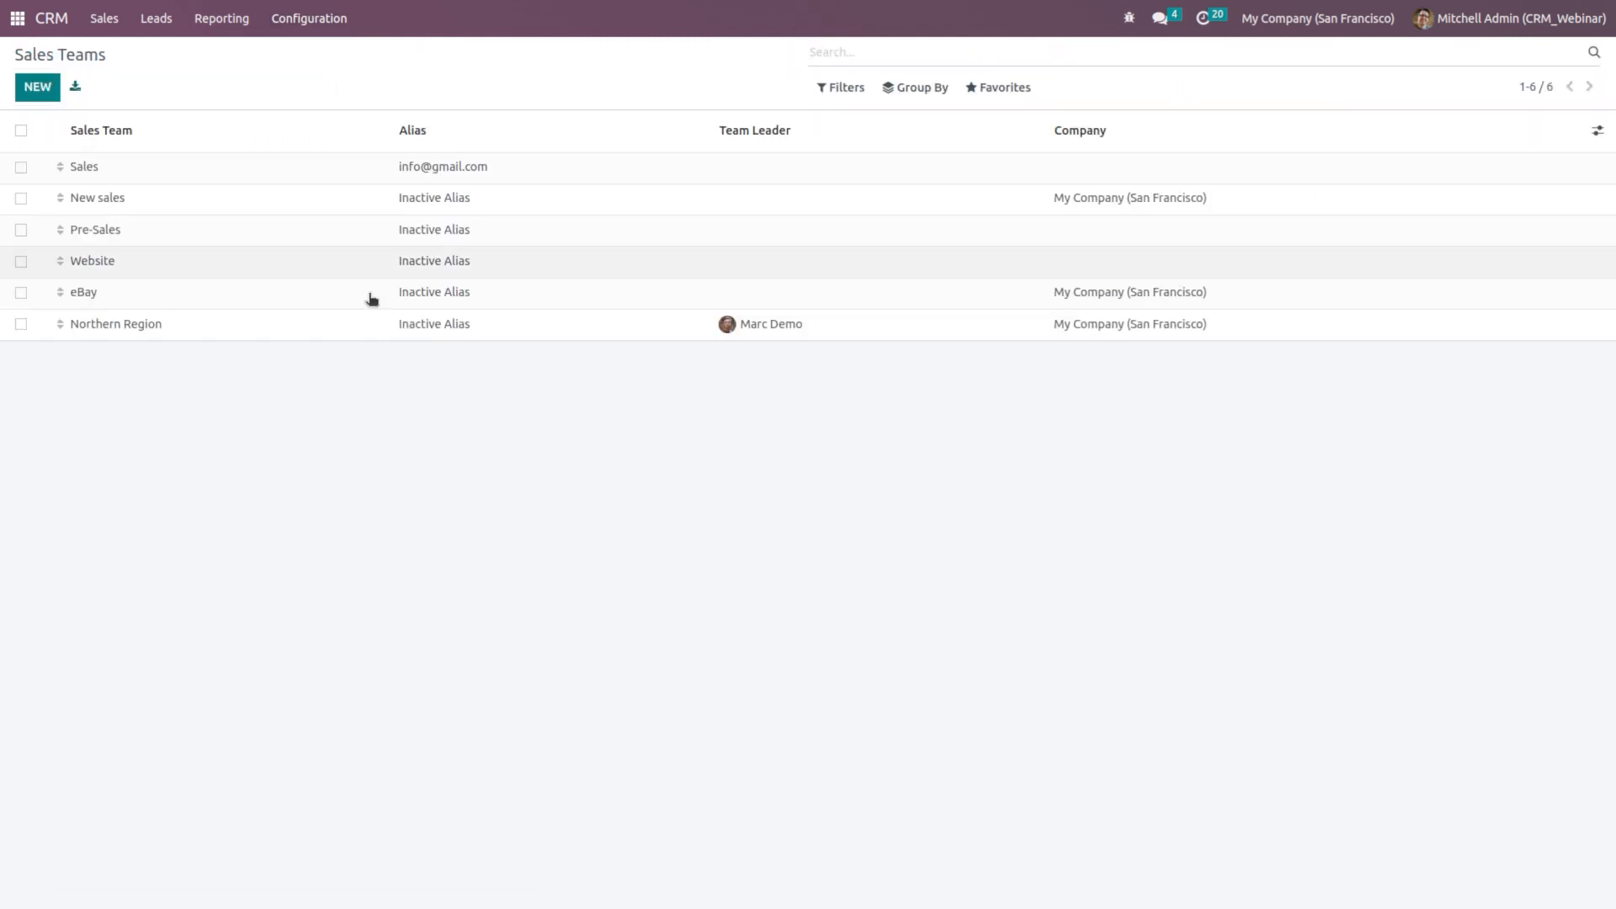
click(342, 199)
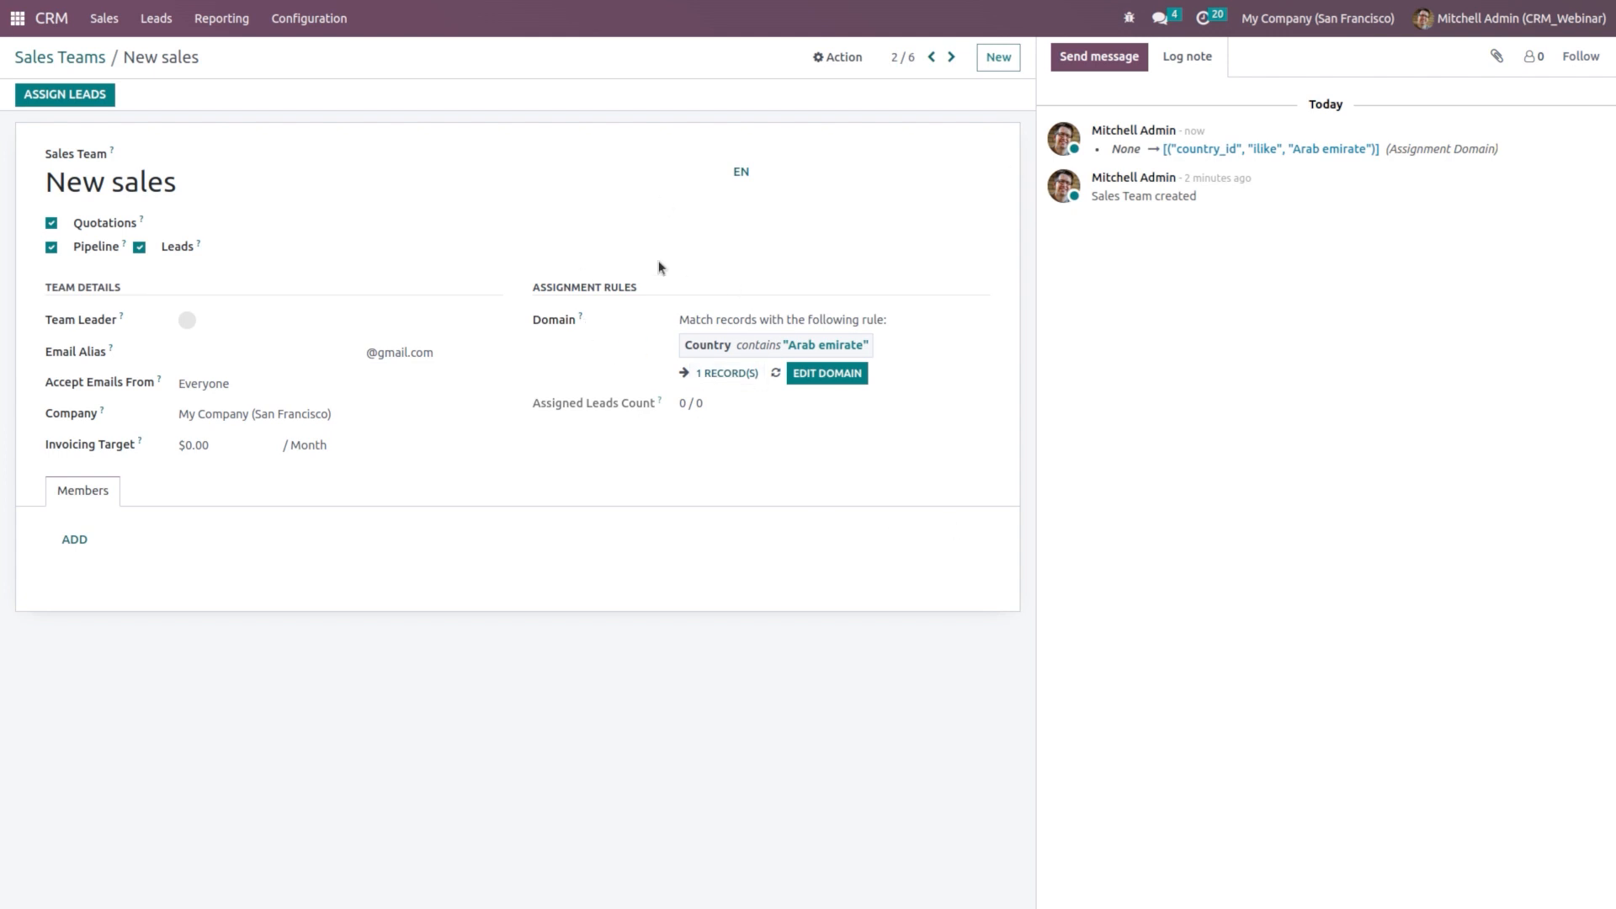
click(724, 375)
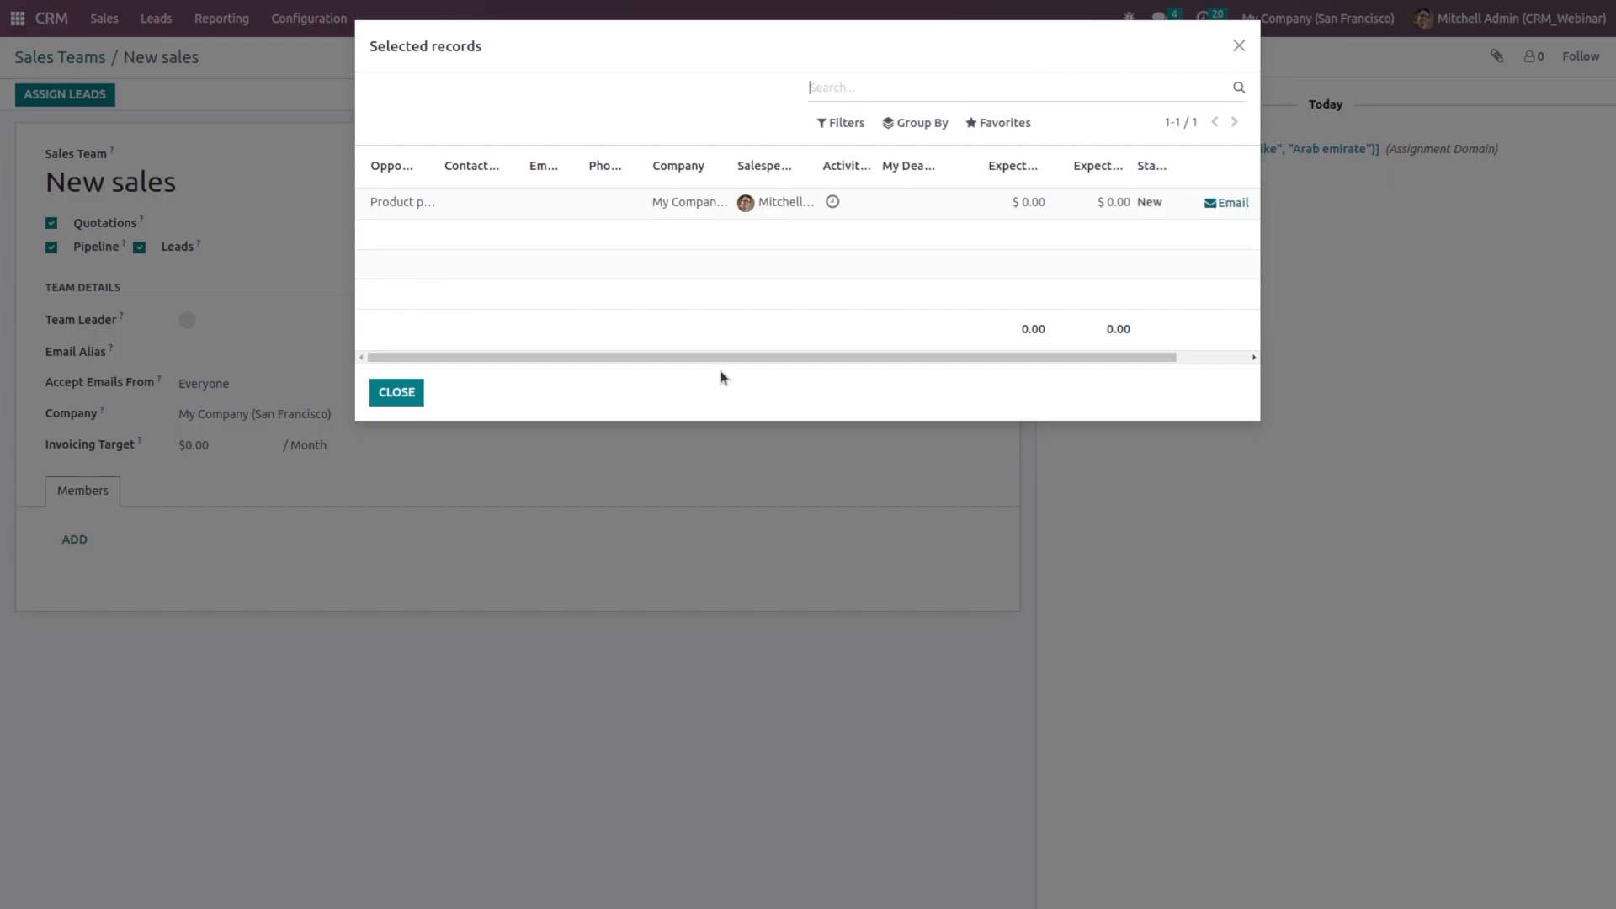
drag(421, 157, 491, 165)
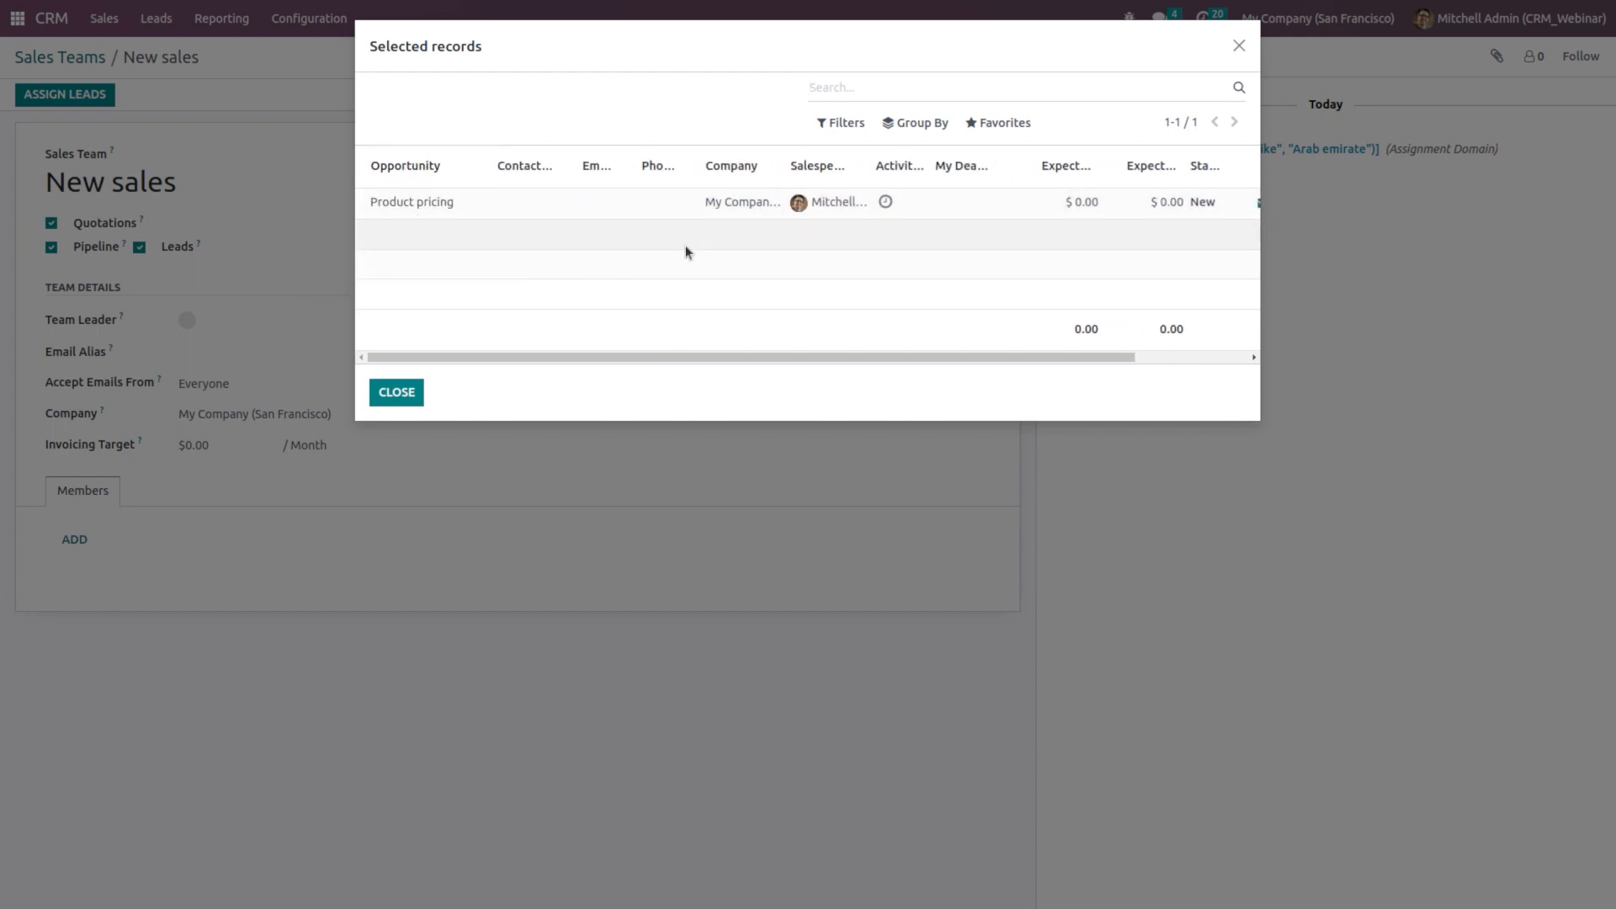
click(1239, 47)
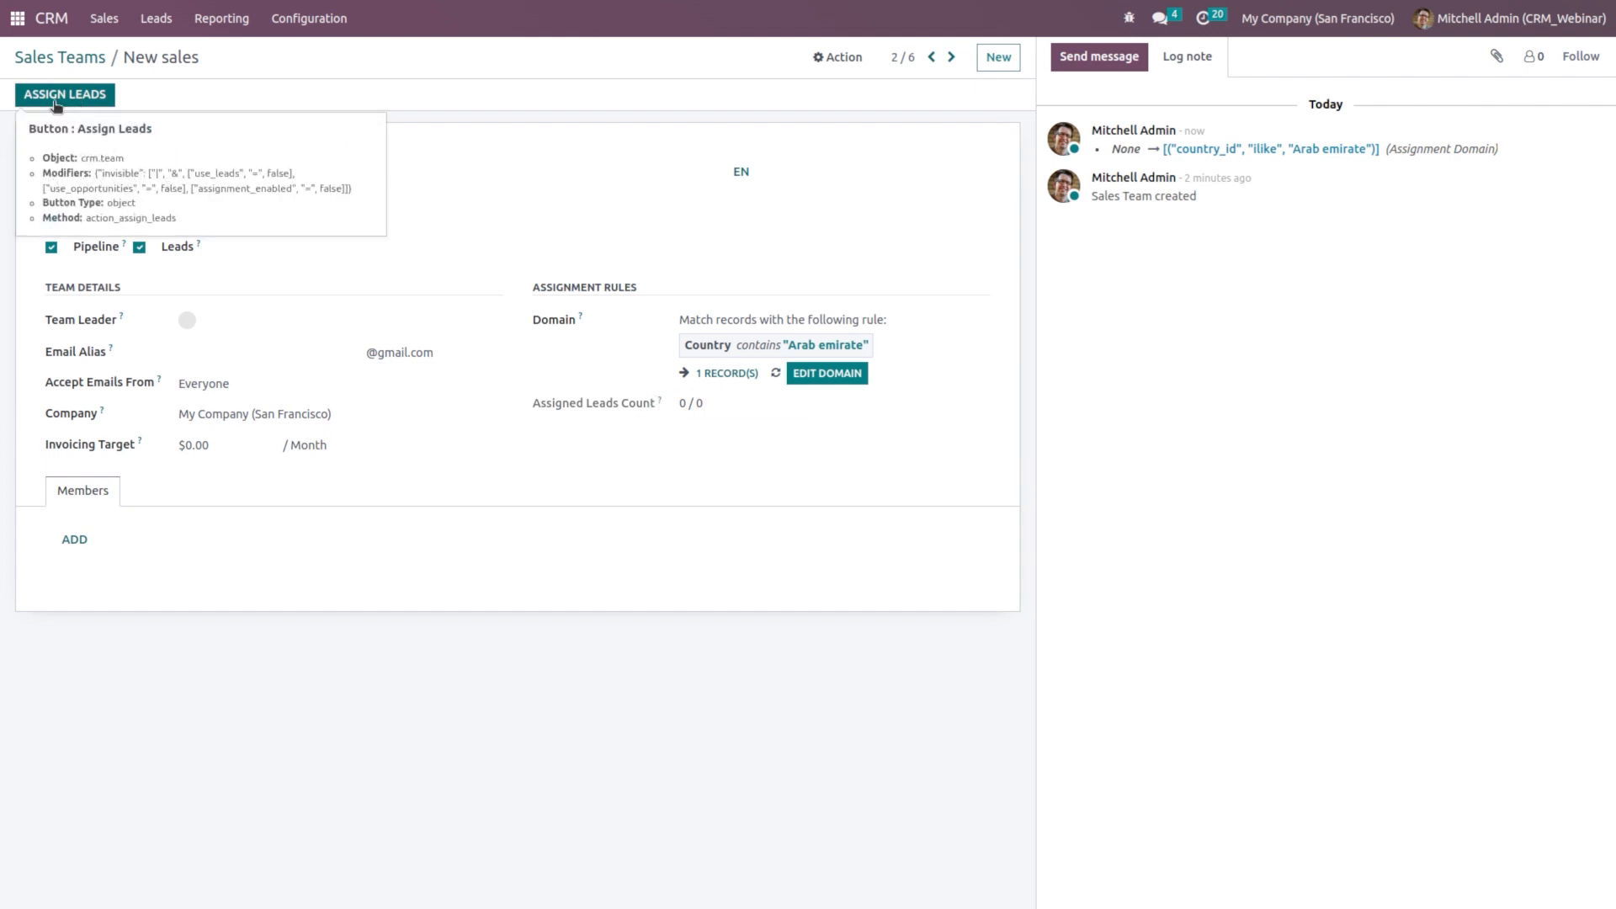
click(59, 96)
click(539, 150)
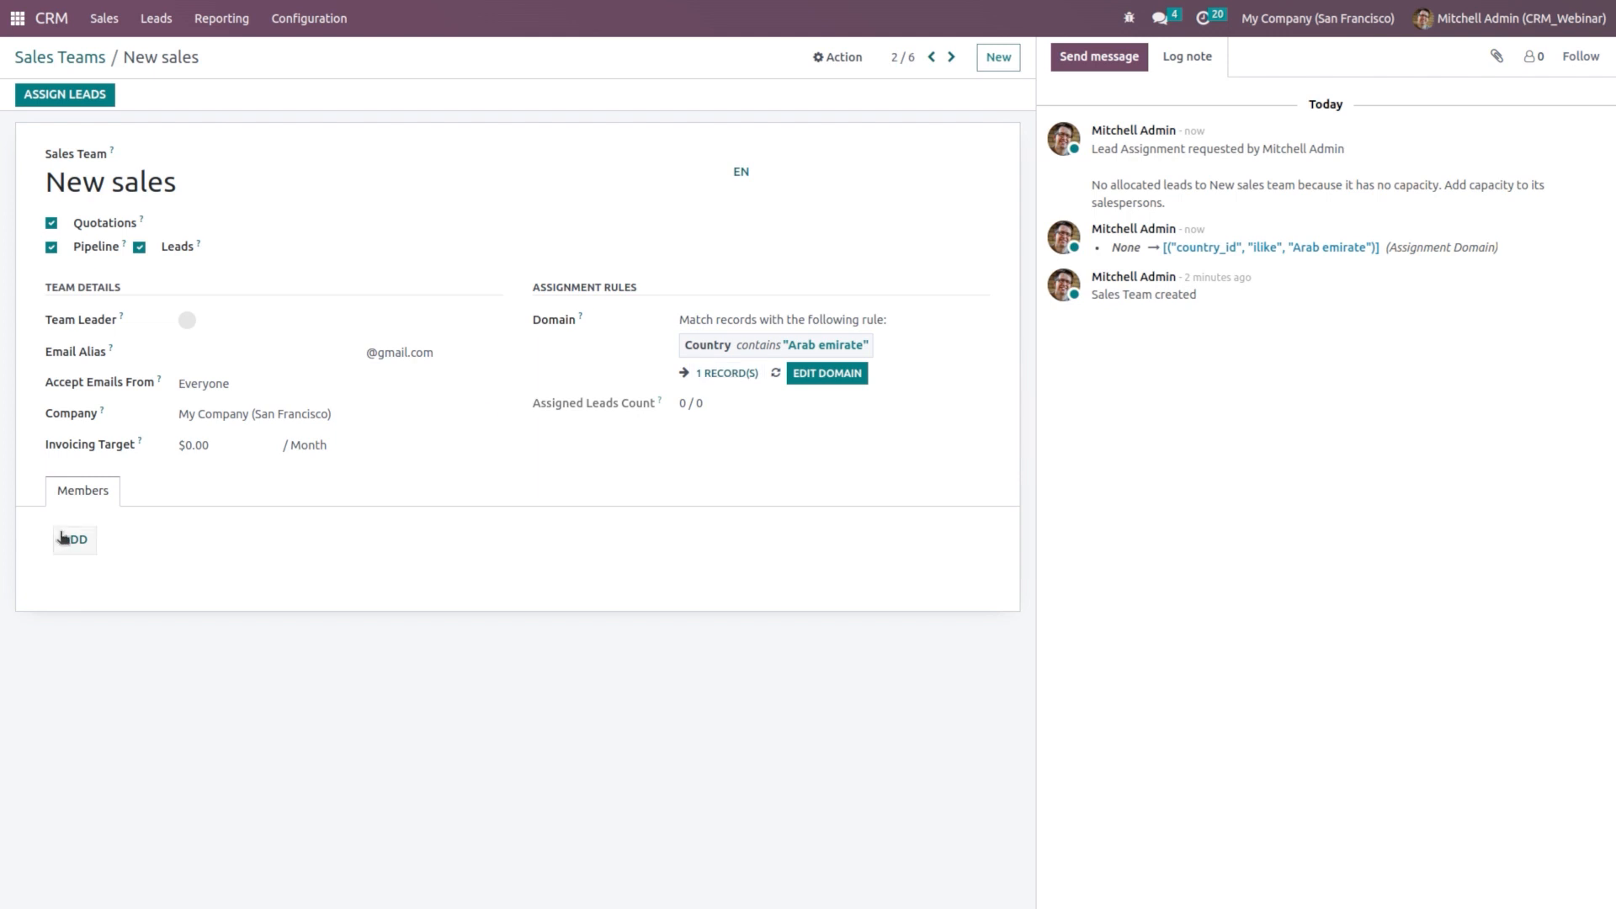
Step: Add a team member with an assignment rule of Language contains 'english'
click(68, 539)
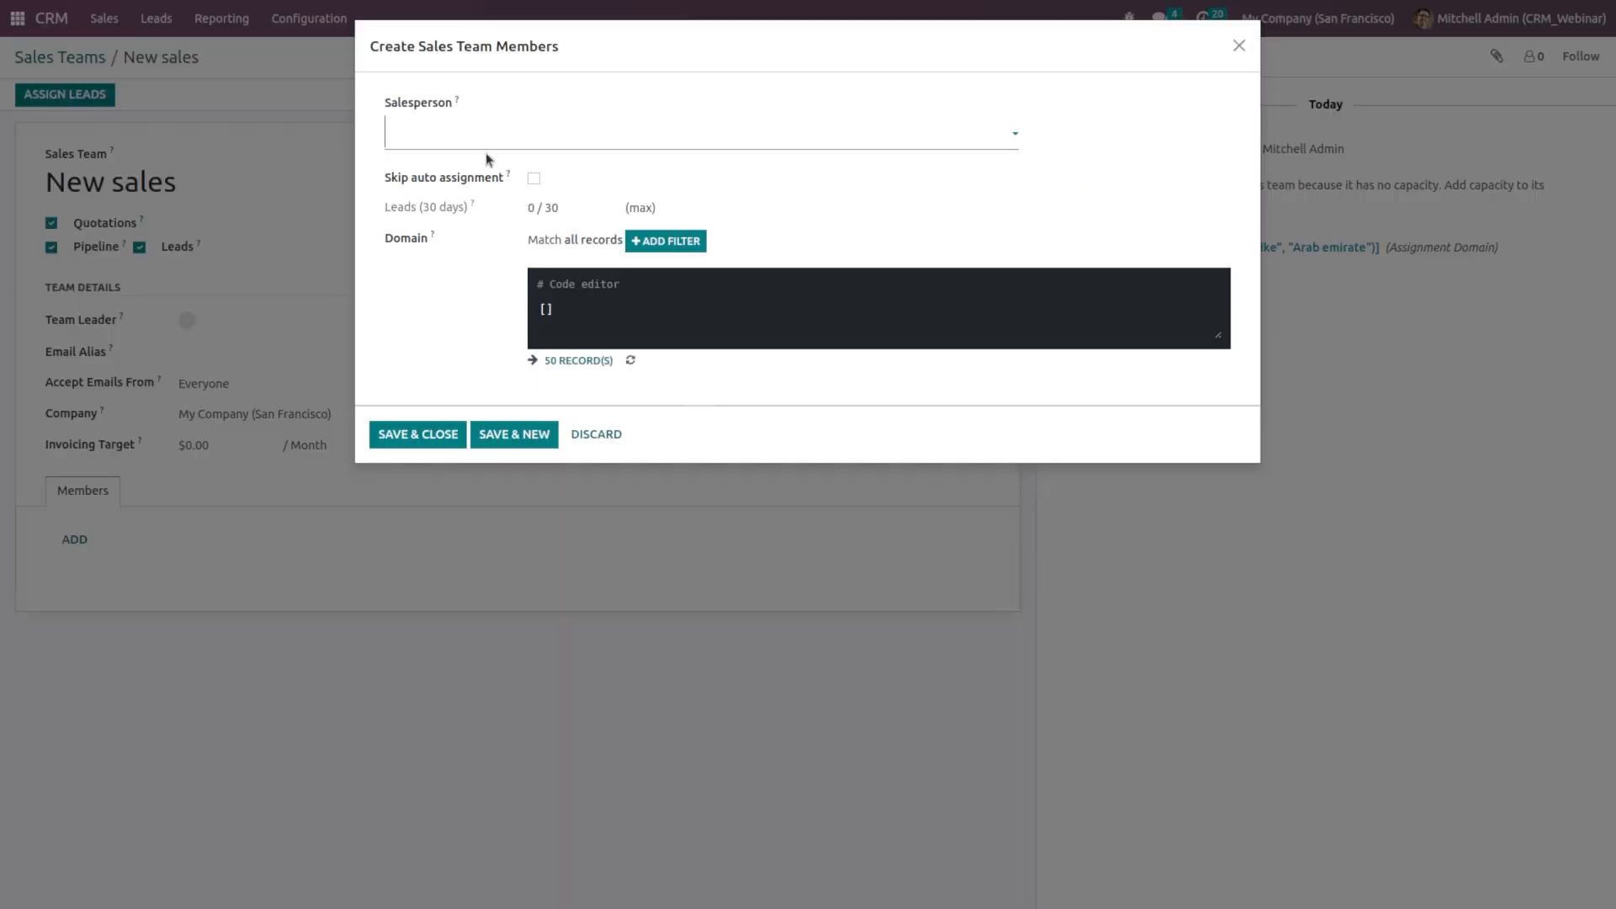
click(476, 131)
click(476, 131)
click(668, 242)
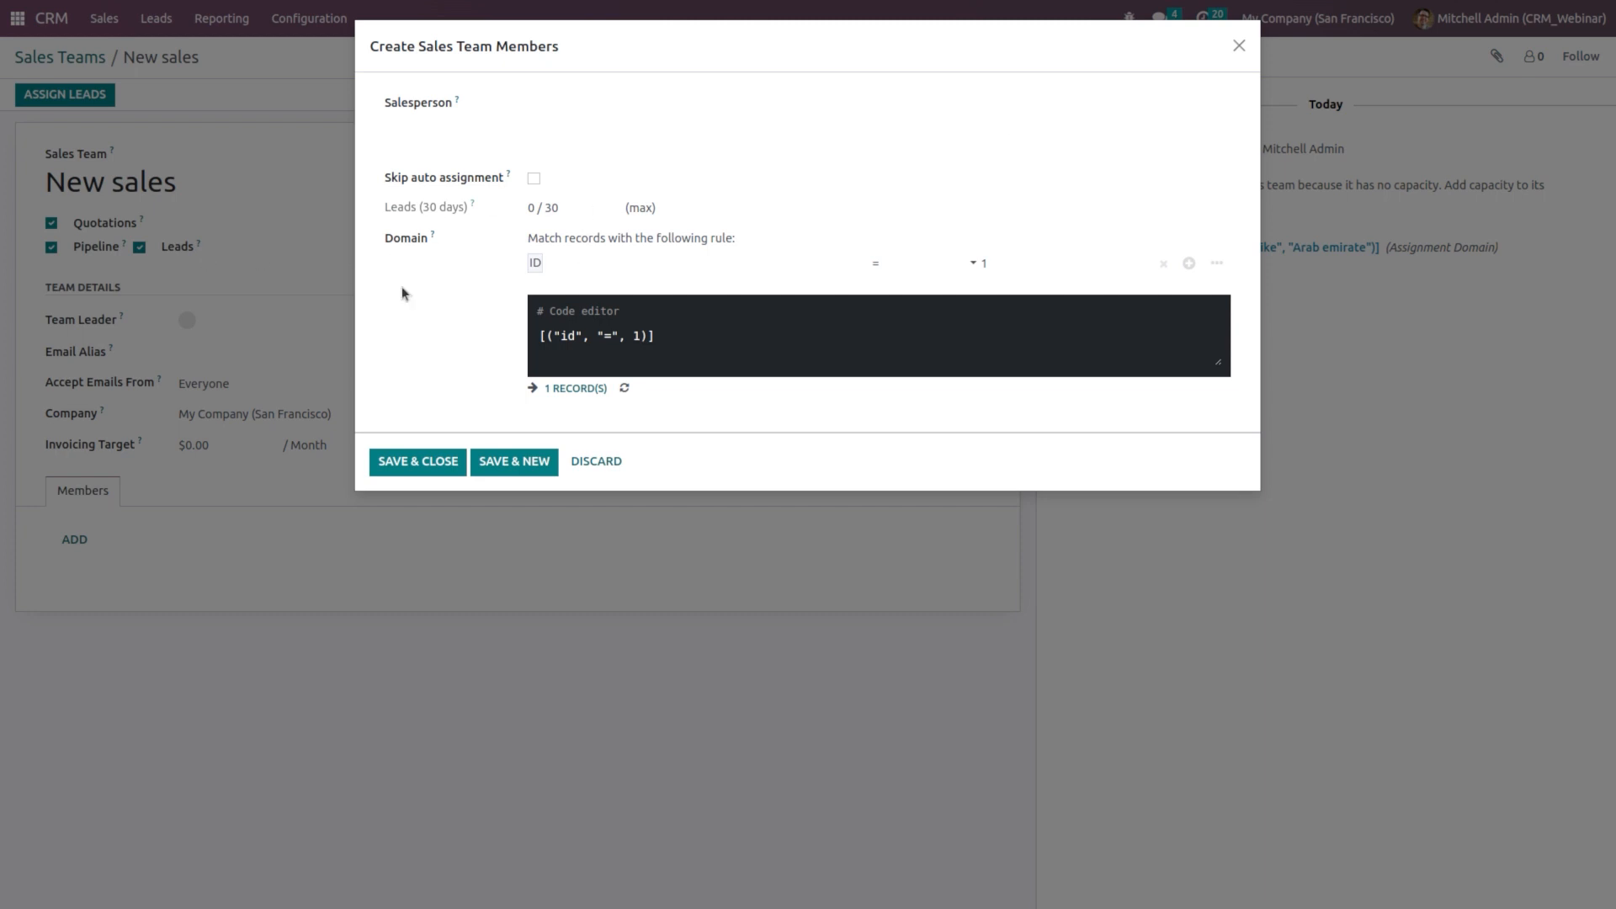
click(565, 266)
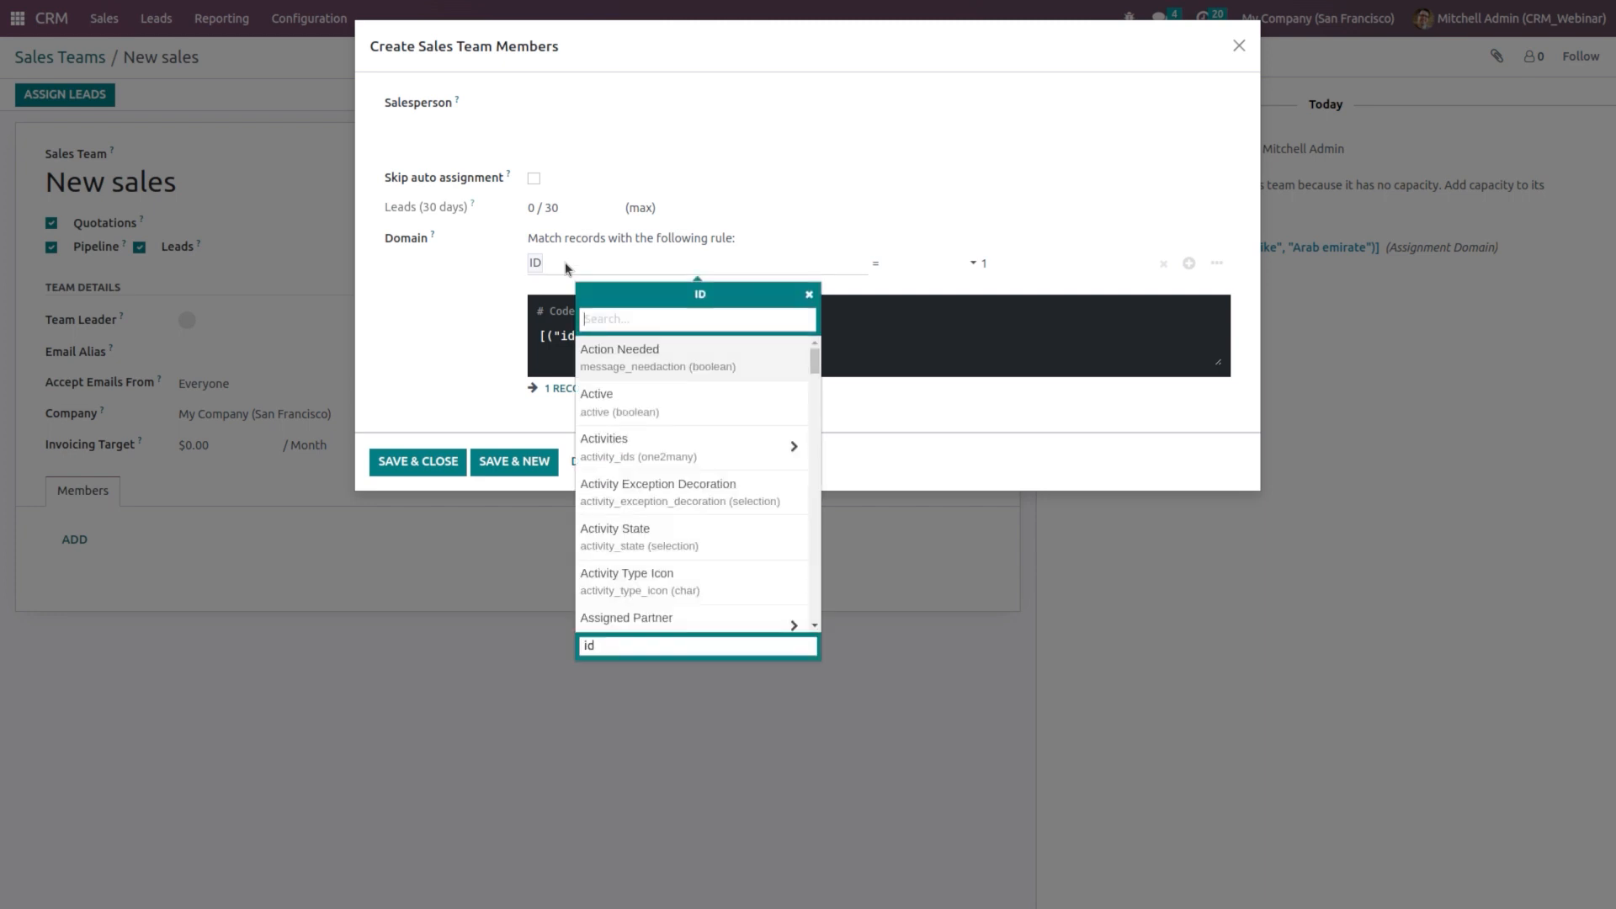
text(langua)
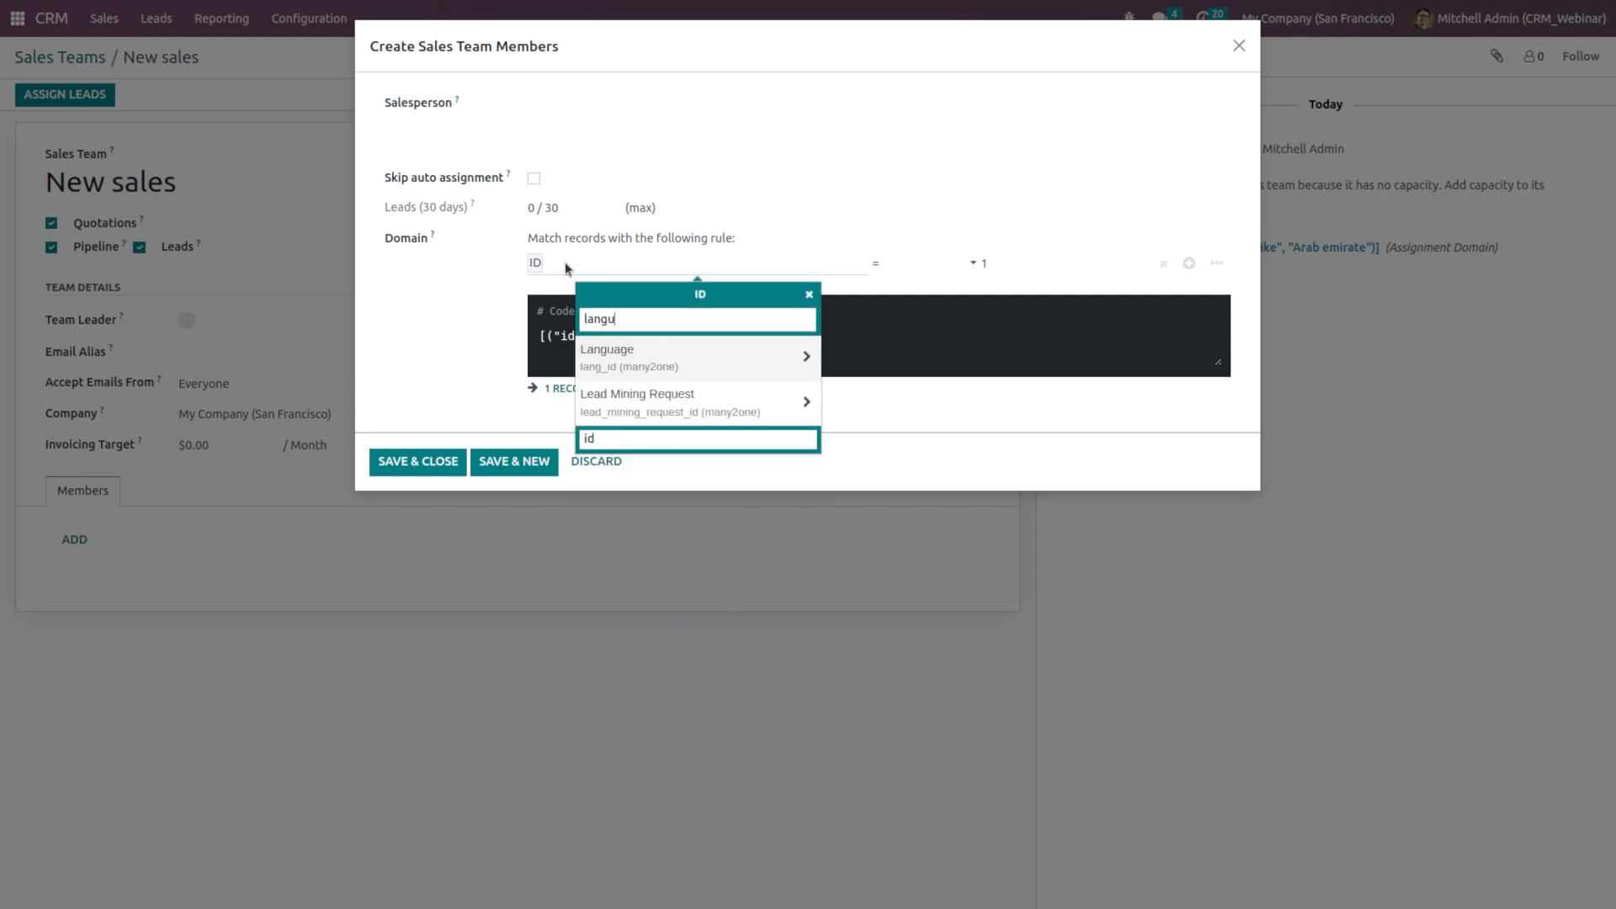
click(654, 356)
click(924, 262)
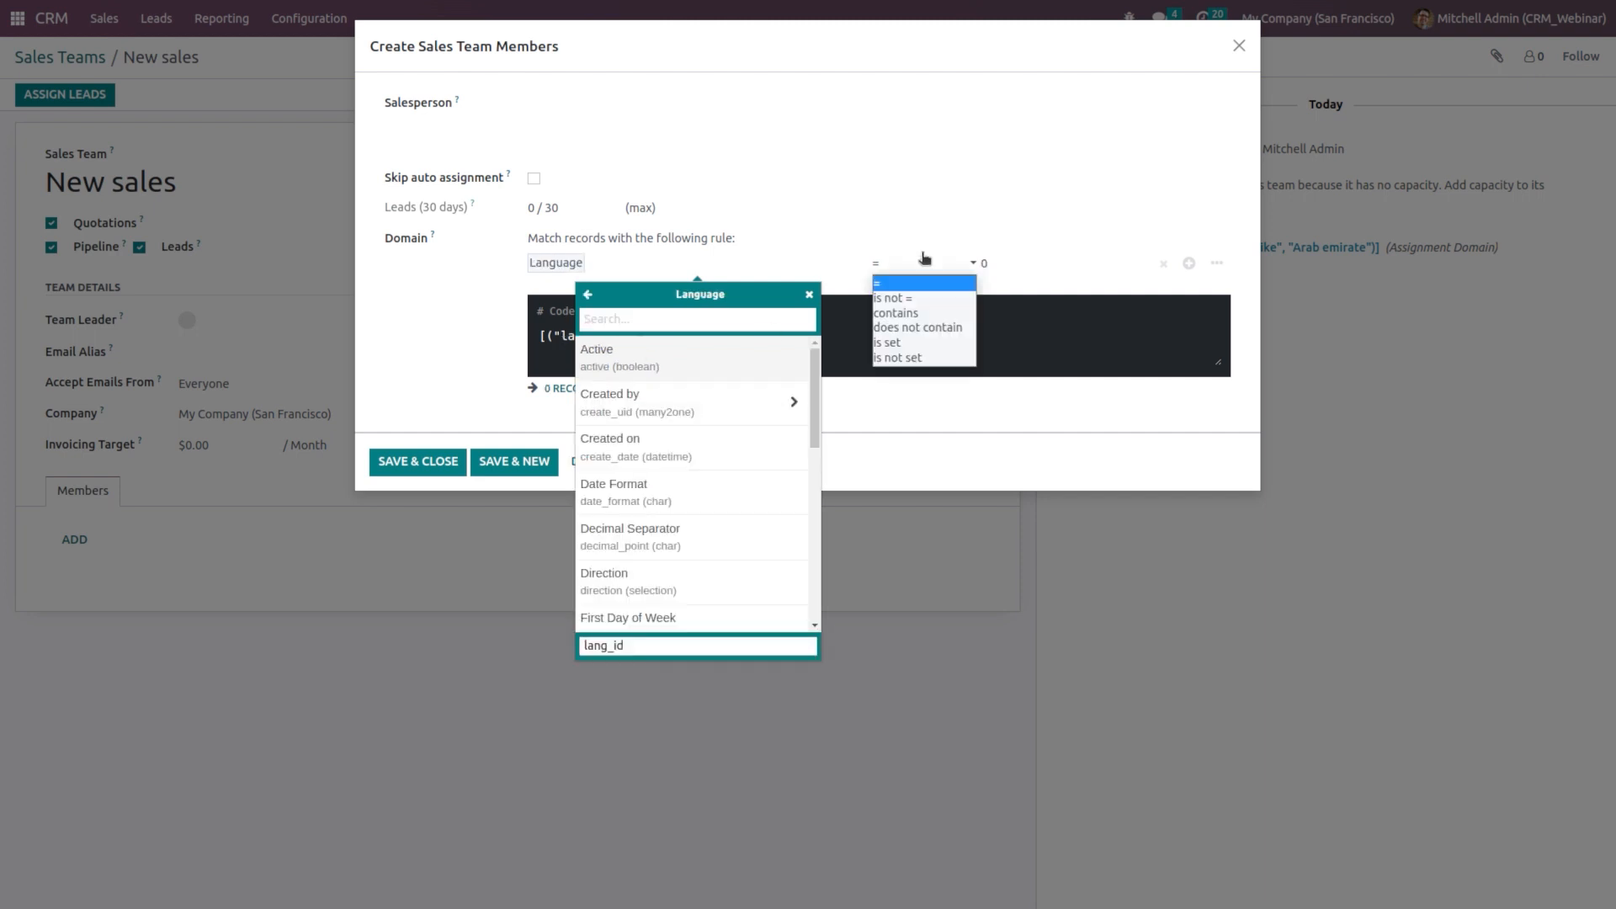
click(926, 317)
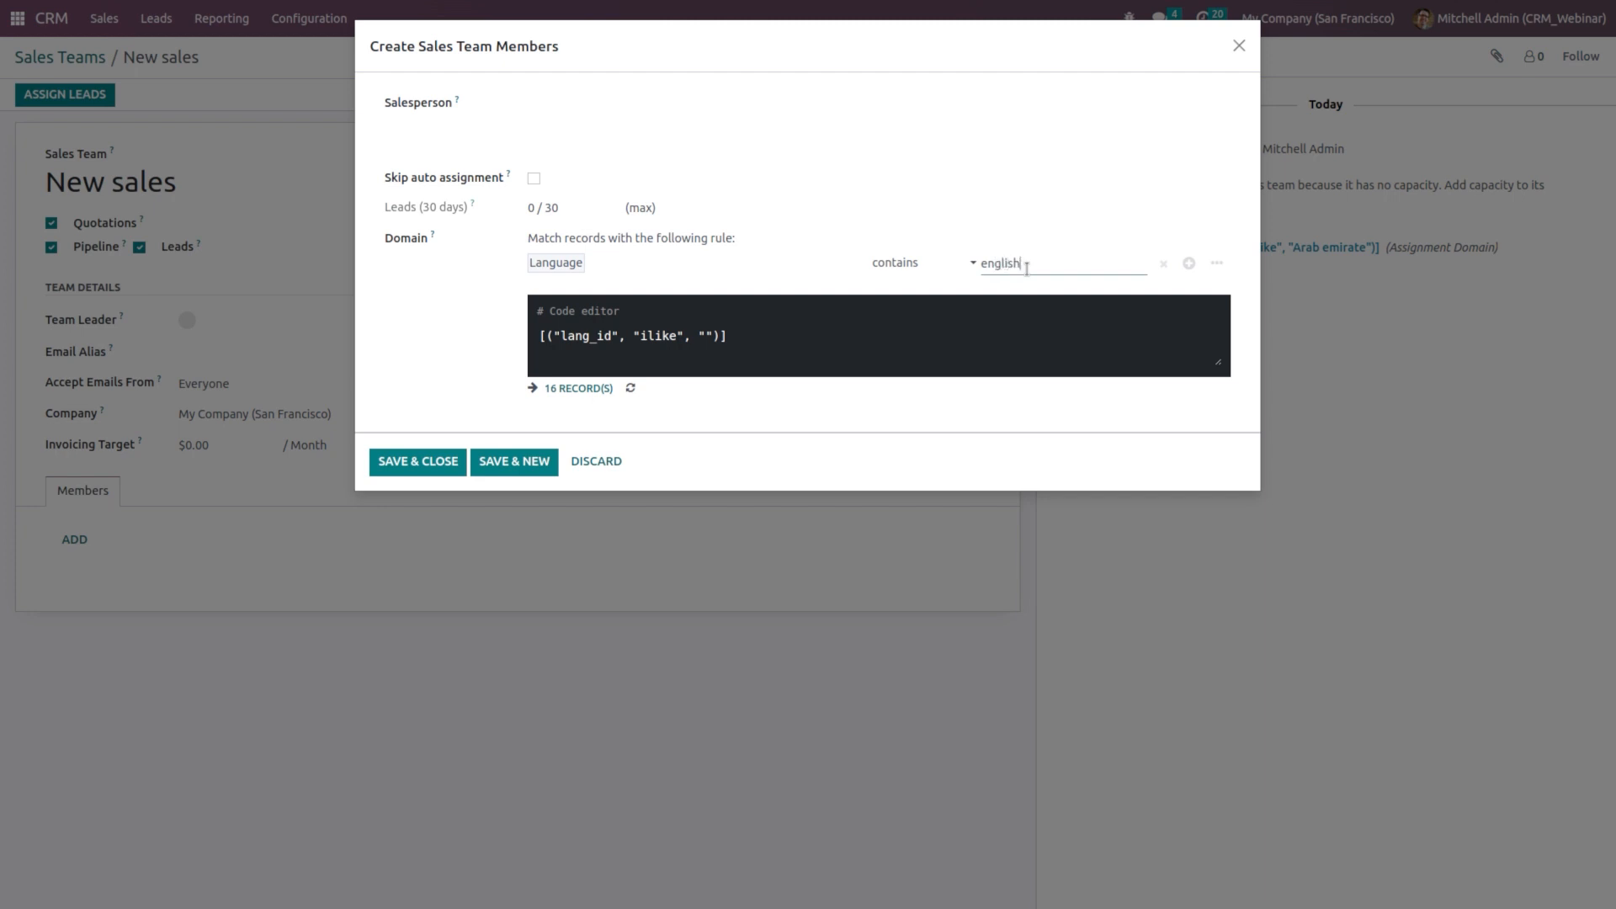
text(english)
Step: Choose the member's salesperson, save, and start another member
click(505, 126)
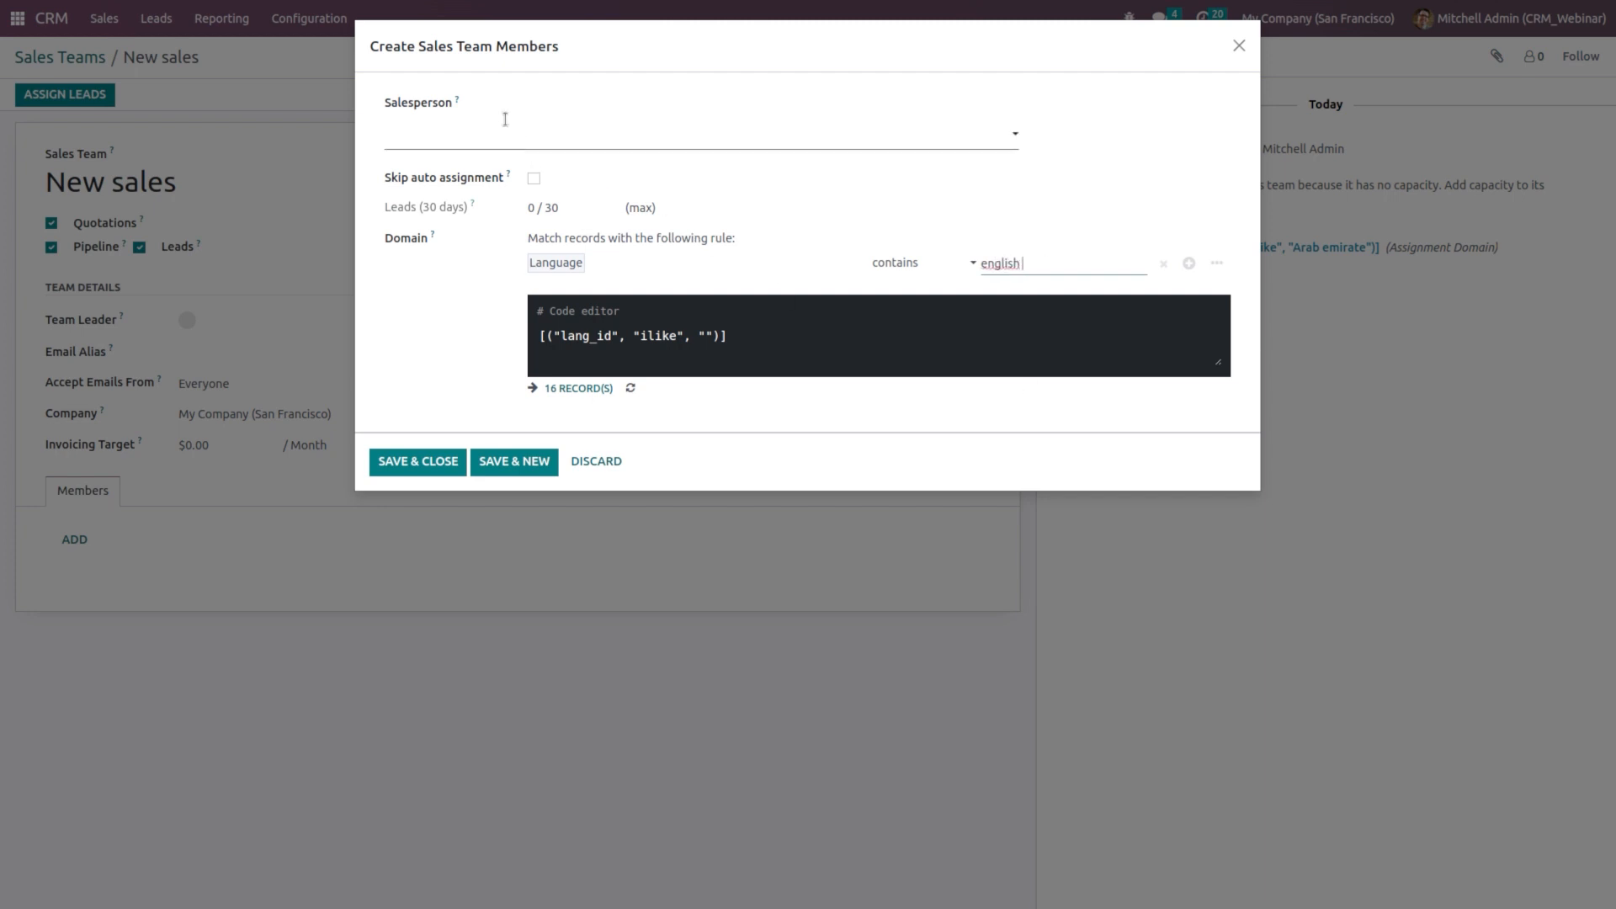
click(435, 165)
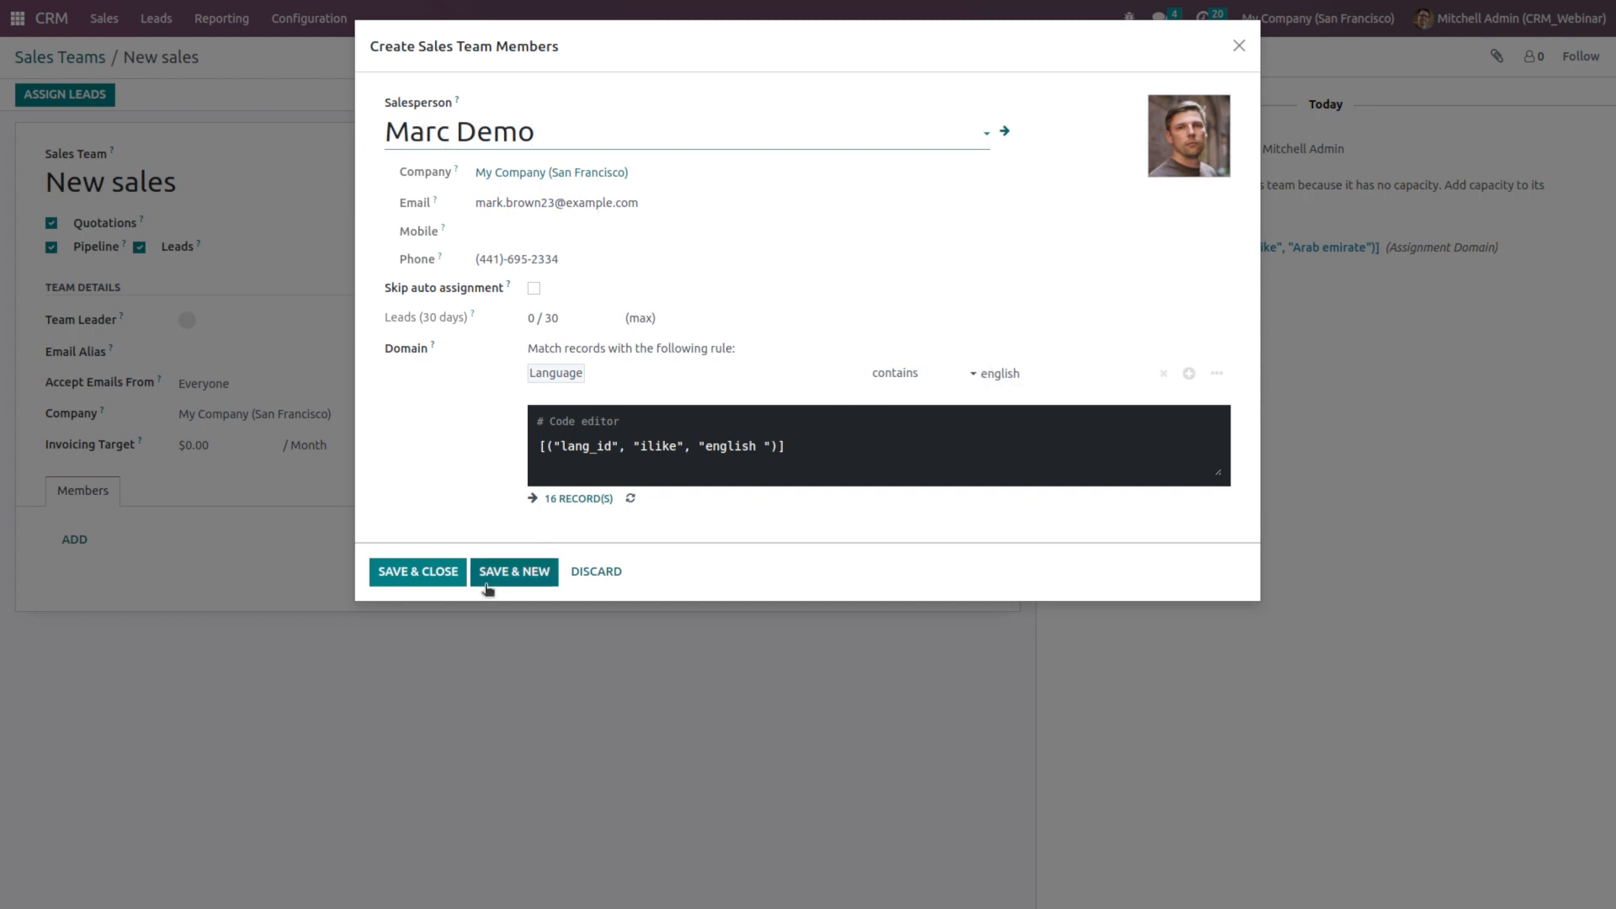
click(519, 573)
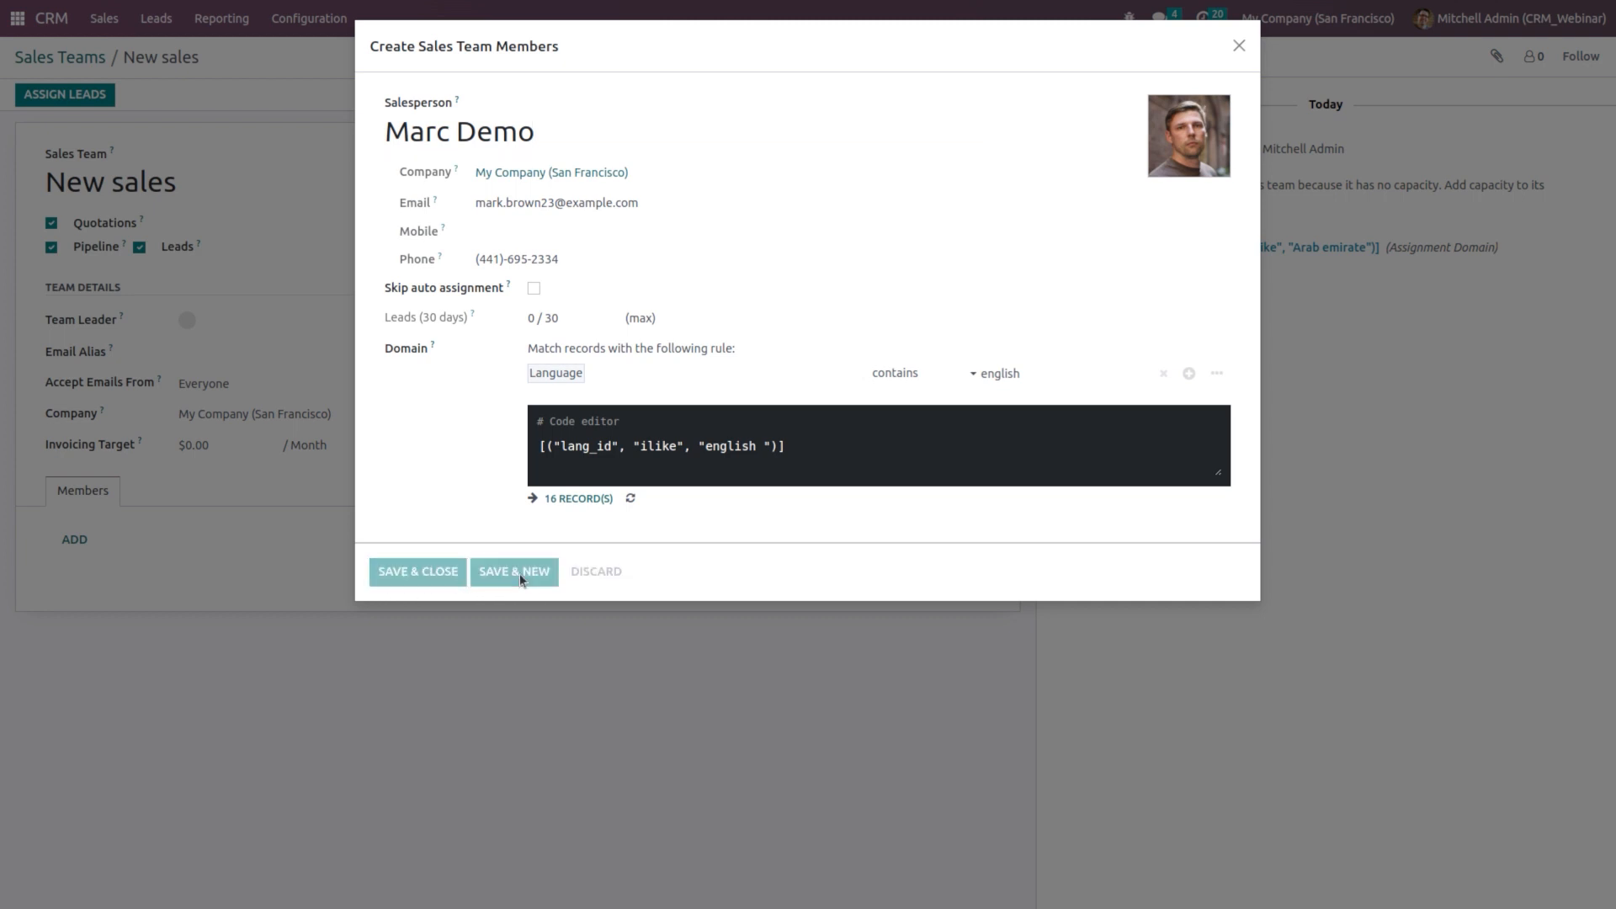
Step: Select a second salesperson and add a rule of Language contains 'Arabic'
click(494, 127)
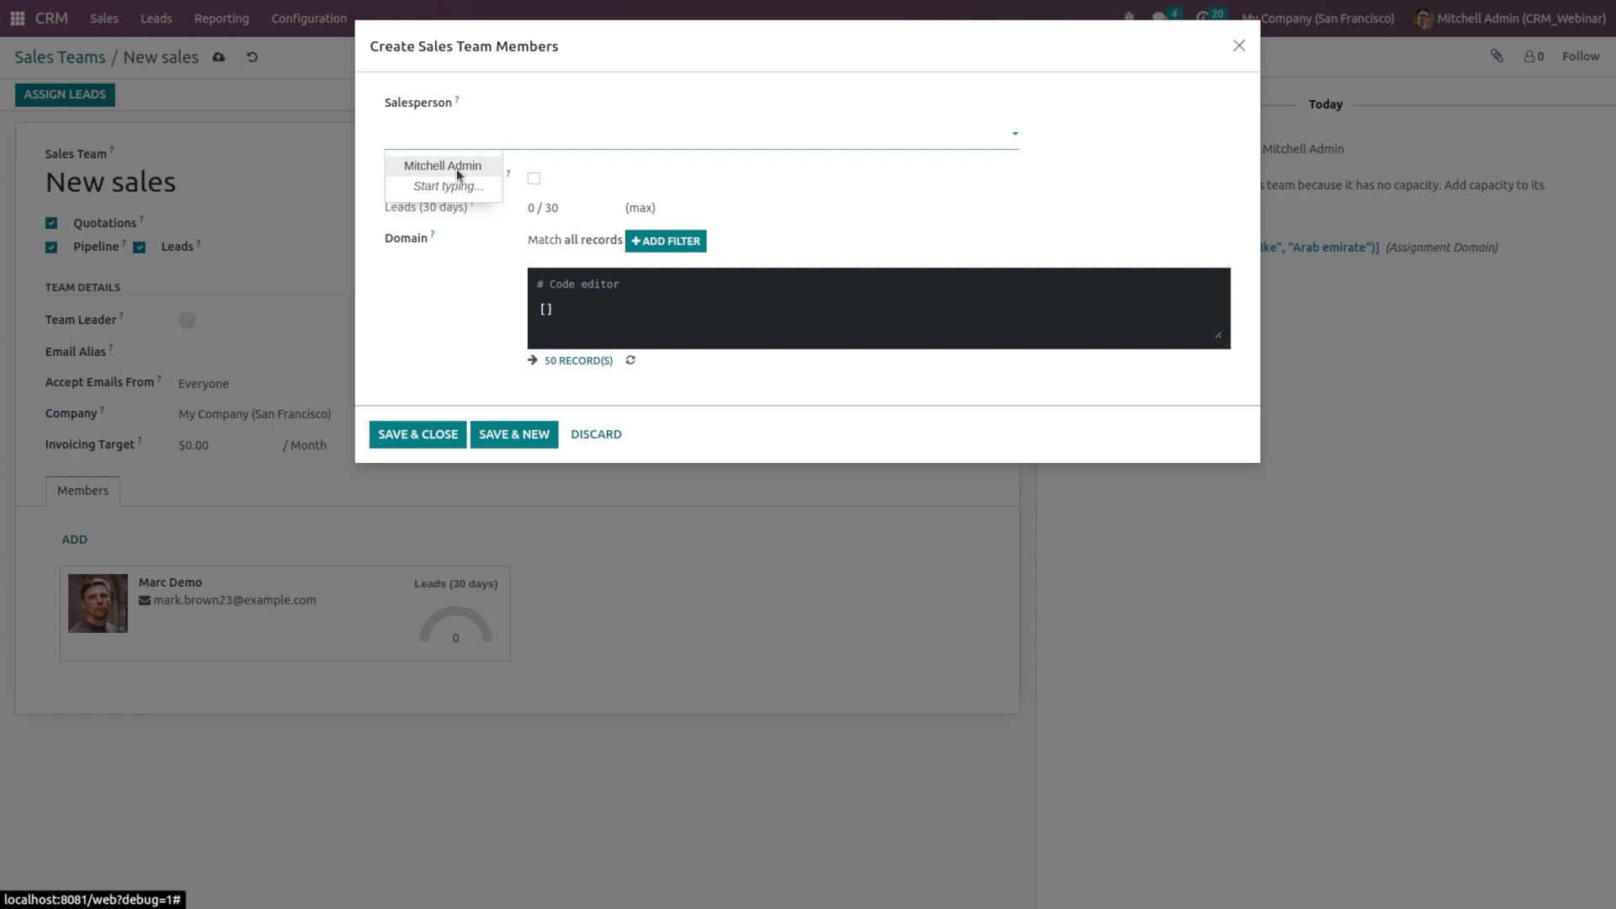
click(458, 168)
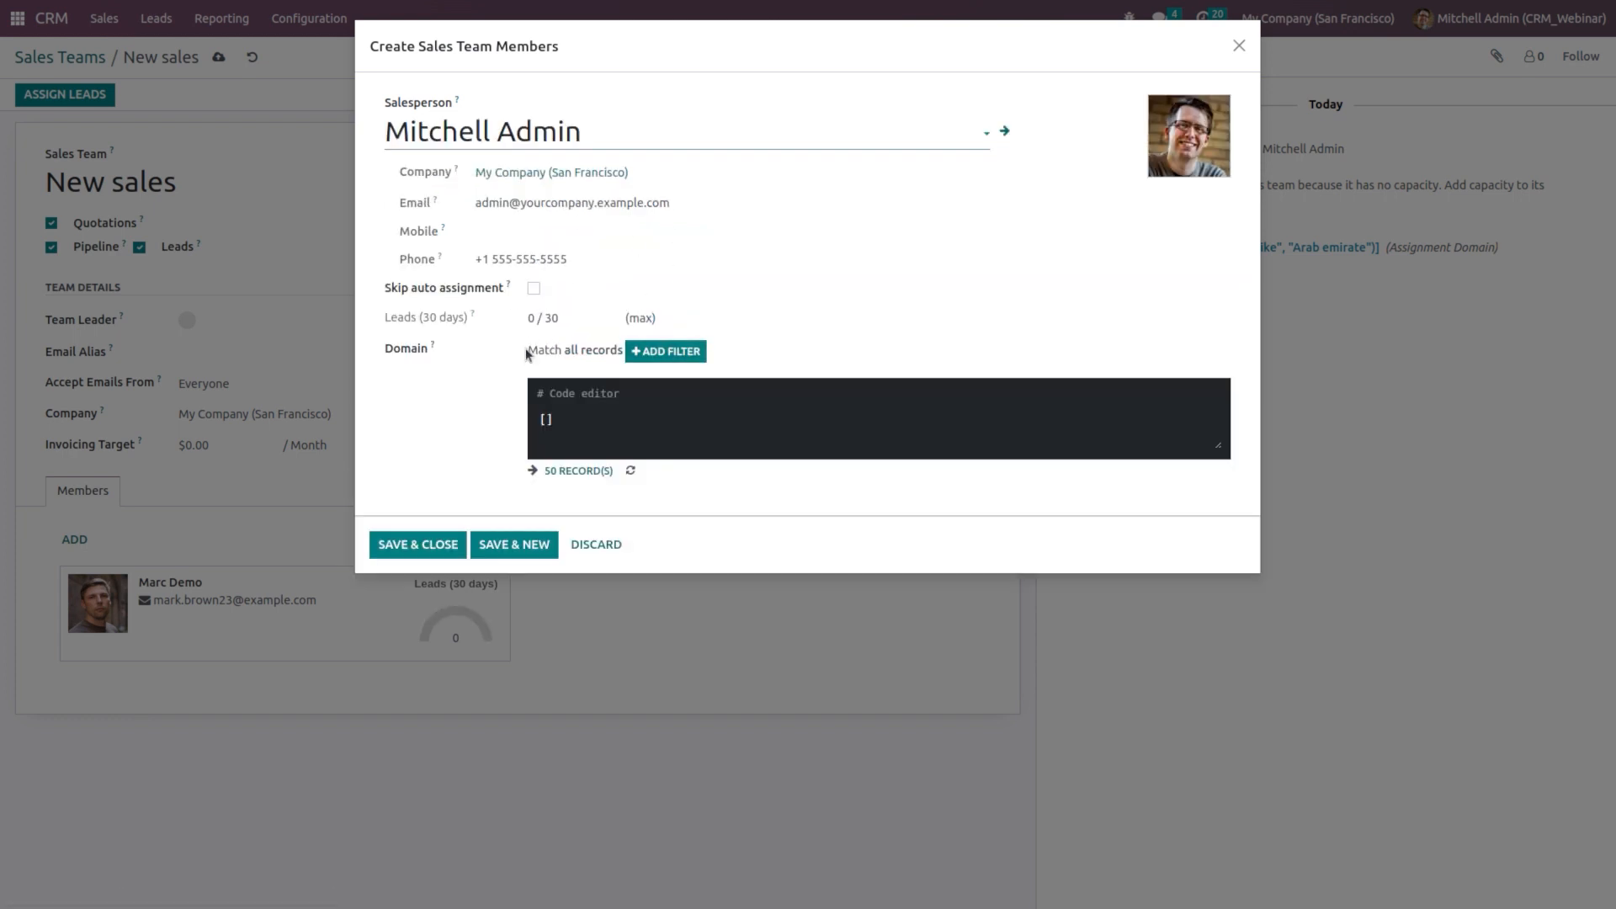
click(672, 351)
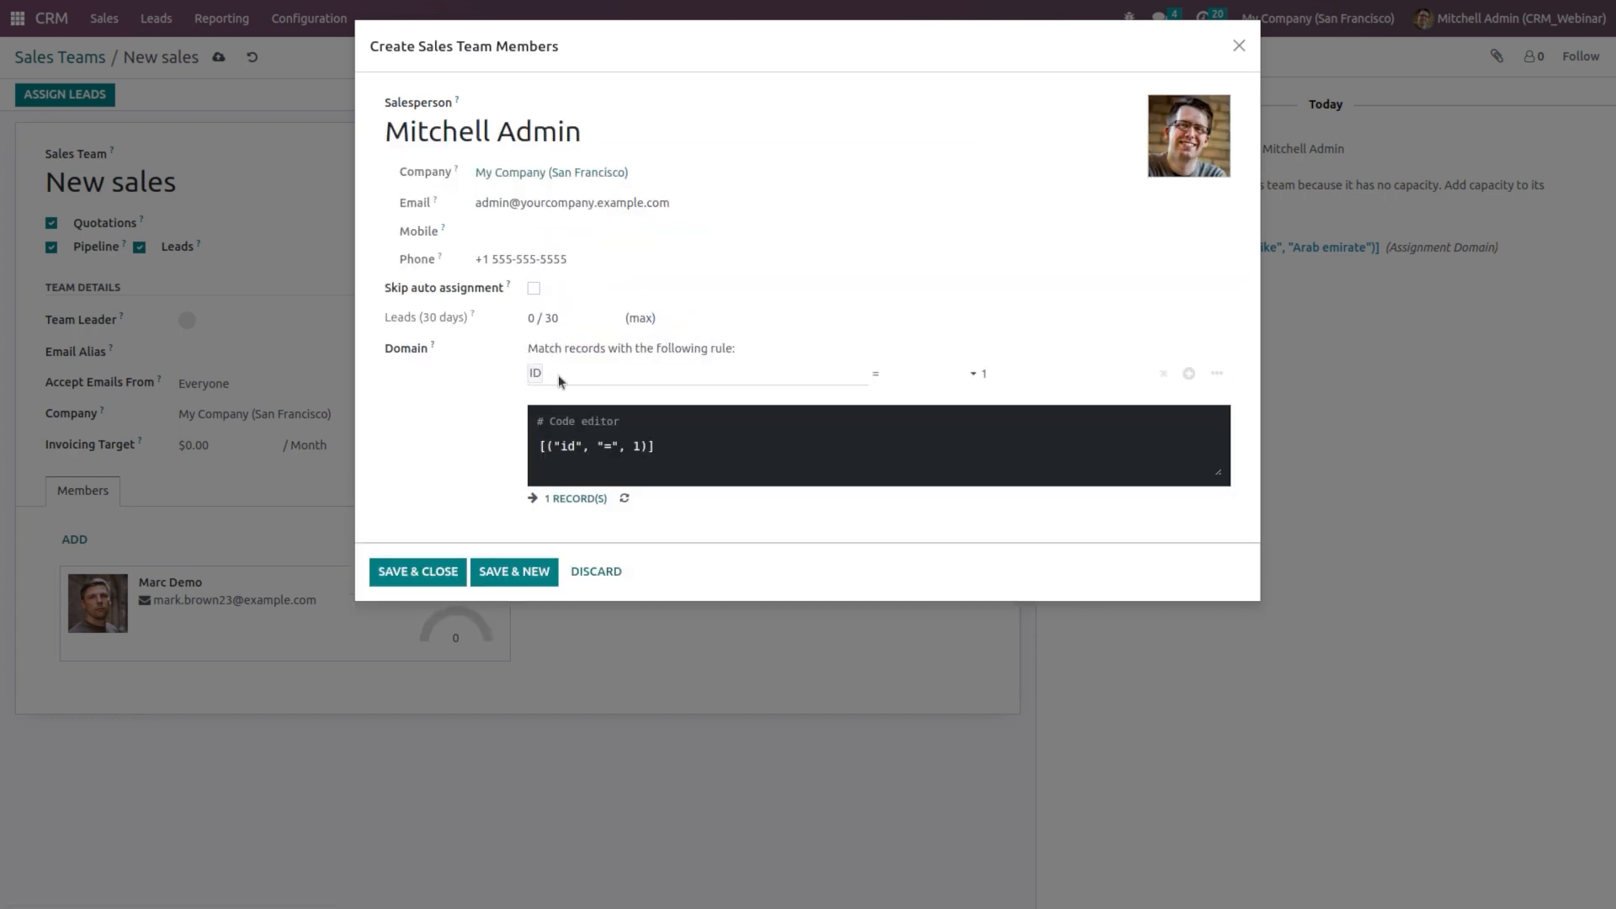
click(571, 380)
text(langua)
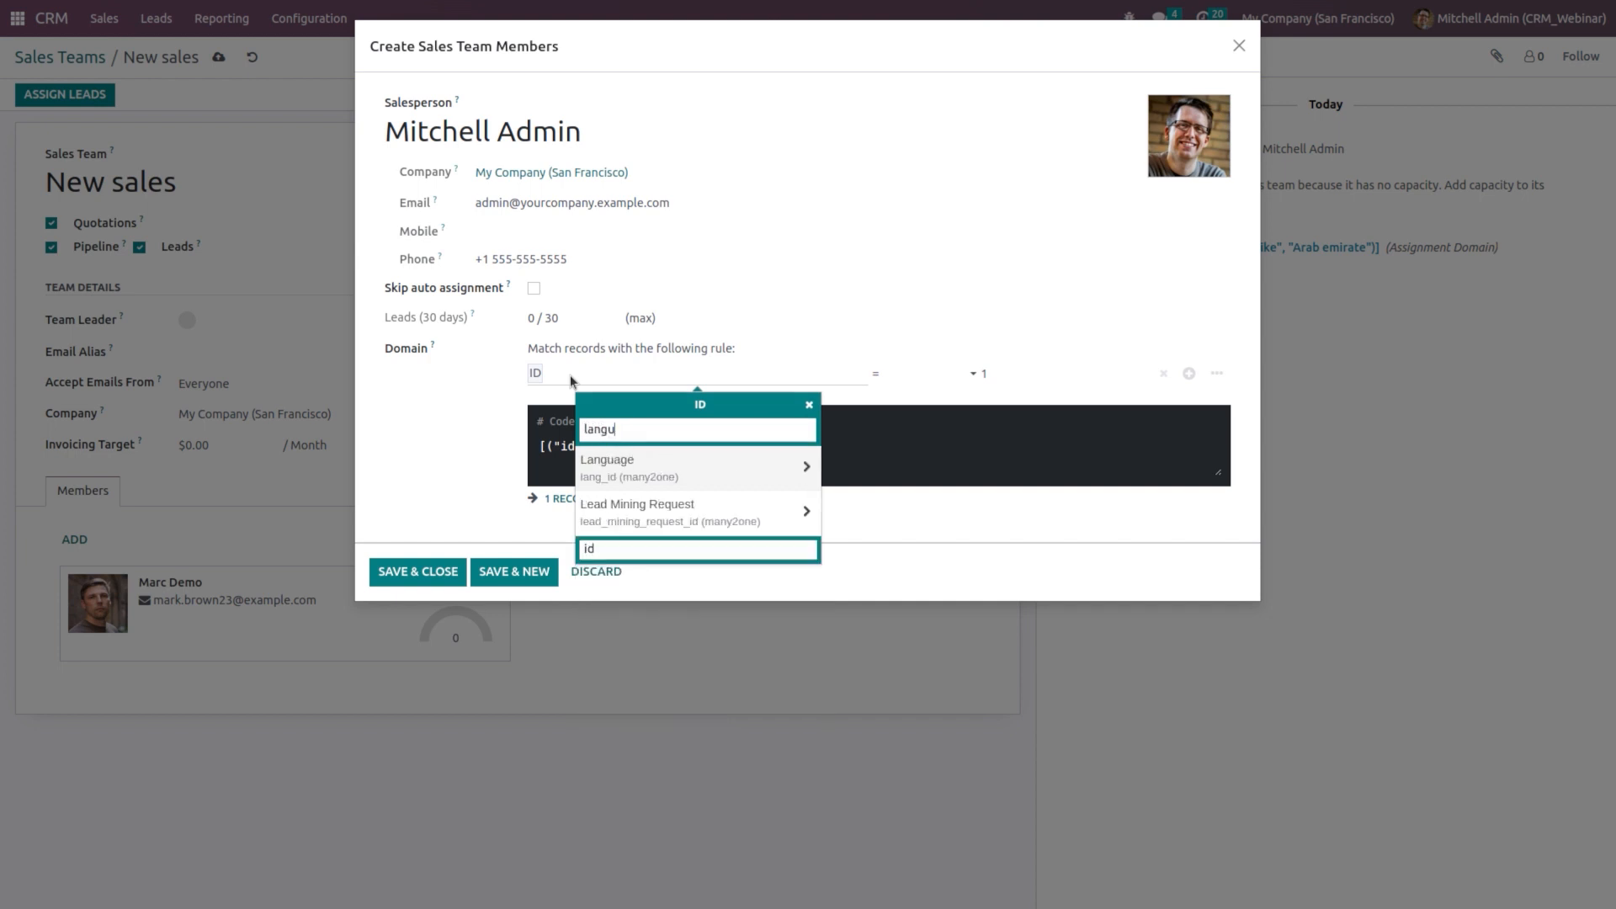
click(662, 467)
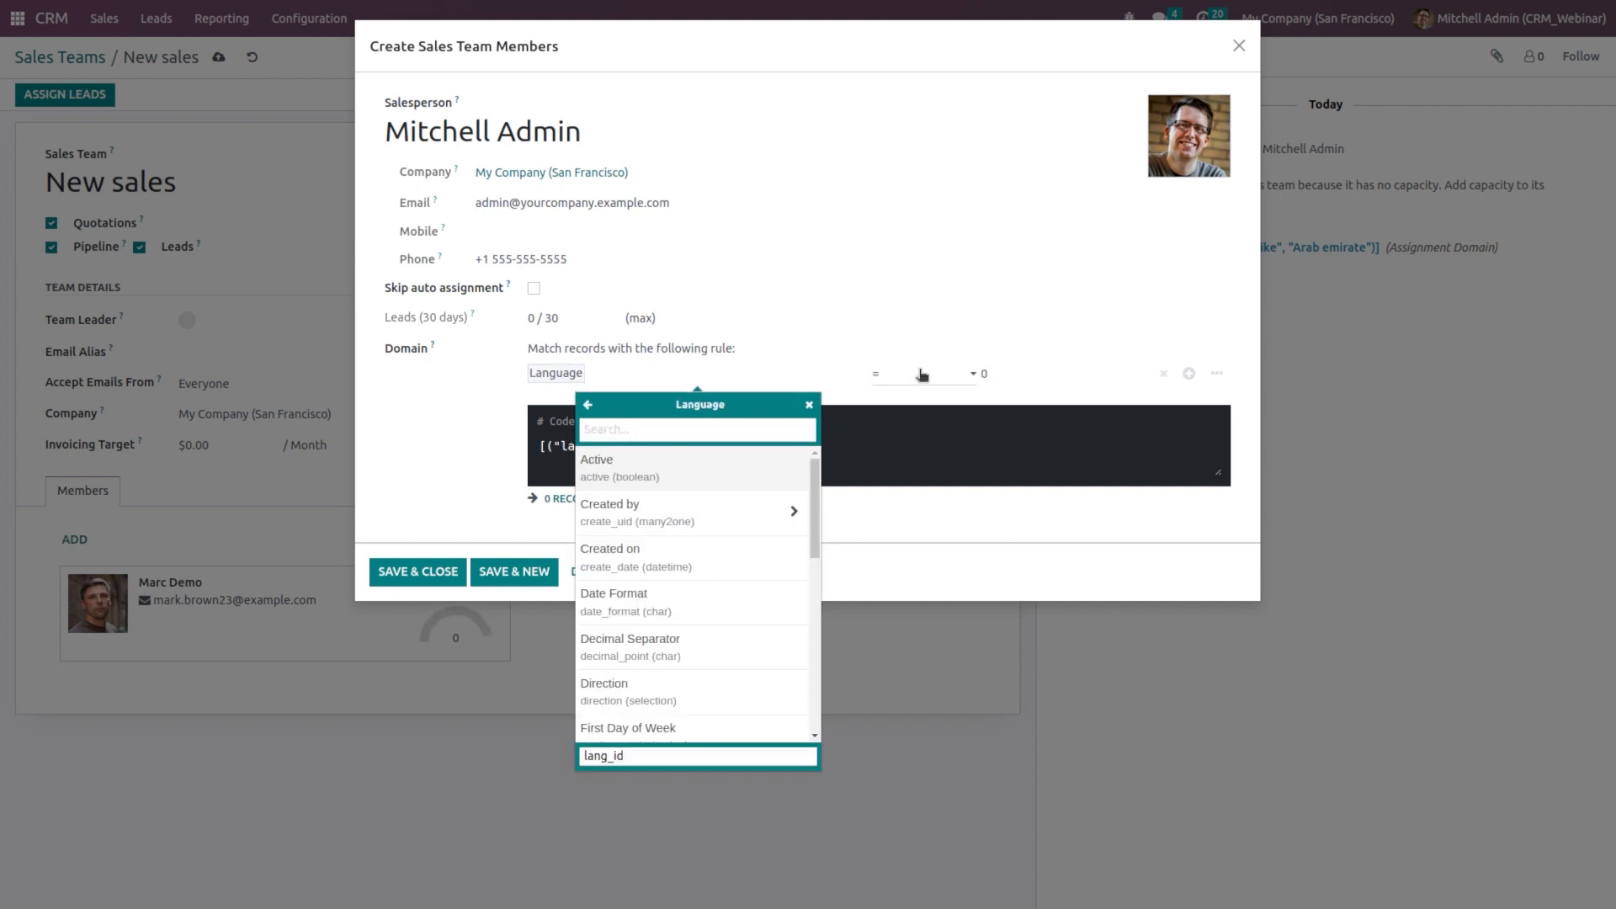
click(920, 373)
click(940, 425)
click(1041, 380)
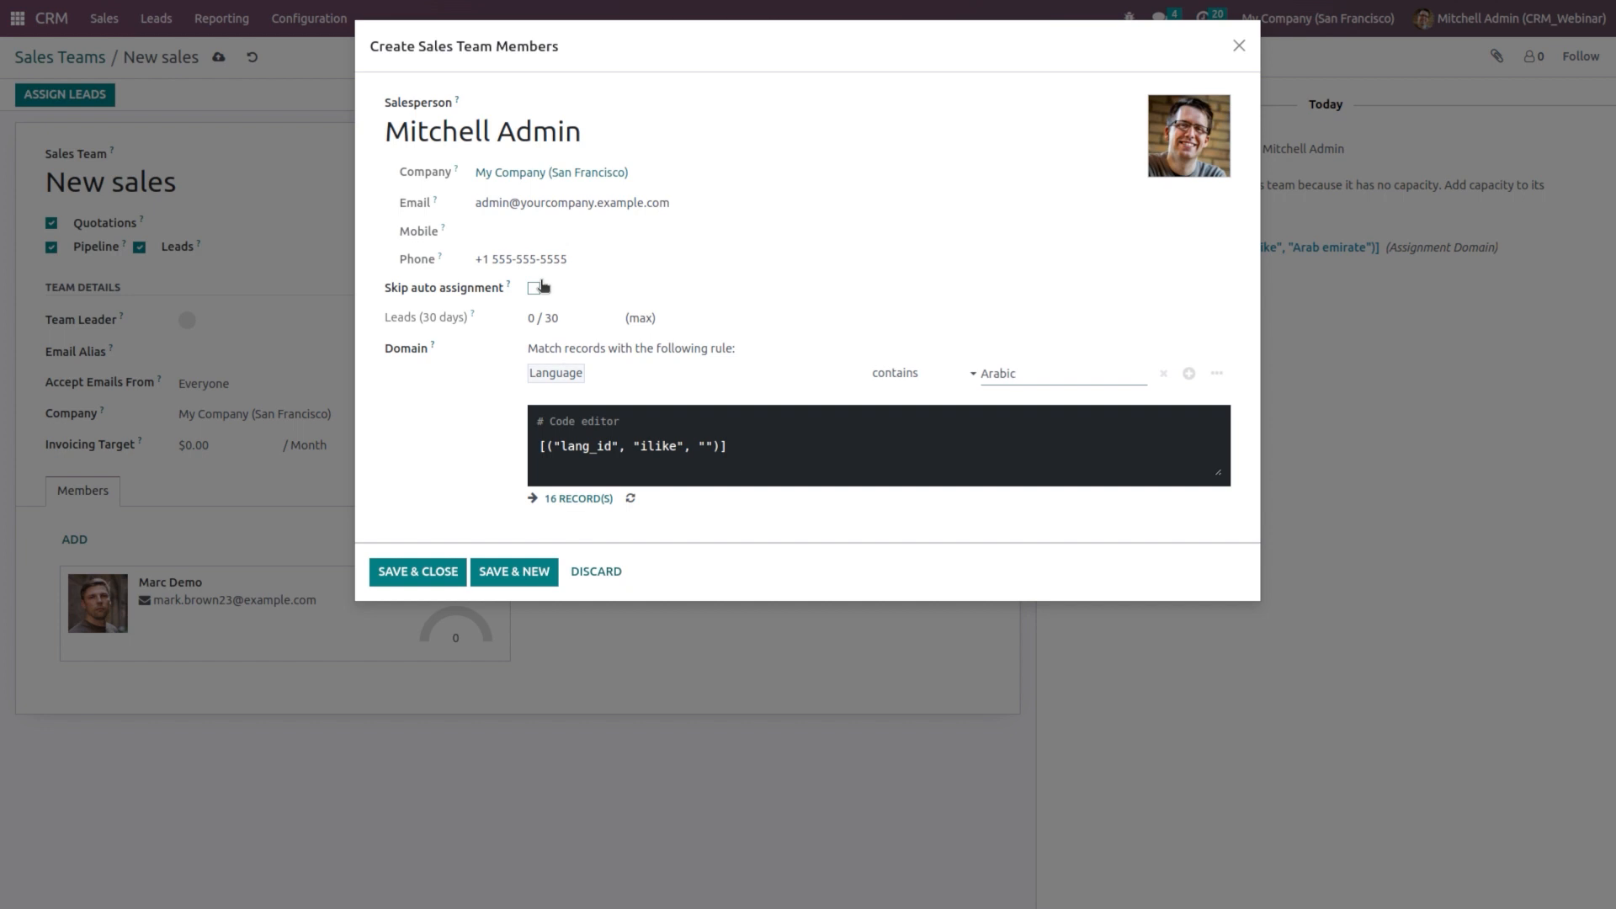
Step: Leave Skip auto assignment unchecked and save and close the member
click(537, 288)
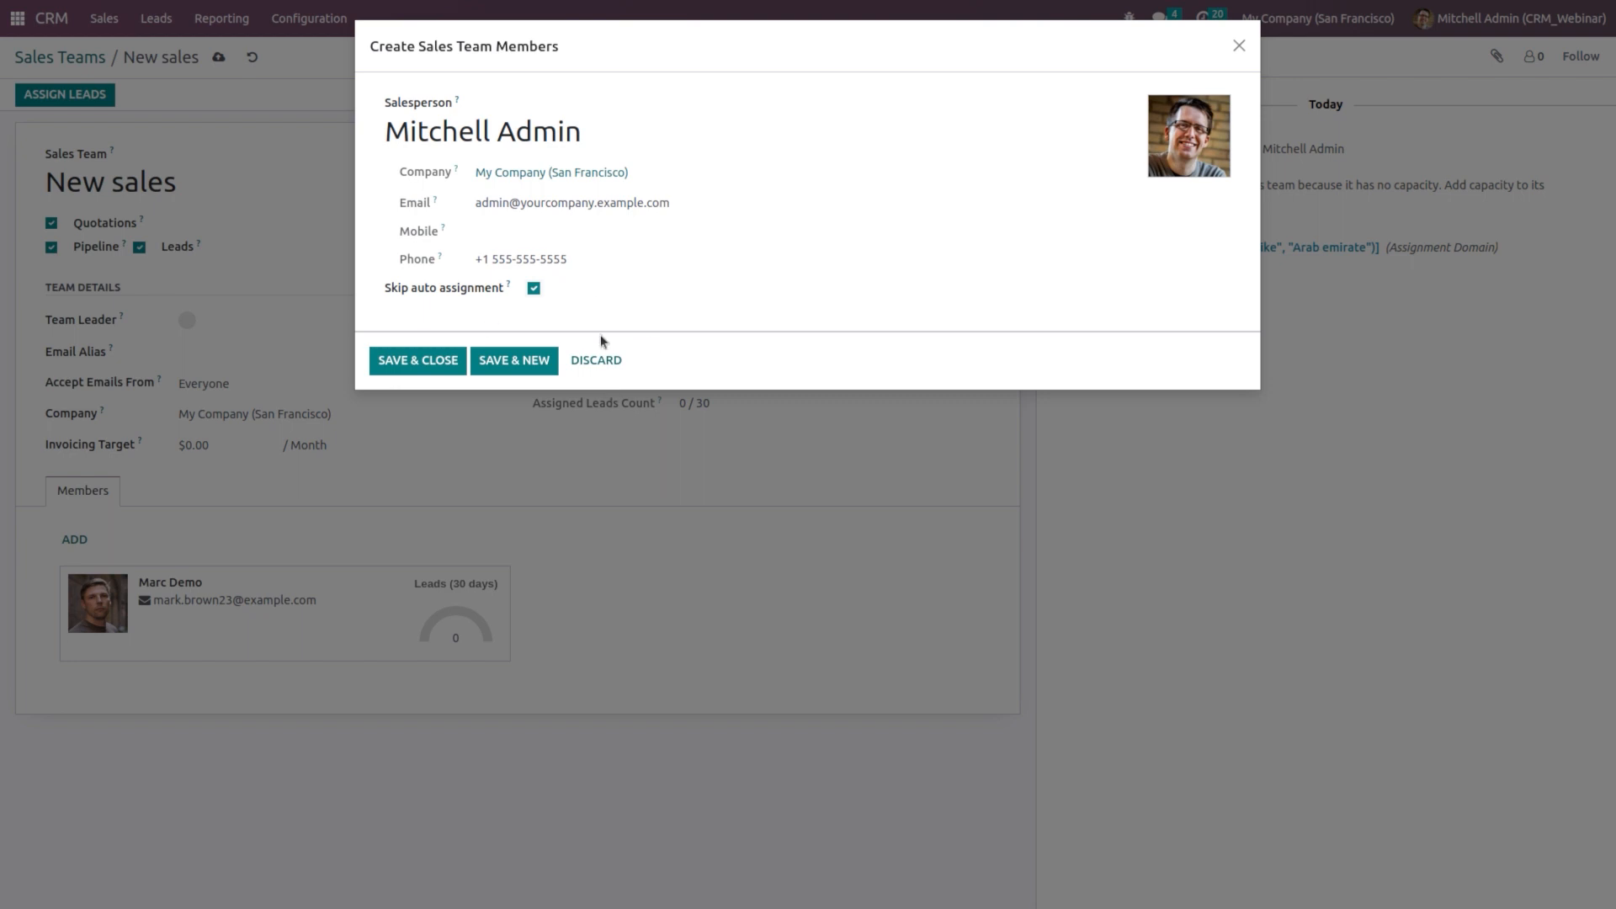
click(535, 291)
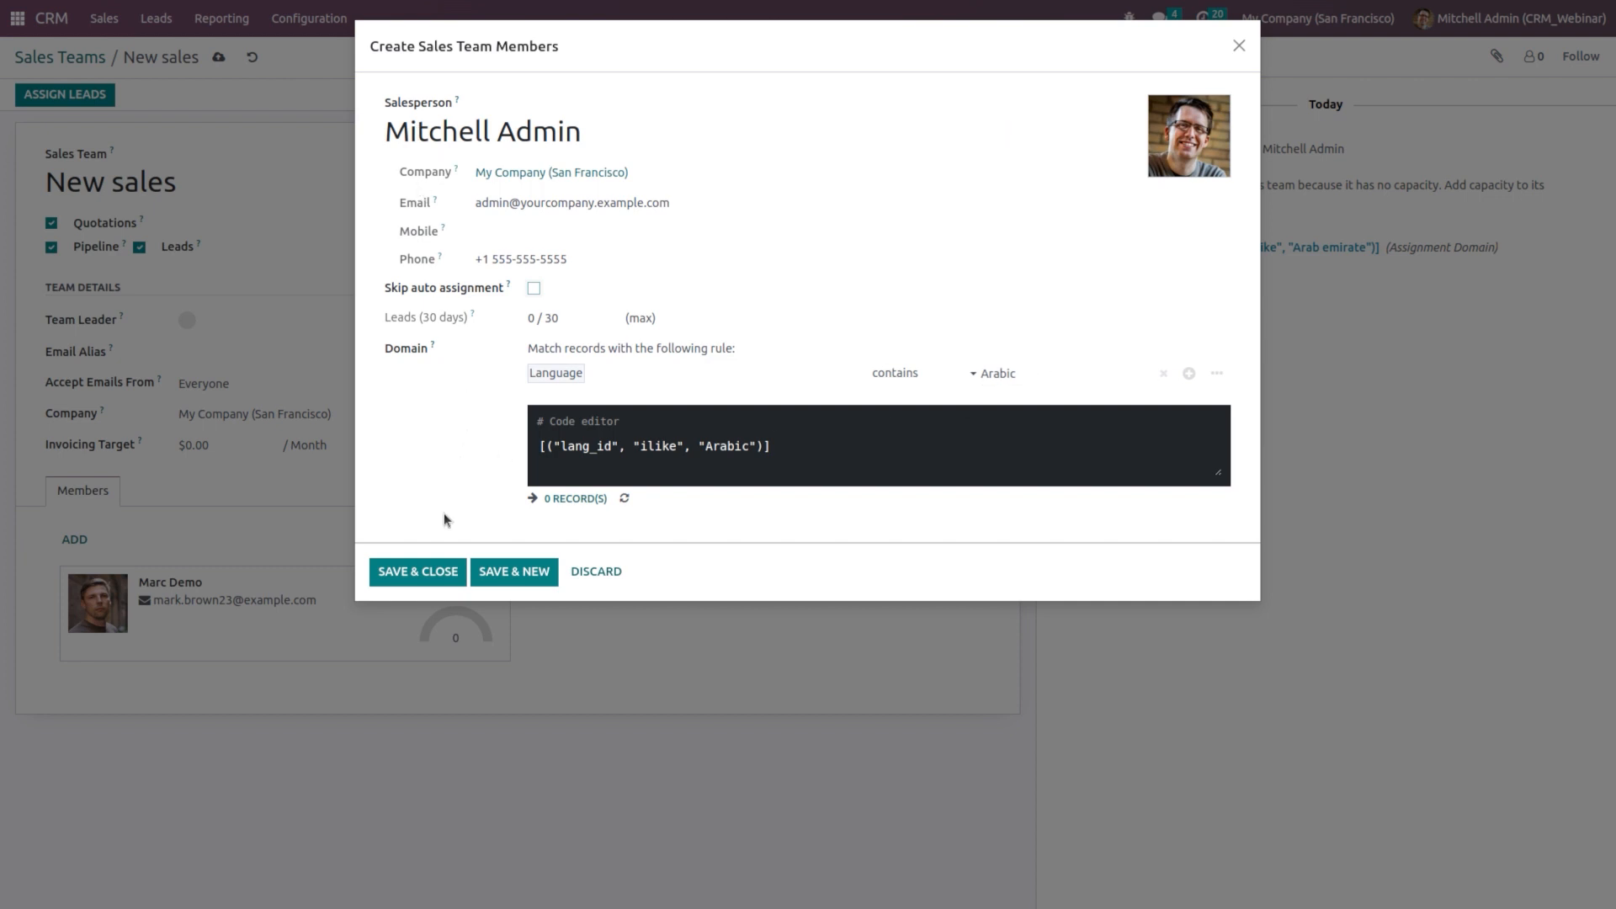
click(438, 573)
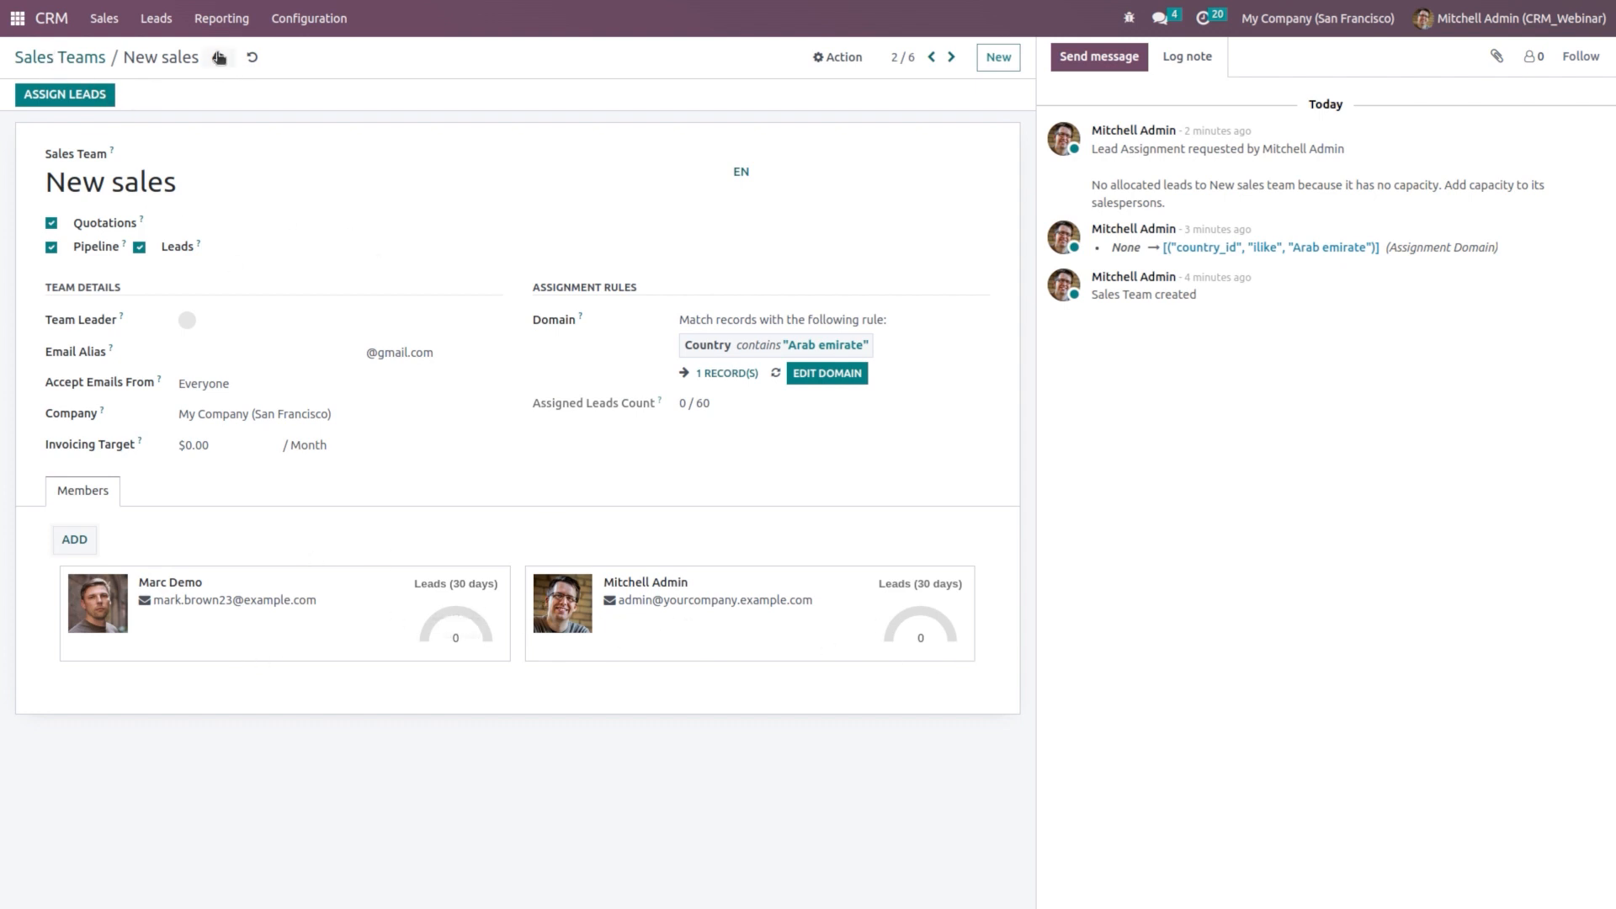
Step: Save the team, then start a 'Price list' lead with no sales team or salesperson
click(218, 58)
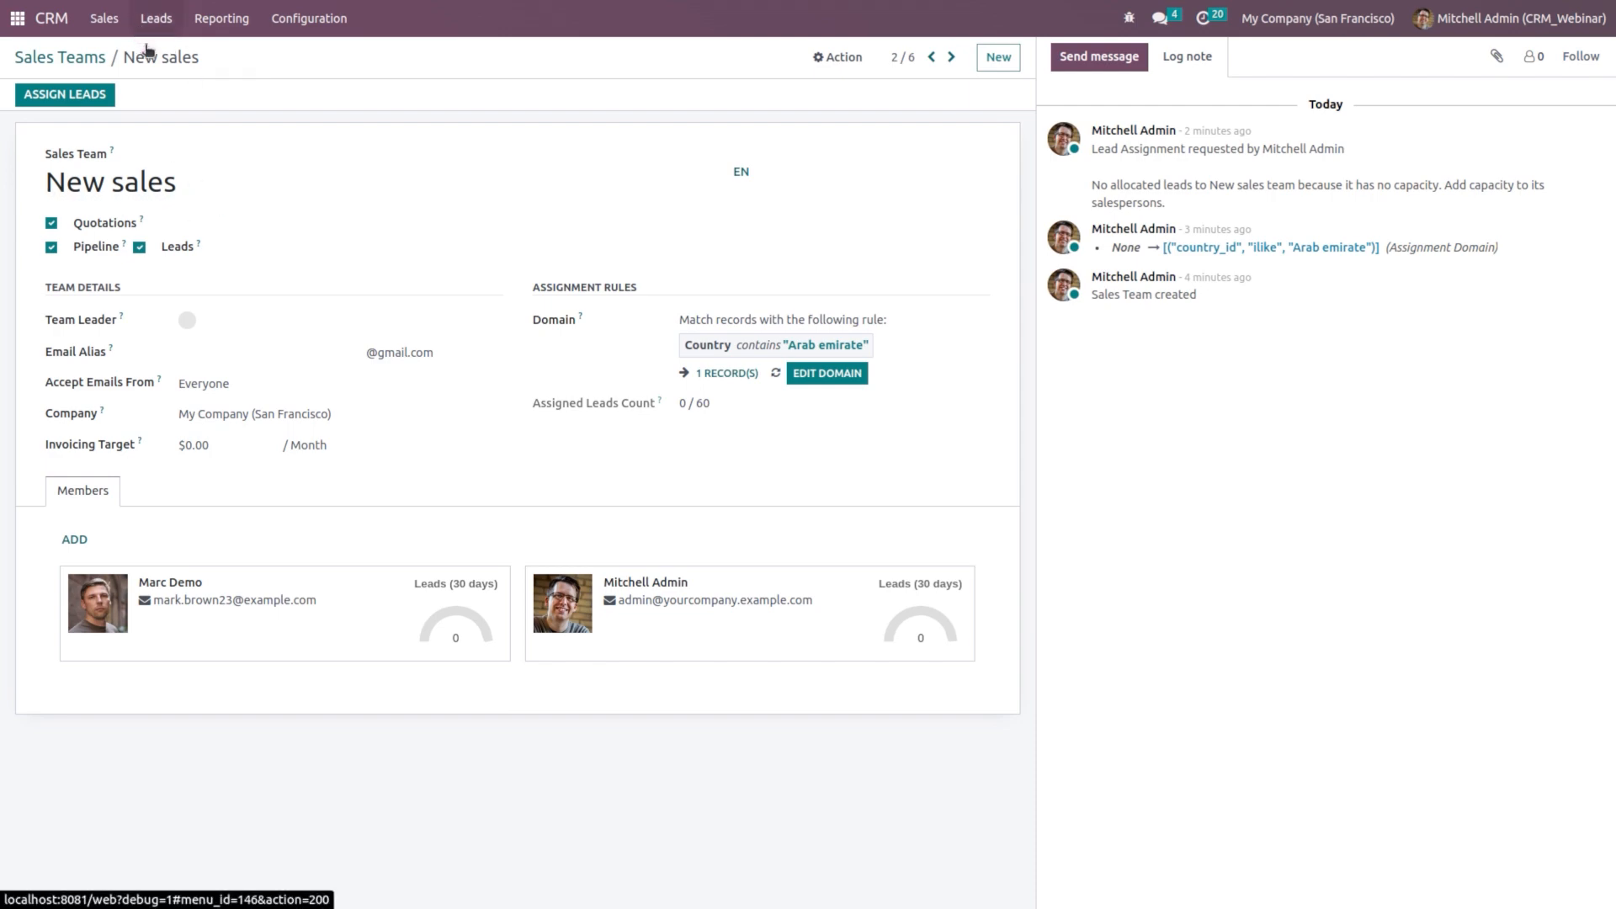
click(142, 22)
click(38, 86)
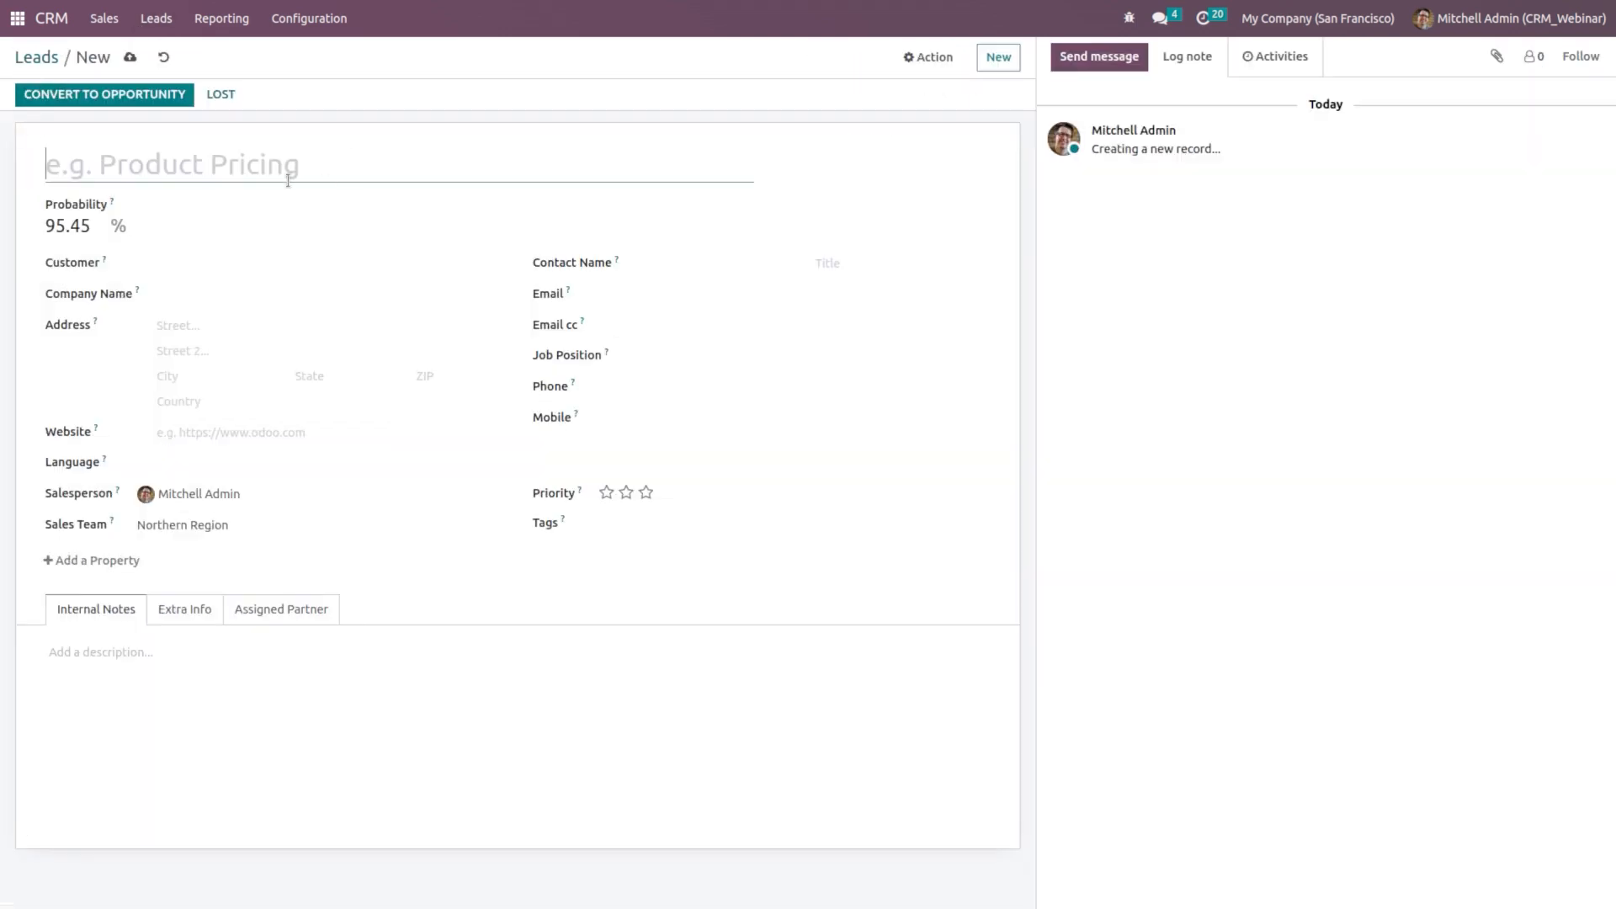
text(Price)
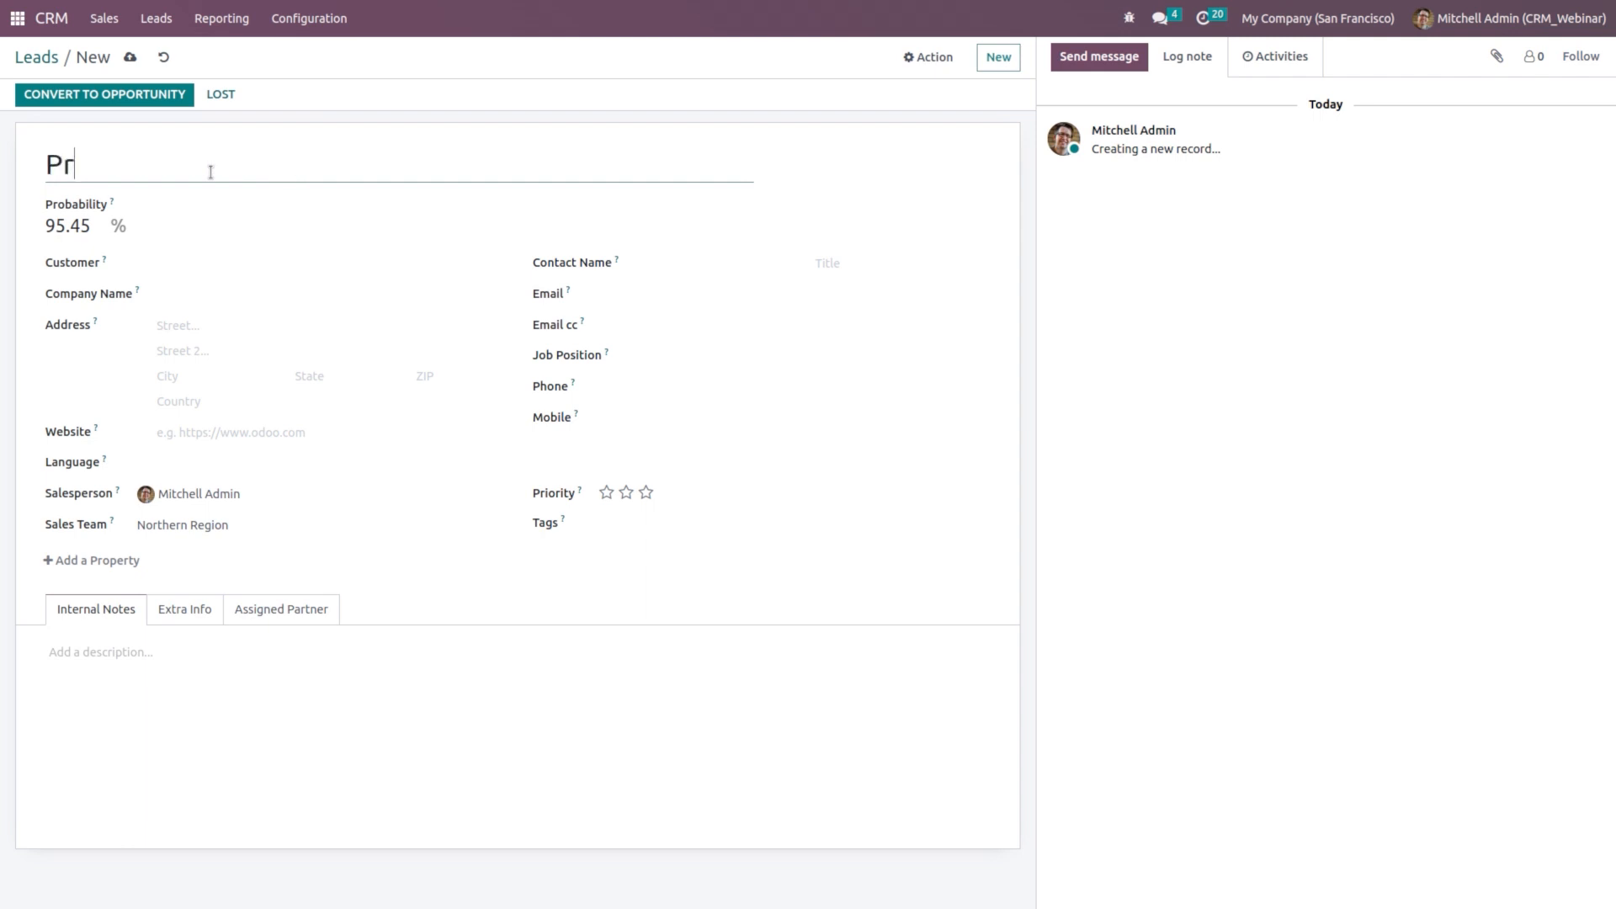
text(list)
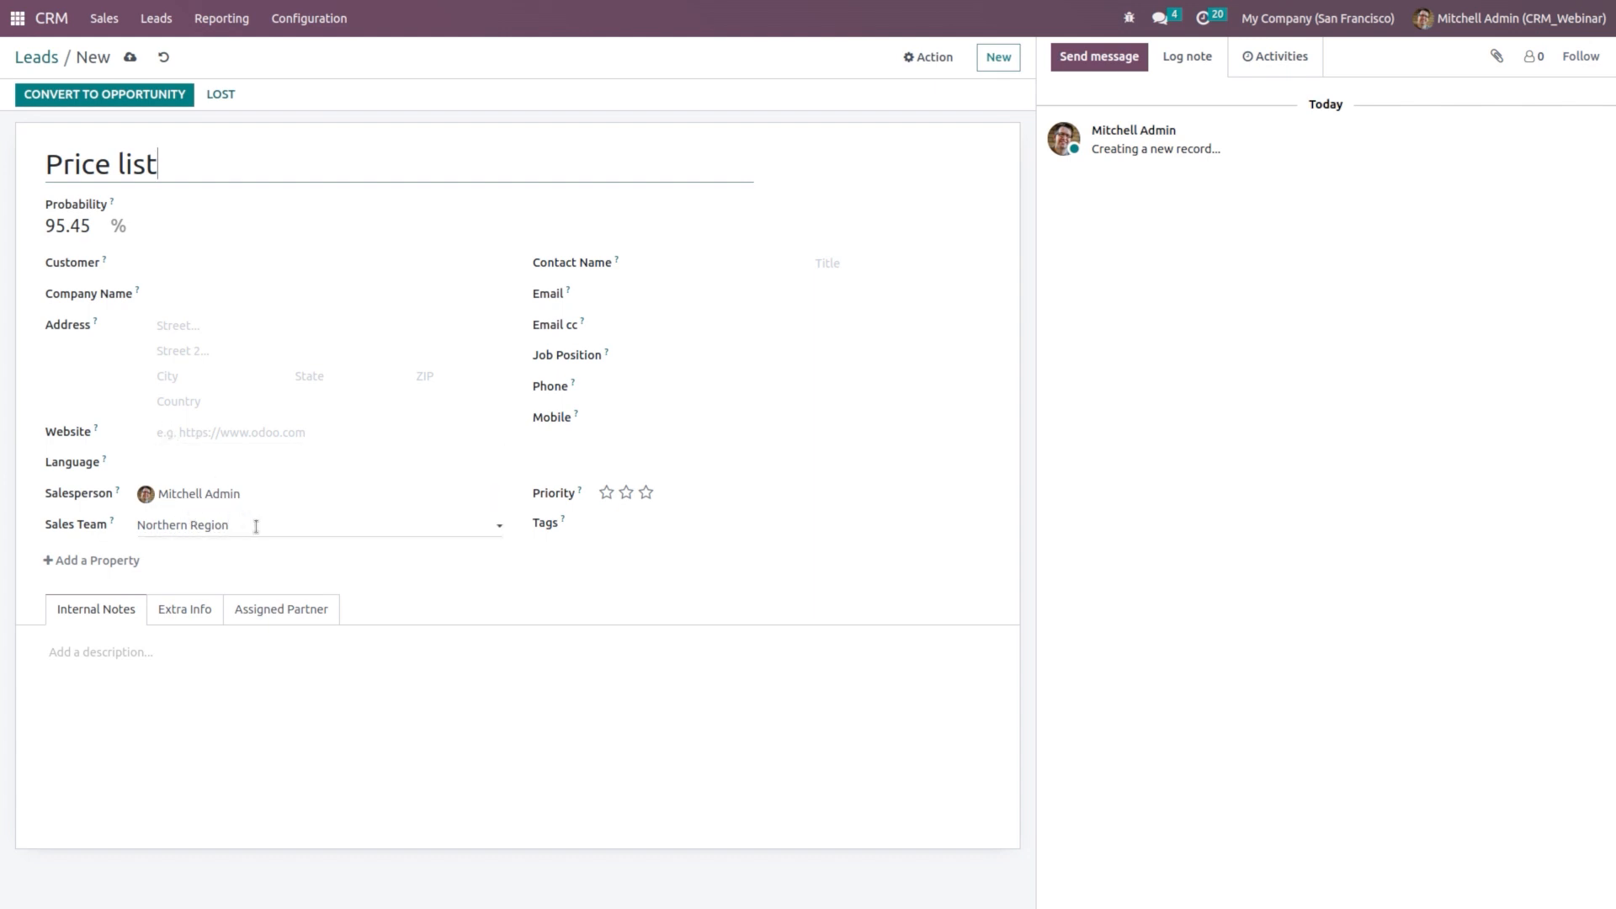
click(254, 524)
key(ctrl+BackSpace)
key(ctrl+BackSpace)
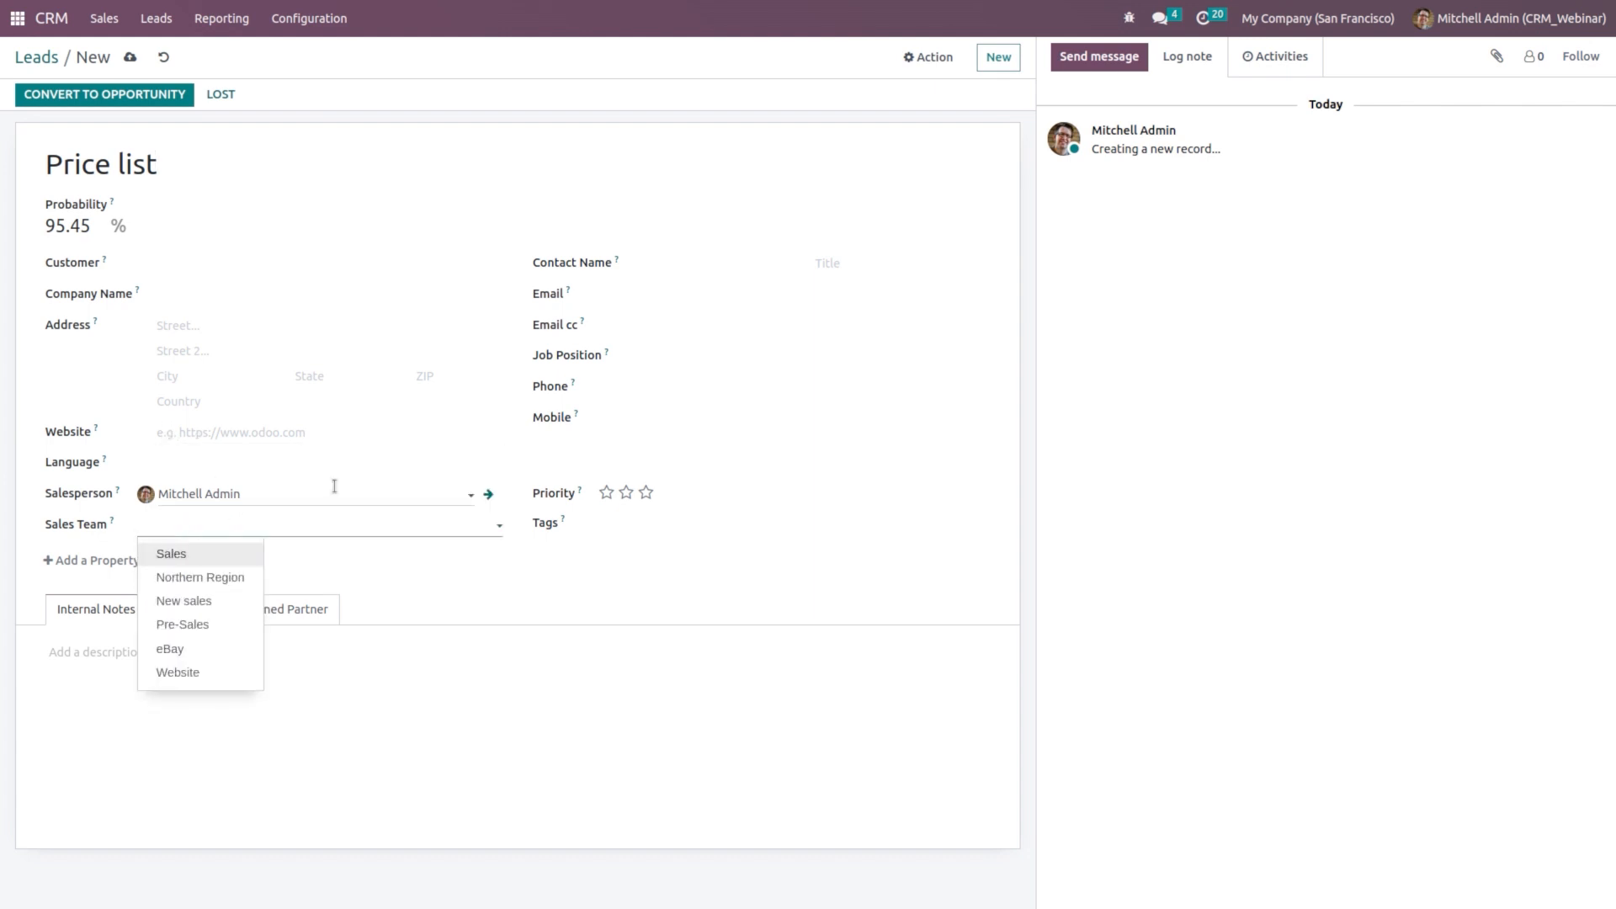
click(335, 494)
key(ctrl+BackSpace)
key(ctrl+BackSpace)
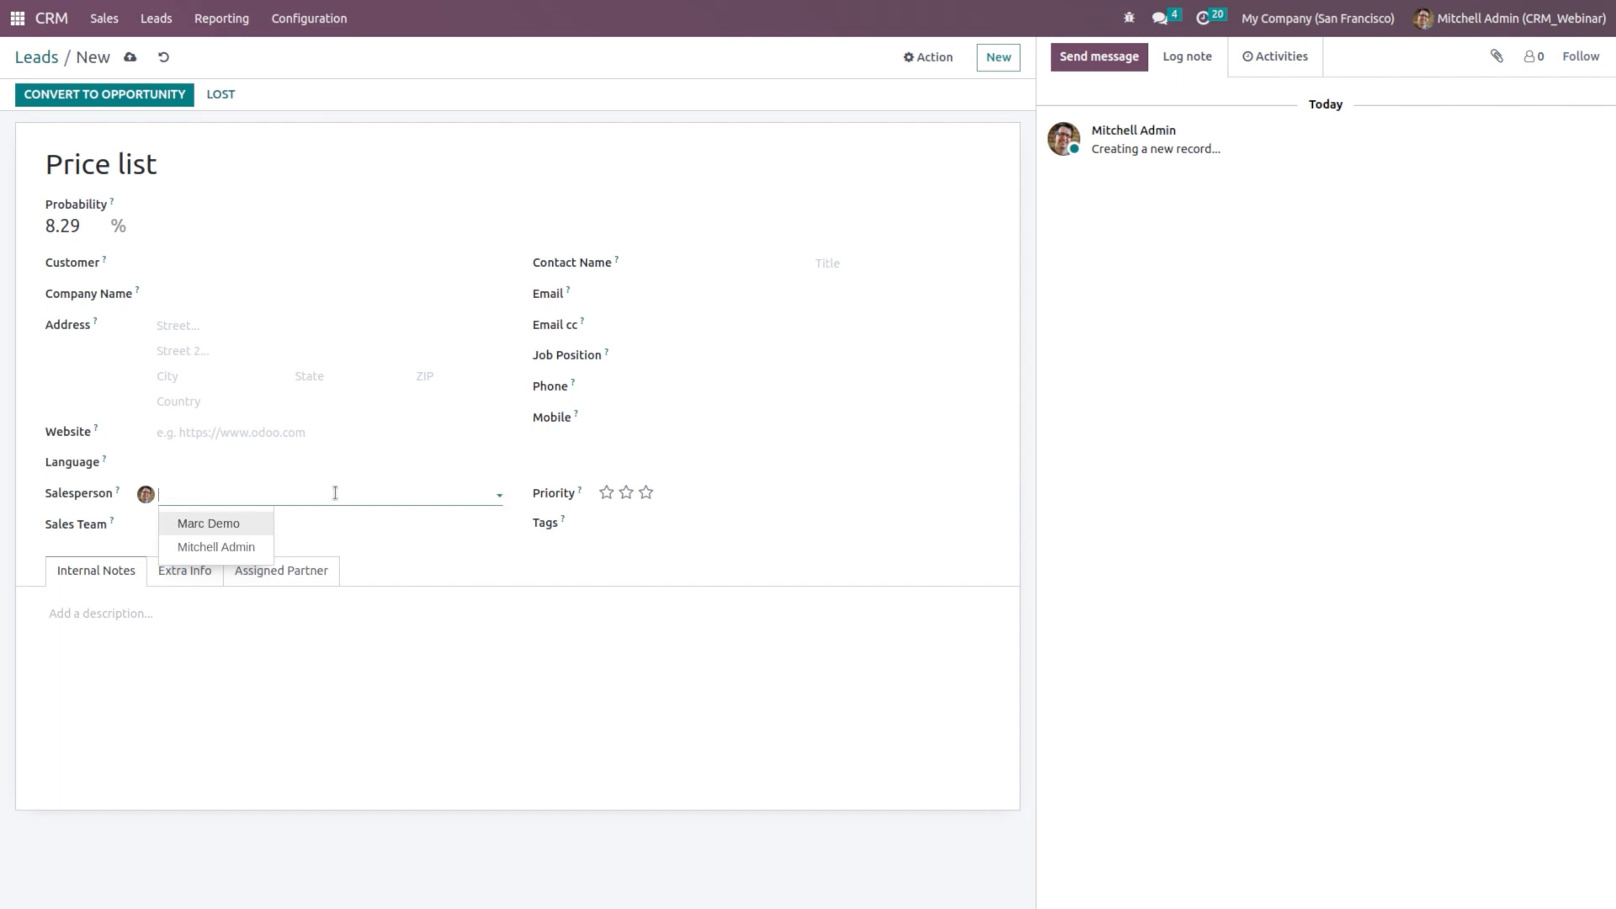
Step: Set country United Arab Emirates and language English (US), save, and return to Sales Teams
click(211, 400)
text(arab)
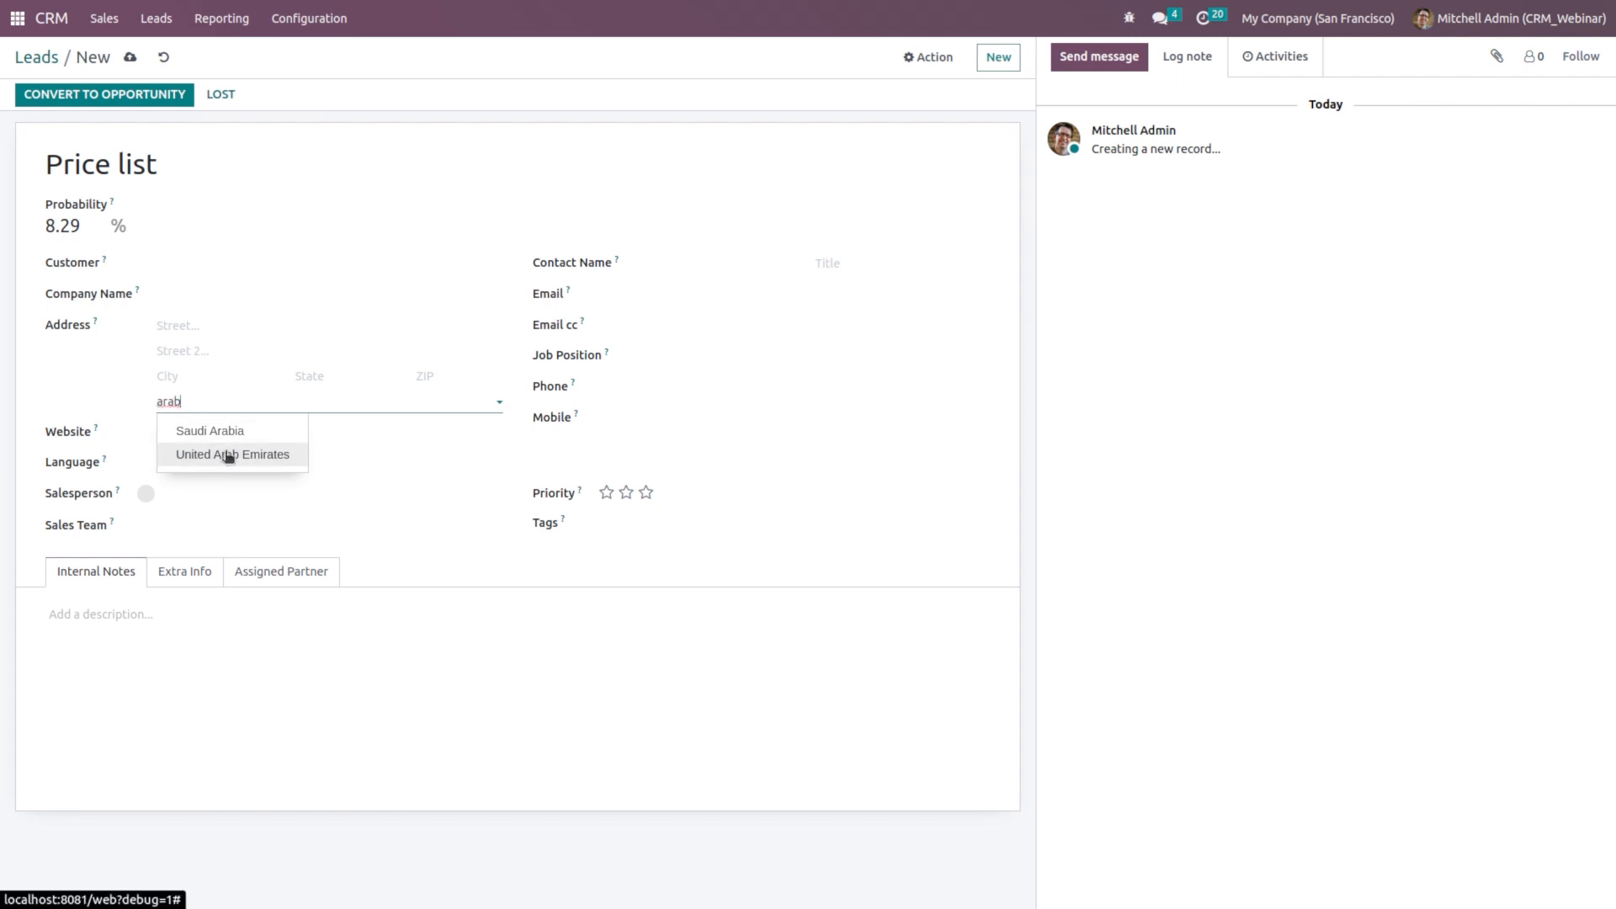
click(229, 455)
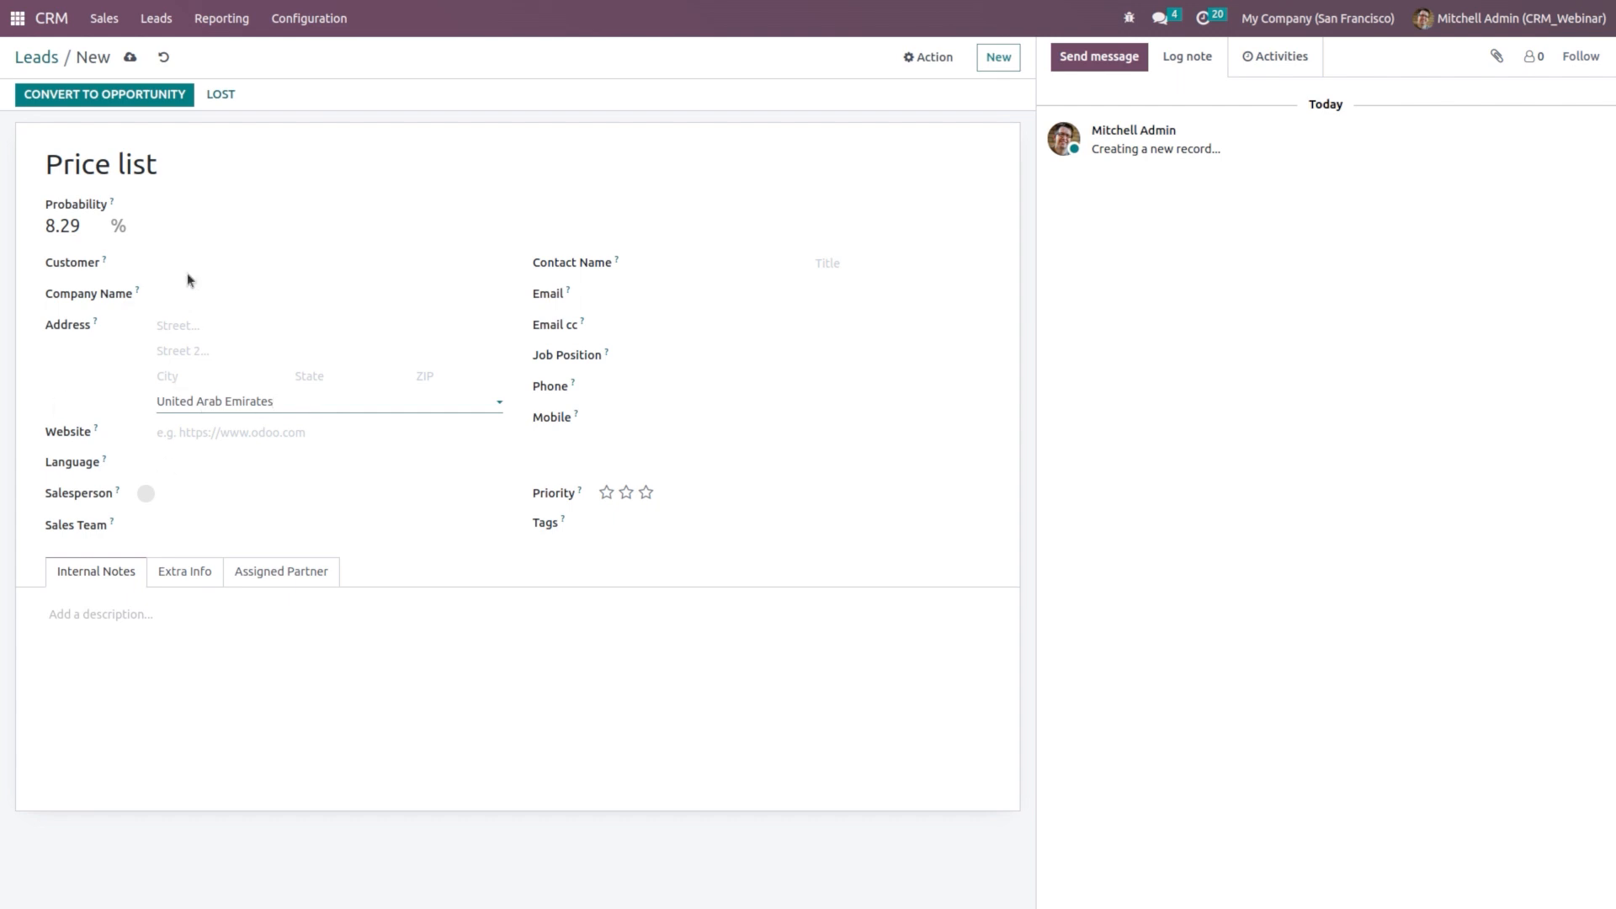
click(192, 456)
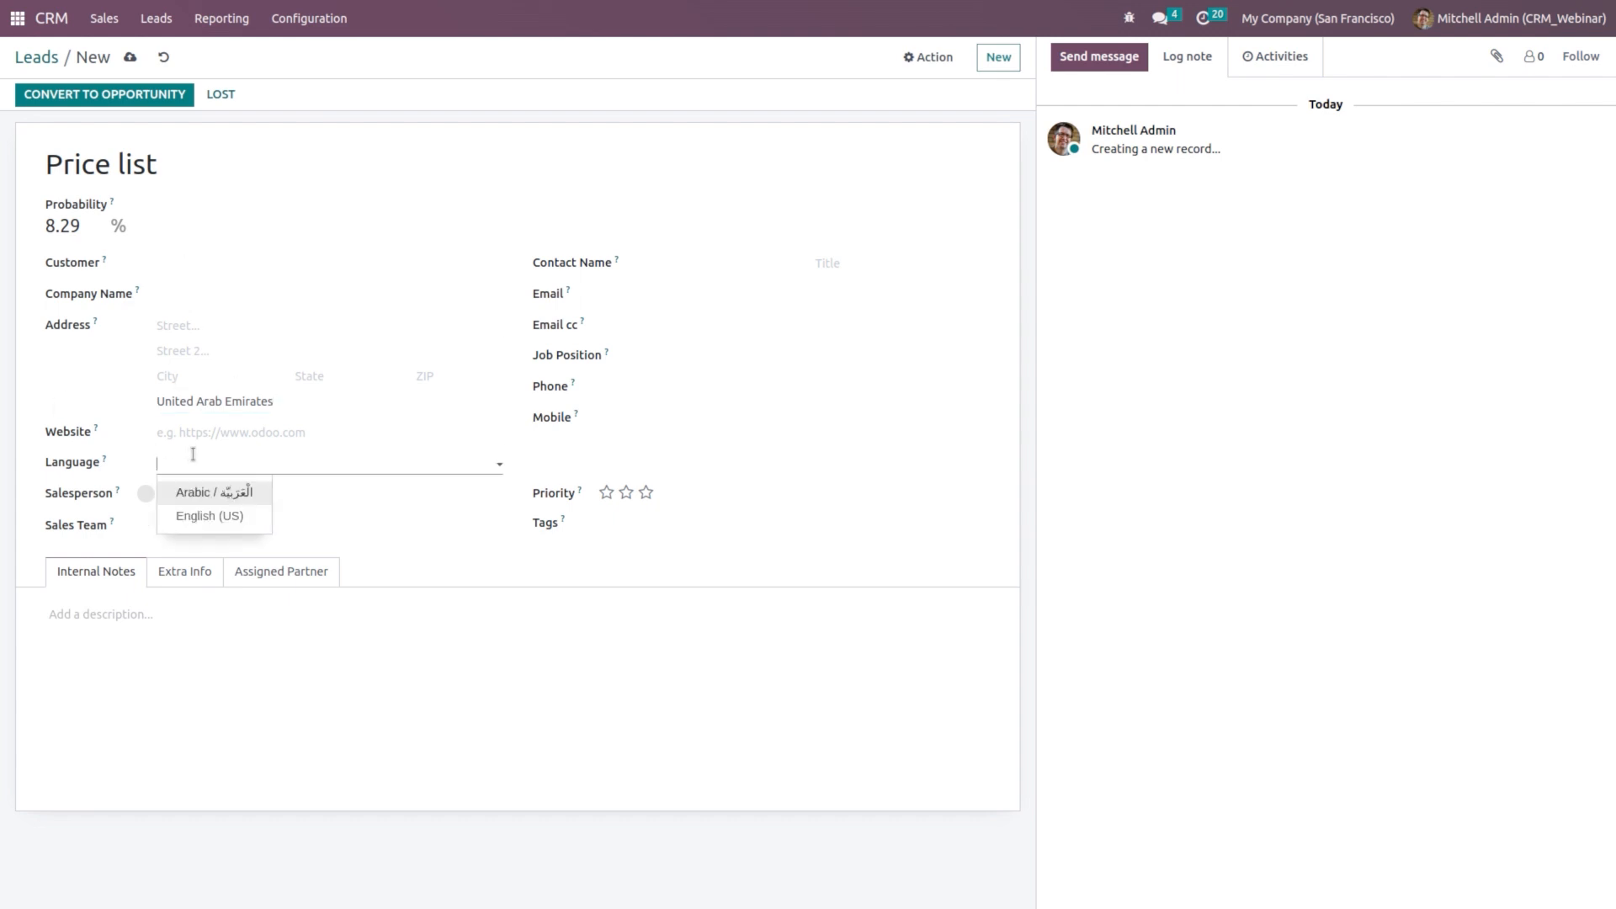
click(209, 516)
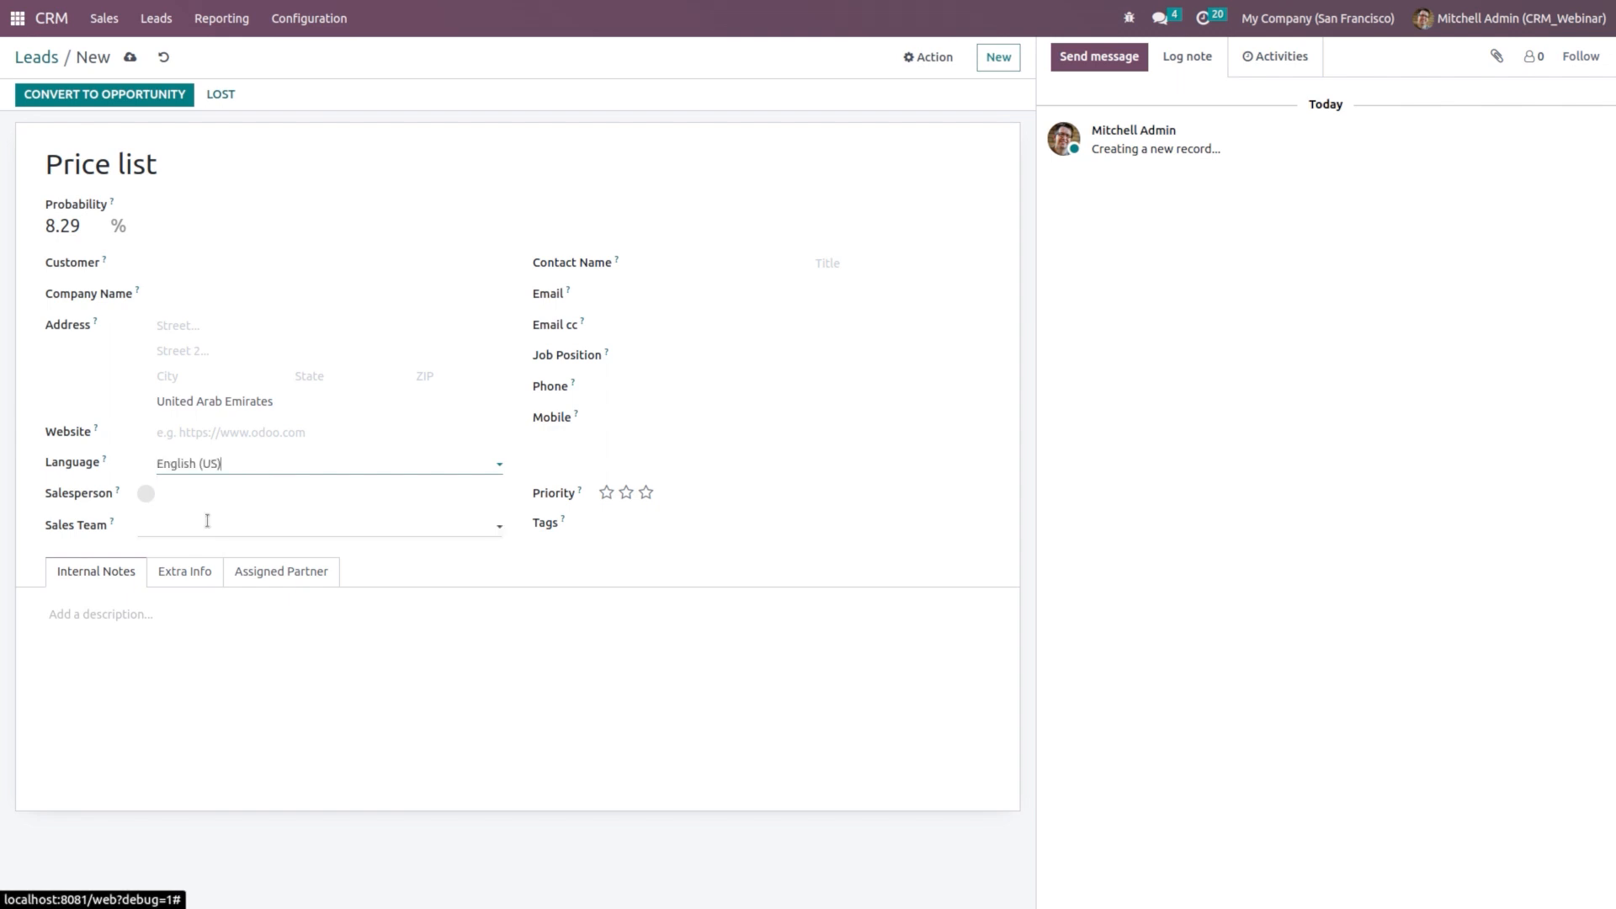
click(129, 56)
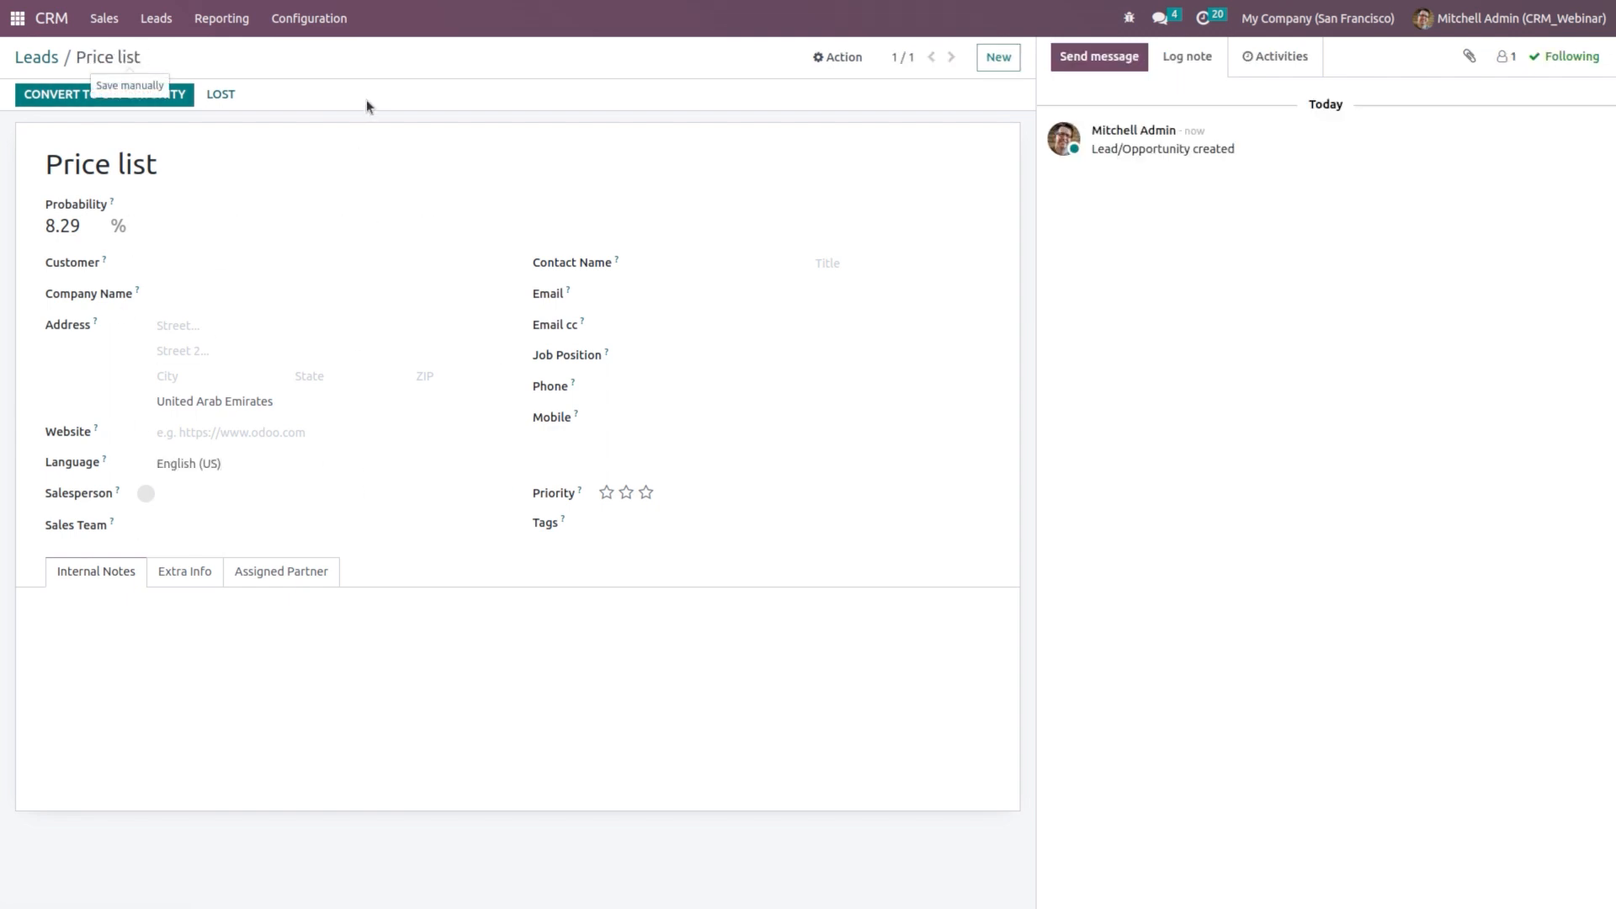
click(318, 13)
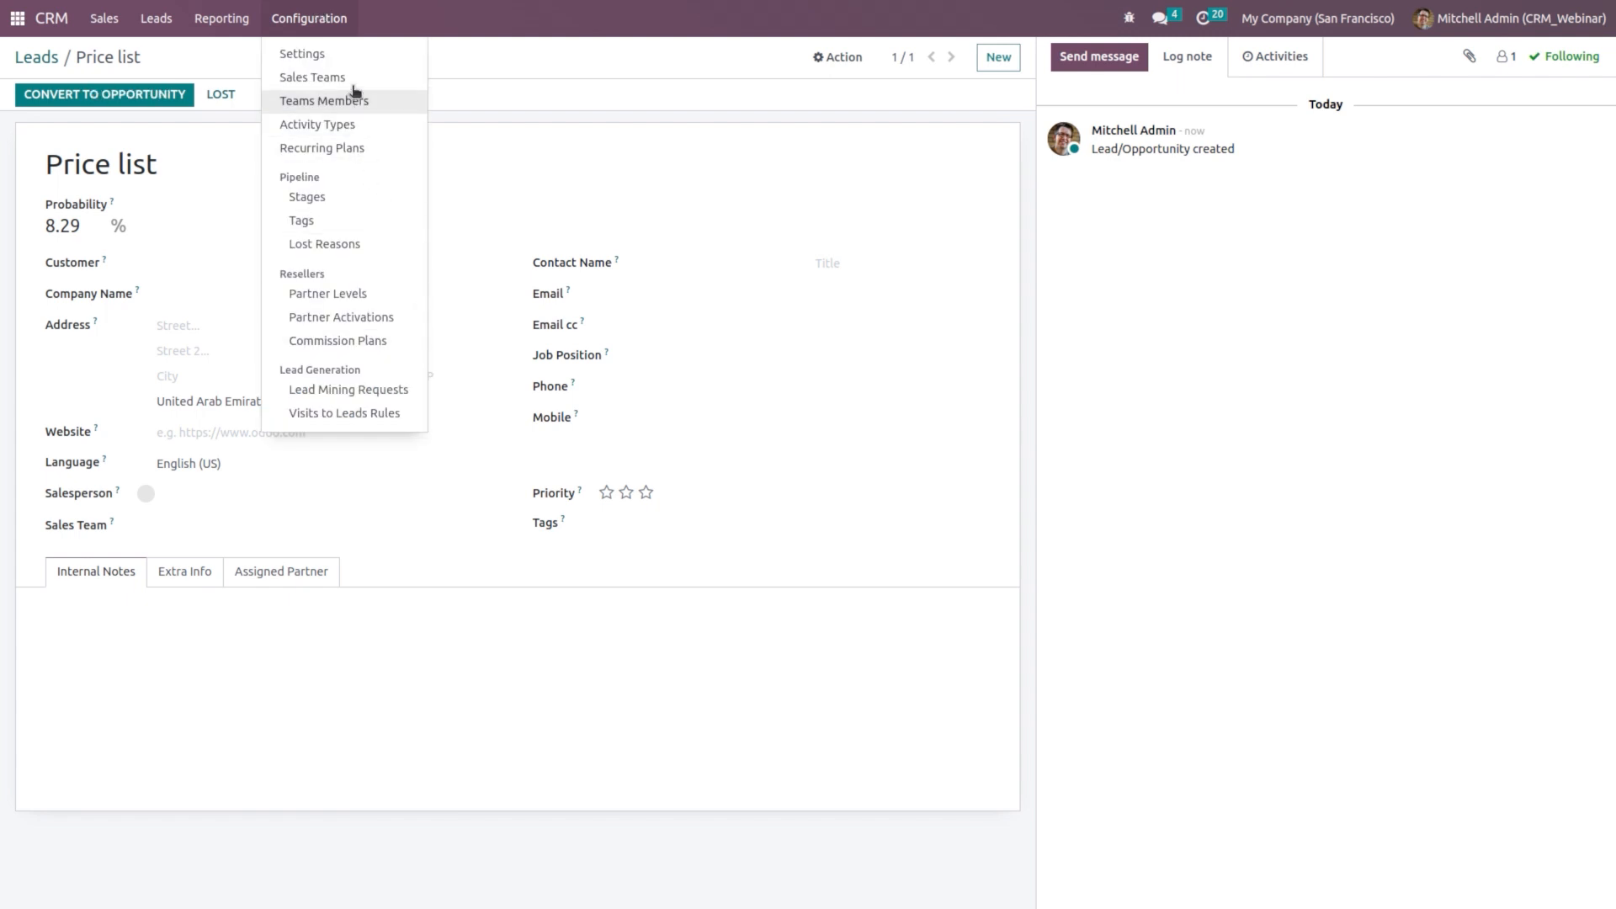
click(348, 77)
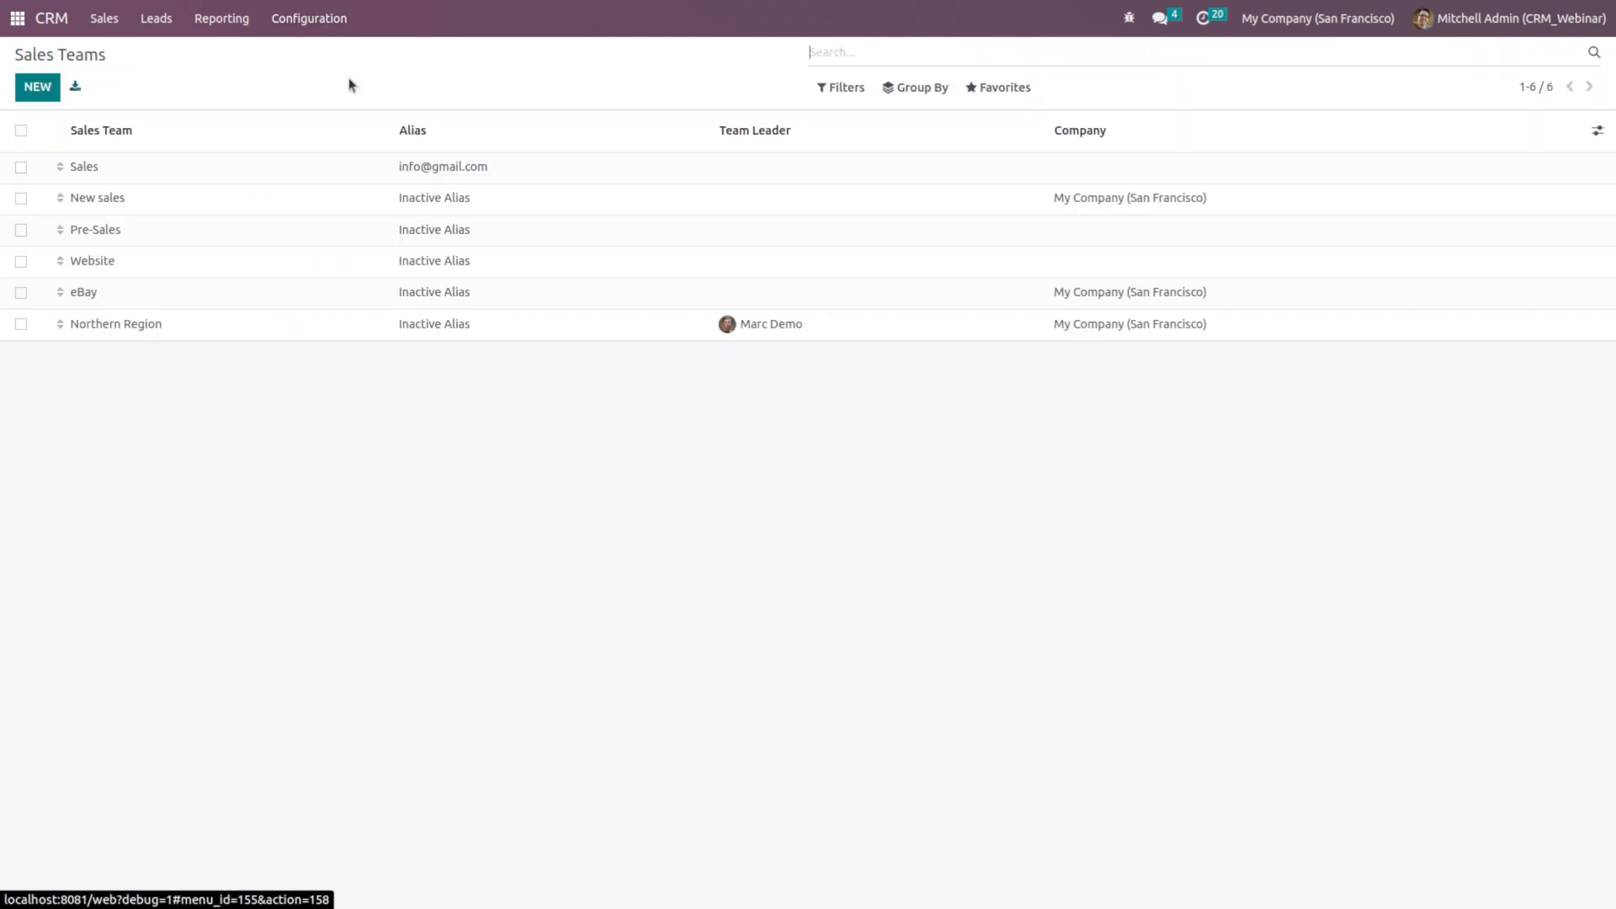
Step: Open the New sales team and review its 2 leads matching the UAE rule
click(290, 202)
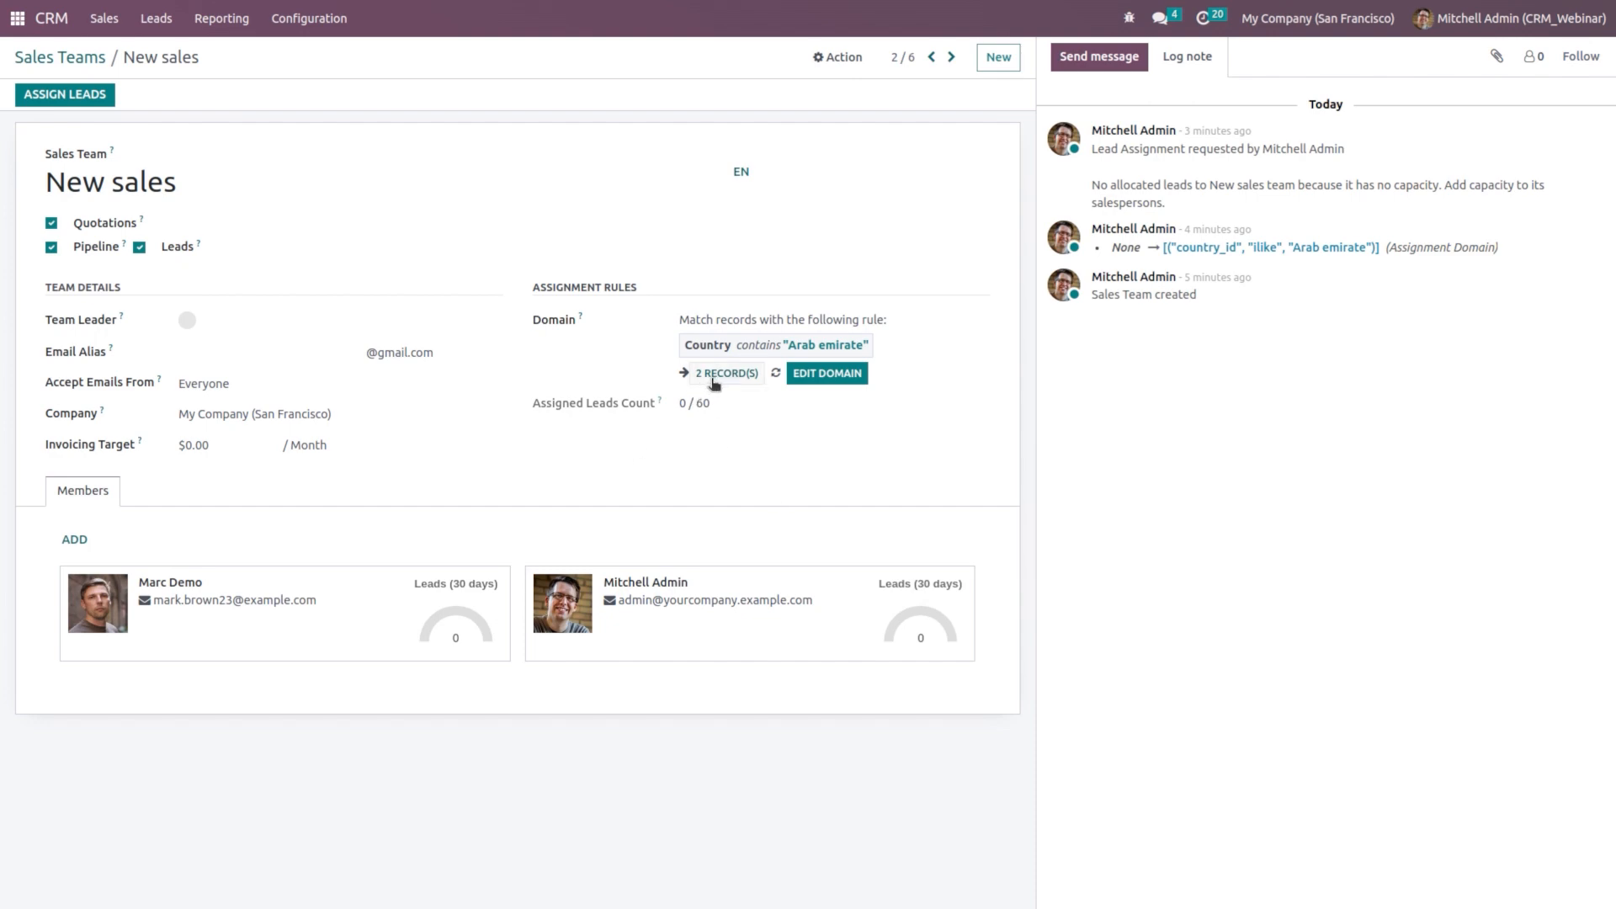
click(712, 379)
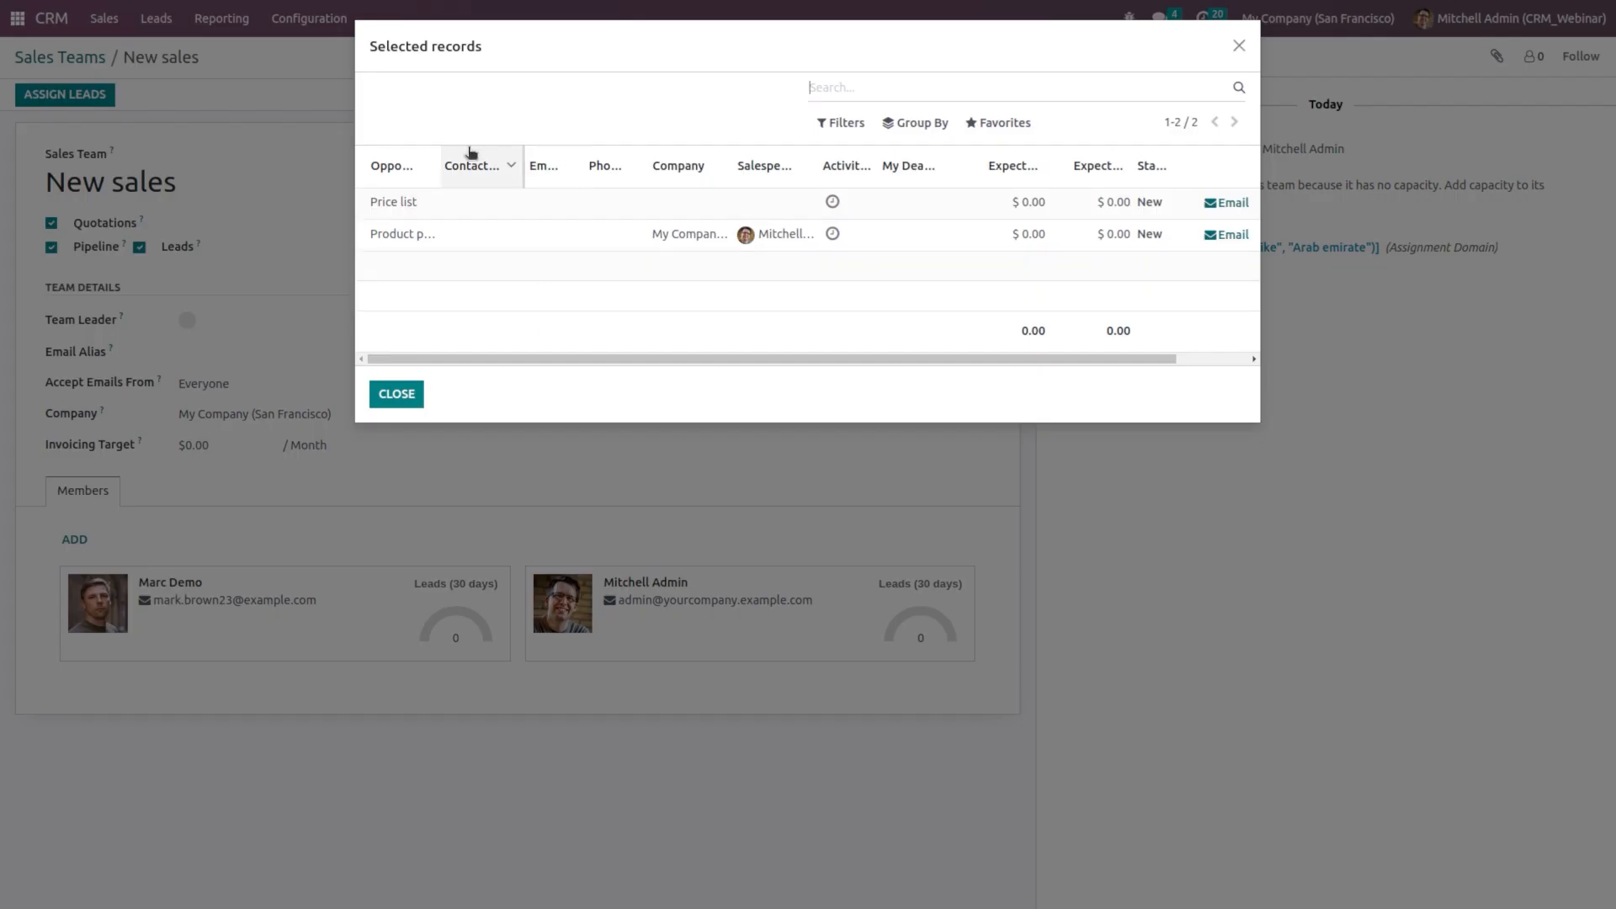
drag(438, 158, 498, 151)
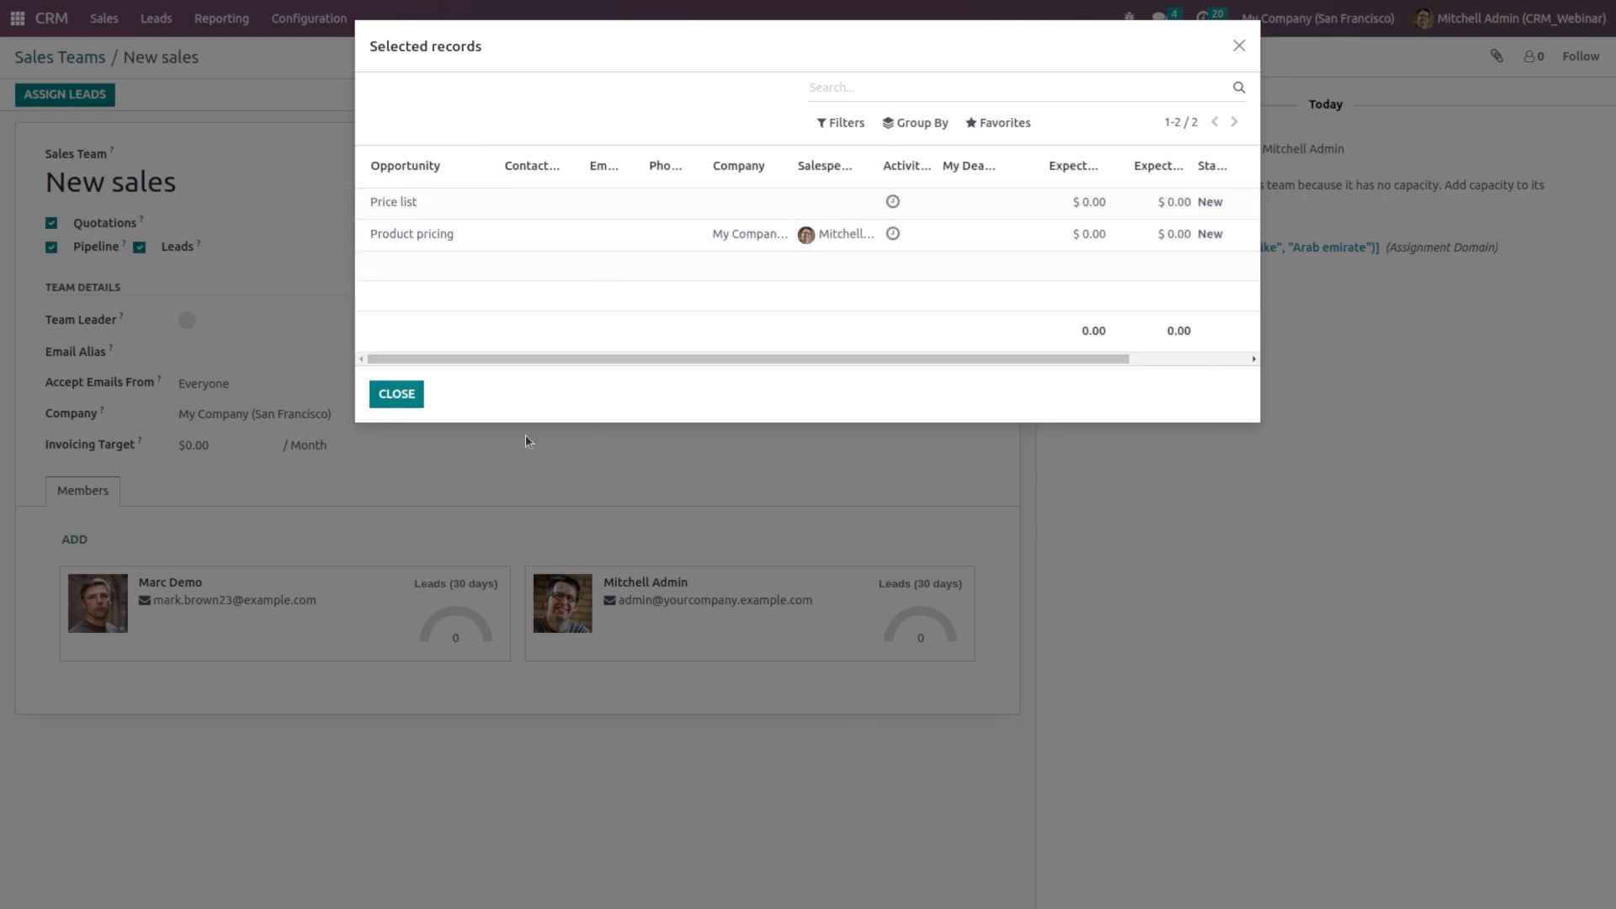
click(396, 394)
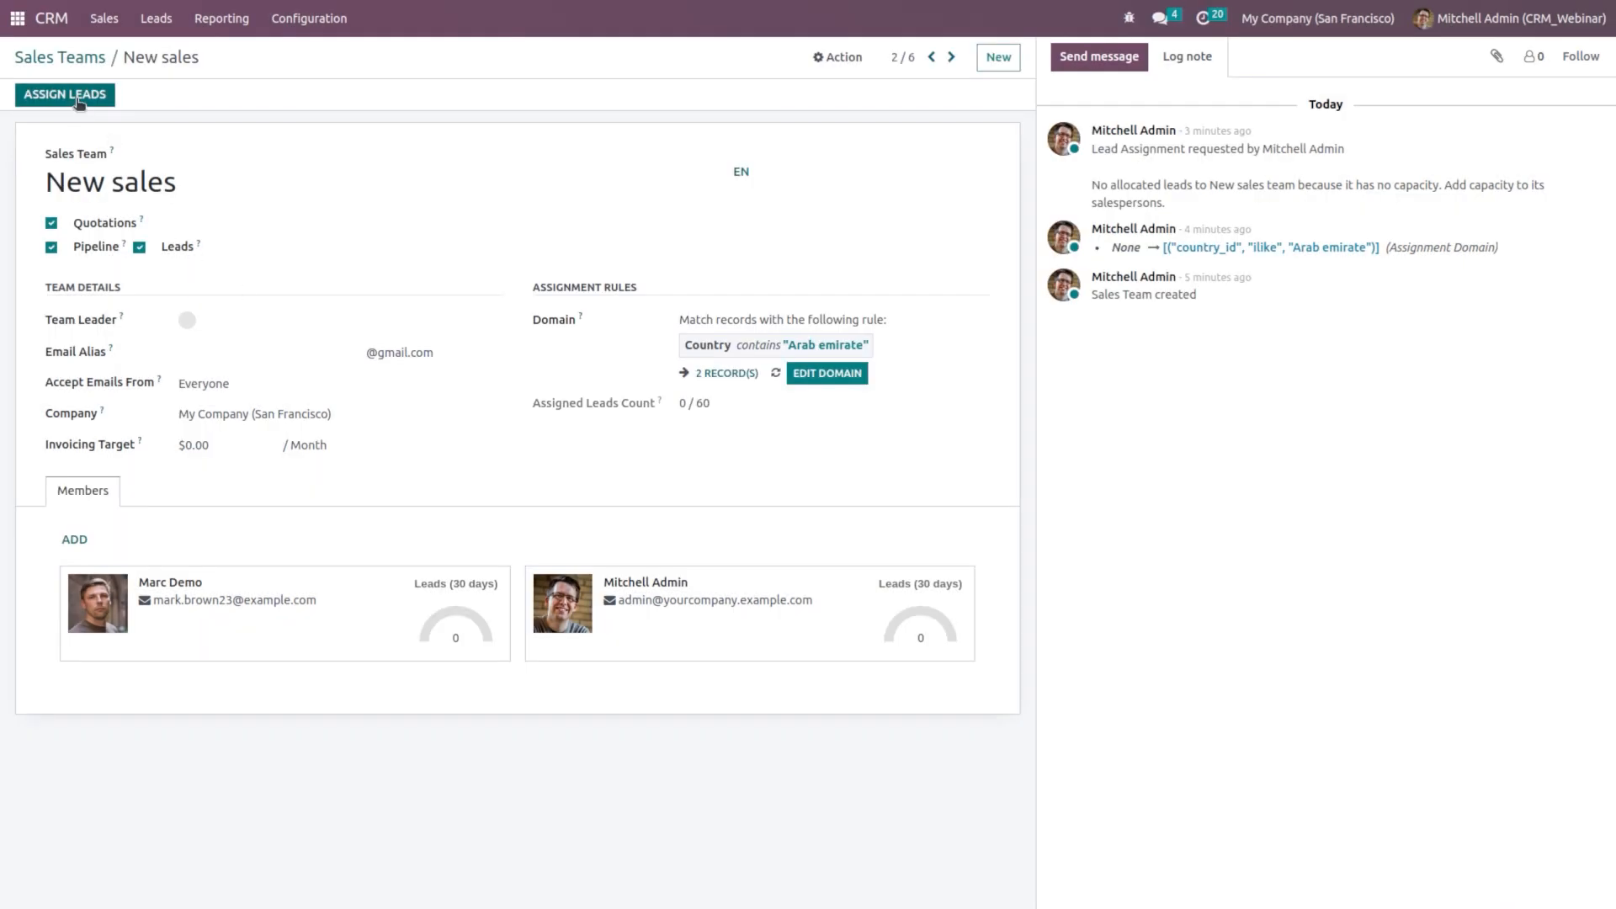
Step: Assign leads for the New sales team and confirm the English-speaking member received one
click(78, 99)
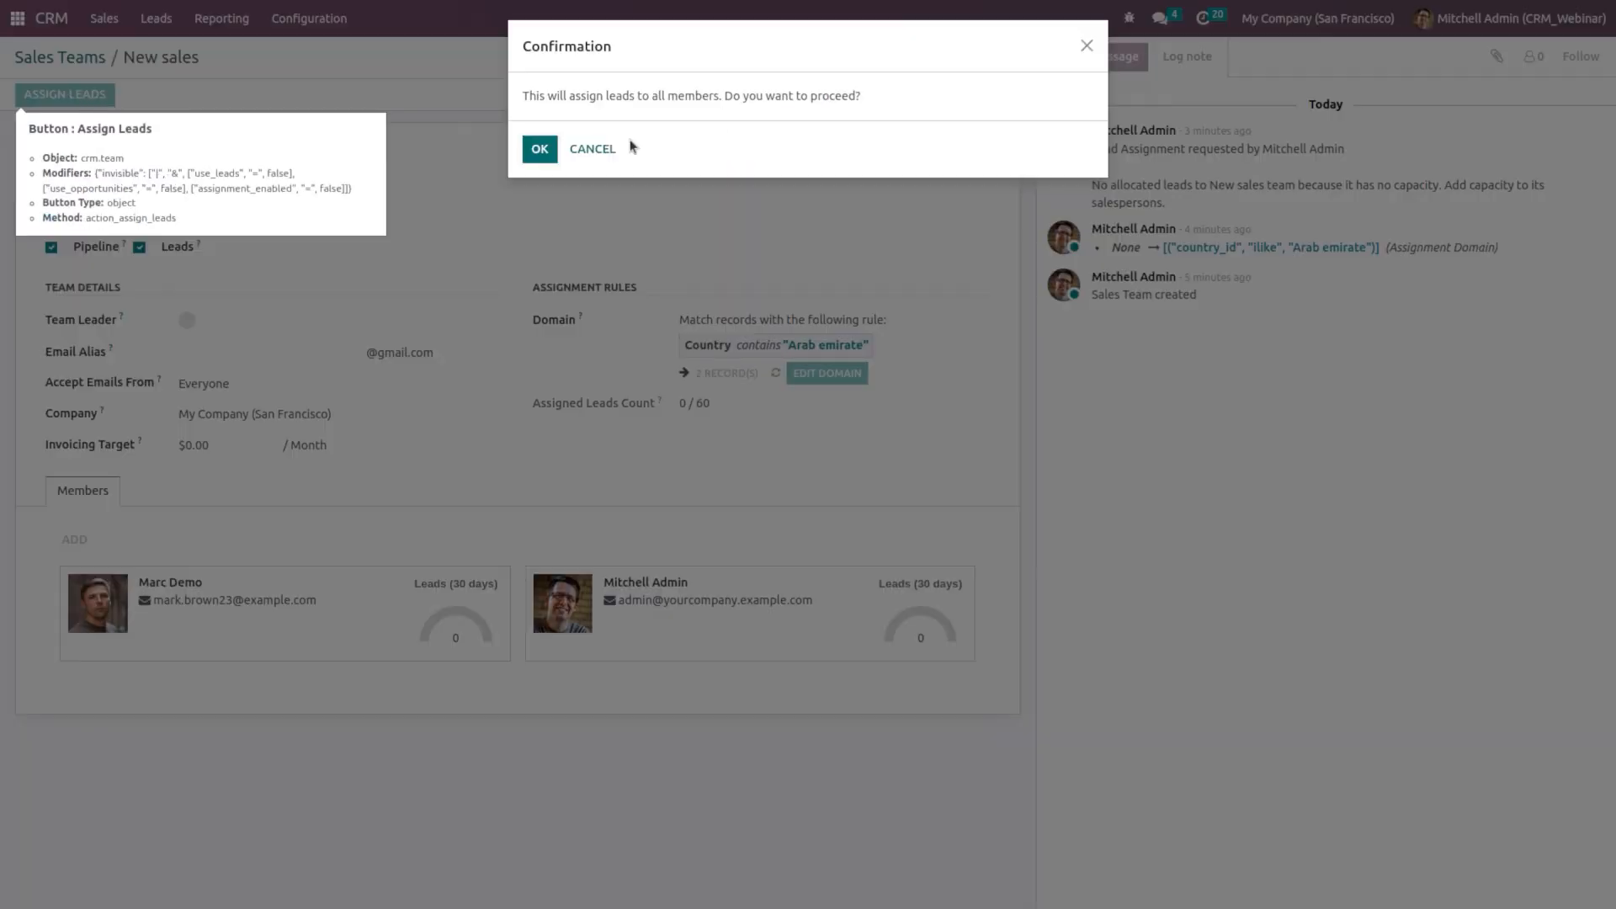
click(539, 154)
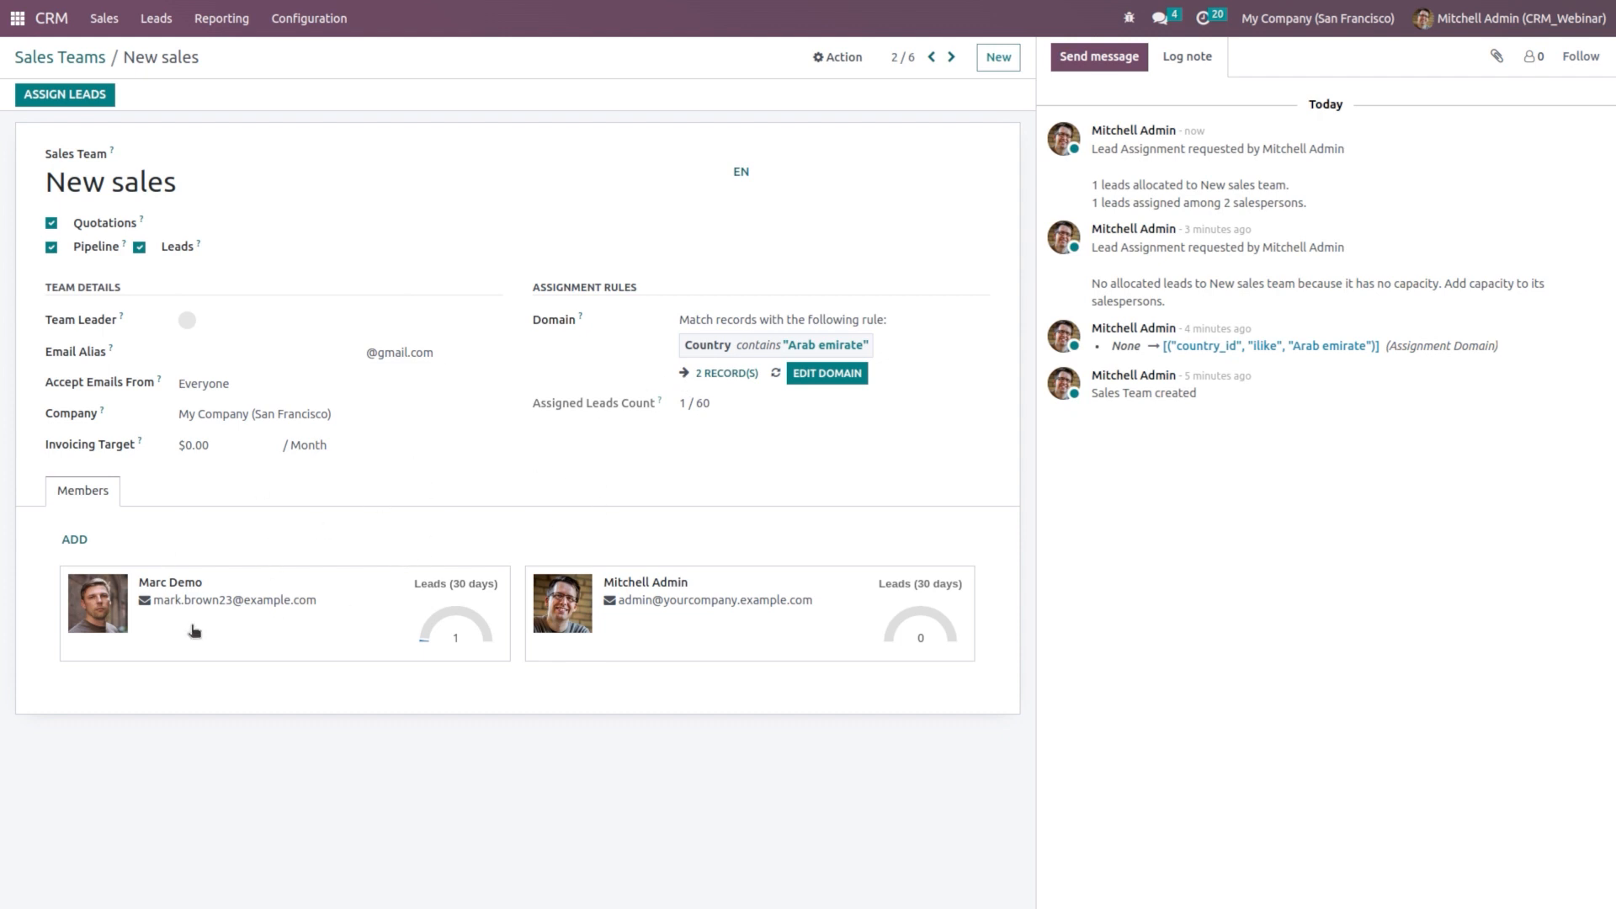
click(364, 634)
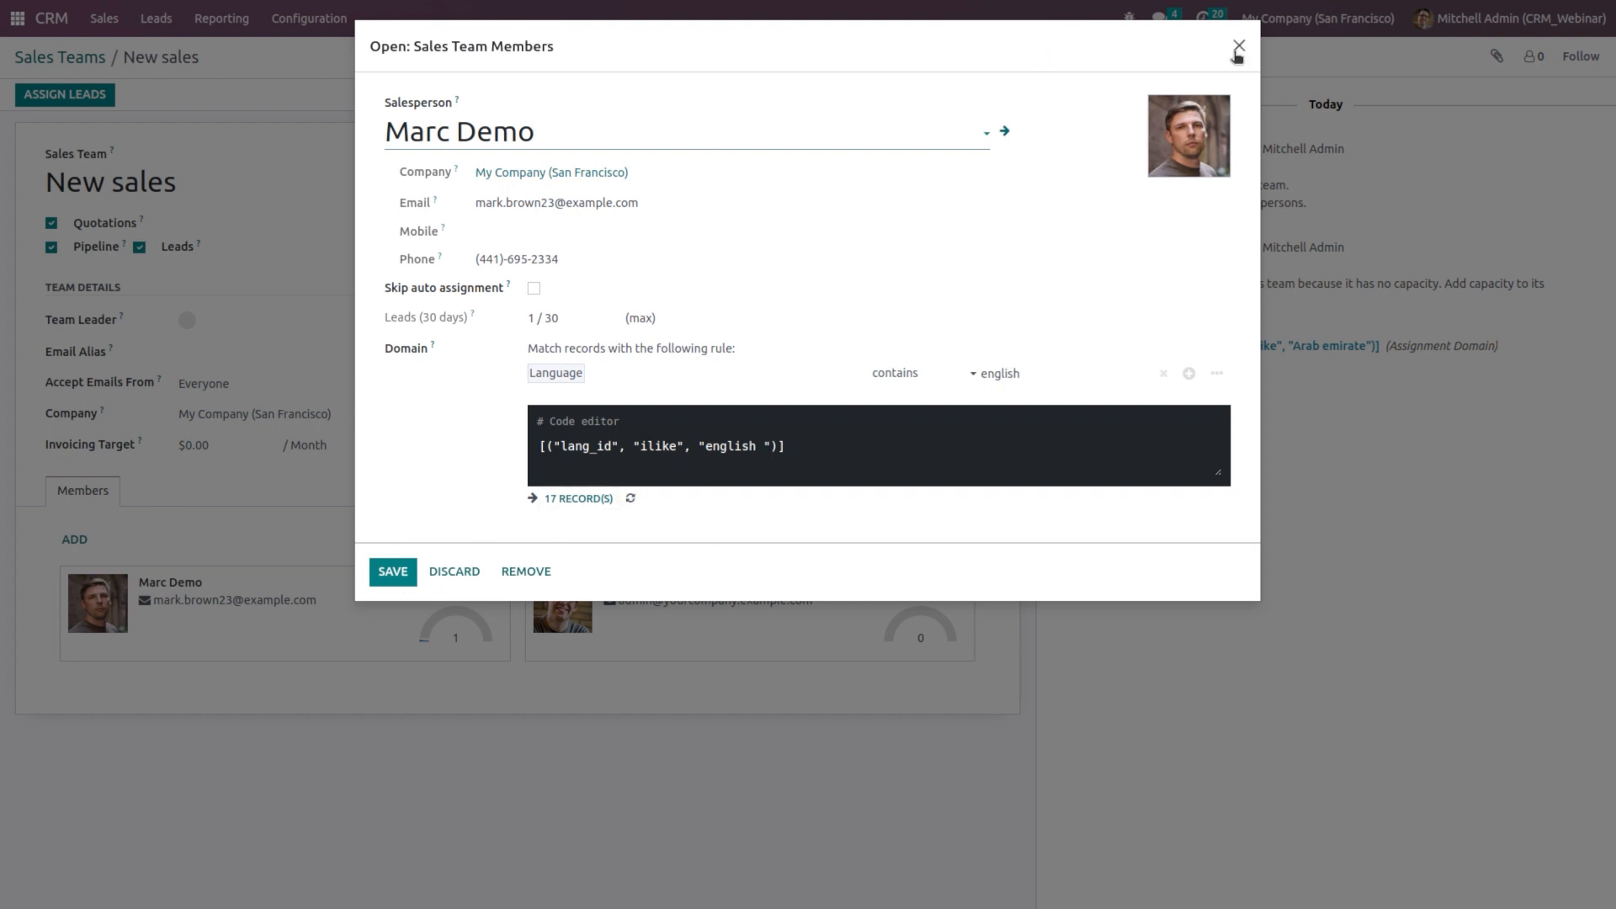
click(1238, 46)
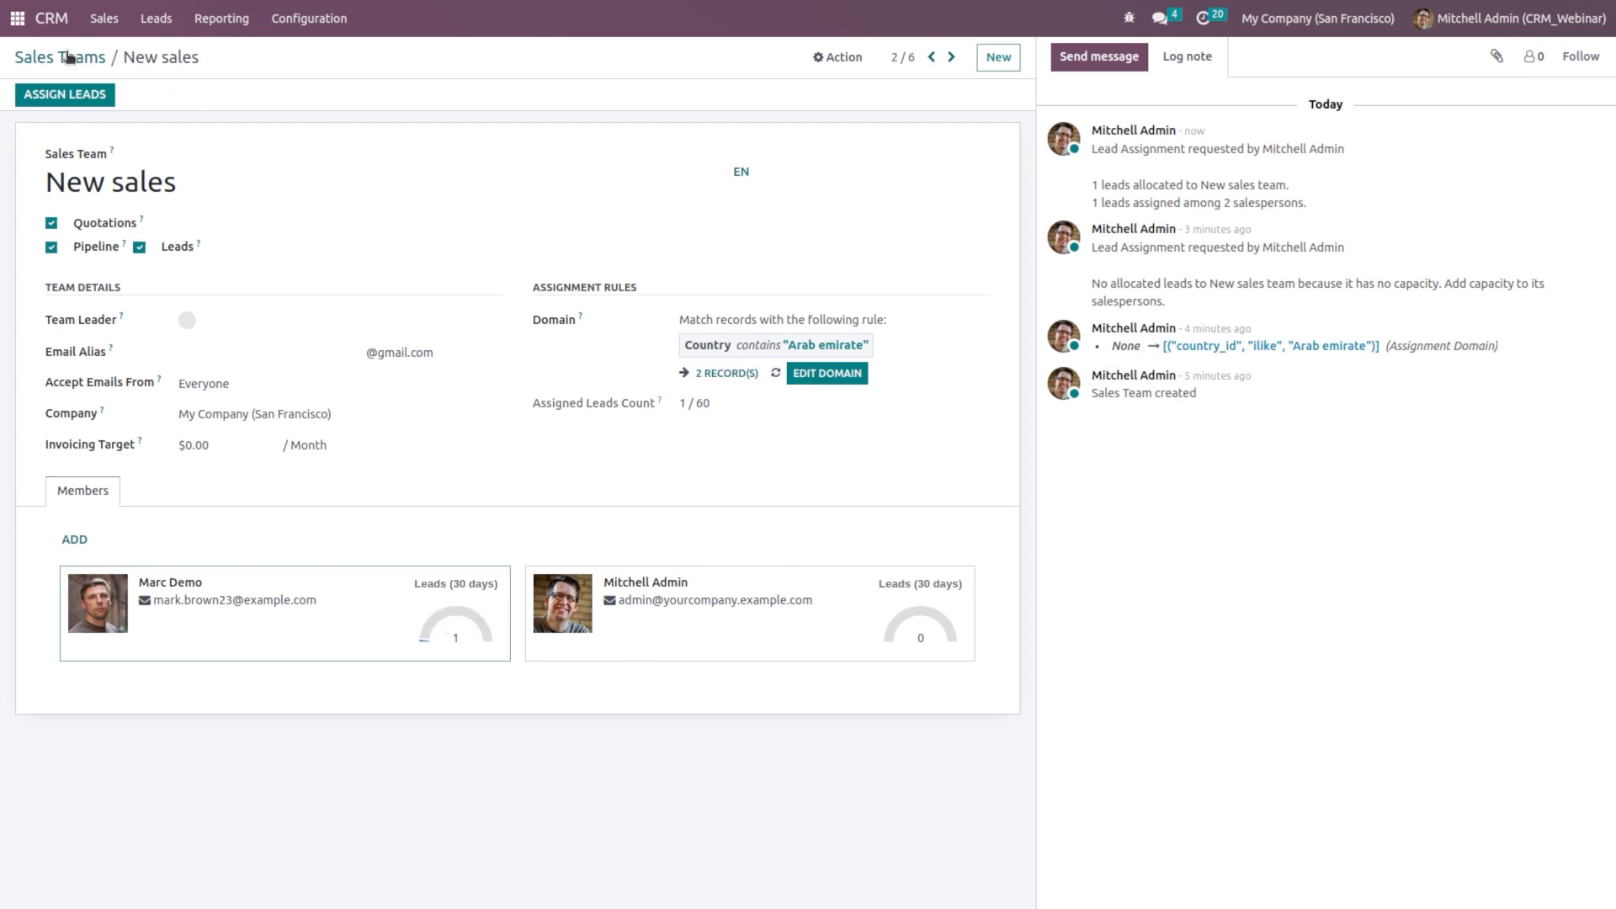
click(150, 23)
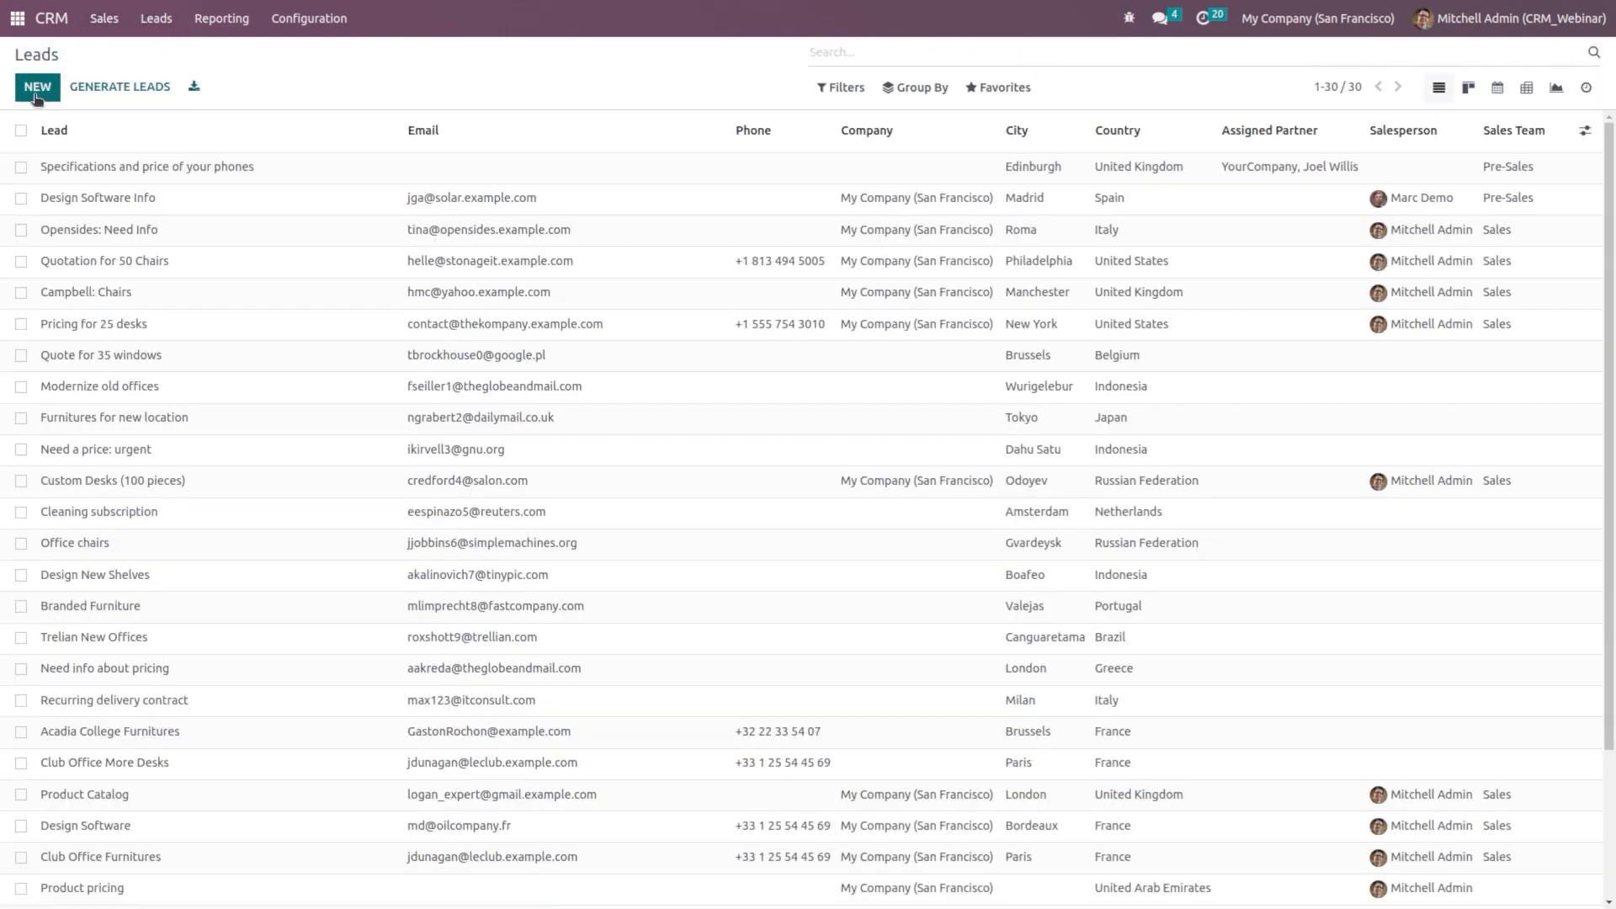
Step: Create a 'Send the variants' lead with a company name, country United Arab Emirates, language Arabic
click(36, 95)
text(Send the)
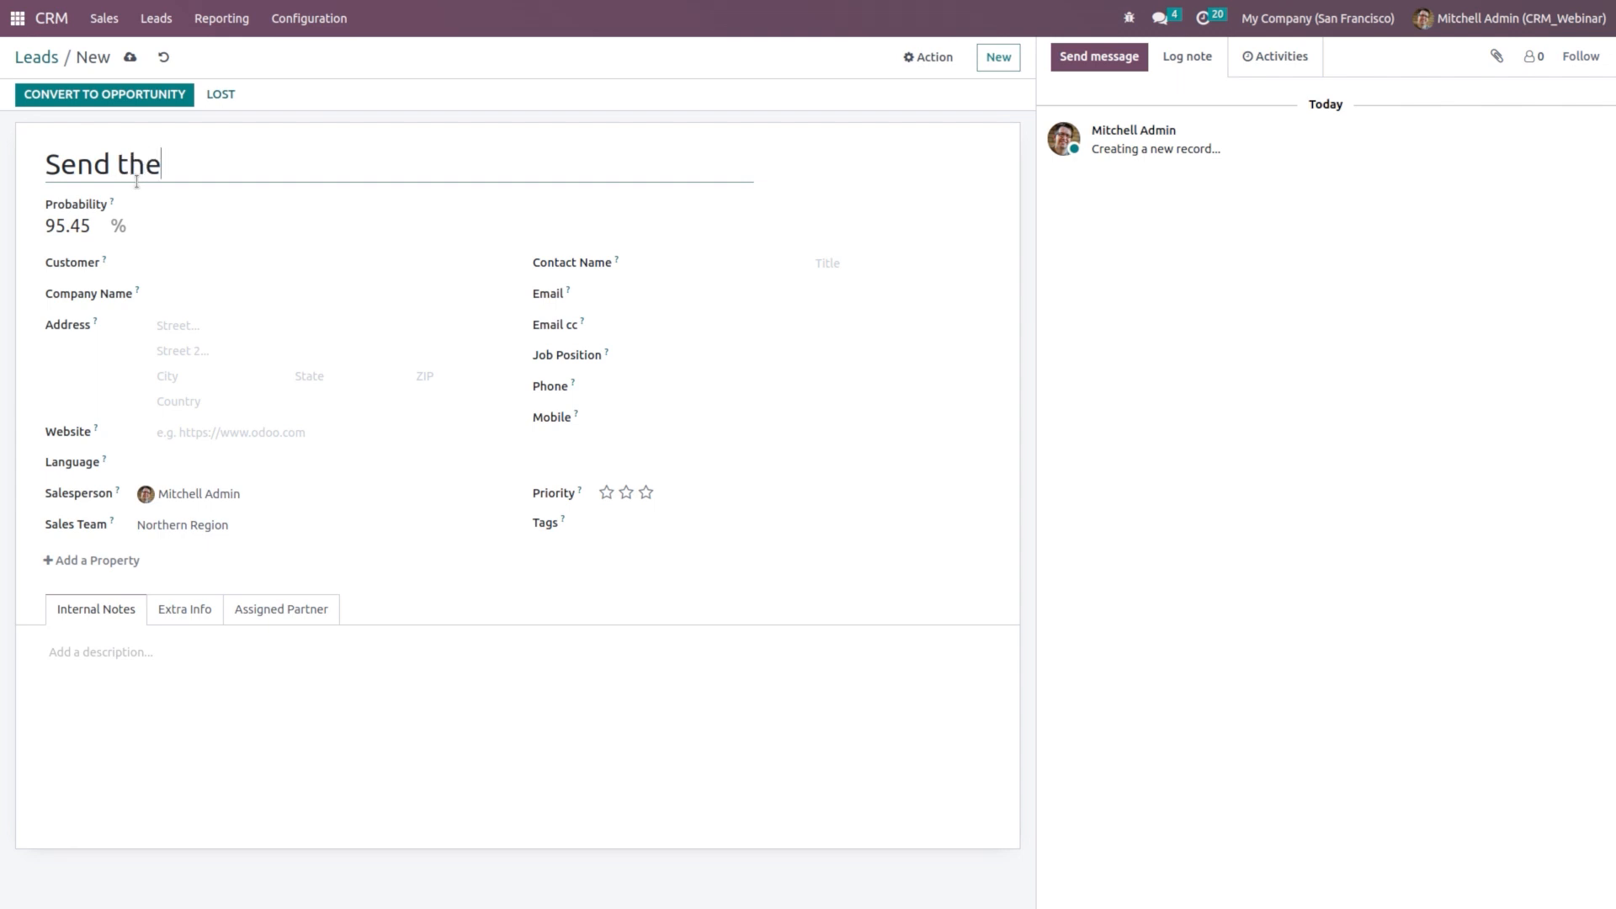
text( variants)
click(255, 300)
click(245, 402)
text(u)
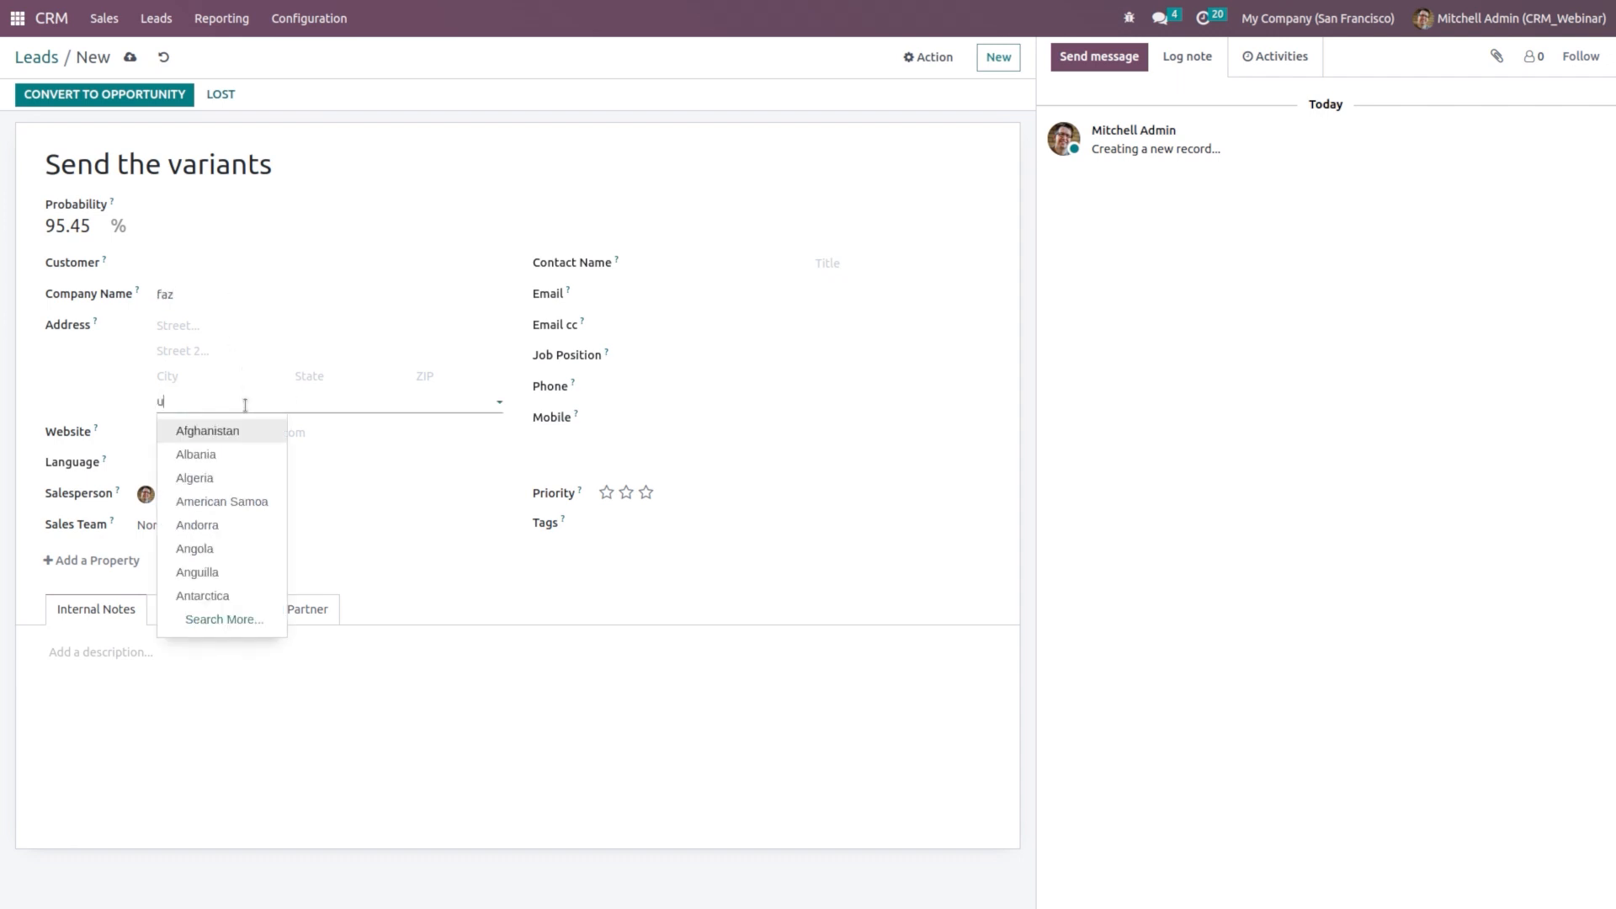
text(nited)
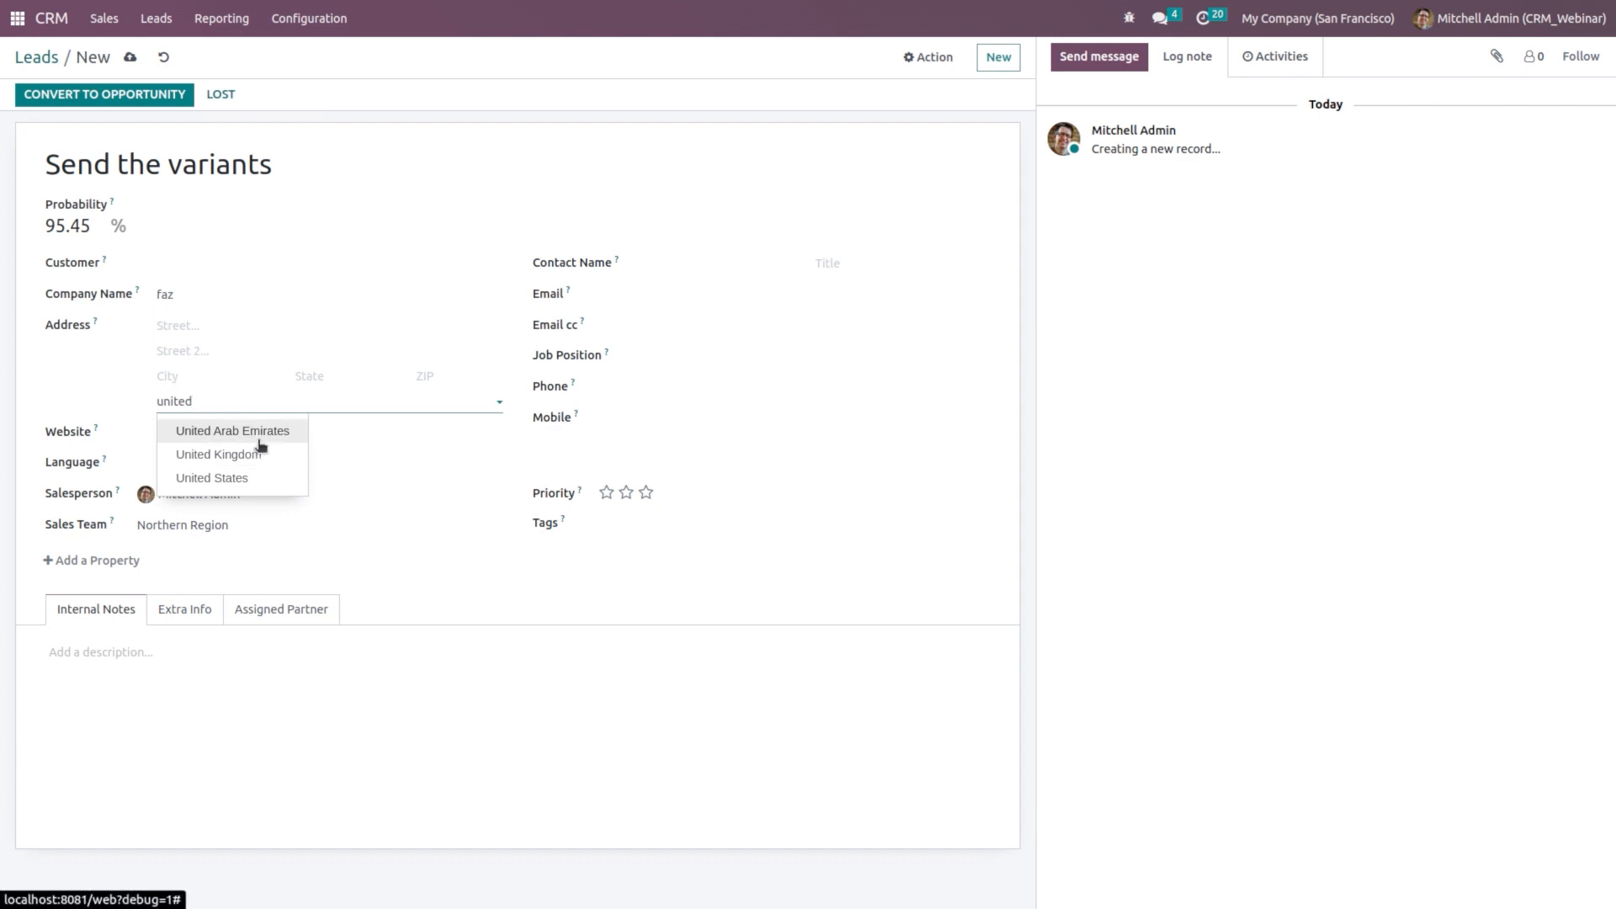
key(Return)
click(241, 469)
click(247, 496)
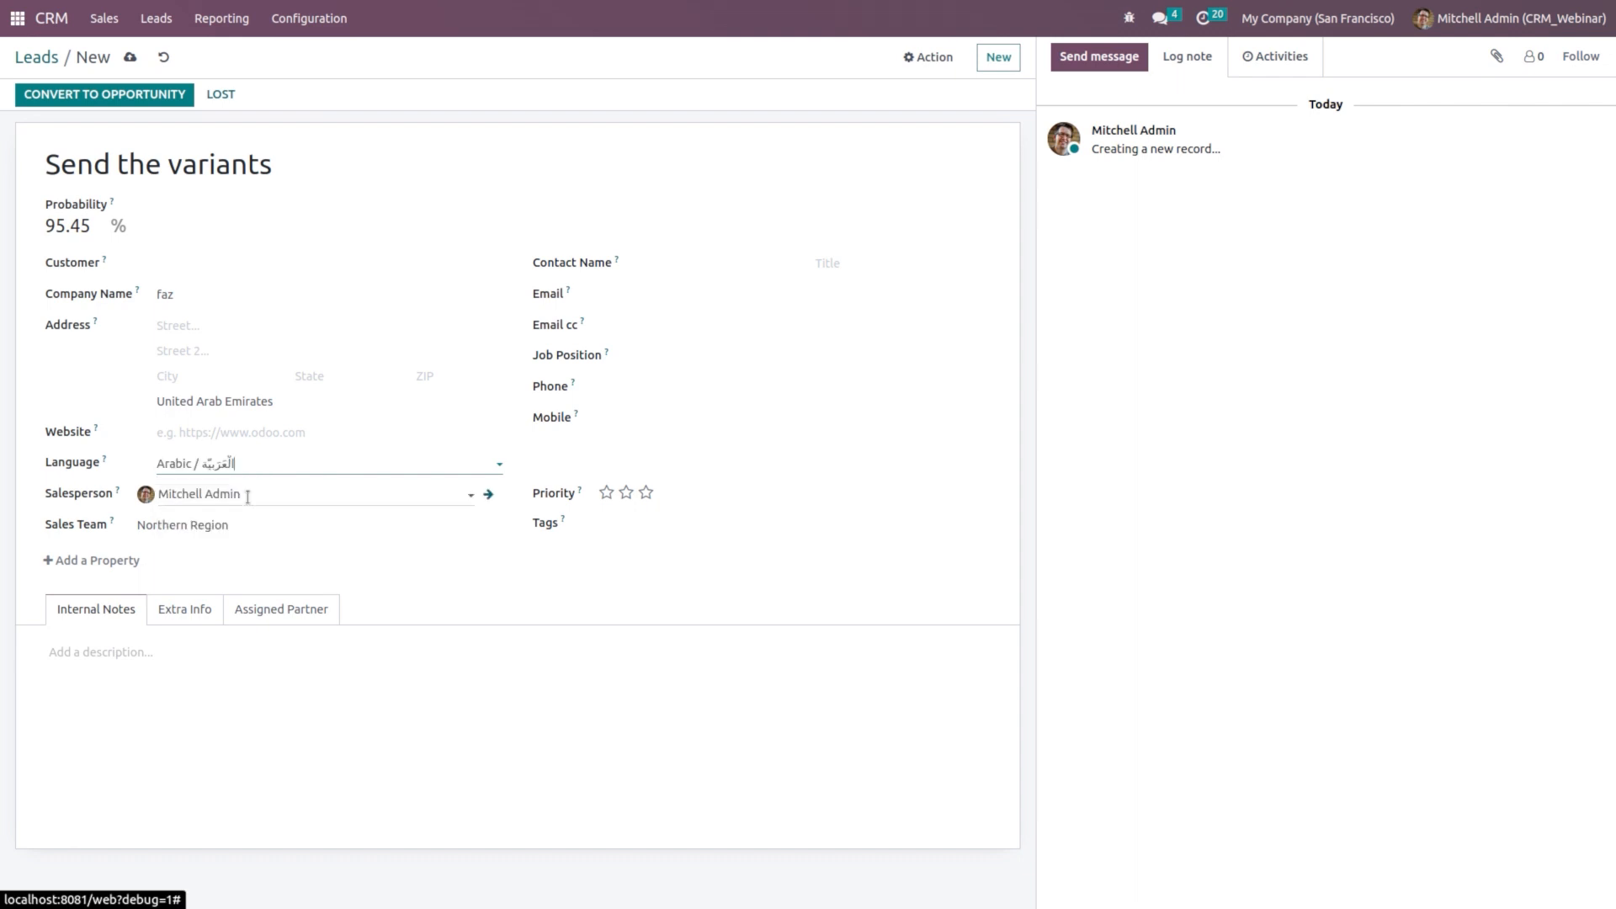
Step: Clear the lead's salesperson and Northern Region team, save it unassigned, and open Sales Teams
click(267, 494)
key(BackSpace)
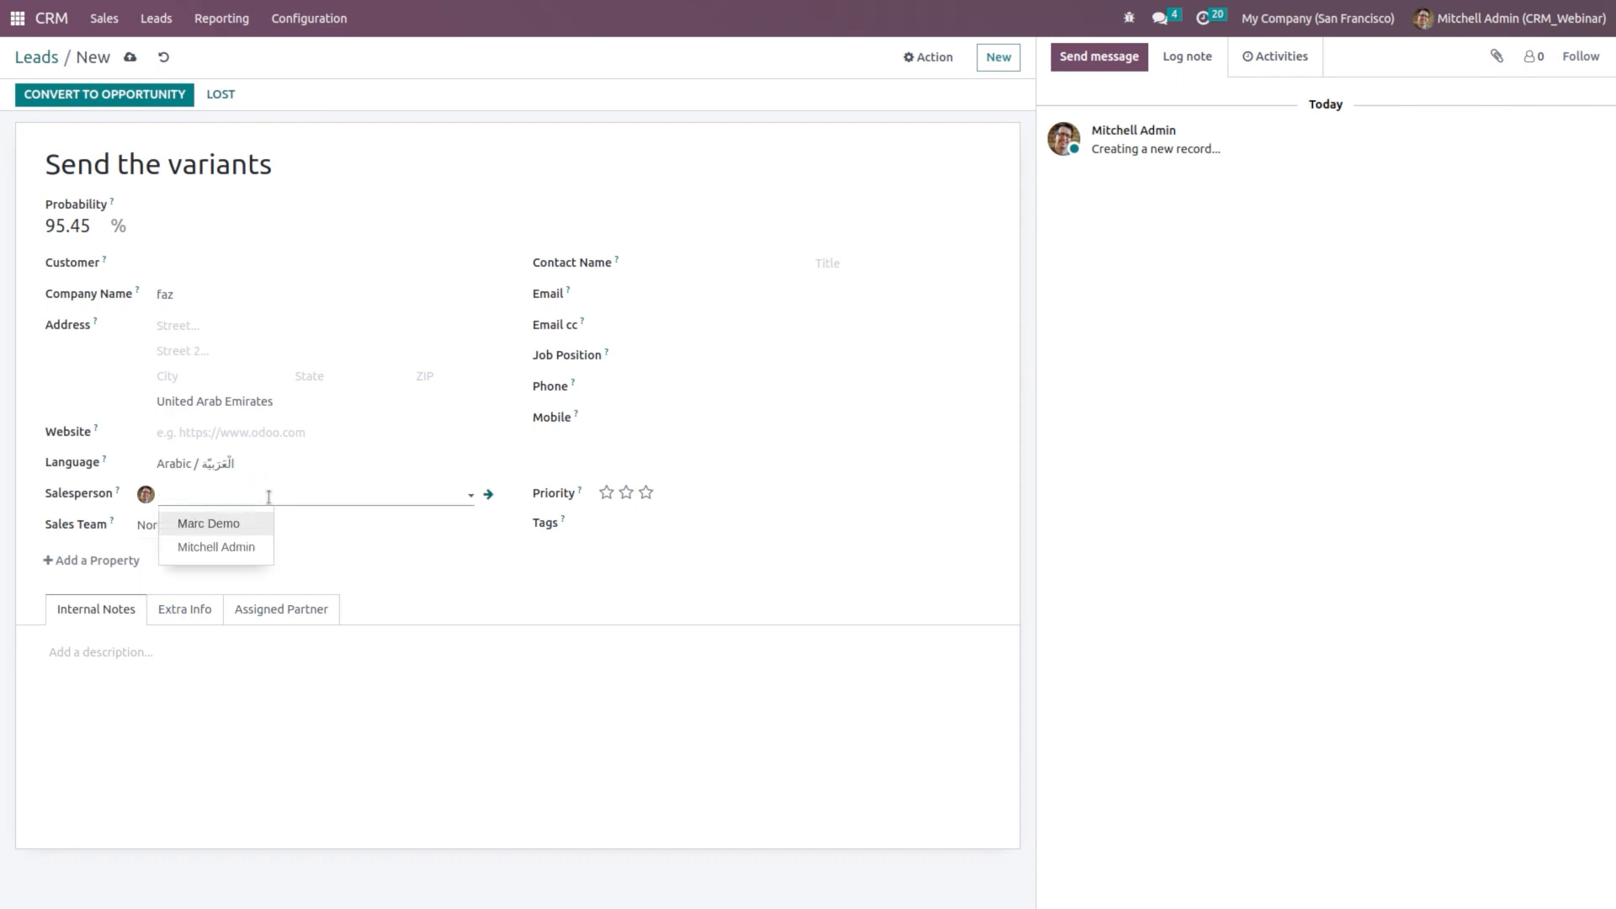
click(351, 518)
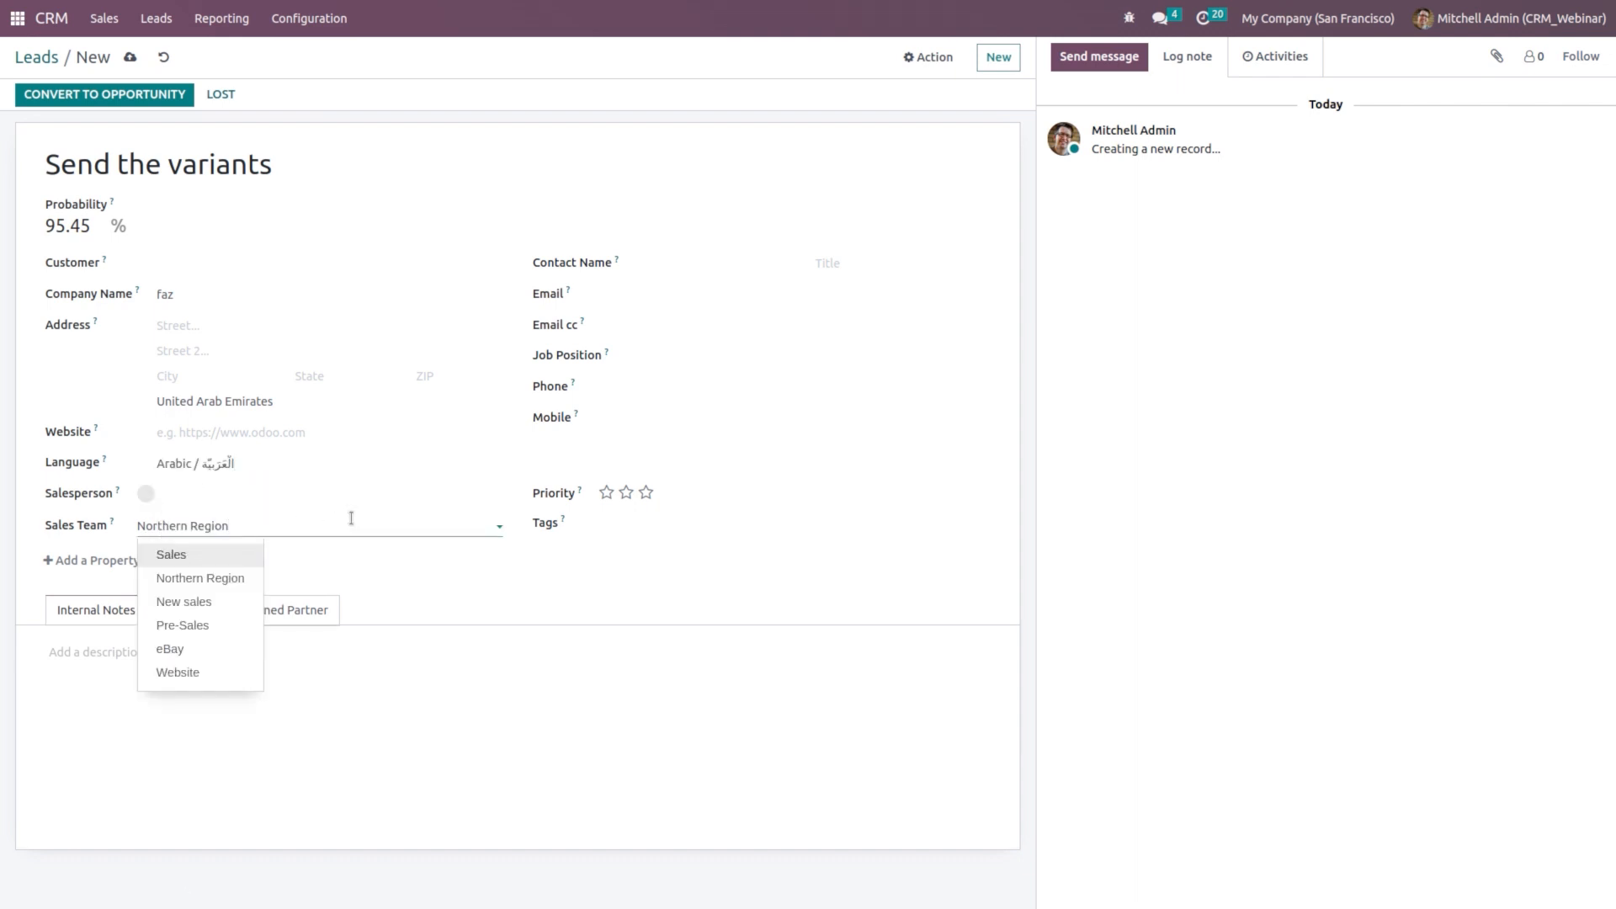
key(BackSpace)
key(BackSpace)
key(BackSpace)
key(BackSpace)
key(BackSpace)
key(BackSpace)
key(BackSpace)
key(BackSpace)
key(BackSpace)
key(BackSpace)
key(BackSpace)
key(BackSpace)
key(BackSpace)
key(BackSpace)
key(BackSpace)
click(586, 589)
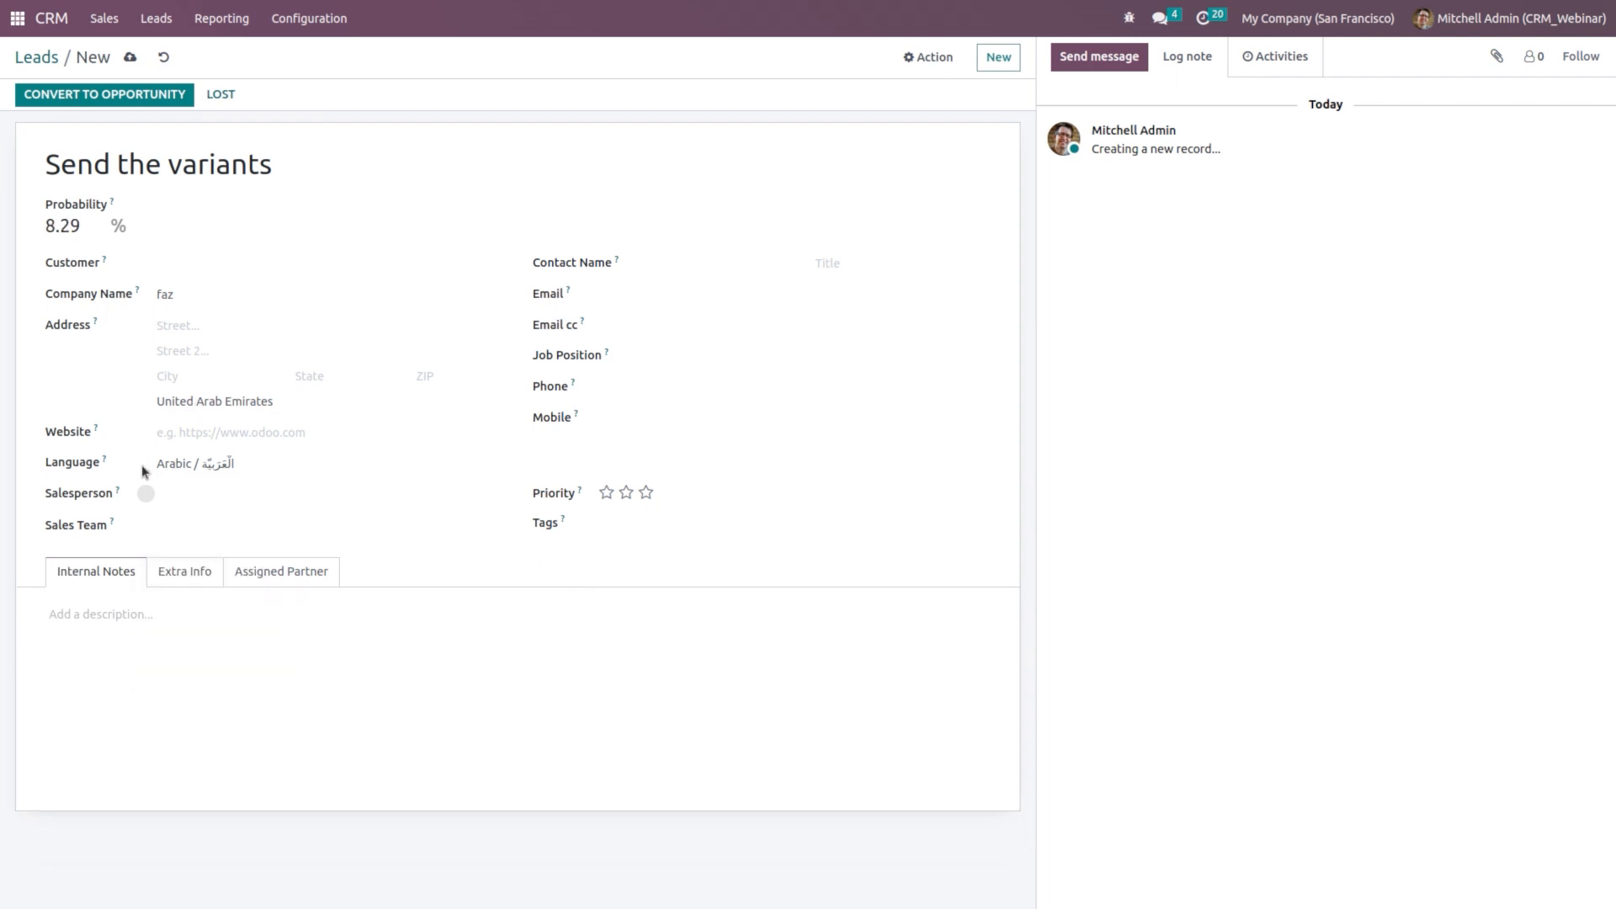
click(129, 58)
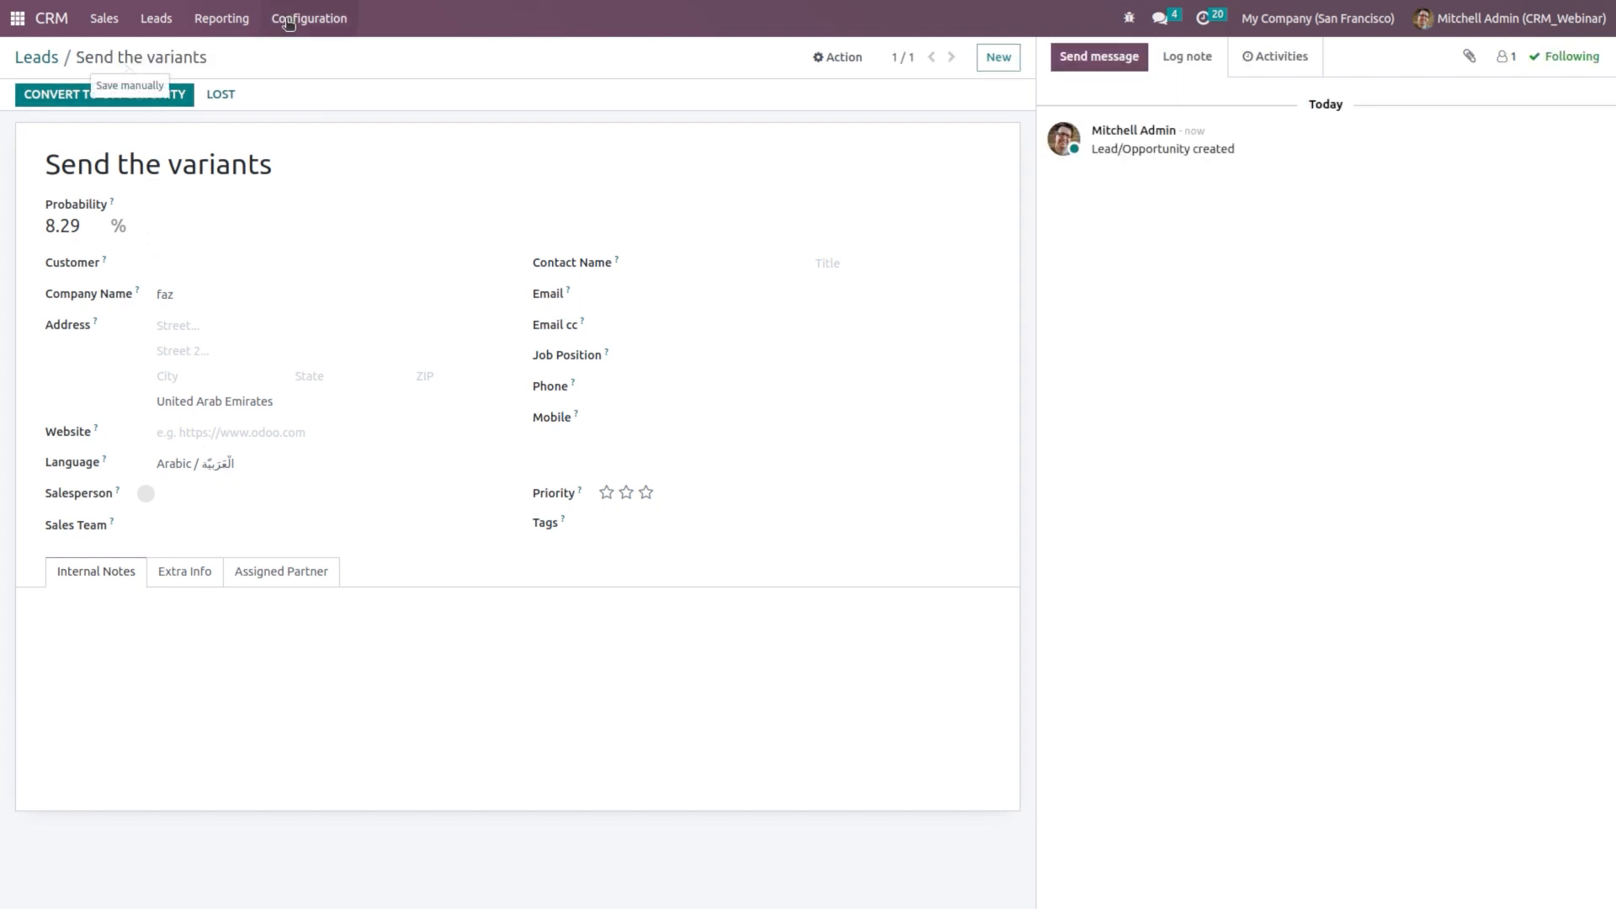
click(288, 23)
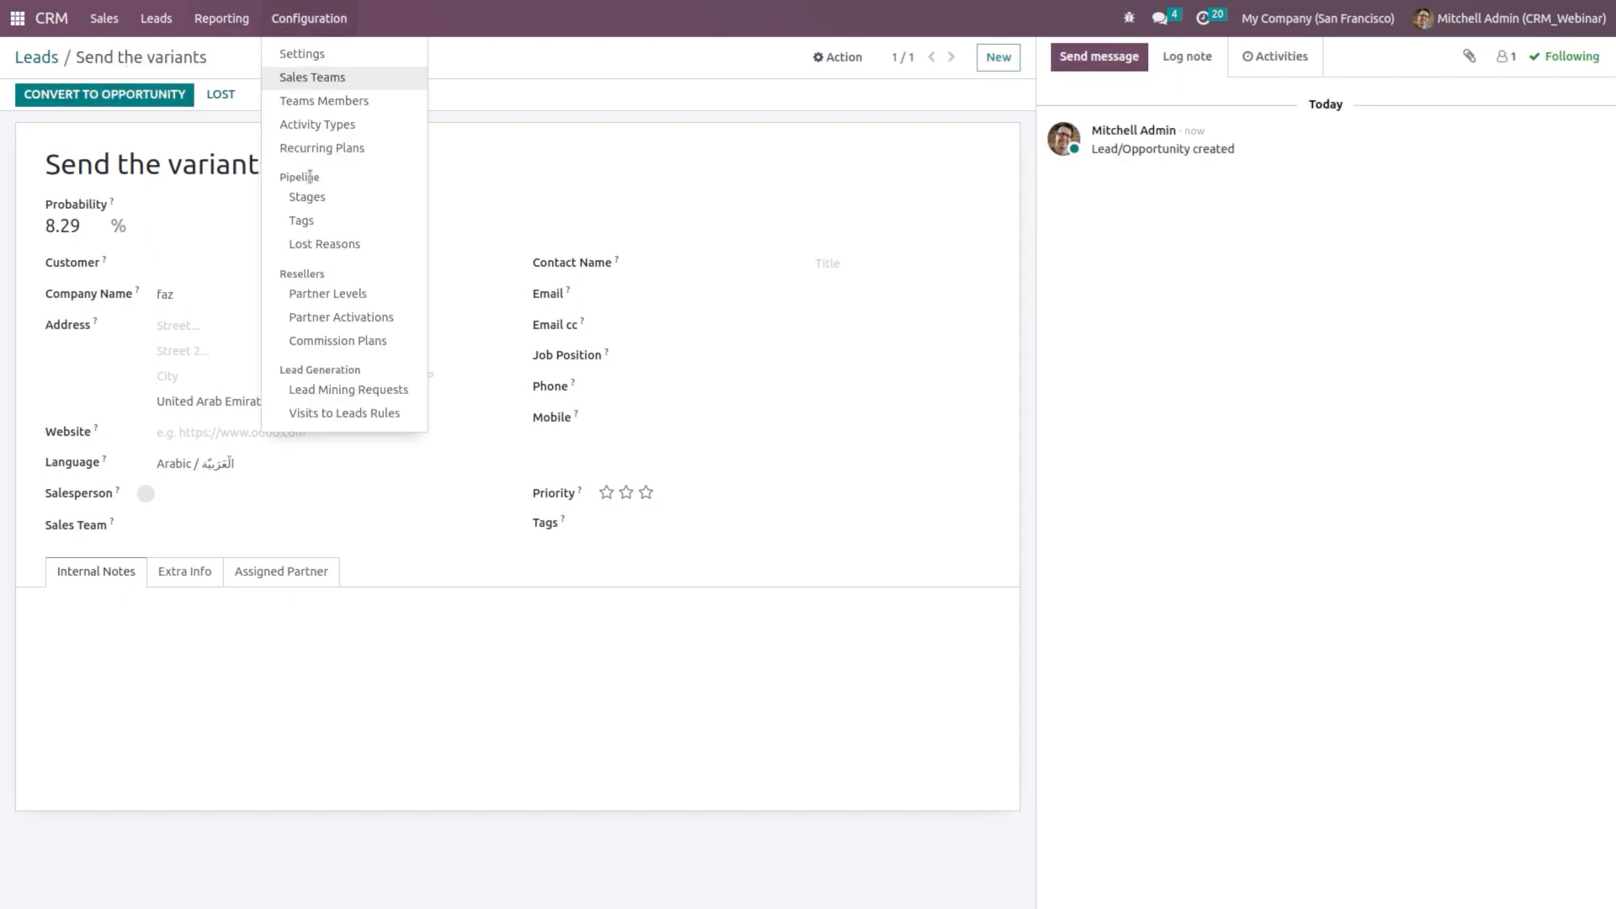
click(328, 80)
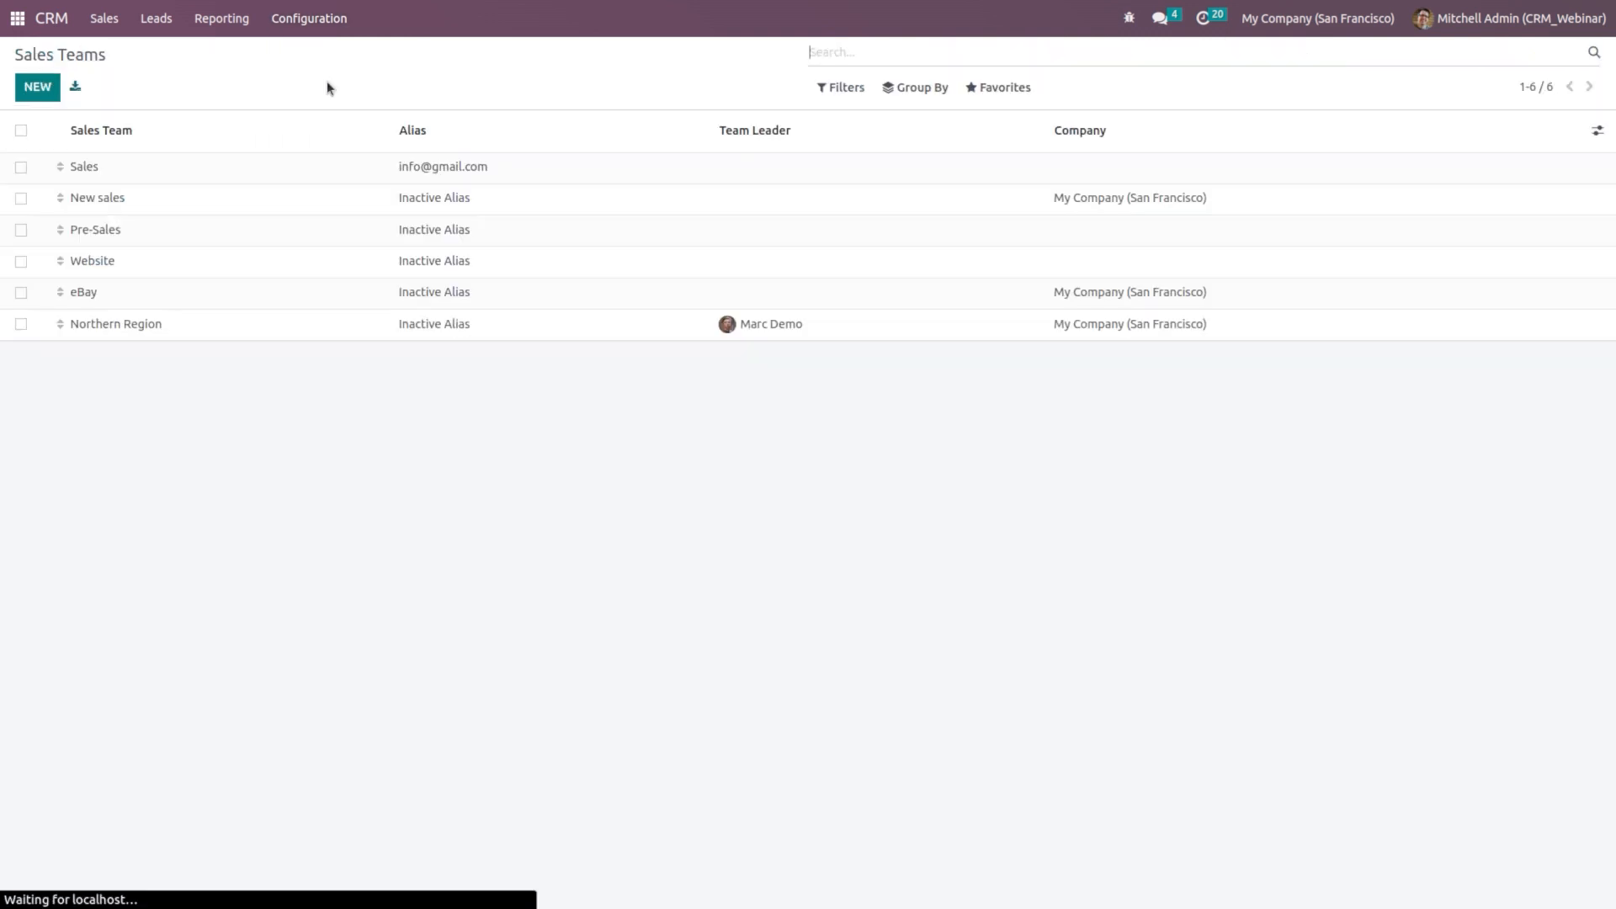
Step: Run Assign Leads on the New sales team so the Arabic lead goes to its other member
click(263, 207)
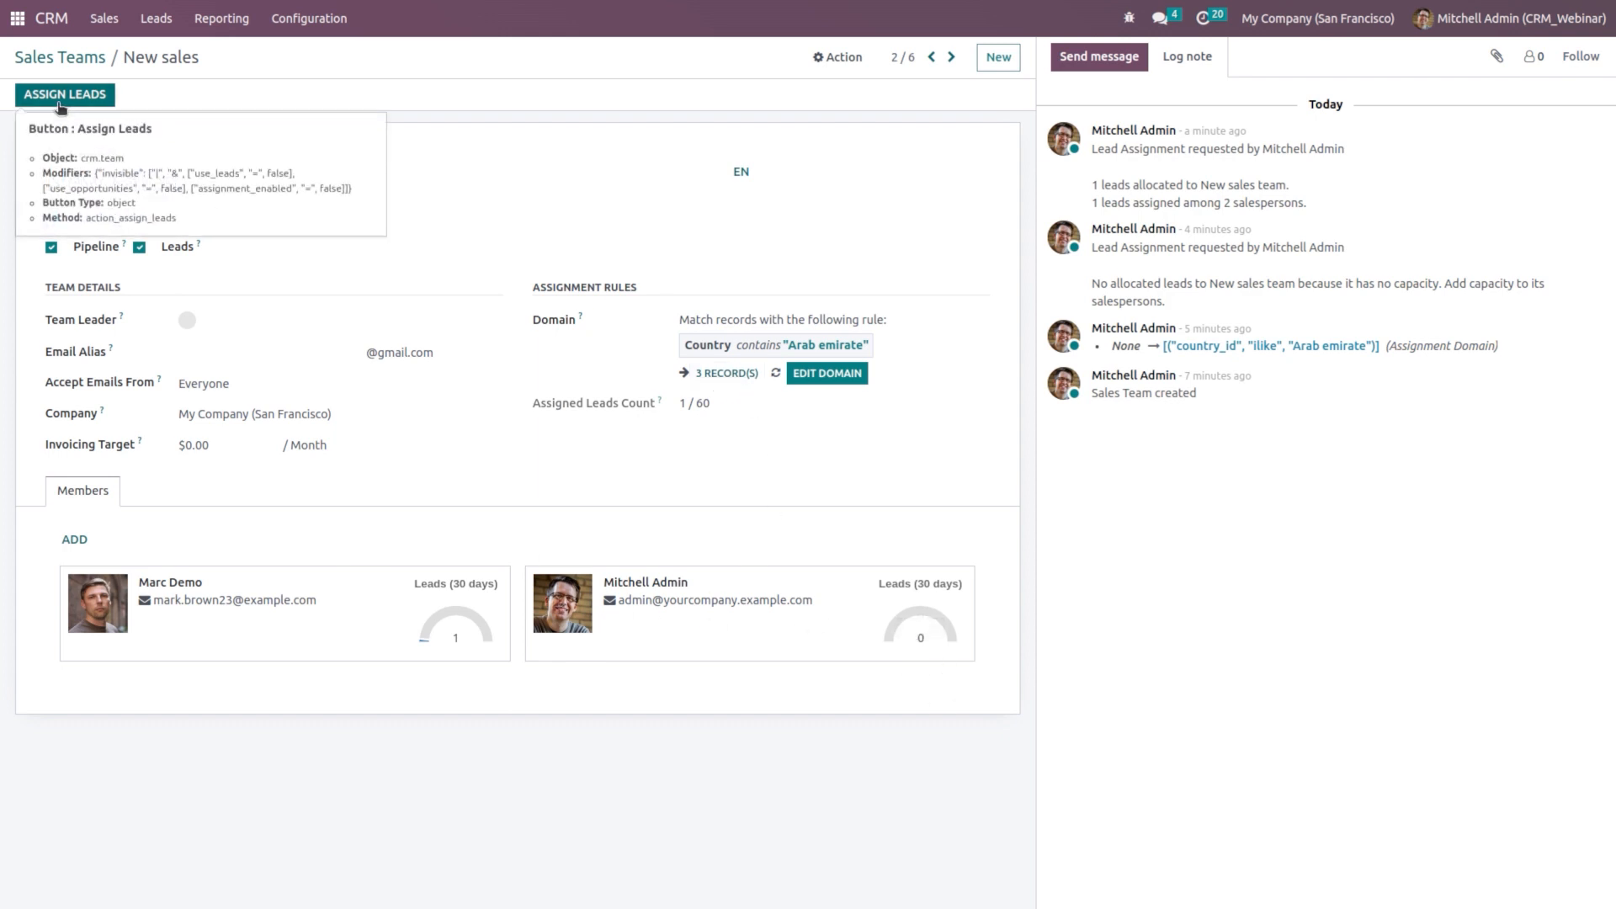
click(61, 96)
click(535, 151)
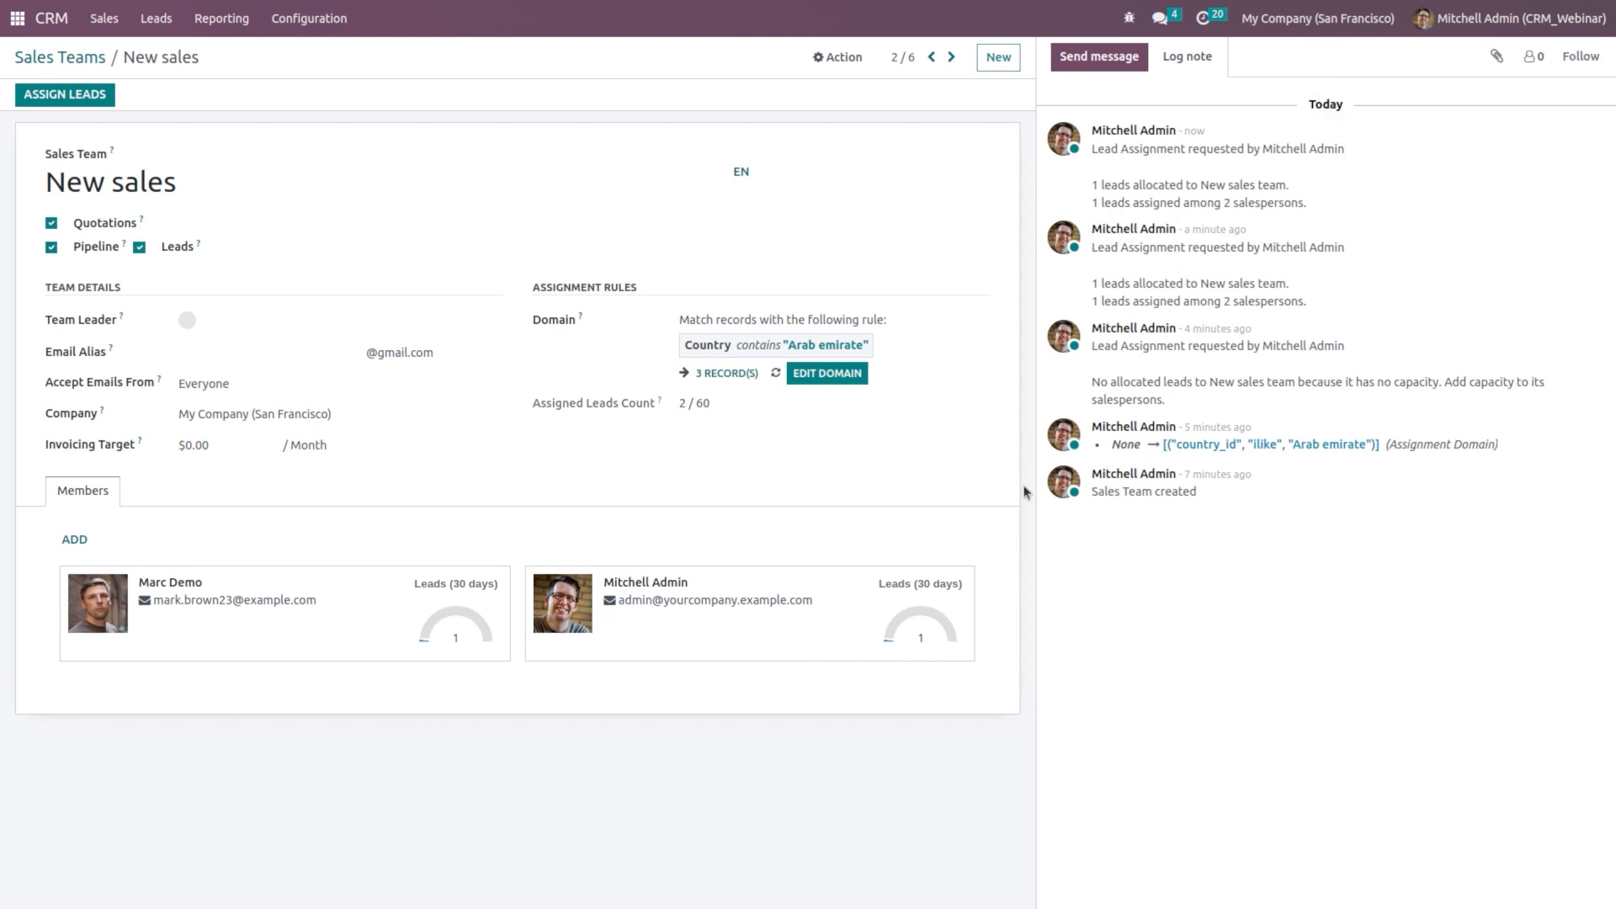
mouse_move(911, 615)
Step: In CRM Settings, make Rule-Based Assignment run Repeatedly, every 1 day
click(303, 21)
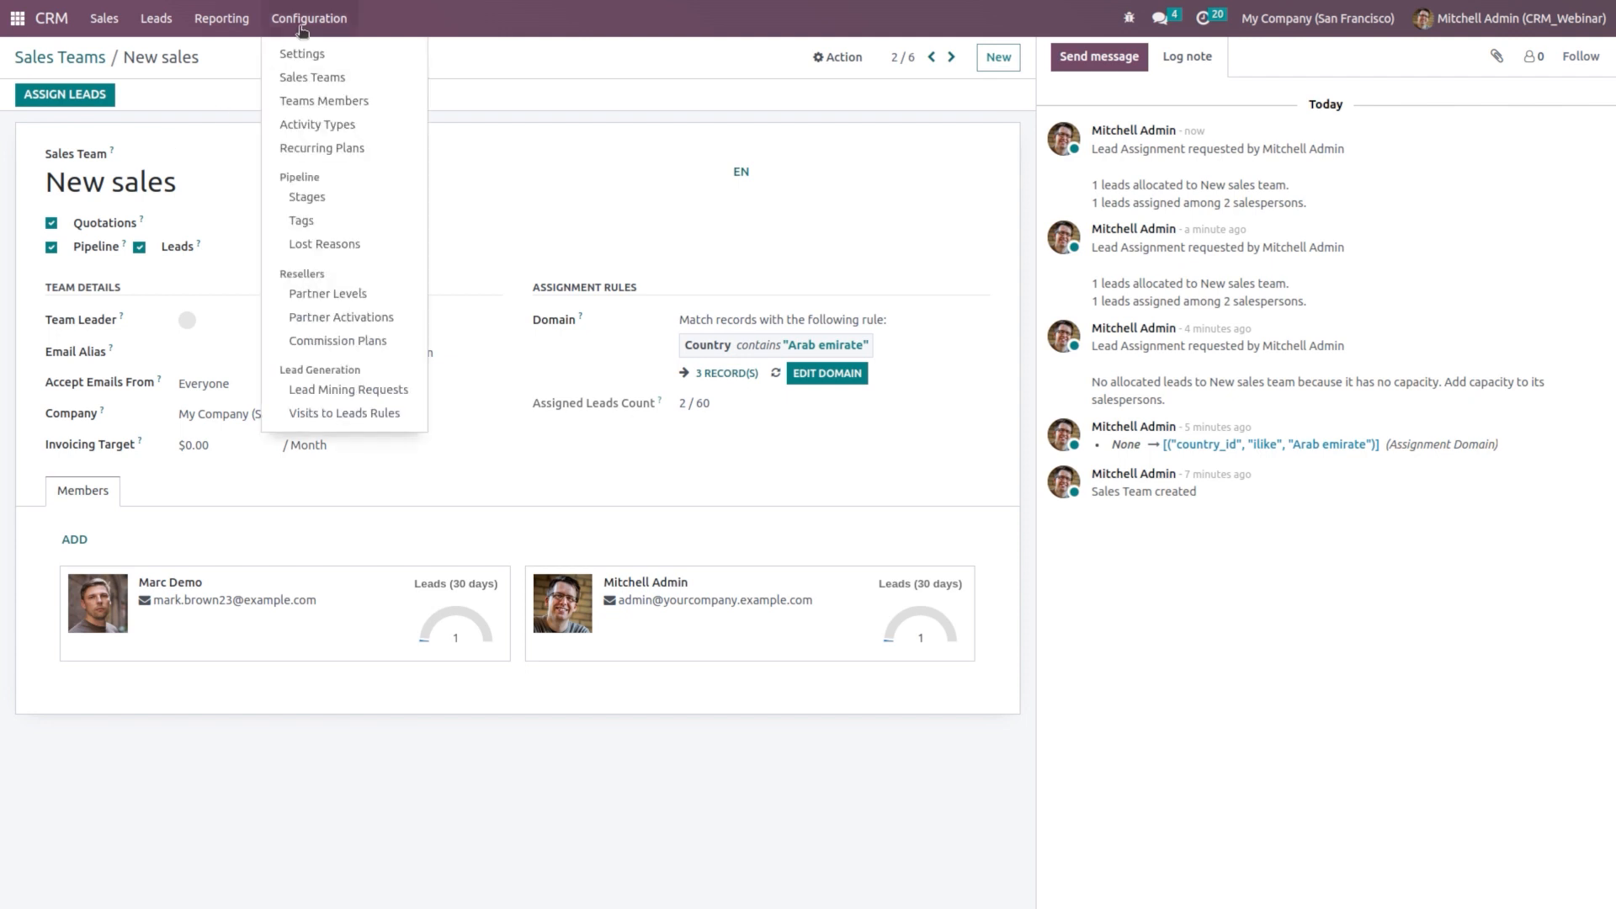
click(320, 54)
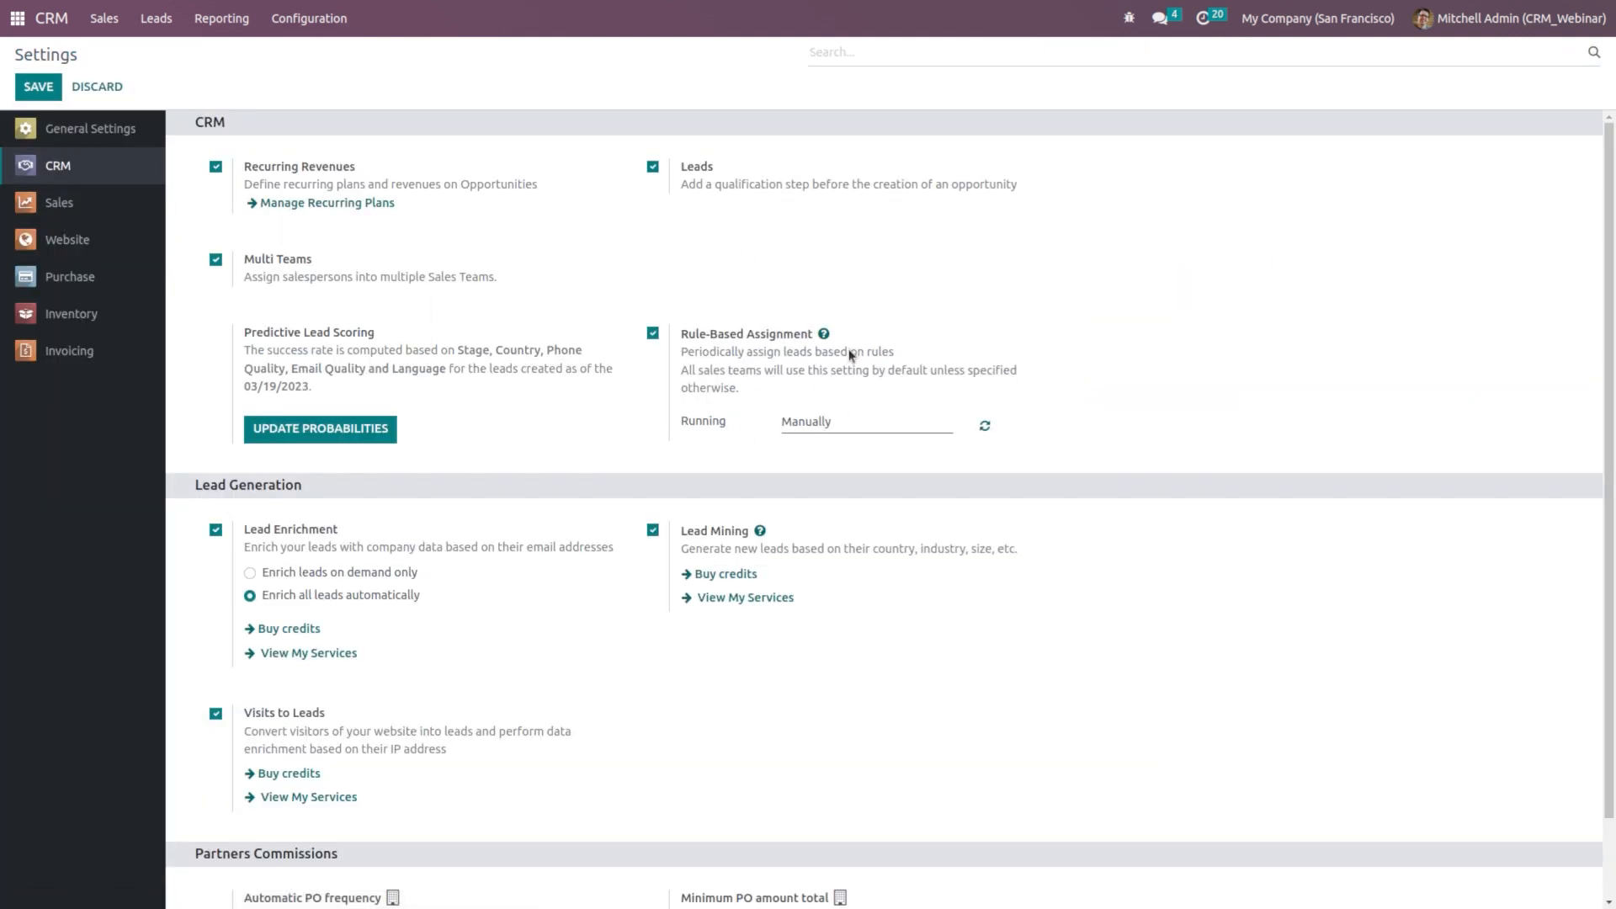
click(897, 420)
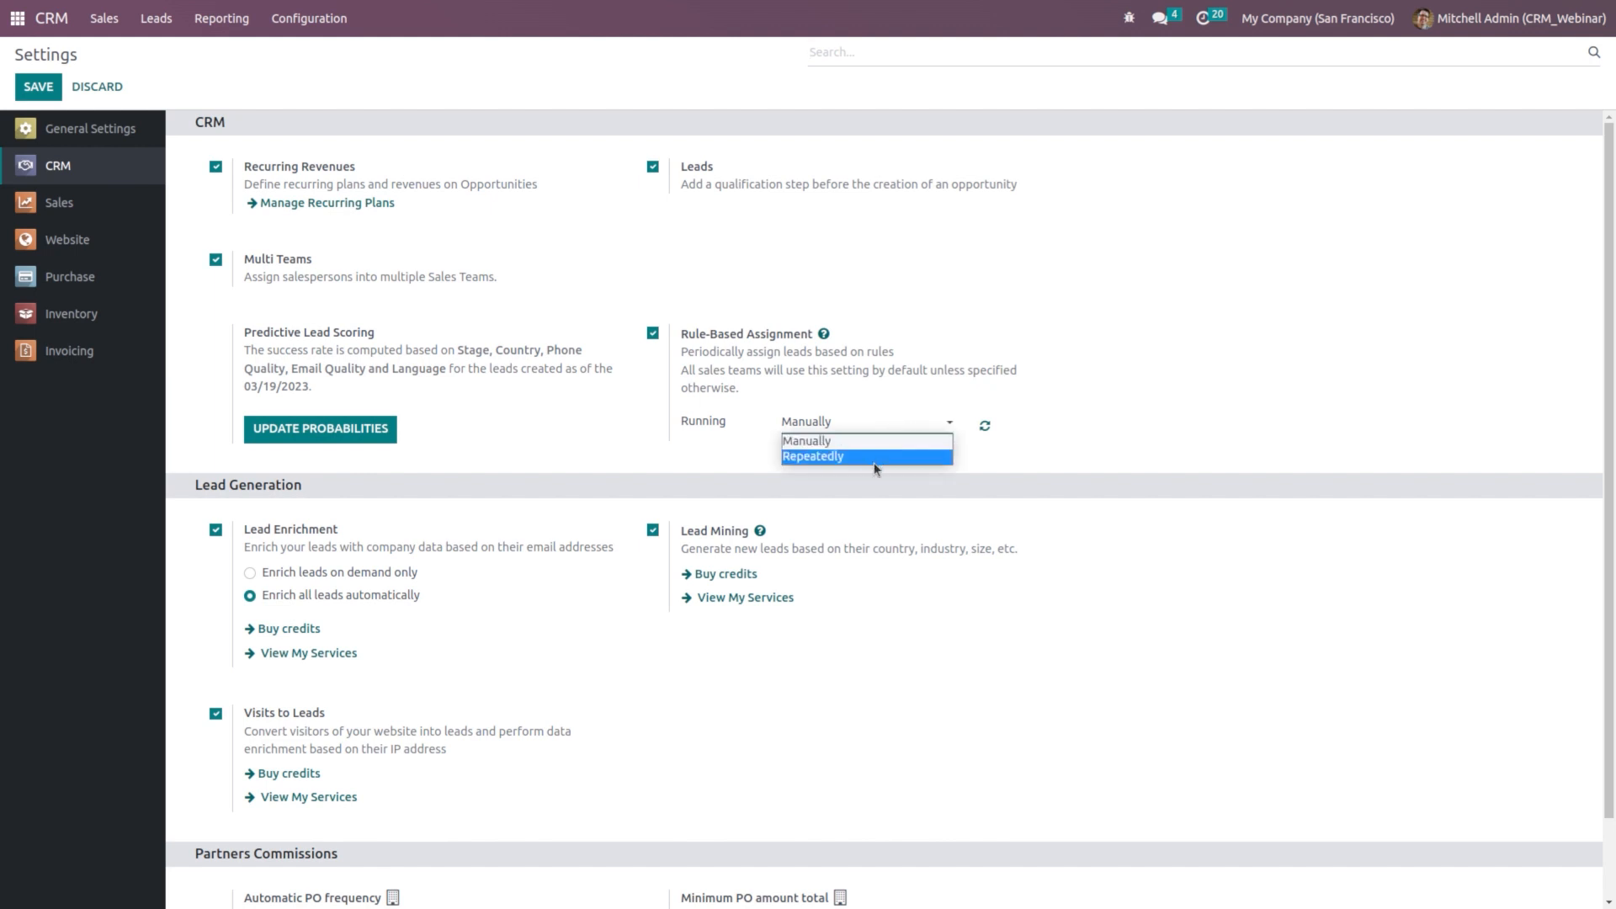
click(1021, 478)
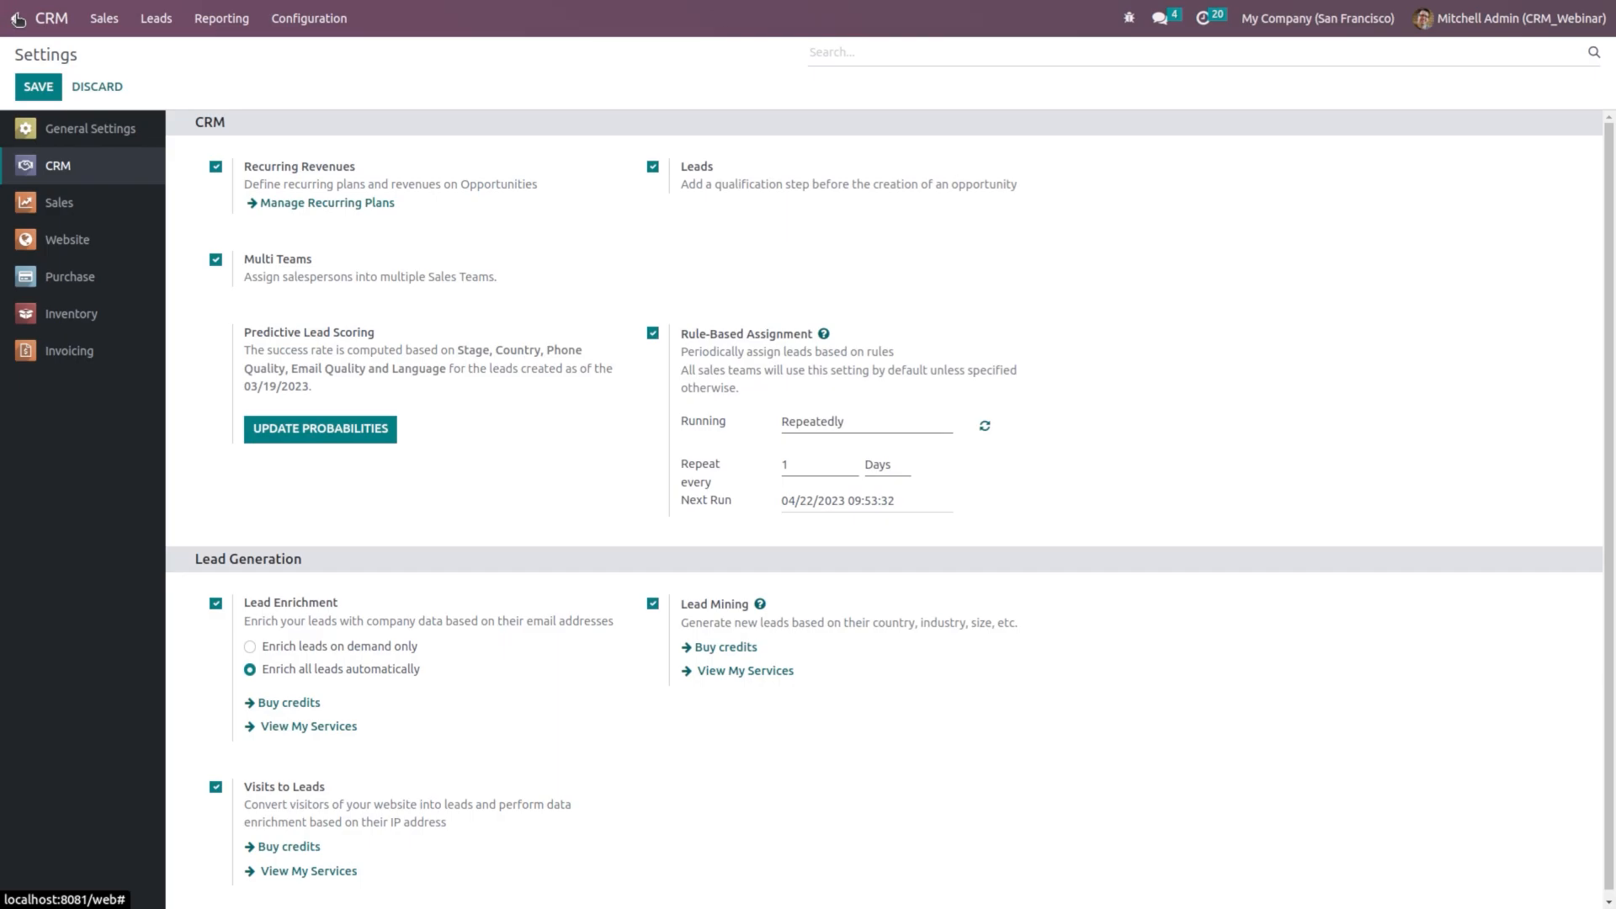
click(5, 13)
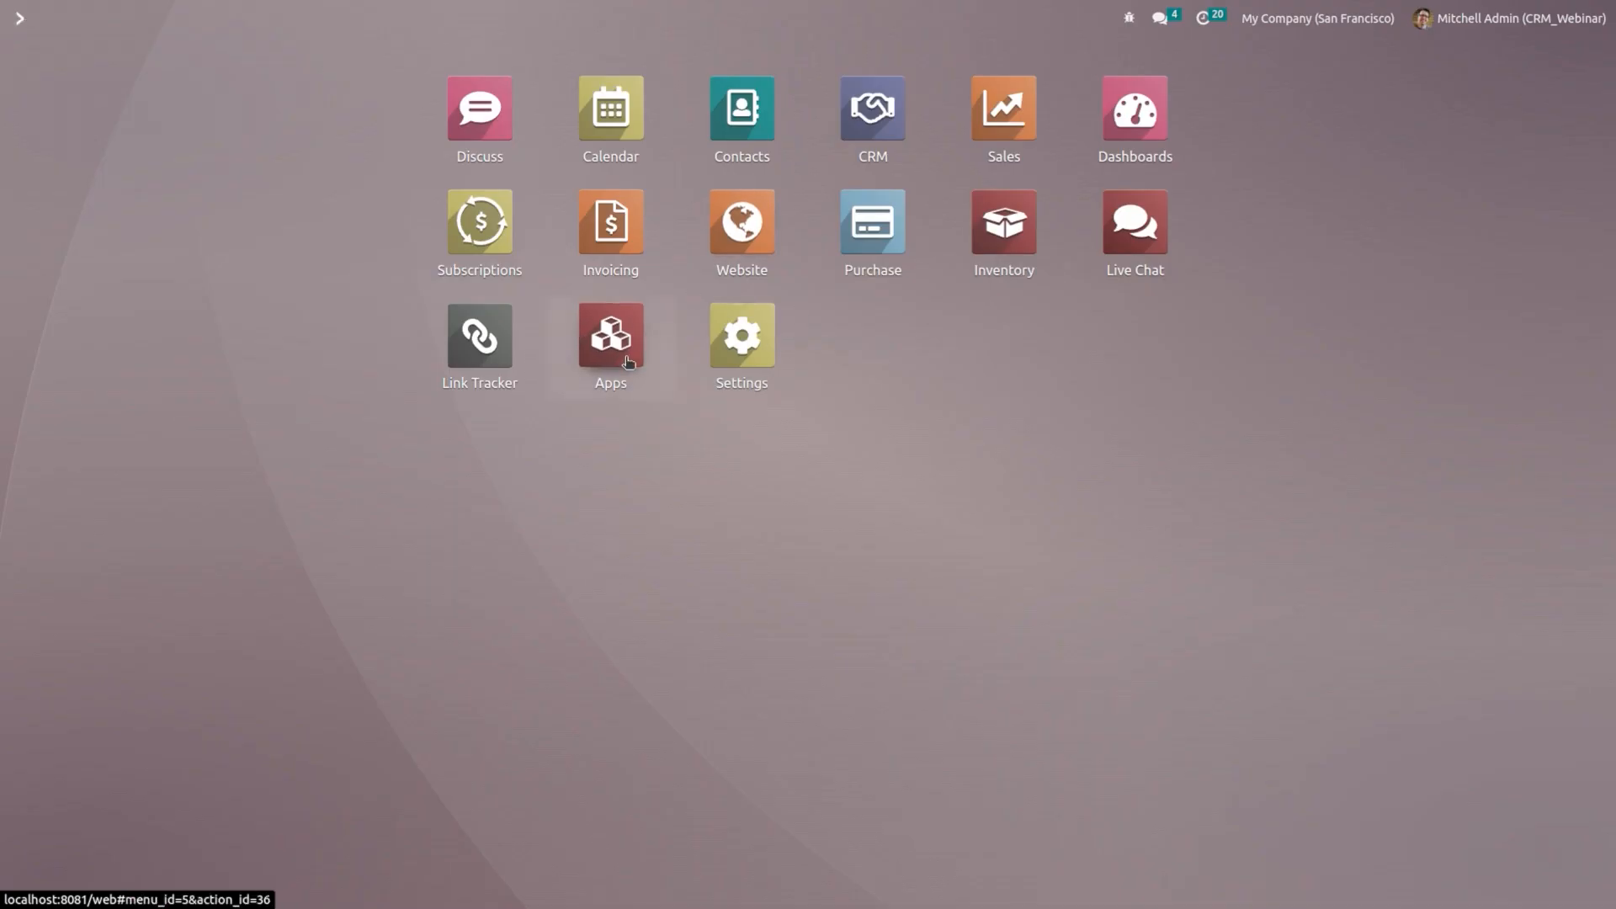
Step: Search Apps for 'commission' and activate the Resellers Commissions module
click(627, 362)
key(BackSpace)
text(commissio)
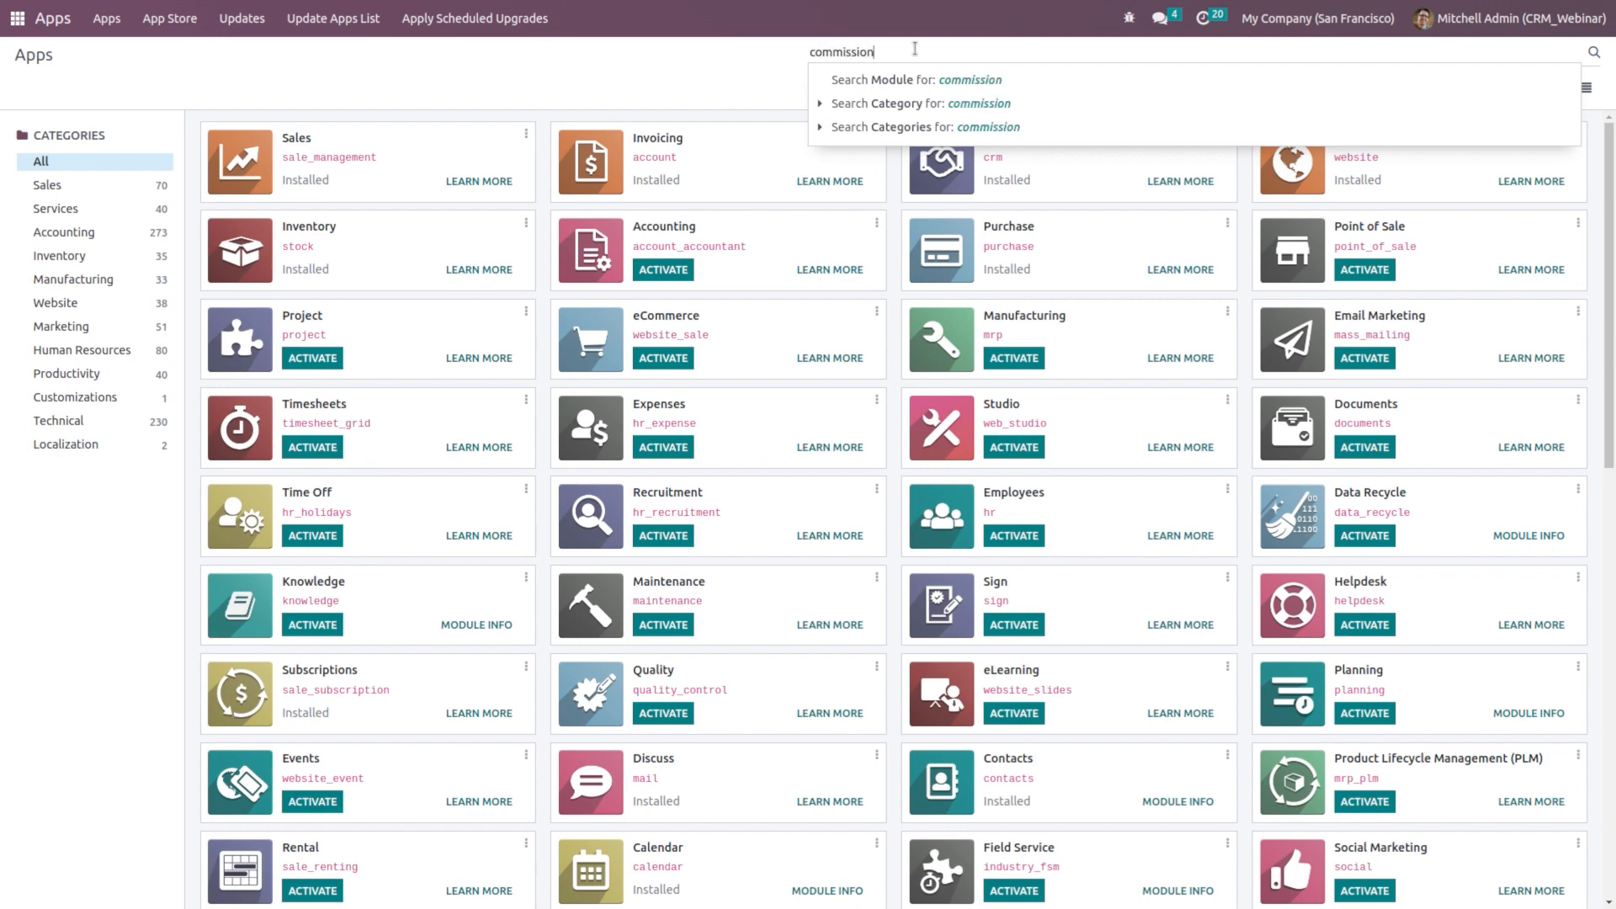
text(n)
key(Return)
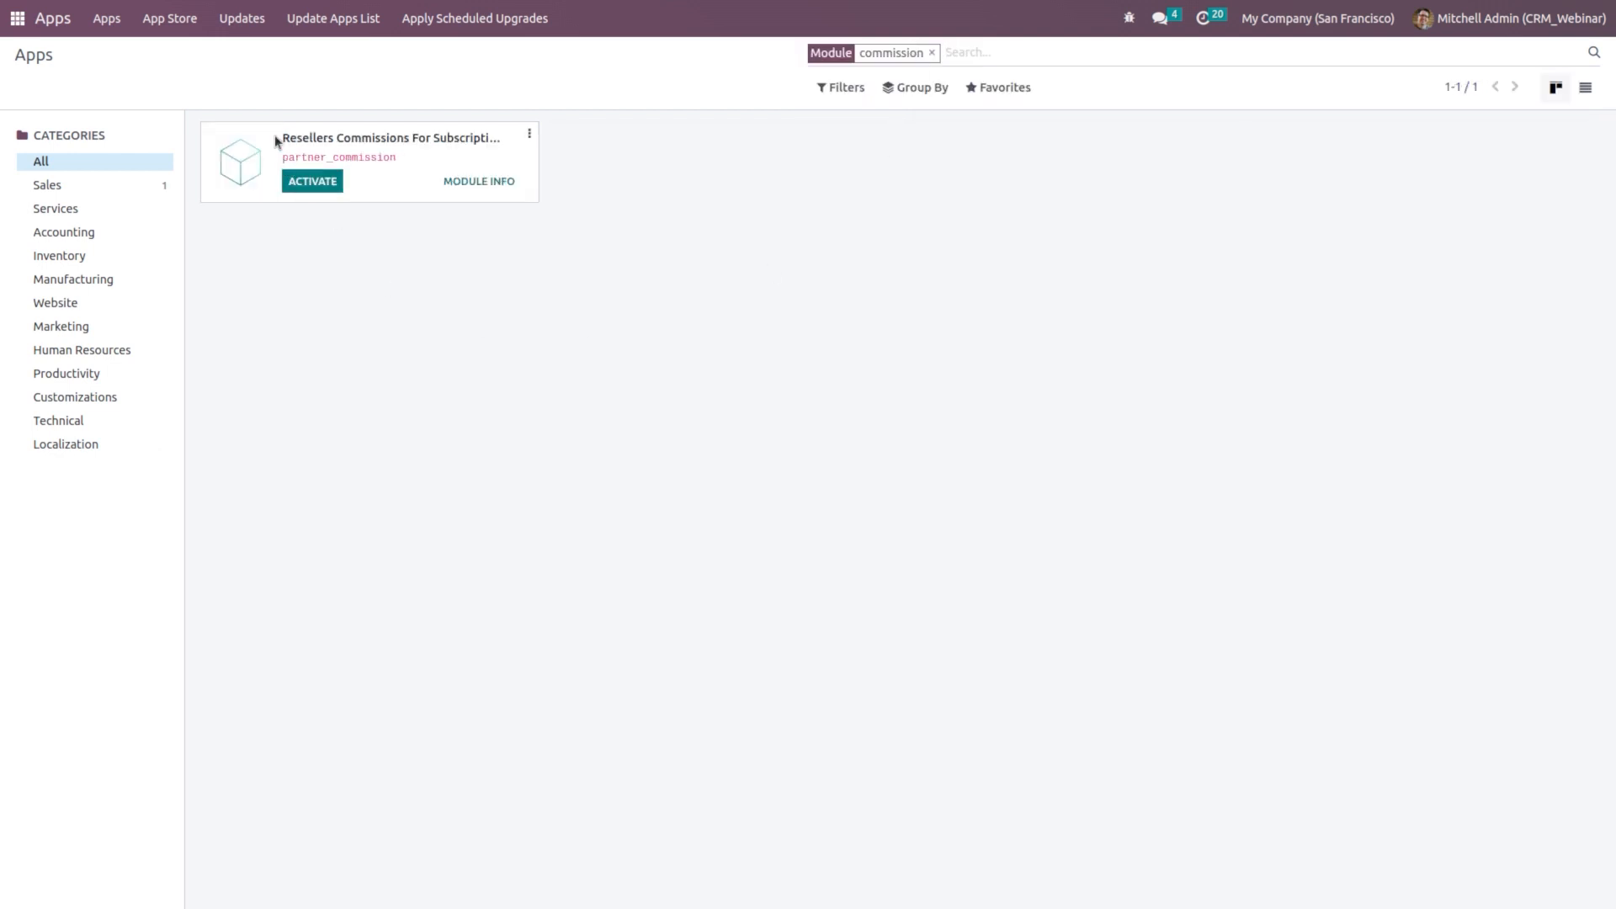
click(313, 185)
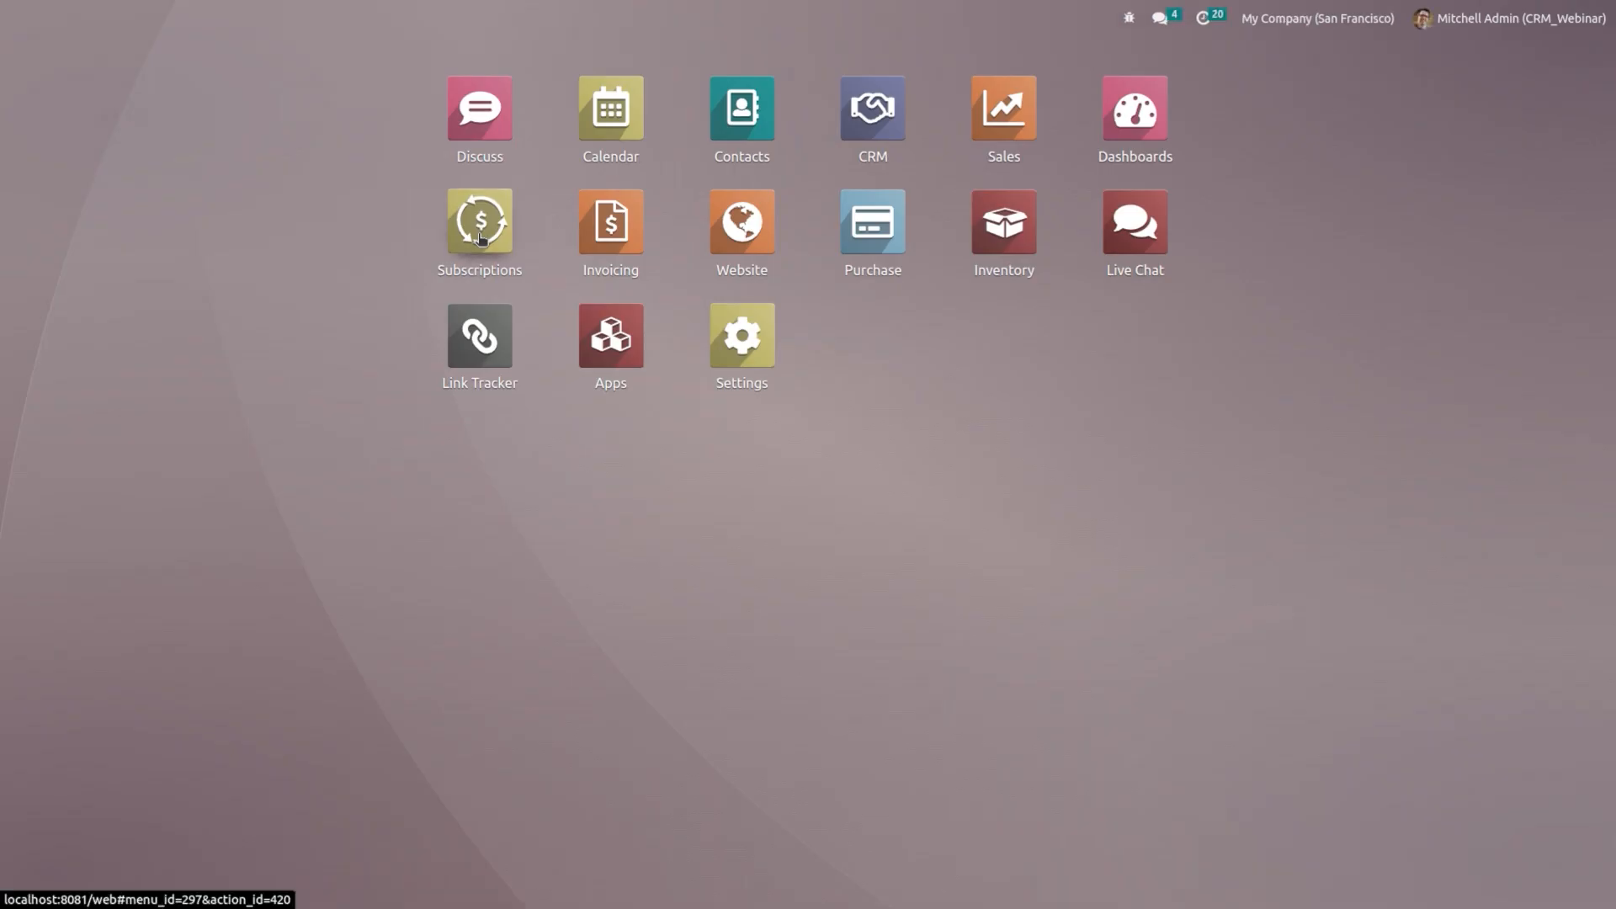
click(875, 123)
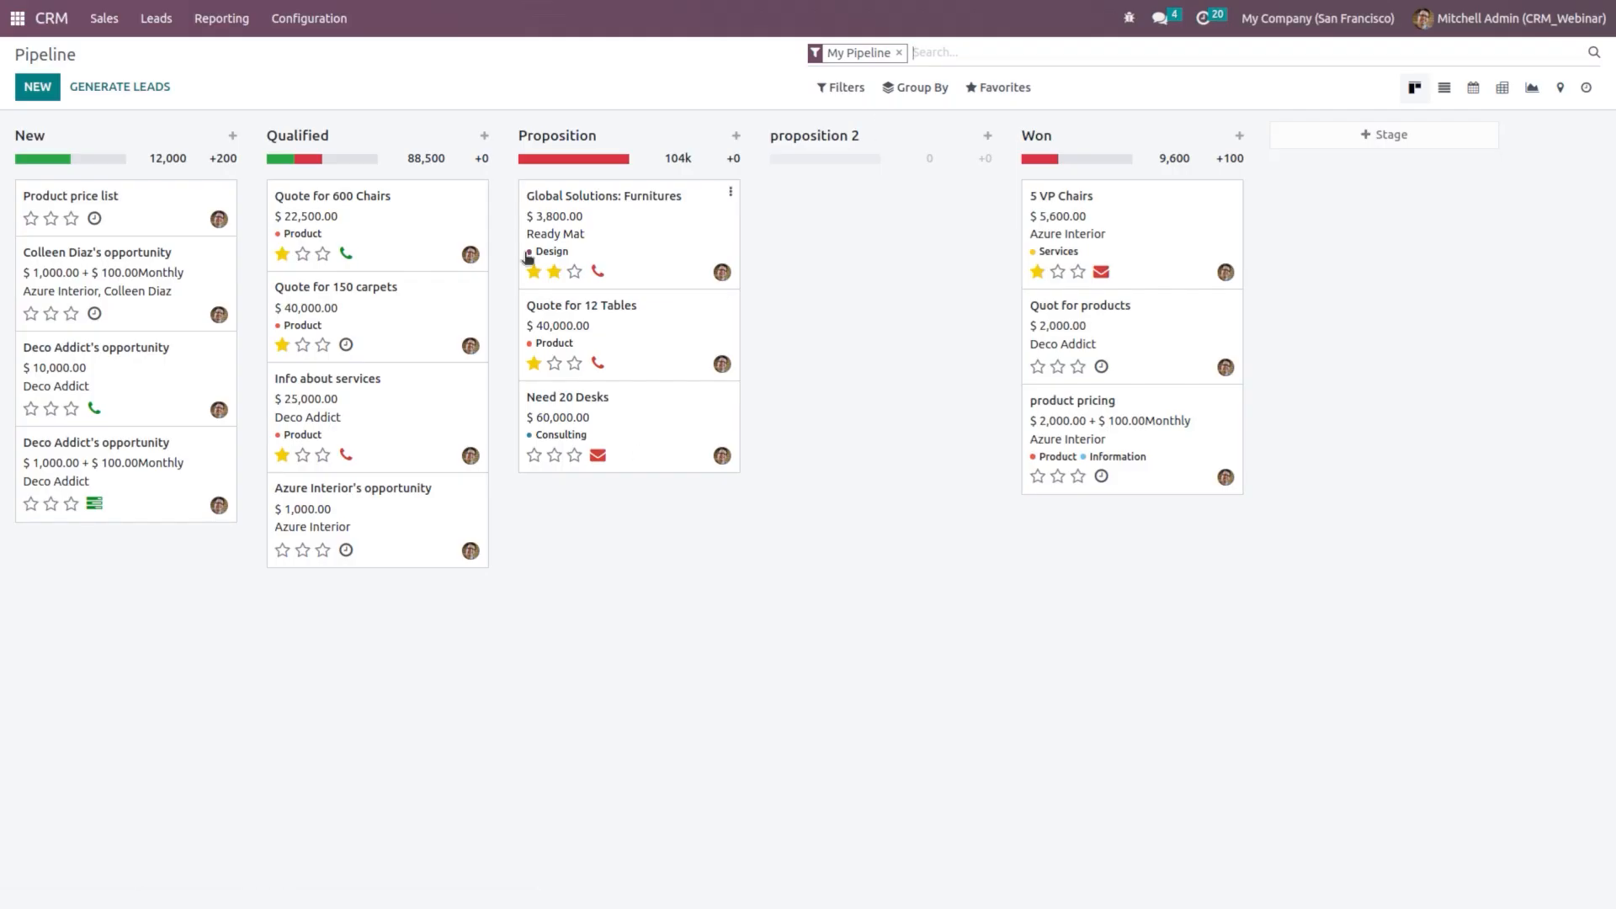
click(305, 36)
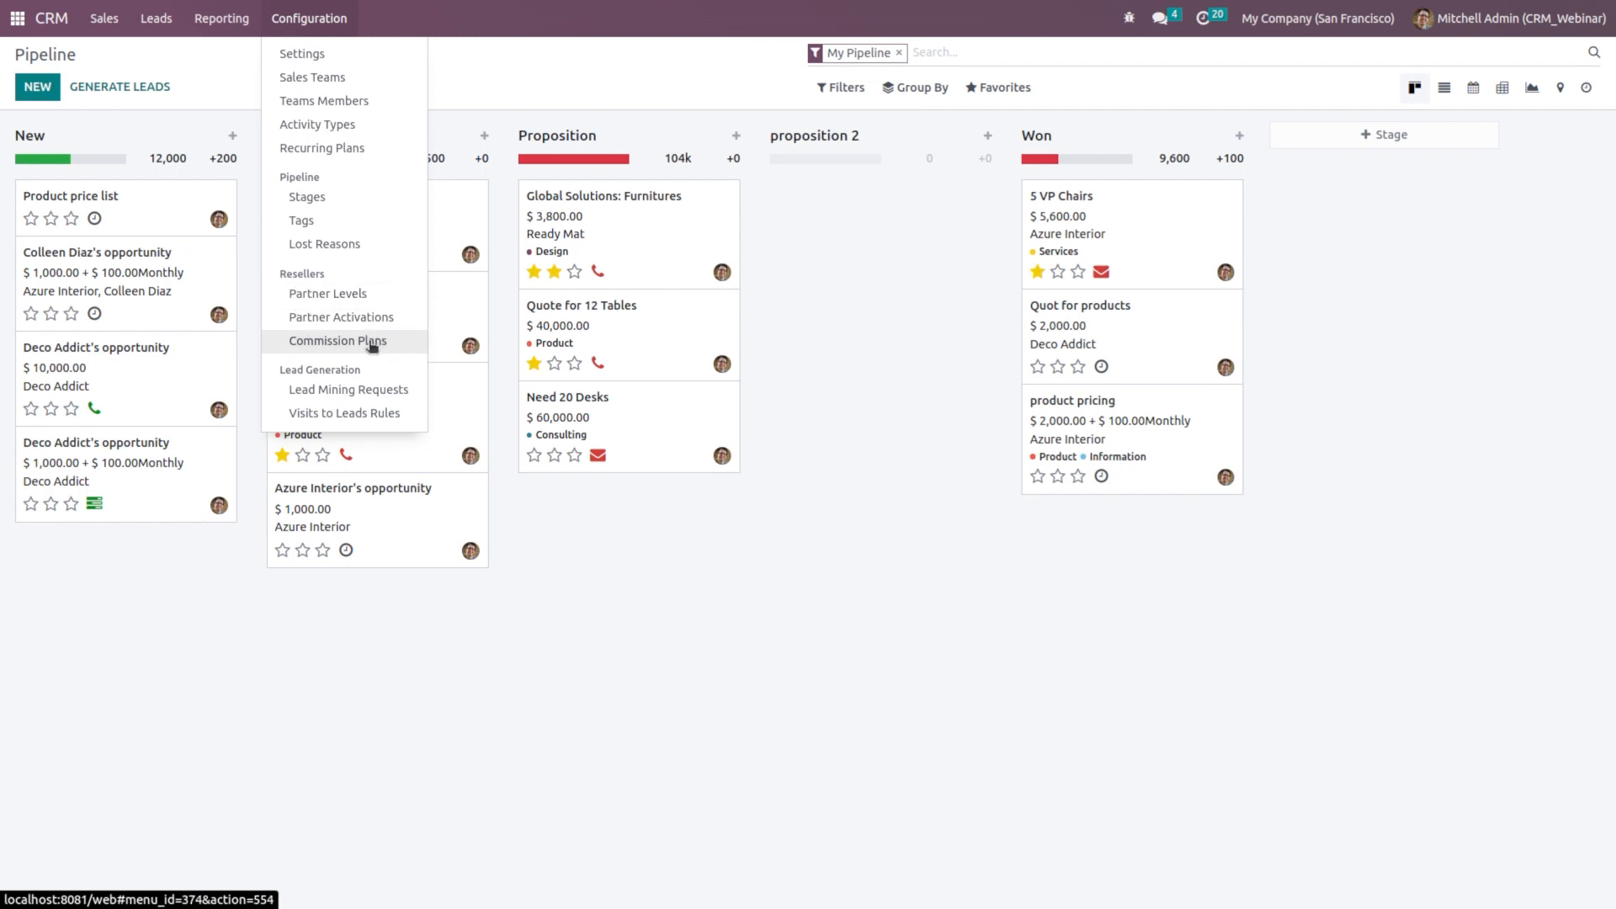
Step: Create and save a Platinum partner level, leaving its default commission plan empty
click(338, 296)
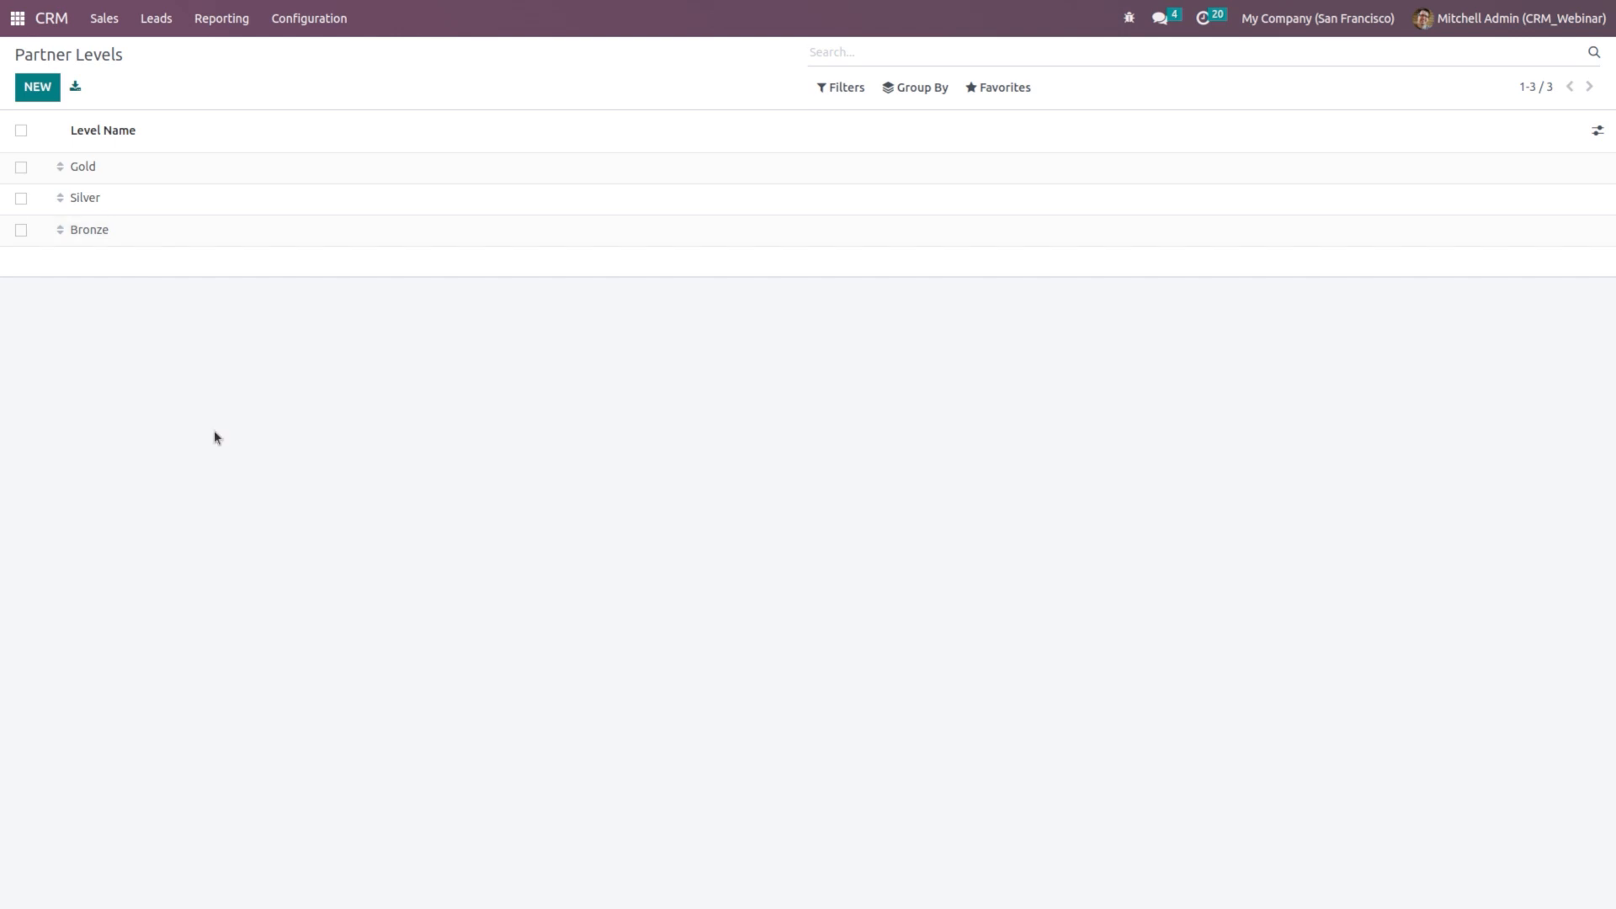
click(52, 96)
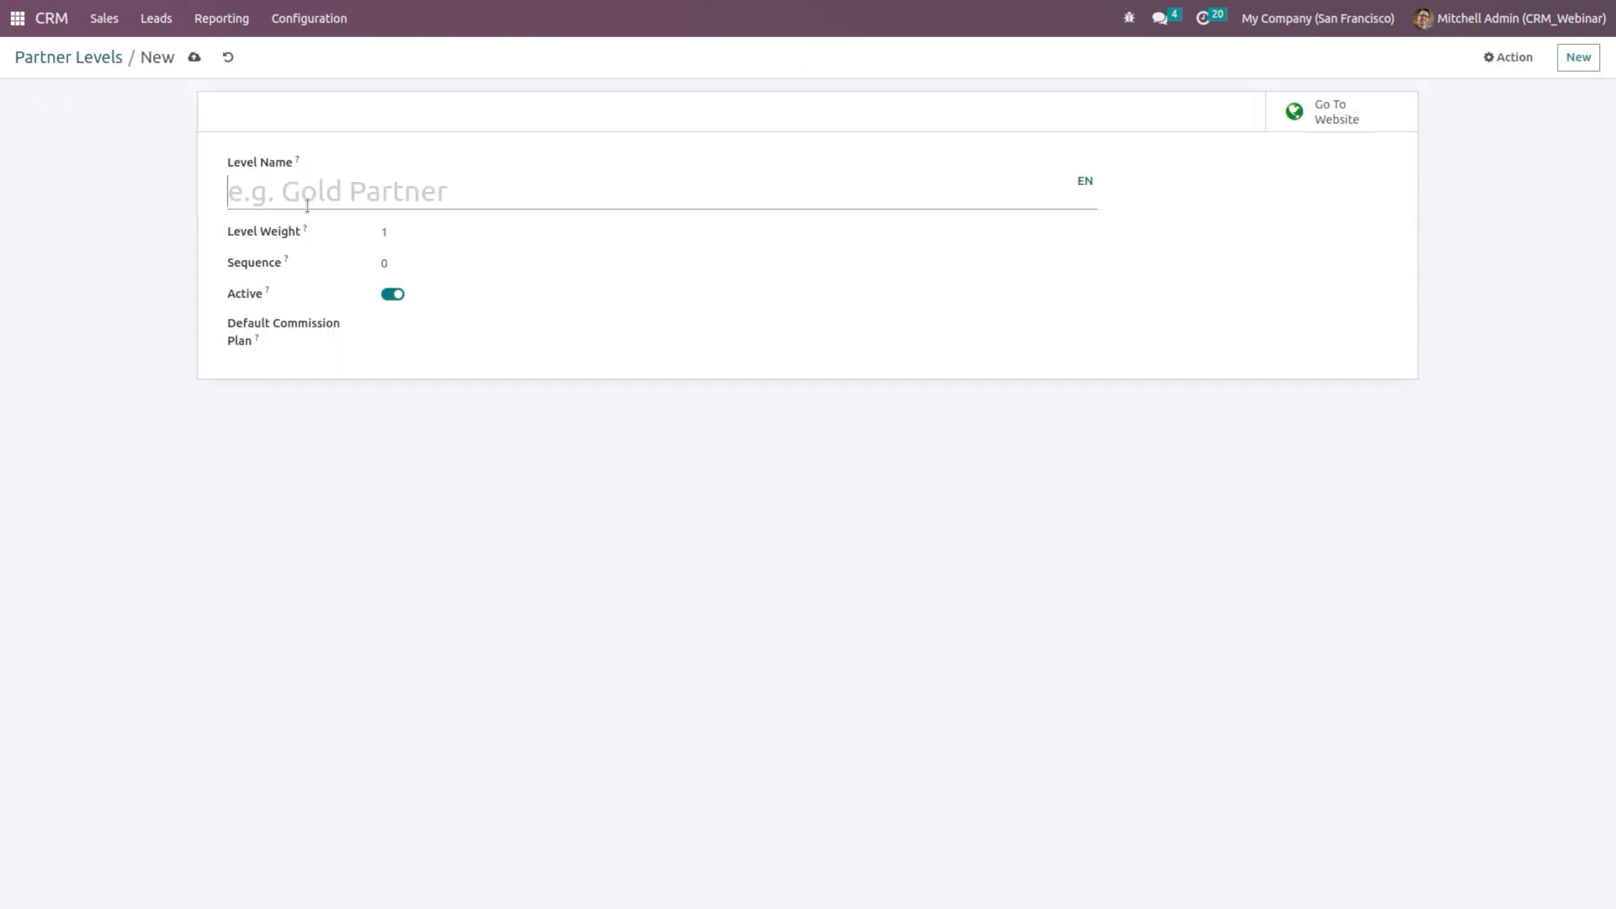
text(Plat)
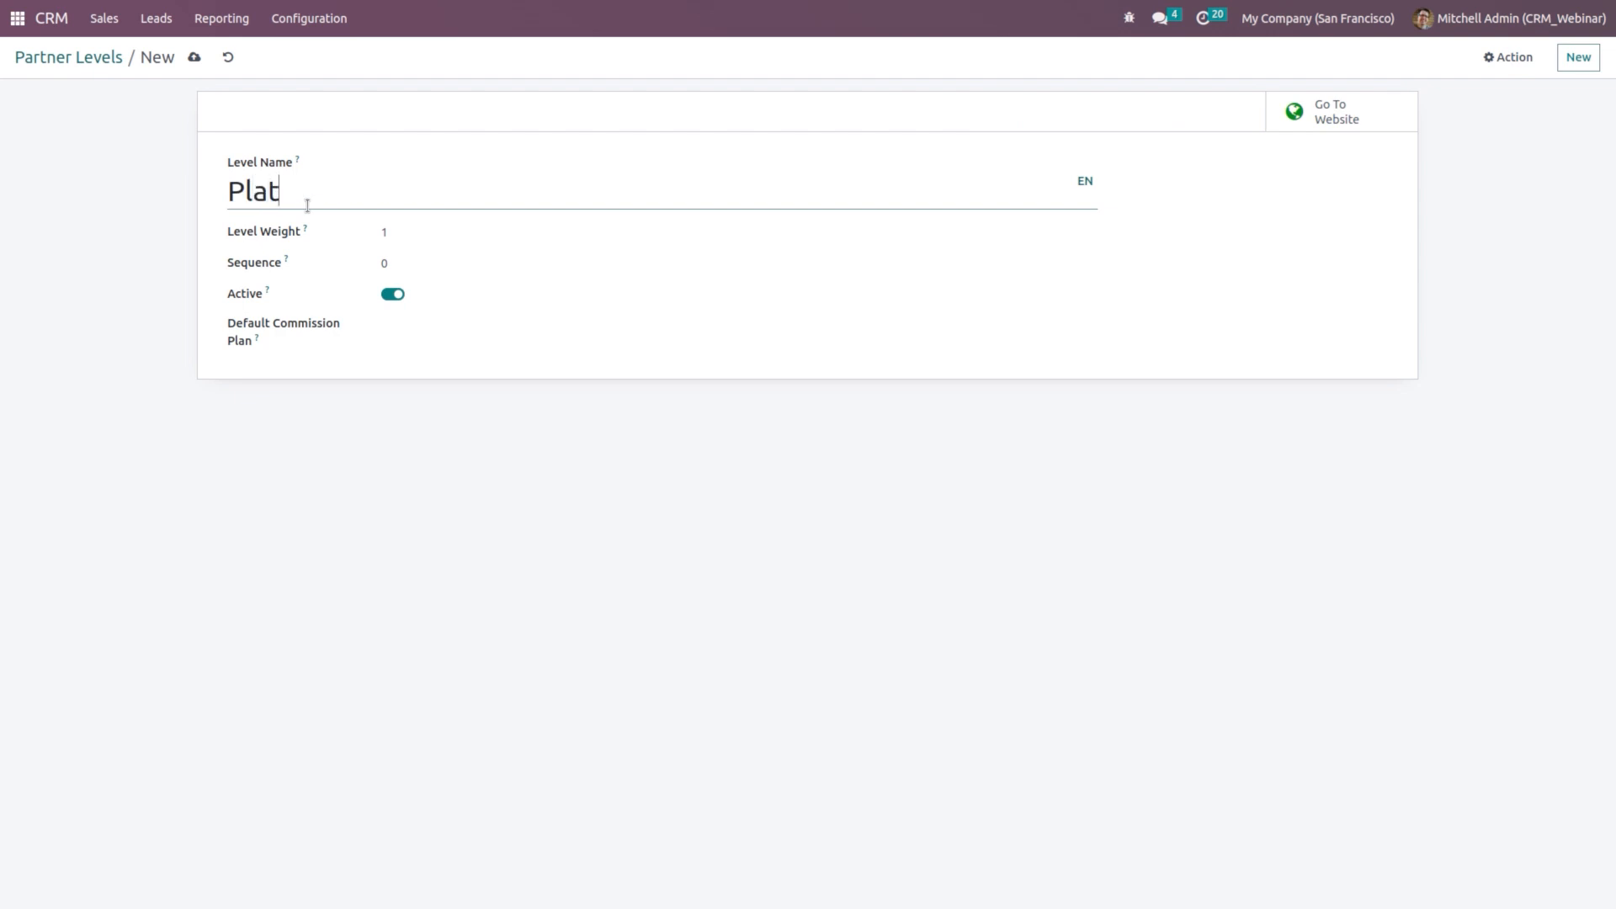
text(inum)
click(430, 323)
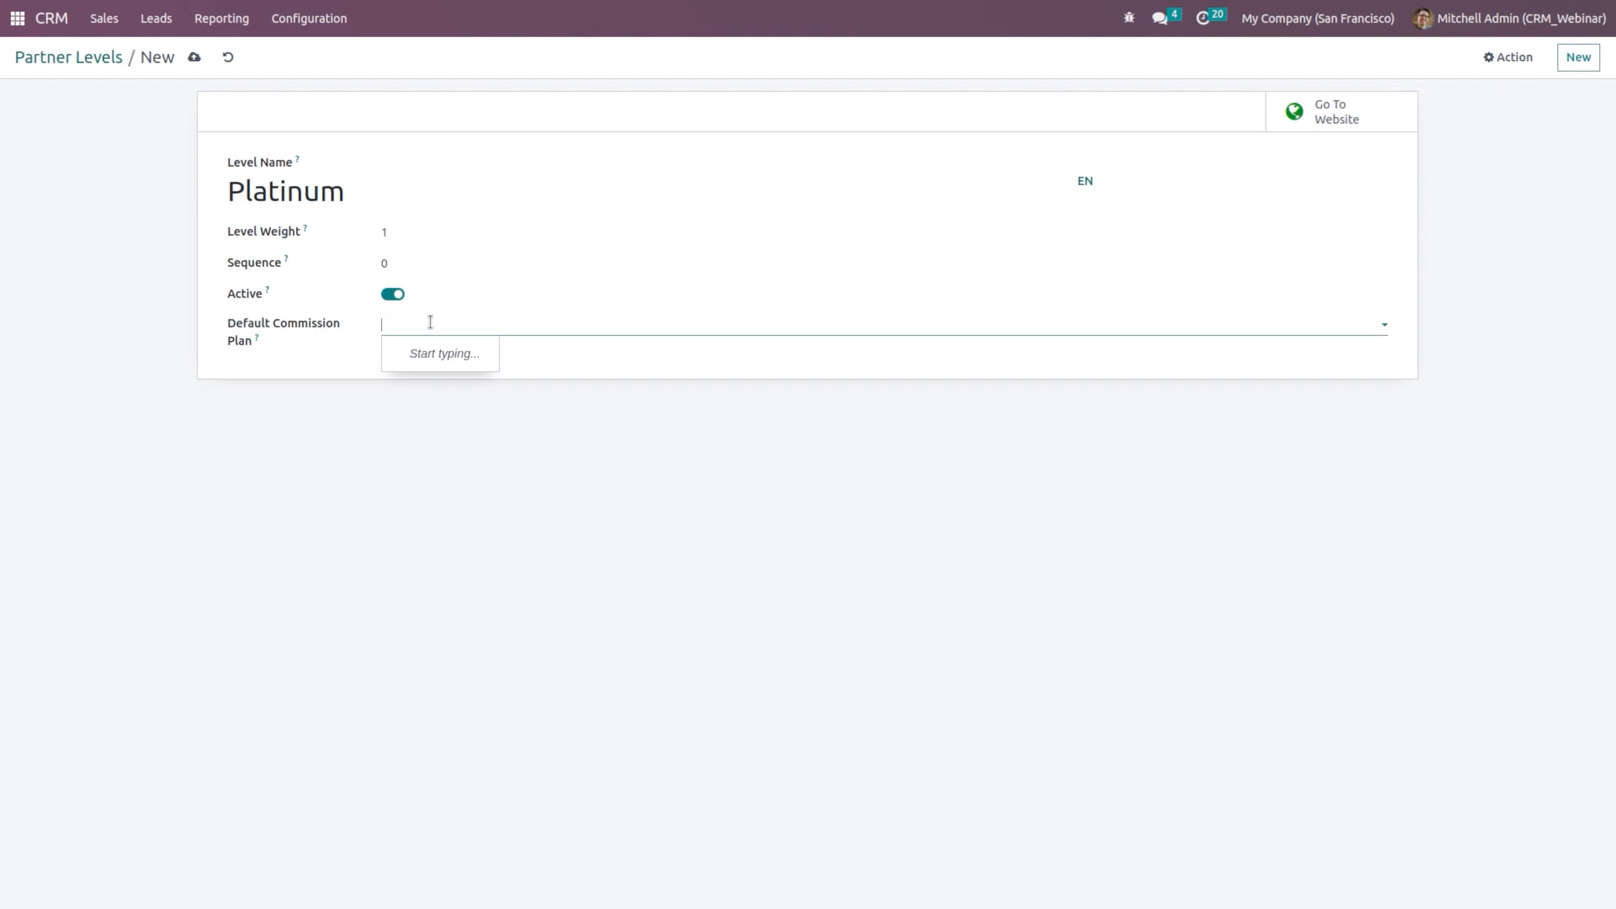
click(487, 560)
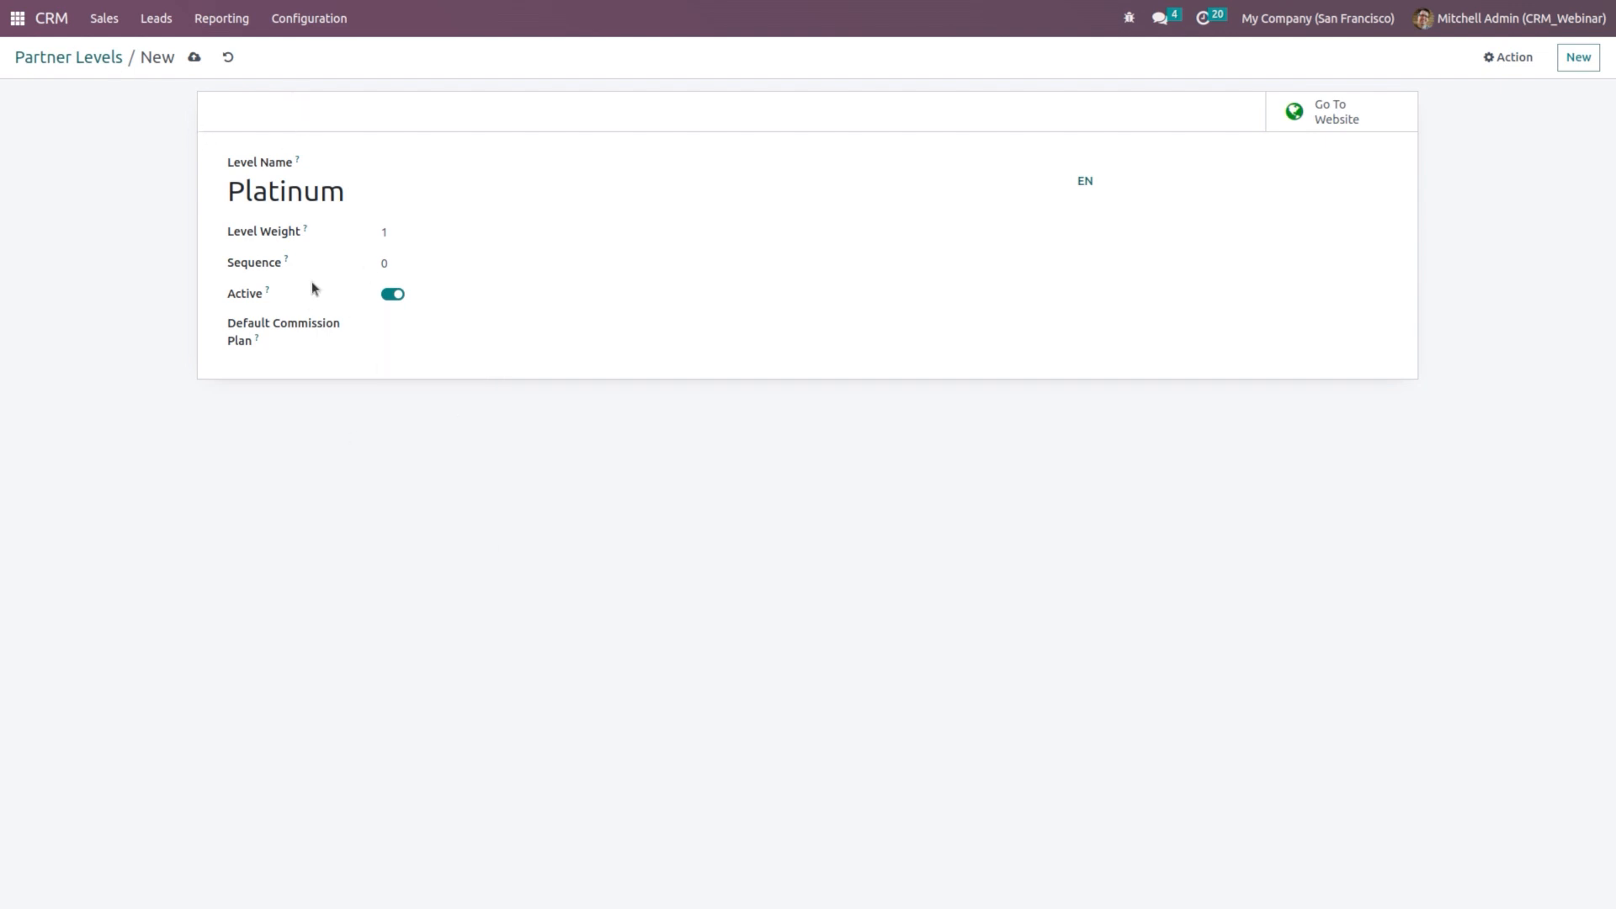
click(194, 56)
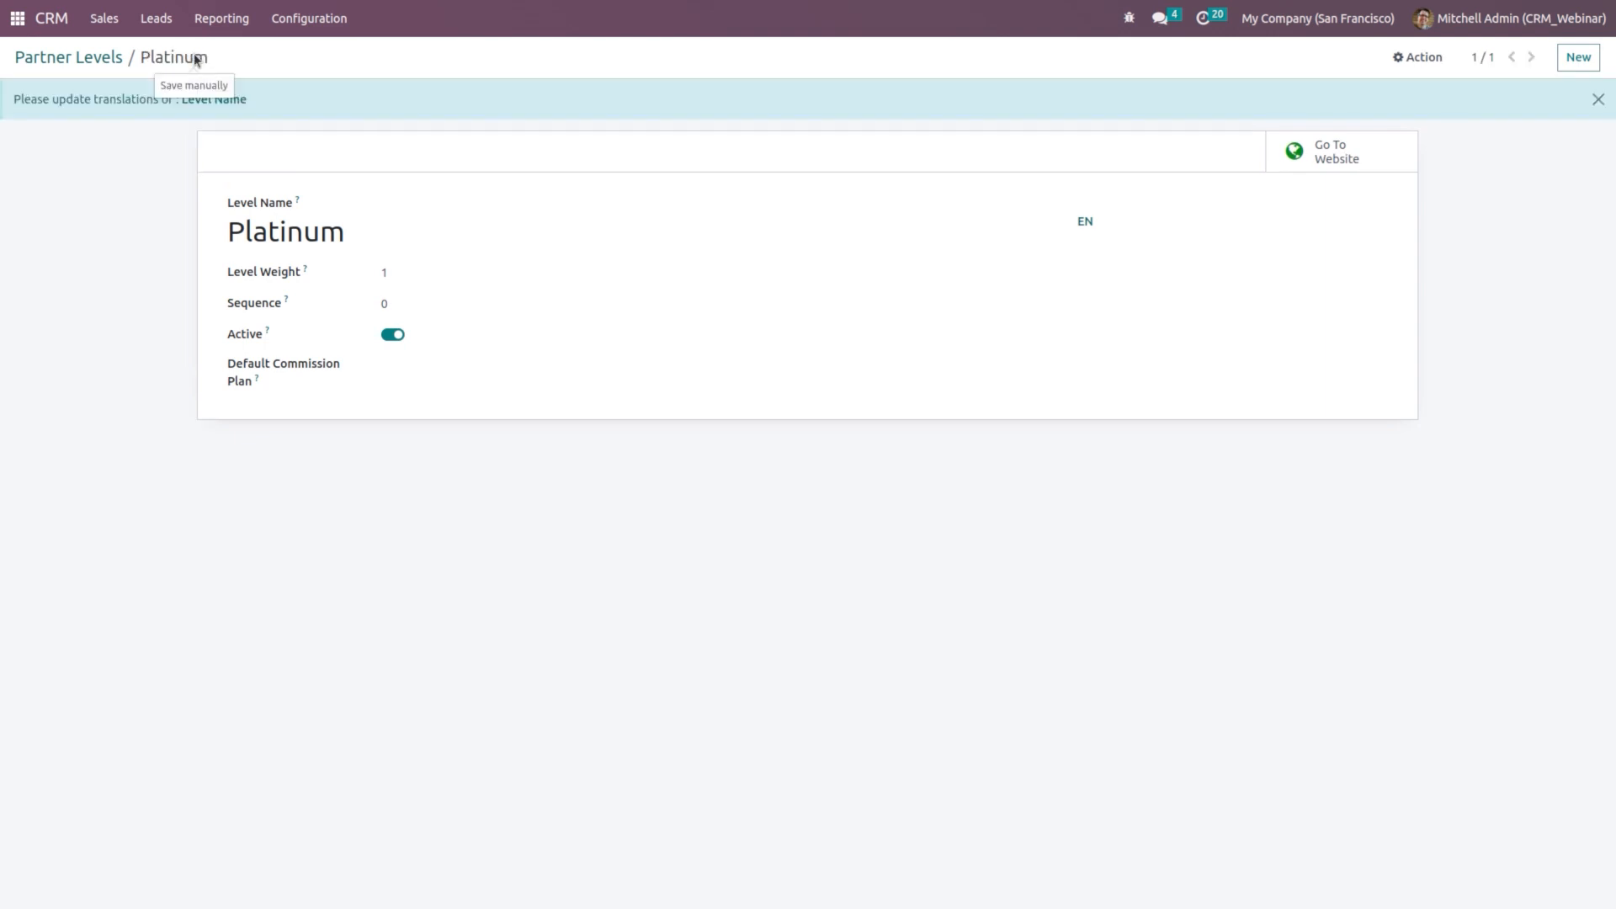
click(309, 19)
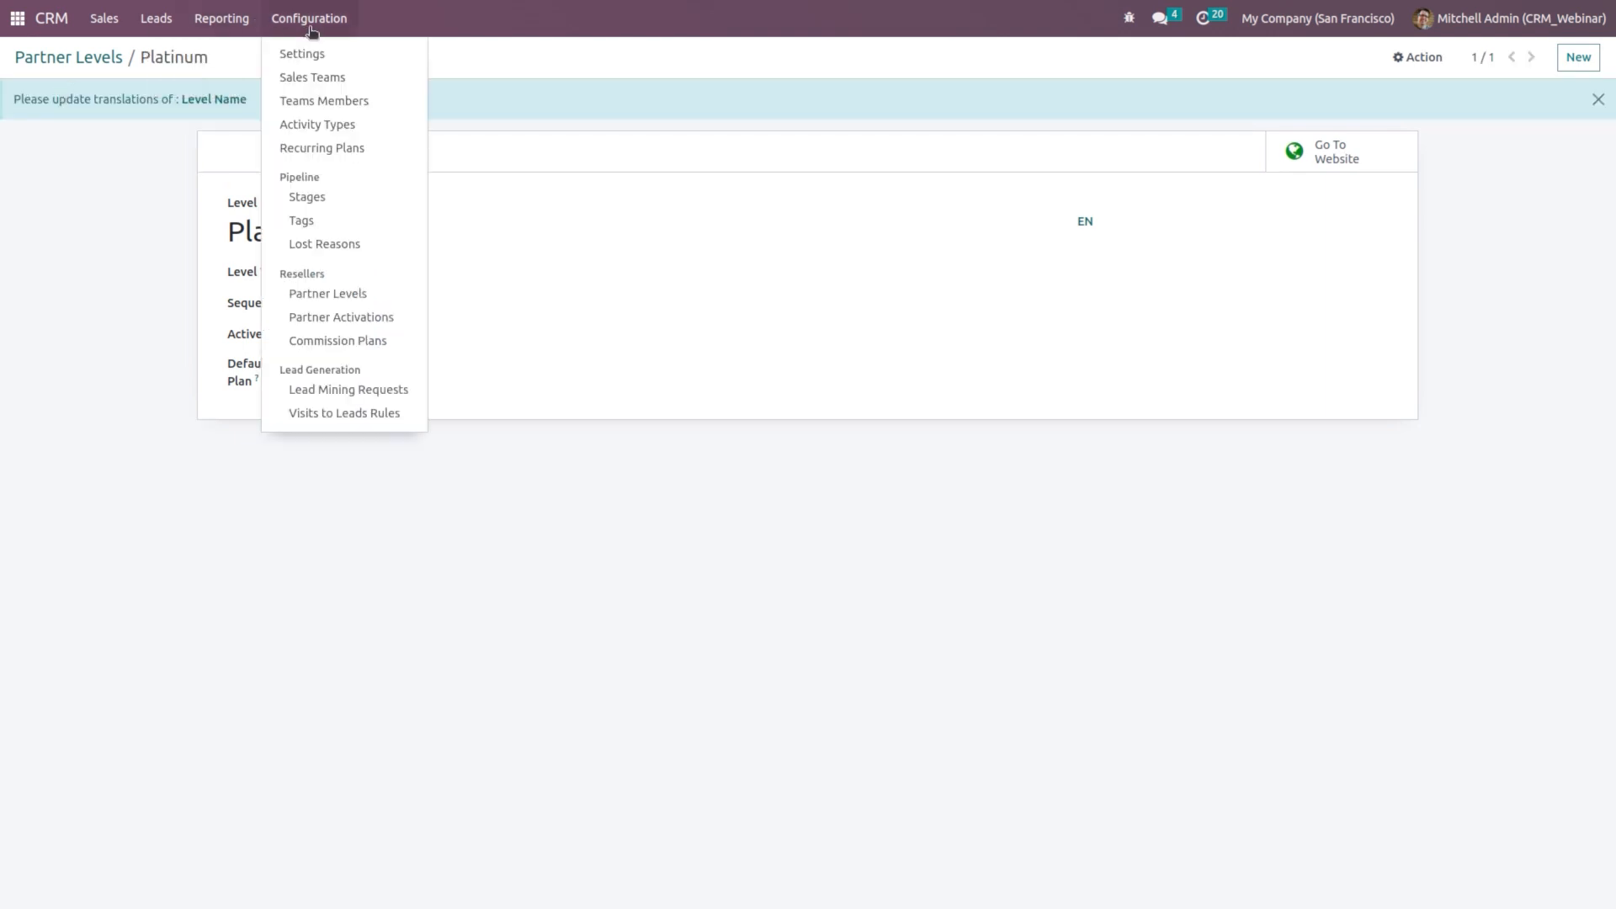
Step: Add and save a 'First Contact' entry in the Partner Activations list
click(370, 320)
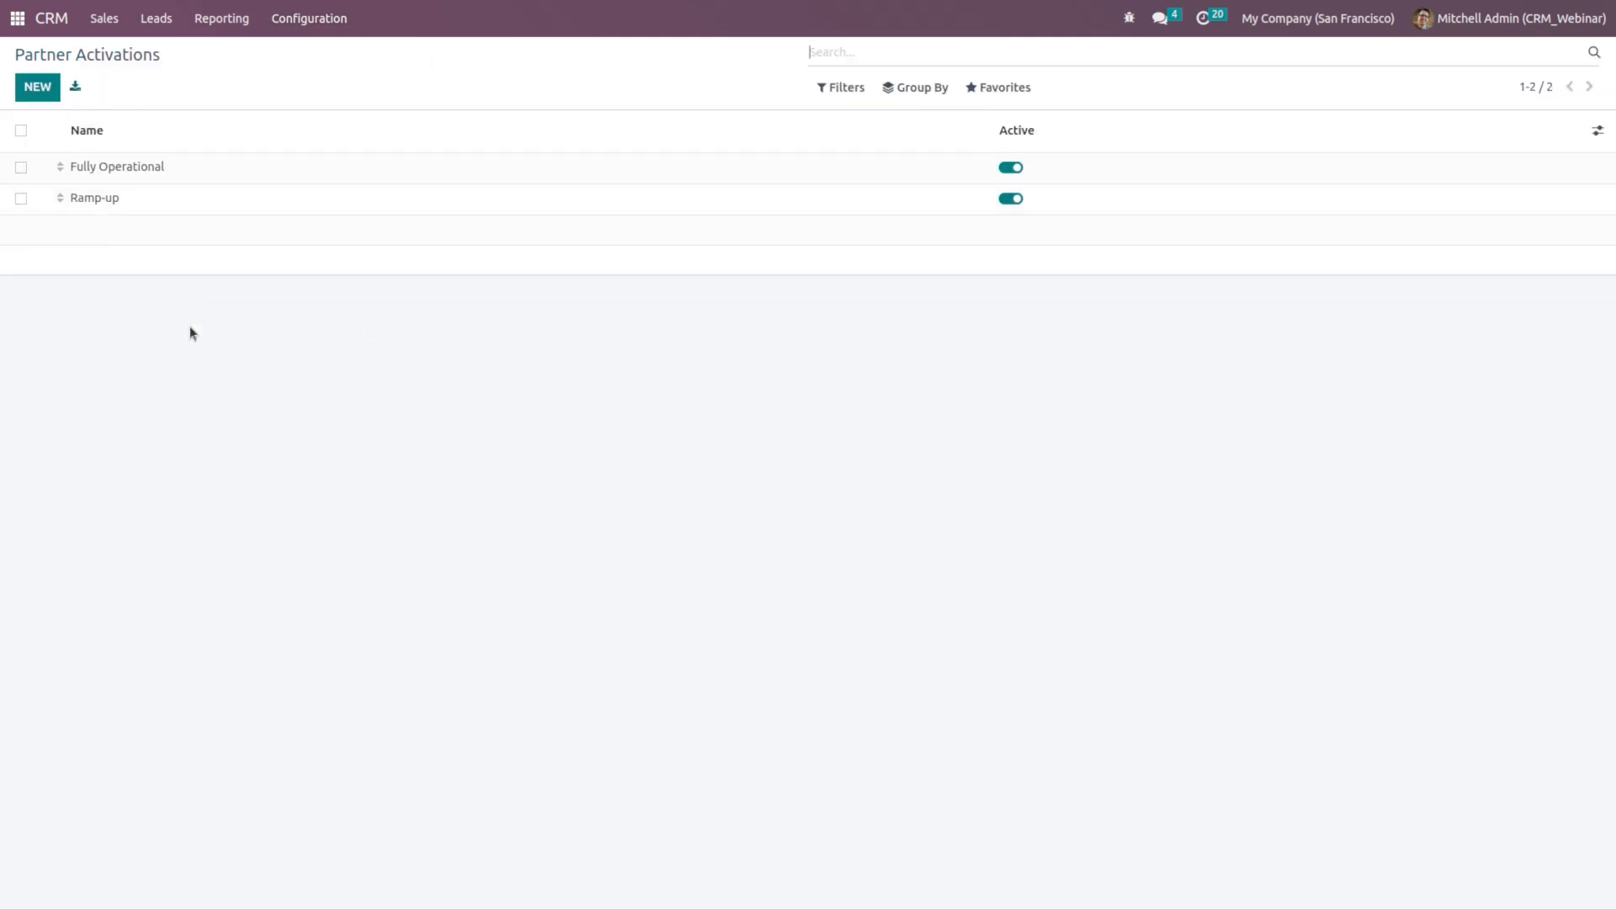
click(39, 95)
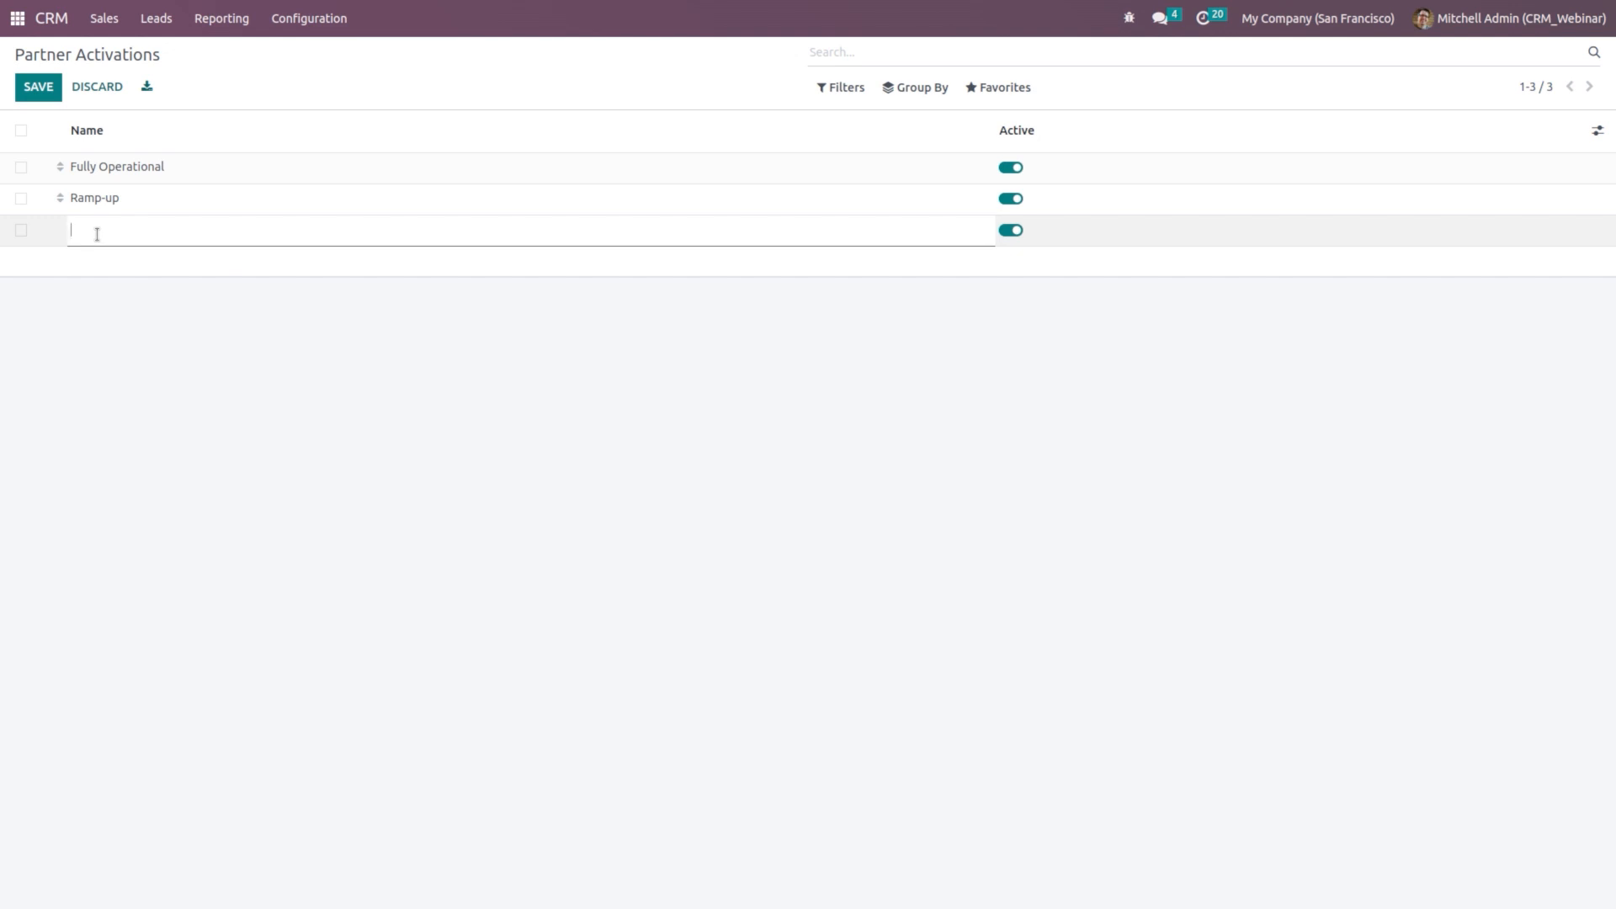
text(First Contact)
click(675, 468)
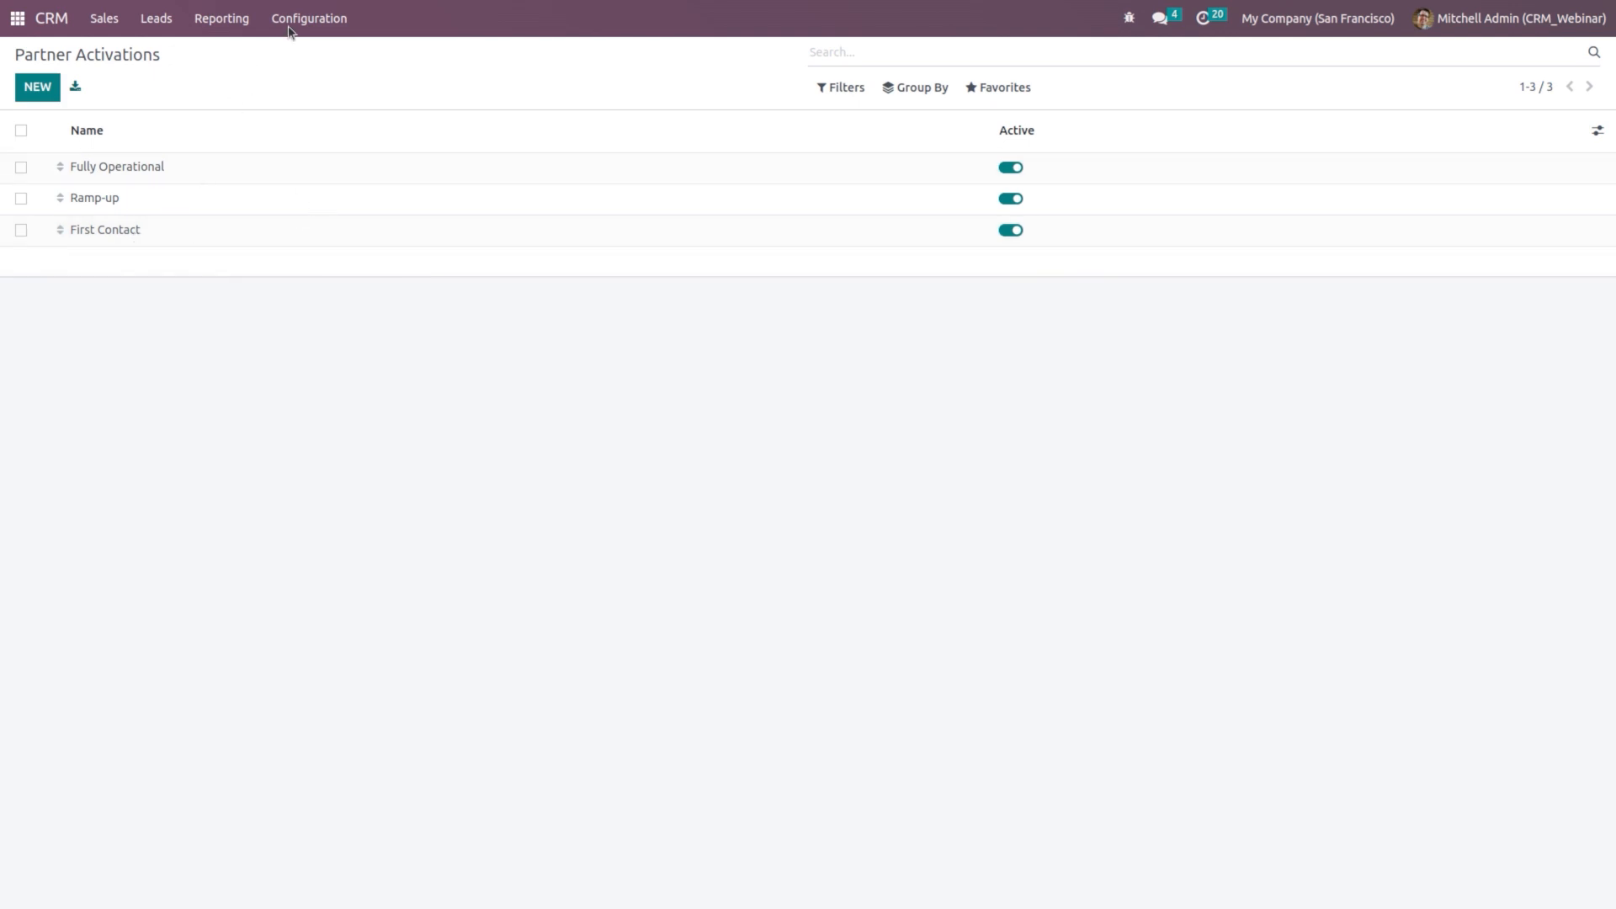
click(308, 17)
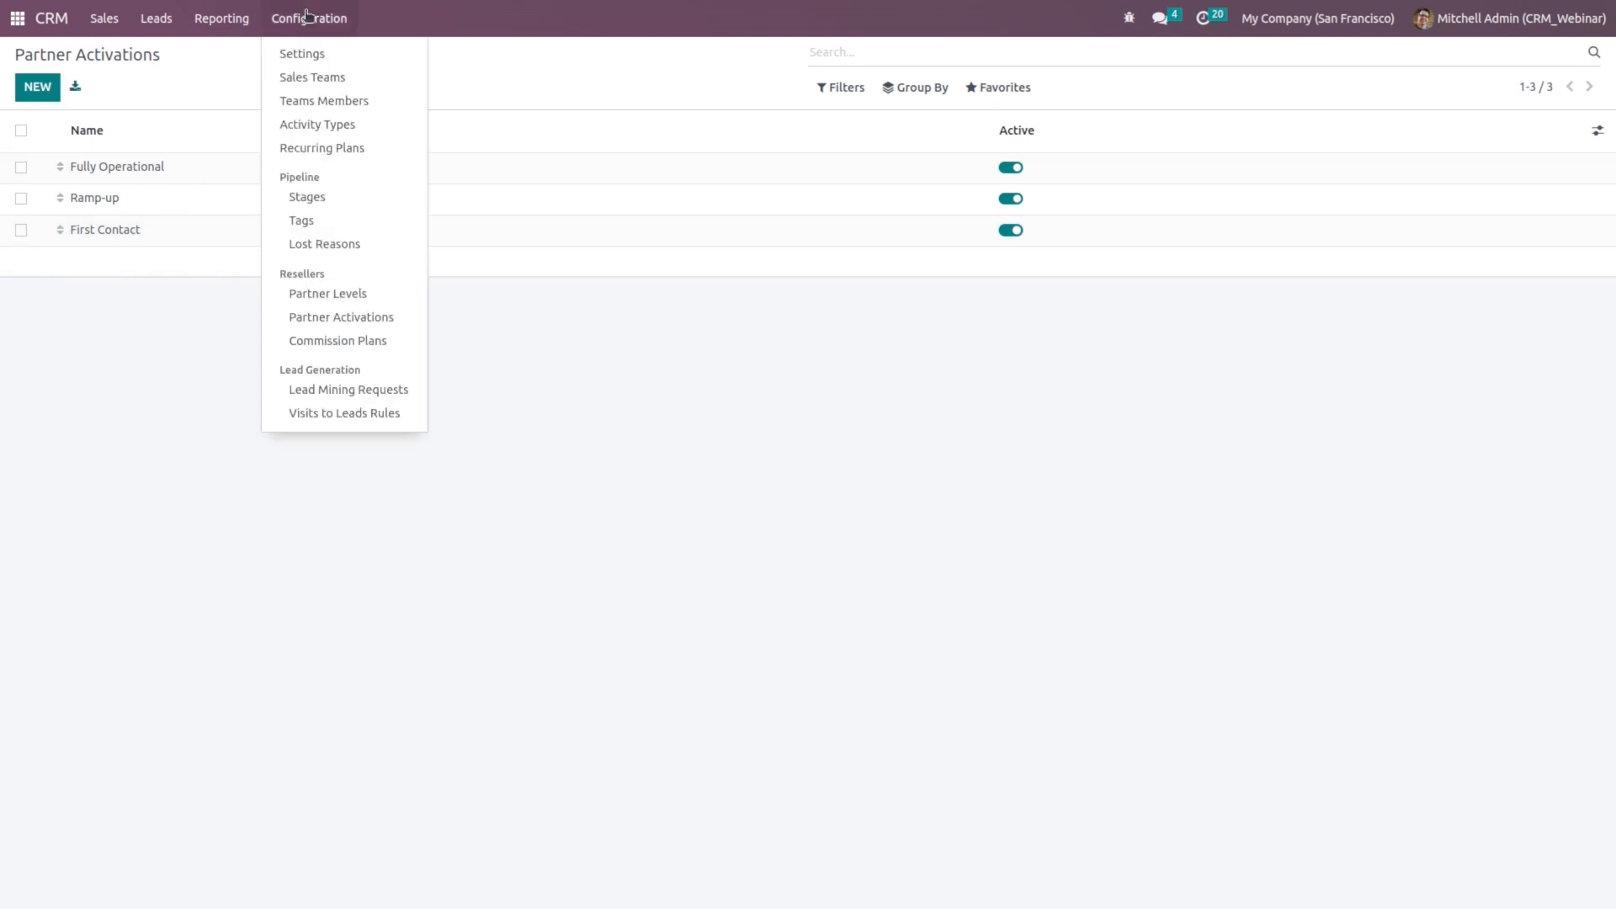
Step: Start a new commission plan named 'New Plan'
click(352, 340)
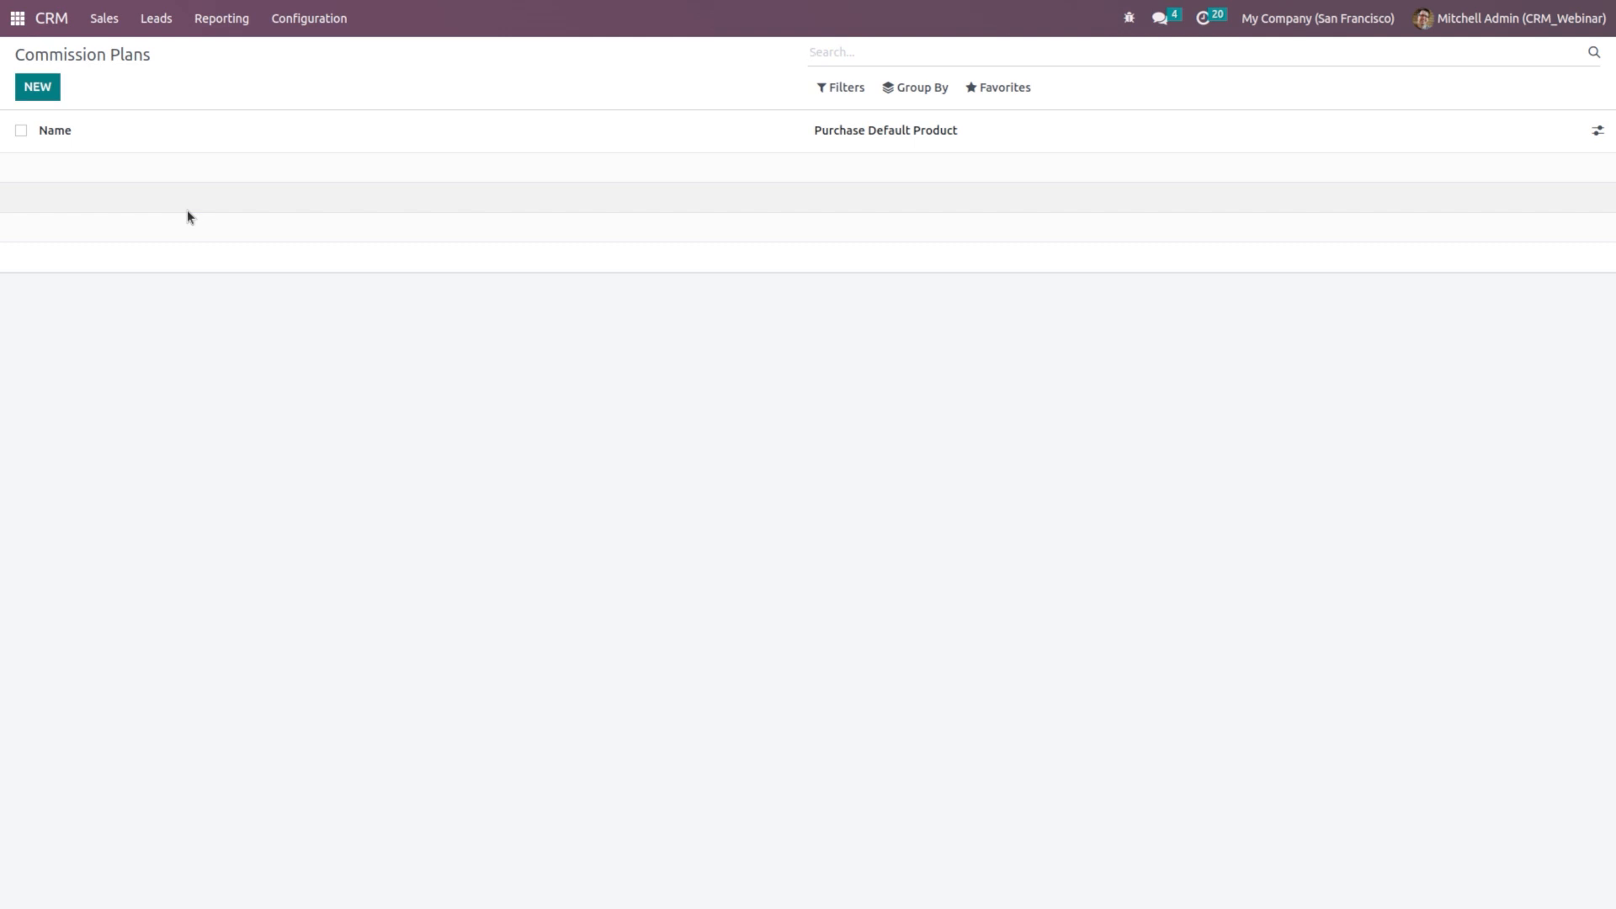
click(49, 89)
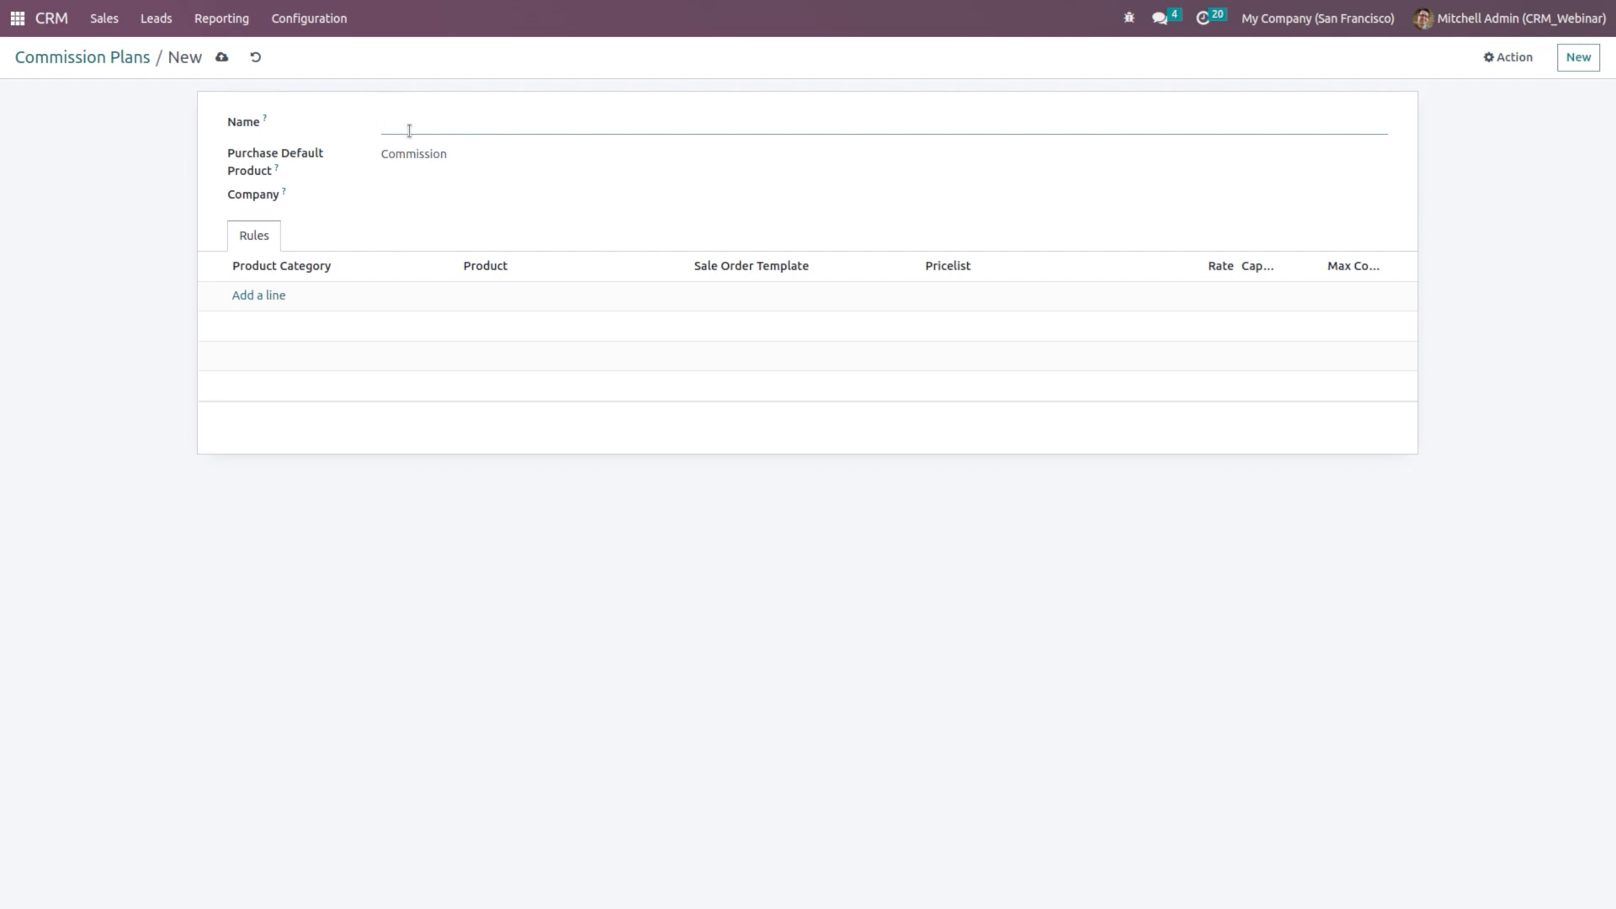
text(New Plan)
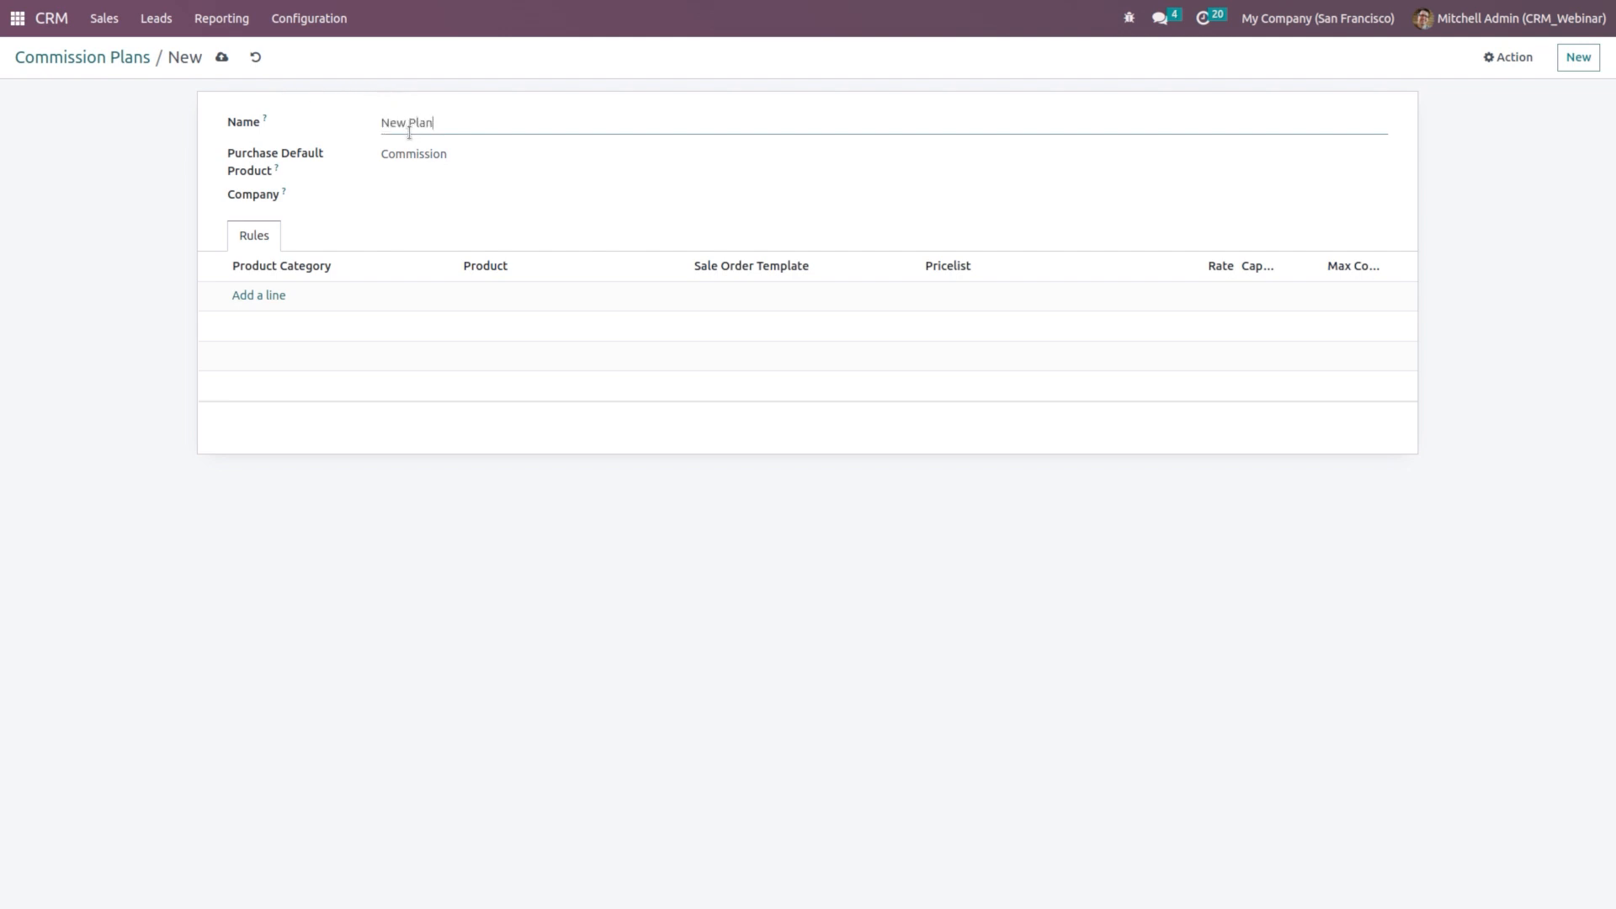
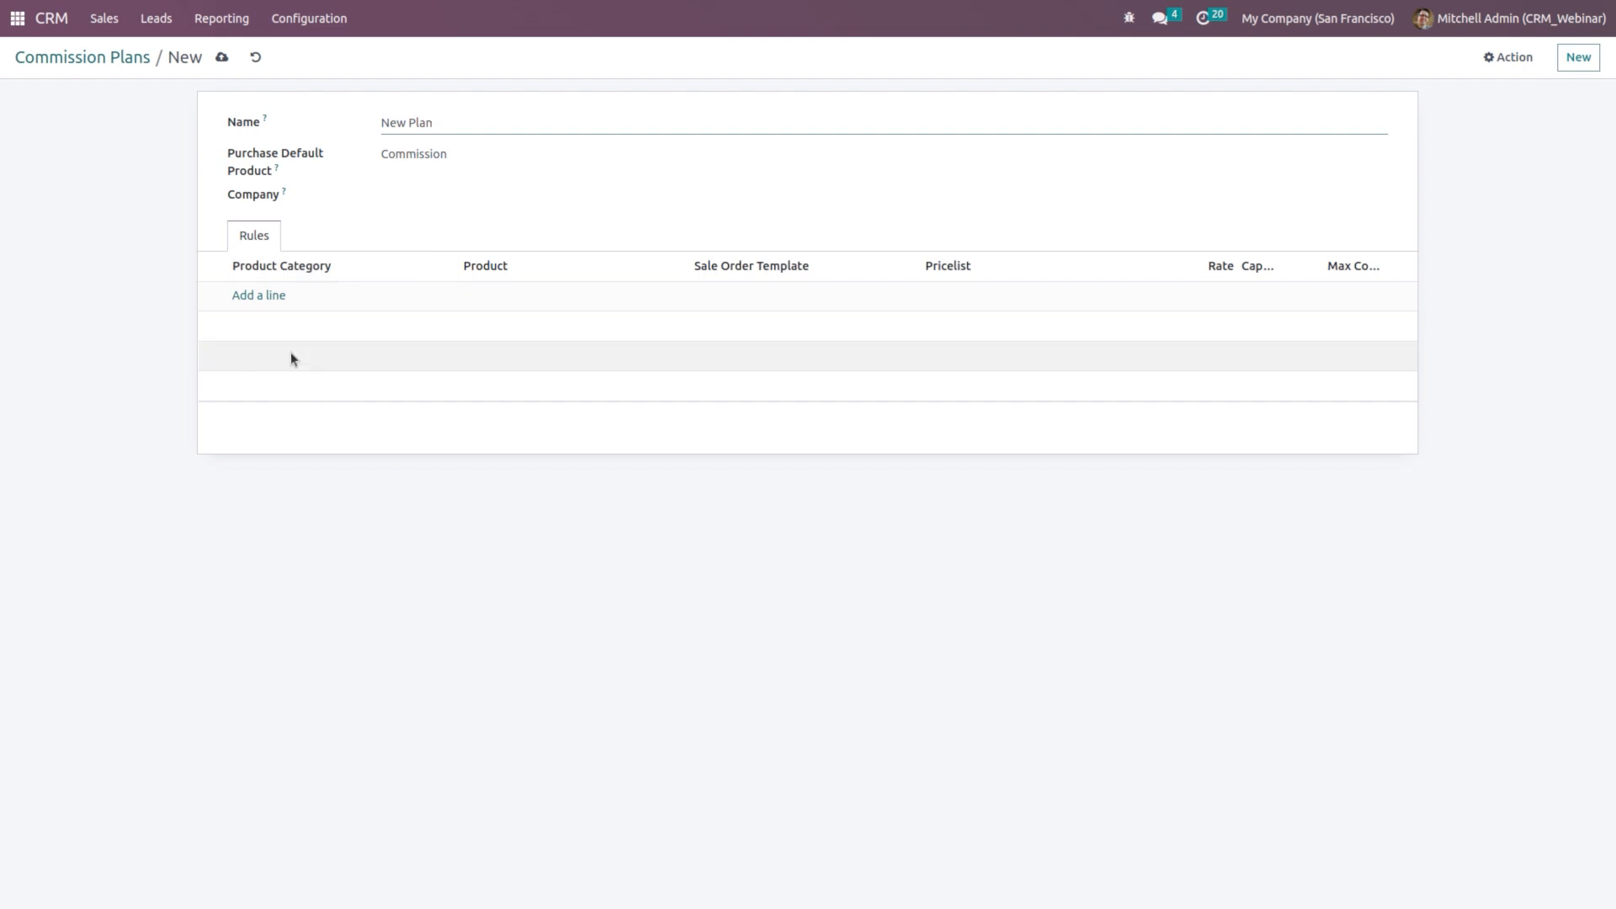
Step: Add a New Plan rule line for category All / Saleable / Office Furniture, leaving the product empty
click(277, 297)
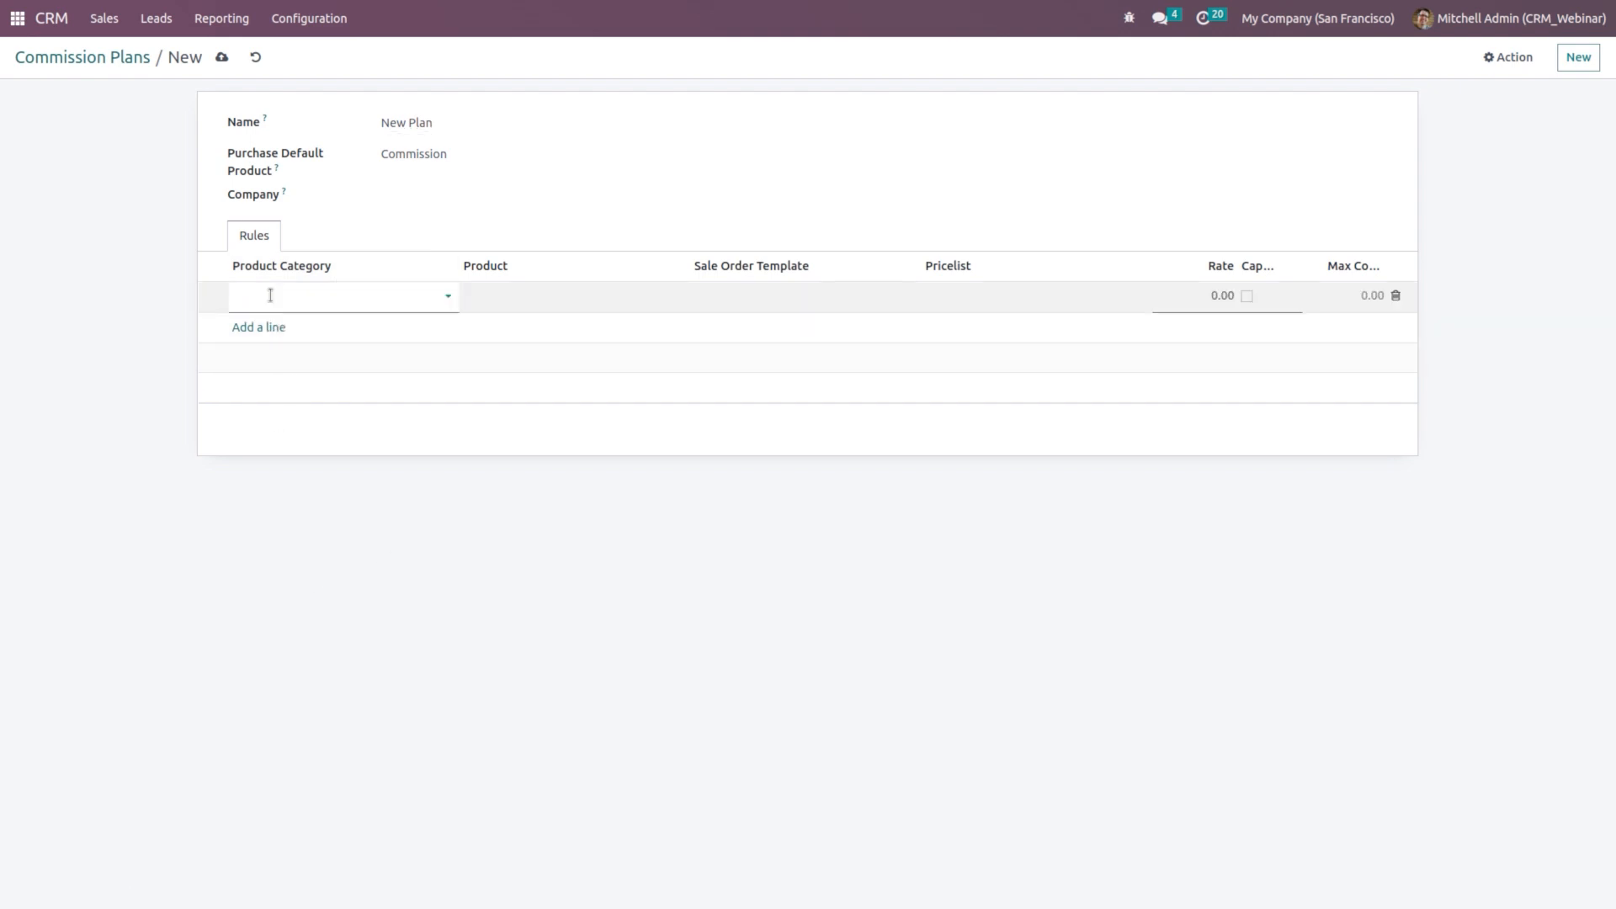
click(336, 304)
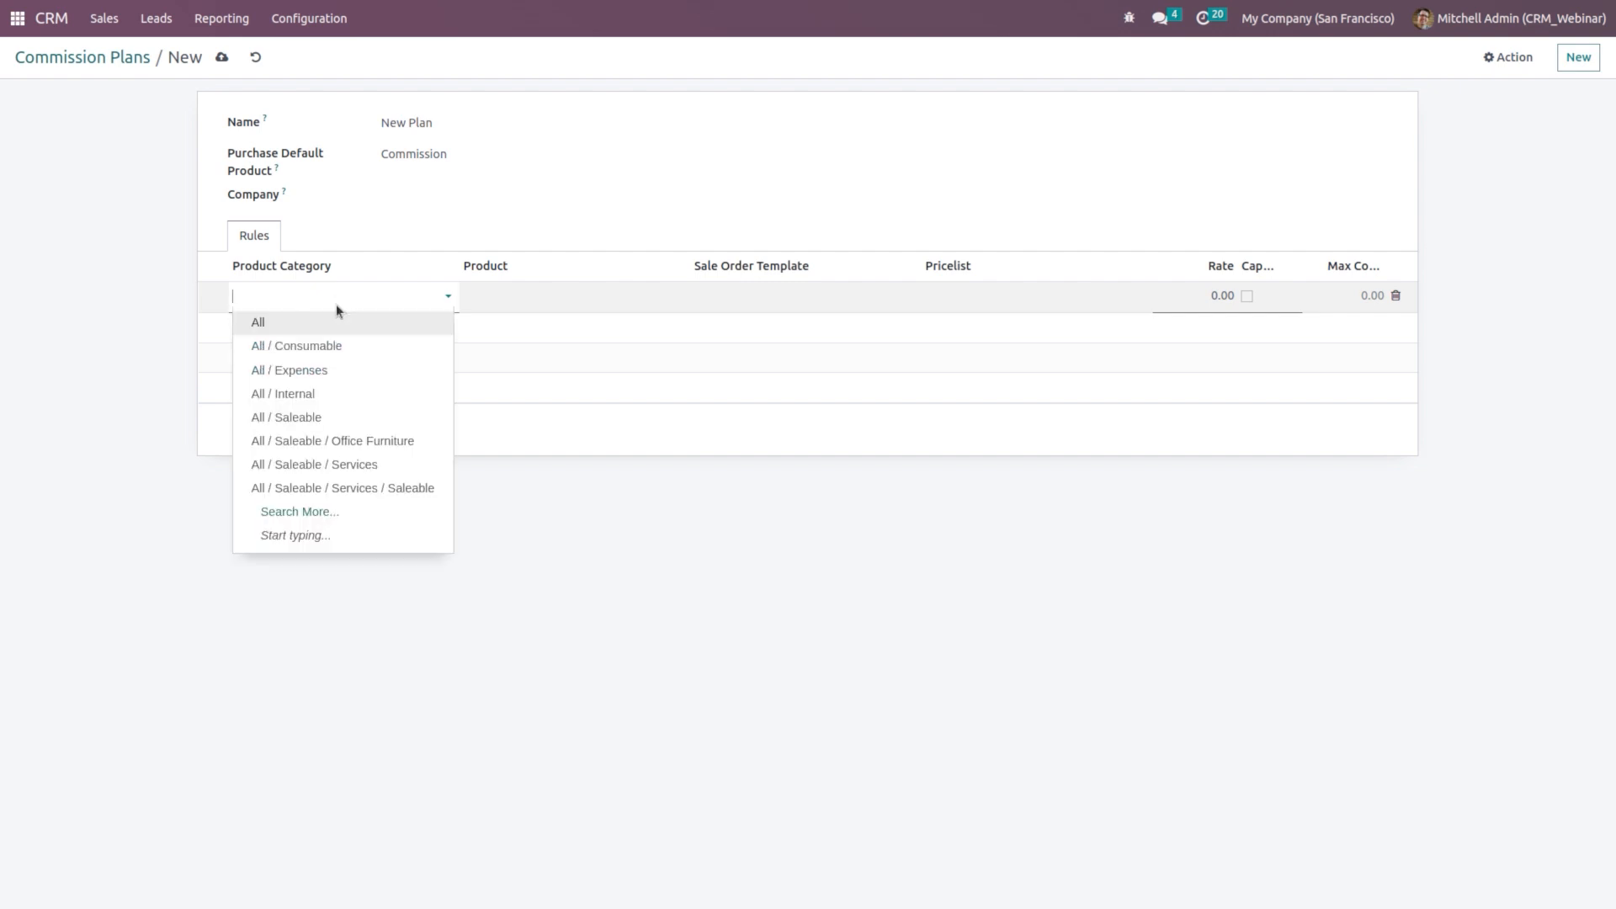
click(570, 309)
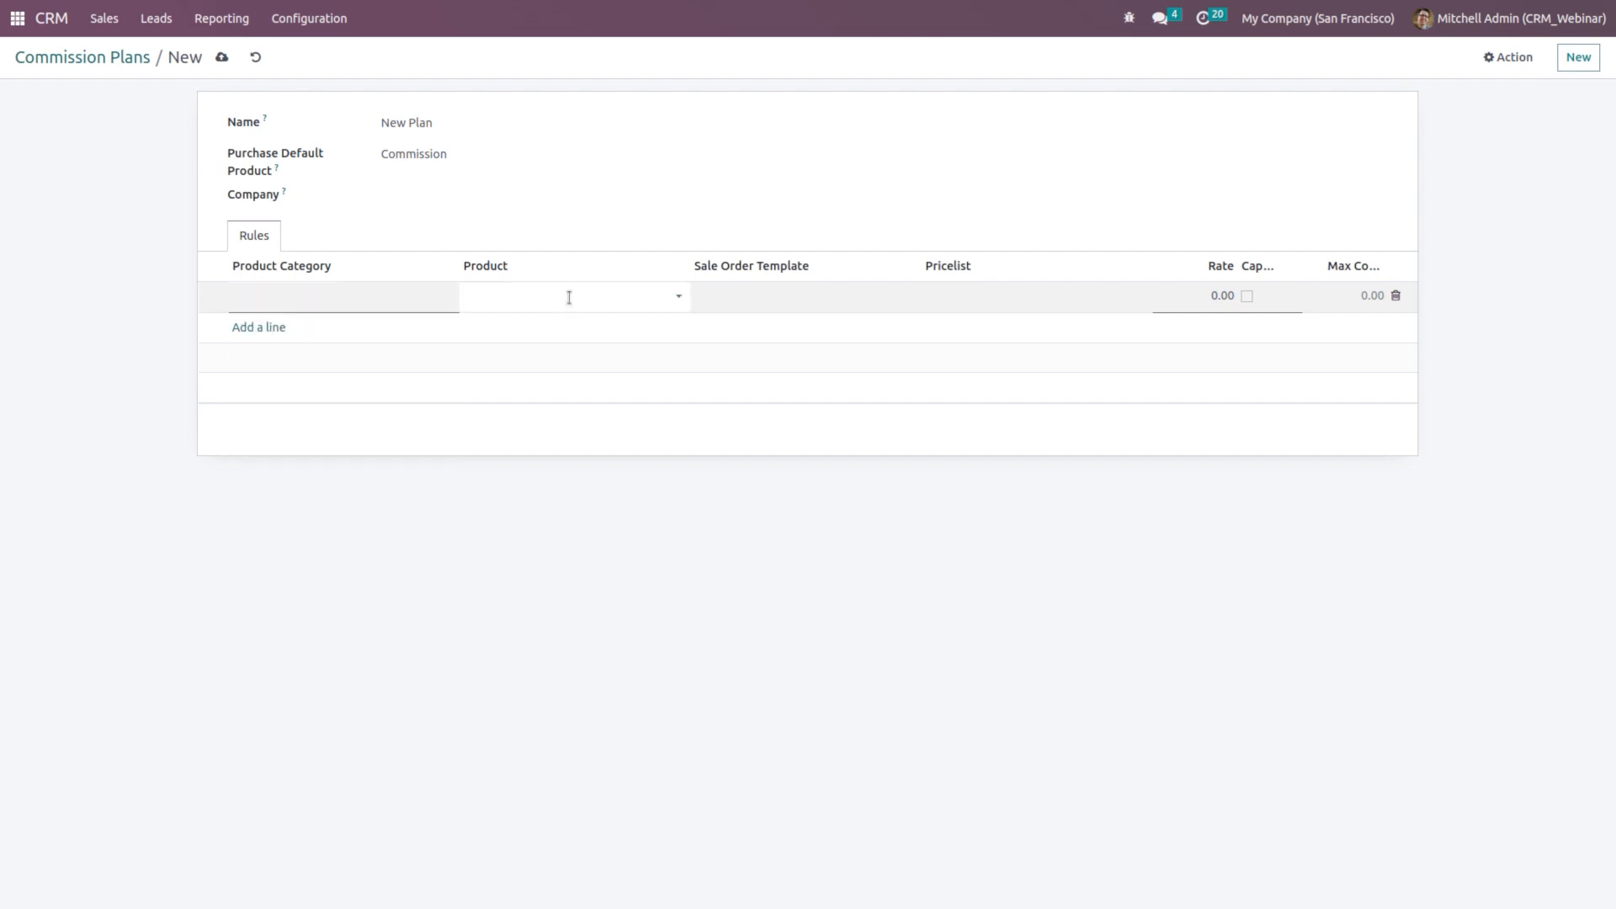
click(567, 295)
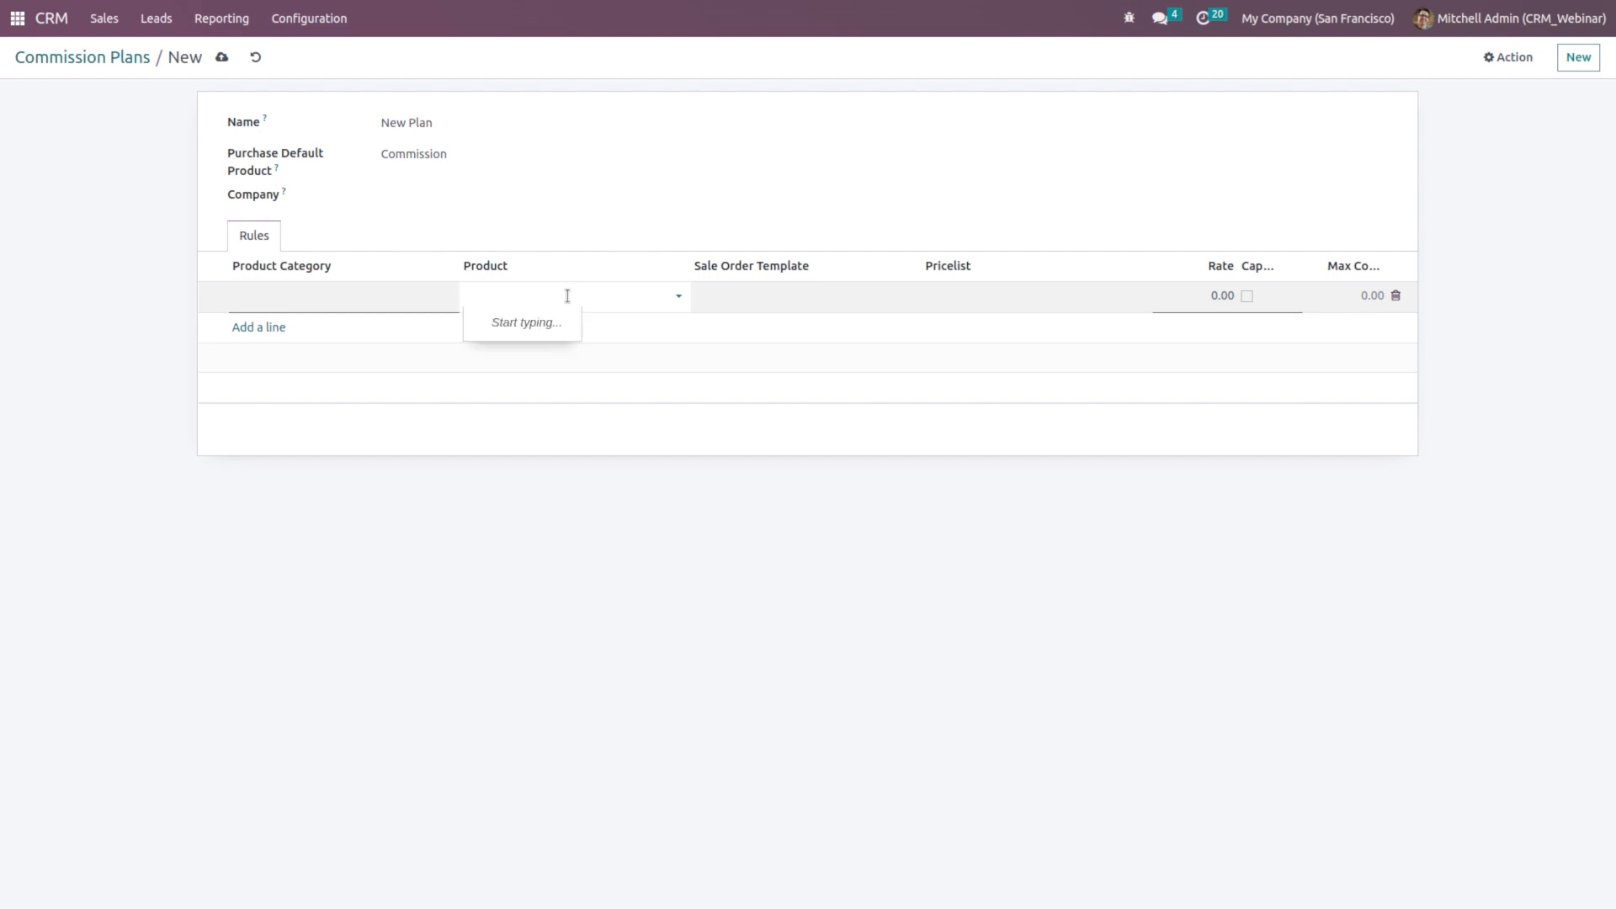
click(342, 292)
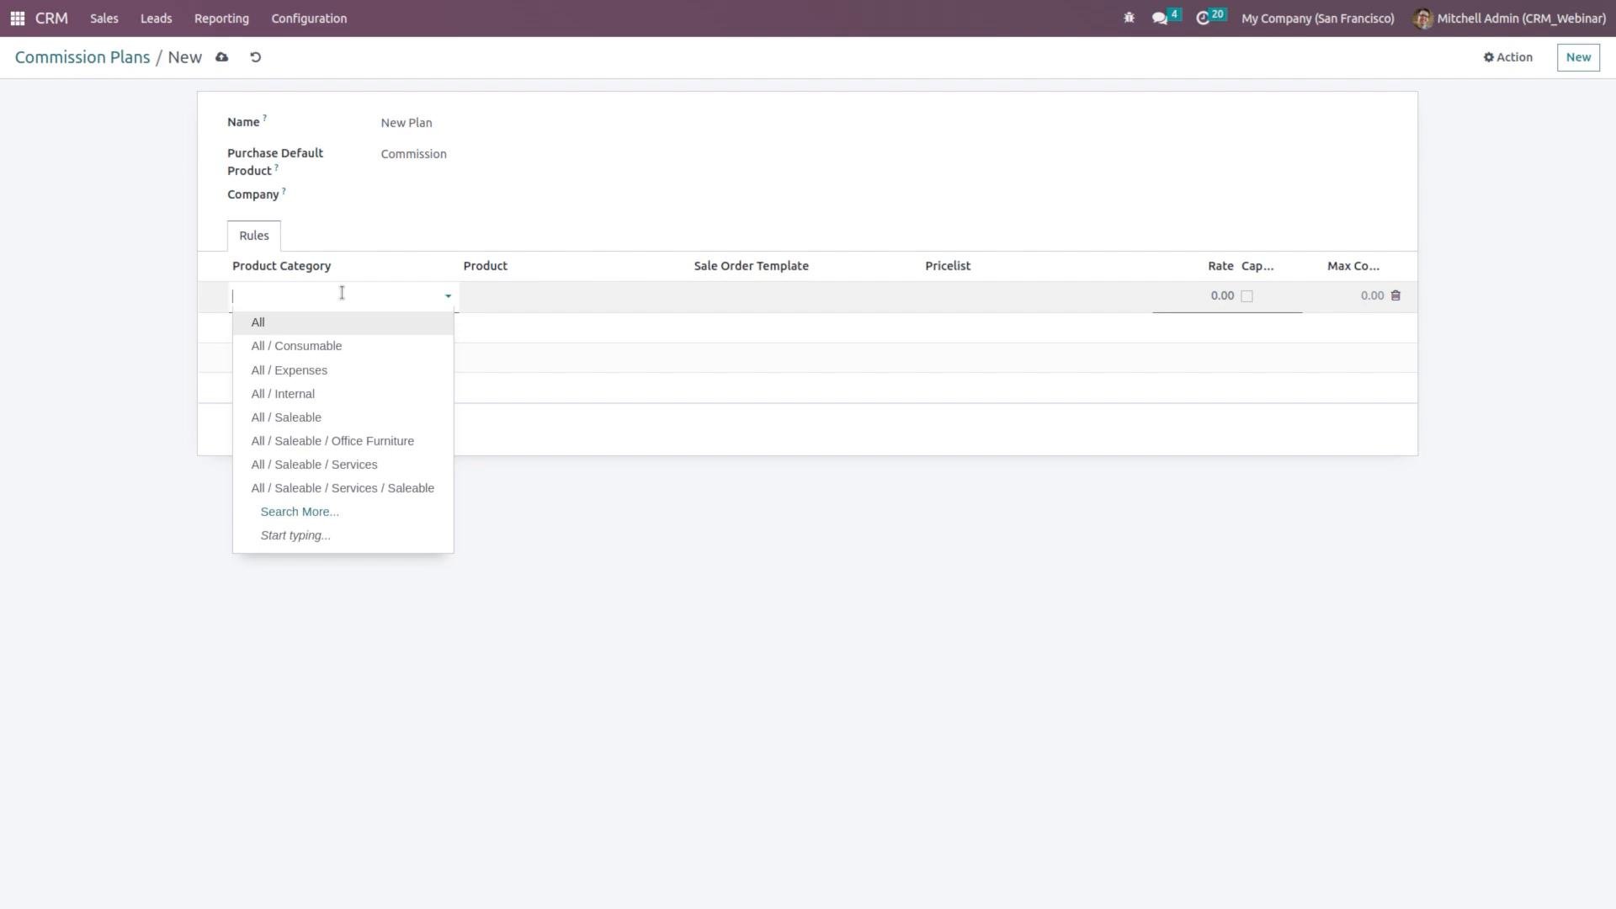
click(295, 294)
text(off)
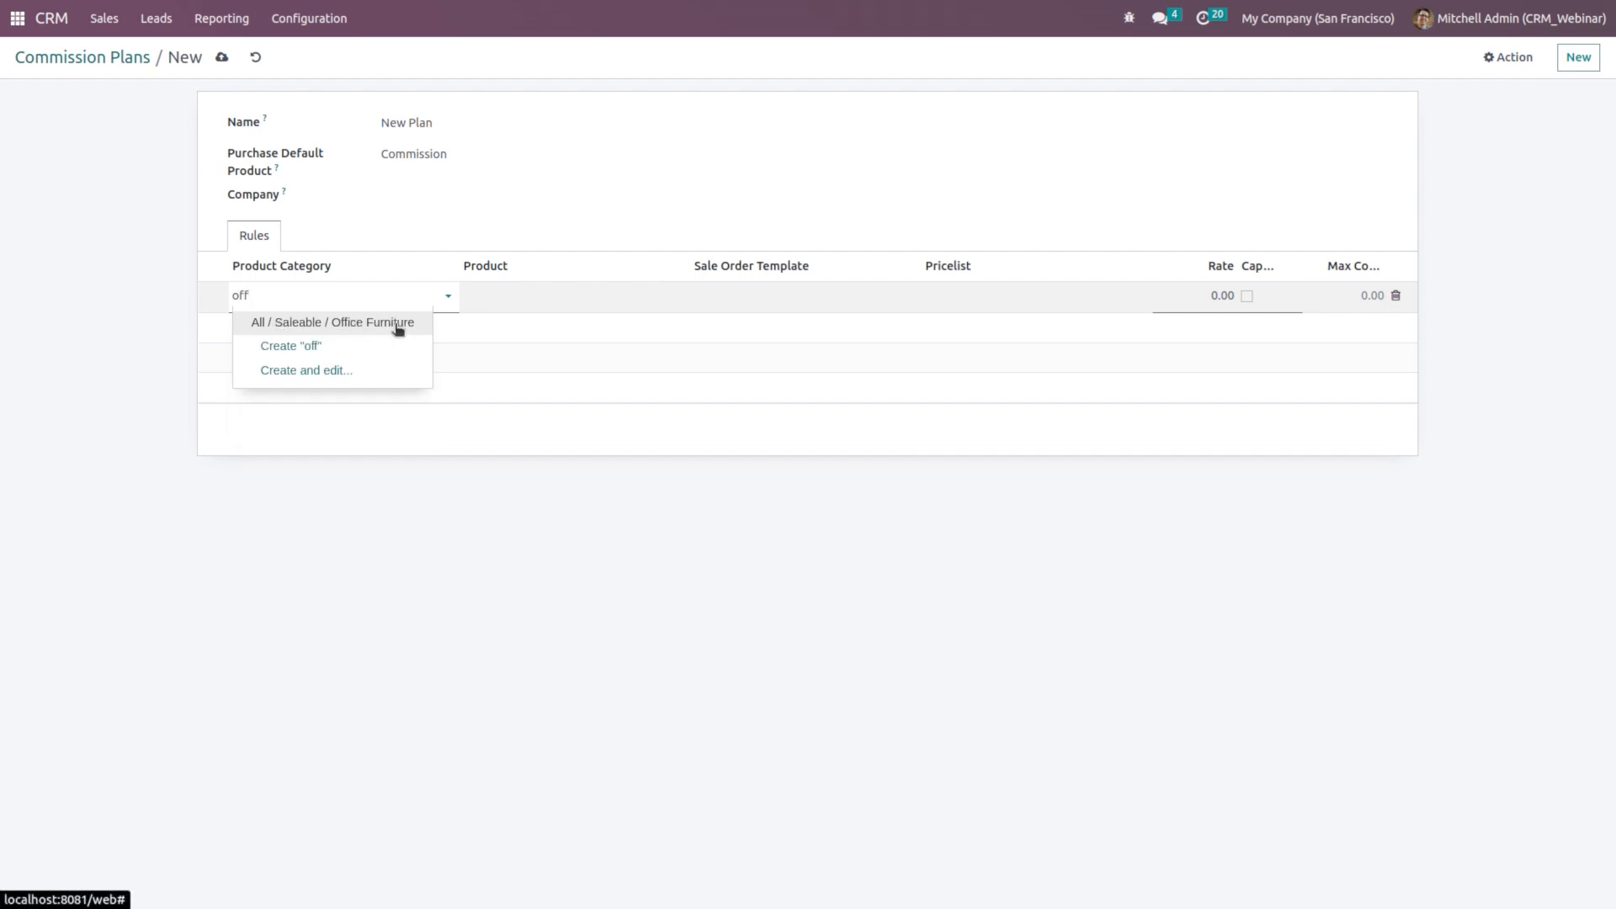
click(397, 328)
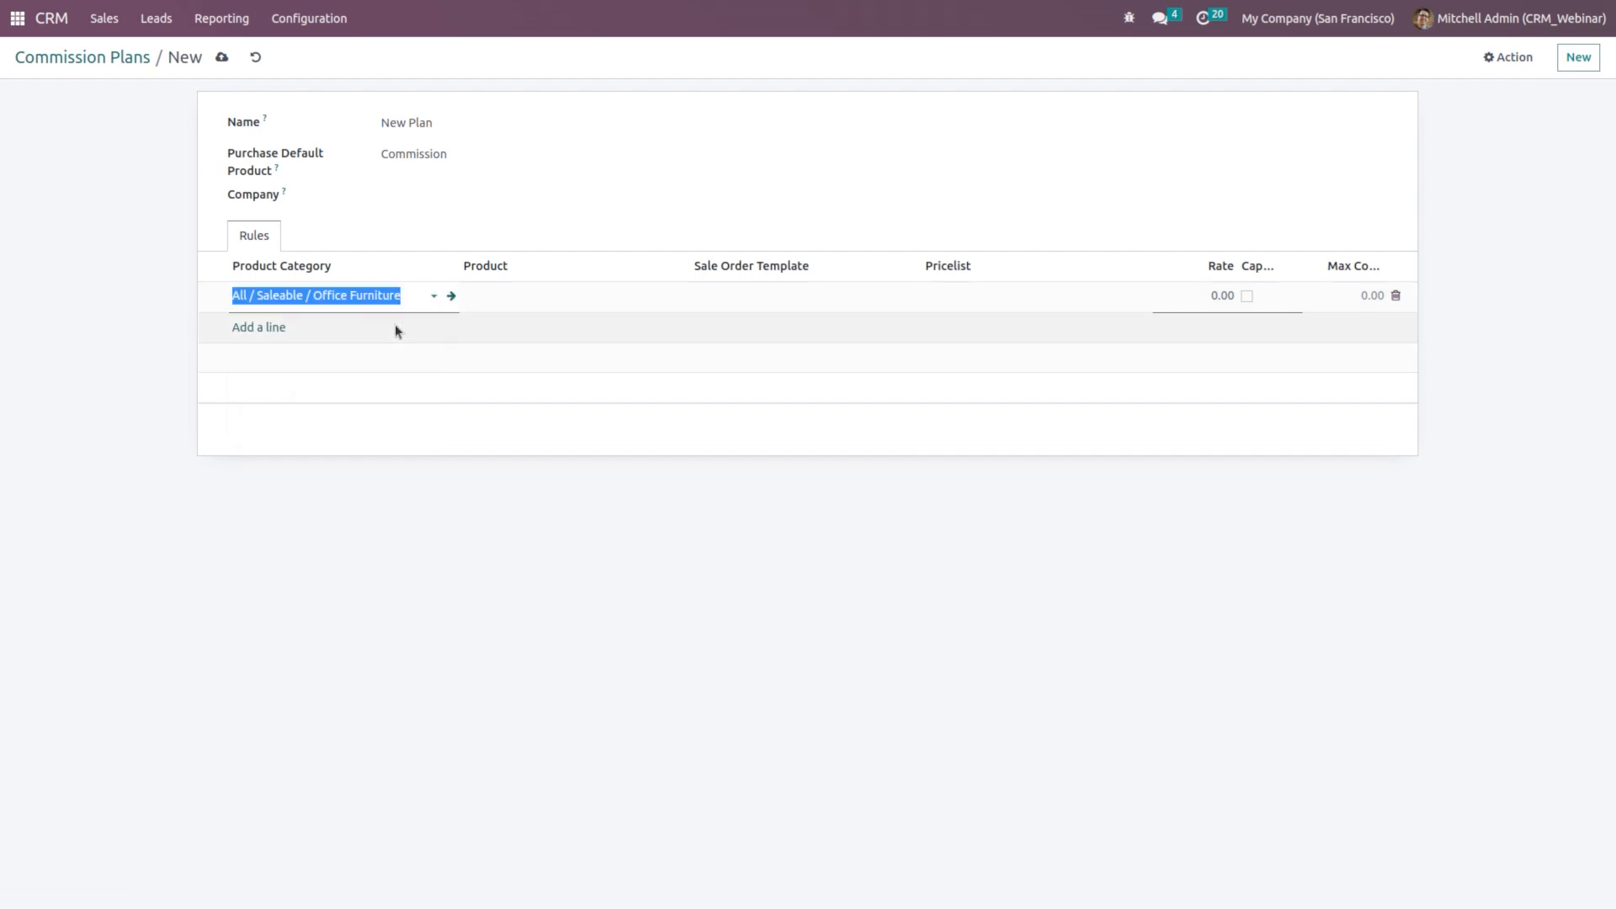
click(575, 299)
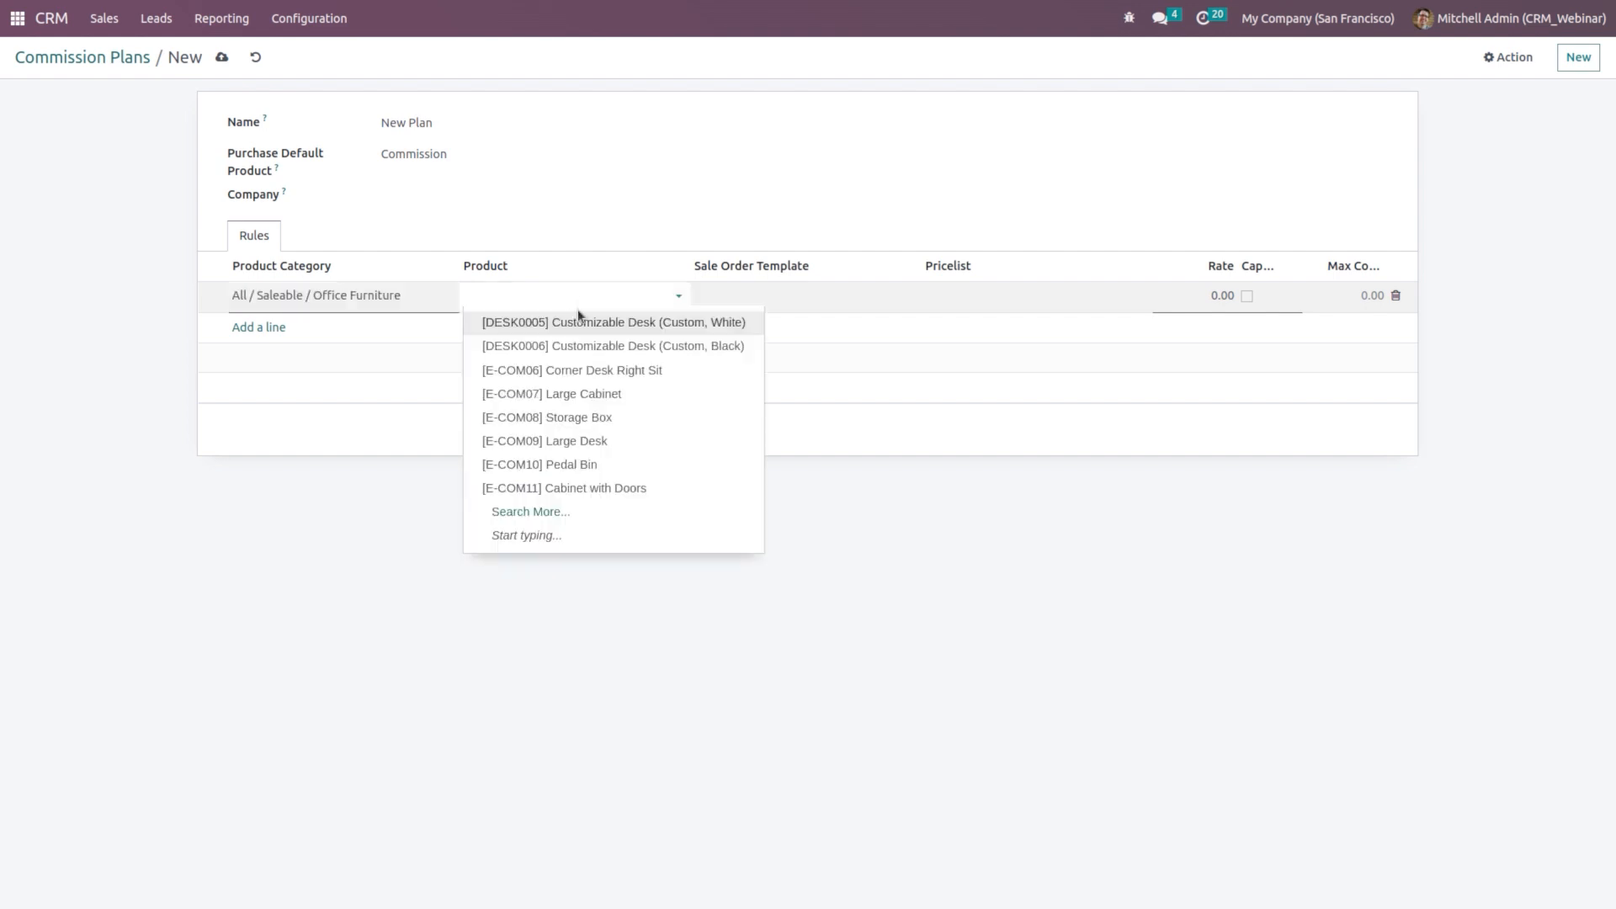
click(380, 384)
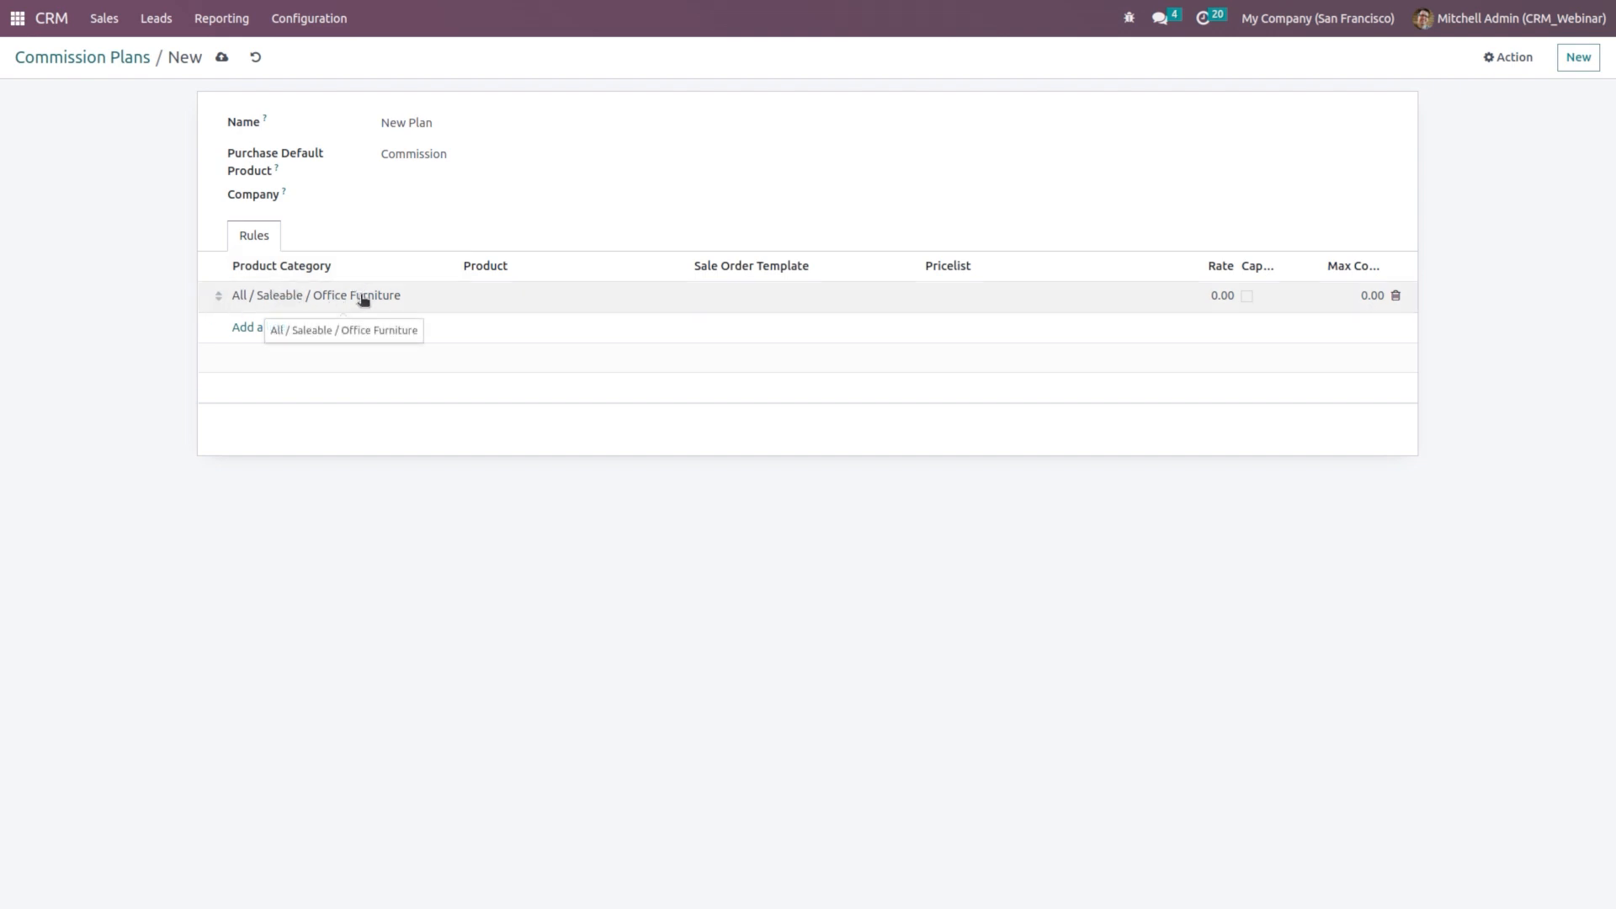
Step: Give the Office Furniture rule a 10.00 commission rate
click(777, 301)
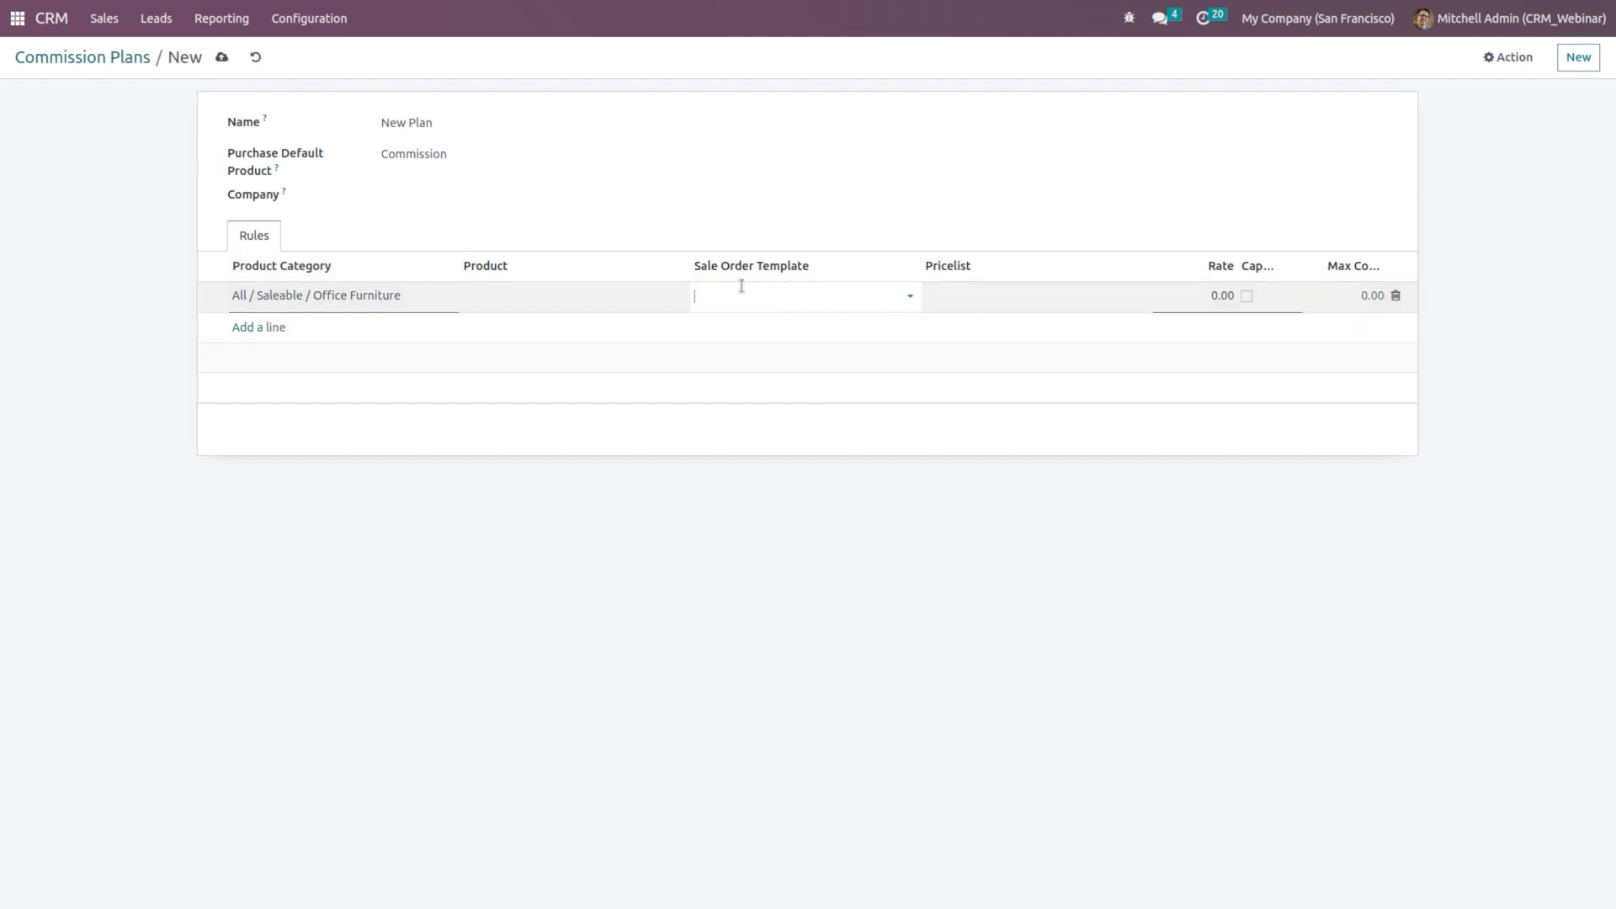
click(744, 290)
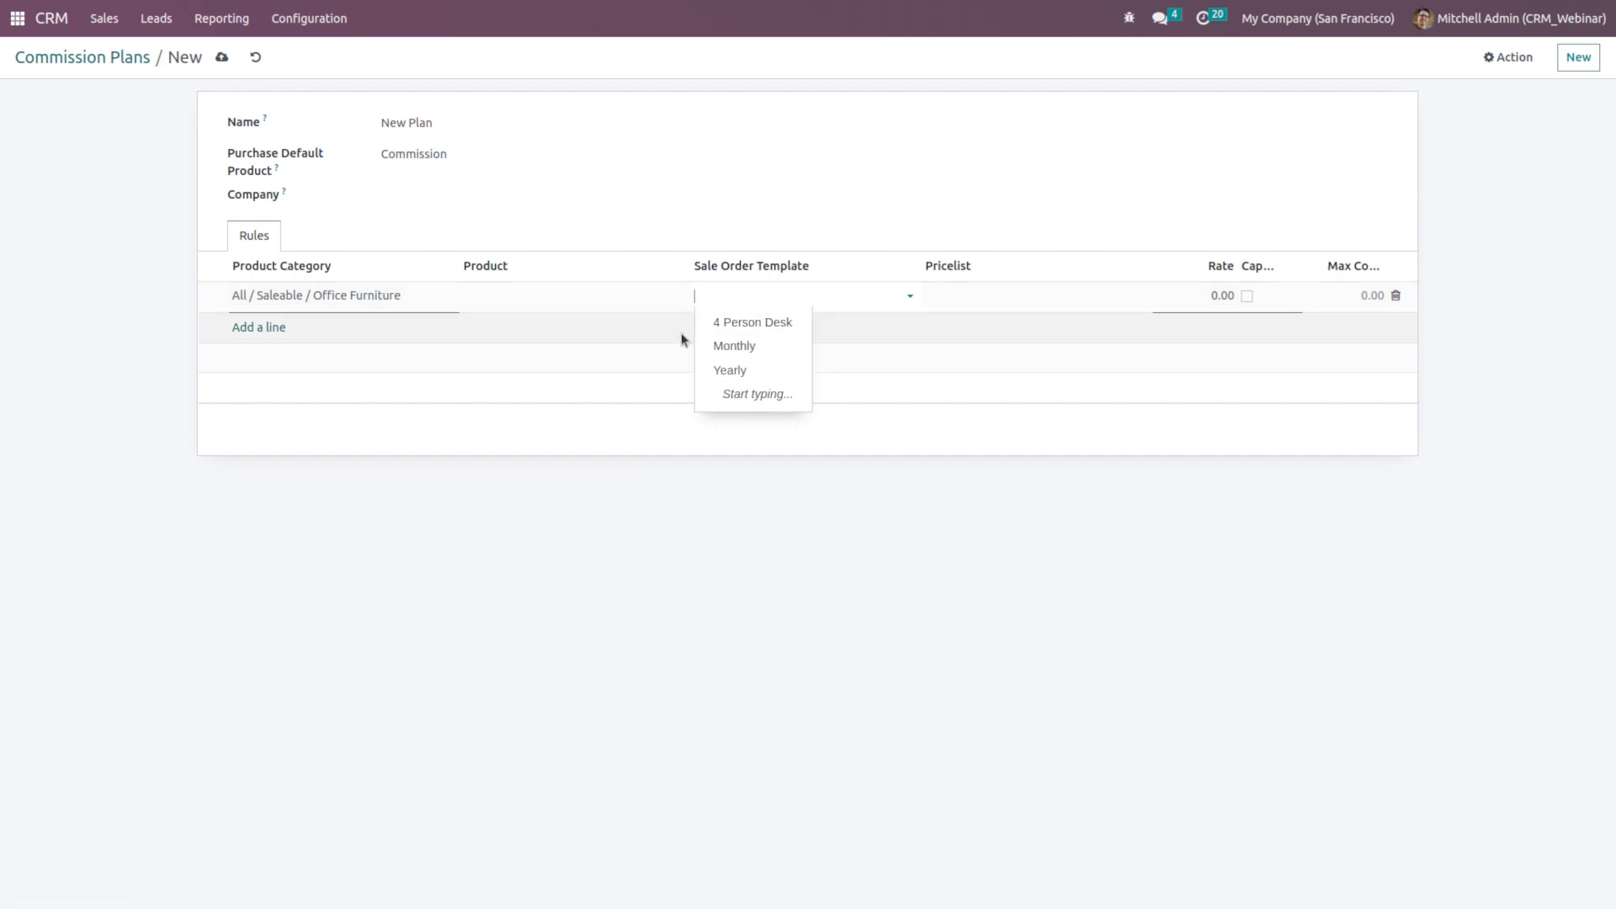
click(998, 295)
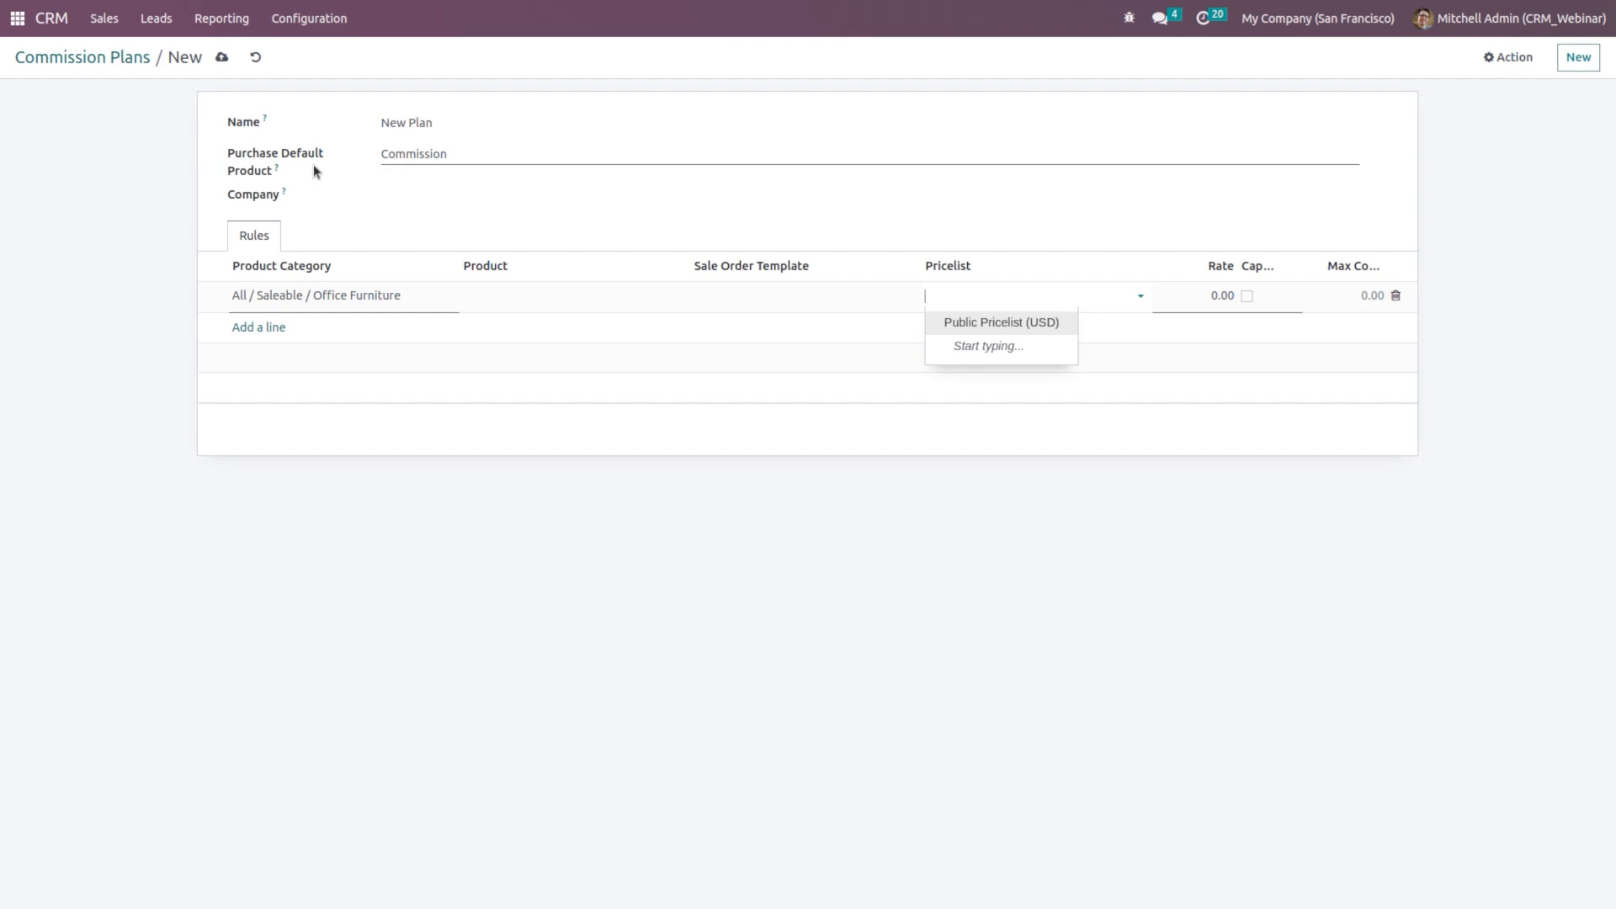
click(1193, 291)
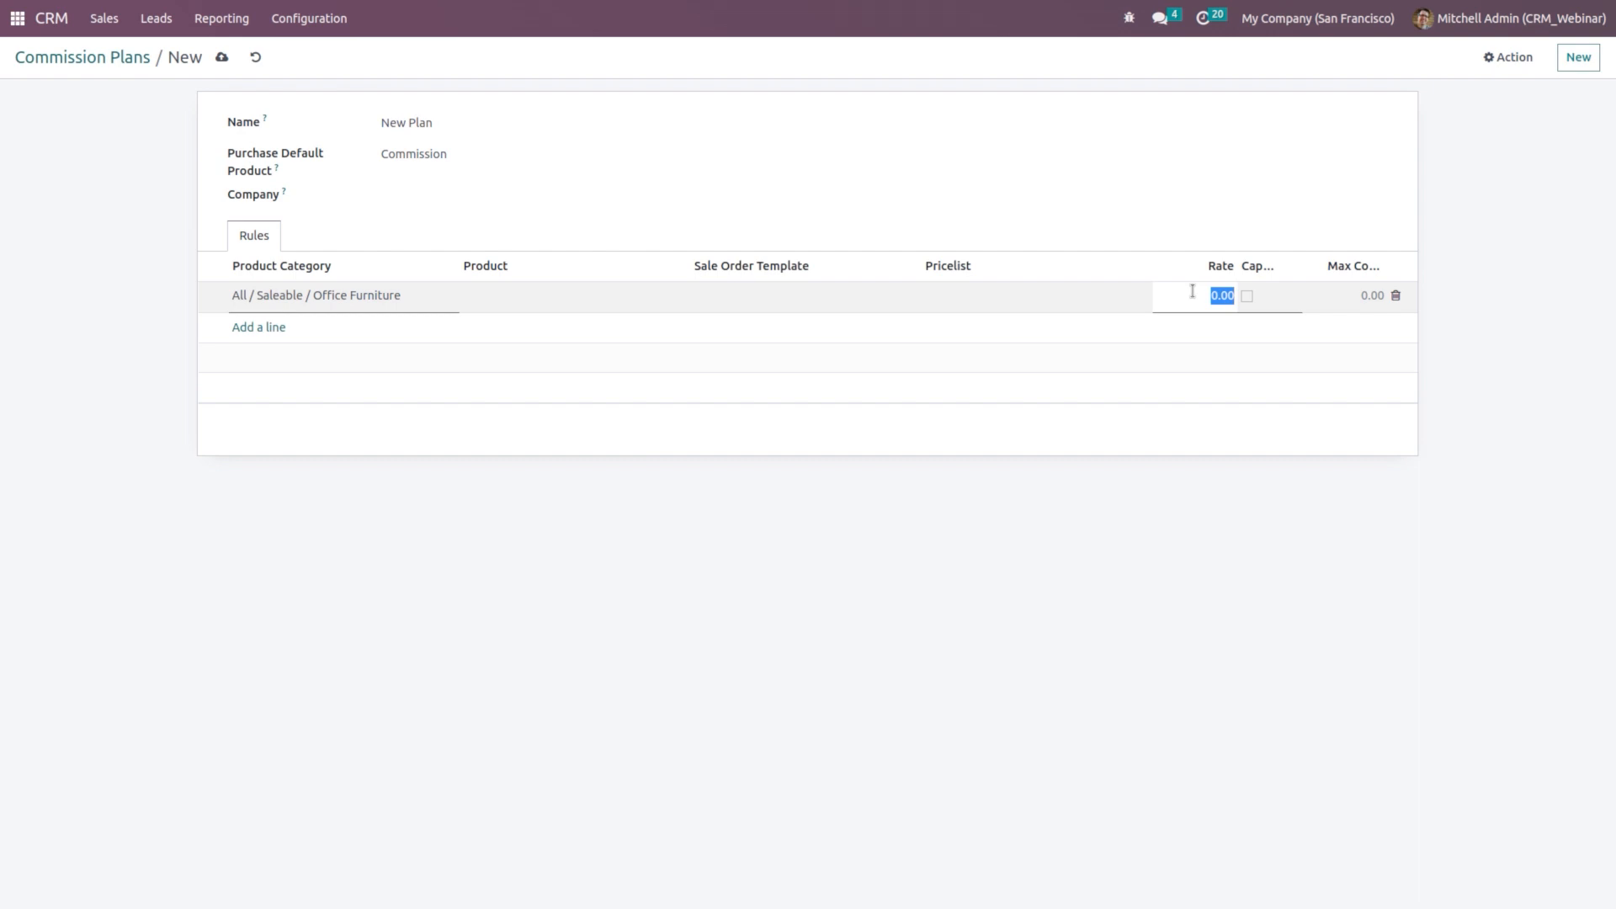
text(10)
click(1230, 364)
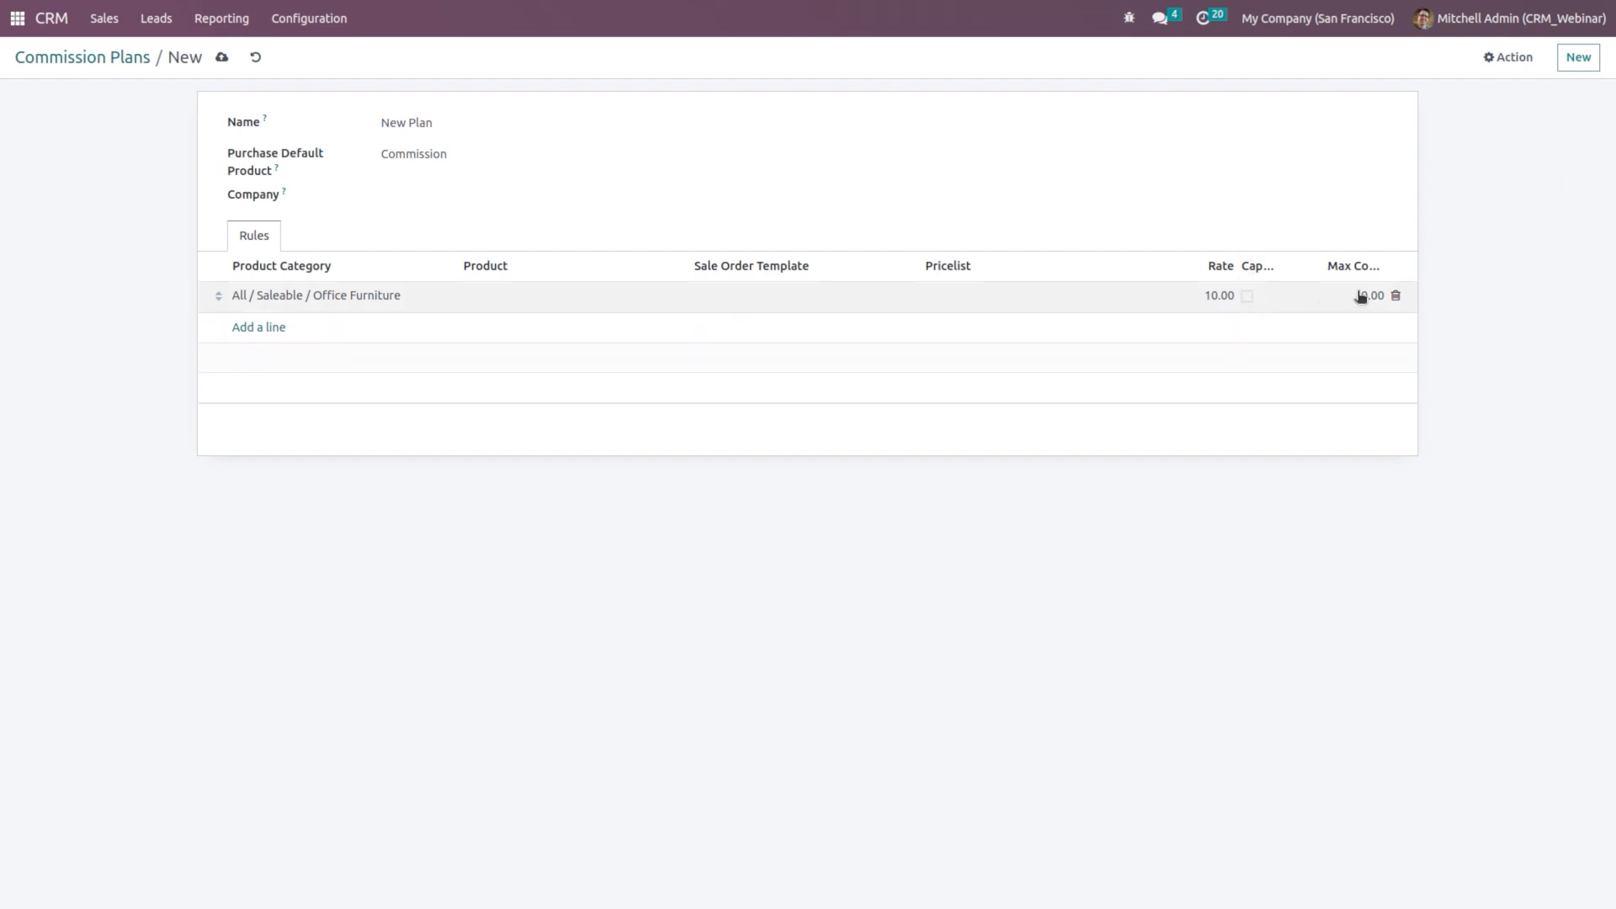
Step: Cap the rule at a 1,000.00 maximum commission and save New Plan
click(1248, 299)
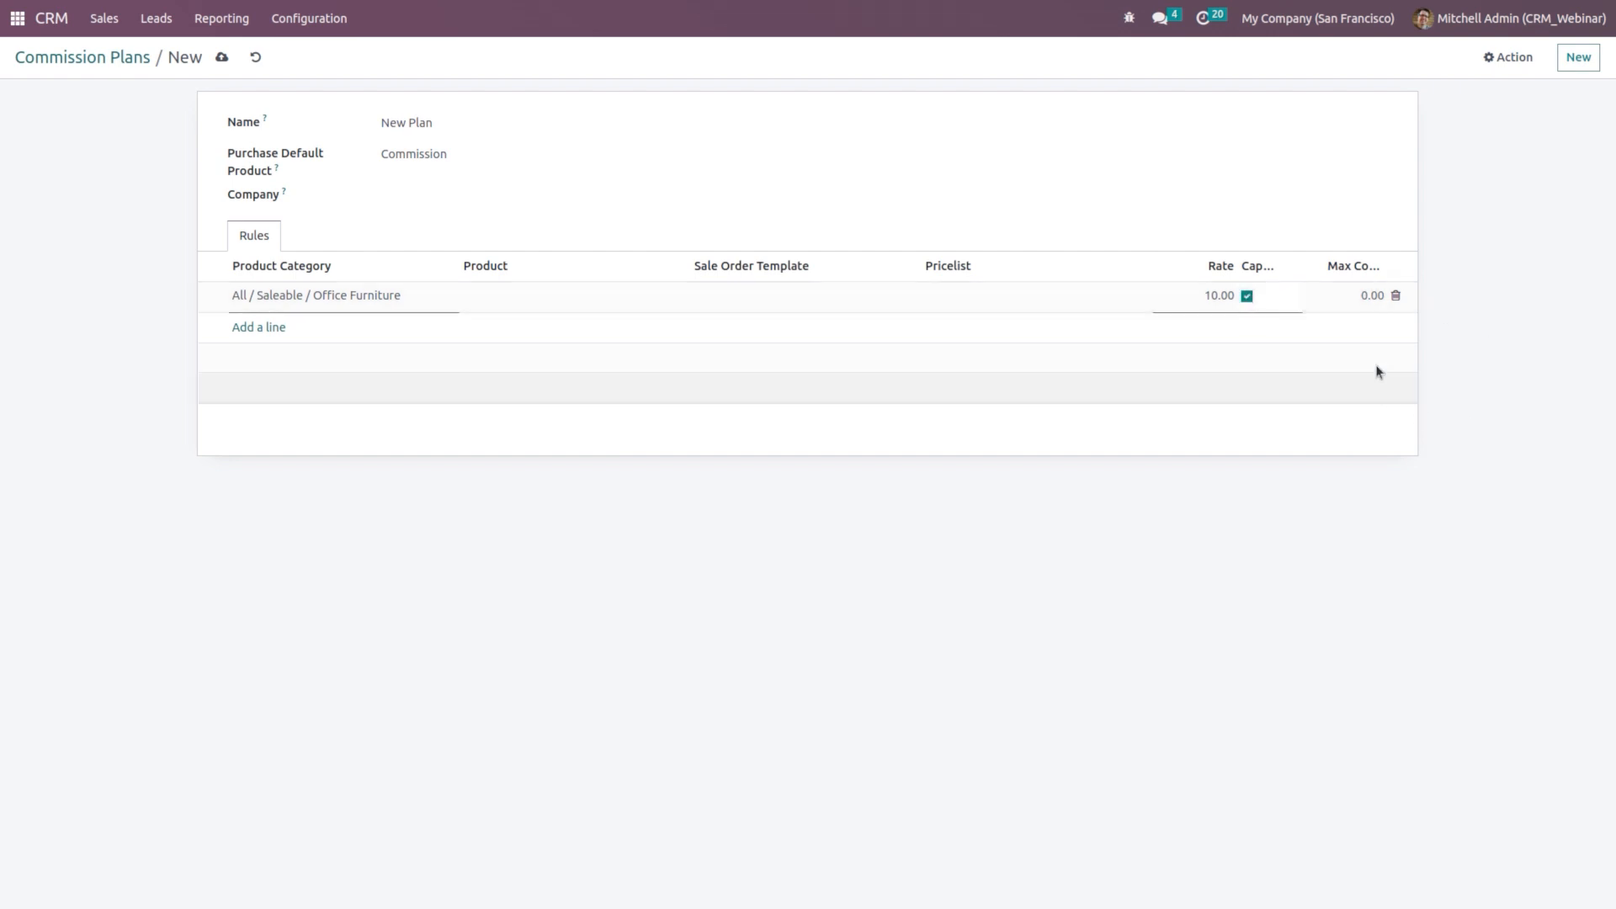
click(1342, 291)
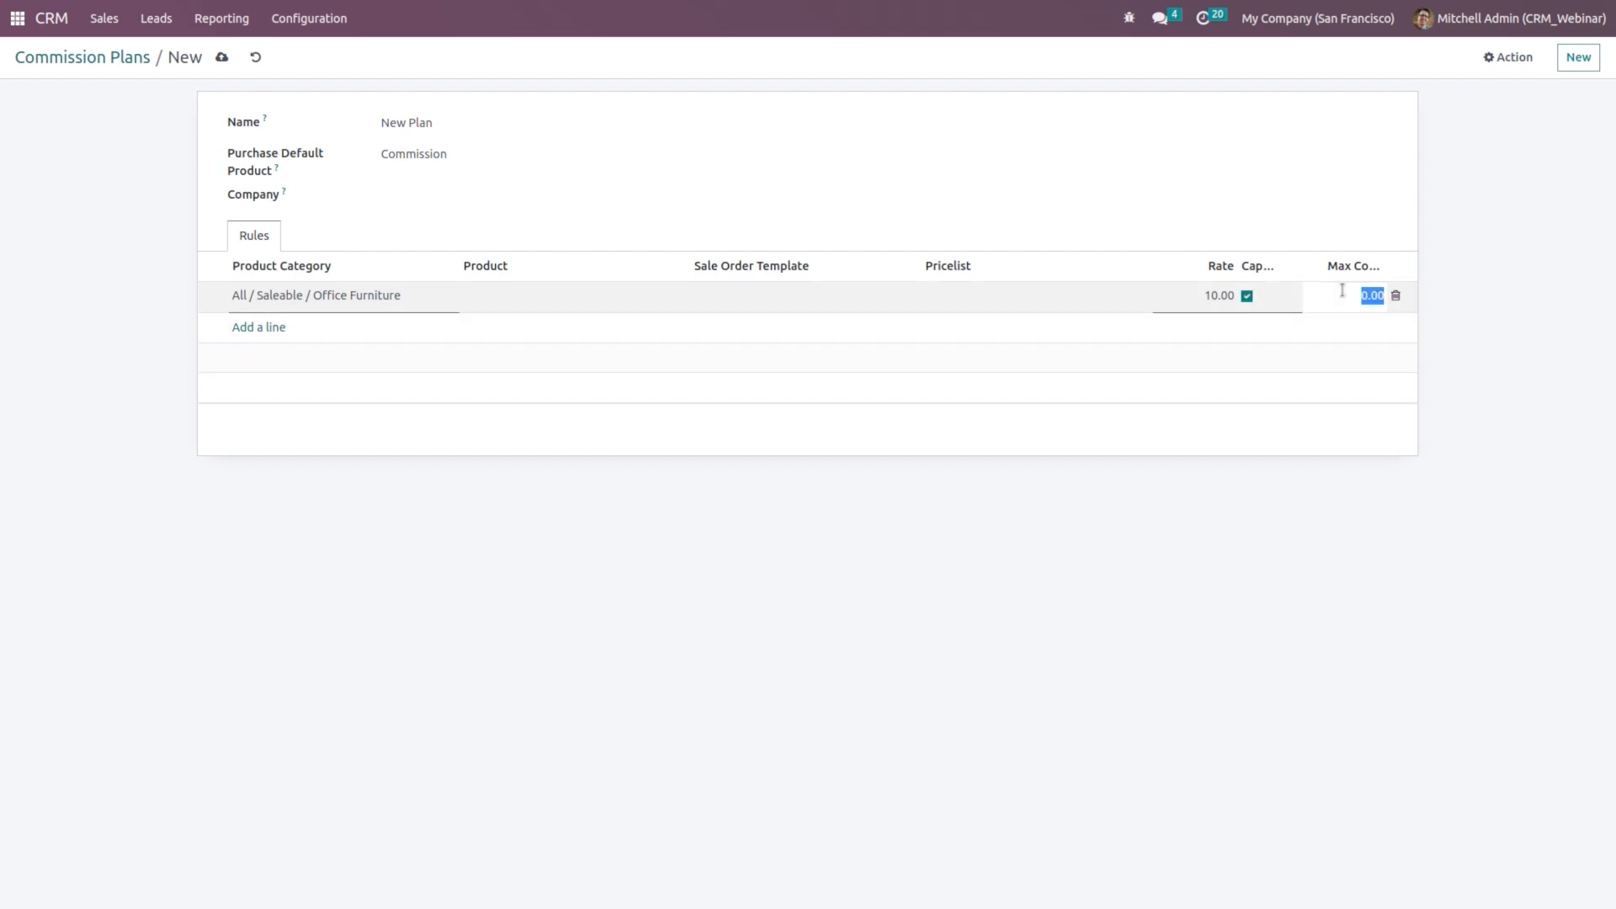
text(1000)
click(1406, 368)
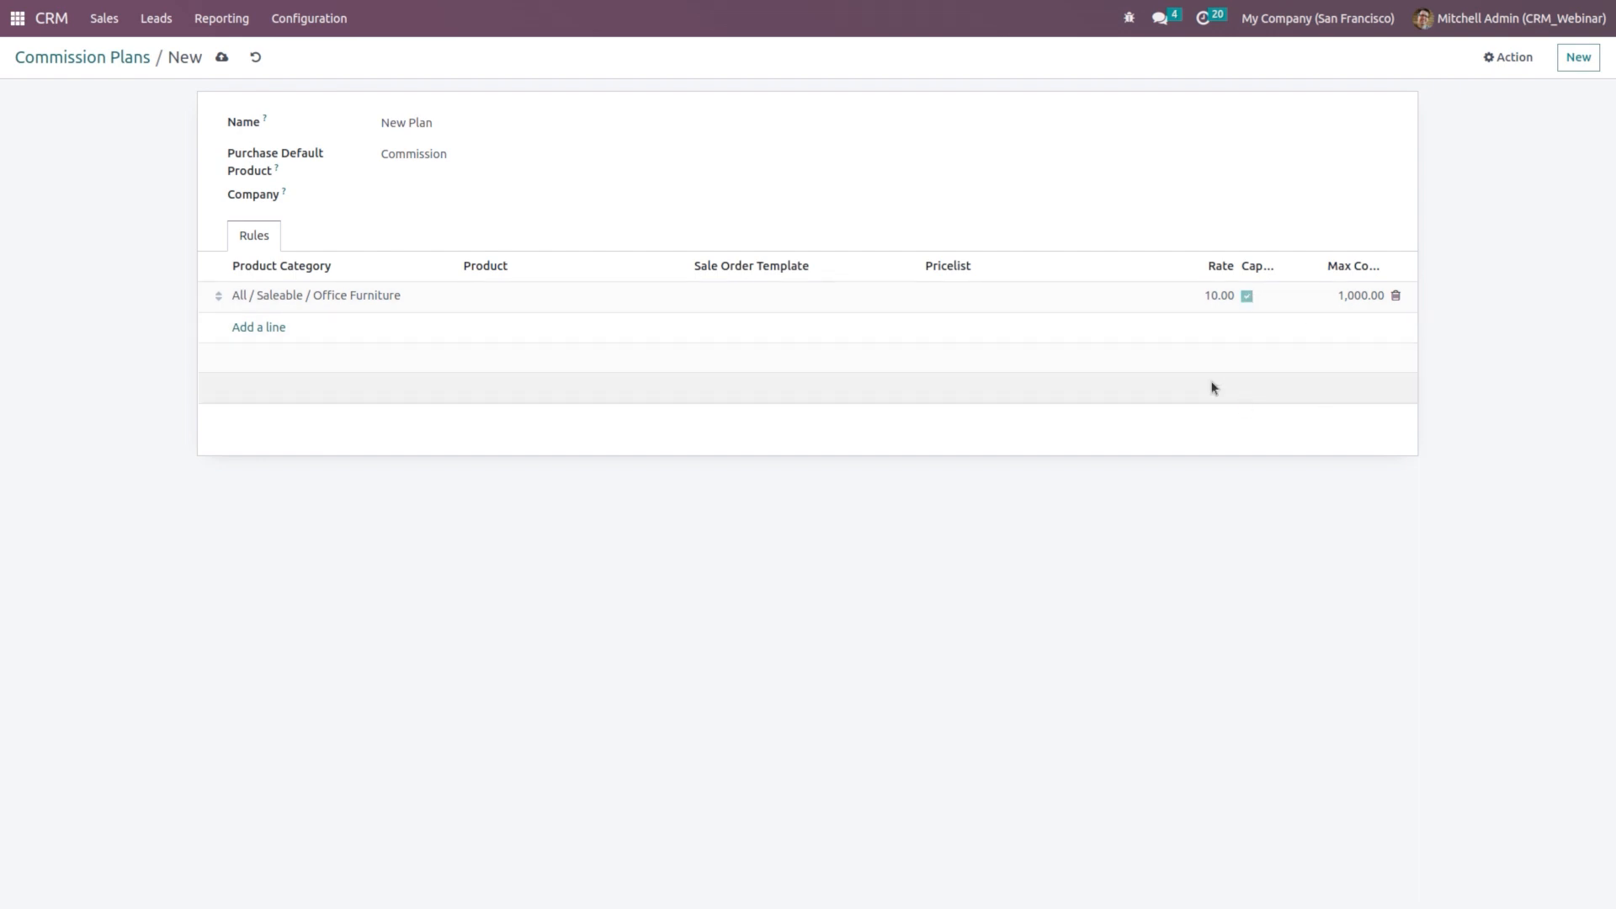
click(222, 57)
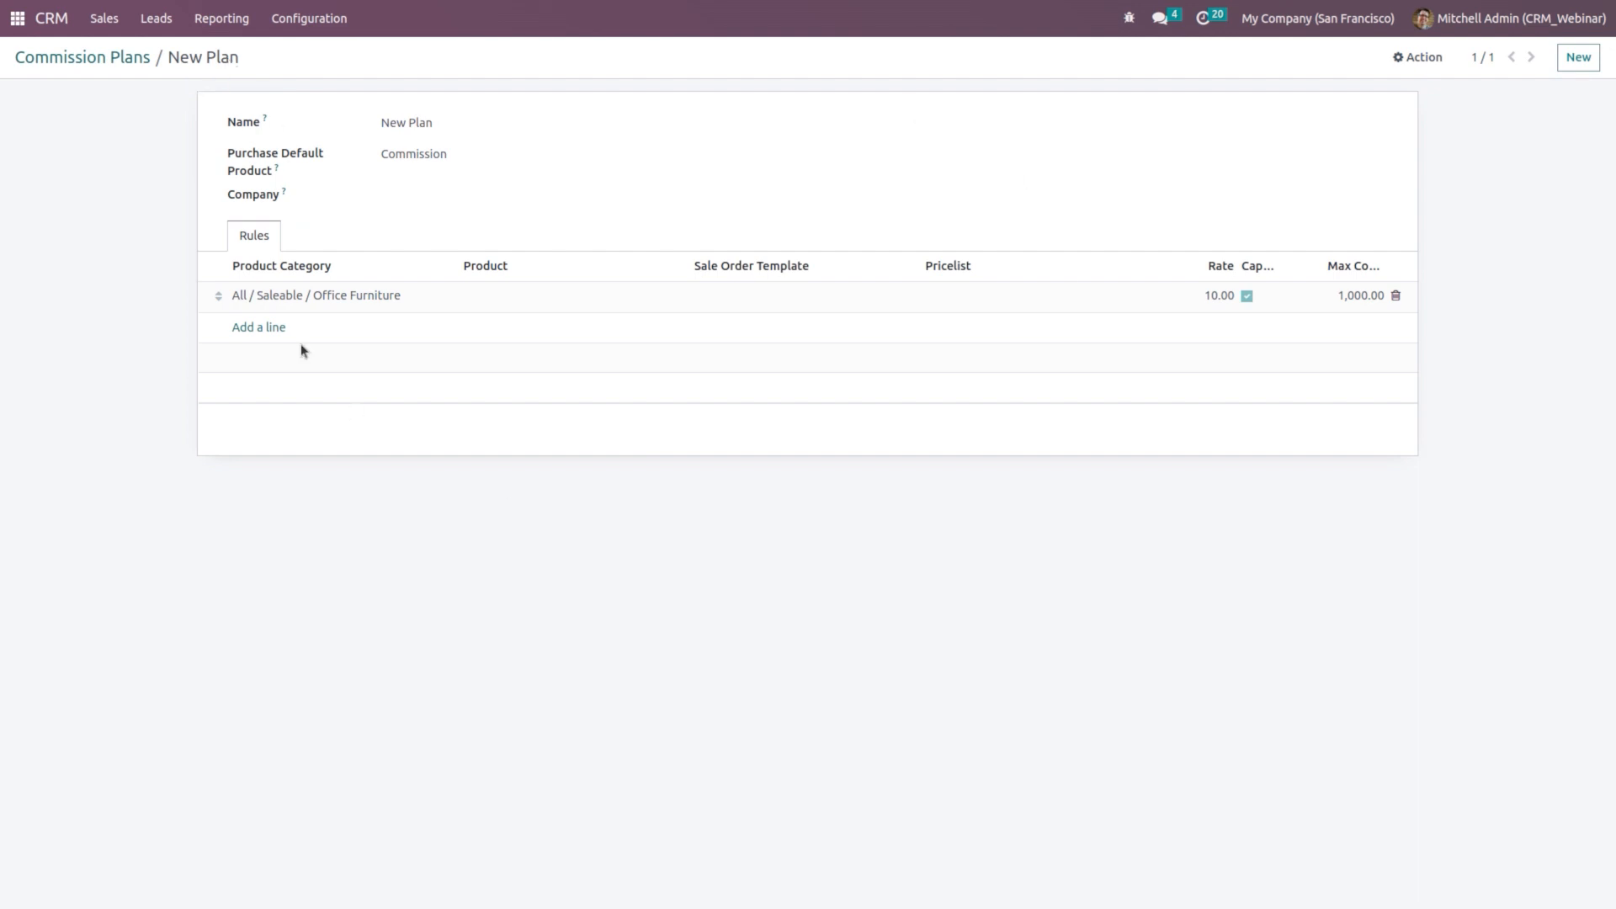
Step: Set New Plan as the Platinum partner level's default commission plan and save it
click(319, 16)
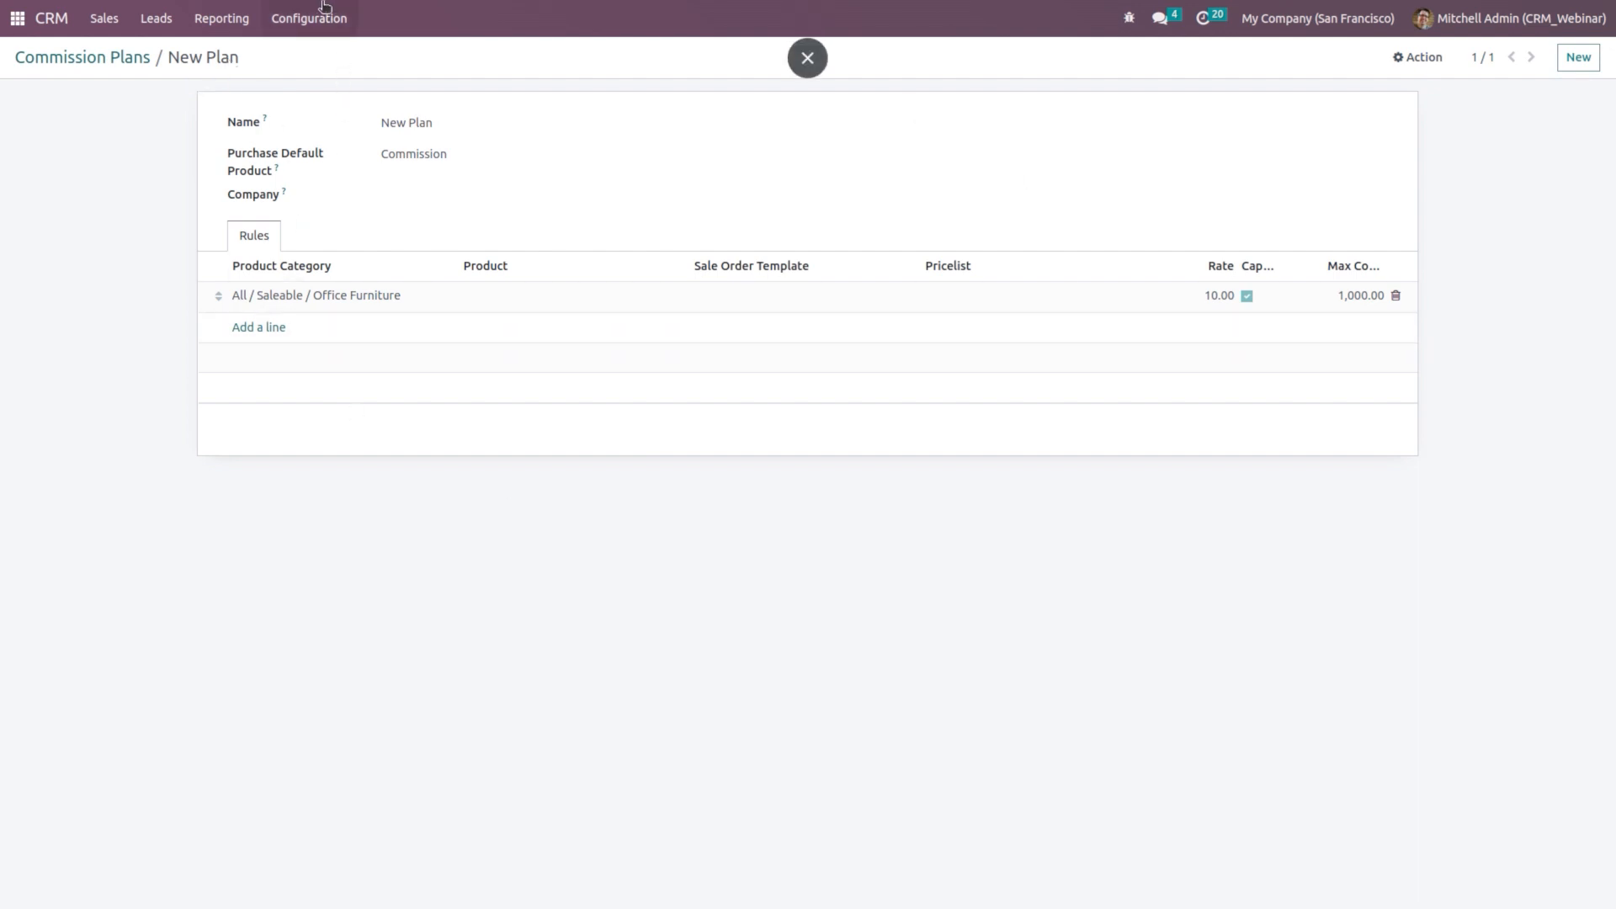
click(331, 294)
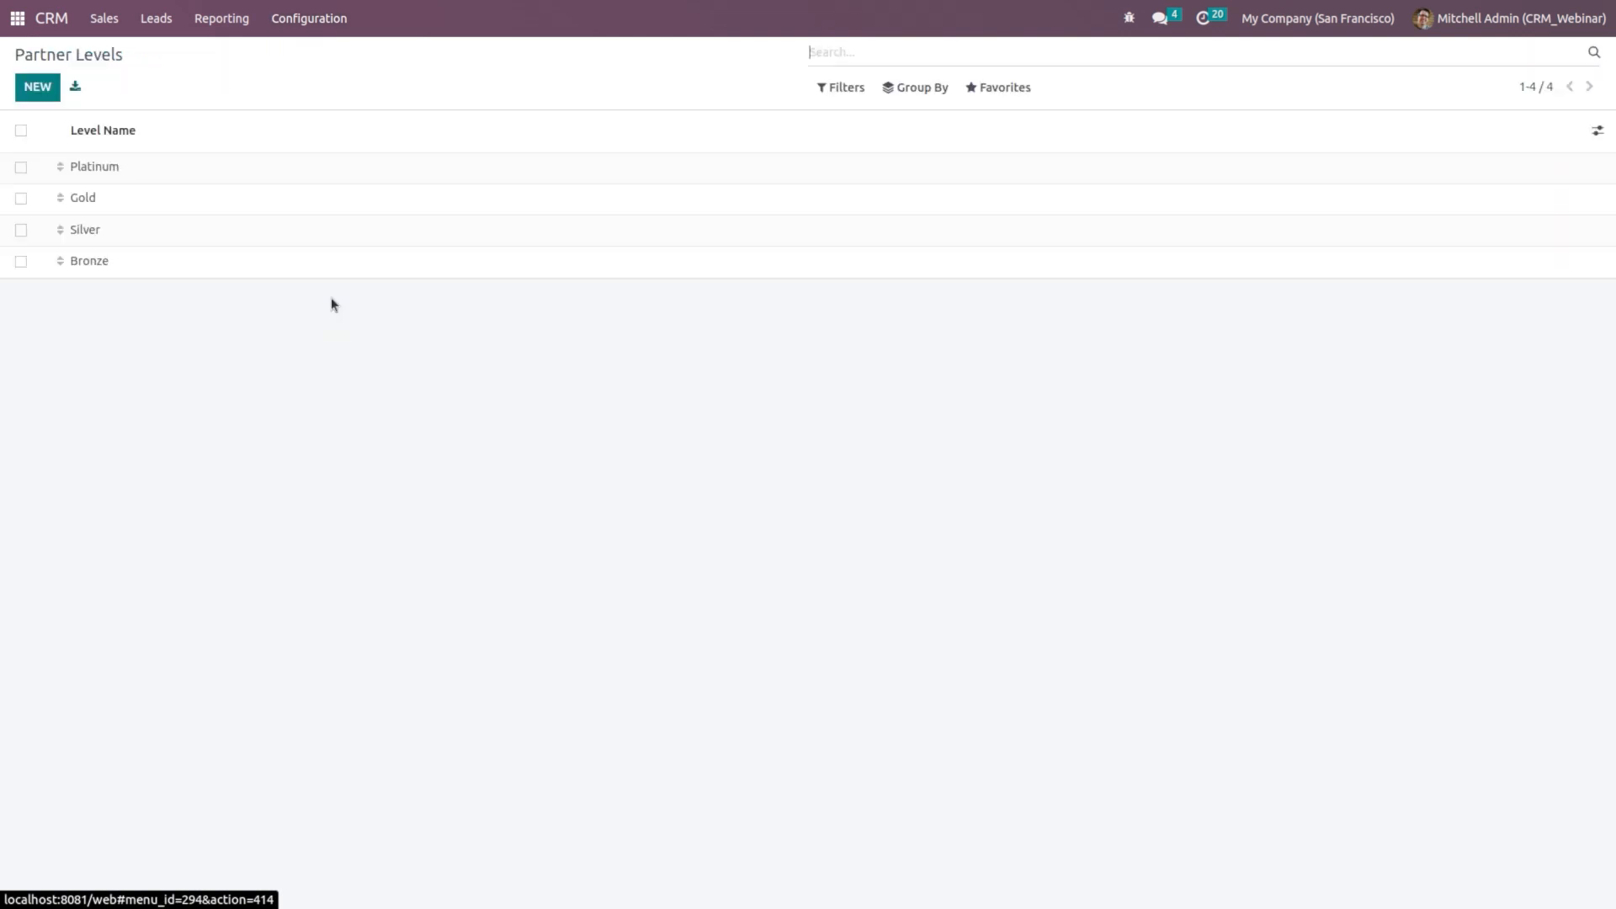
click(275, 172)
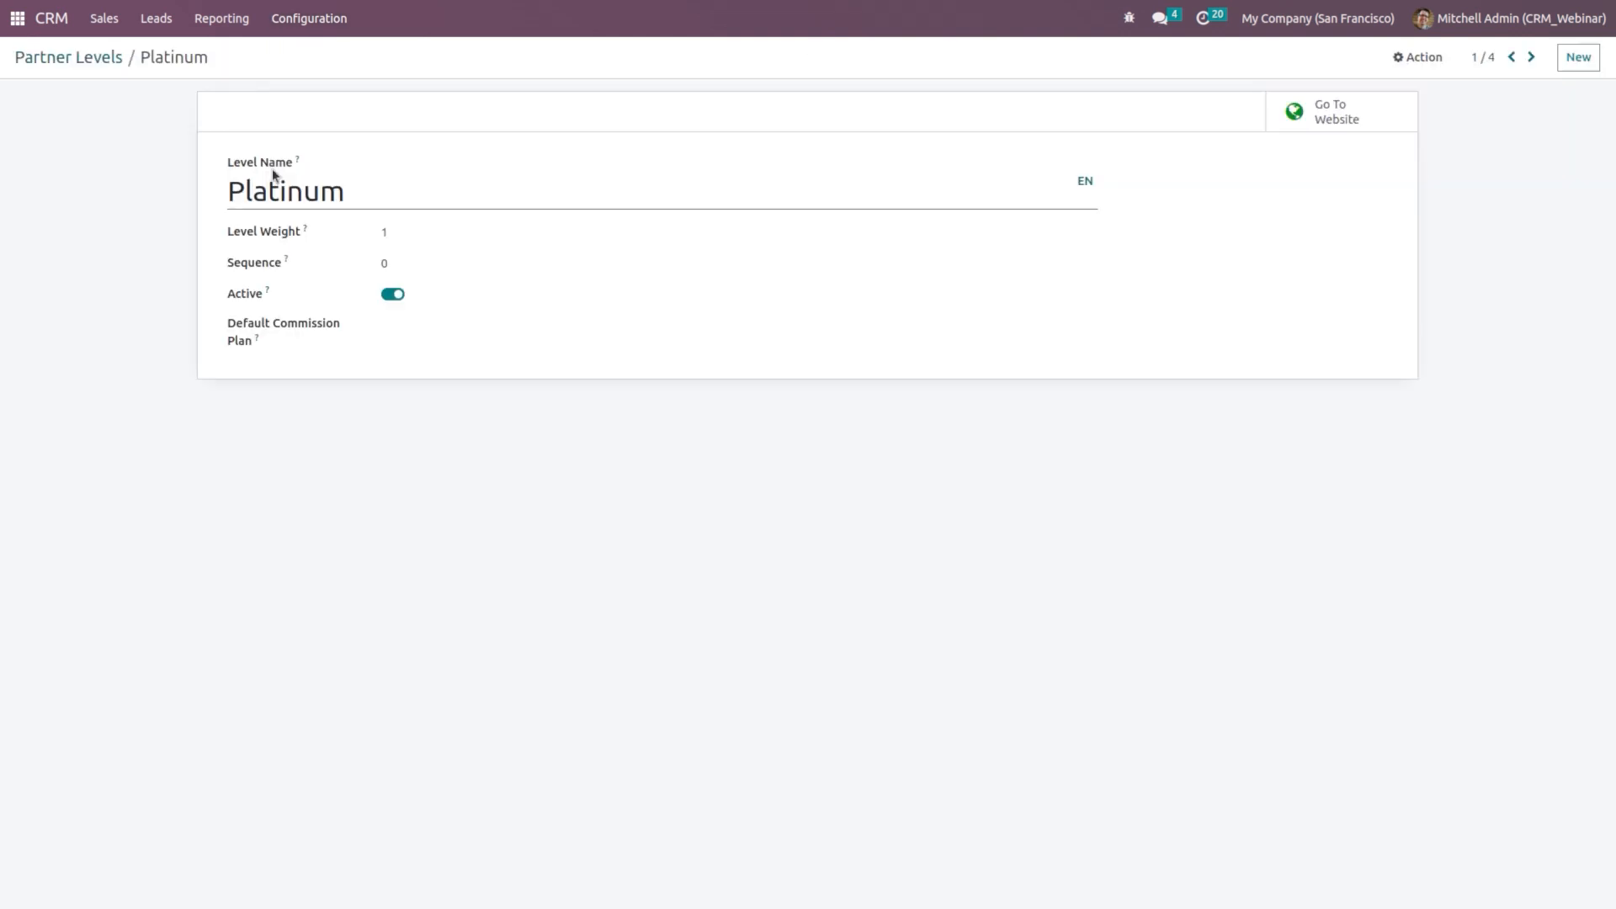
click(456, 331)
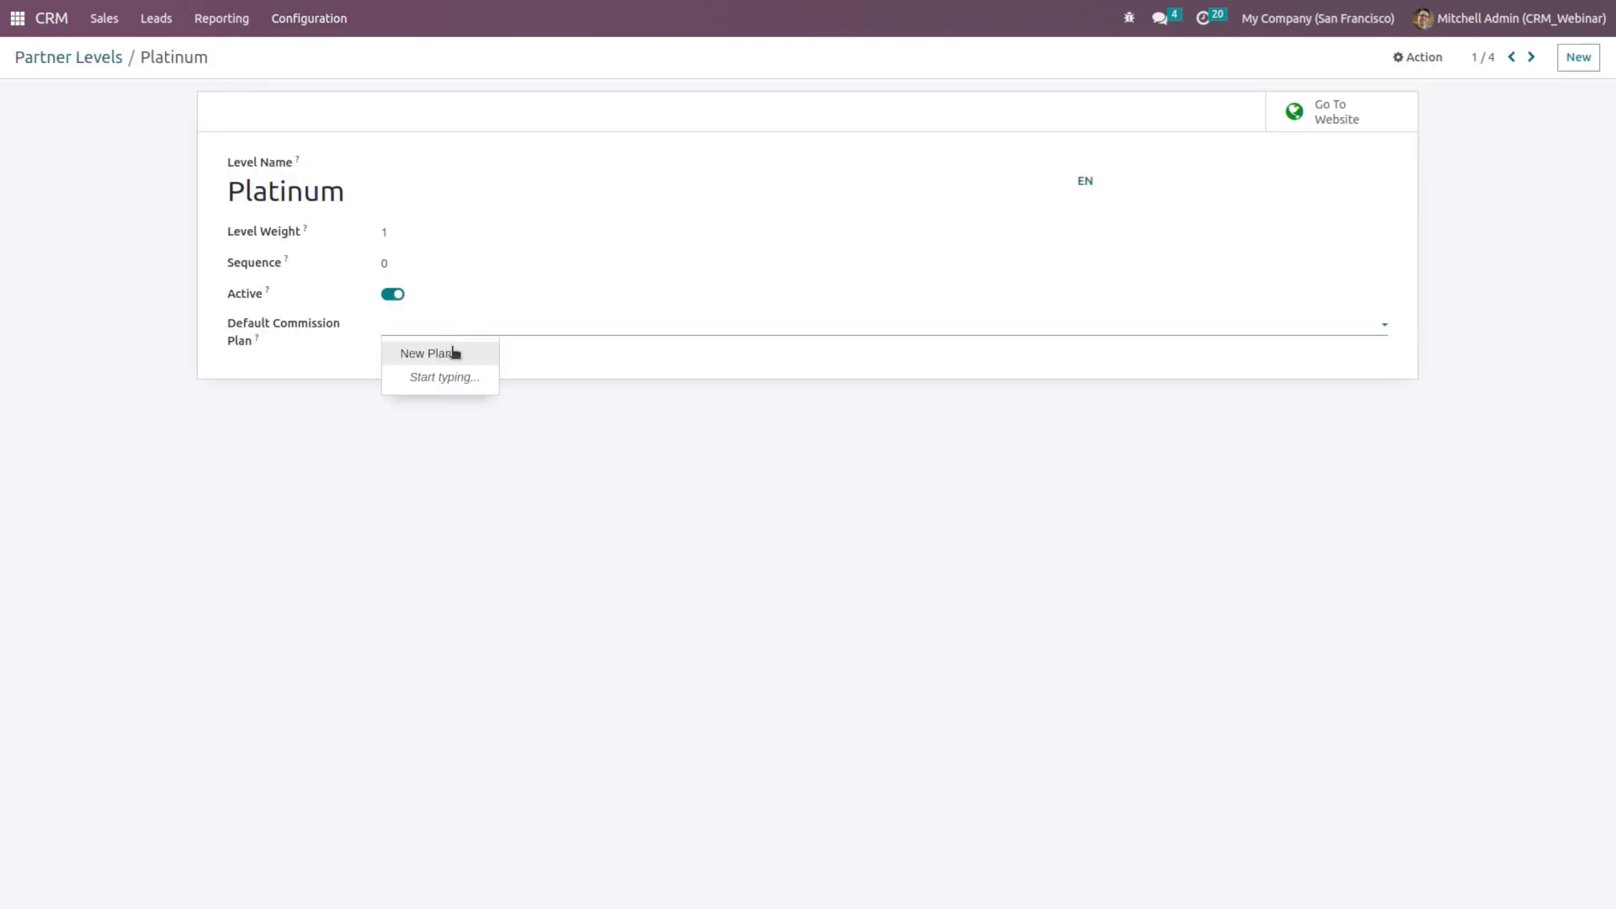
click(449, 357)
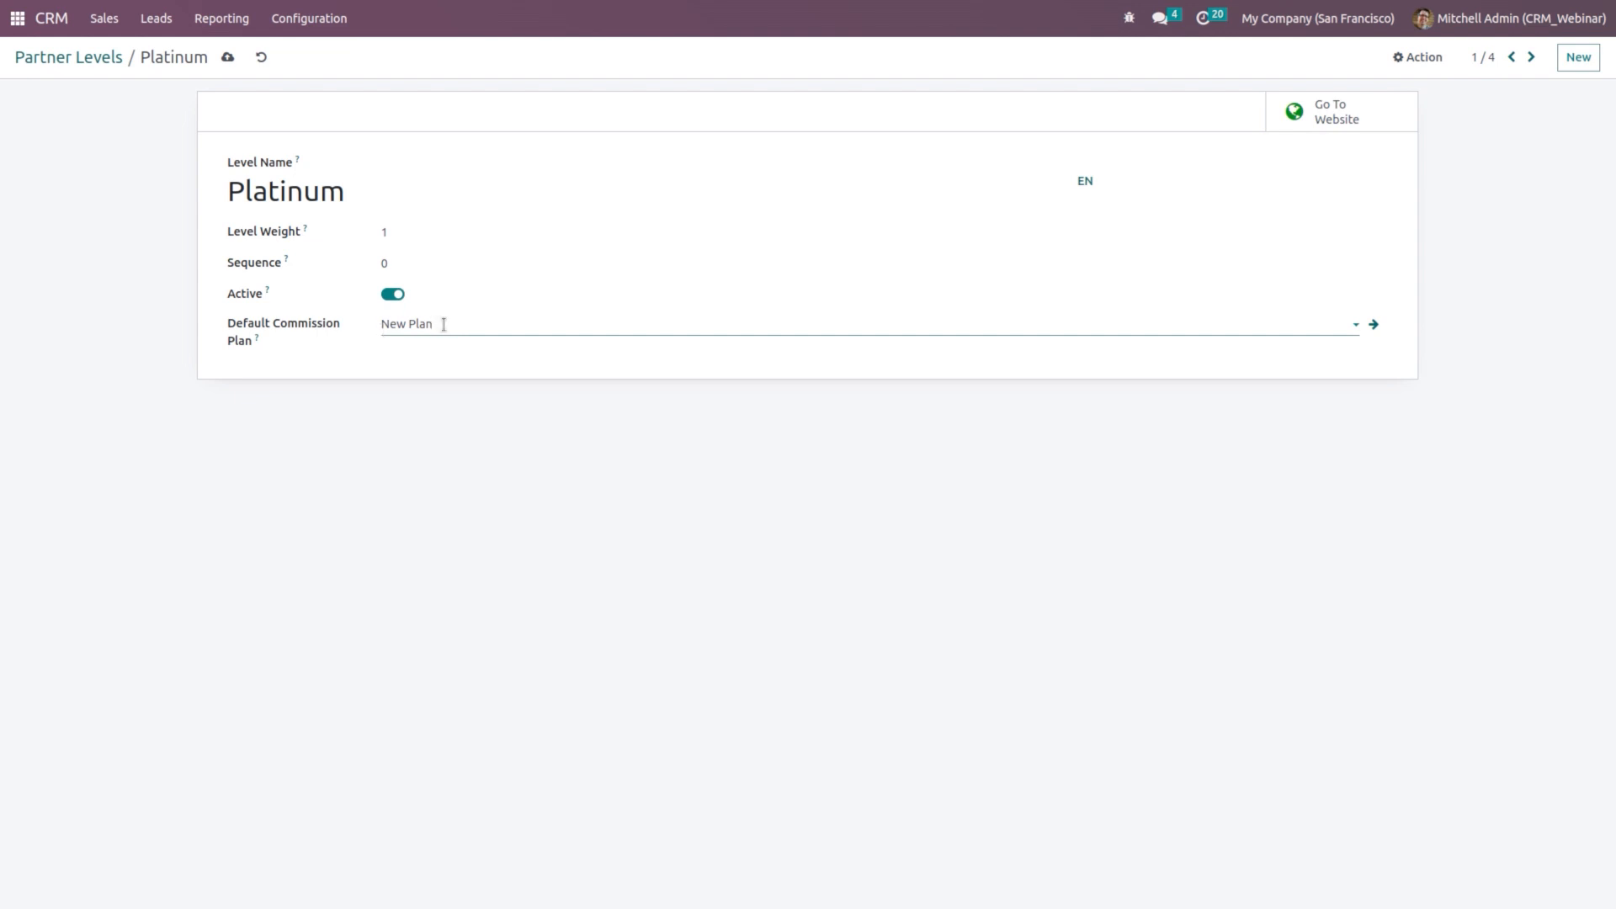
click(229, 57)
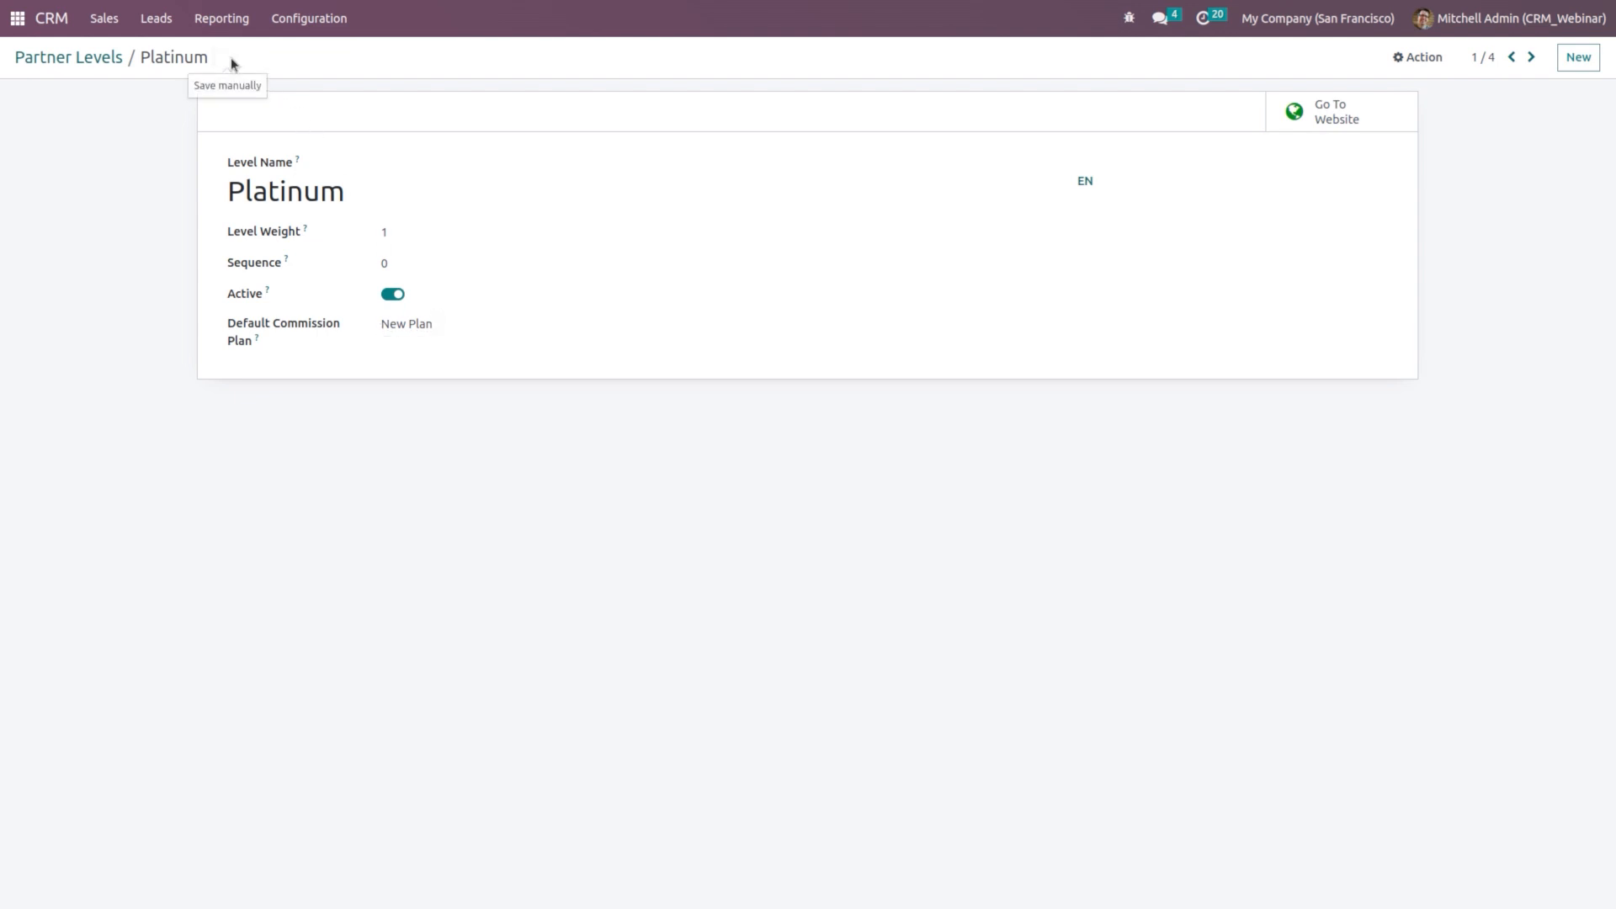
click(115, 20)
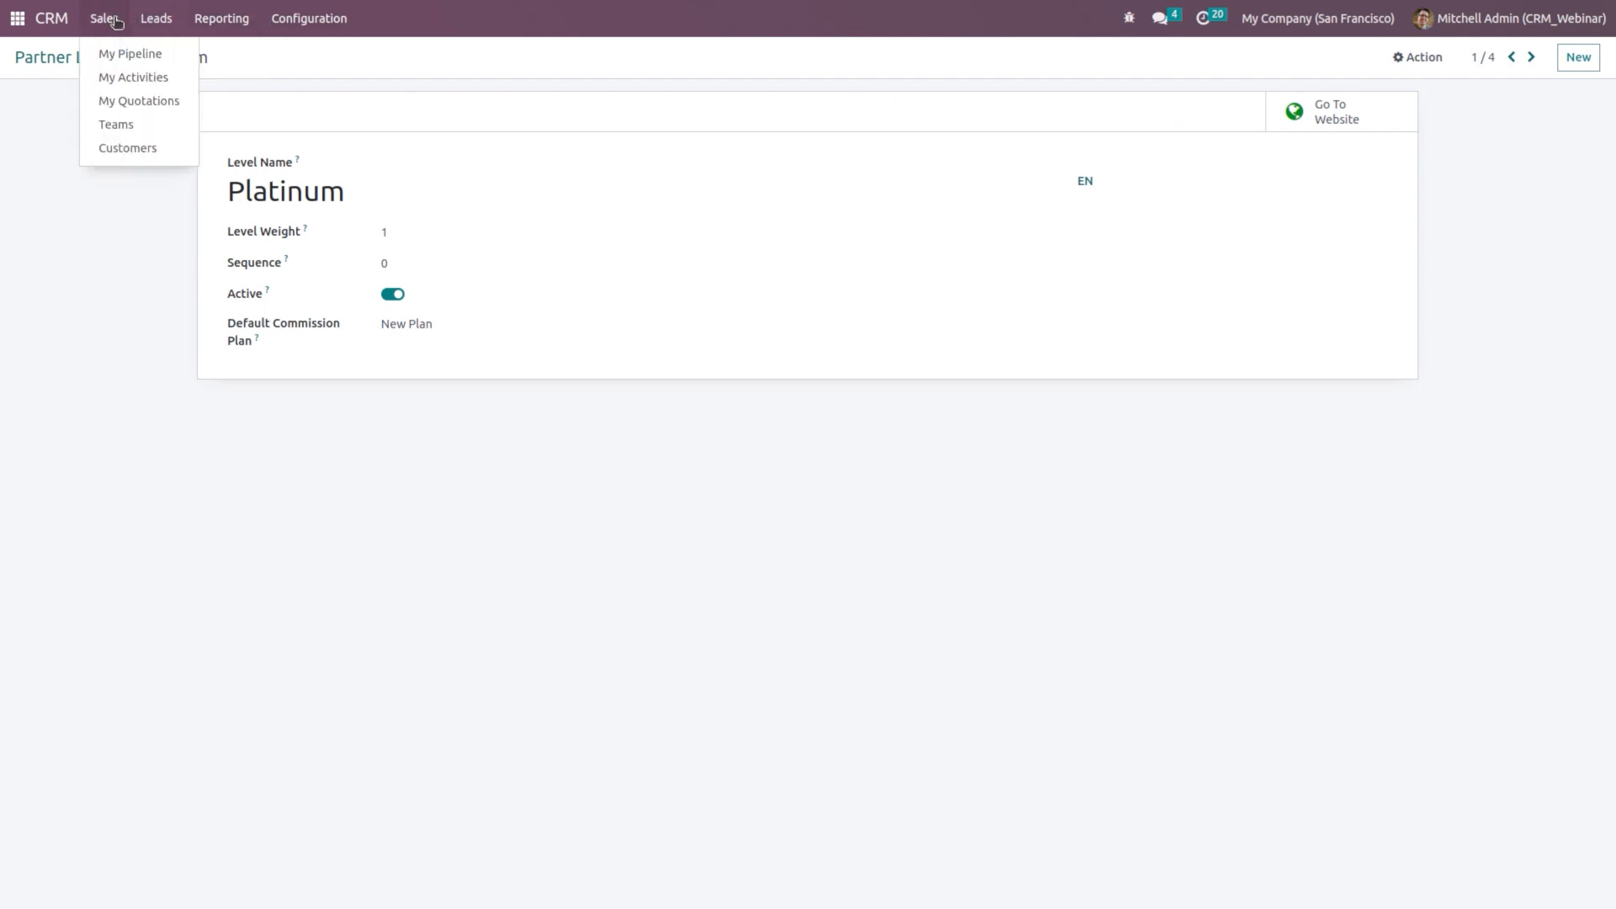
Step: Make customer Deco Addict a Platinum partner with First Contact activation and save
click(148, 149)
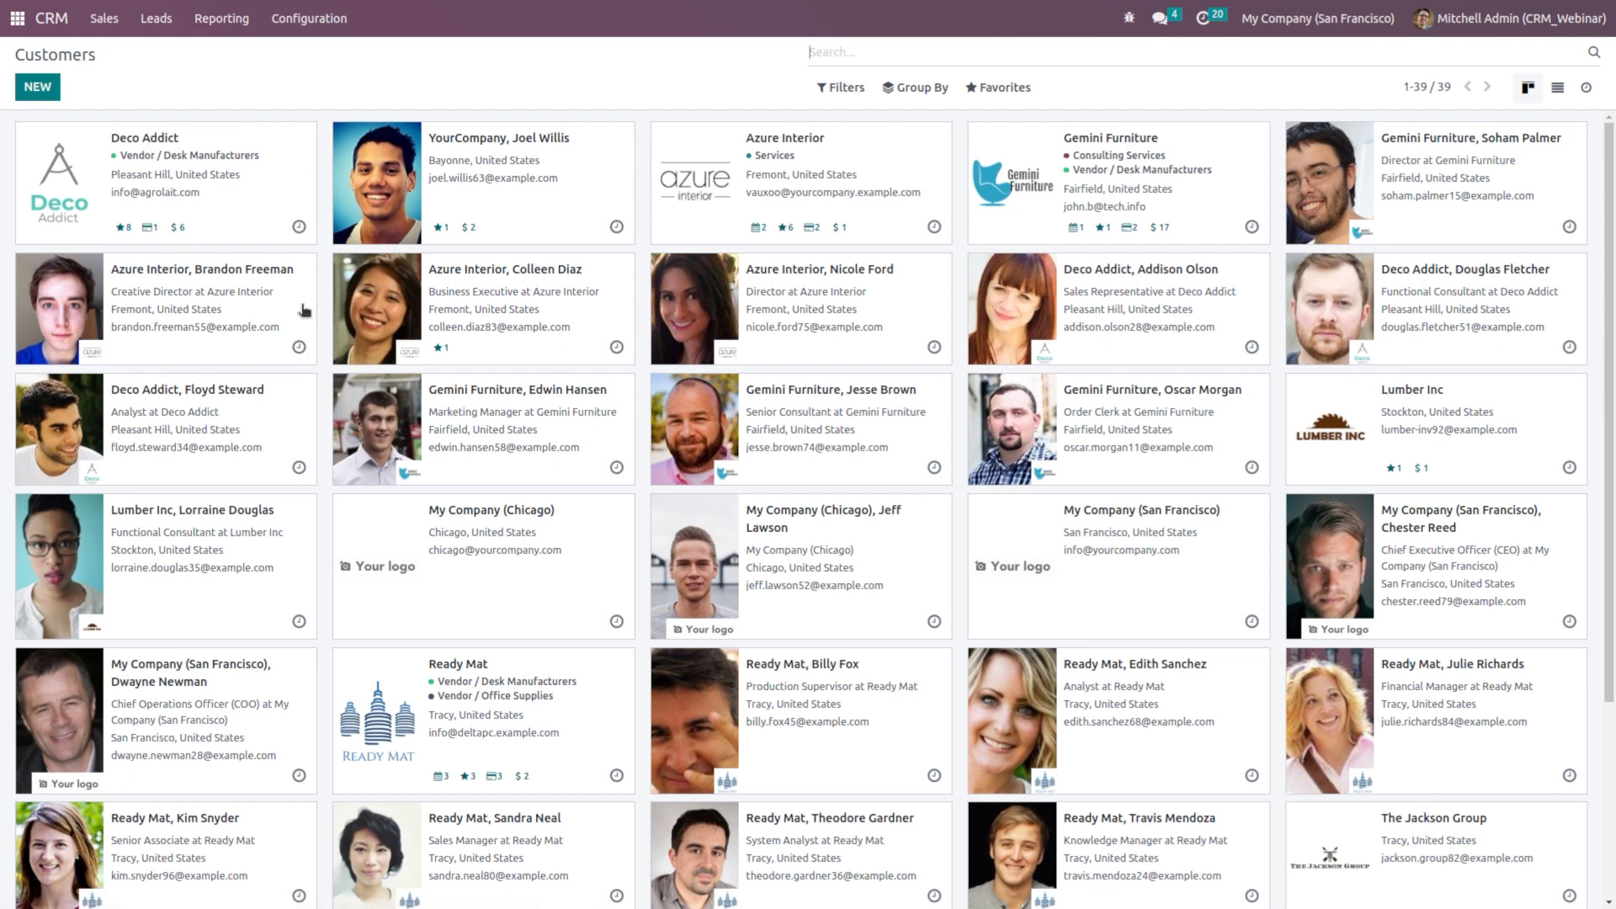
click(215, 191)
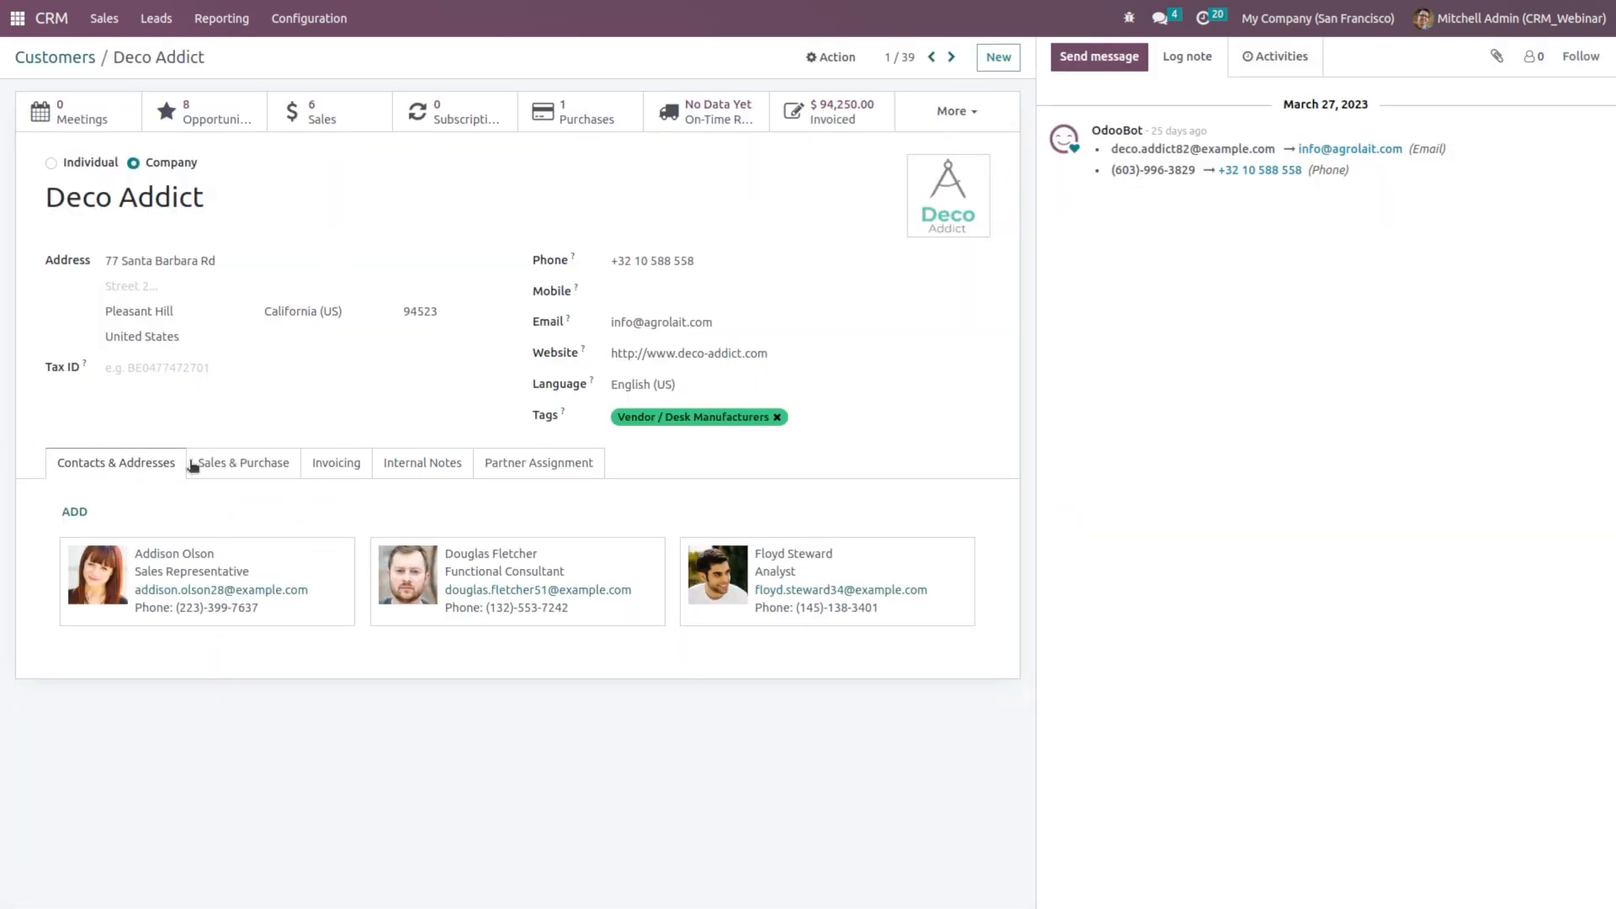
click(243, 468)
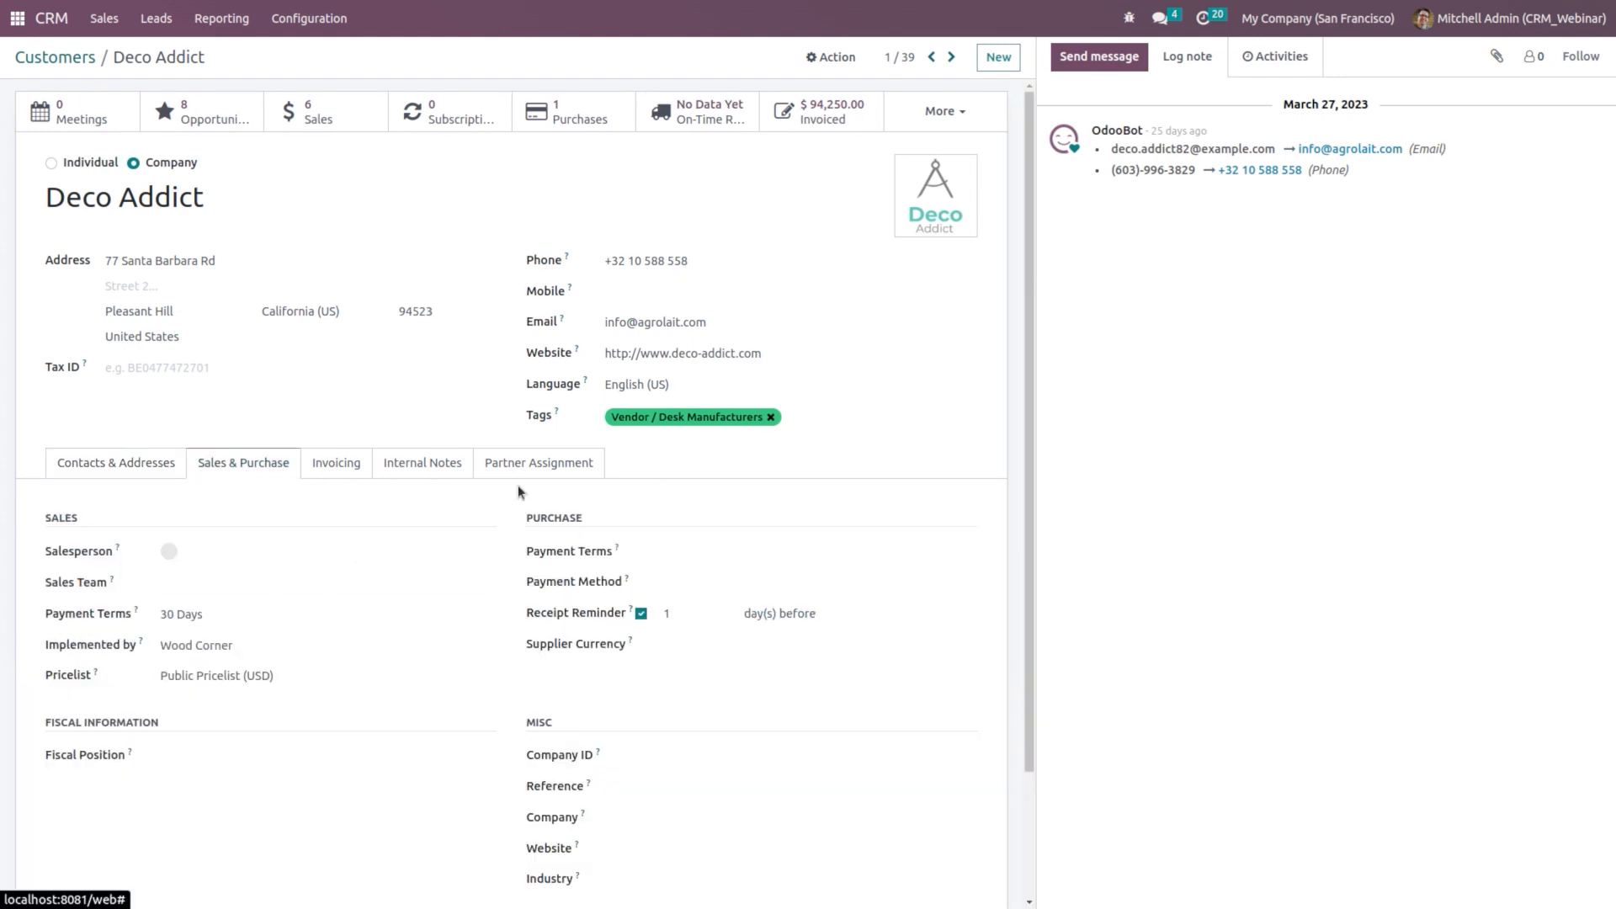
click(543, 465)
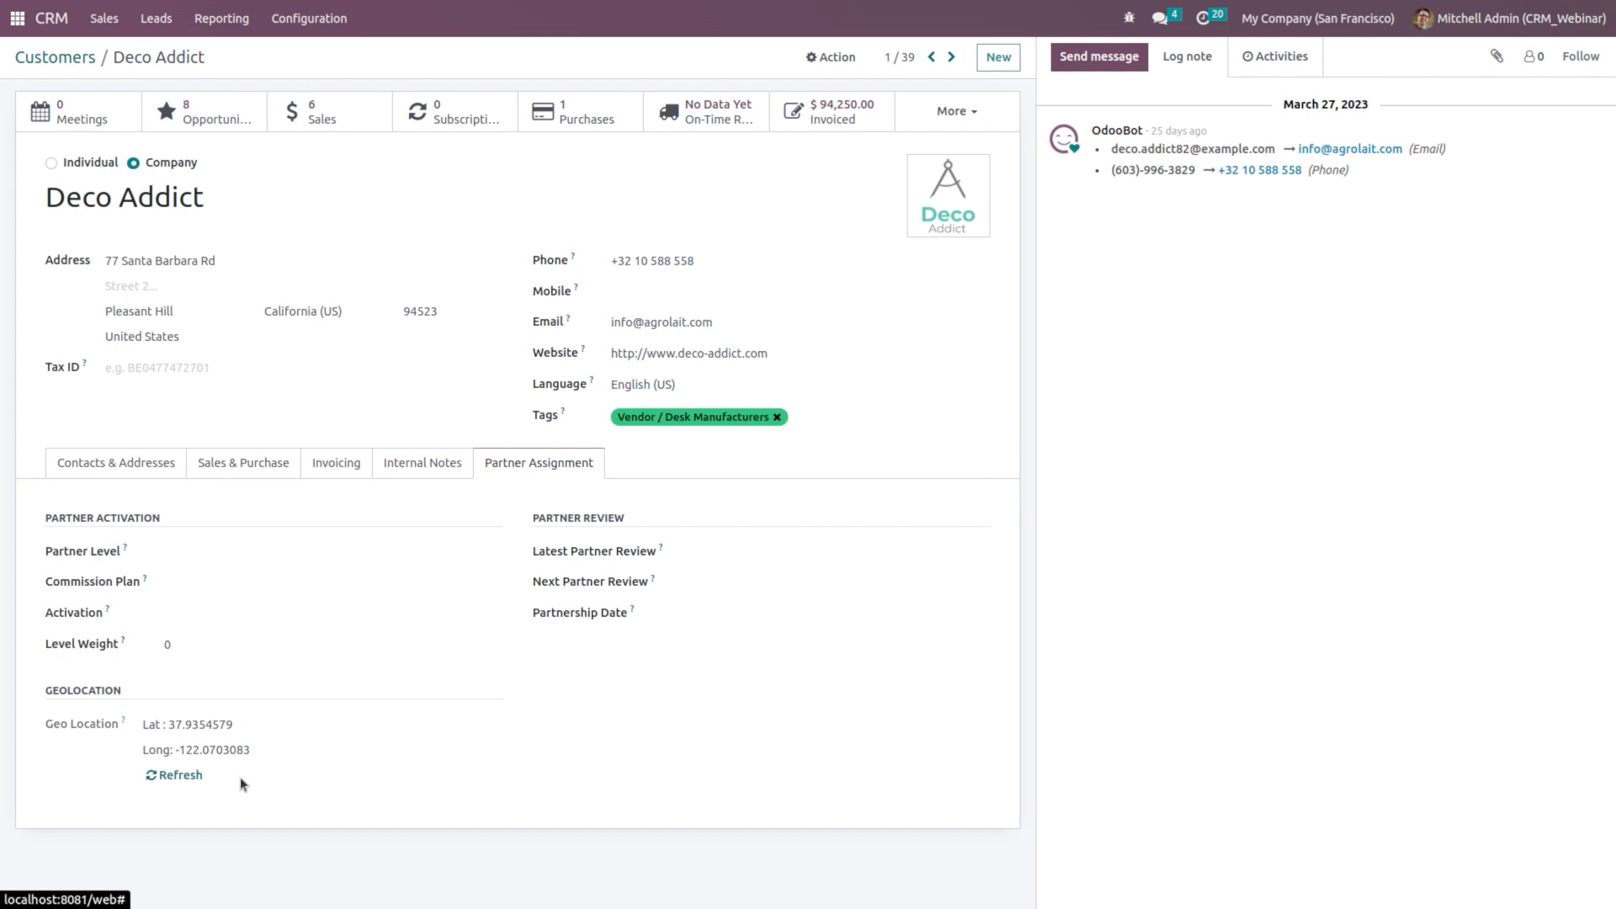
click(240, 551)
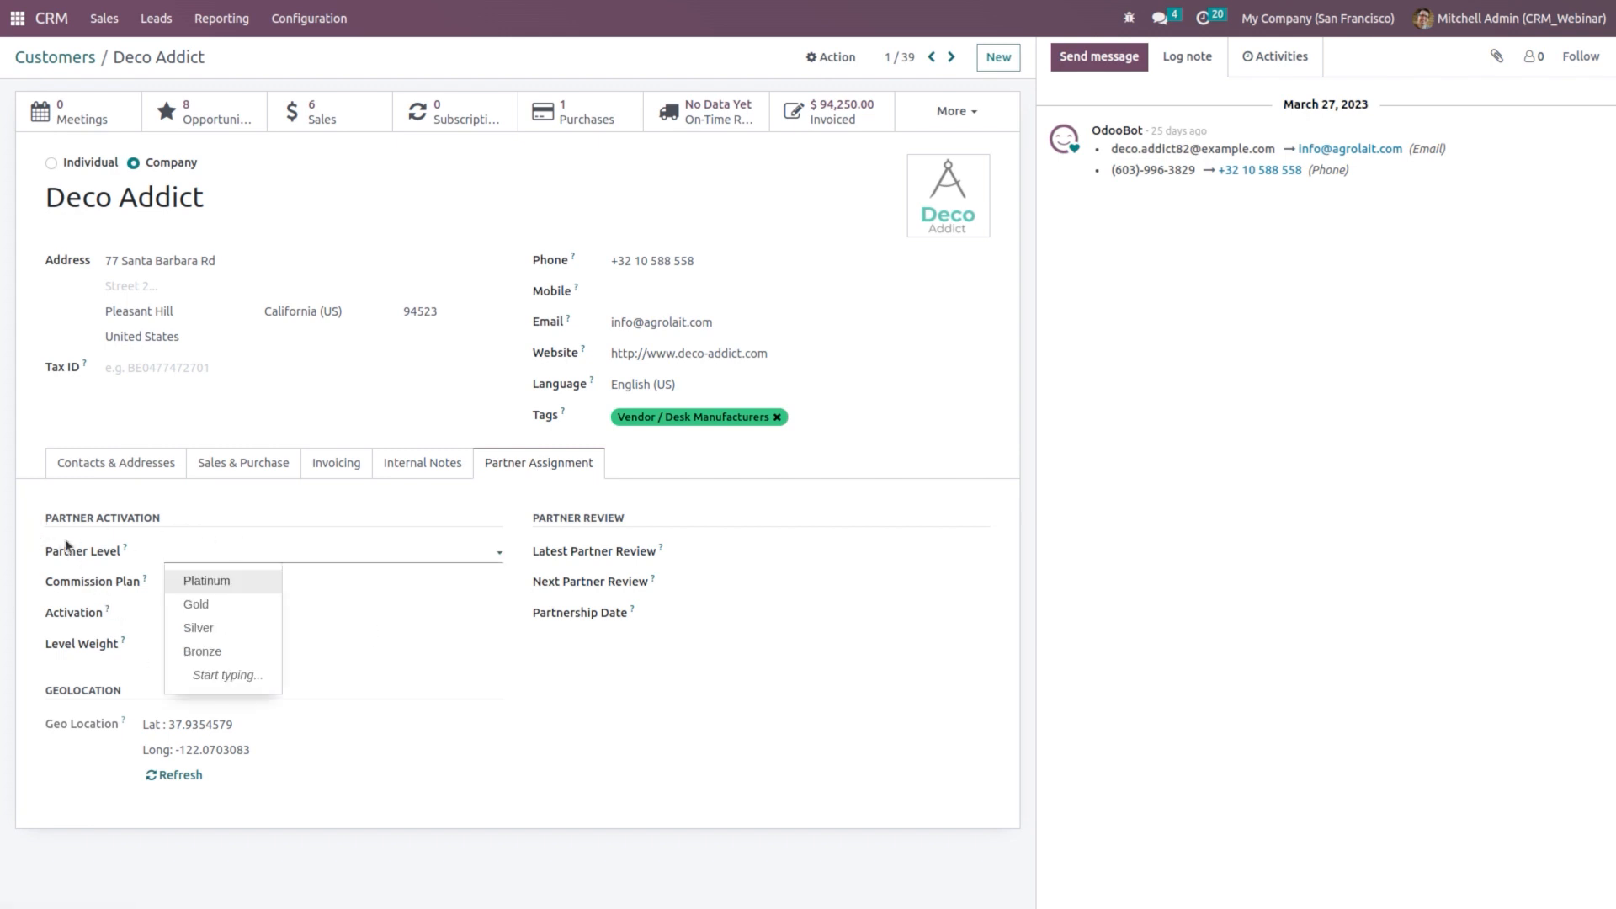
click(220, 583)
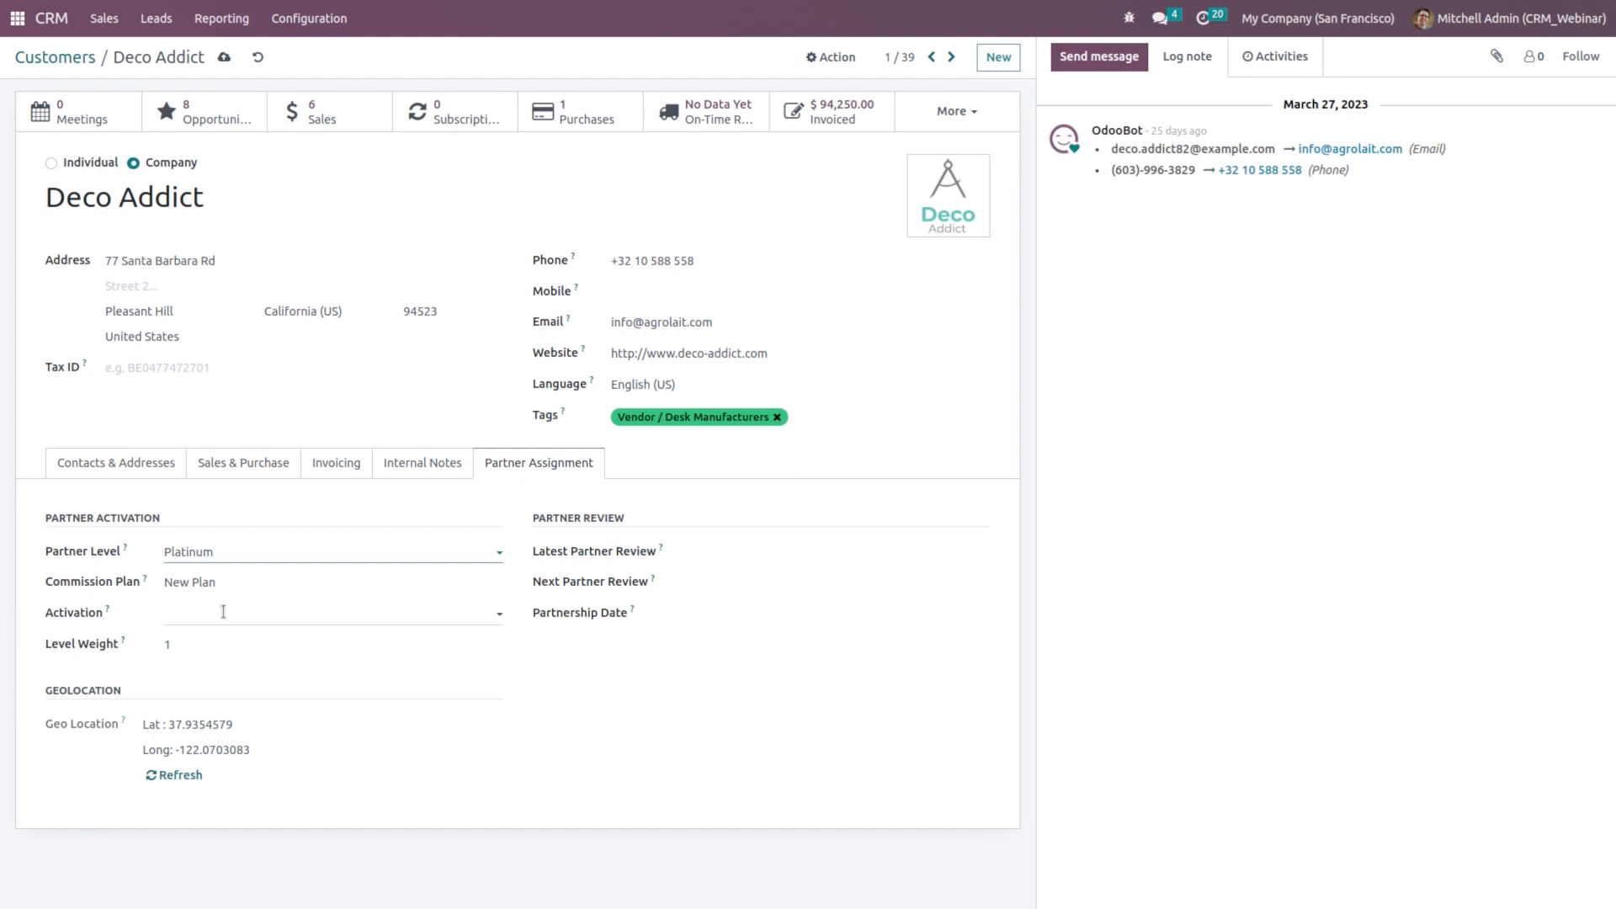
click(223, 612)
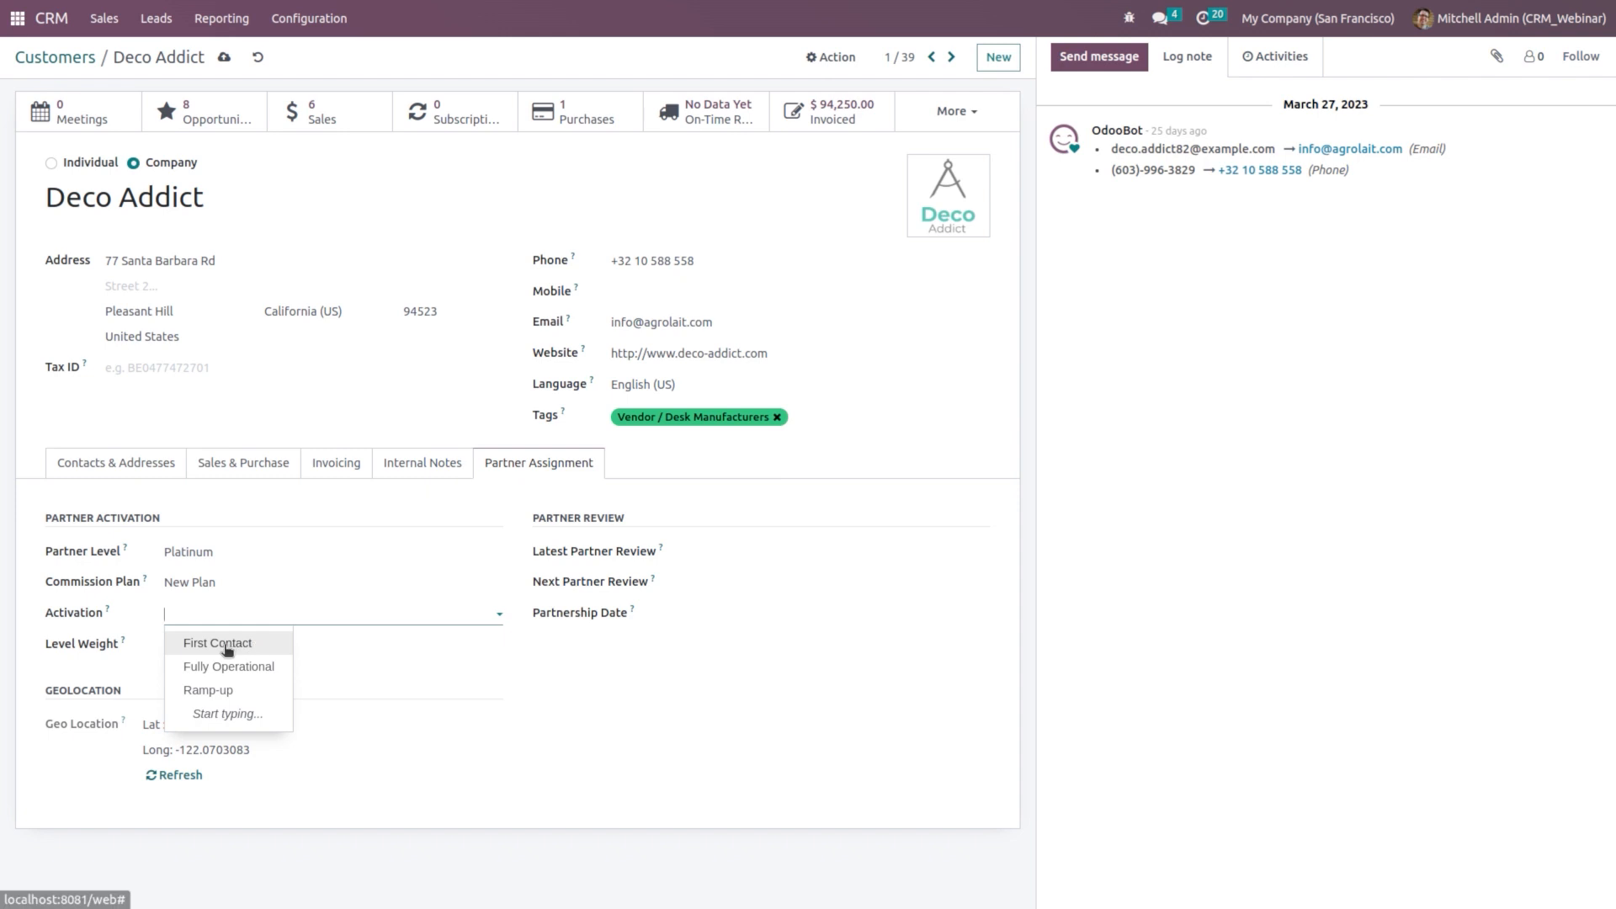
click(224, 643)
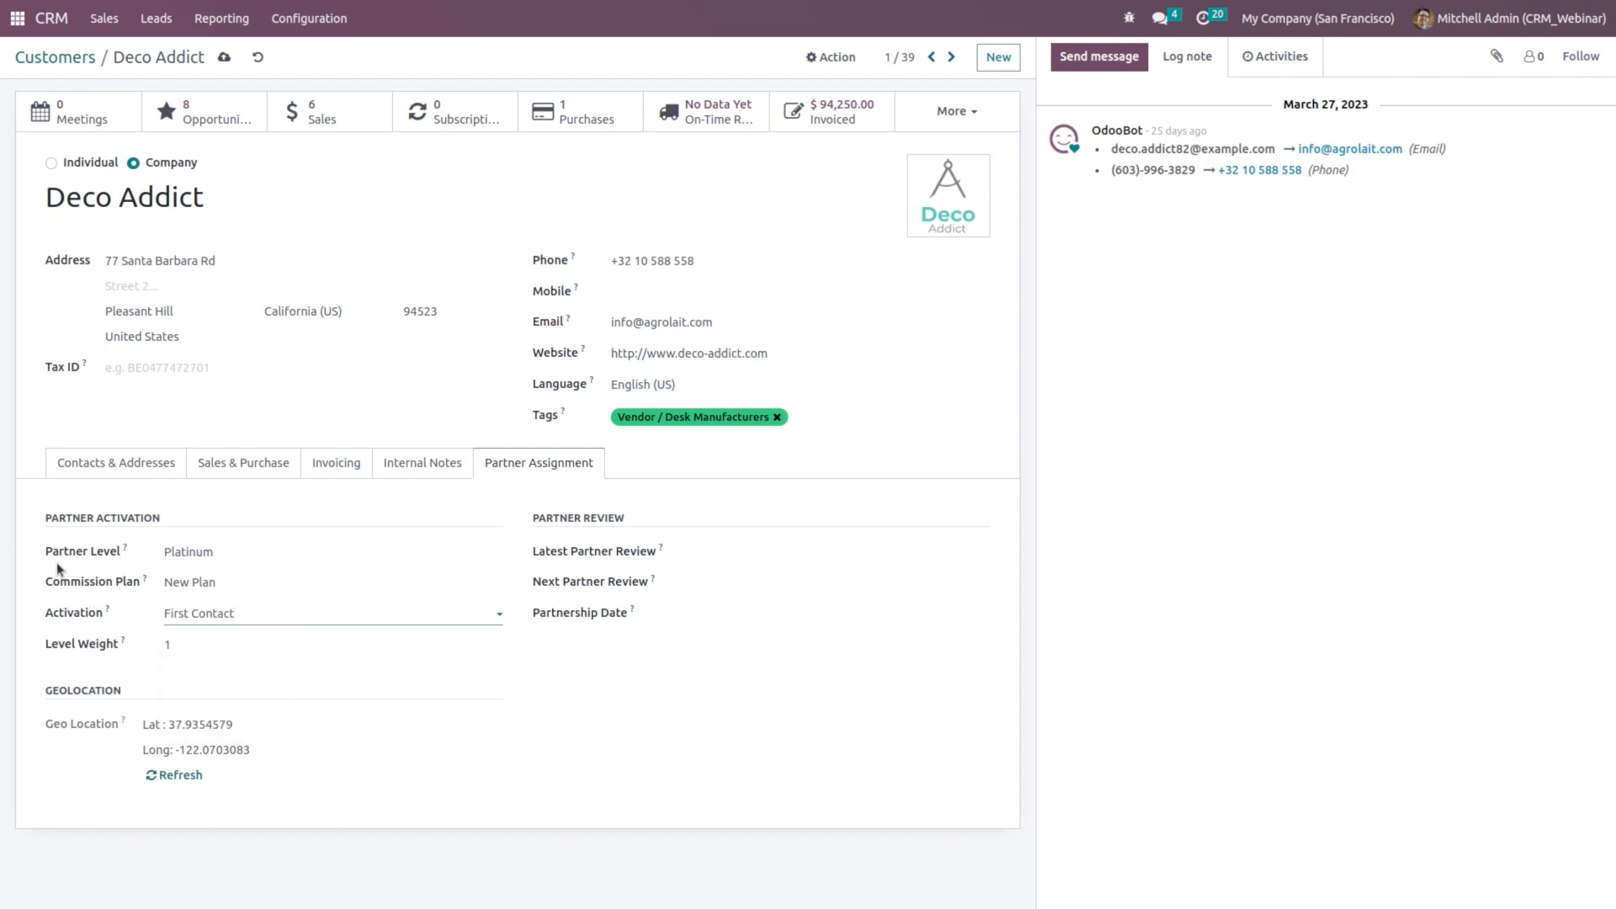
click(222, 58)
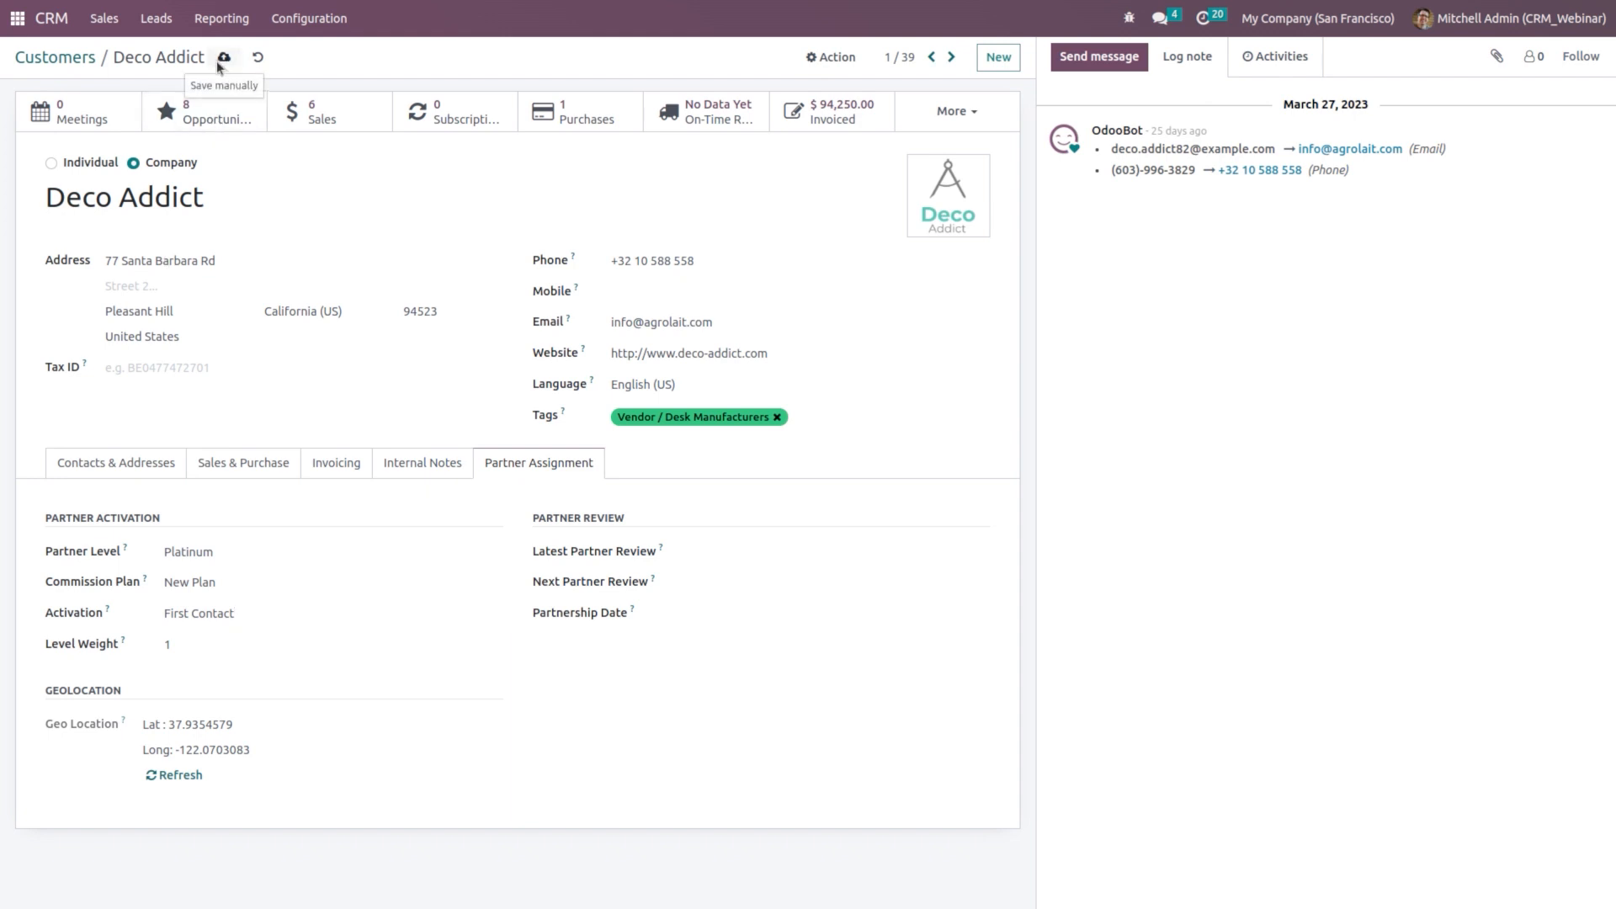
click(59, 31)
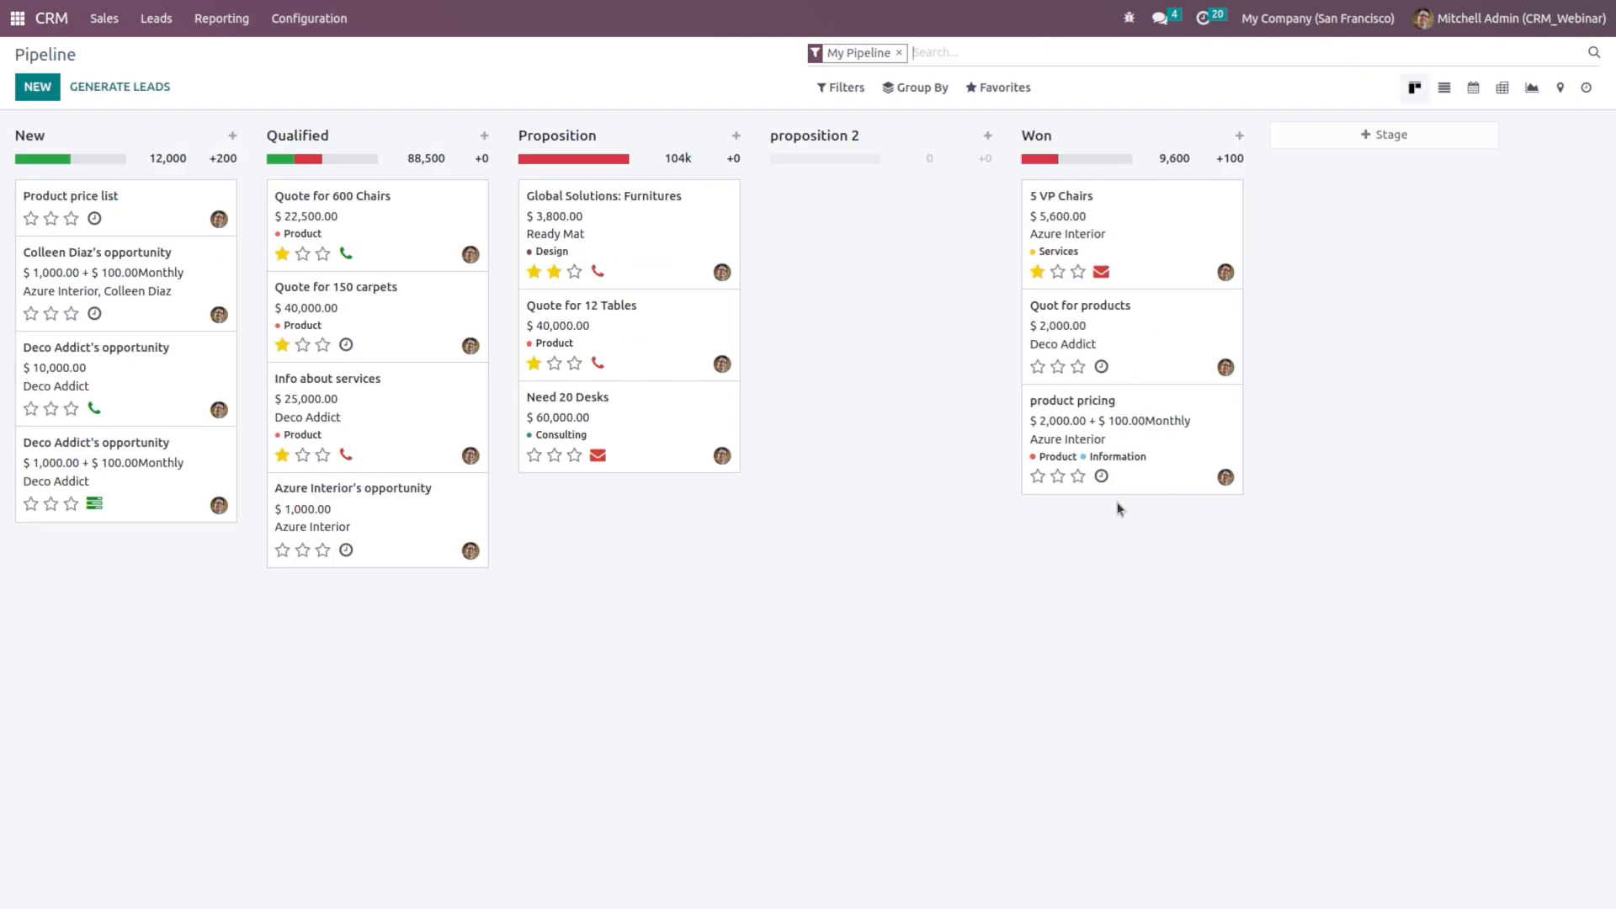
Step: Start a new Azure Interior quotation from the won 5 VP Chairs opportunity
click(1150, 216)
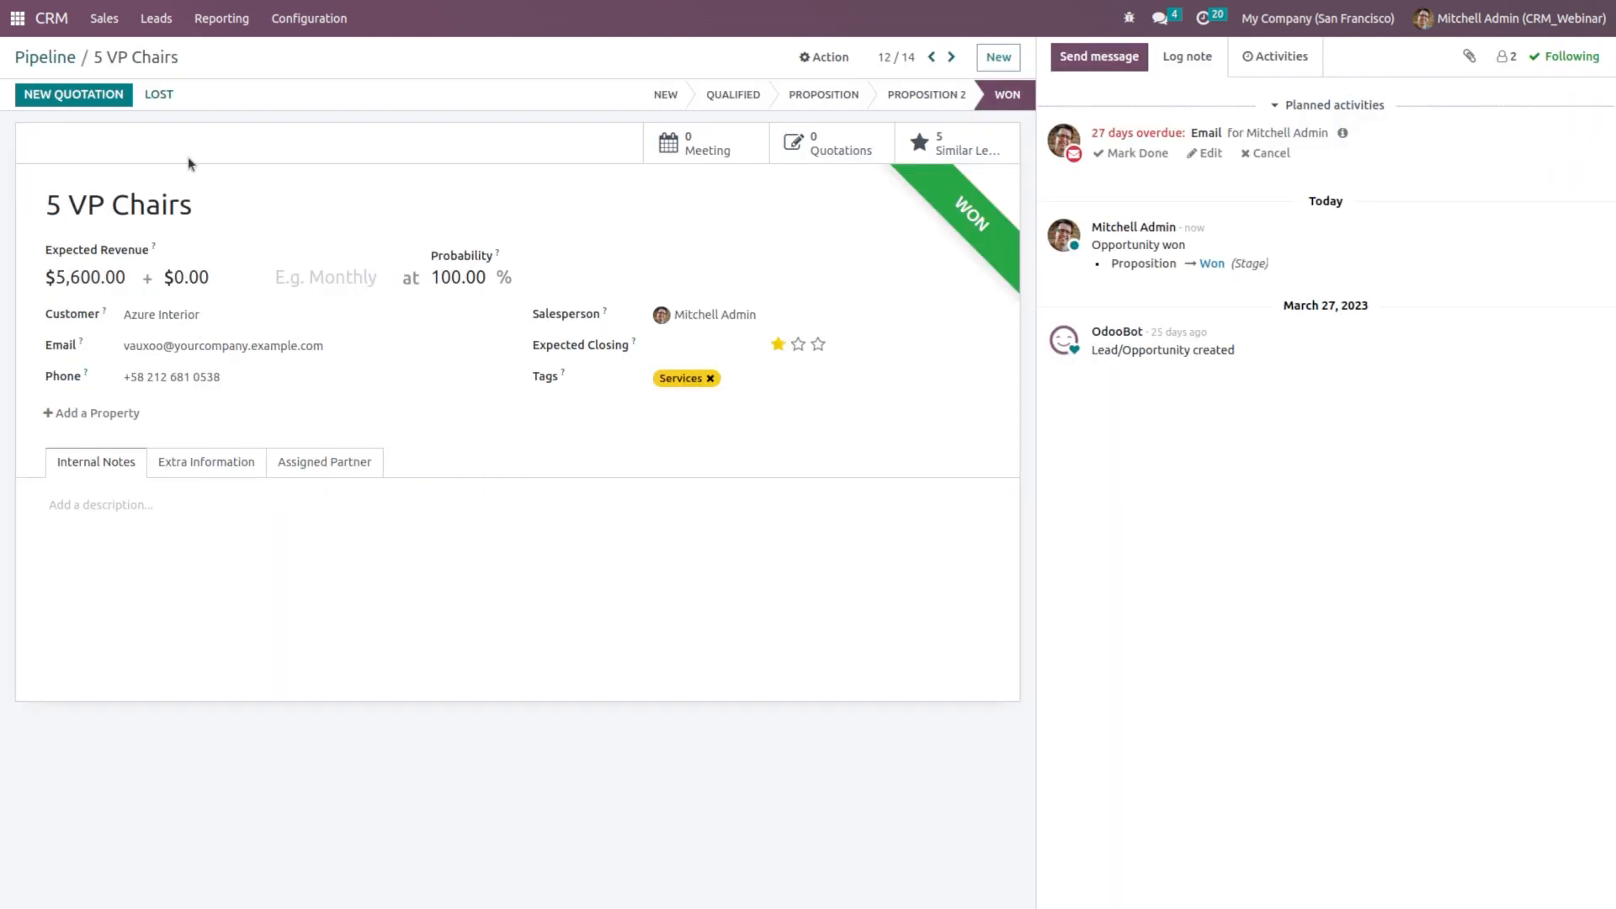
click(70, 94)
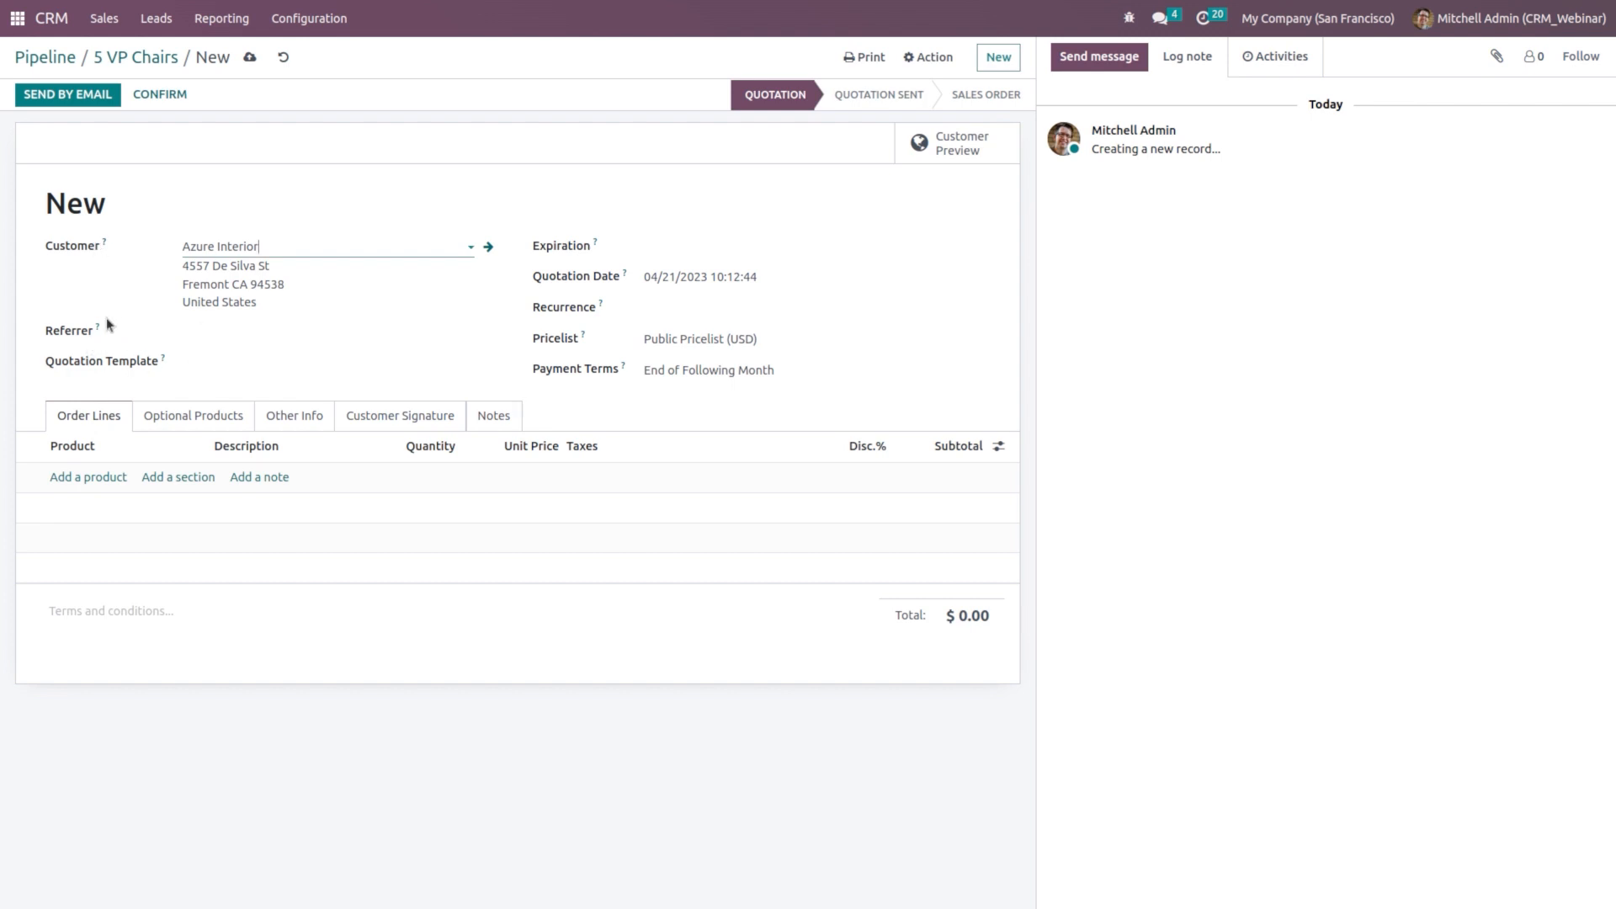
Step: Set referrer Deco Addict, add a Table With Chairs line, and open that product's record
click(235, 341)
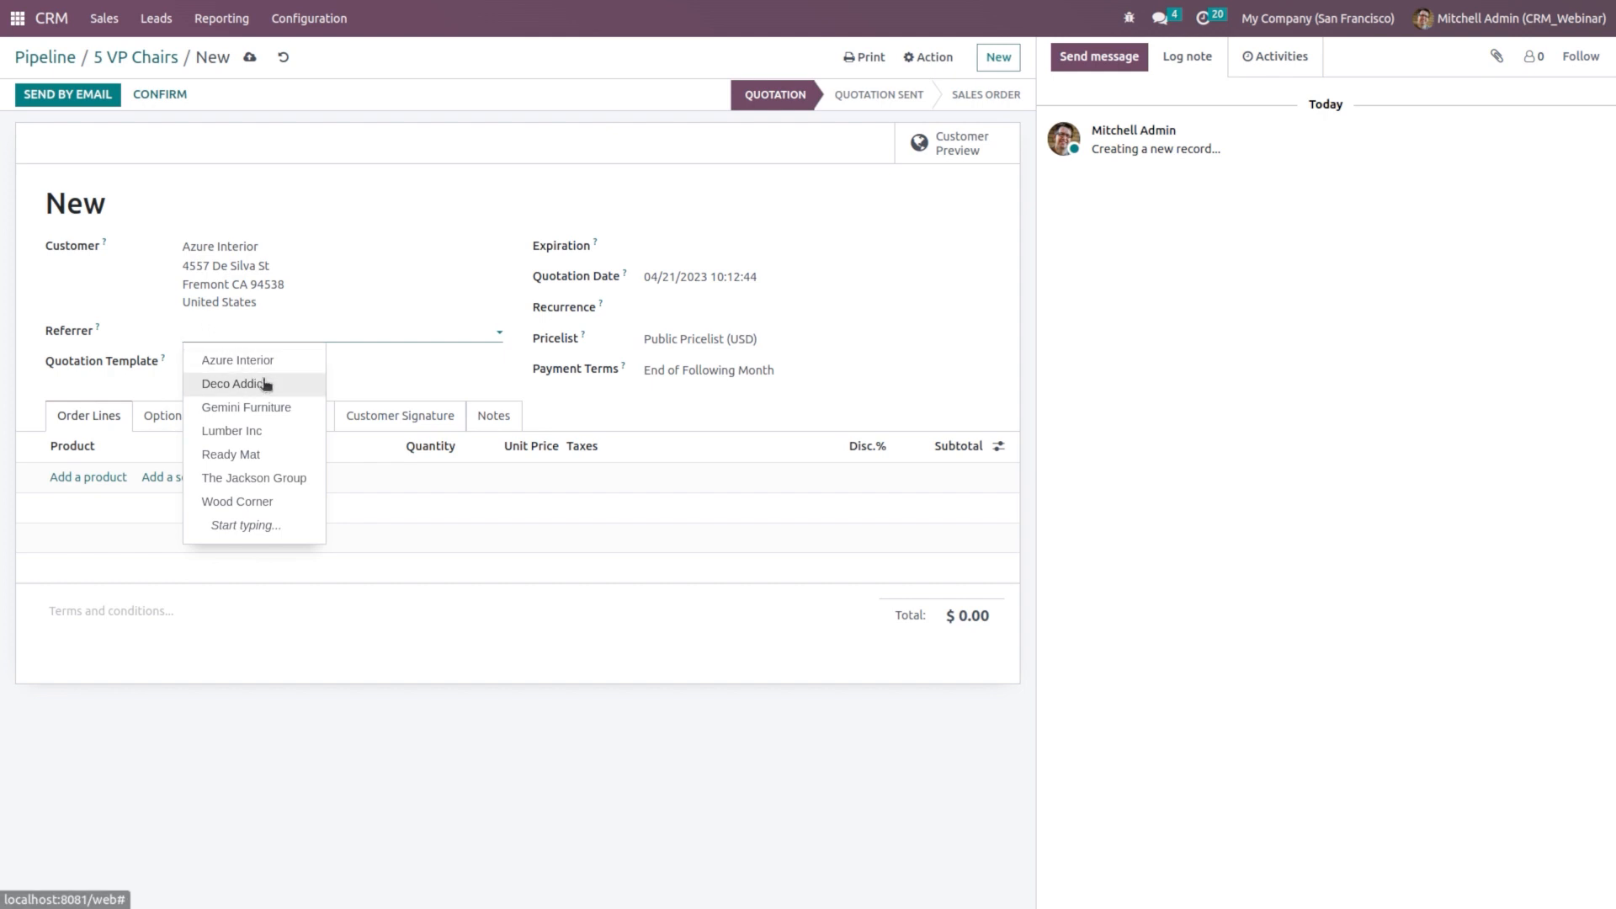
click(266, 385)
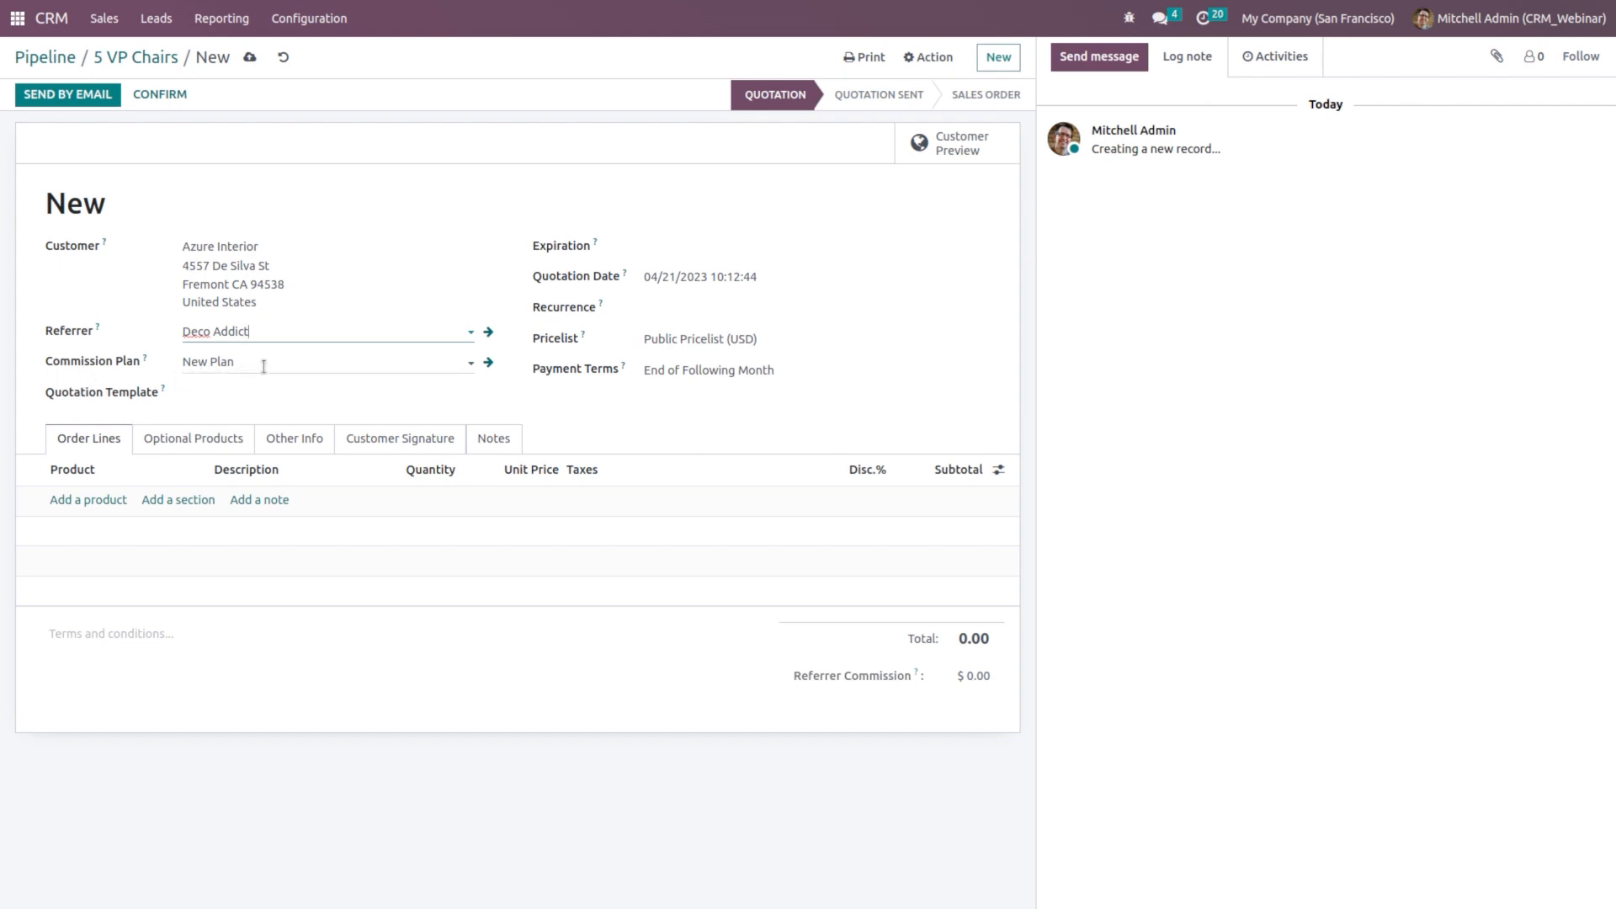
click(72, 500)
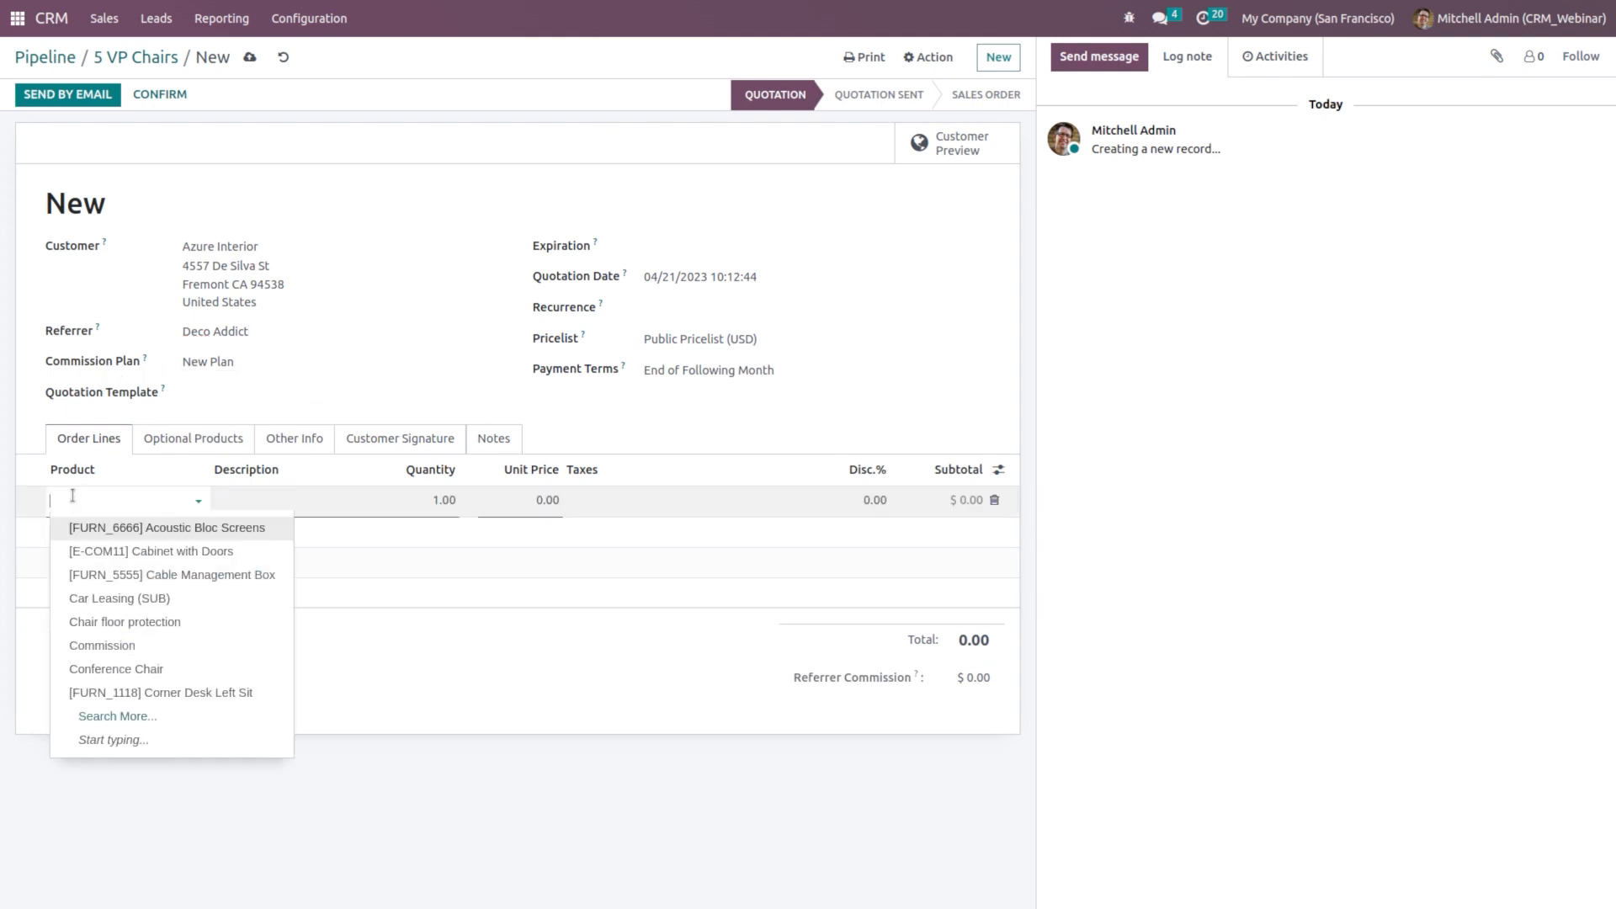
text(table)
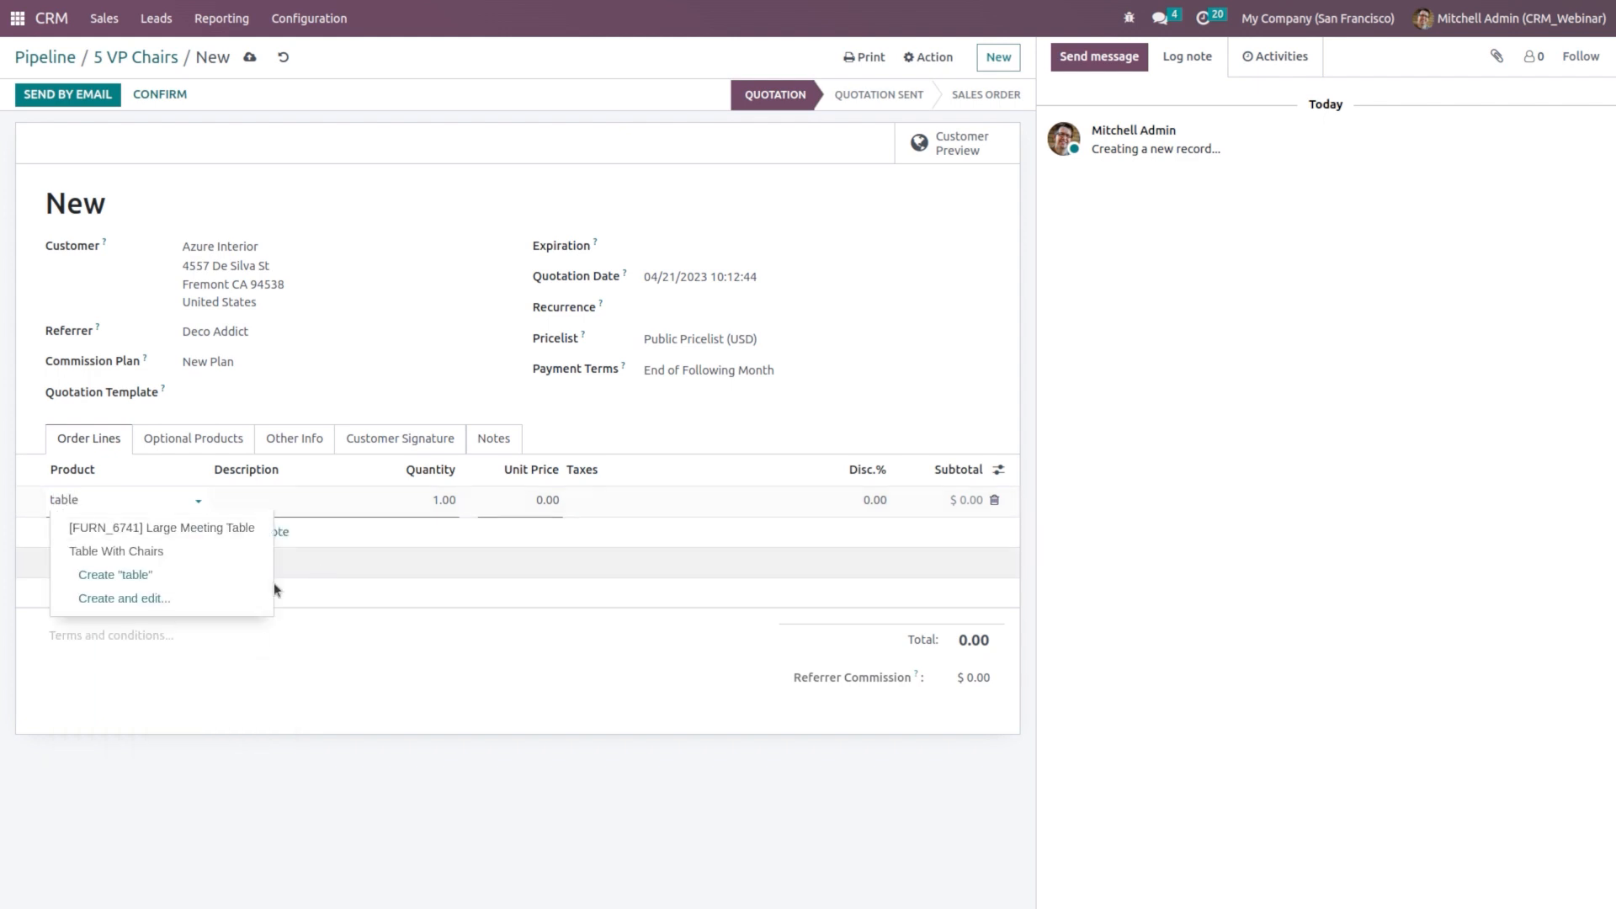
click(117, 551)
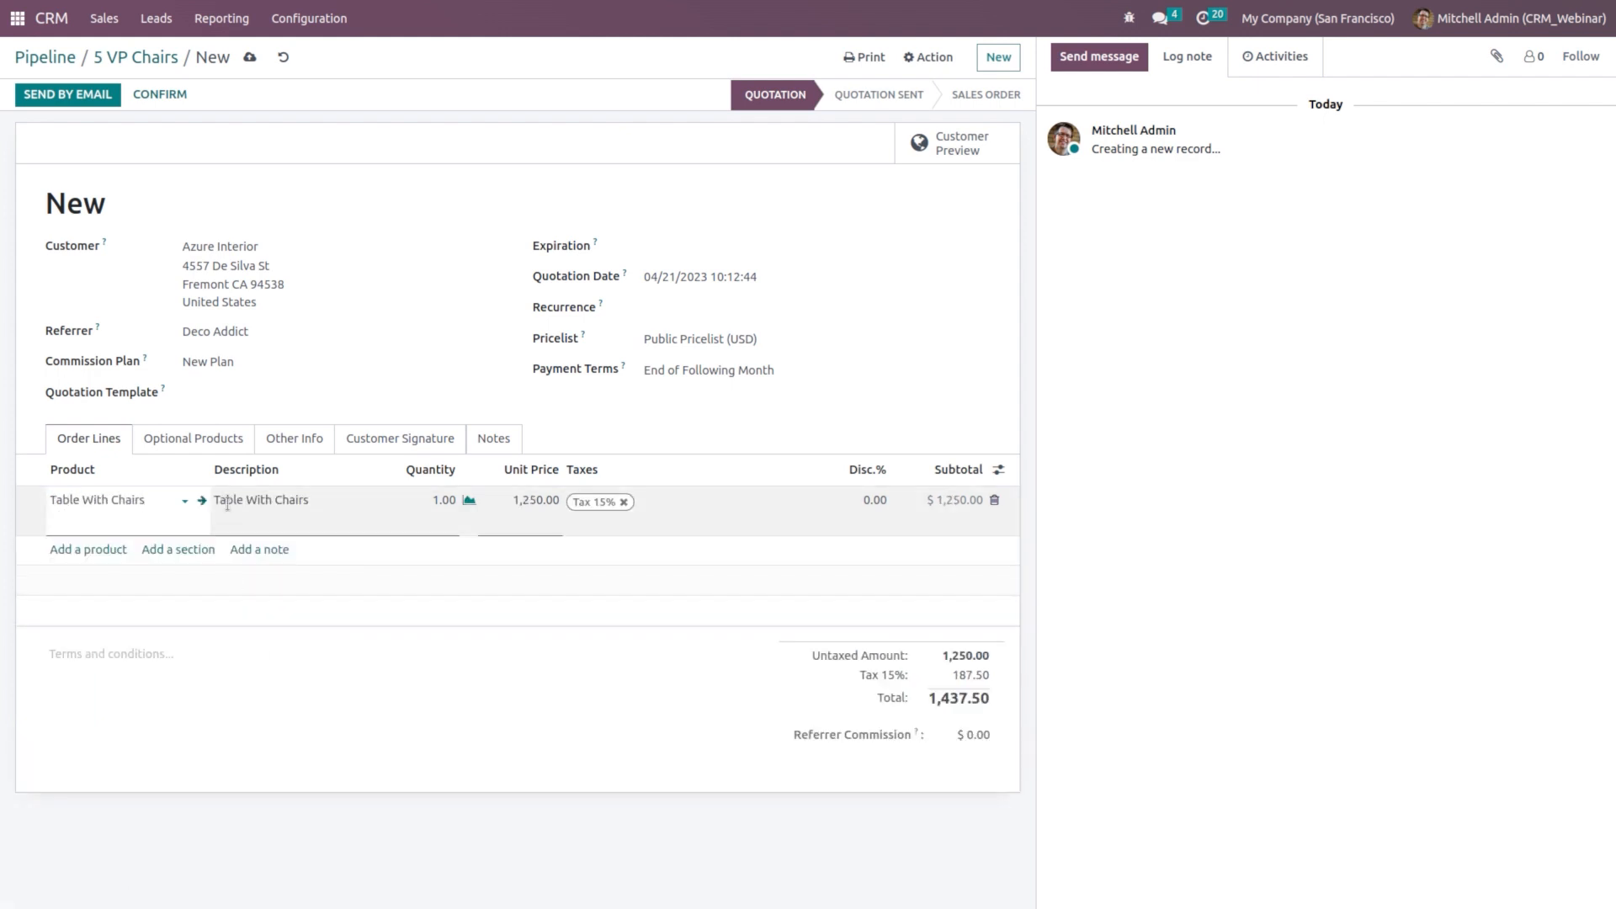
click(202, 503)
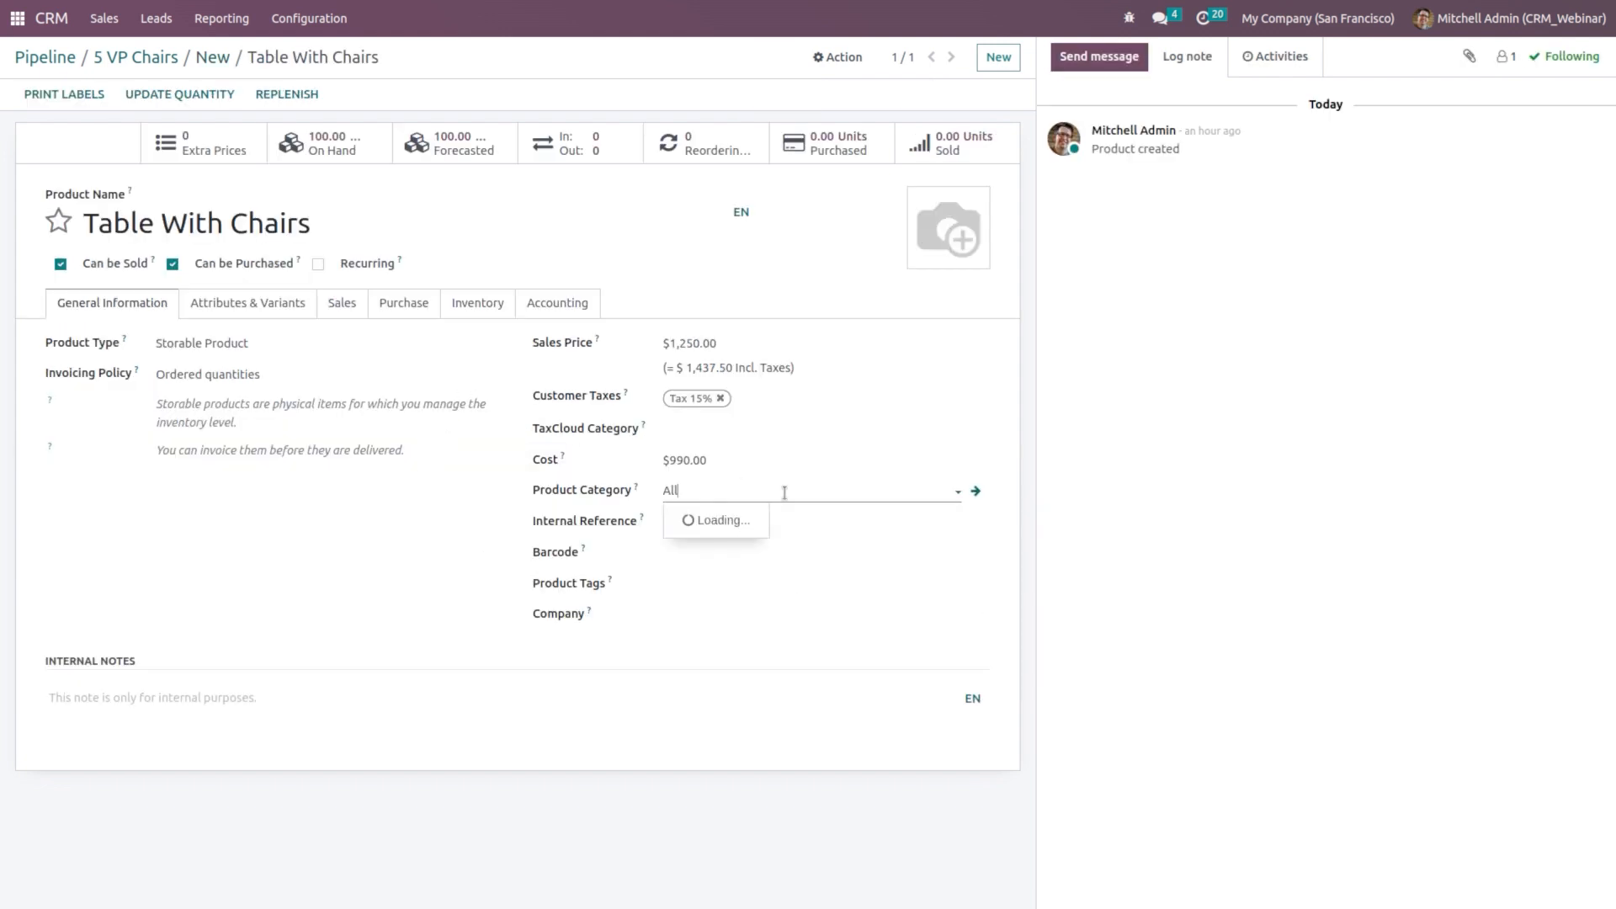
click(785, 492)
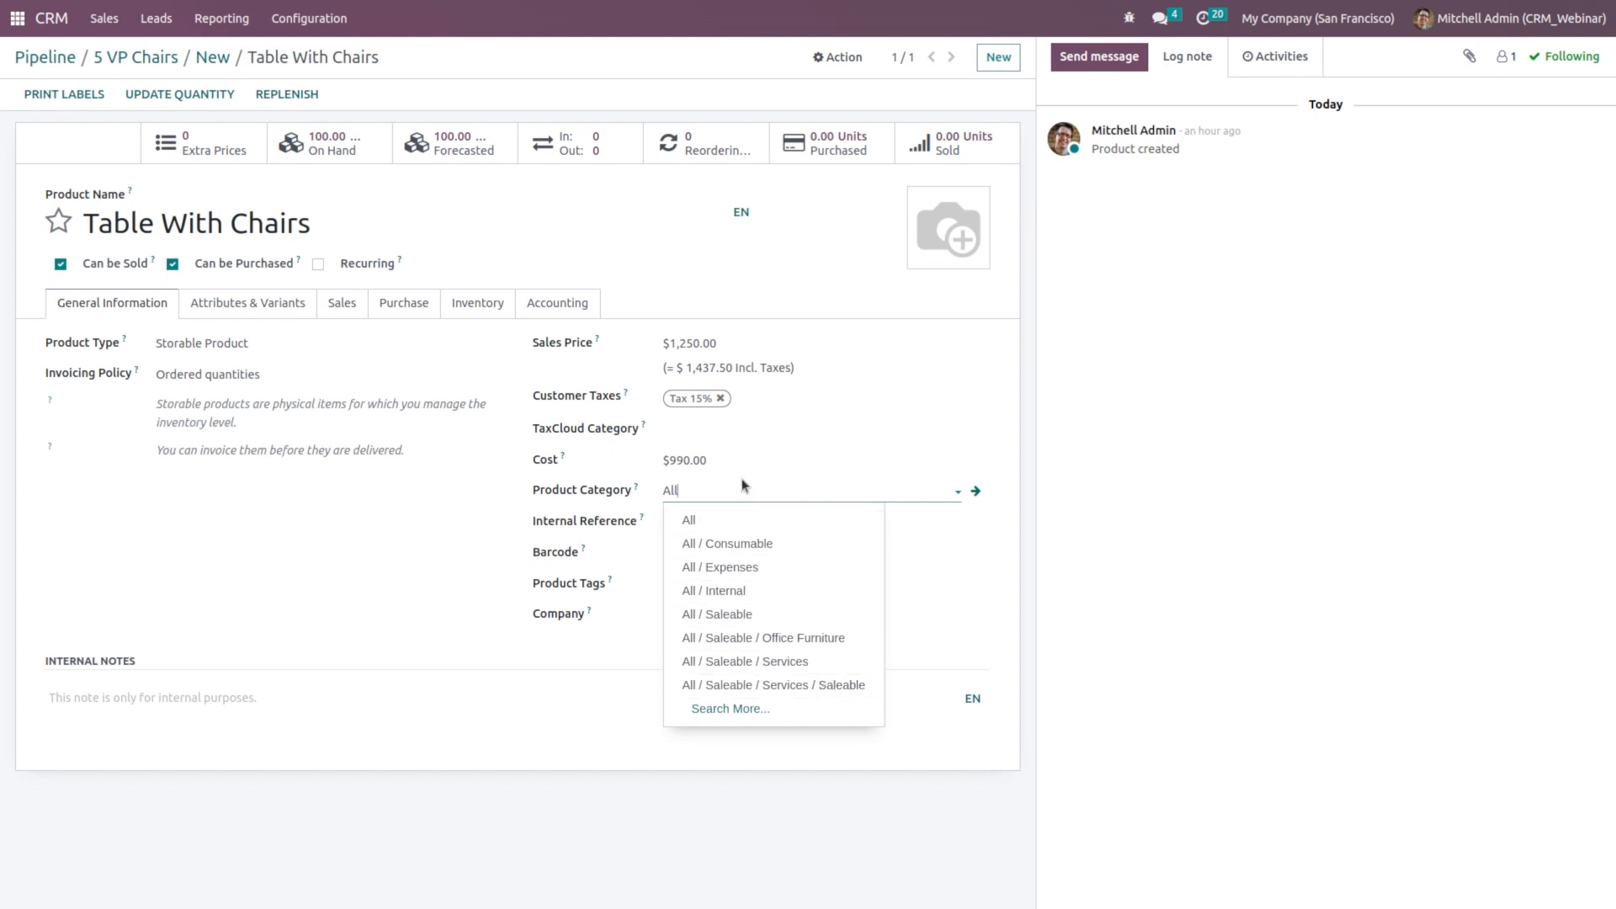
Step: Move Table With Chairs into All / Saleable / Office Furniture, save, and return to quotation S00033
text(o)
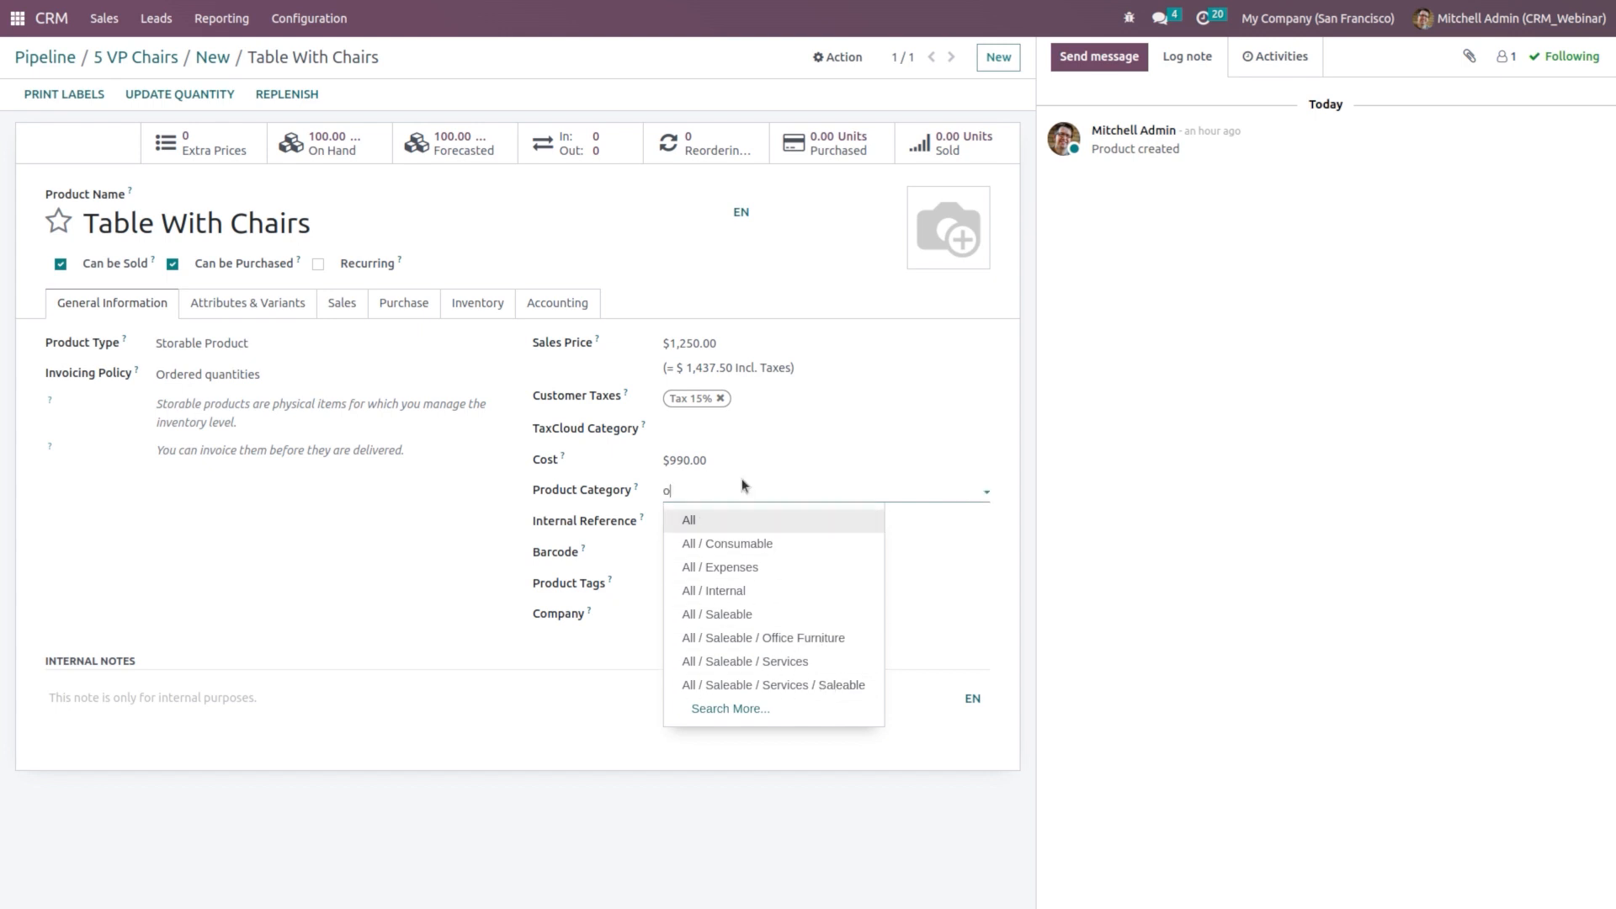
text(ff)
key(BackSpace)
key(BackSpace)
key(BackSpace)
text(furni)
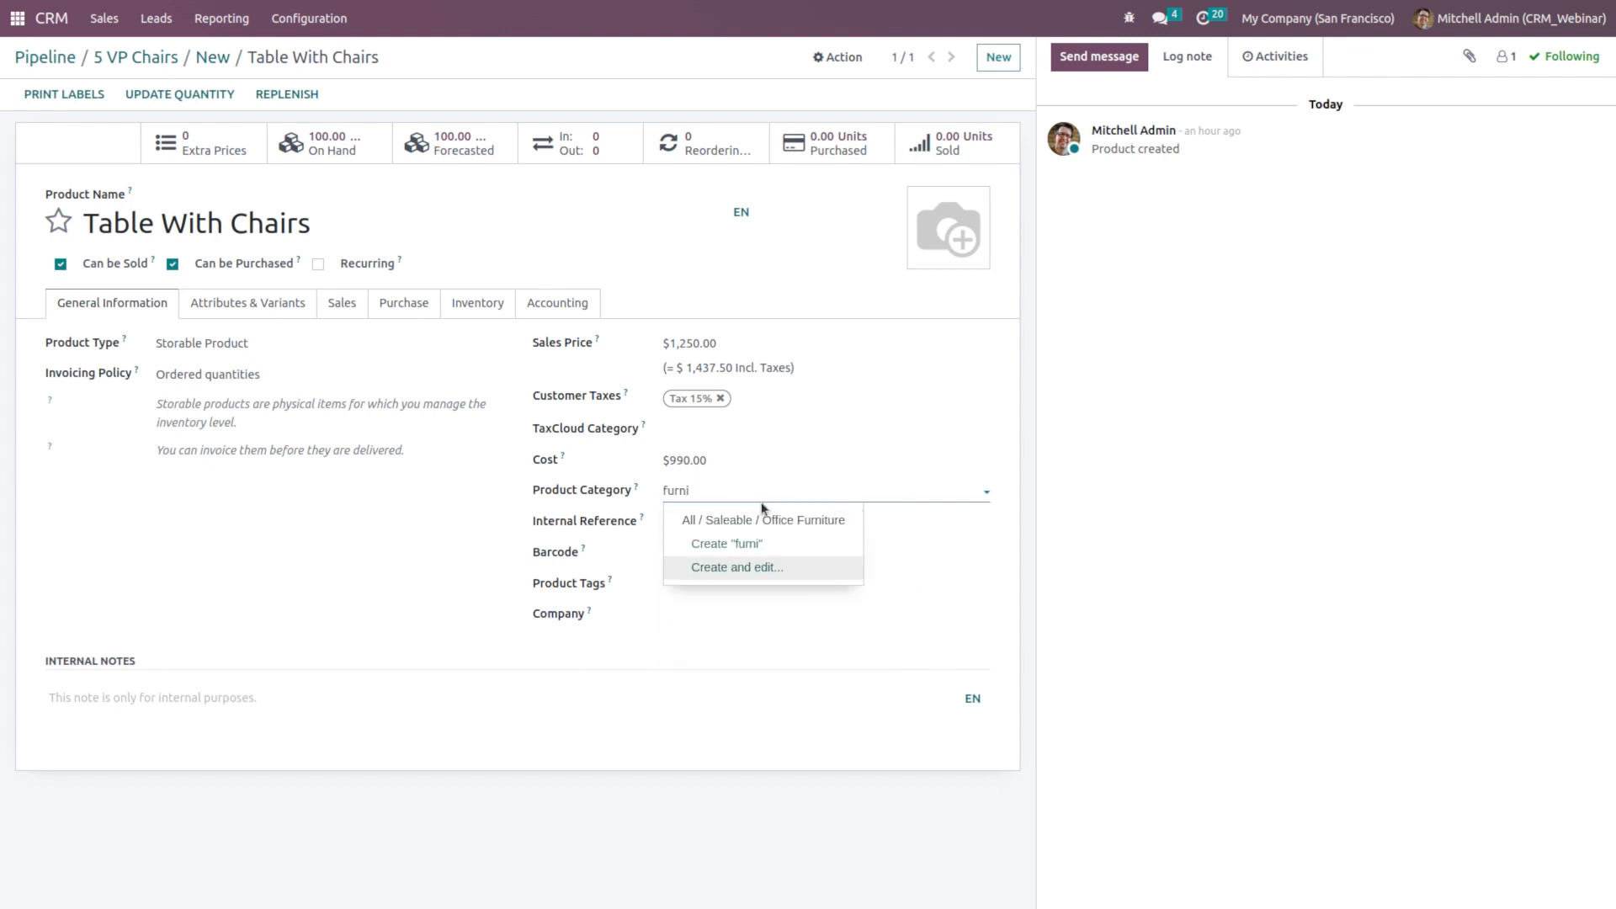
click(724, 520)
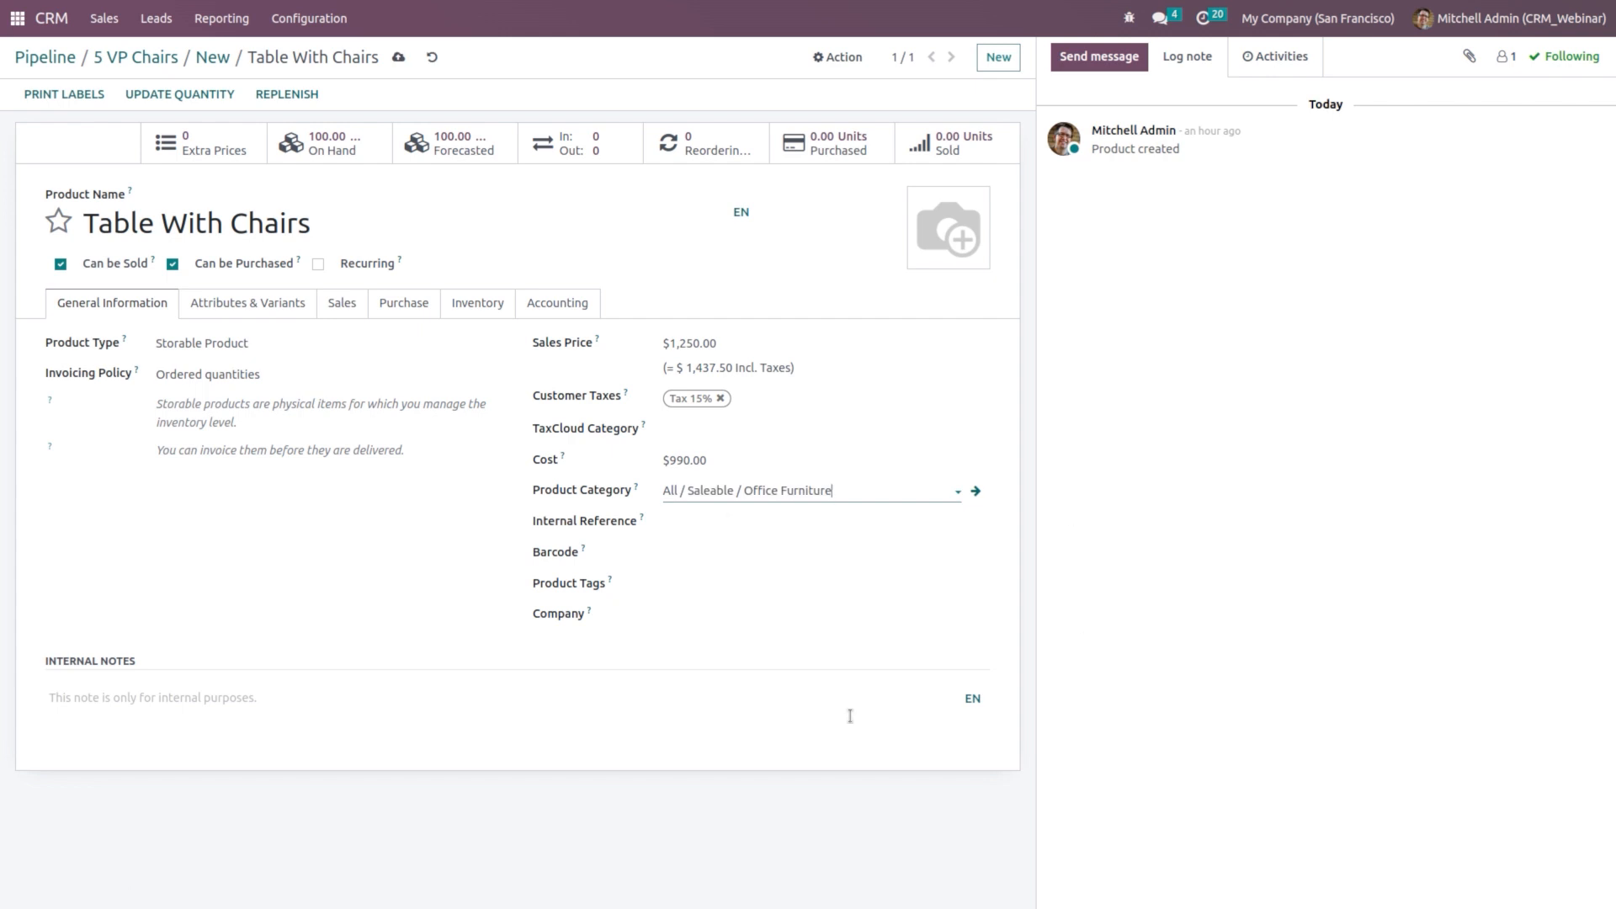
click(398, 57)
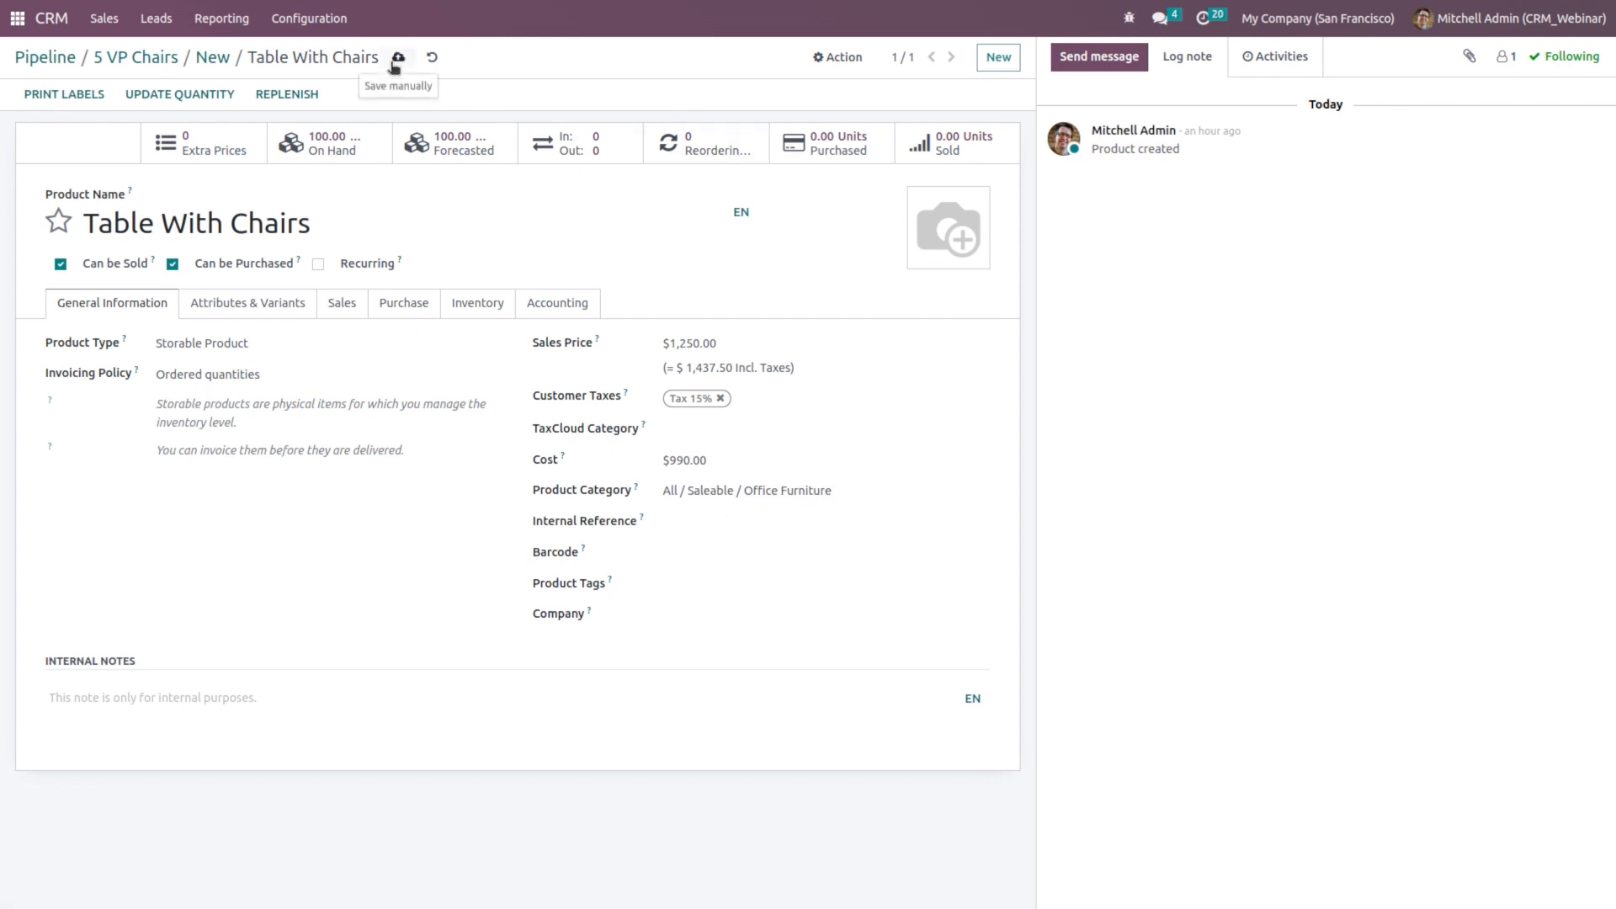
click(214, 58)
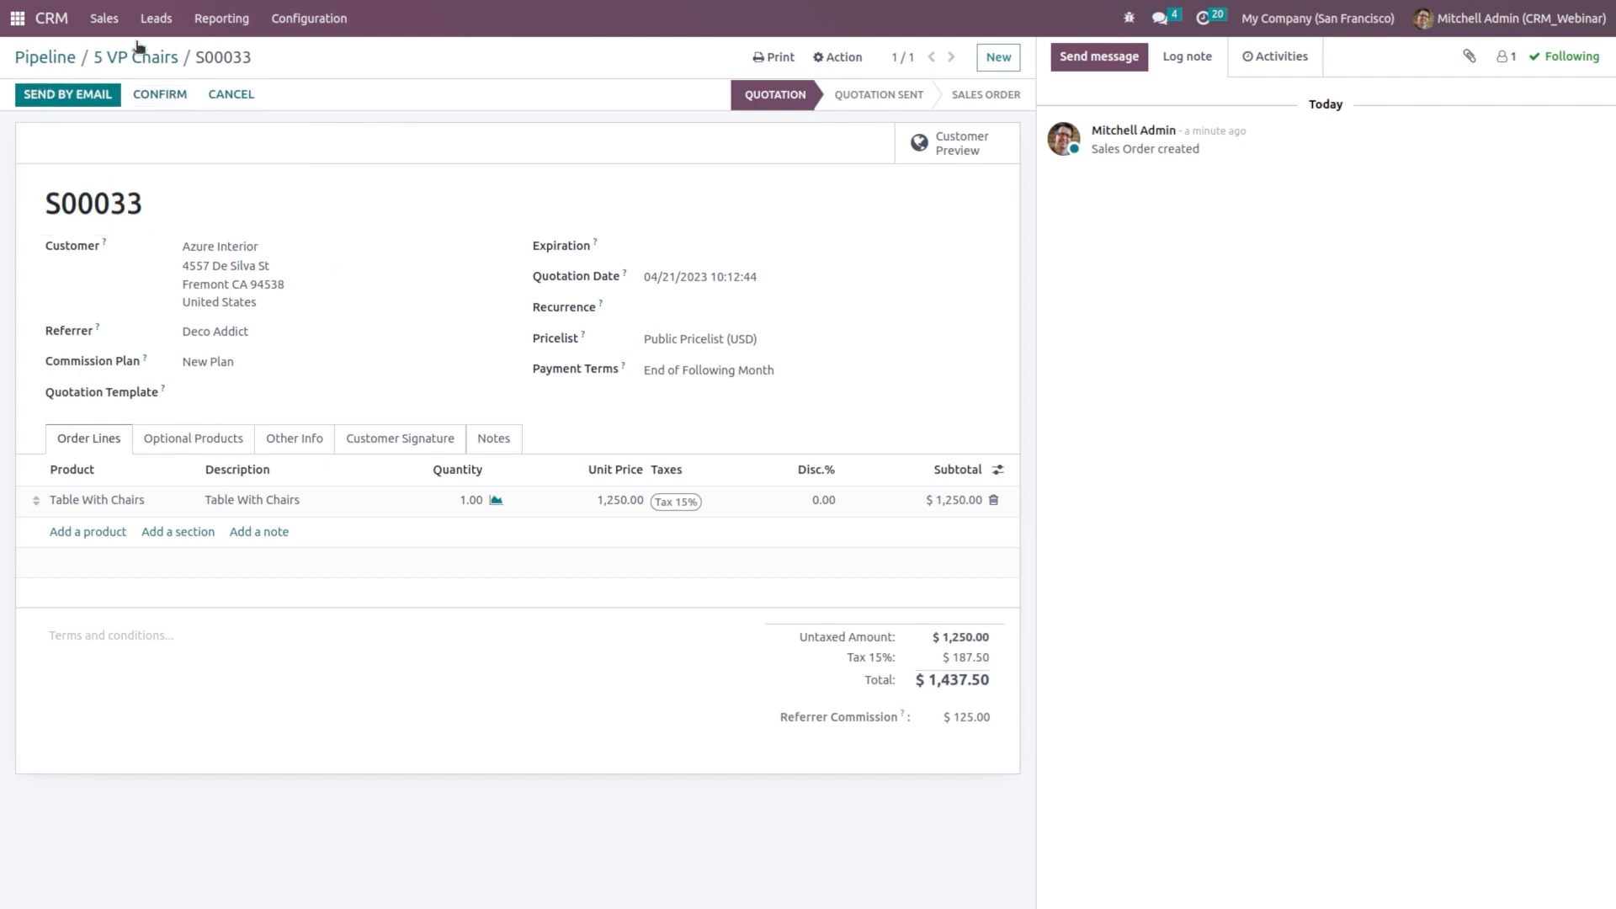
Step: In CRM Settings, set a 500 minimum PO amount and Manually PO frequency, then save
click(319, 26)
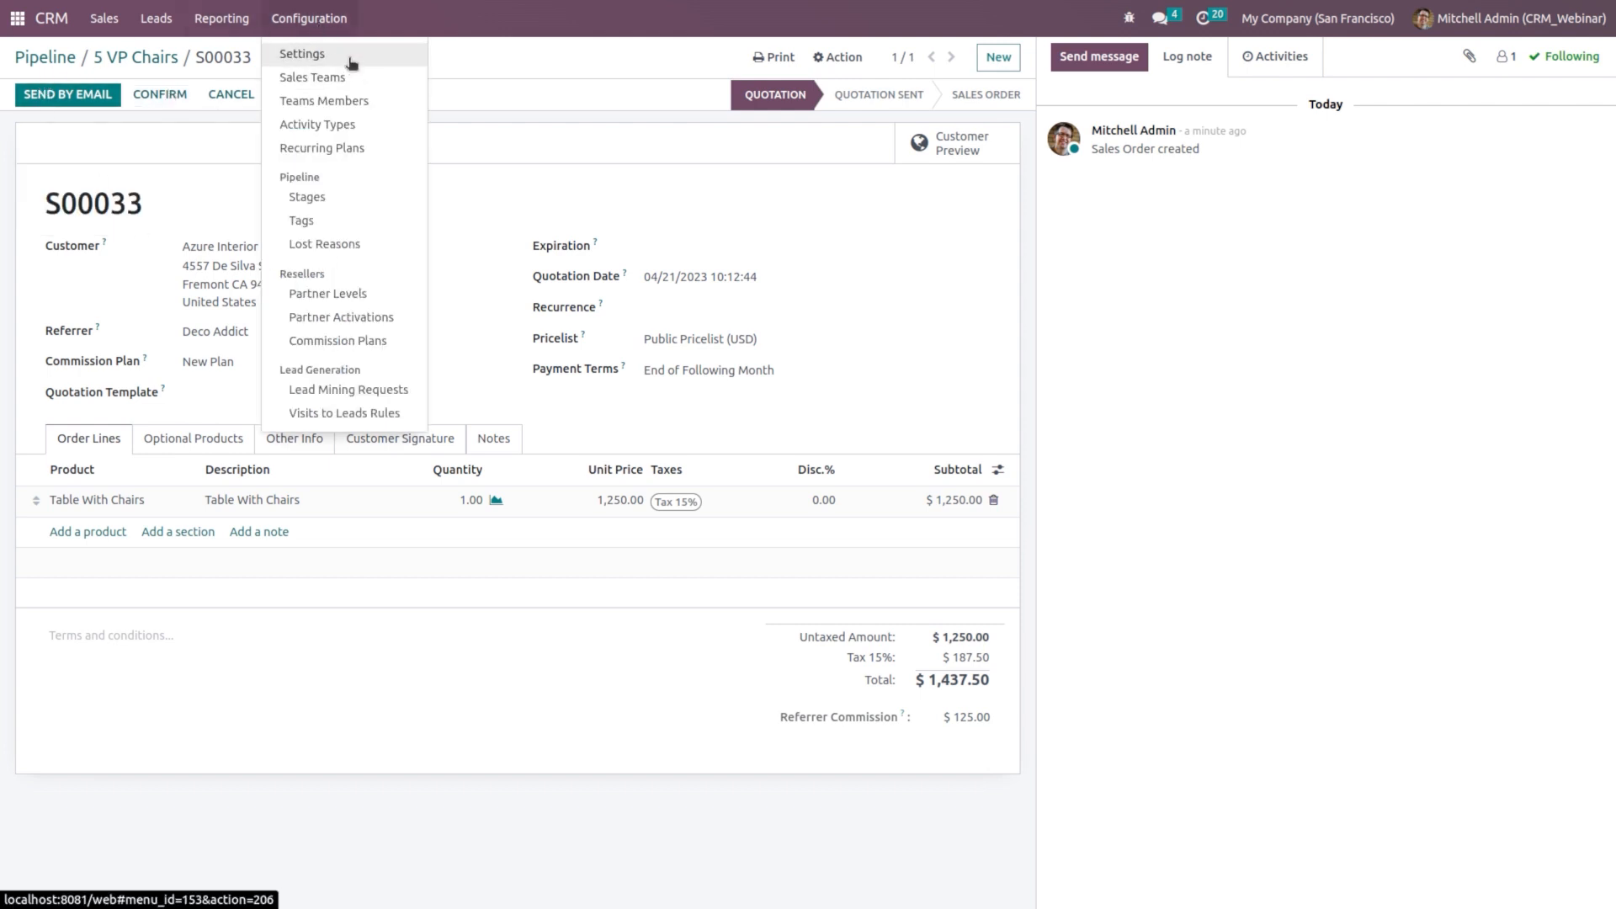
click(348, 58)
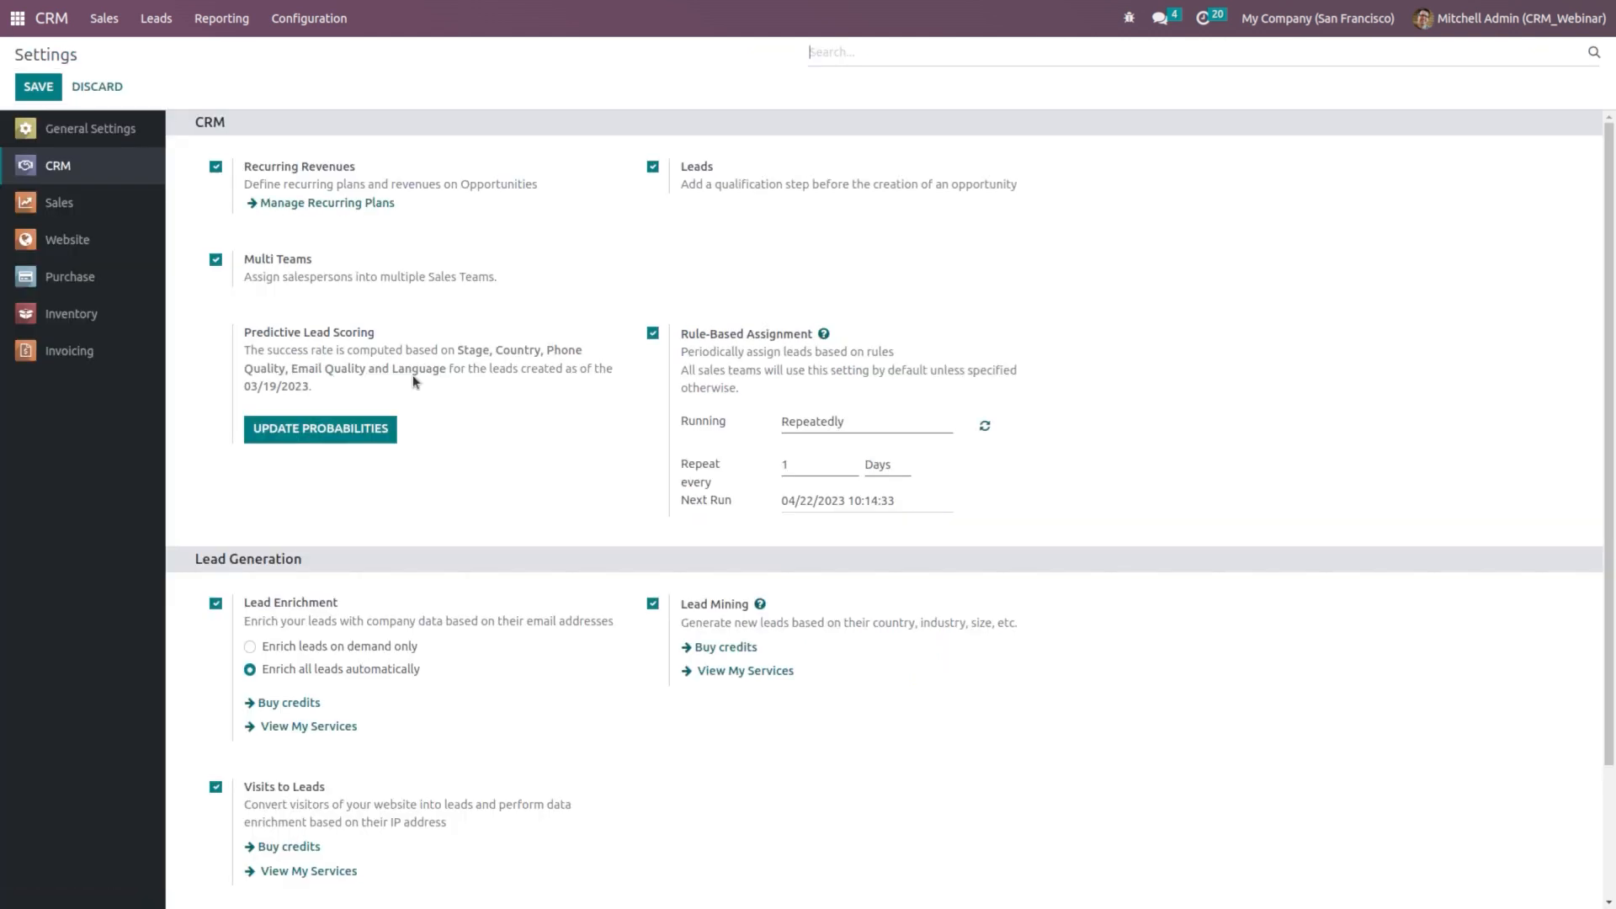
scroll(504, 570, down, 2)
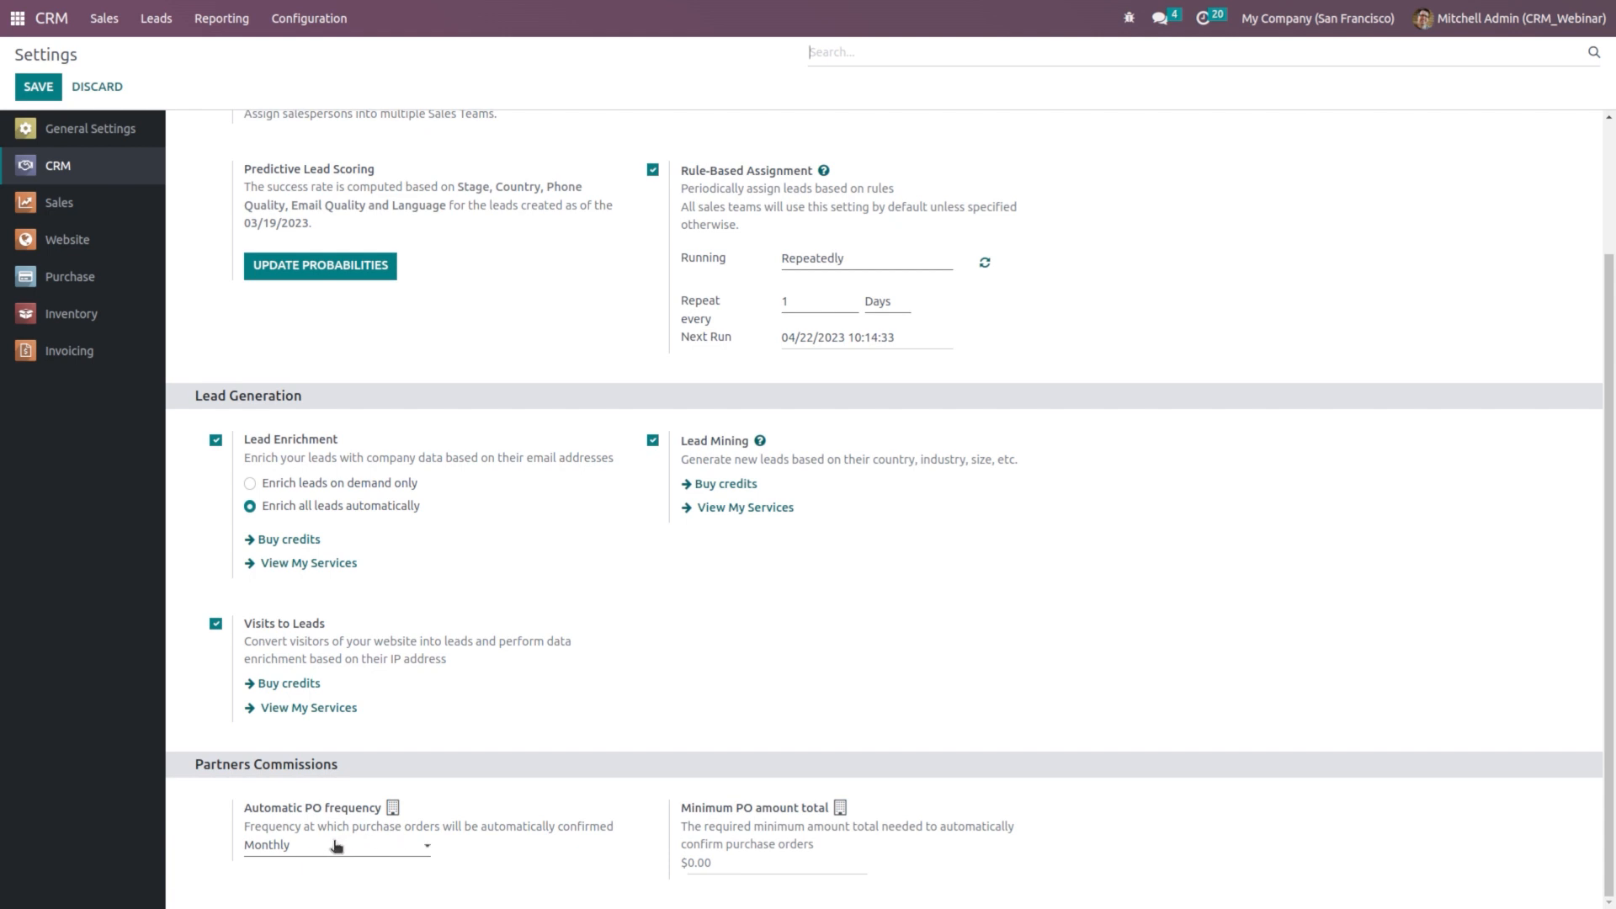
click(334, 845)
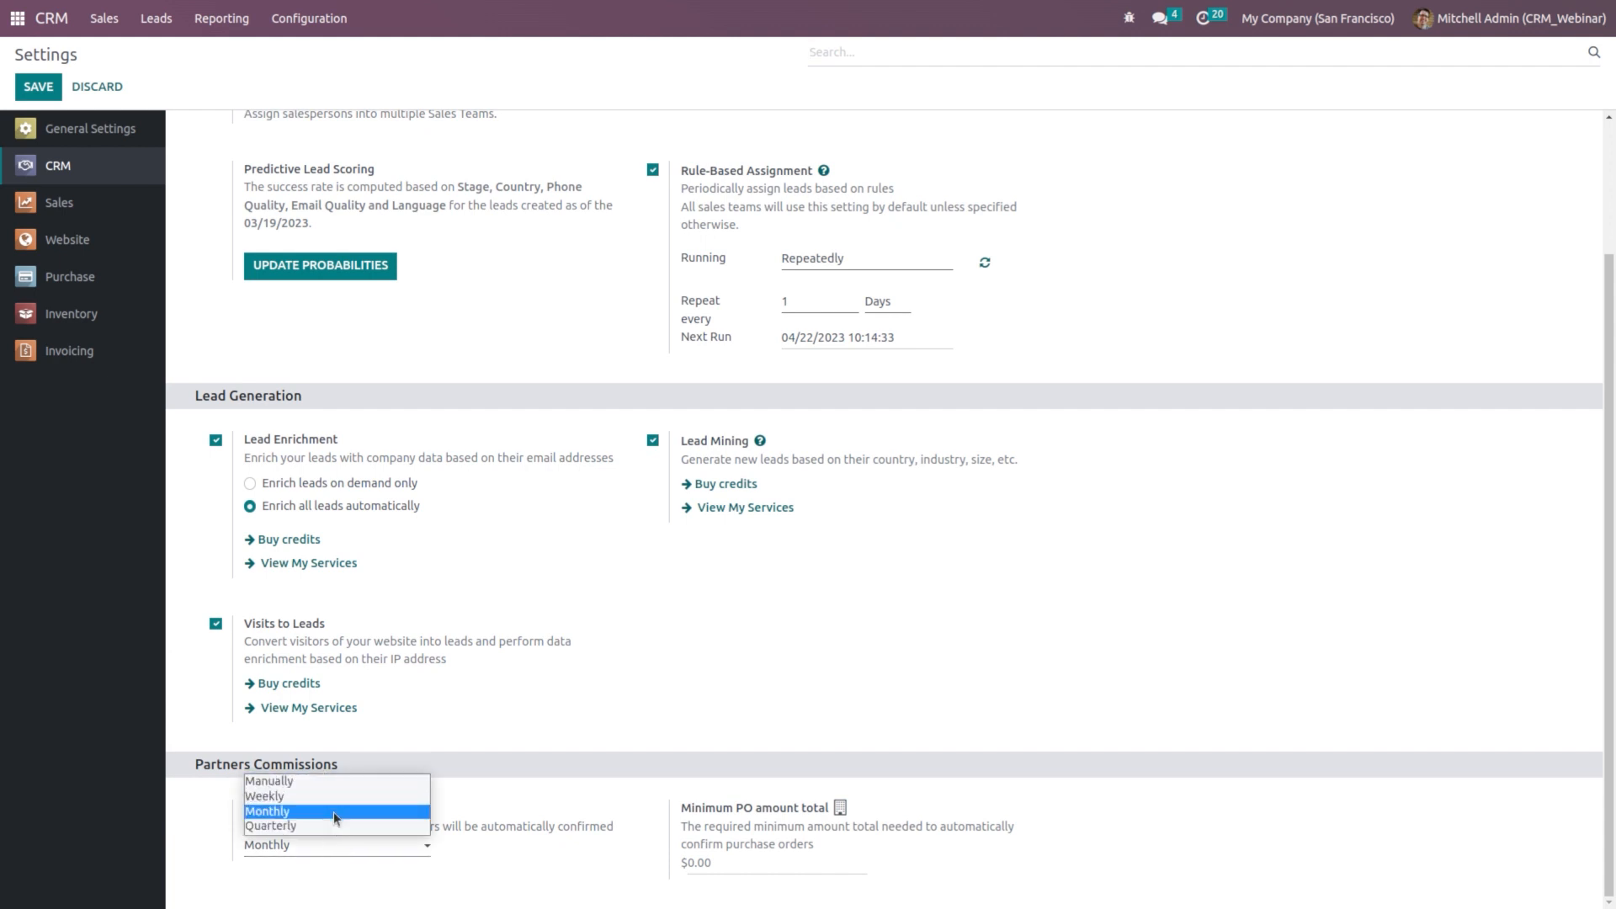
click(728, 859)
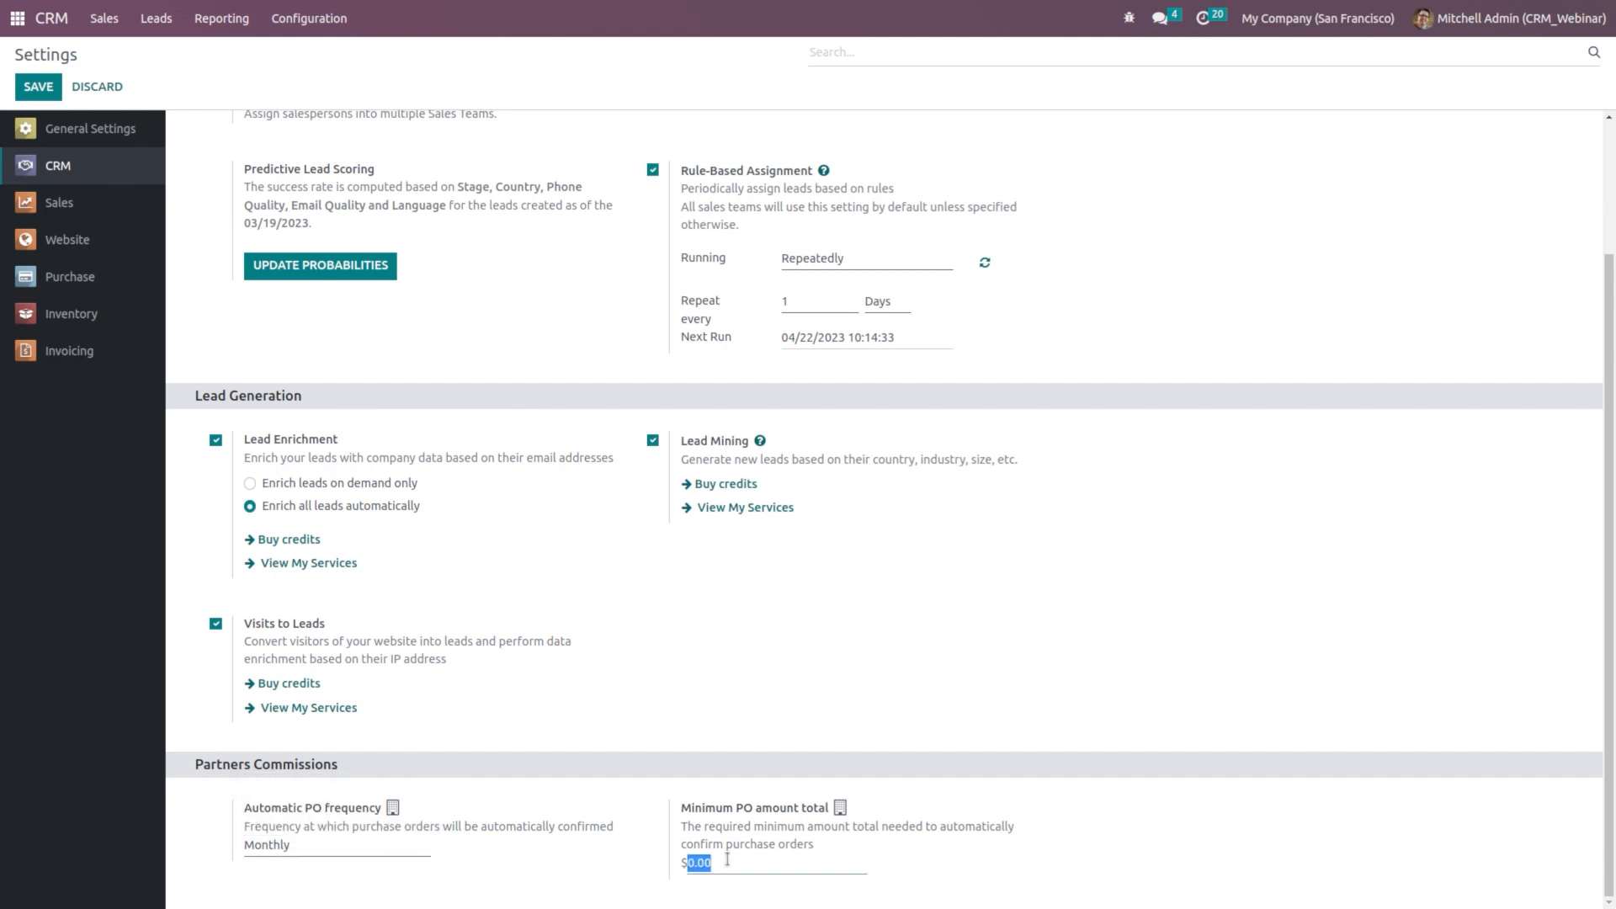
text(500)
click(343, 850)
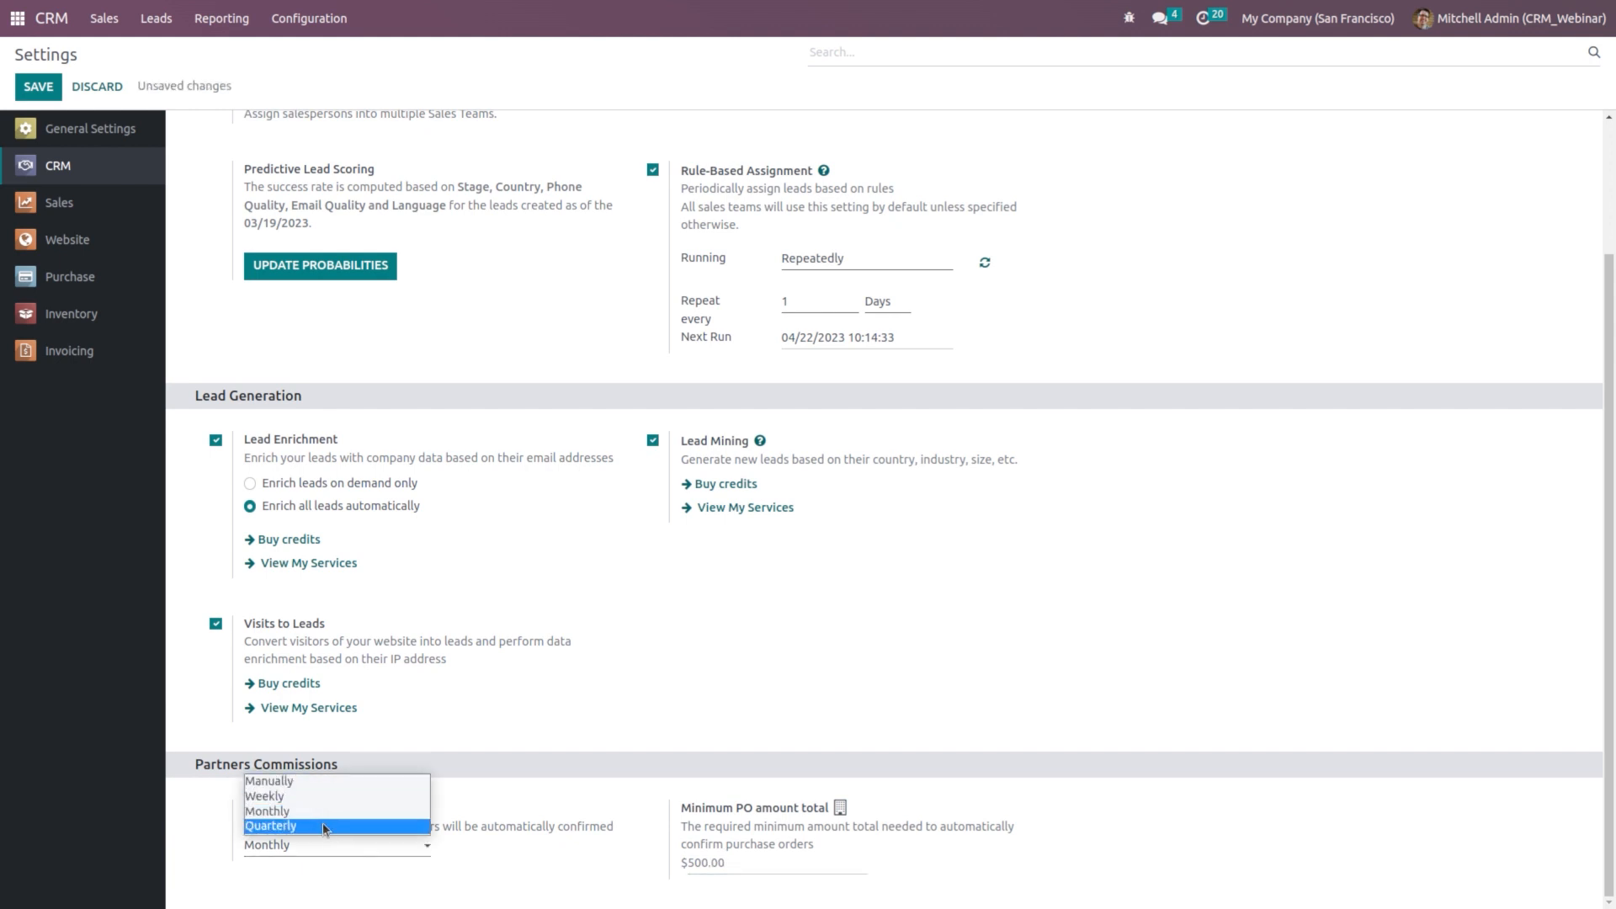
click(552, 804)
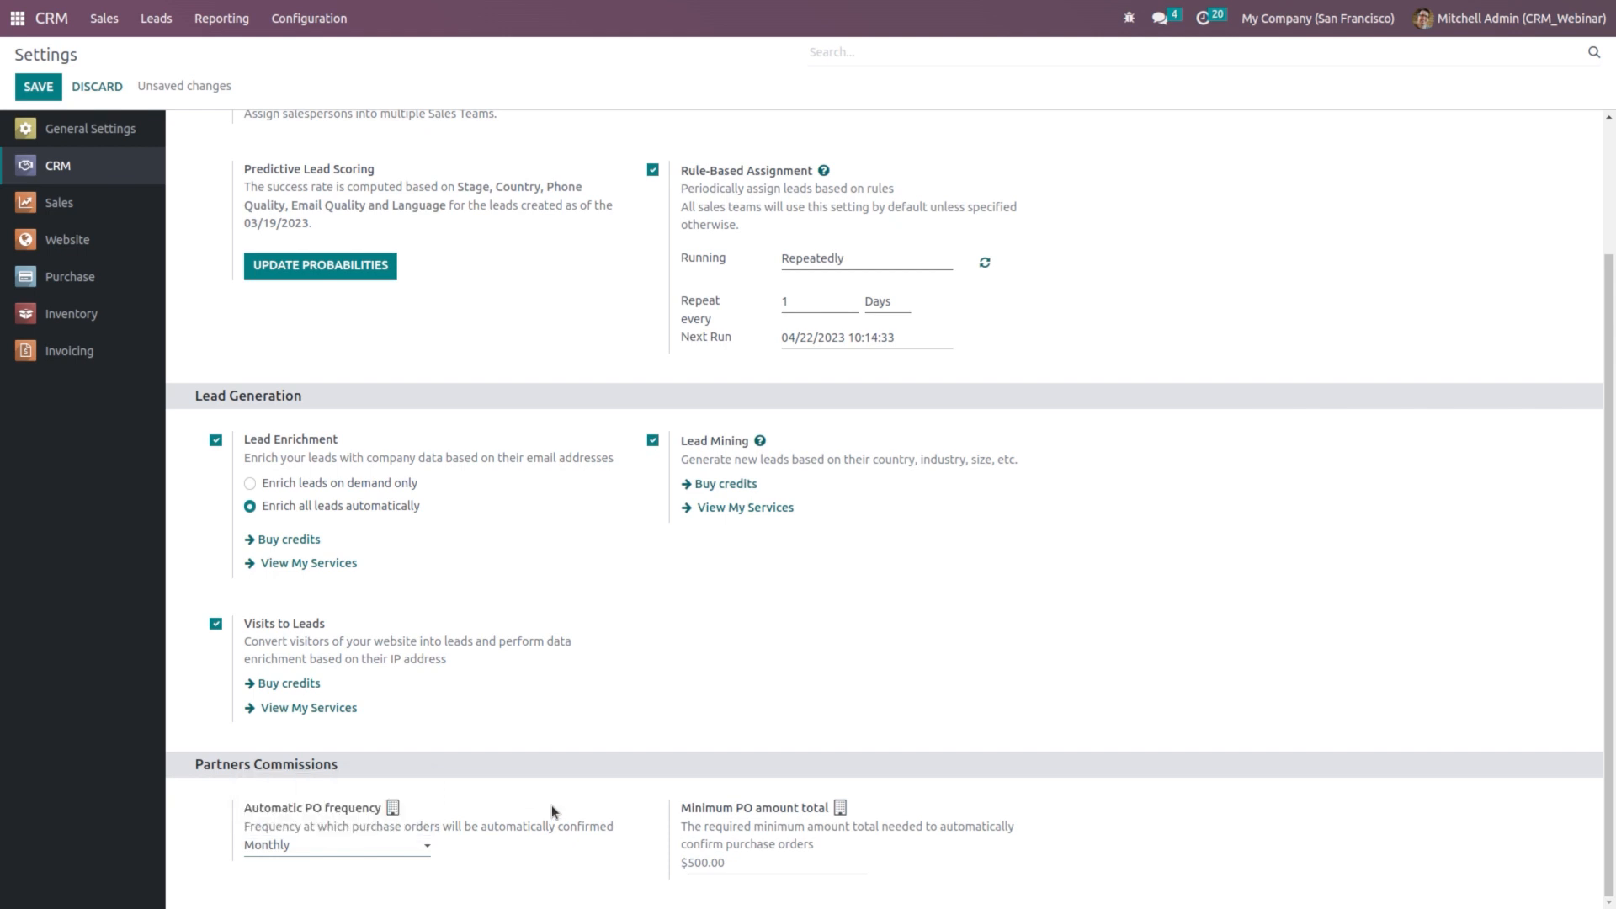
click(324, 845)
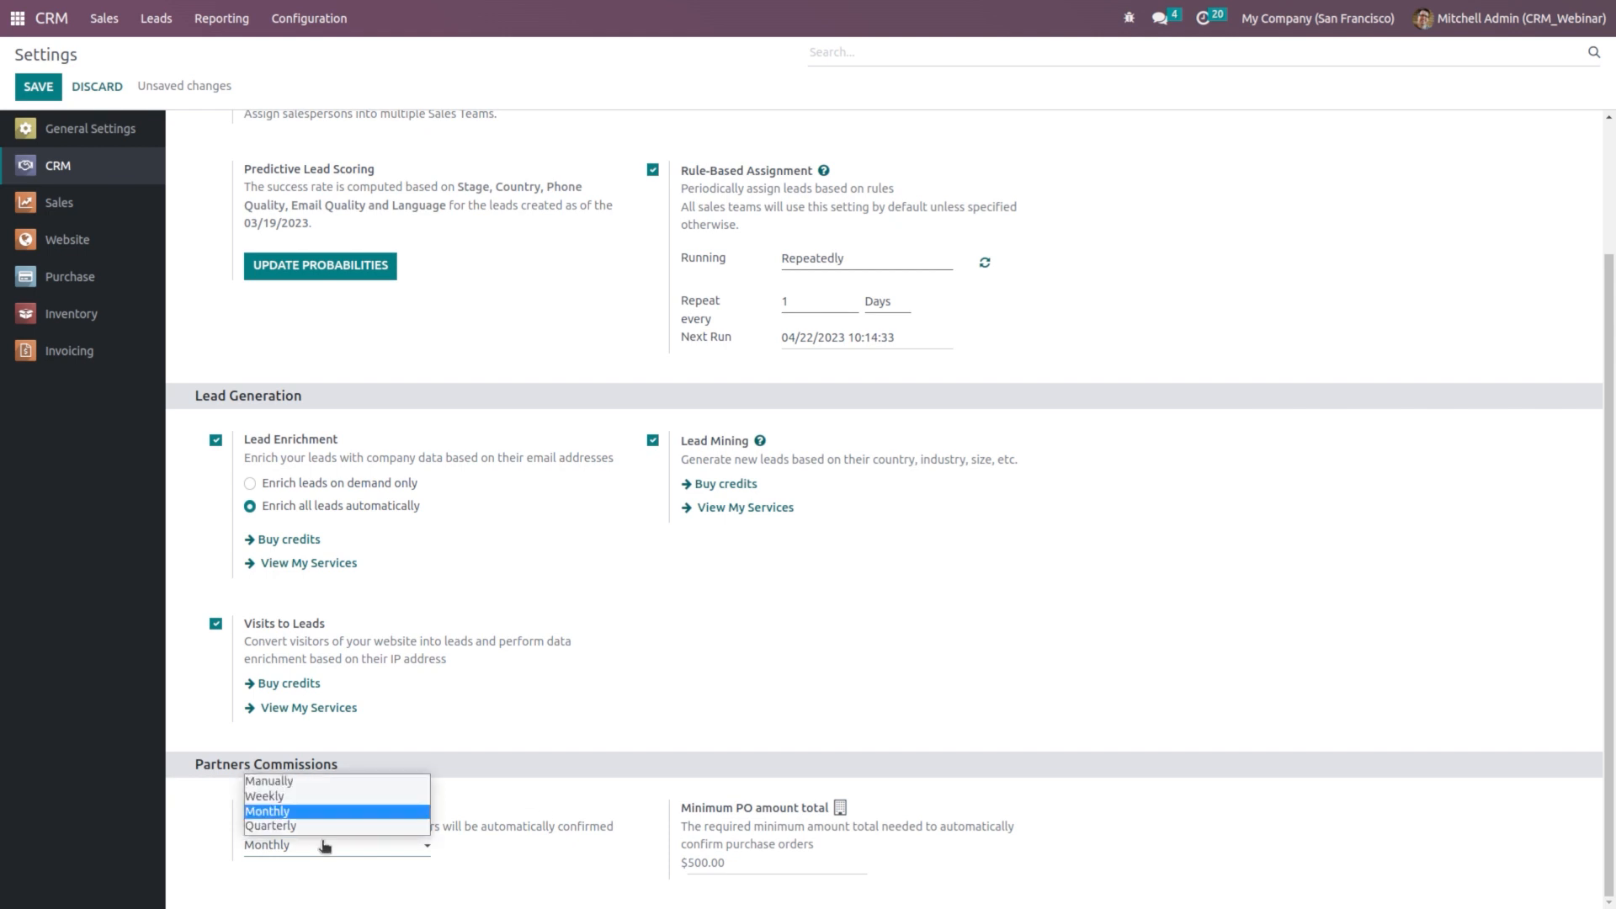
click(320, 780)
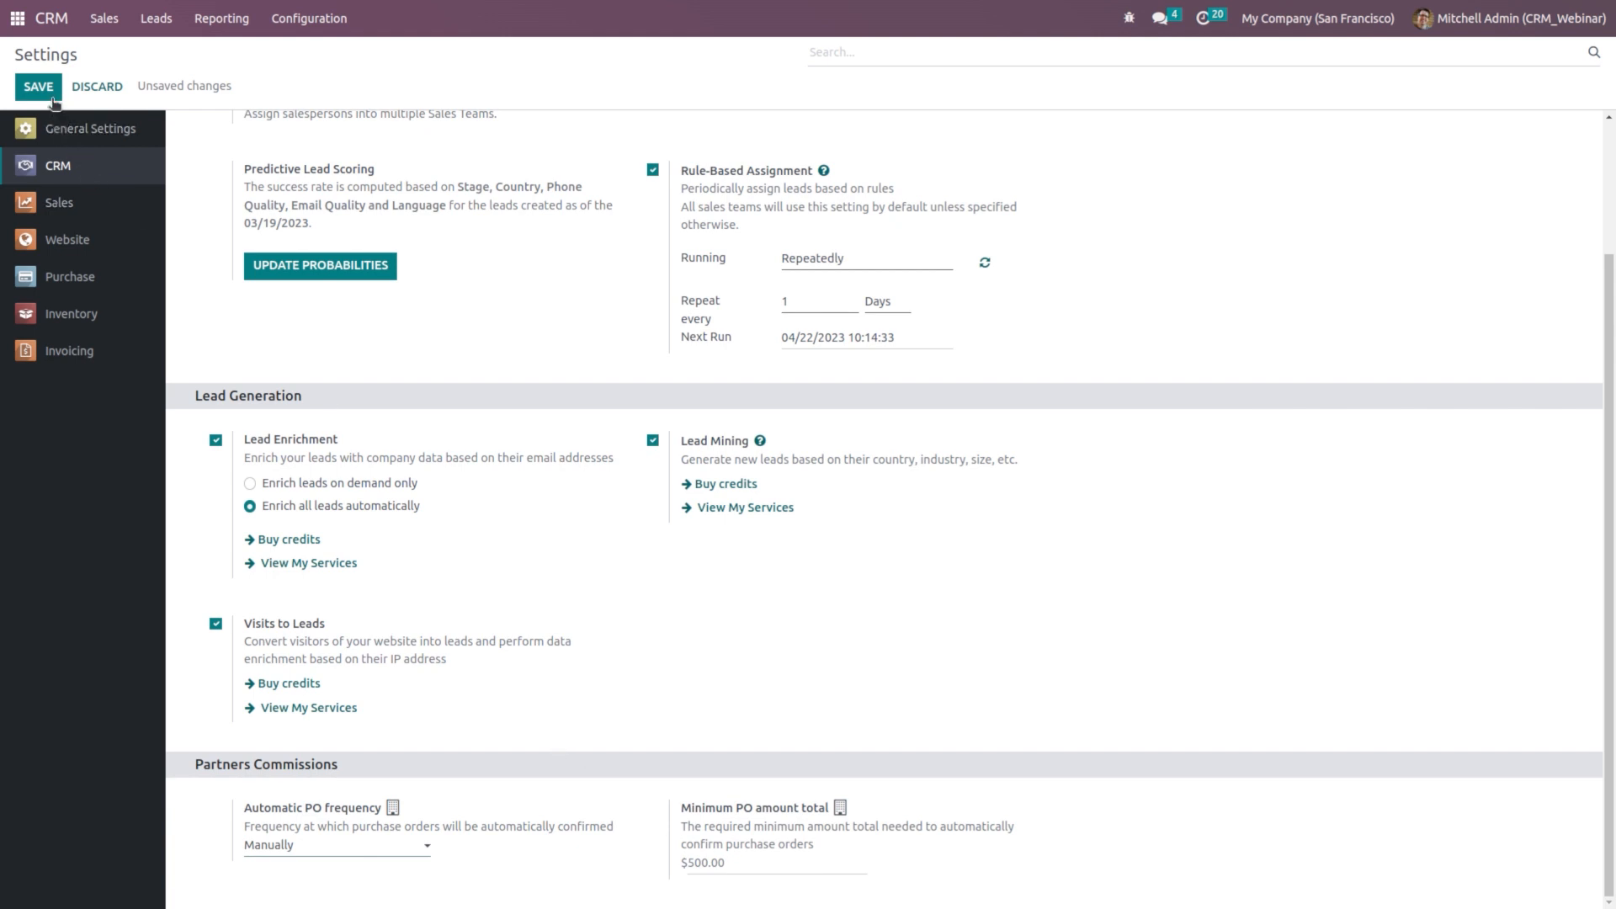
click(25, 93)
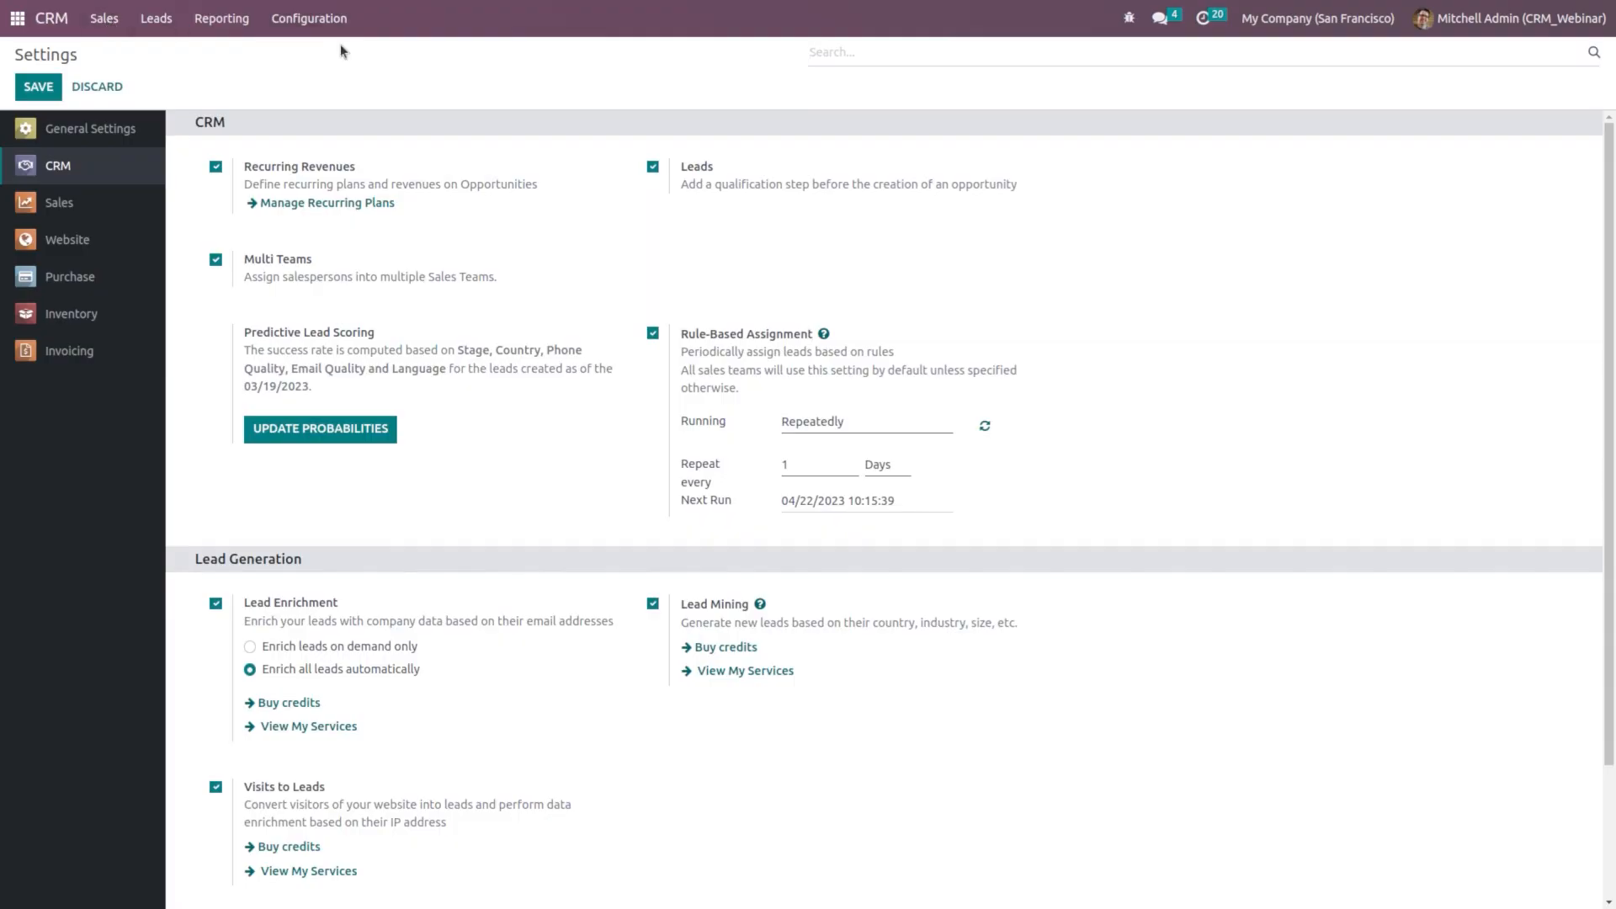
click(67, 21)
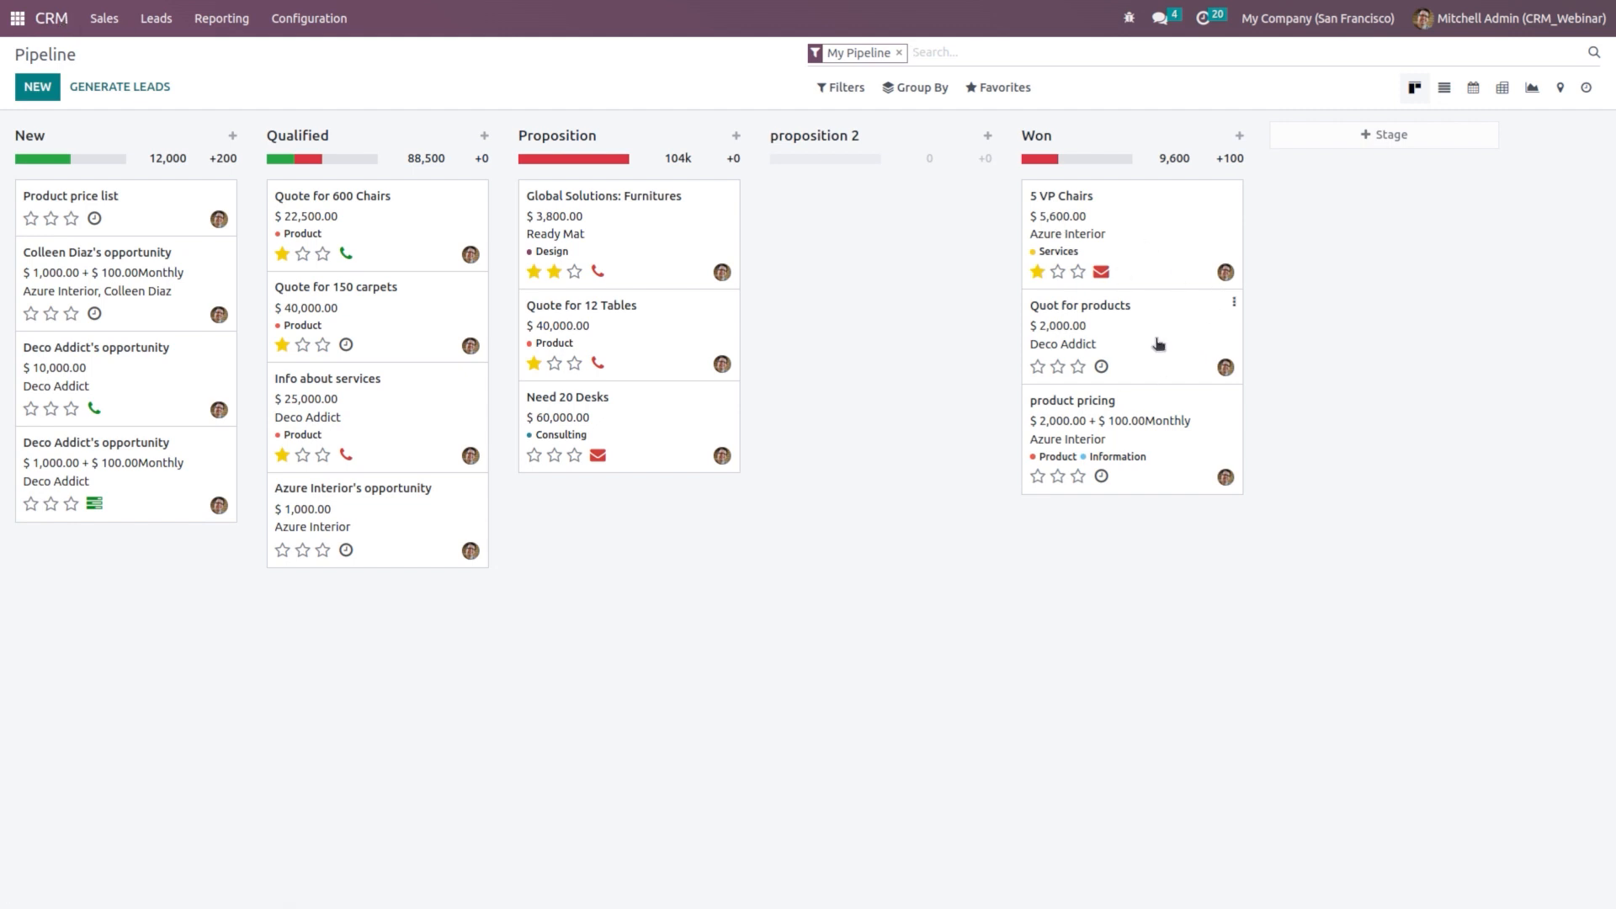
Step: Quote Table With Chairs from 5 VP Chairs with referrer Deco Addict and confirm the order
click(1149, 221)
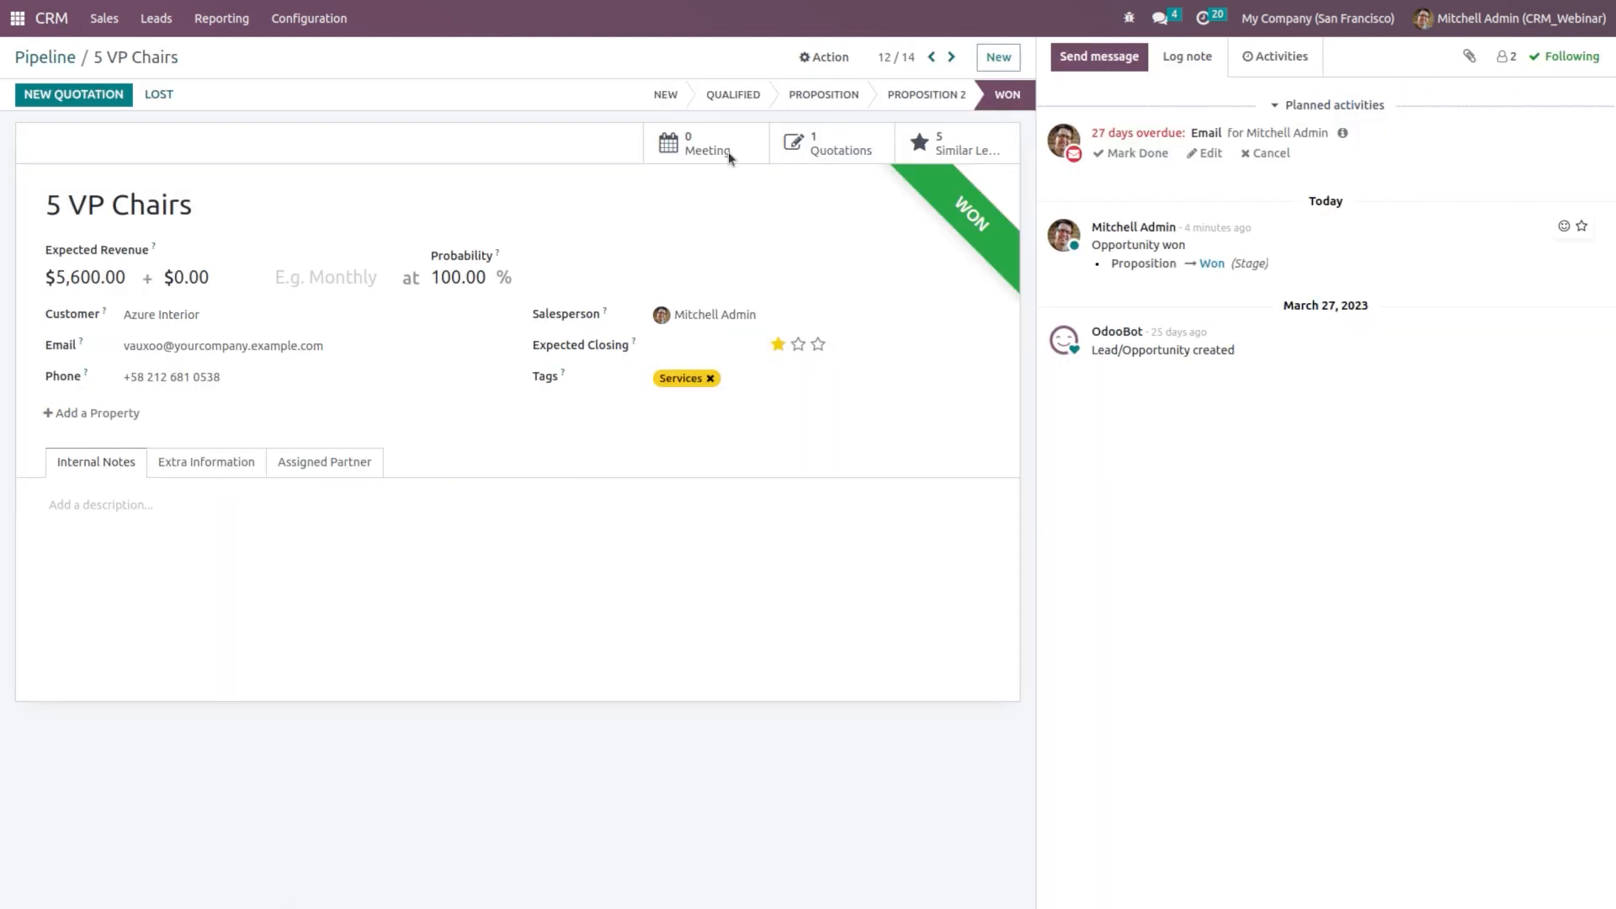
click(102, 100)
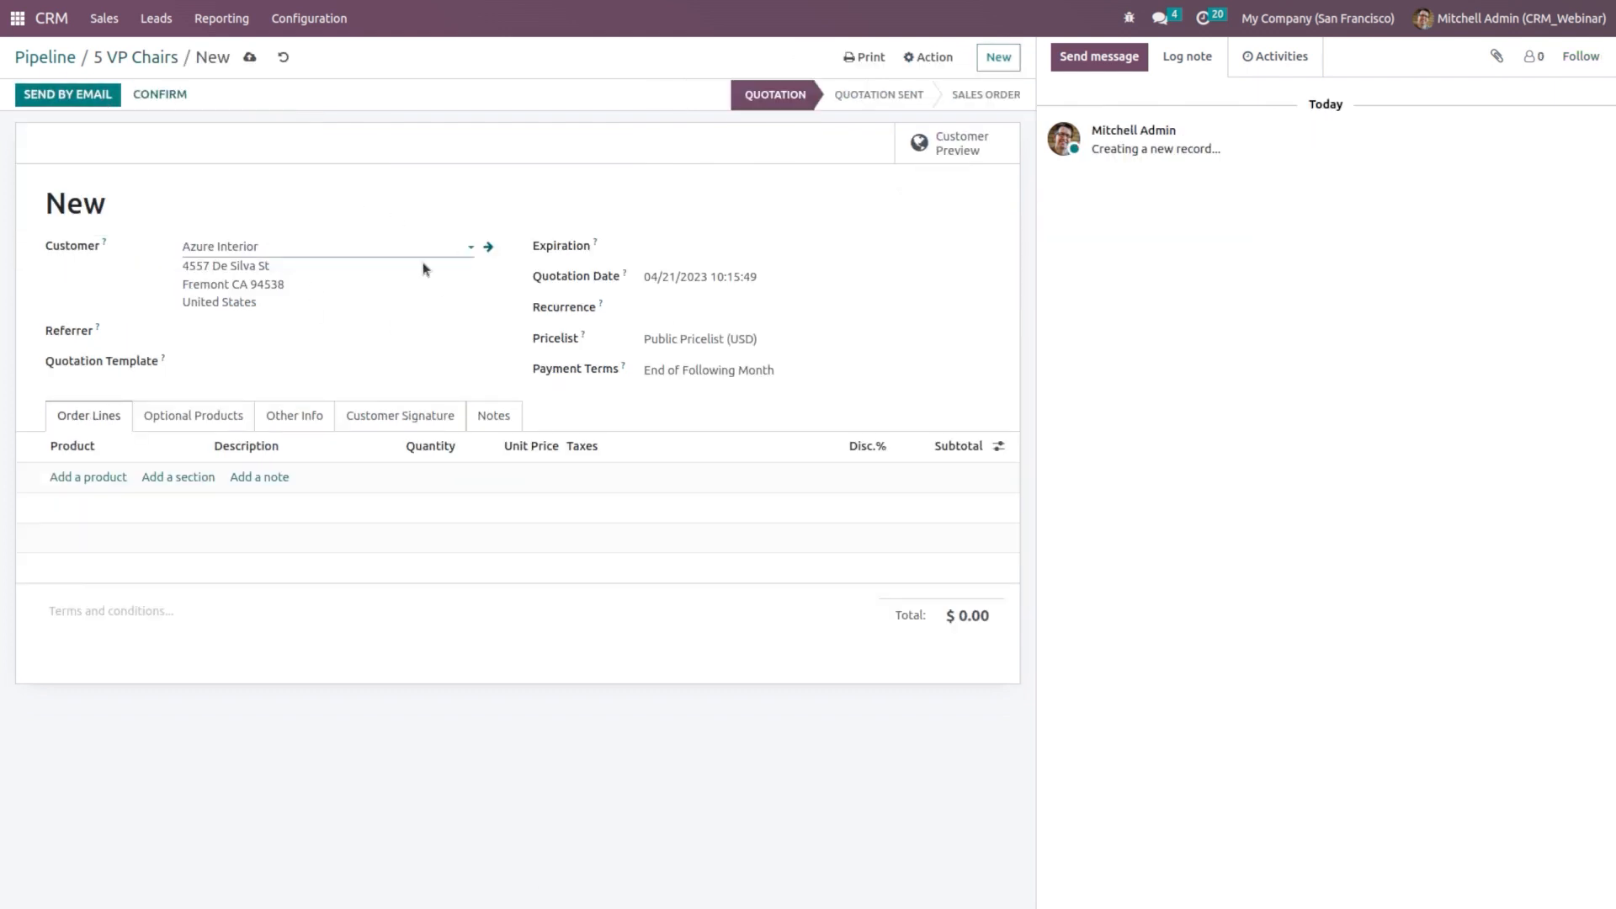
click(252, 336)
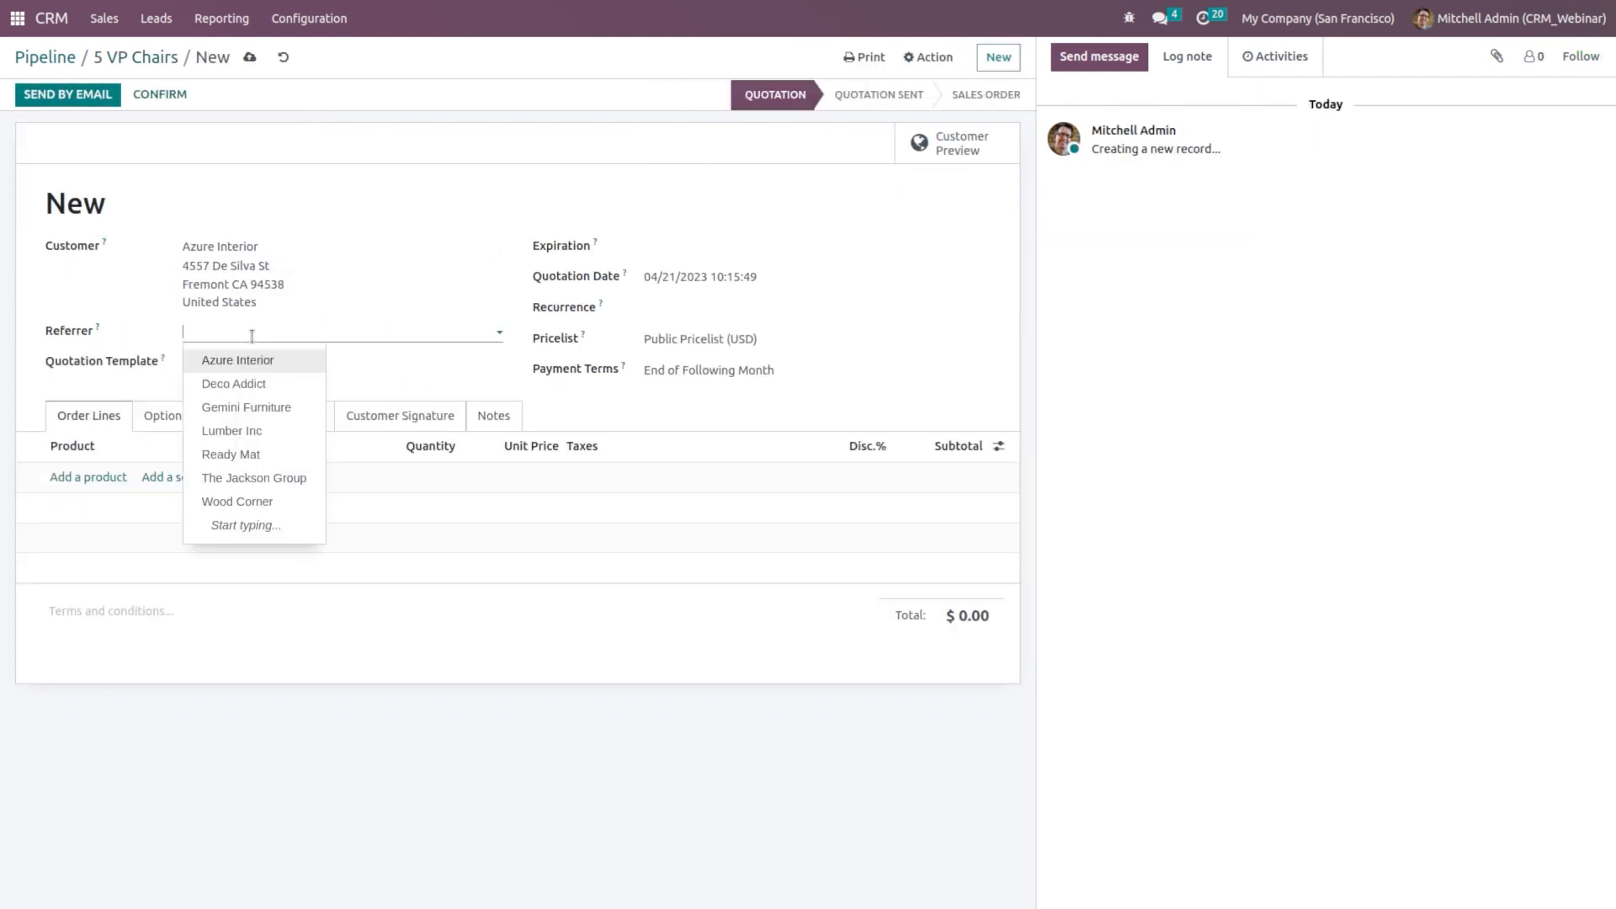
click(297, 383)
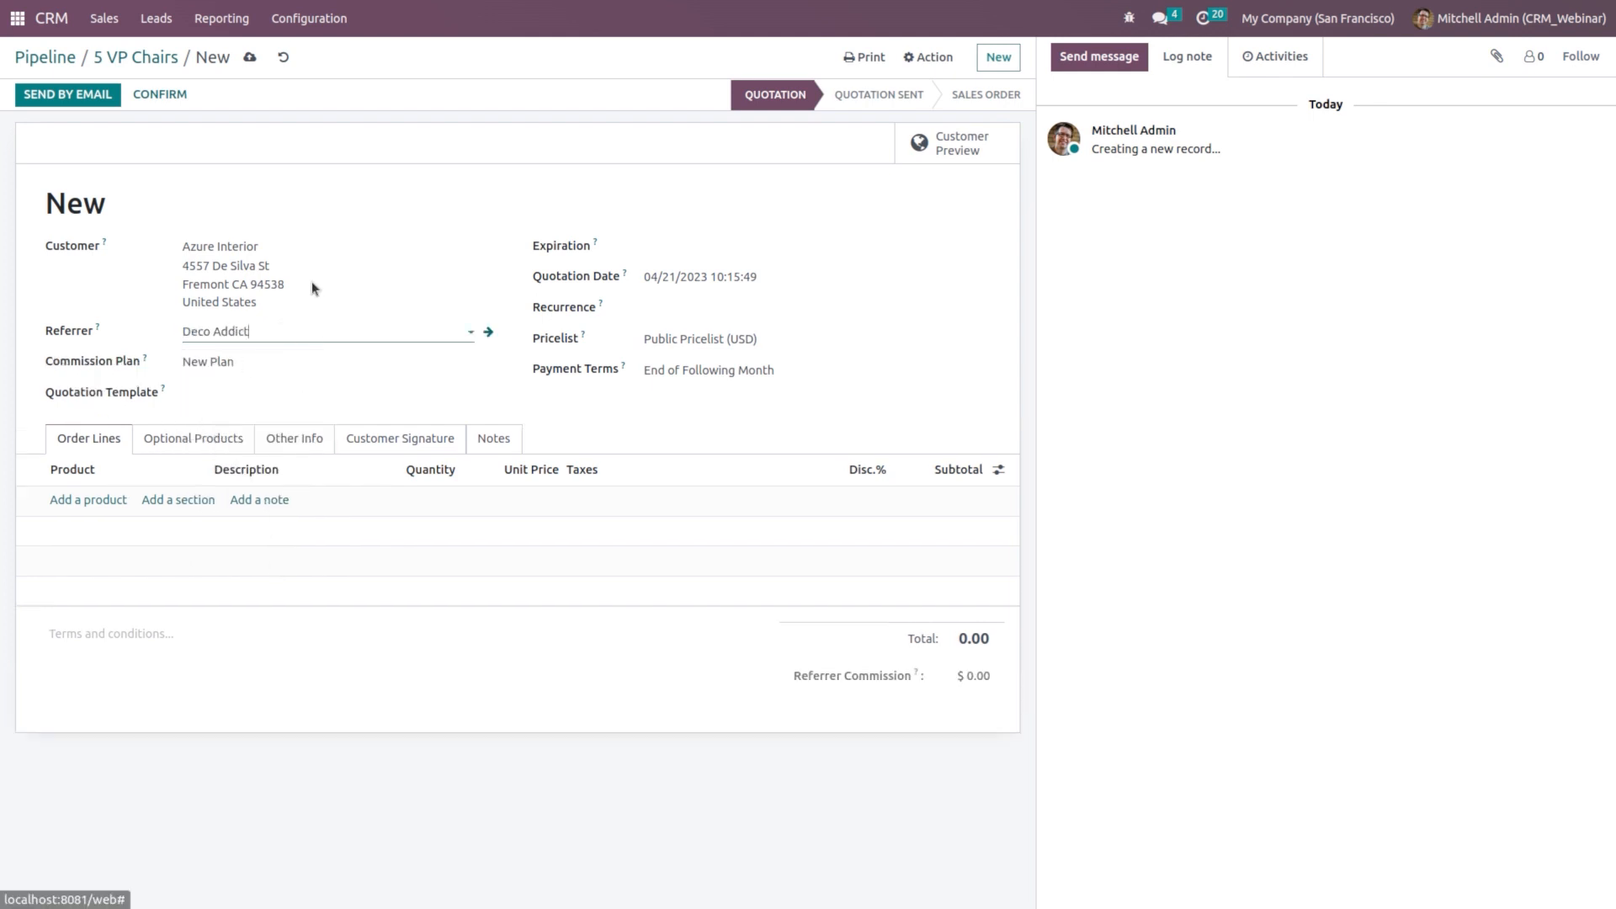
click(74, 500)
text(ta)
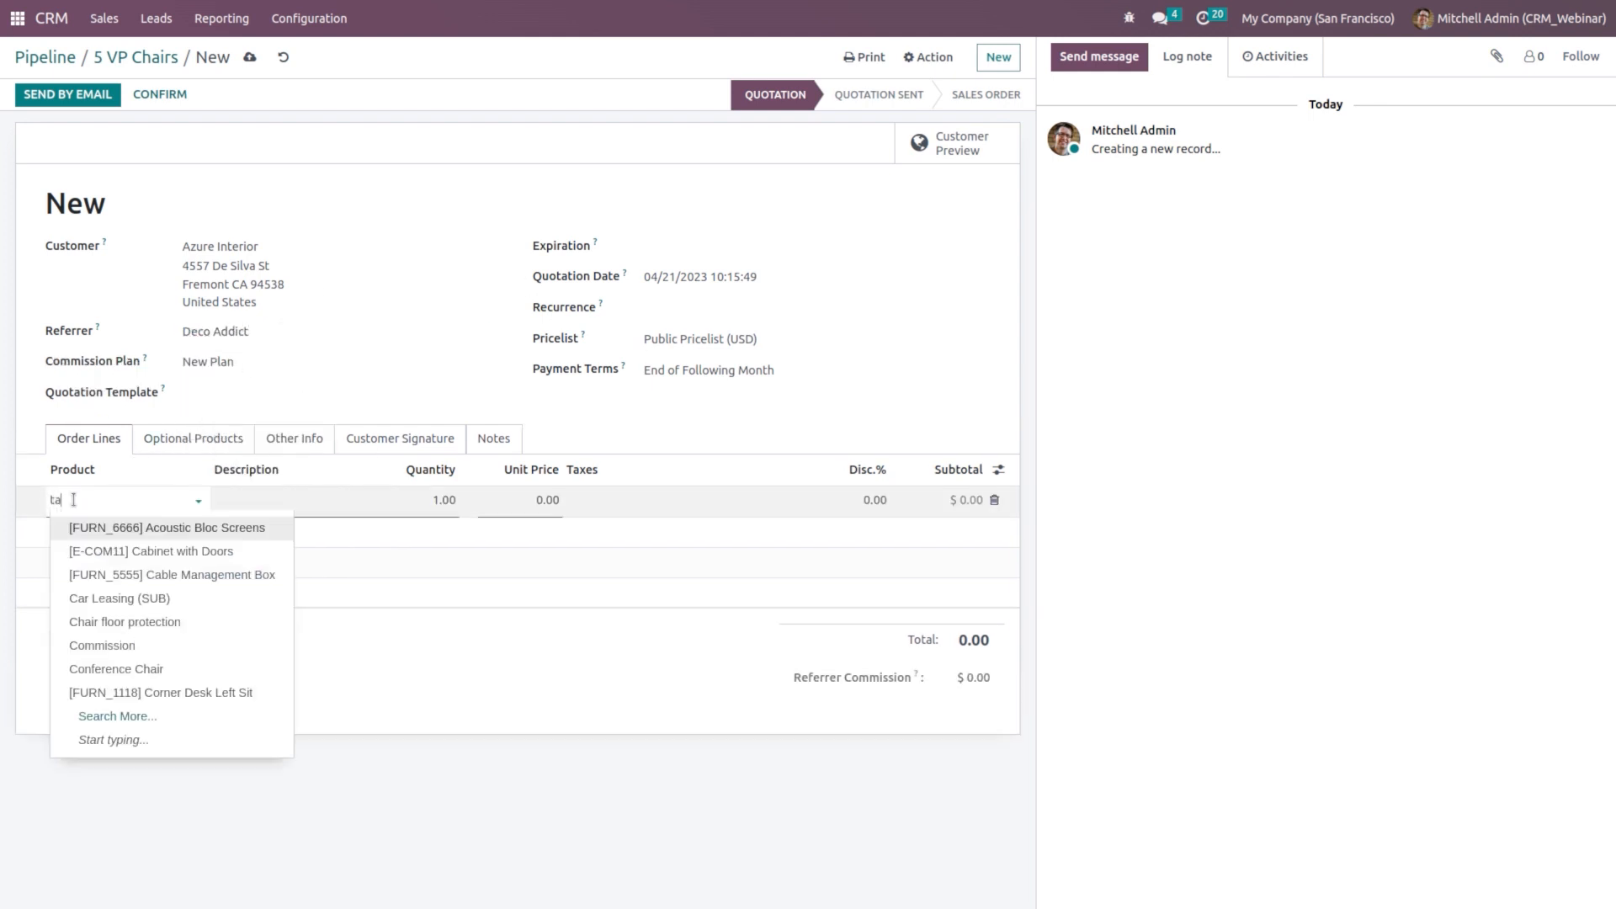
text(ble)
click(138, 551)
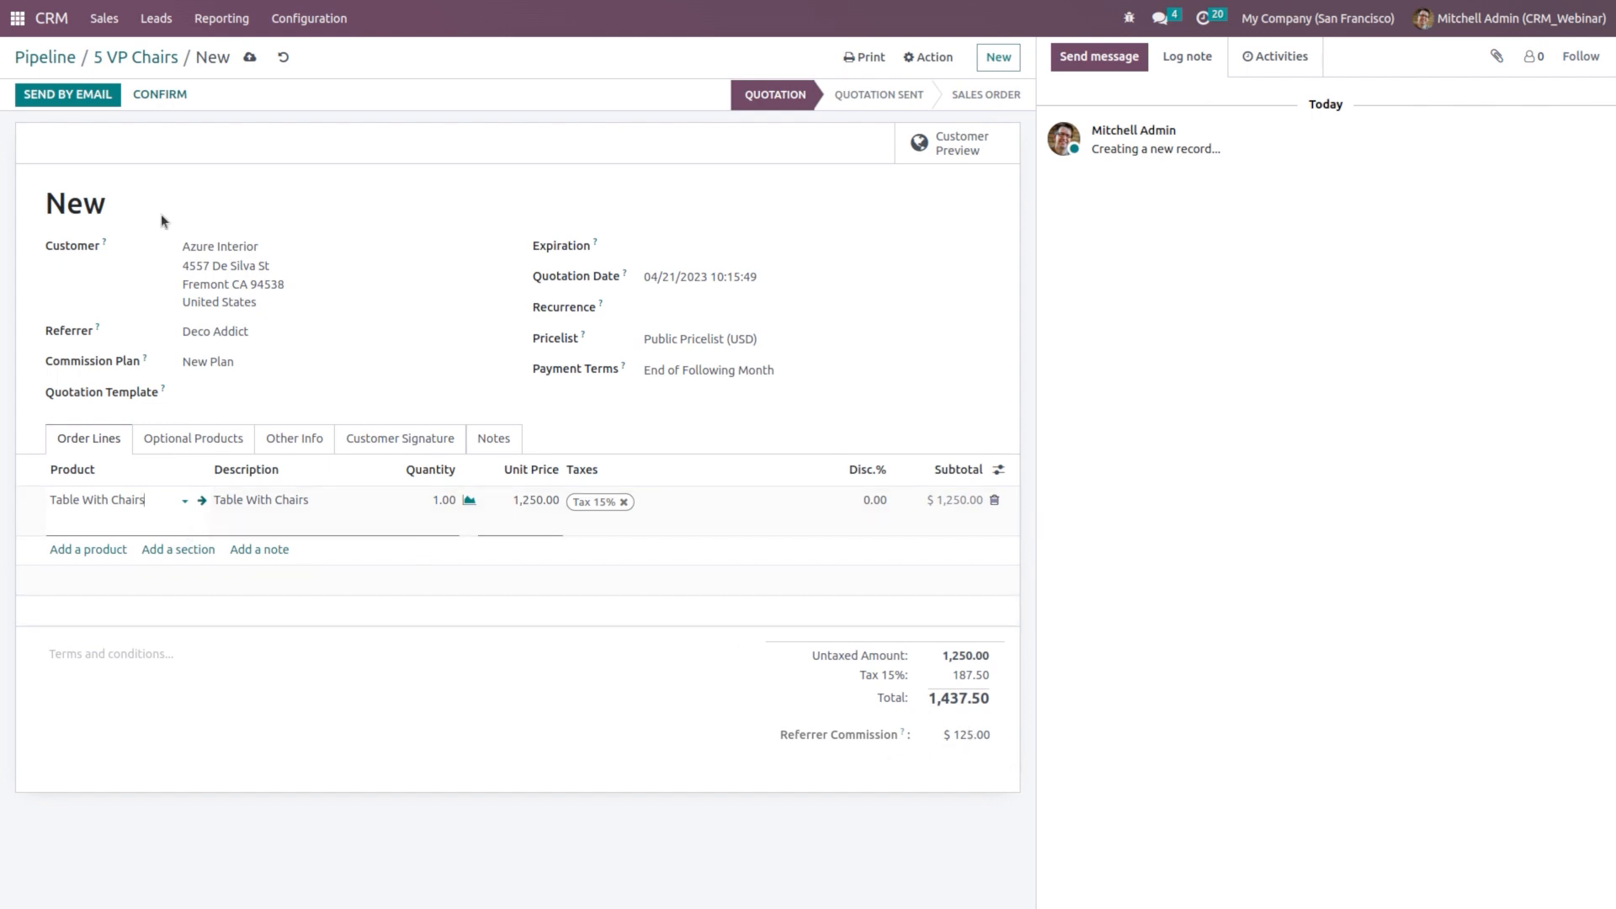
click(146, 95)
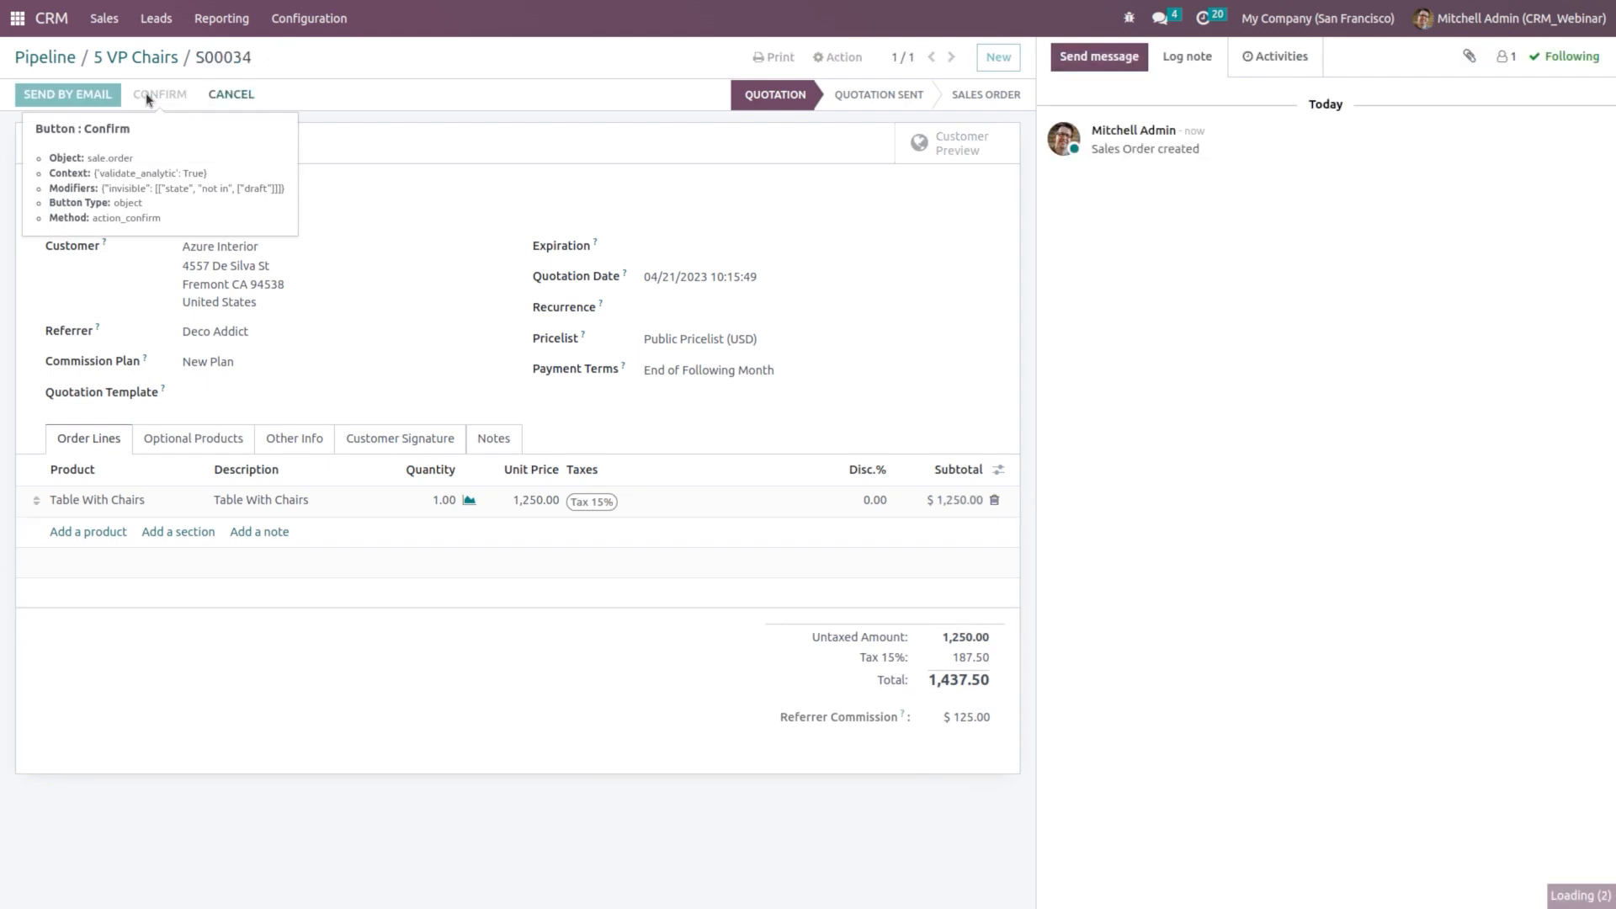
Step: Create and post the S00034 invoice, then register its full payment
click(85, 94)
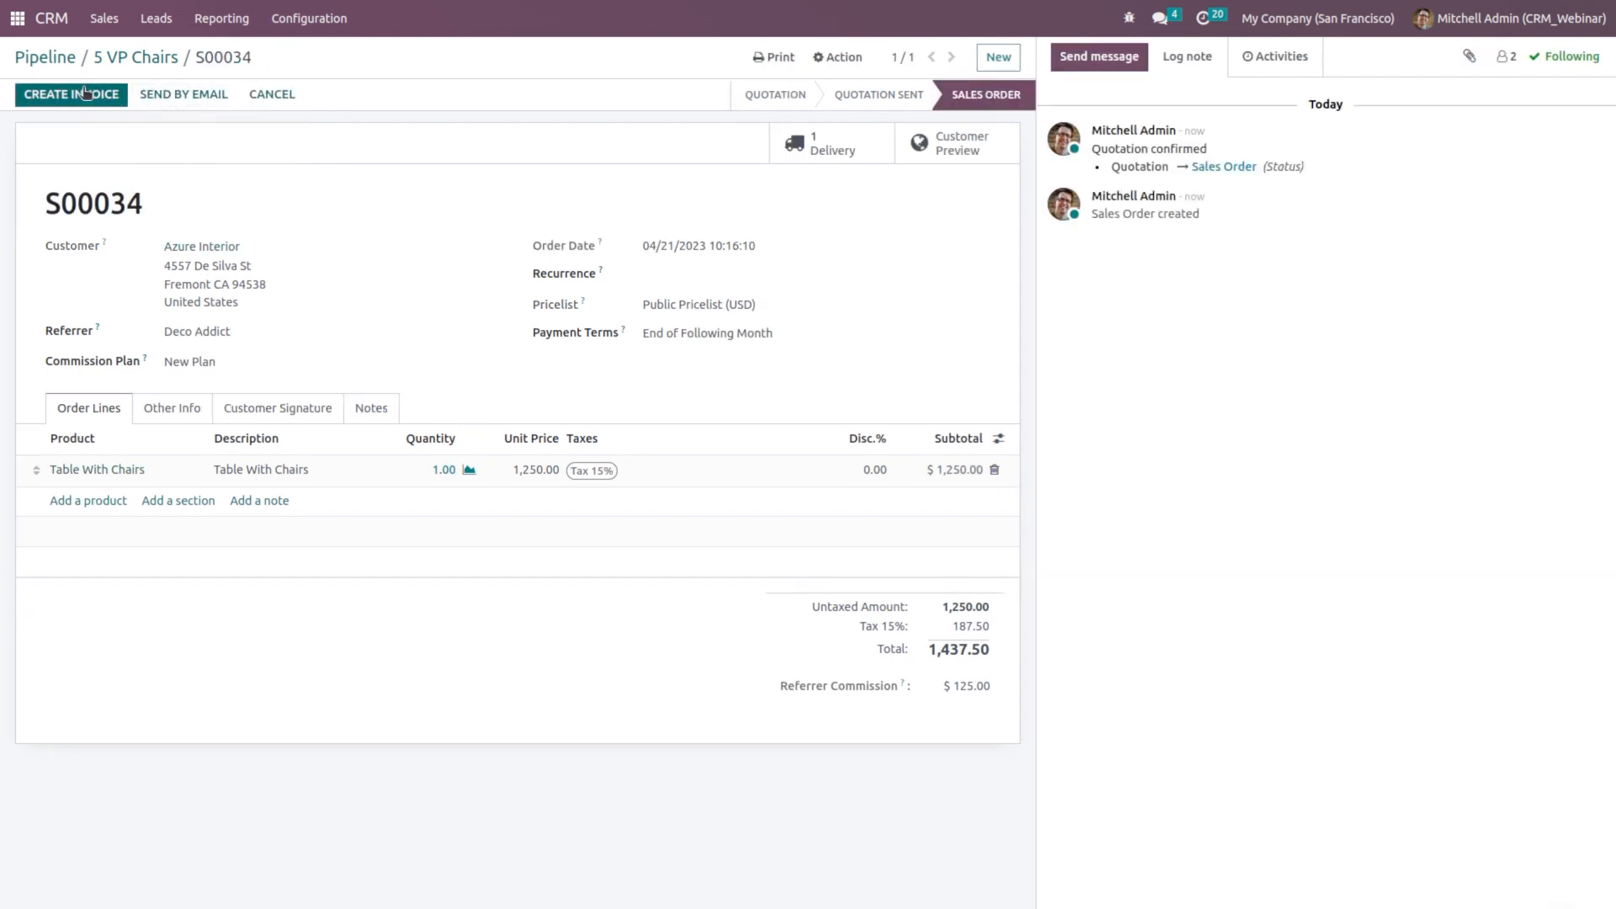
click(454, 252)
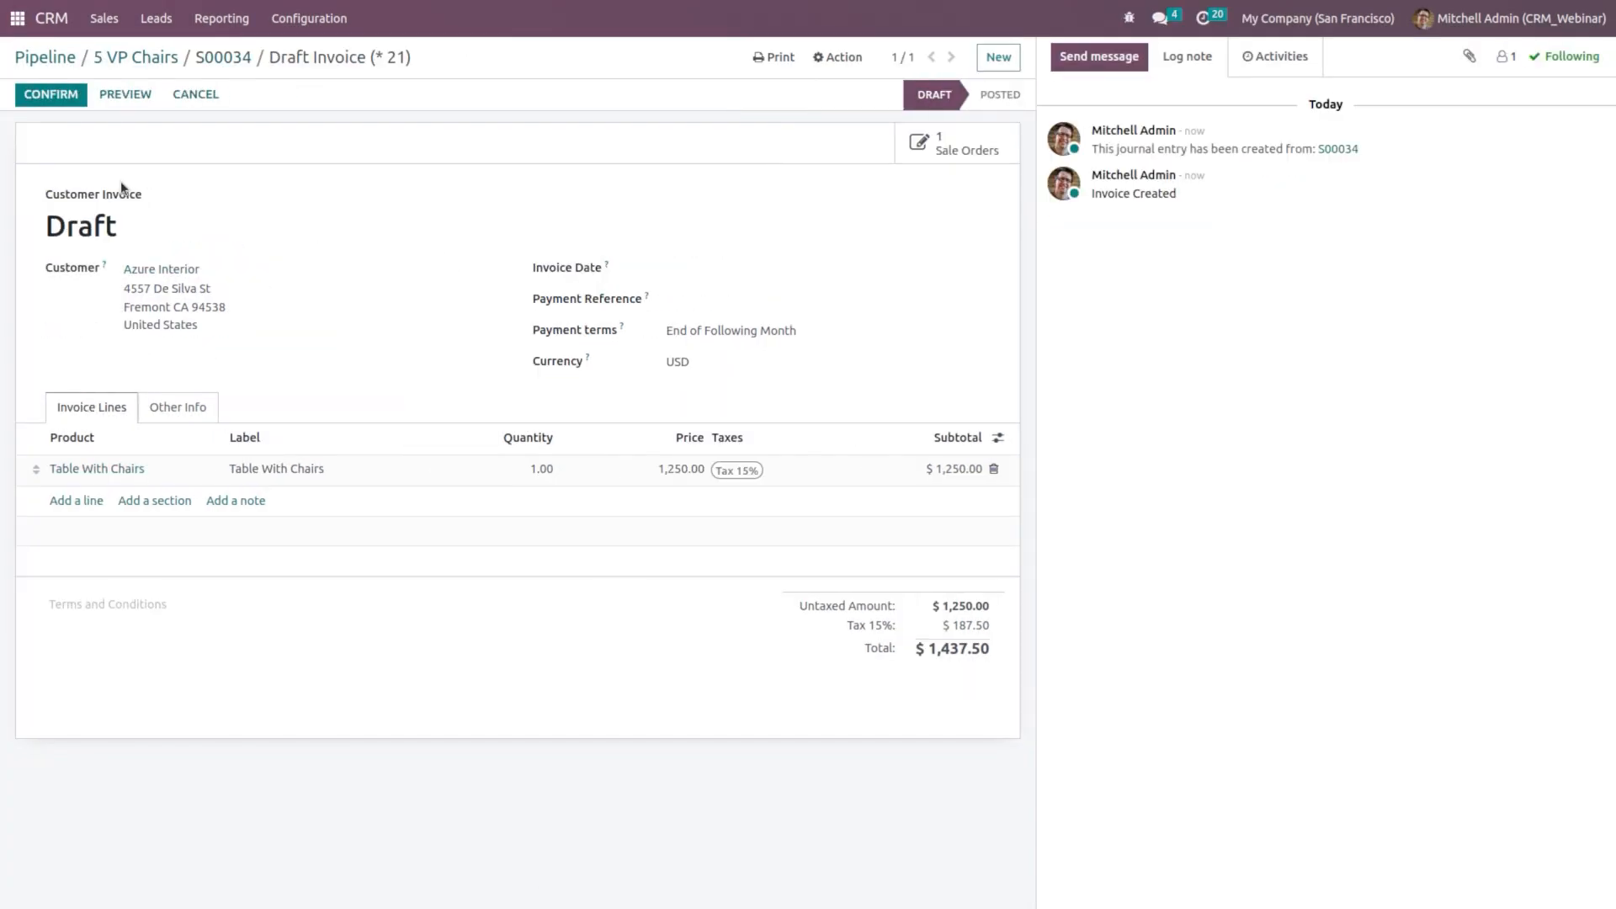
click(62, 95)
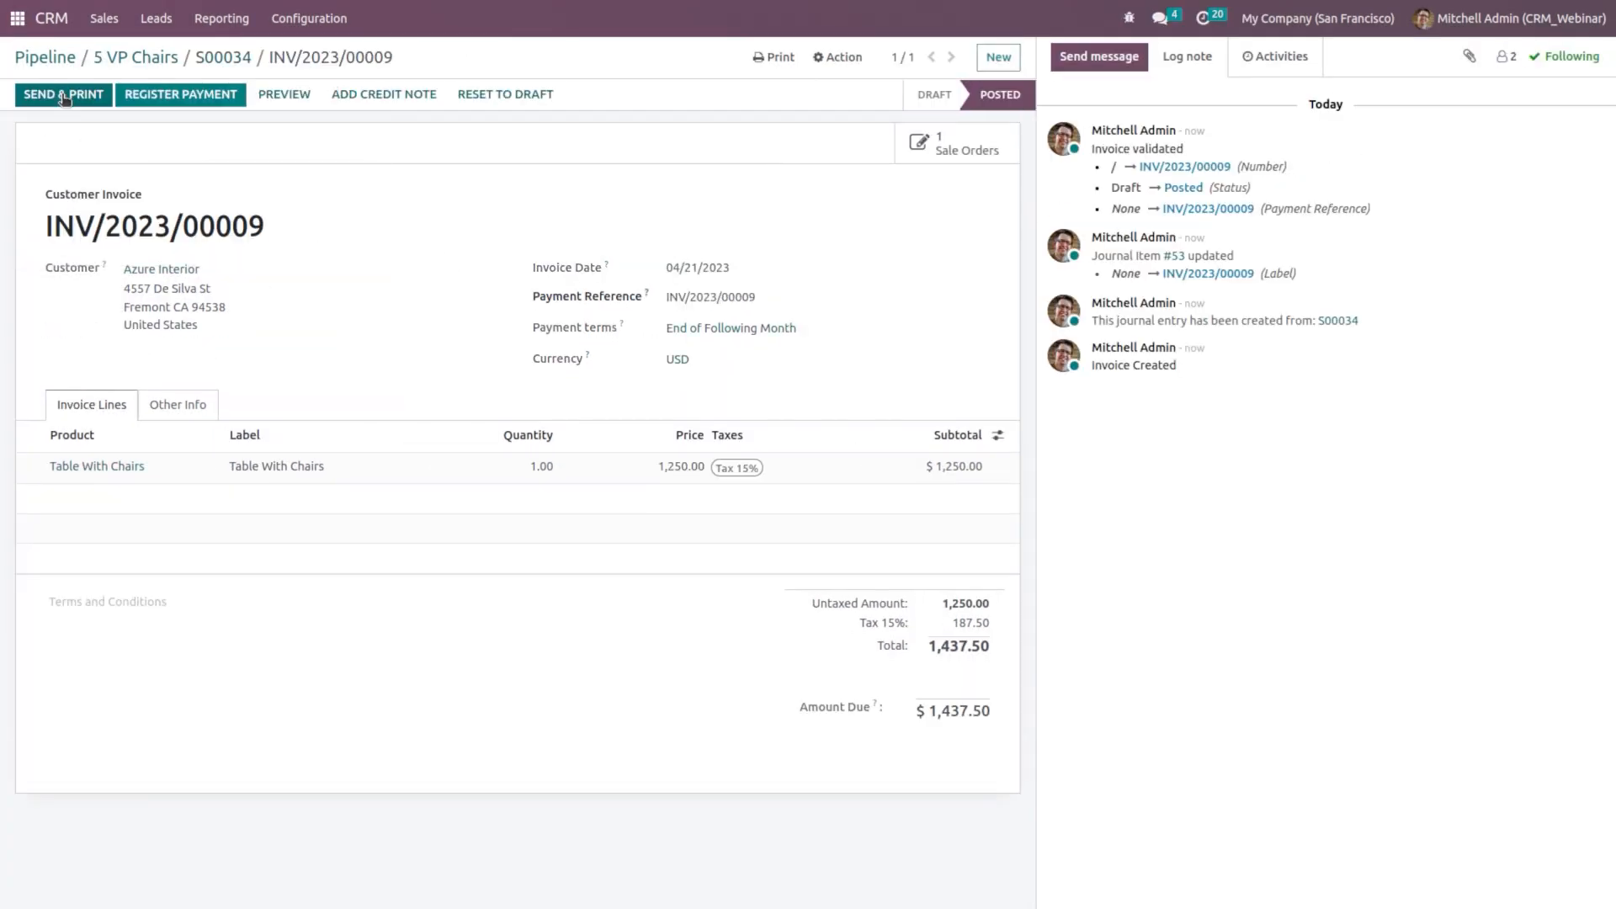
click(160, 95)
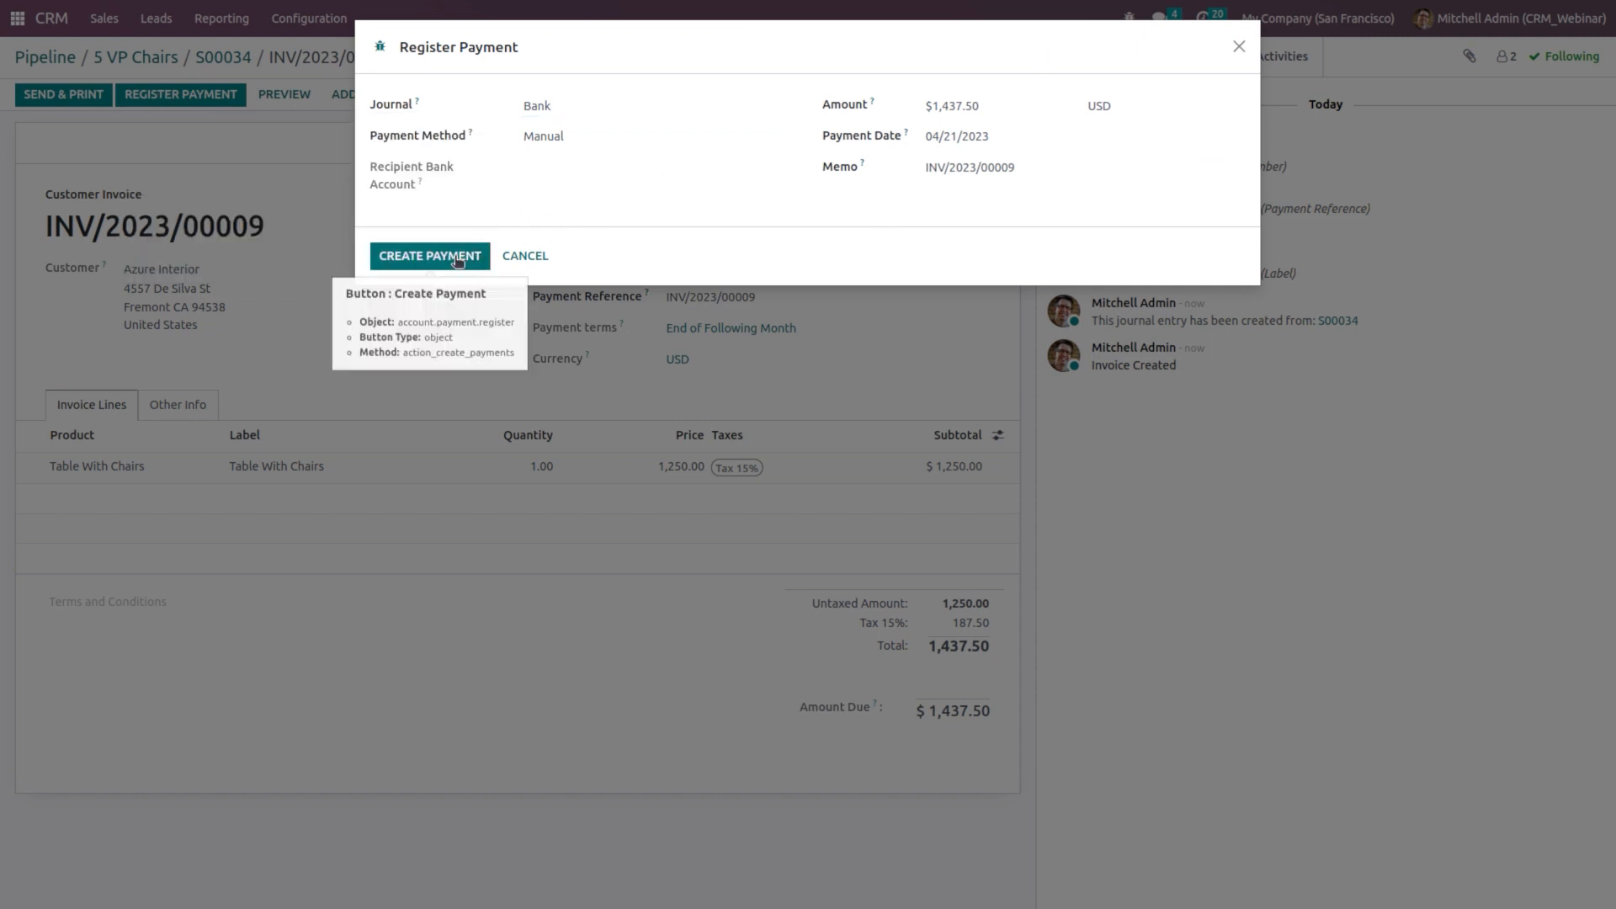
click(457, 259)
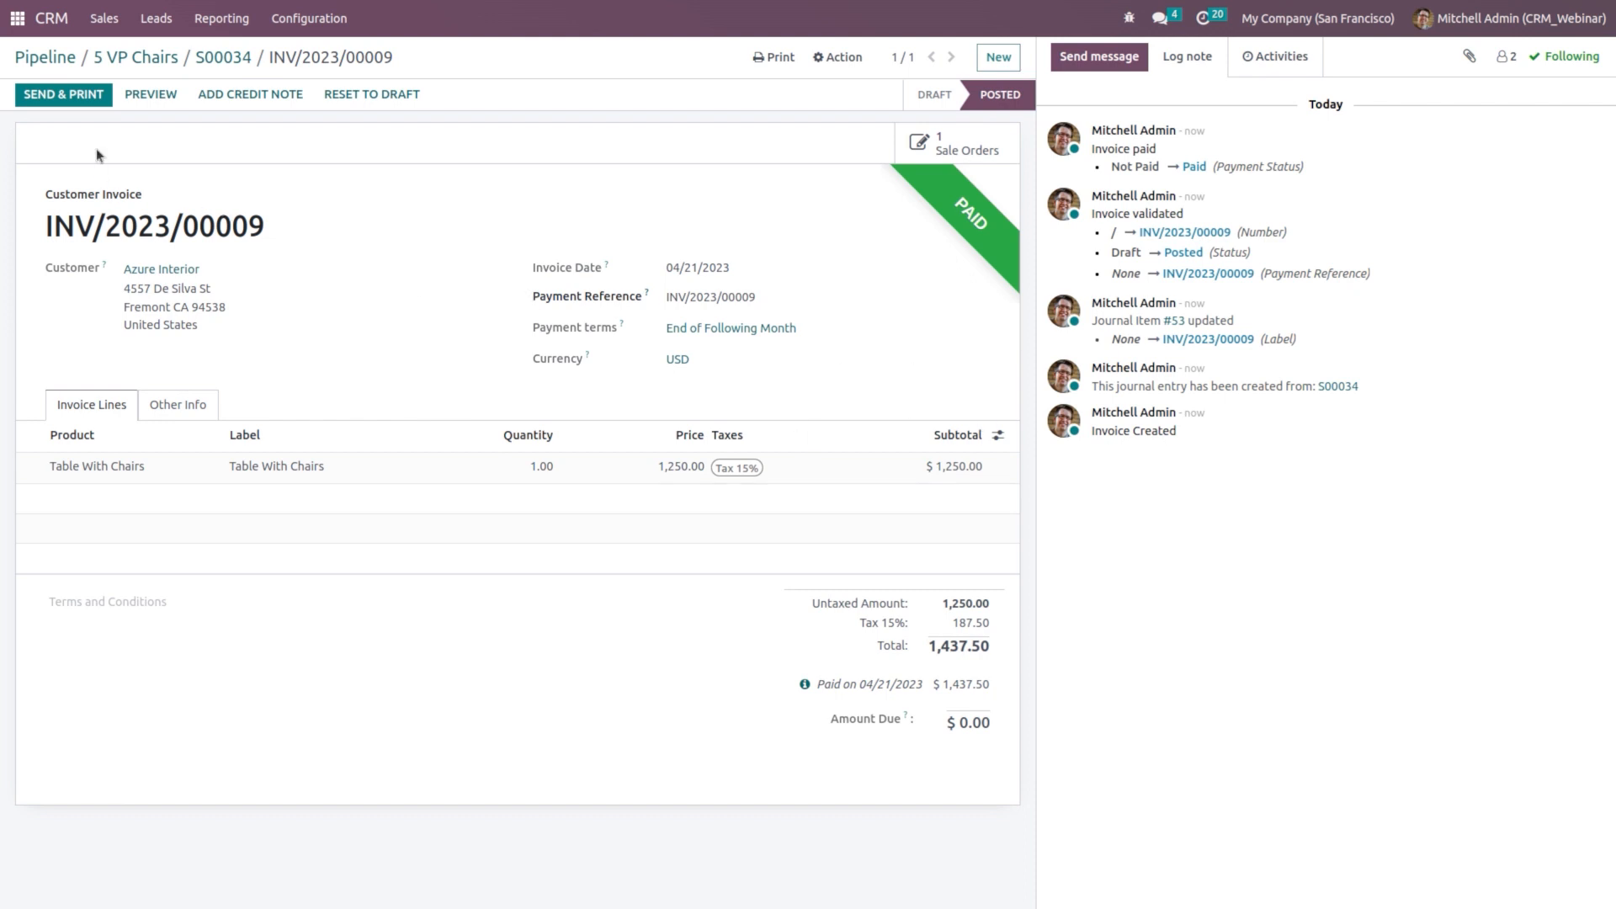
click(17, 19)
Step: Review Deco Addict's RFQ P00012 in Purchase, with its $125.00 commission for INV/2023/00009
text(purcha)
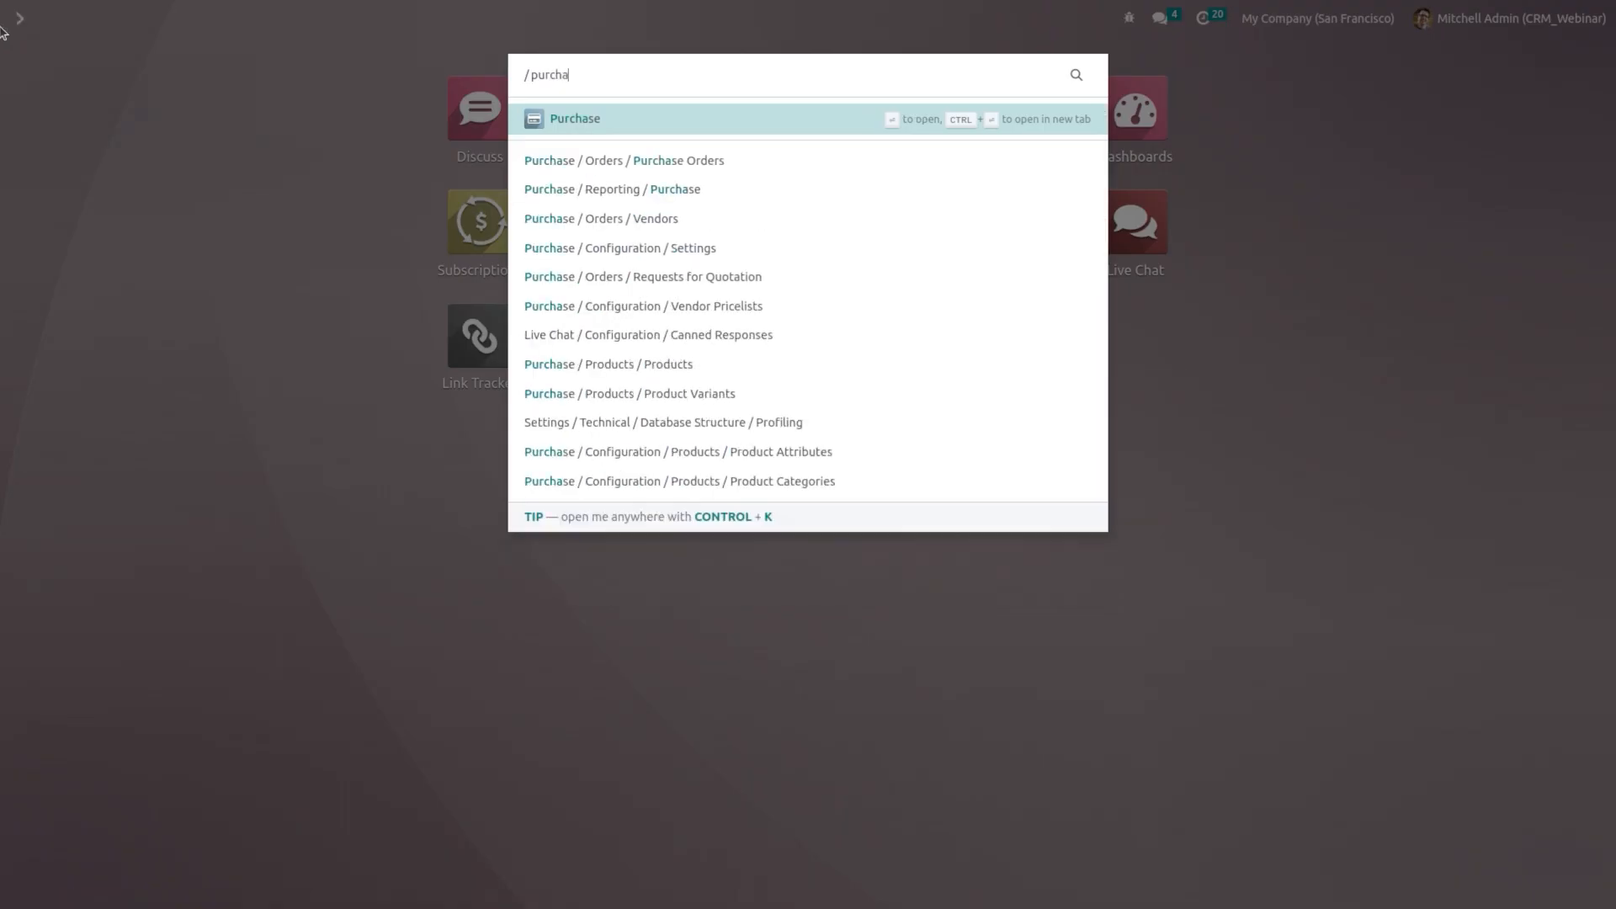
click(579, 123)
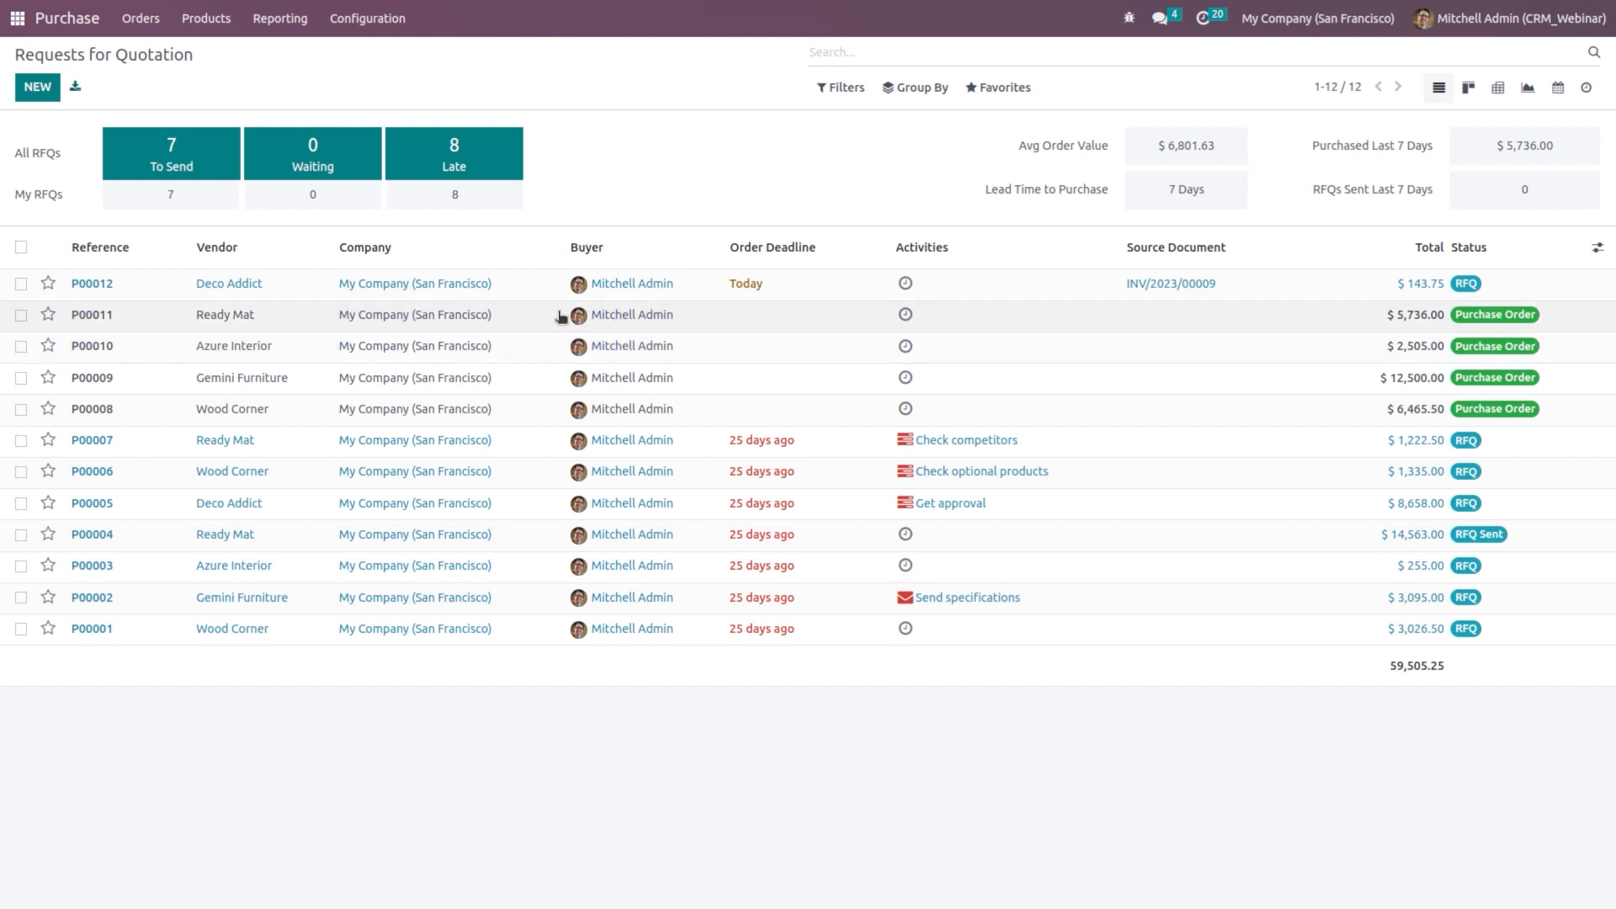
click(309, 291)
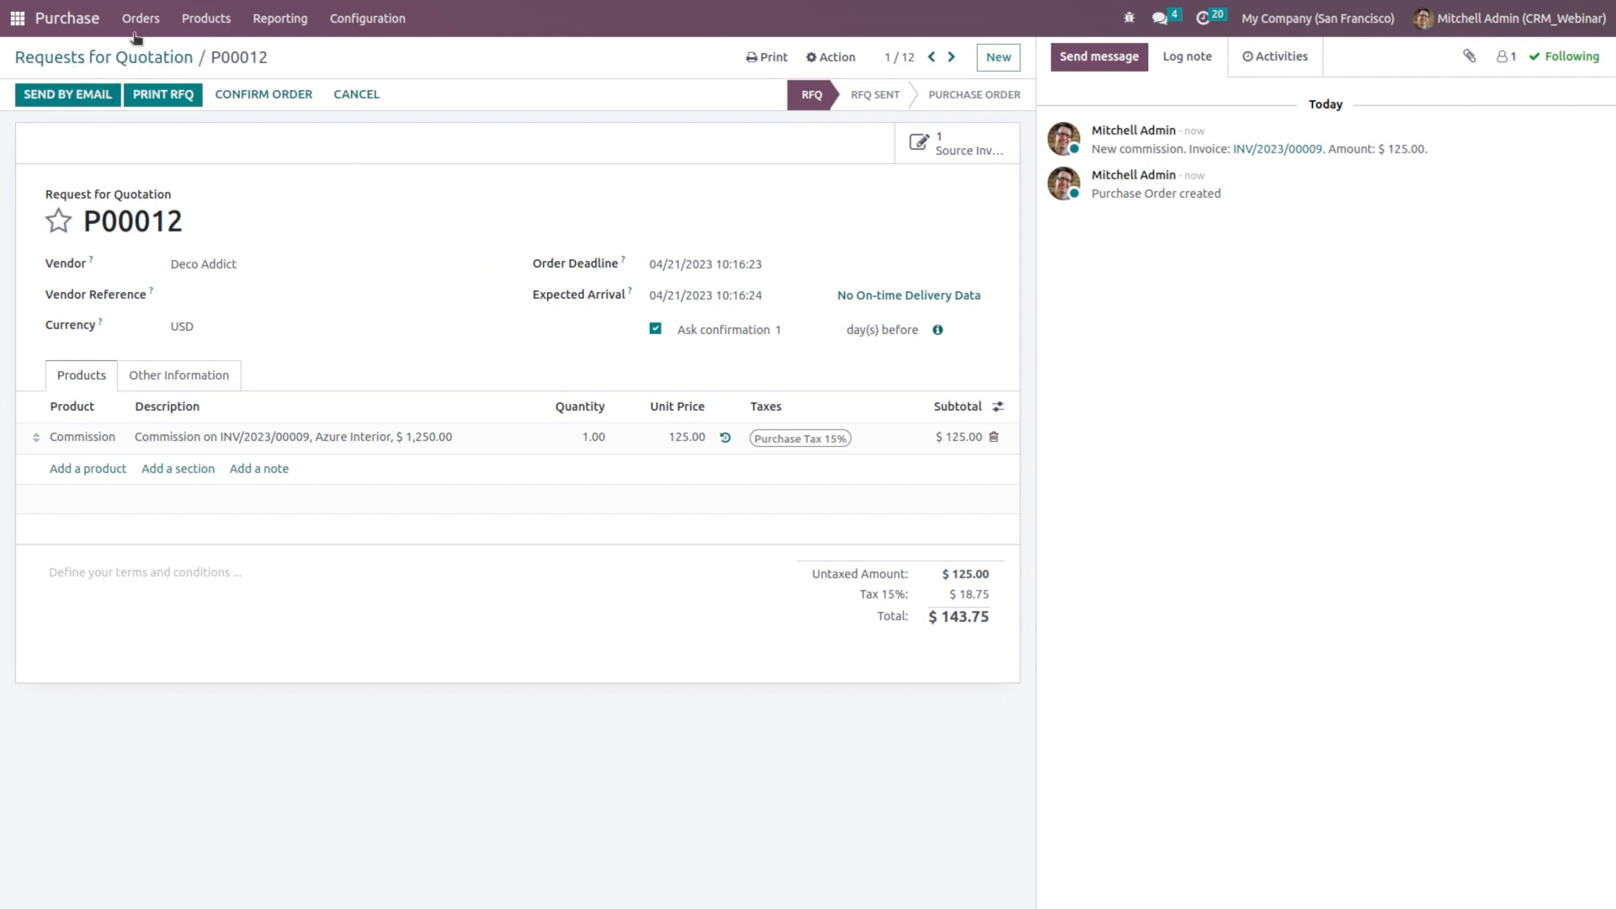
click(50, 20)
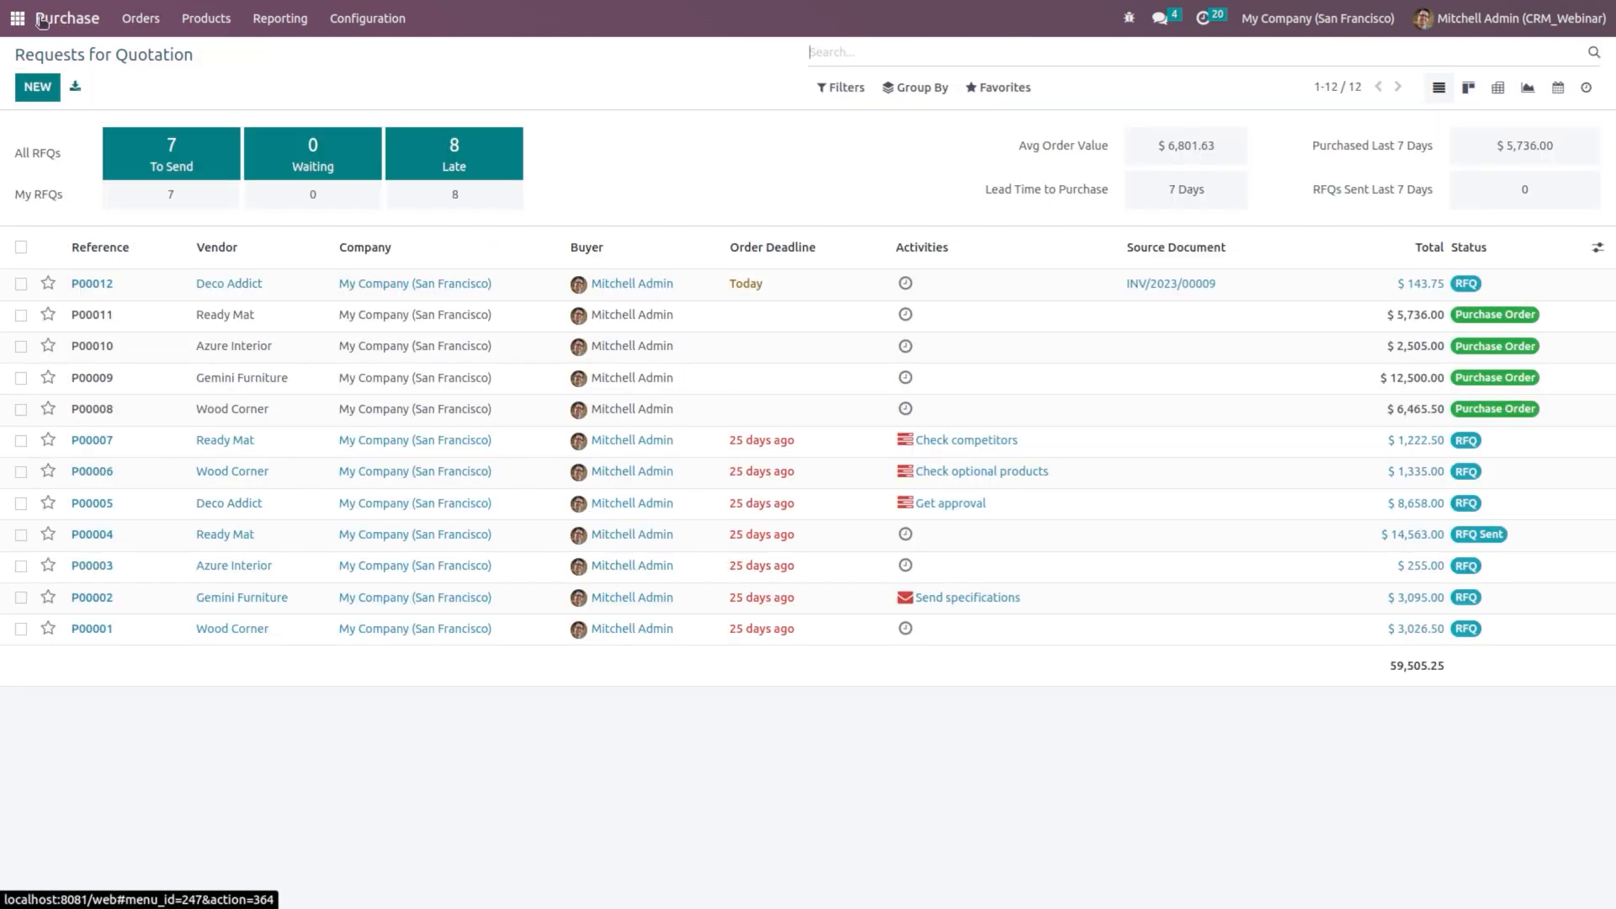
click(19, 19)
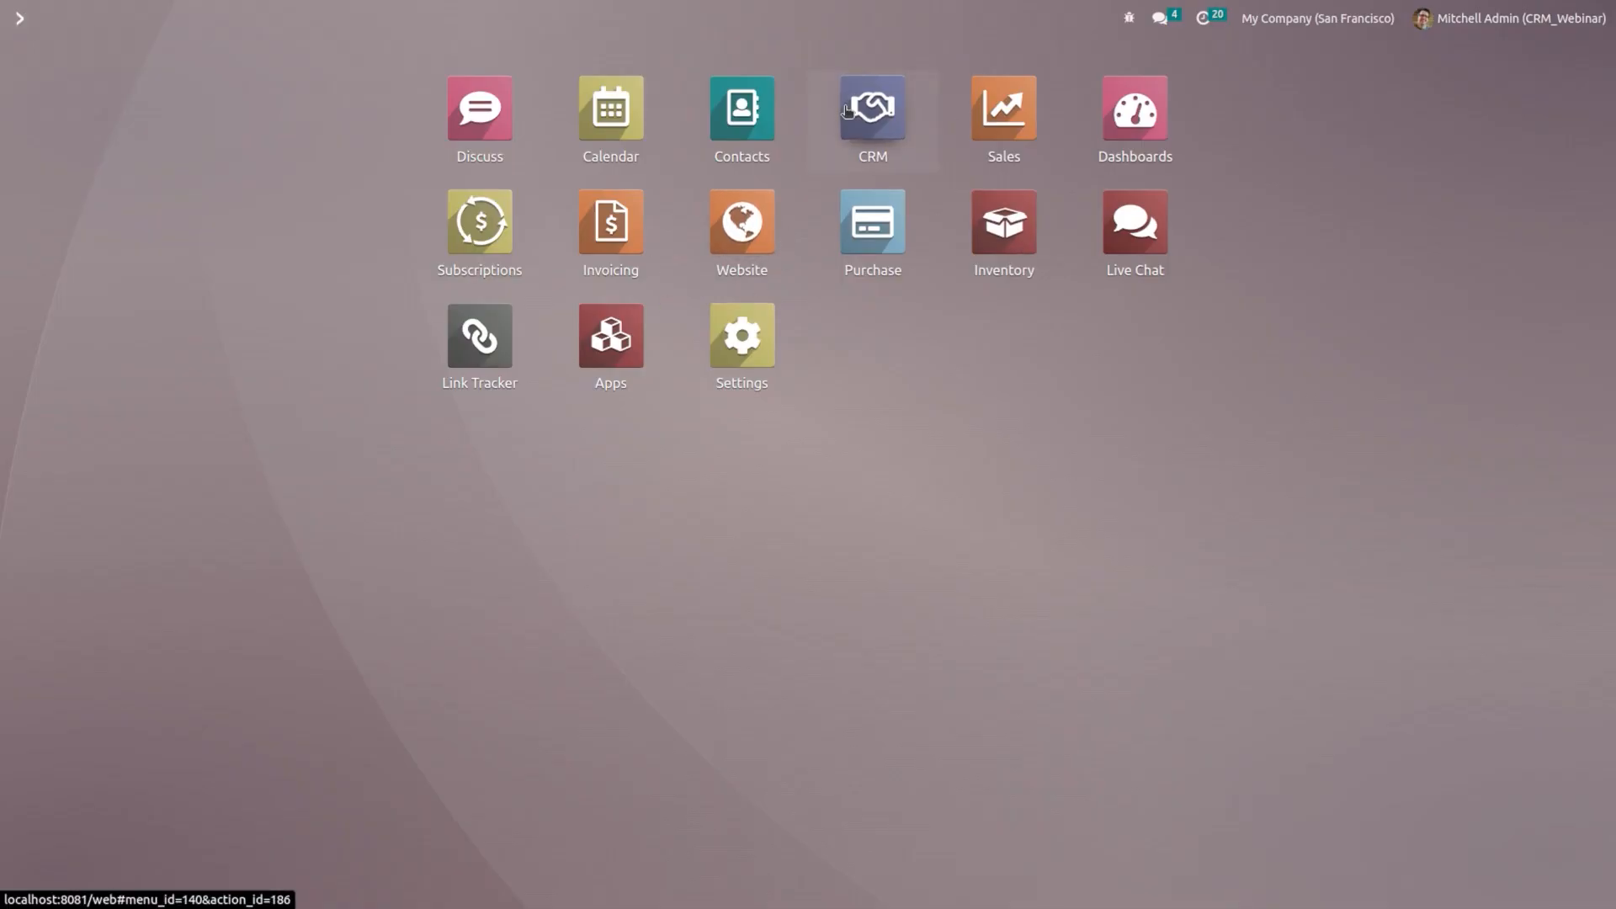
Step: Start a new quotation from the 5 VP Chairs opportunity with Deco Addict as referrer
click(847, 110)
click(1171, 268)
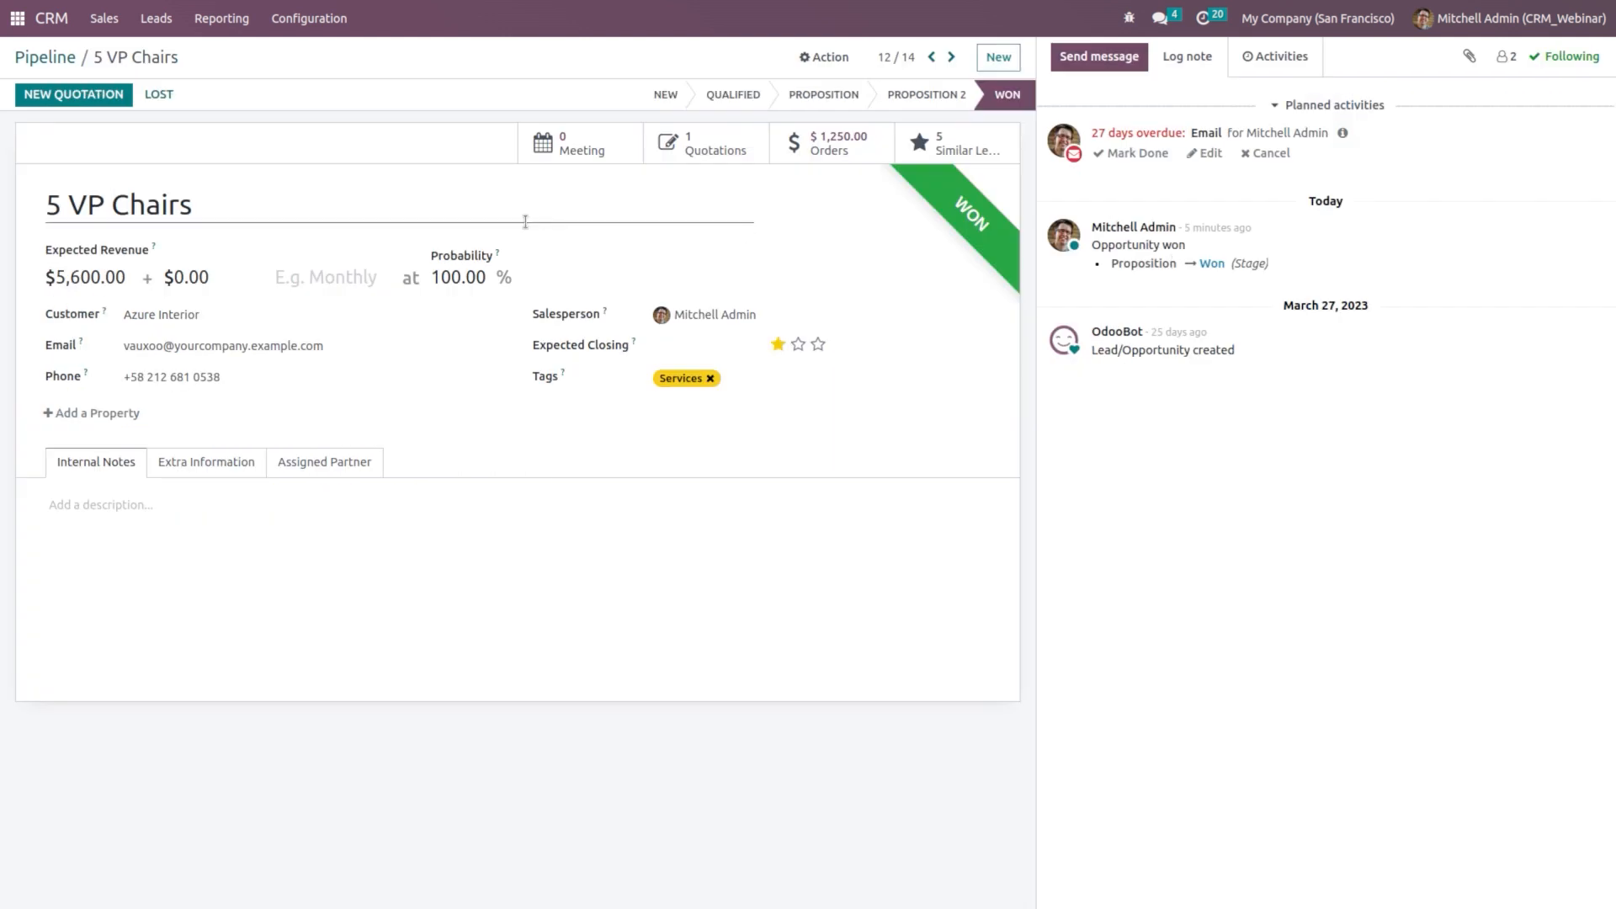
click(80, 94)
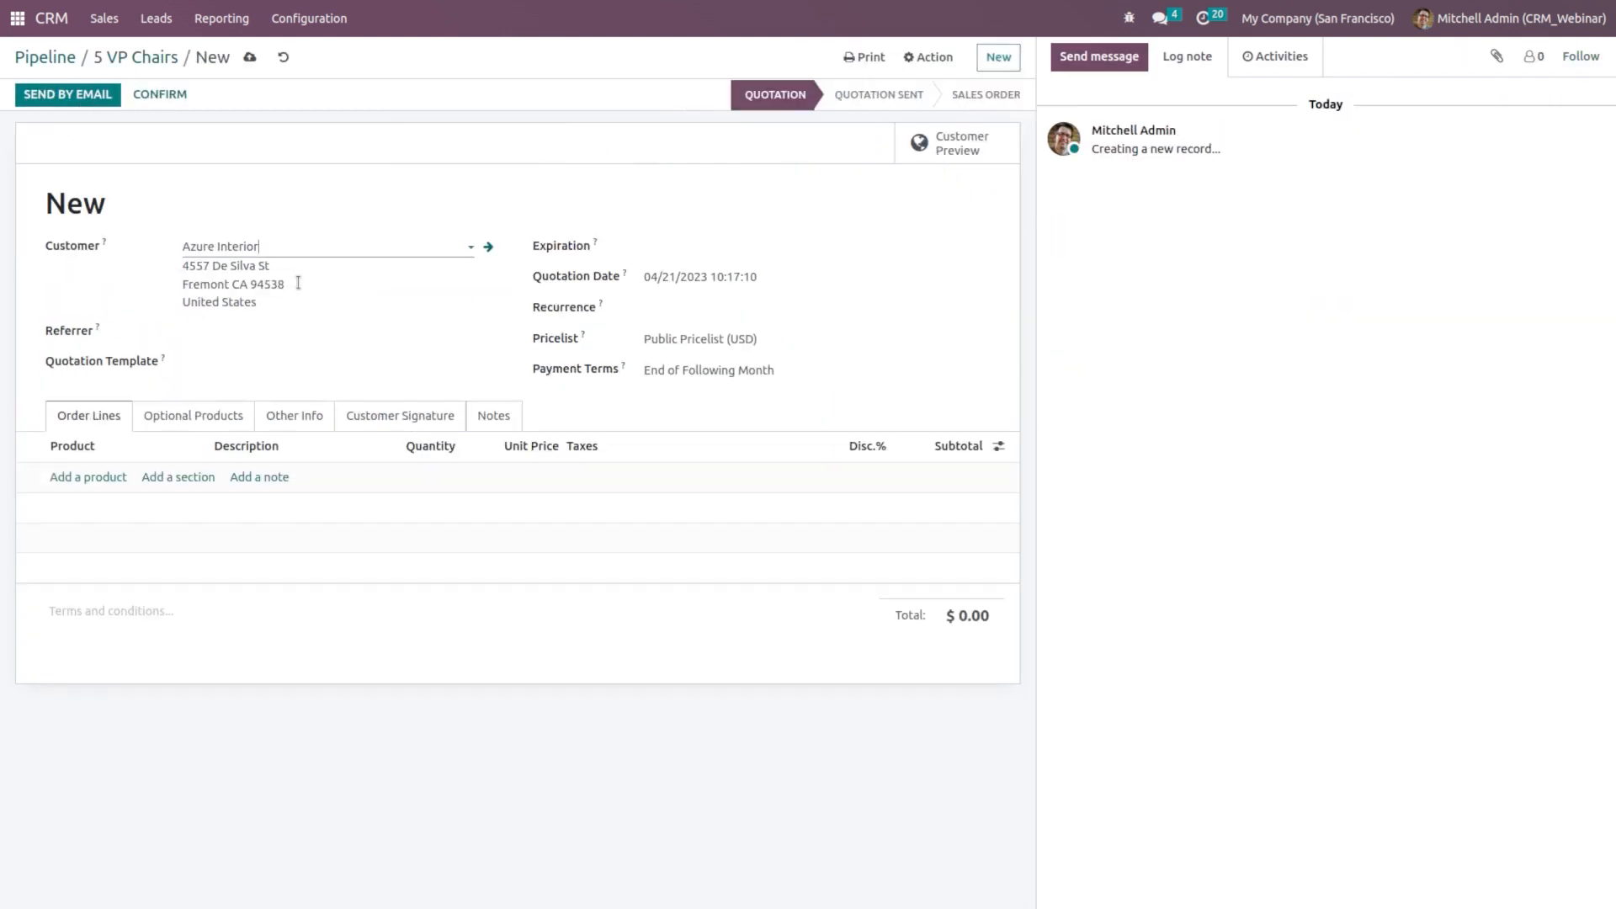
click(308, 331)
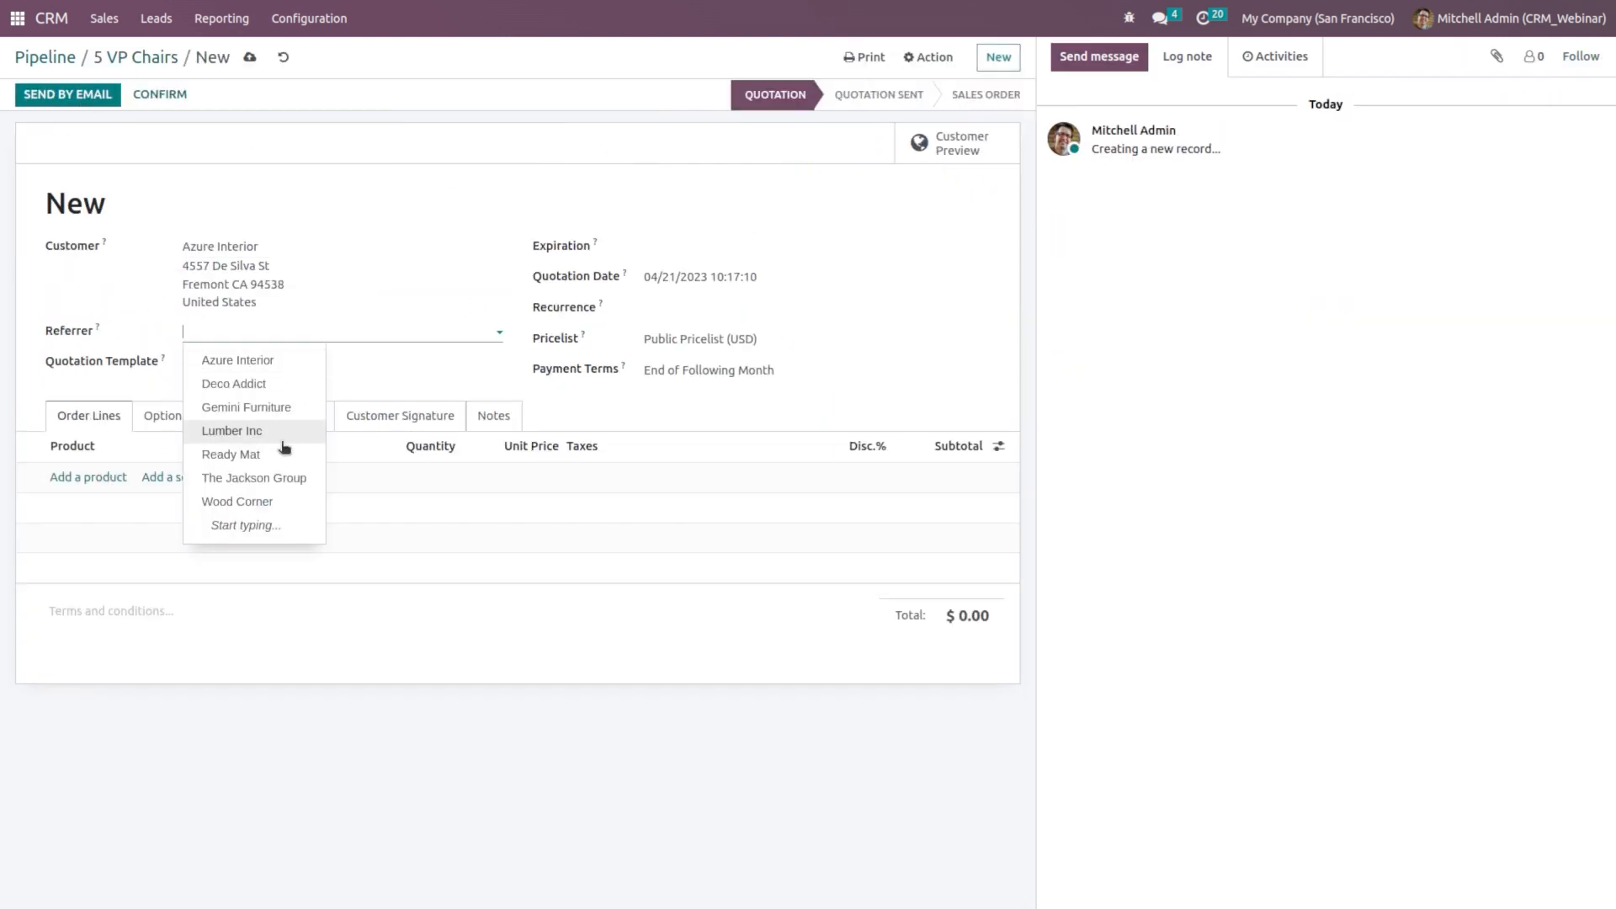
click(253, 383)
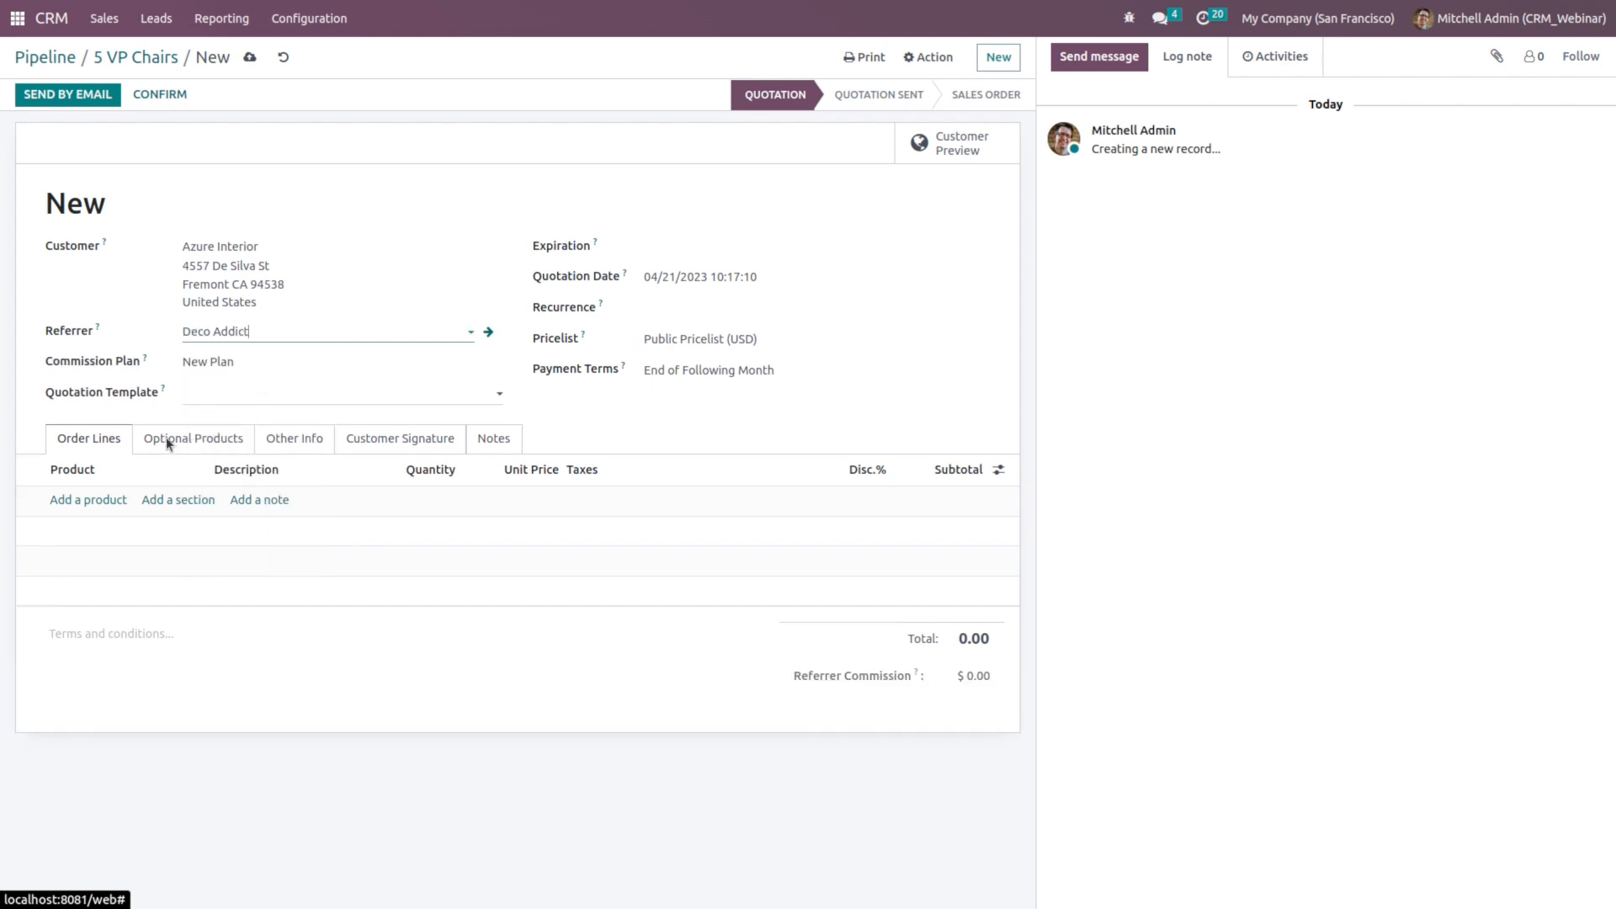
Step: Add 10 Table With Chairs to the quotation and confirm it as sales order S00035
click(80, 501)
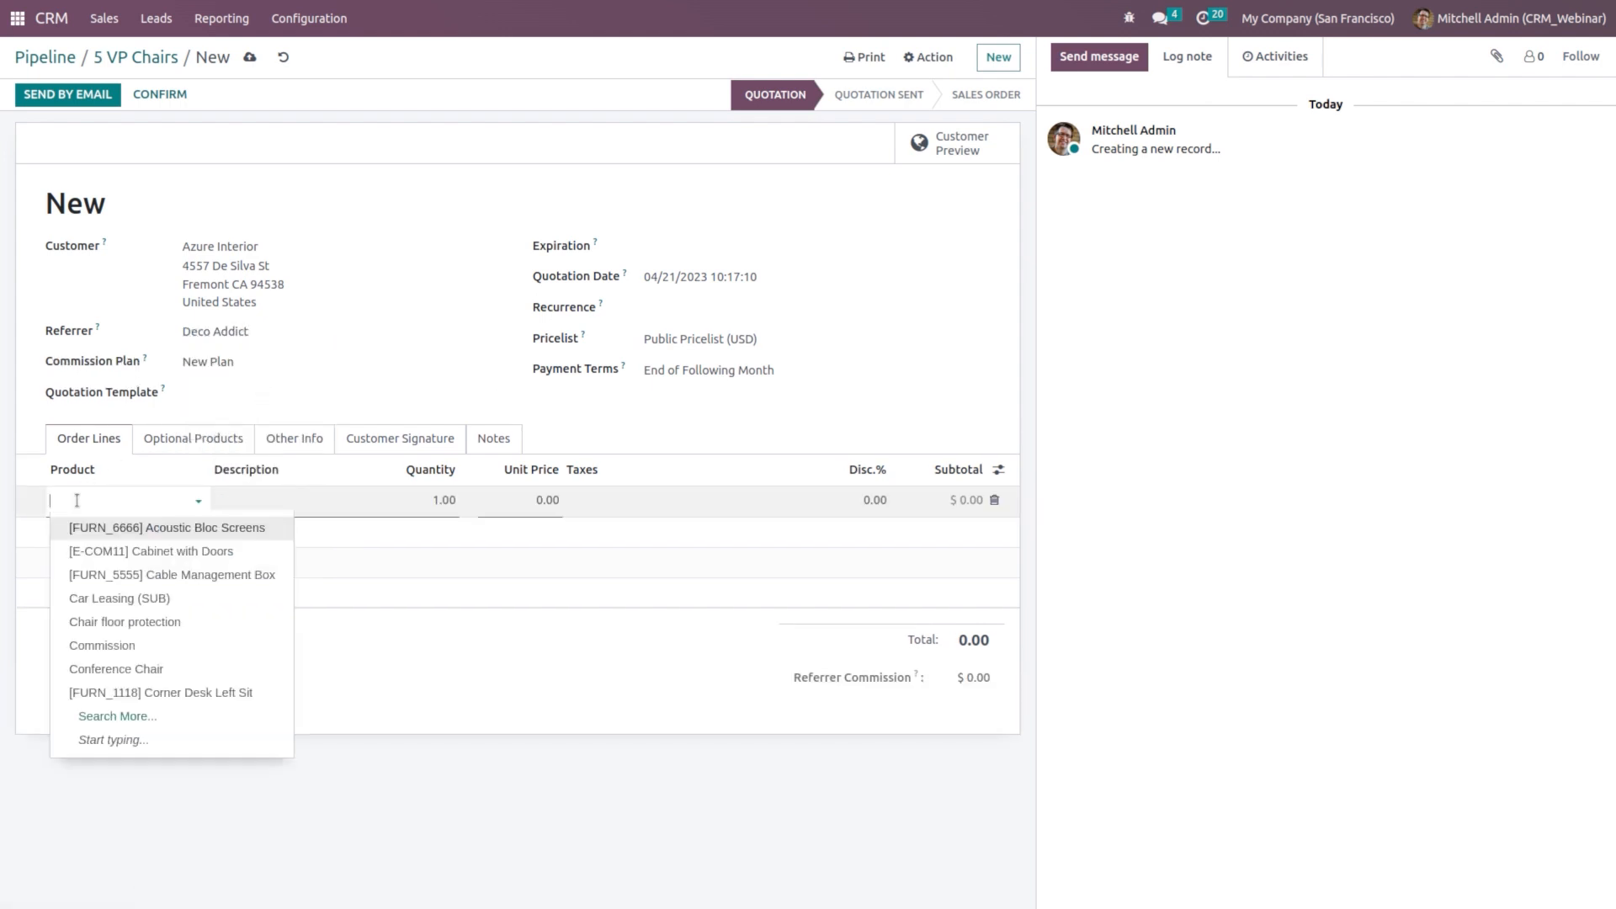
click(128, 504)
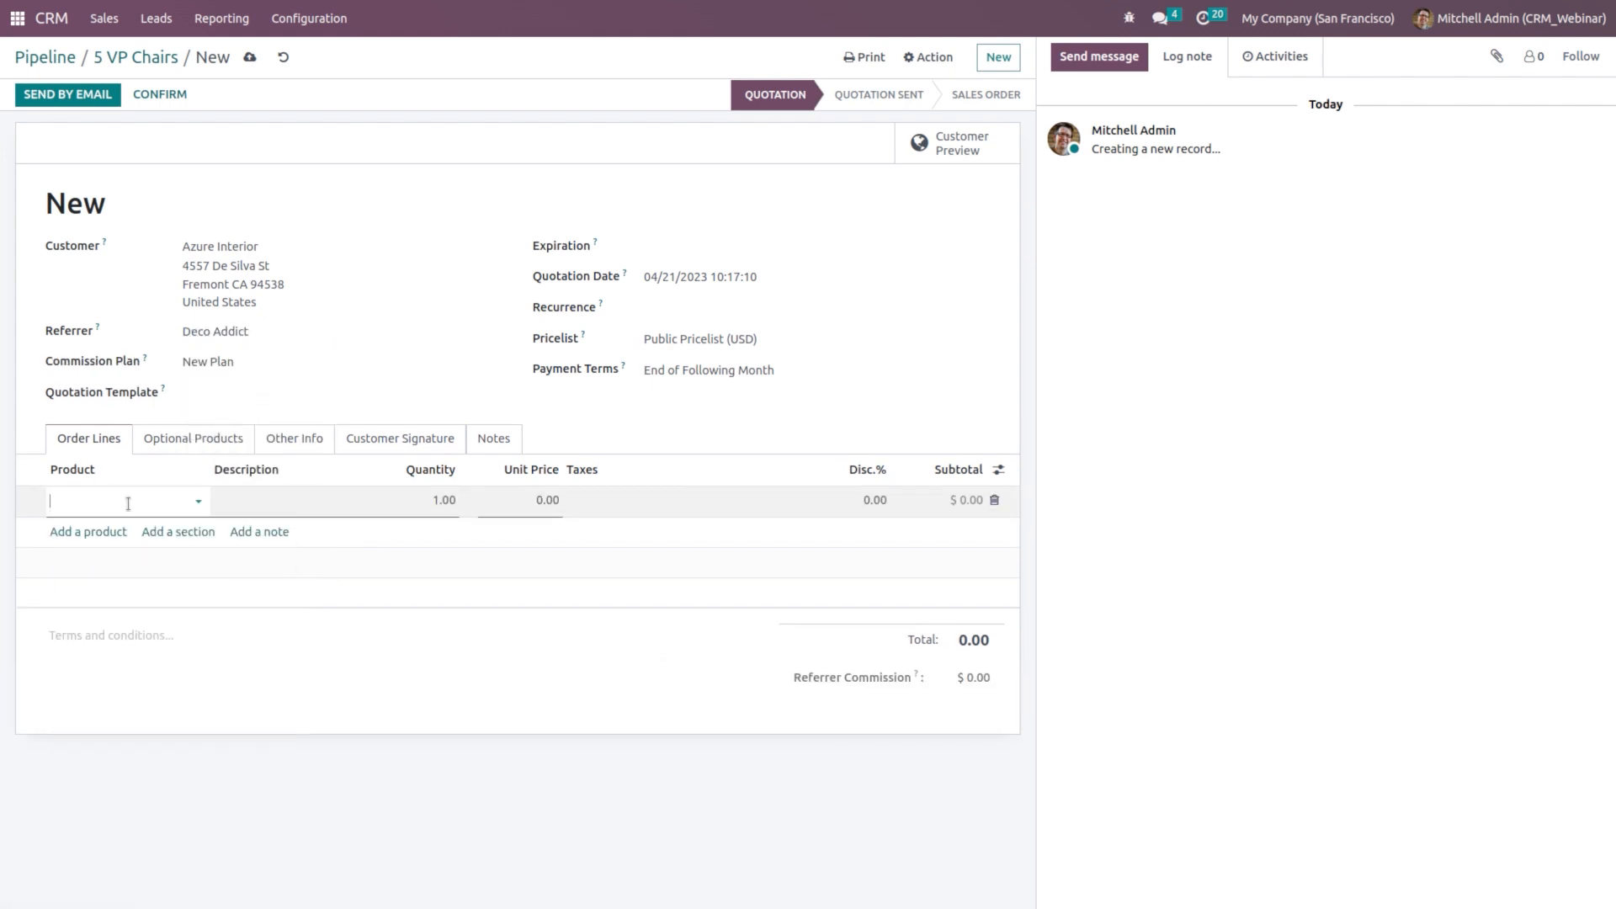
text(table)
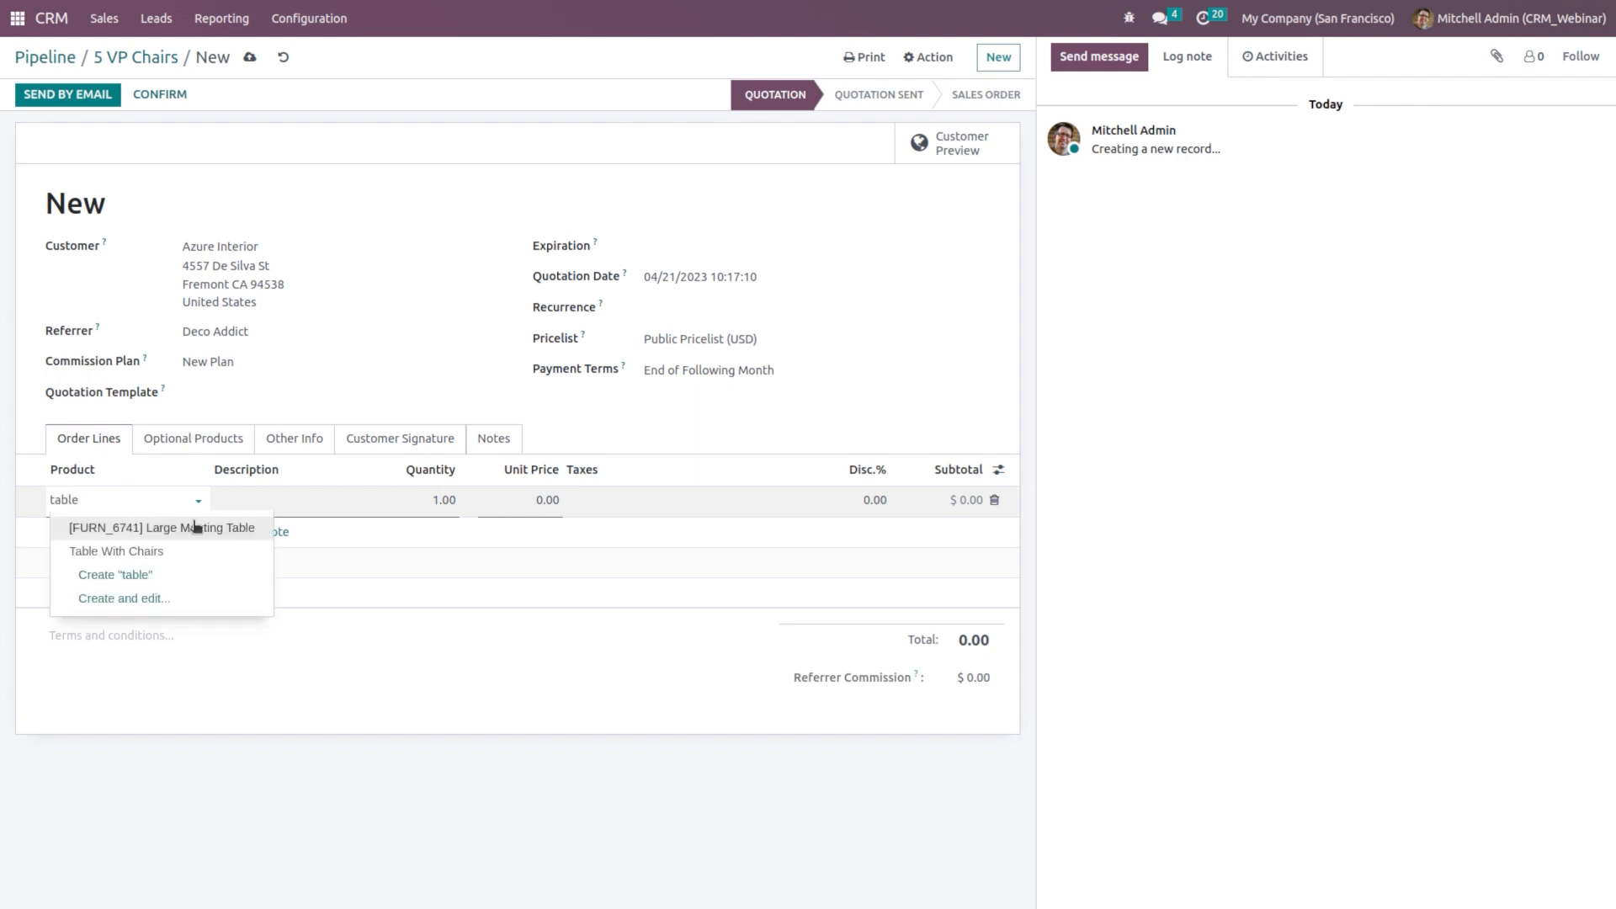
click(201, 553)
click(436, 502)
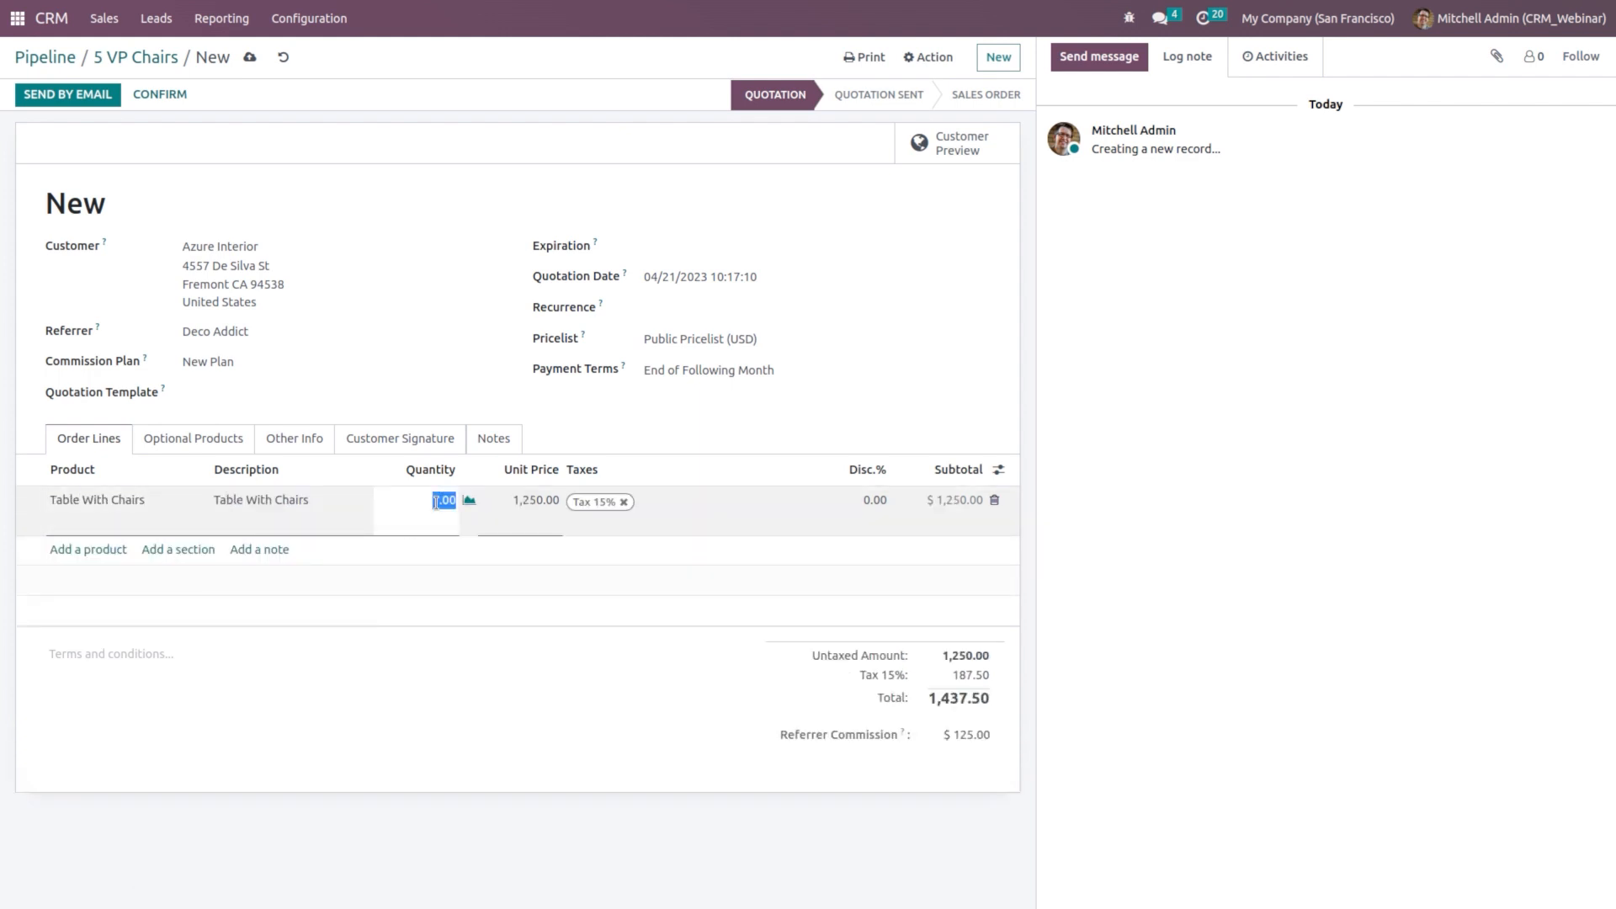
text(10)
click(586, 630)
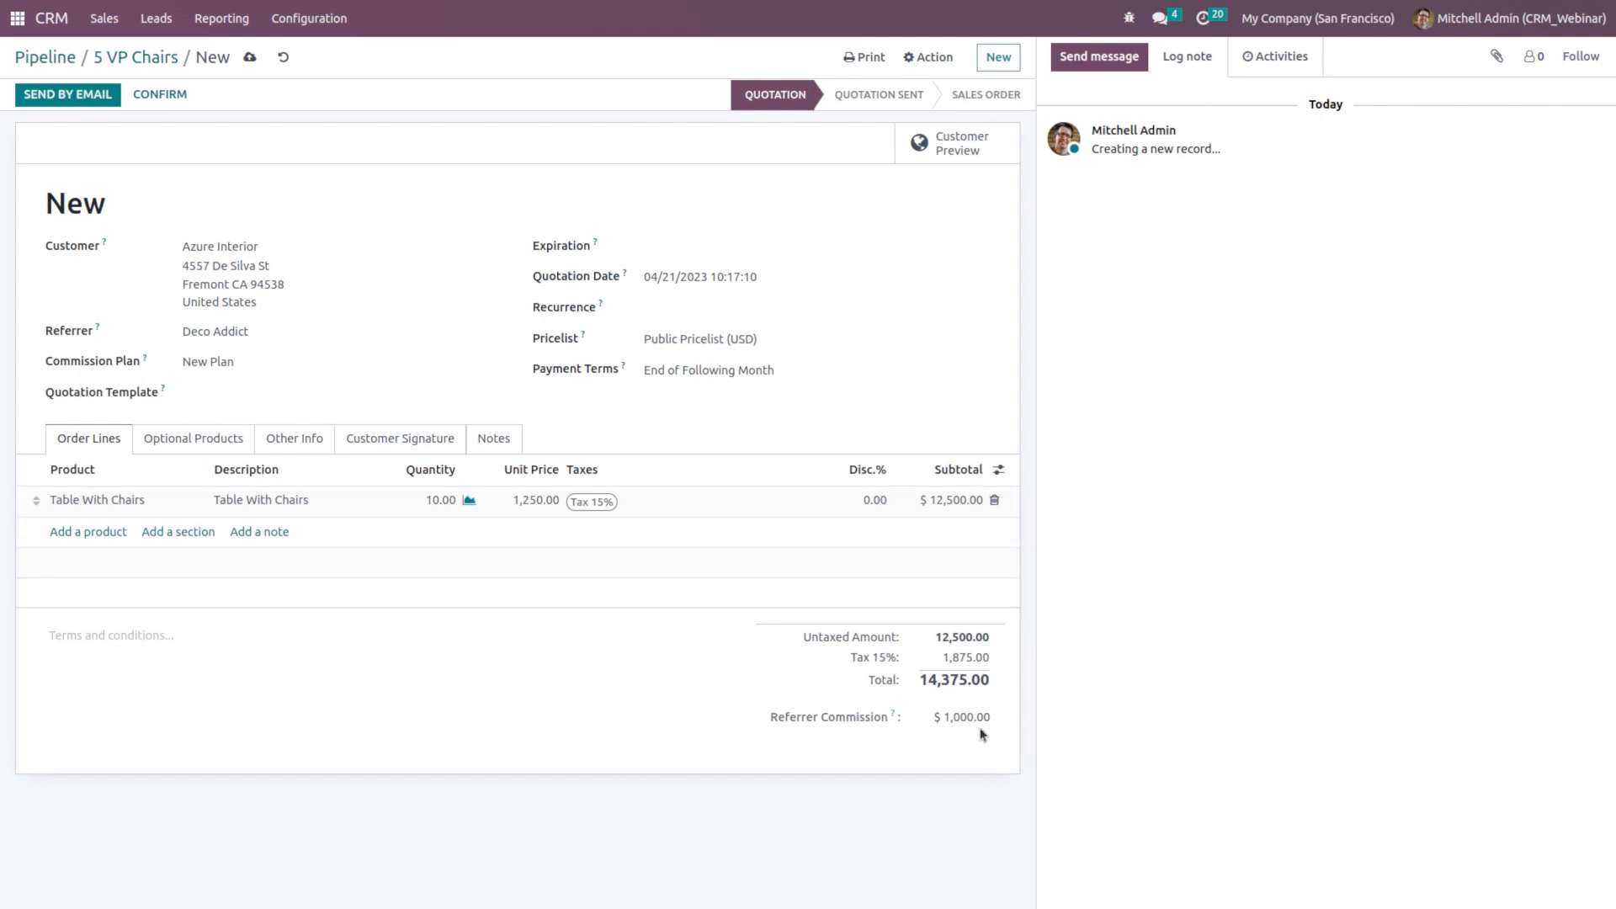
click(160, 94)
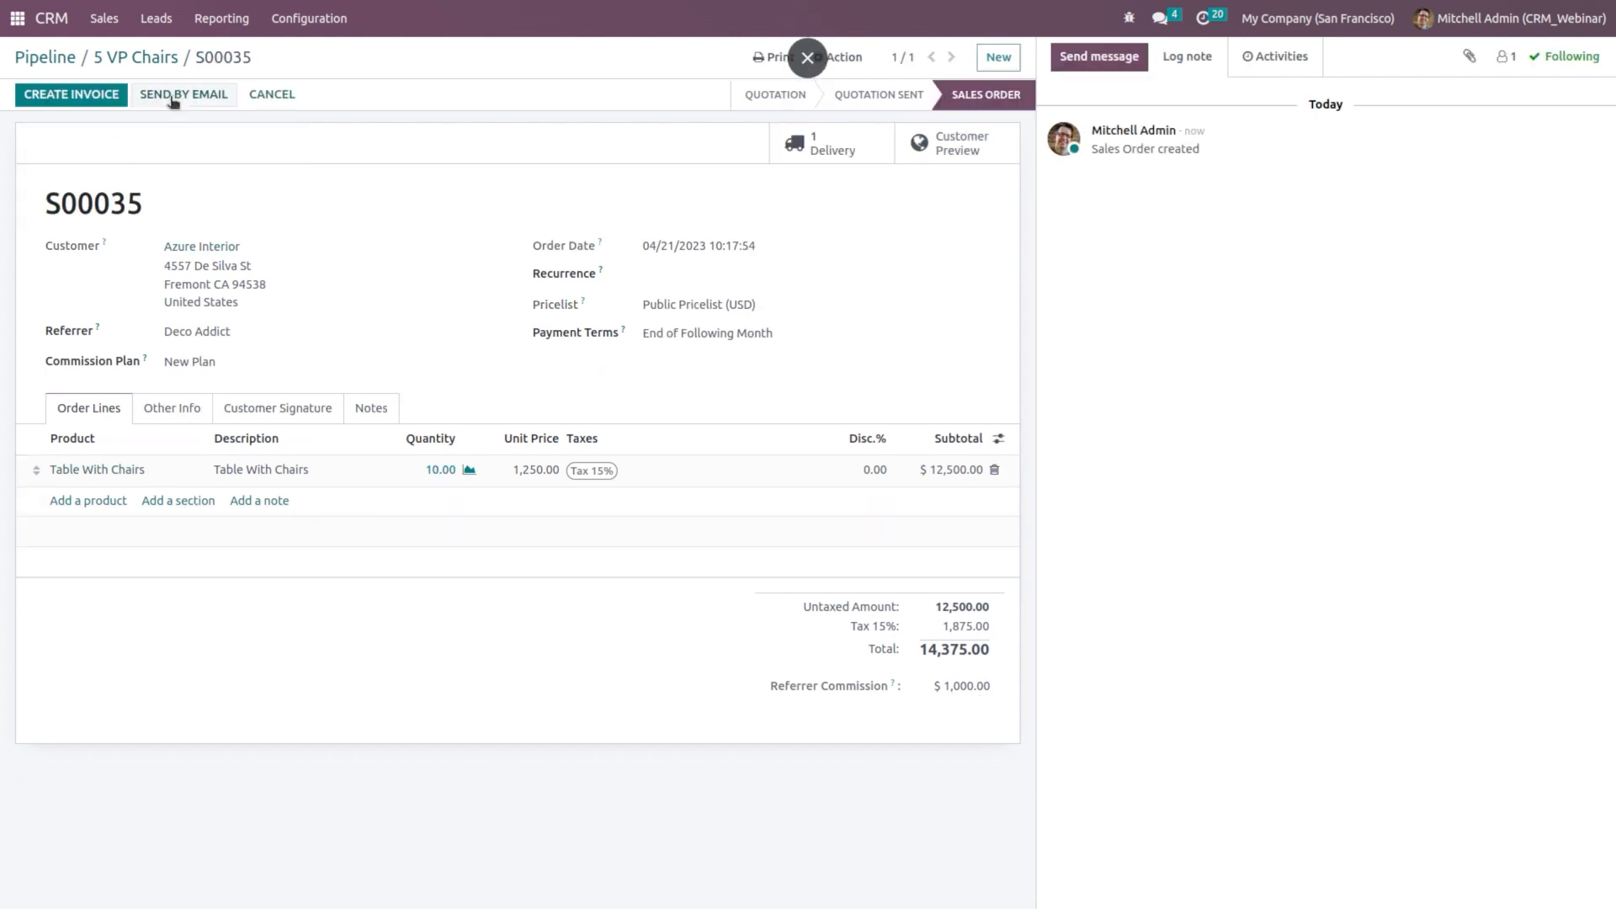
Step: Invoice S00035, post INV/2023/00010 and register its full $14,375.00 payment
click(72, 94)
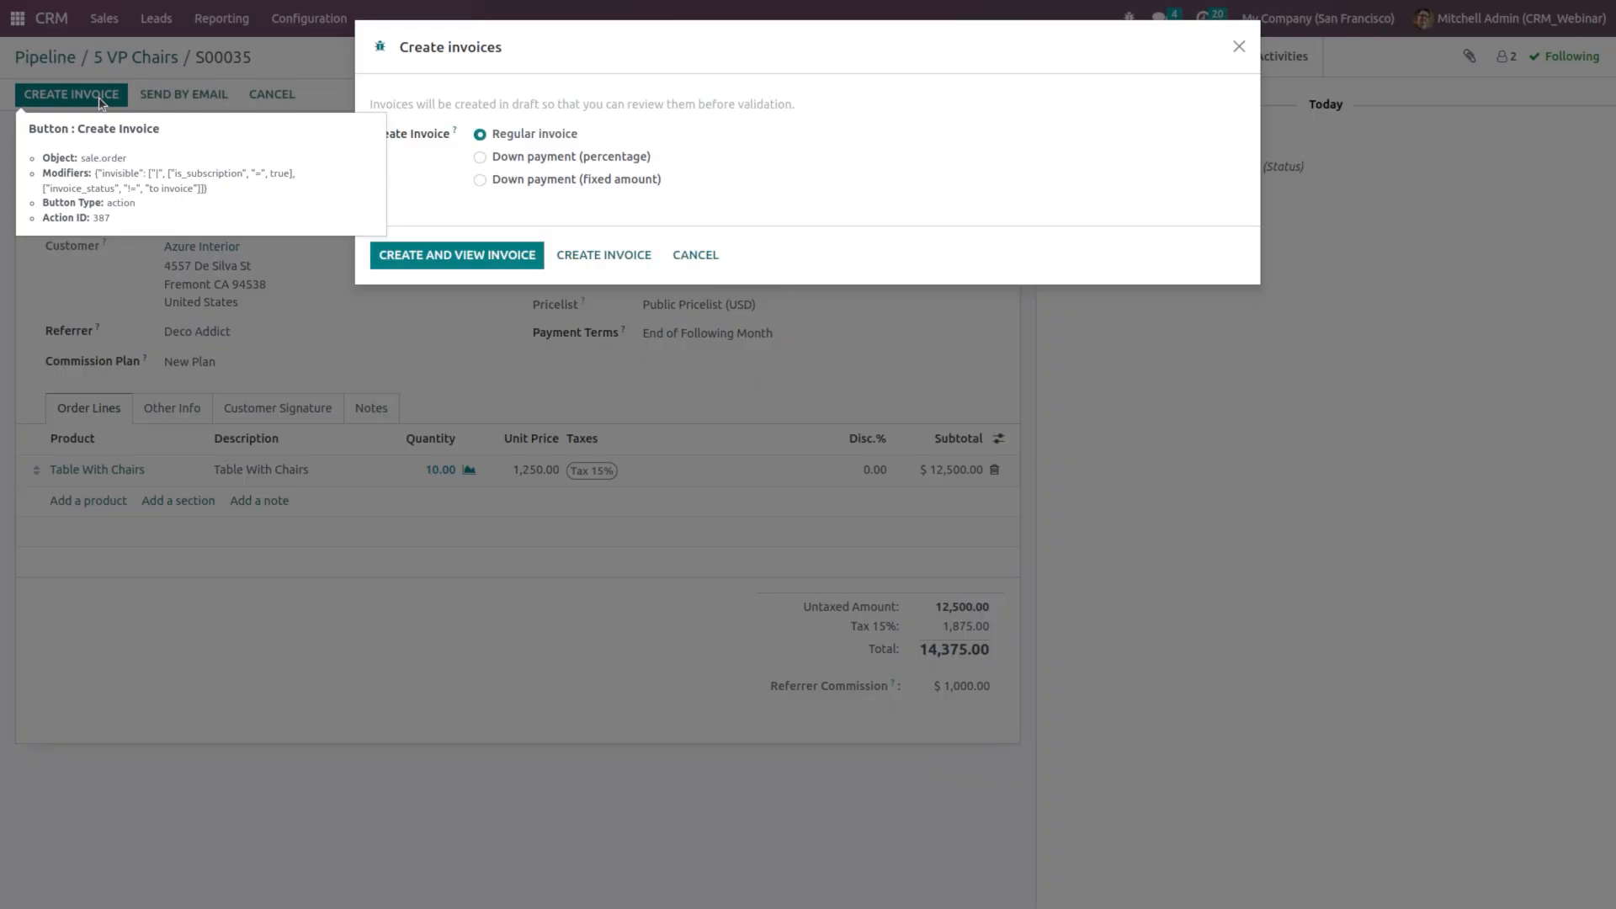
click(446, 255)
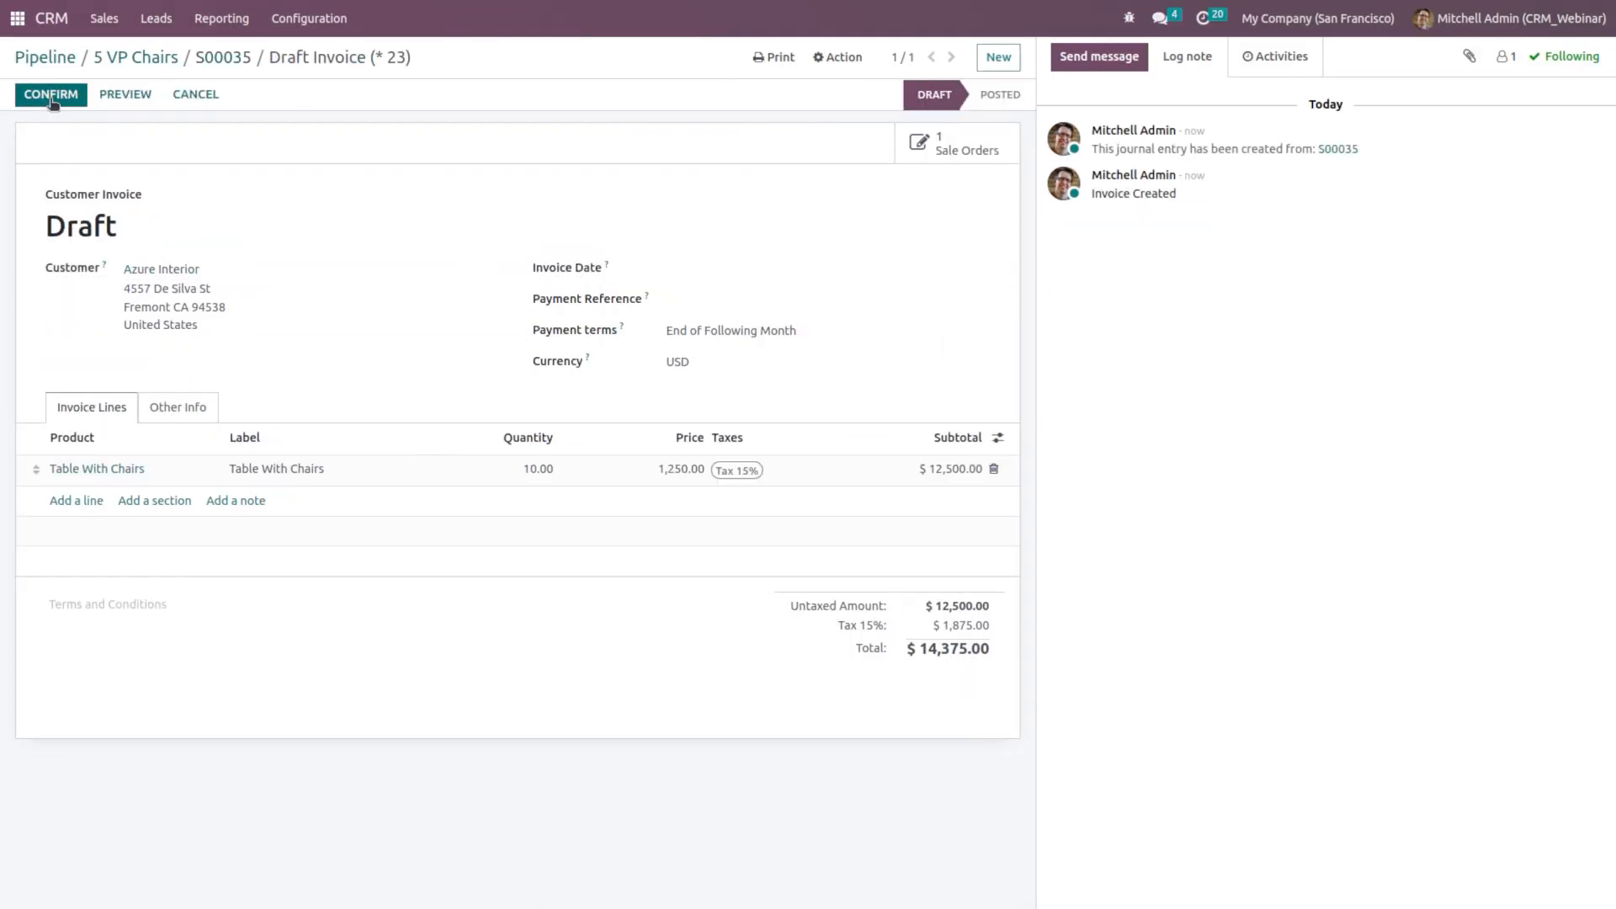
click(50, 98)
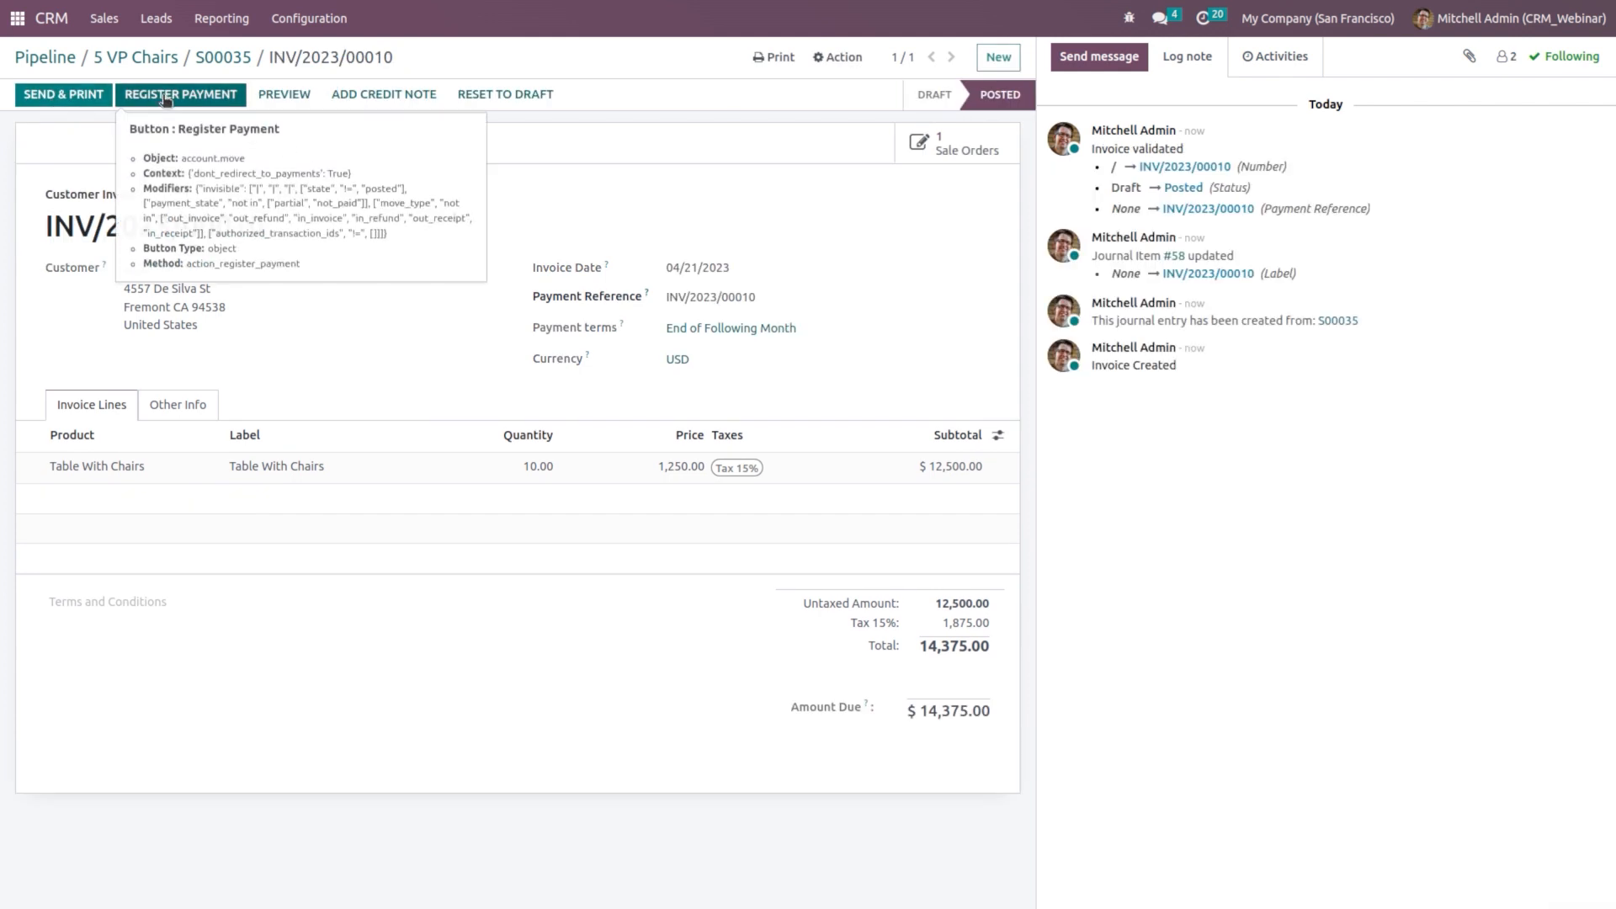
click(164, 95)
click(454, 254)
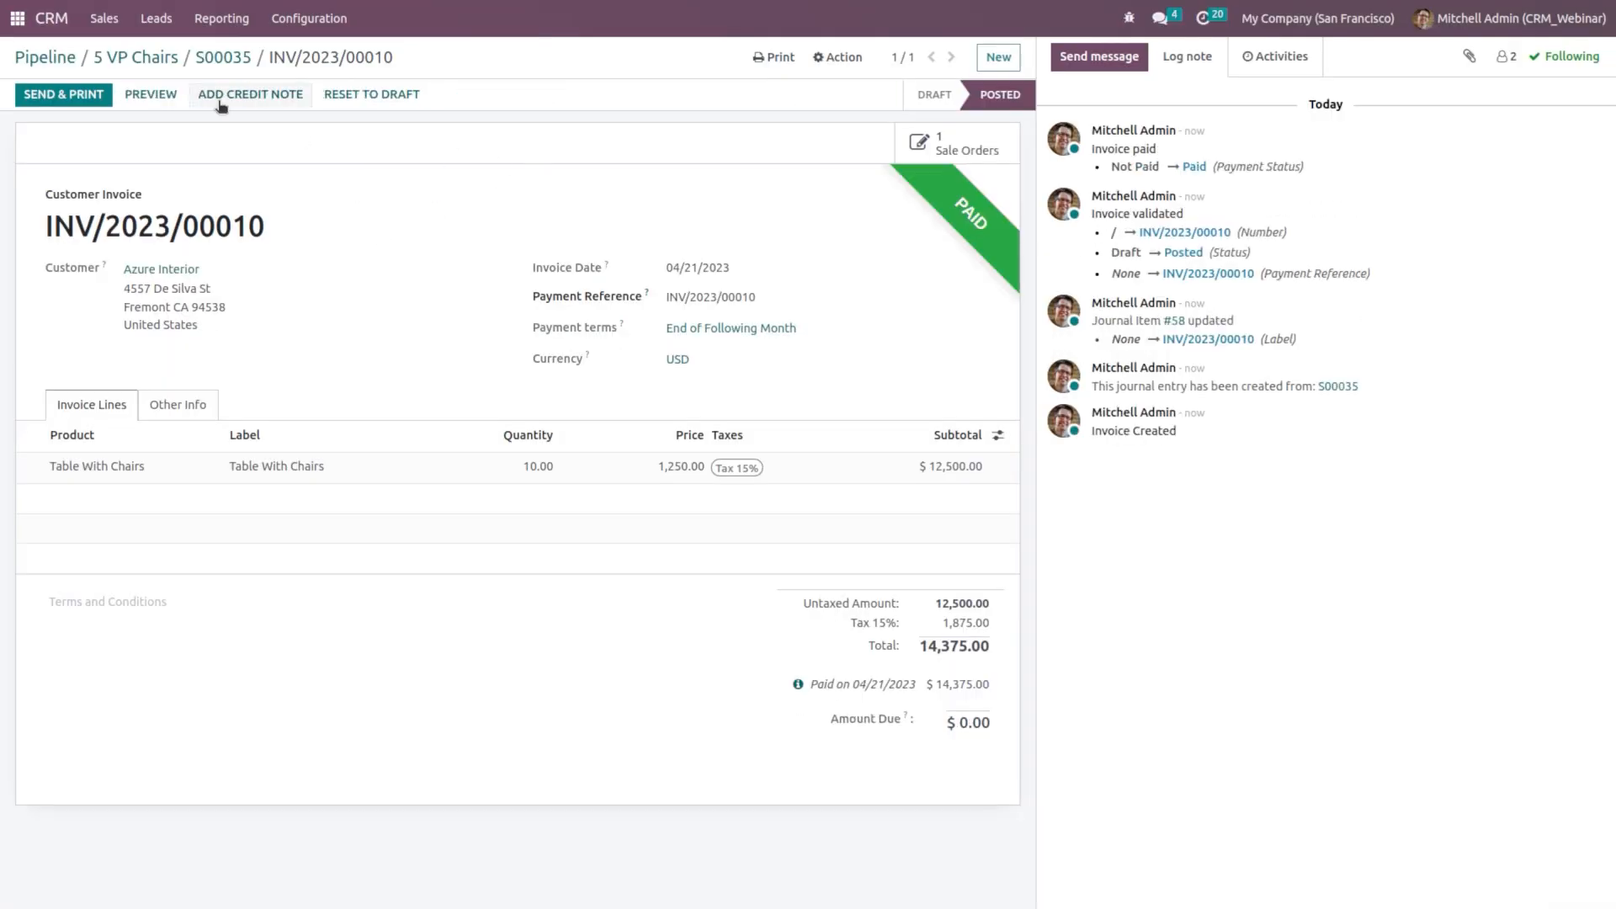
click(6, 23)
Step: Check RFQ P00012's new $1,000.00 commission line for INV/2023/00010, now totalling $1,293.75
text(pur)
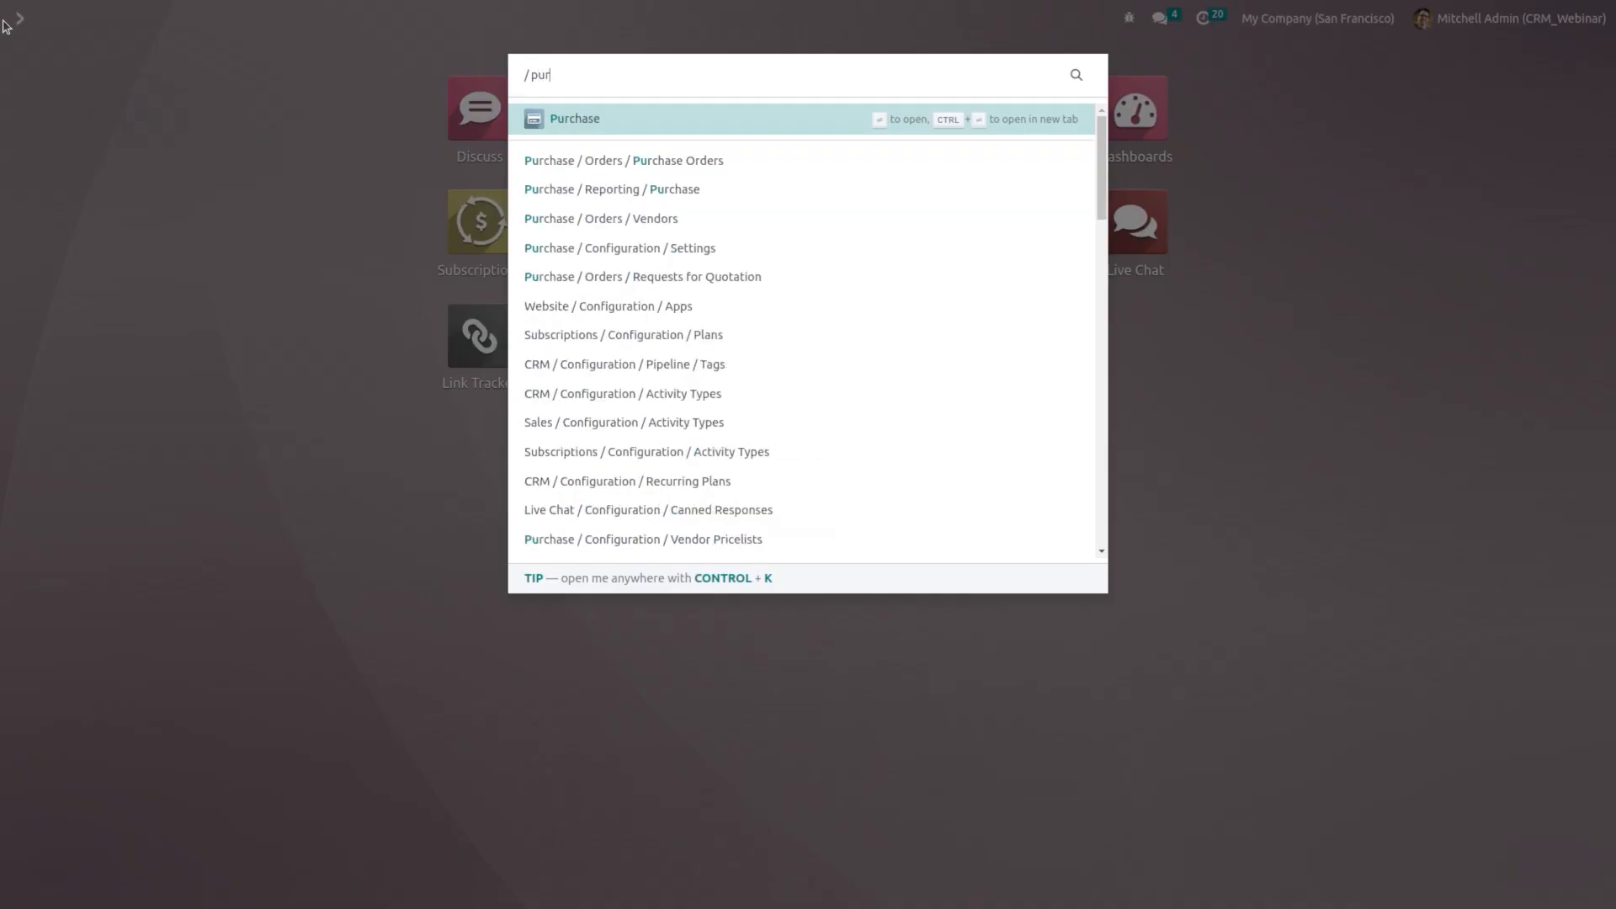
click(601, 119)
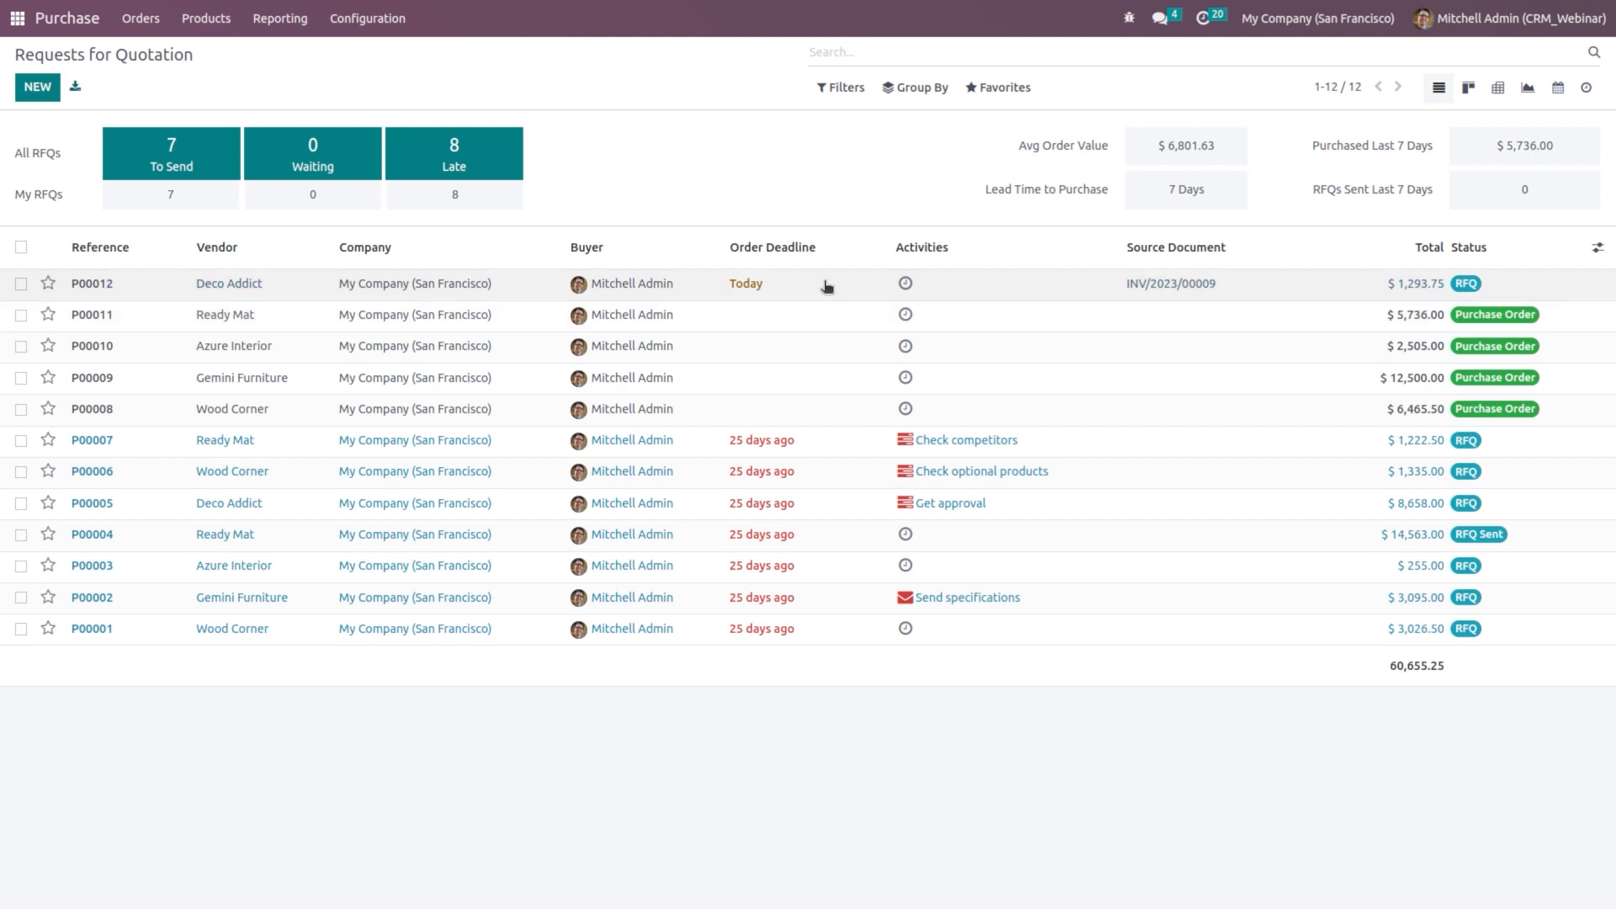
click(827, 286)
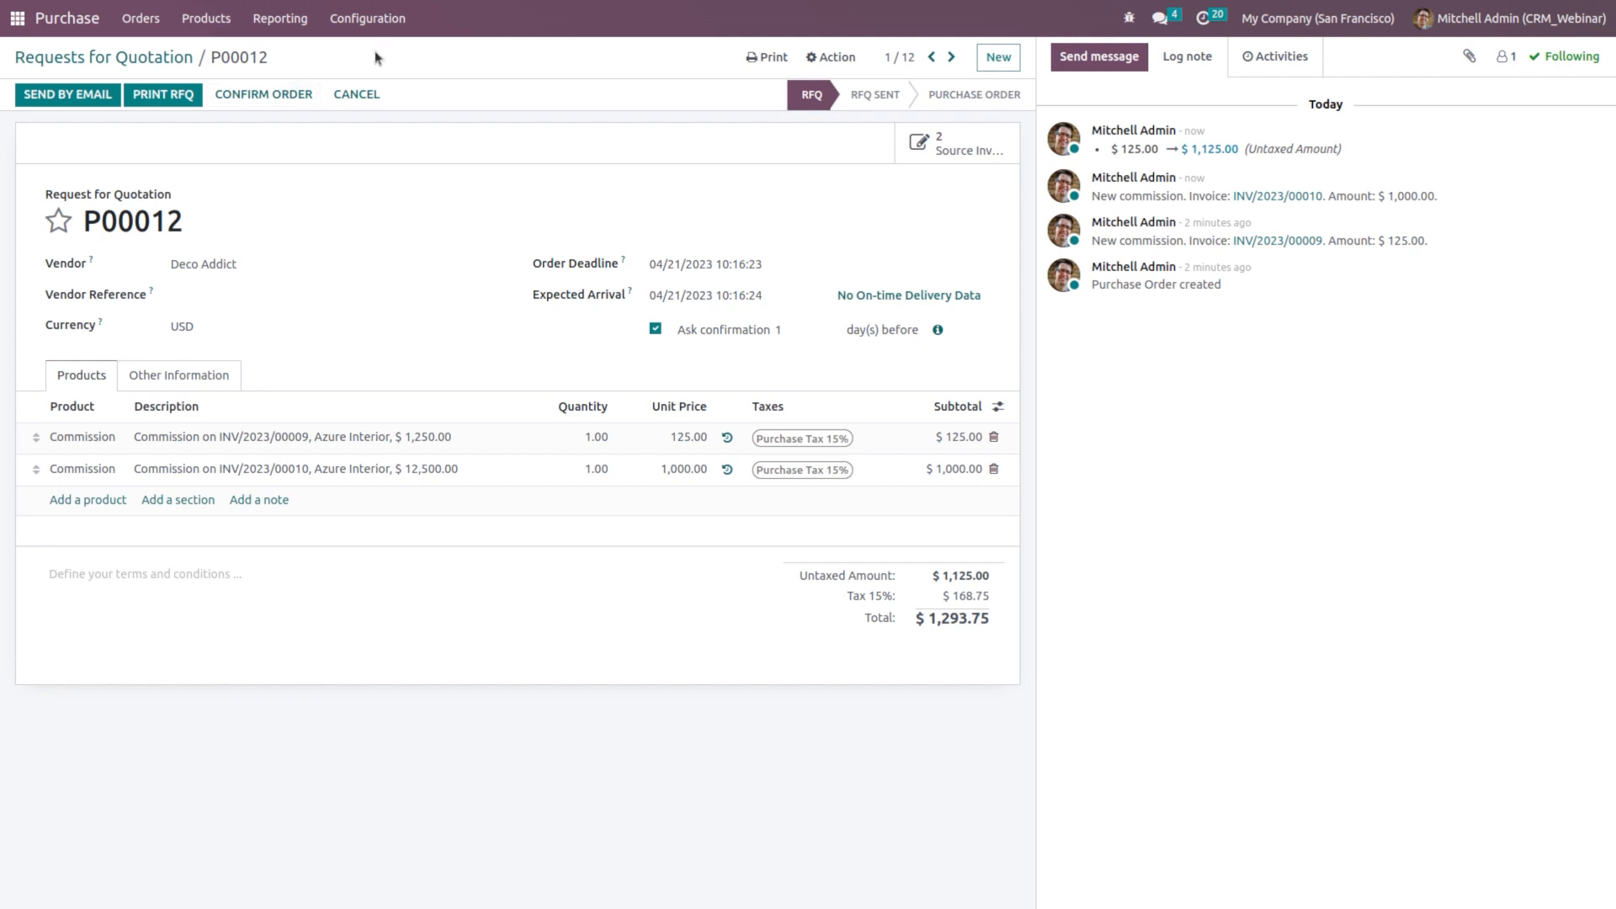
click(362, 18)
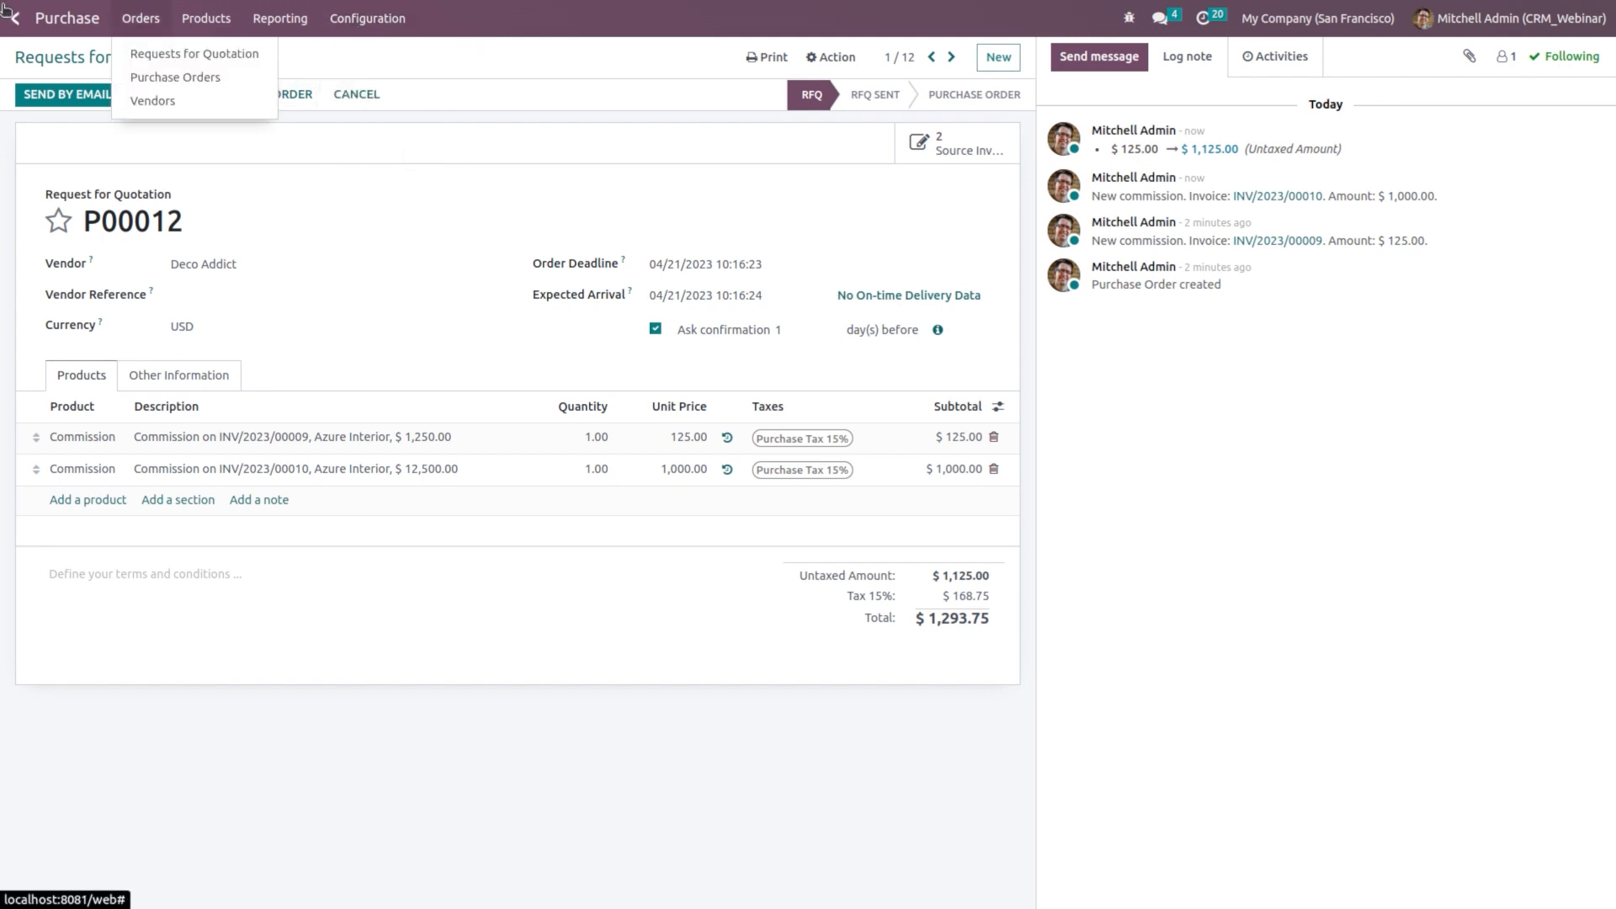
click(17, 17)
Step: Check CRM settings: Partners Commissions PO frequency stays Manually with a $500.00 minimum
click(876, 108)
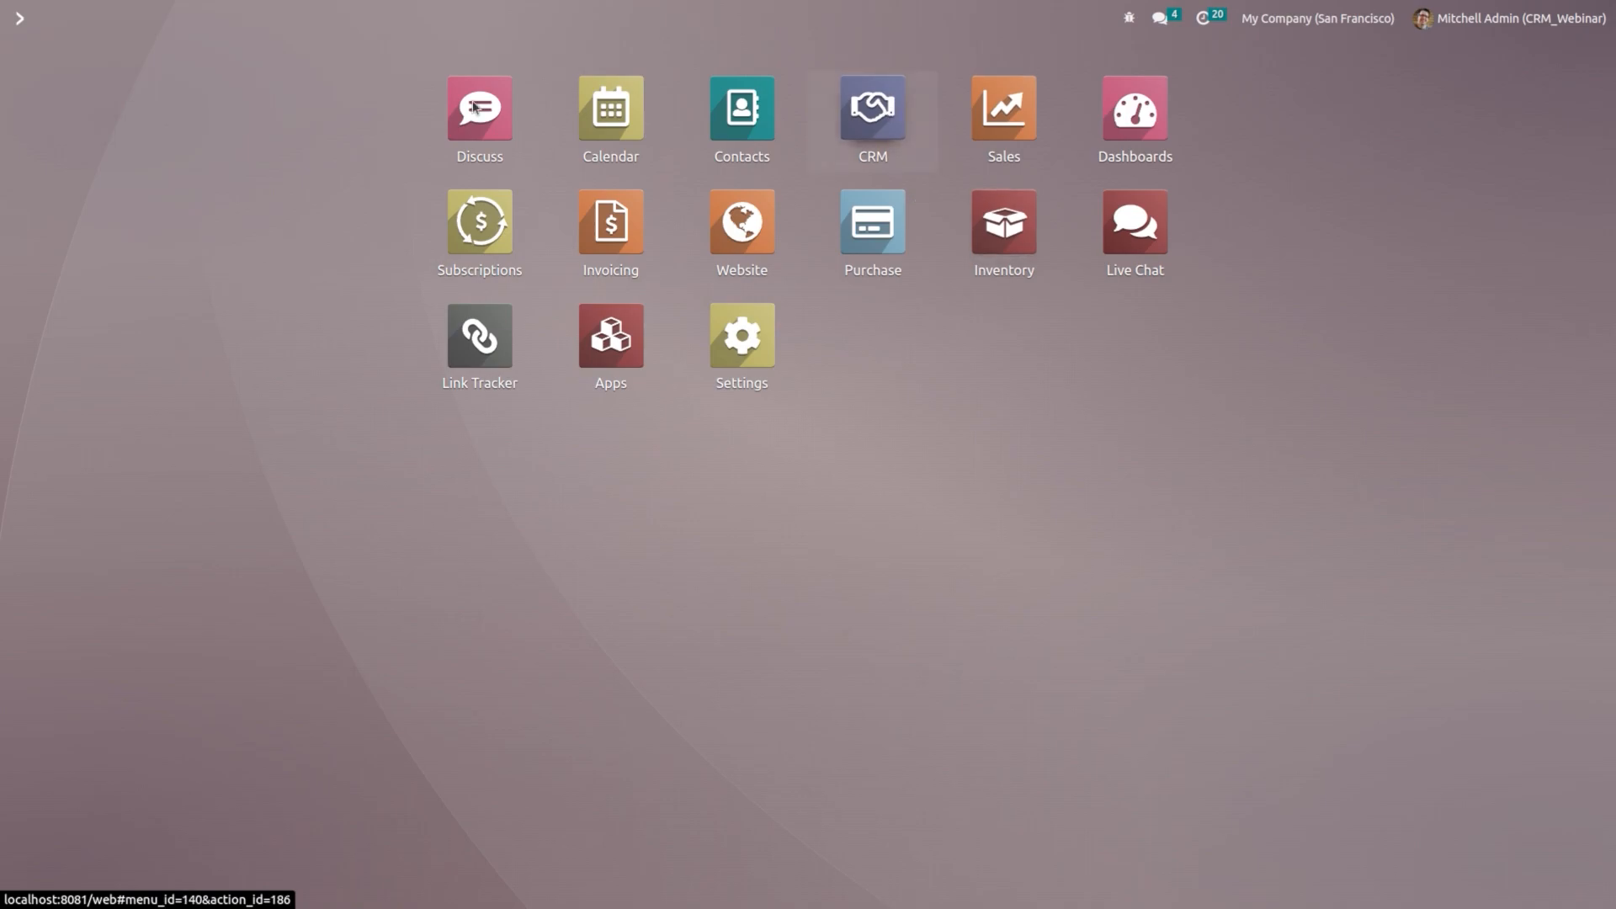
click(311, 20)
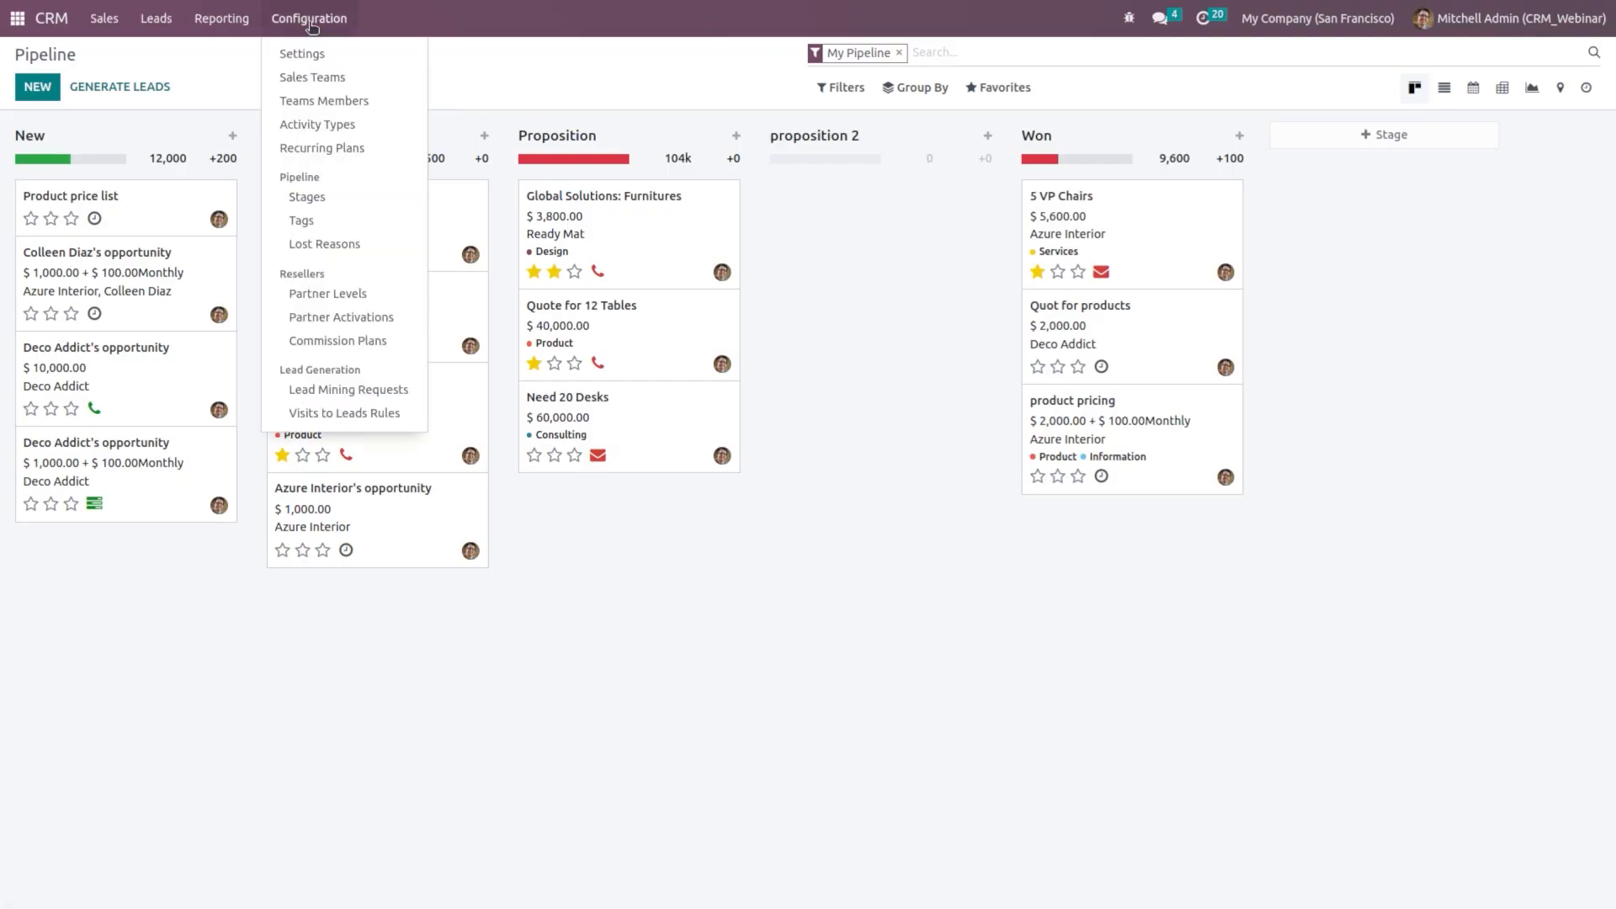
click(325, 53)
scroll(580, 548, down, 2)
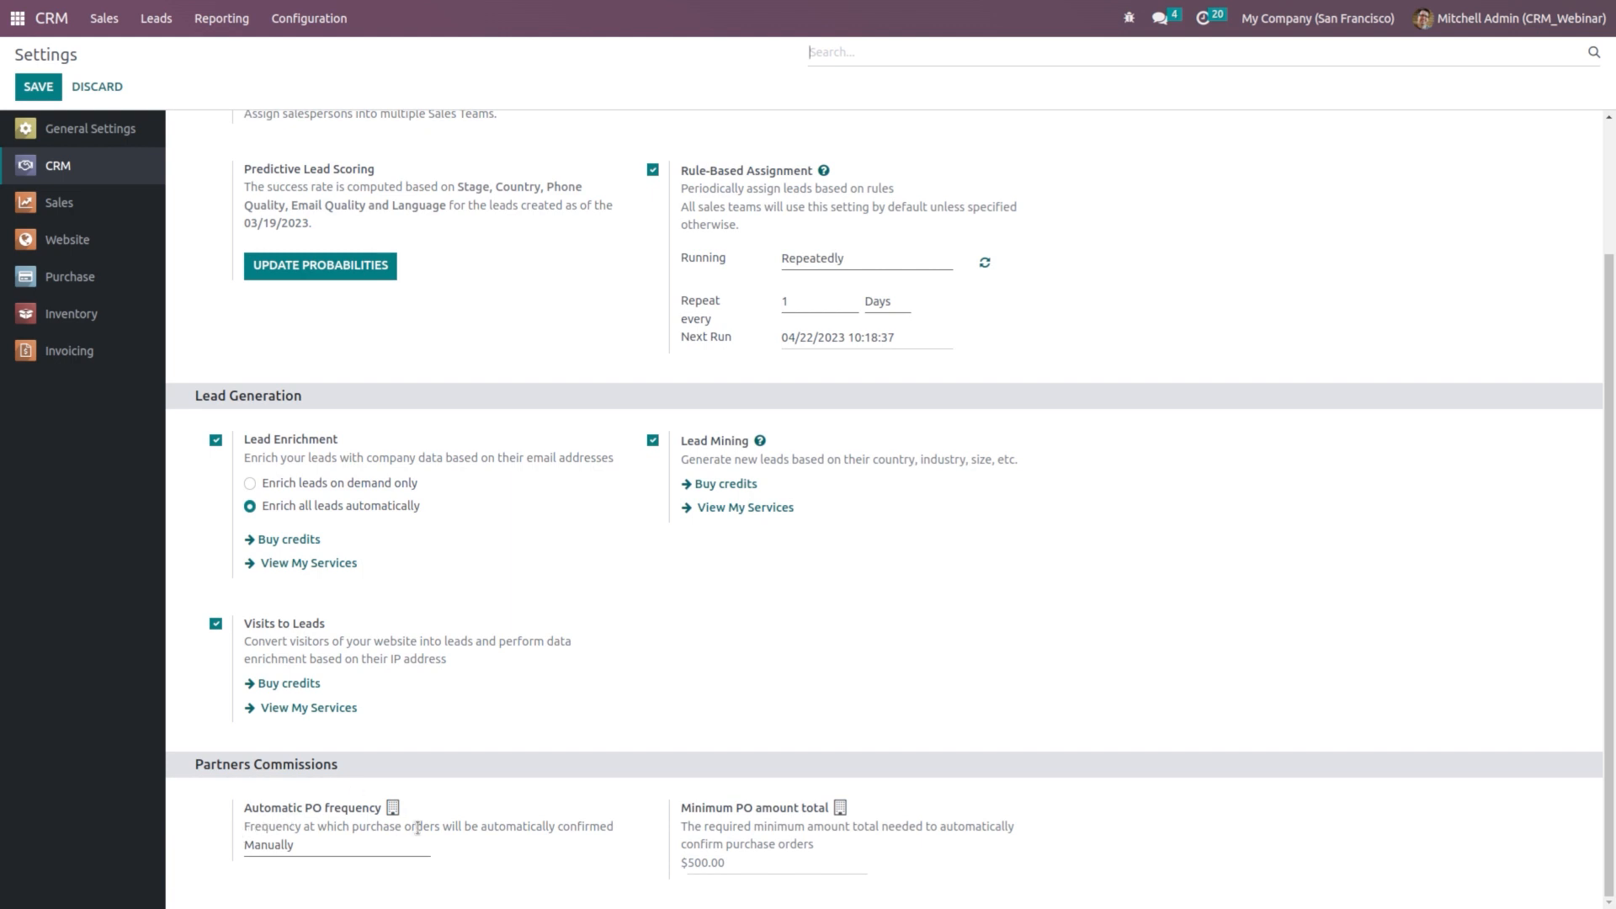
click(323, 855)
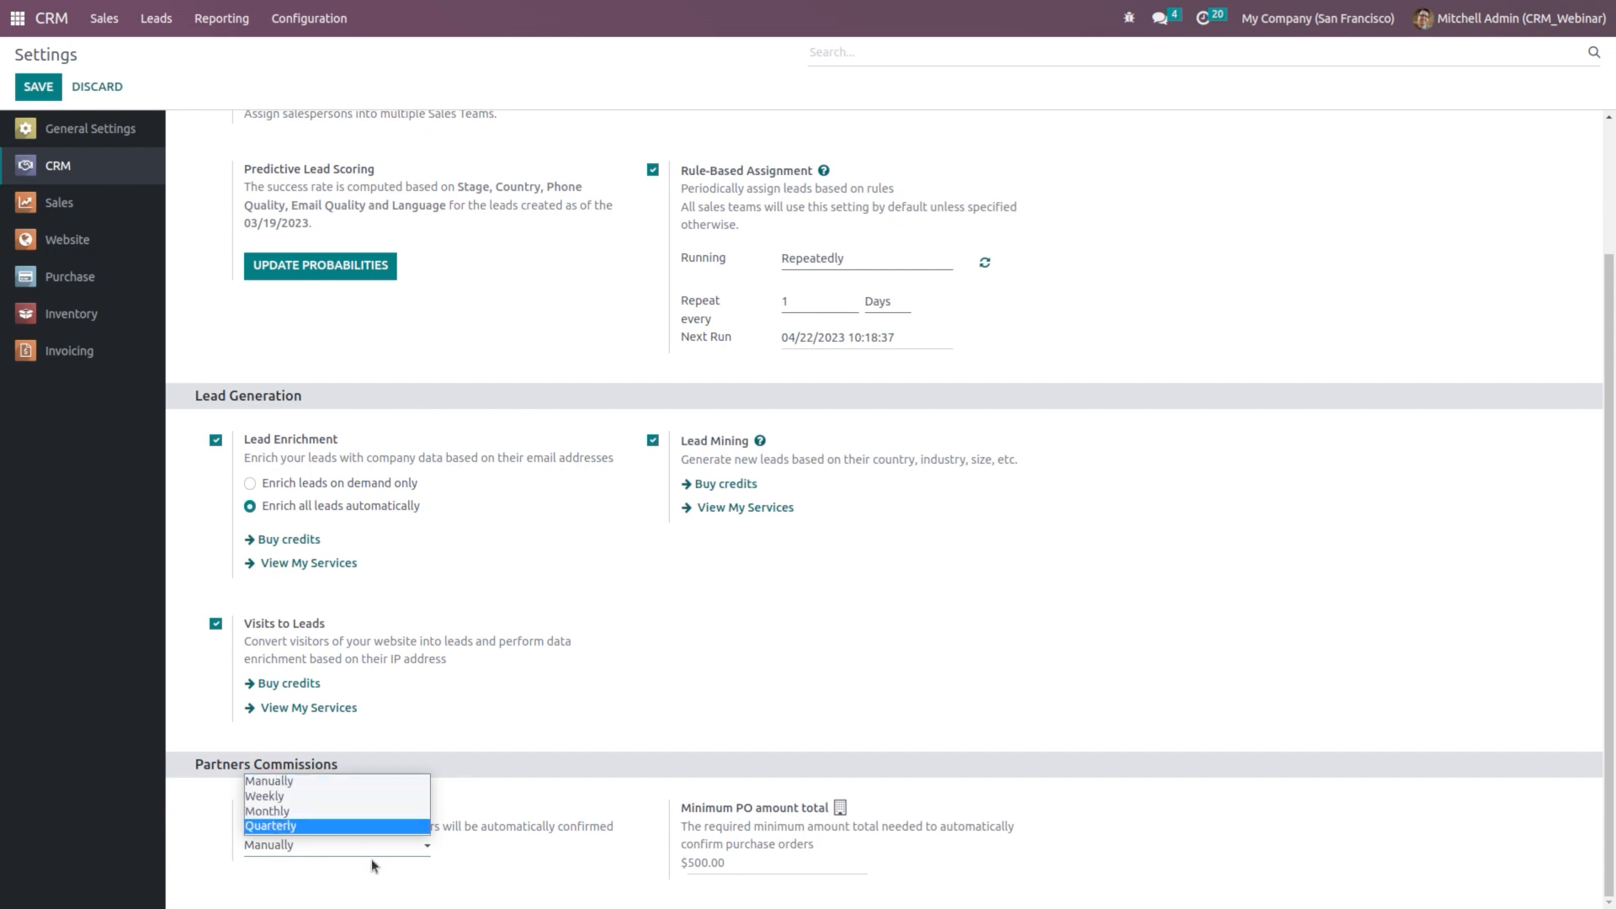
click(516, 862)
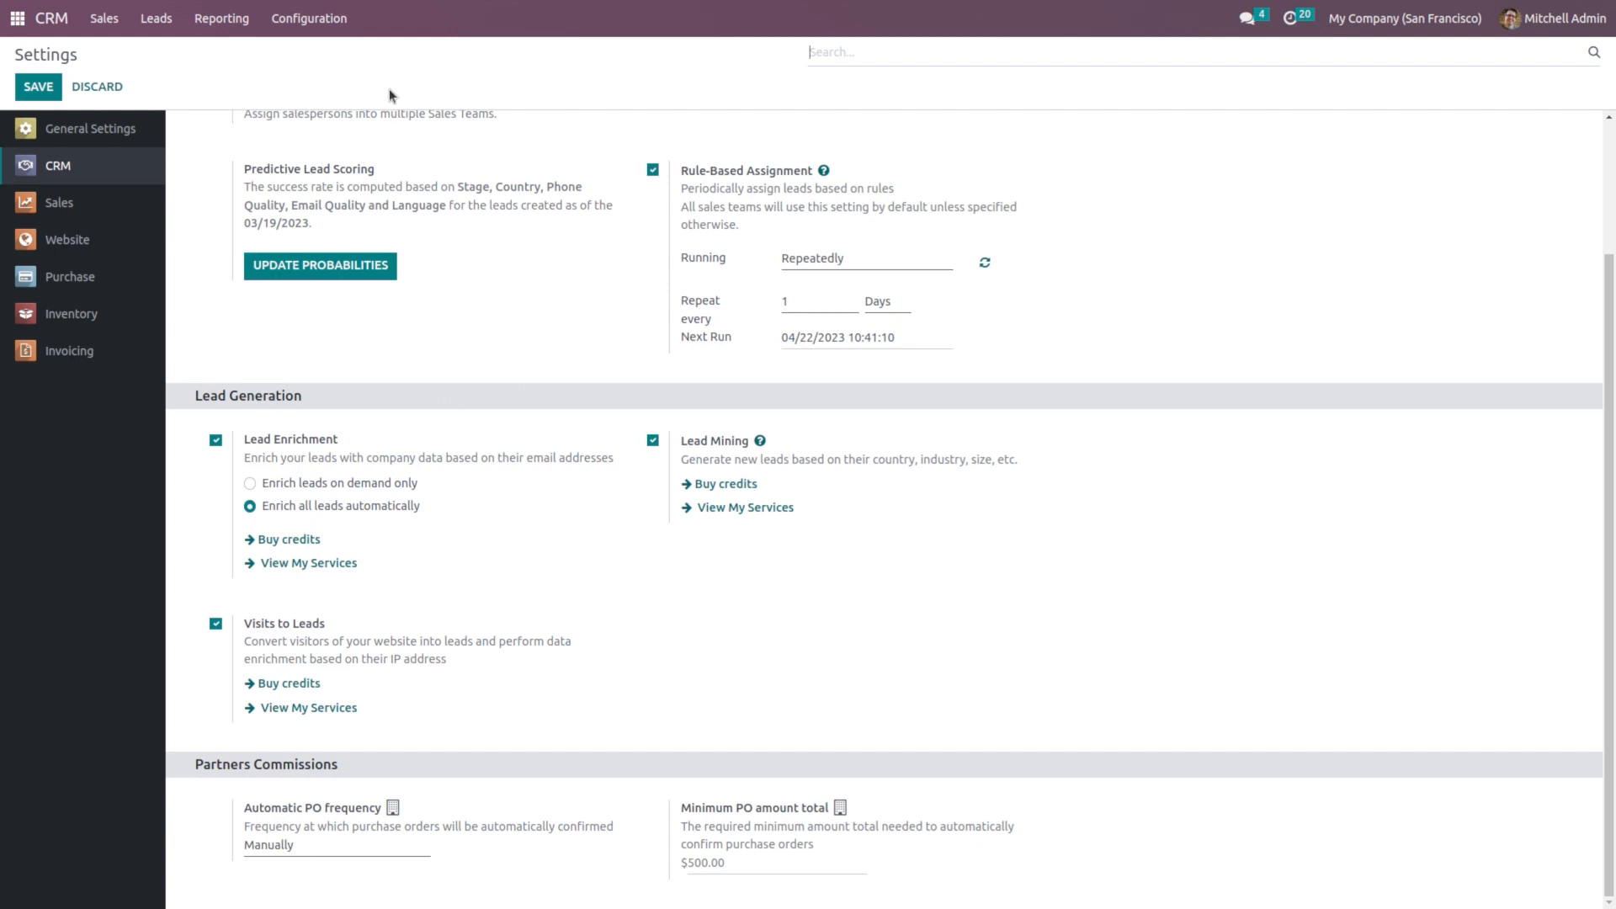
click(215, 20)
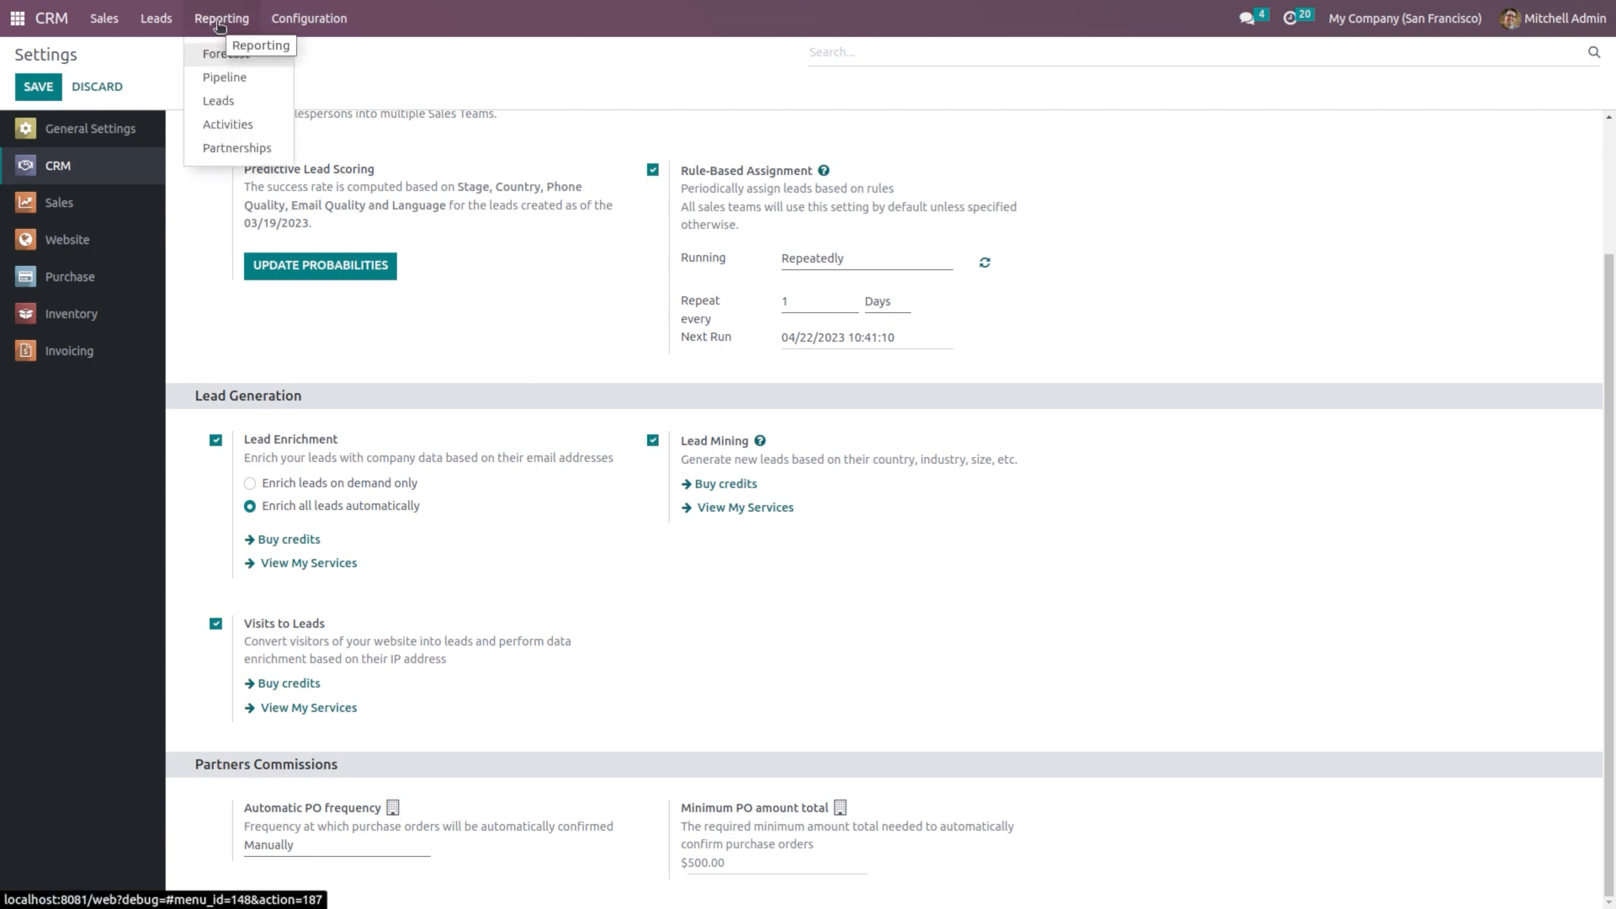
Step: Start a new lead and add a custom Text property named 'Secondary Phone'
click(167, 23)
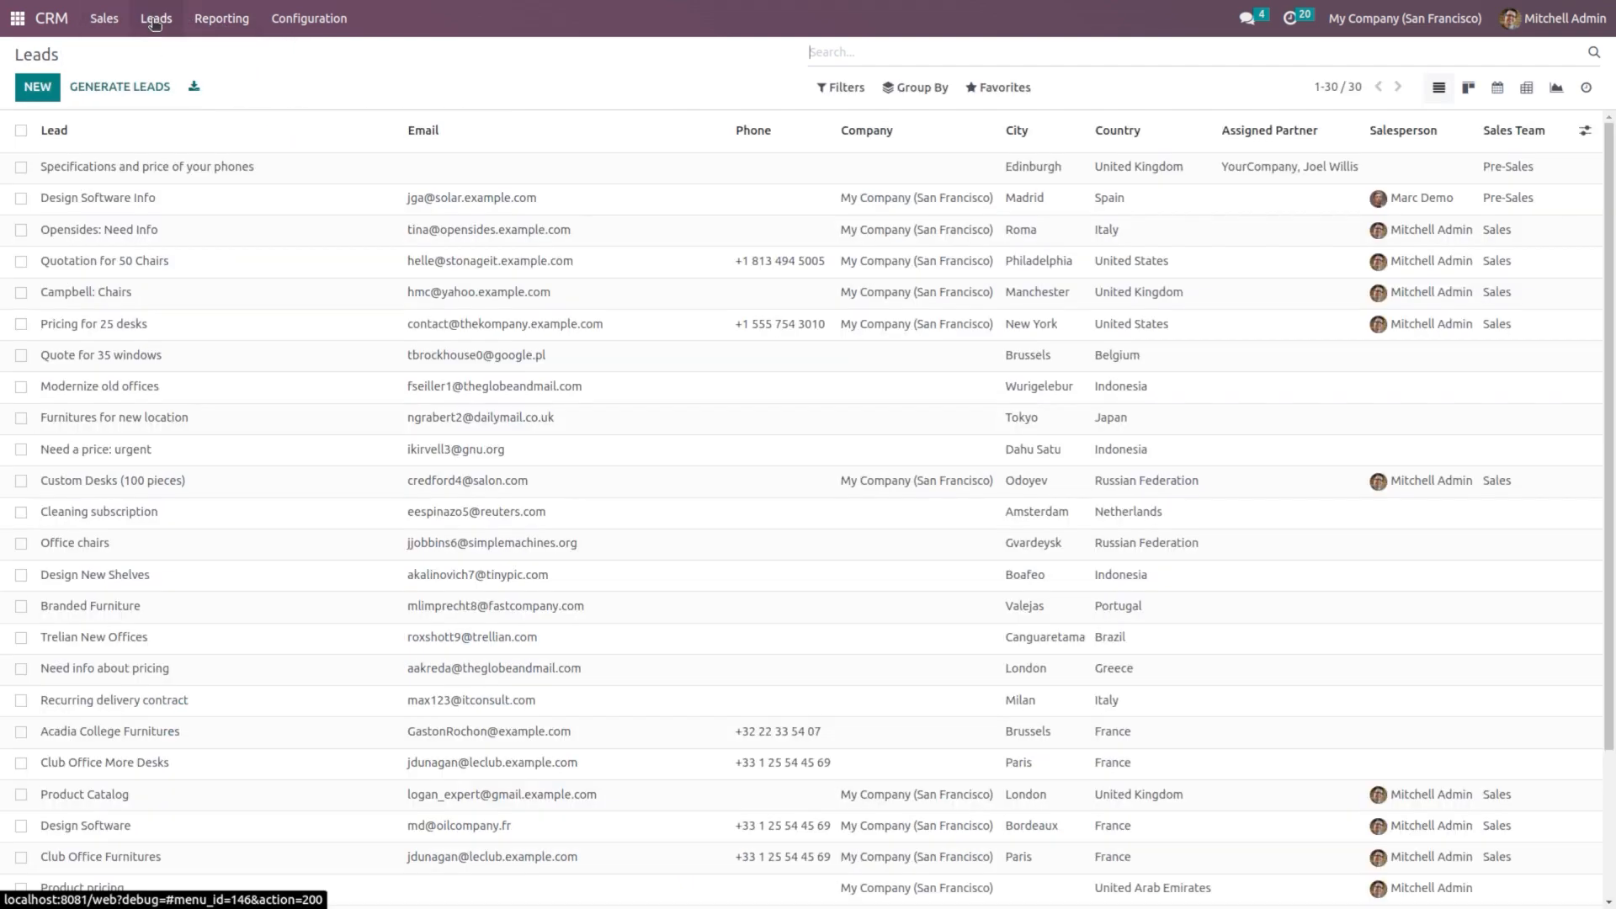
click(25, 85)
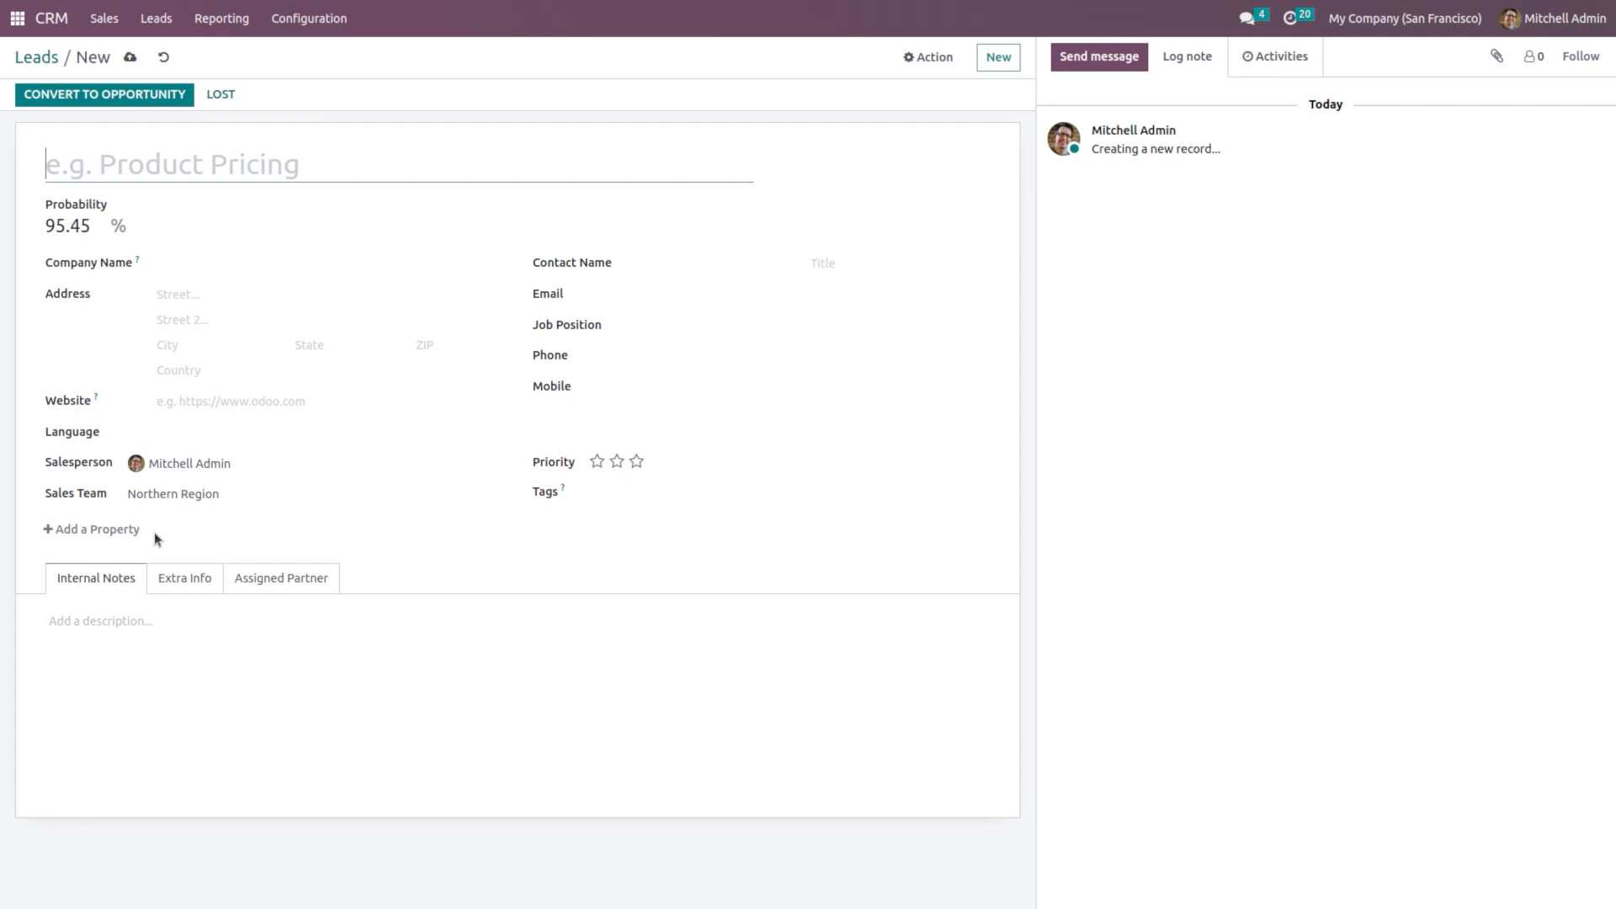
click(82, 532)
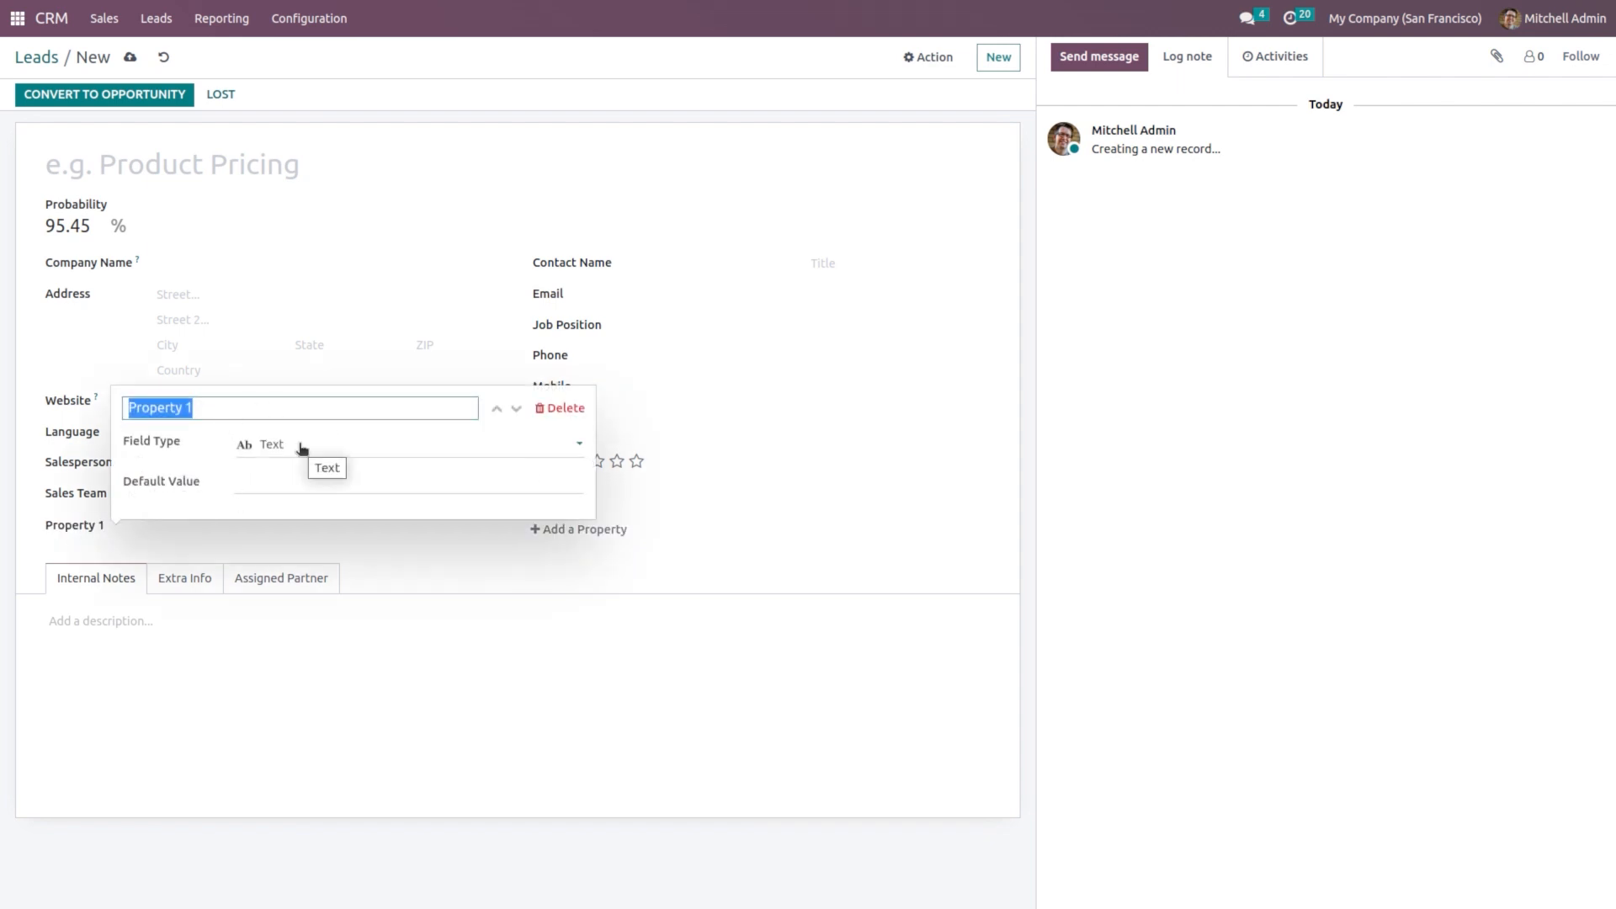
click(266, 416)
key(BackSpace)
key(BackSpace)
key(BackSpace)
key(BackSpace)
key(BackSpace)
key(BackSpace)
key(BackSpace)
key(BackSpace)
key(BackSpace)
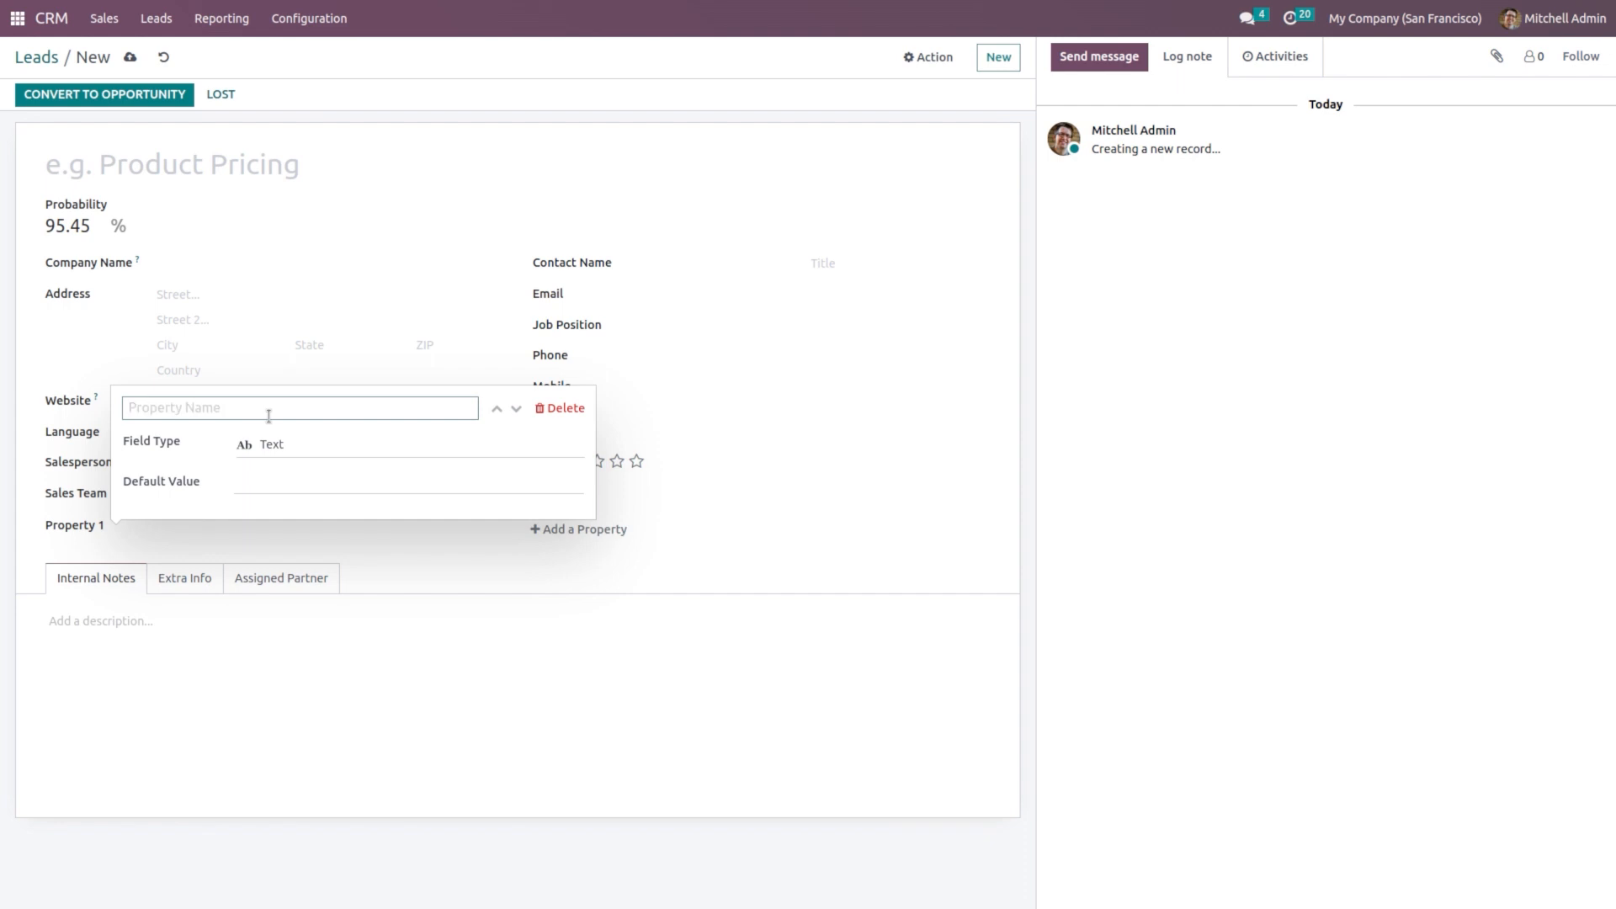
text(Secondary Phoine)
key(BackSpace)
key(BackSpace)
text(ne)
click(303, 448)
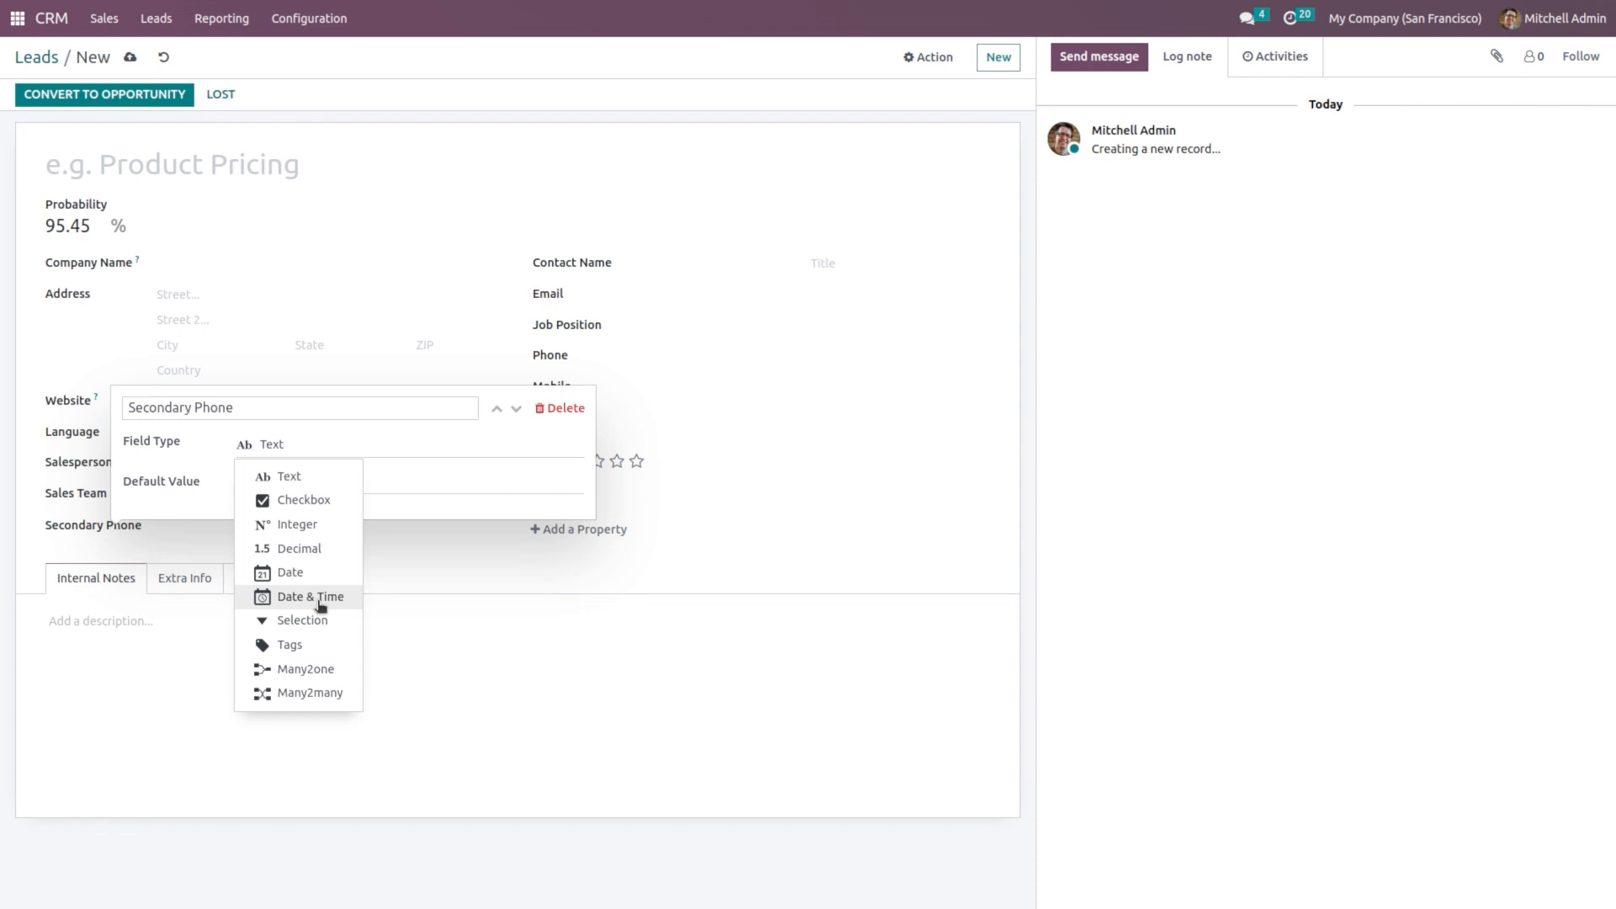
click(291, 480)
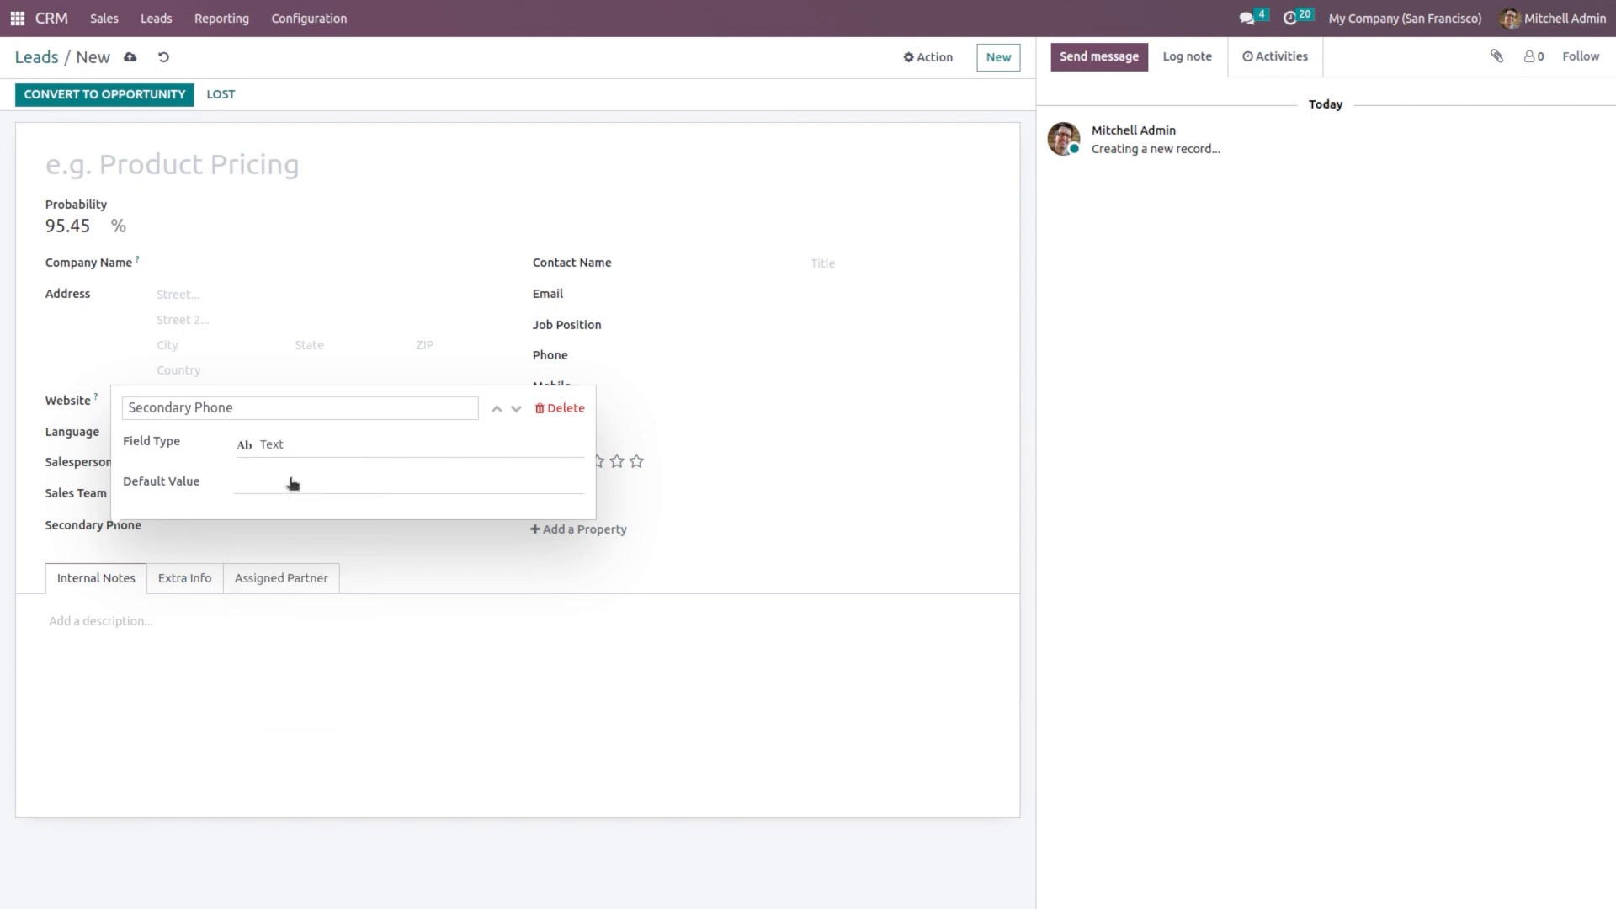
click(579, 565)
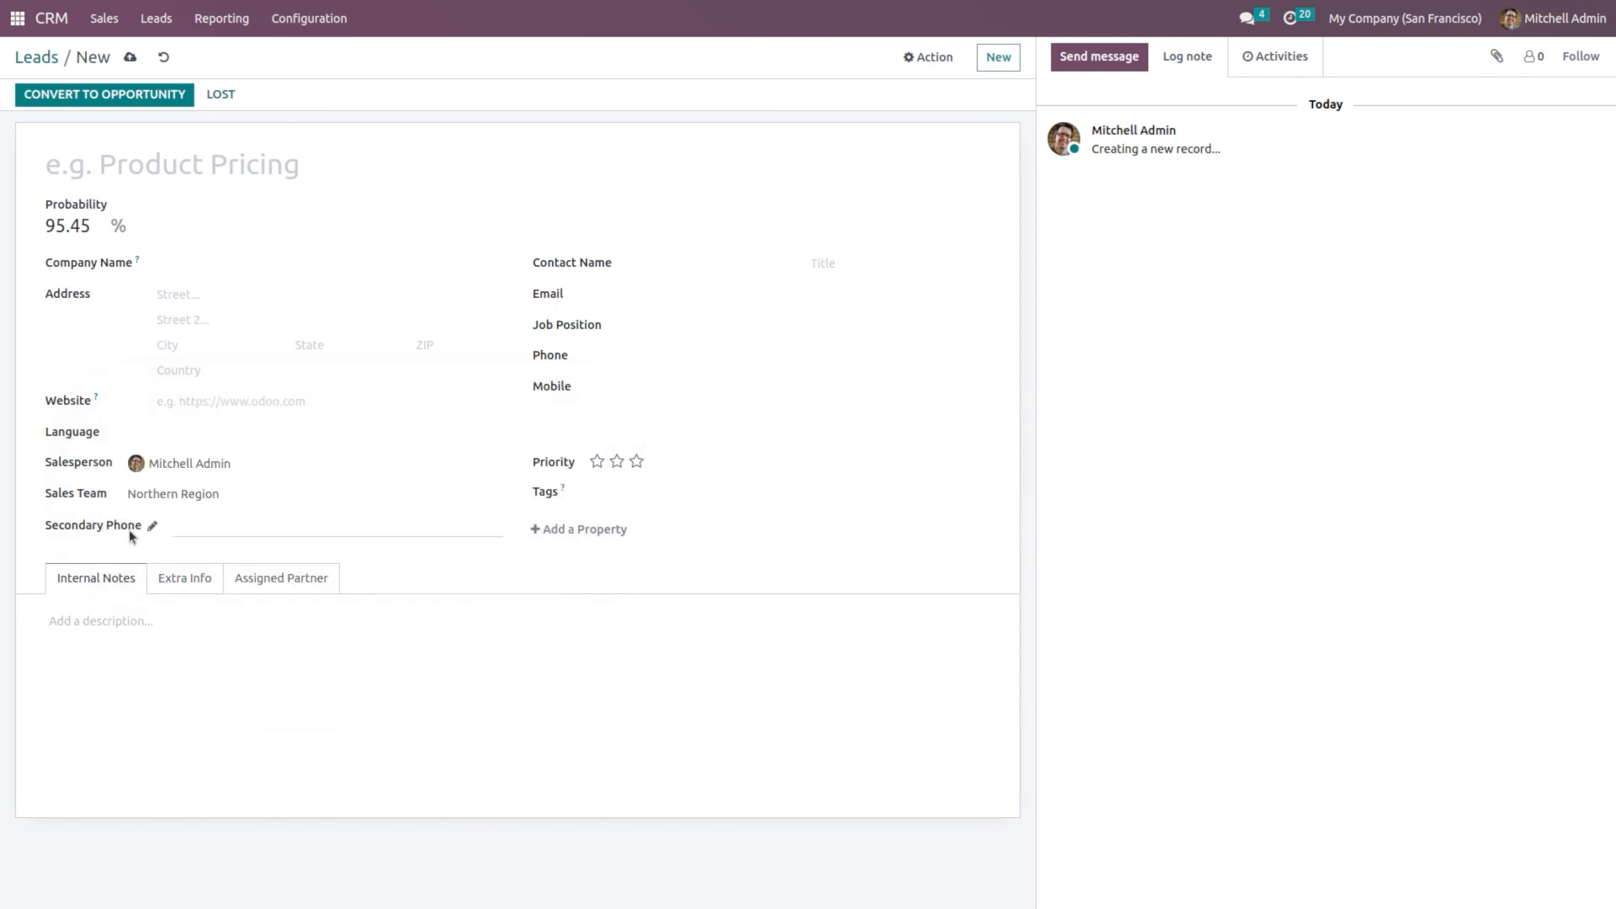
Step: Enter a secondary phone number, attempt to save, then discard the unsaved lead
click(222, 525)
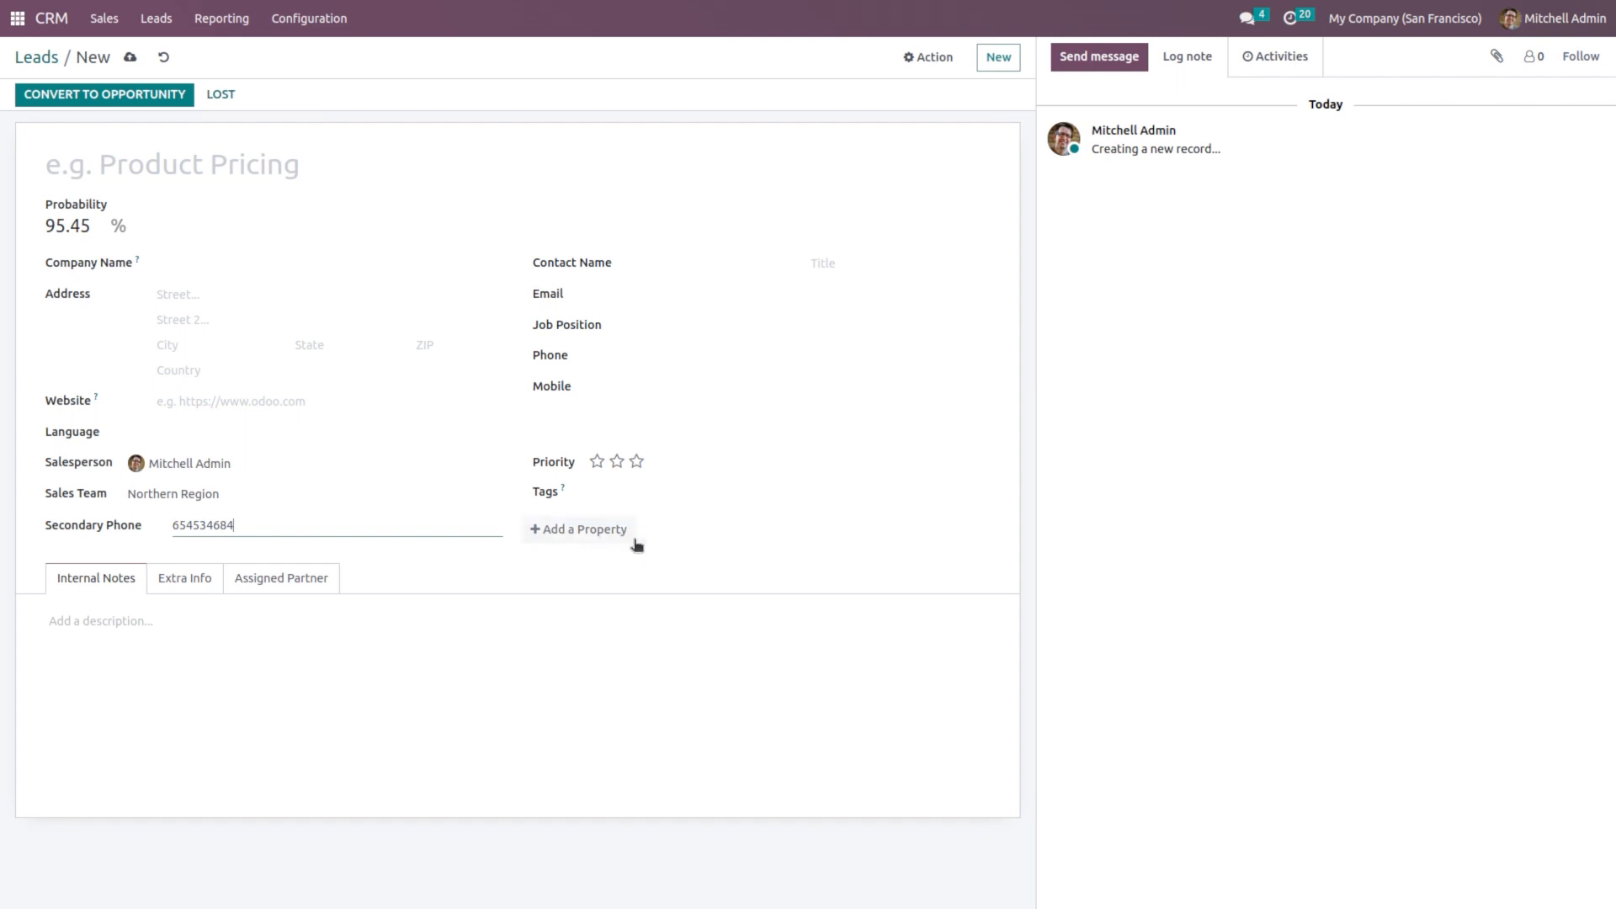
click(128, 59)
click(164, 55)
click(216, 26)
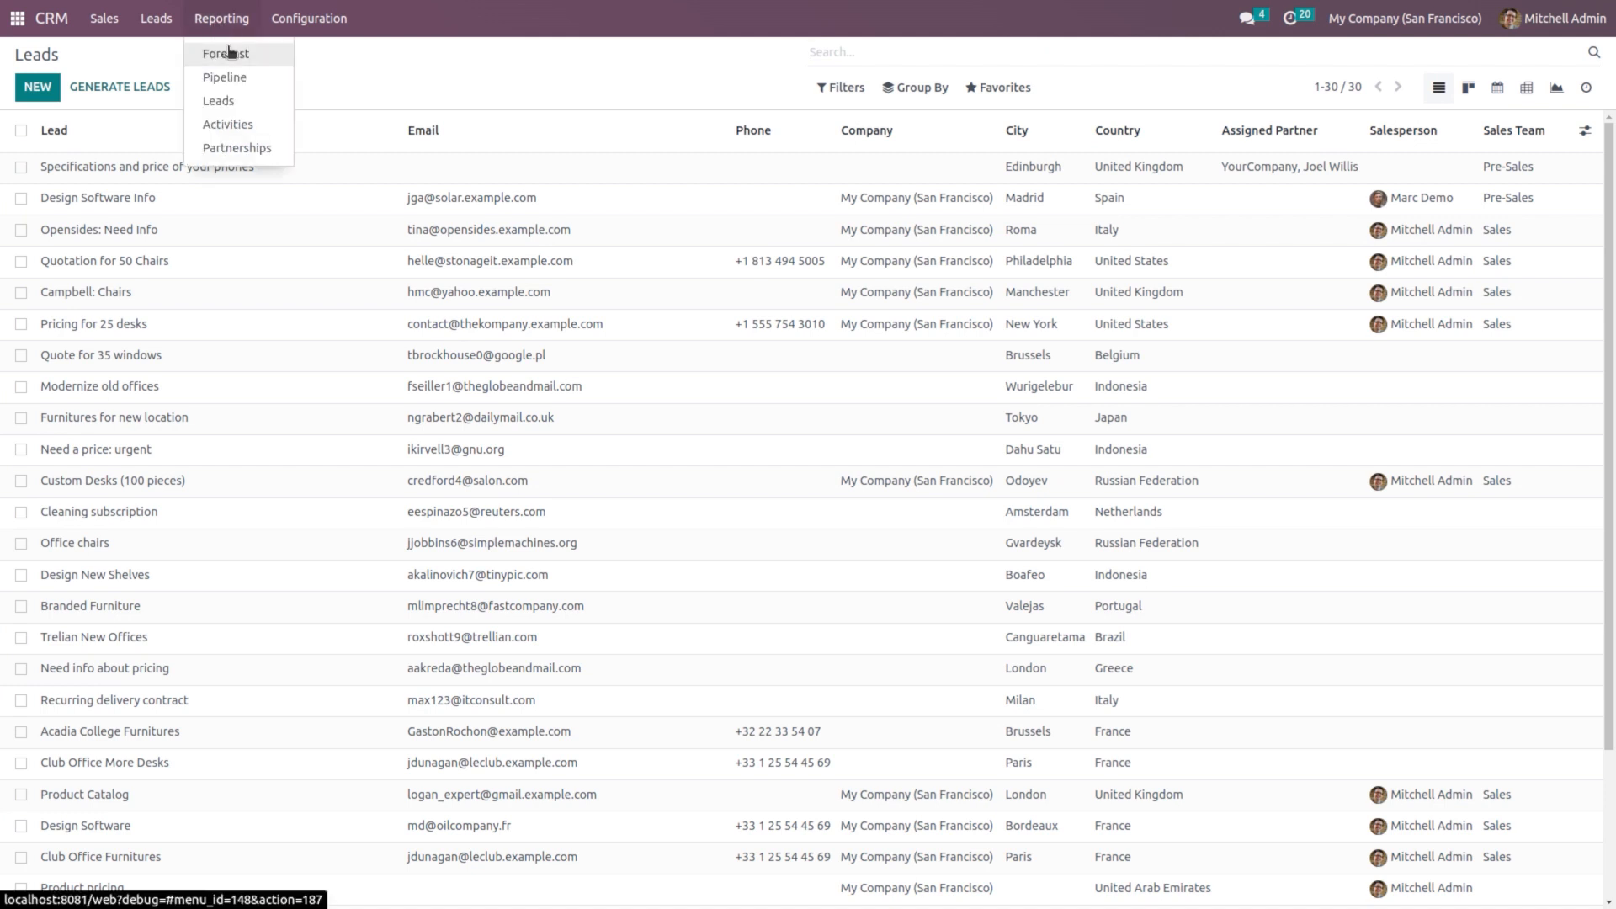
Step: Open the Forecast report and try list, graph and pivot views, ending on the monthly Kanban board
click(229, 52)
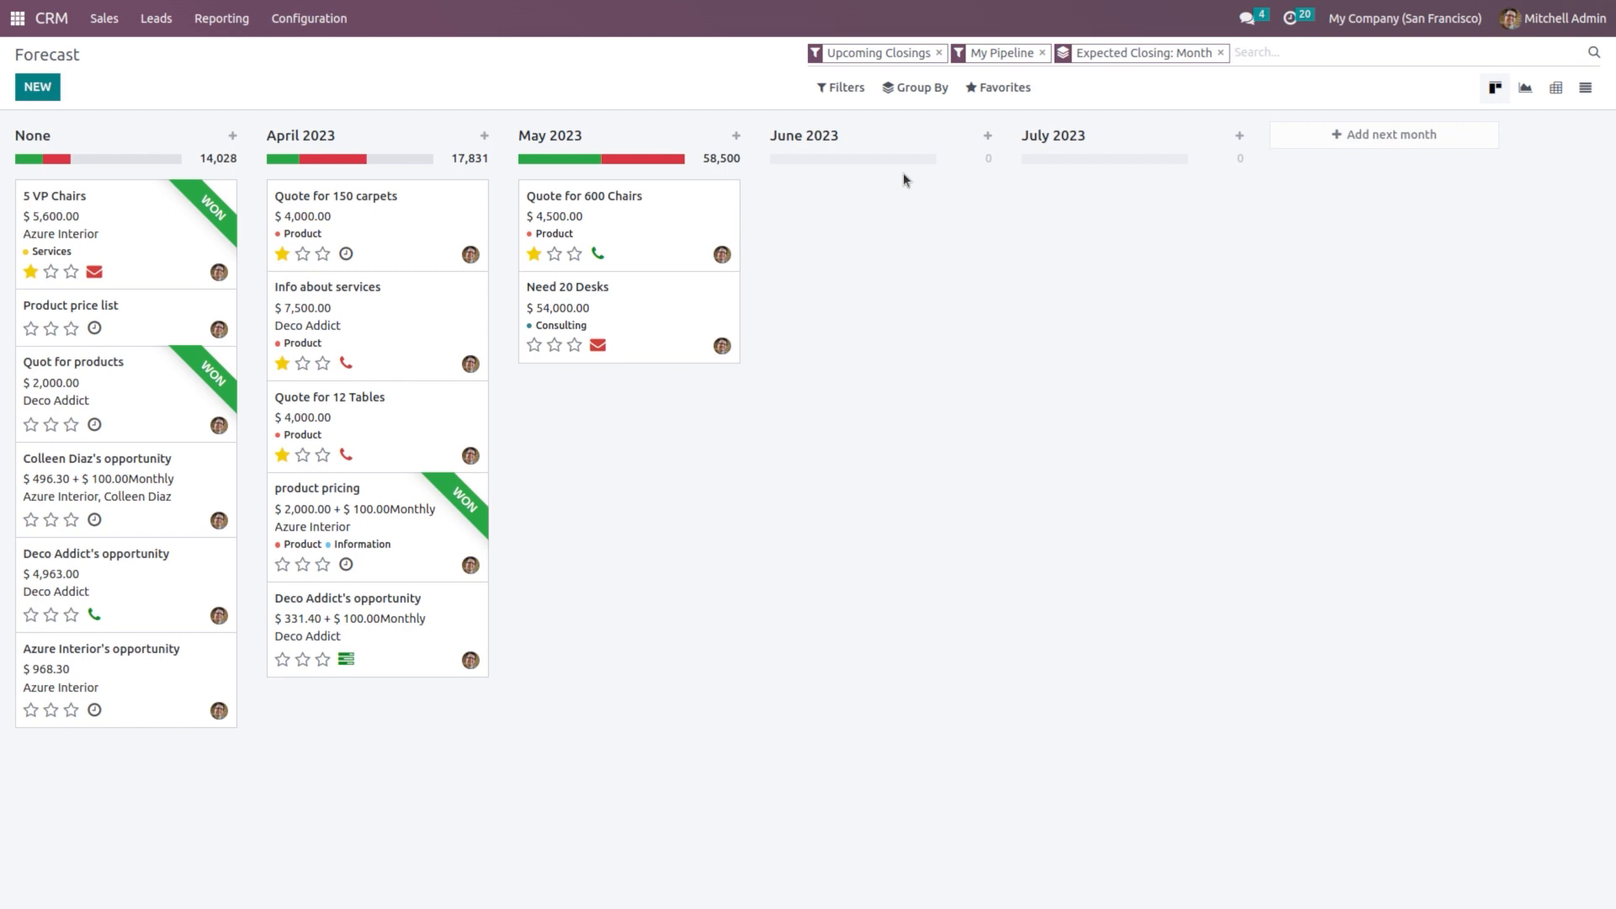
click(1586, 89)
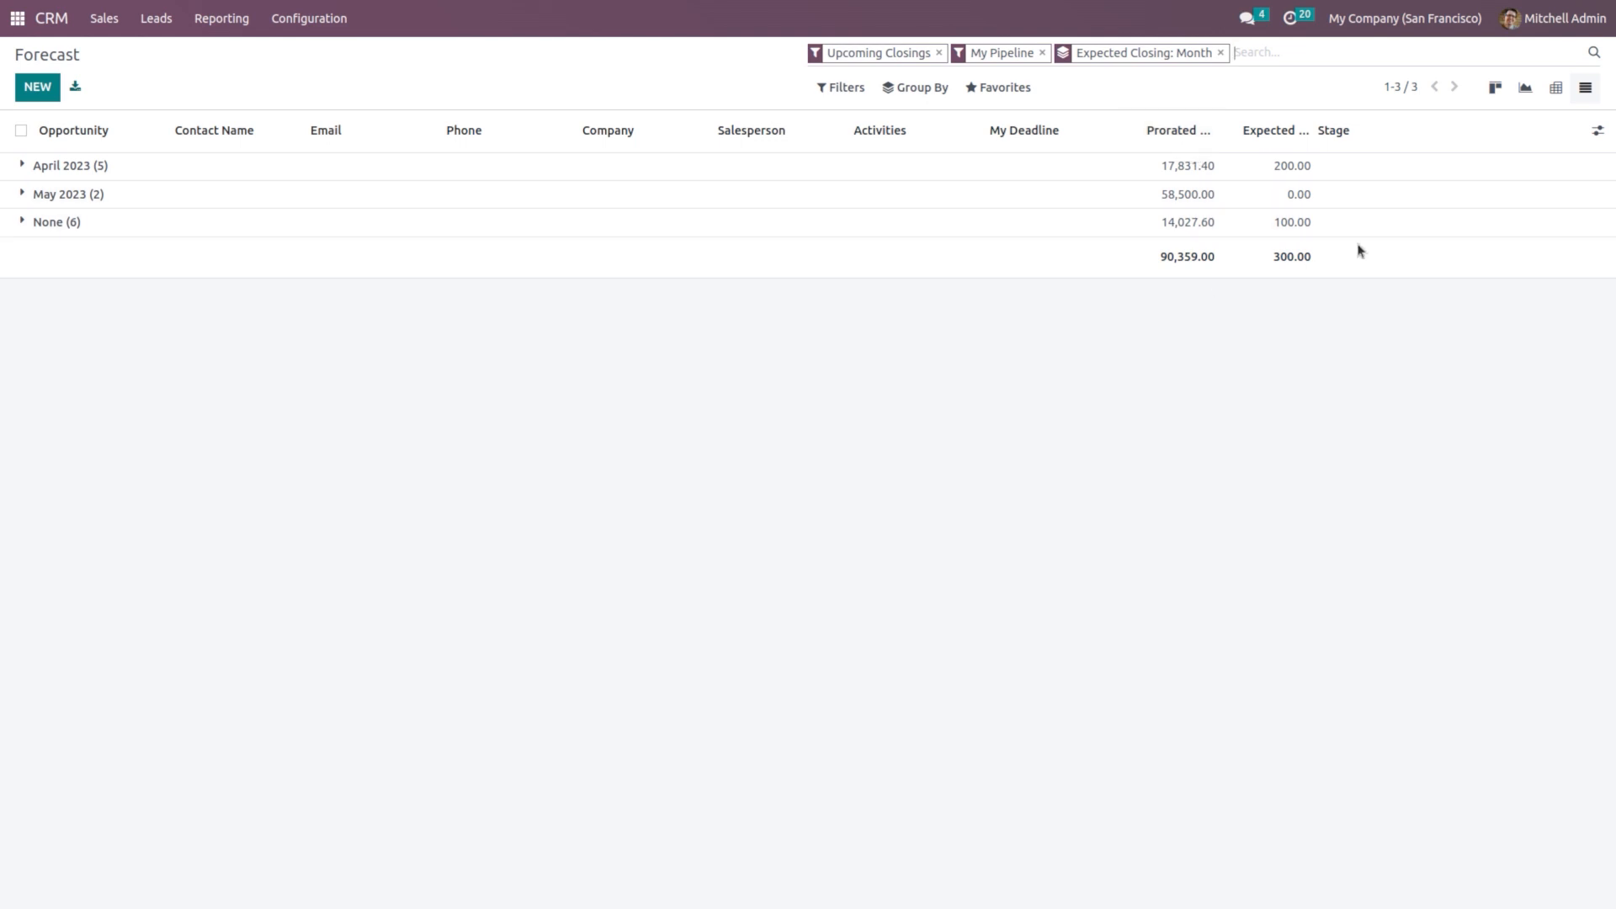
click(1525, 90)
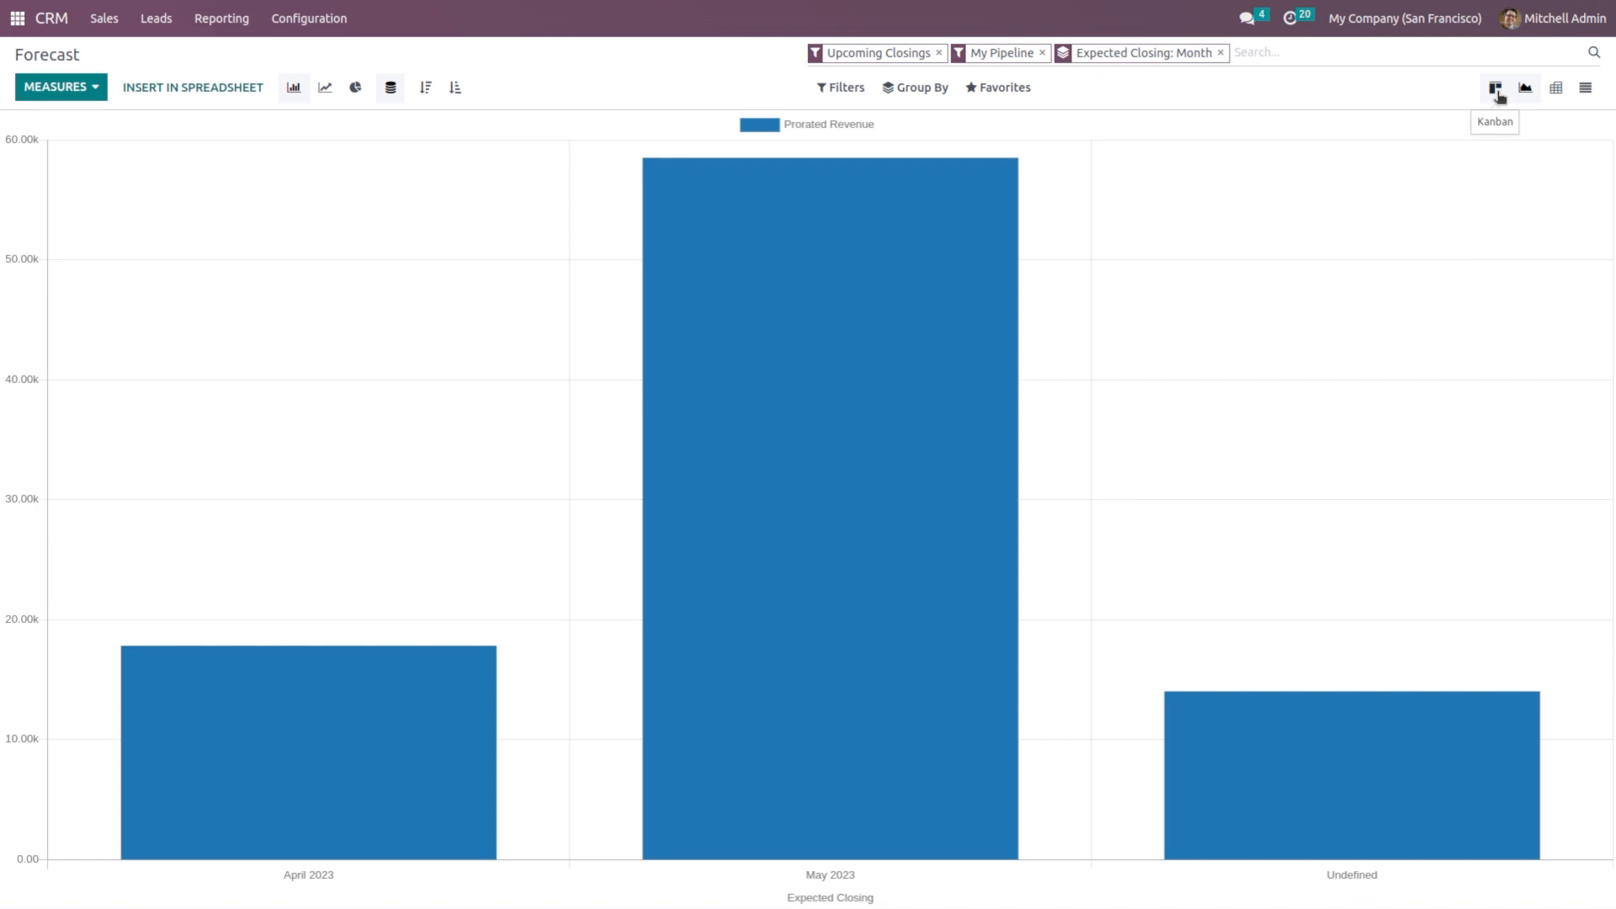
click(1495, 89)
click(1526, 90)
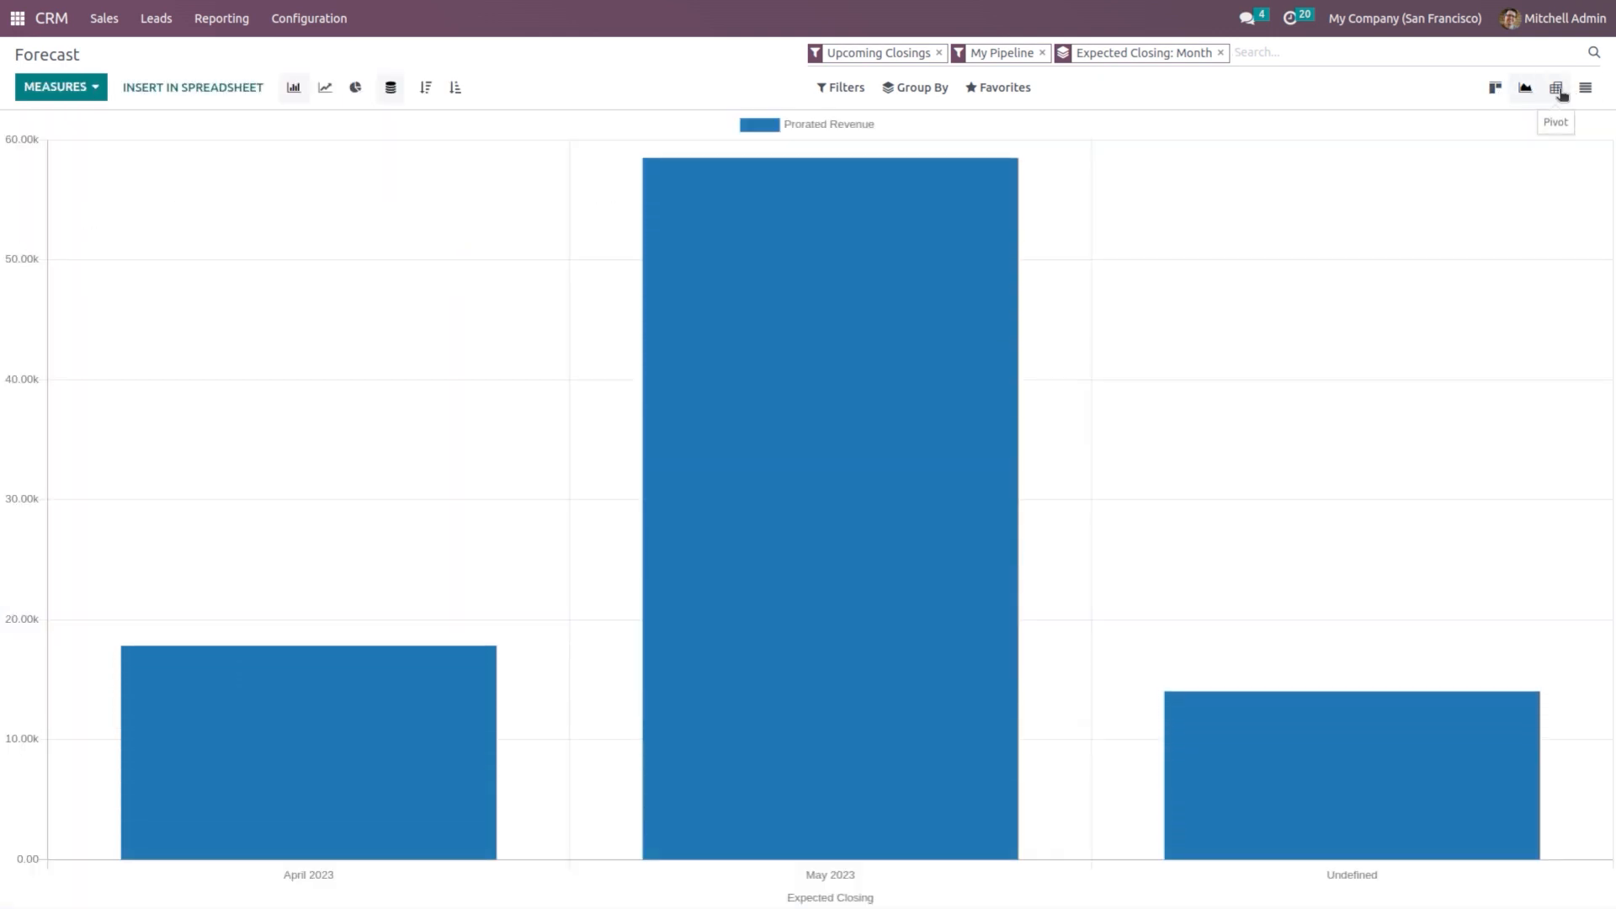
click(1559, 90)
click(1593, 90)
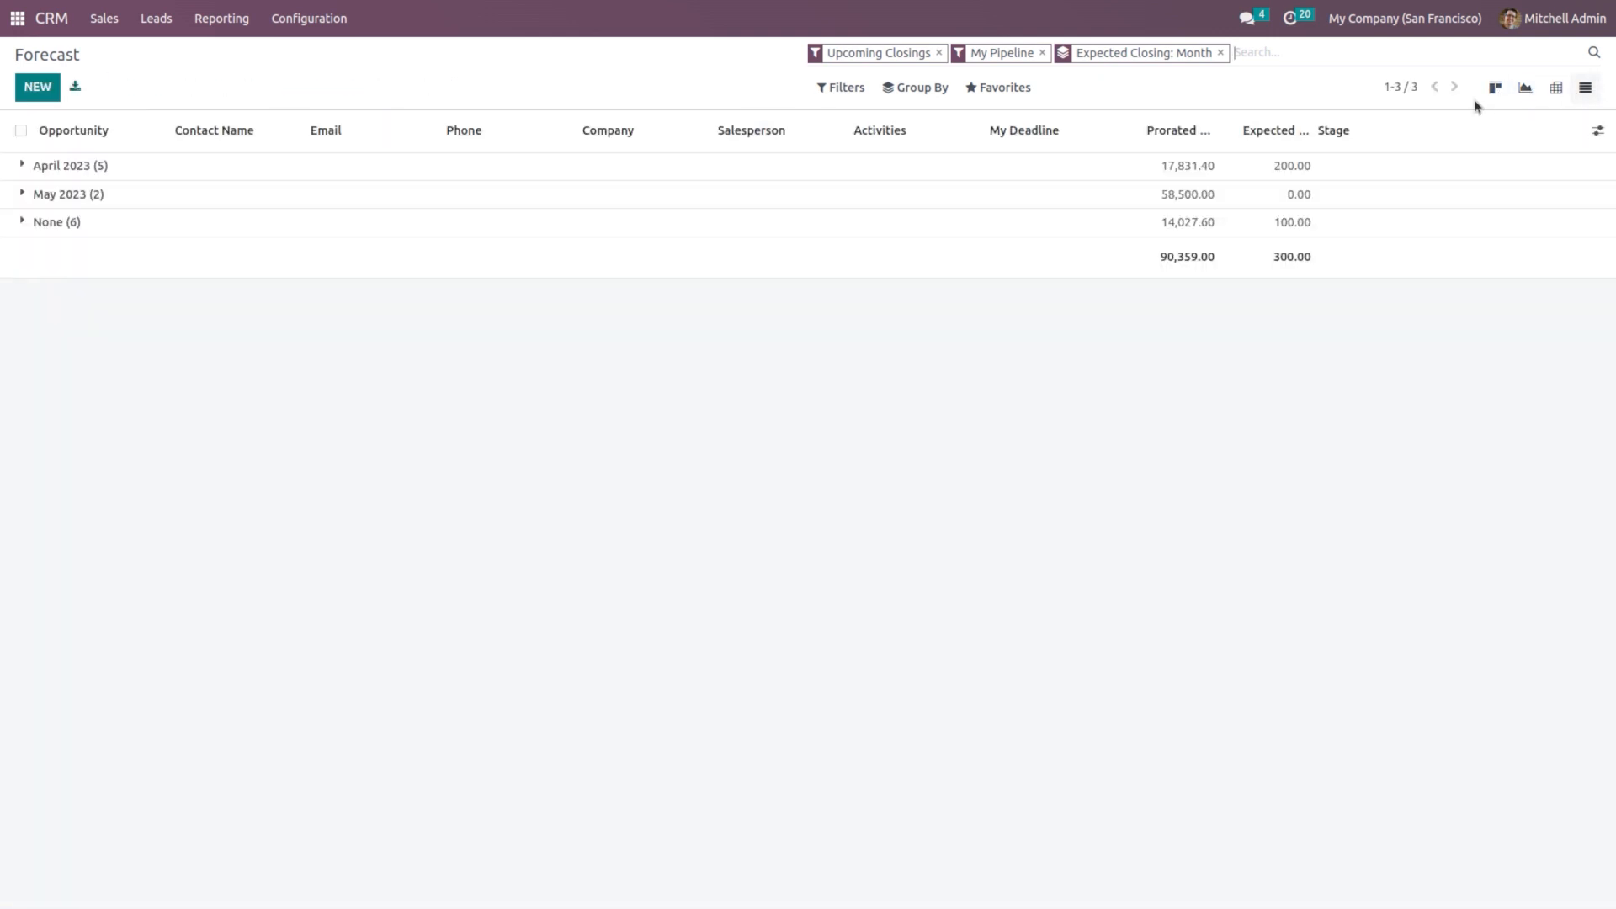
click(1495, 91)
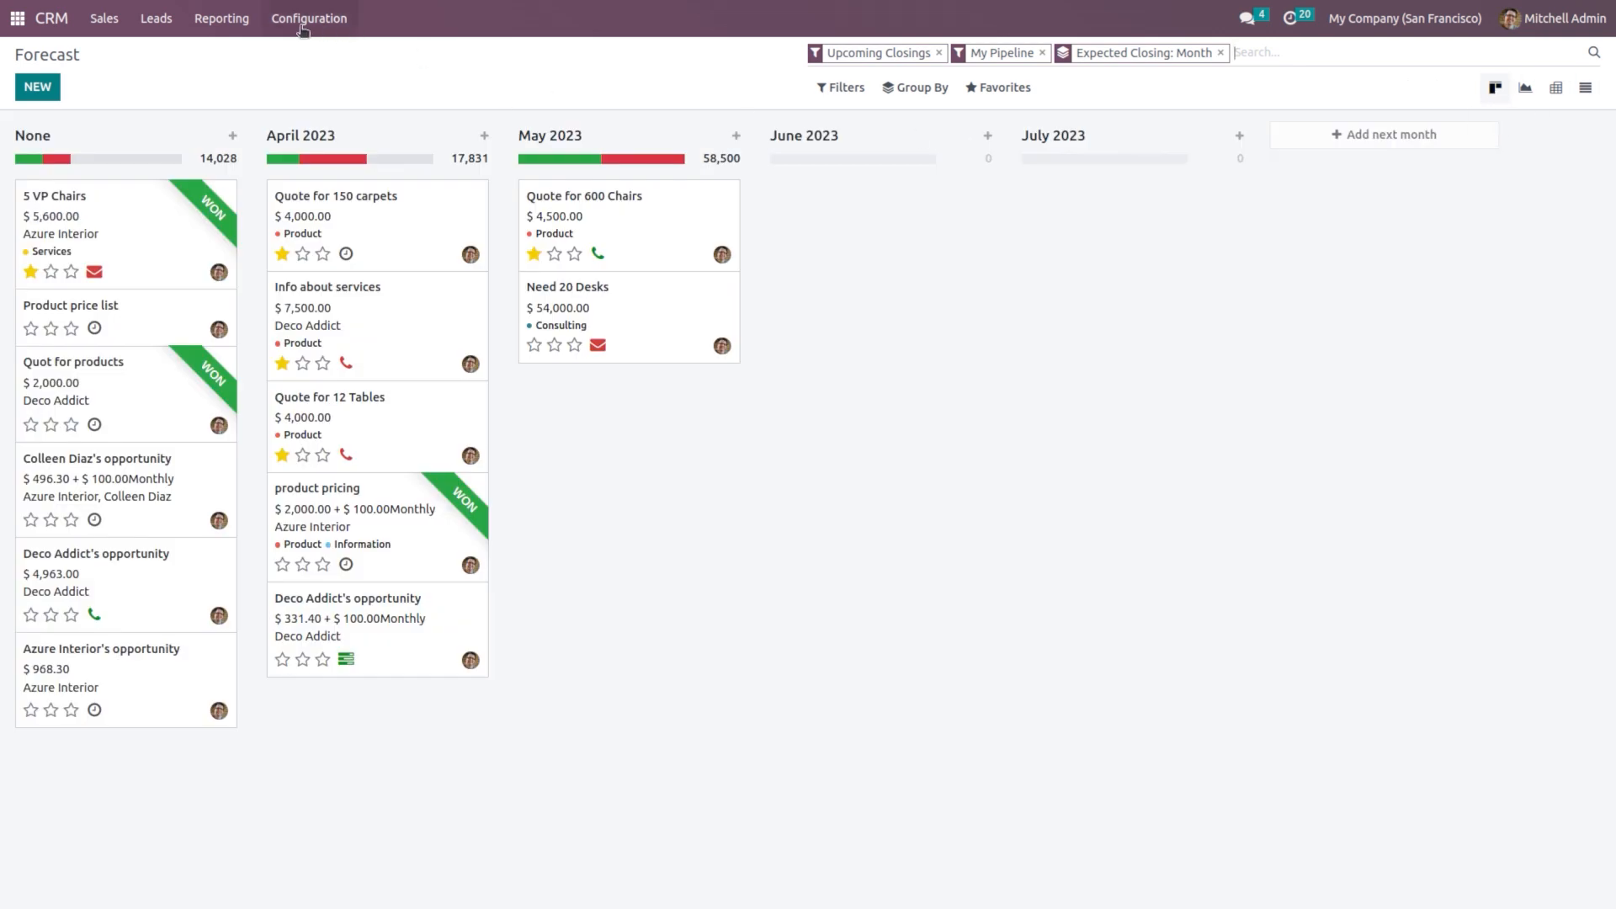
click(239, 30)
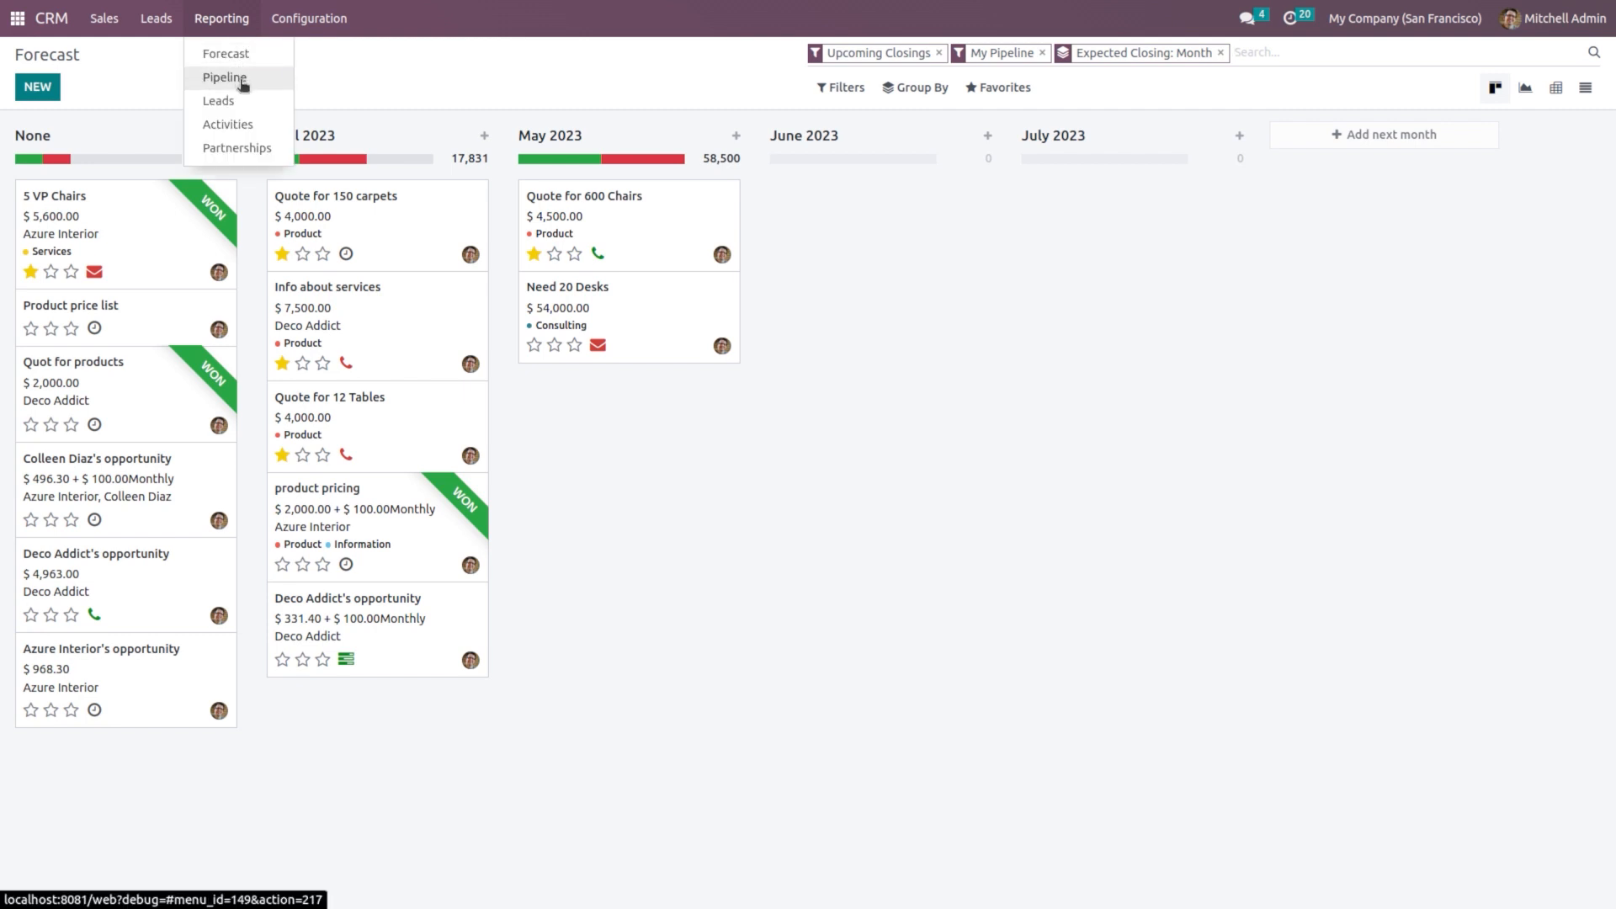
Step: View Pipeline Analysis, then the Leads Analysis chart of 2023 leads by month and sales team
click(242, 82)
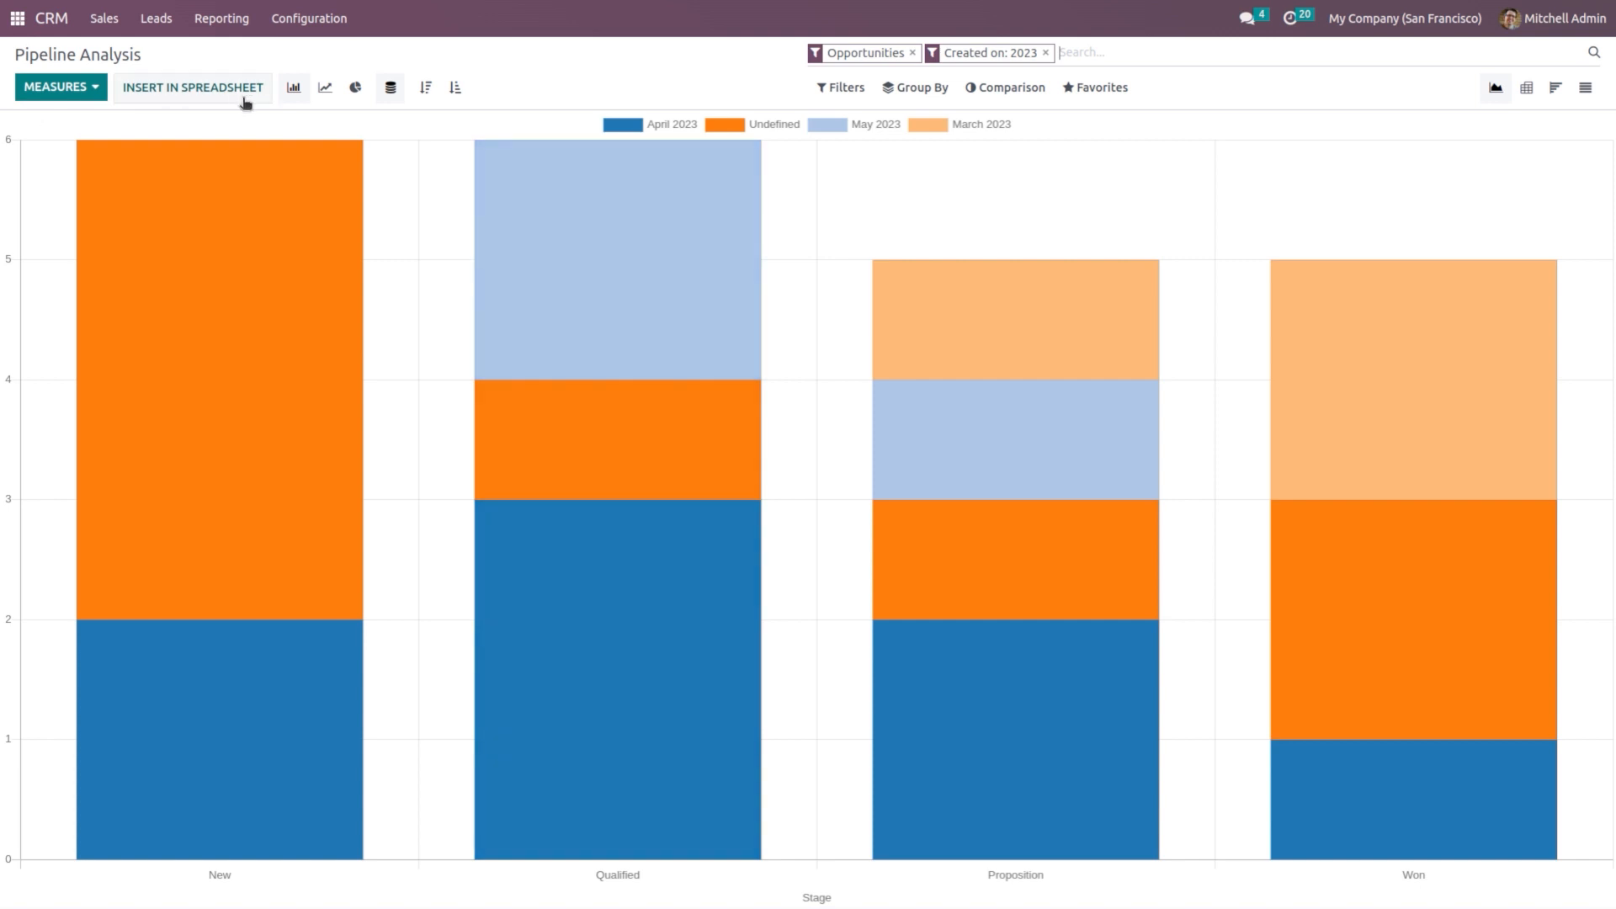
click(240, 21)
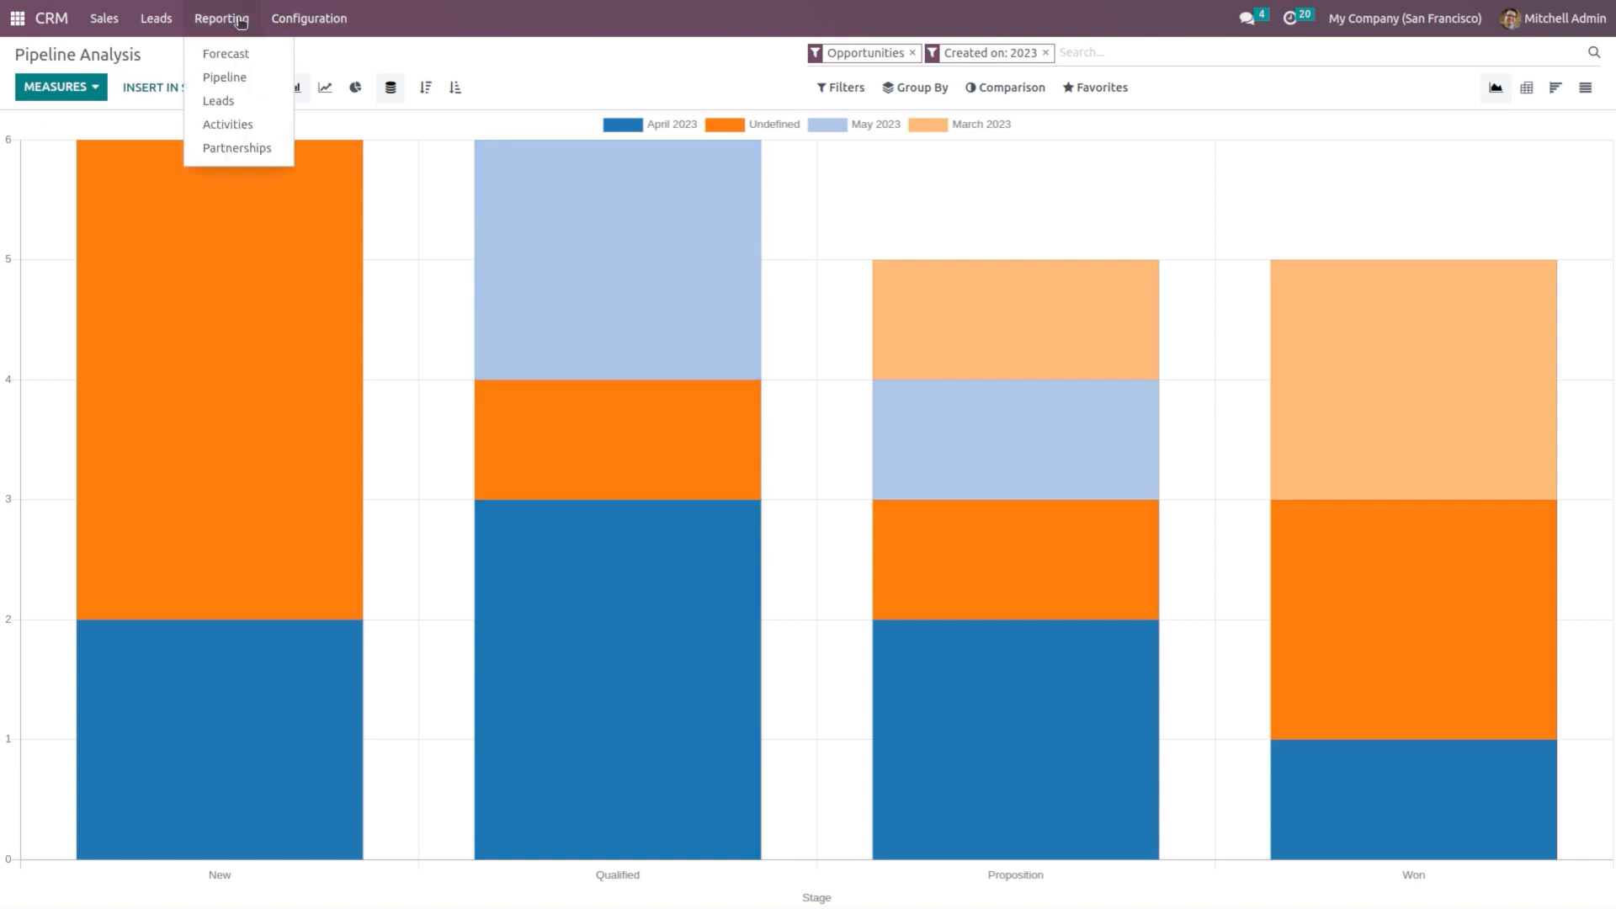
click(238, 102)
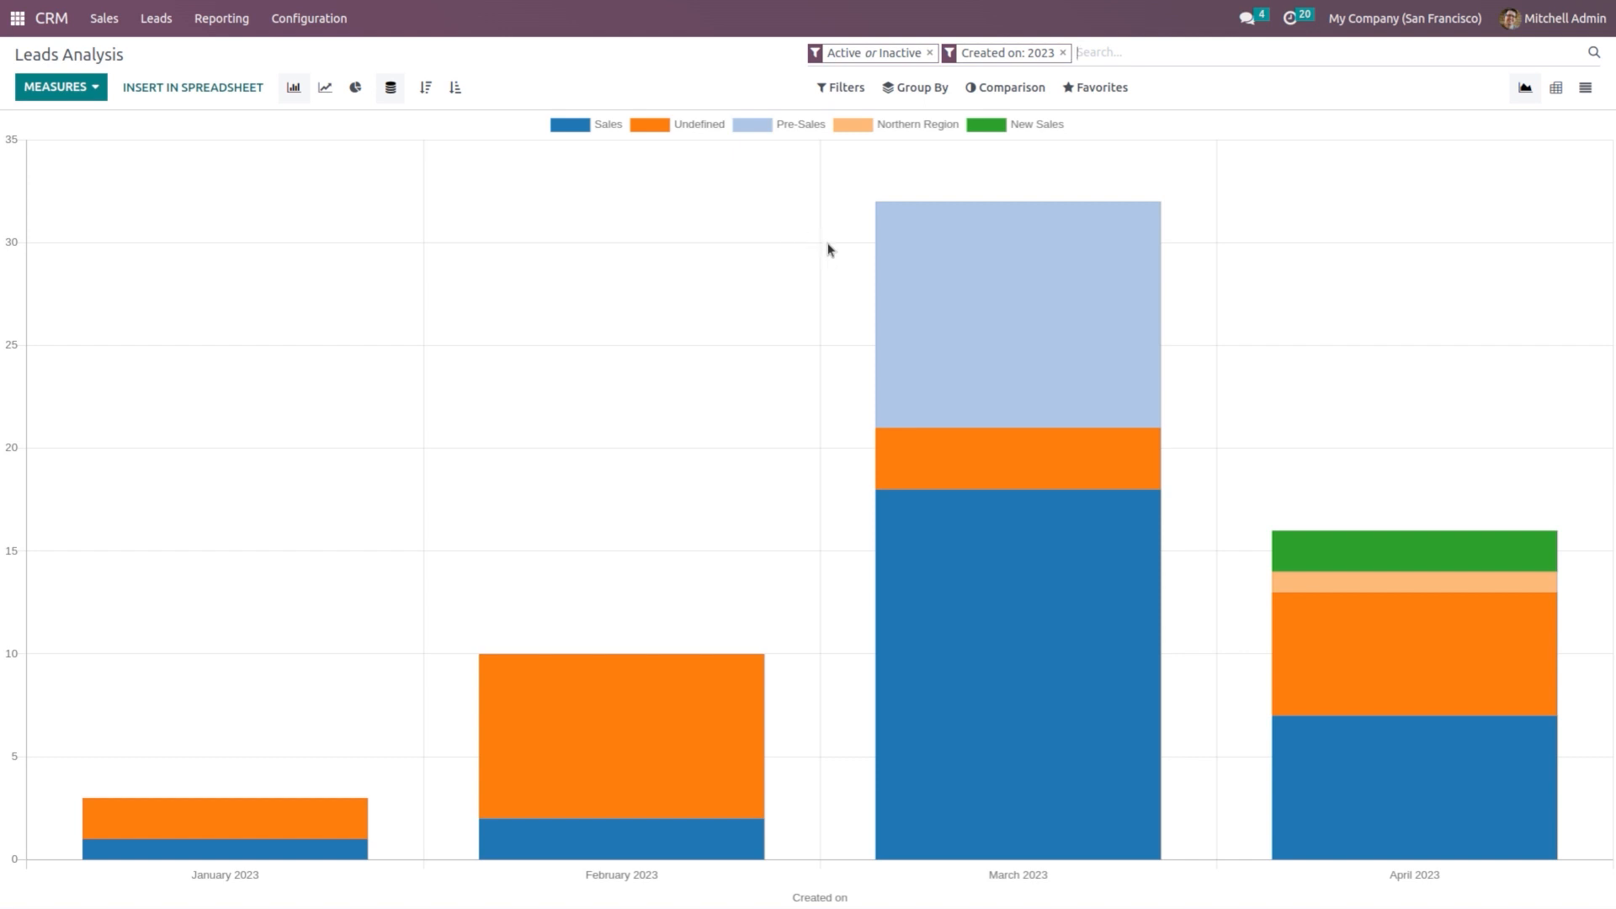
mouse_move(912, 307)
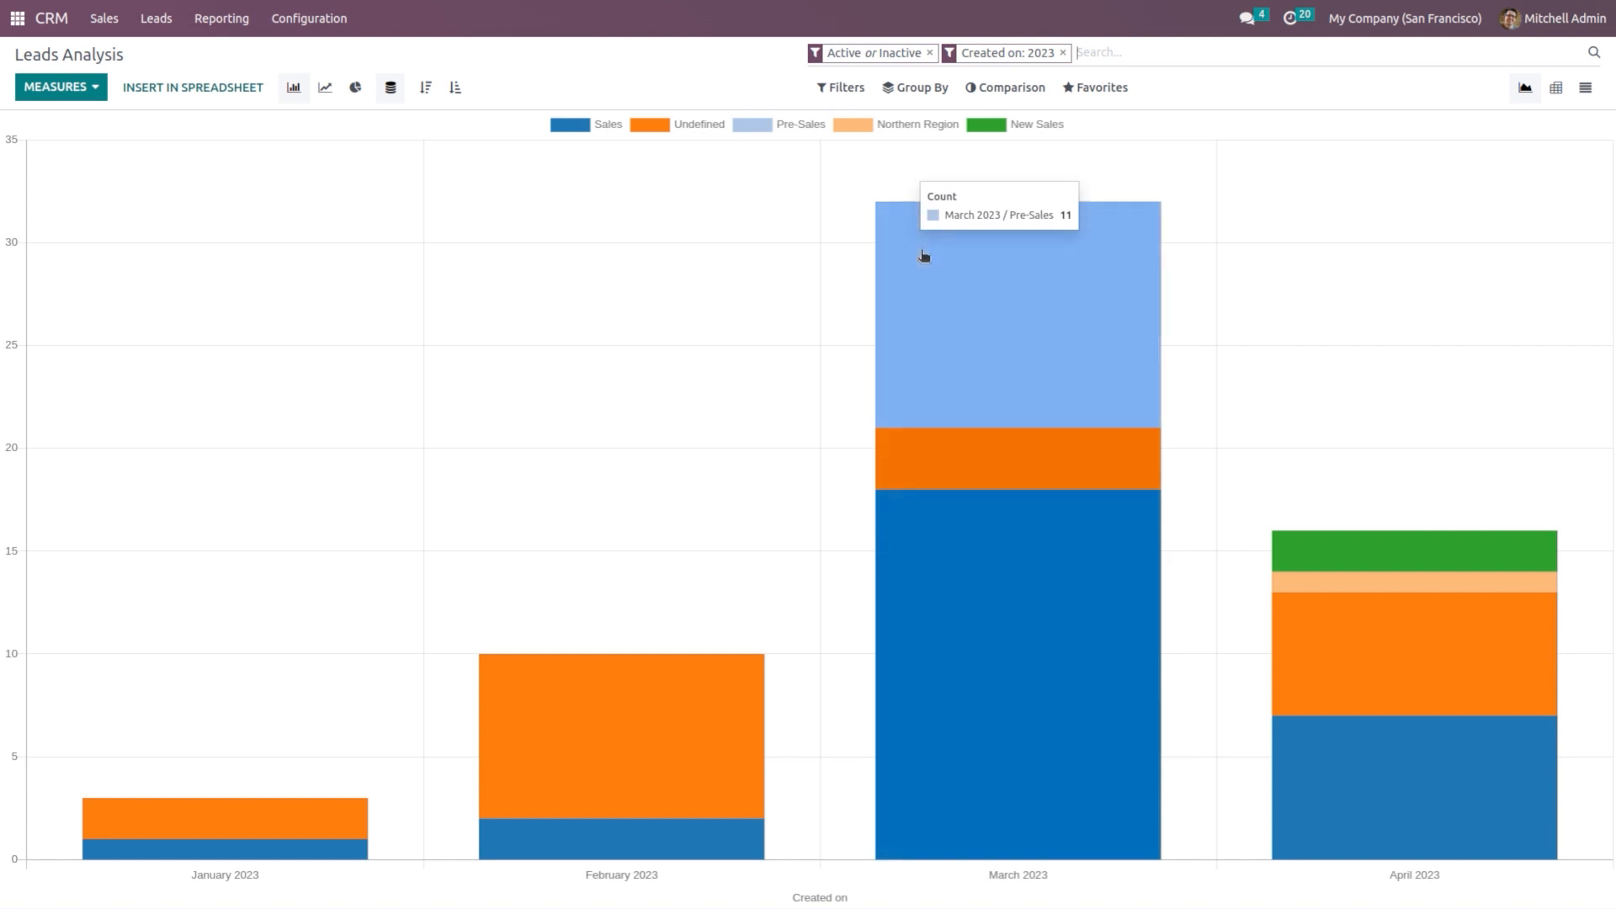
click(219, 20)
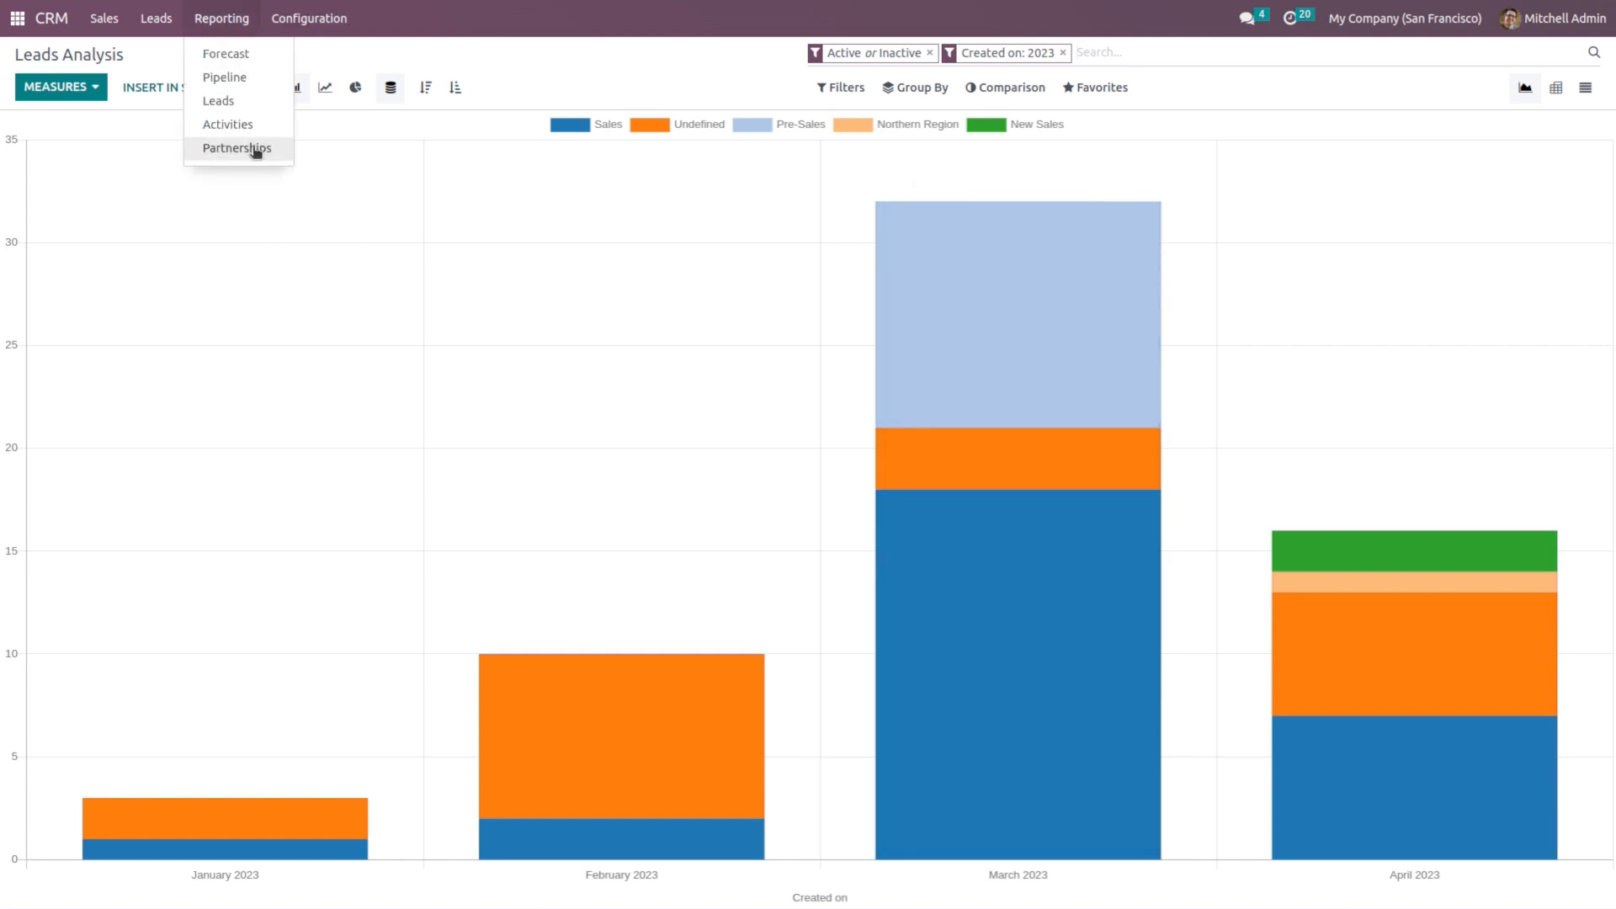
Step: View the Activities report without the Trailing 12 months filter, then the Partnership Analysis chart
click(242, 123)
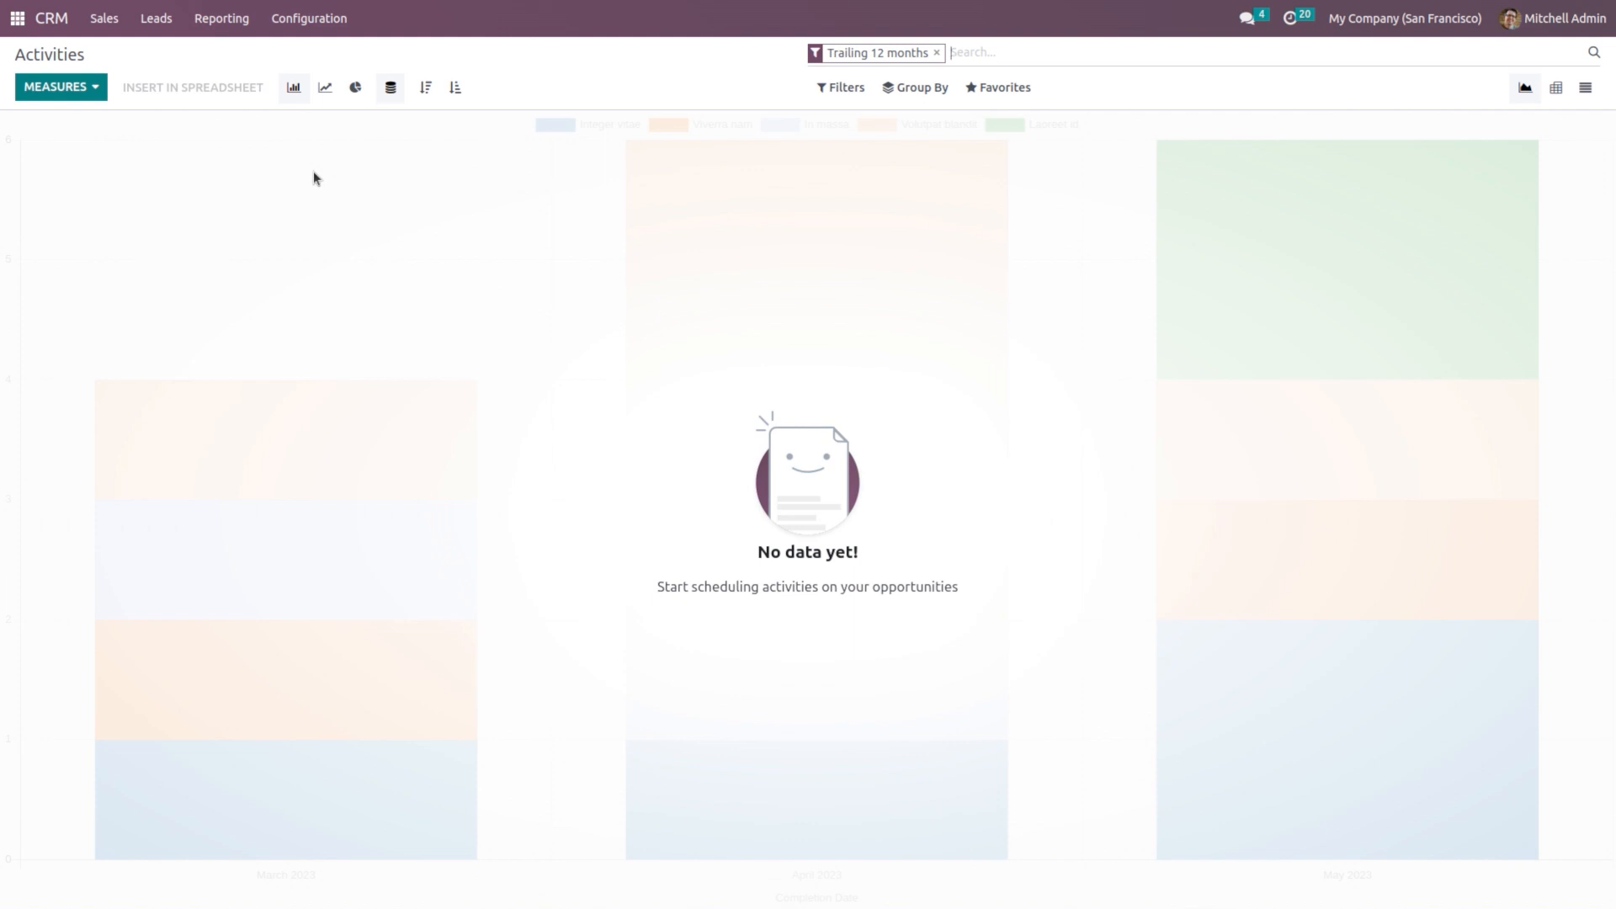
click(936, 53)
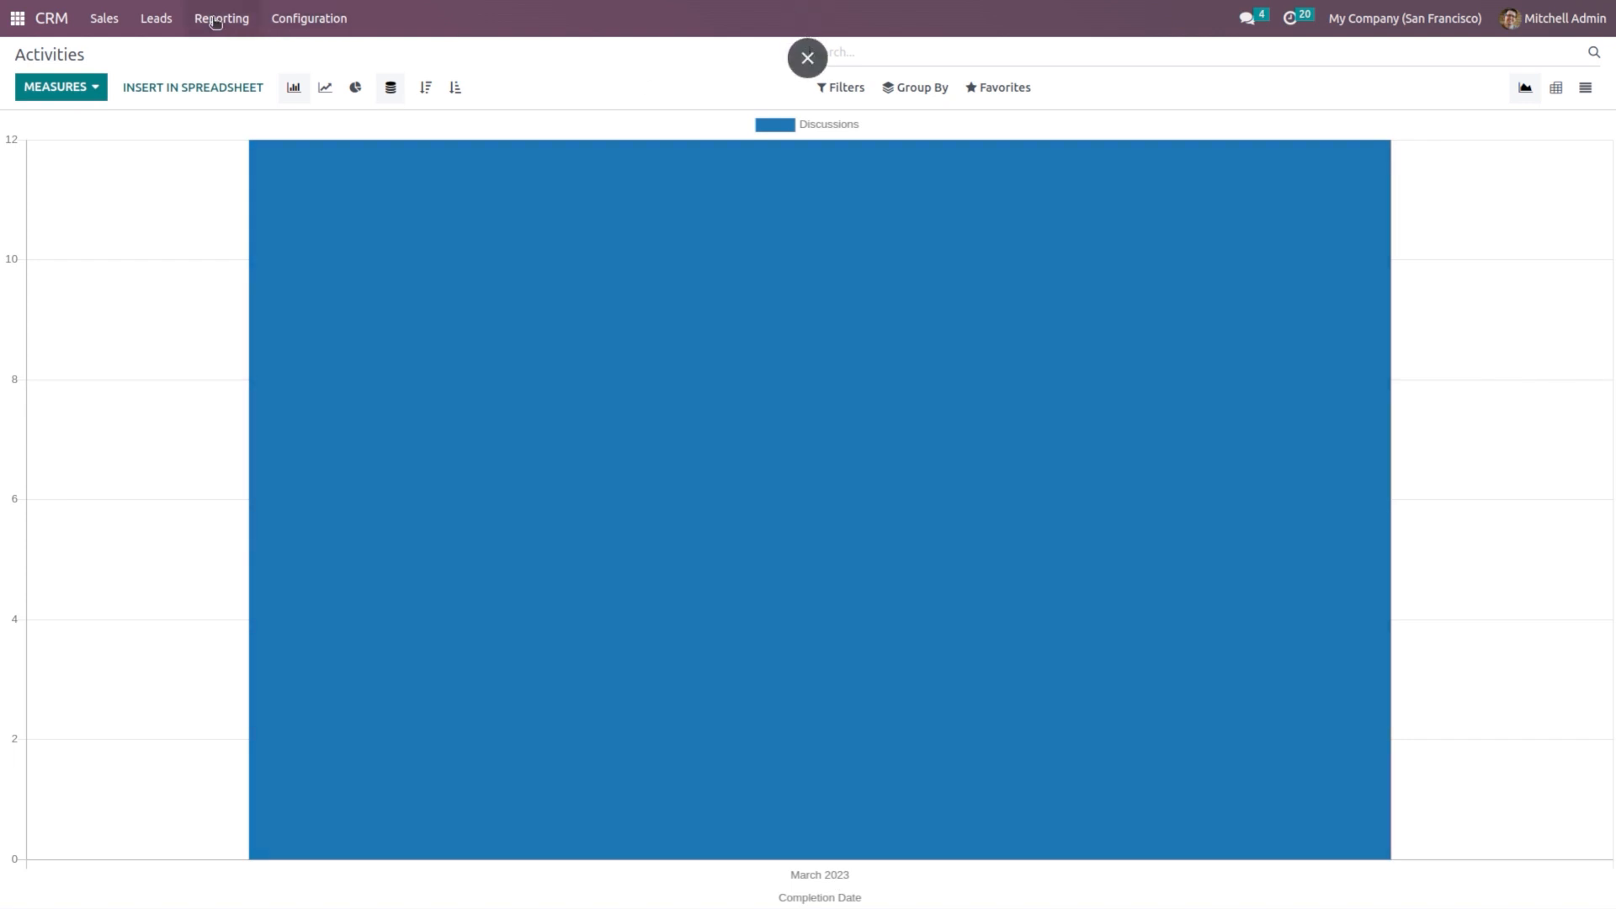
click(216, 20)
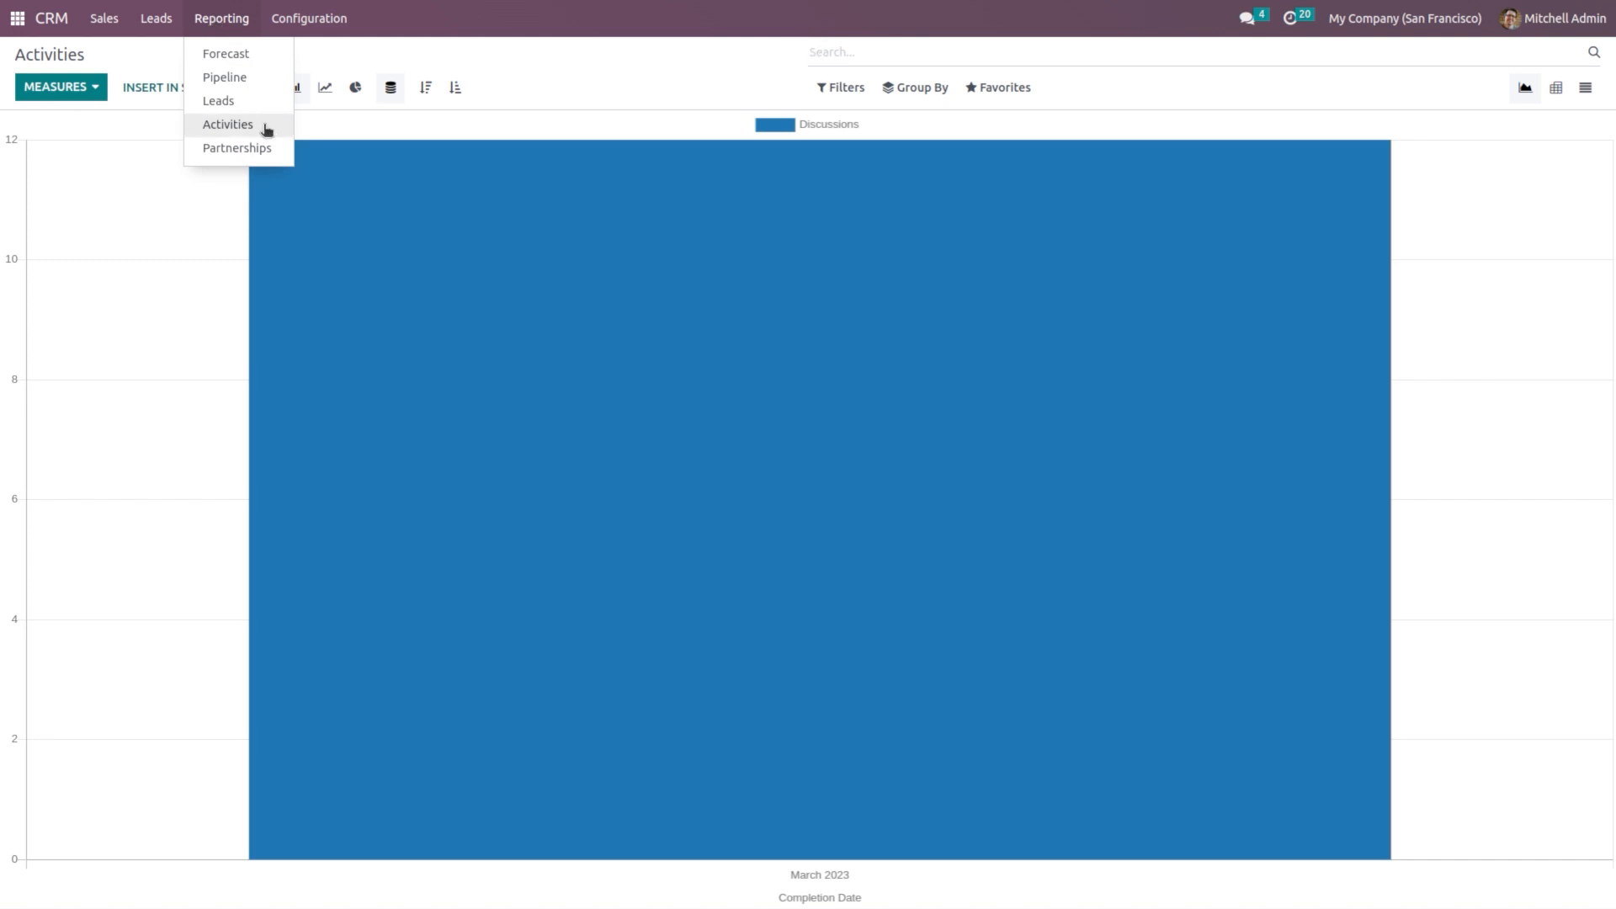
click(261, 154)
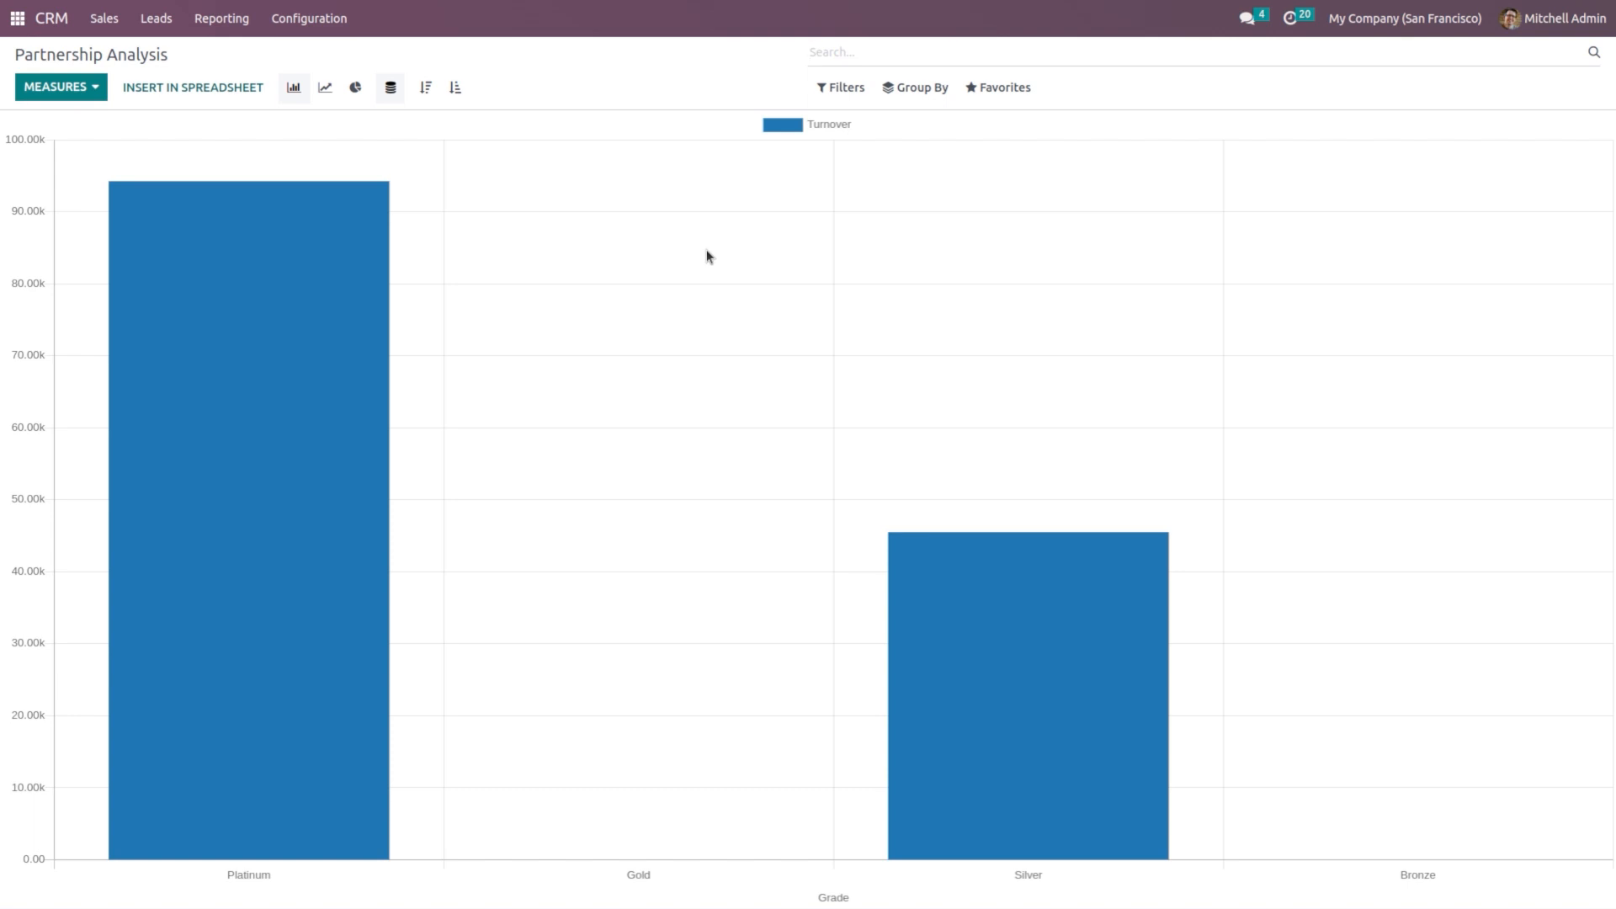
Step: Review the partnership chart's available measures without changes, then return to the CRM Pipeline board
click(77, 98)
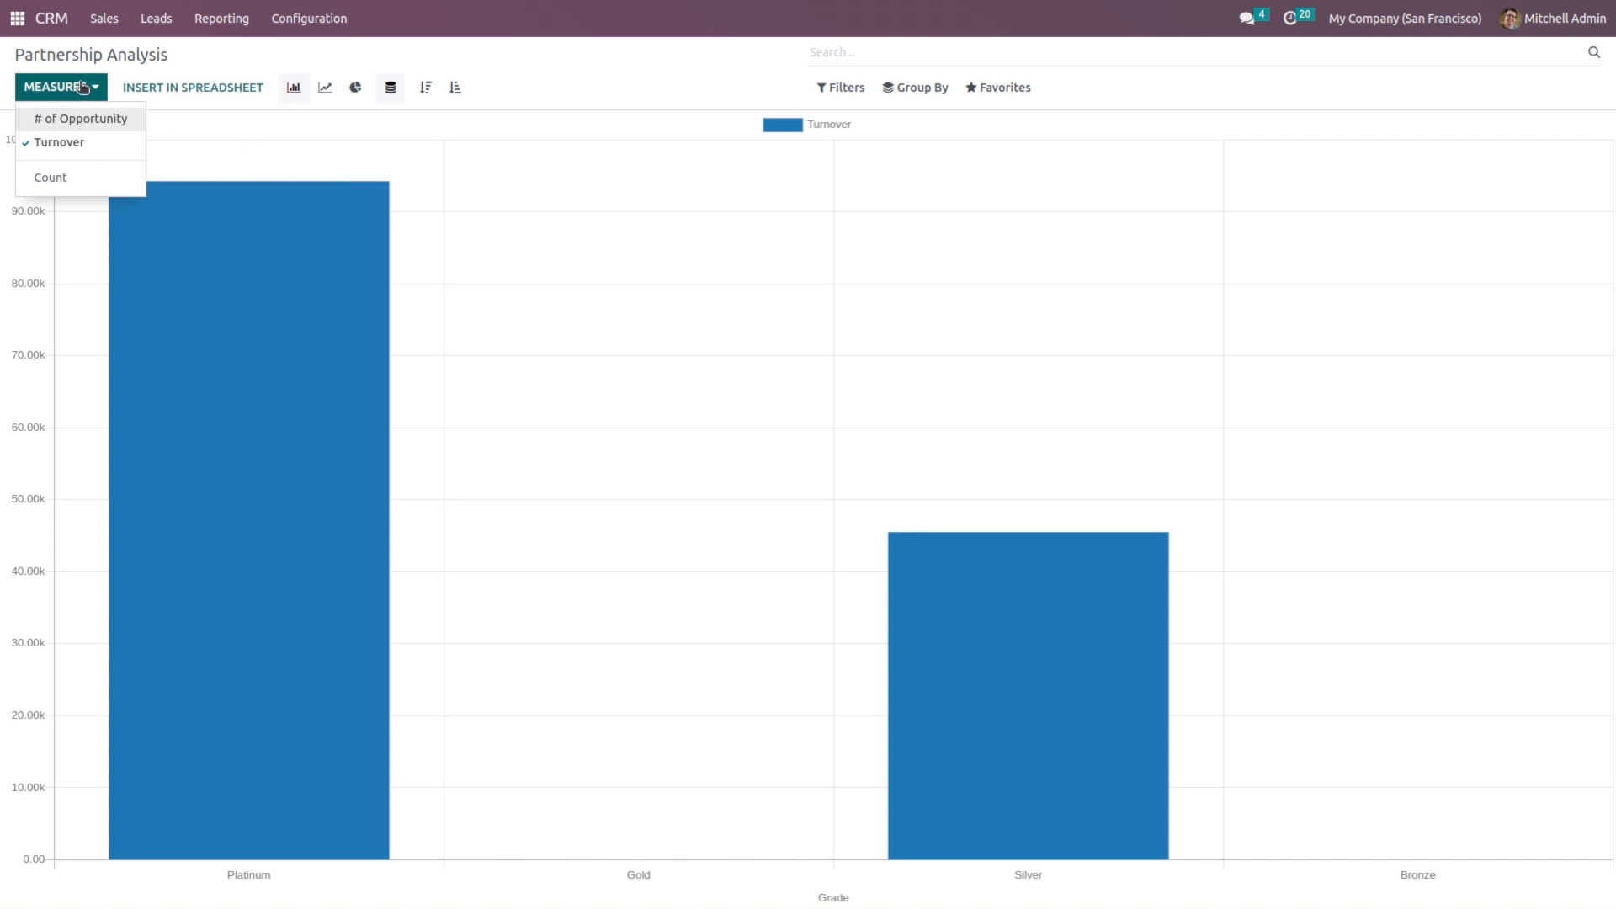
click(623, 63)
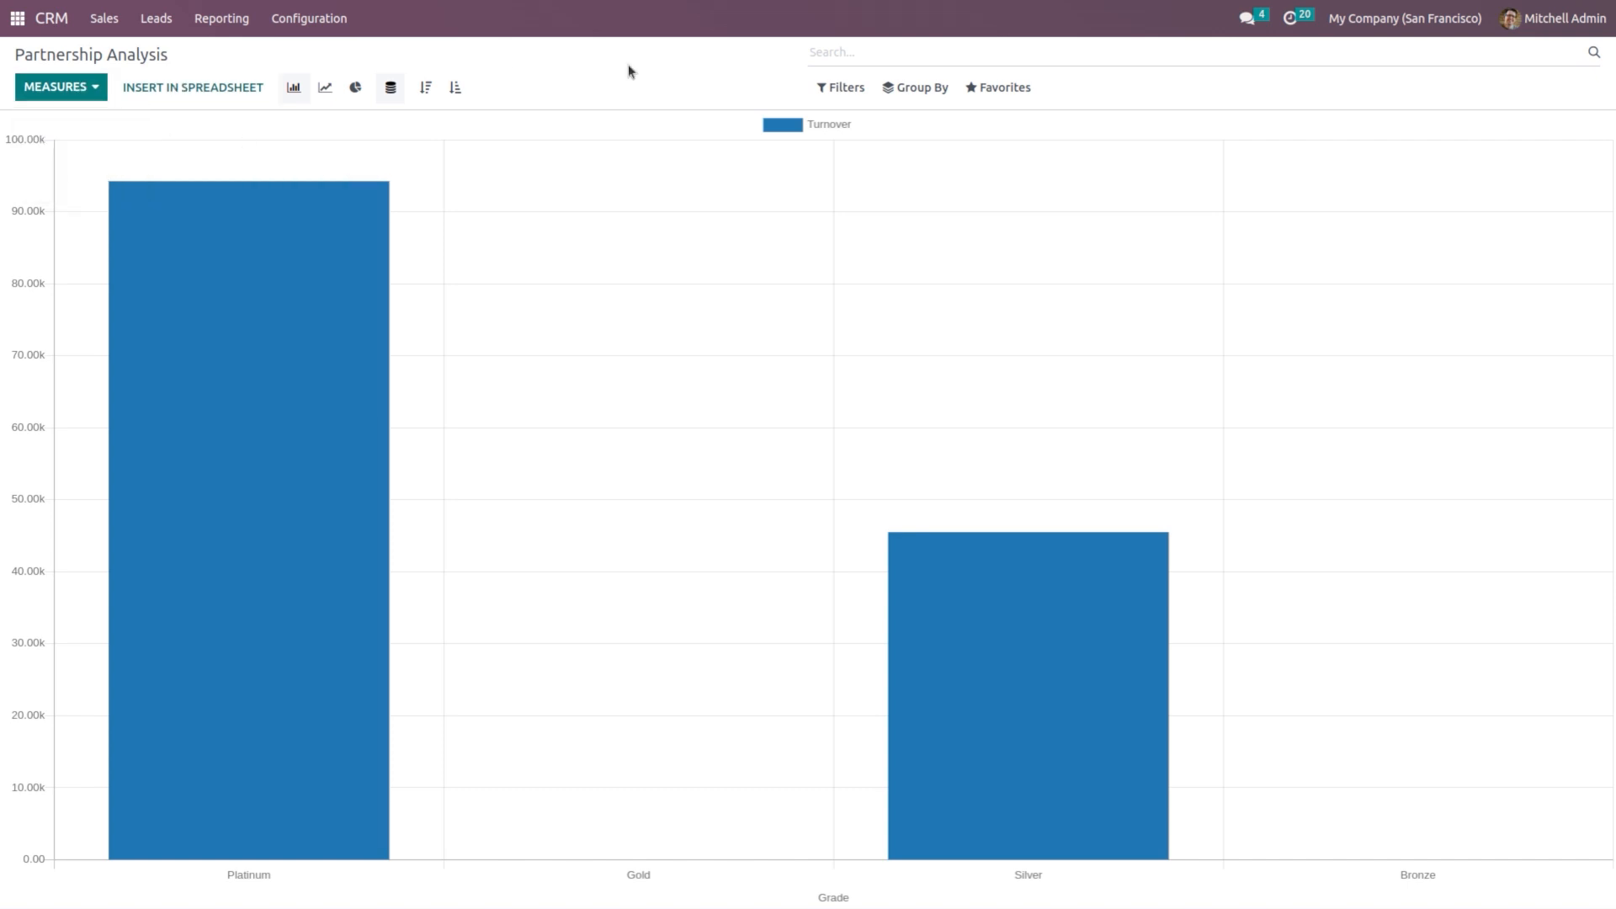
click(71, 88)
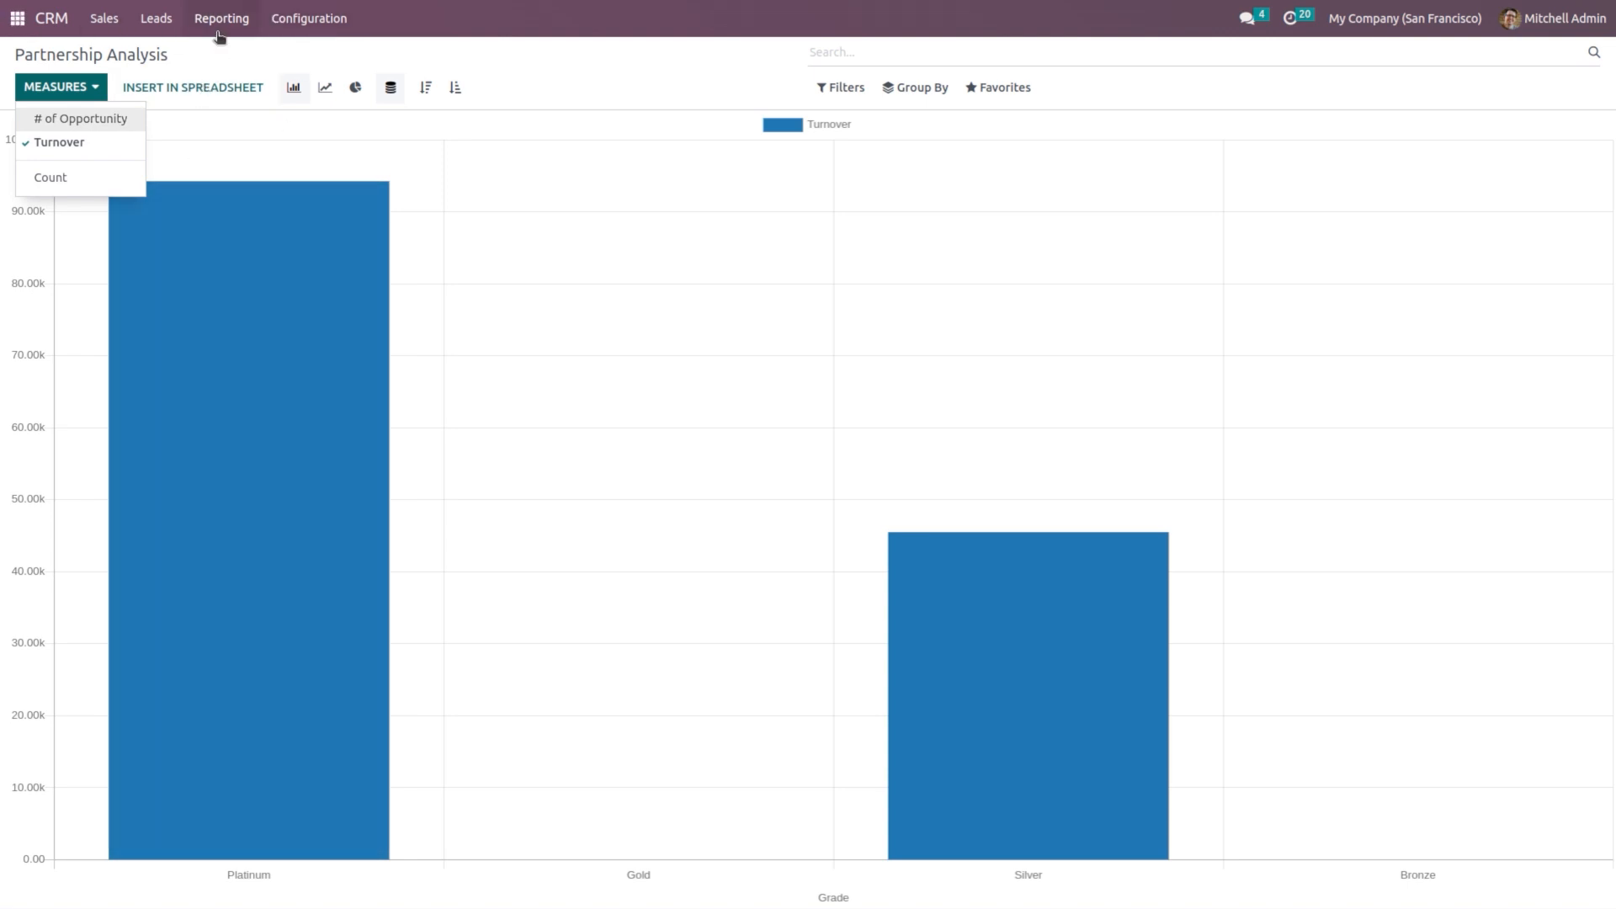
click(218, 30)
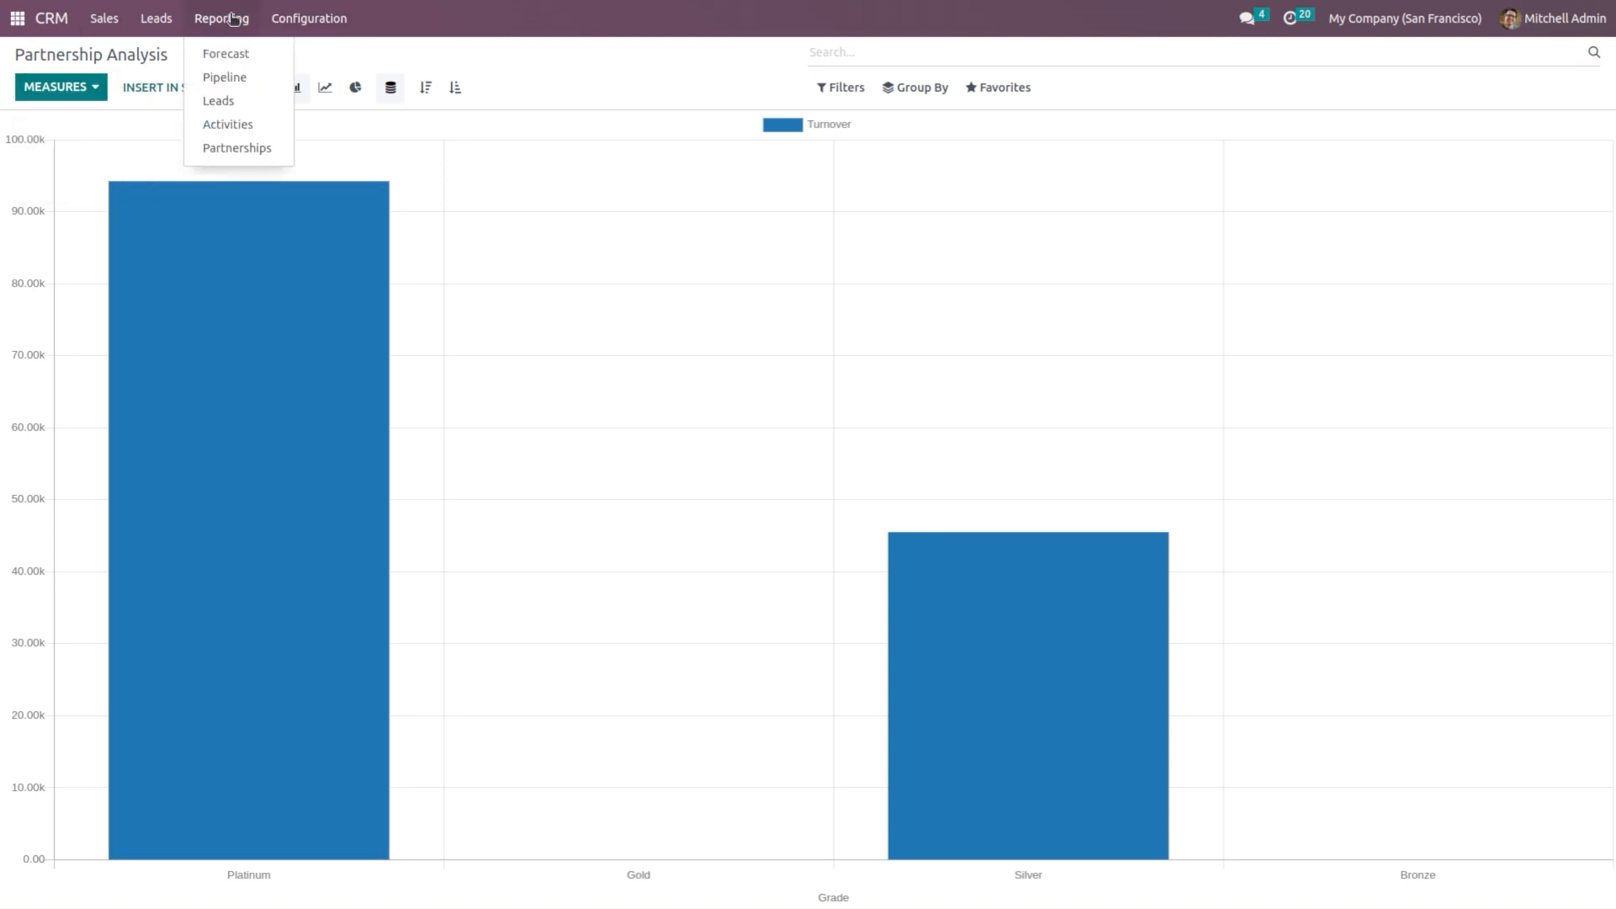
click(52, 22)
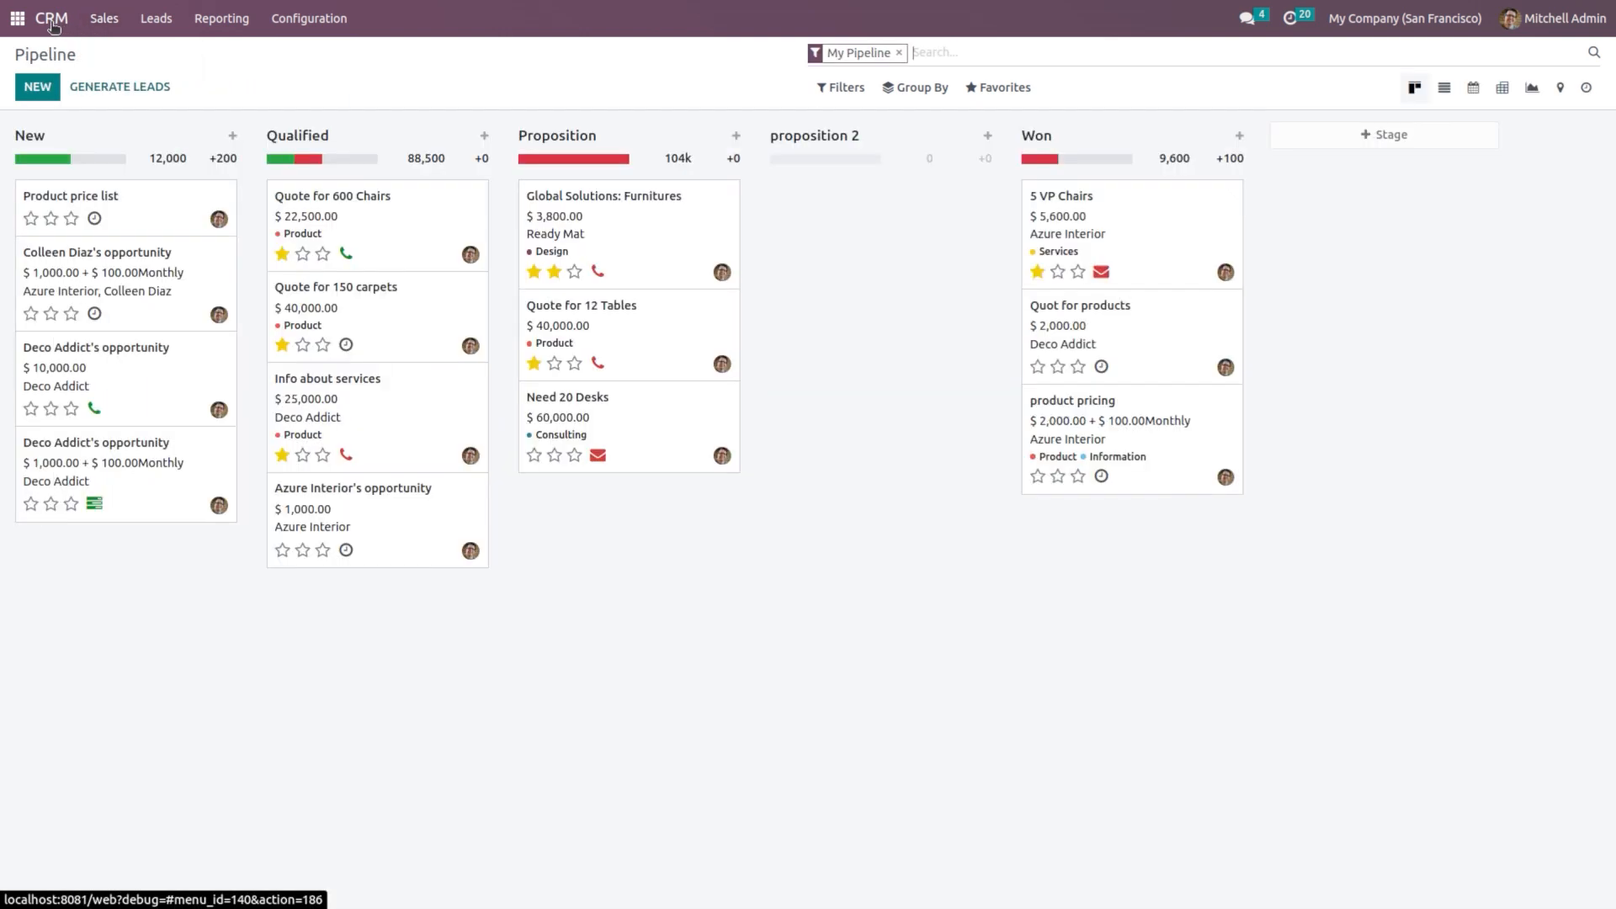